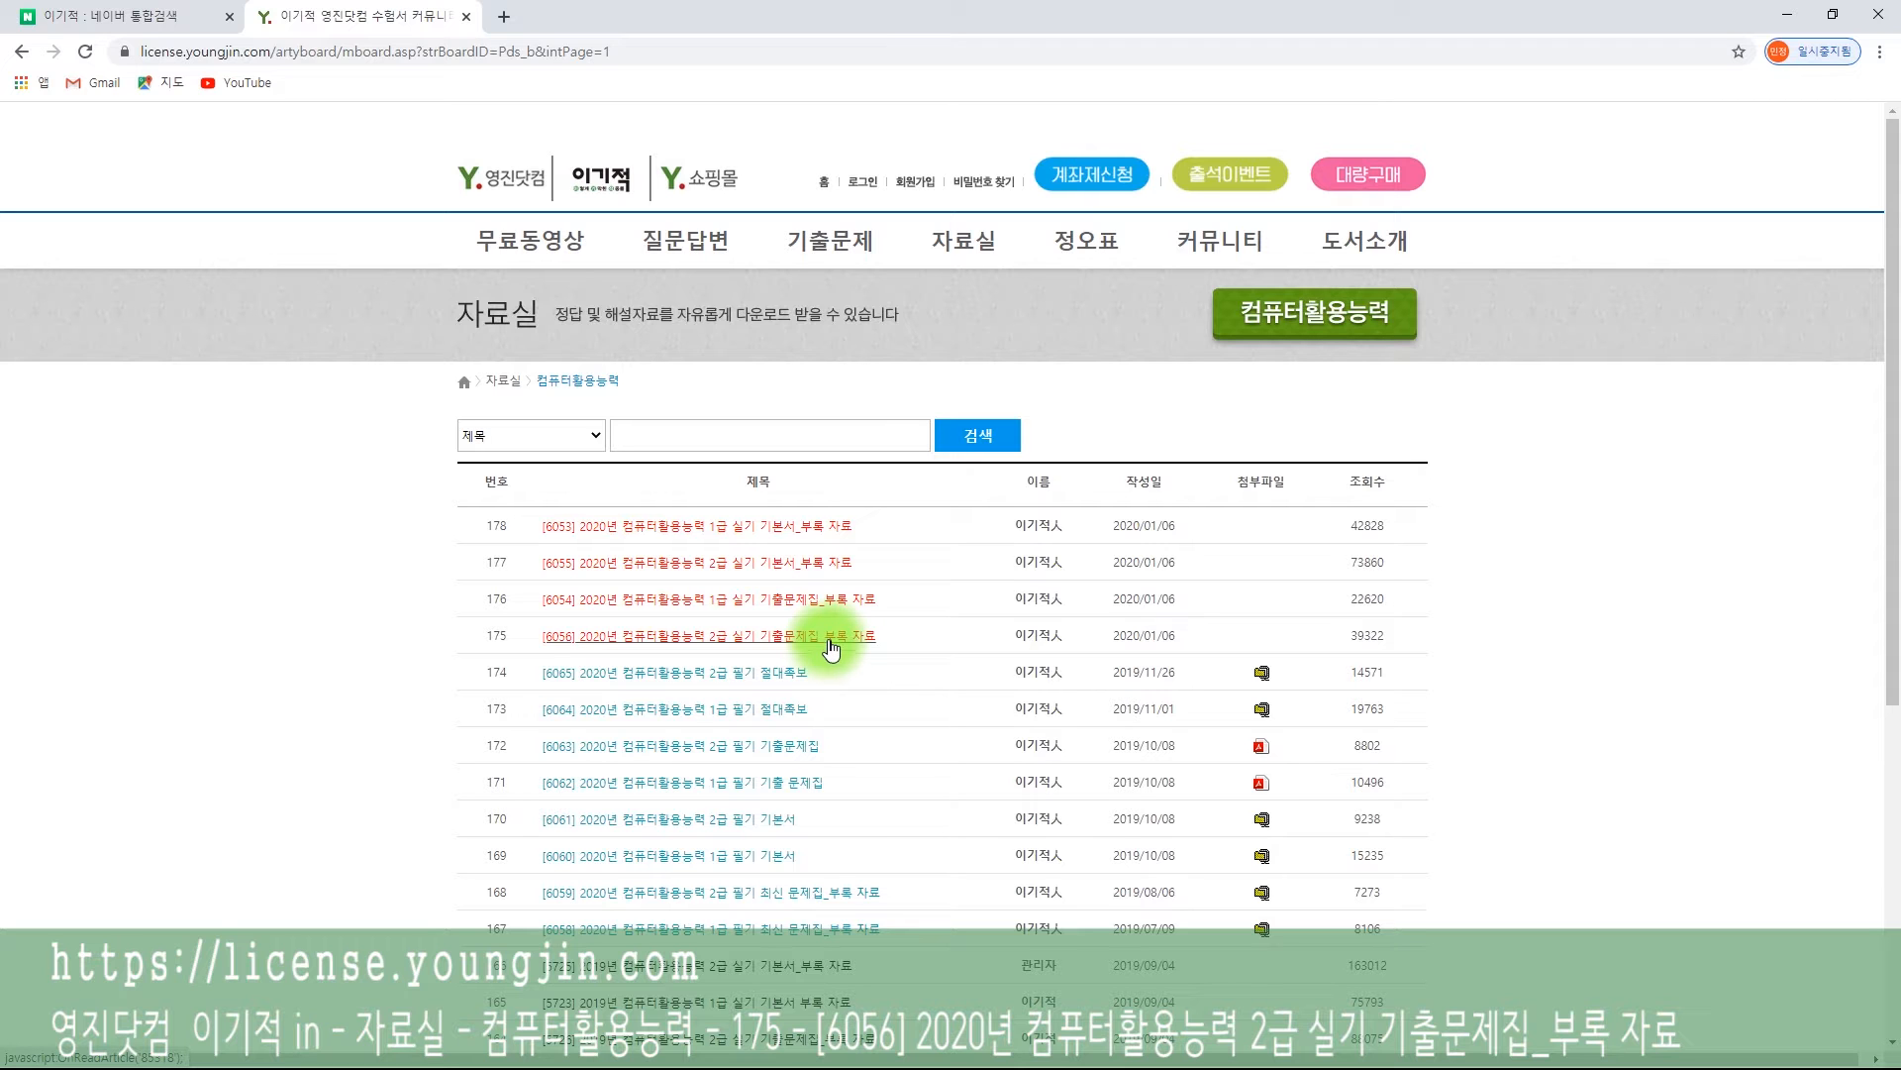
Open the post "[6056] 2020년 컴퓨터활용능력 2급 실기 기출문제집_부록 자료" and download its linked 6056.zip file
left_click(830, 639)
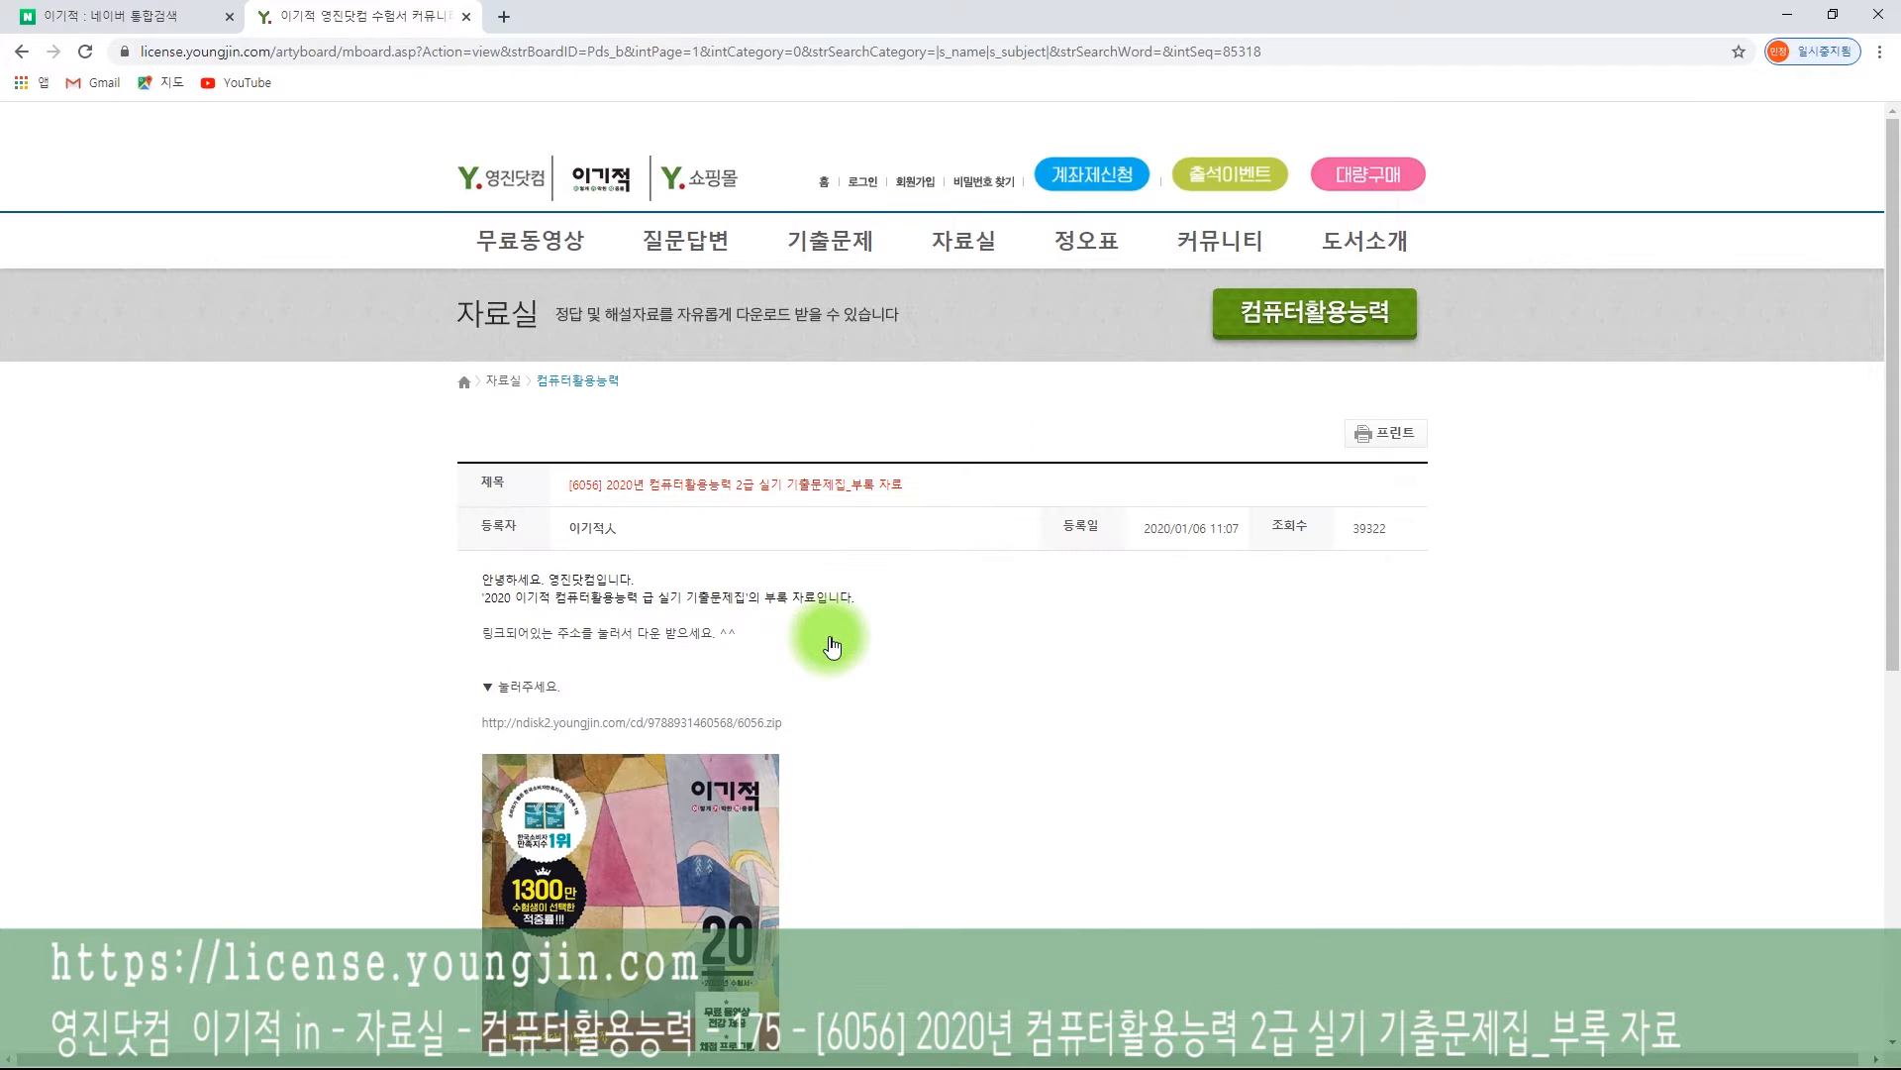
left_click(765, 730)
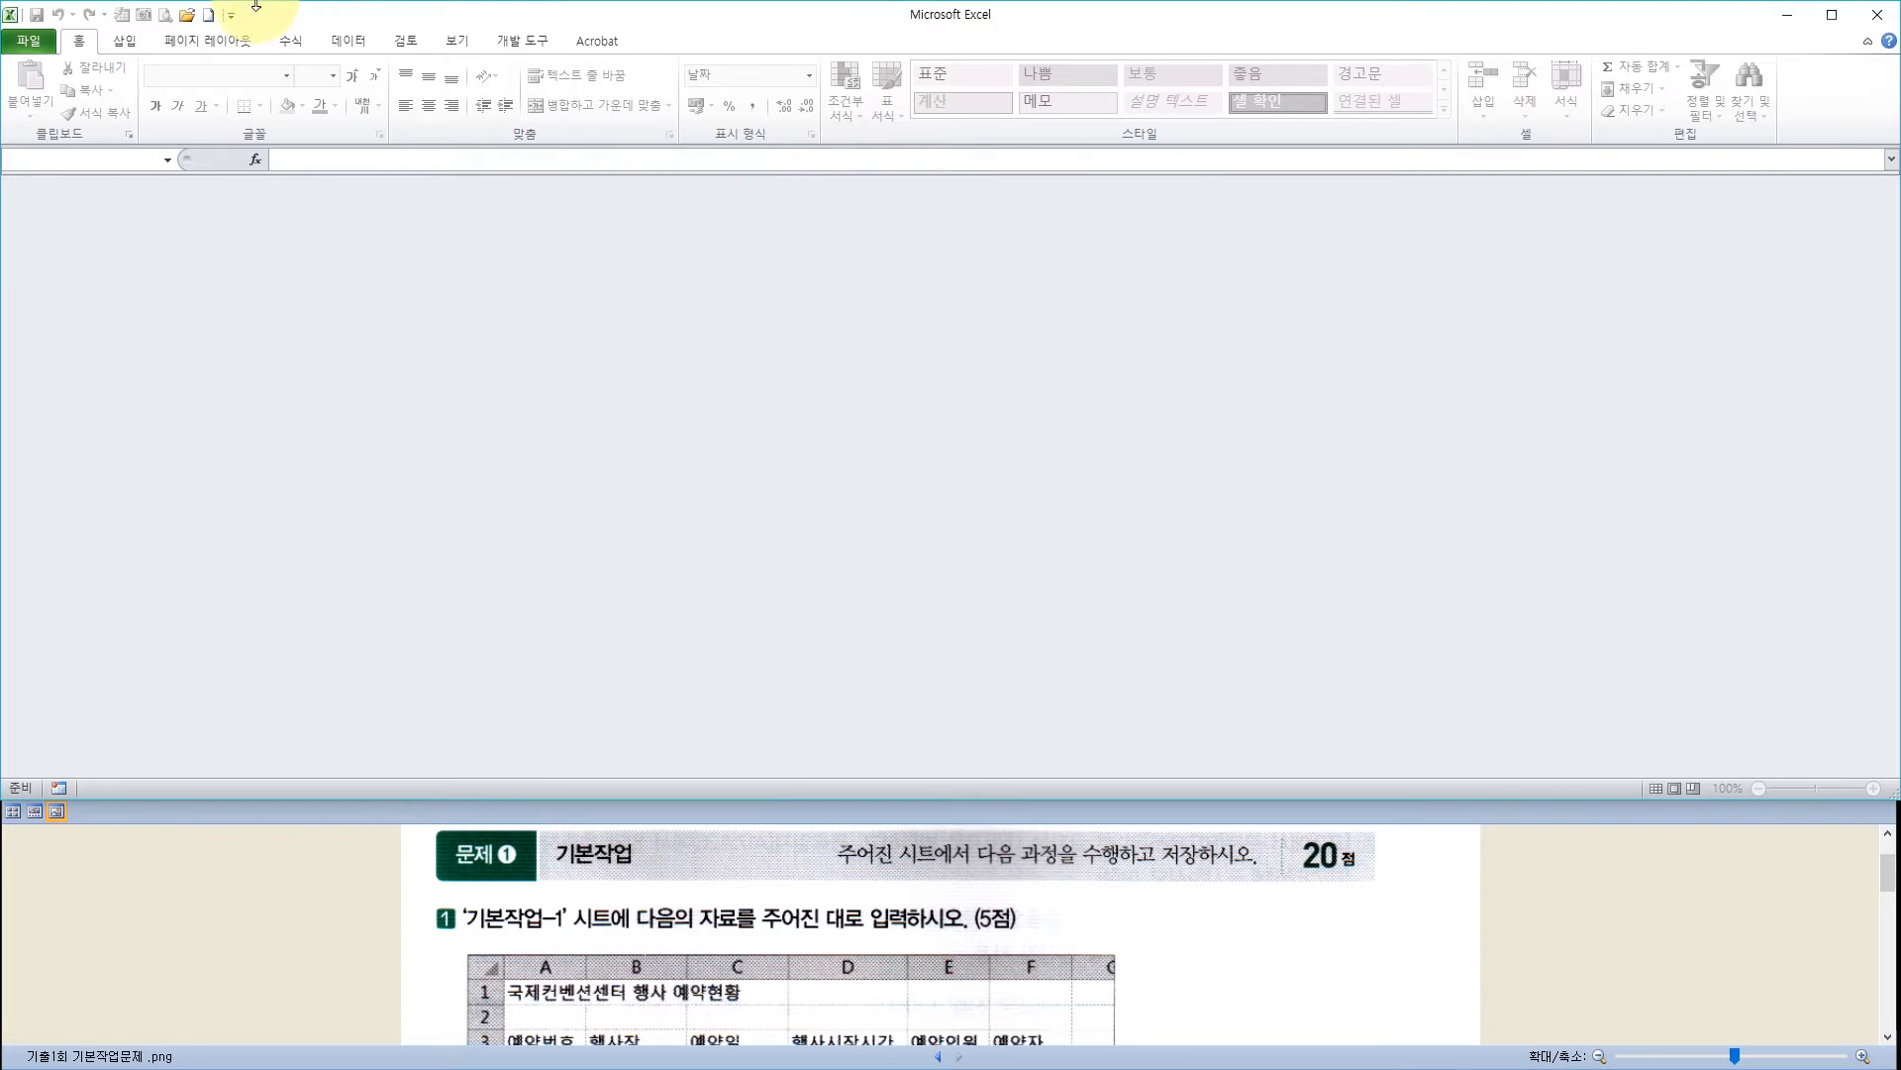
Switch to Excel and open 최신기출문제1회.xlsm from the 최신기출문제 folder, entering the file password
left_click(193, 16)
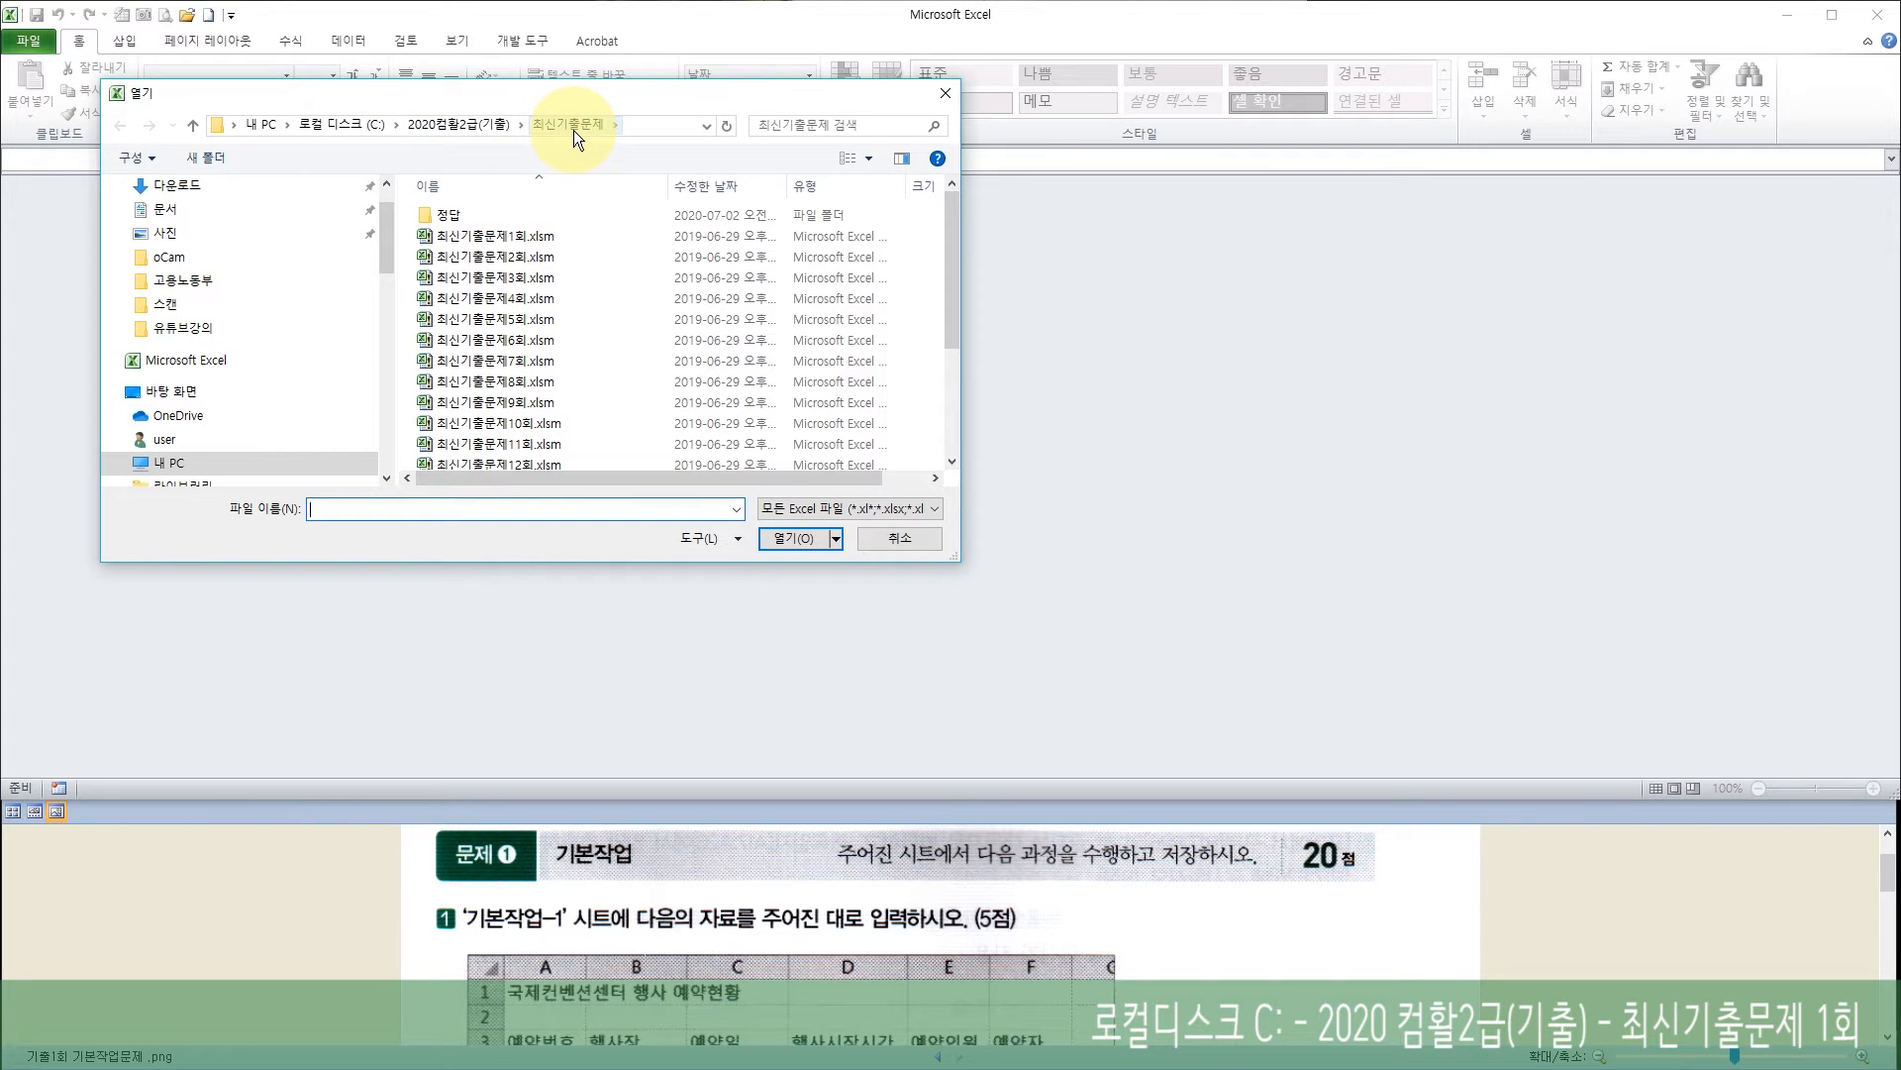
double_click(536, 242)
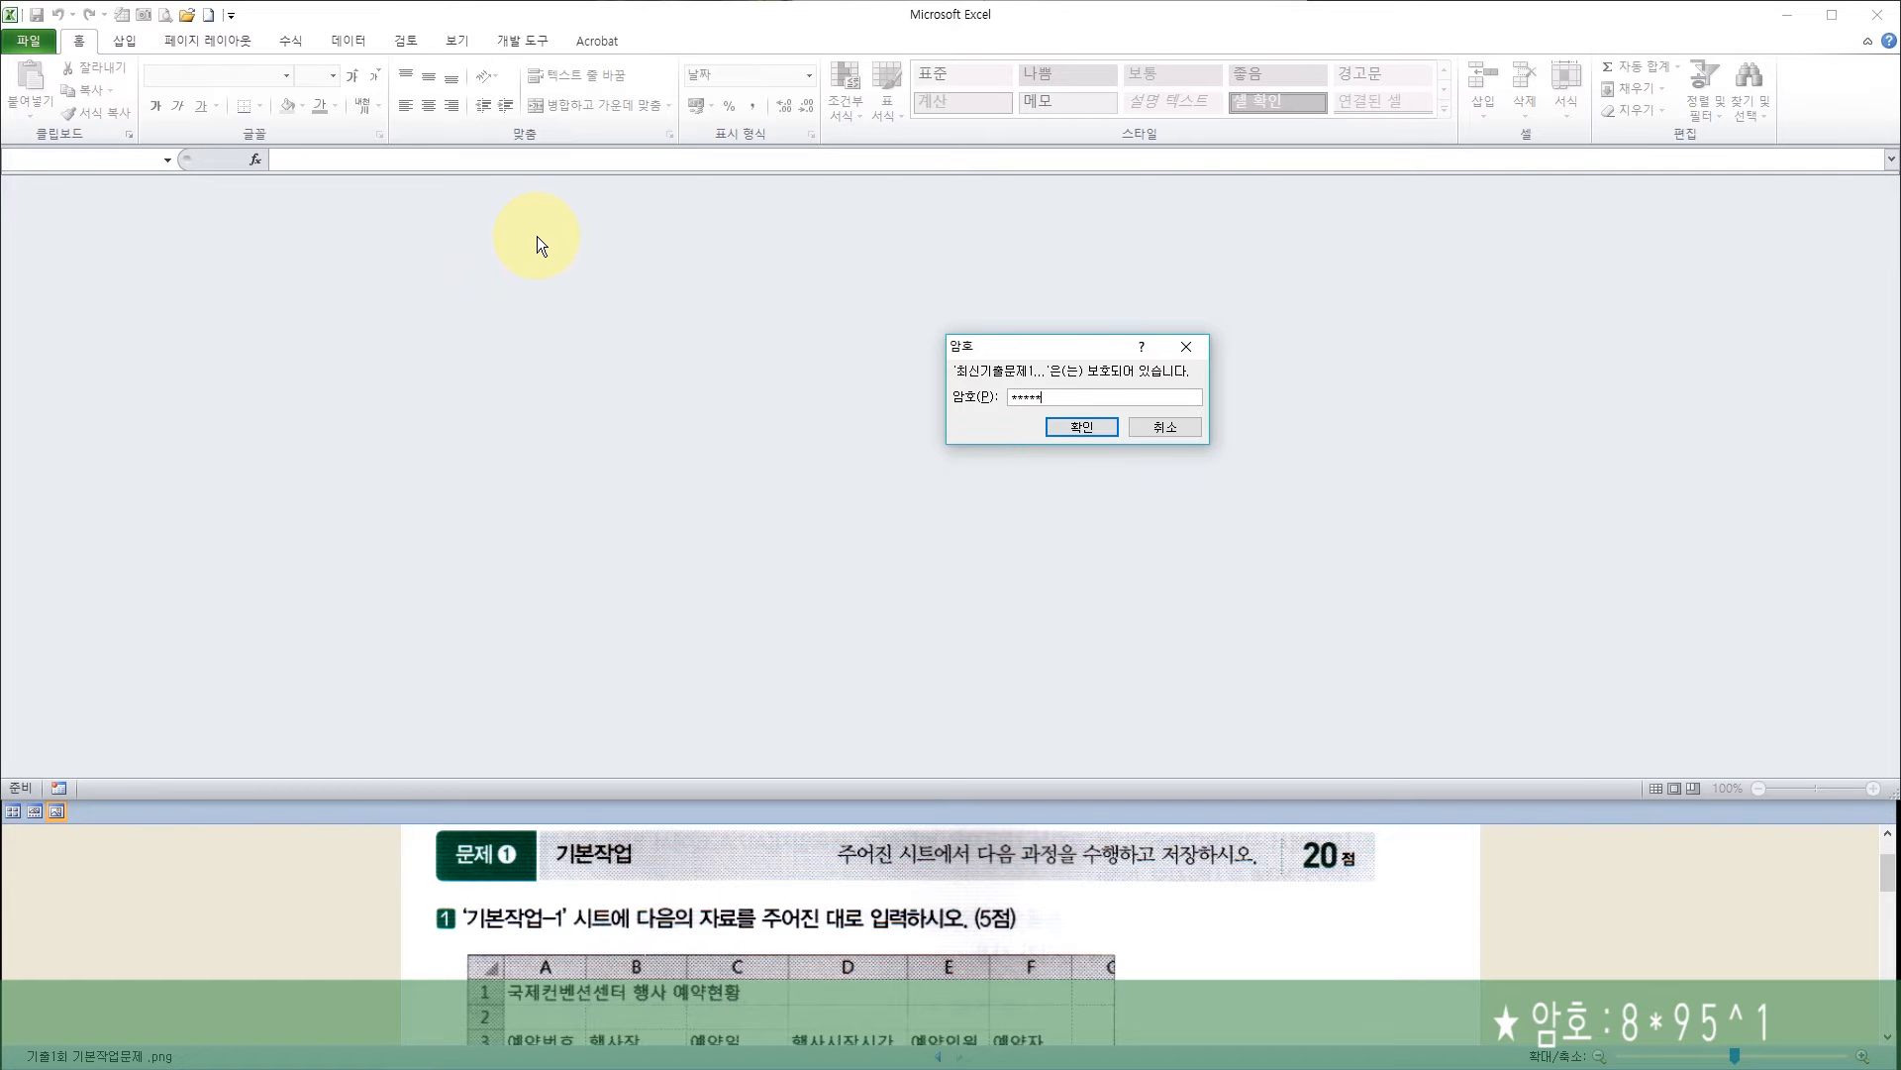
left_click(1097, 428)
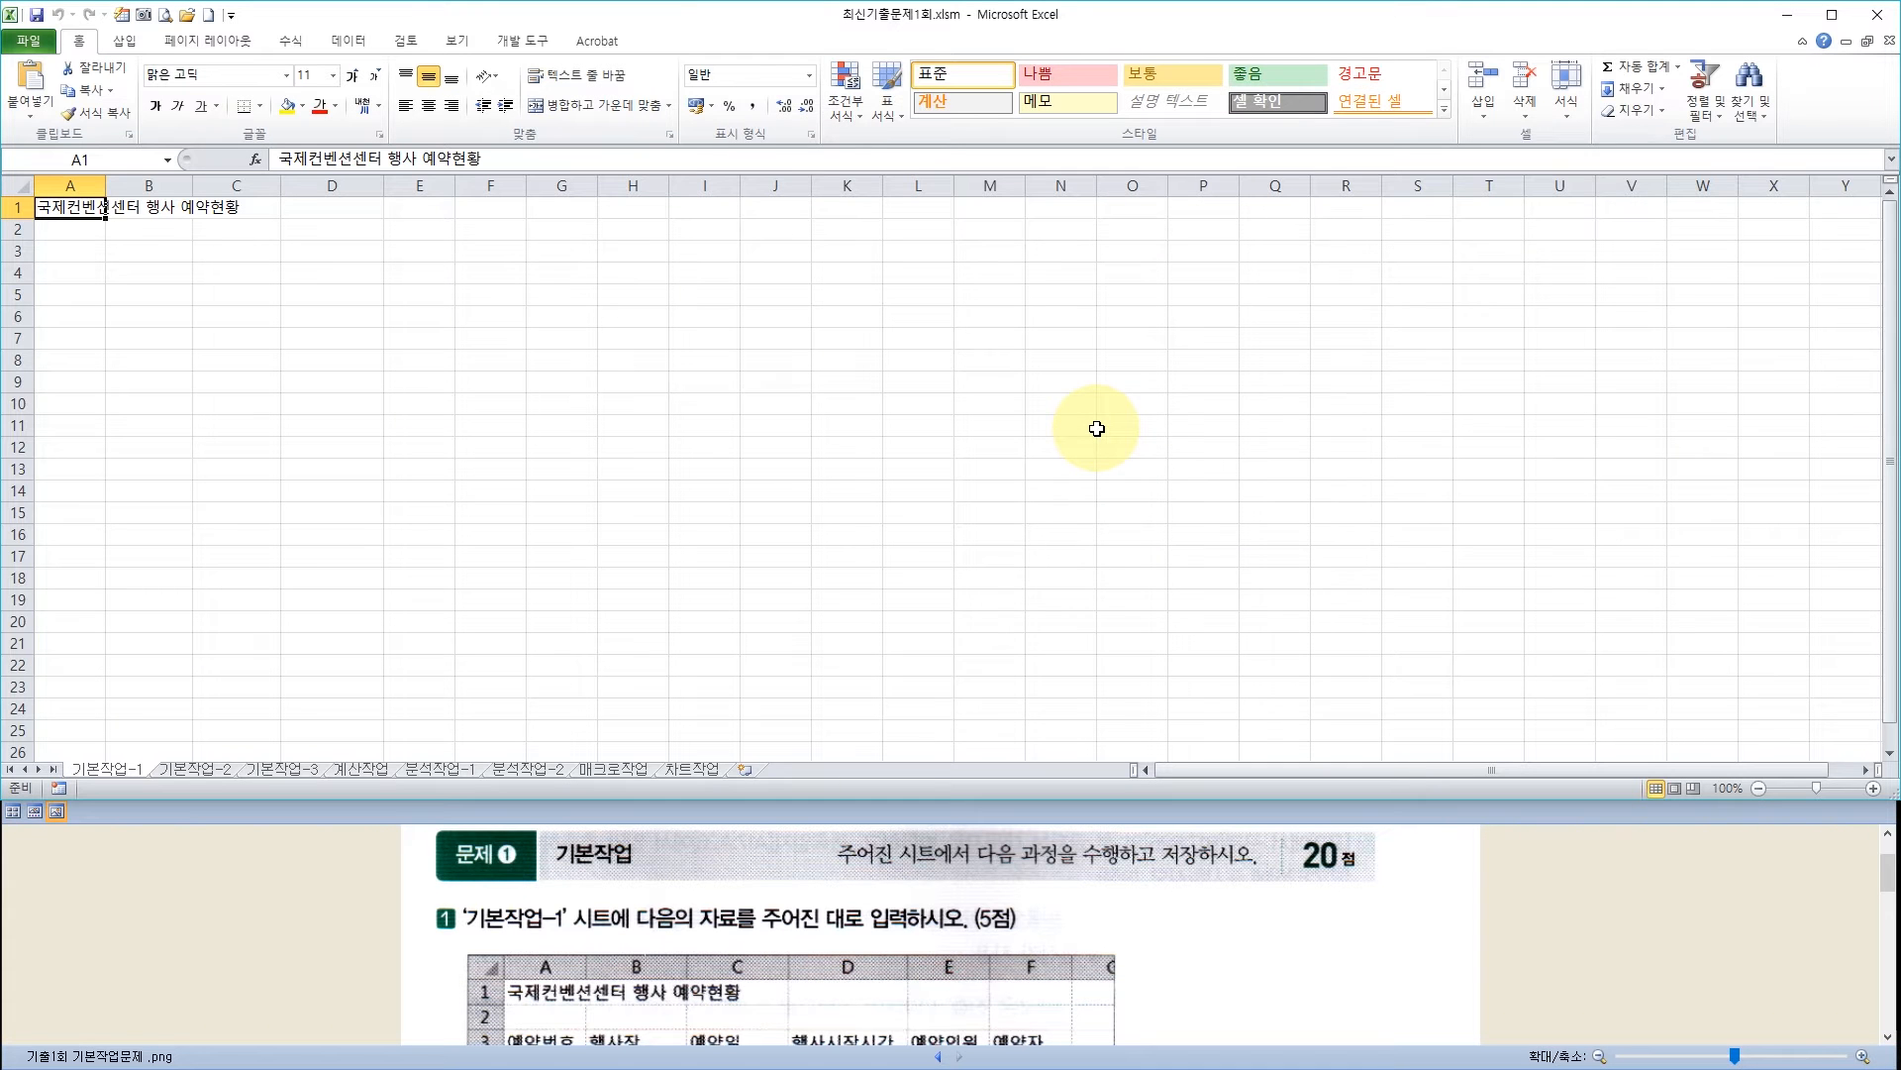
Examine the reservation table given for the 기본작업-1 sheet in the problem image, down to the 기본작업-2 instructions
left_click(909, 974)
scroll(901, 971, "down", 2)
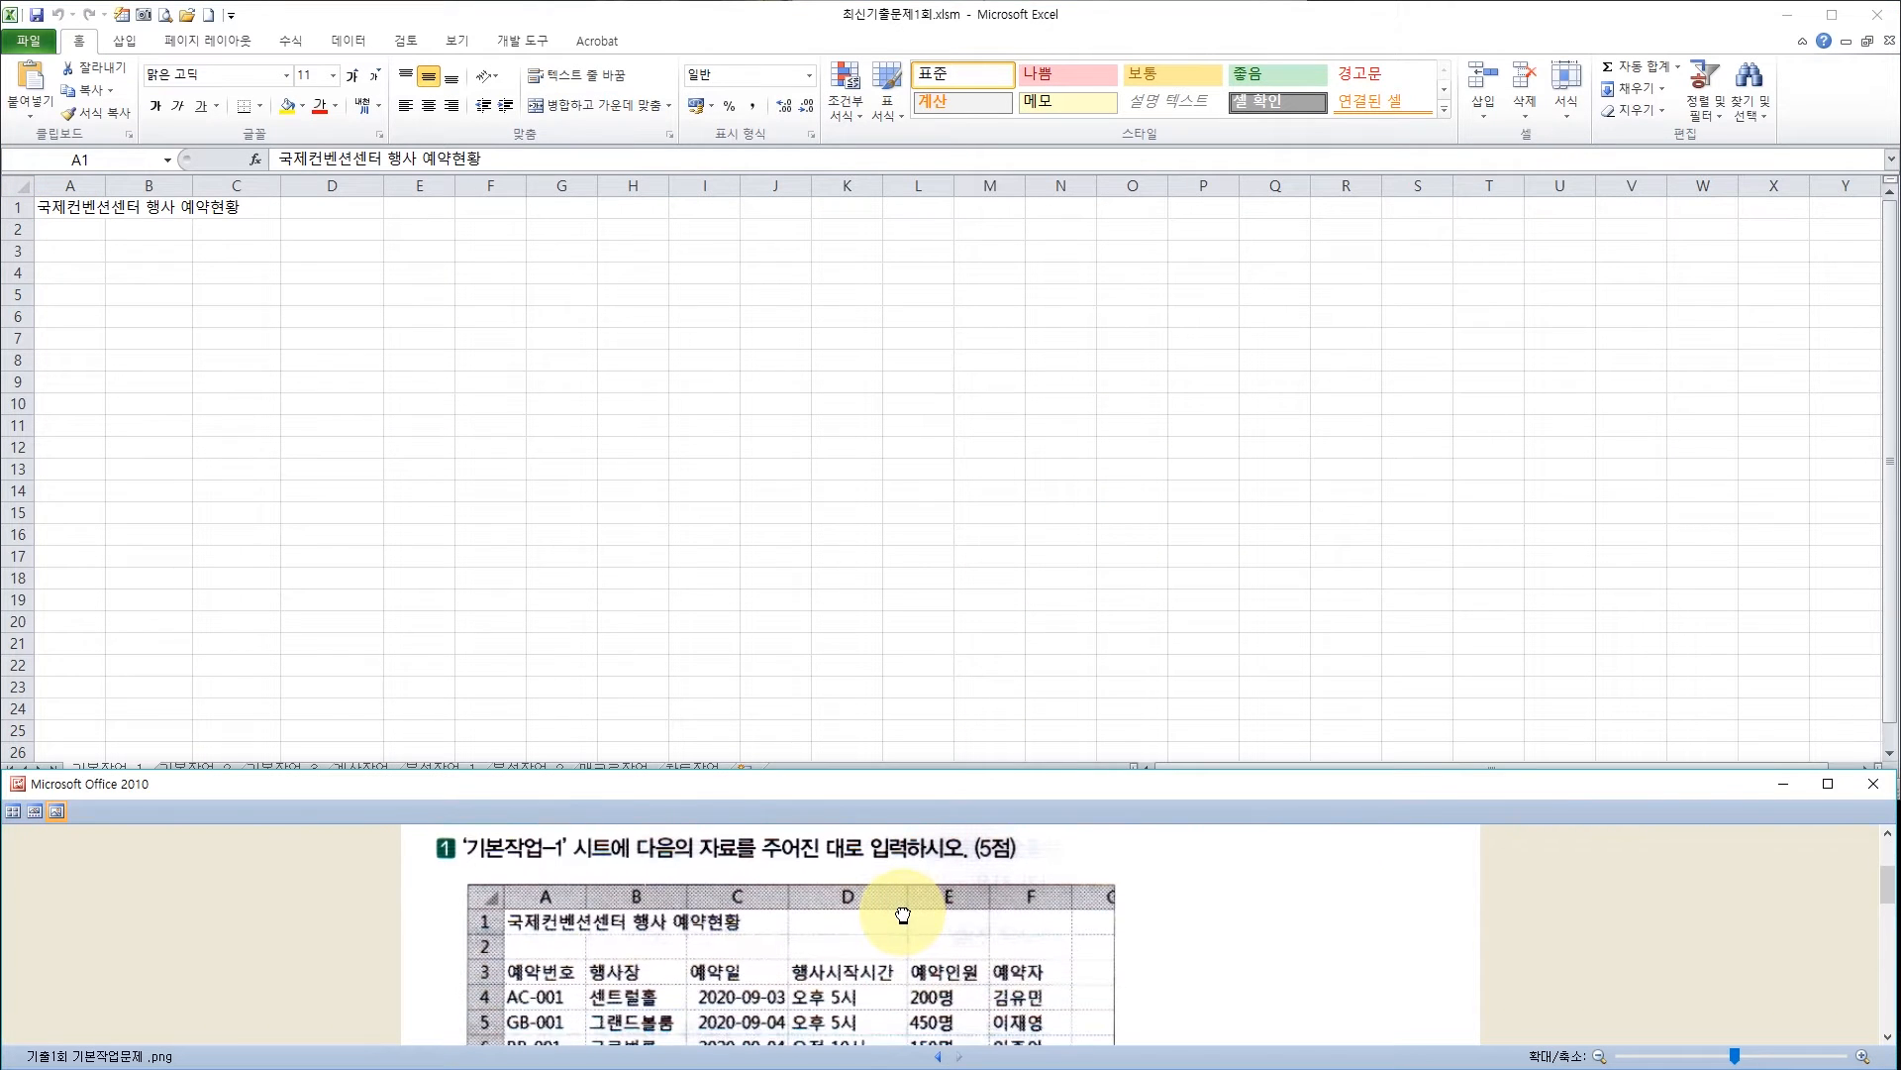
left_click_drag(904, 913, 904, 910)
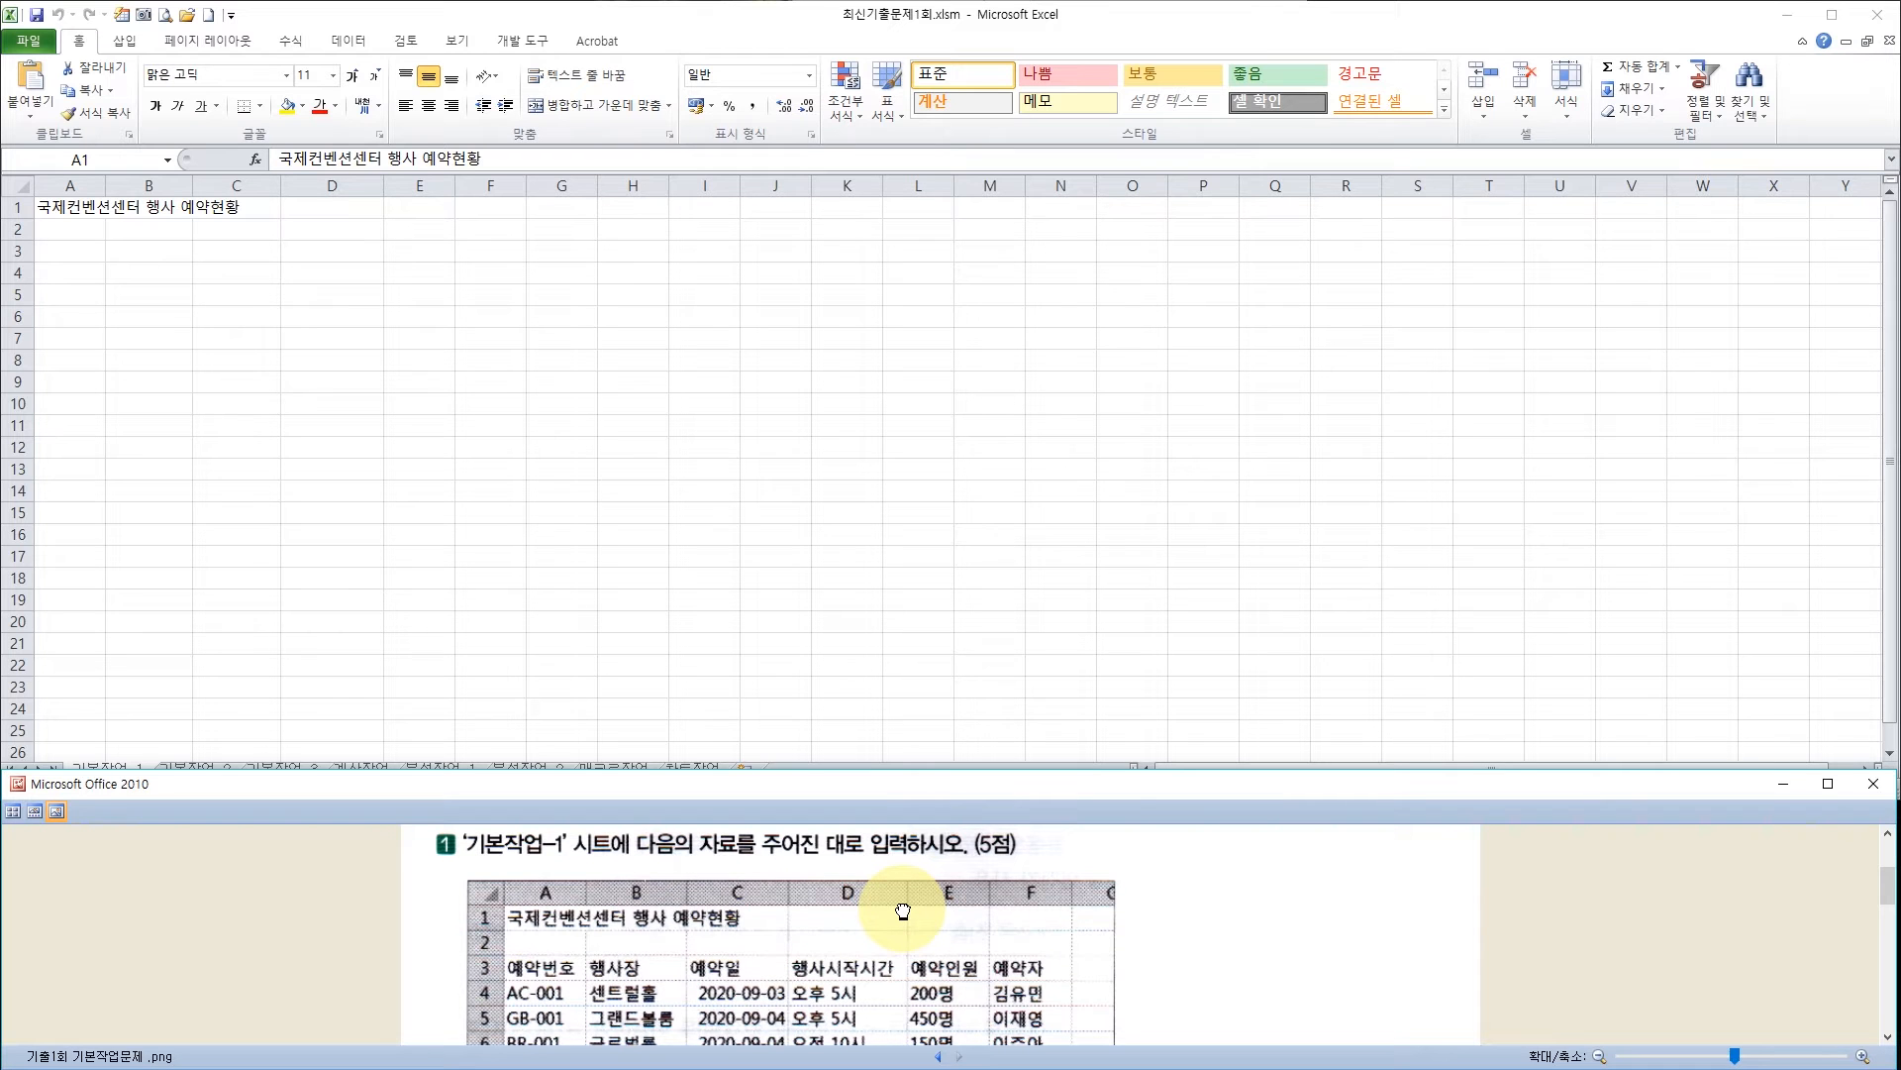
scroll(903, 911, "down", 2)
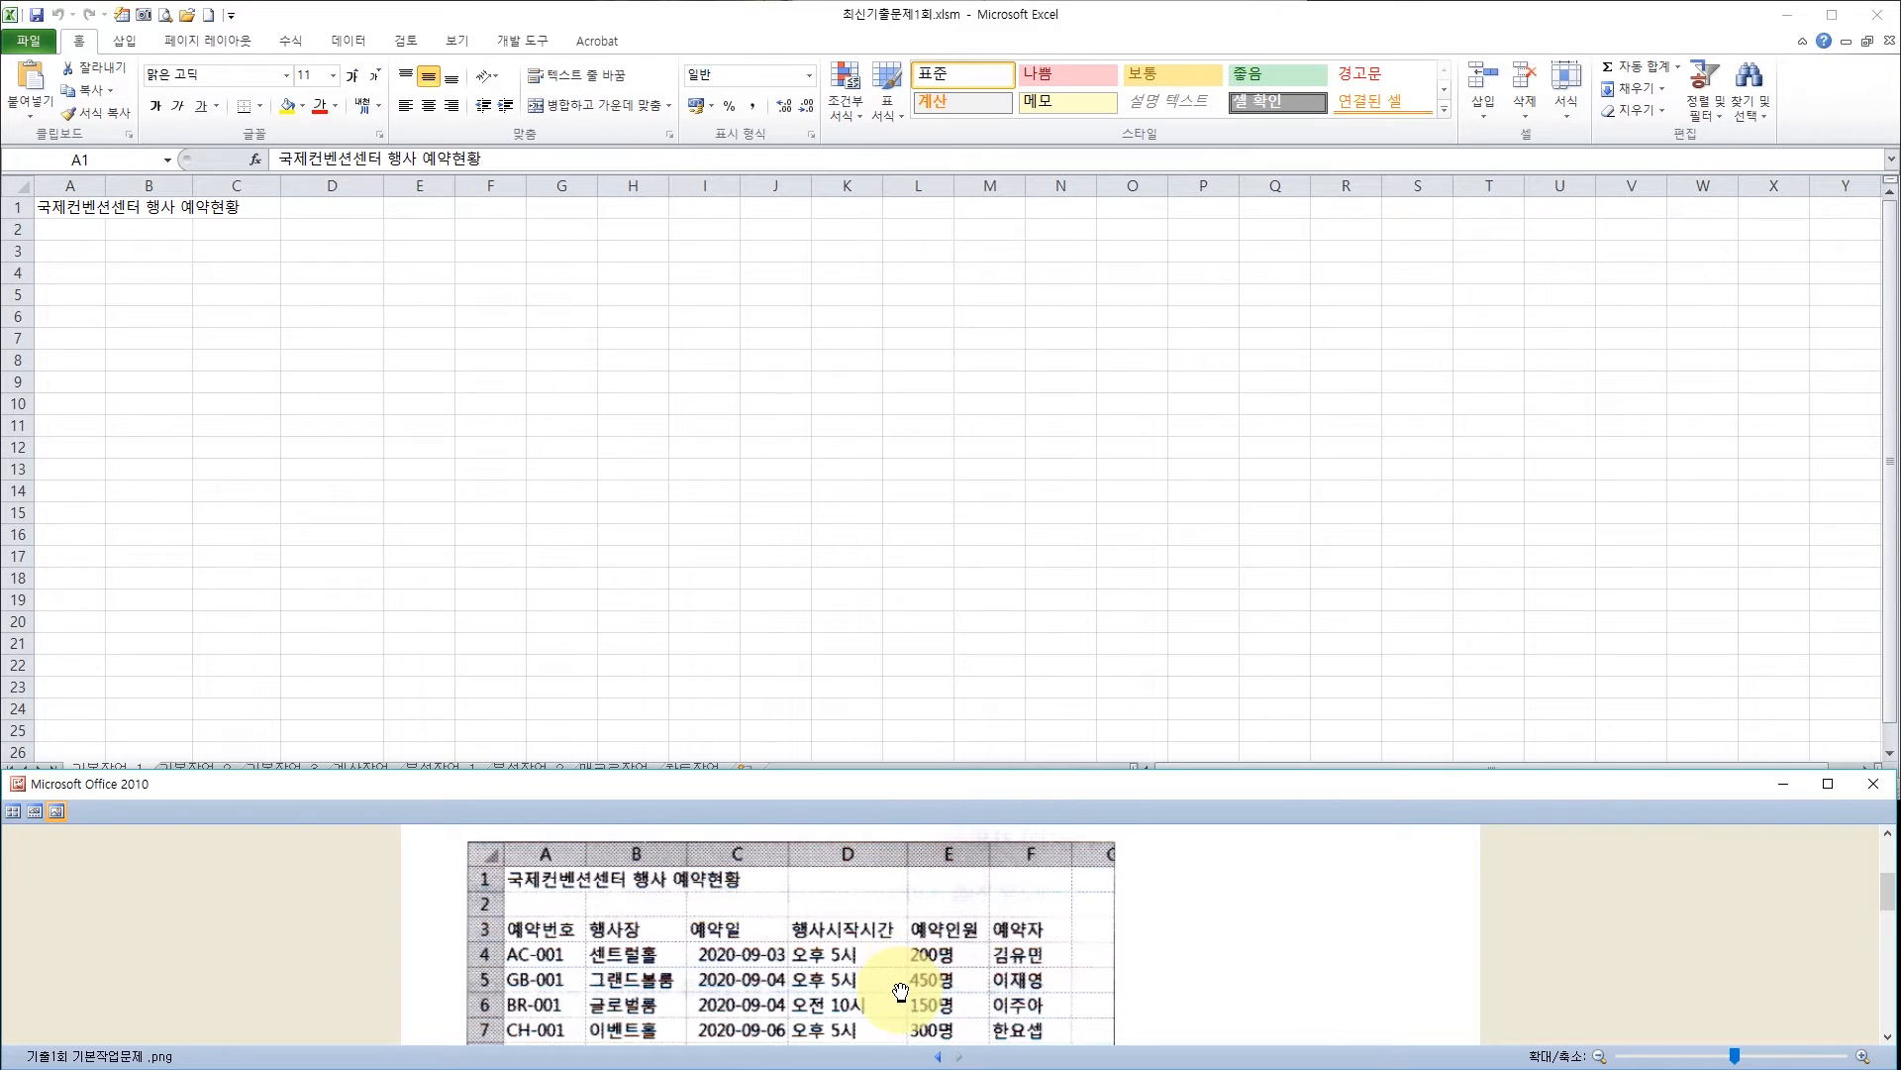
left_click_drag(901, 957, 903, 903)
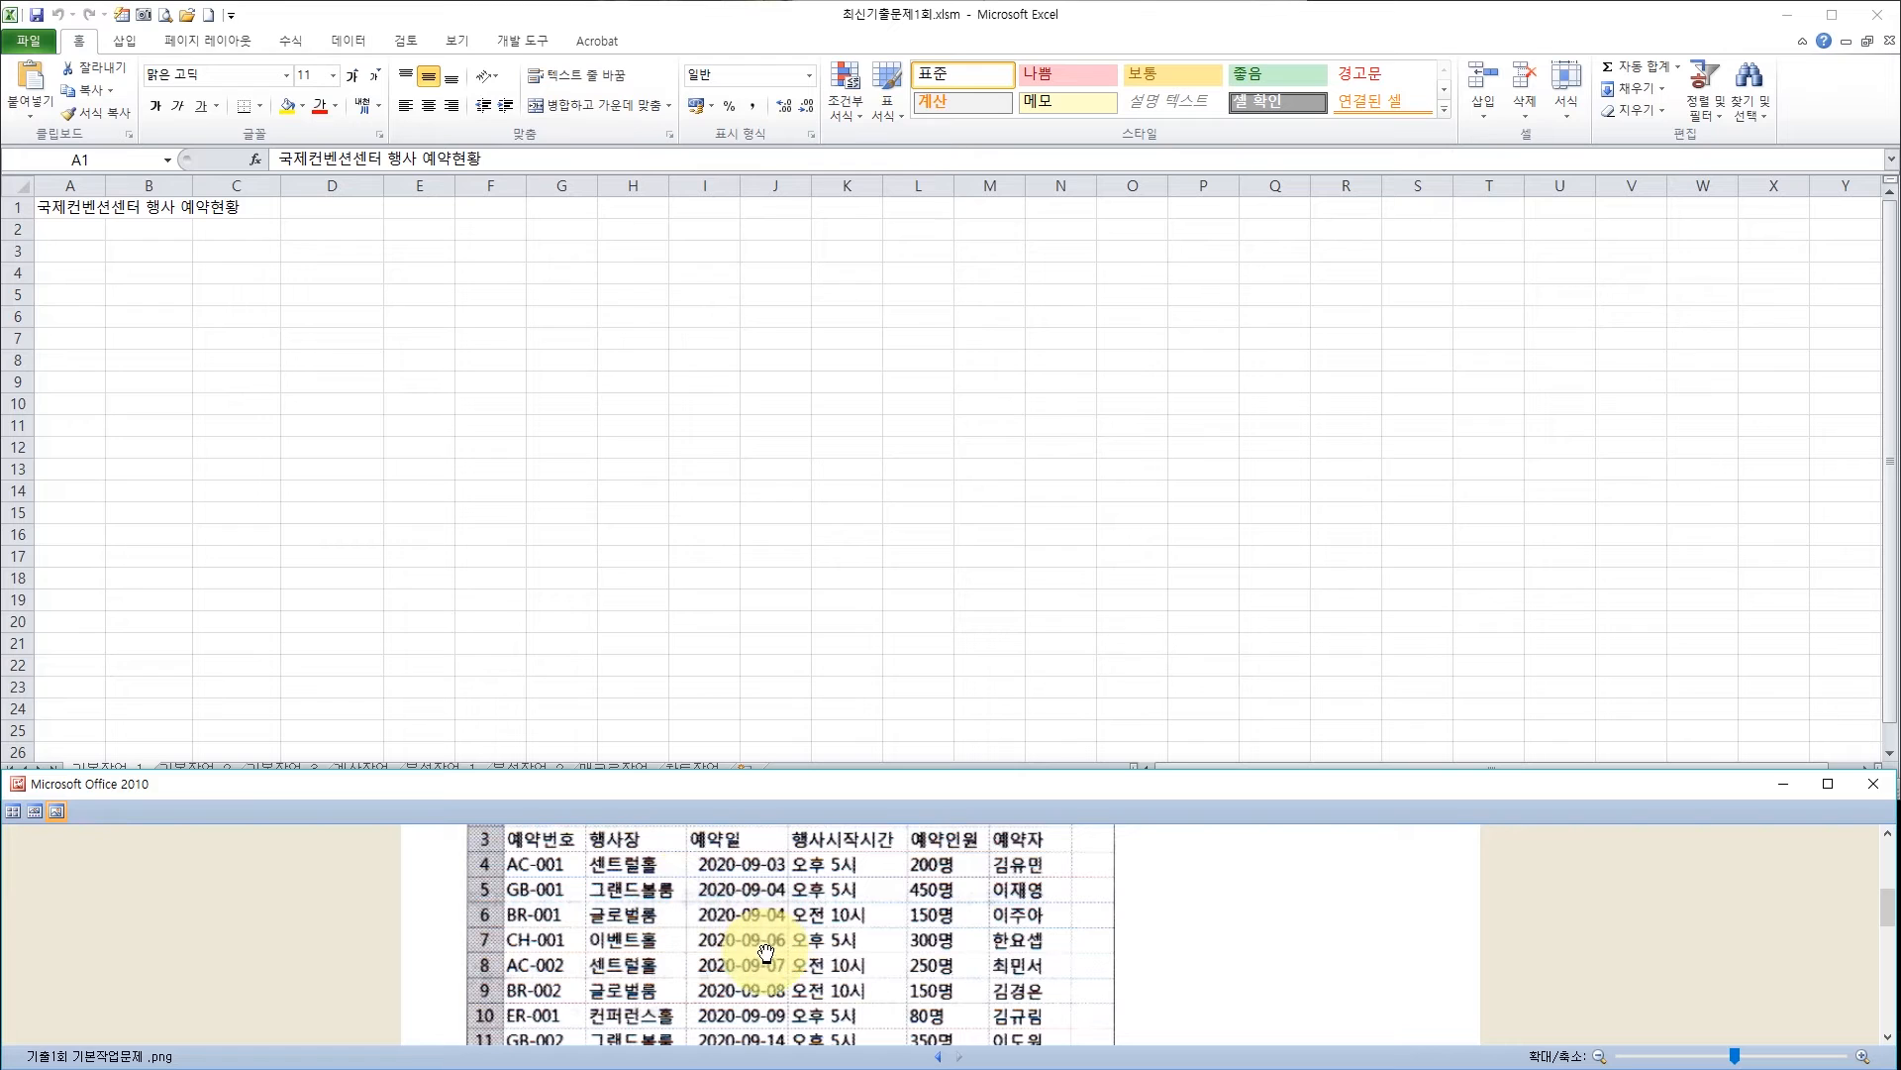
left_click_drag(766, 938, 765, 883)
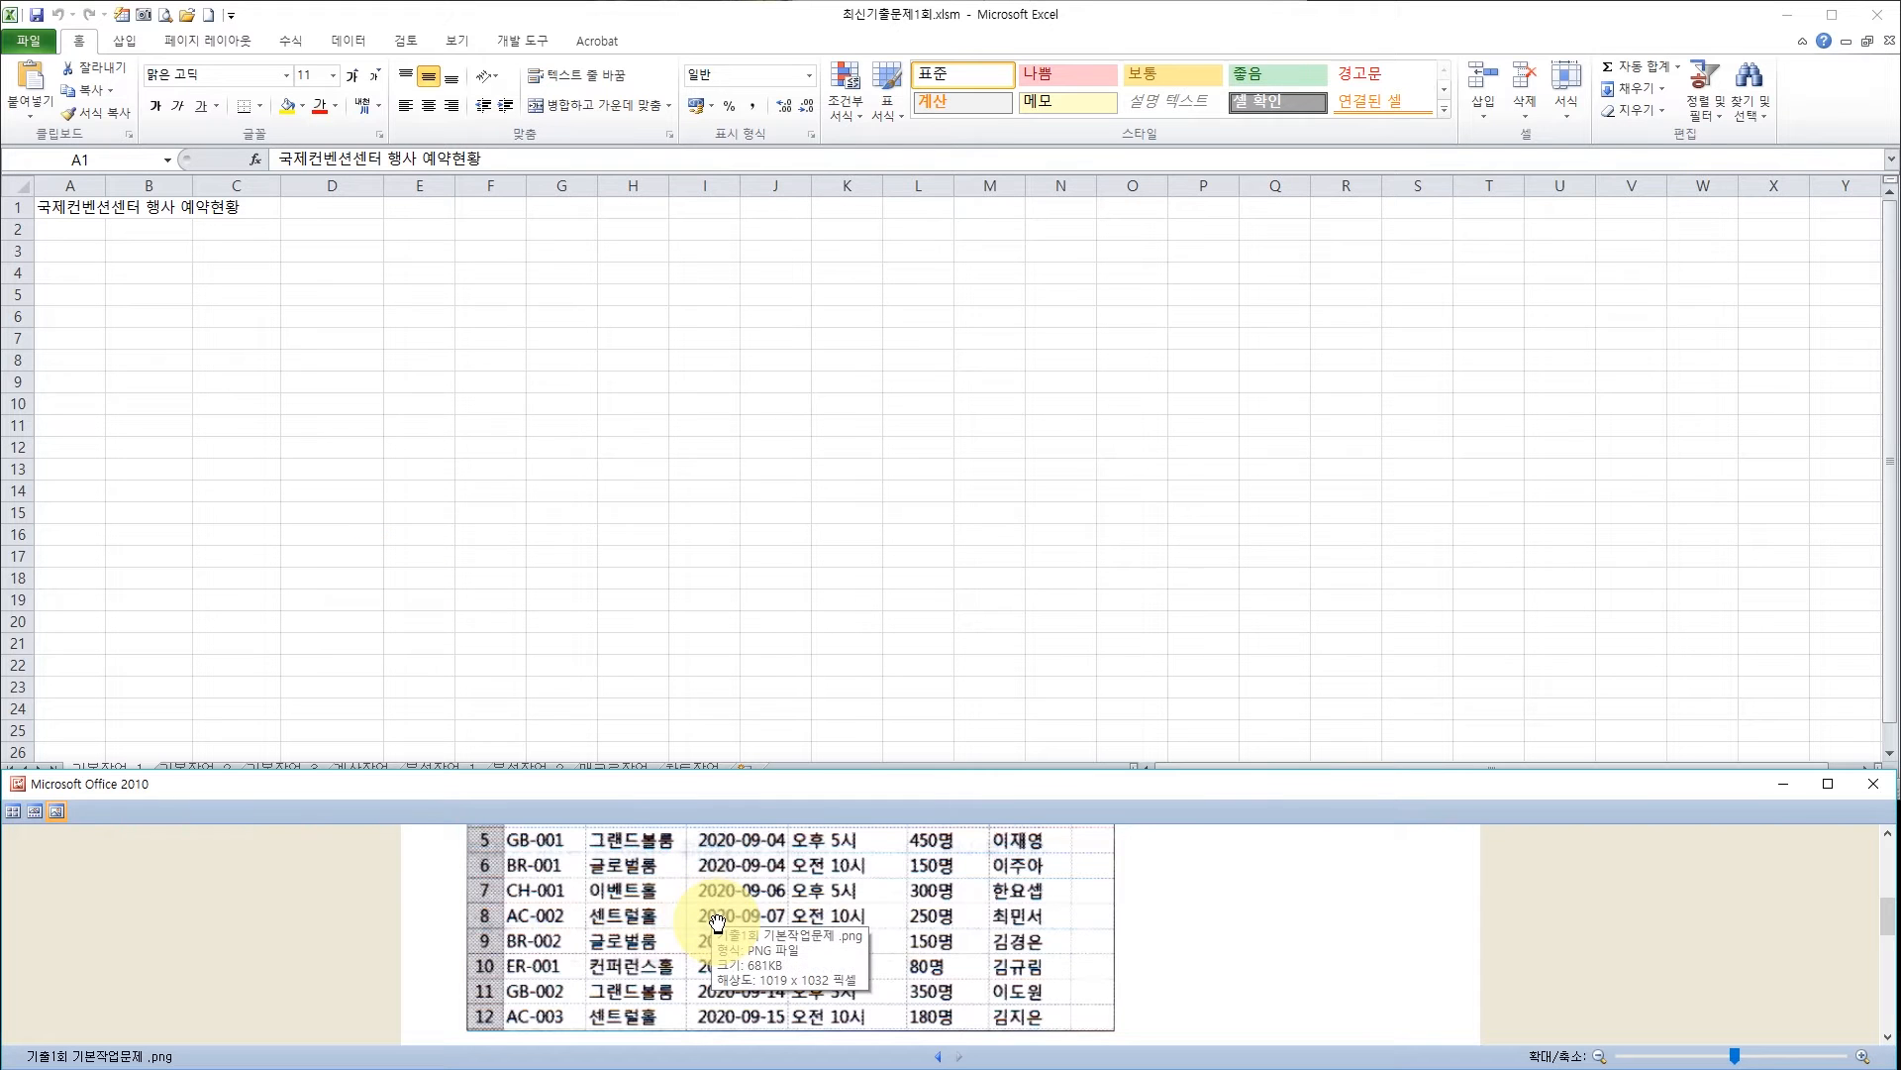
left_click_drag(858, 984, 837, 884)
scroll(837, 884, "down", 3)
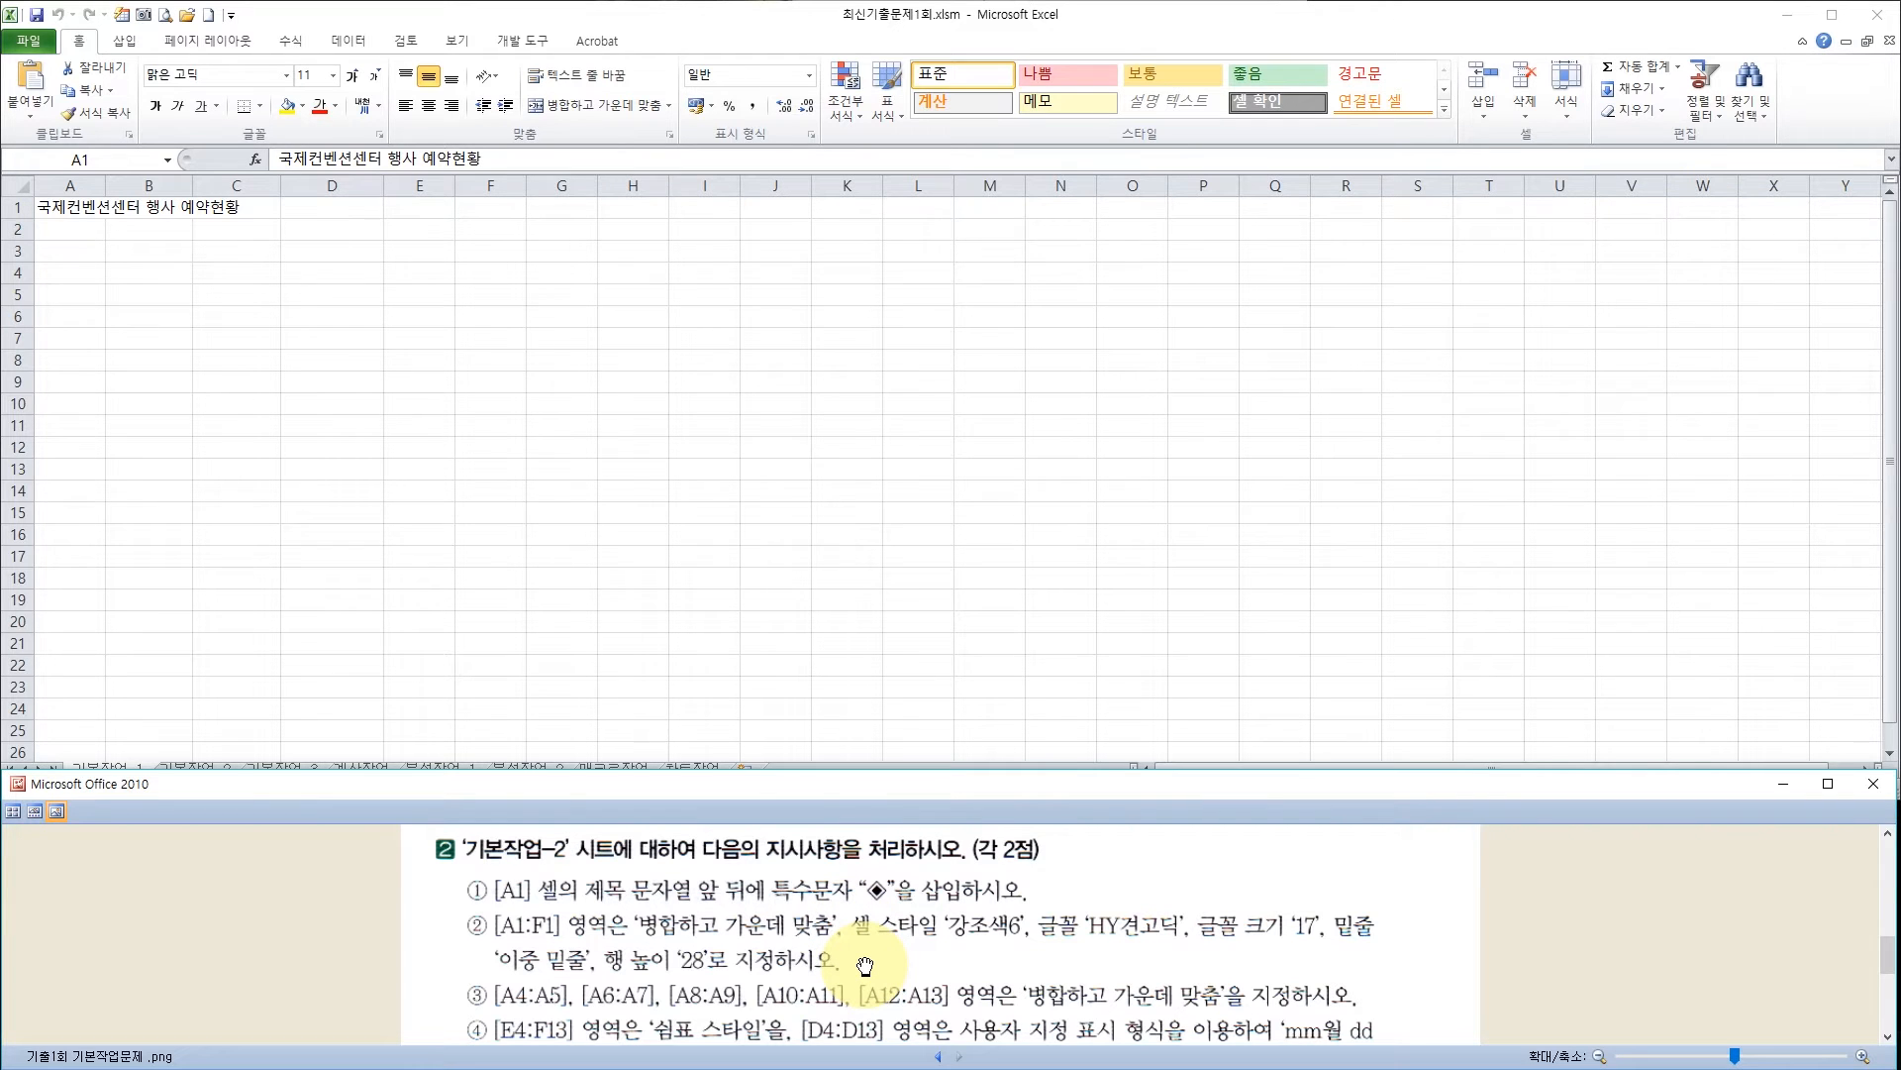
Go to the 기본작업-2 sheet and read its numbered formatting instructions in the problem image
left_click(212, 765)
left_click(212, 765)
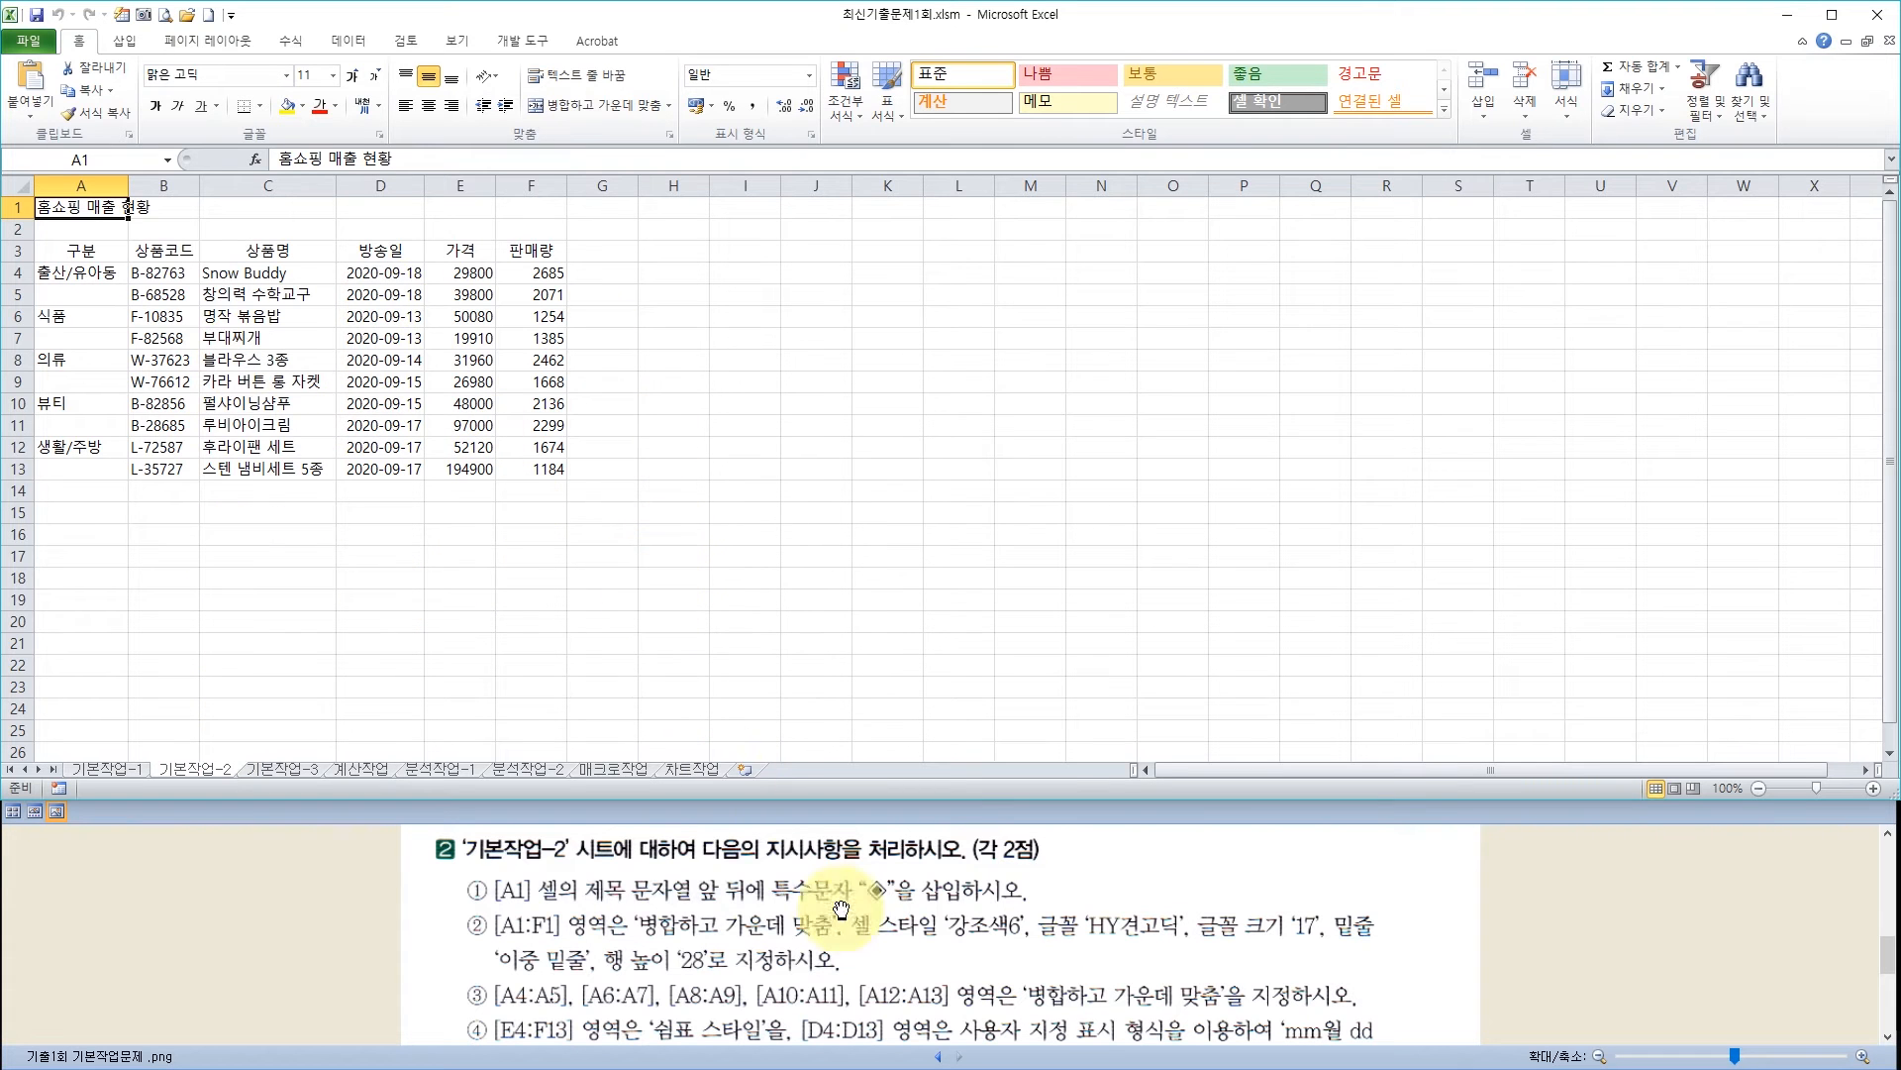
left_click(926, 997)
left_click_drag(926, 996, 921, 950)
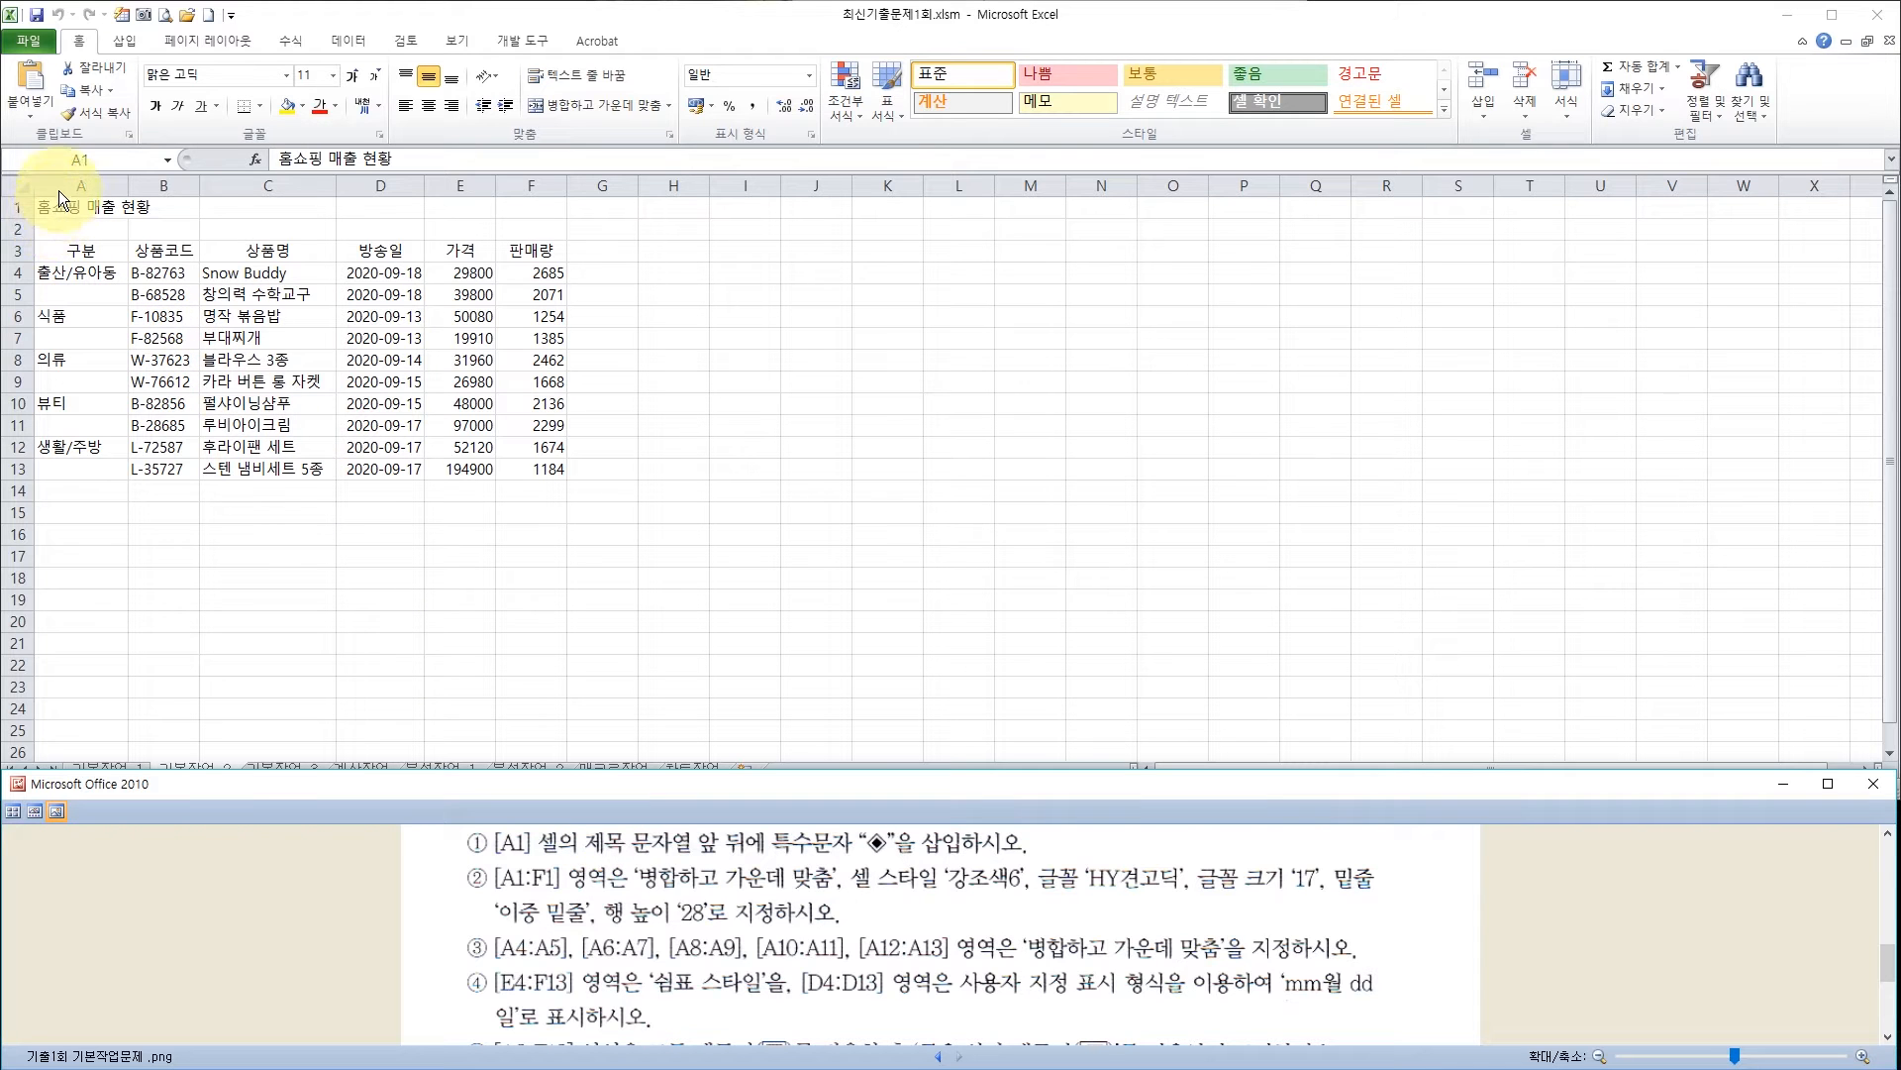
Insert the special character ◈ in front of the title text in cell A1
double_click(40, 207)
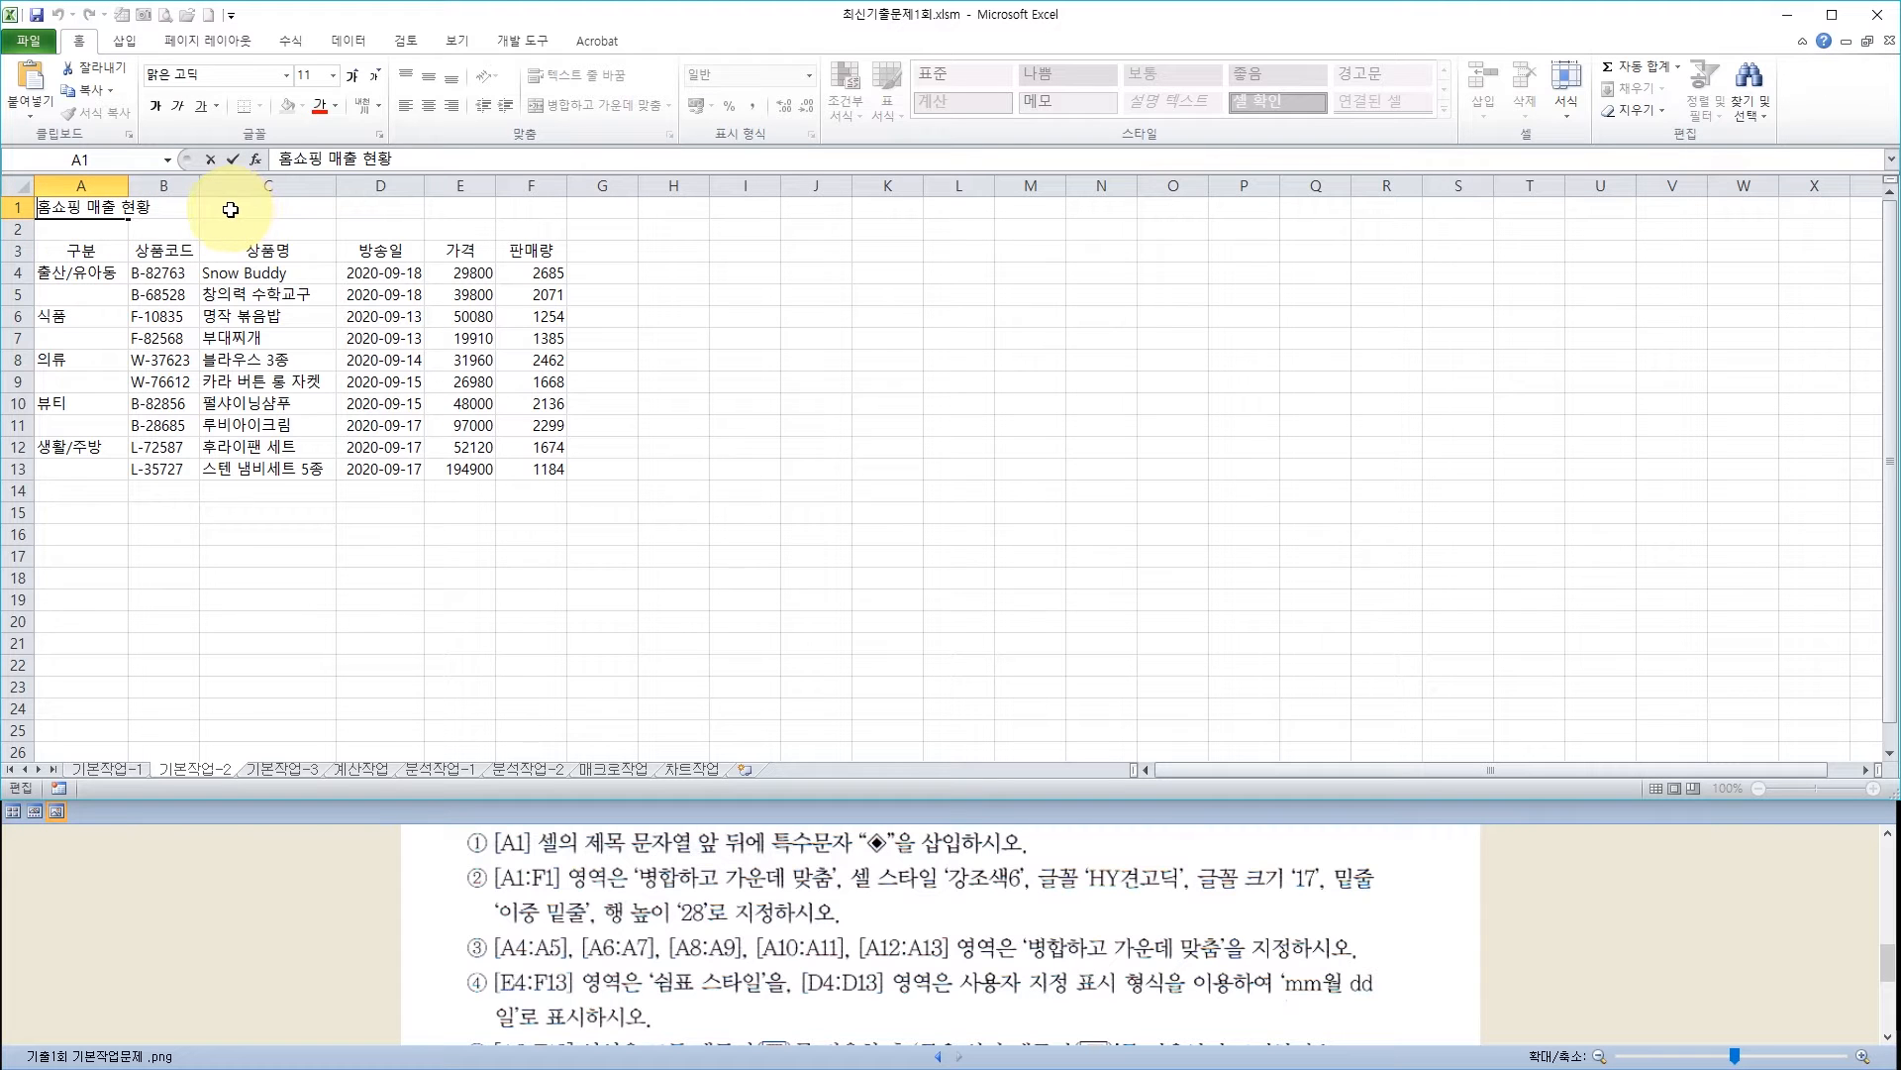
key("Escape")
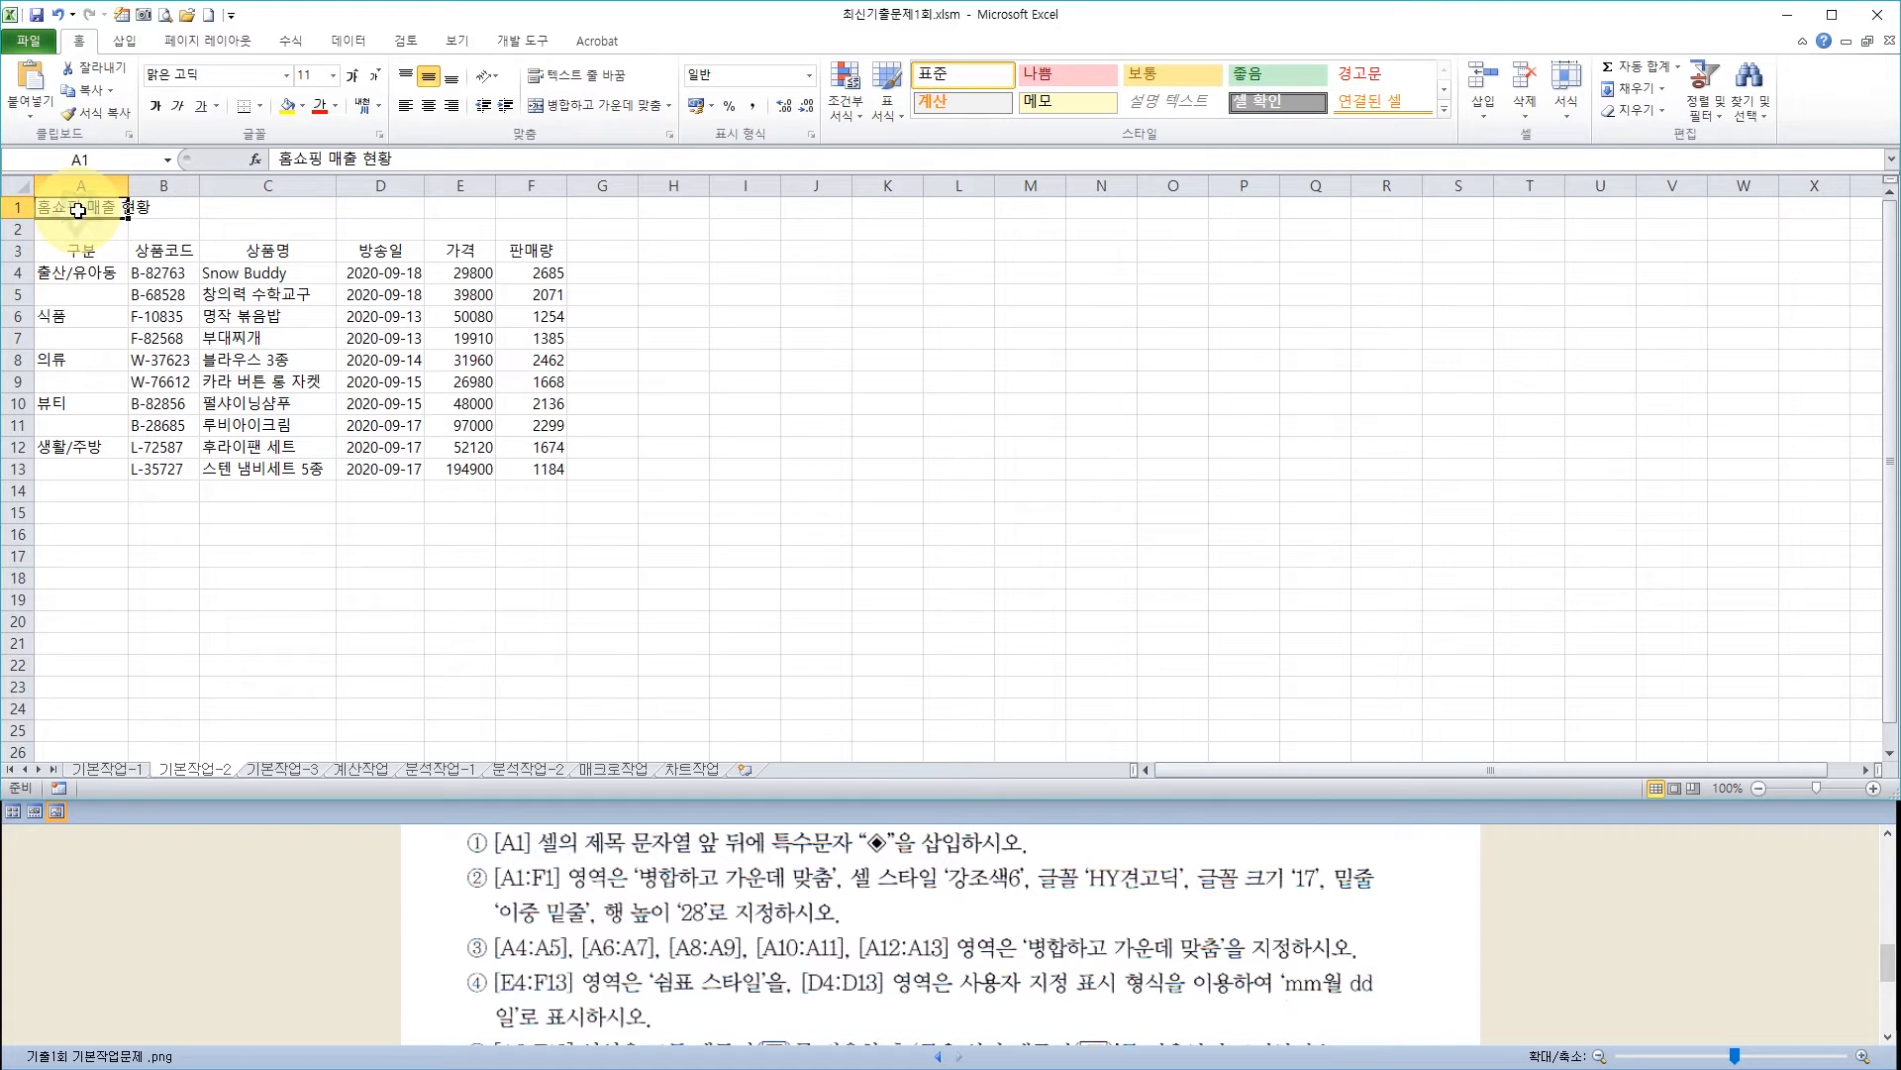
left_click(282, 158)
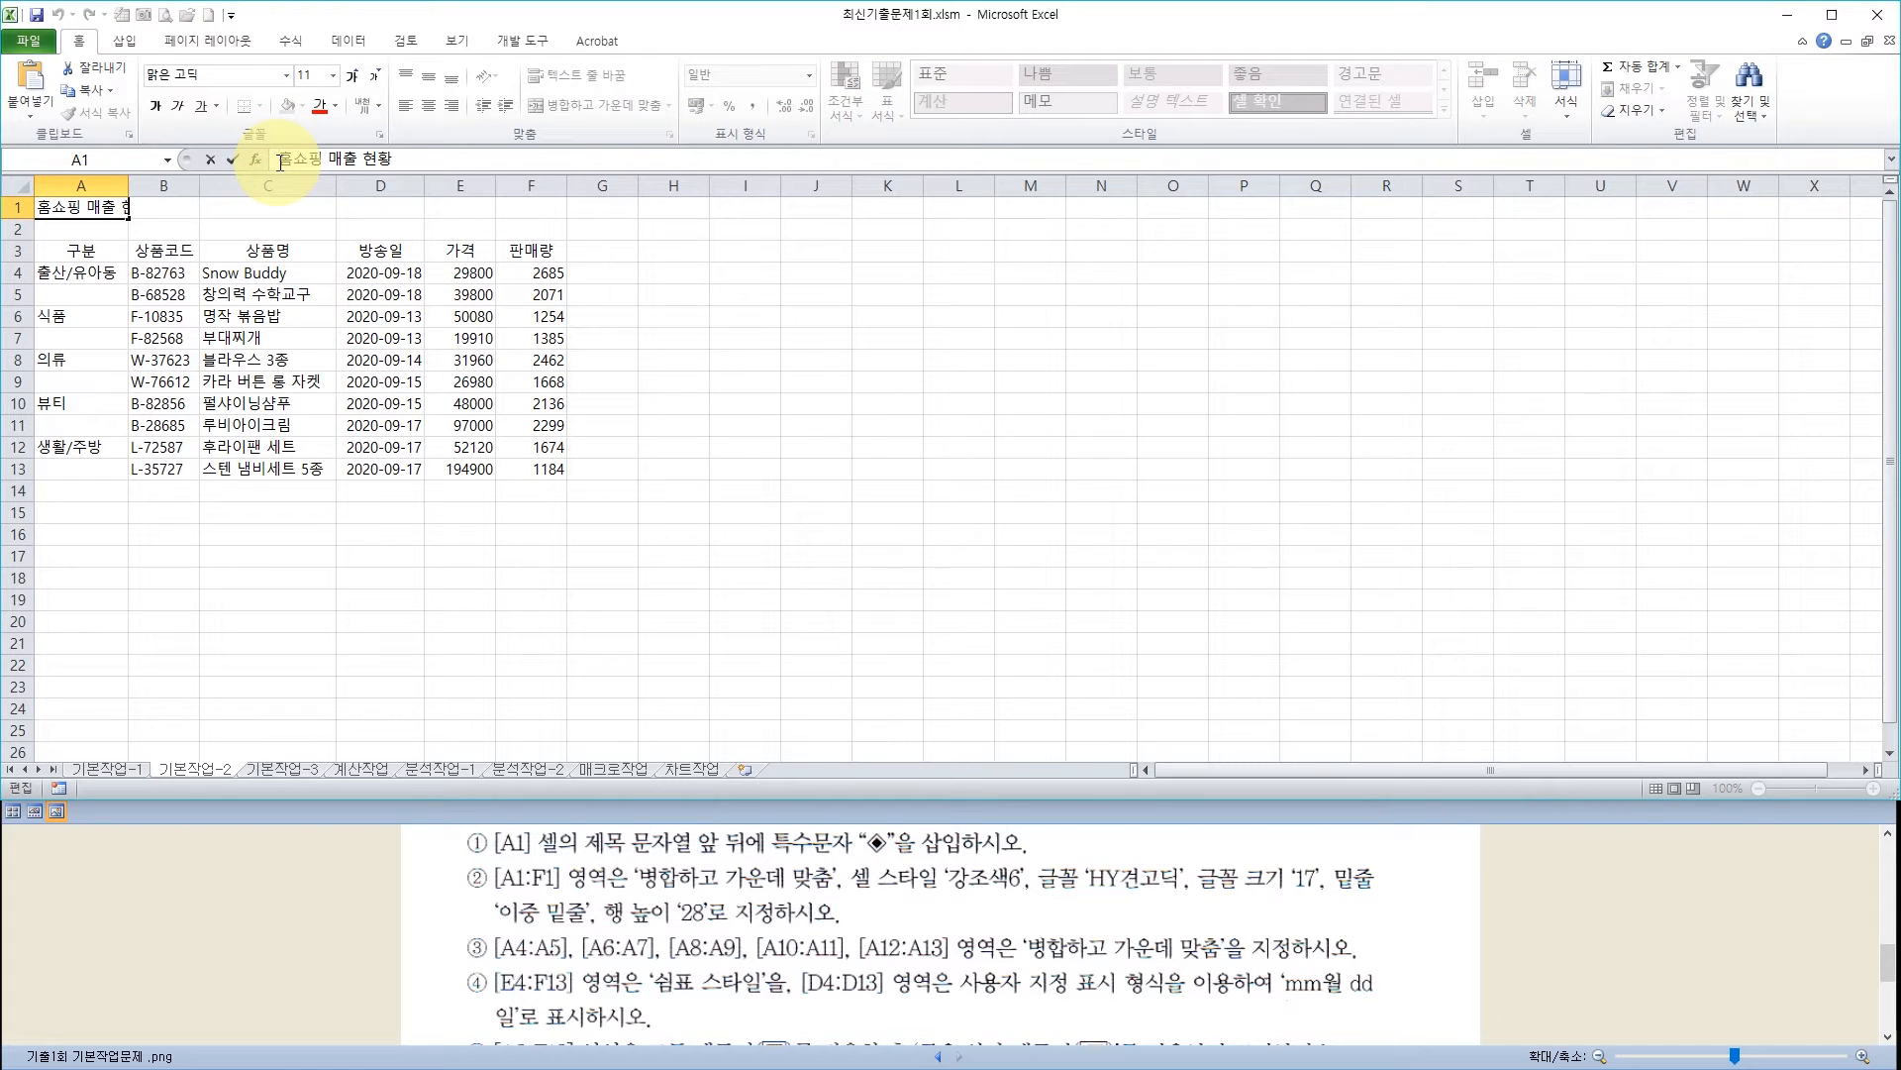
type("ㅁ")
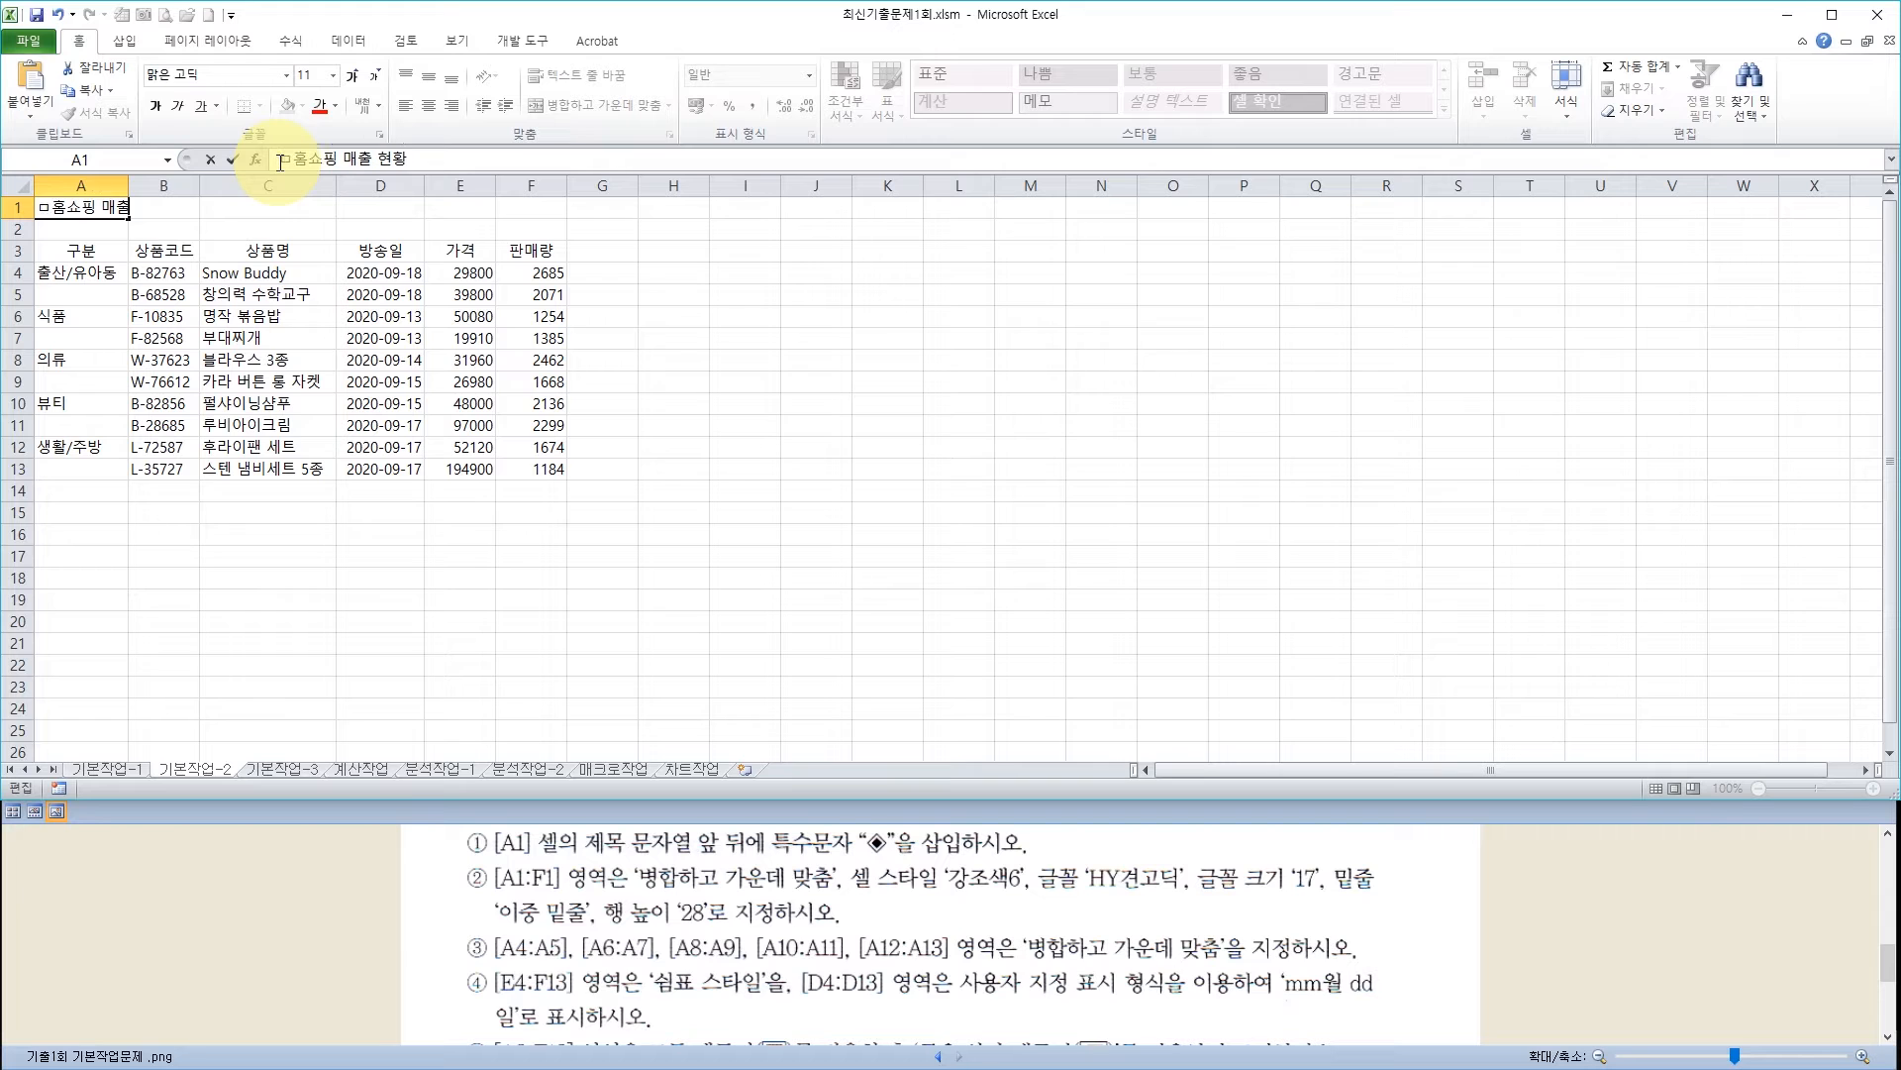
key("Hangul_Hanja")
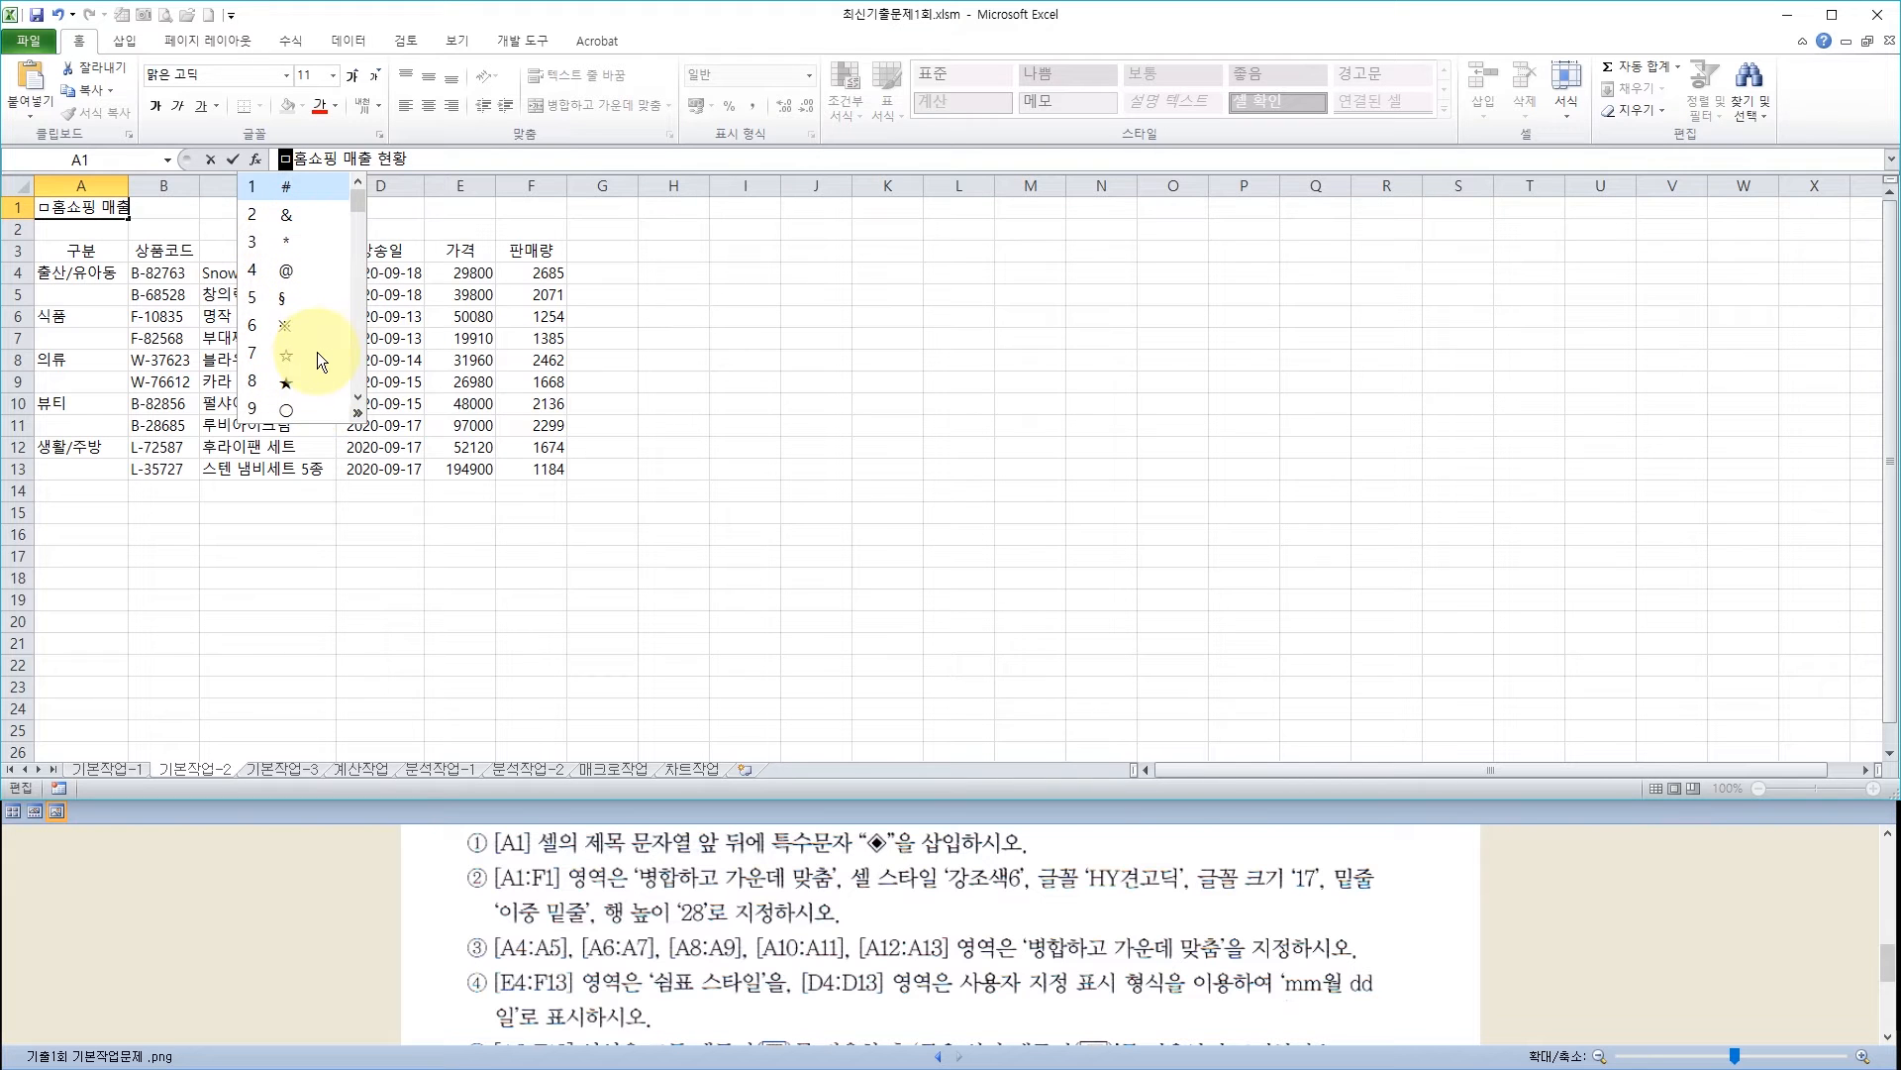
left_click(357, 414)
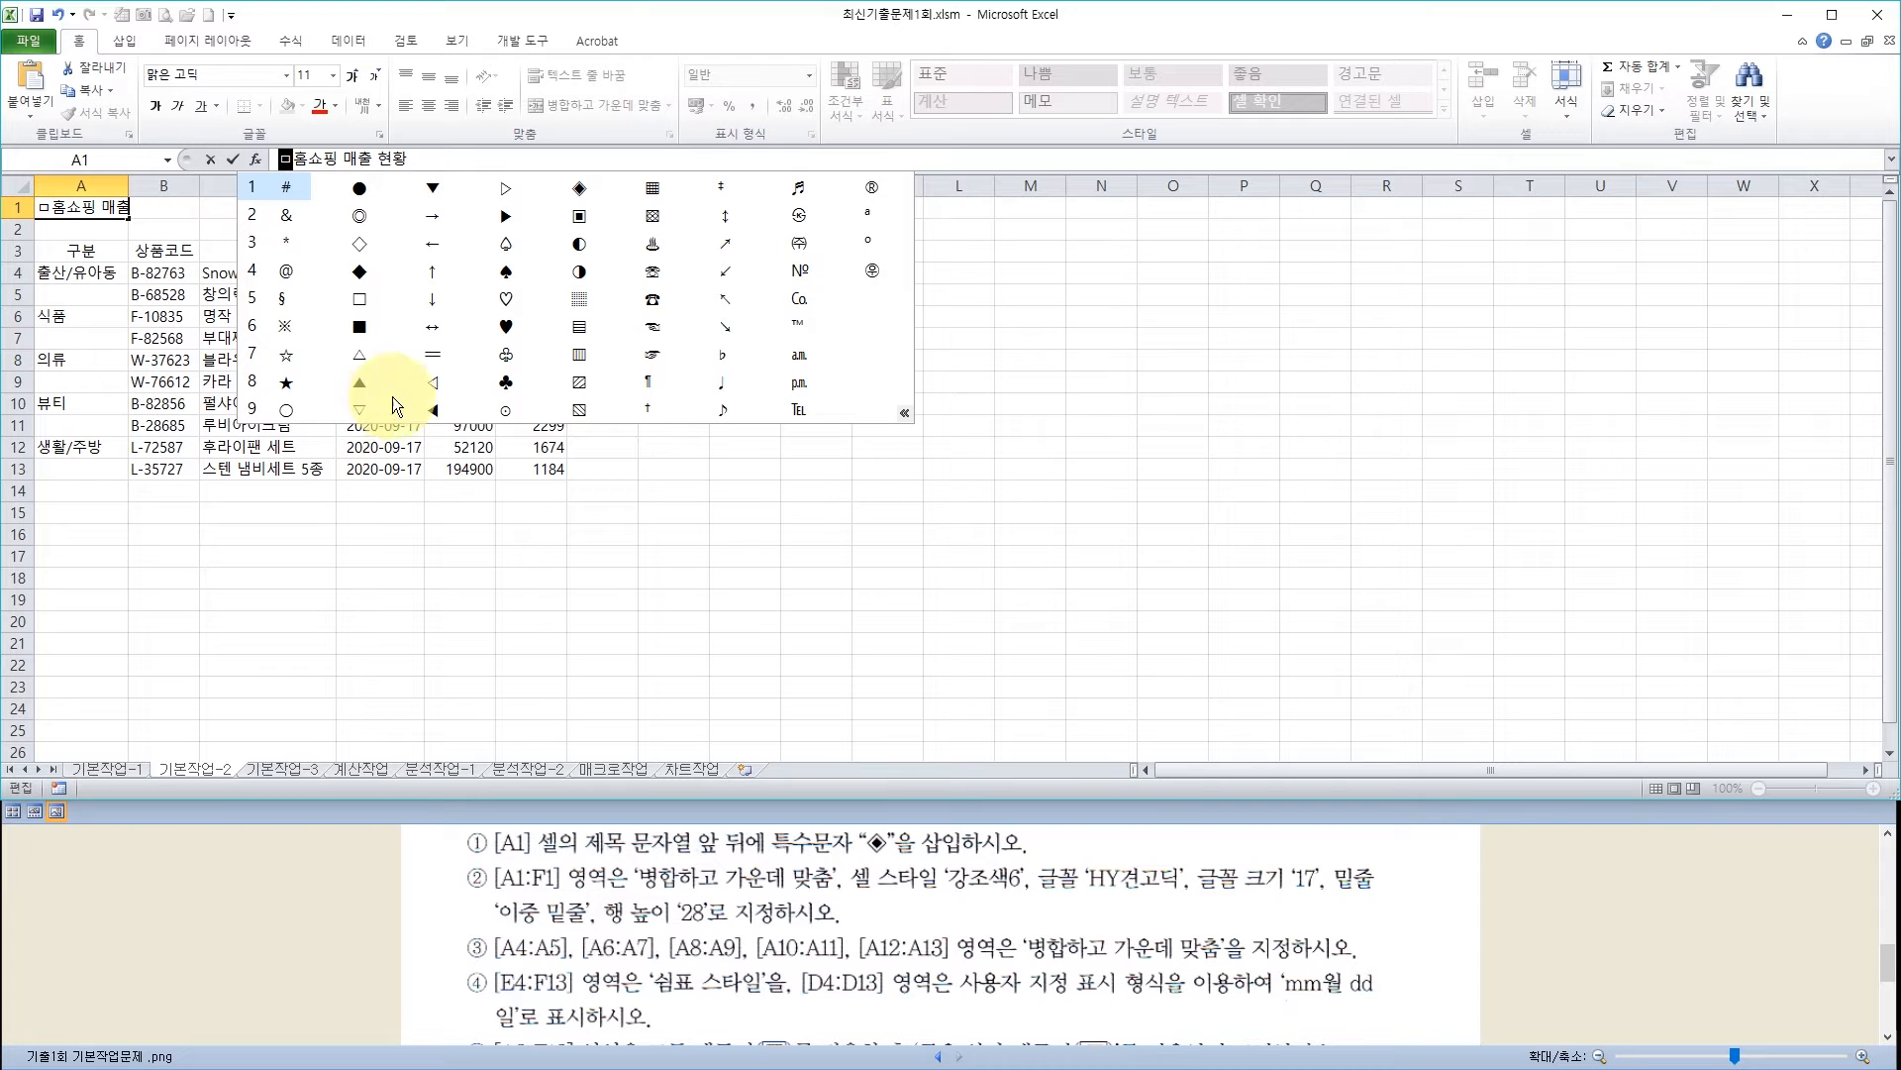
left_click(580, 189)
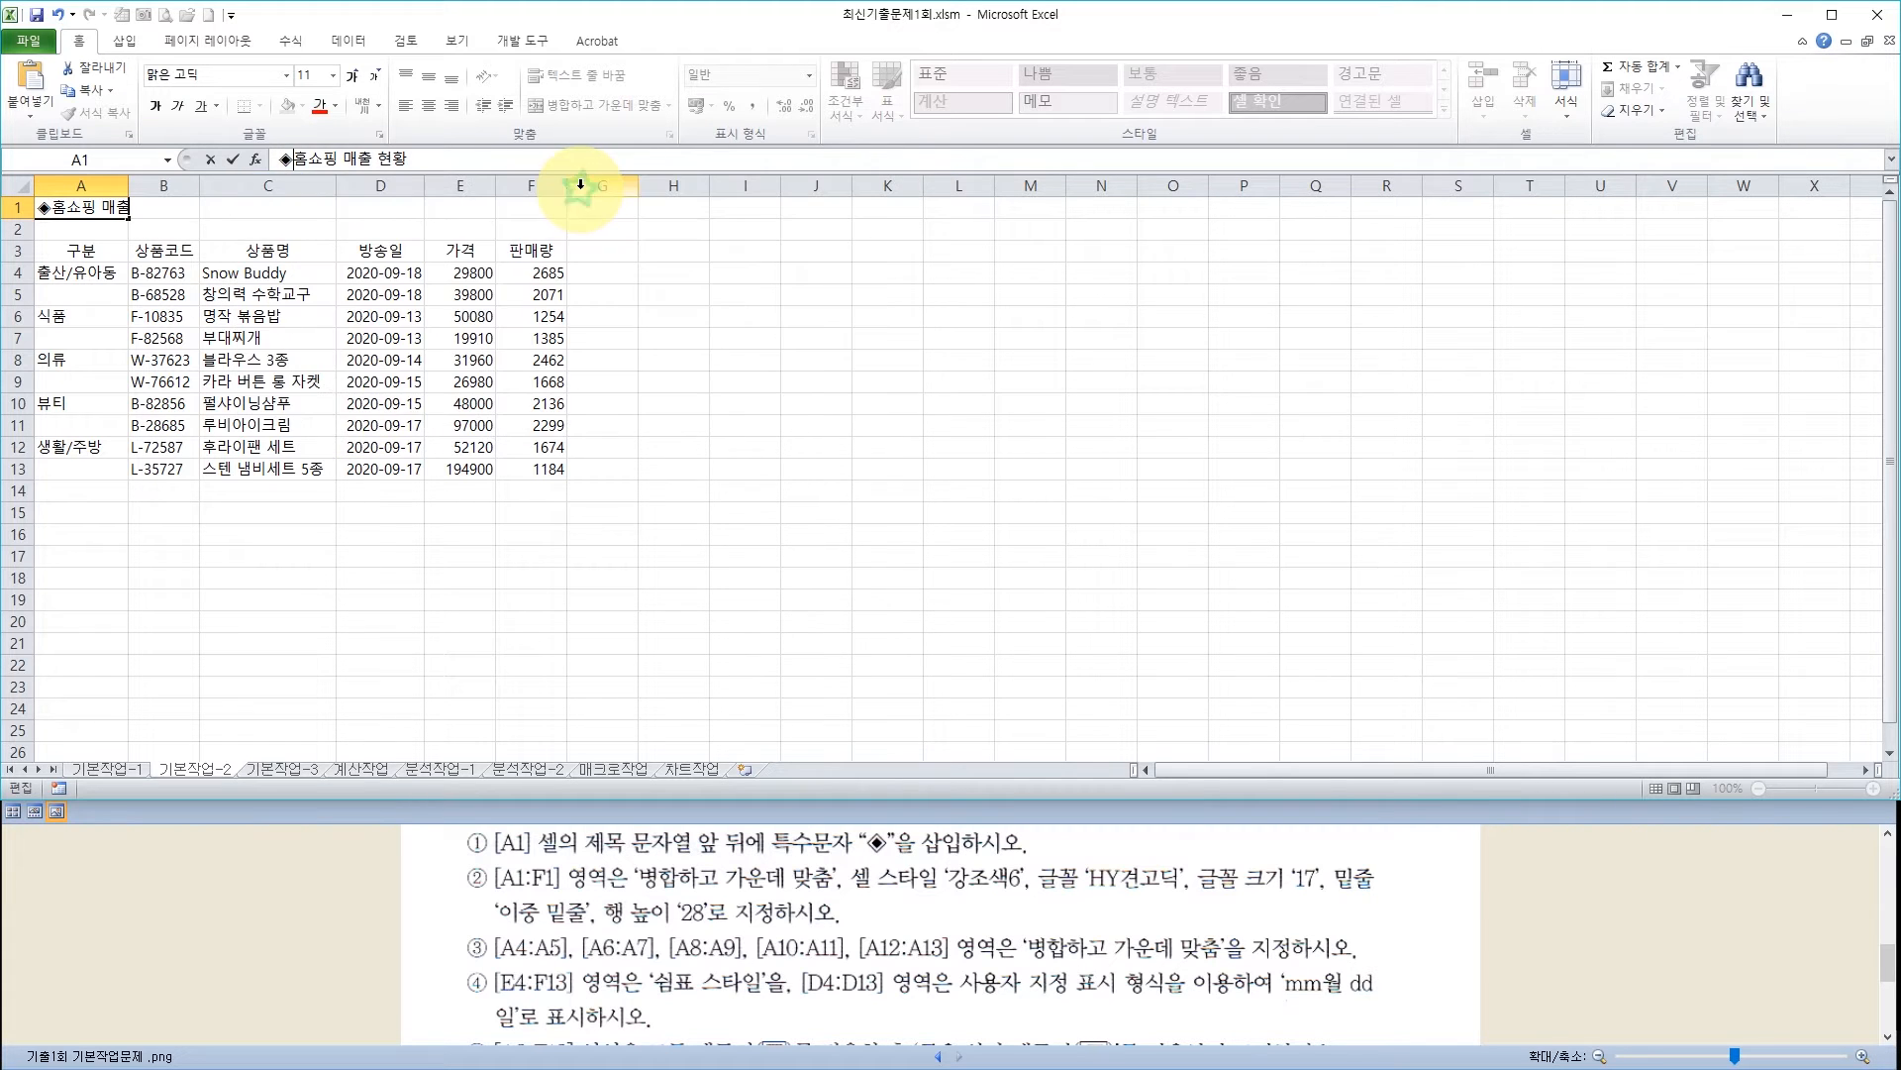
Add the special character ◈ after the title text in cell A1 and commit the entry
left_click(428, 159)
type("ㅁ")
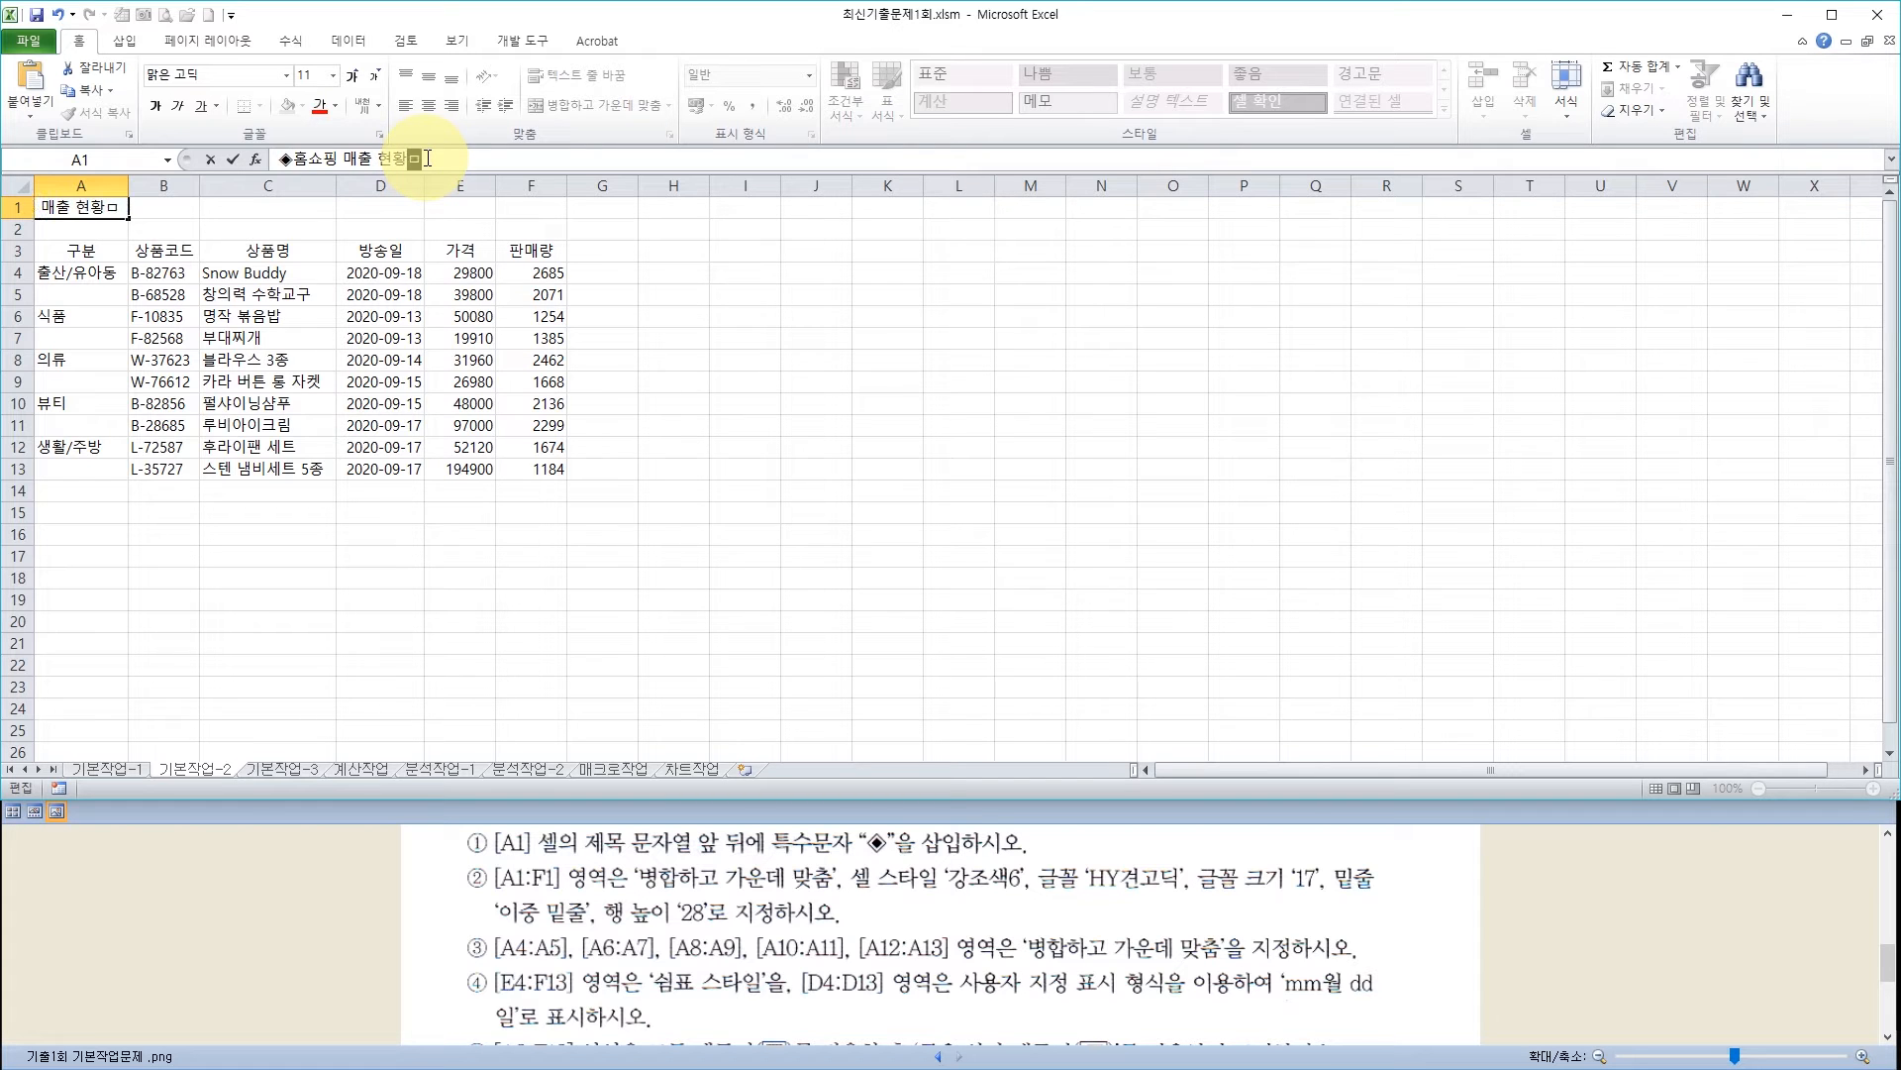
key("Hangul_Hanja")
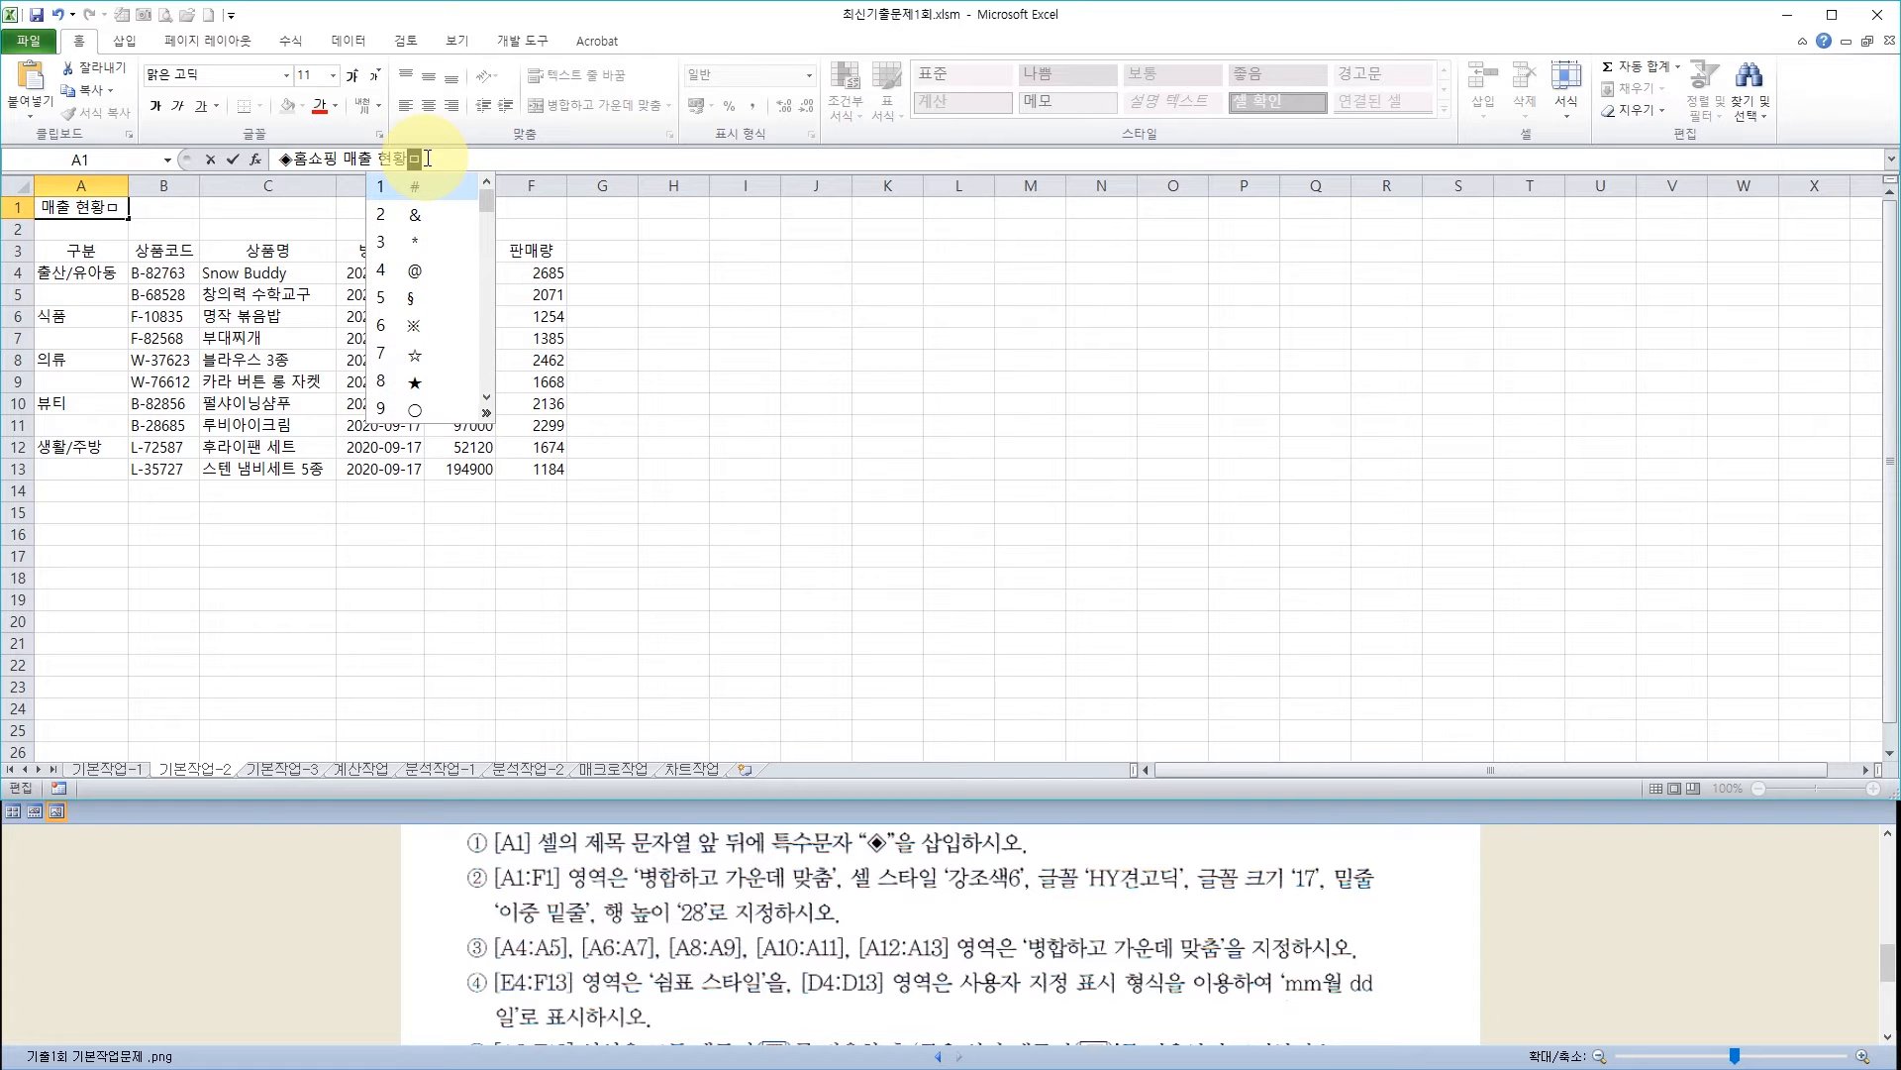
key("Tab")
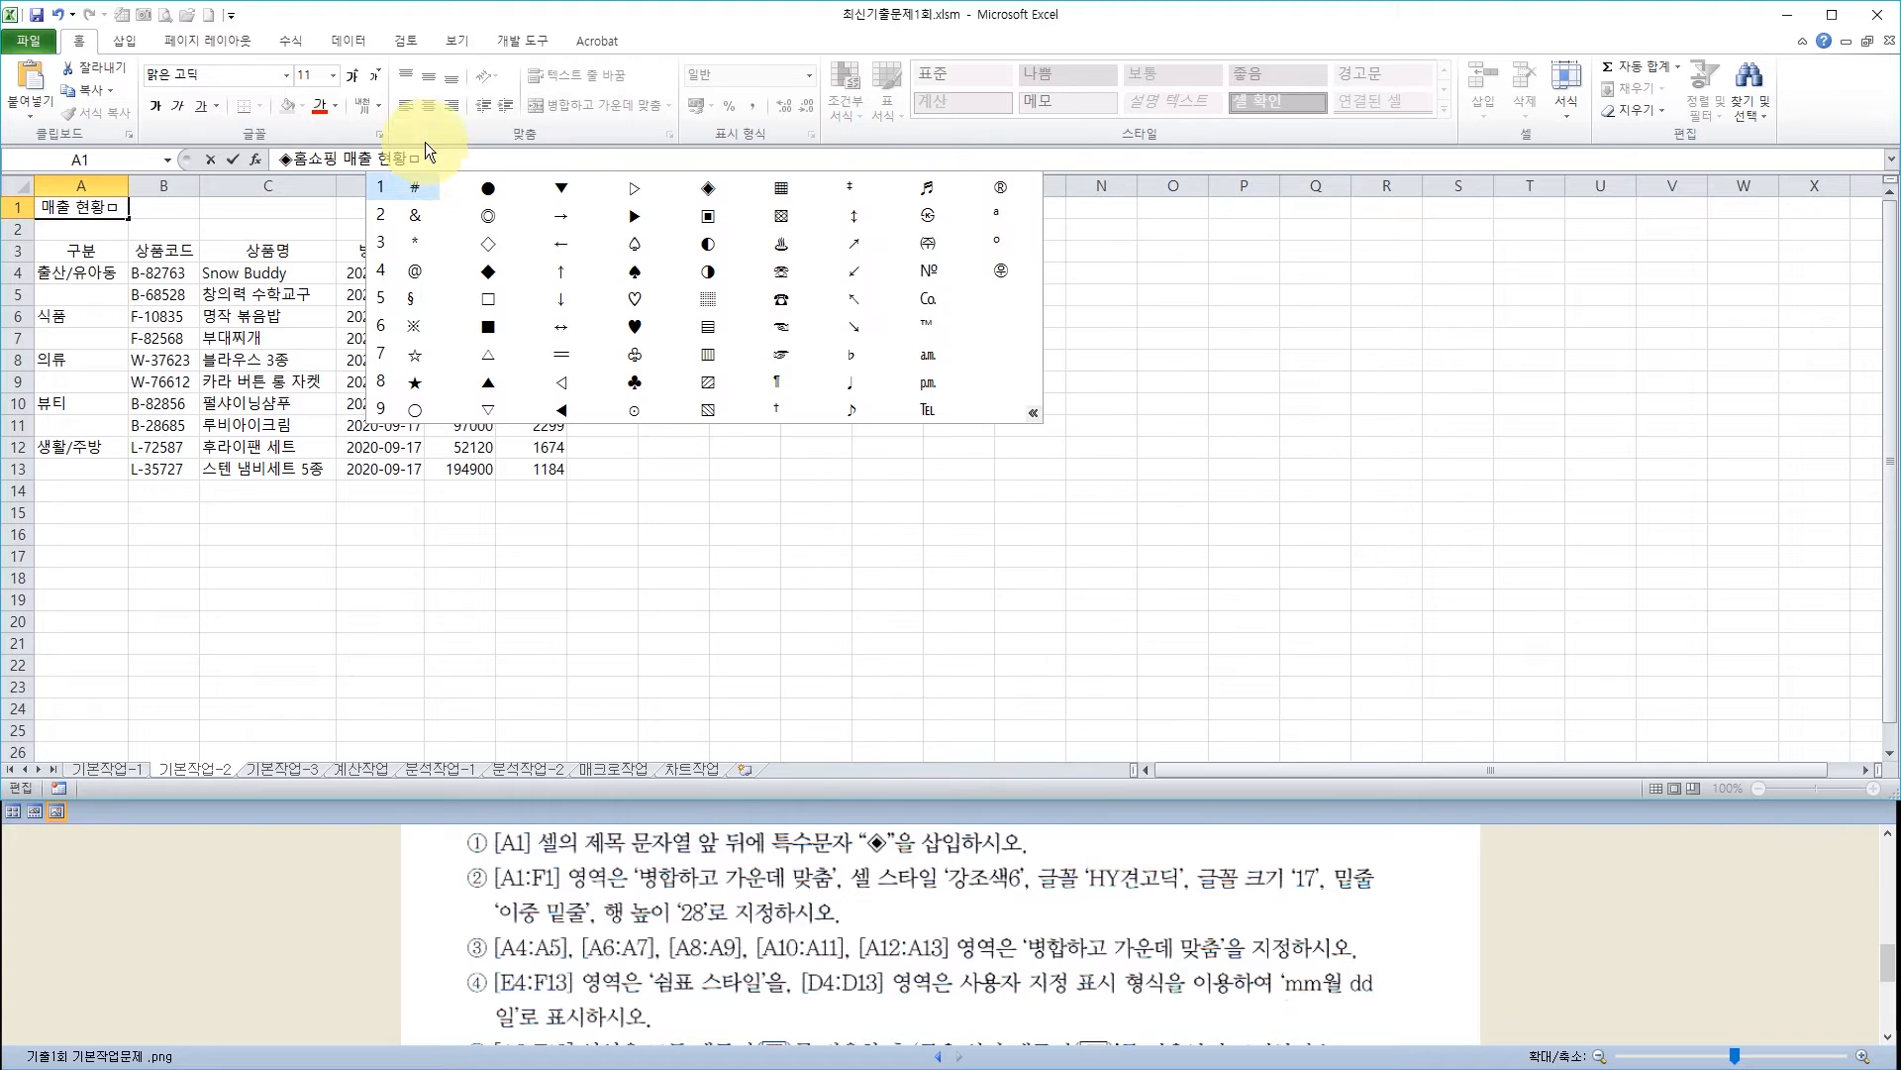
left_click(710, 187)
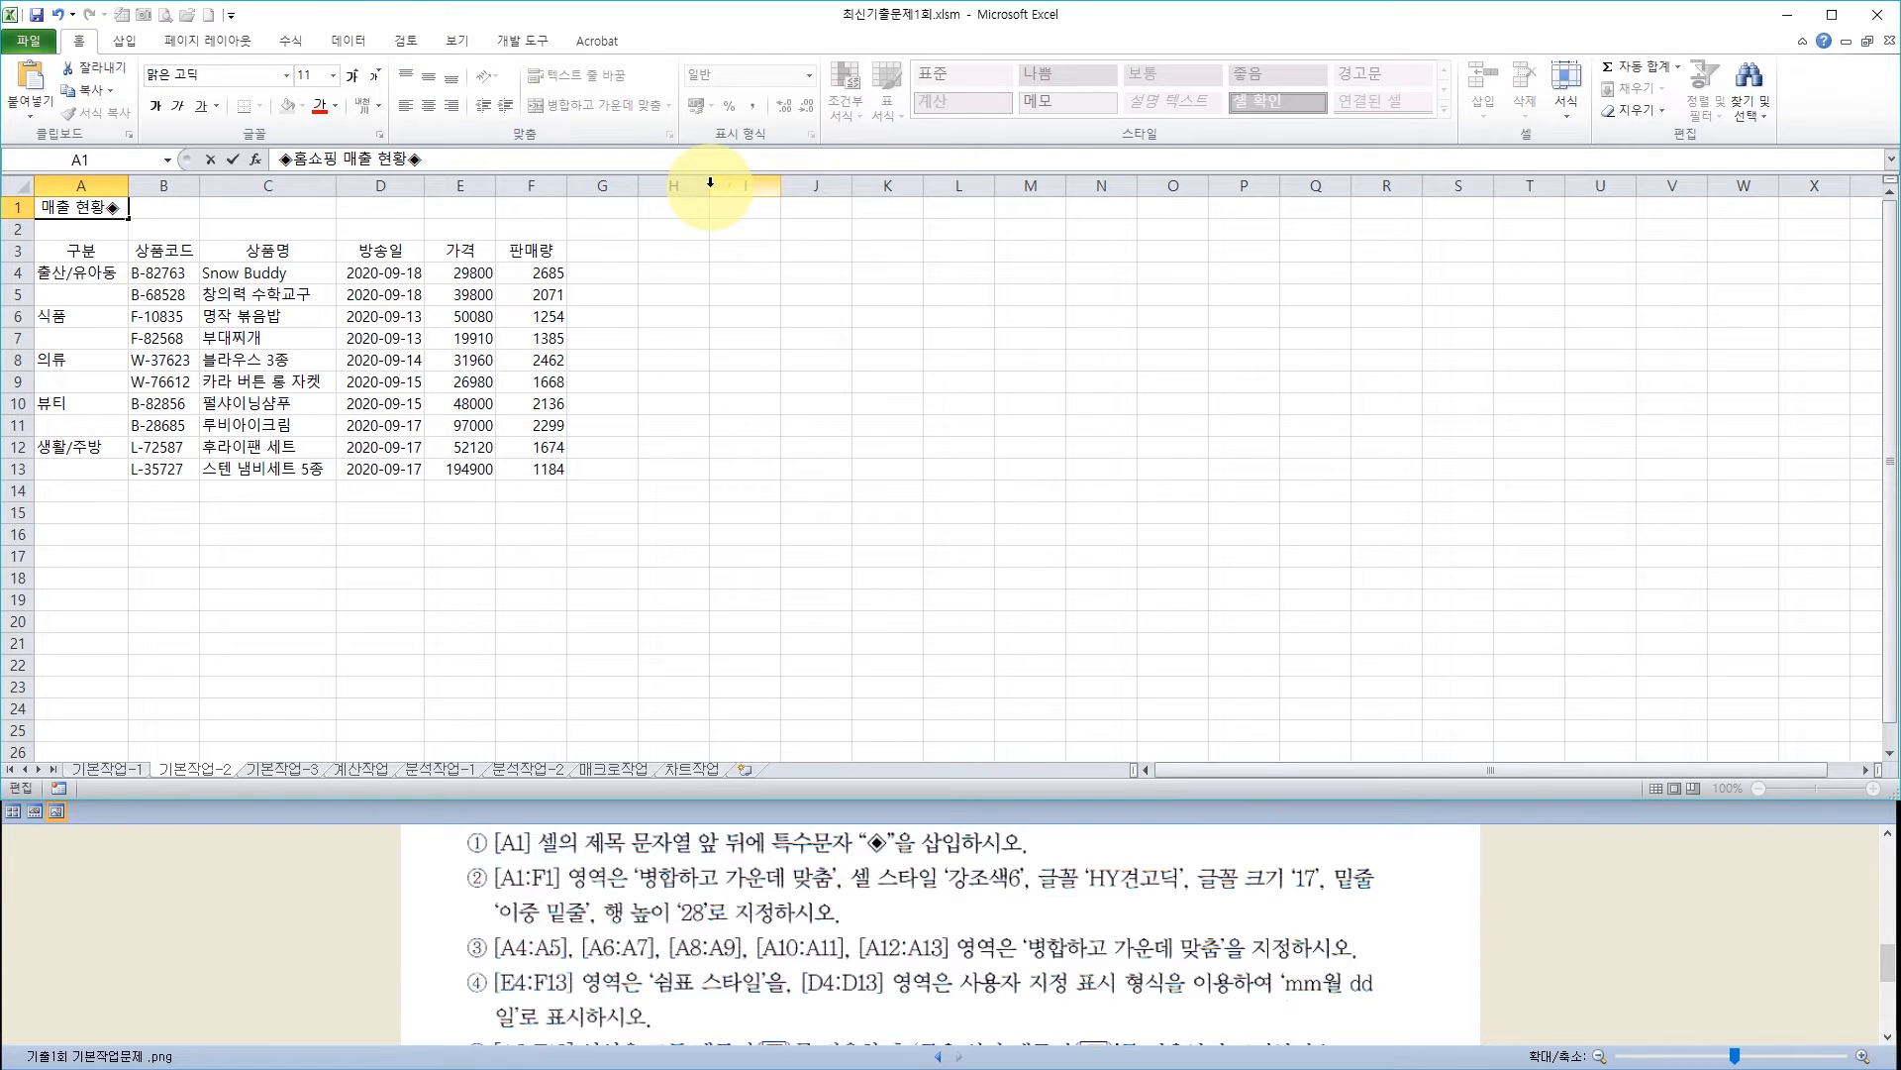
key("Return")
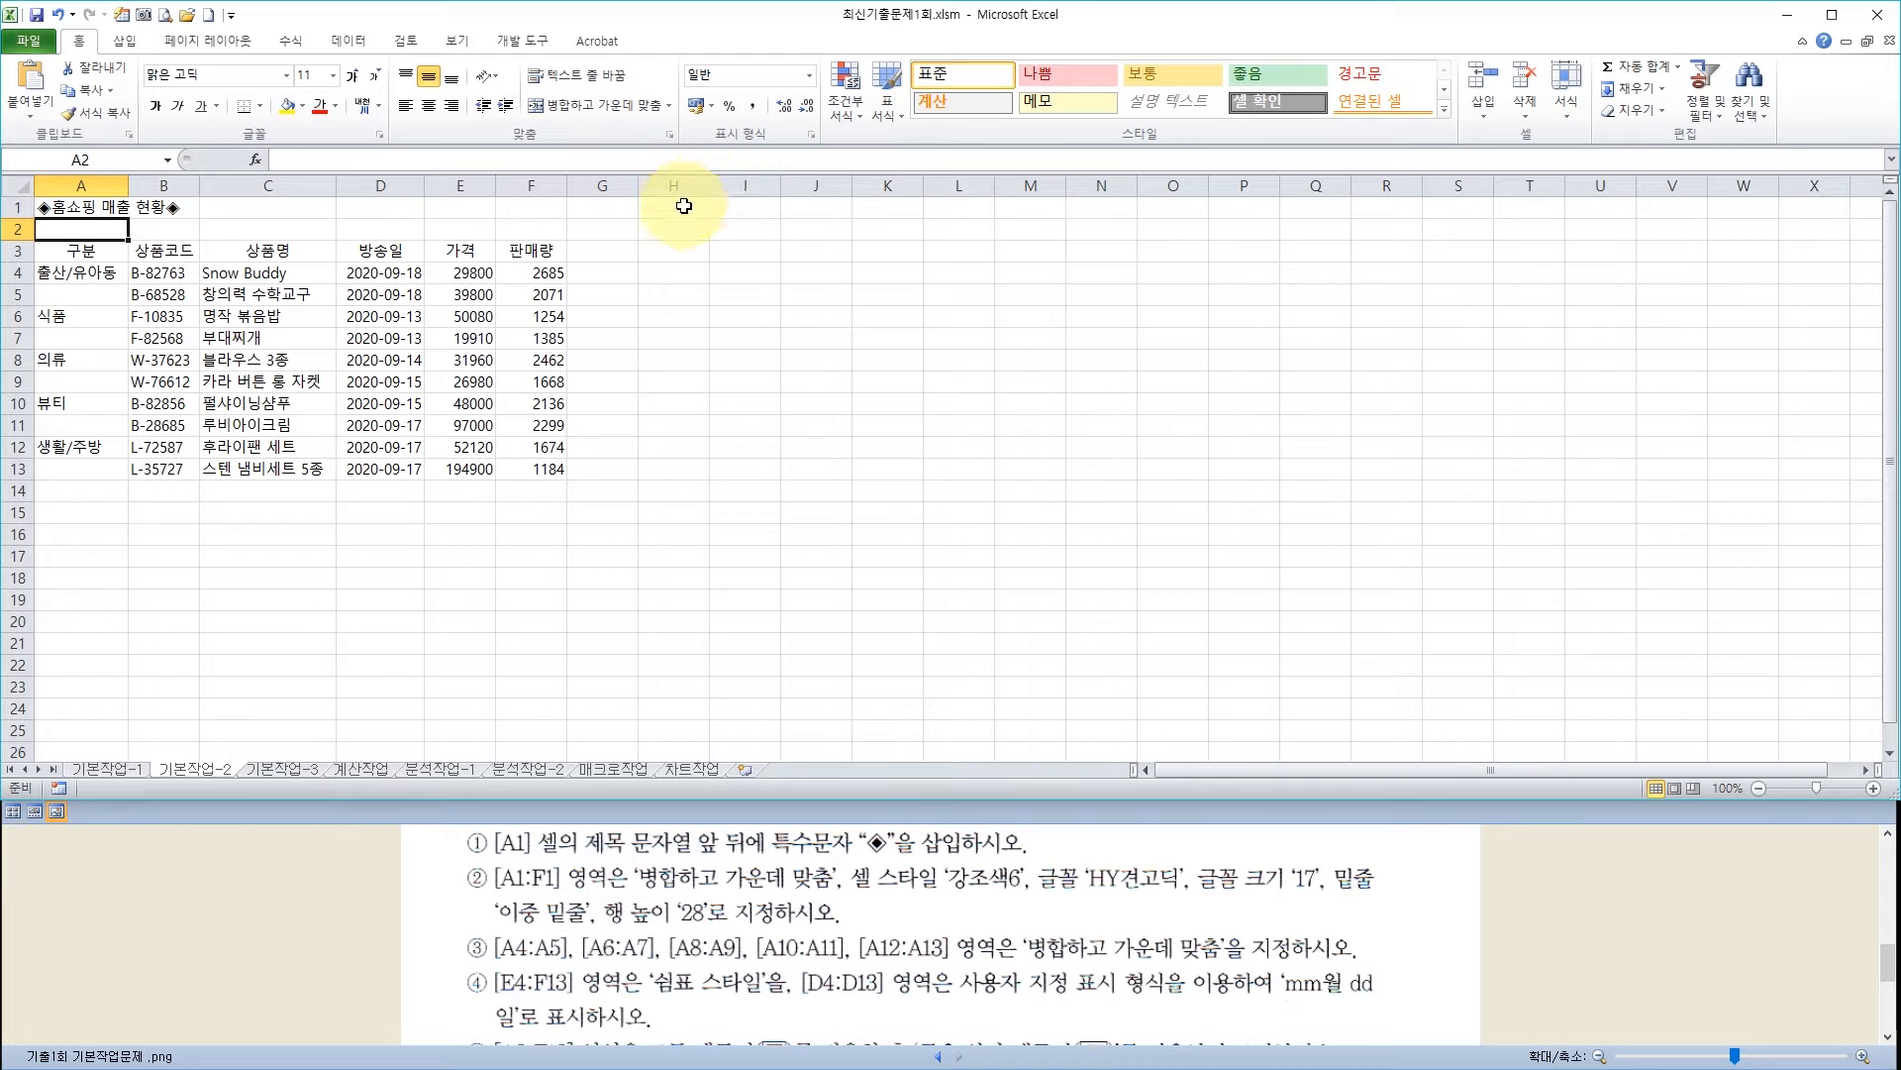
Merge and center the title range A1:F1 and apply the 강조색6 cell style to it
left_click(745, 858)
scroll(753, 881, "down", 2)
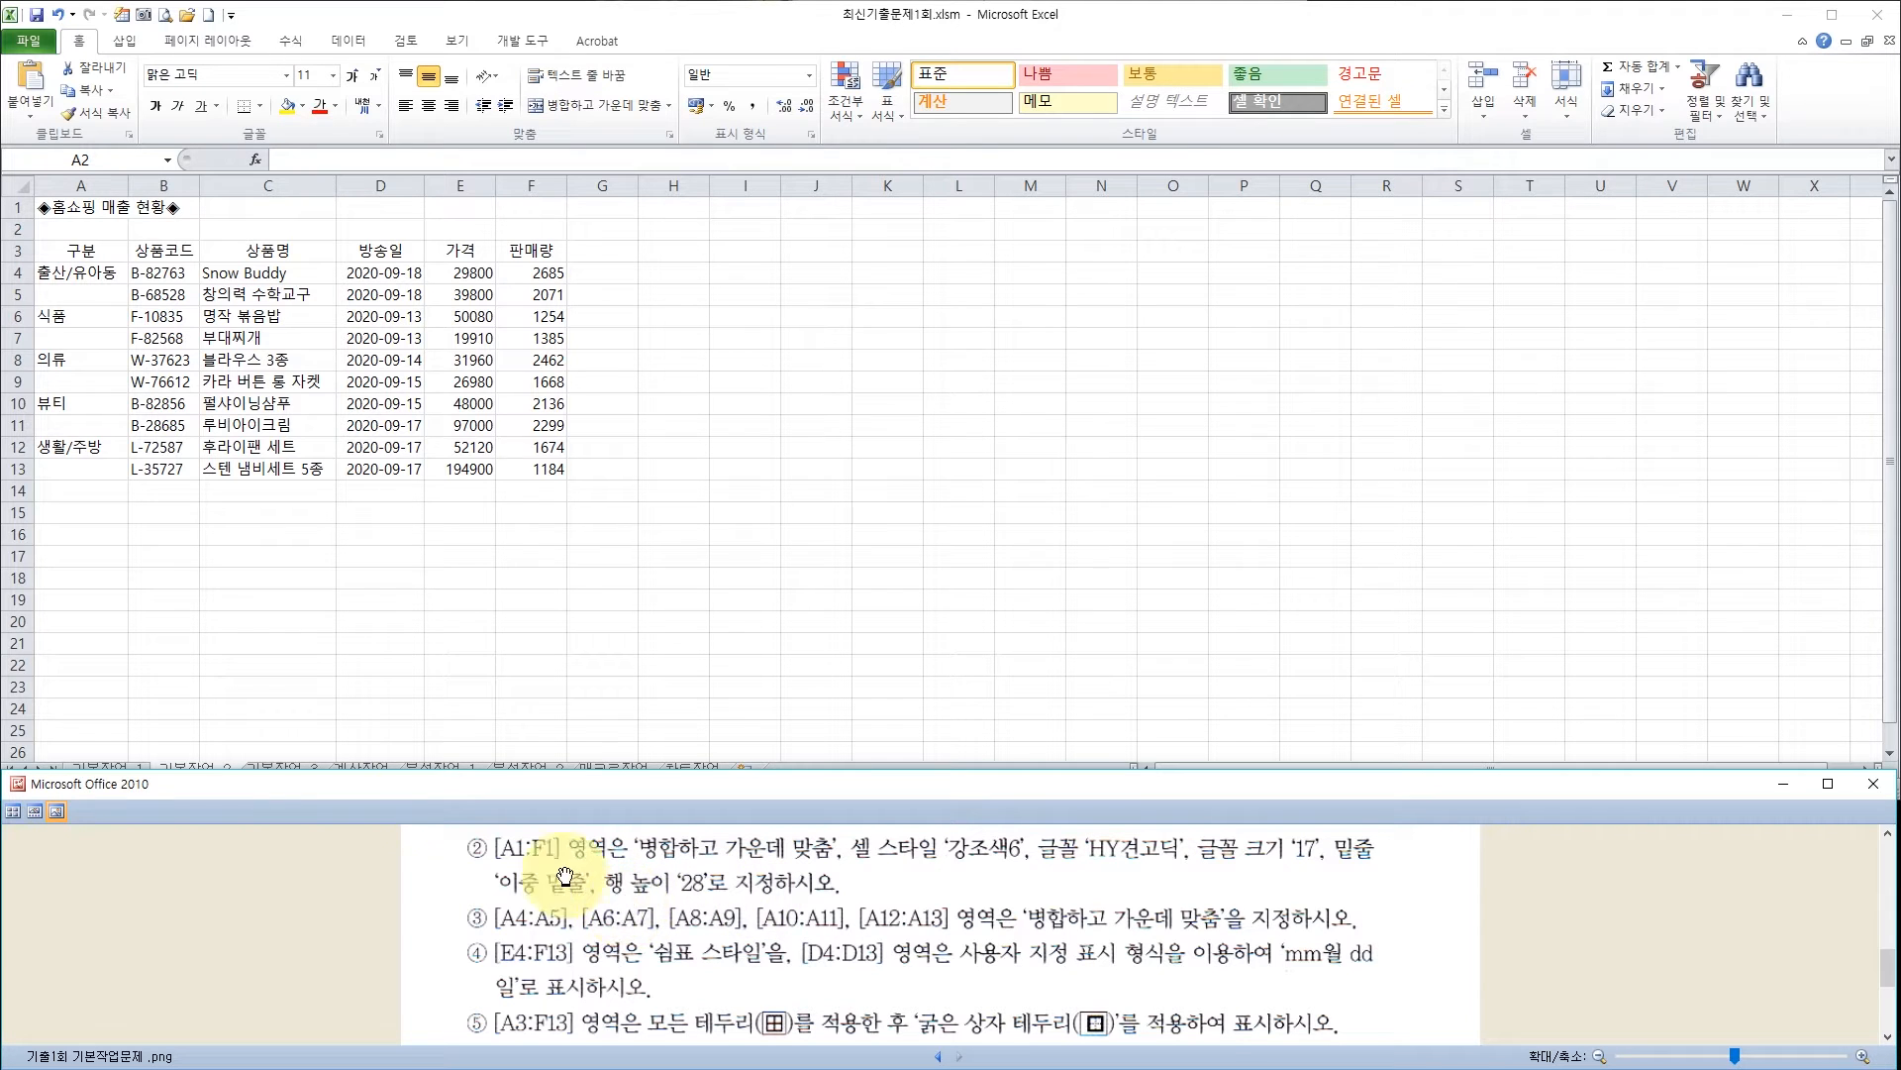
left_click(75, 207)
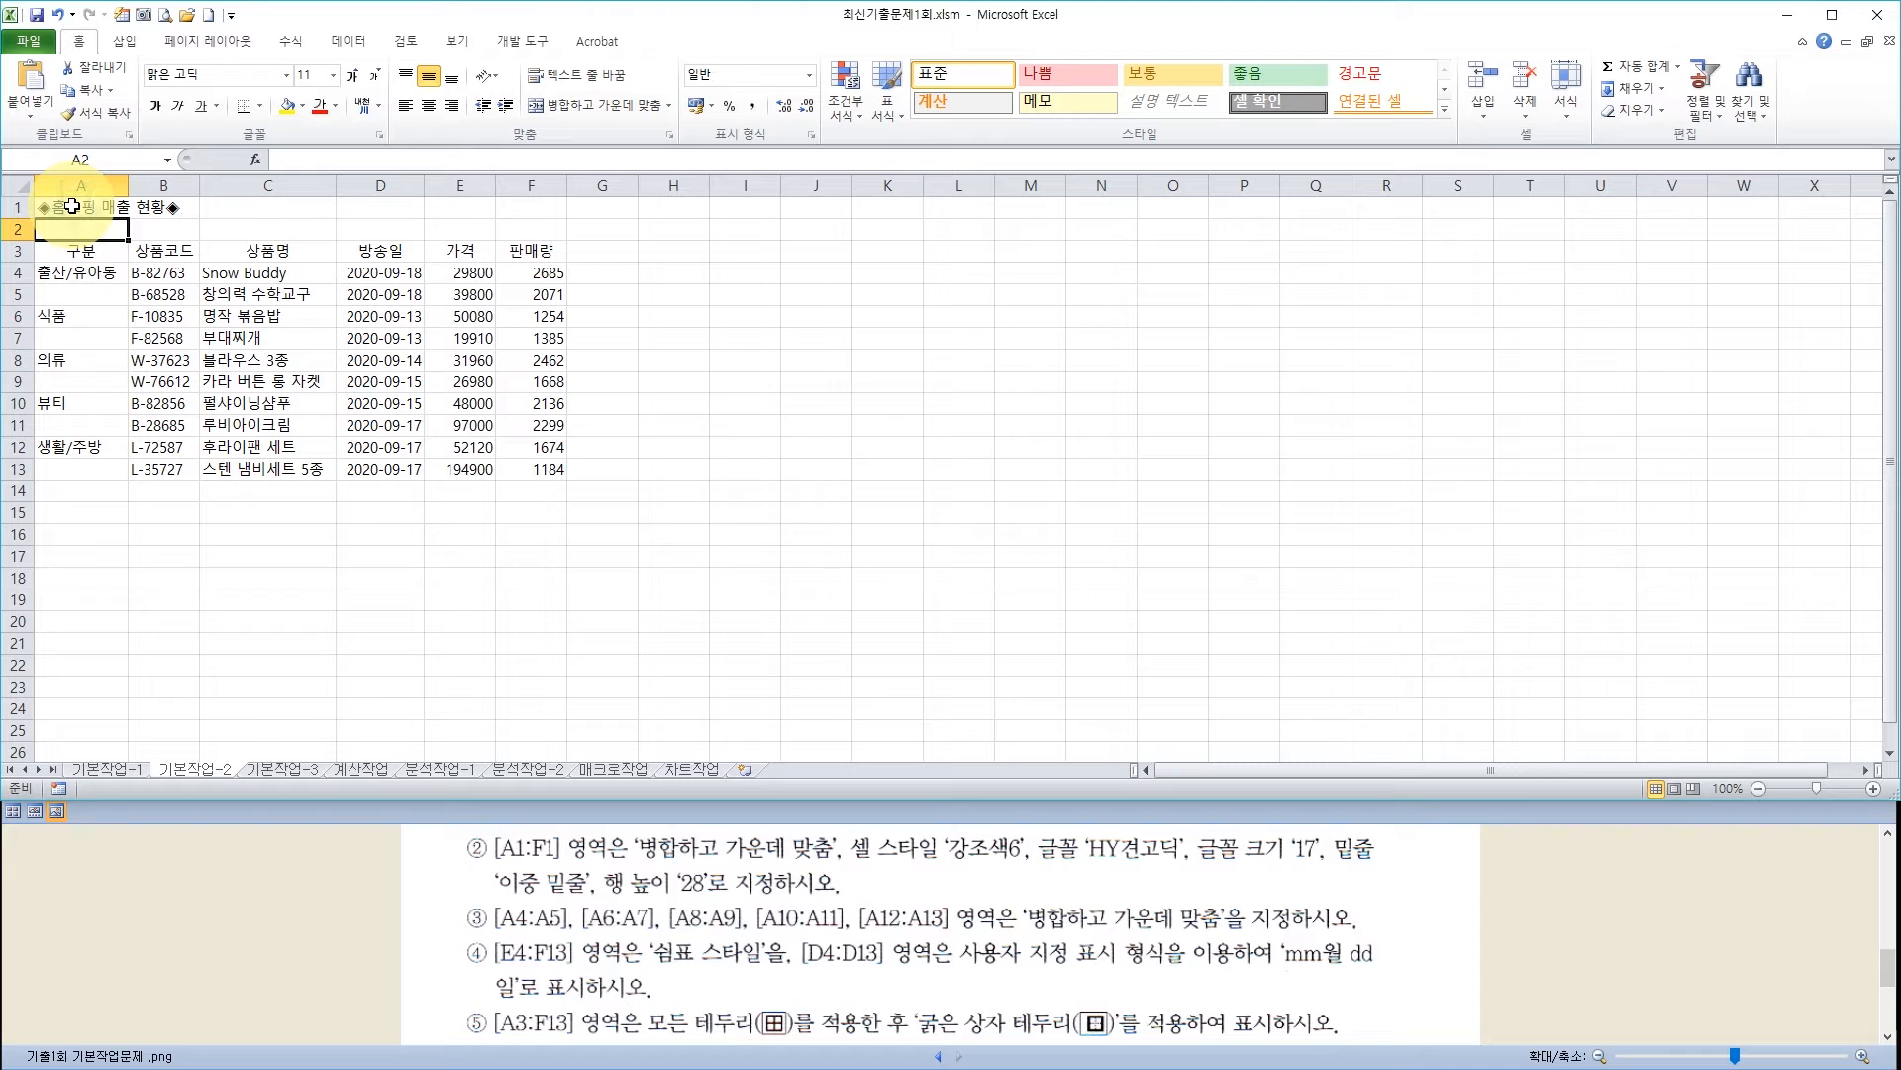
left_click_drag(70, 206, 516, 206)
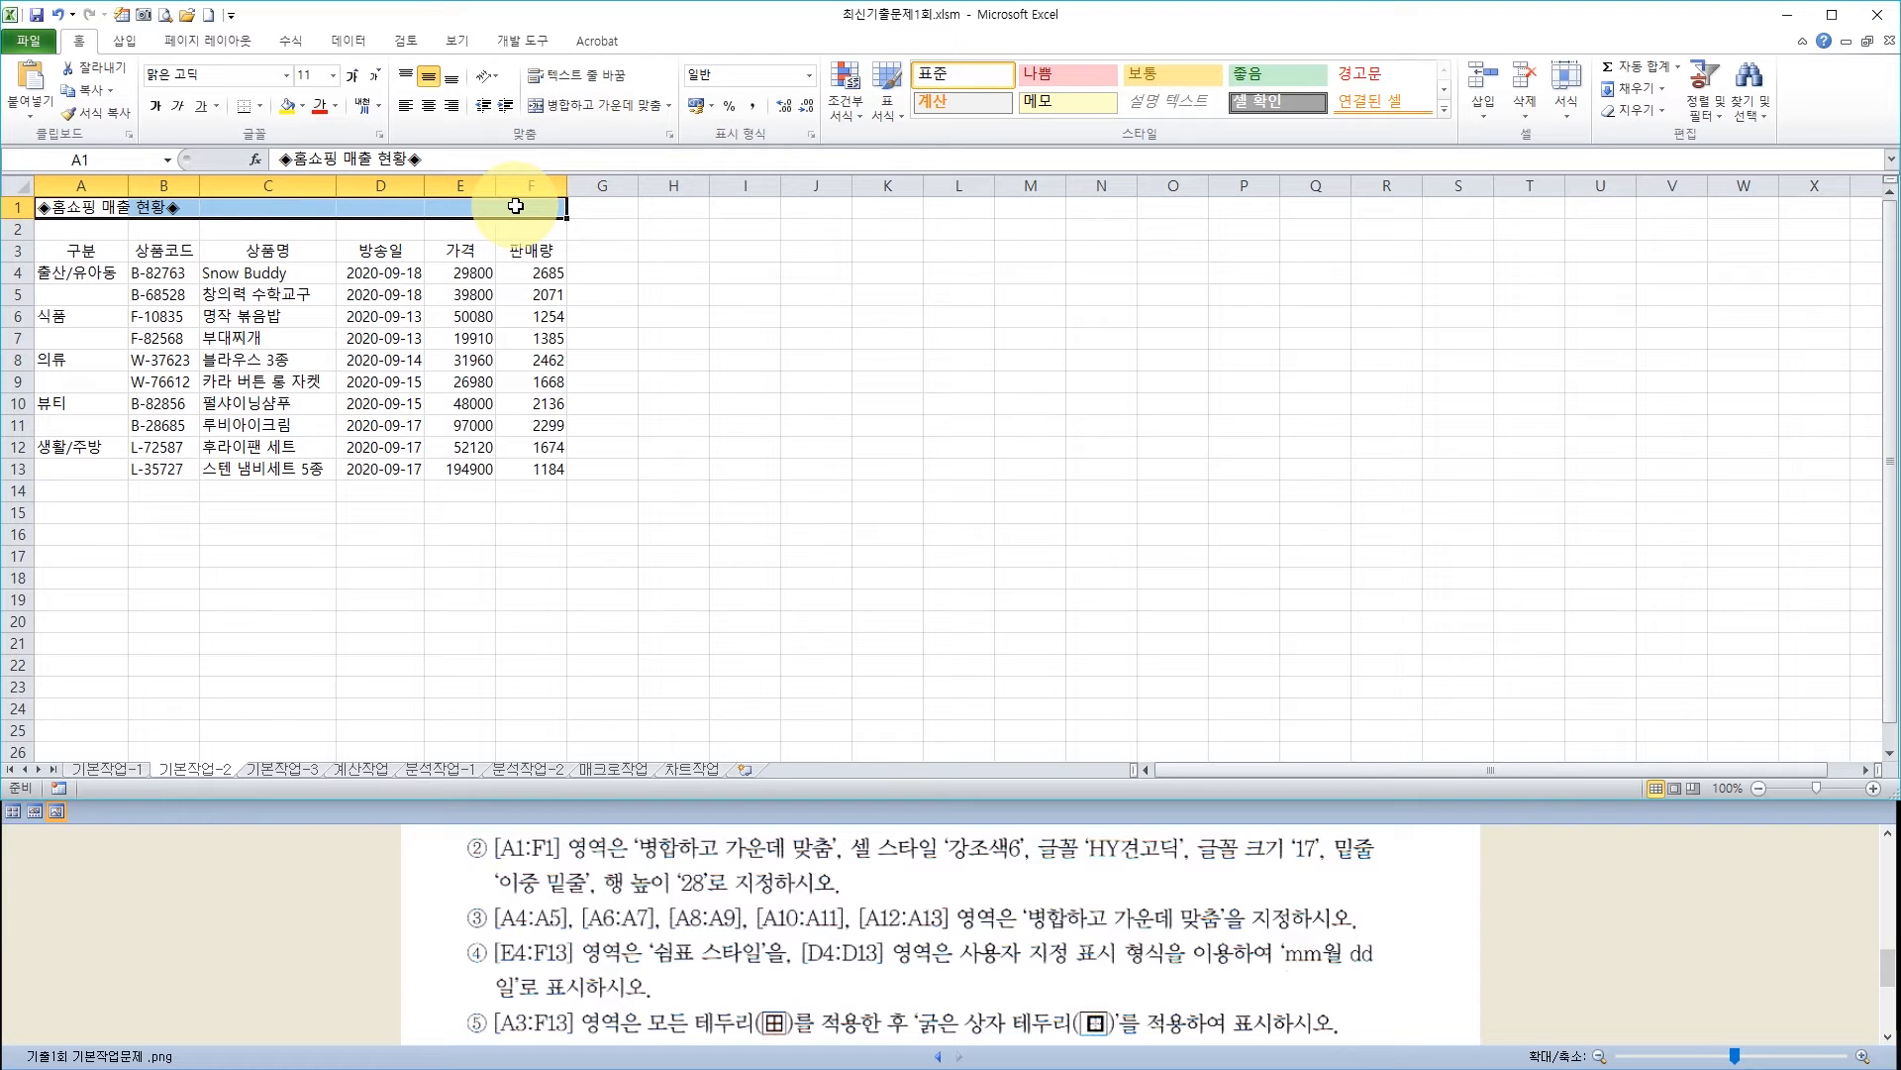
left_click(594, 105)
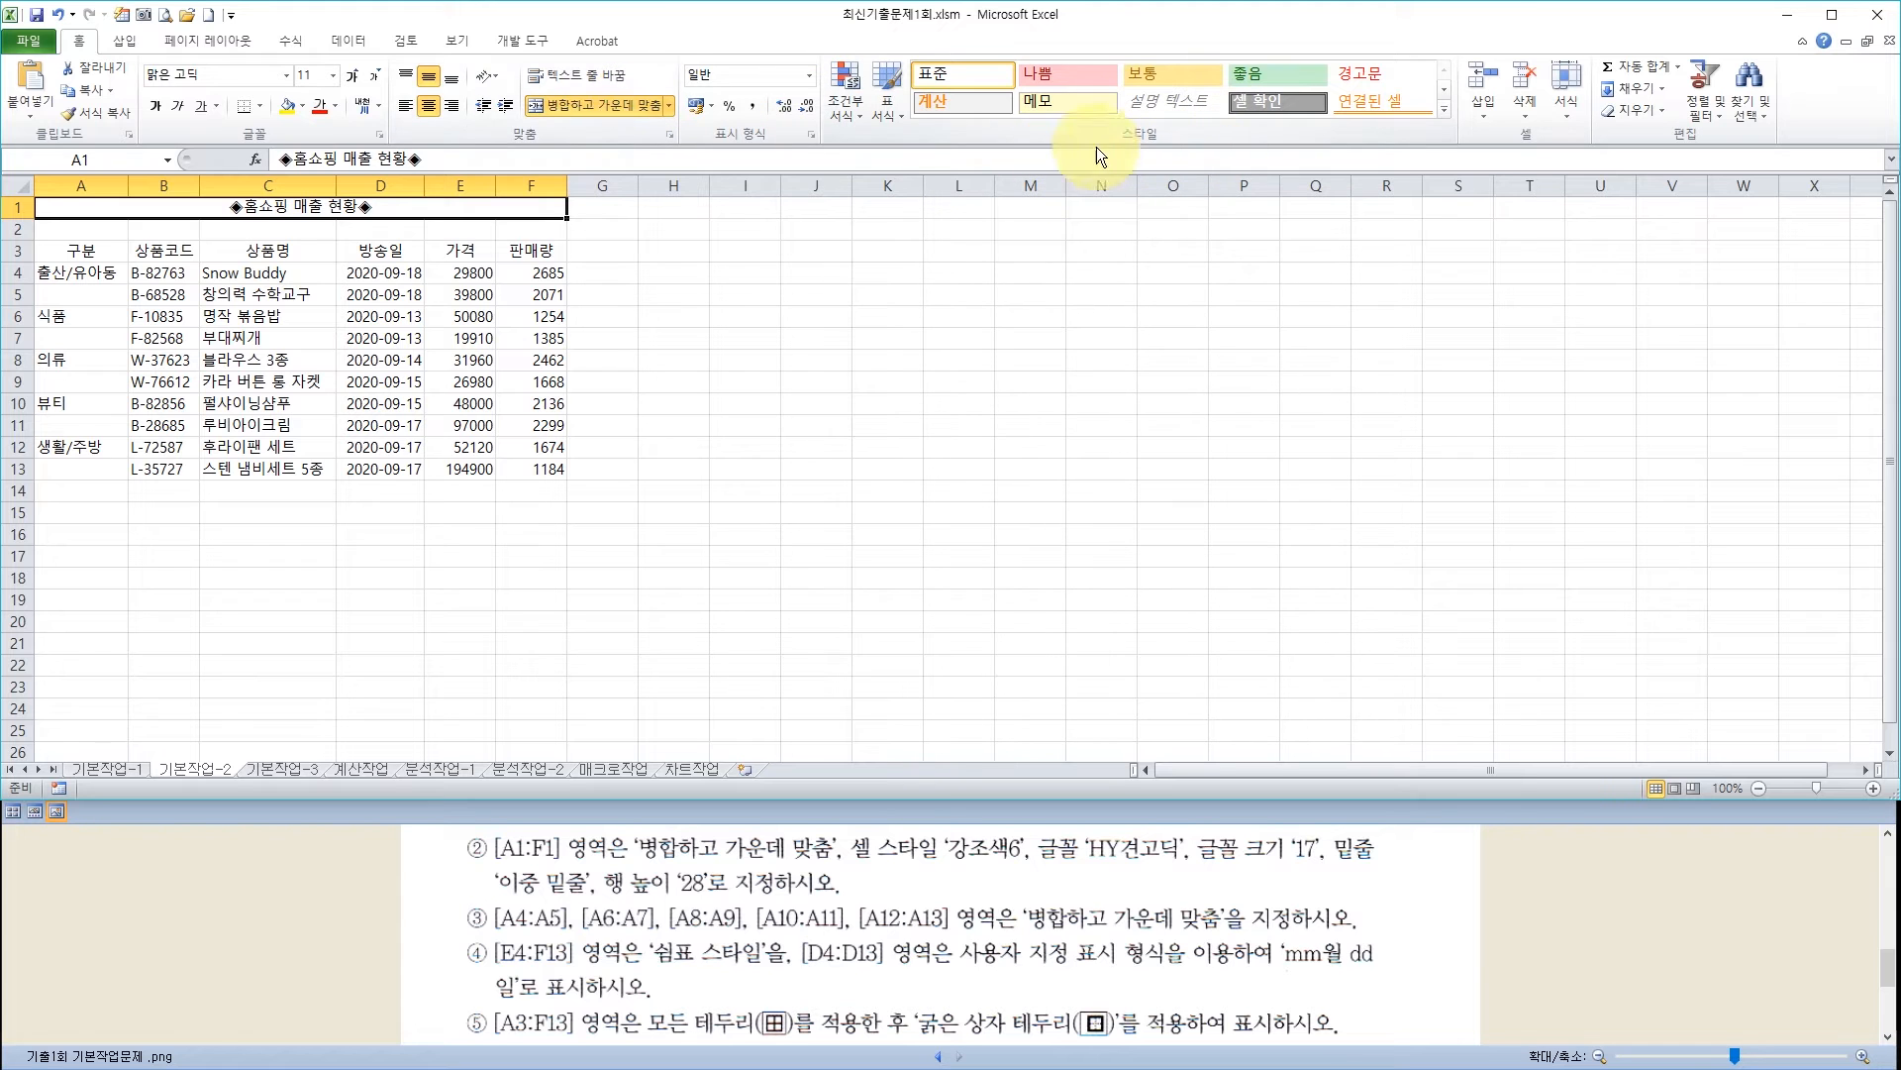
left_click(1444, 109)
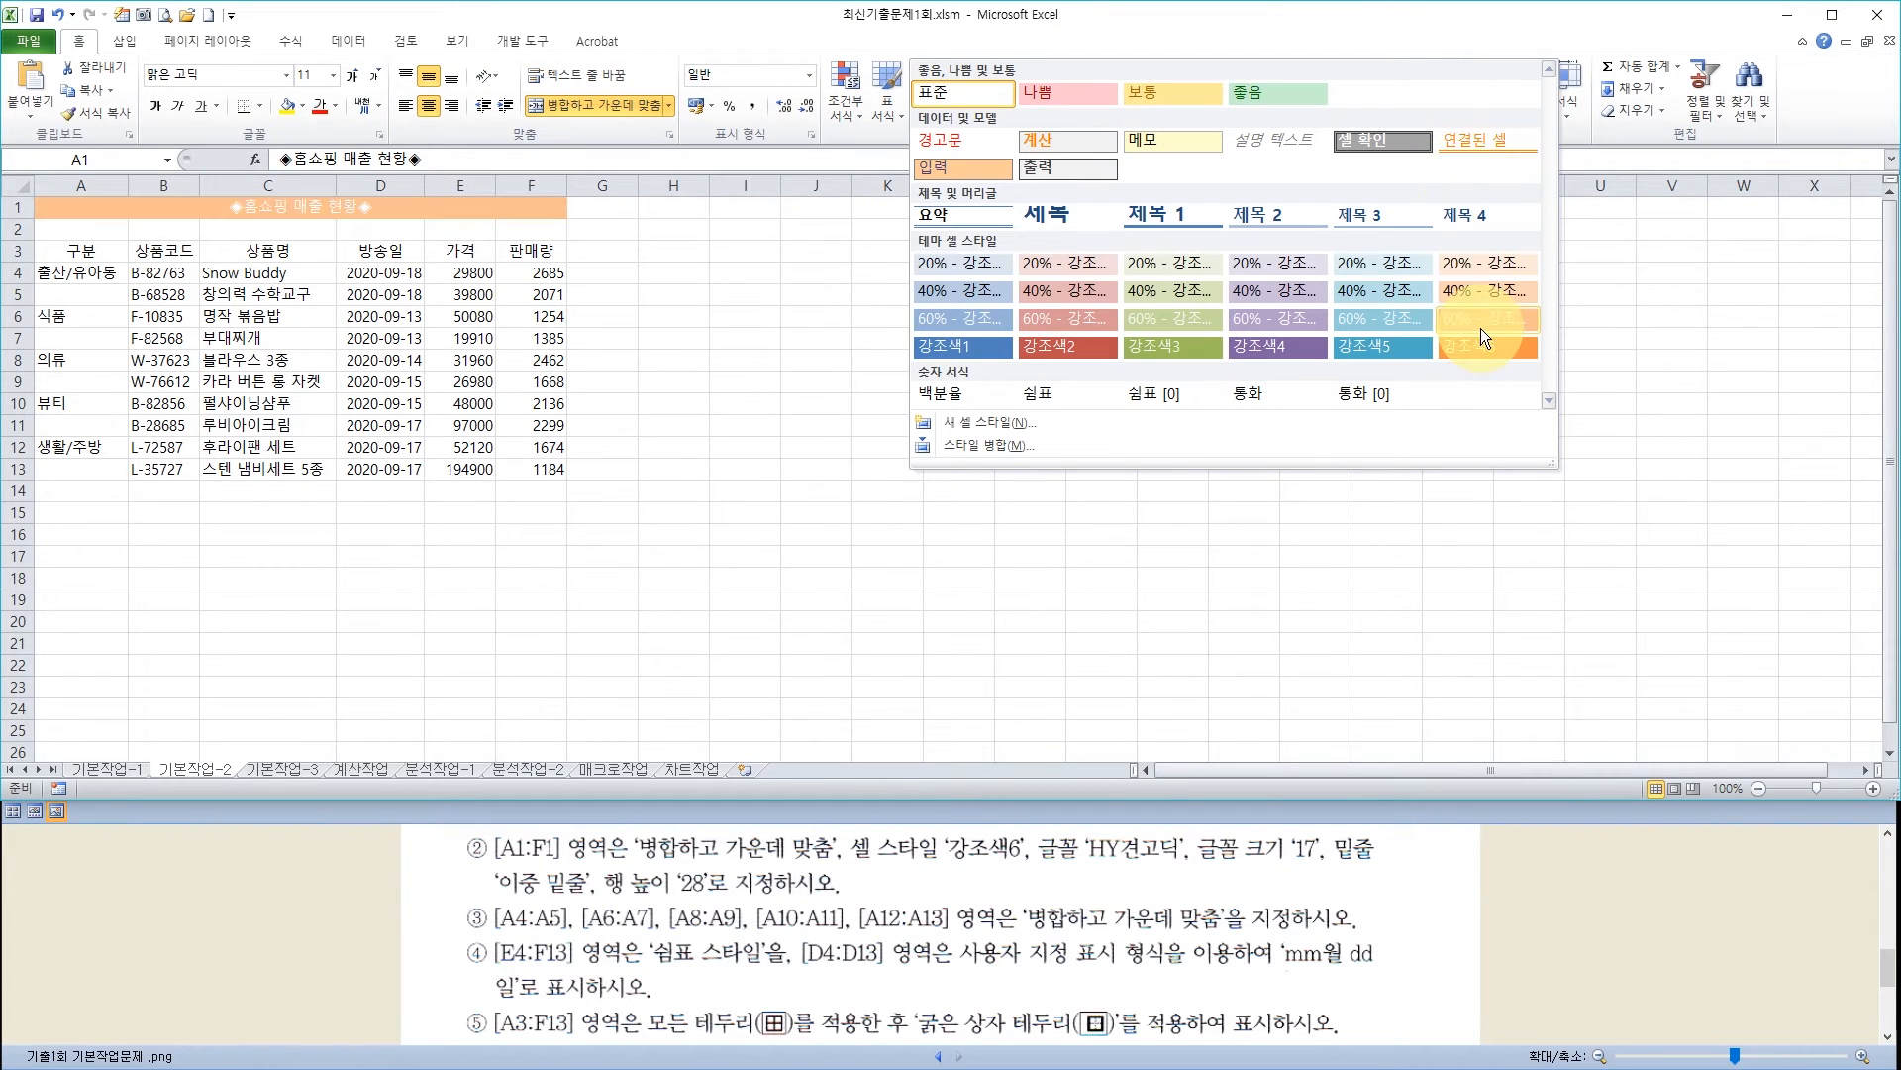
left_click(1487, 346)
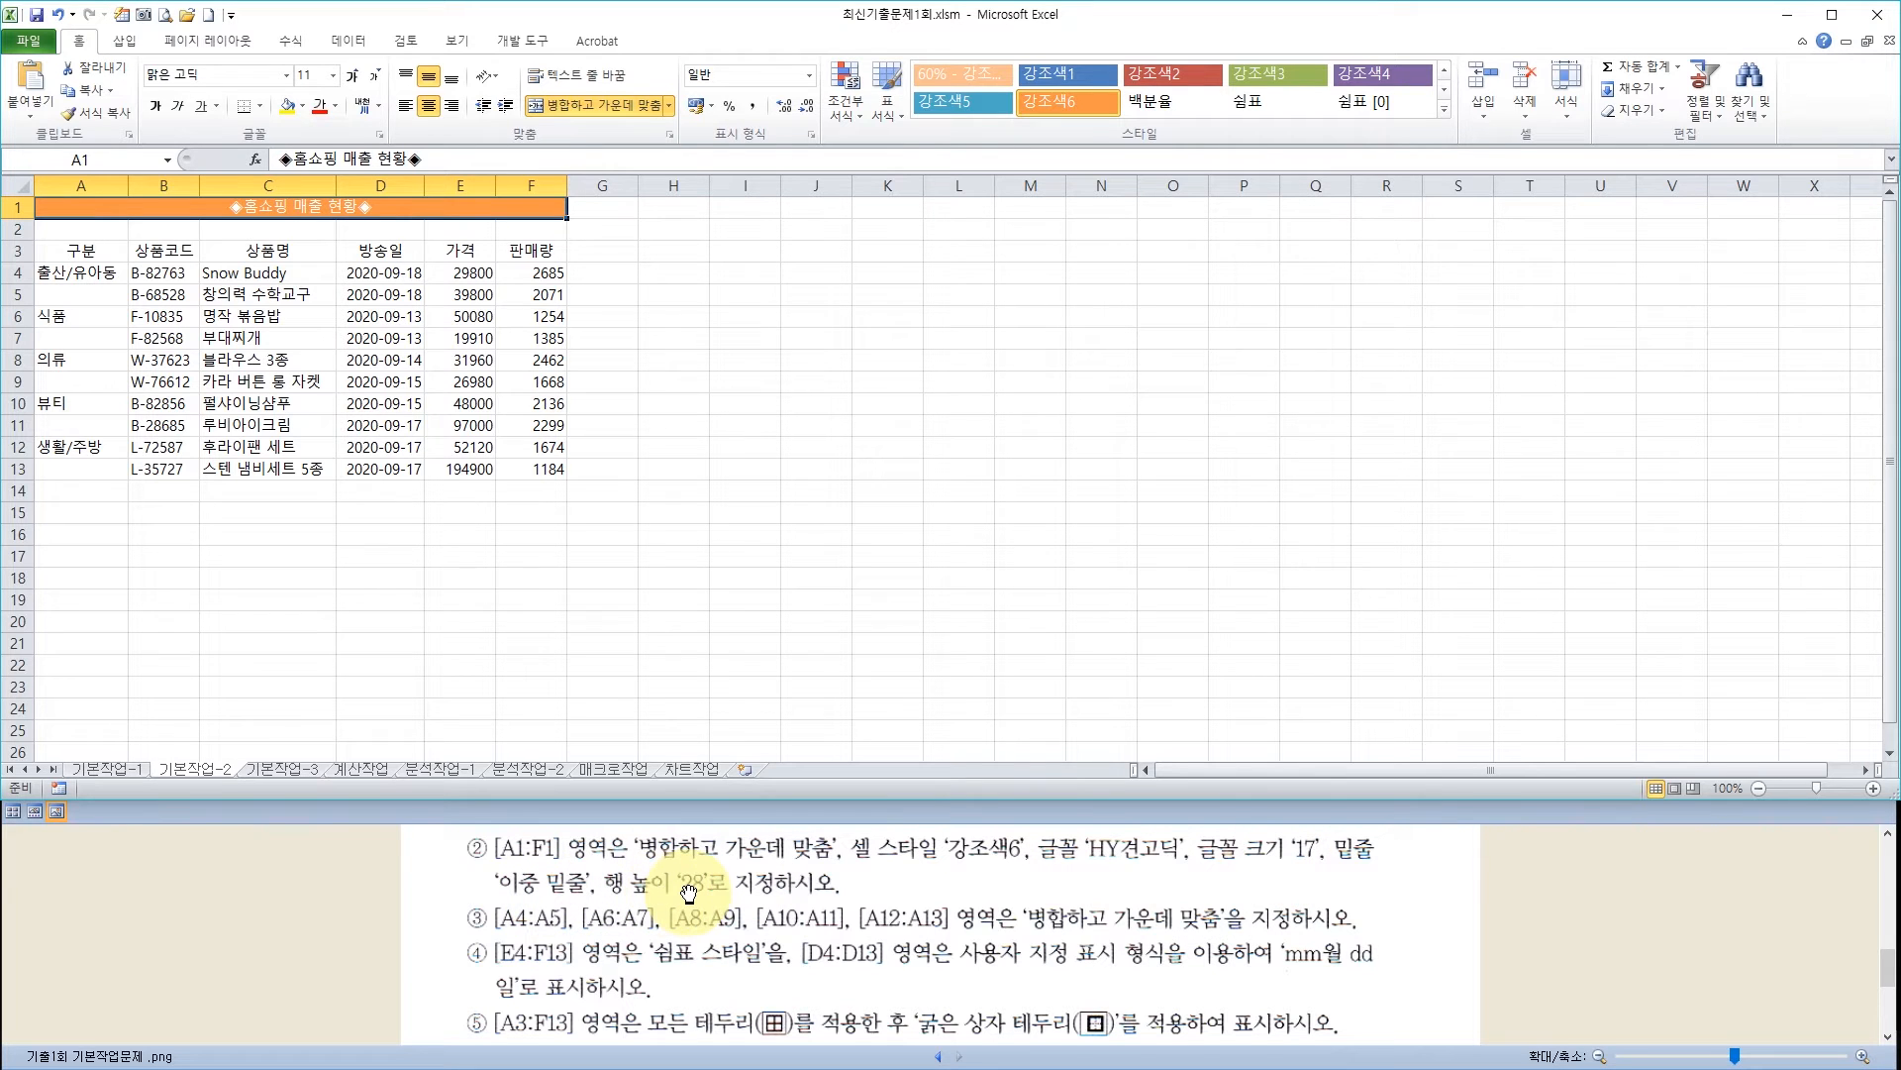
Set the font of the merged title A1:F1 to HY견고딕 and its size to 17
left_click(288, 79)
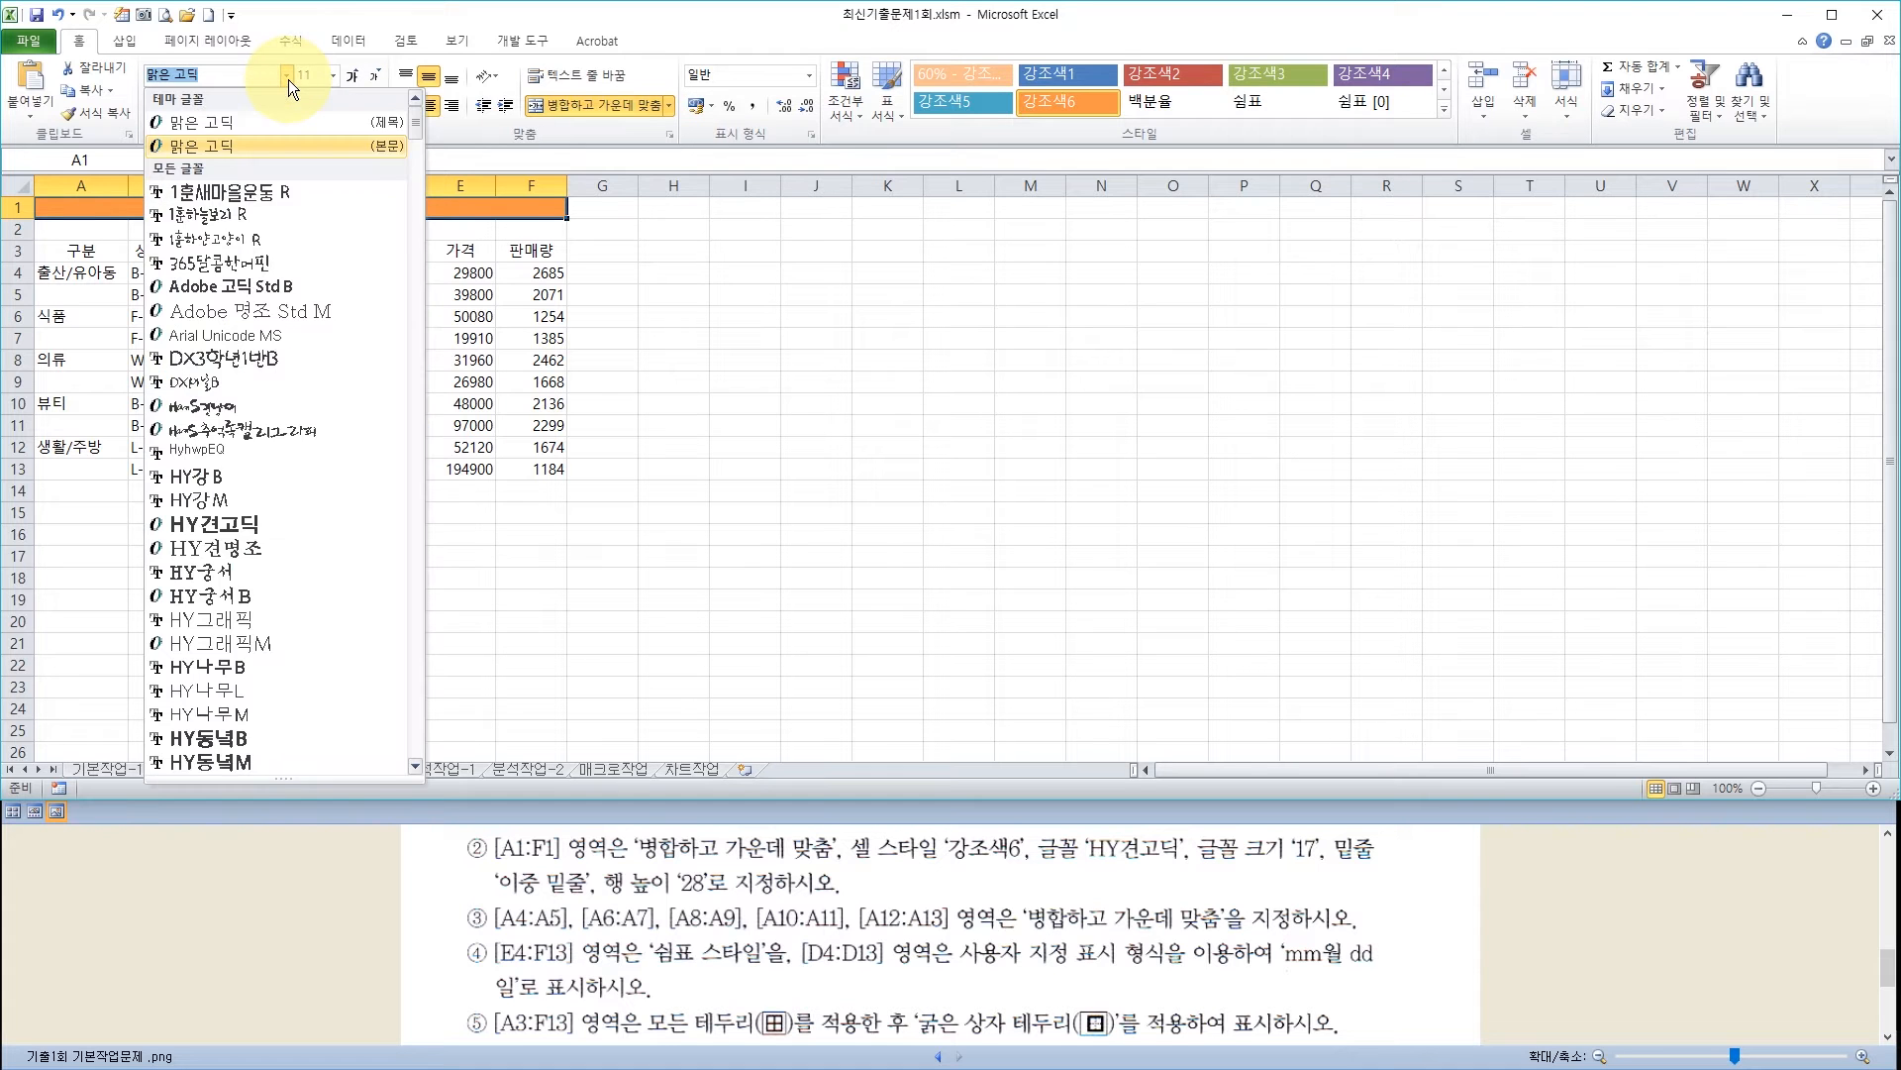
left_click(224, 519)
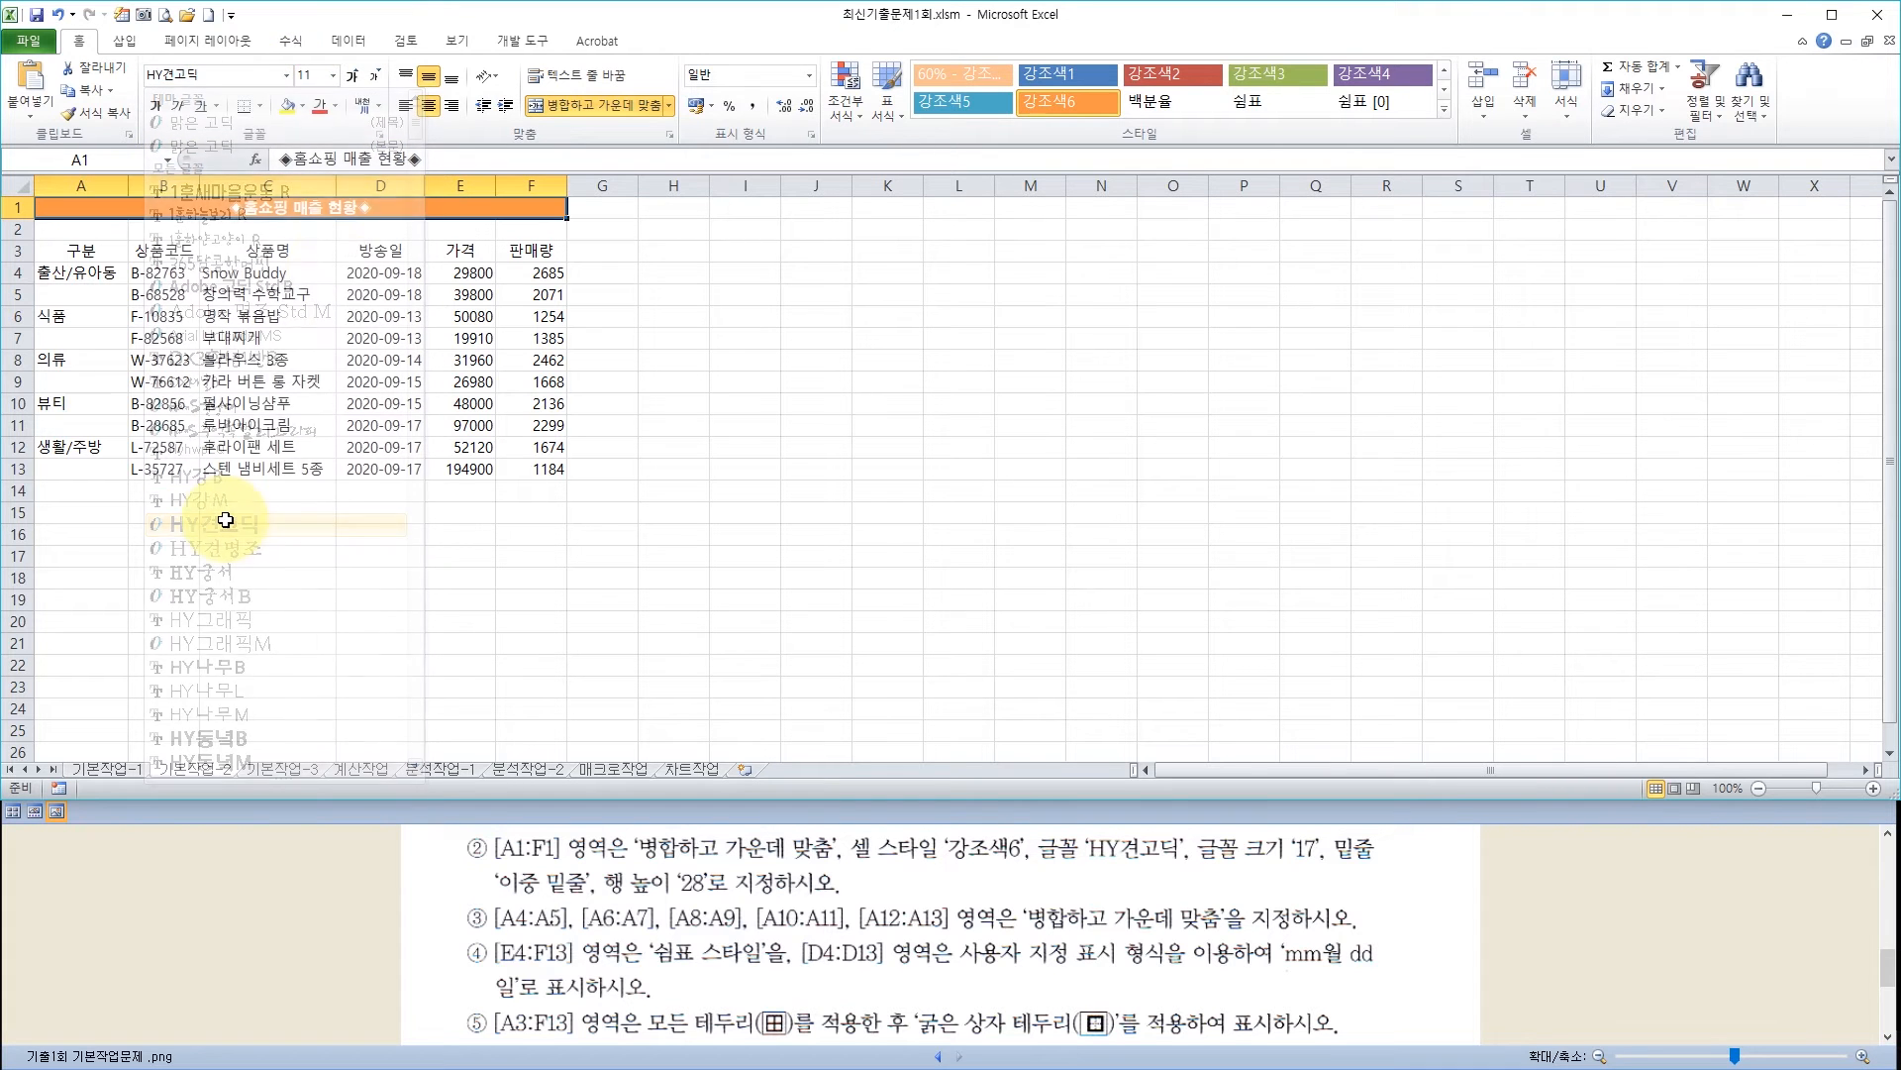
type("17")
key("Return")
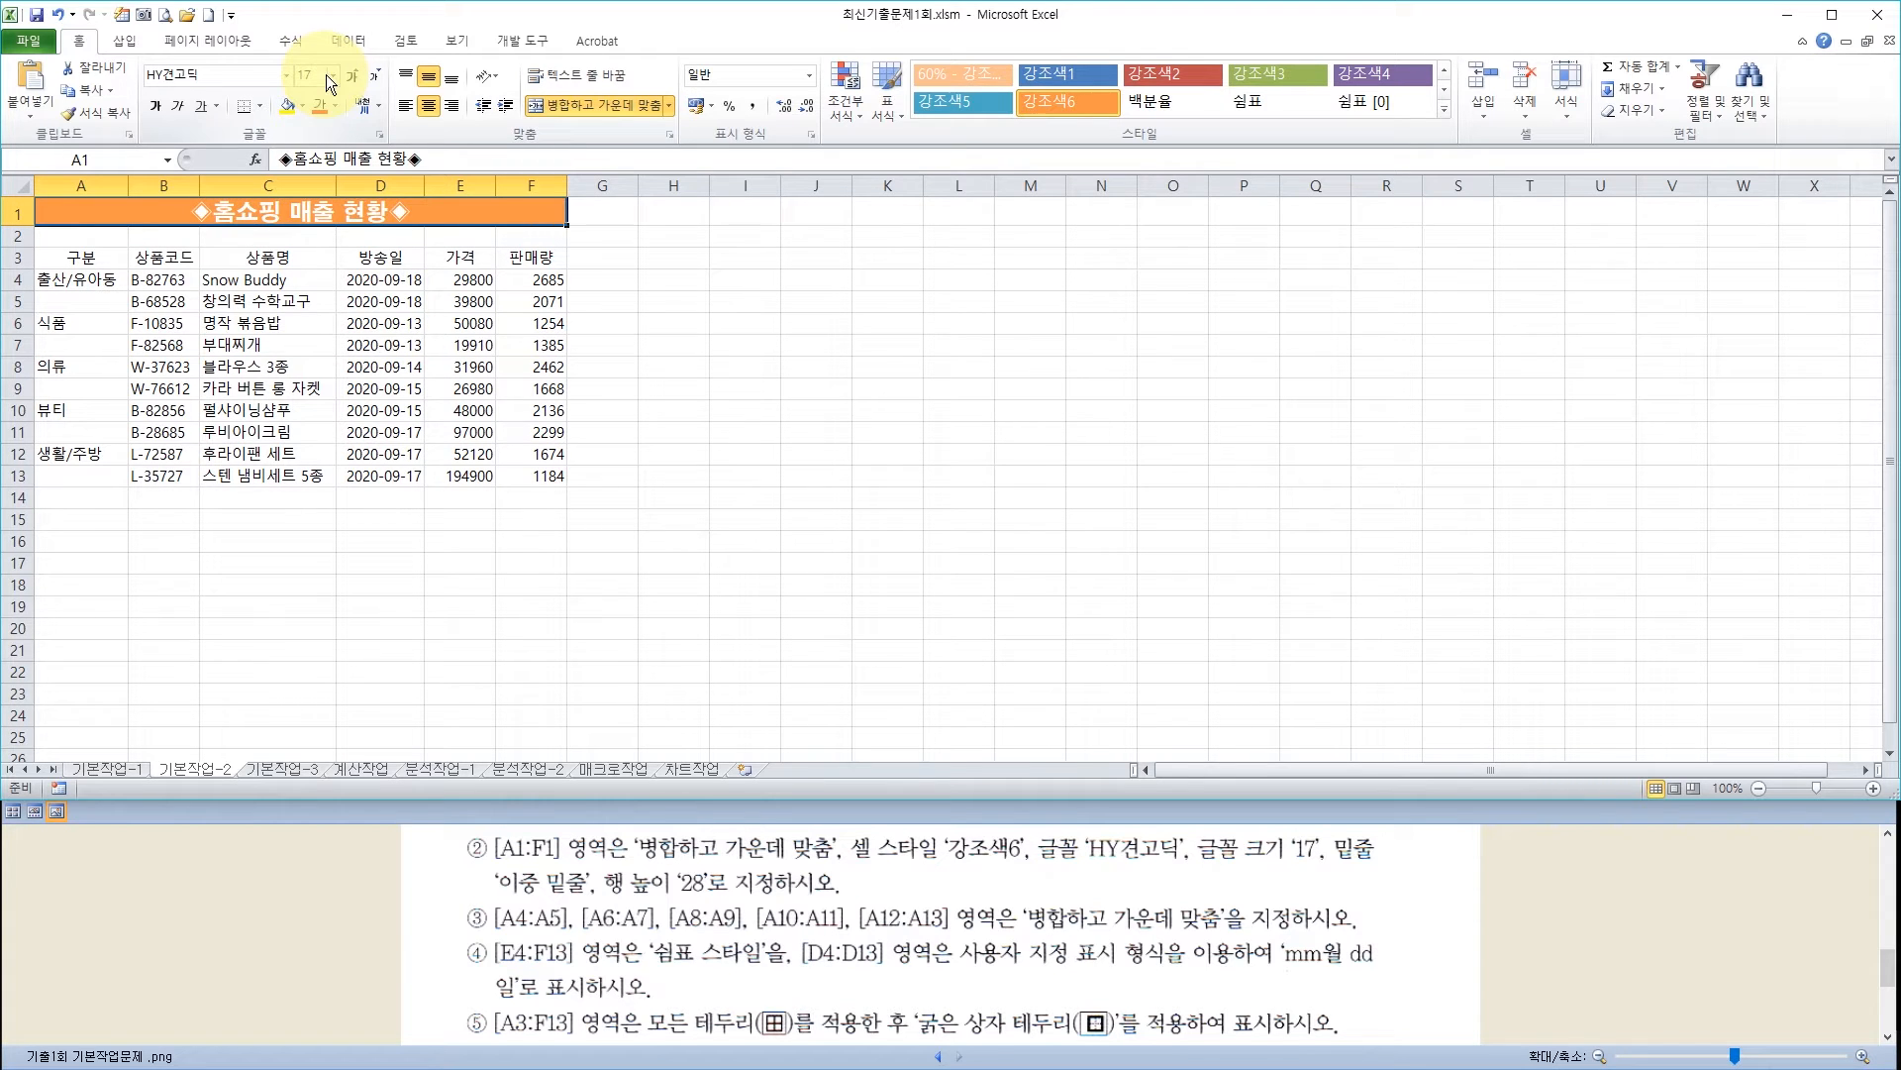
Apply a double underline (이중 밑줄) to the merged title A1:F1 and set the height of row 1 to 28
left_click(218, 104)
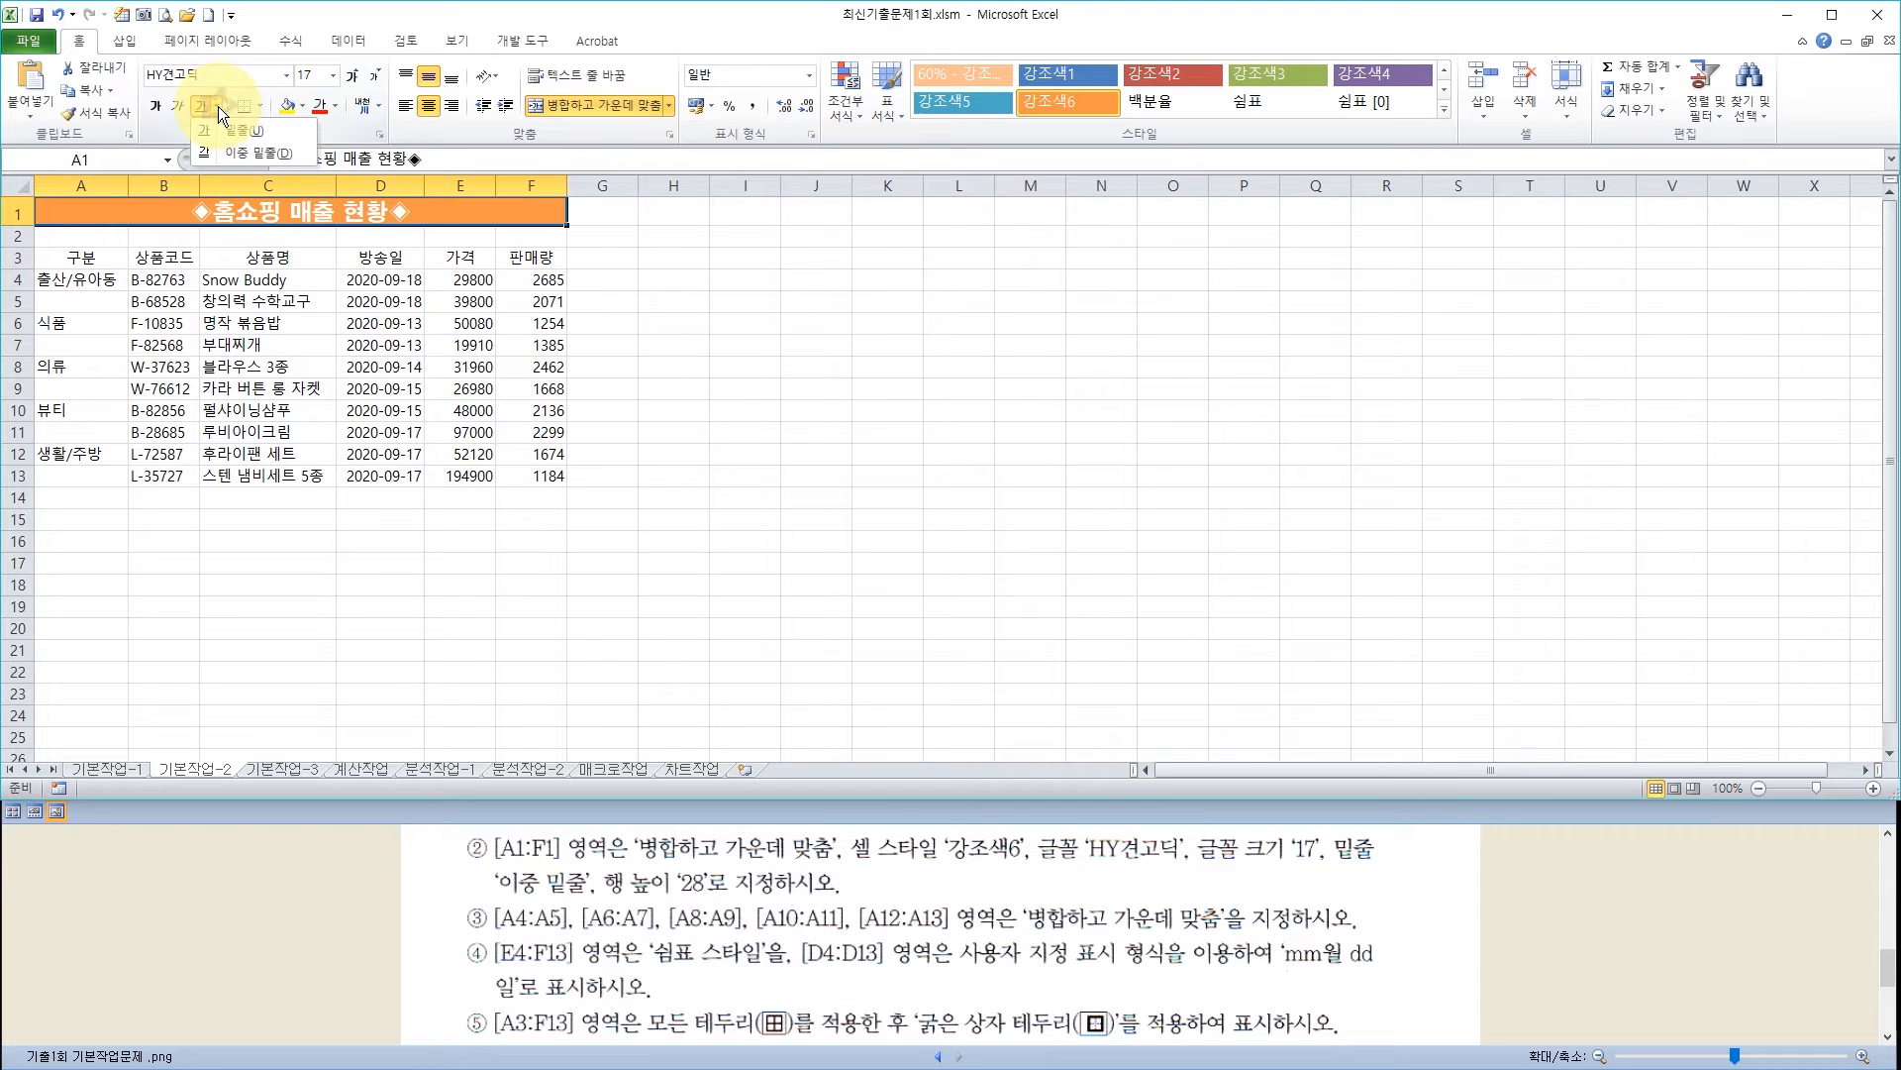
left_click(227, 157)
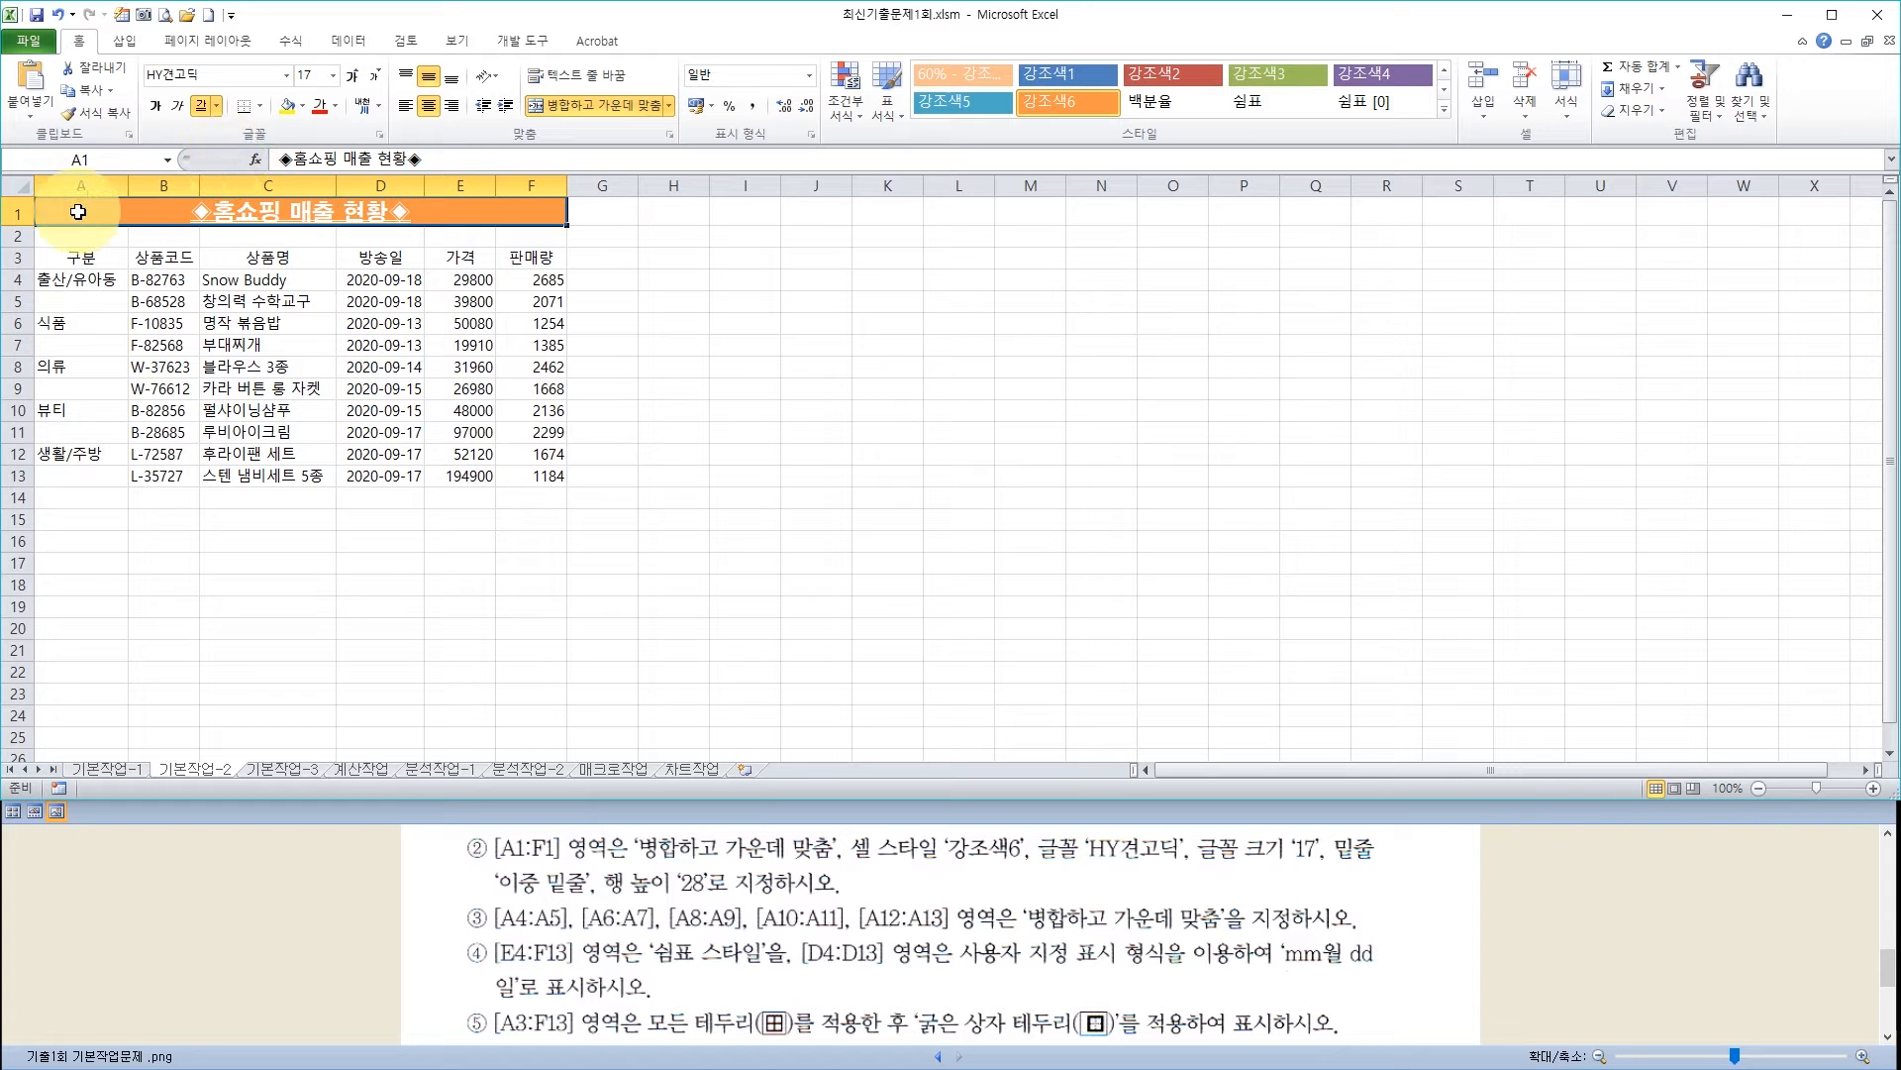
right_click(16, 212)
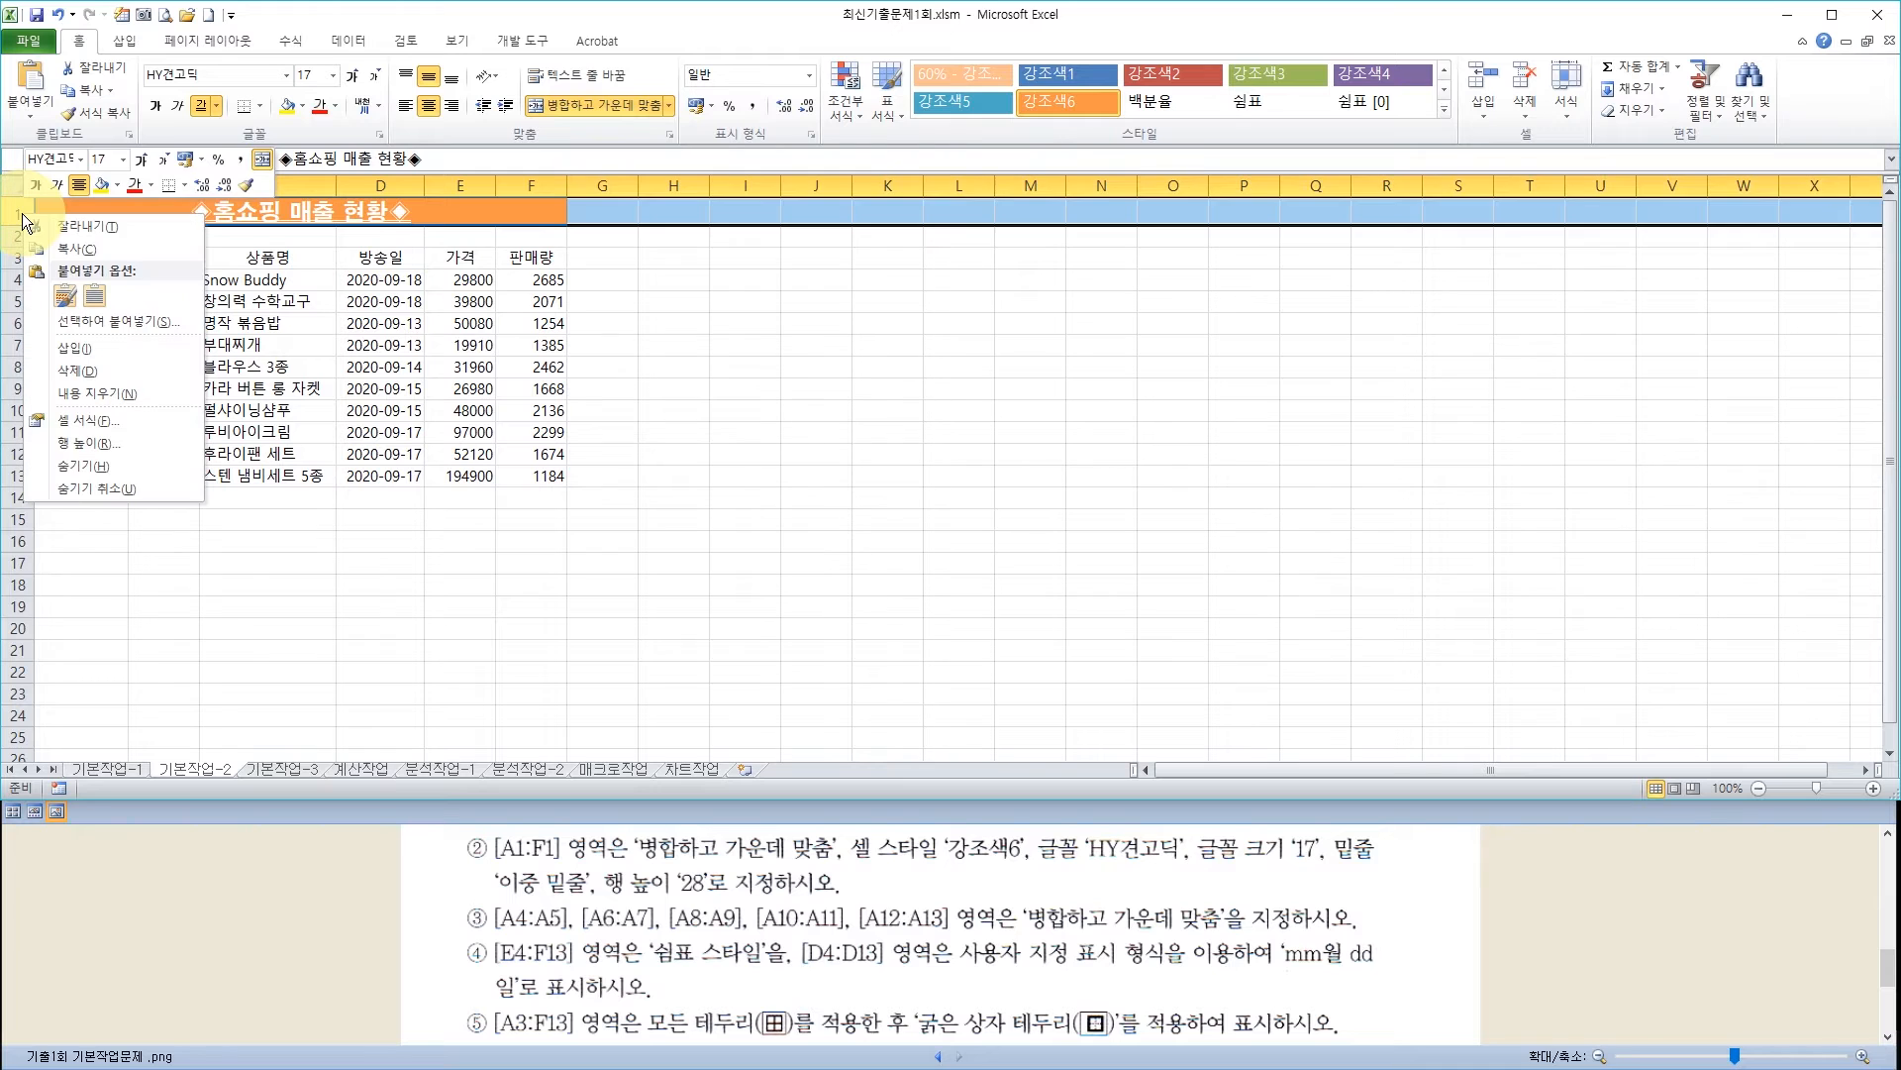
left_click(122, 443)
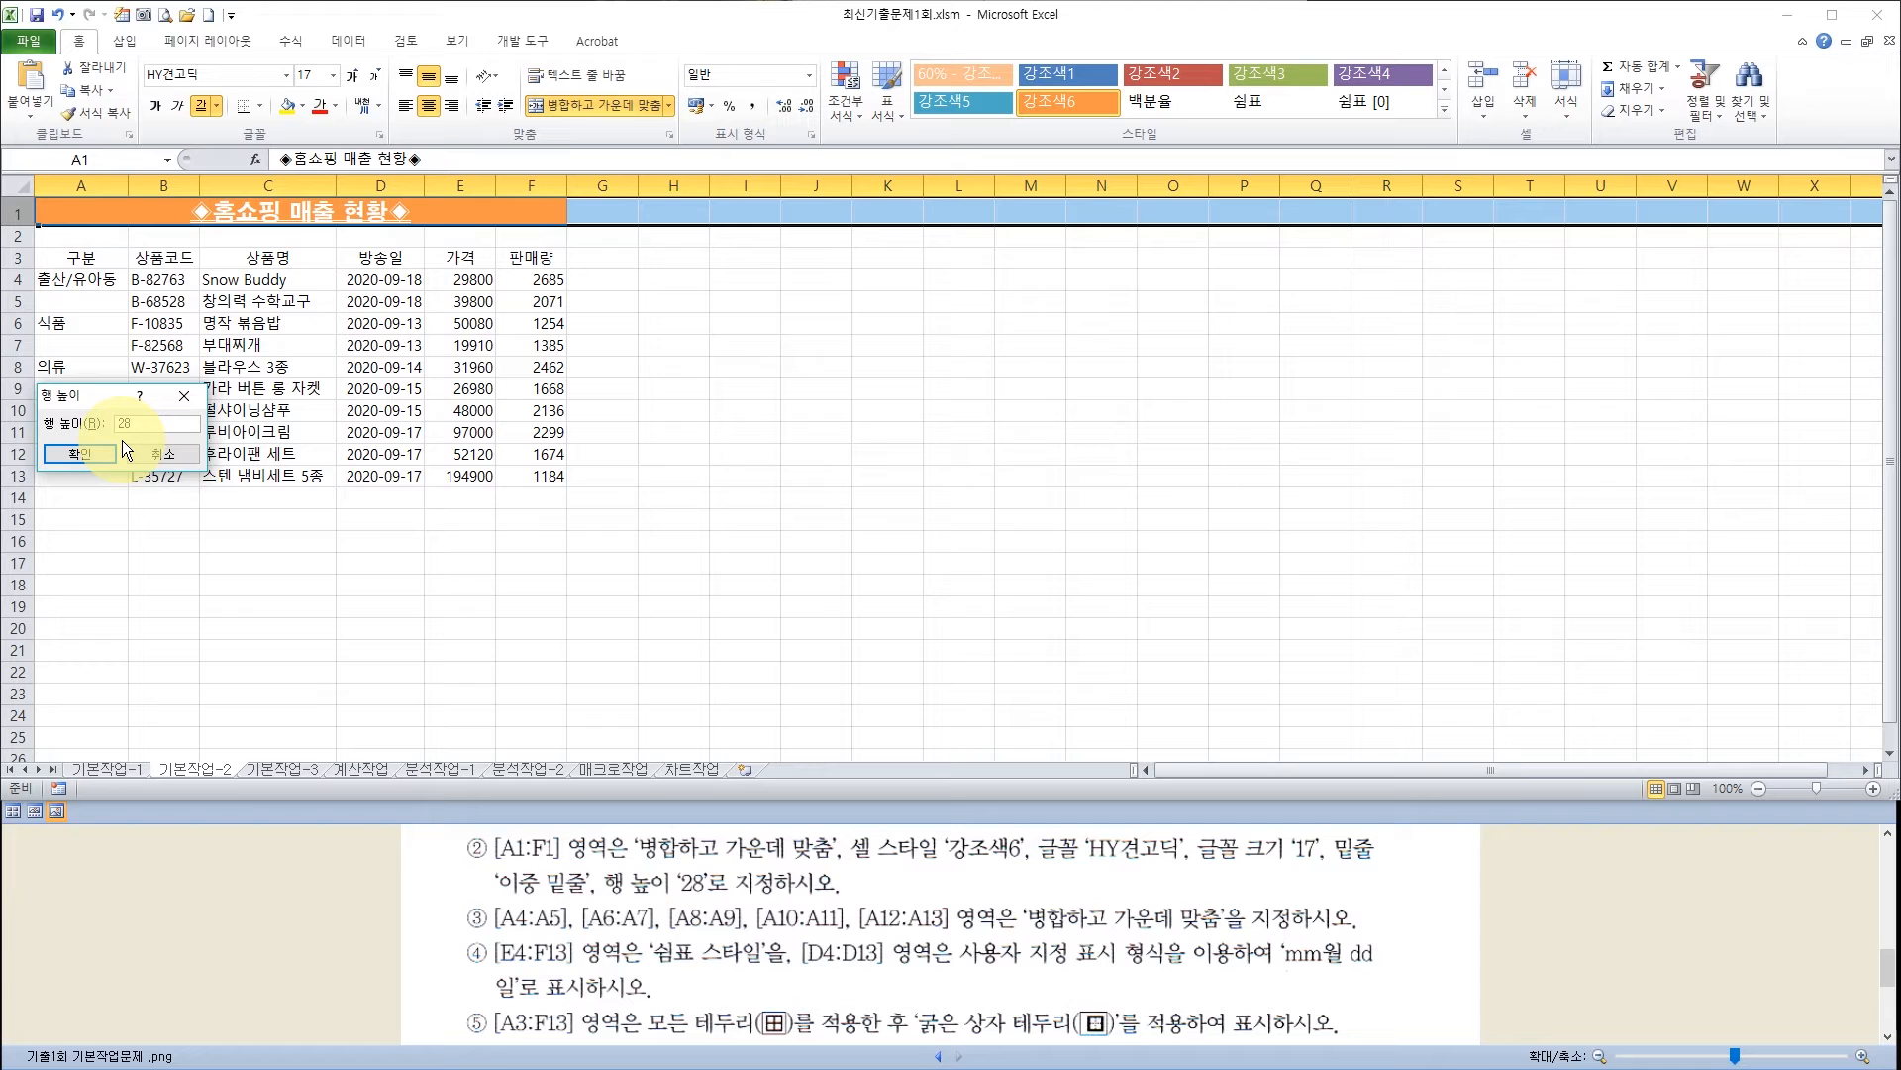
left_click(93, 454)
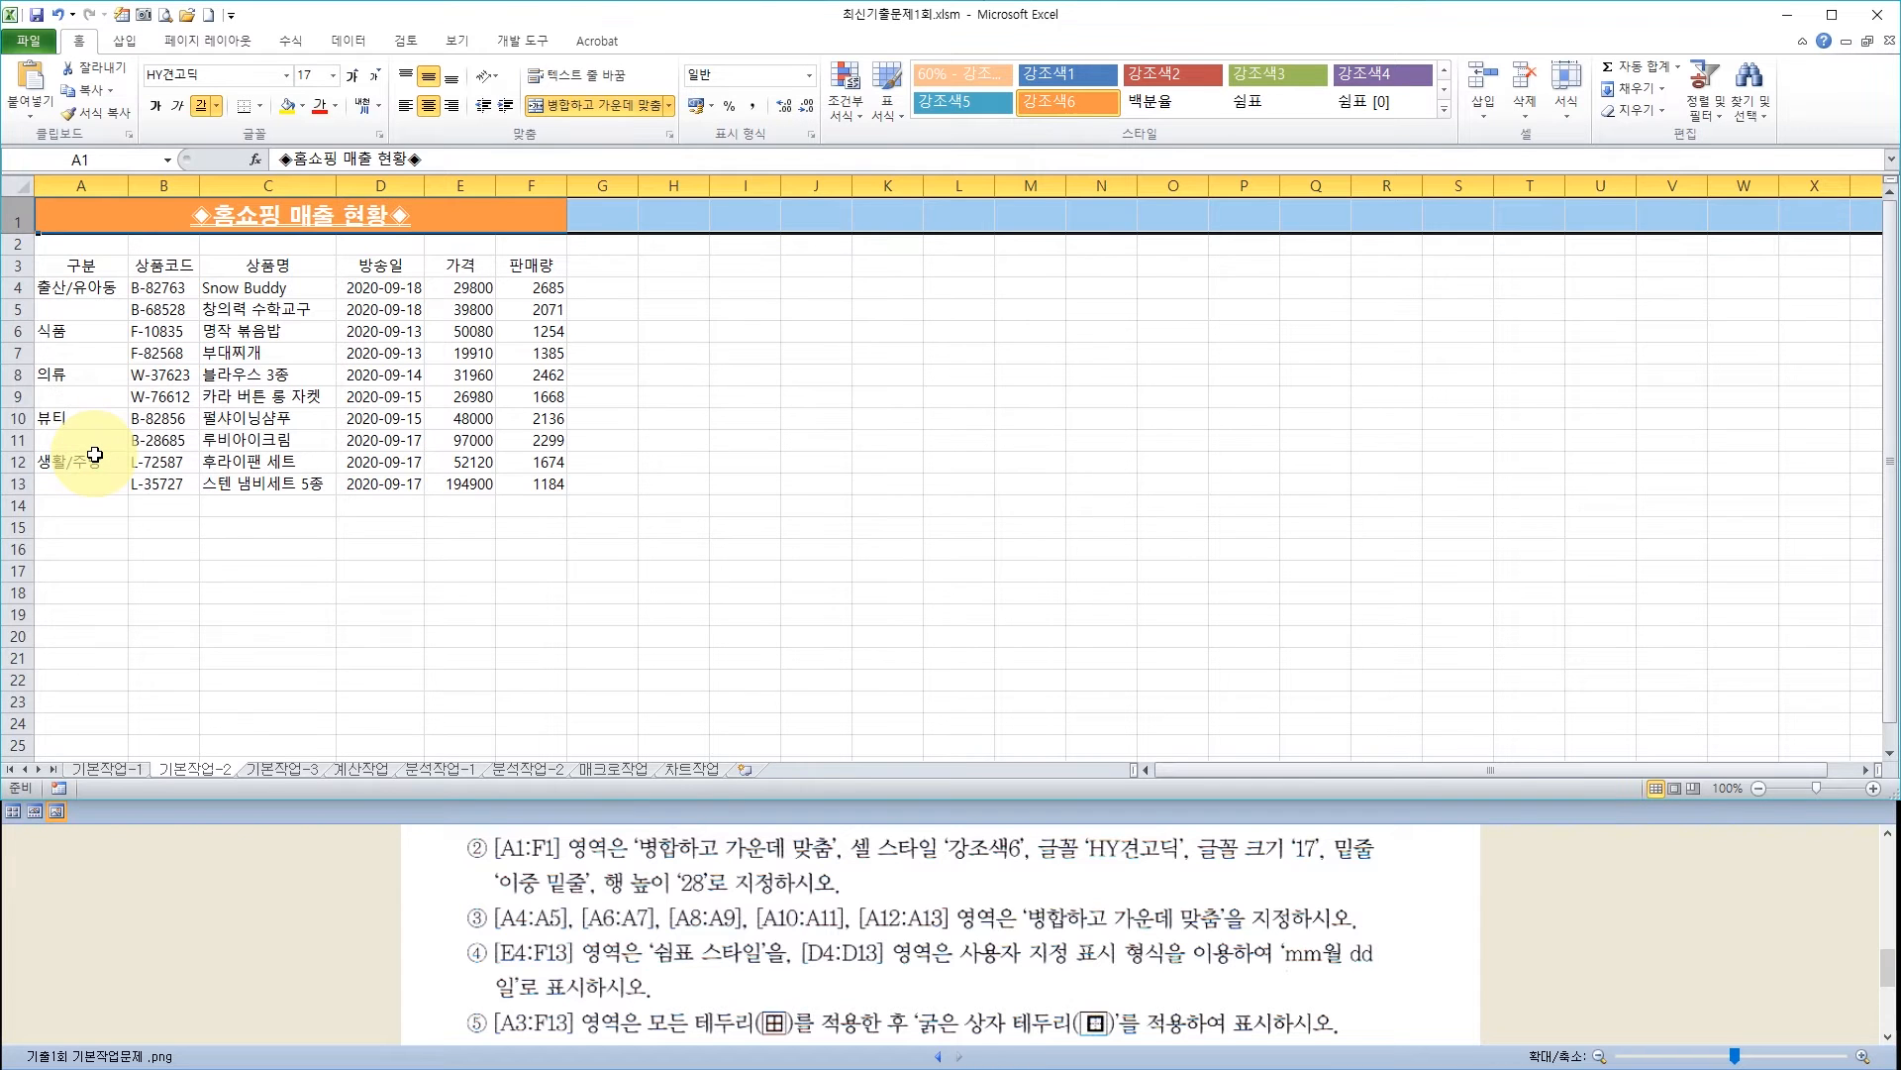
Merge and center each of the ranges A4:A5, A6:A7, A8:A9, A10:A11 and A12:A13
left_click(639, 907)
scroll(673, 901, "down", 1)
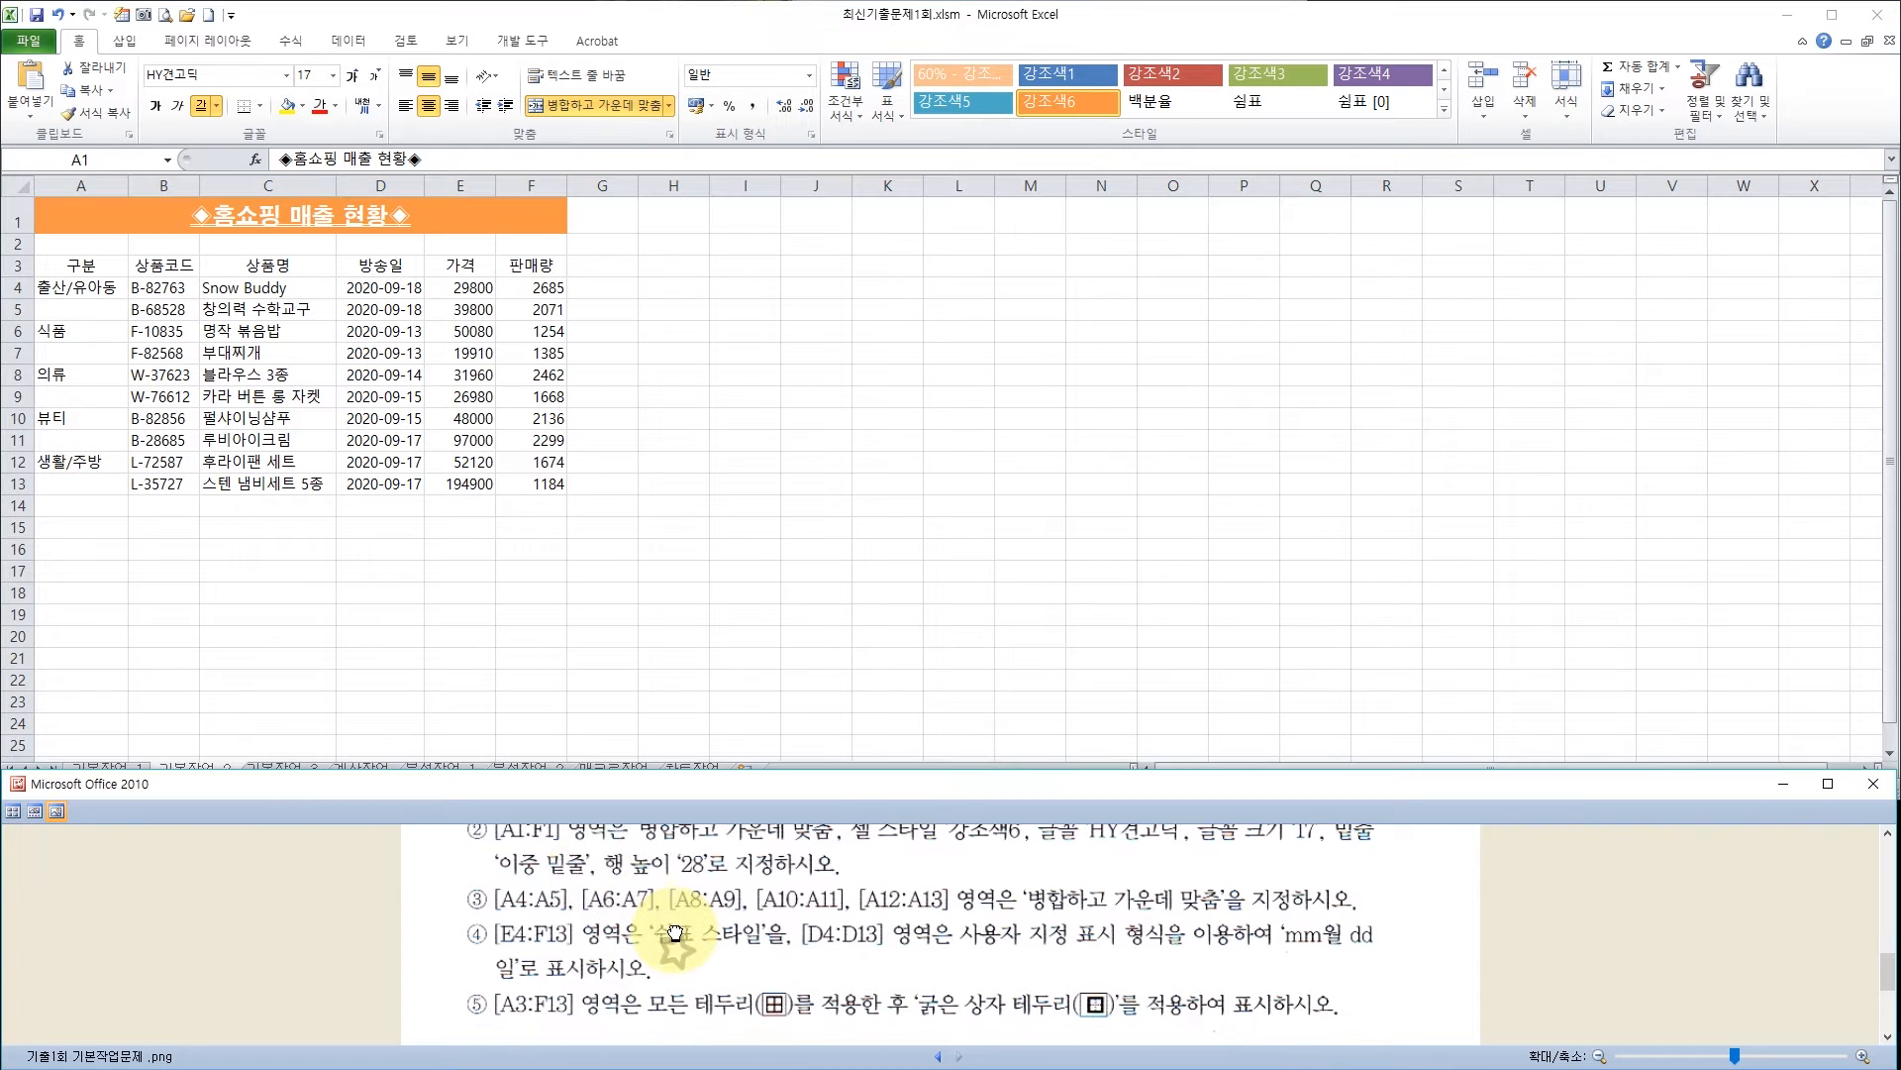
left_click_drag(673, 901, 673, 882)
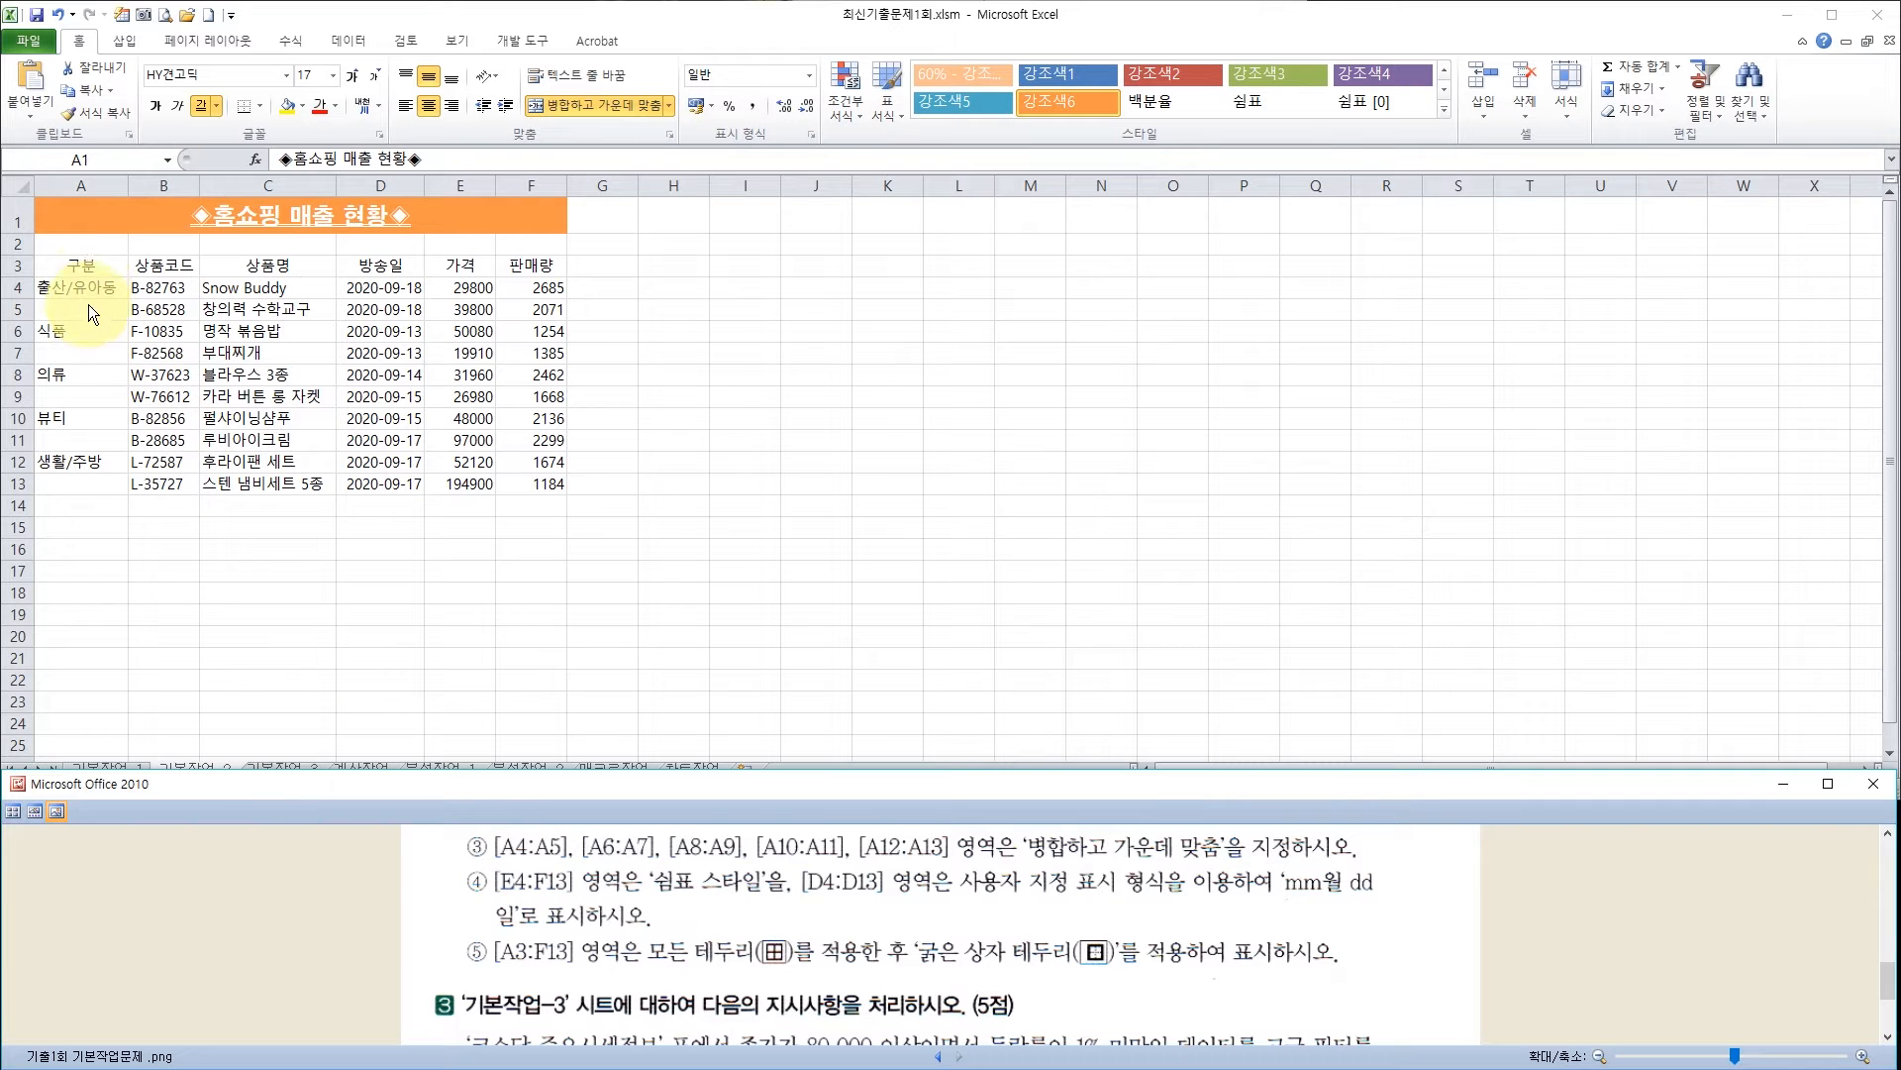
left_click_drag(87, 283, 91, 306)
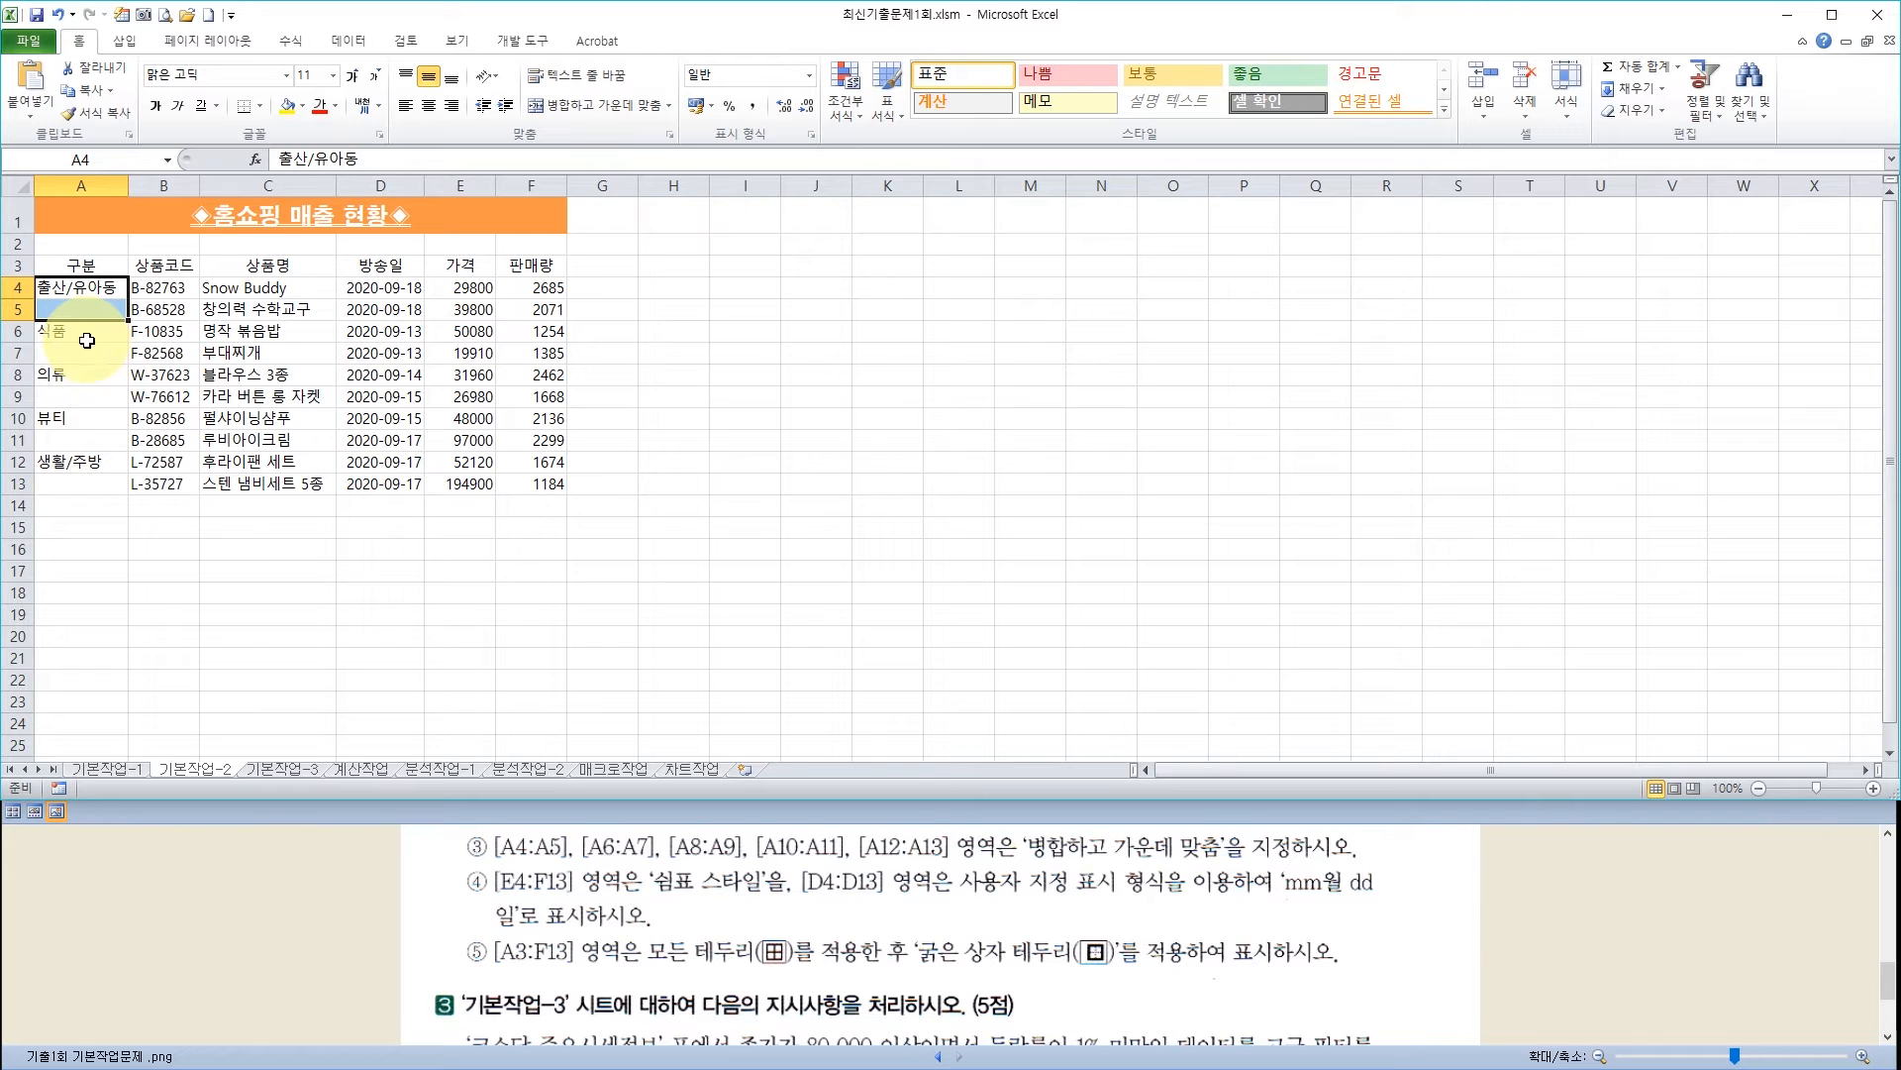
left_click_drag(88, 340, 88, 354)
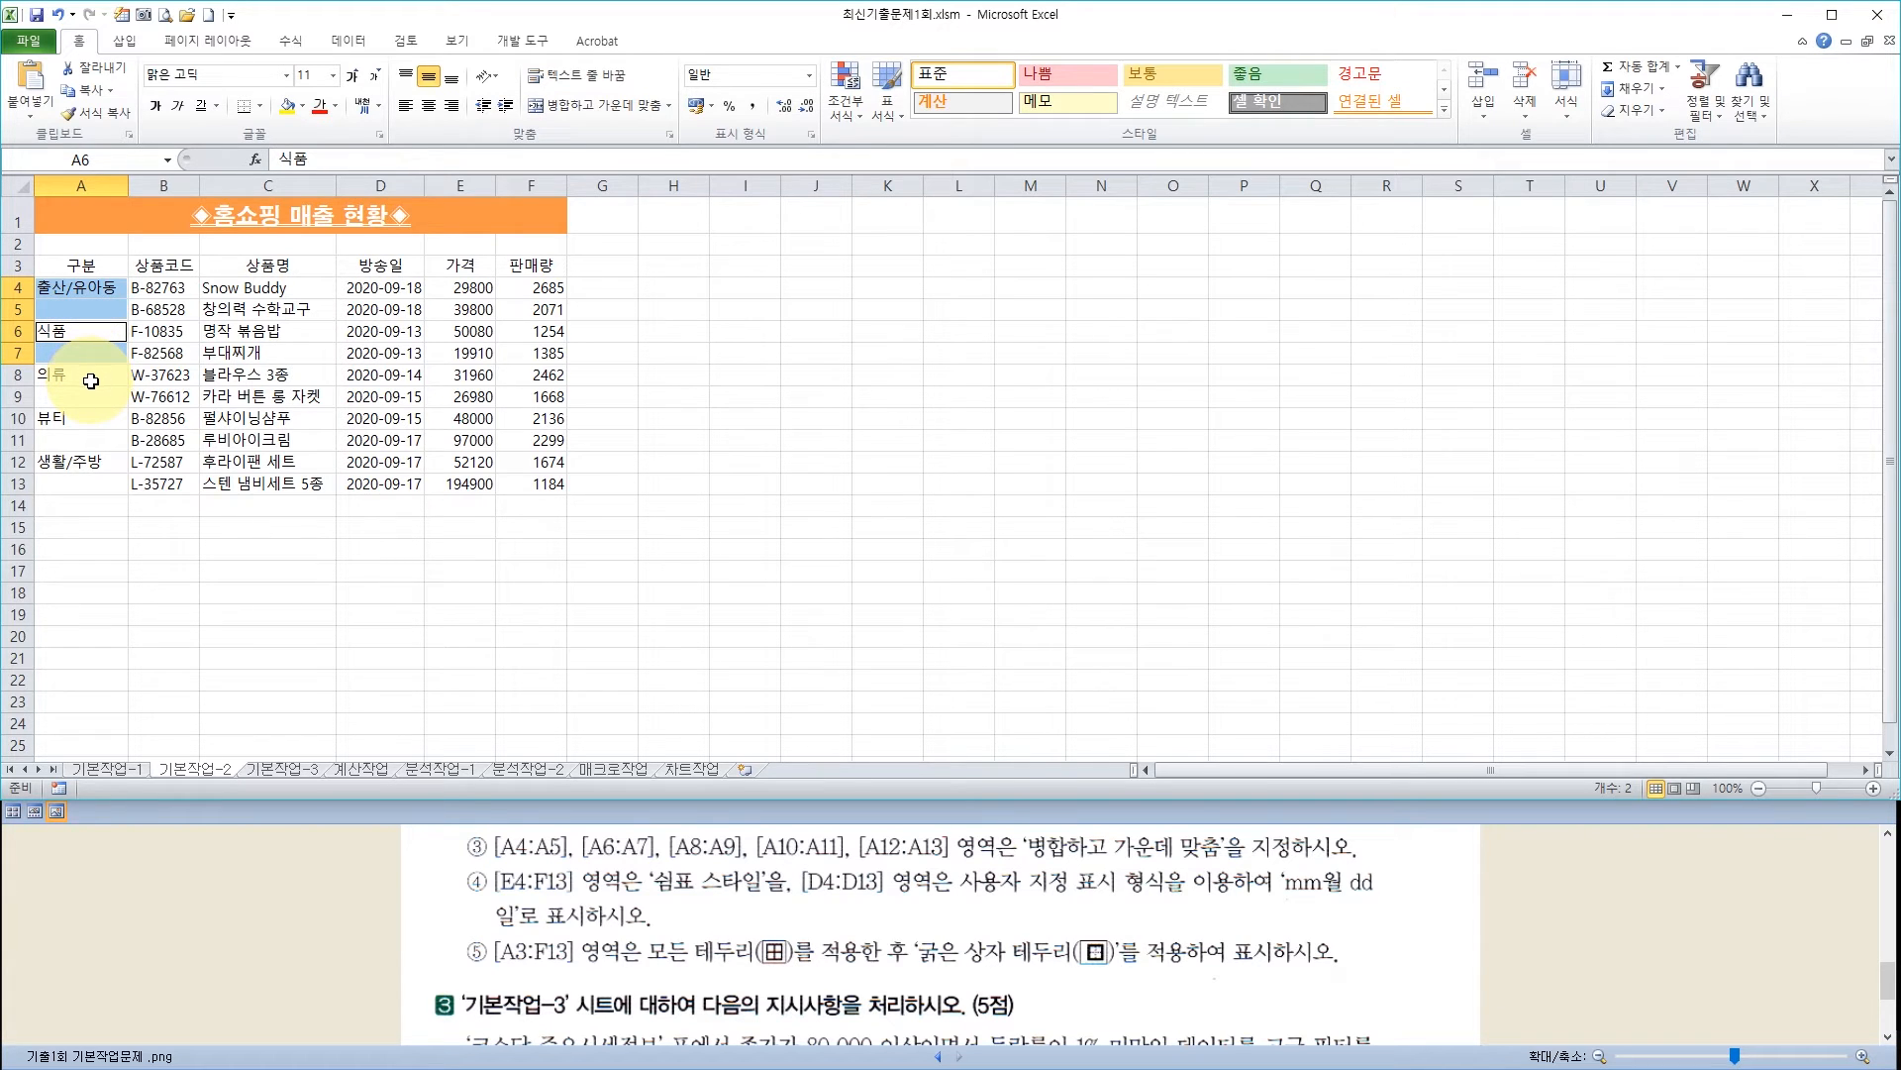
left_click_drag(90, 381, 85, 478)
left_click(86, 419, "ctrl")
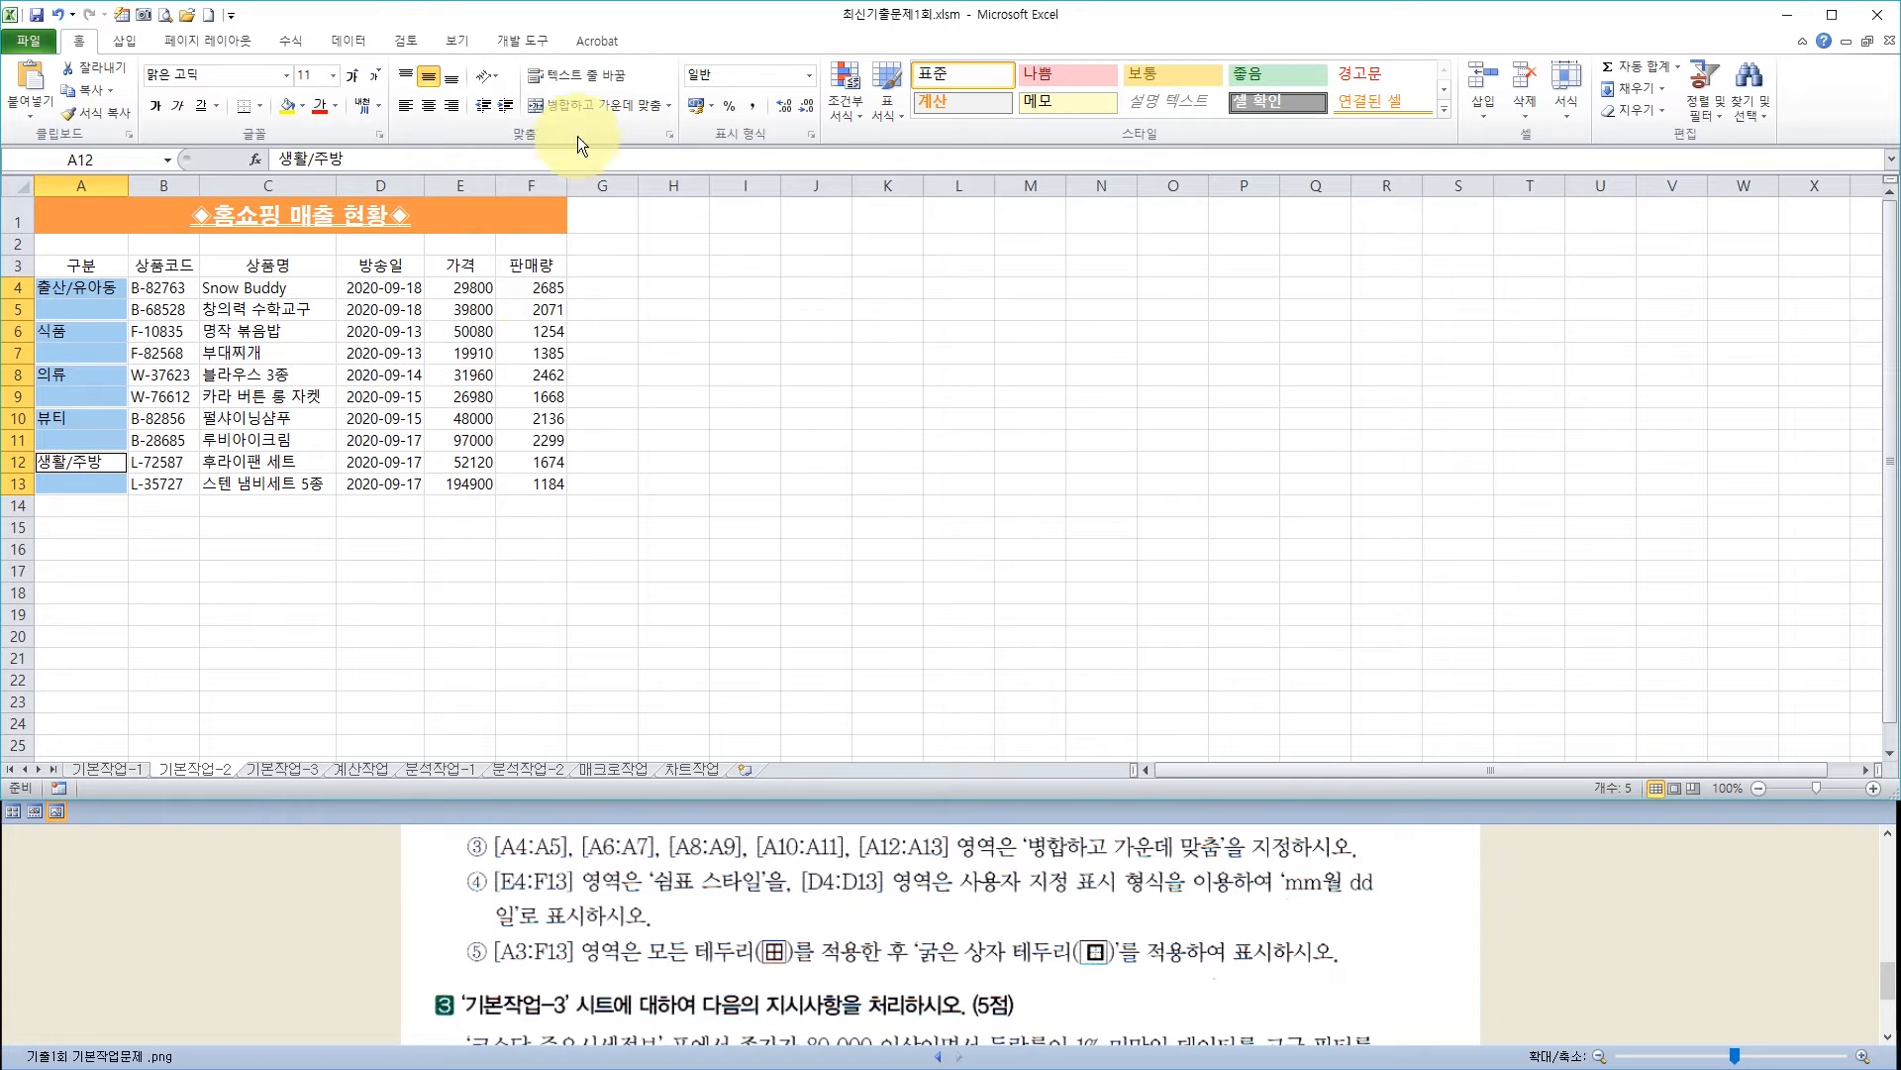
left_click(604, 105)
key("Return")
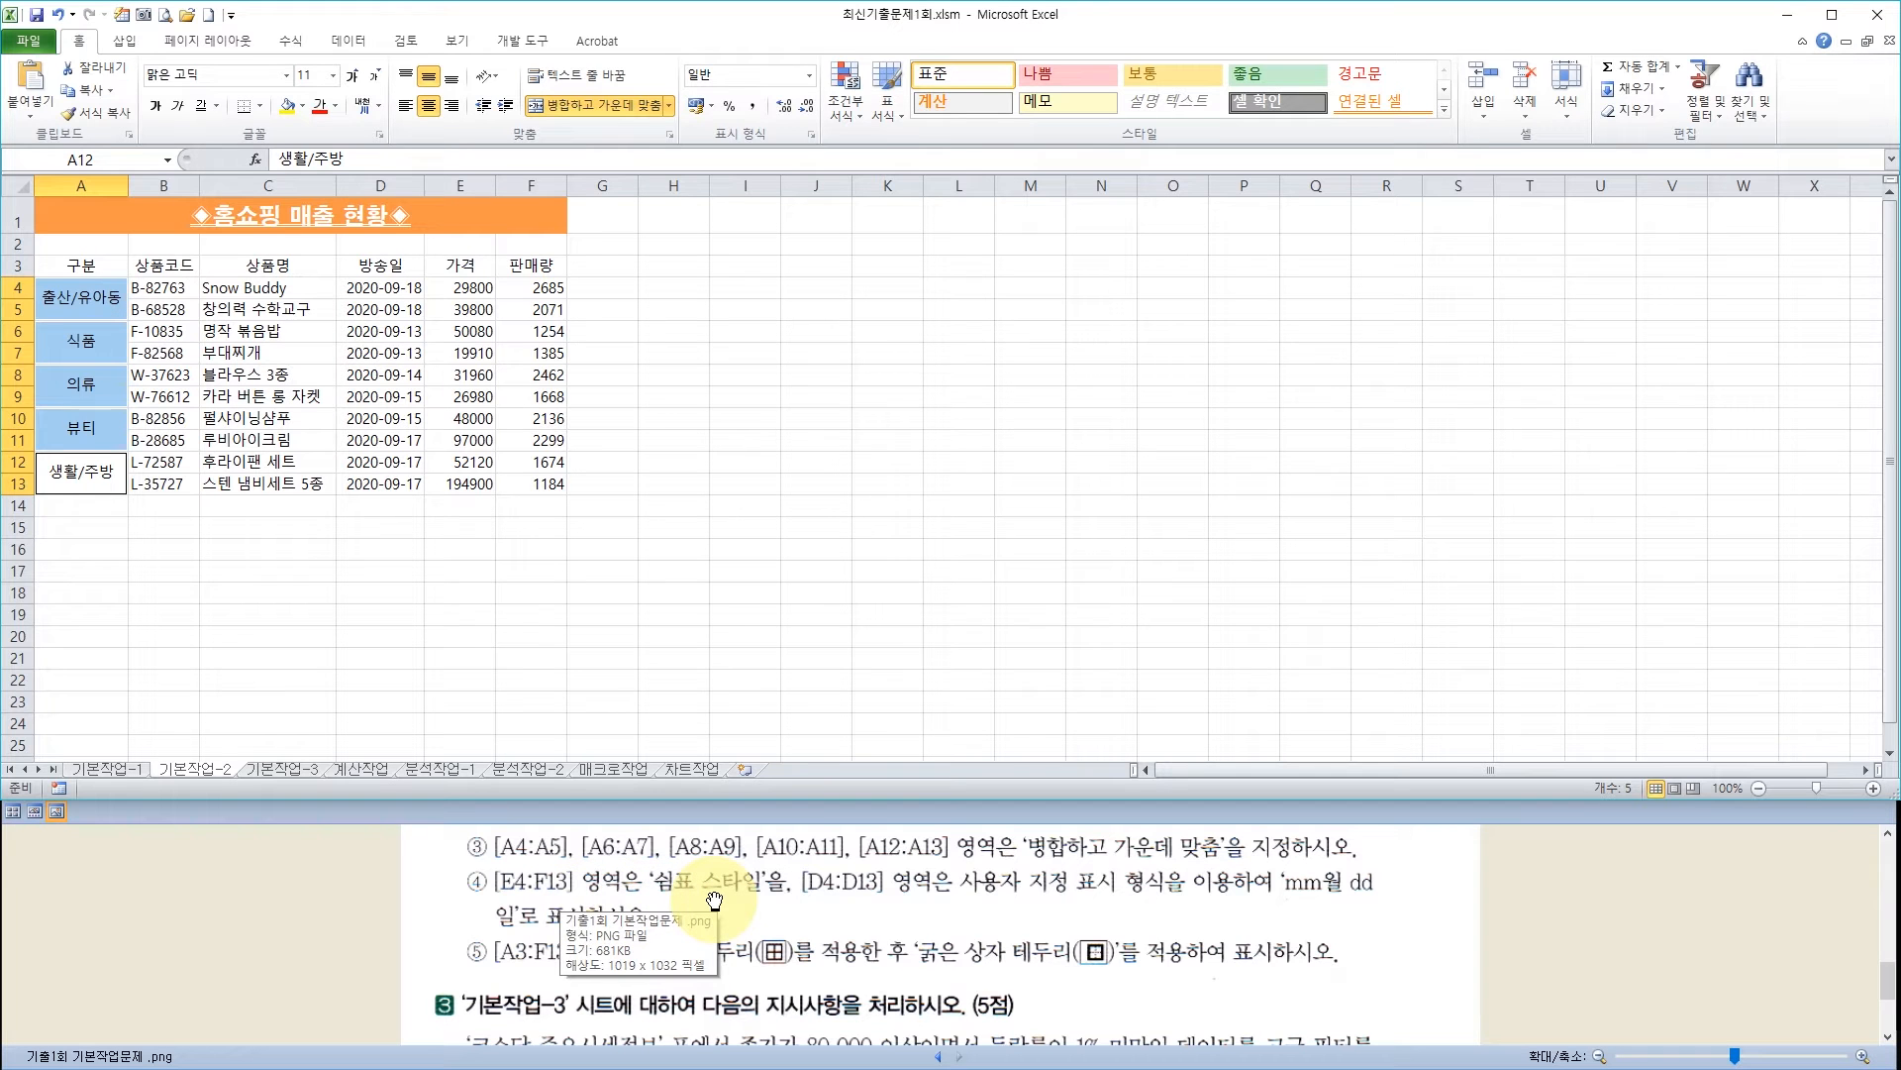
Apply the comma style (쉼표 스타일) to the price and sales quantity values in E4:F13
left_click(465, 288)
left_click_drag(465, 288, 514, 485)
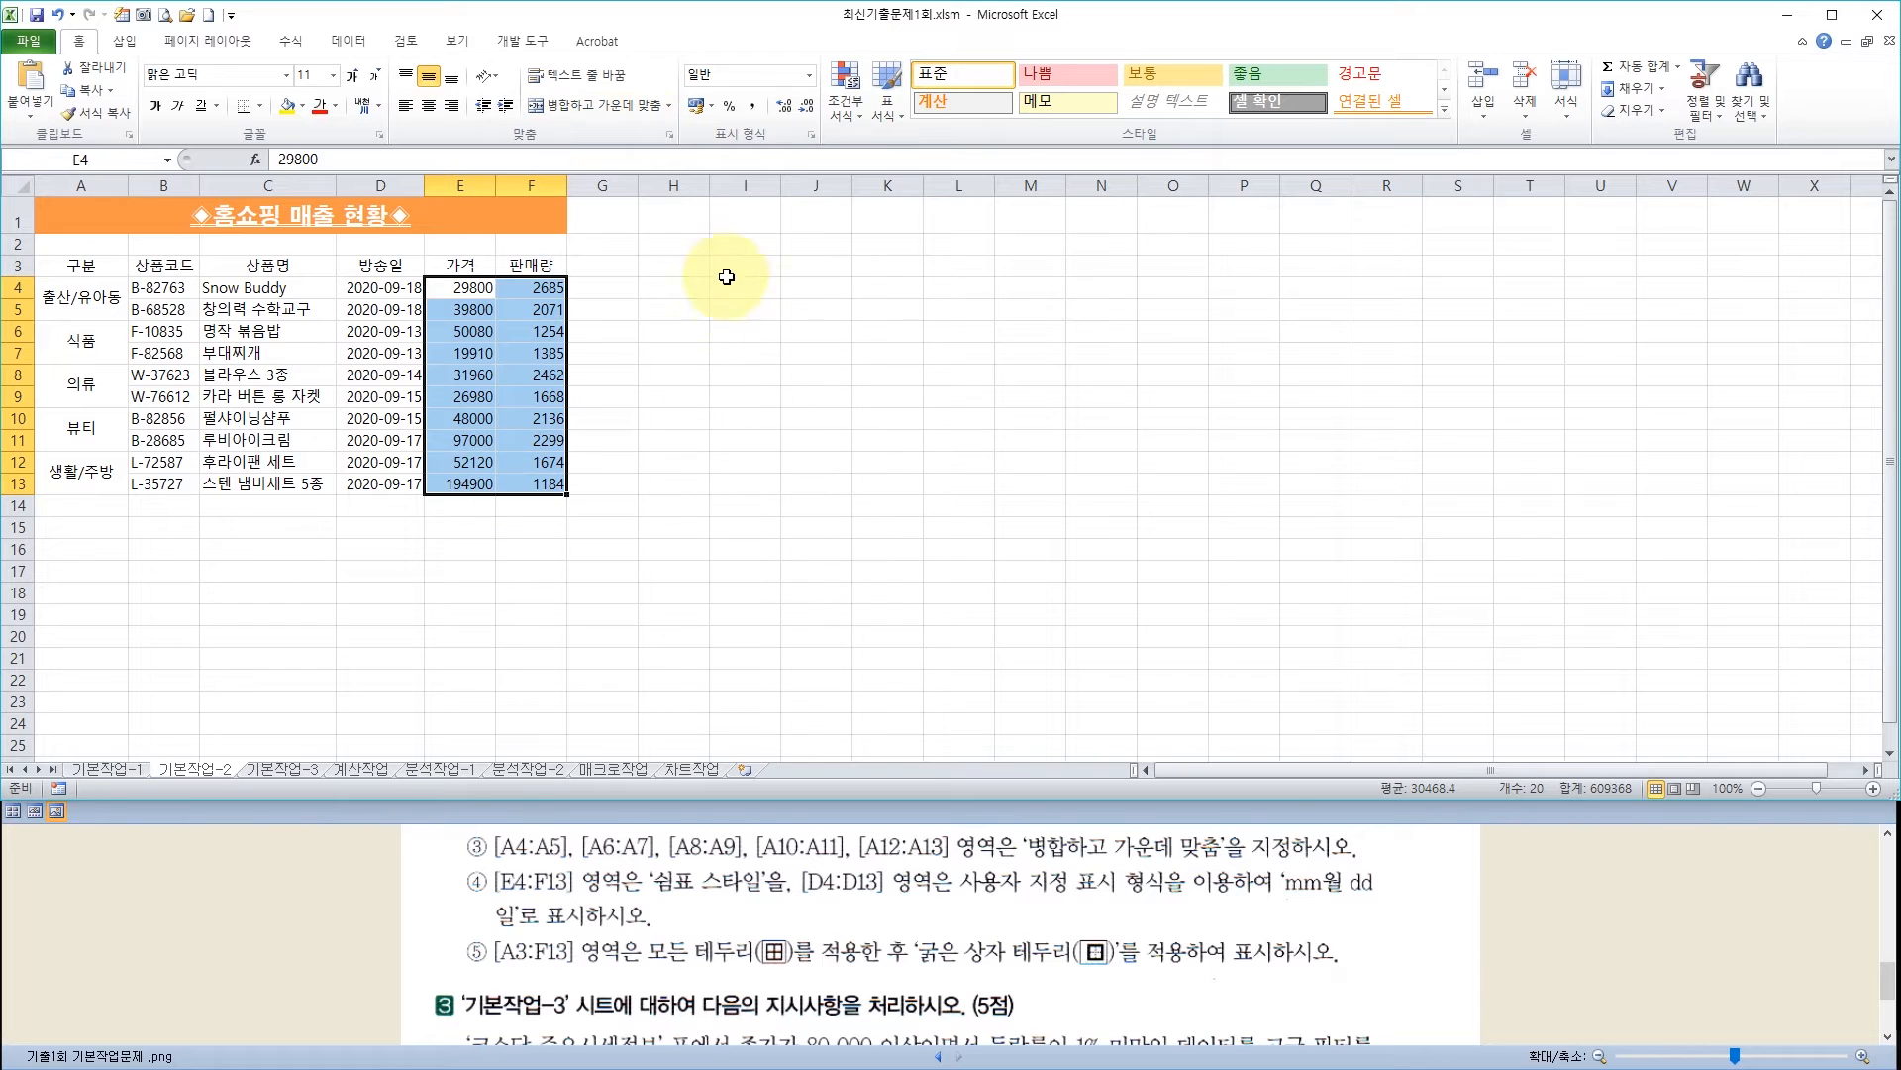
left_click(753, 105)
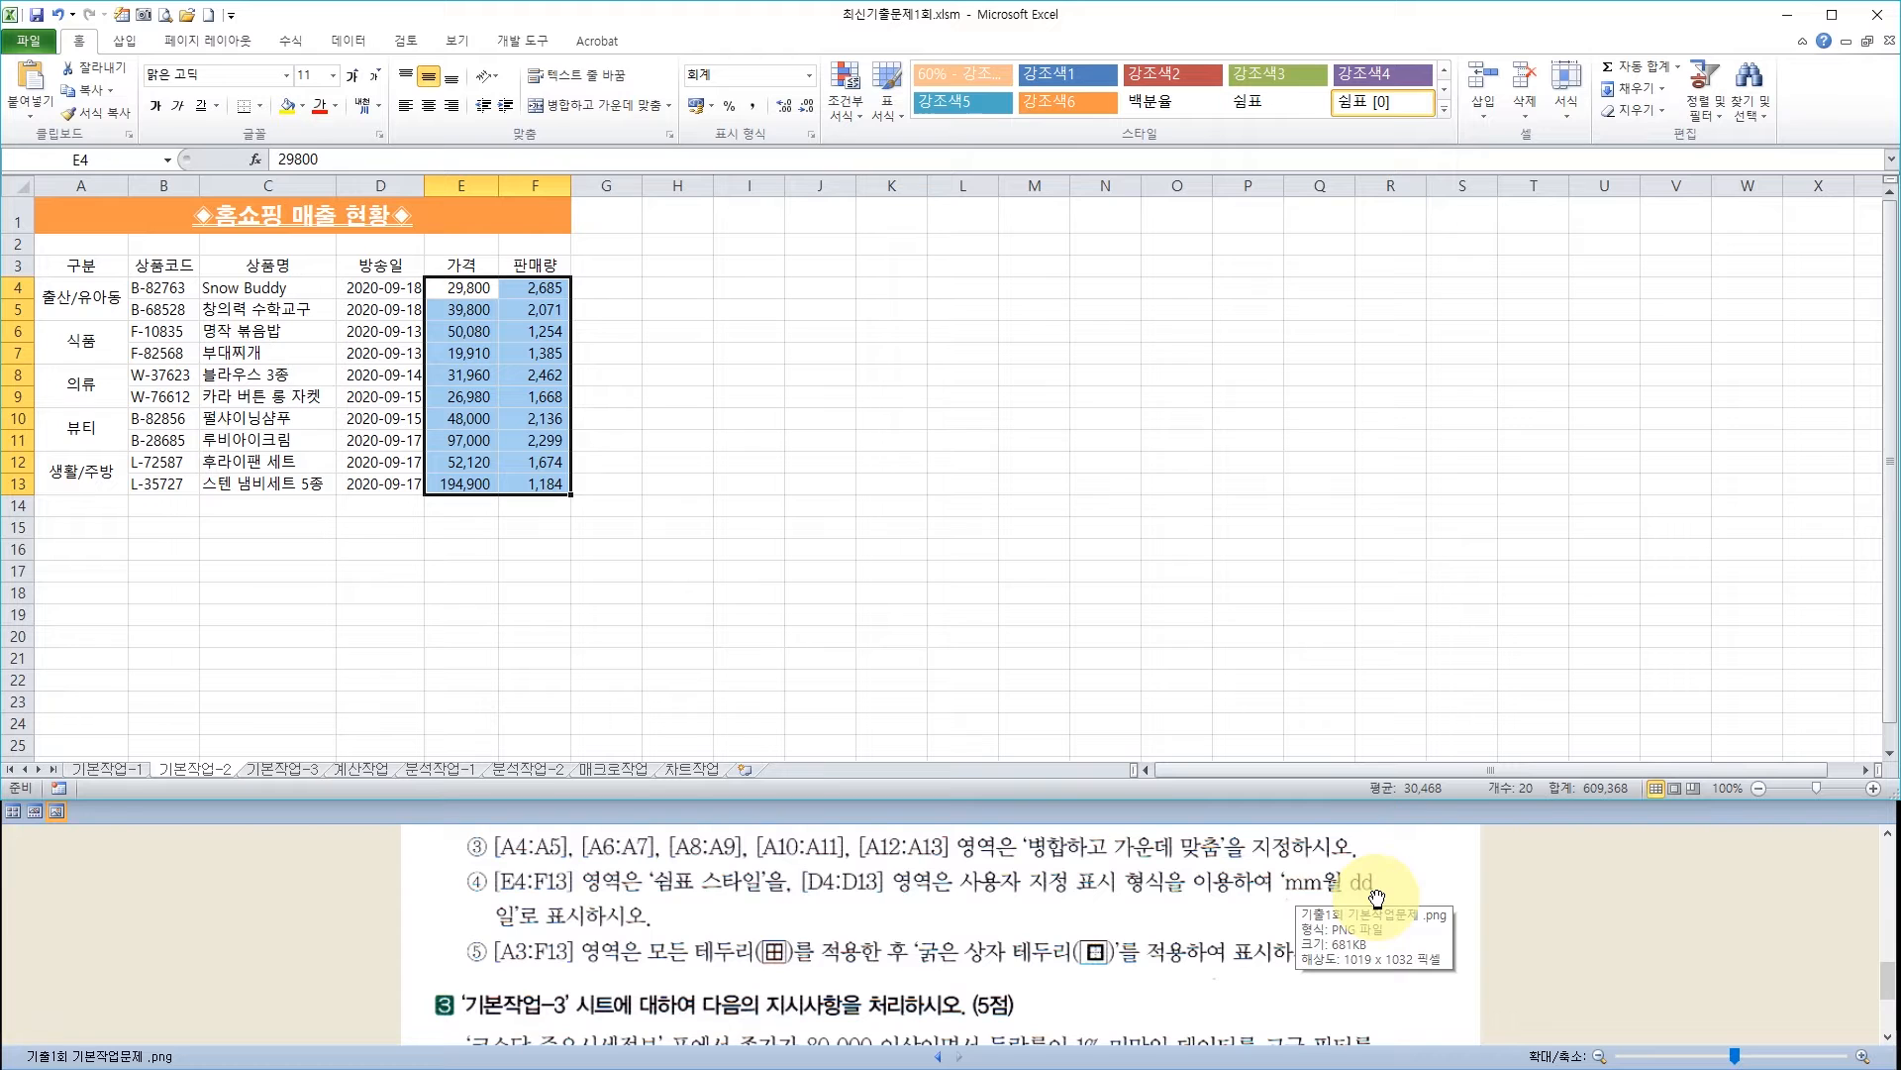
Give the broadcast dates in D4:D13 the custom number format mm"월" dd"일", derived from the yyyy"년" mm"월" dd"일" format
left_click(389, 289)
left_click_drag(389, 290, 389, 482)
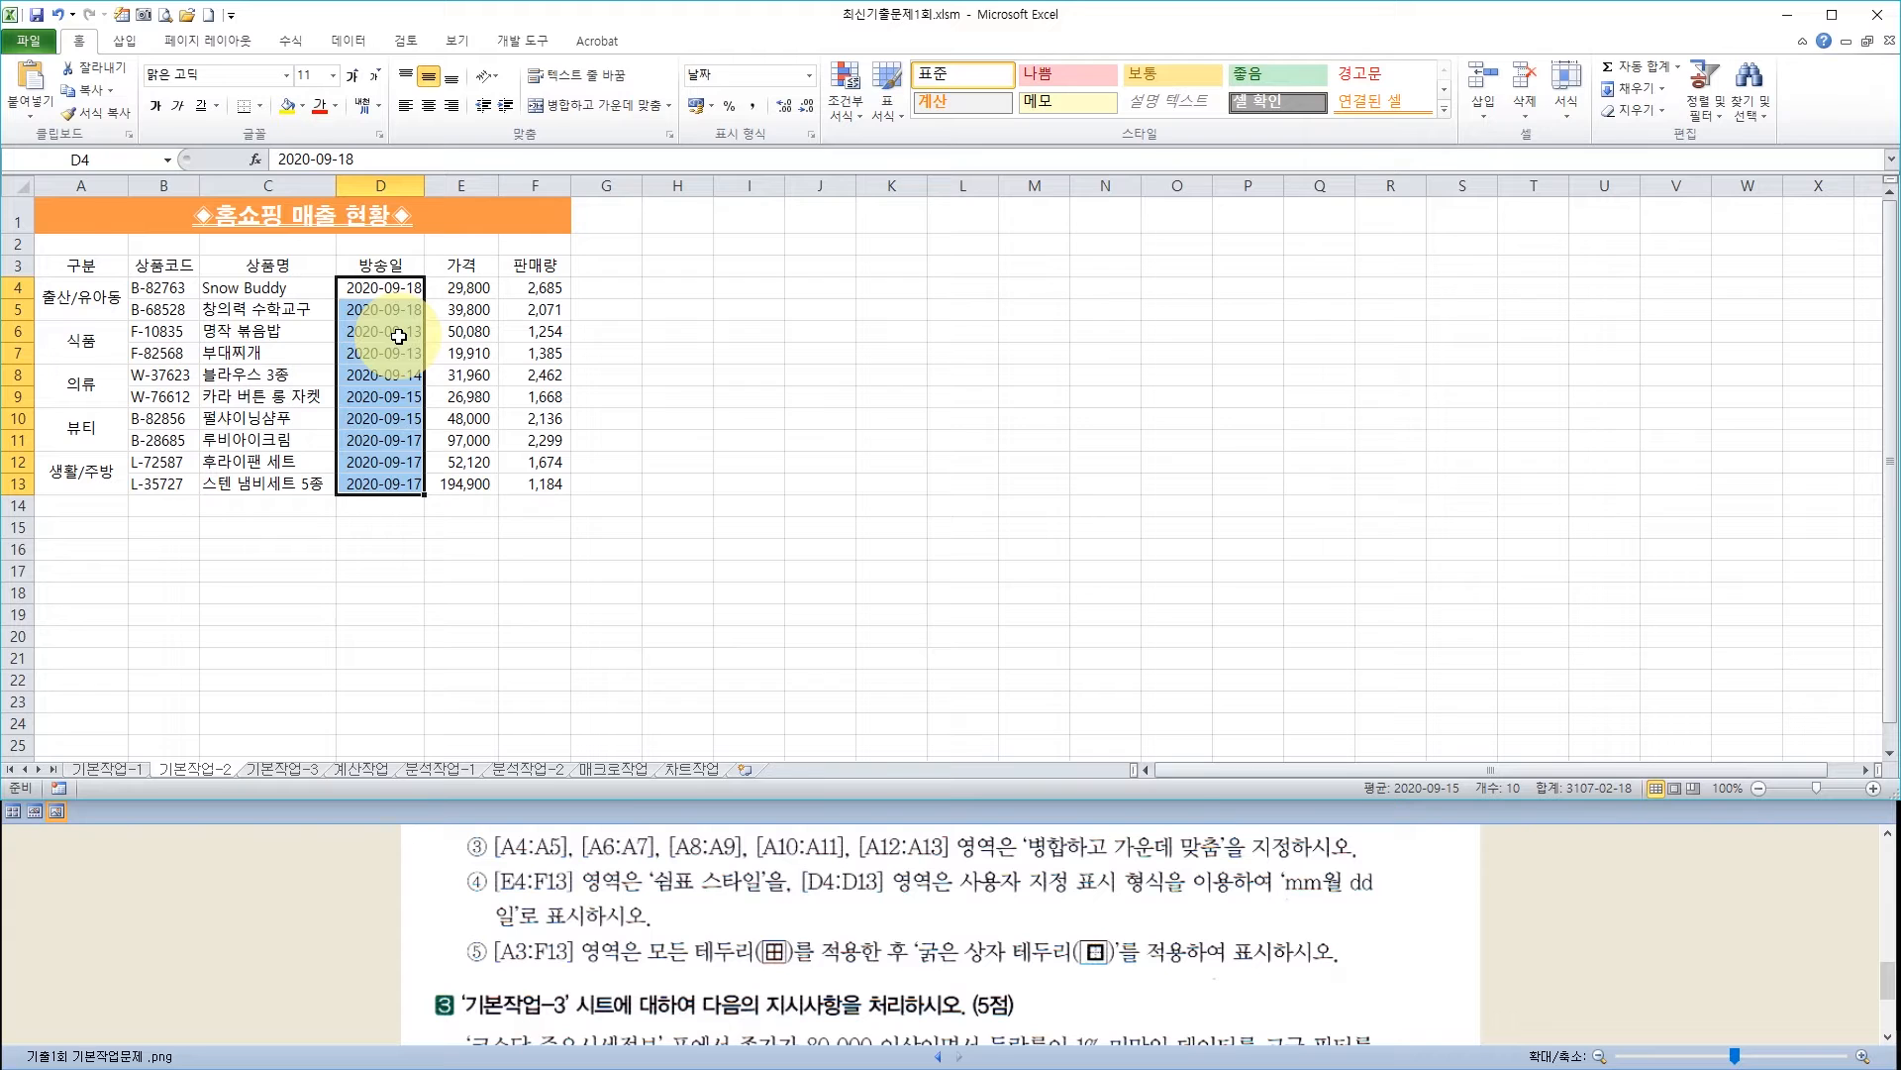
right_click(394, 305)
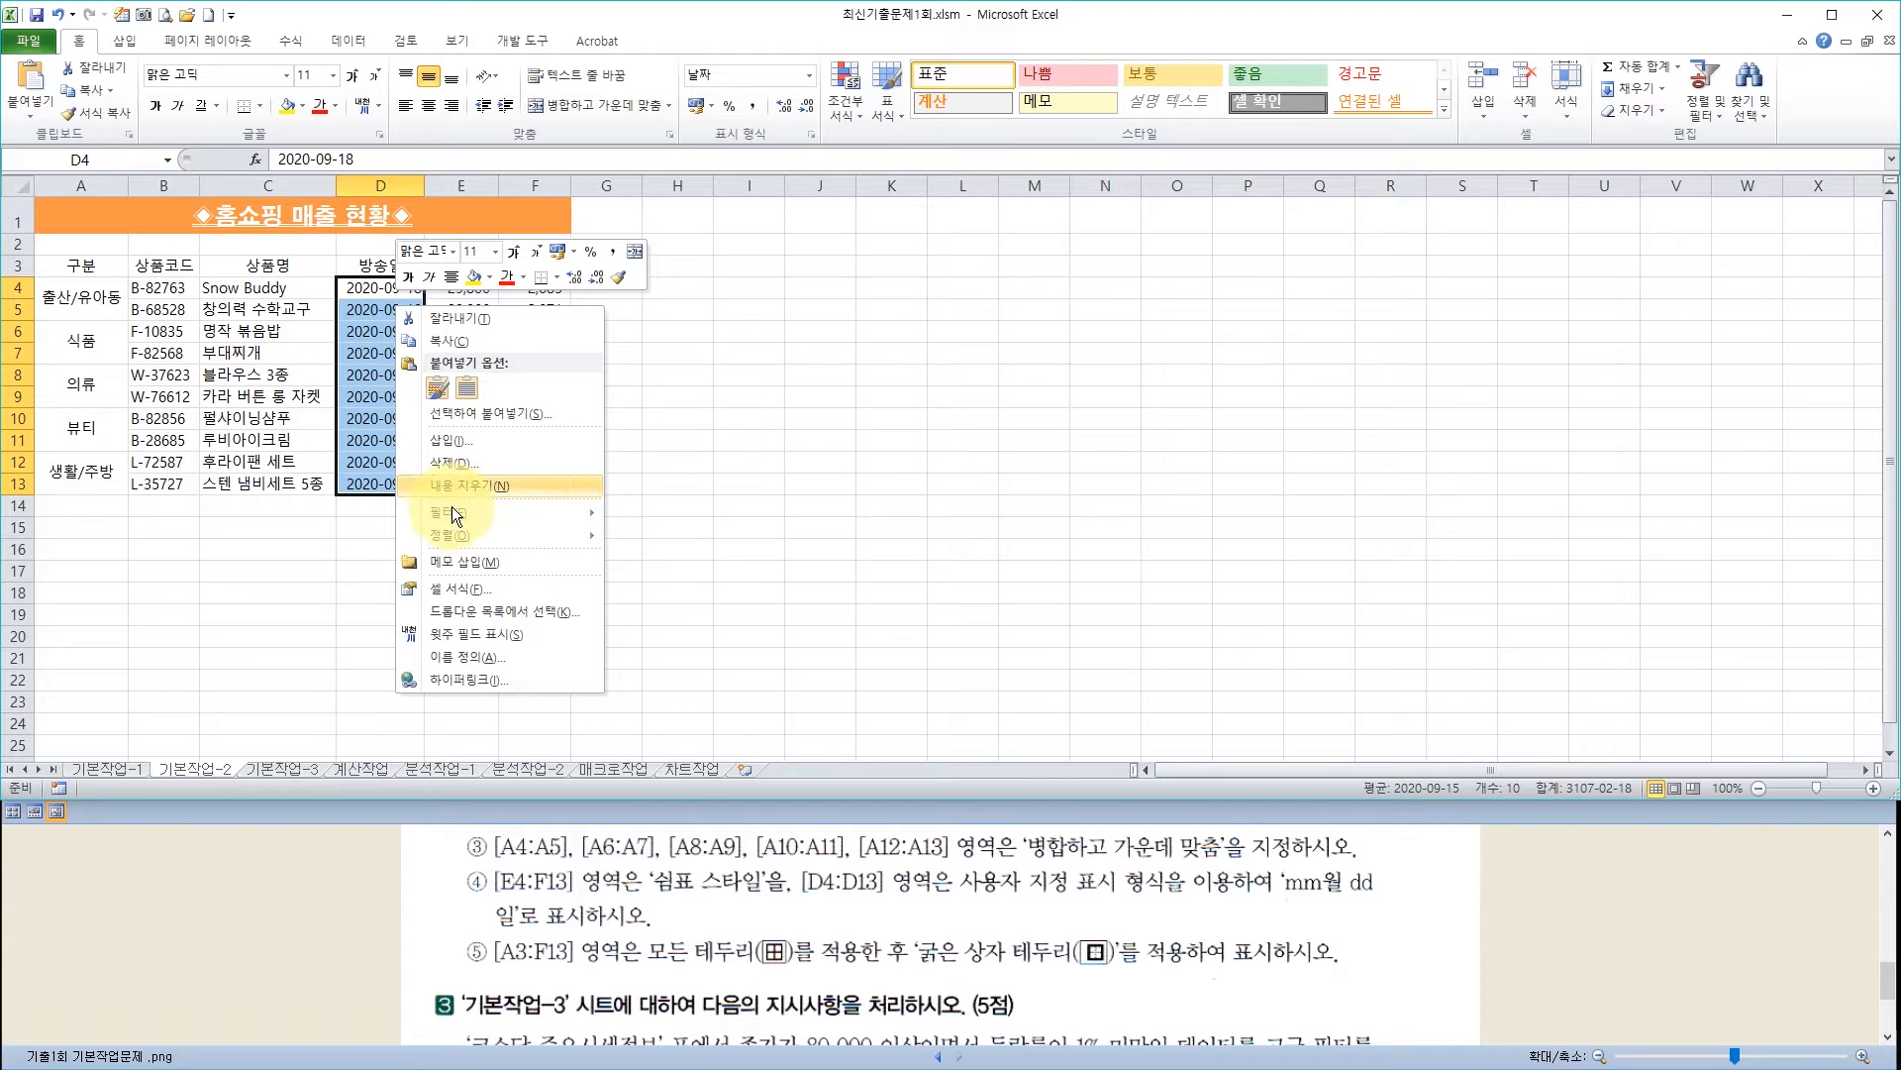
left_click(484, 588)
left_click_drag(472, 376, 689, 228)
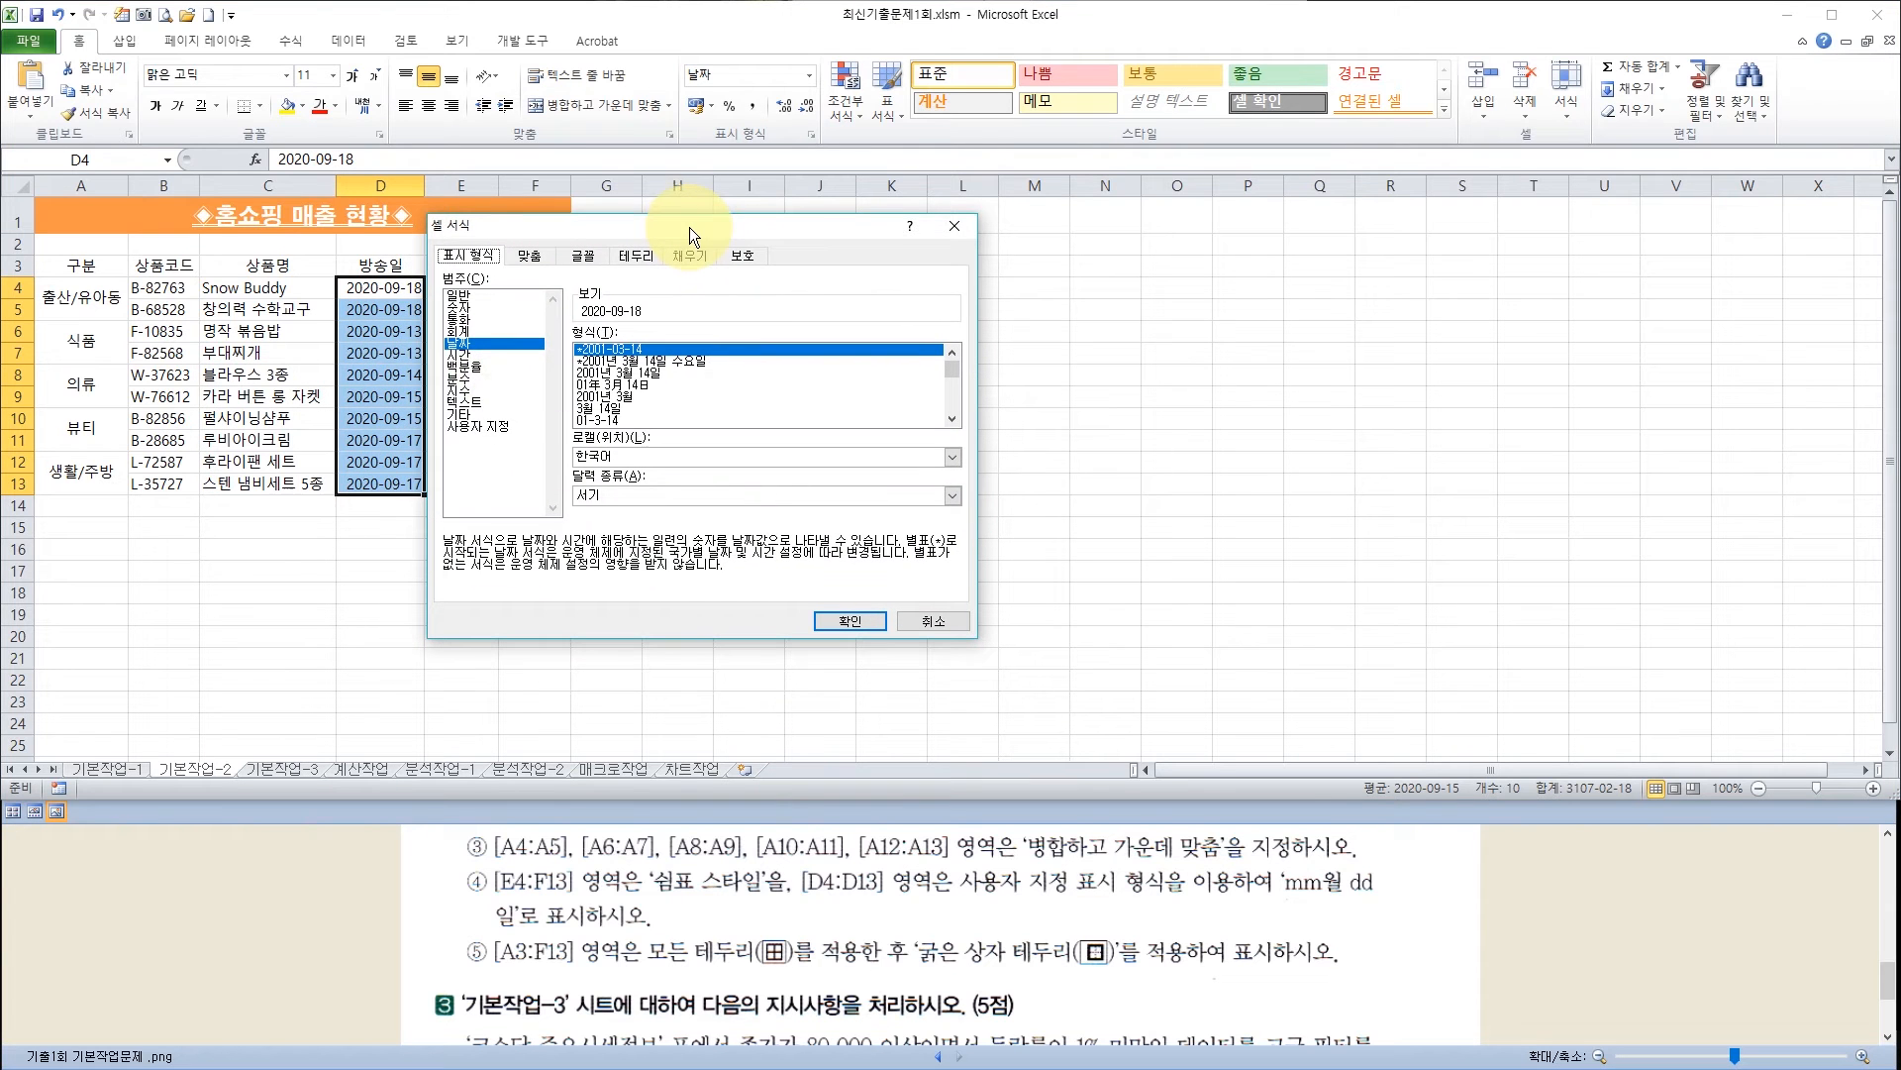
left_click(509, 426)
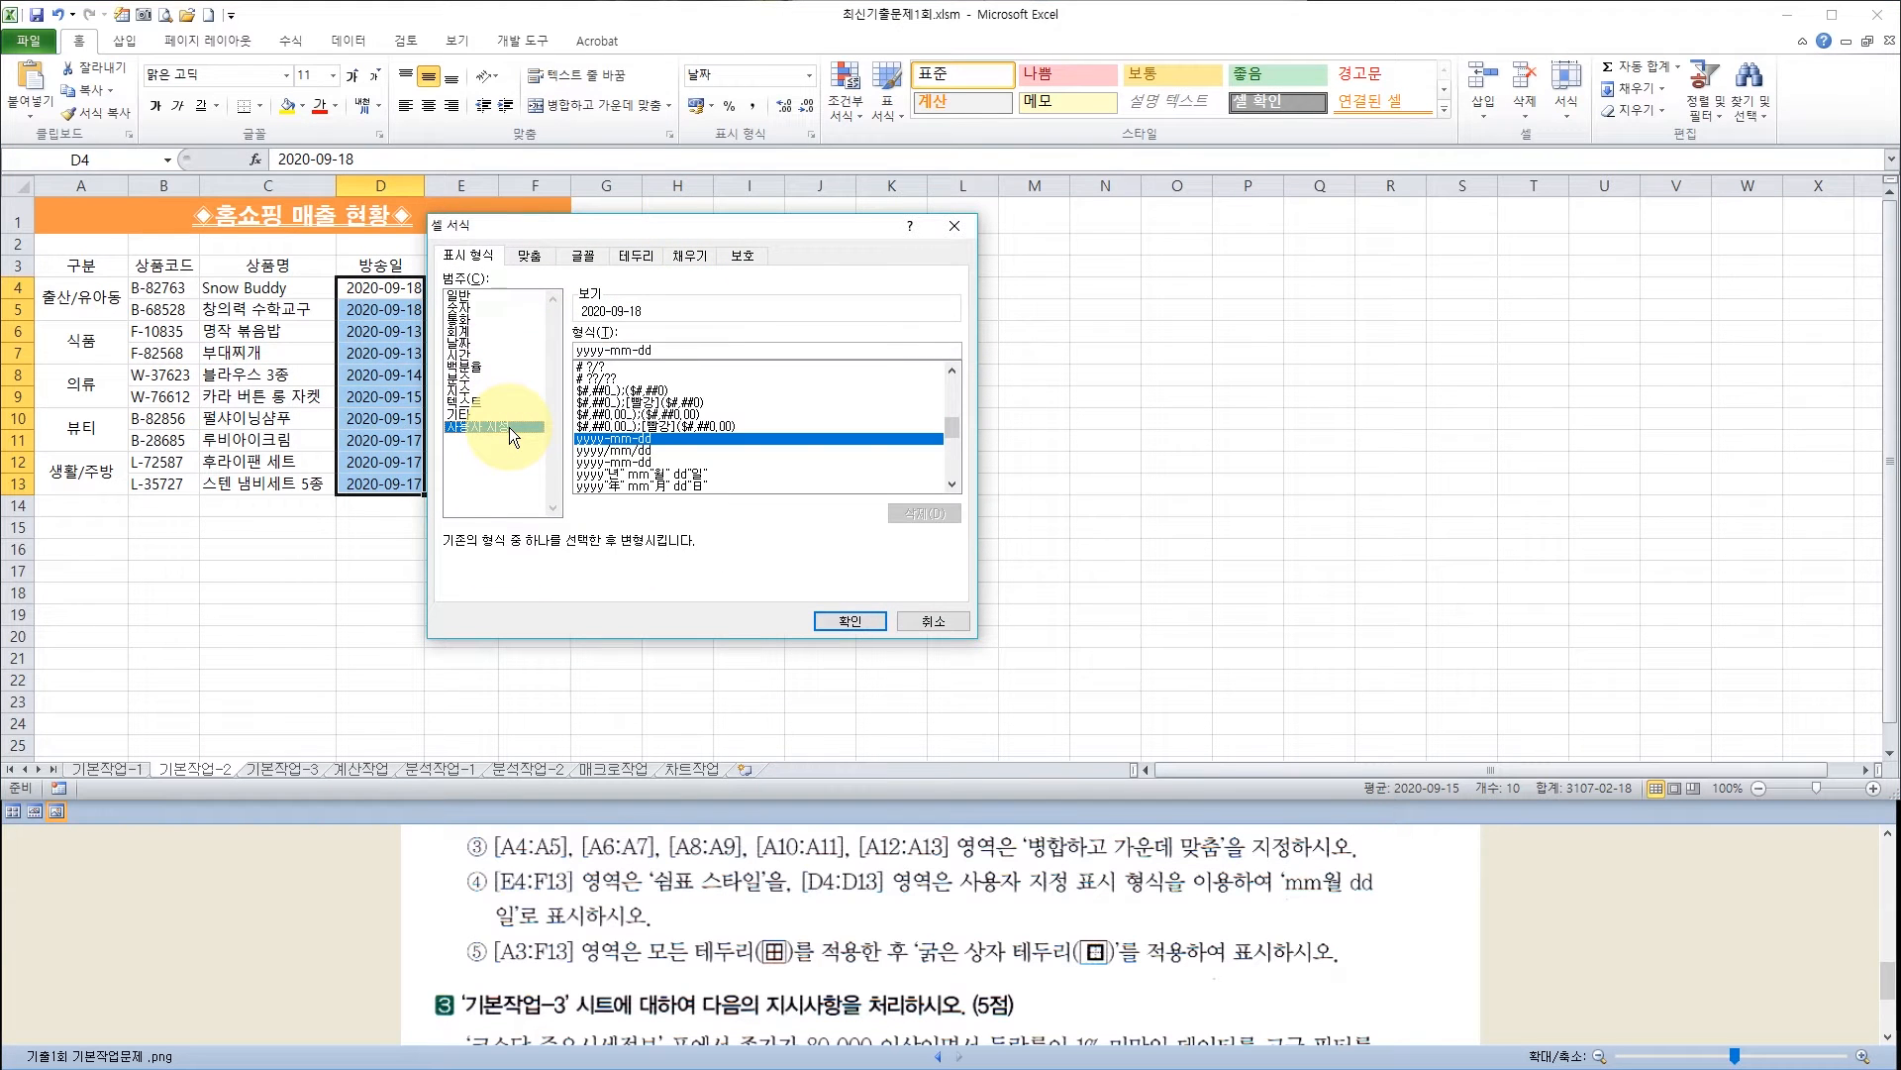
left_click(688, 473)
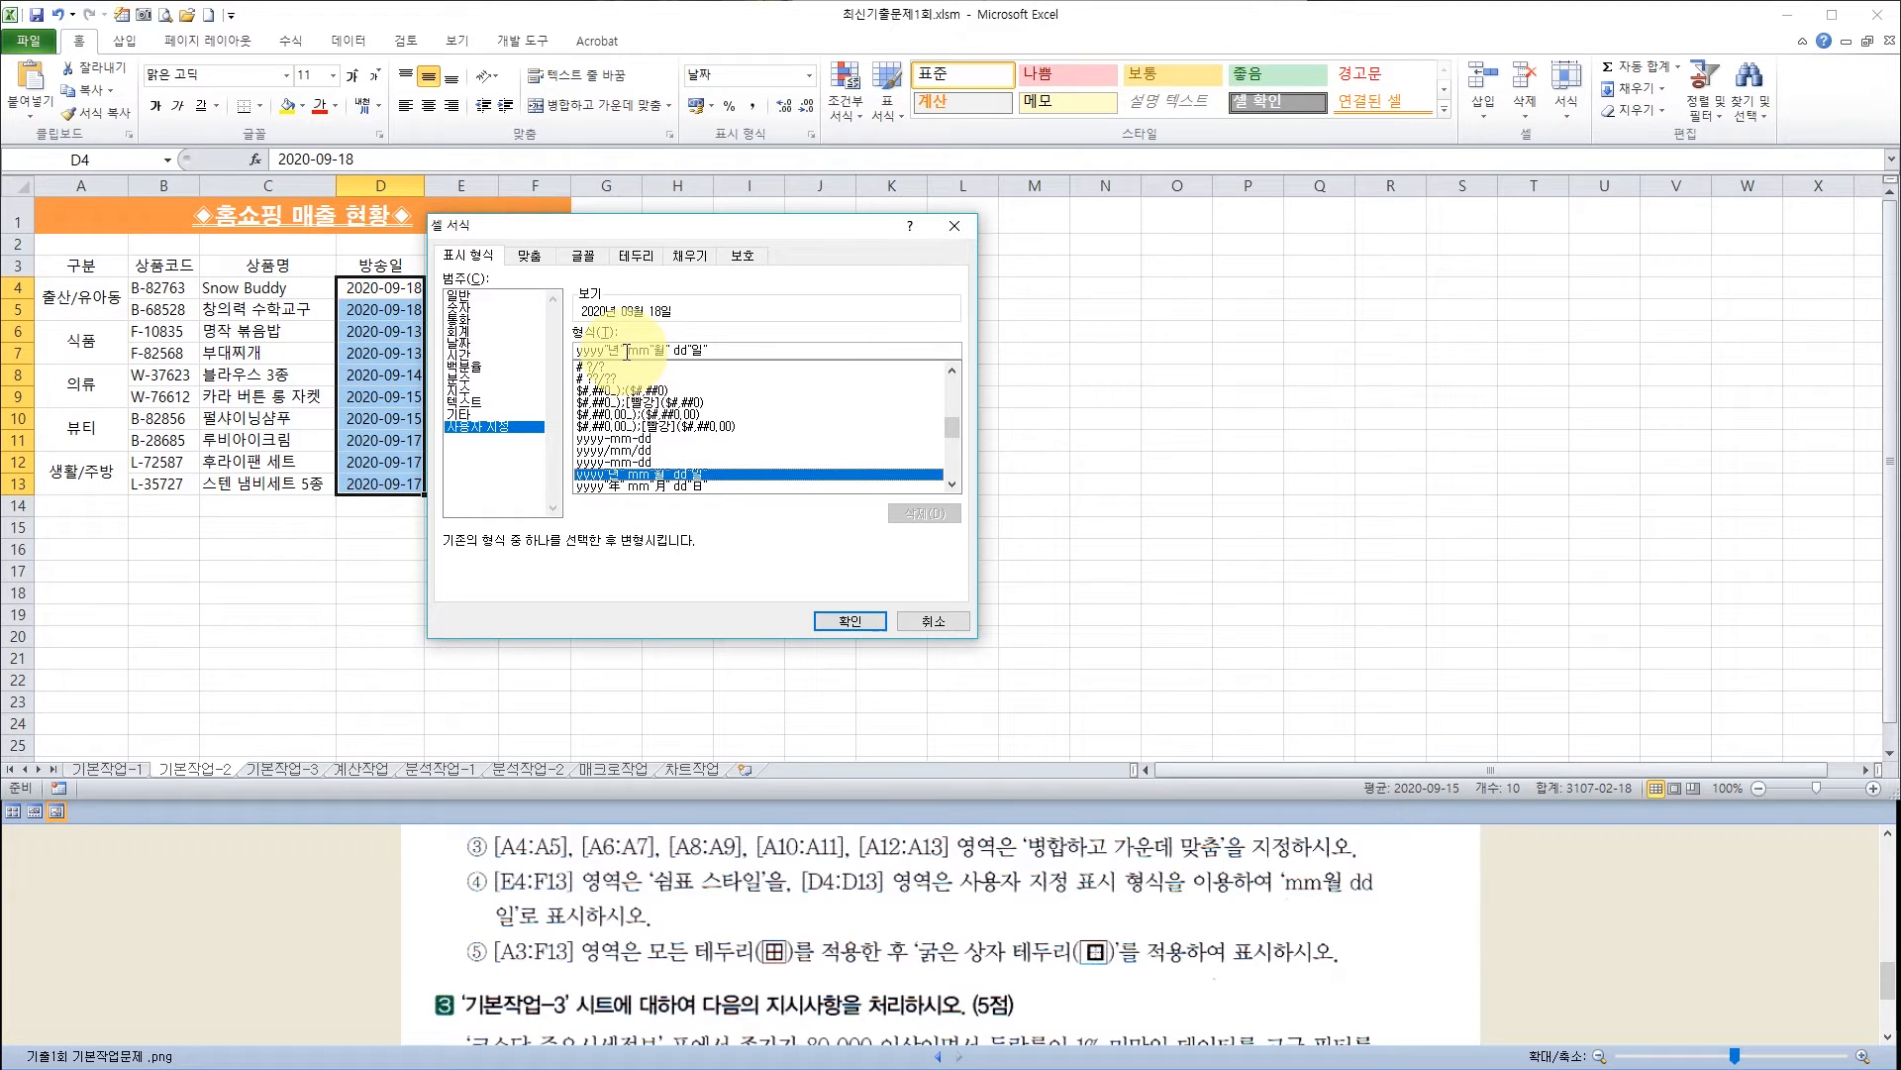
left_click_drag(622, 351, 573, 351)
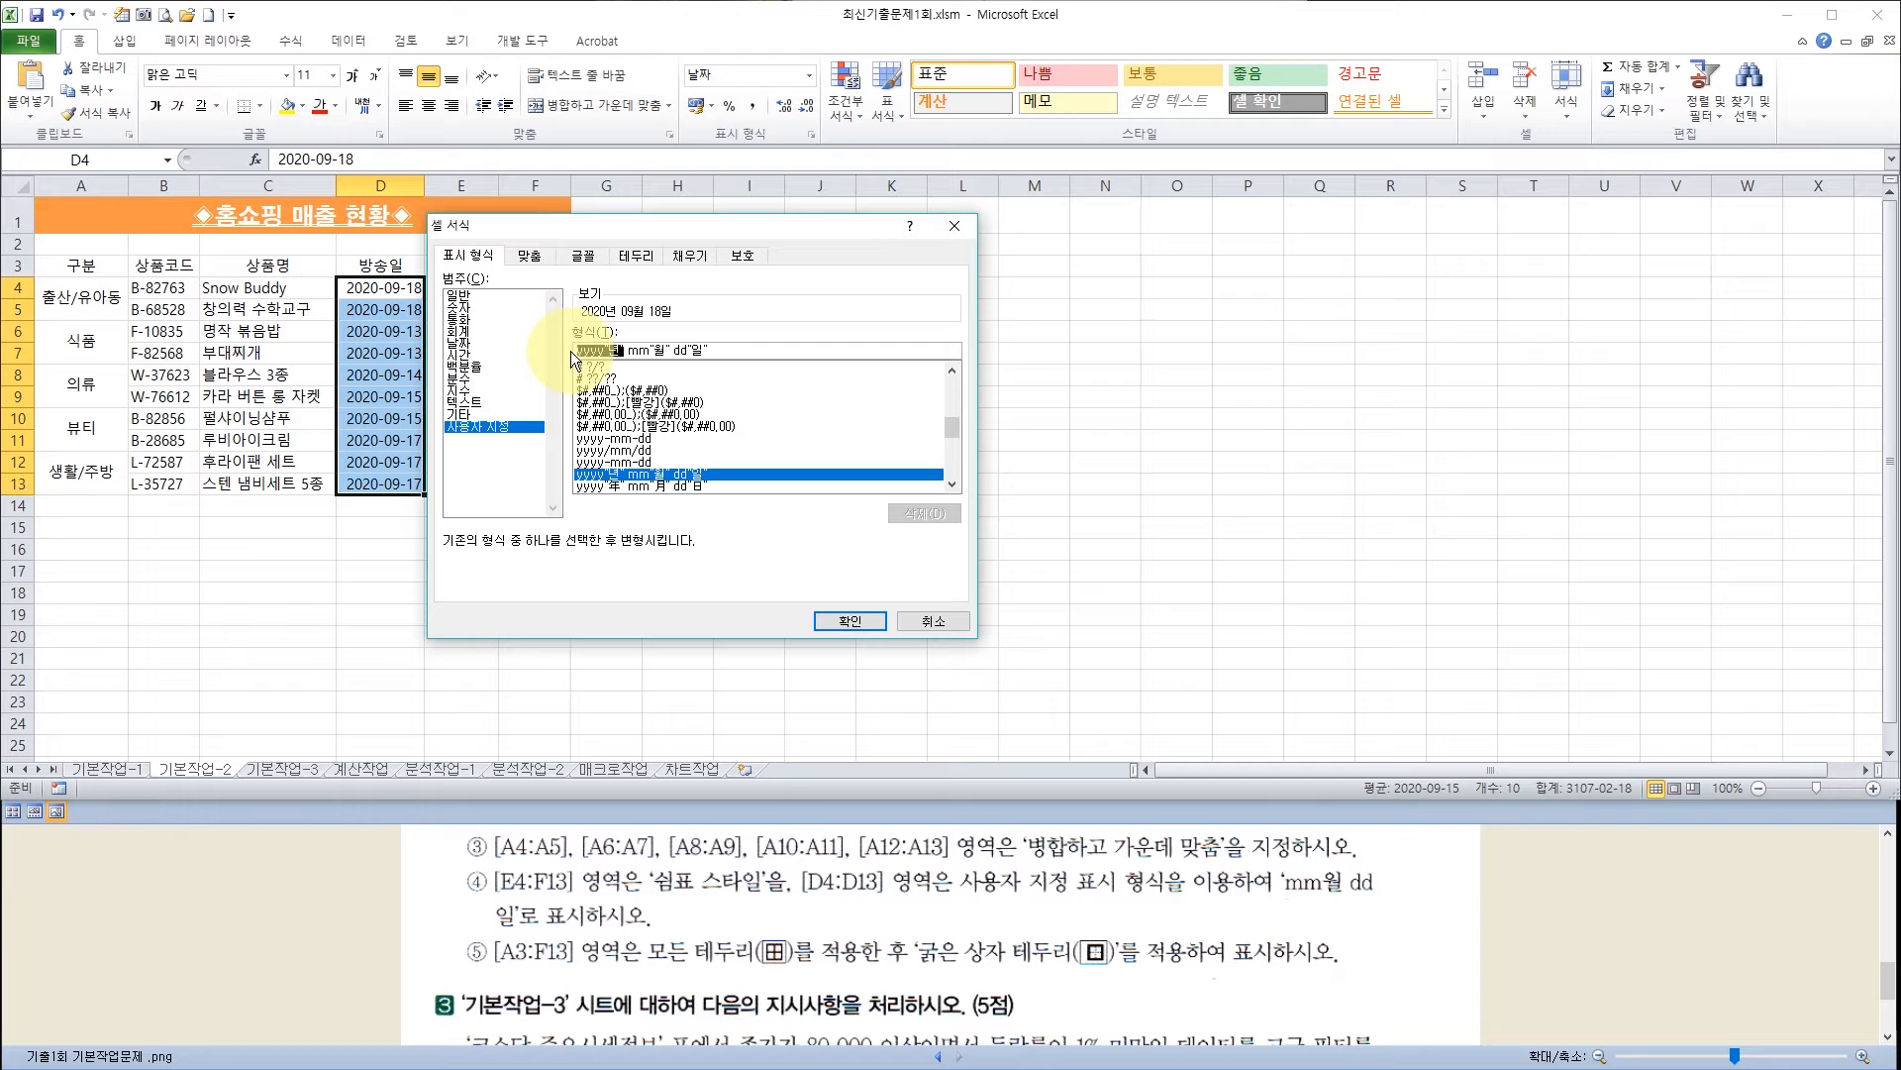
key("Delete")
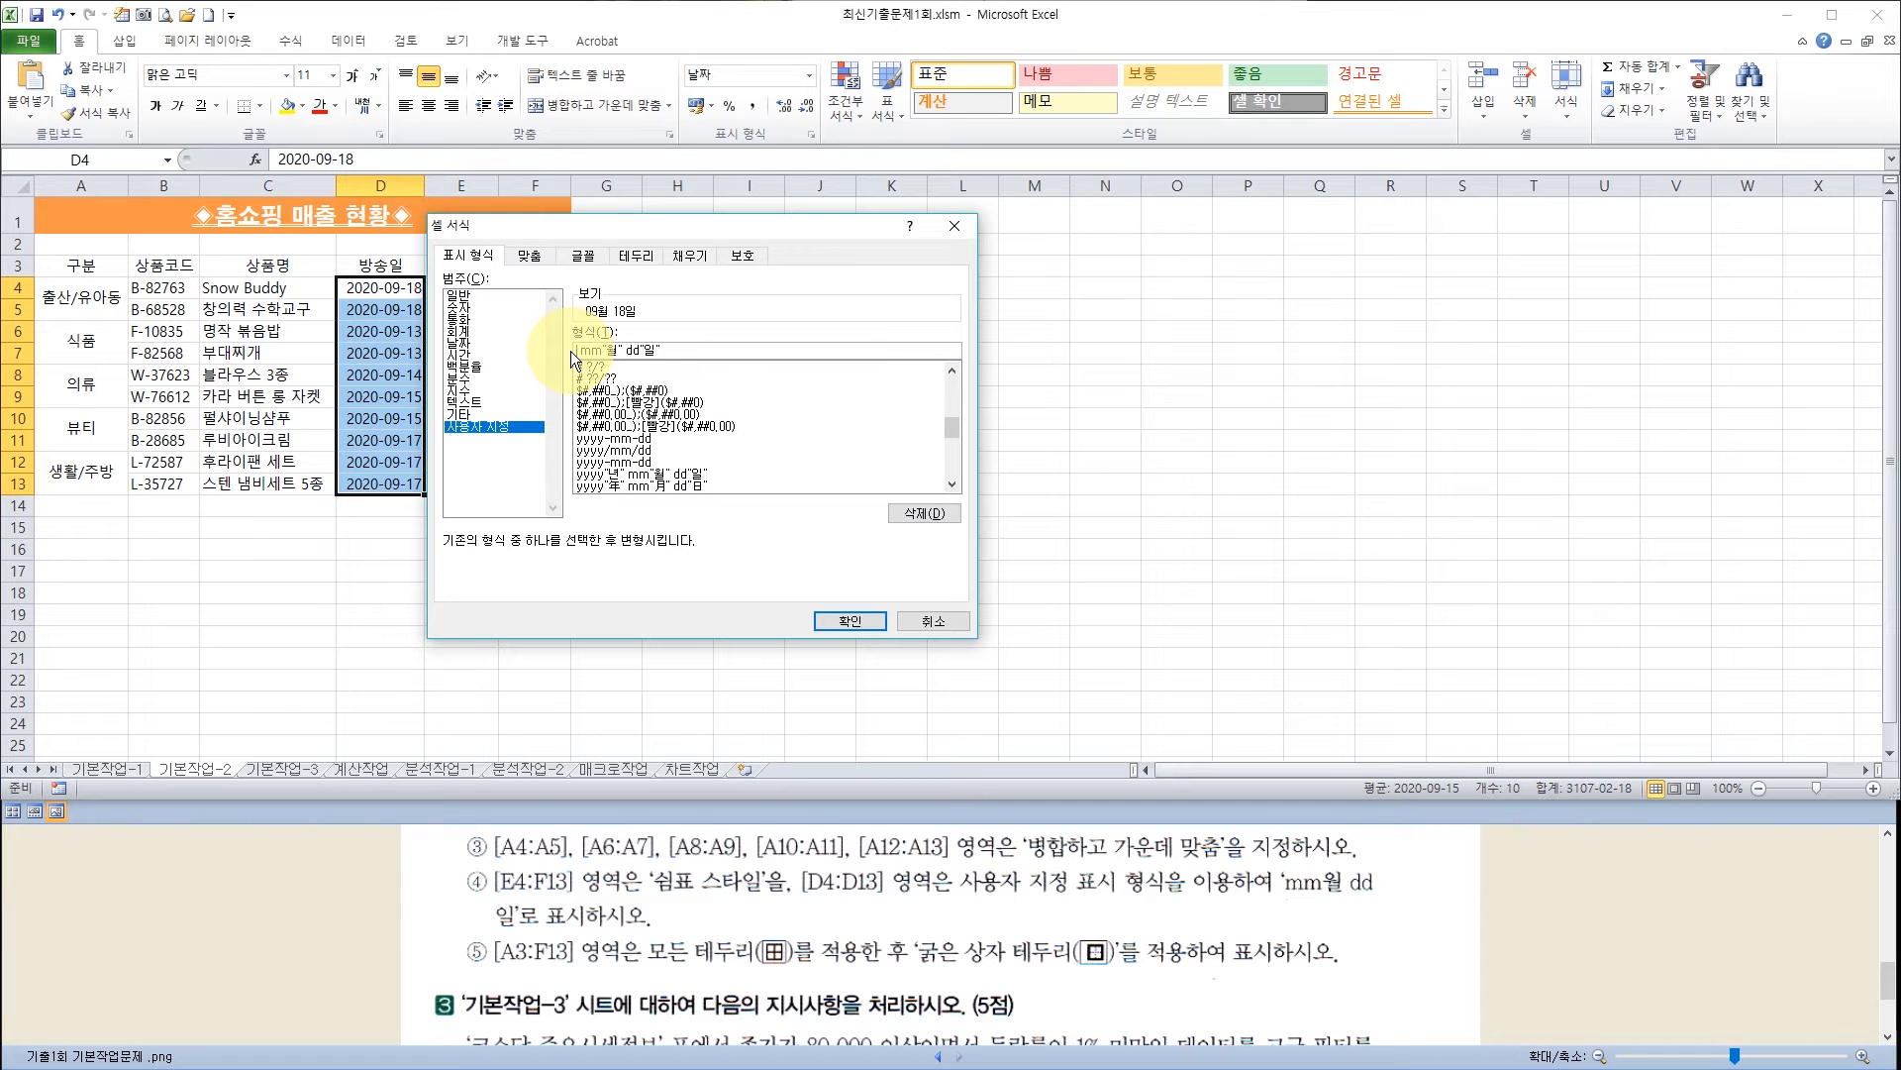
left_click(847, 621)
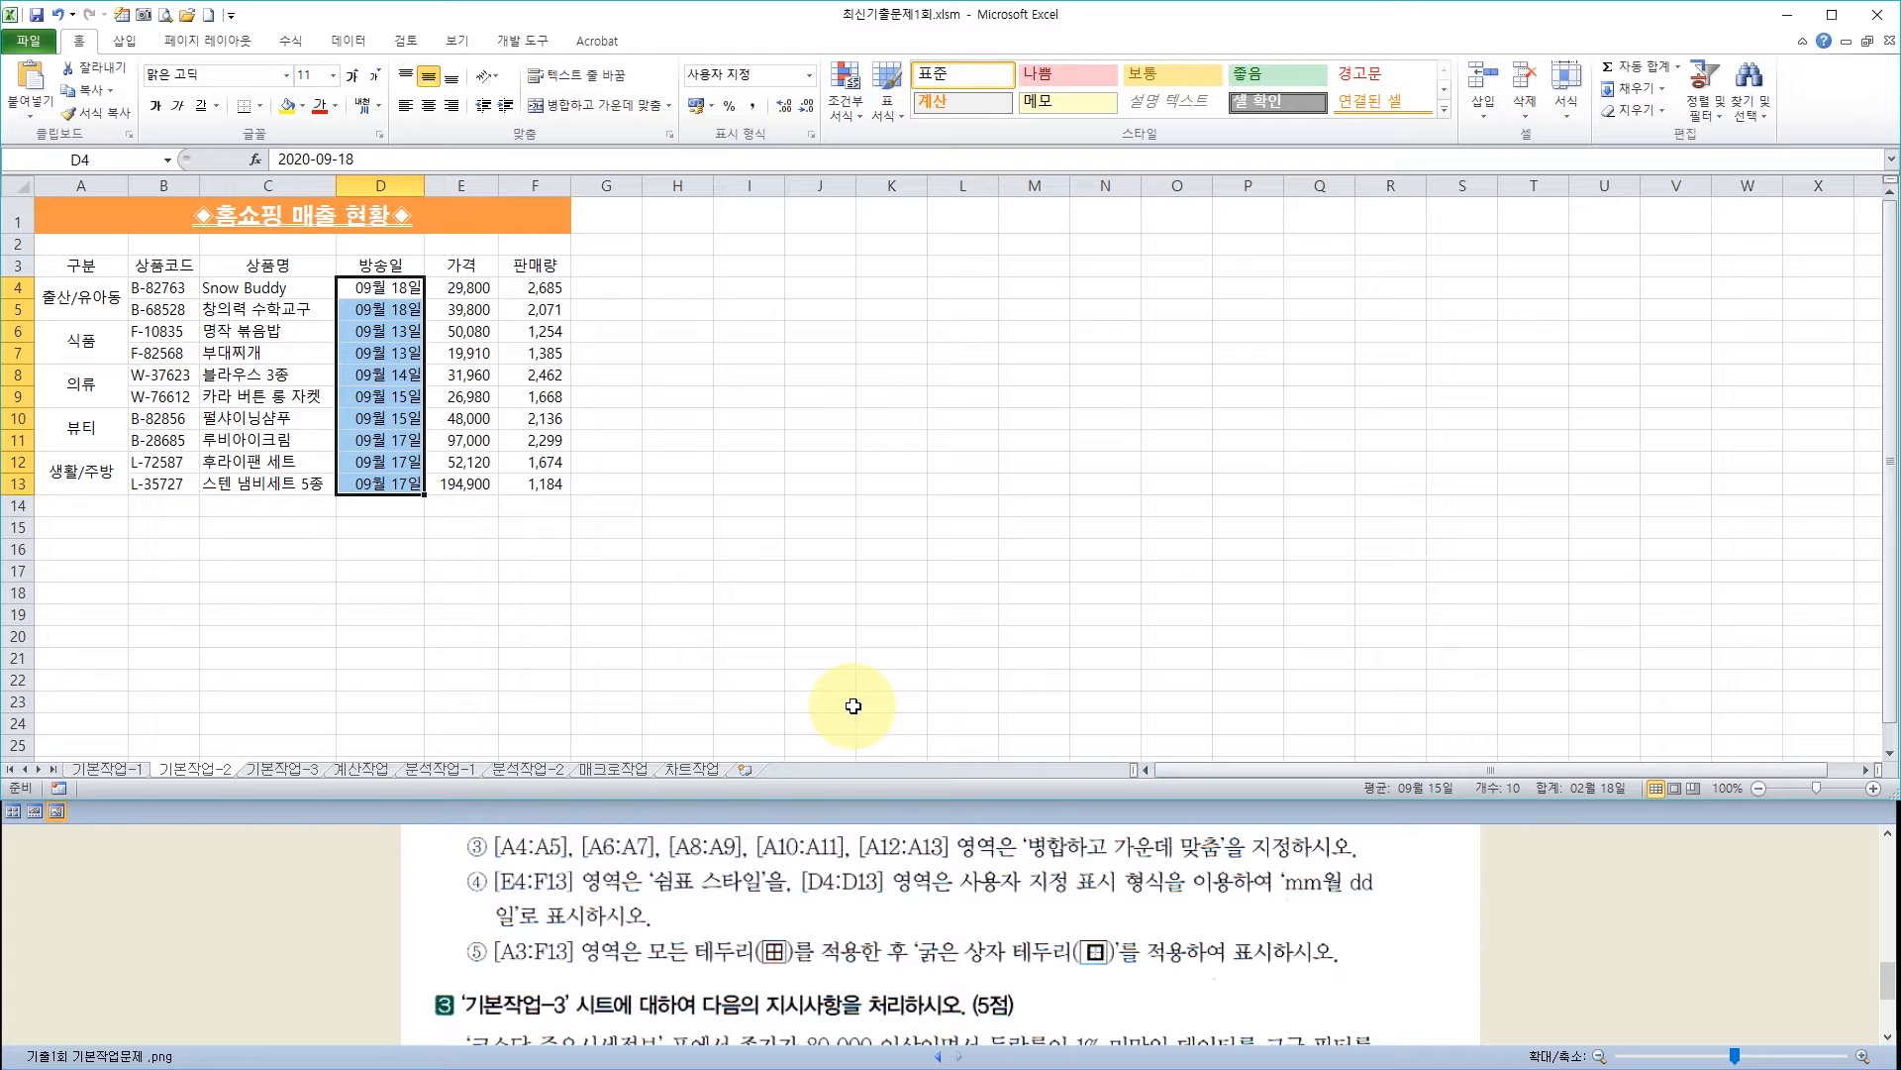
Apply all borders (모든 테두리) and a thick box border (굵은 상자 테두리) to the table A3:F13
left_click_drag(602, 983, 614, 907)
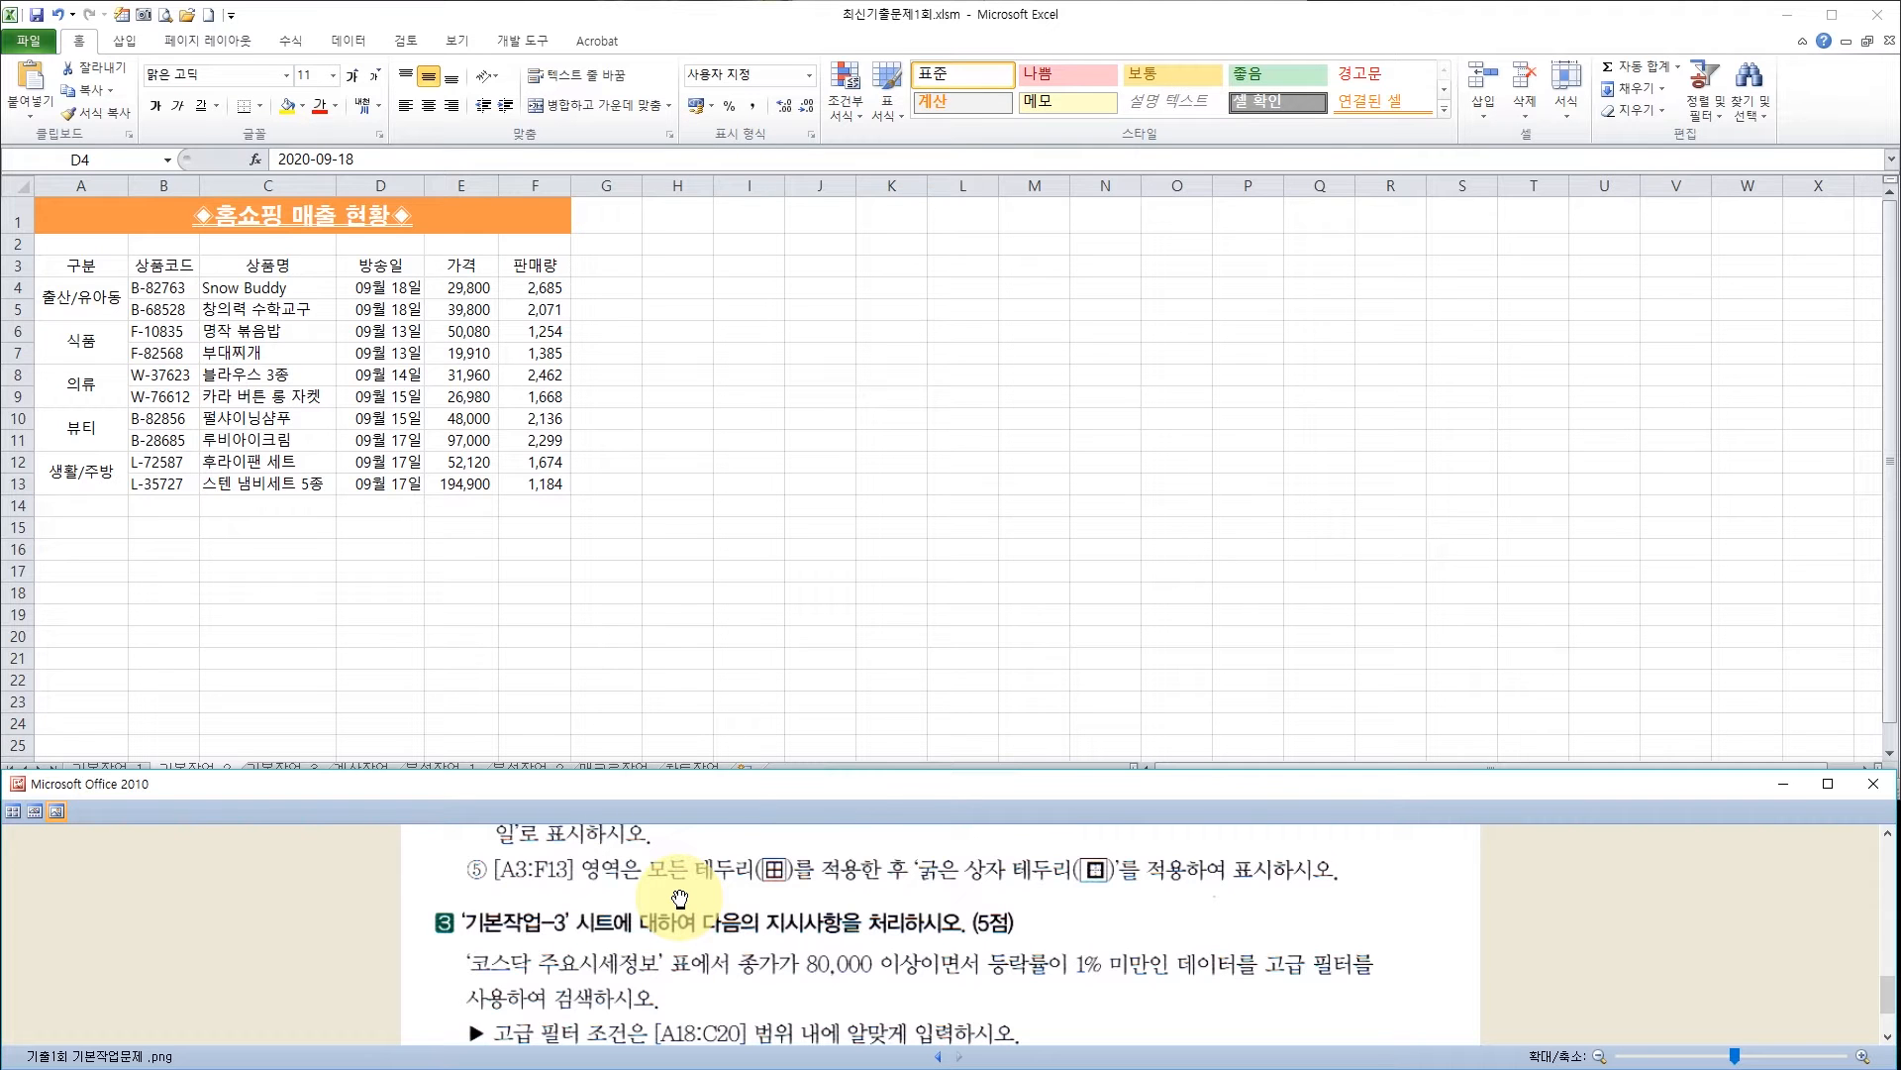
left_click(83, 267)
left_click_drag(83, 267, 509, 475)
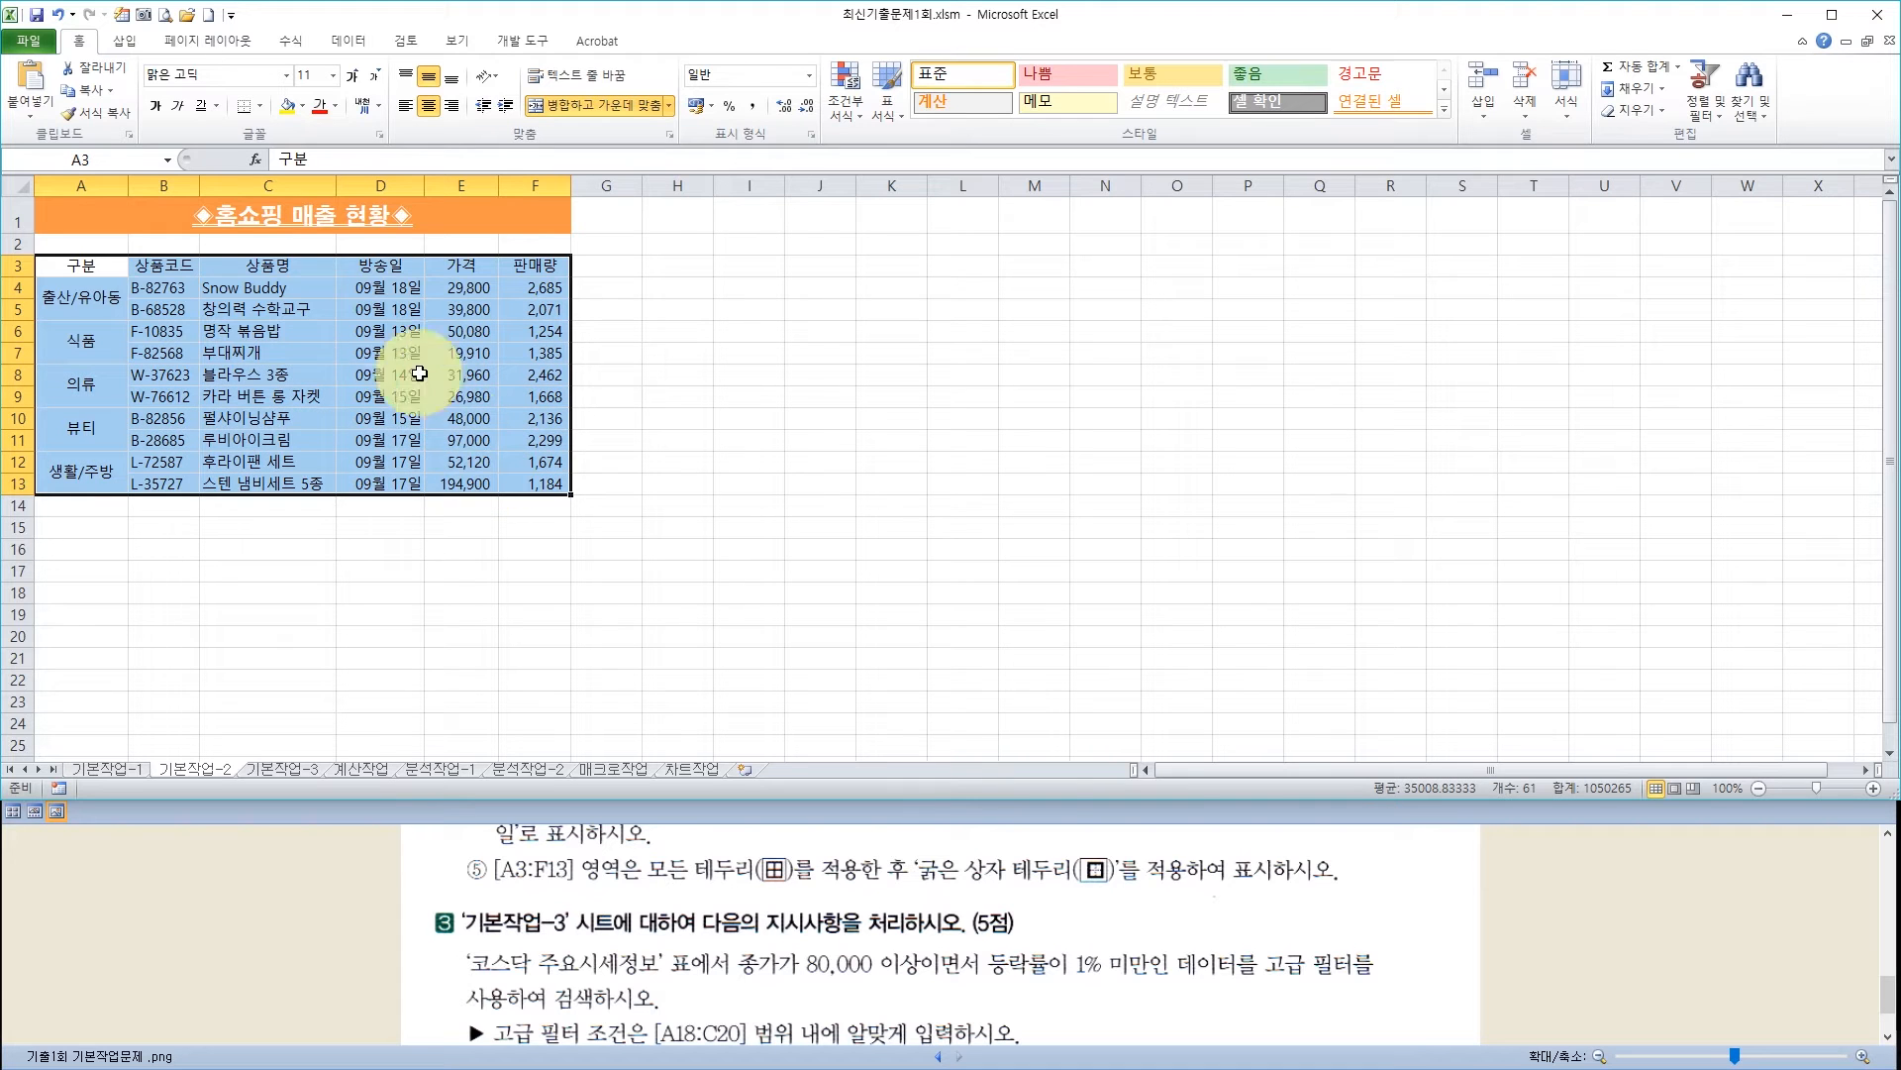
left_click(261, 104)
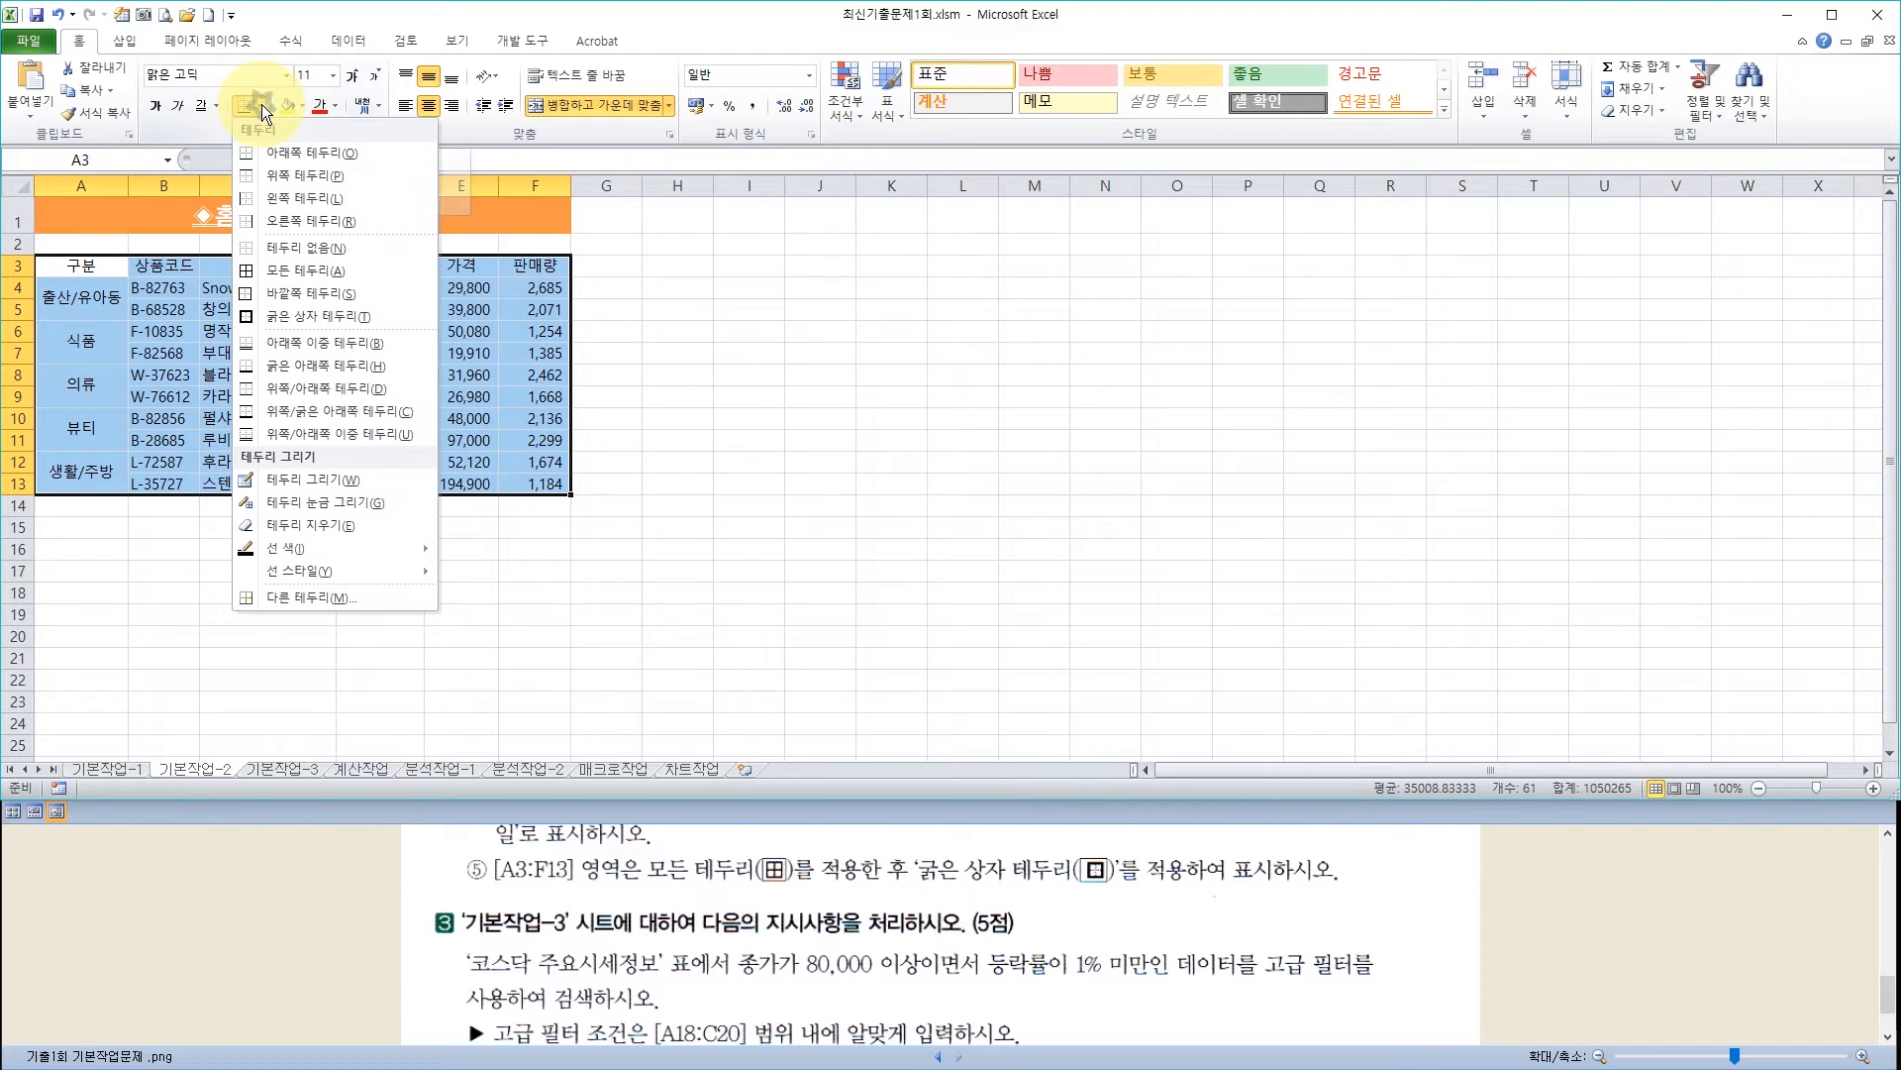
left_click(289, 269)
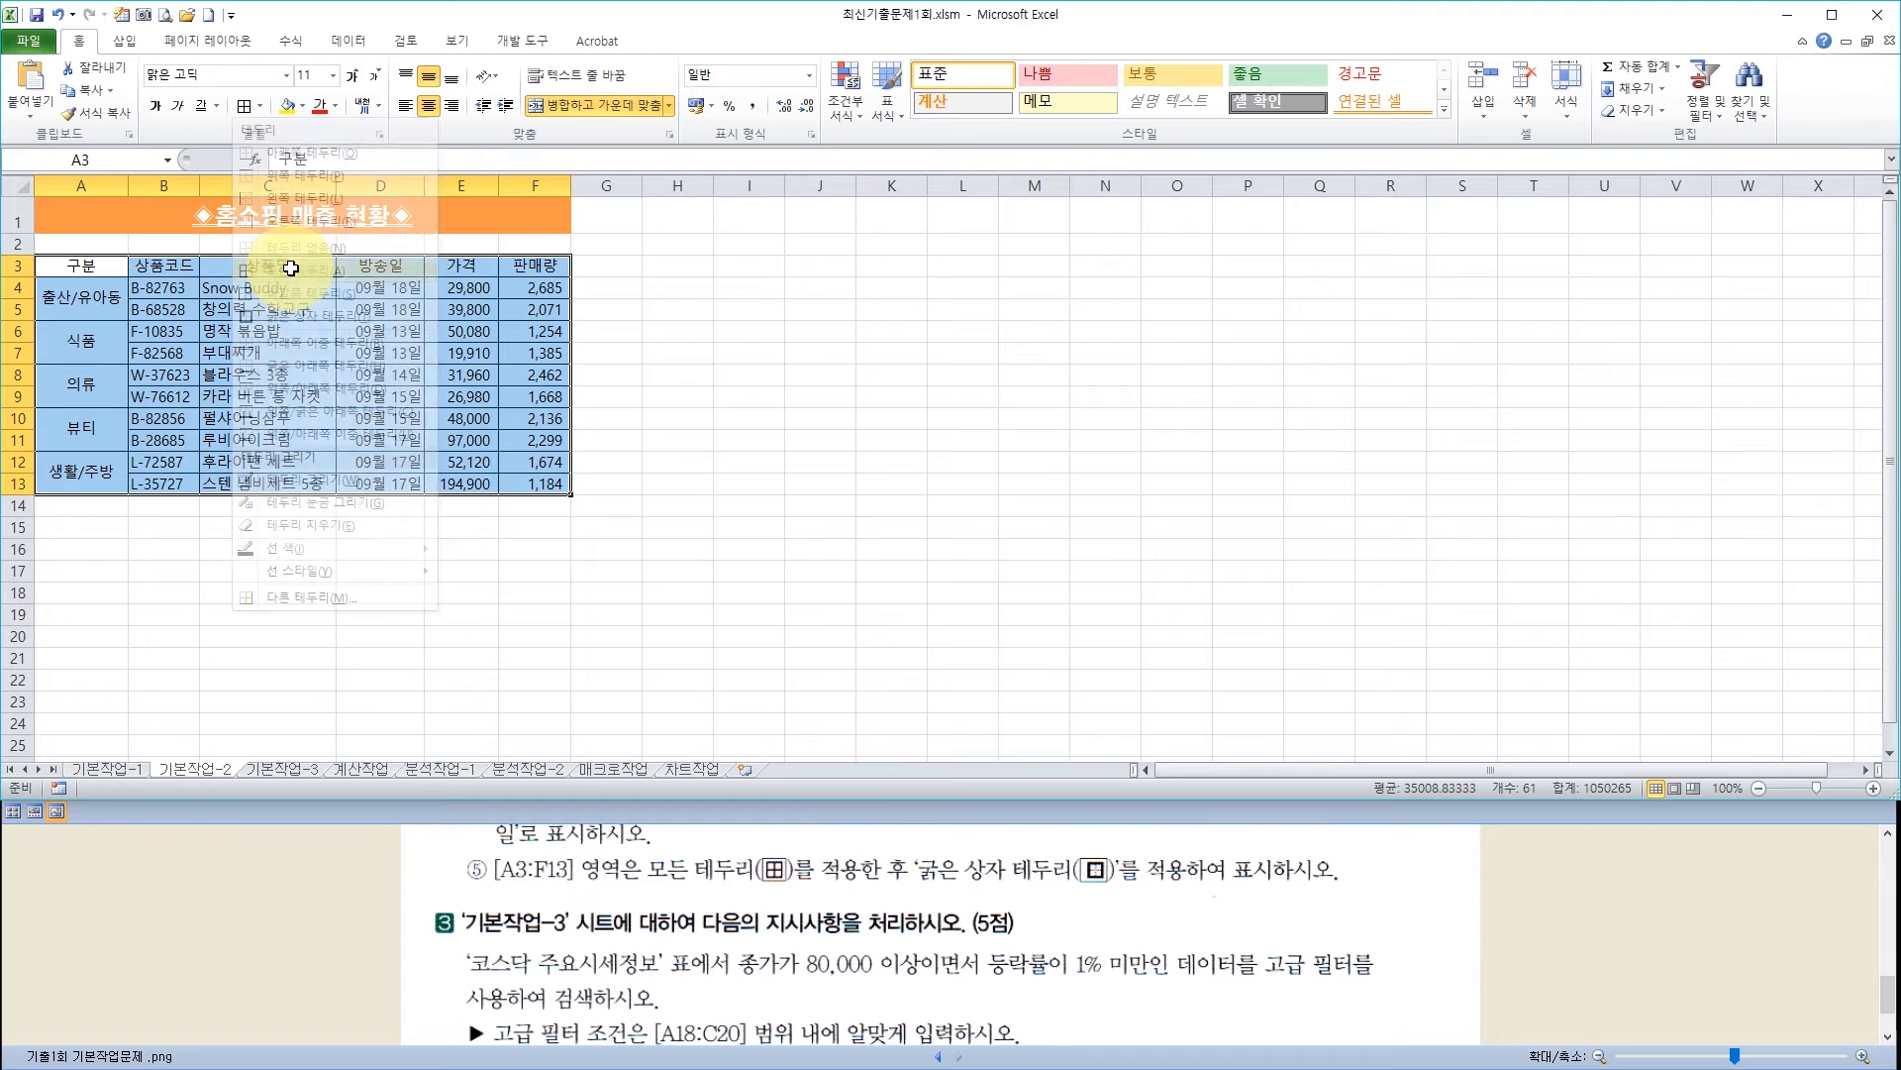
left_click(261, 104)
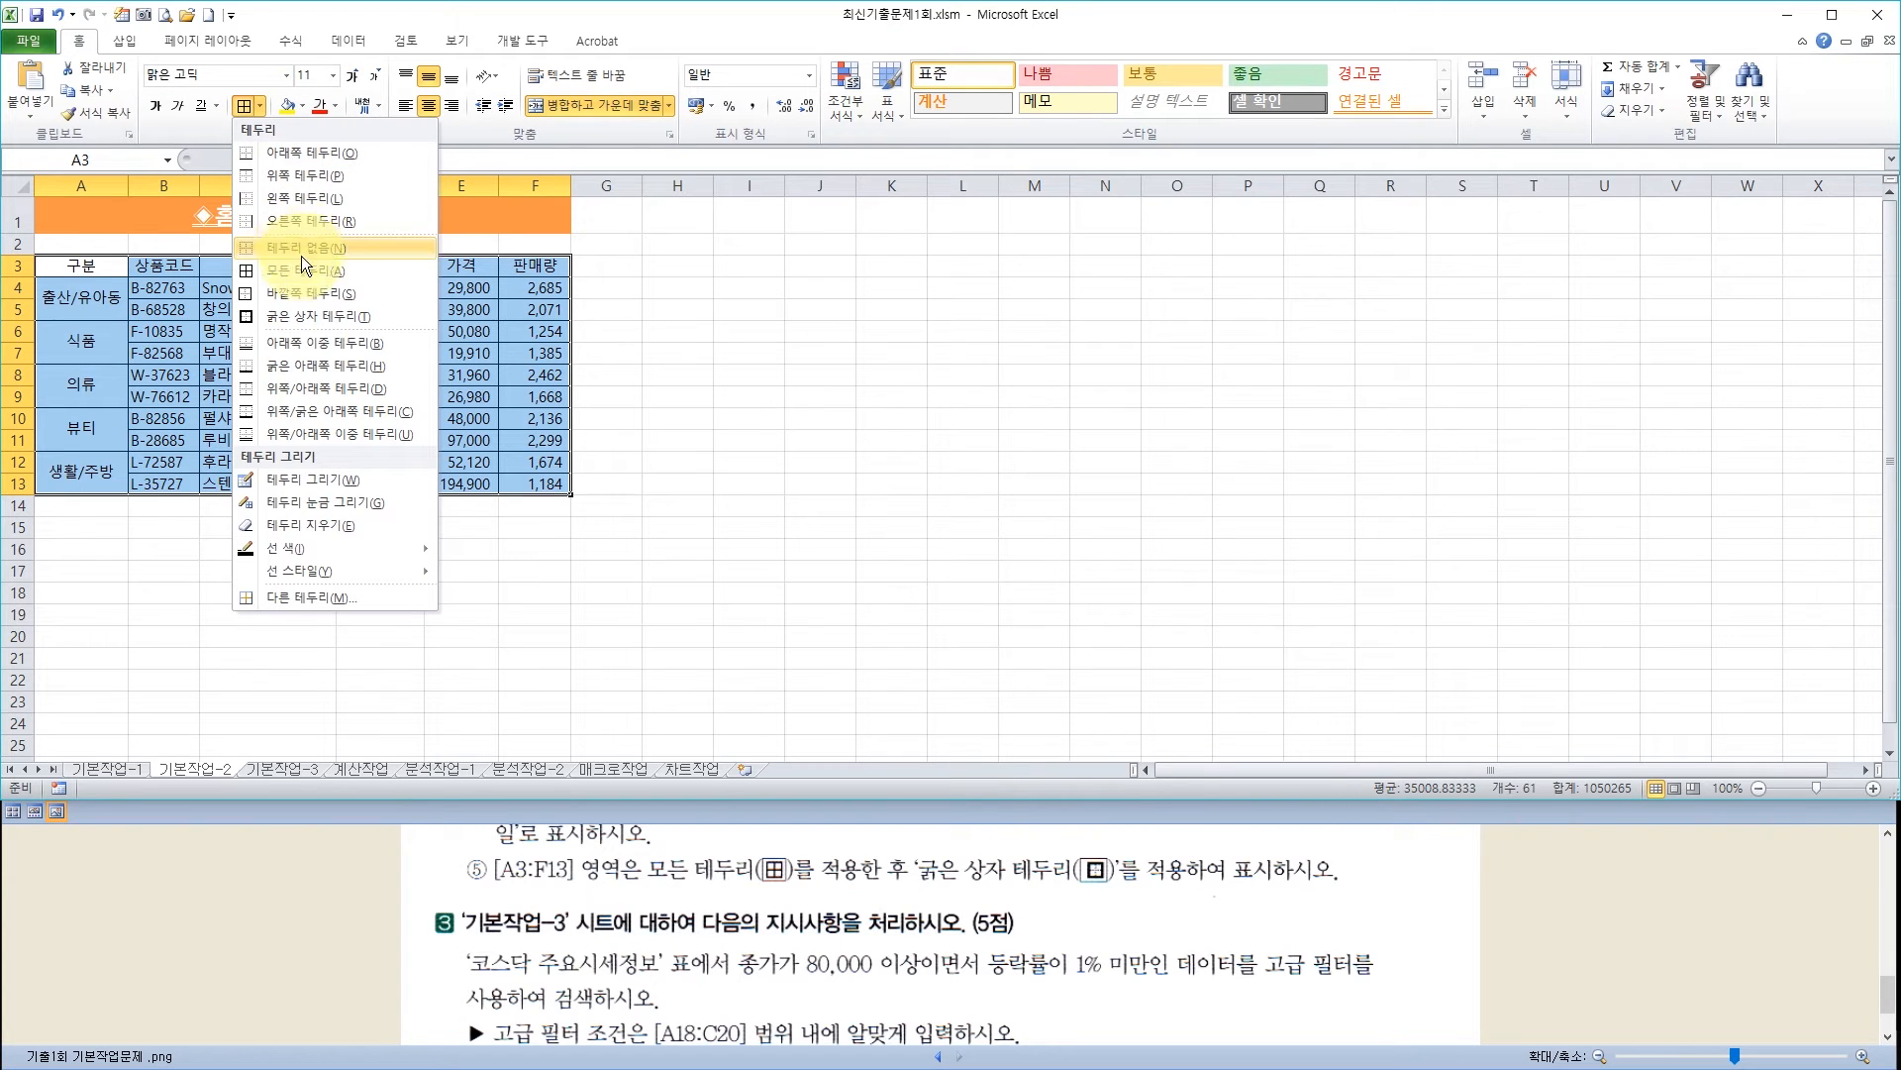
left_click(307, 315)
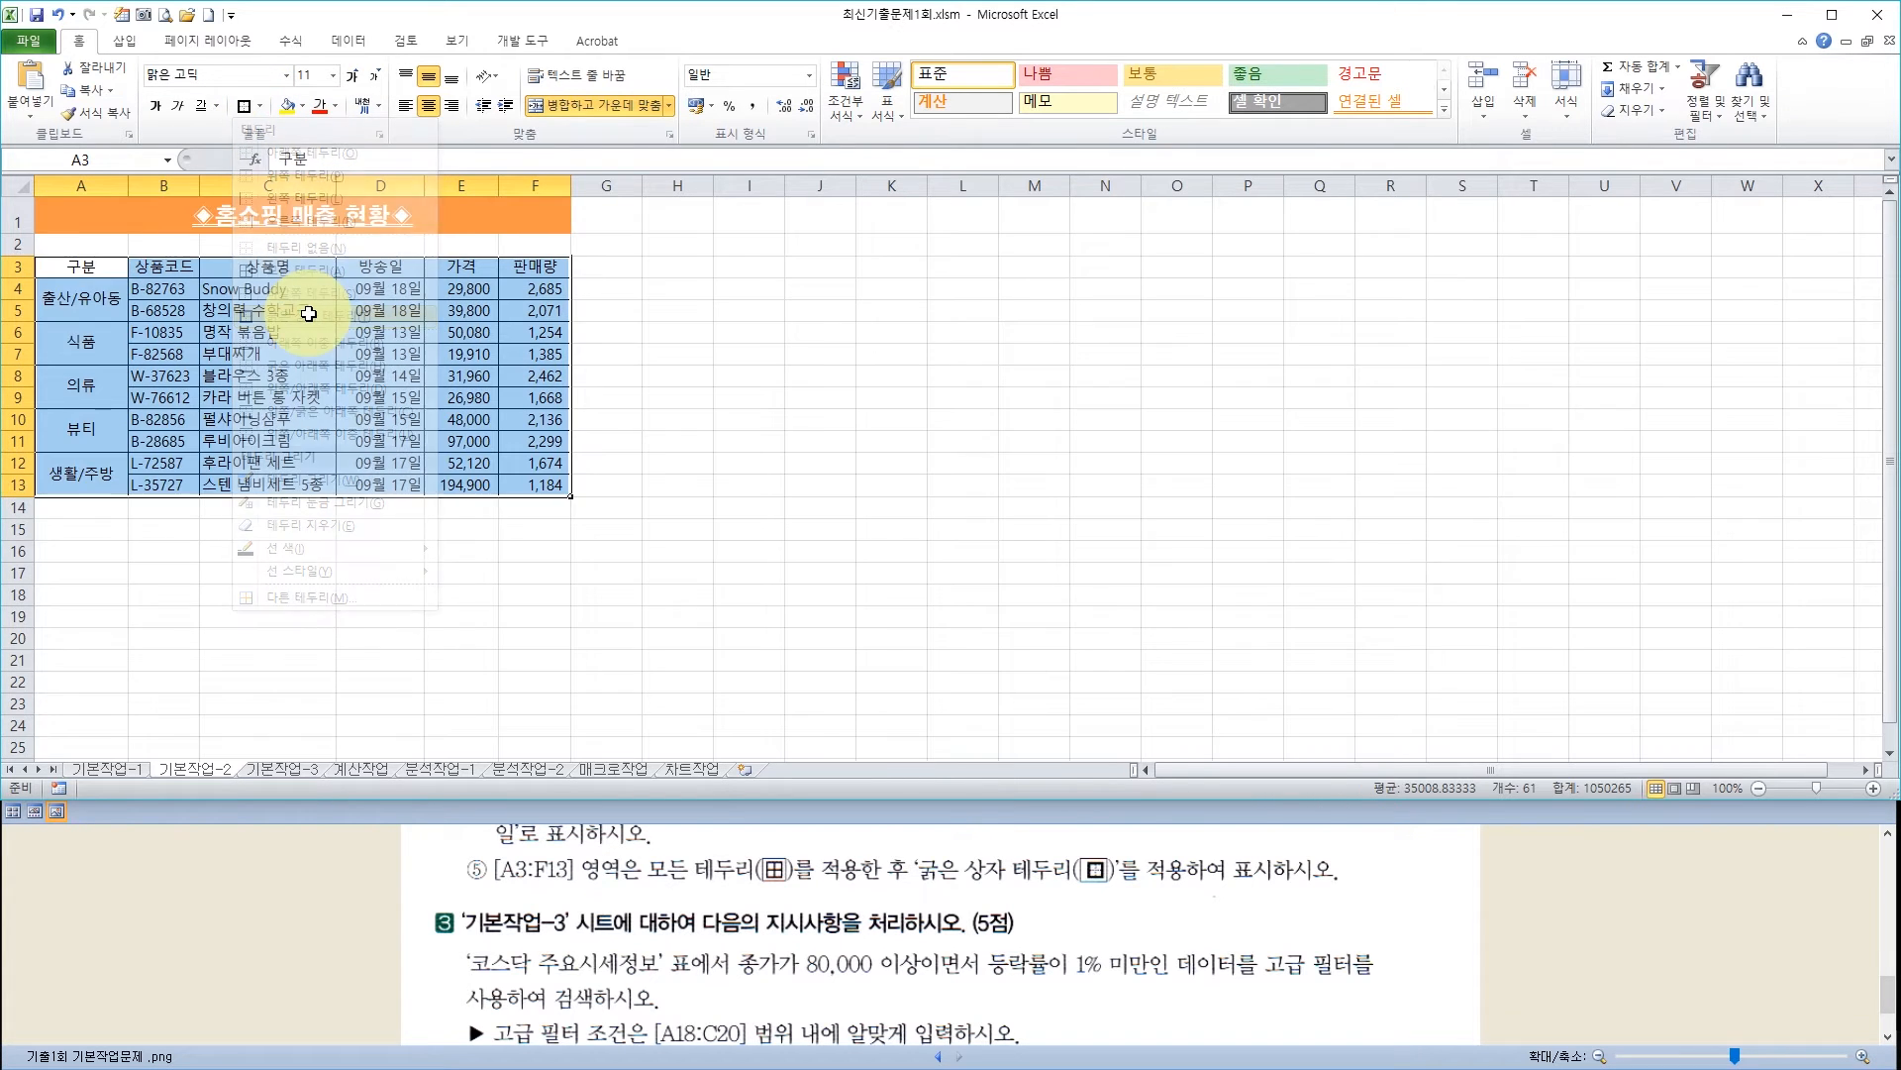
left_click(594, 598)
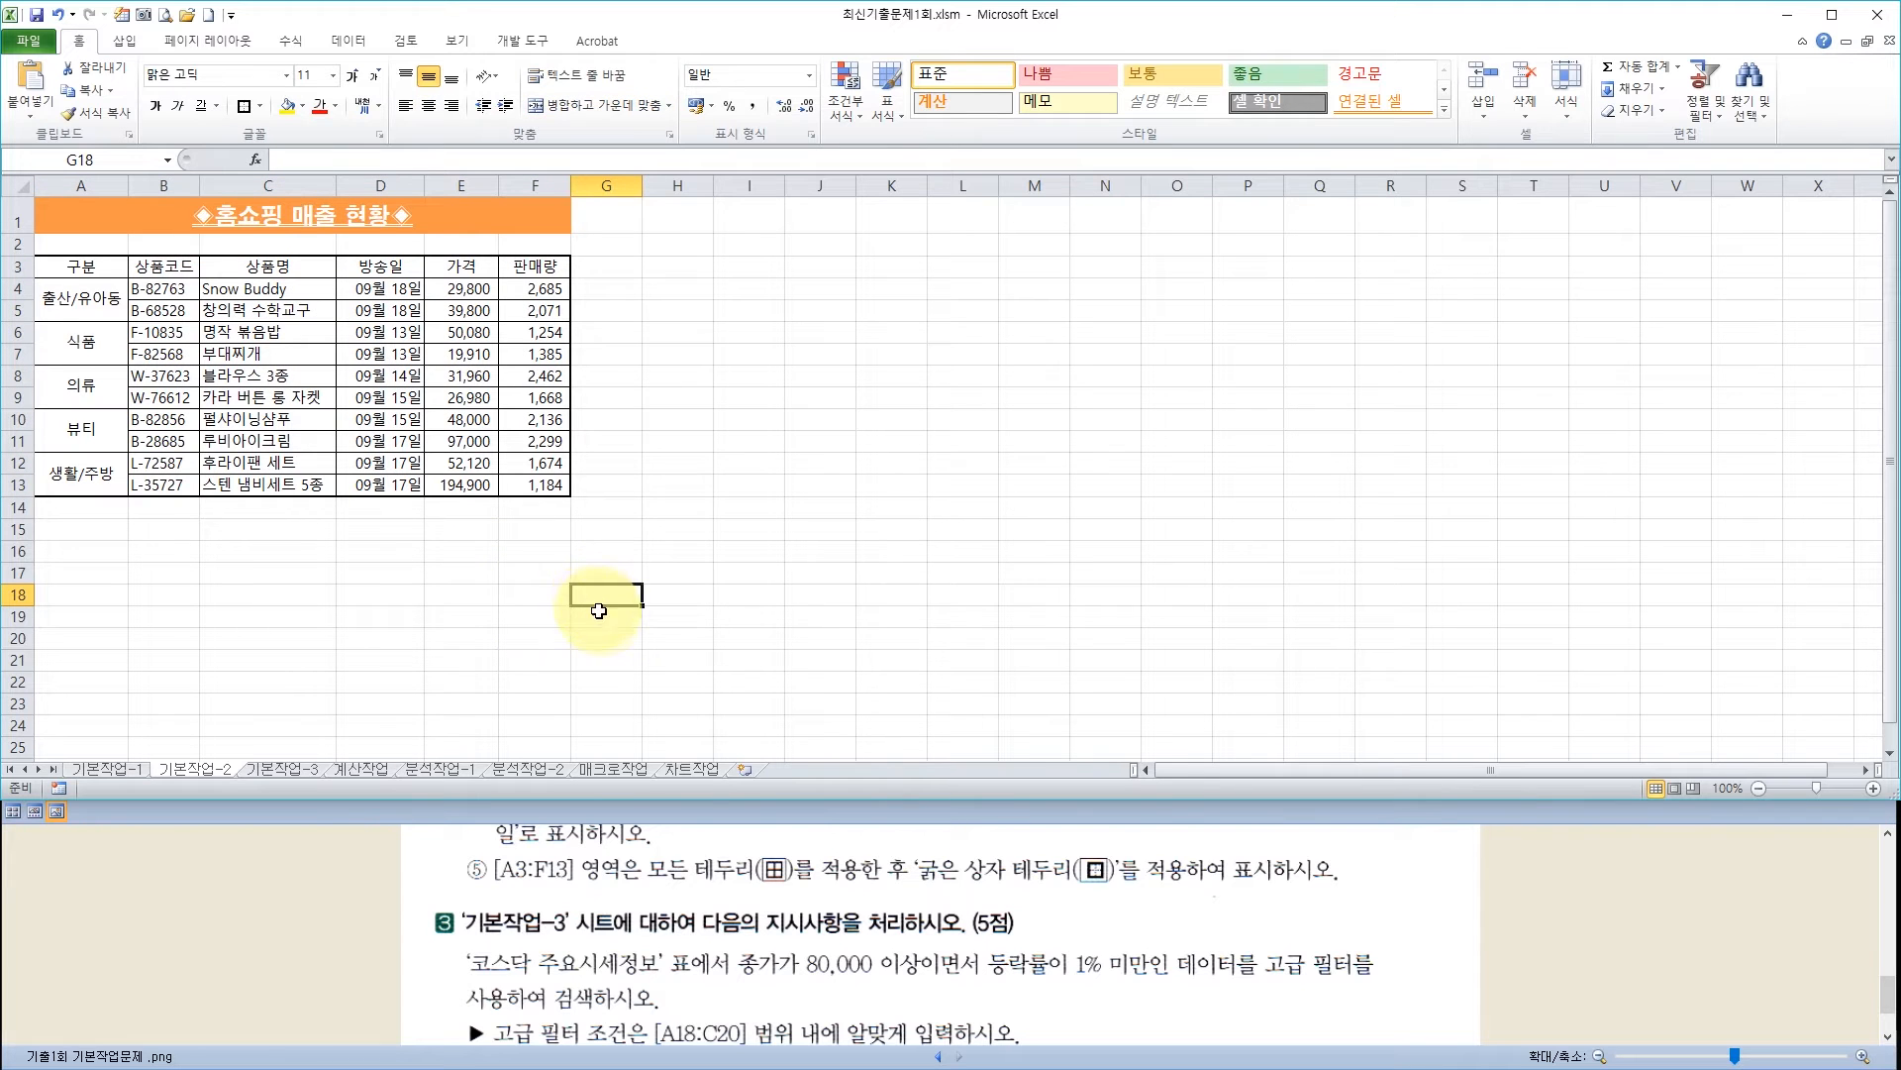
Bring up the instructions for task 3 and switch to the 기본작업-3 sheet
left_click(827, 931)
scroll(827, 934, "down", 1)
scroll(827, 933, "down", 1)
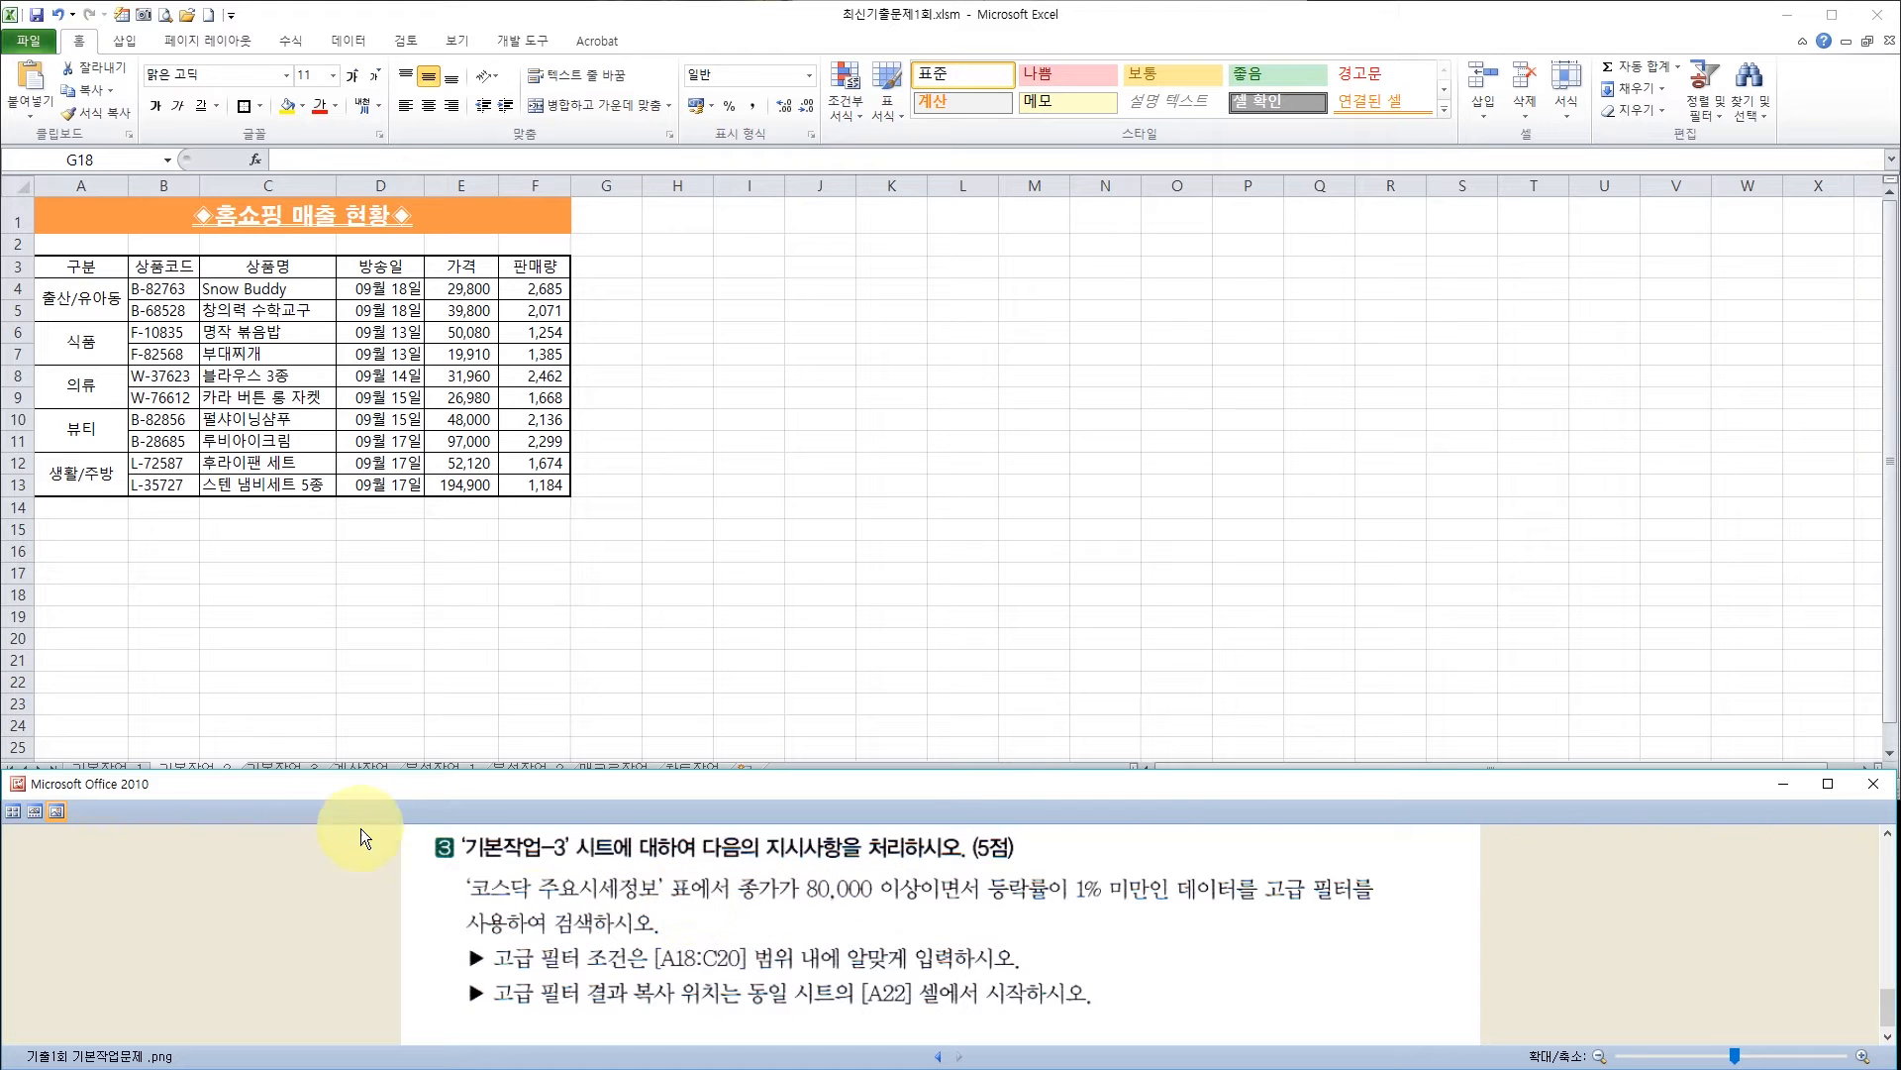
left_click(285, 764)
left_click(285, 765)
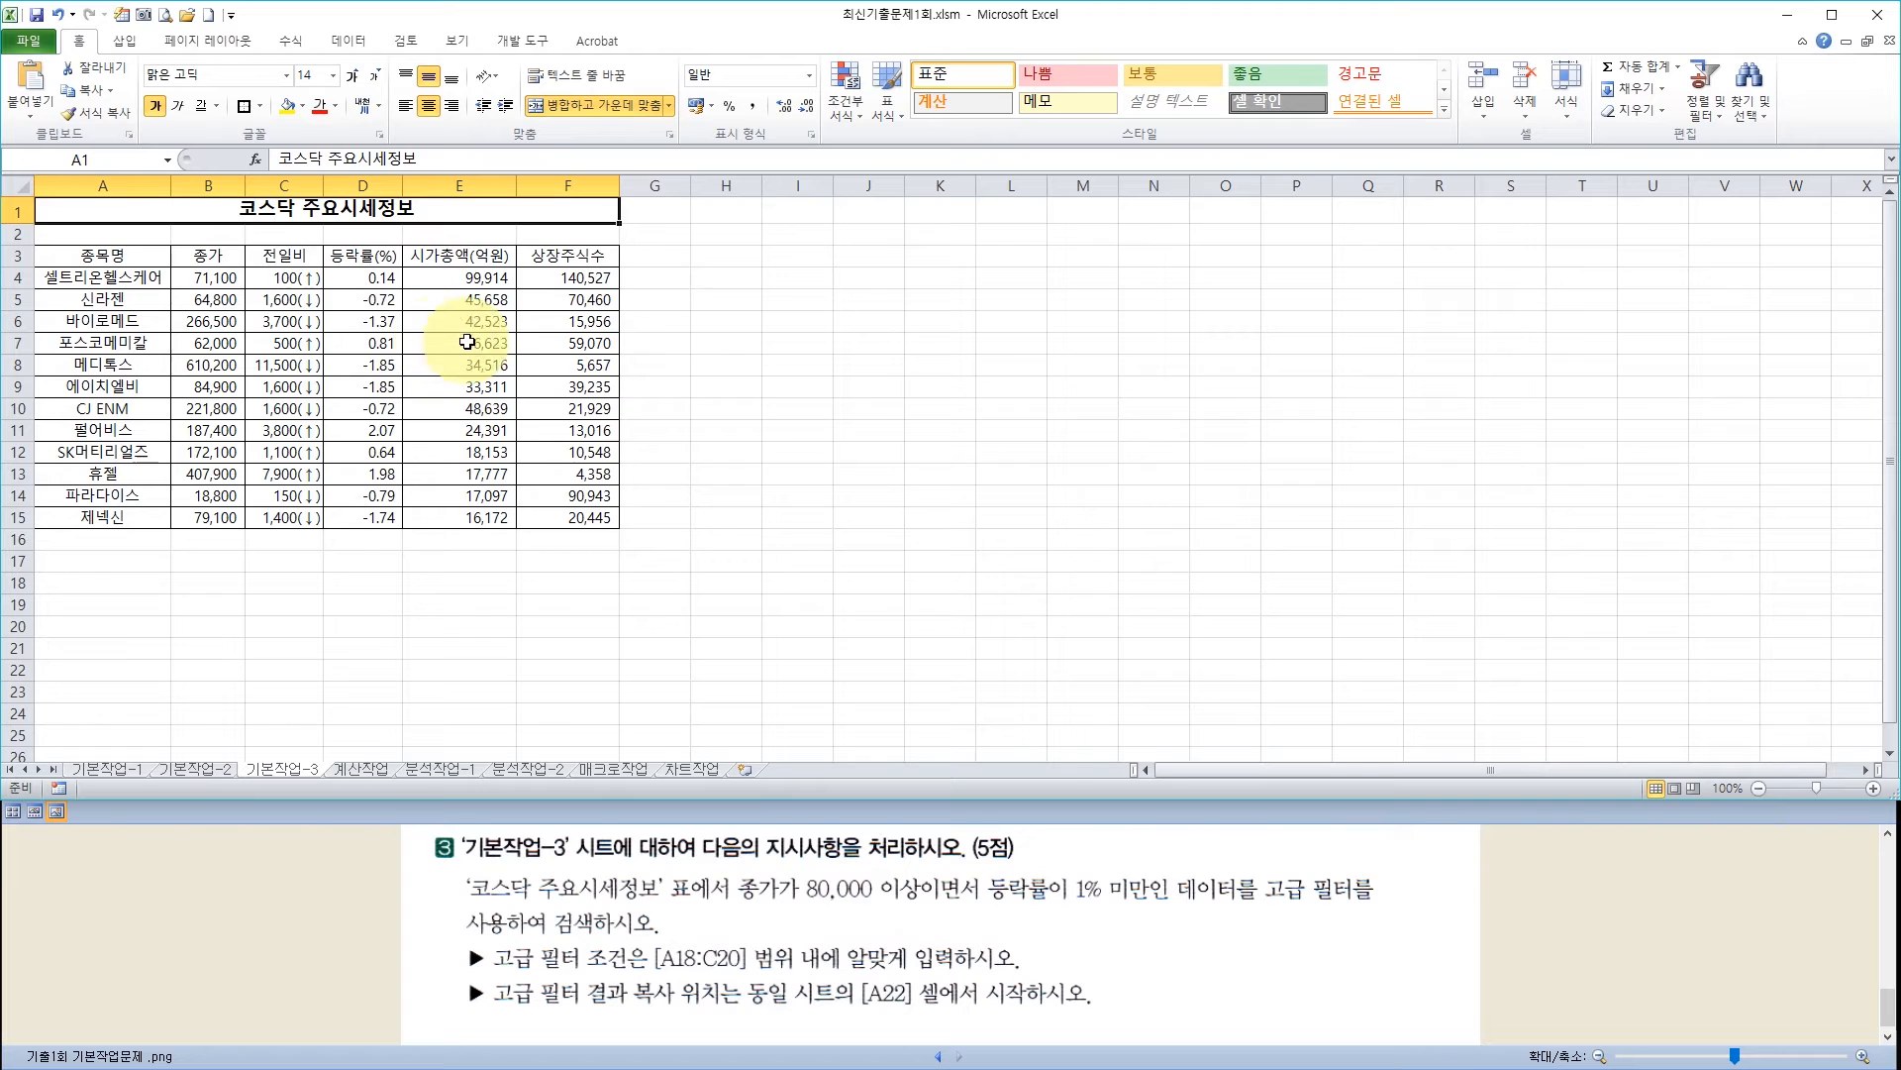
Copy the 종가 and 등락률(%) headings from B3 and D3 into the filter criteria range starting at A18
left_click(219, 256)
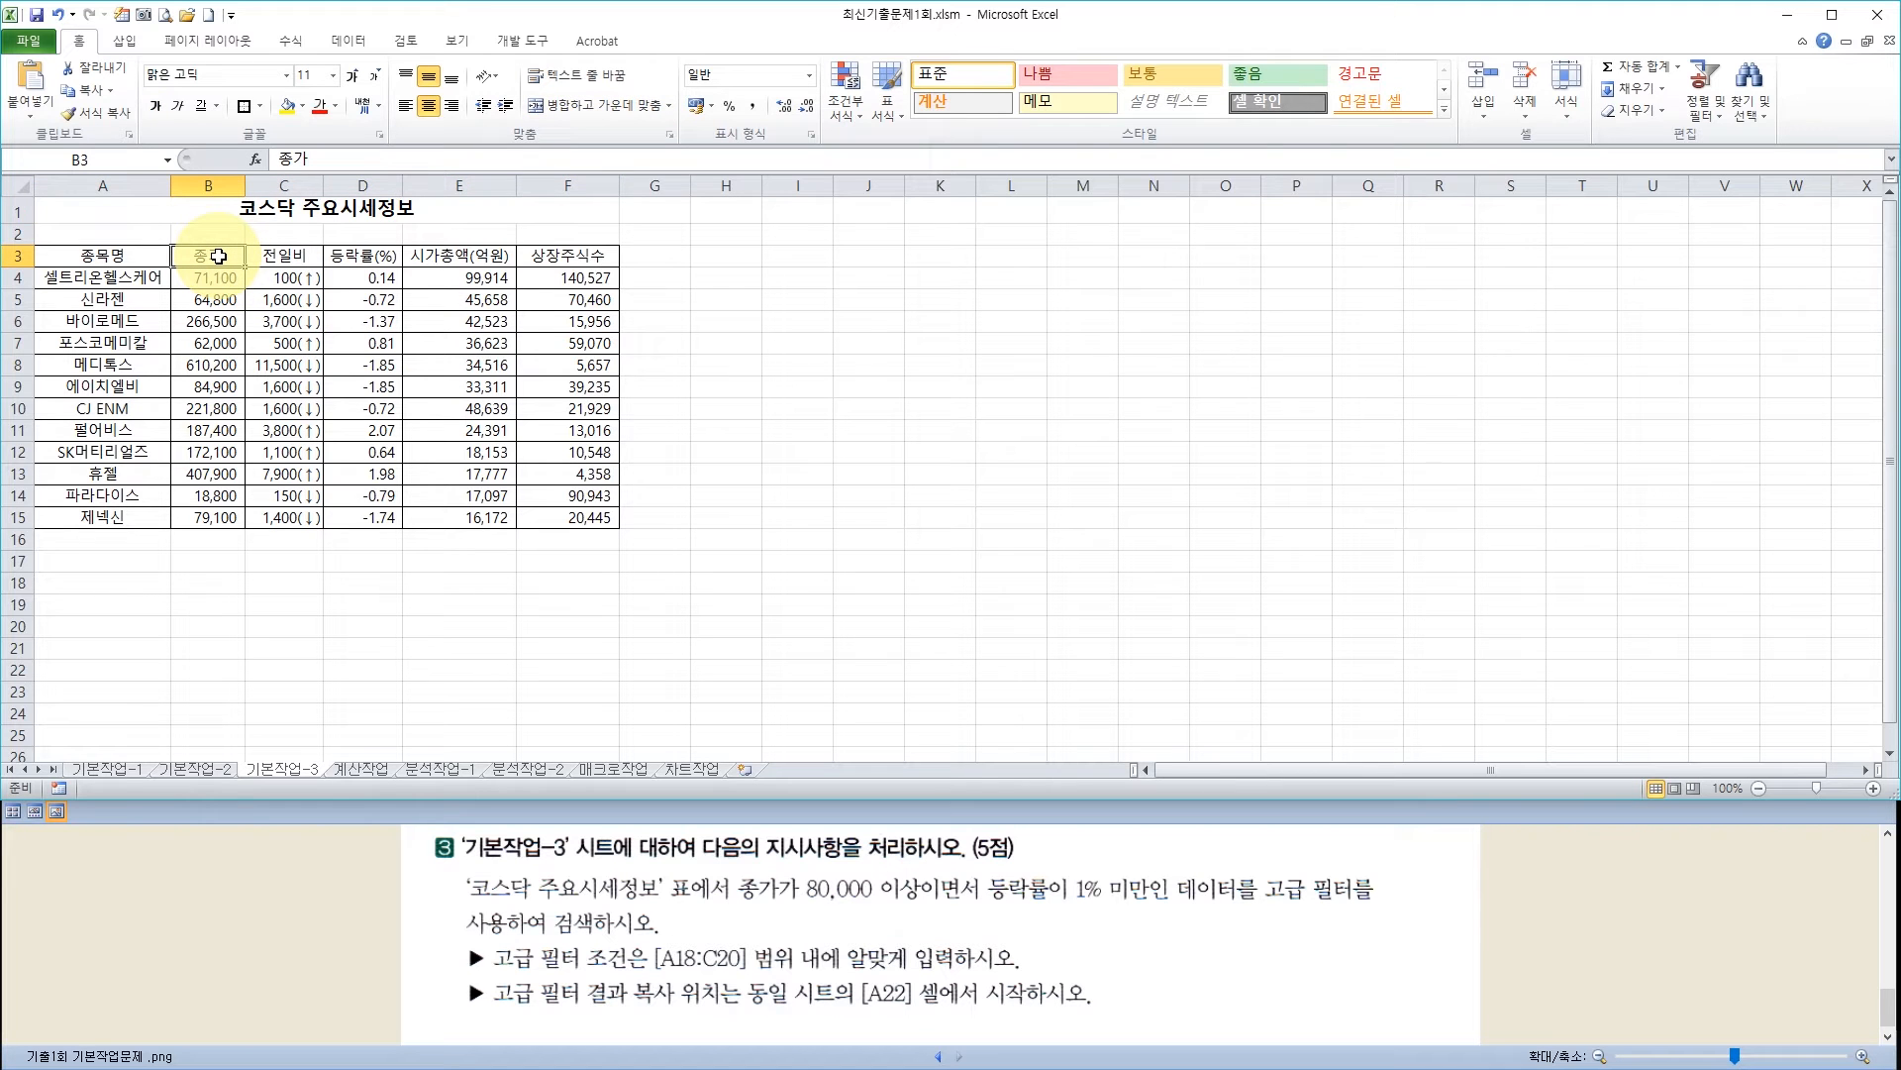
left_click(371, 256, "ctrl")
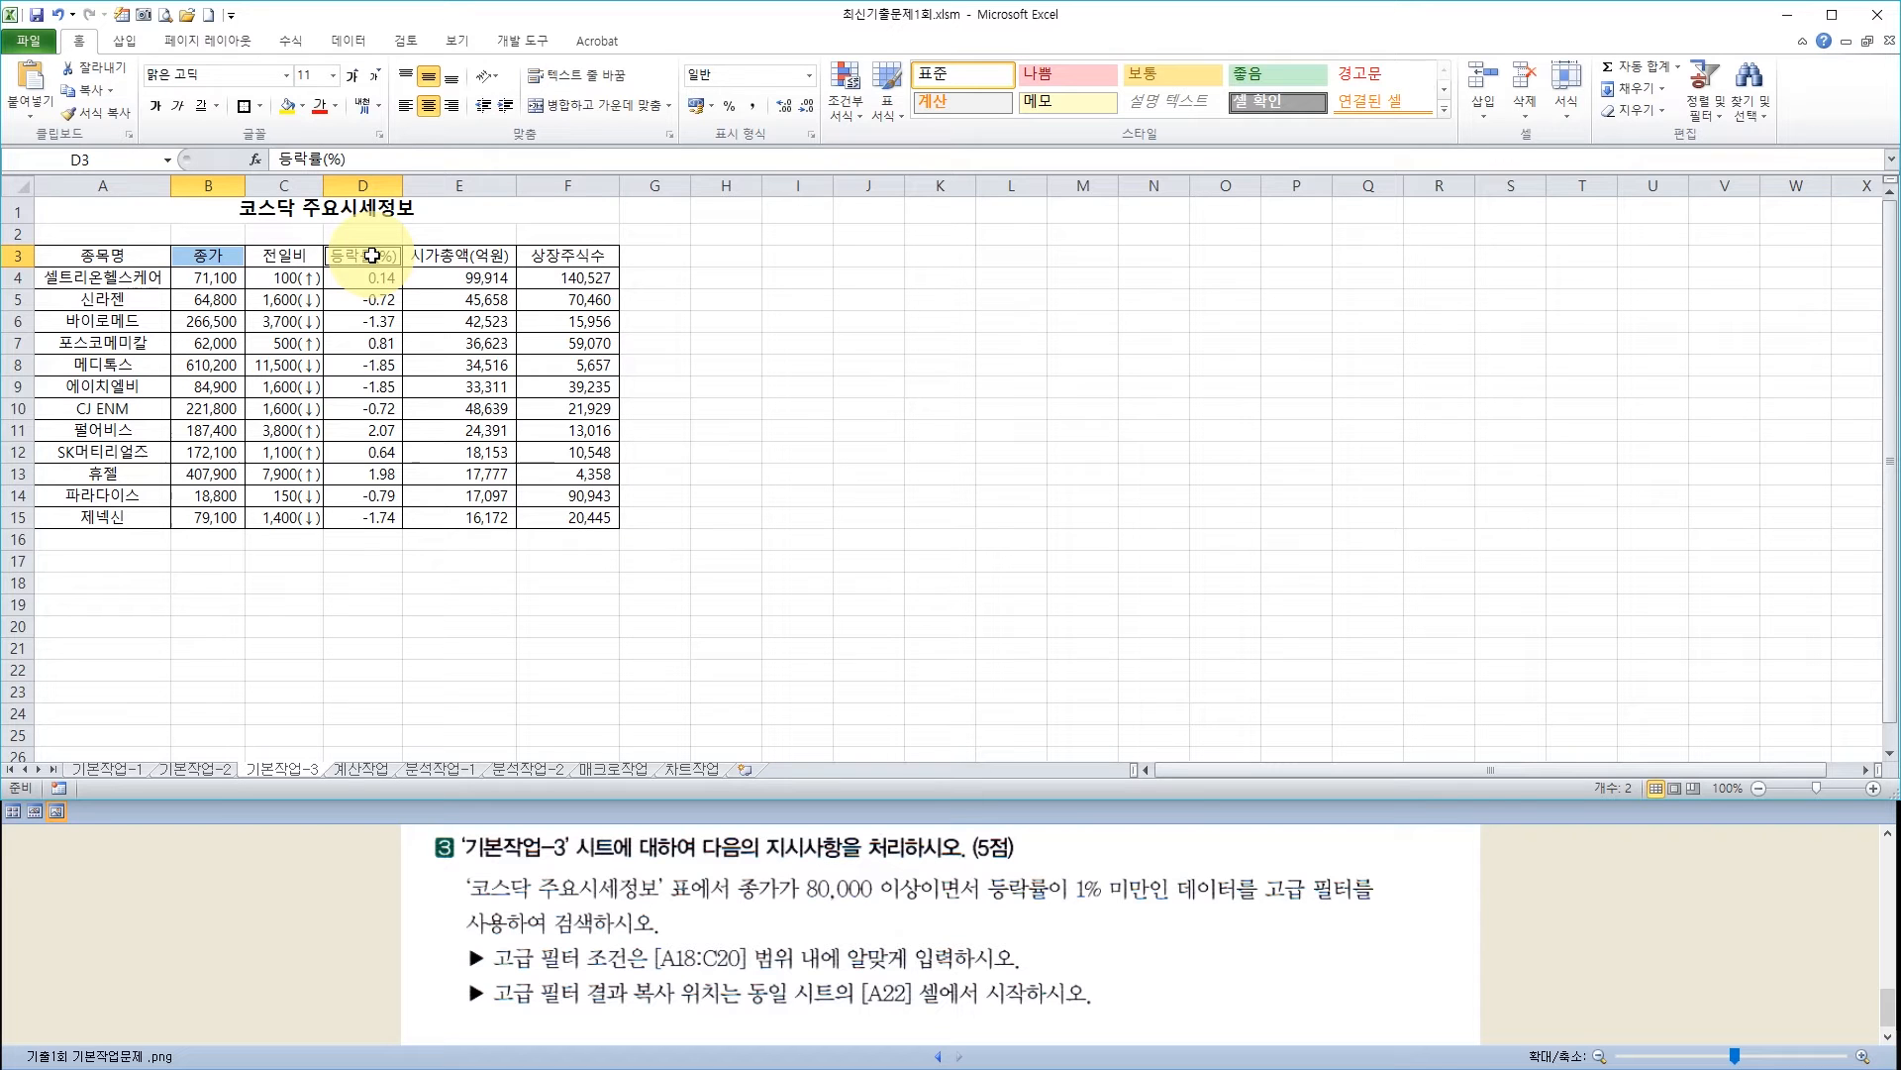
key("ctrl+c")
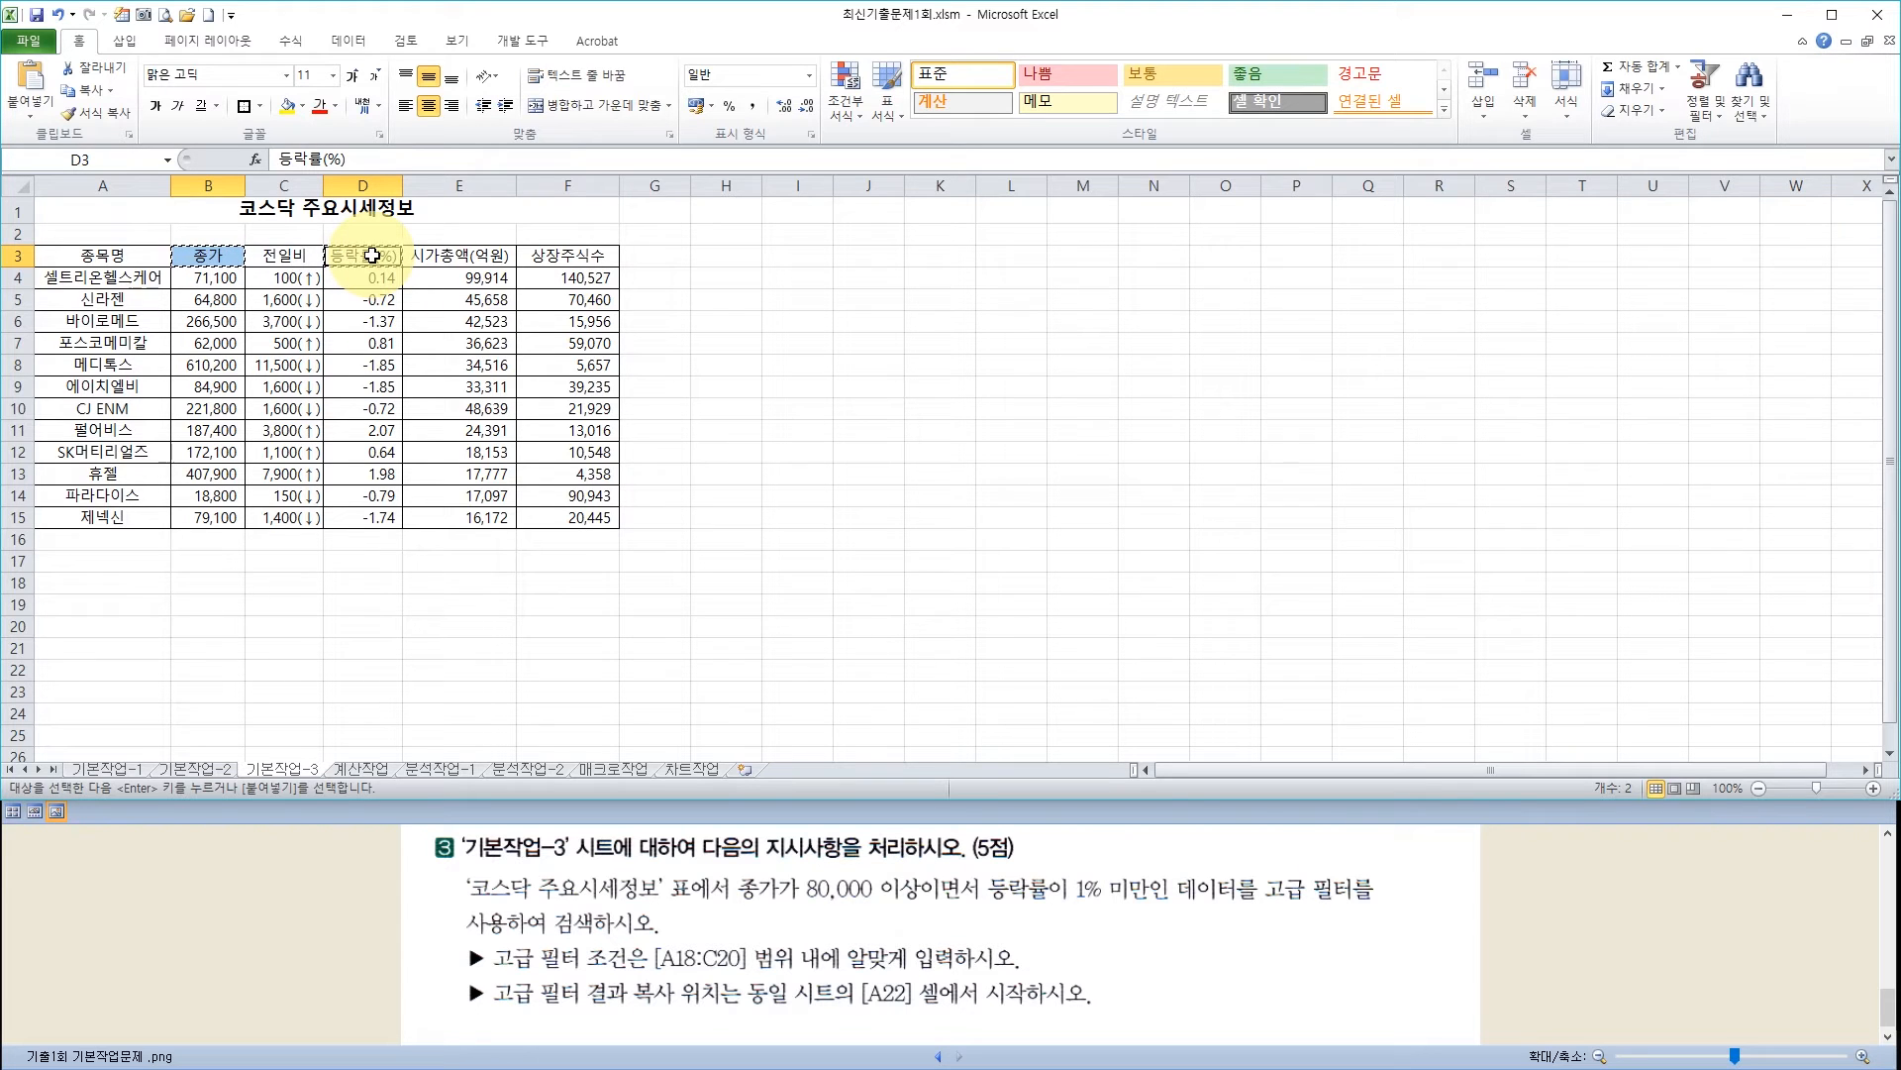
left_click(110, 584)
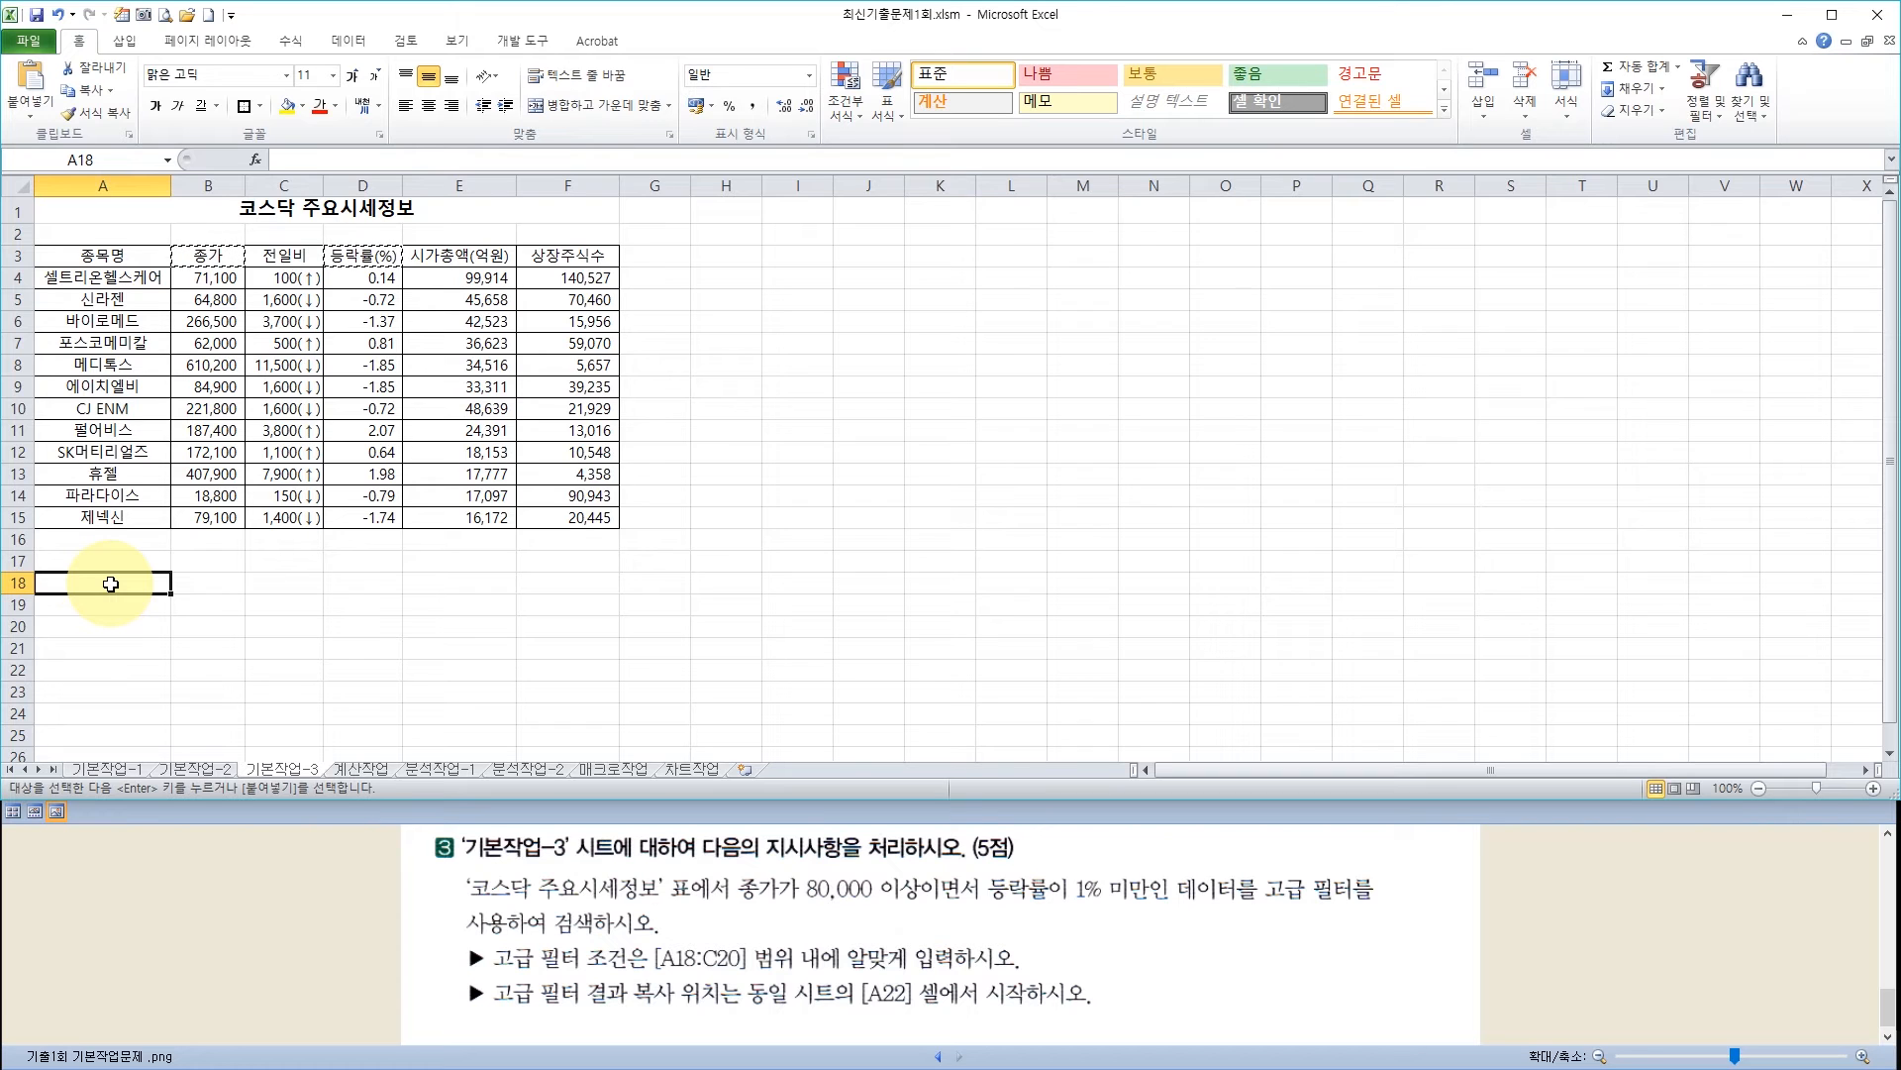
key("ctrl+v")
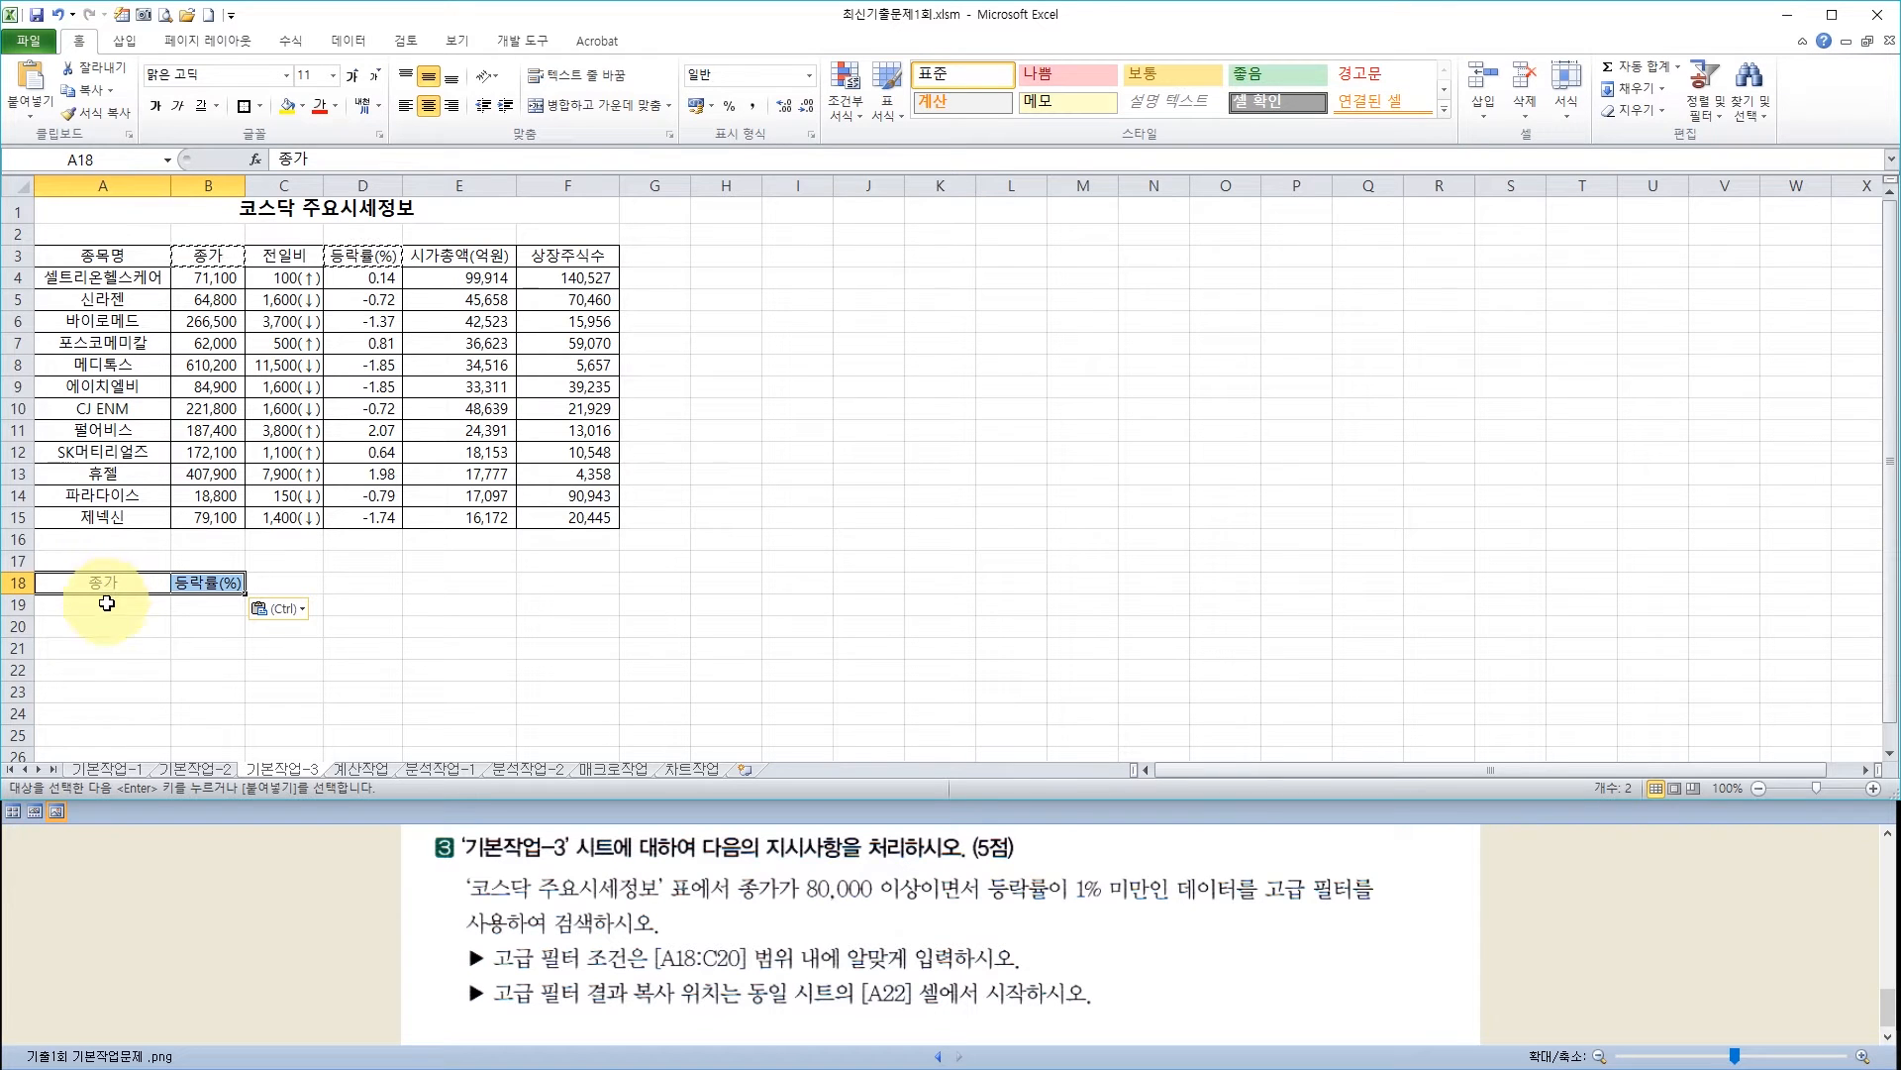
Enter the filter criteria >=80000 under 종가 in A19 and <1% under 등락률(%) in B19
left_click(107, 607)
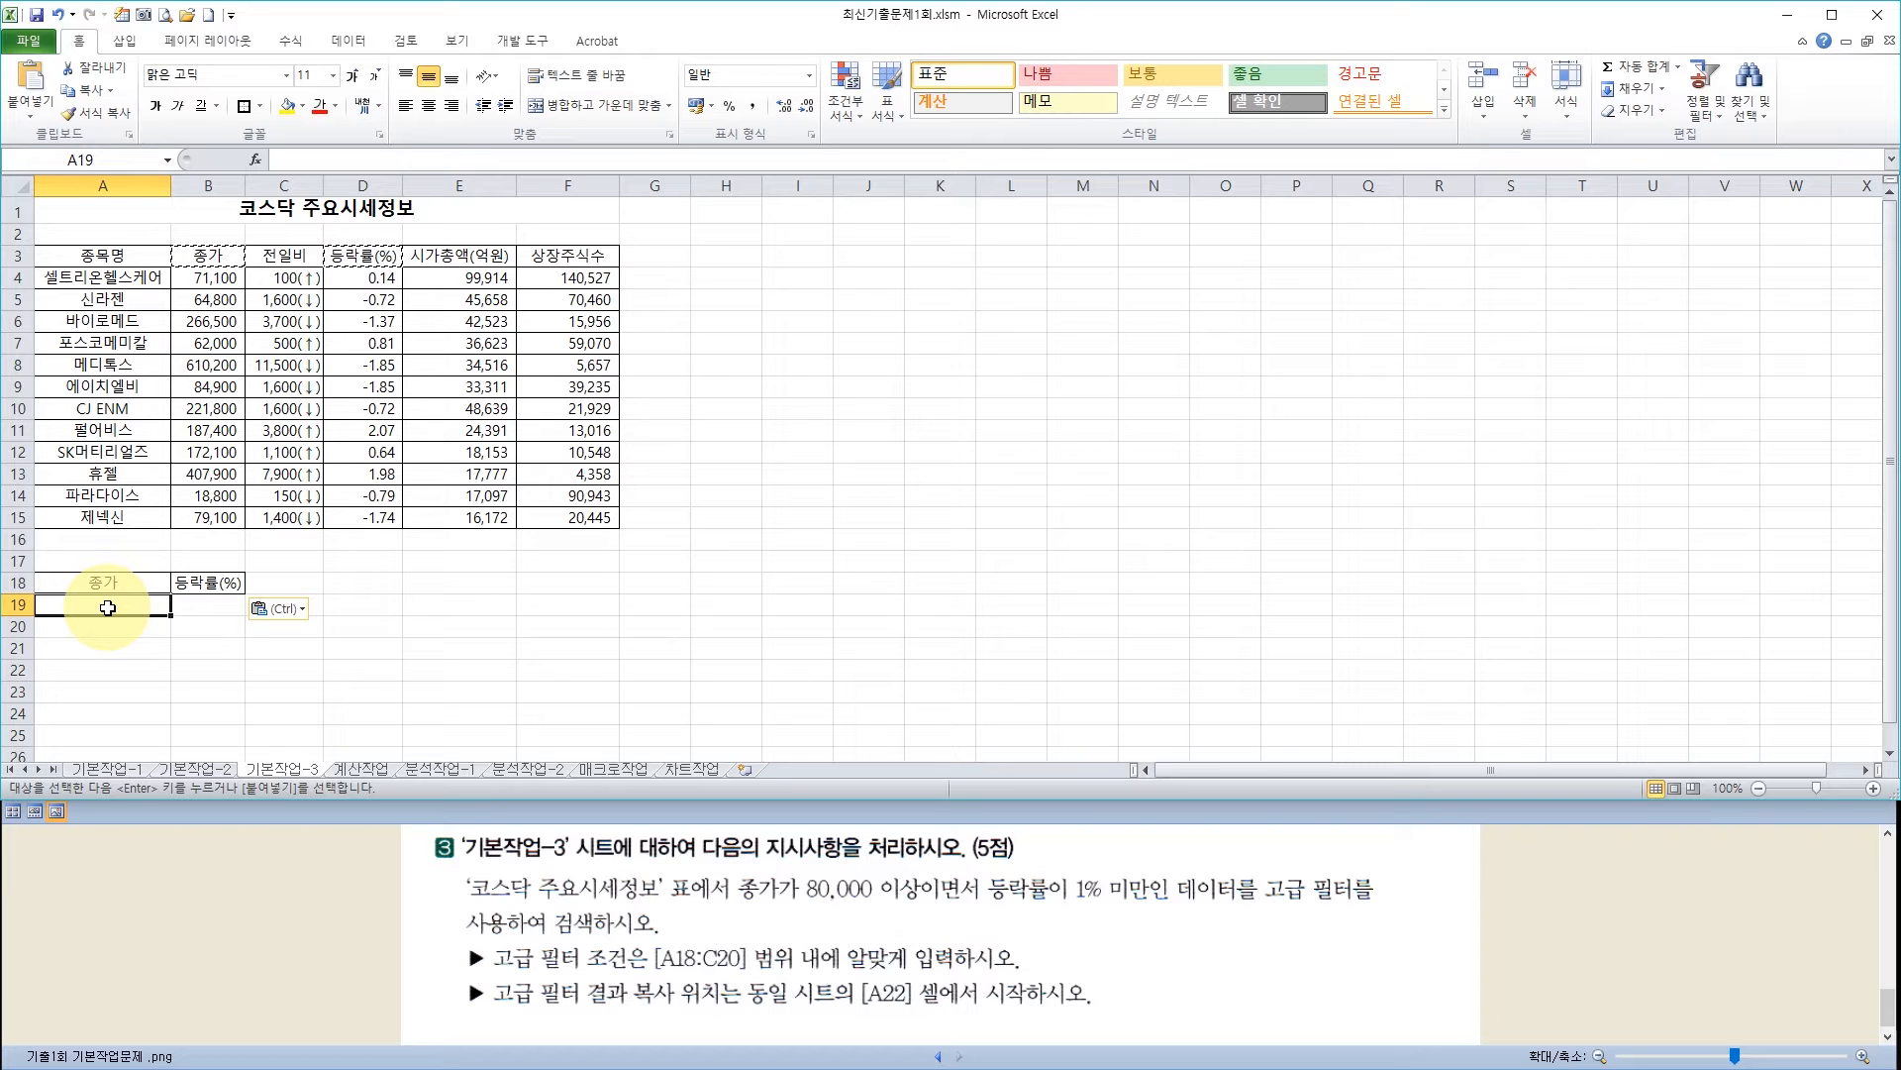
type(">=80000")
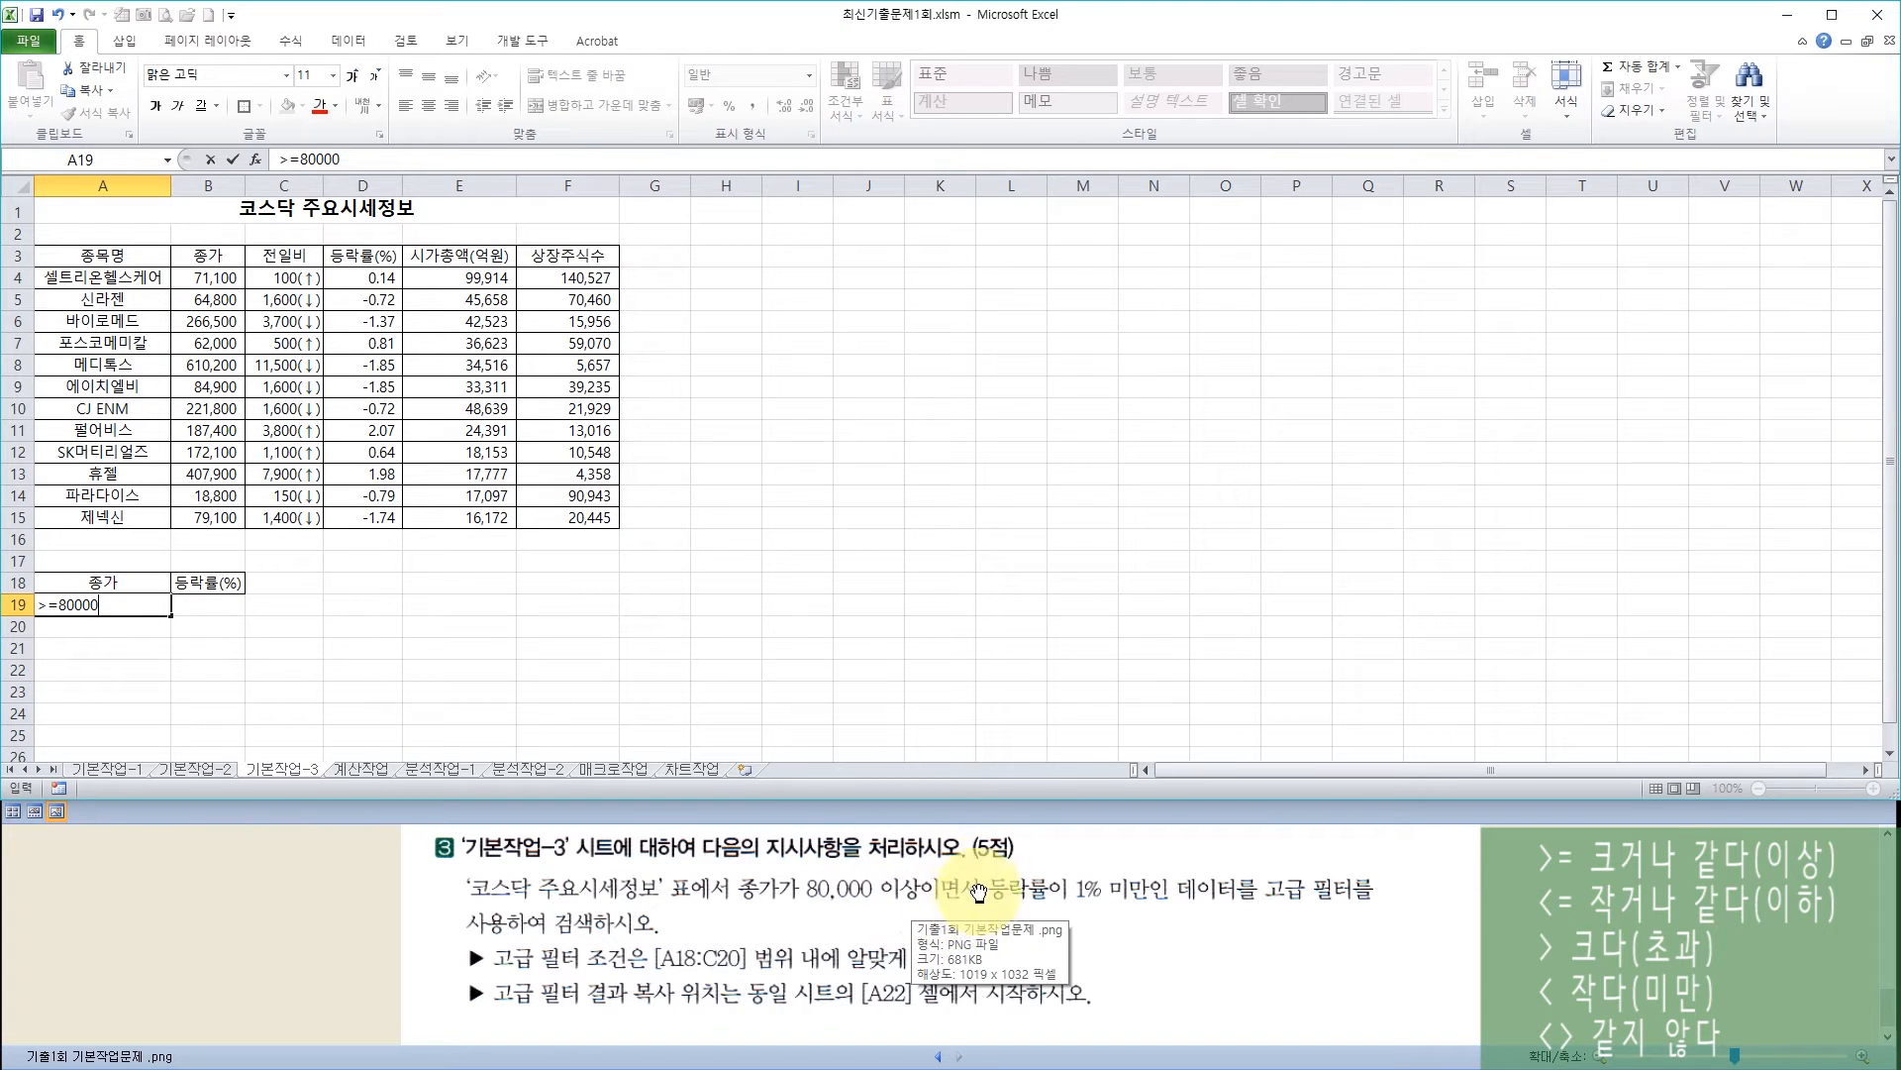
left_click(203, 608)
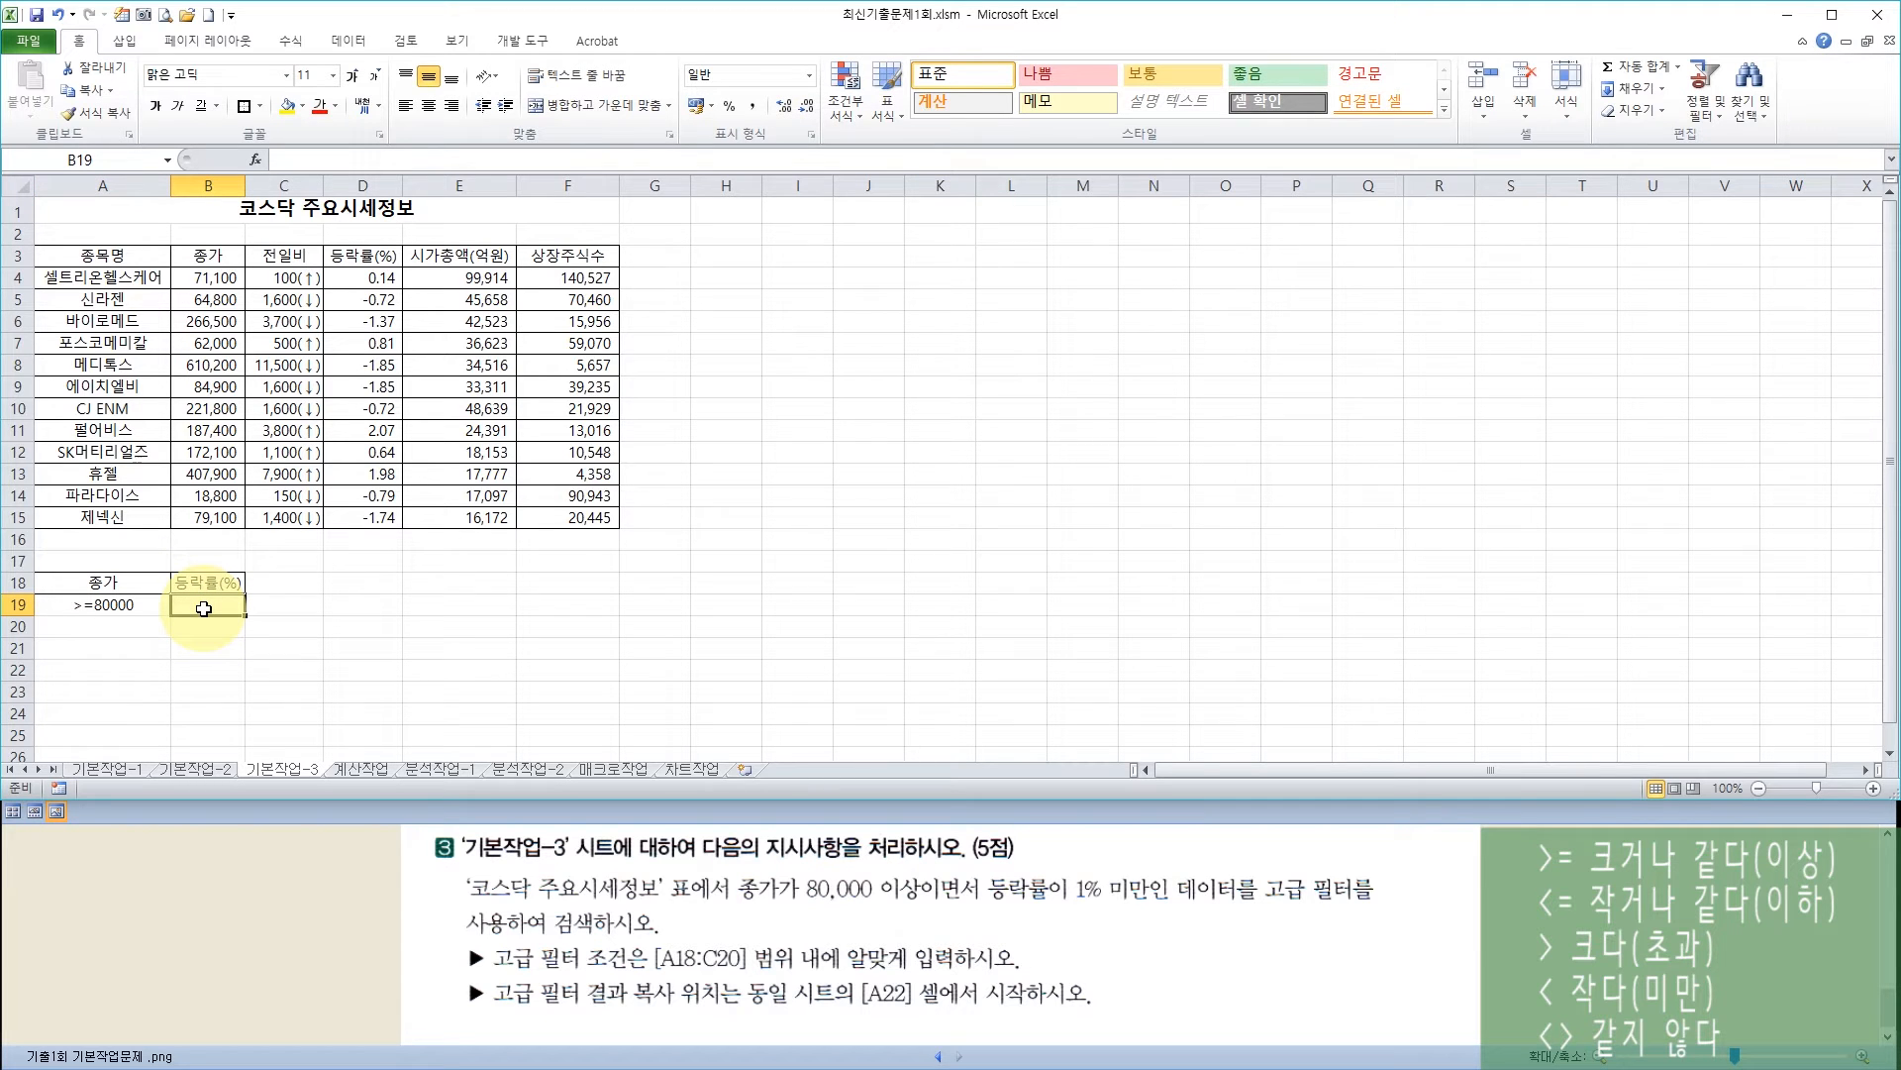
type("<")
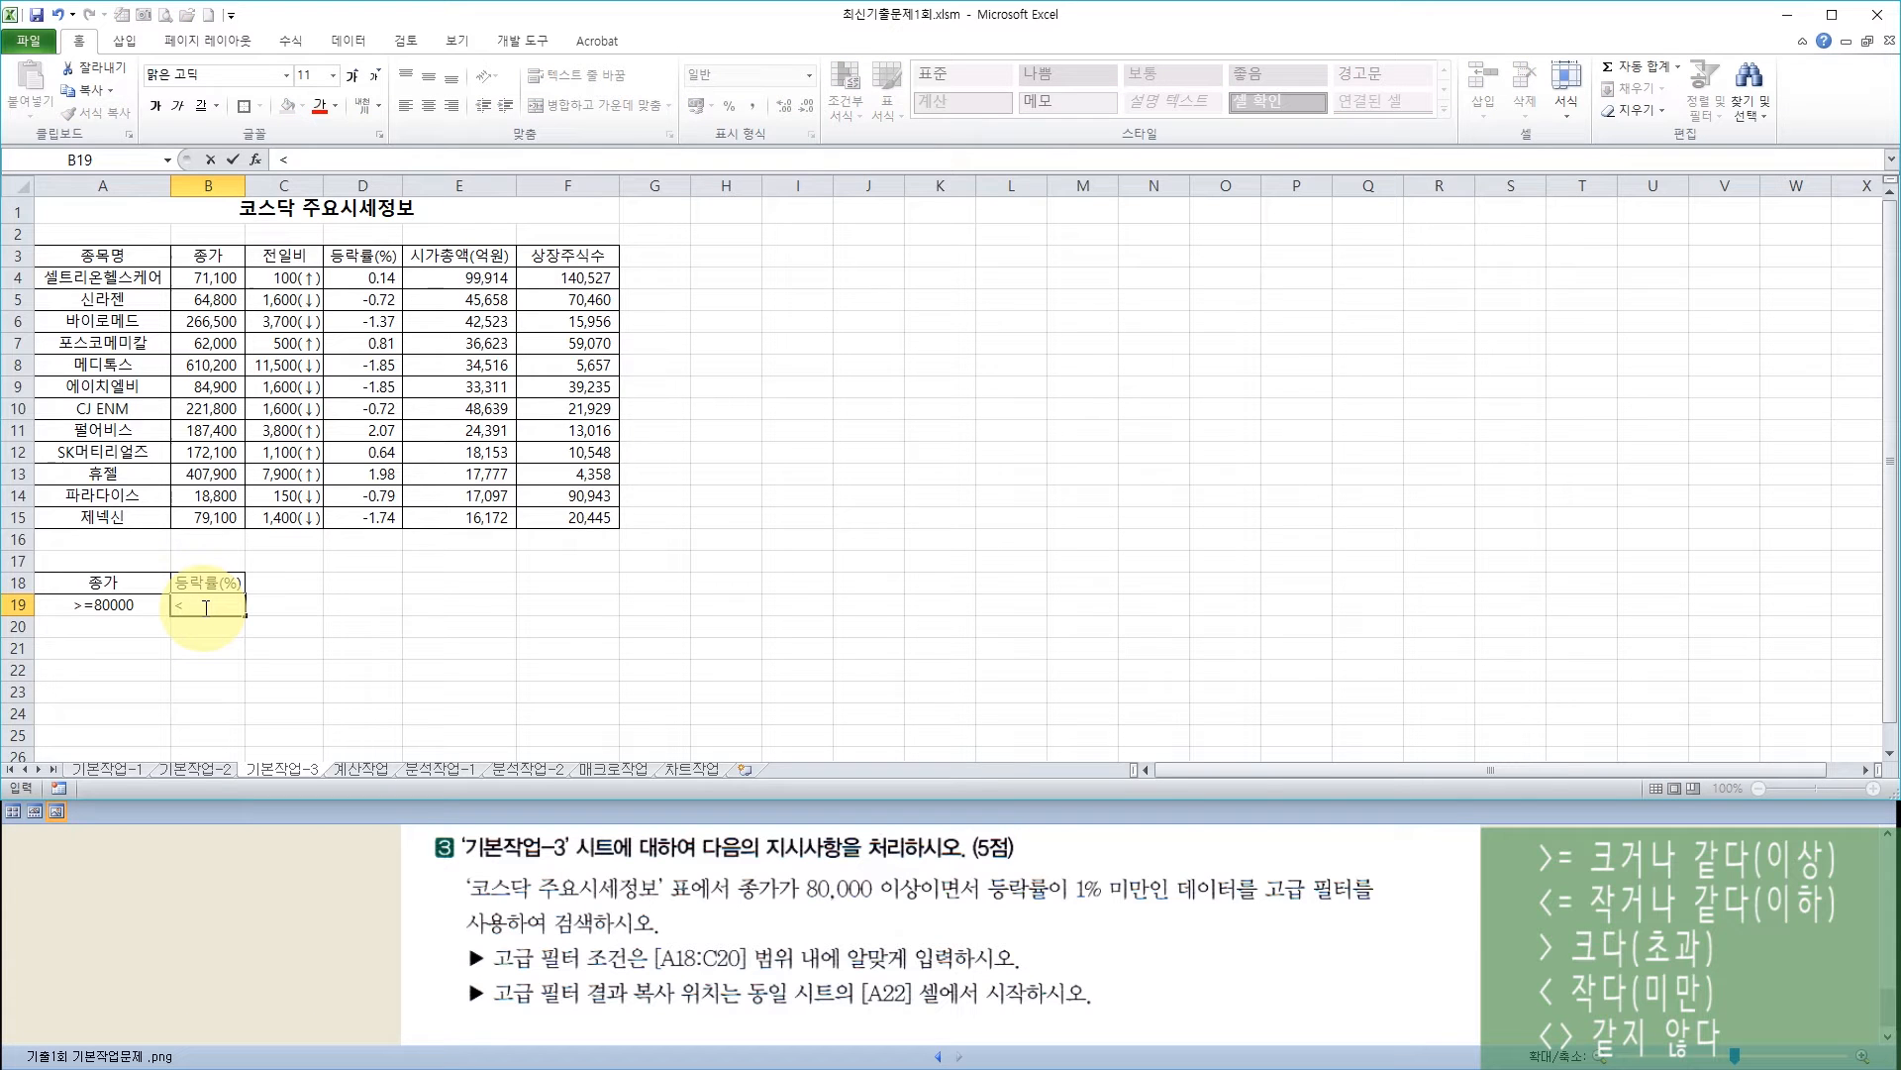
type("1%")
key("Return")
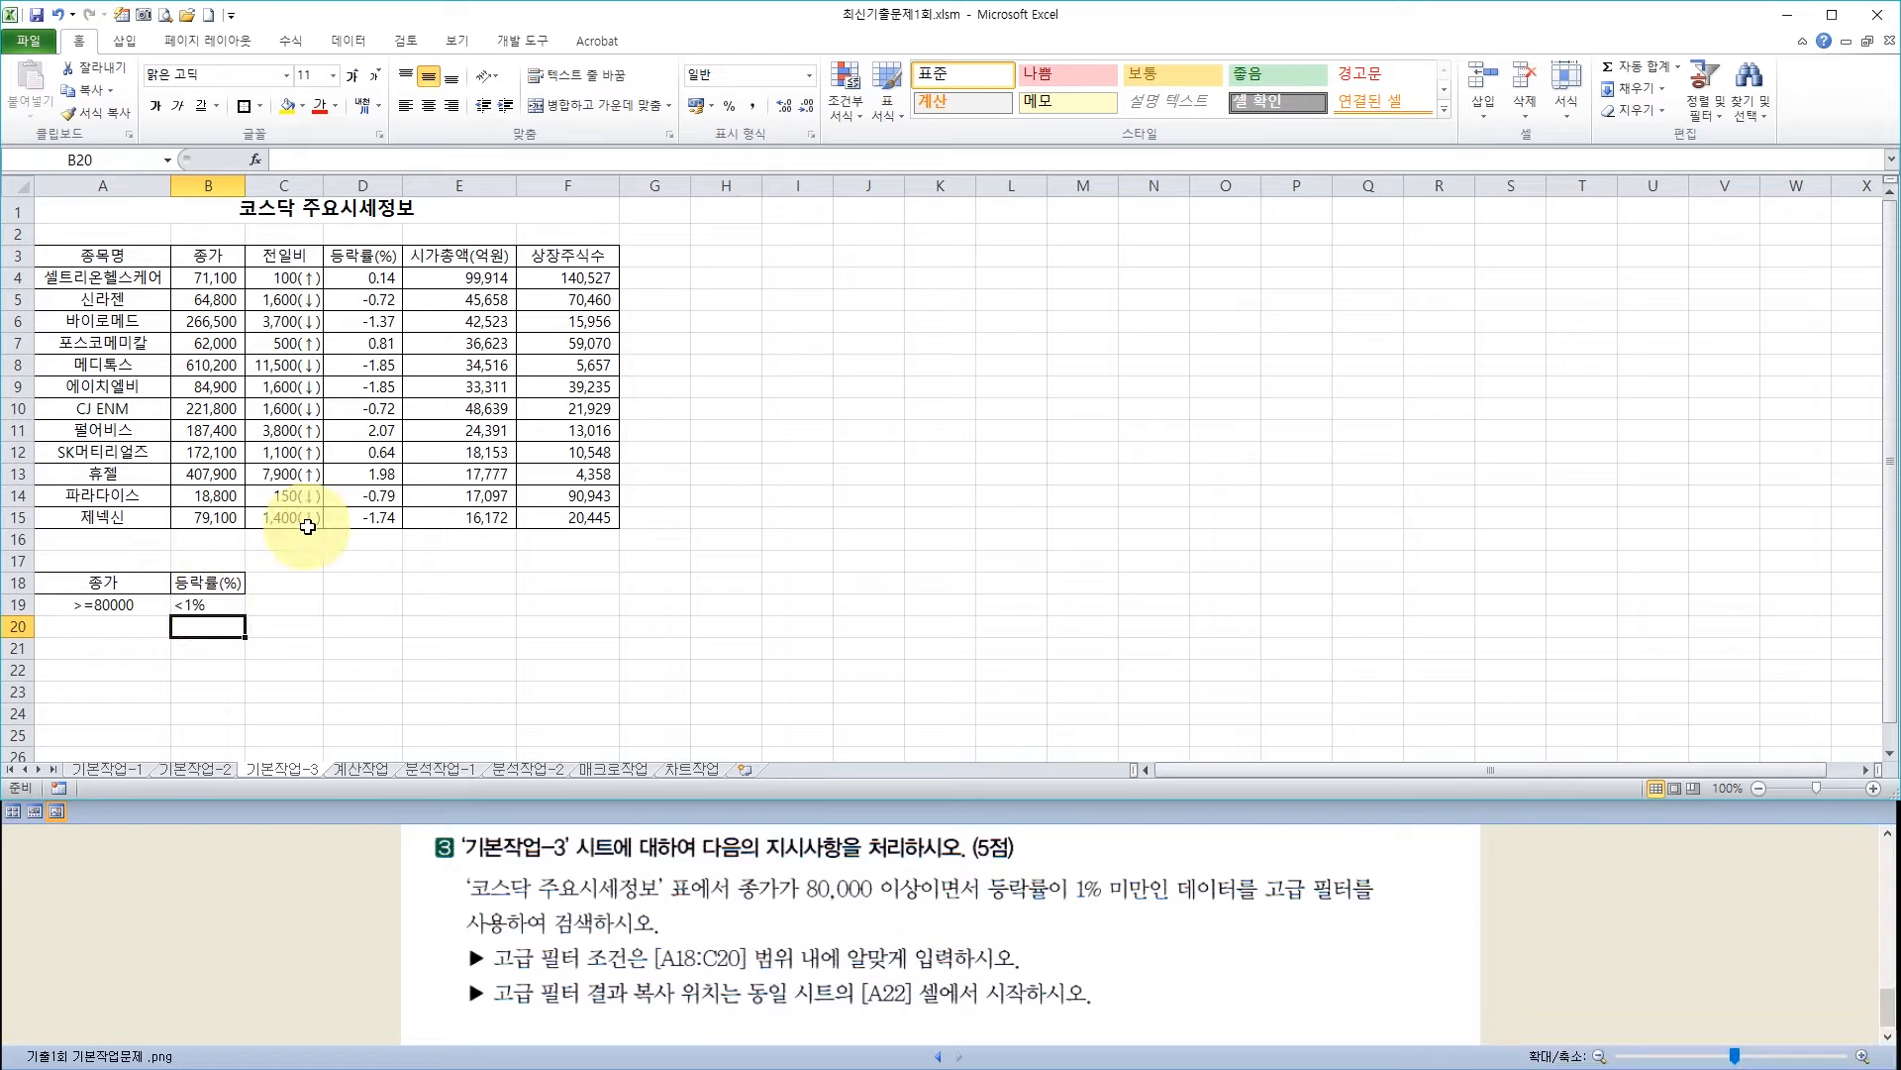
Run an advanced filter on A3:F15 with criteria range A18:B19, copying the results to another location starting at A22
left_click(361, 388)
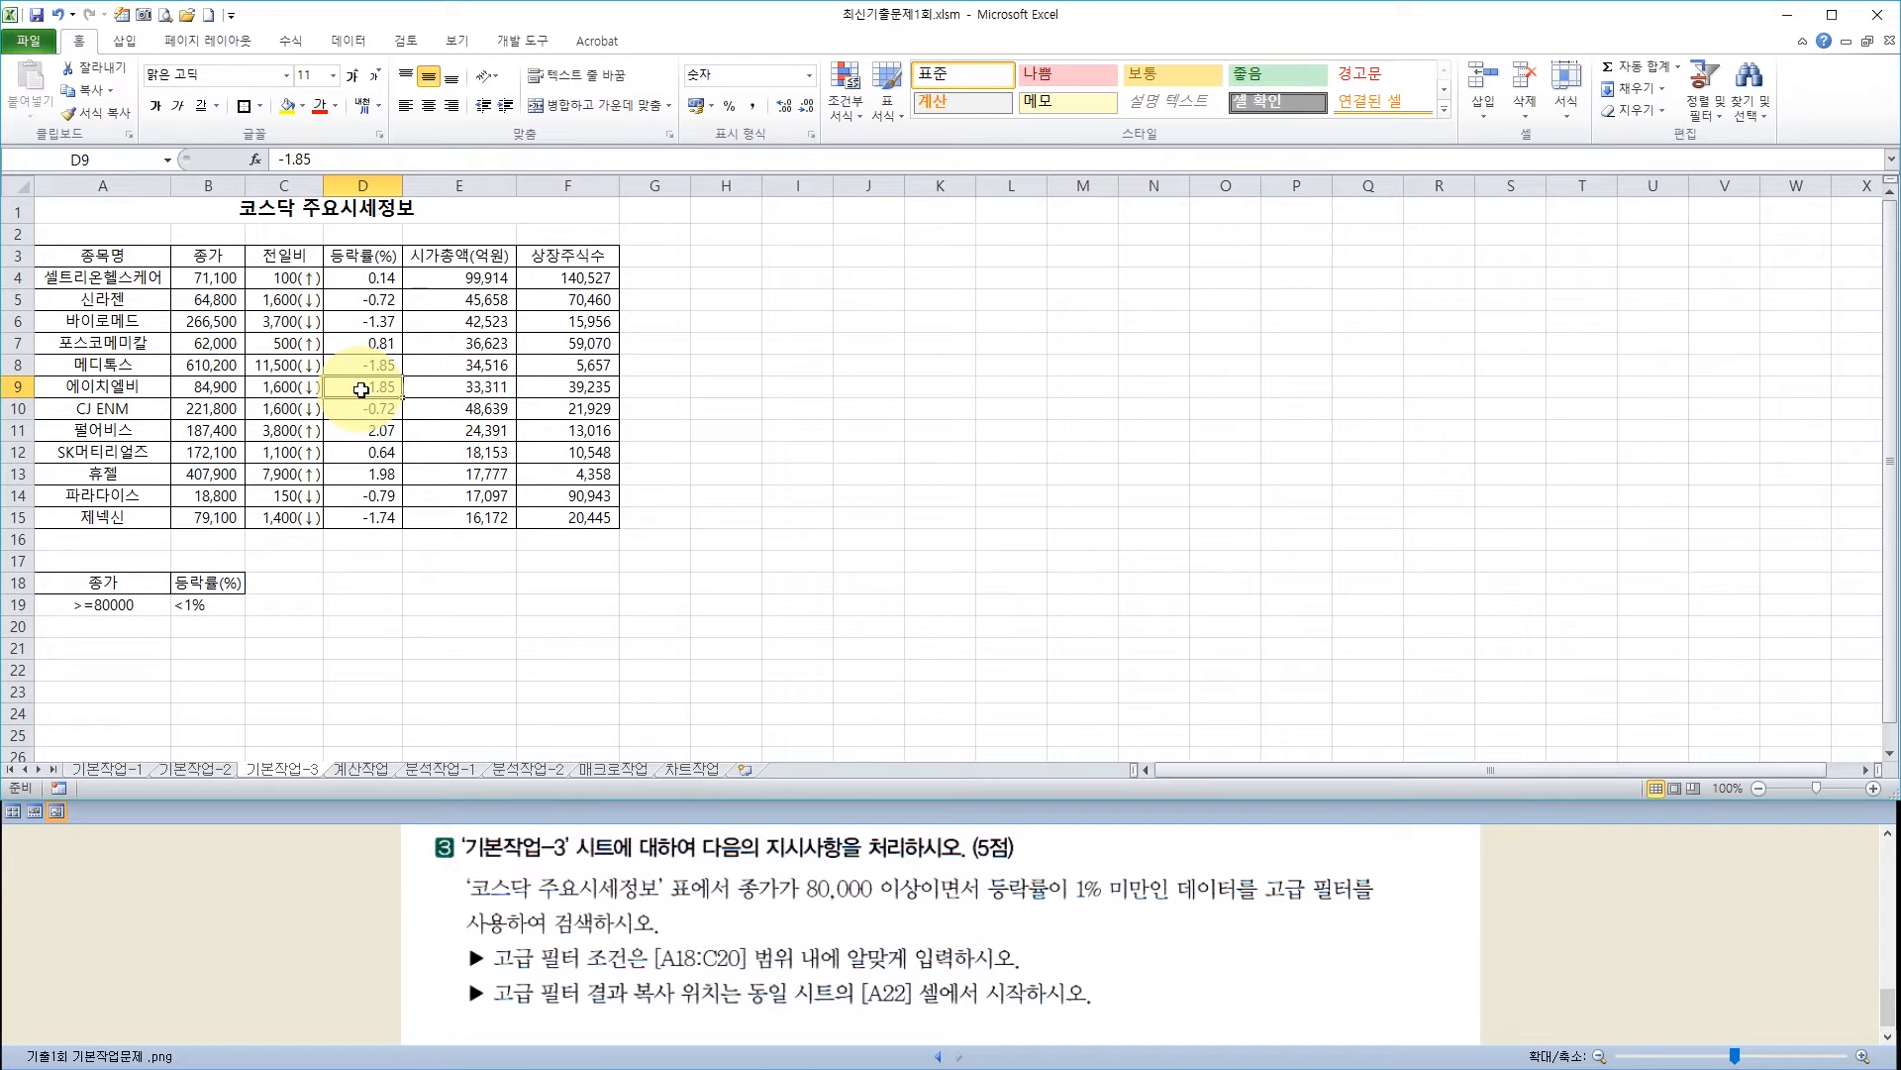
left_click(363, 41)
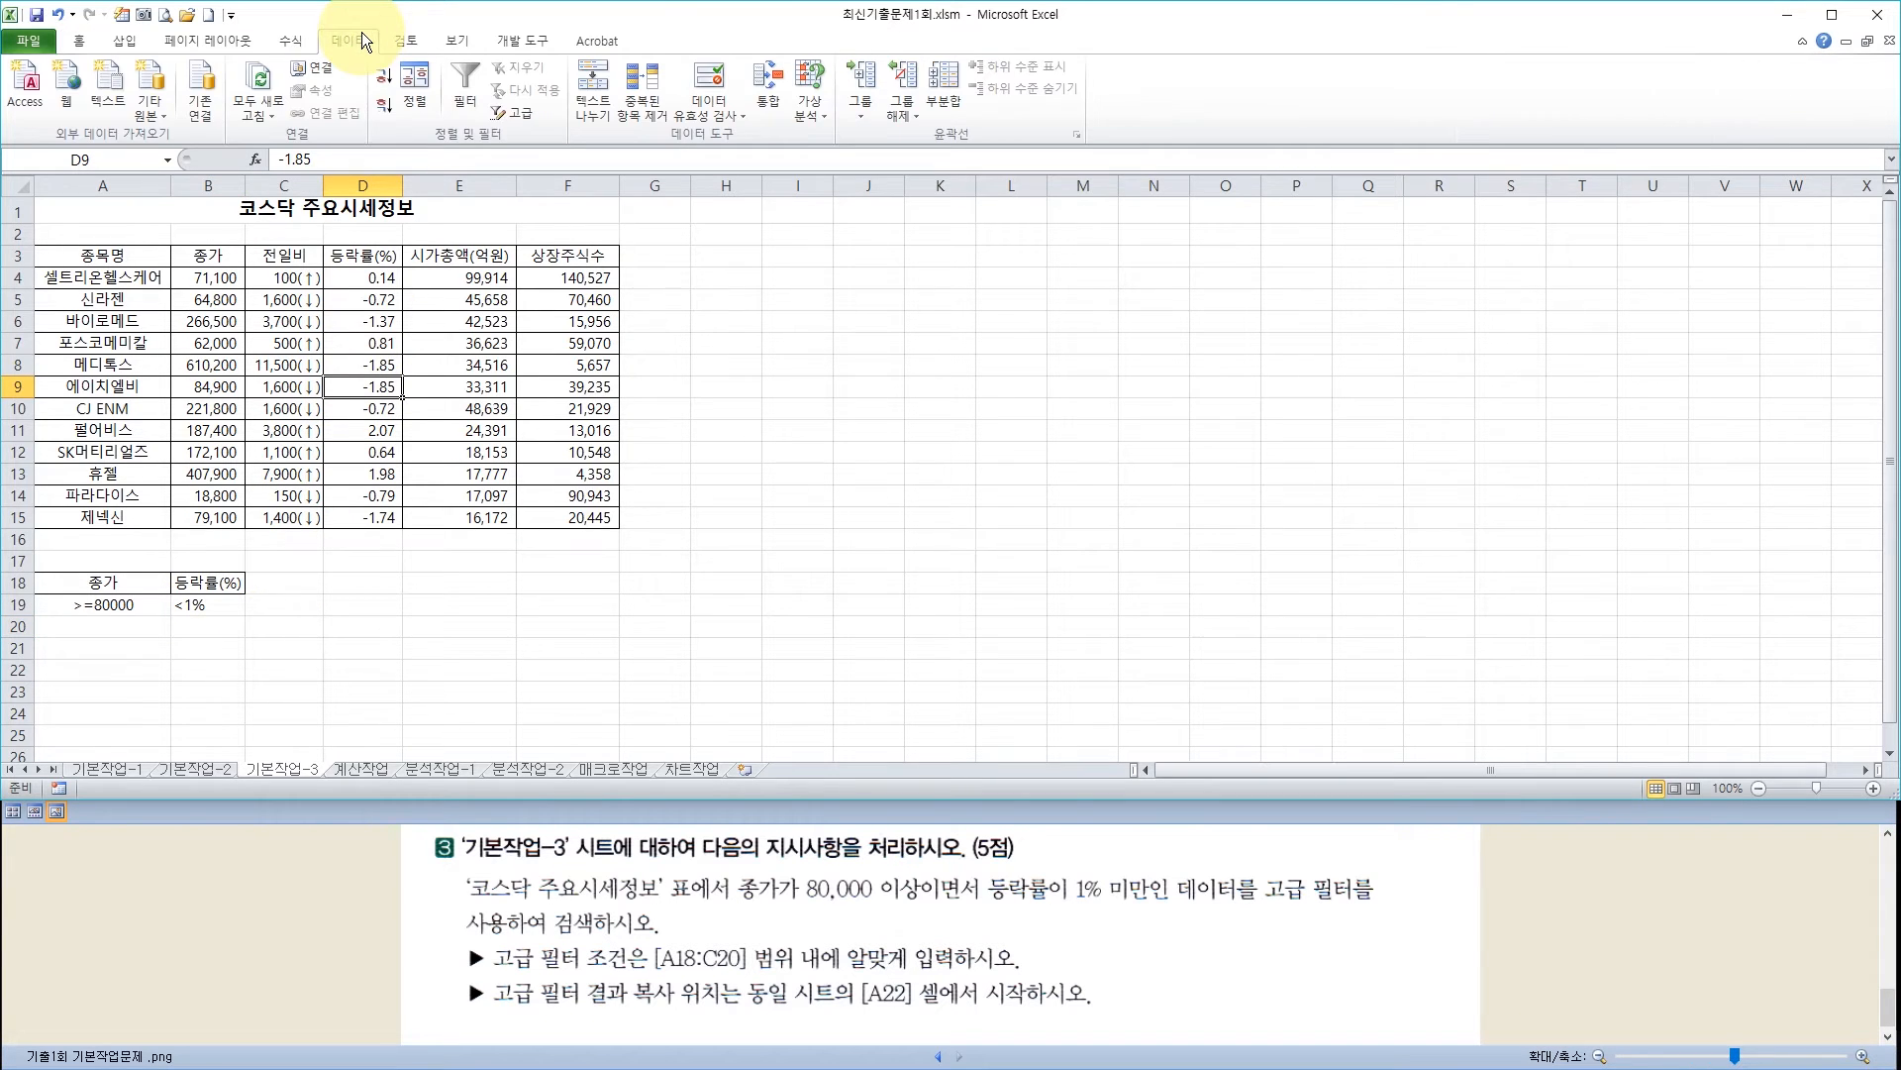
left_click(509, 115)
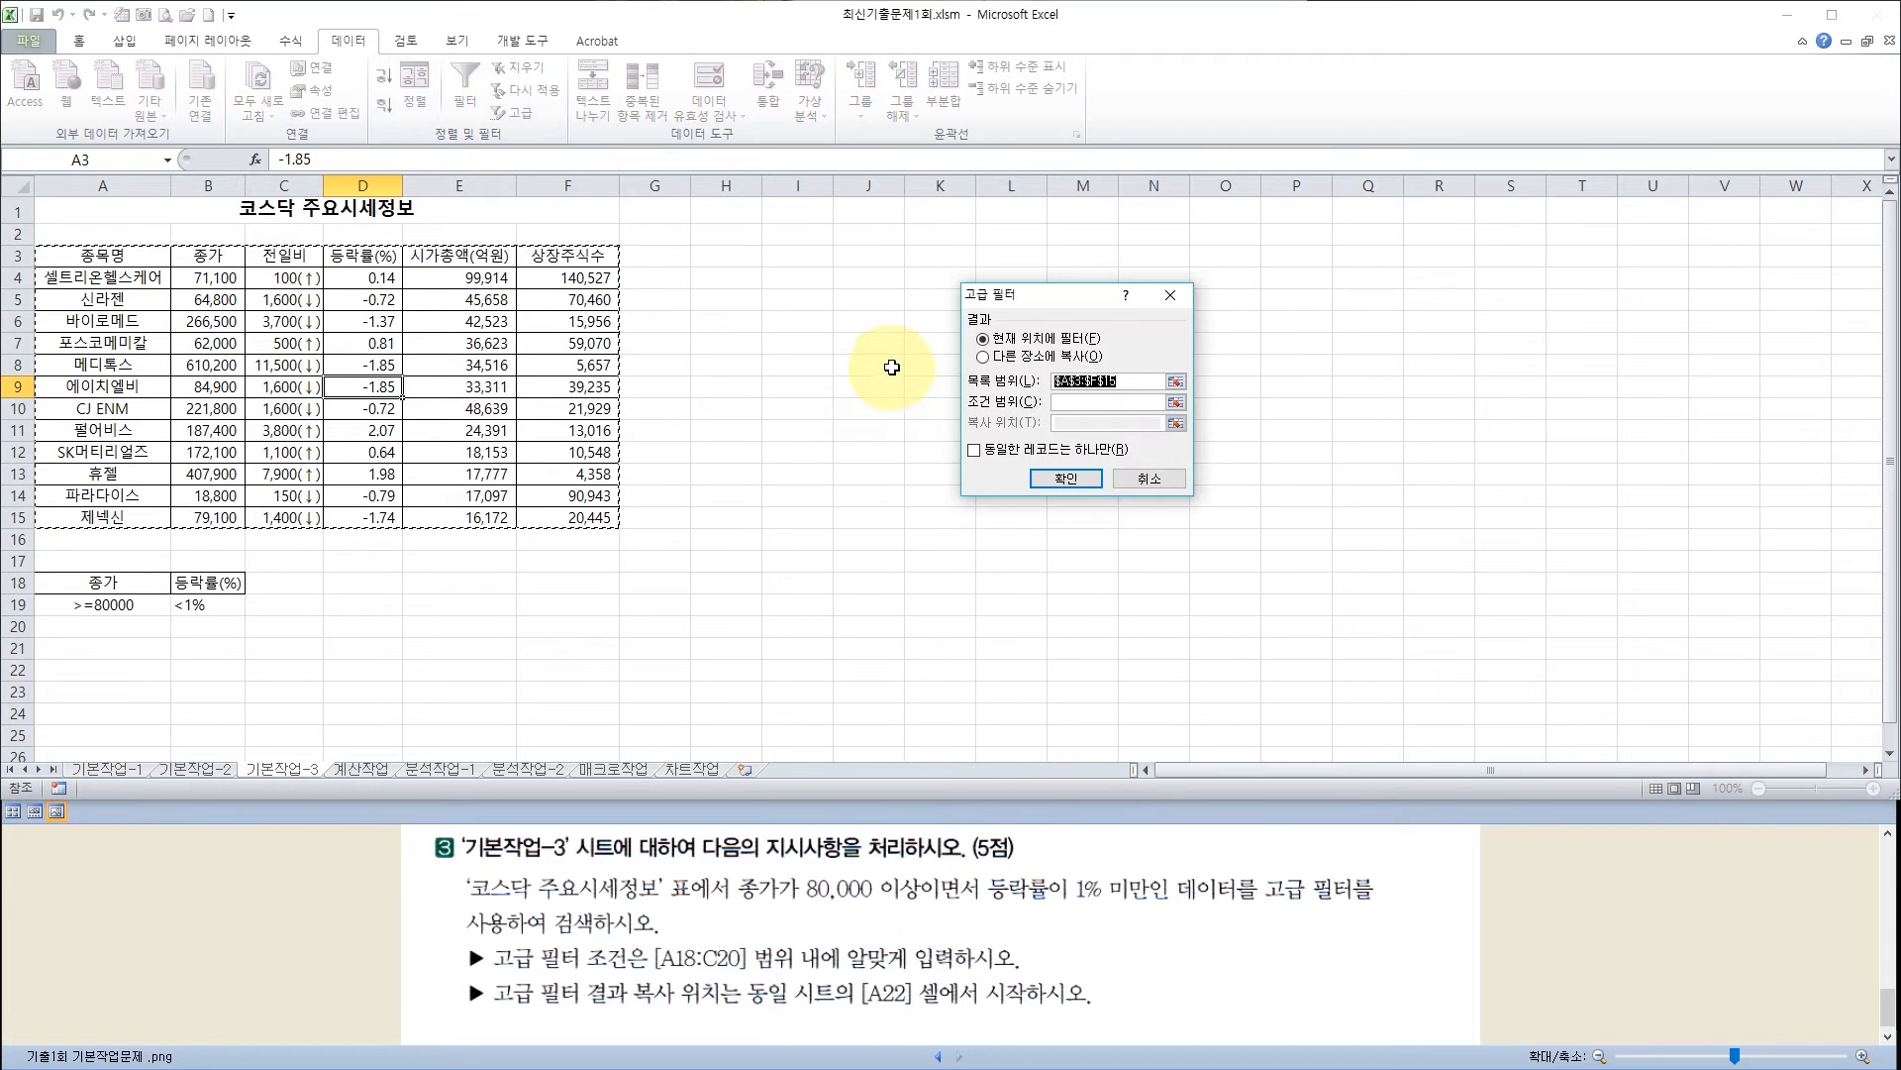
left_click(984, 356)
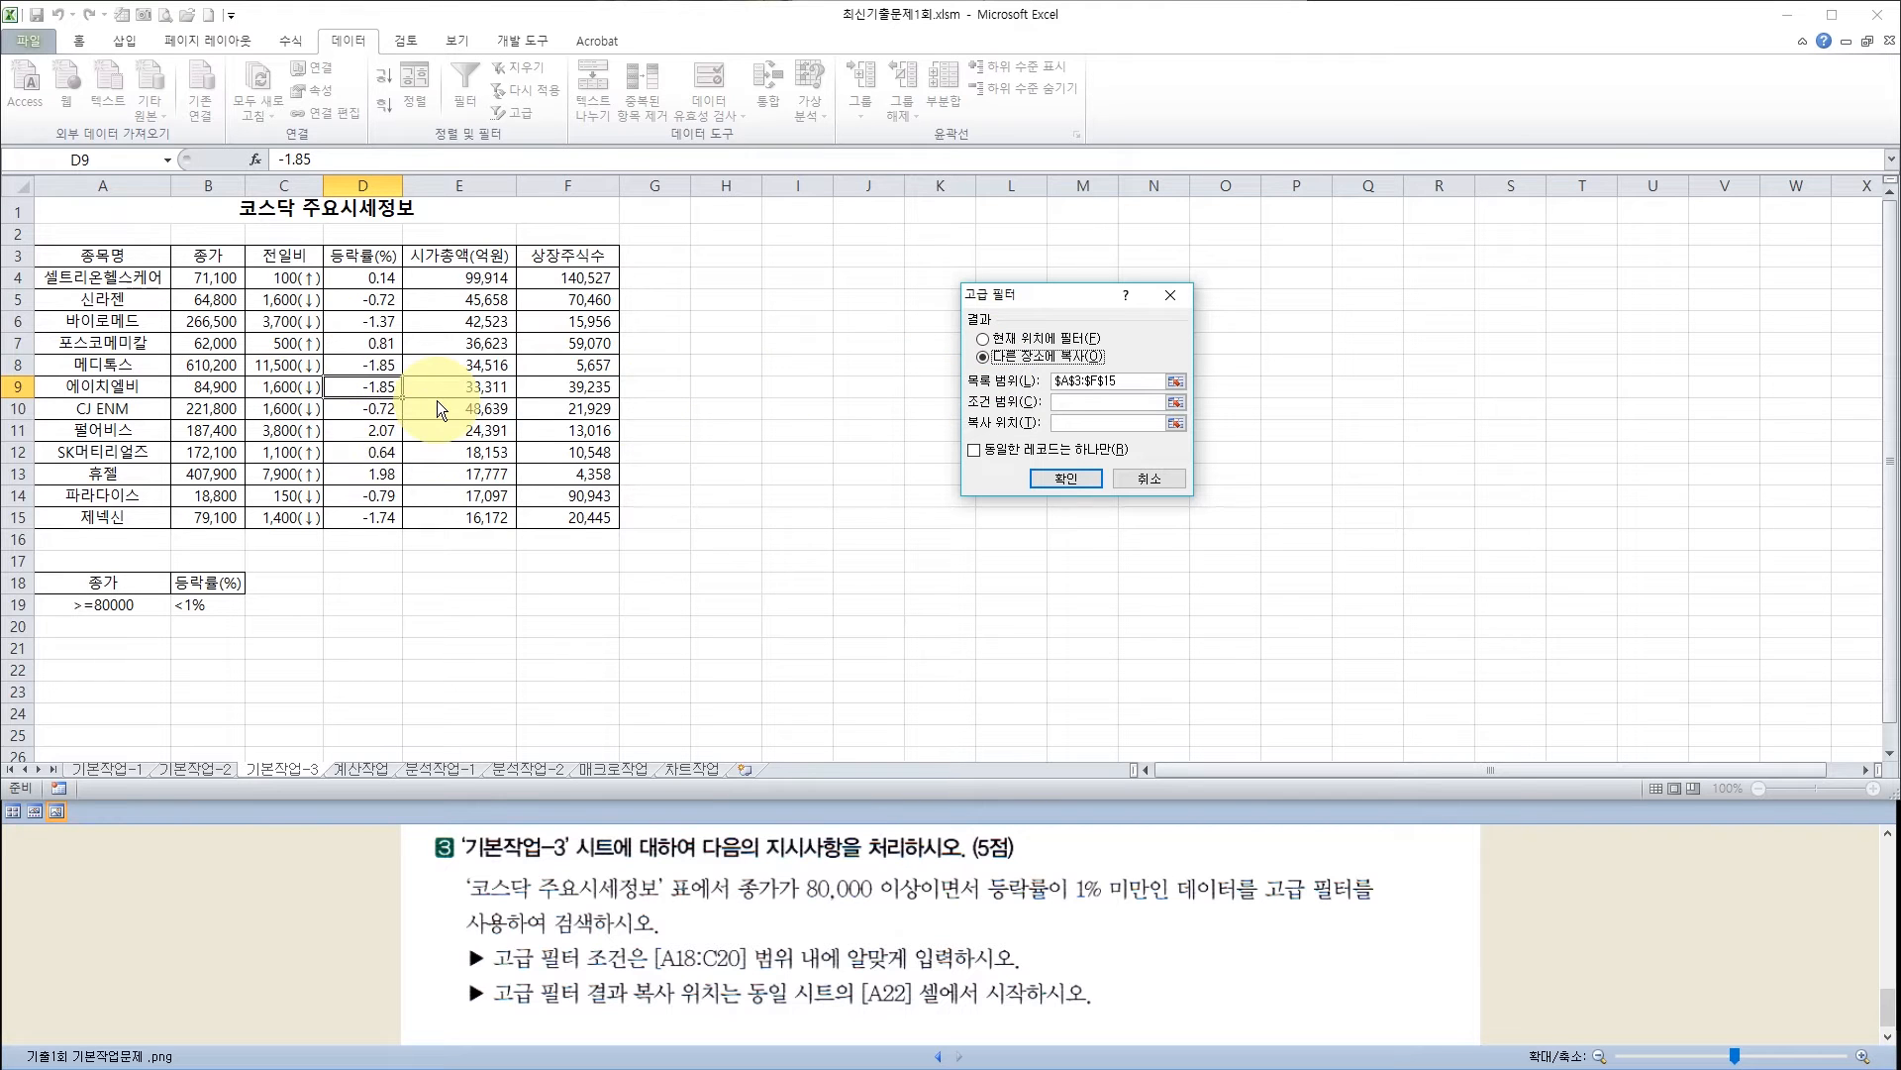
left_click(1084, 381)
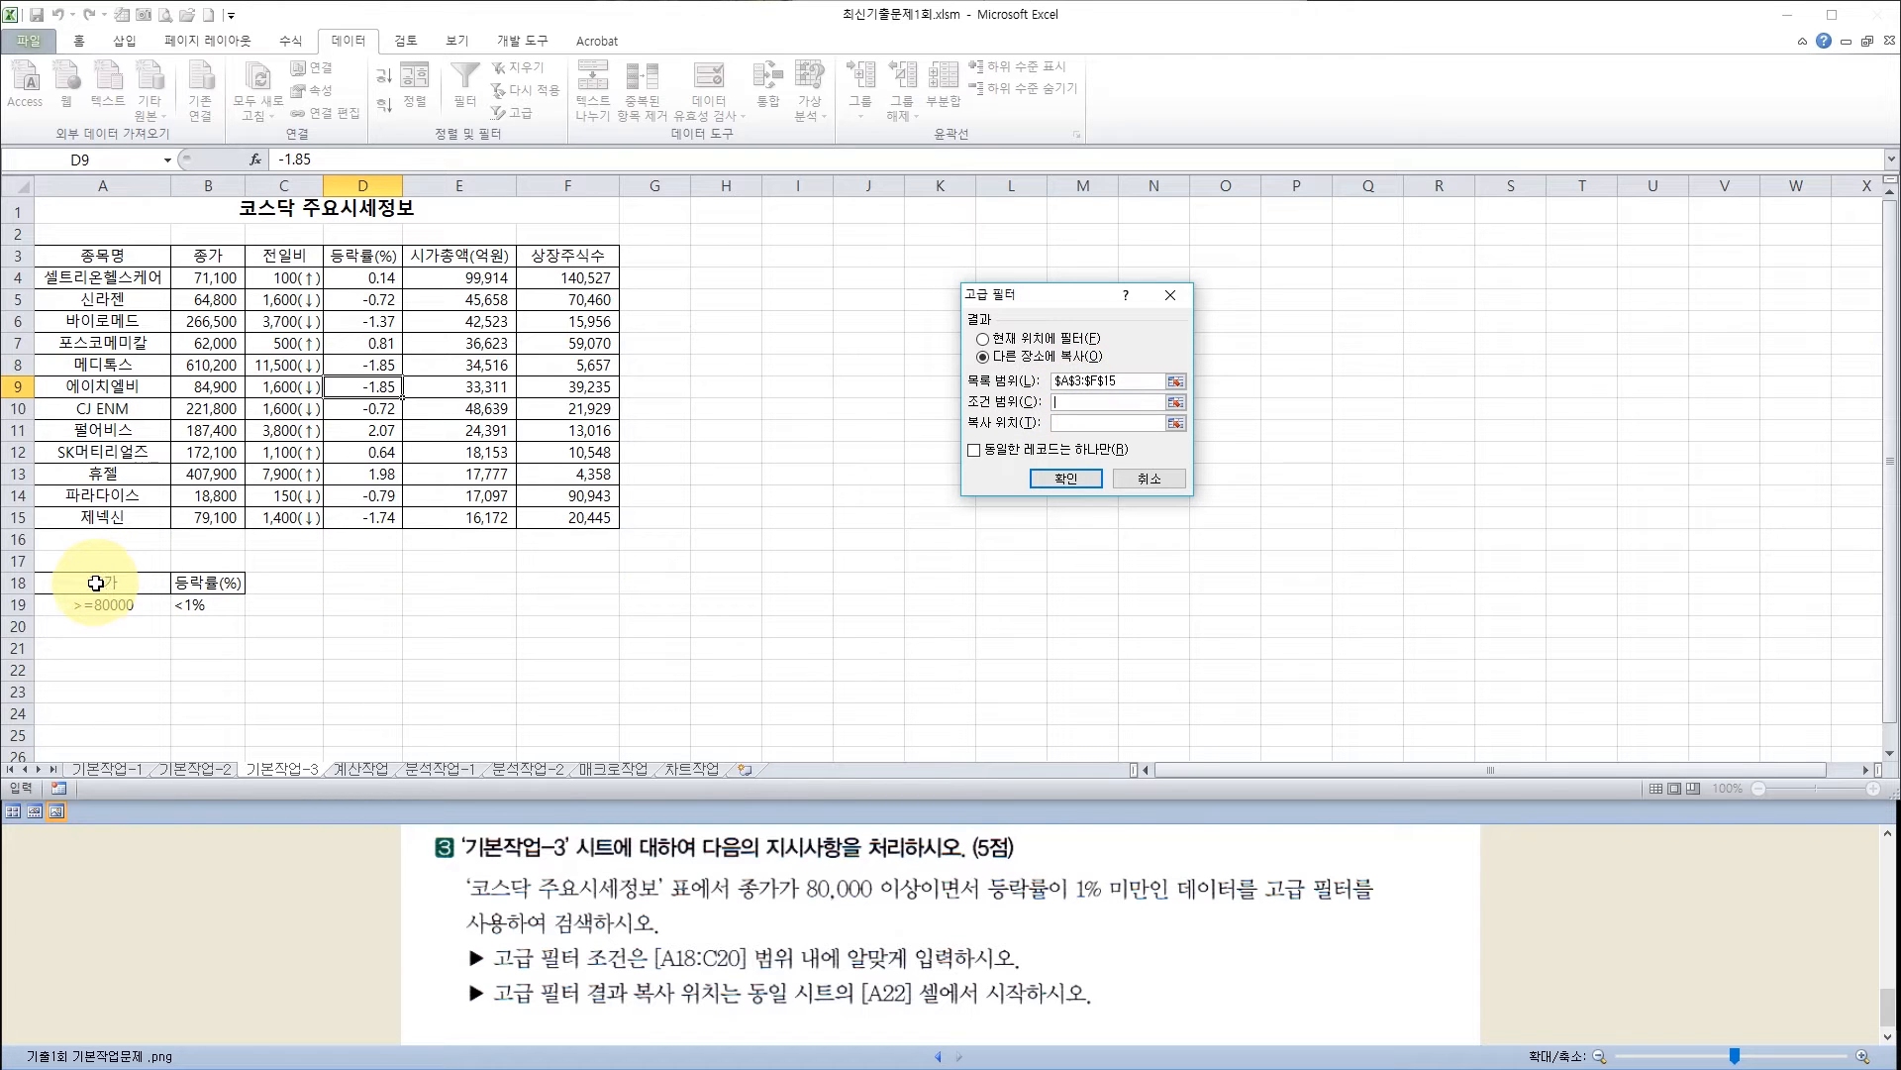
left_click_drag(96, 584, 193, 603)
left_click(1078, 424)
left_click(1077, 424)
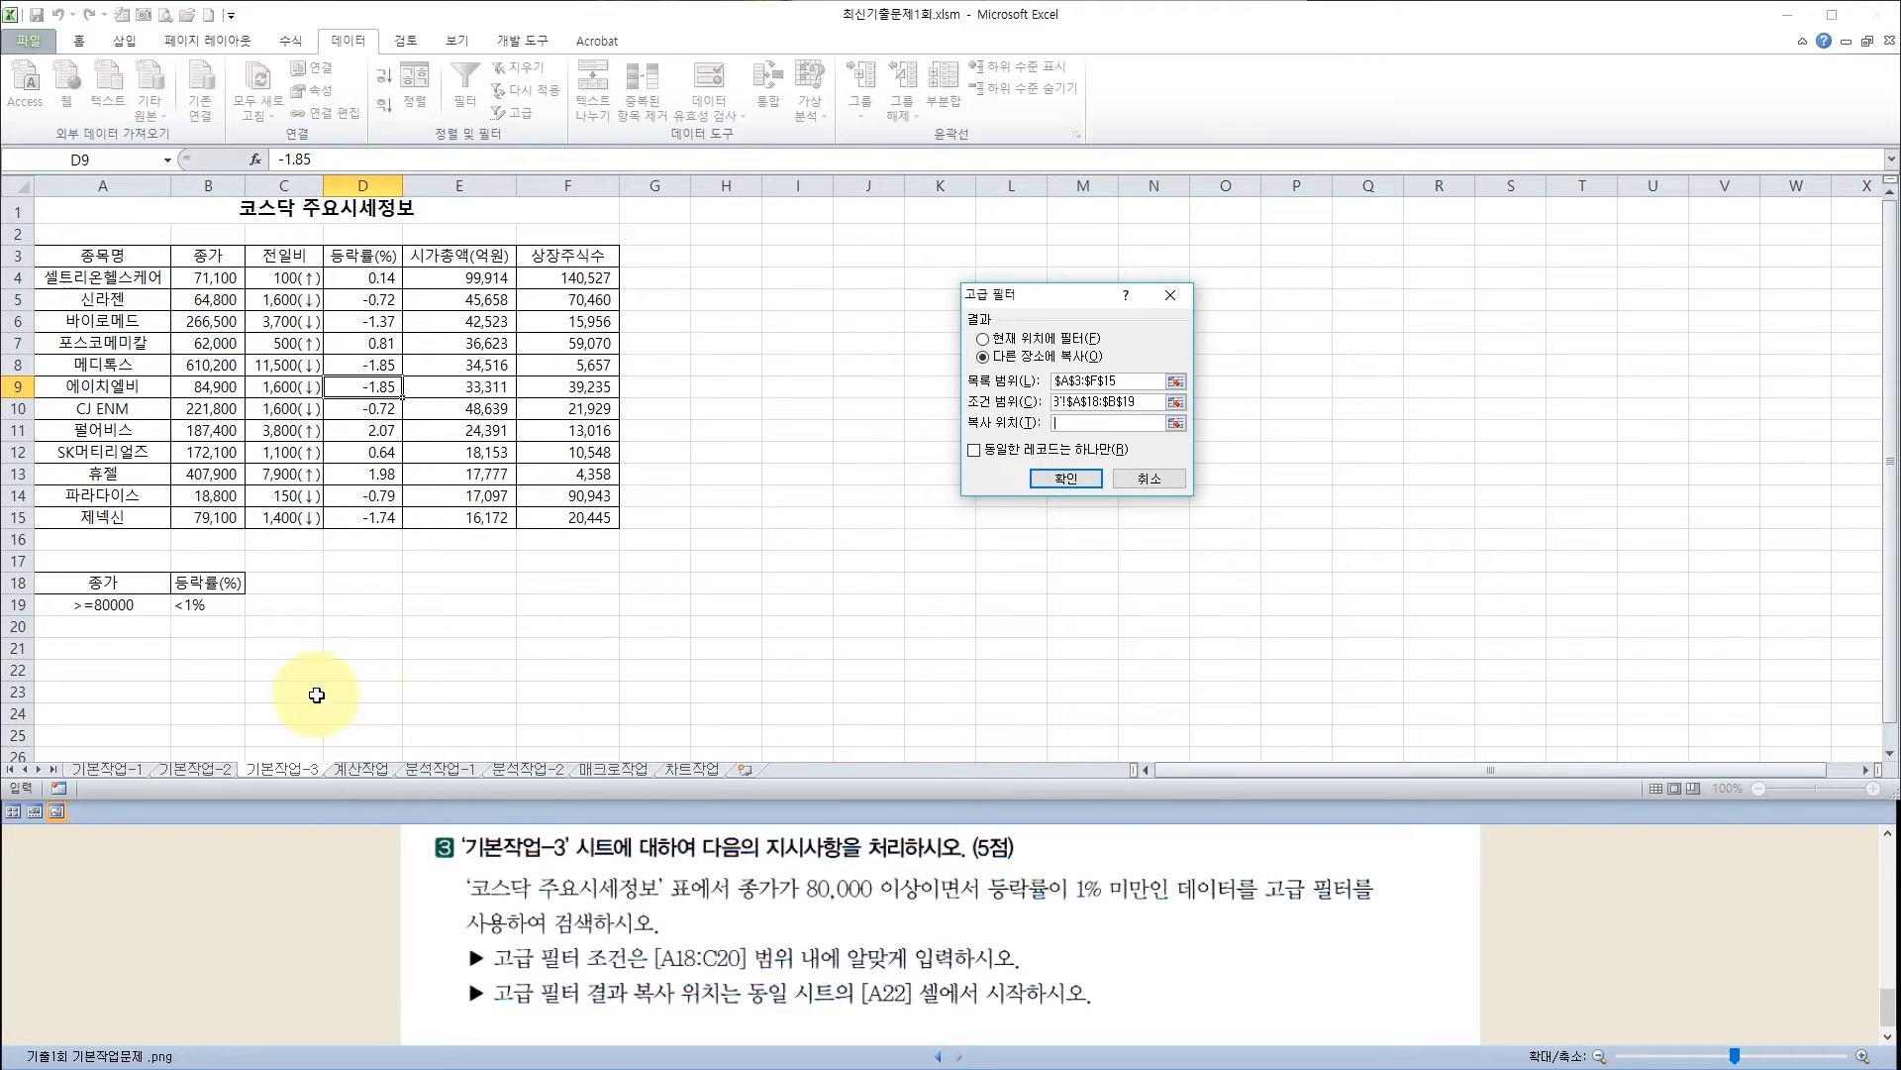
left_click(95, 670)
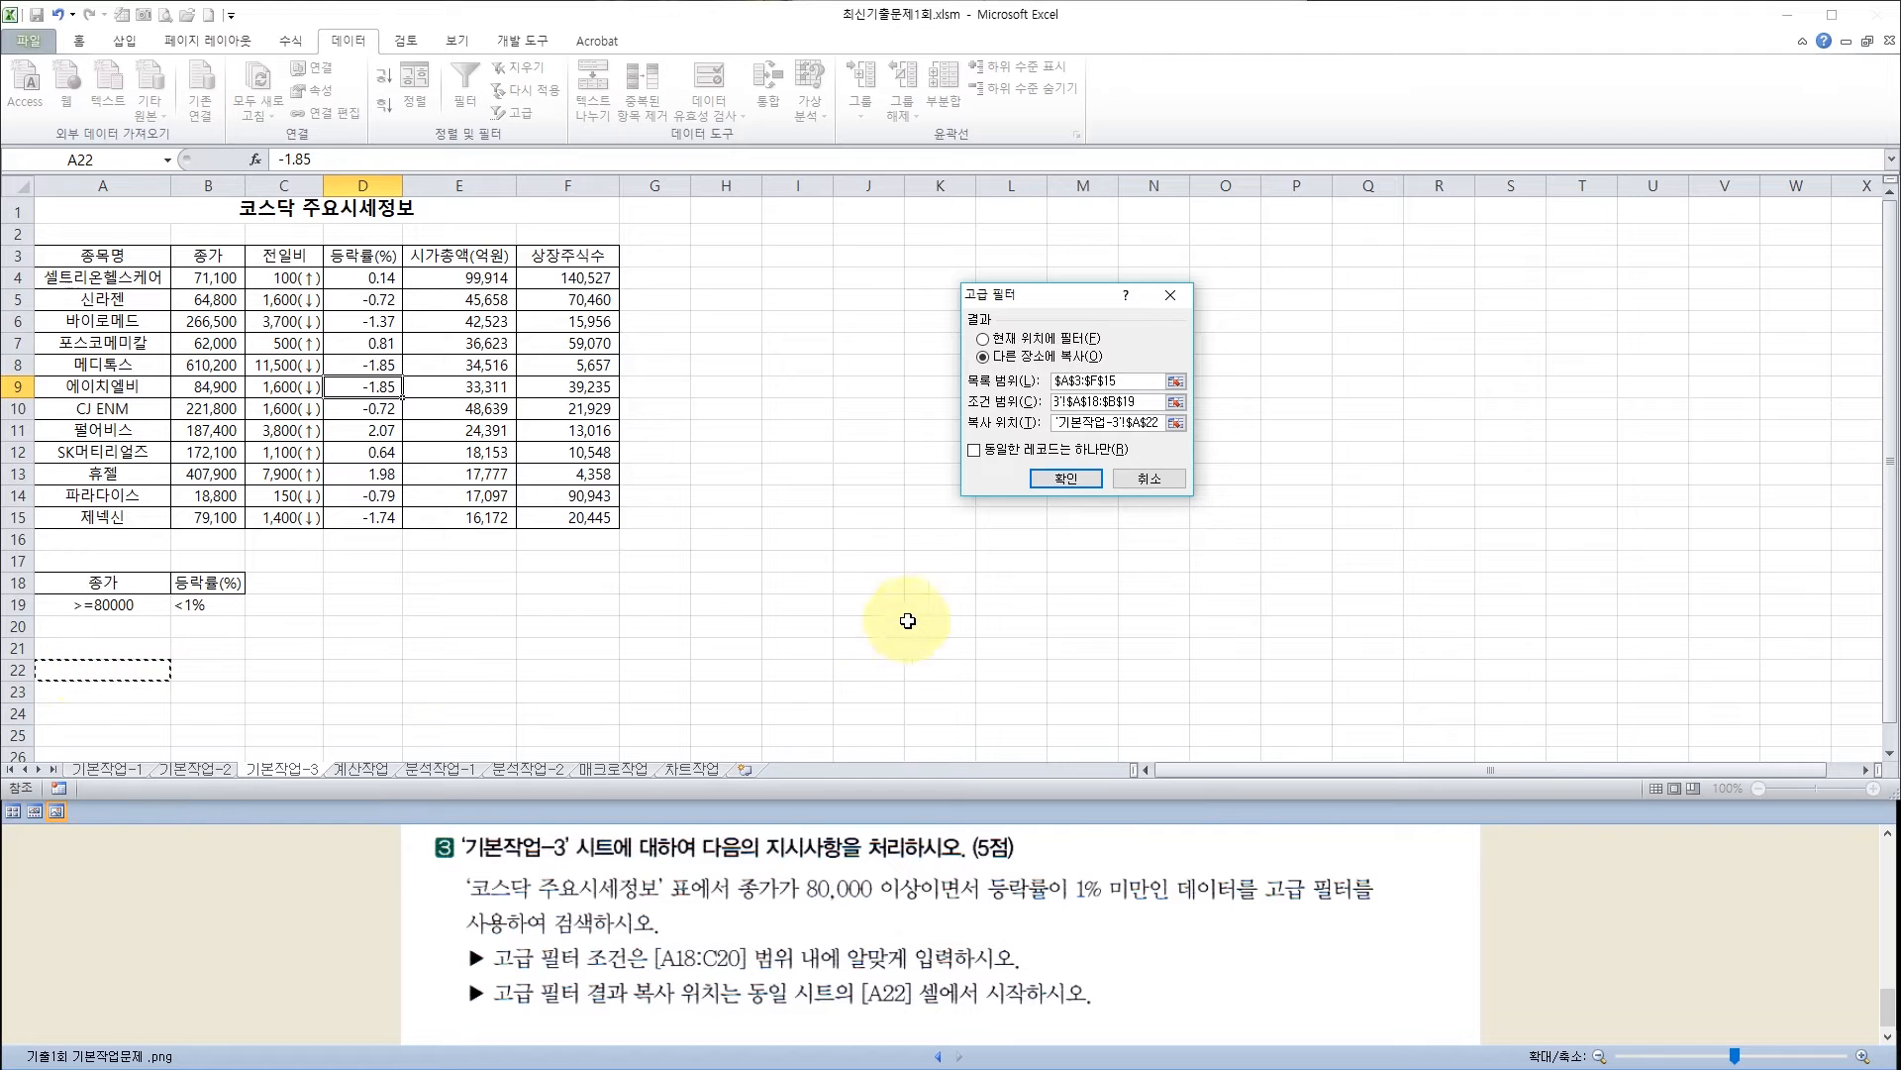
left_click(1066, 478)
scroll(752, 589, "down", 1)
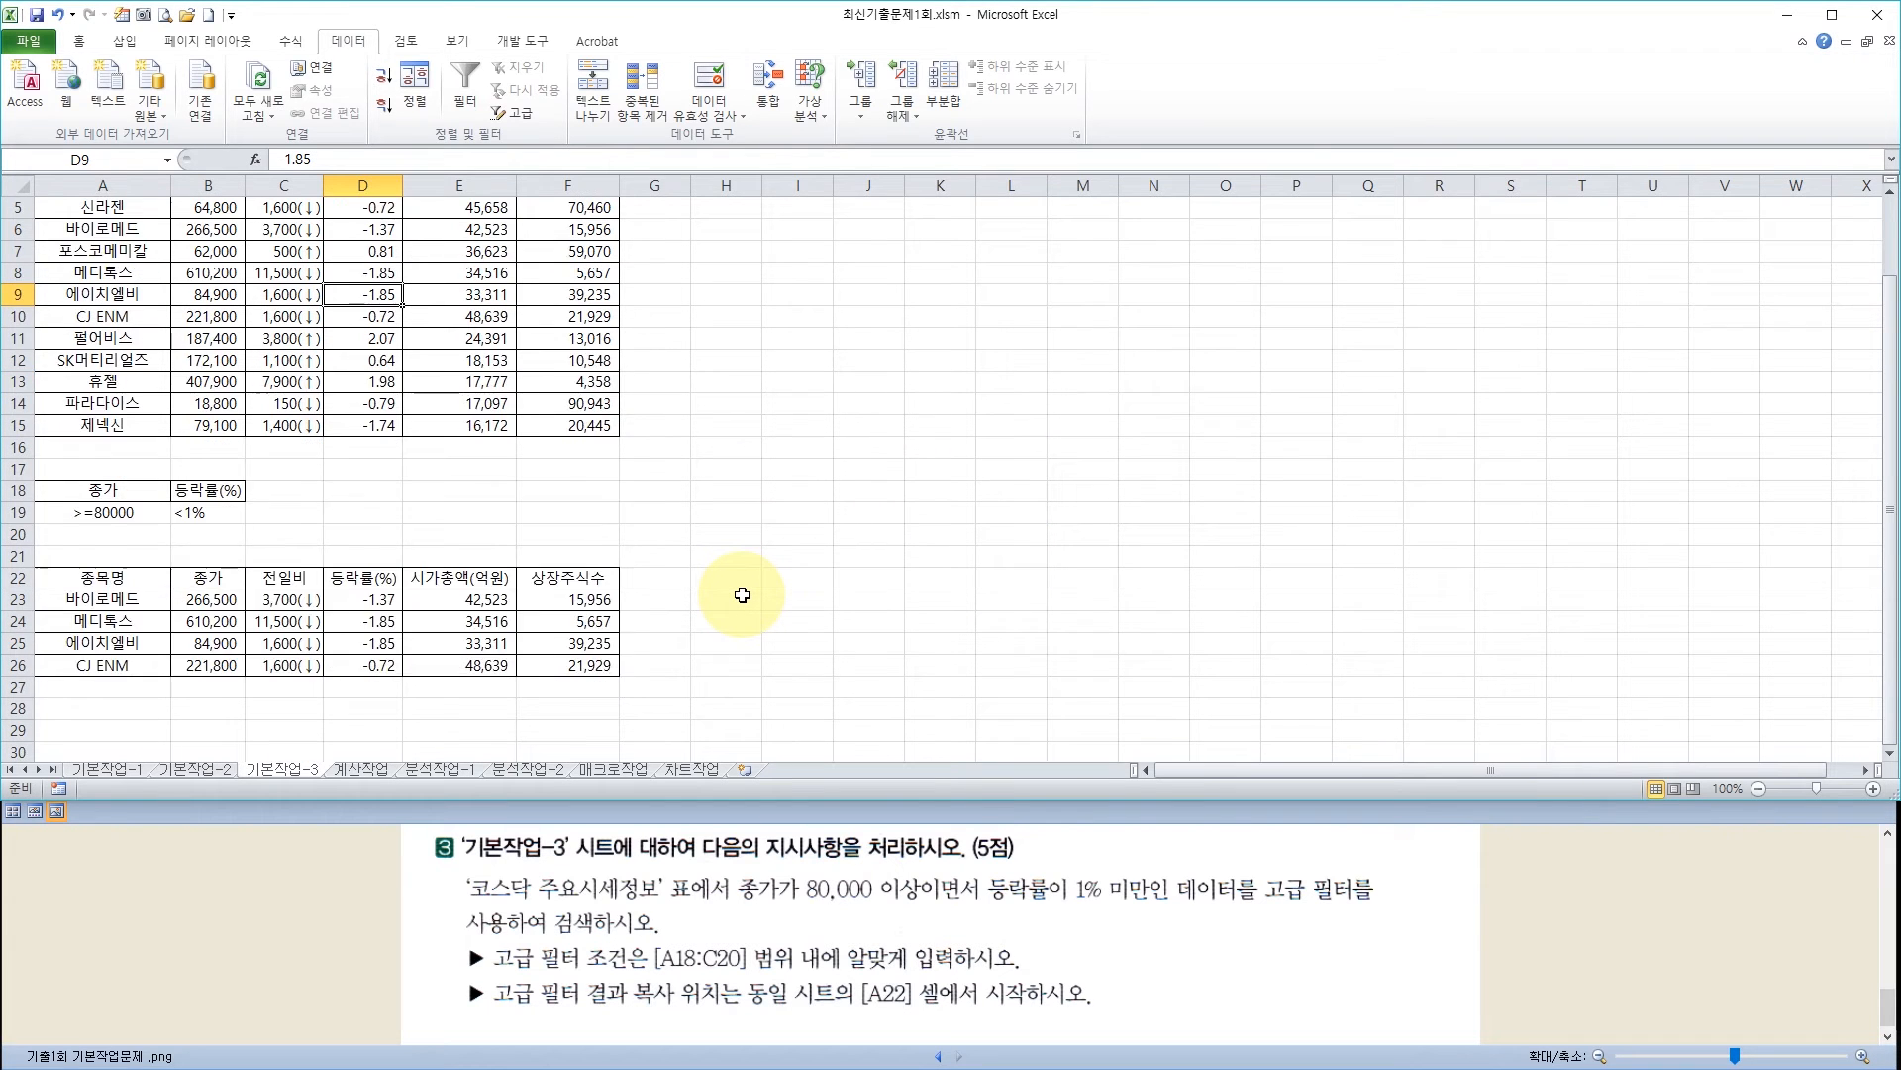
Switch to the 계산작업 sheet and bring up the instructions for question 1 on [표1]
scroll(743, 594, "down", 1)
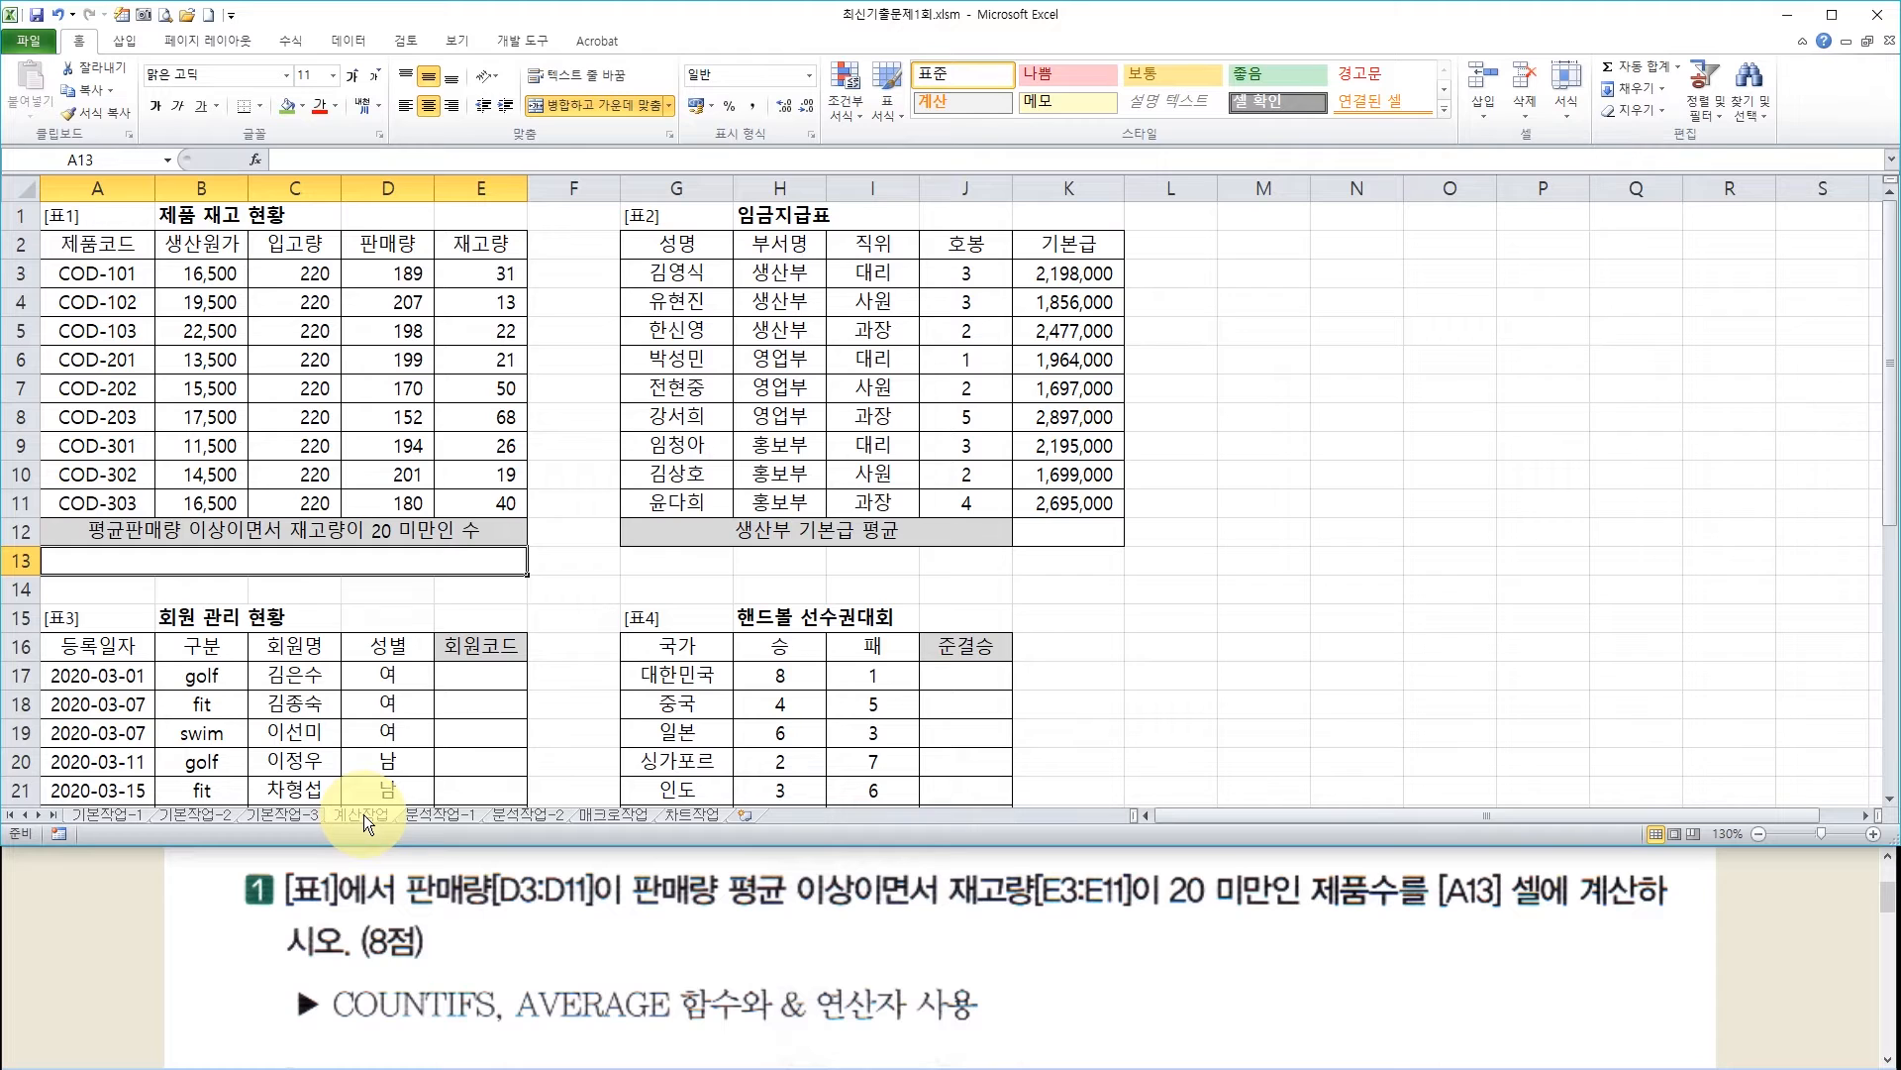
left_click(822, 948)
scroll(869, 931, "up", 1)
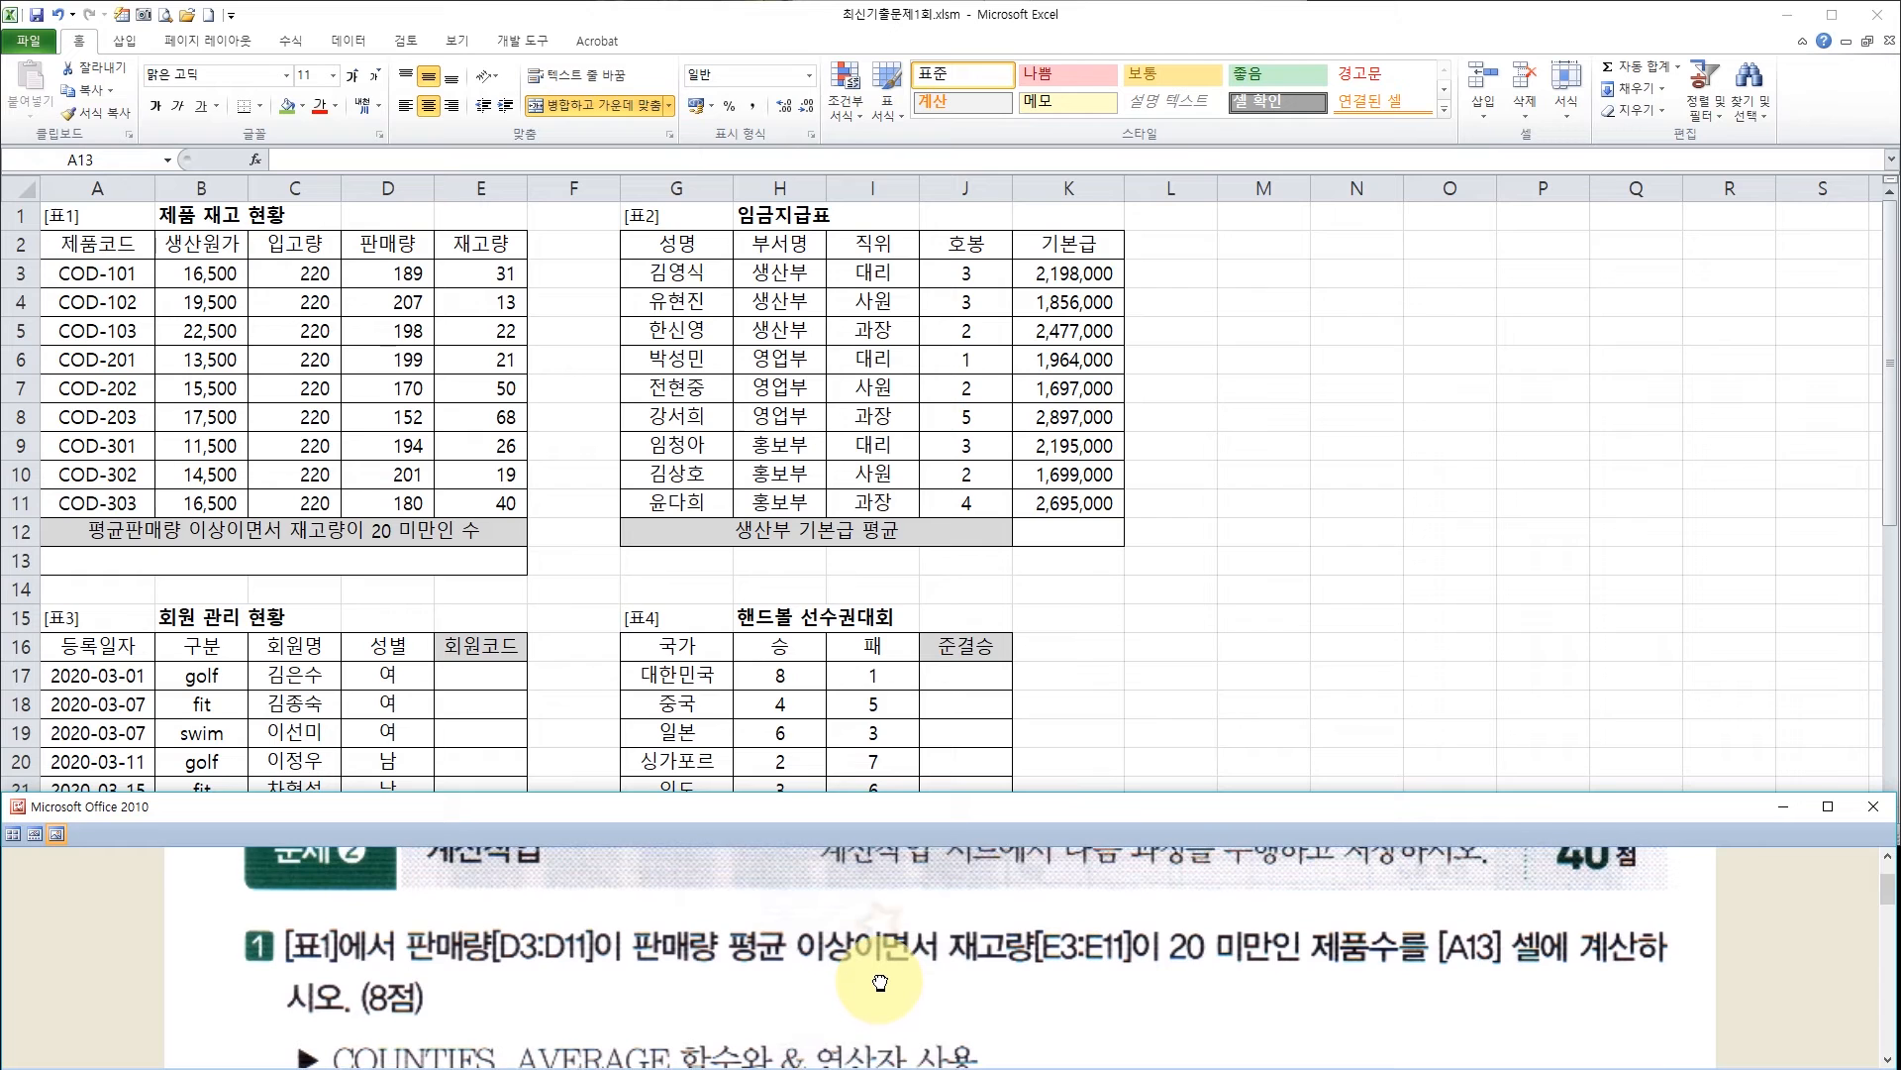
scroll(879, 926, "down", 1)
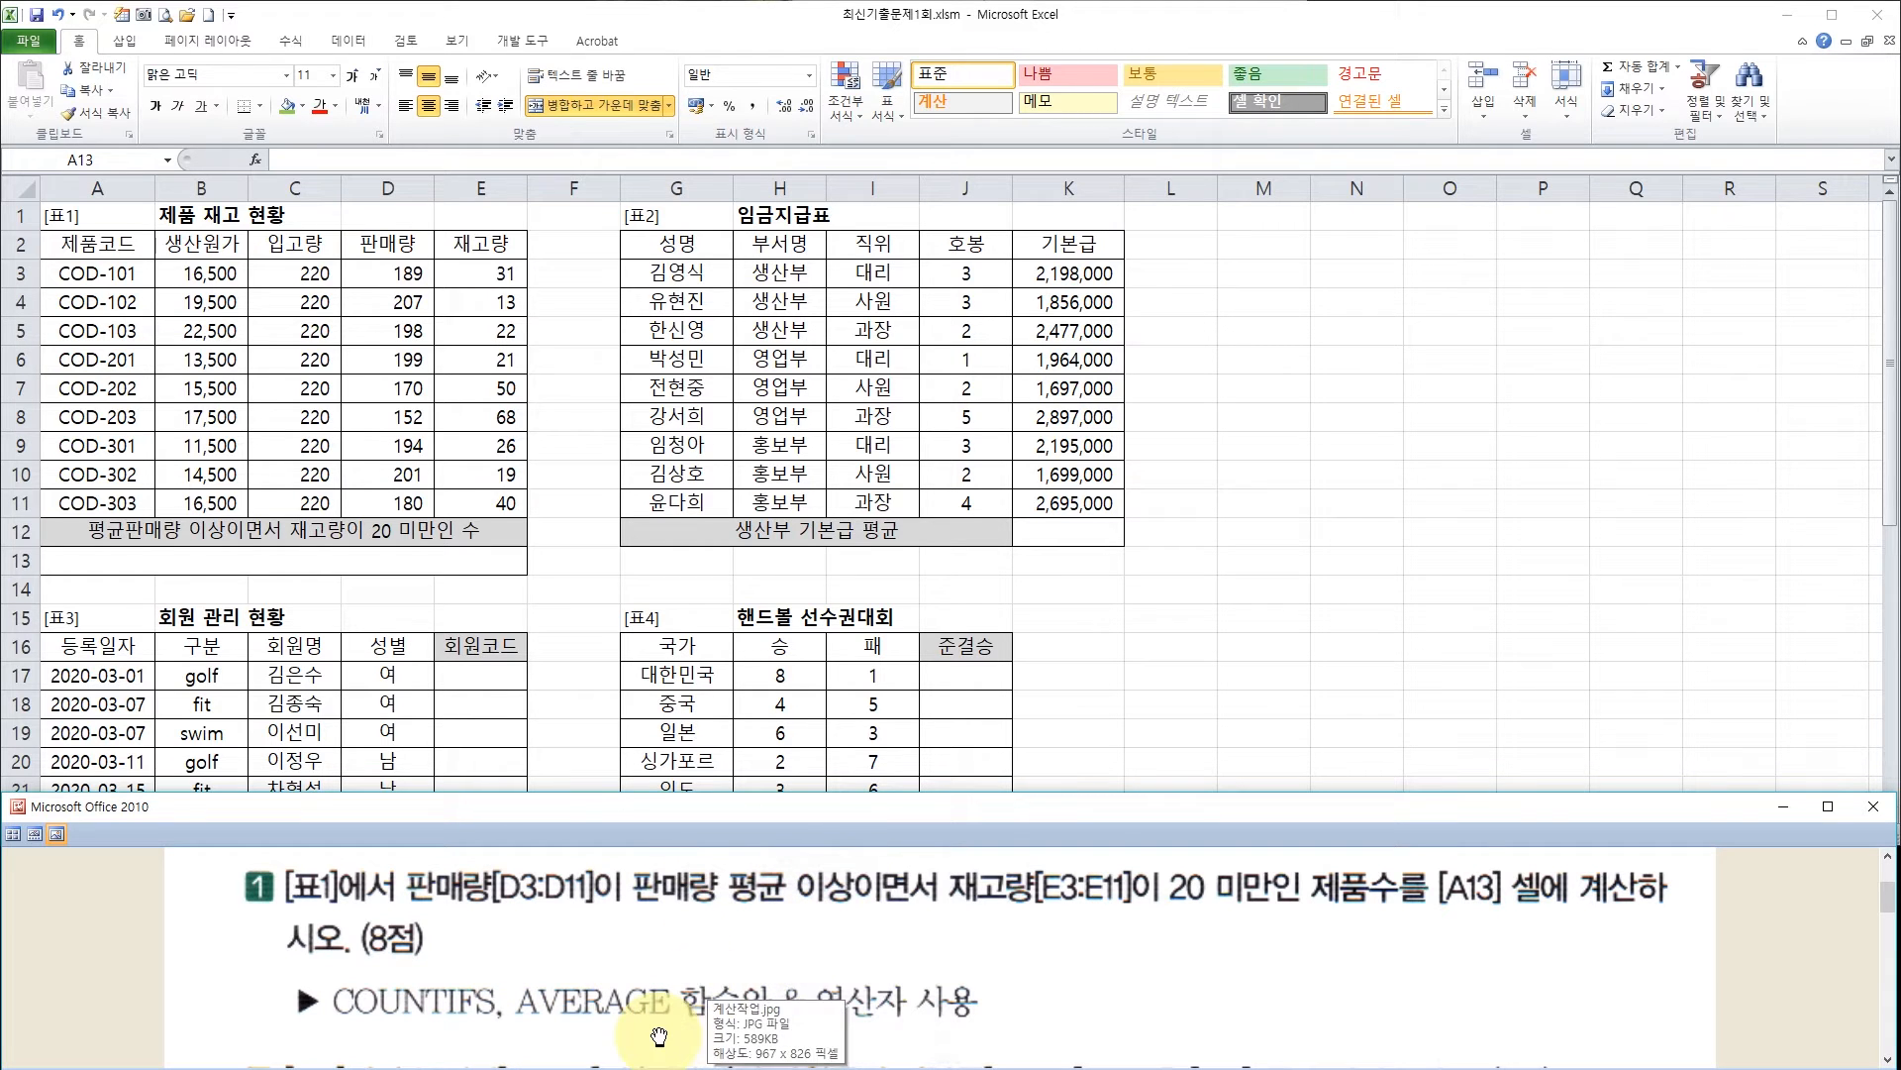
left_click(921, 1008)
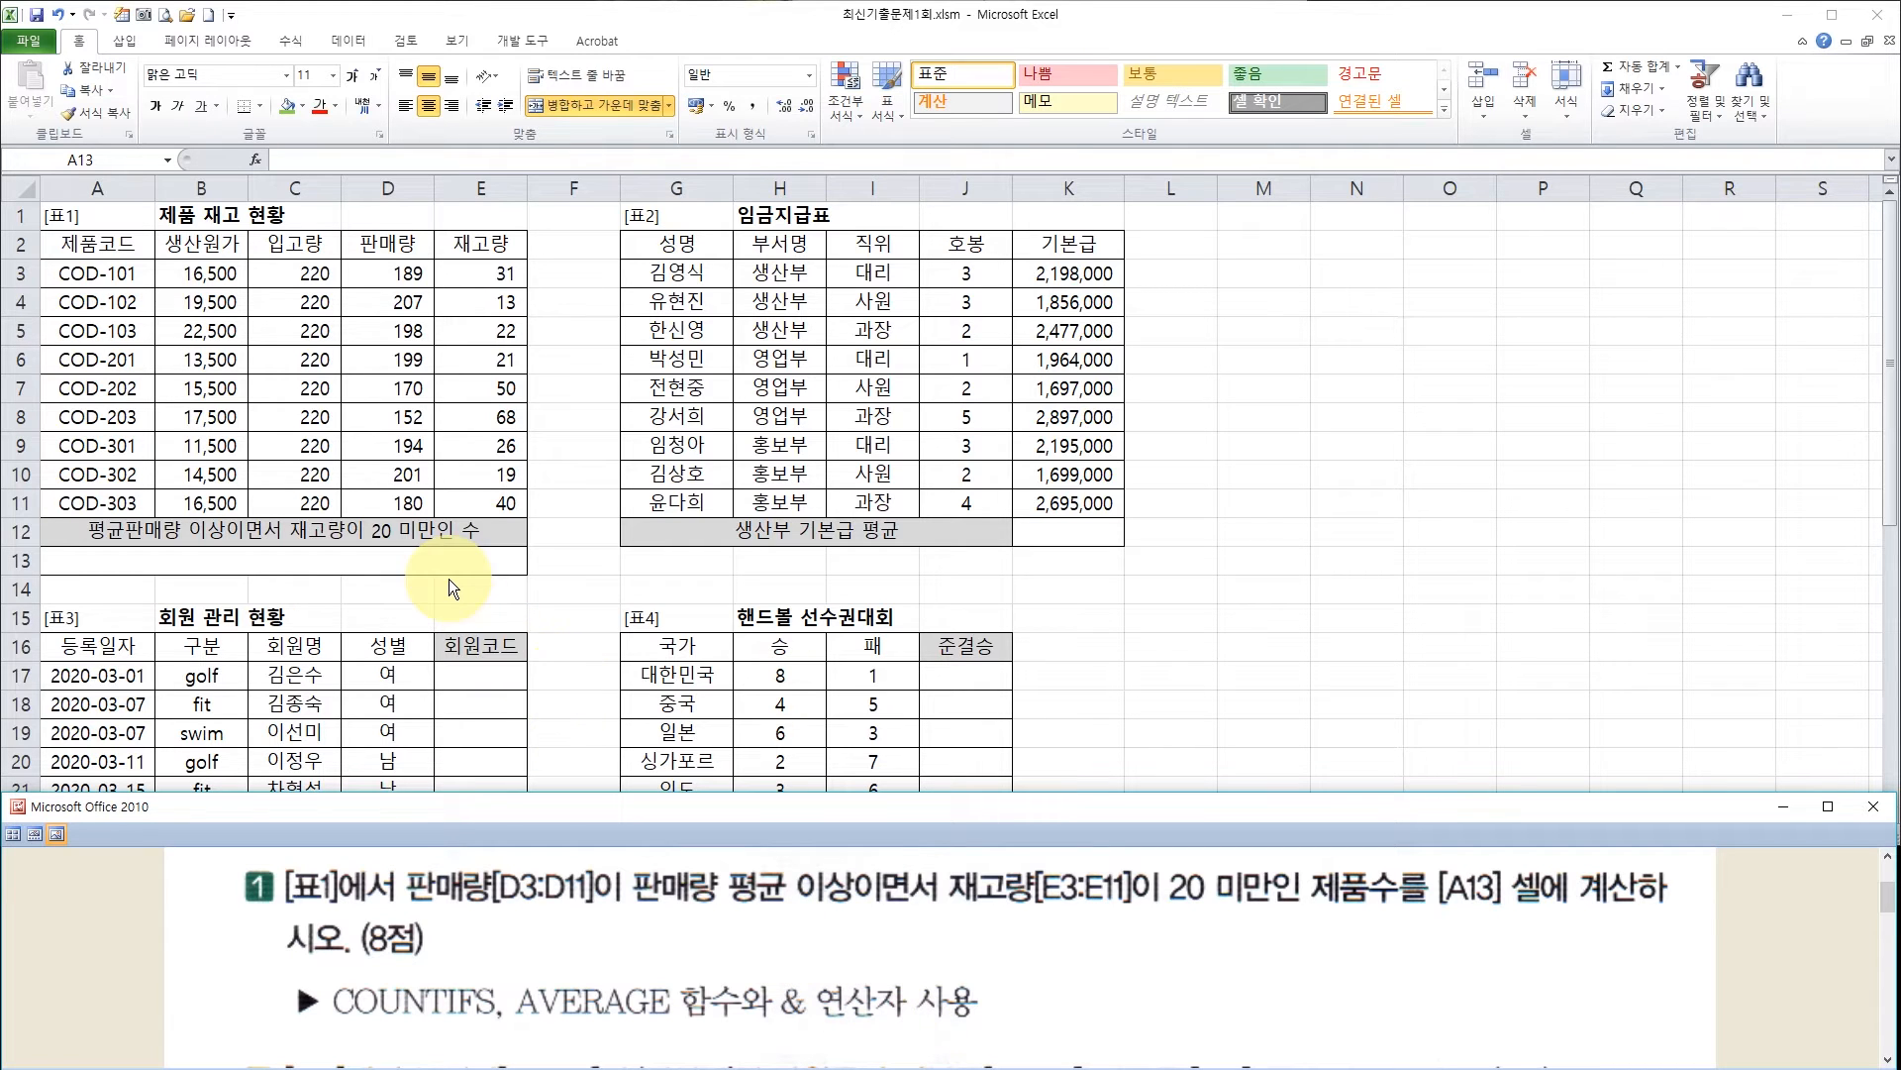
Start a COUNTIFS formula in A13 and open its function arguments dialog, placed clear of the [표1] data
left_click(385, 564)
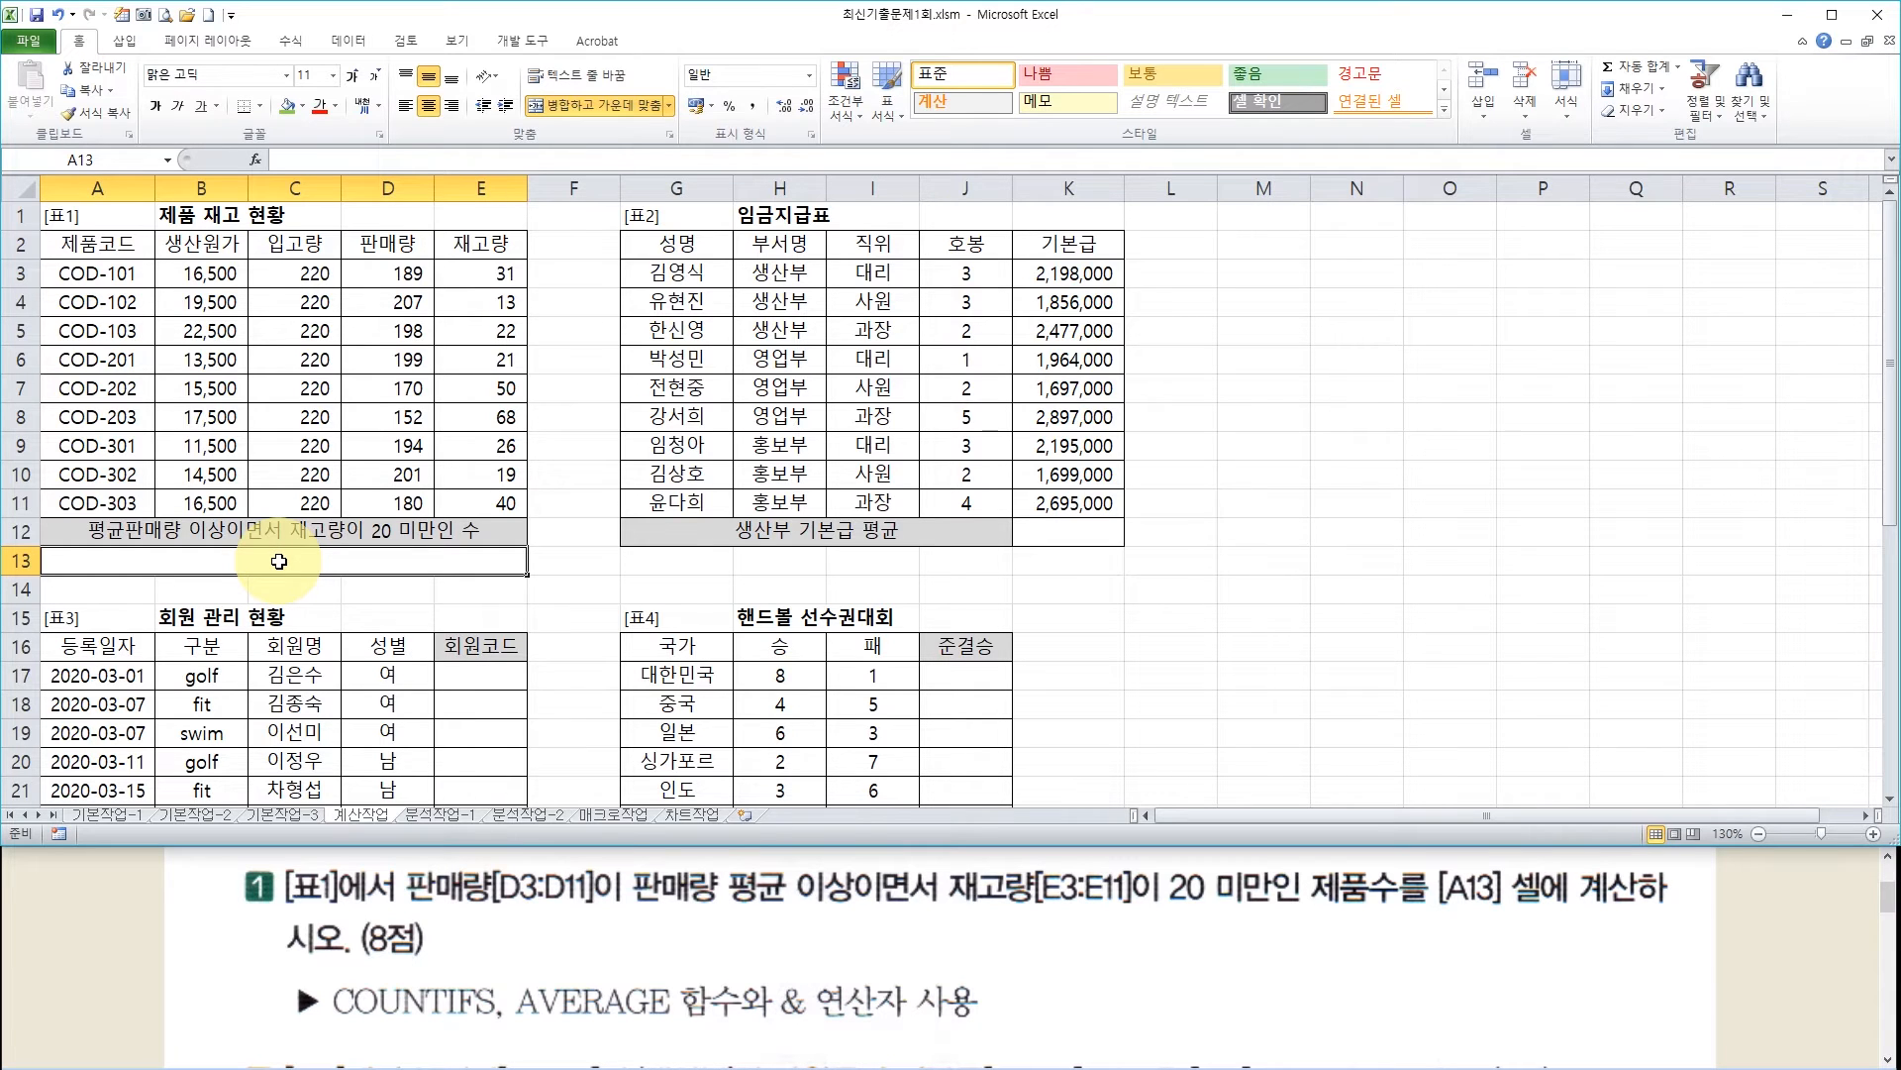
type("=")
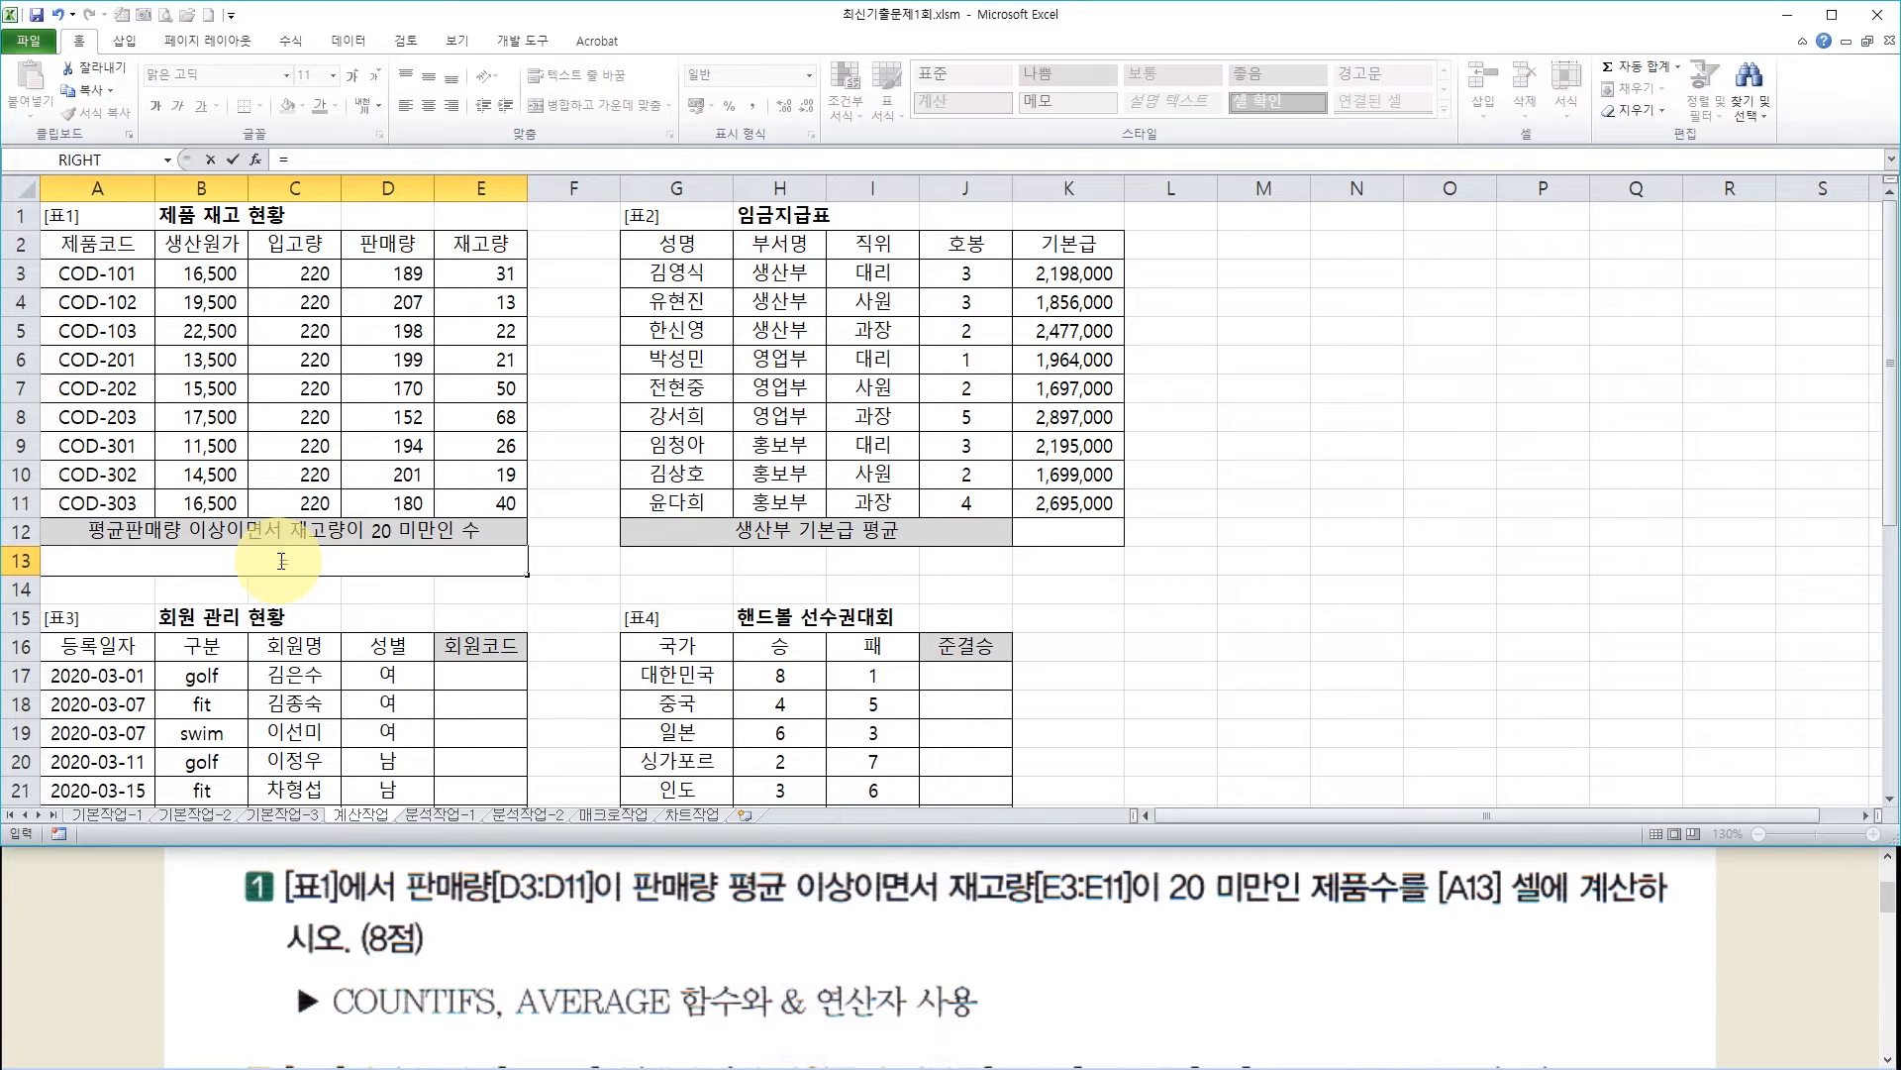
type("cou")
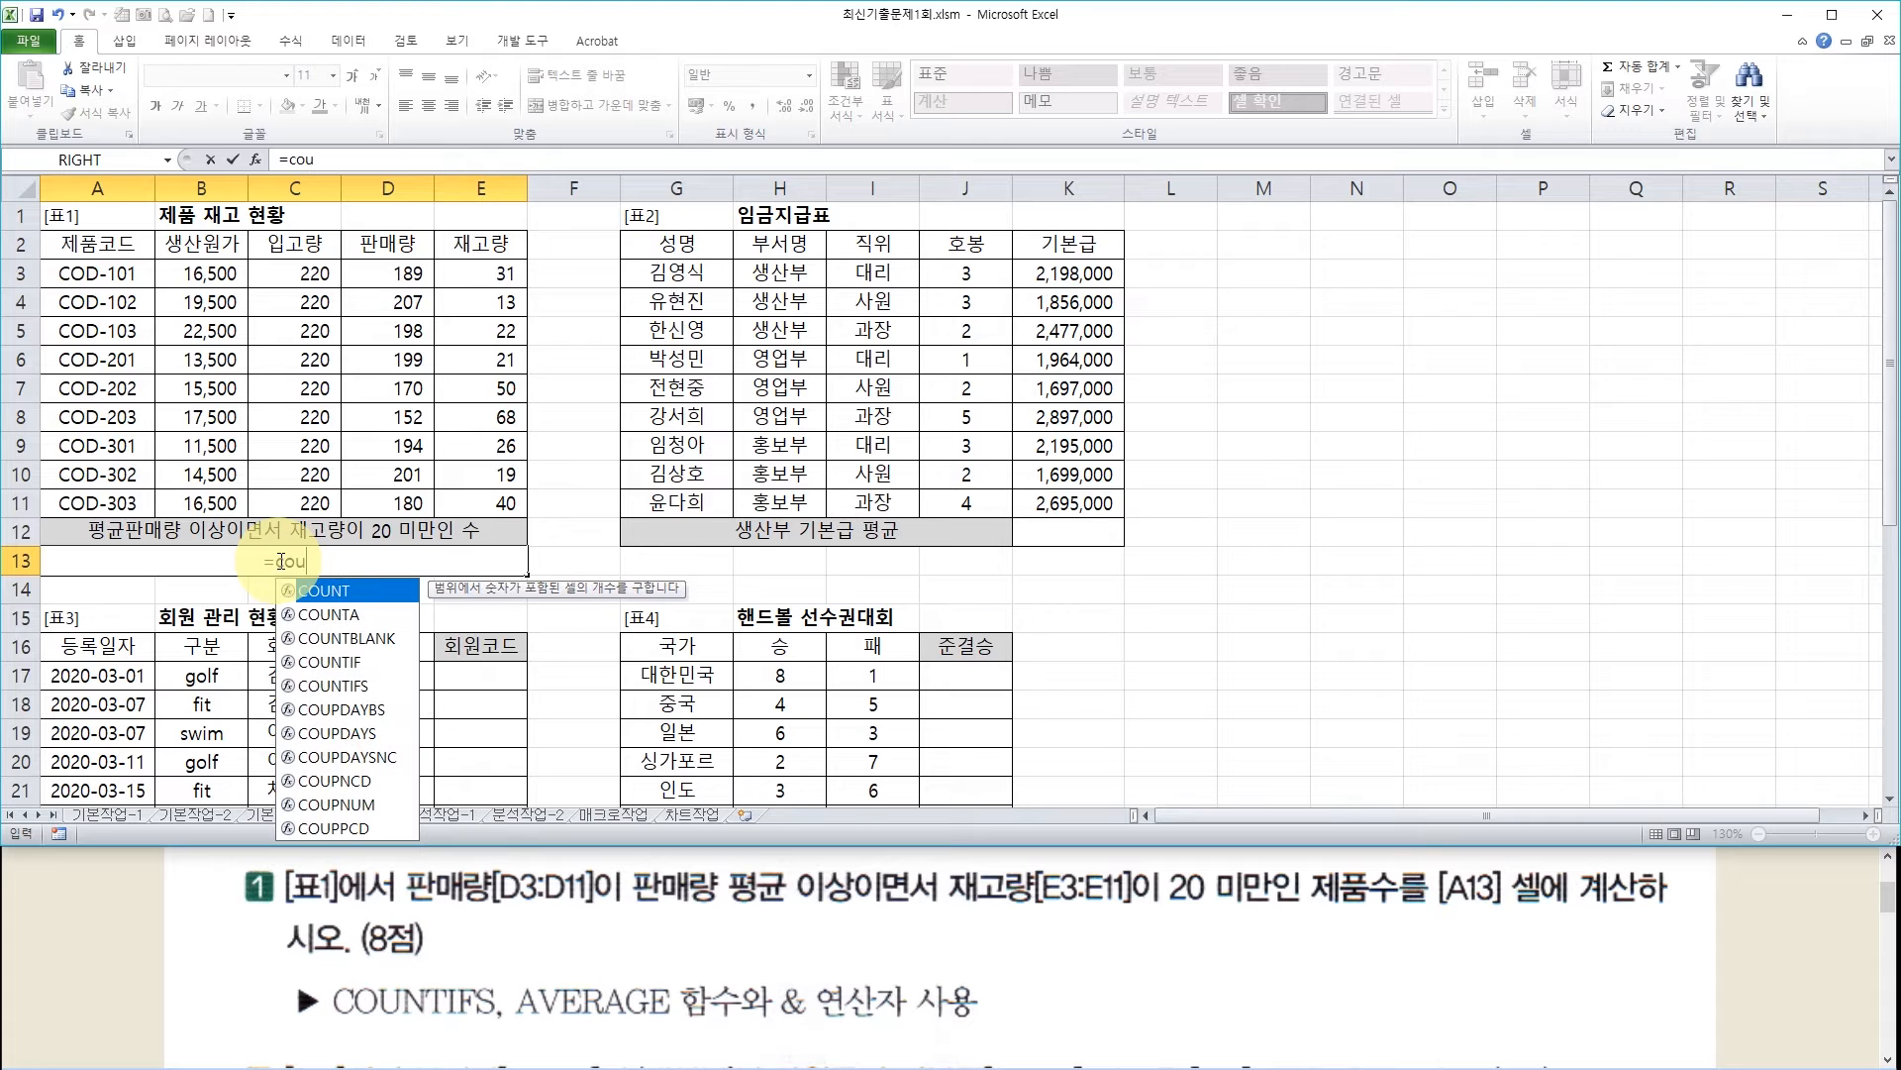
double_click(343, 687)
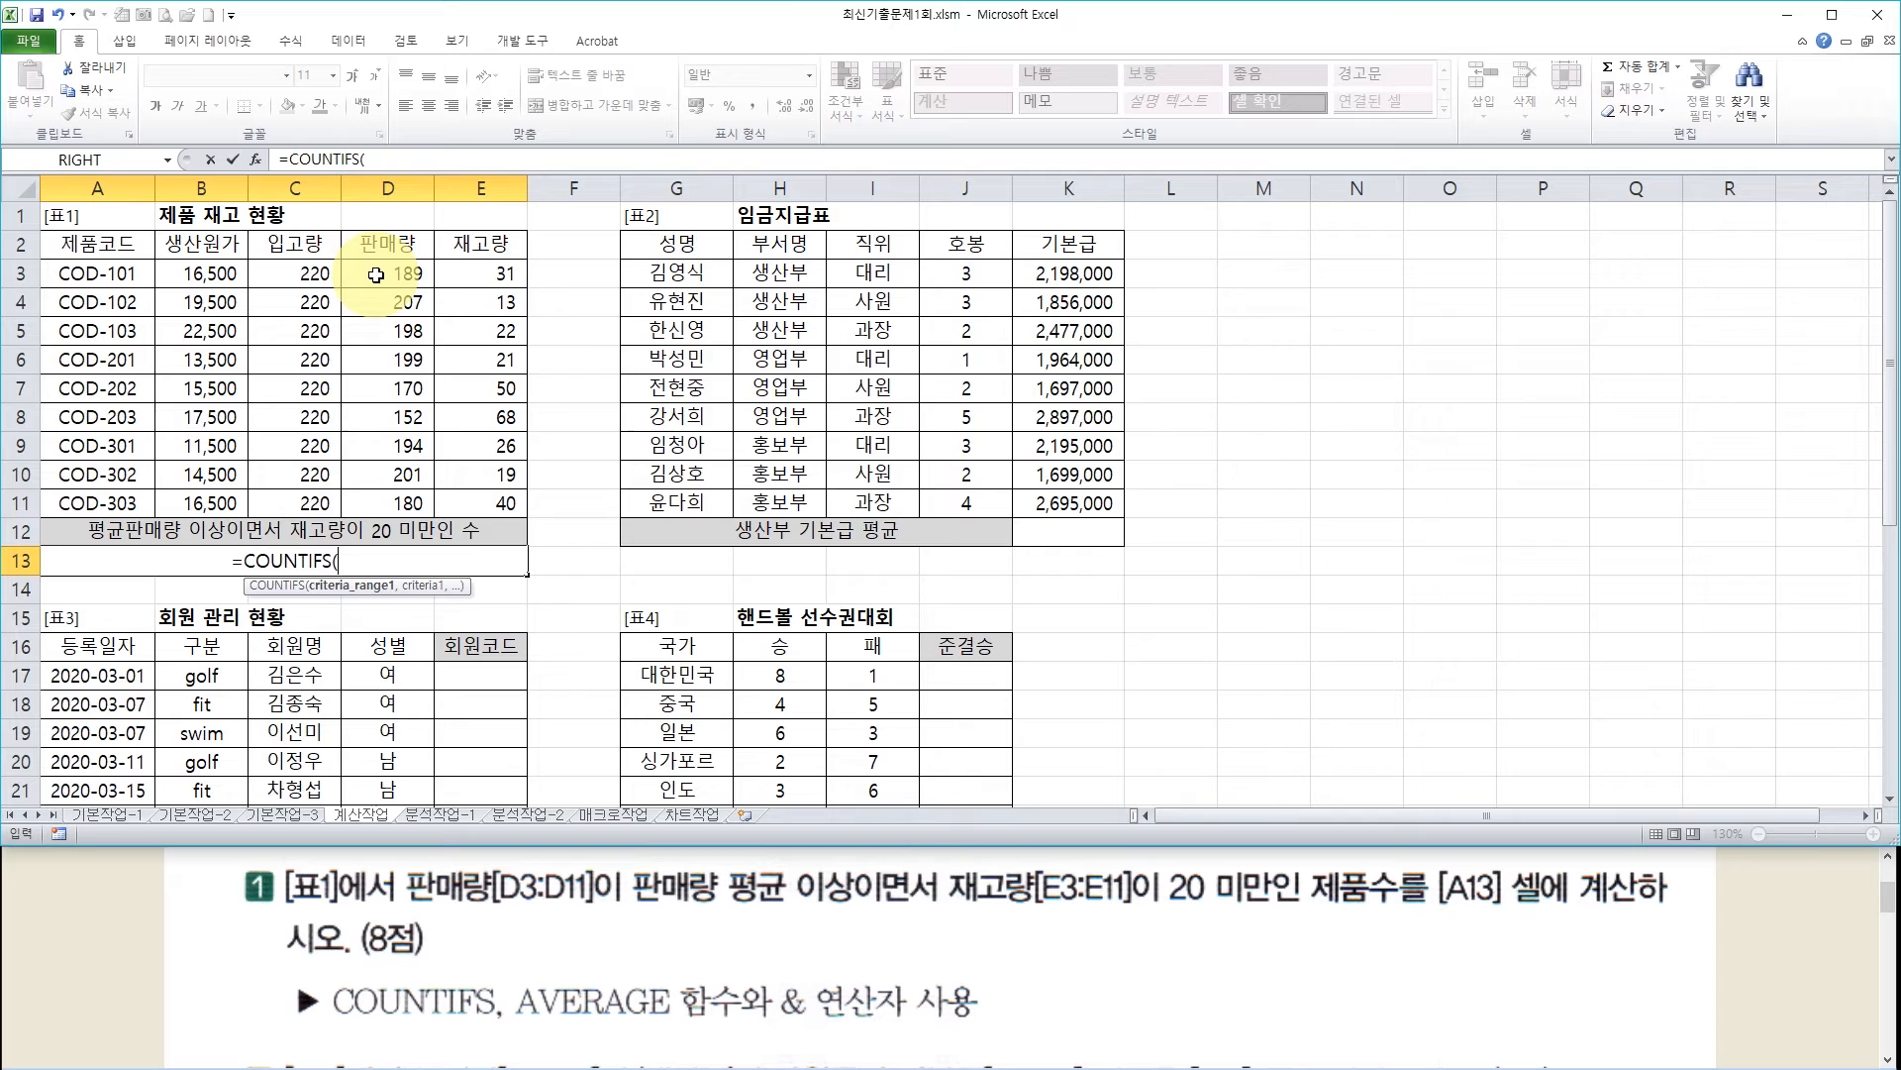
key("ctrl+a")
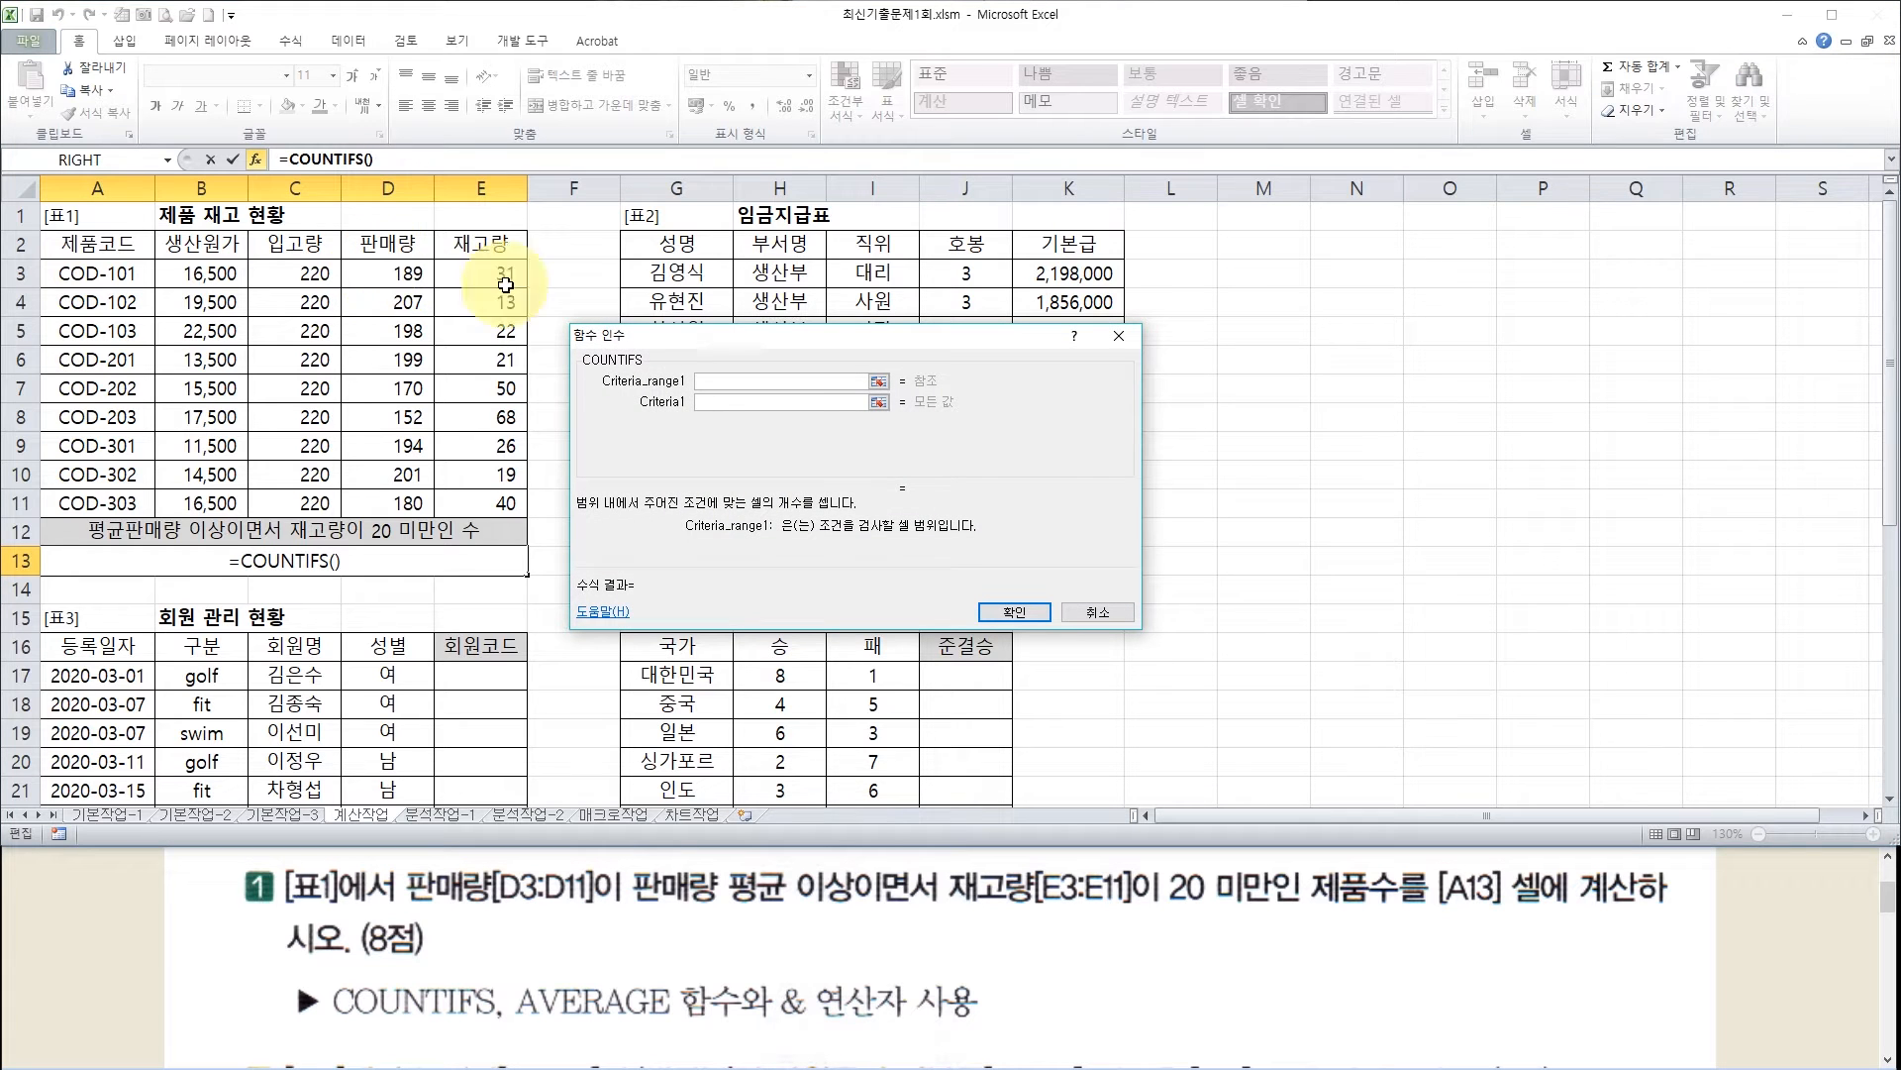
left_click_drag(672, 340, 653, 286)
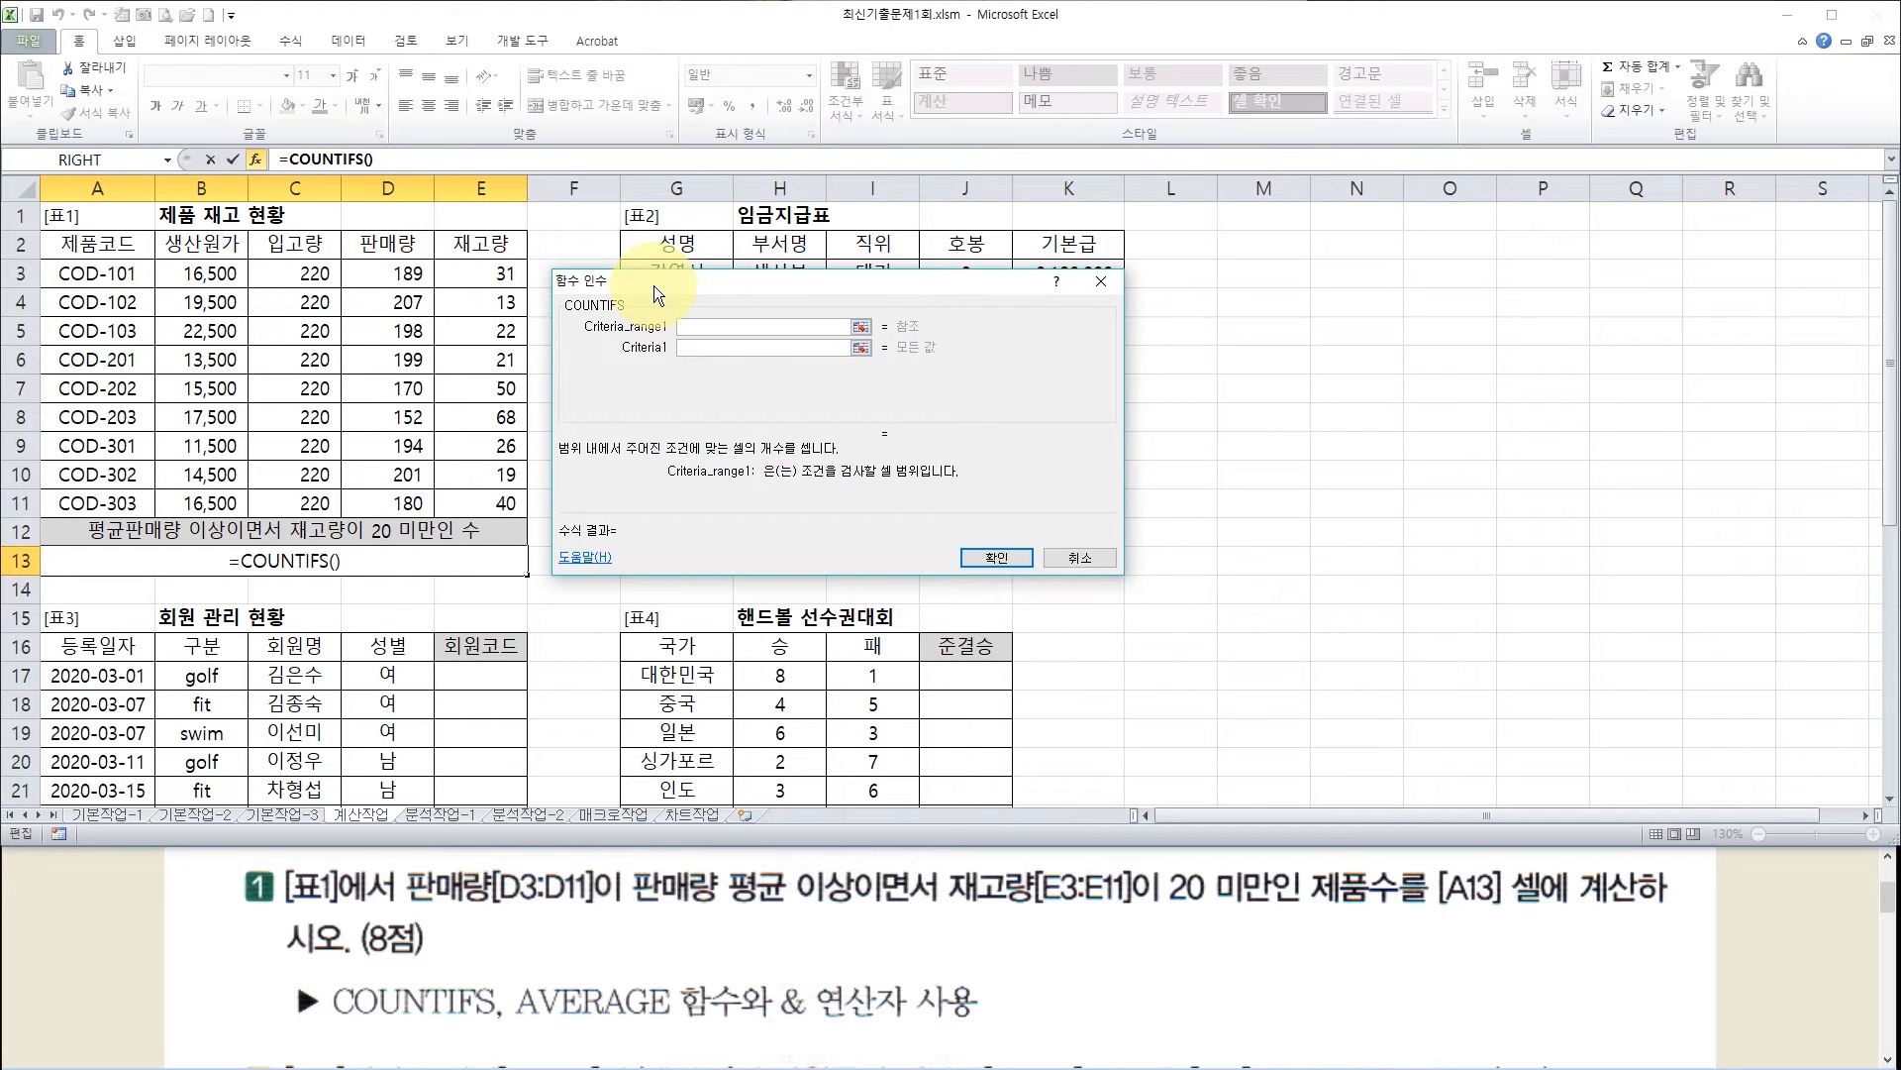
Set the first COUNTIFS criteria range to the 판매량 cells D3:D11
left_click(690, 346)
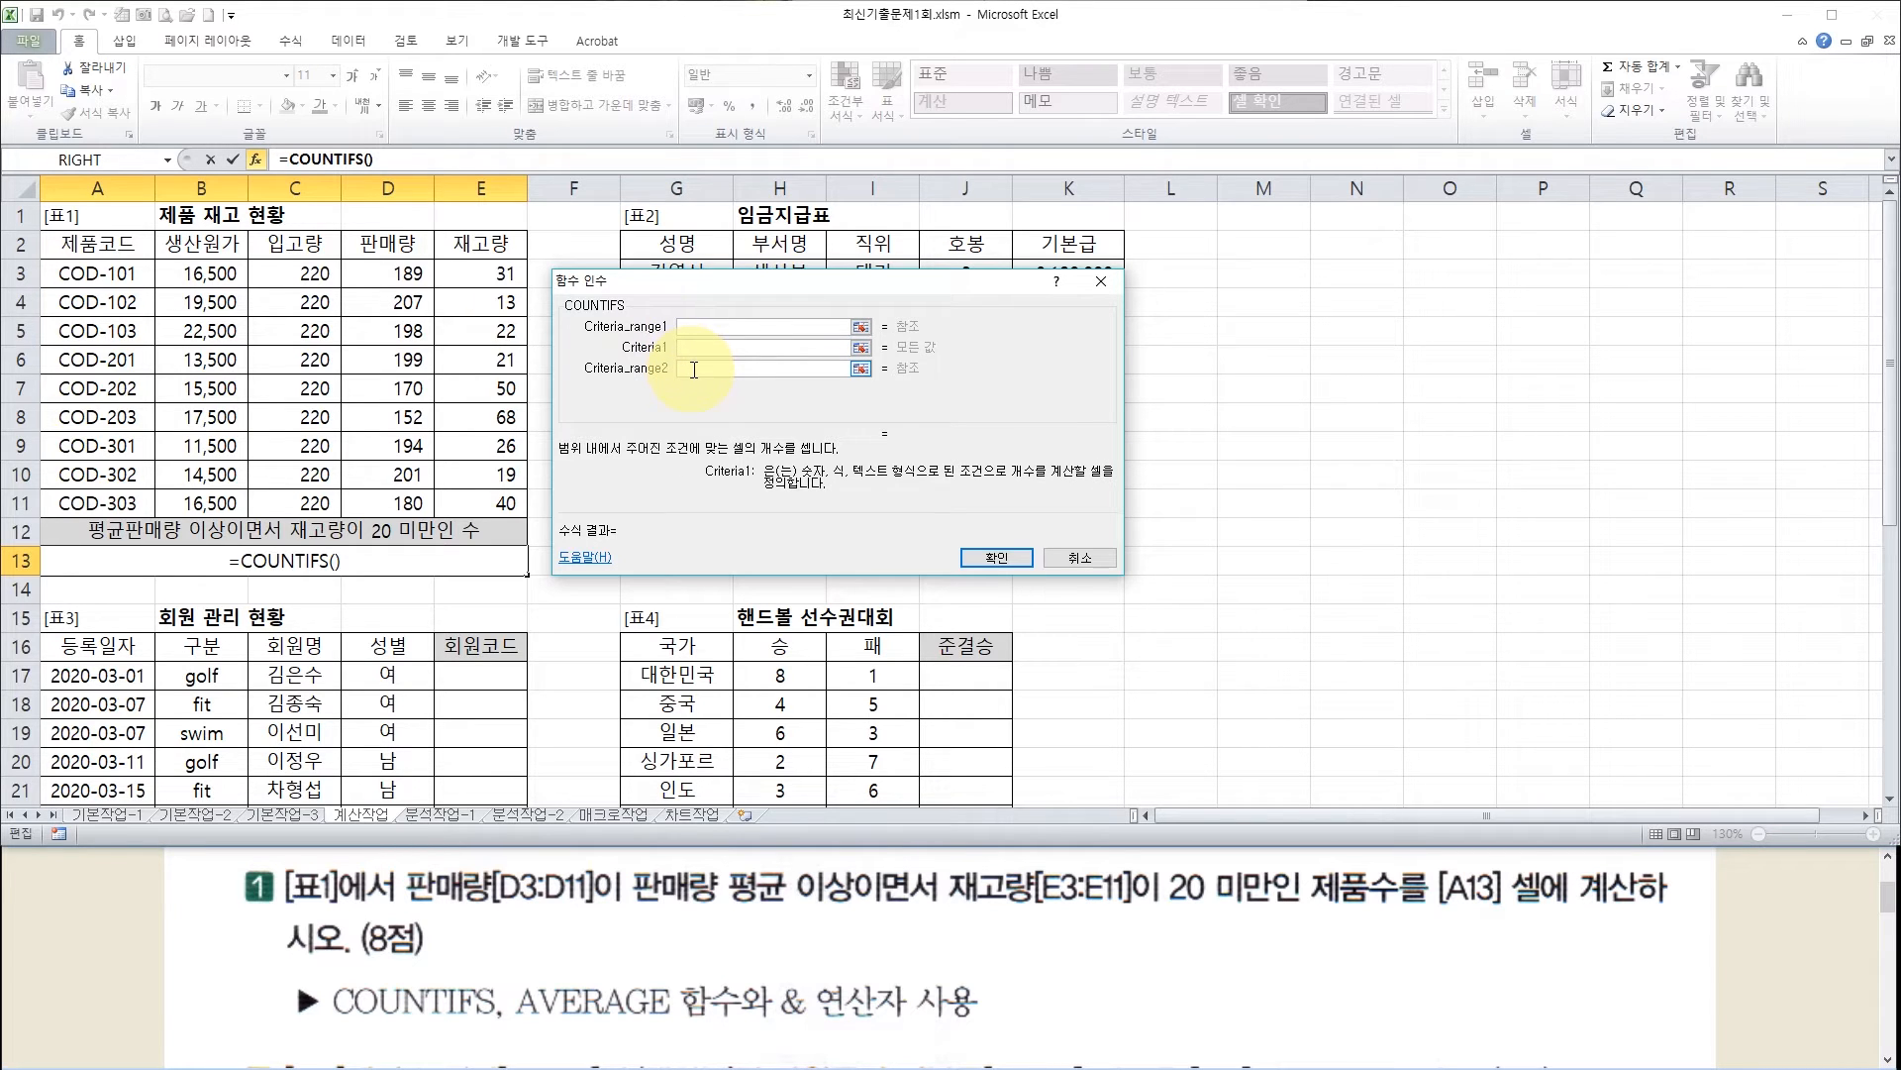
left_click(695, 370)
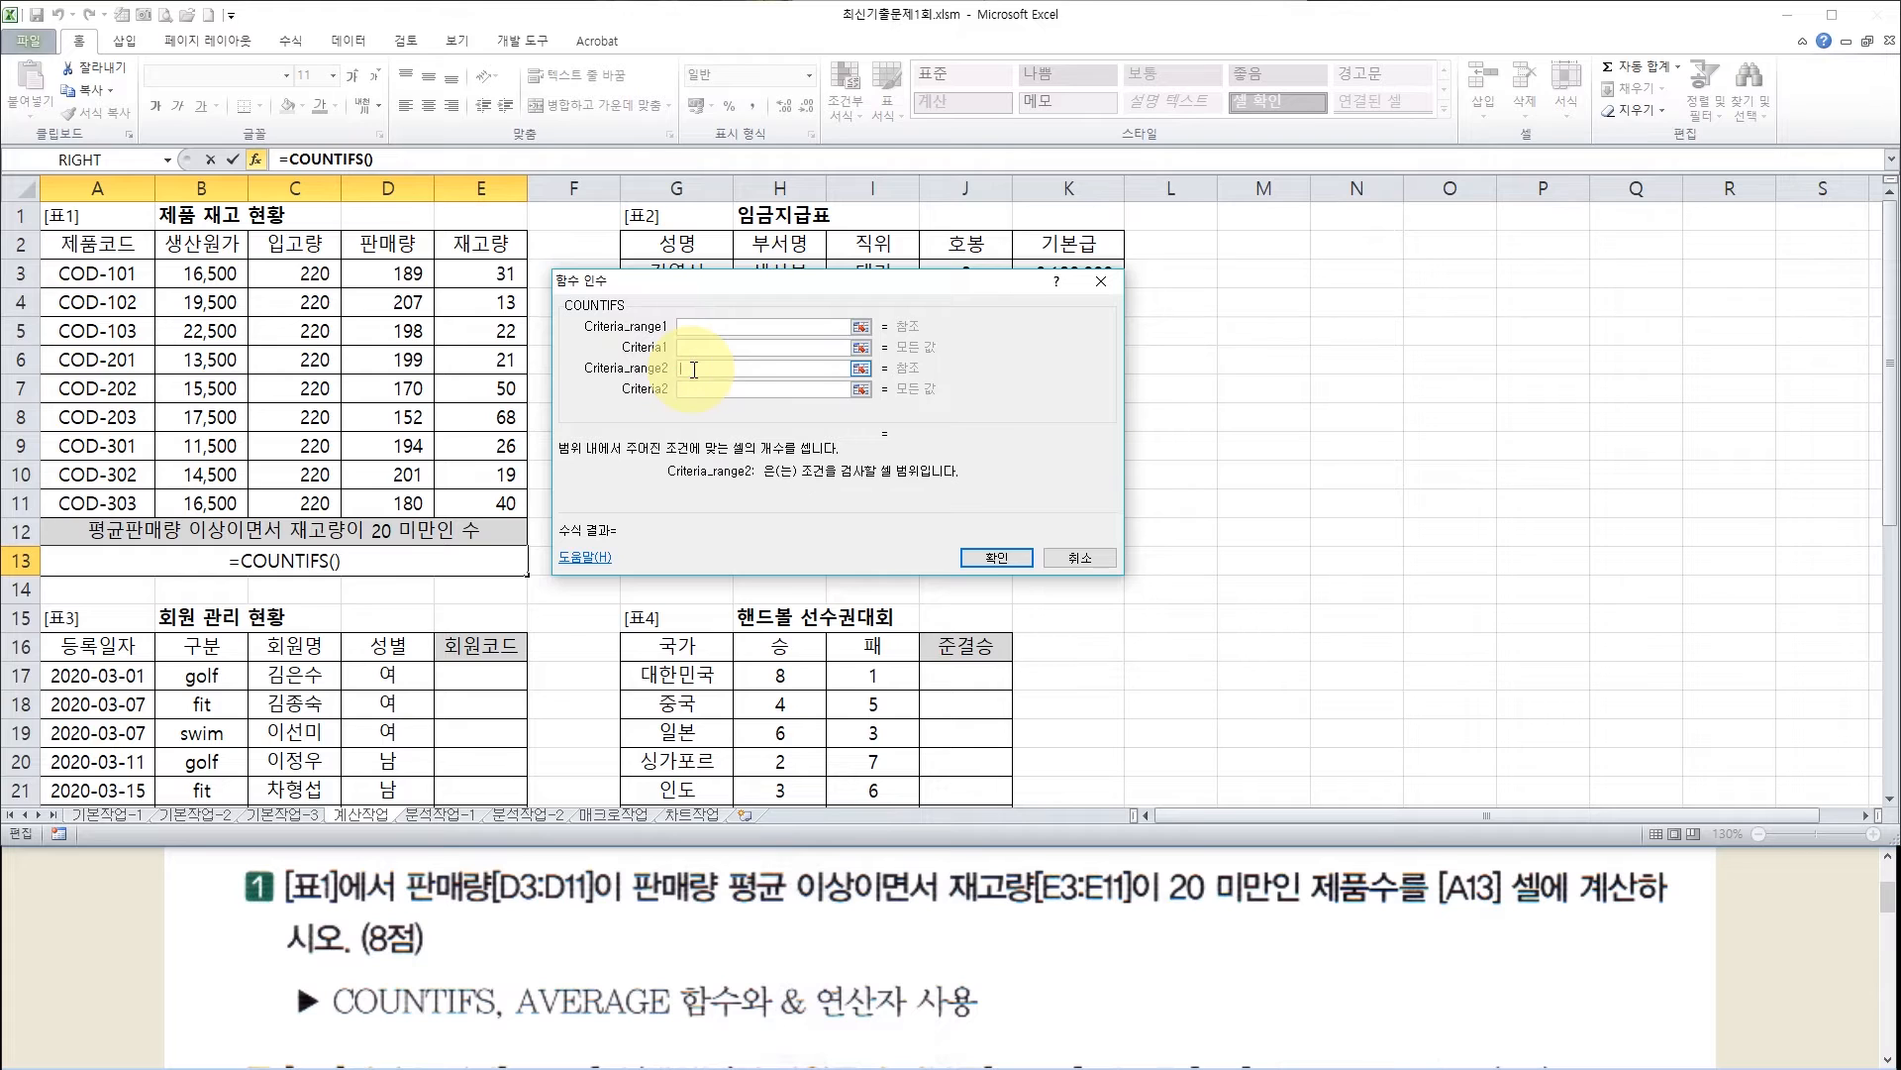
left_click(692, 388)
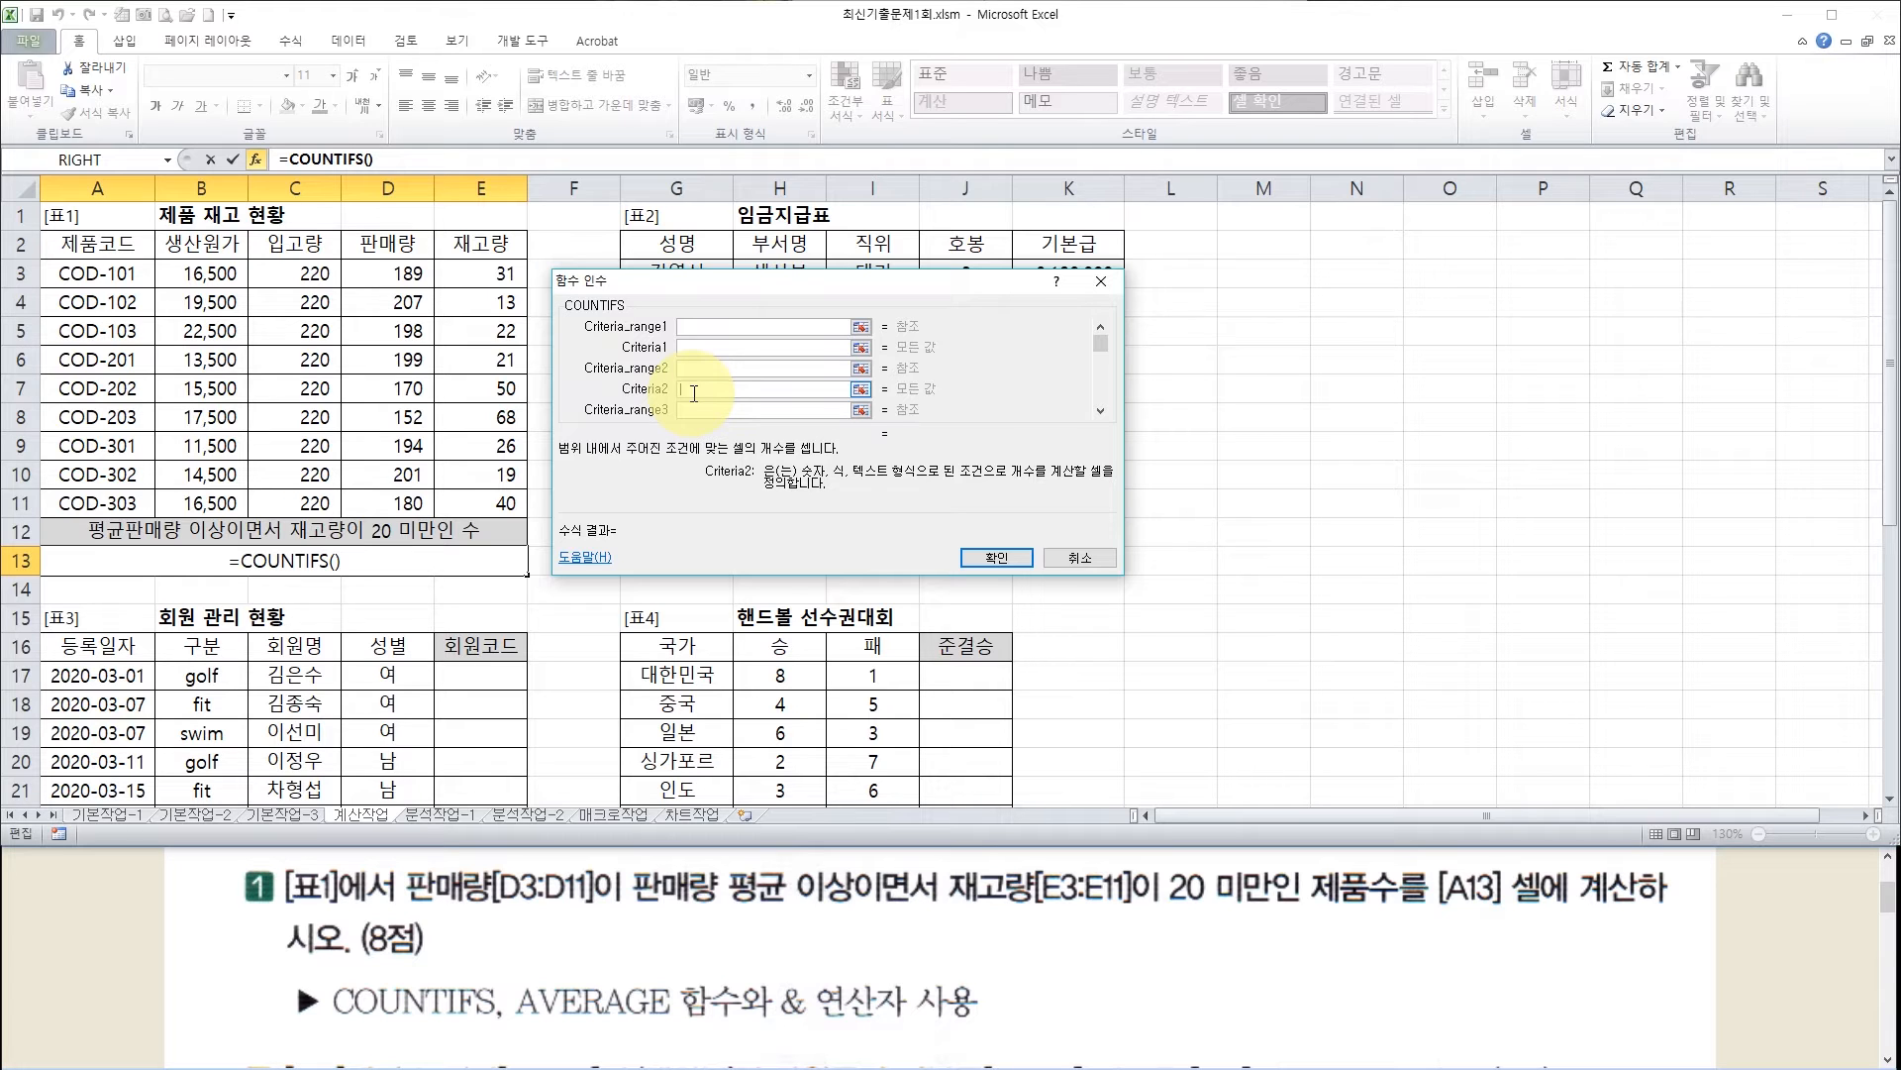
left_click(696, 325)
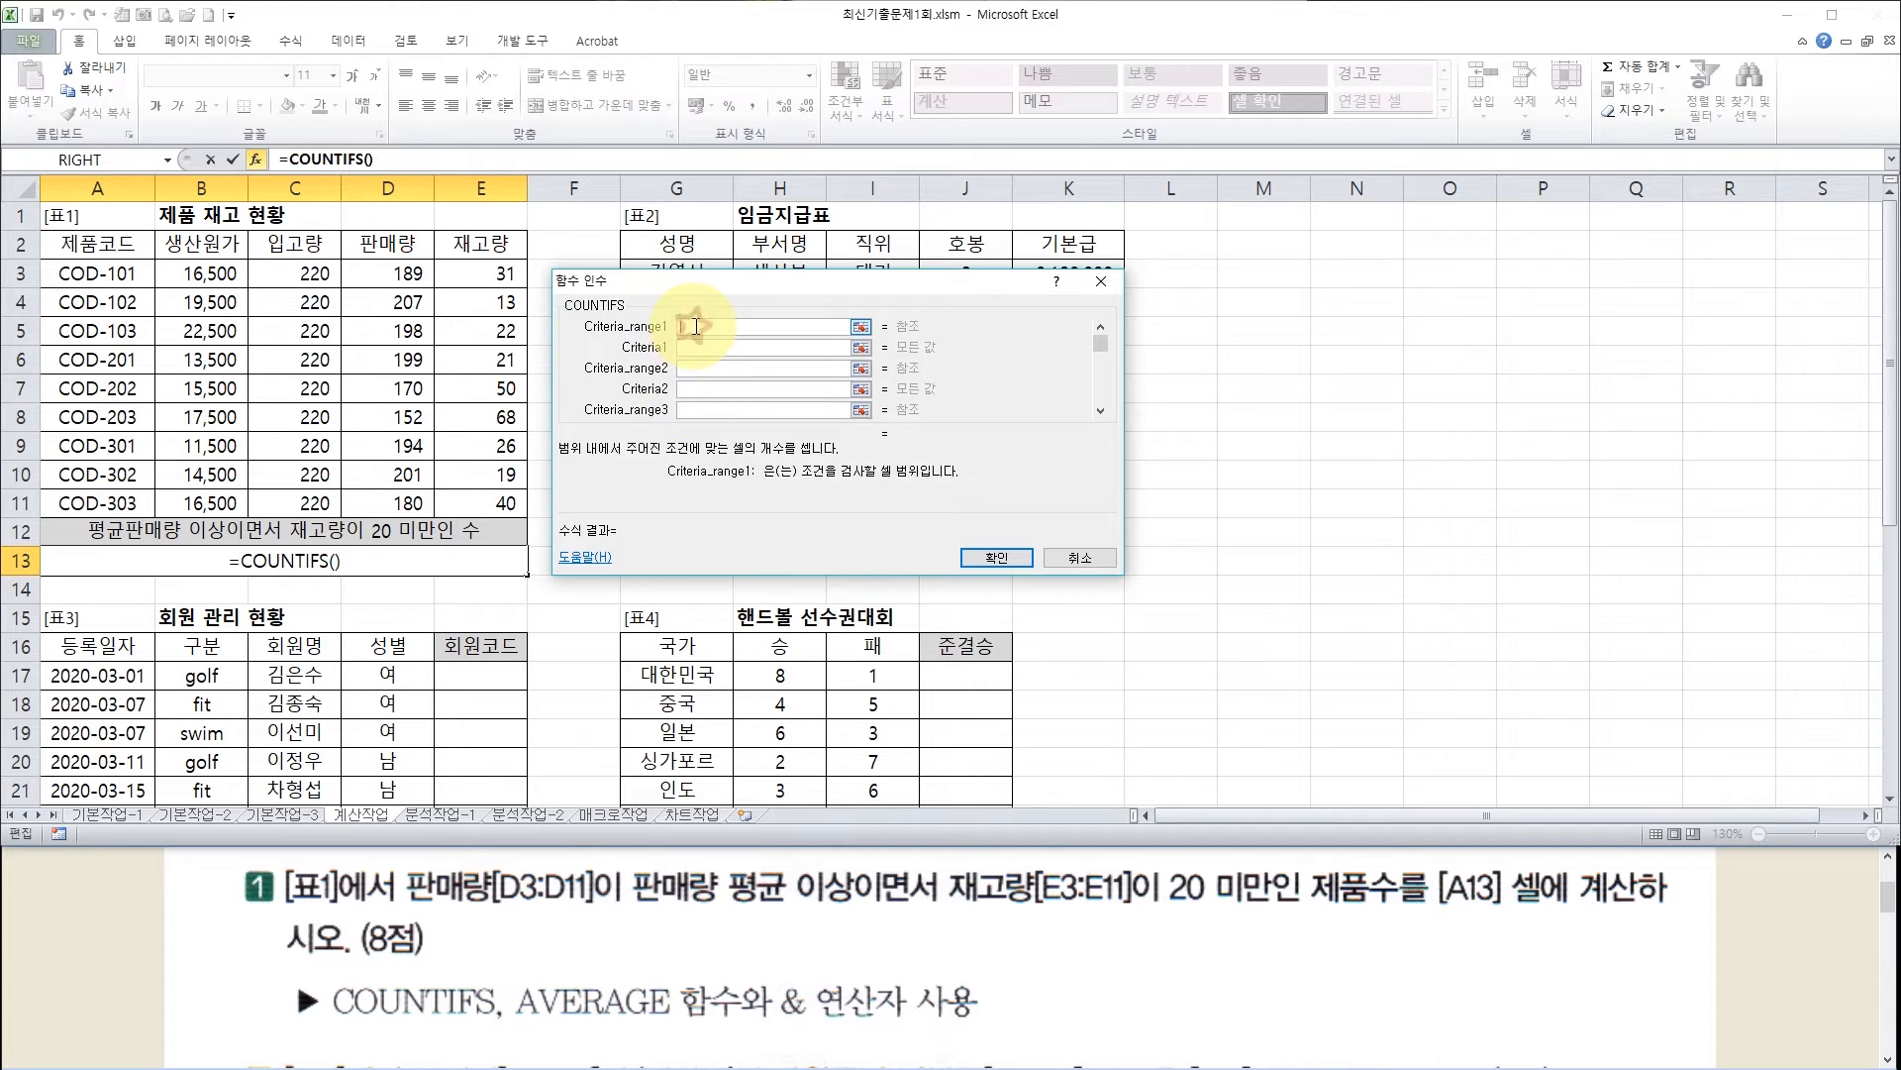
left_click_drag(391, 274, 401, 502)
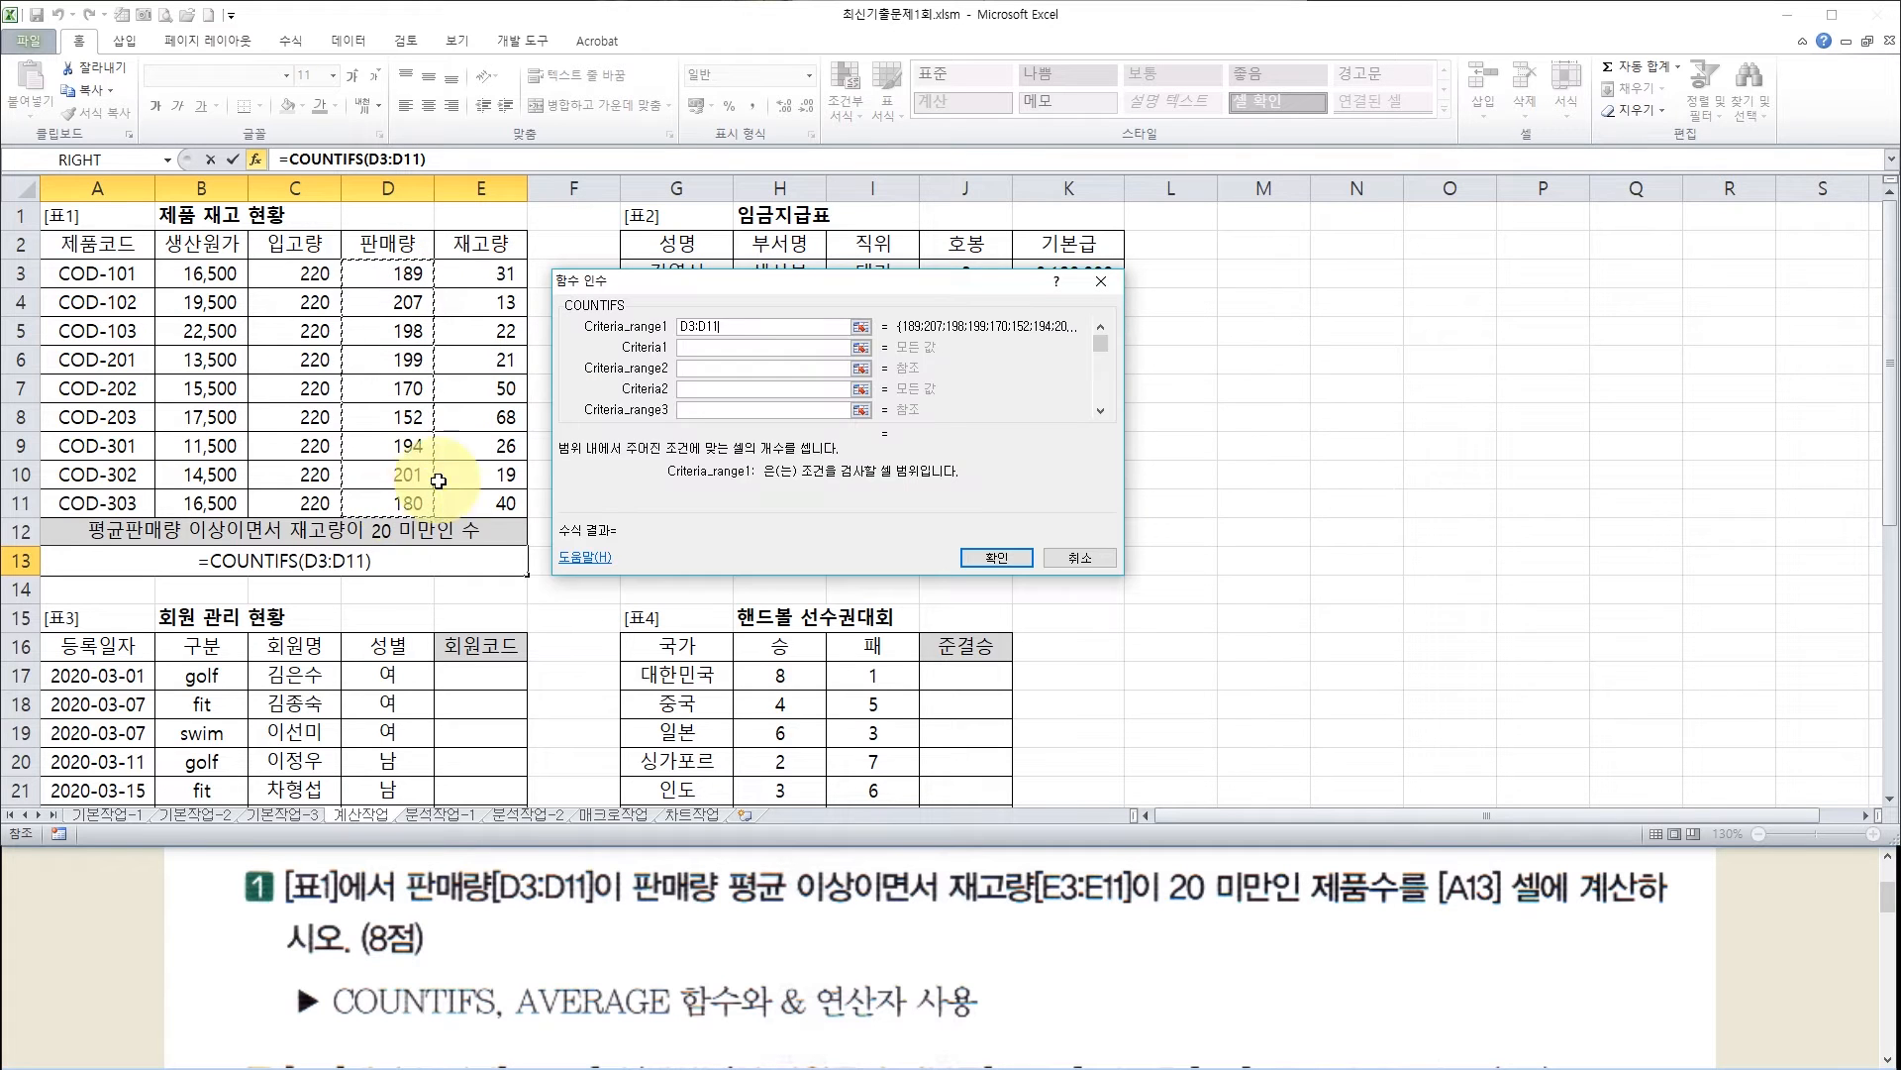
Begin the first COUNTIFS criterion with the greater-than-or-equal operator in quotes joined by an ampersand: ">="&
left_click(688, 347)
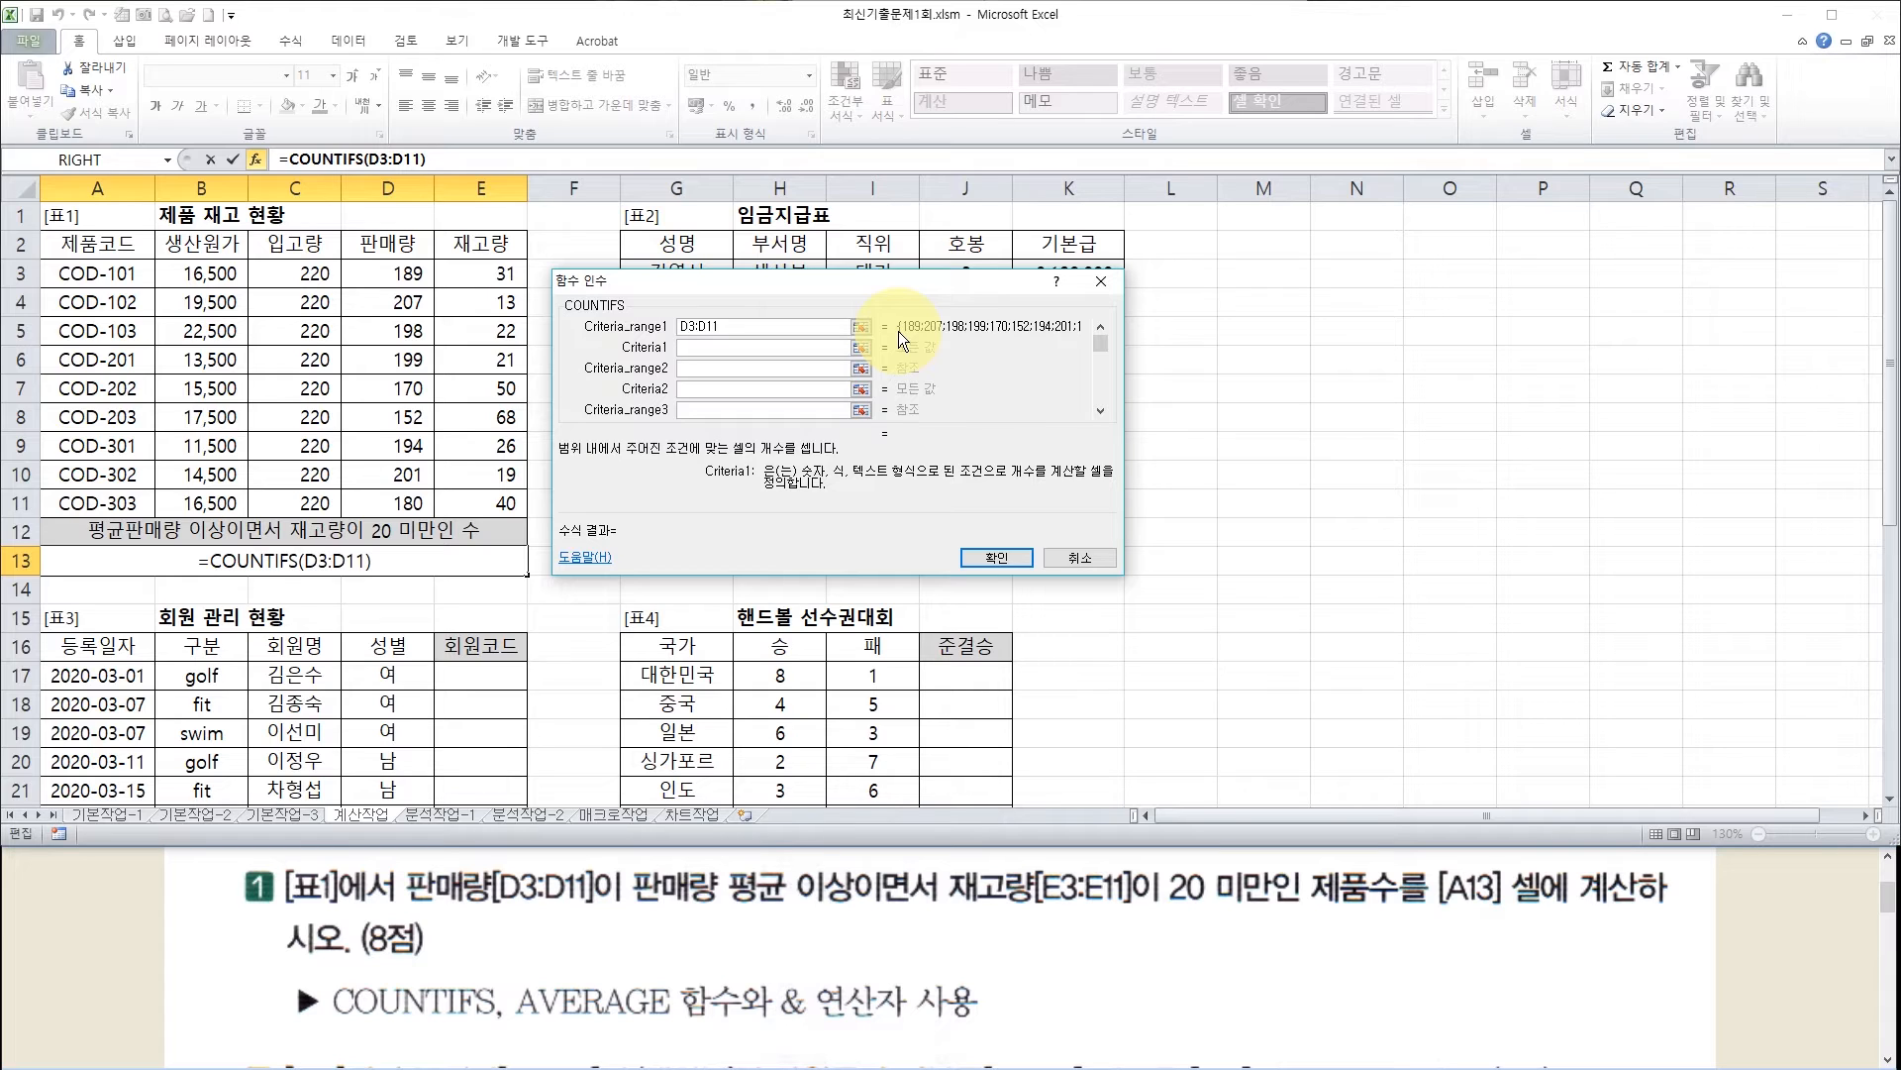
type("\"")
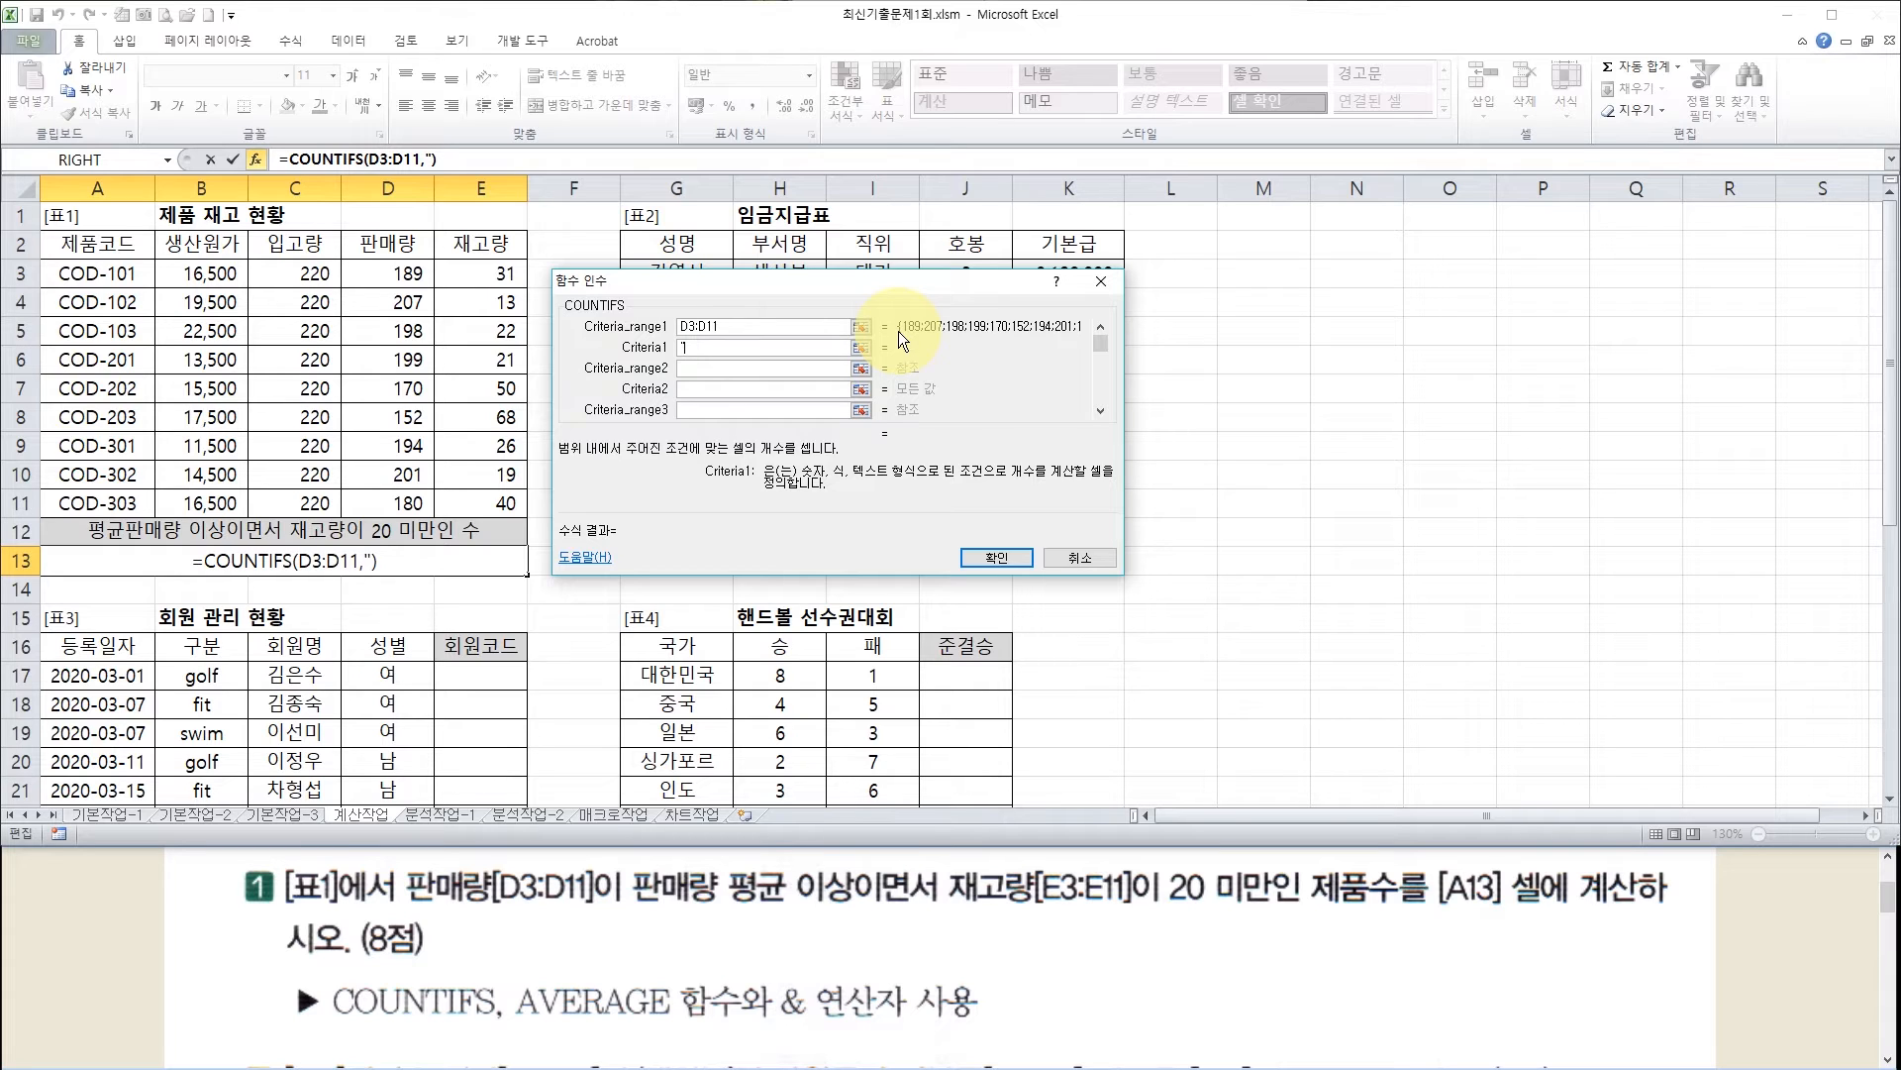
type(">=")
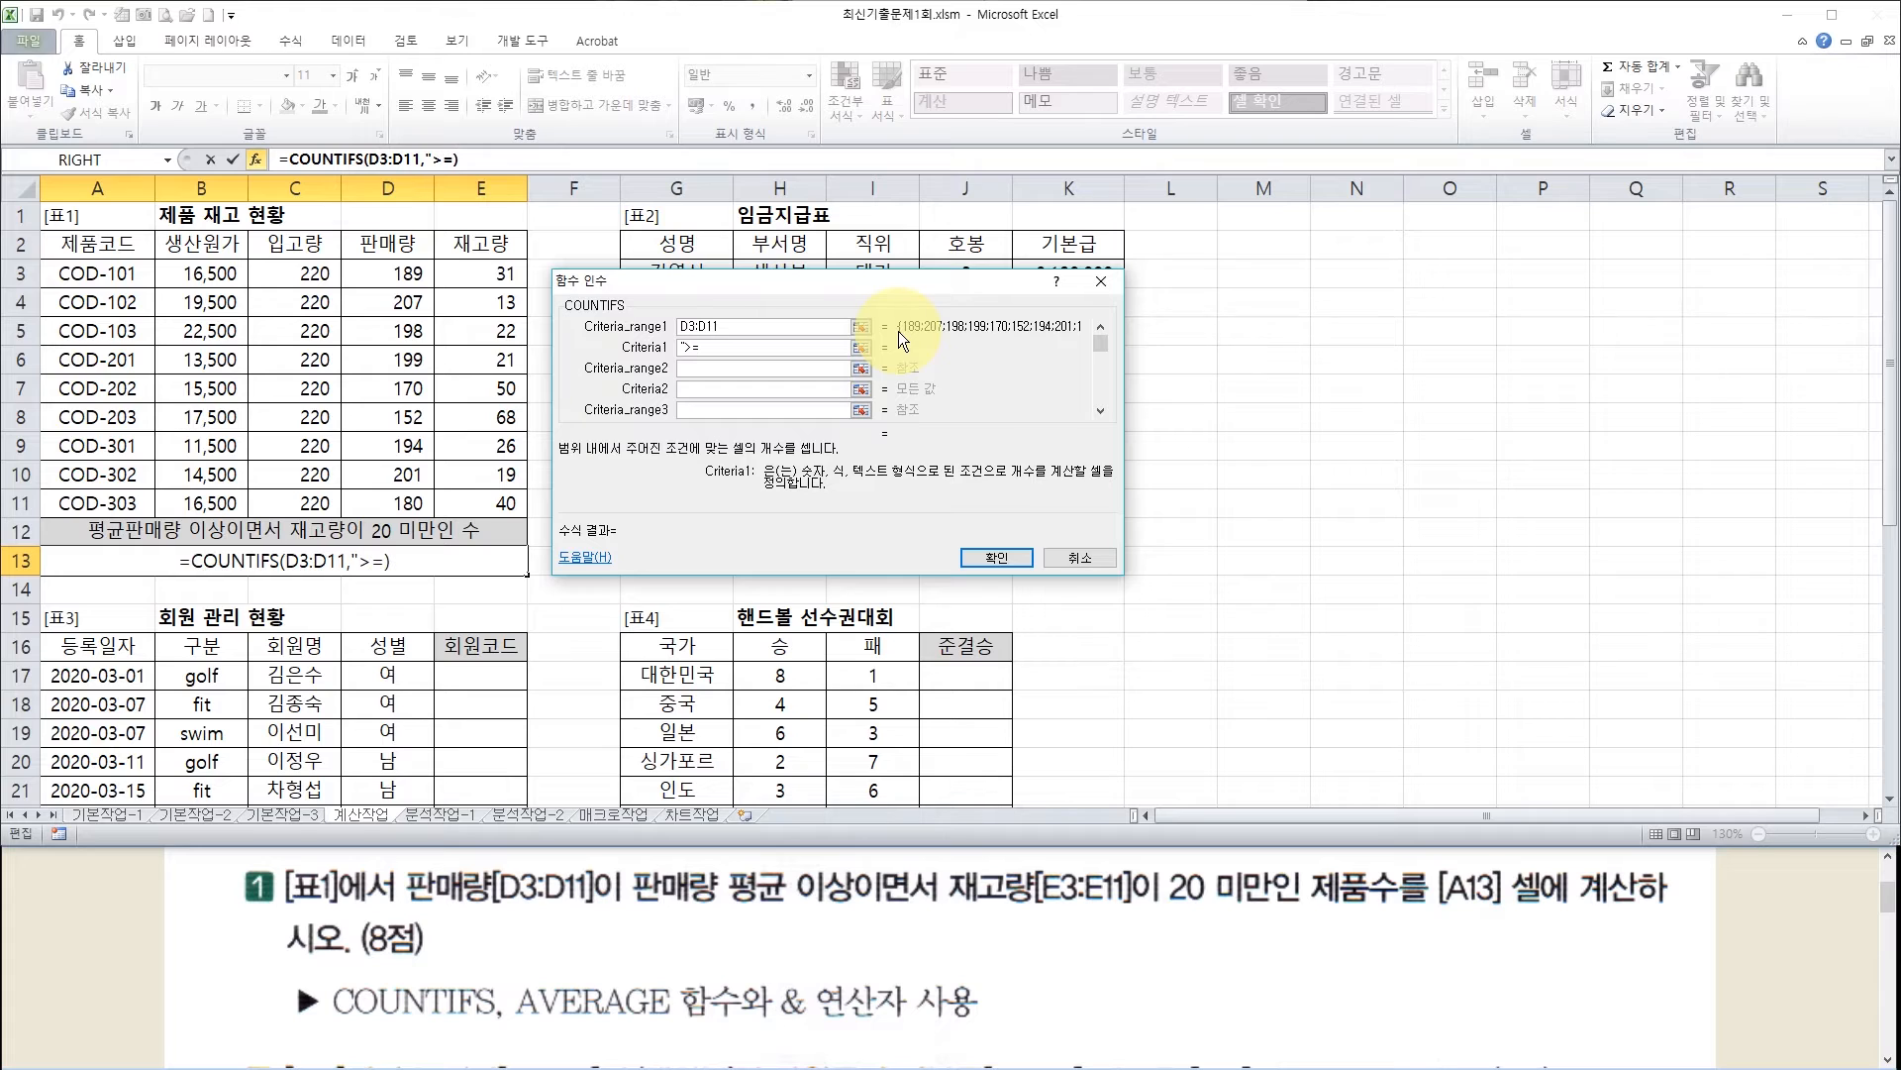
type("\"")
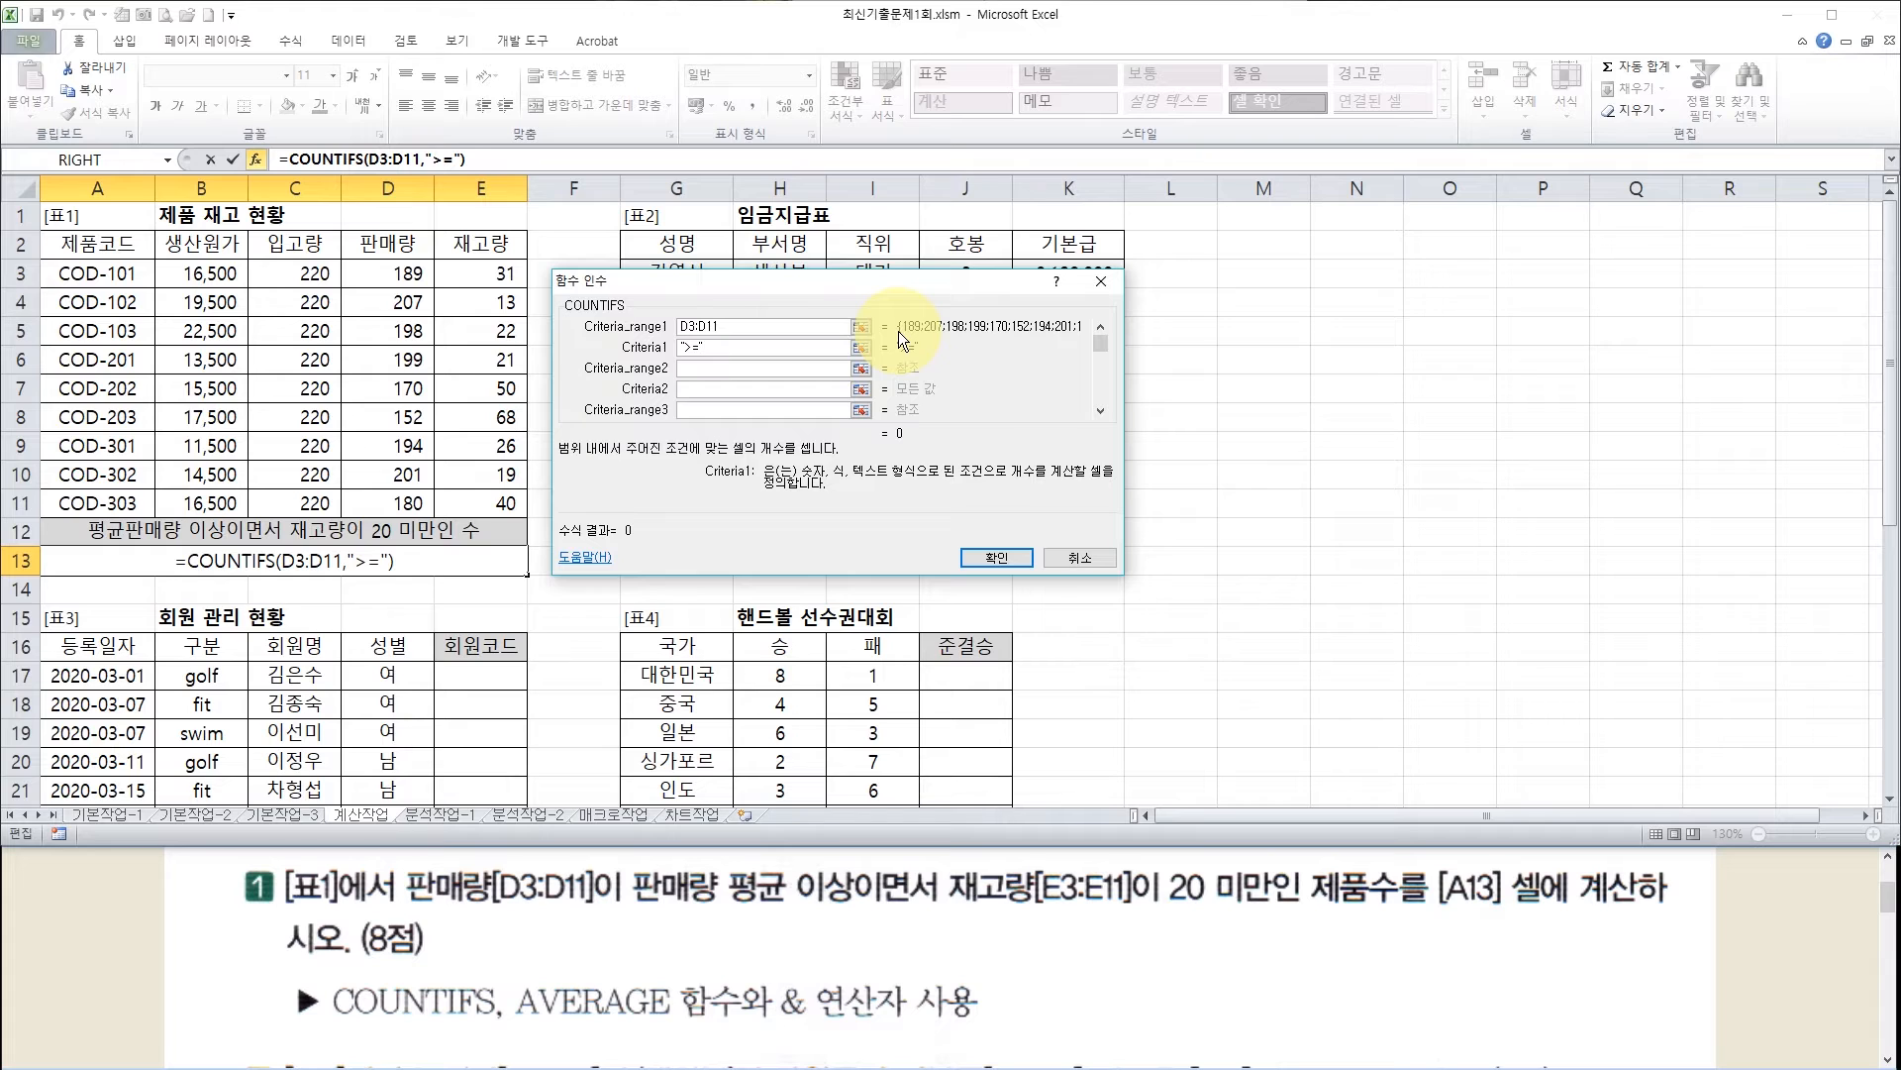
type("&")
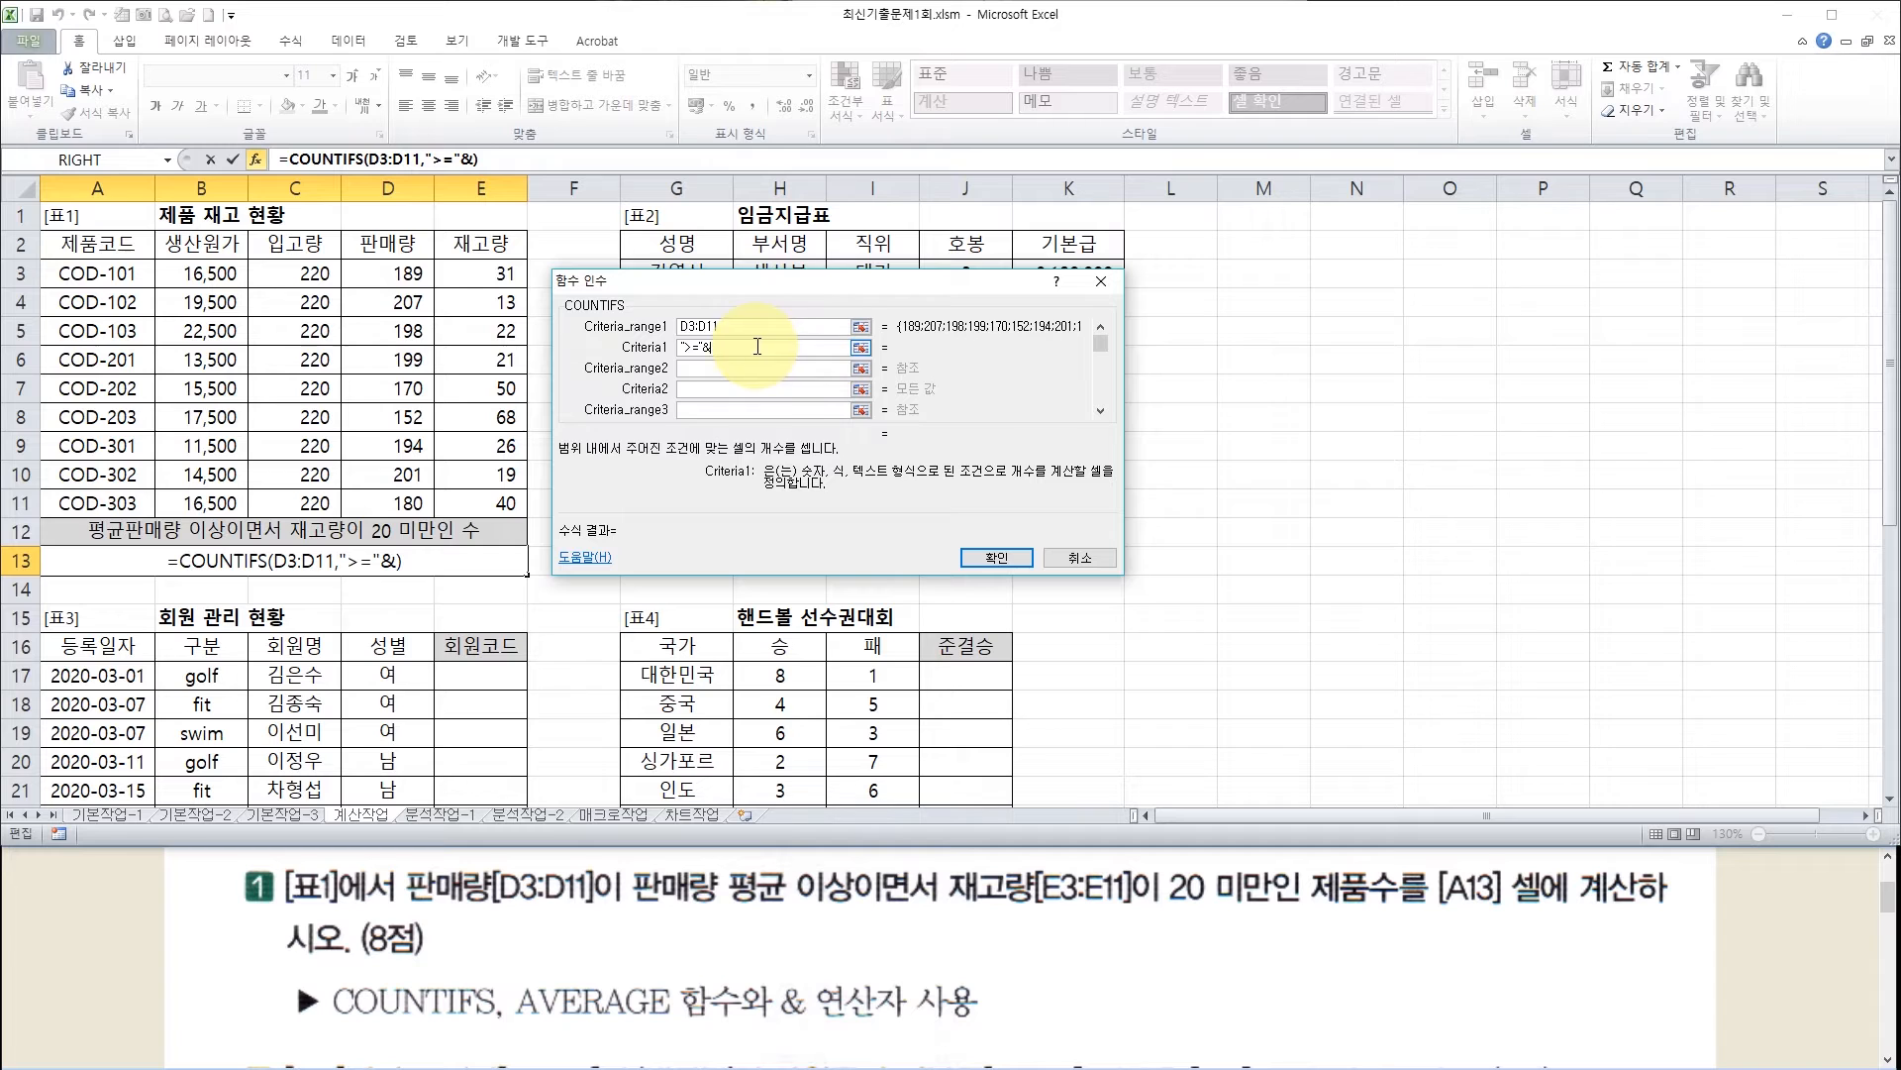
Nest the AVERAGE function from the full function list after the ">="& text in the first criterion
left_click(165, 160)
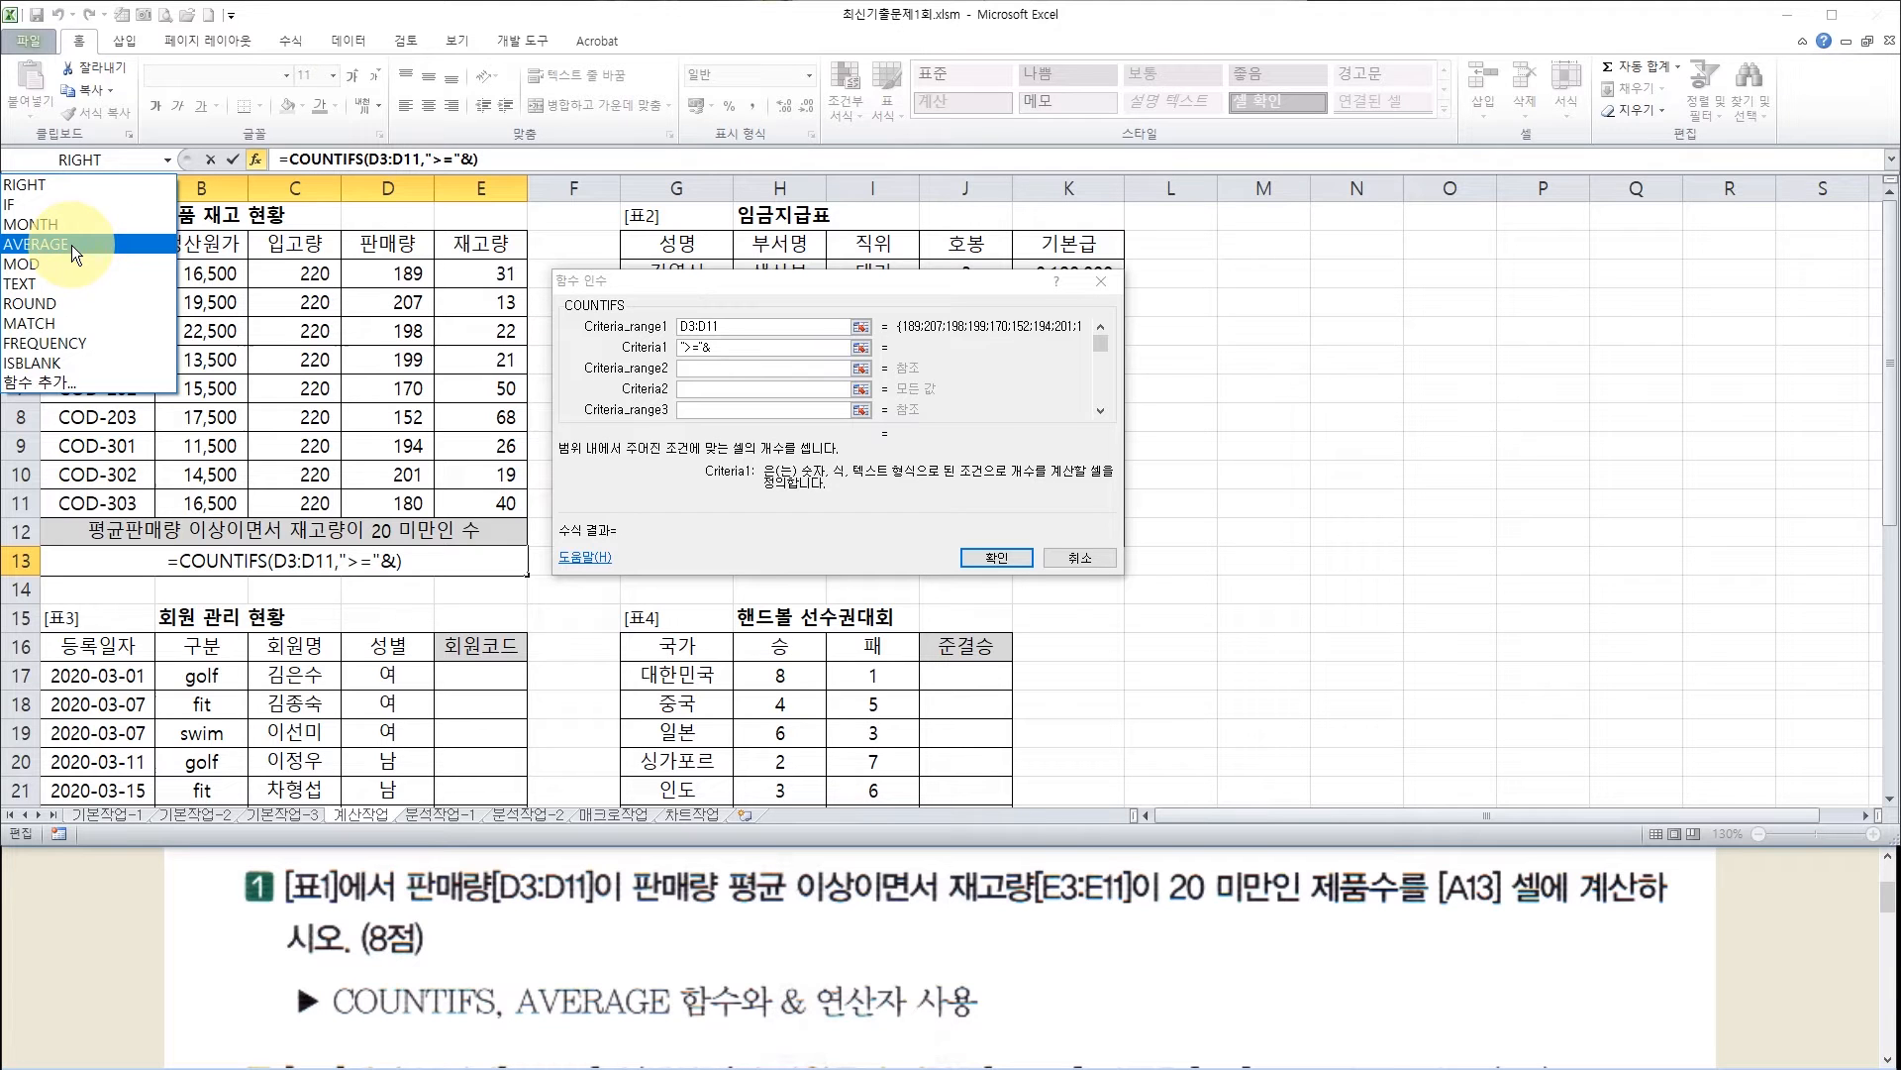
left_click(40, 381)
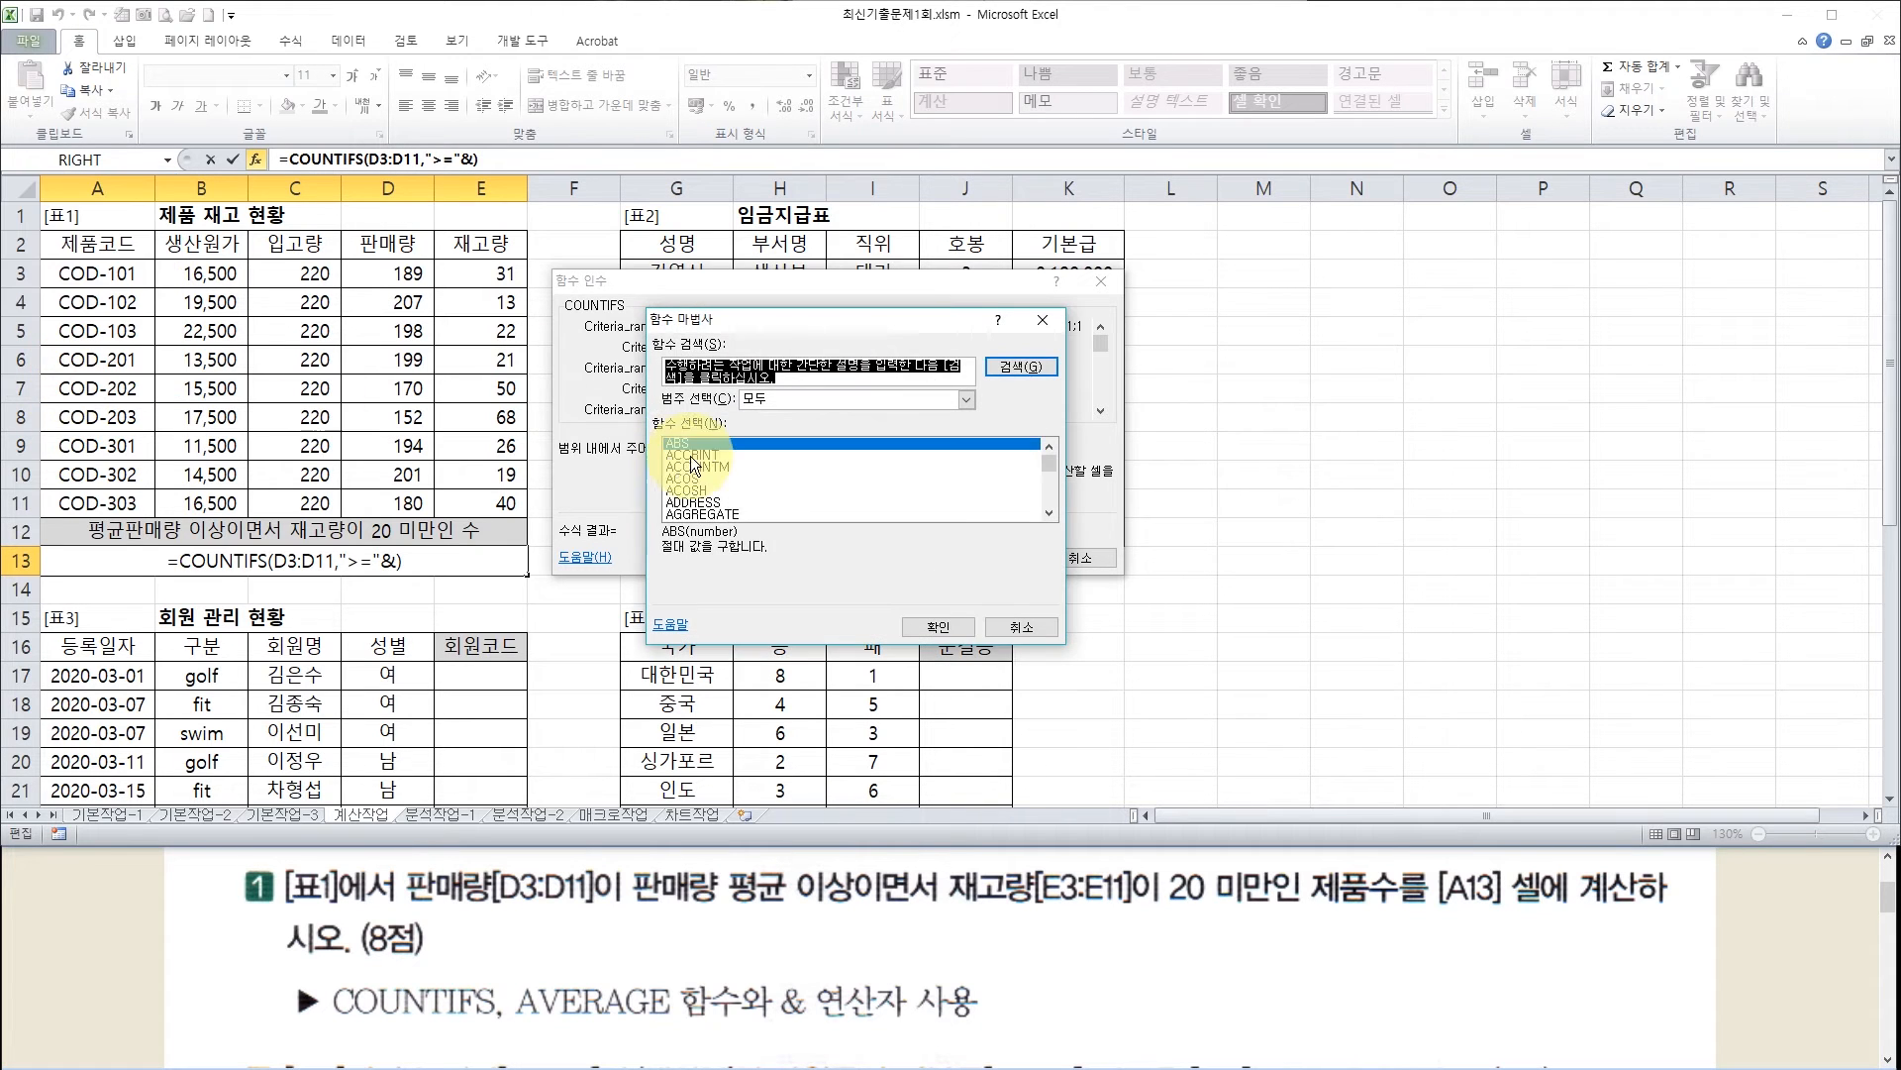
left_click(770, 505)
scroll(770, 505, "down", 3)
scroll(770, 505, "down", 3)
left_click(721, 466)
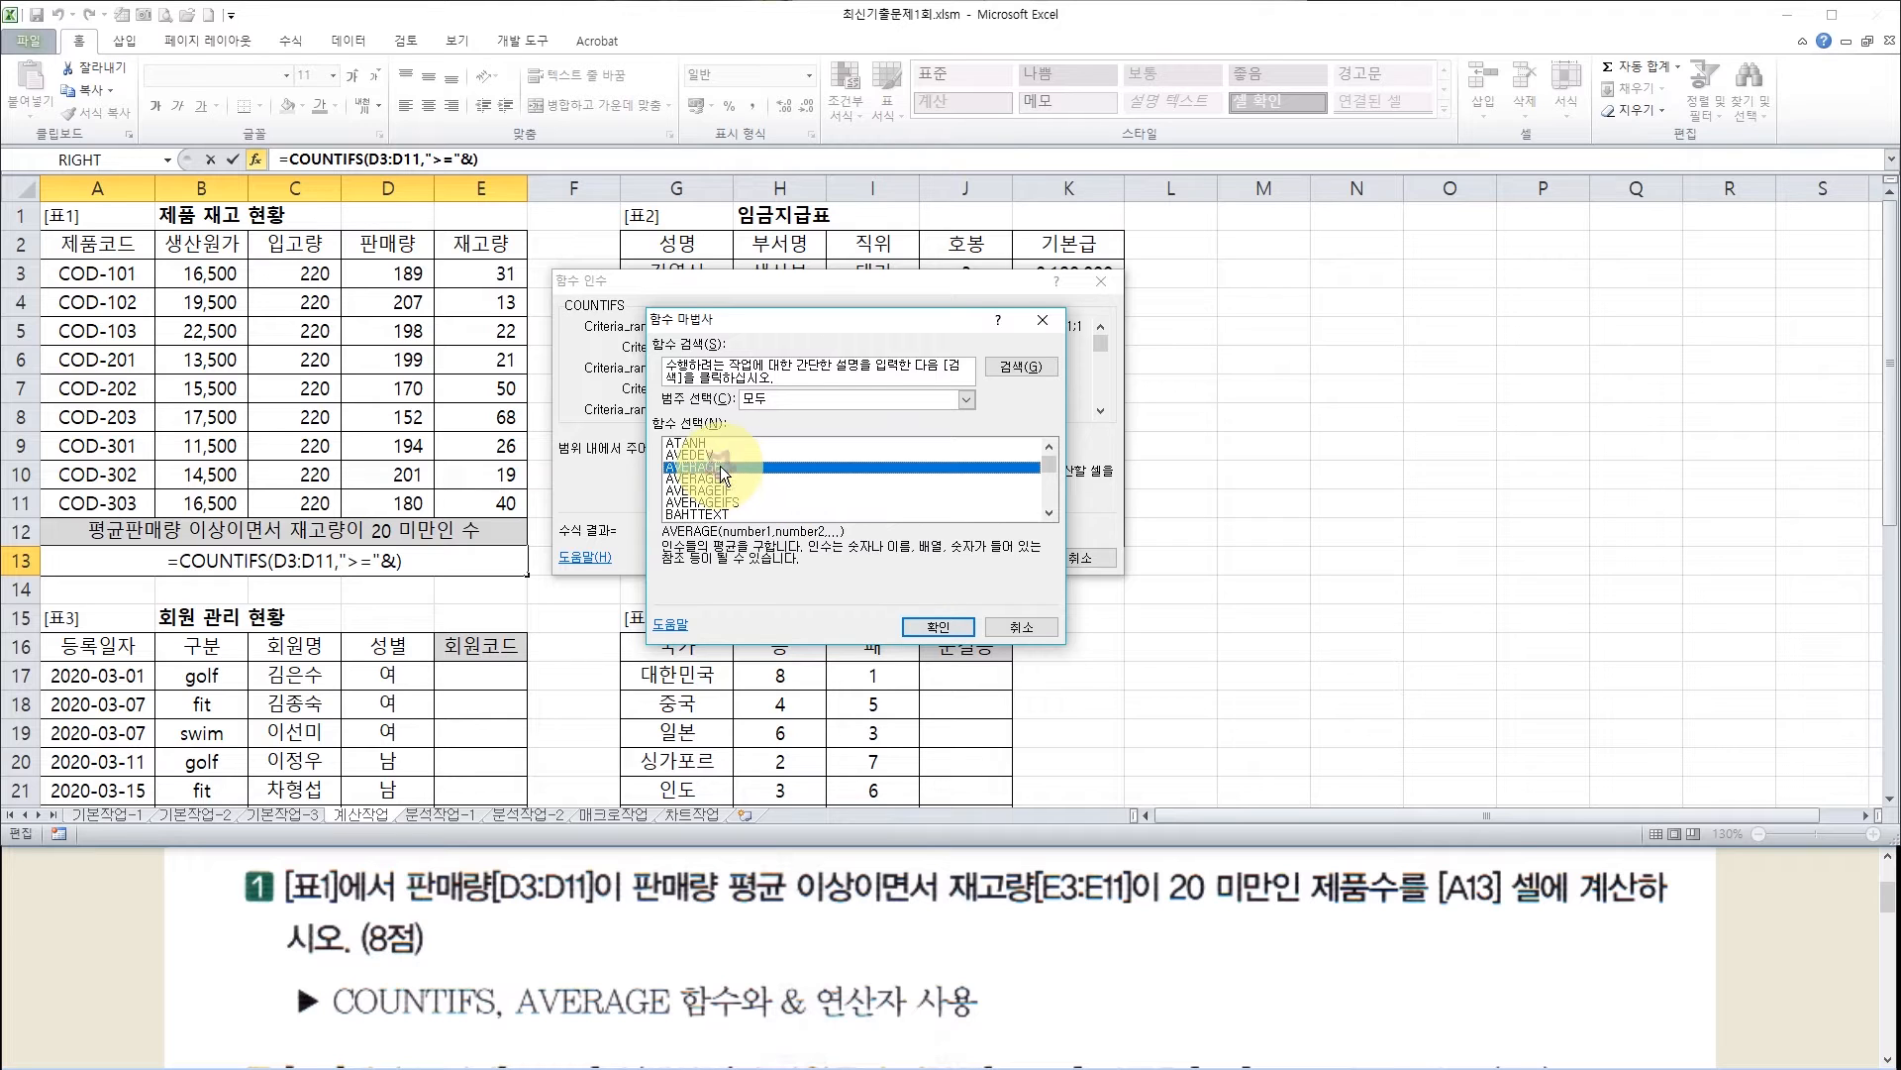
left_click(924, 622)
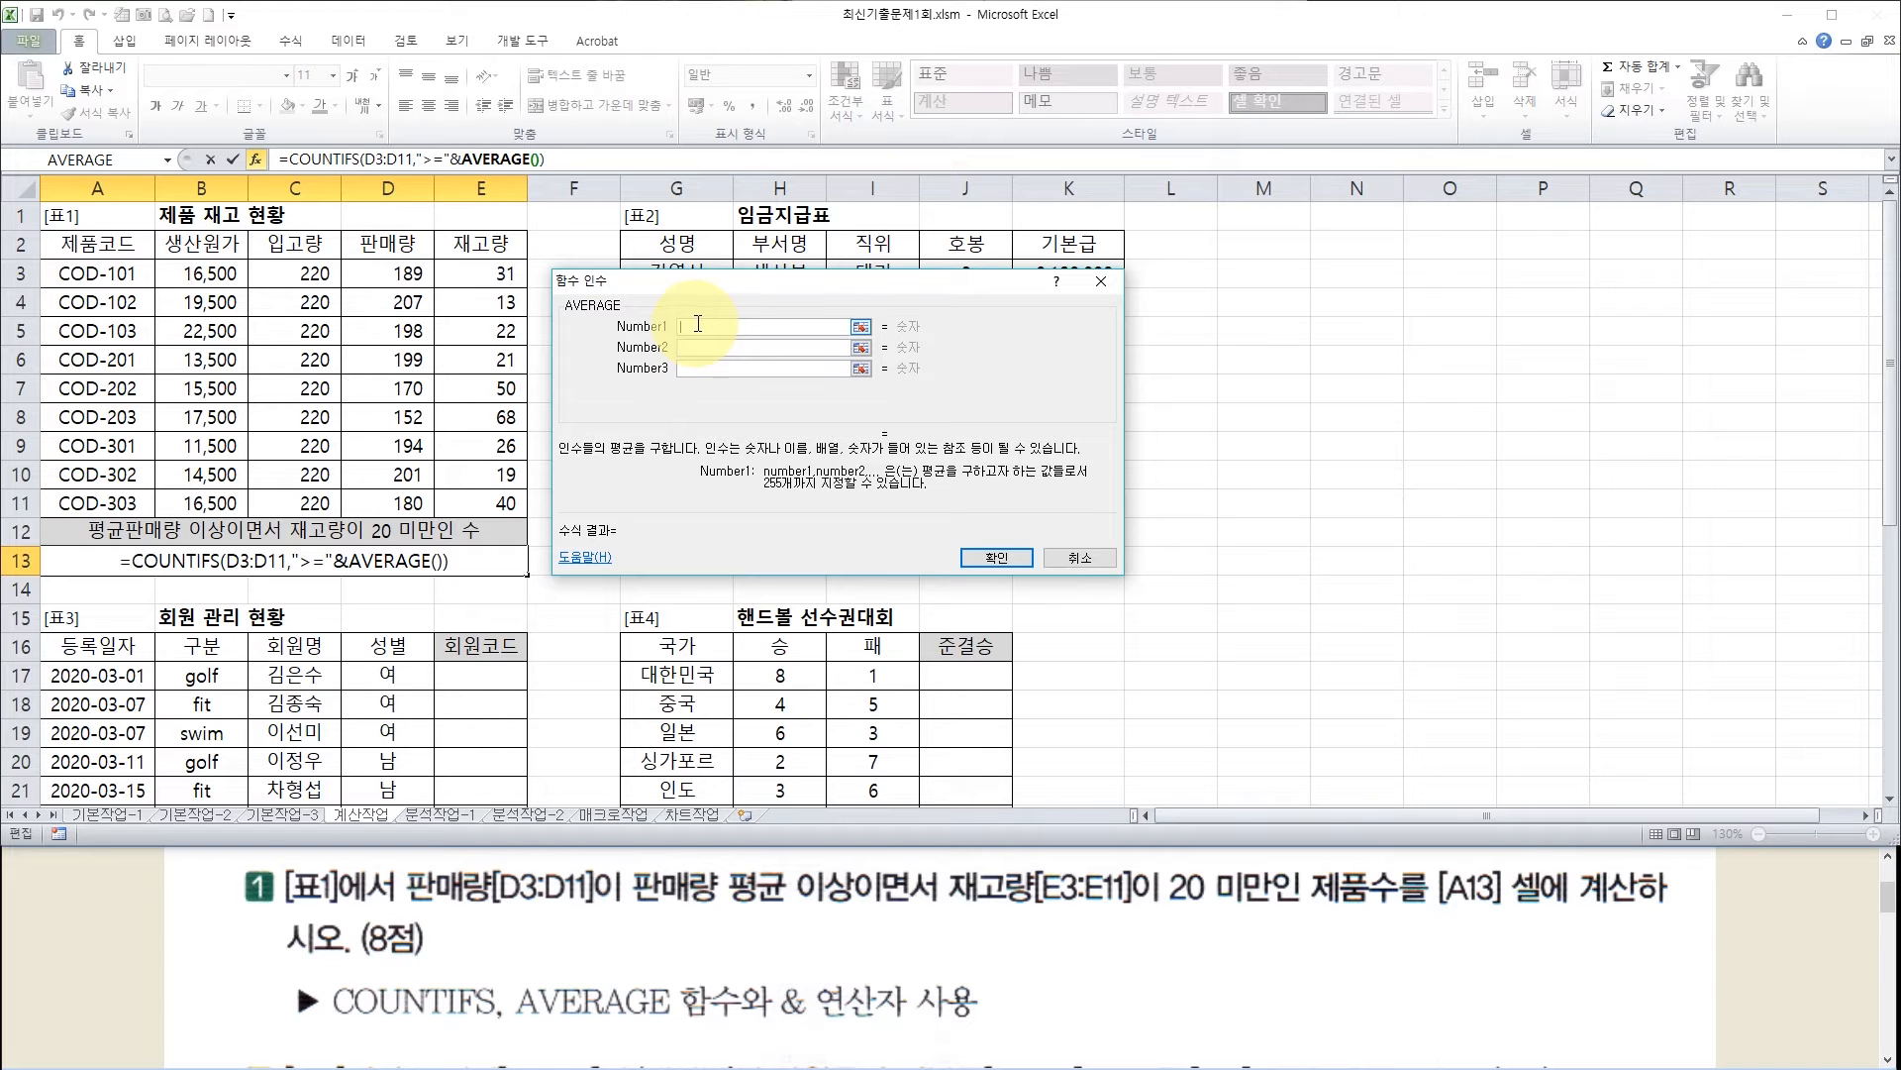
Set the AVERAGE range to the 판매량 cells D3:D11 and return to the COUNTIFS arguments
left_click(407, 276)
left_click_drag(407, 275, 404, 497)
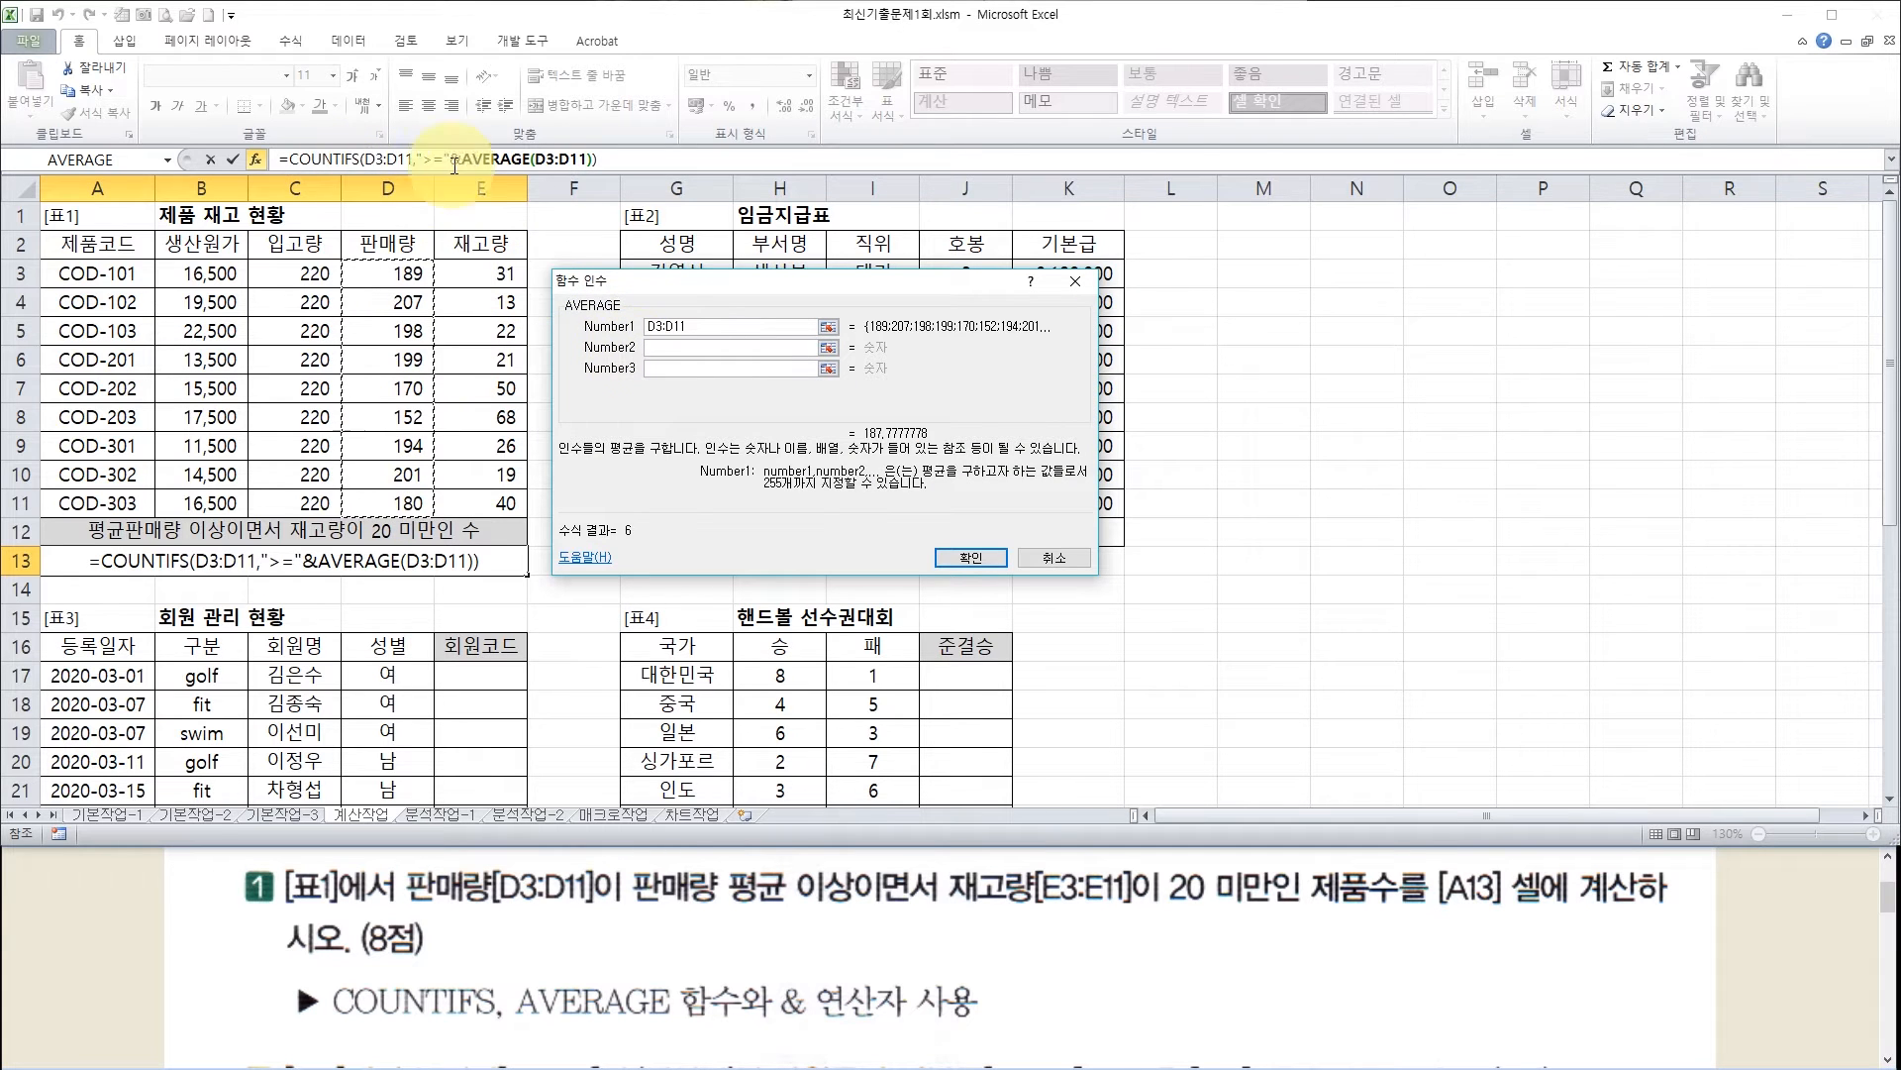
left_click(322, 157)
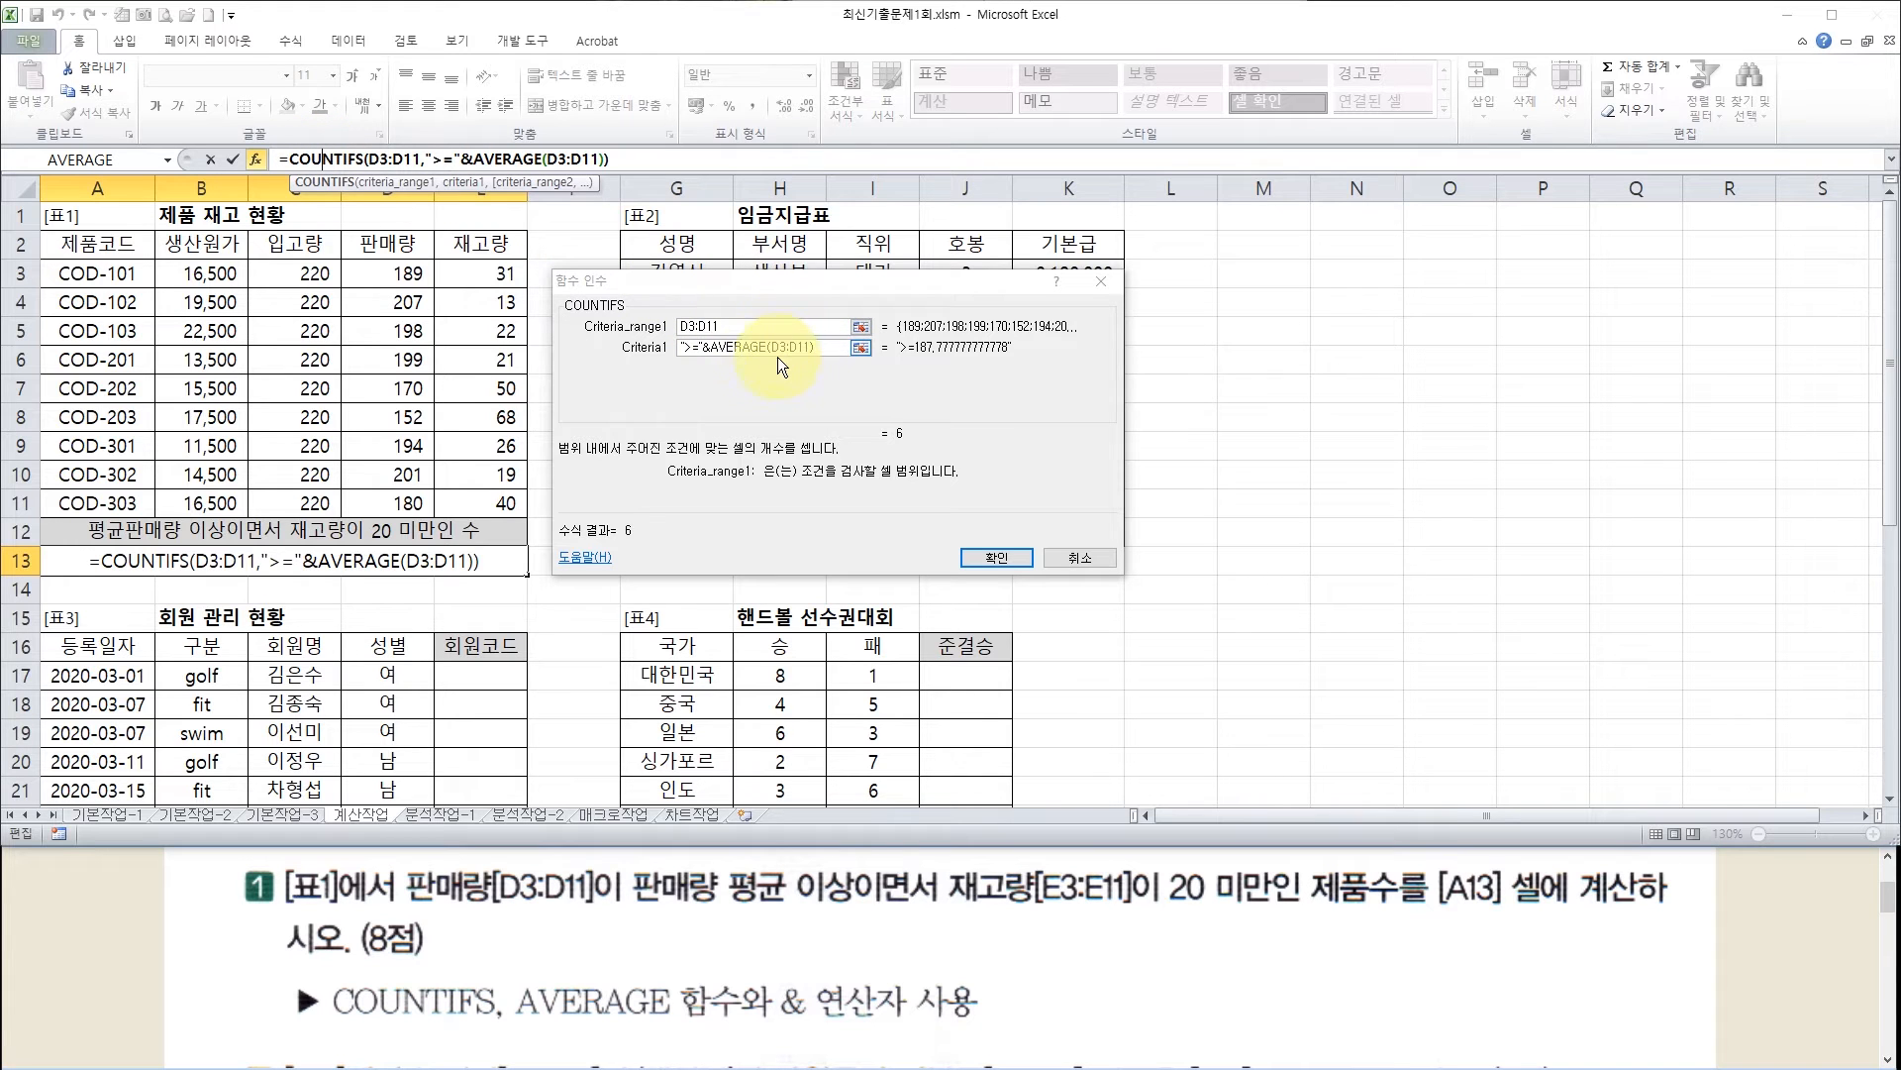
left_click(722, 325)
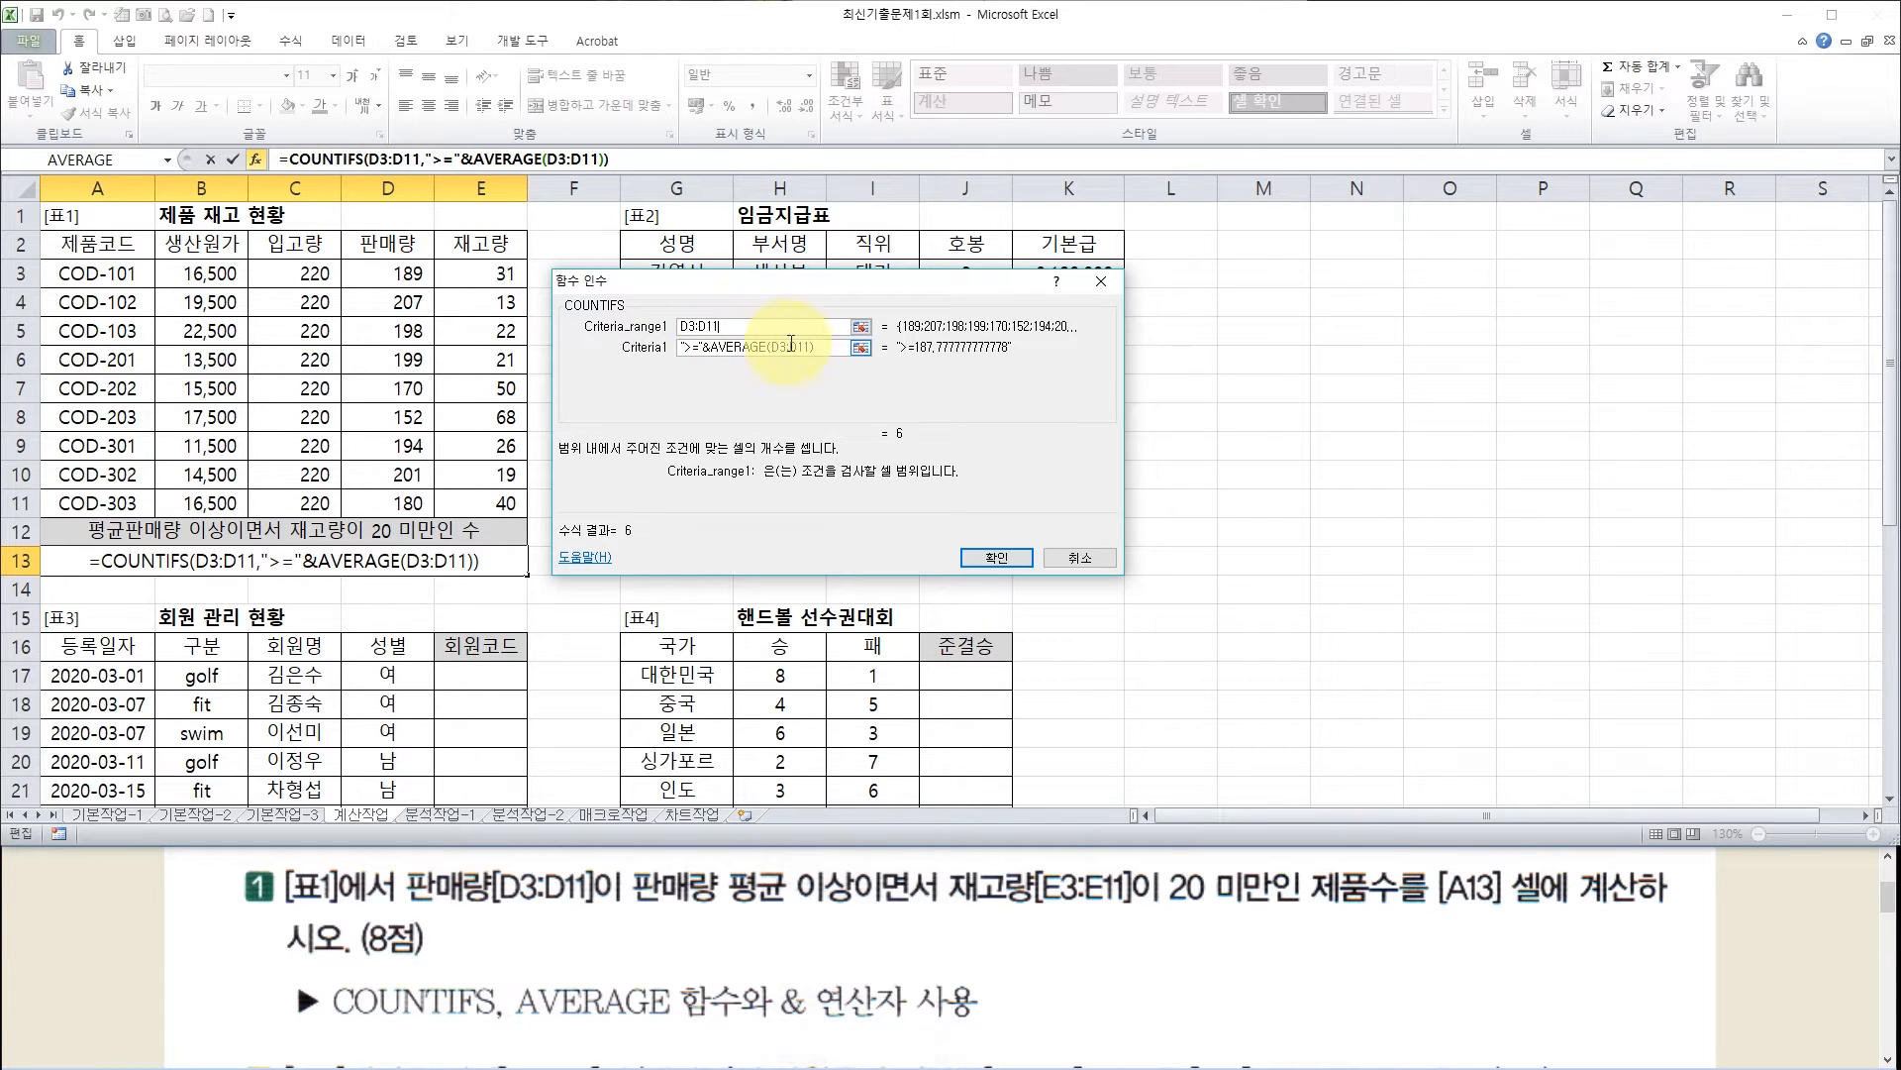
left_click(699, 347)
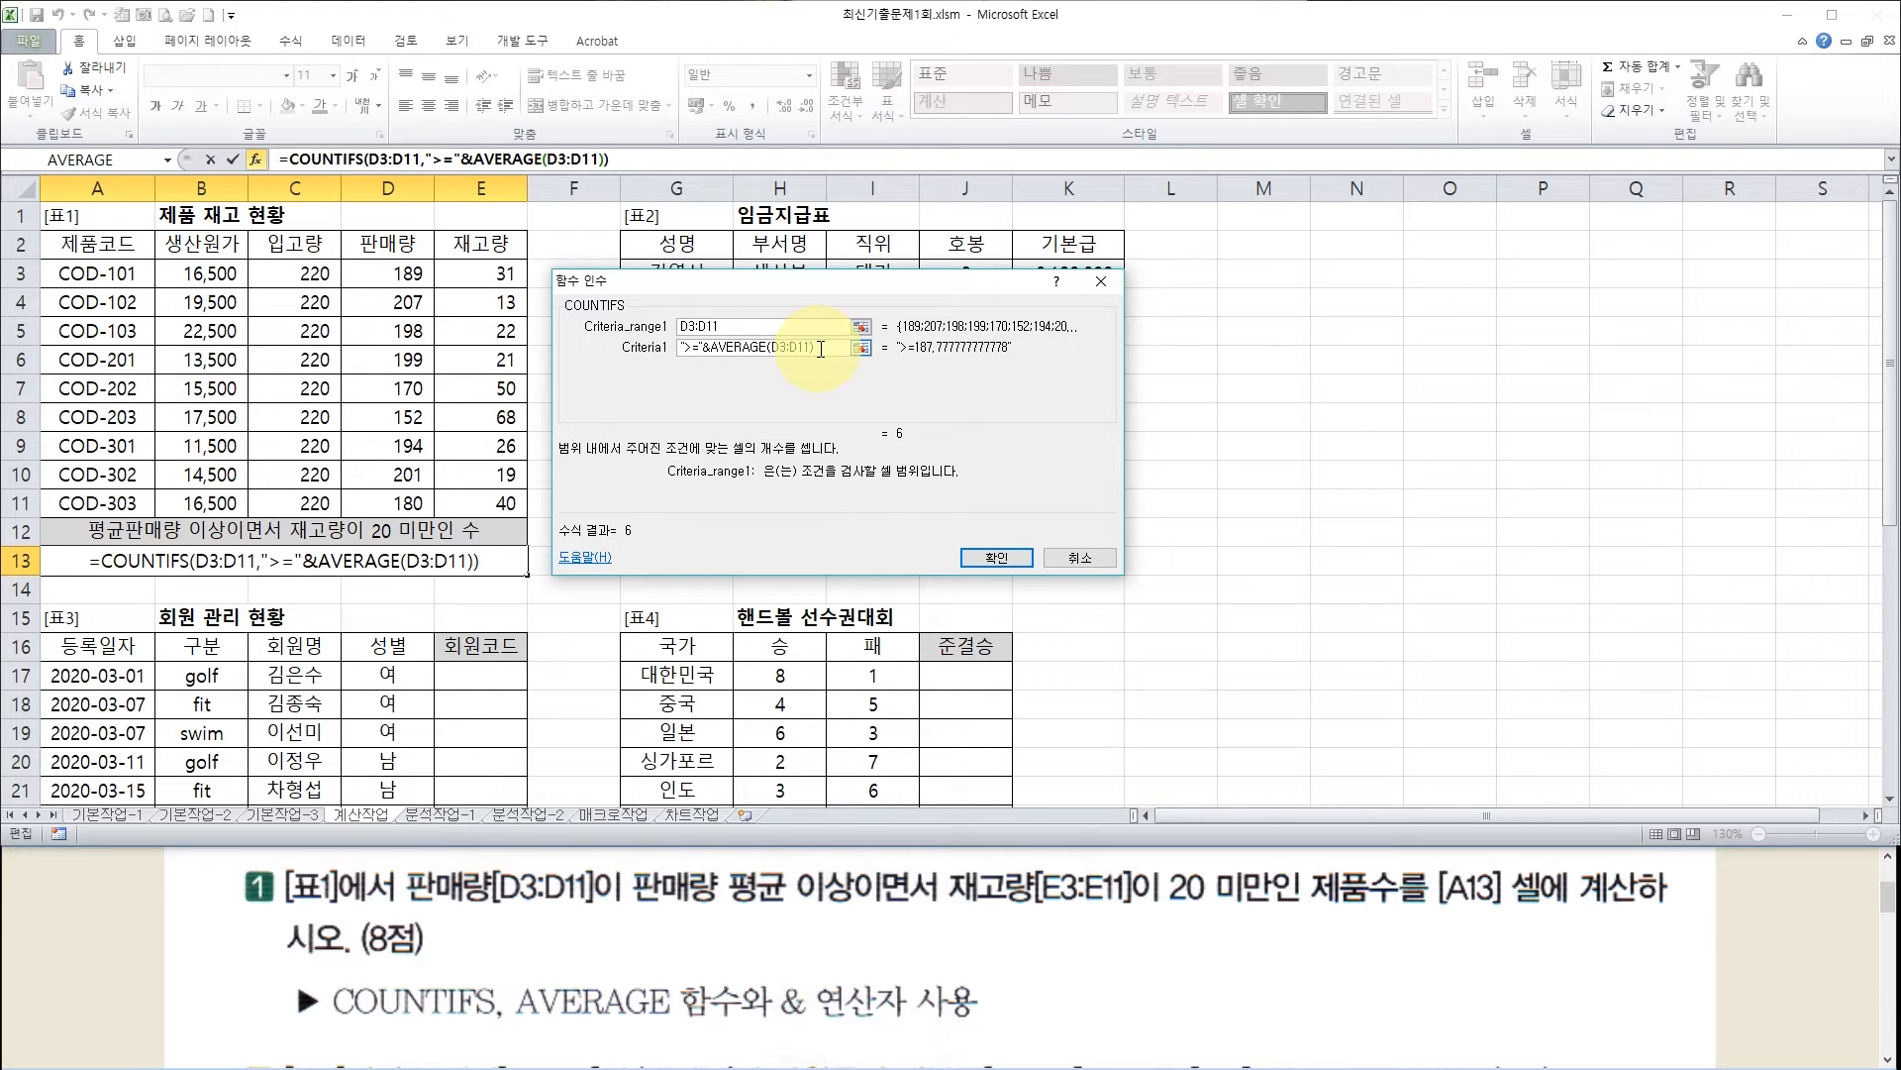
Set the second COUNTIFS range to the 재고량 cells E3:E11 with criterion "<20", and complete the formula in A13
left_click(715, 370)
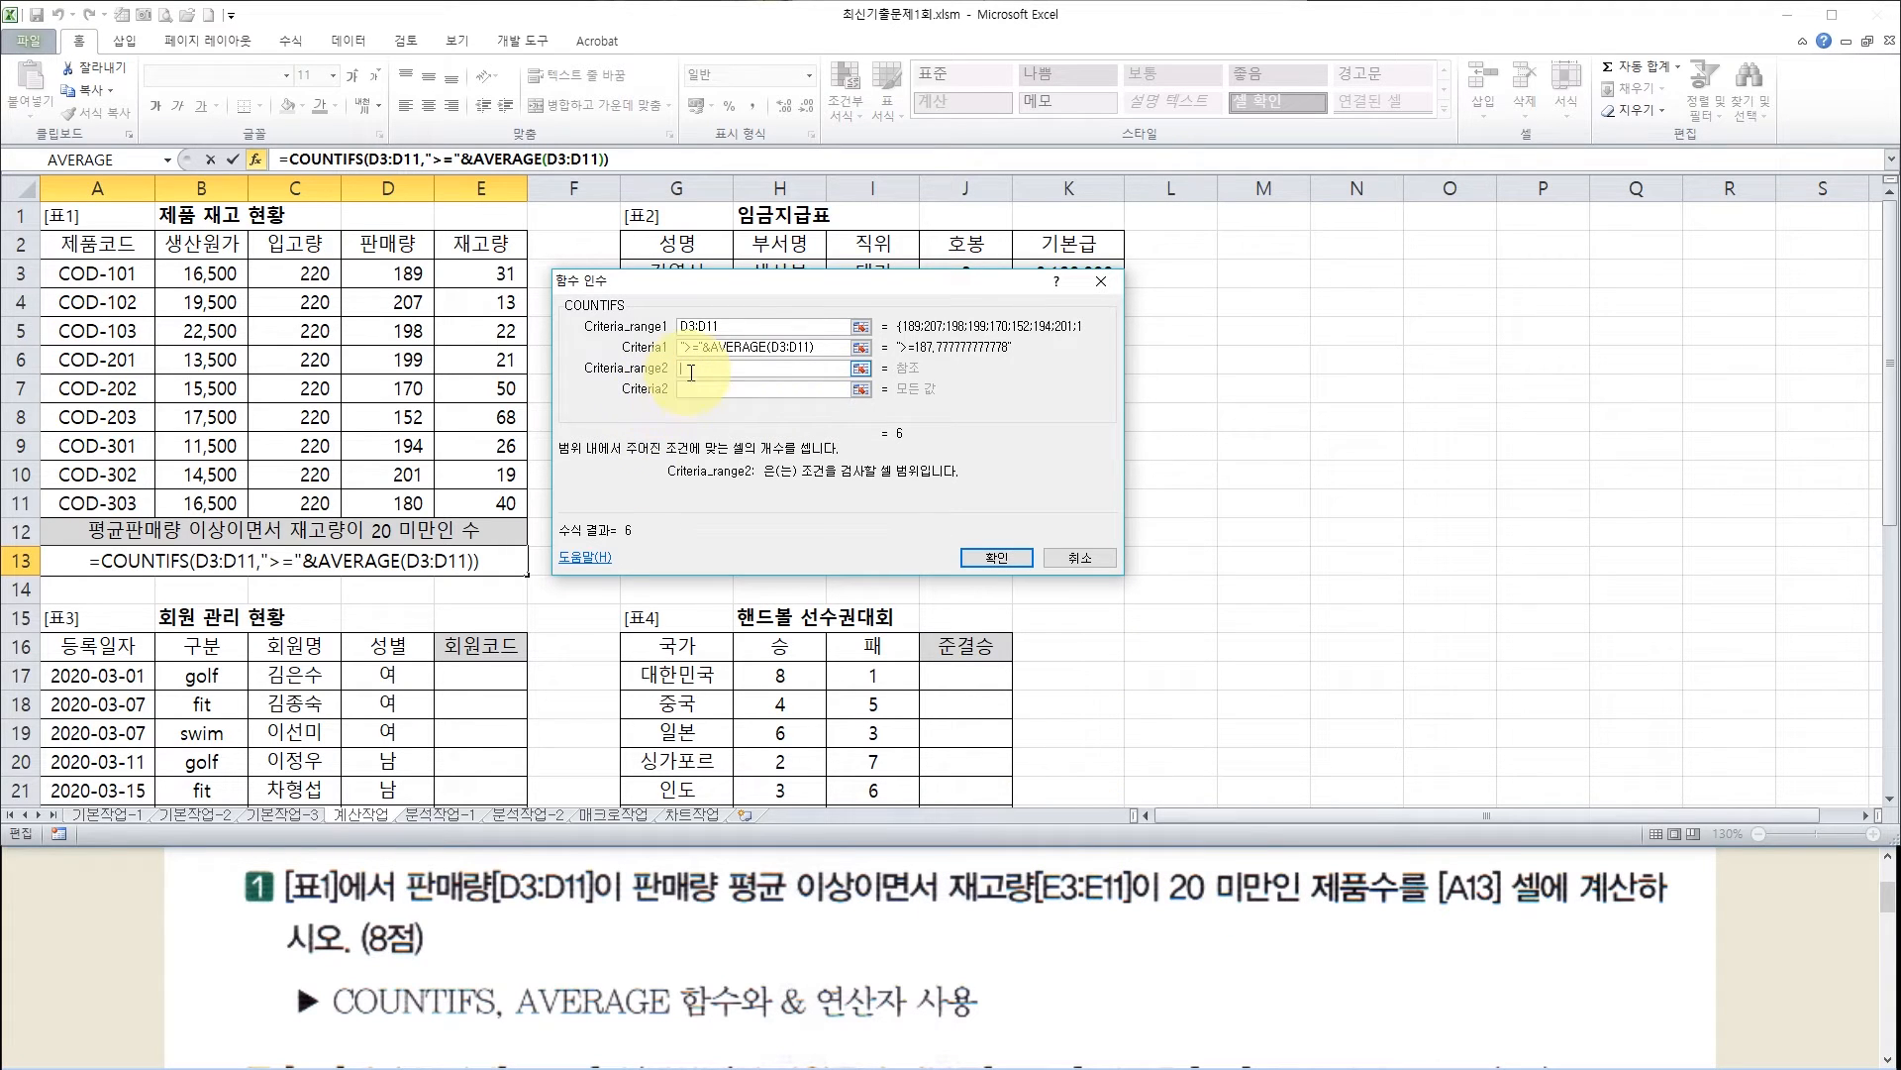
left_click(488, 274)
left_click_drag(488, 275, 488, 502)
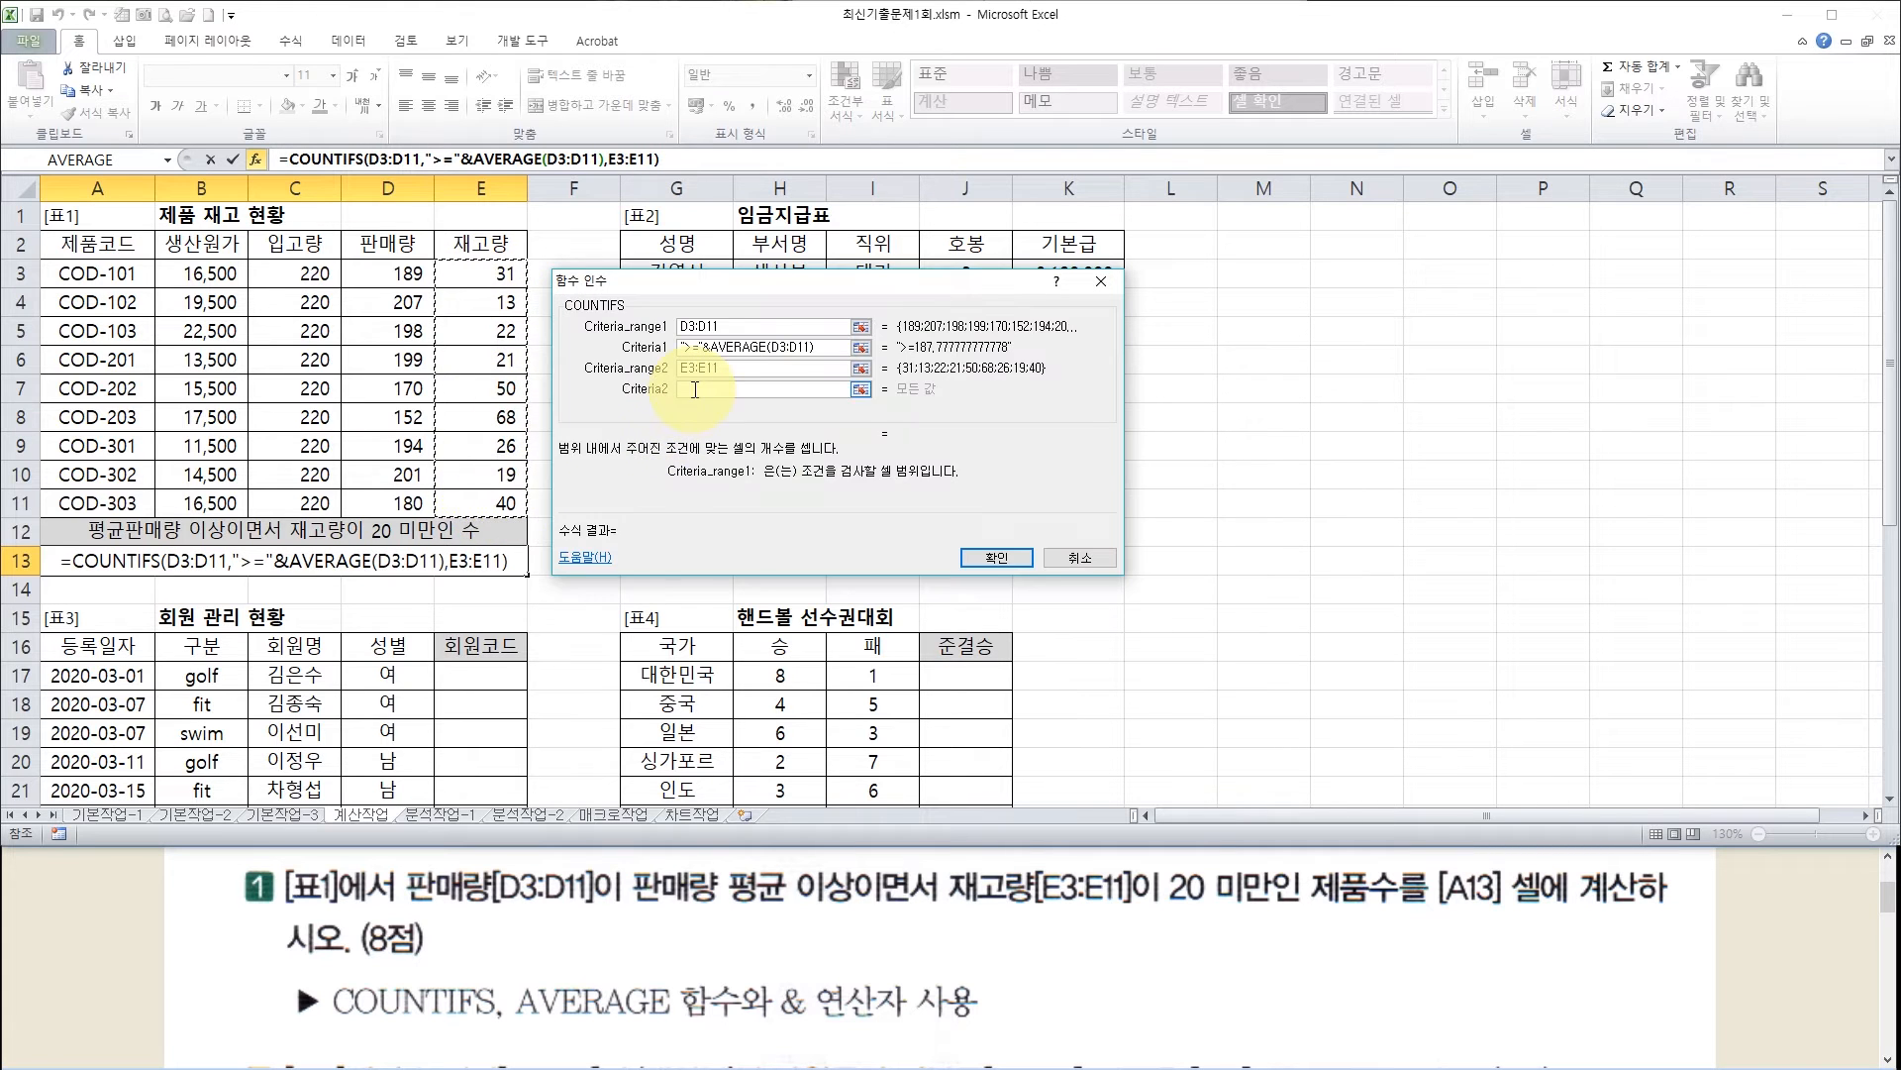
left_click(695, 389)
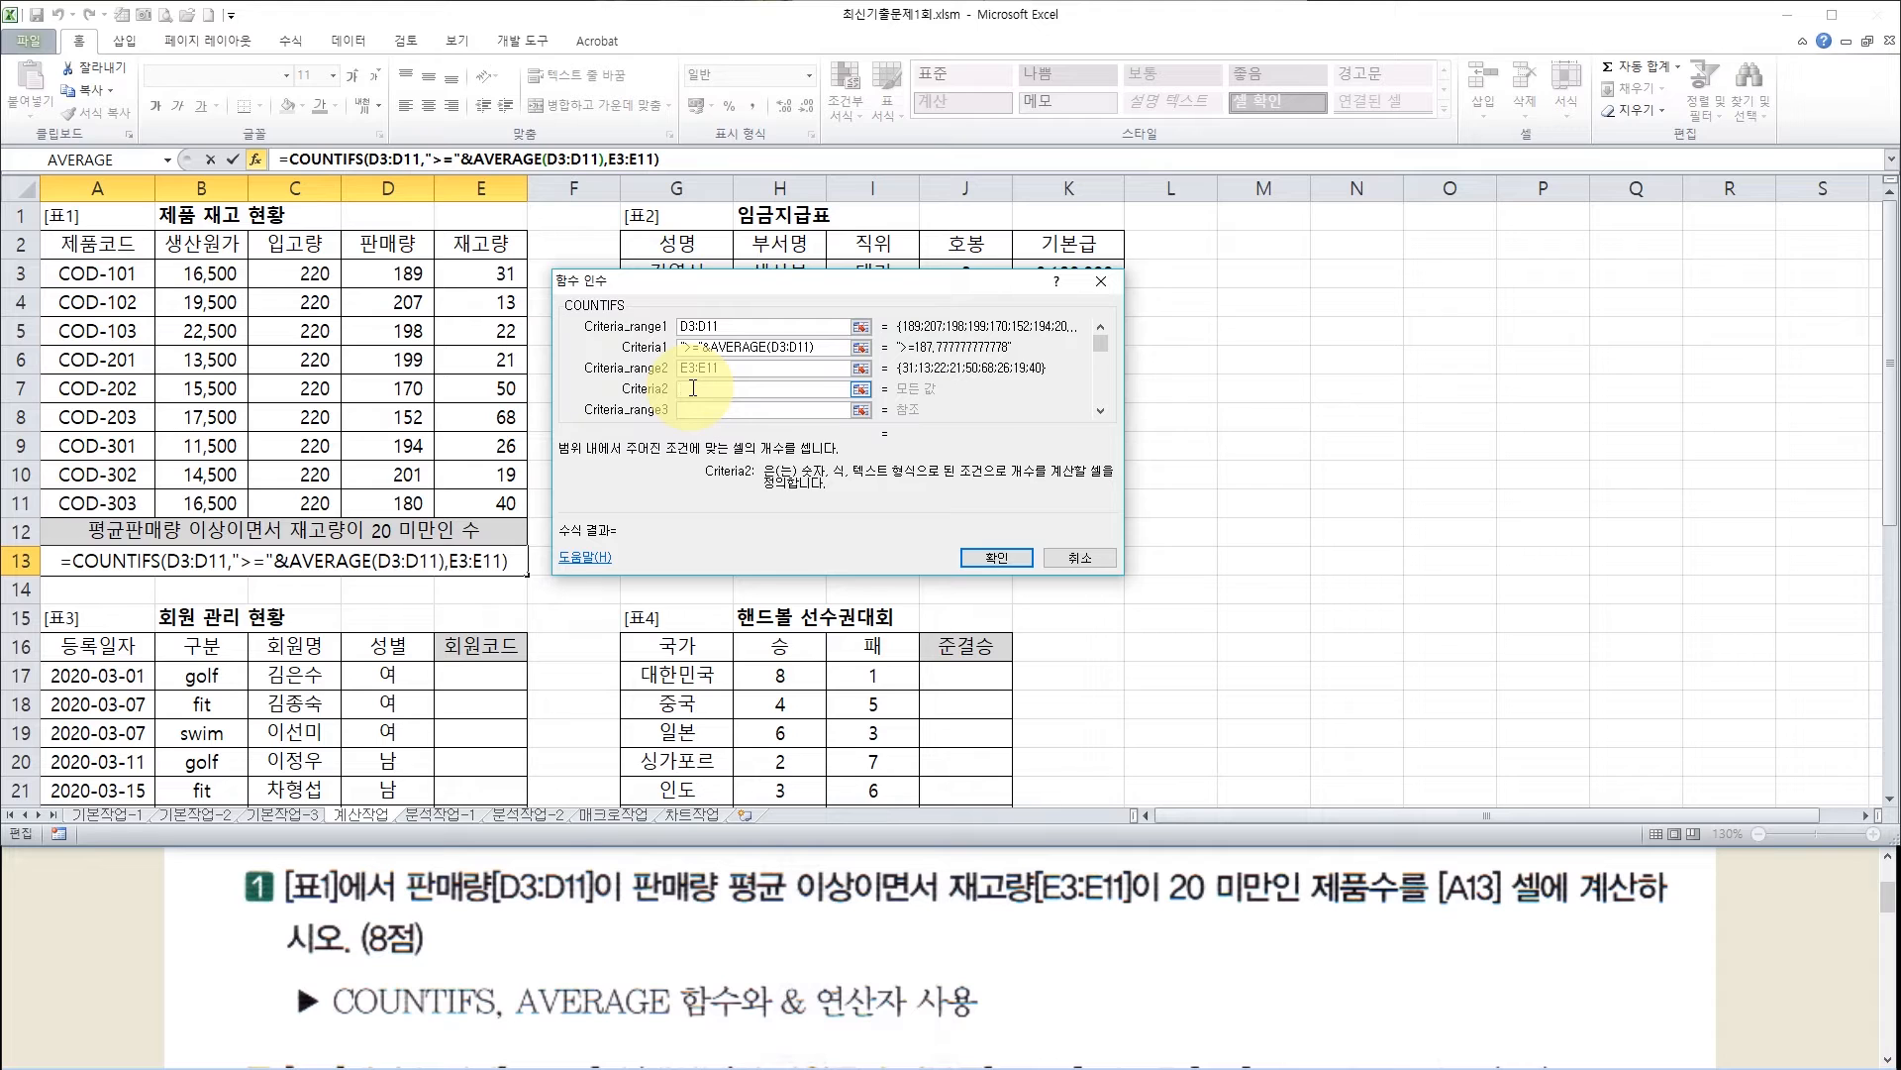
type("<20")
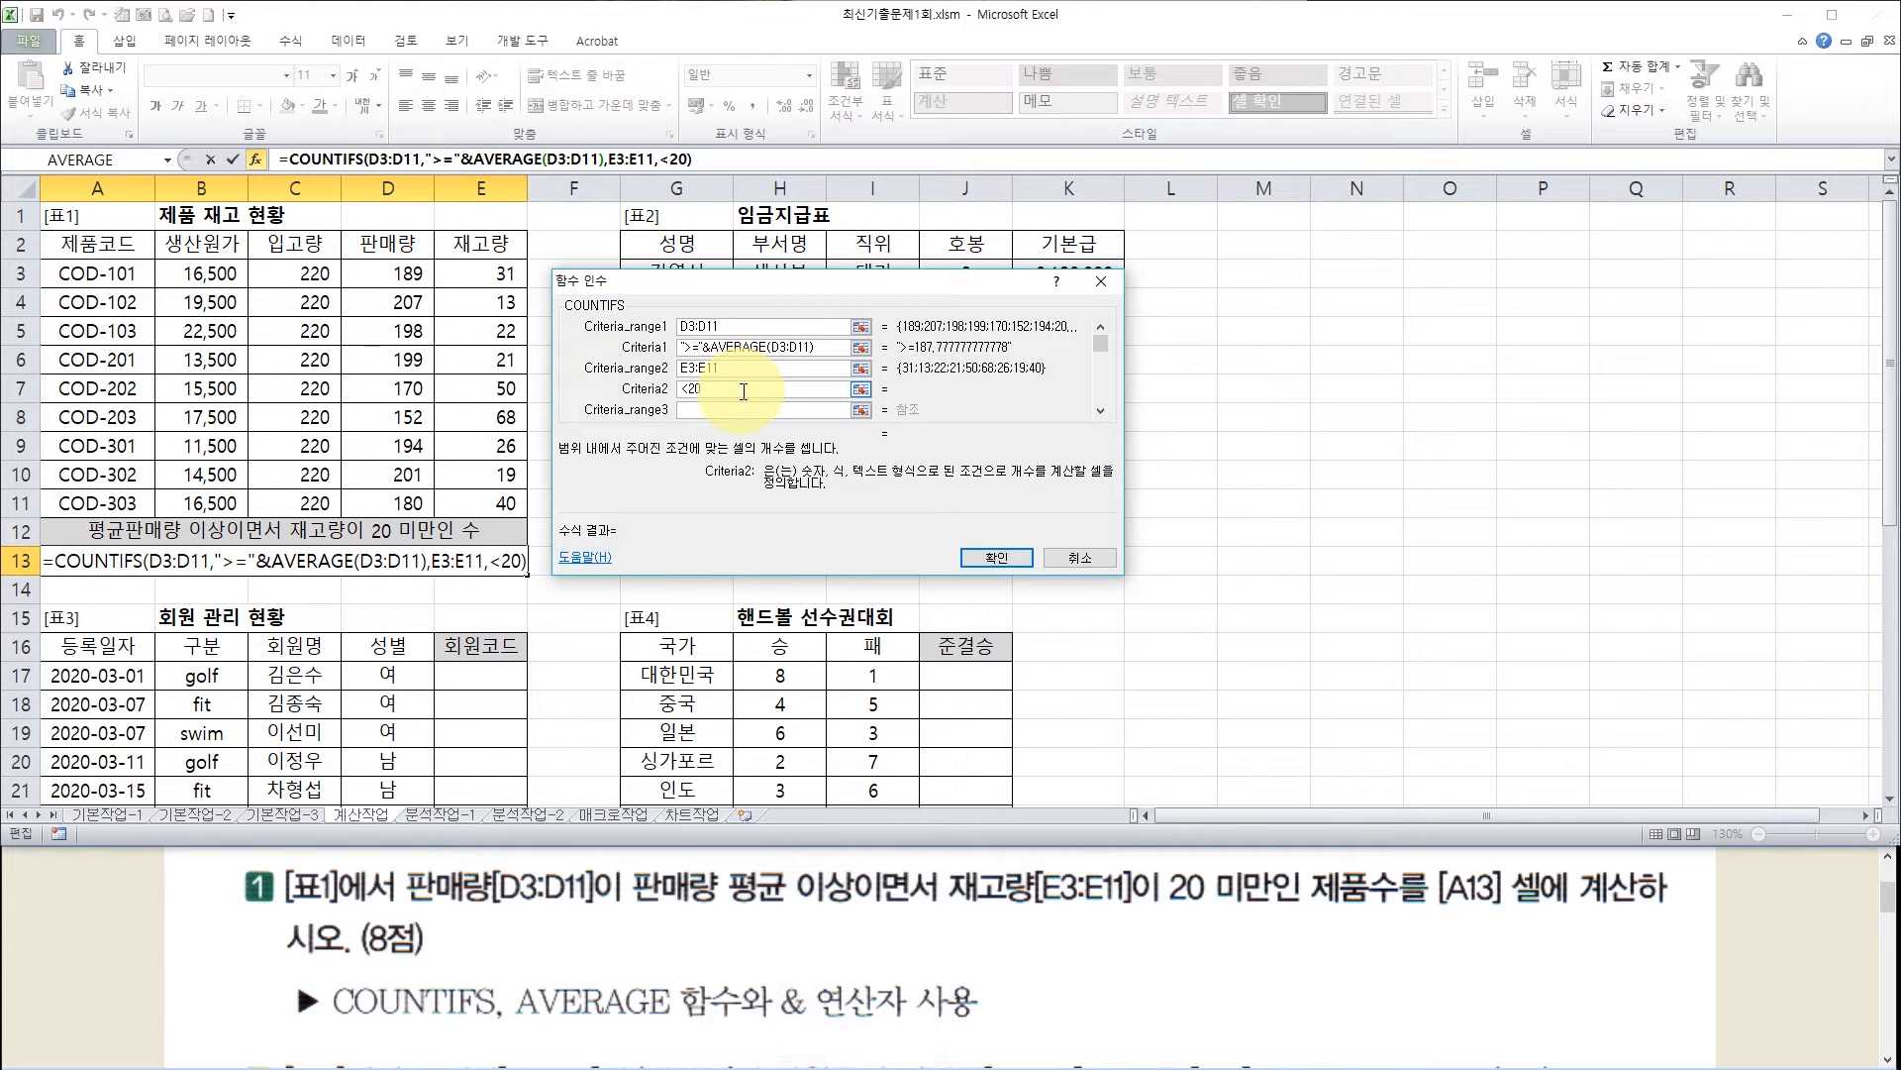
left_click(719, 408)
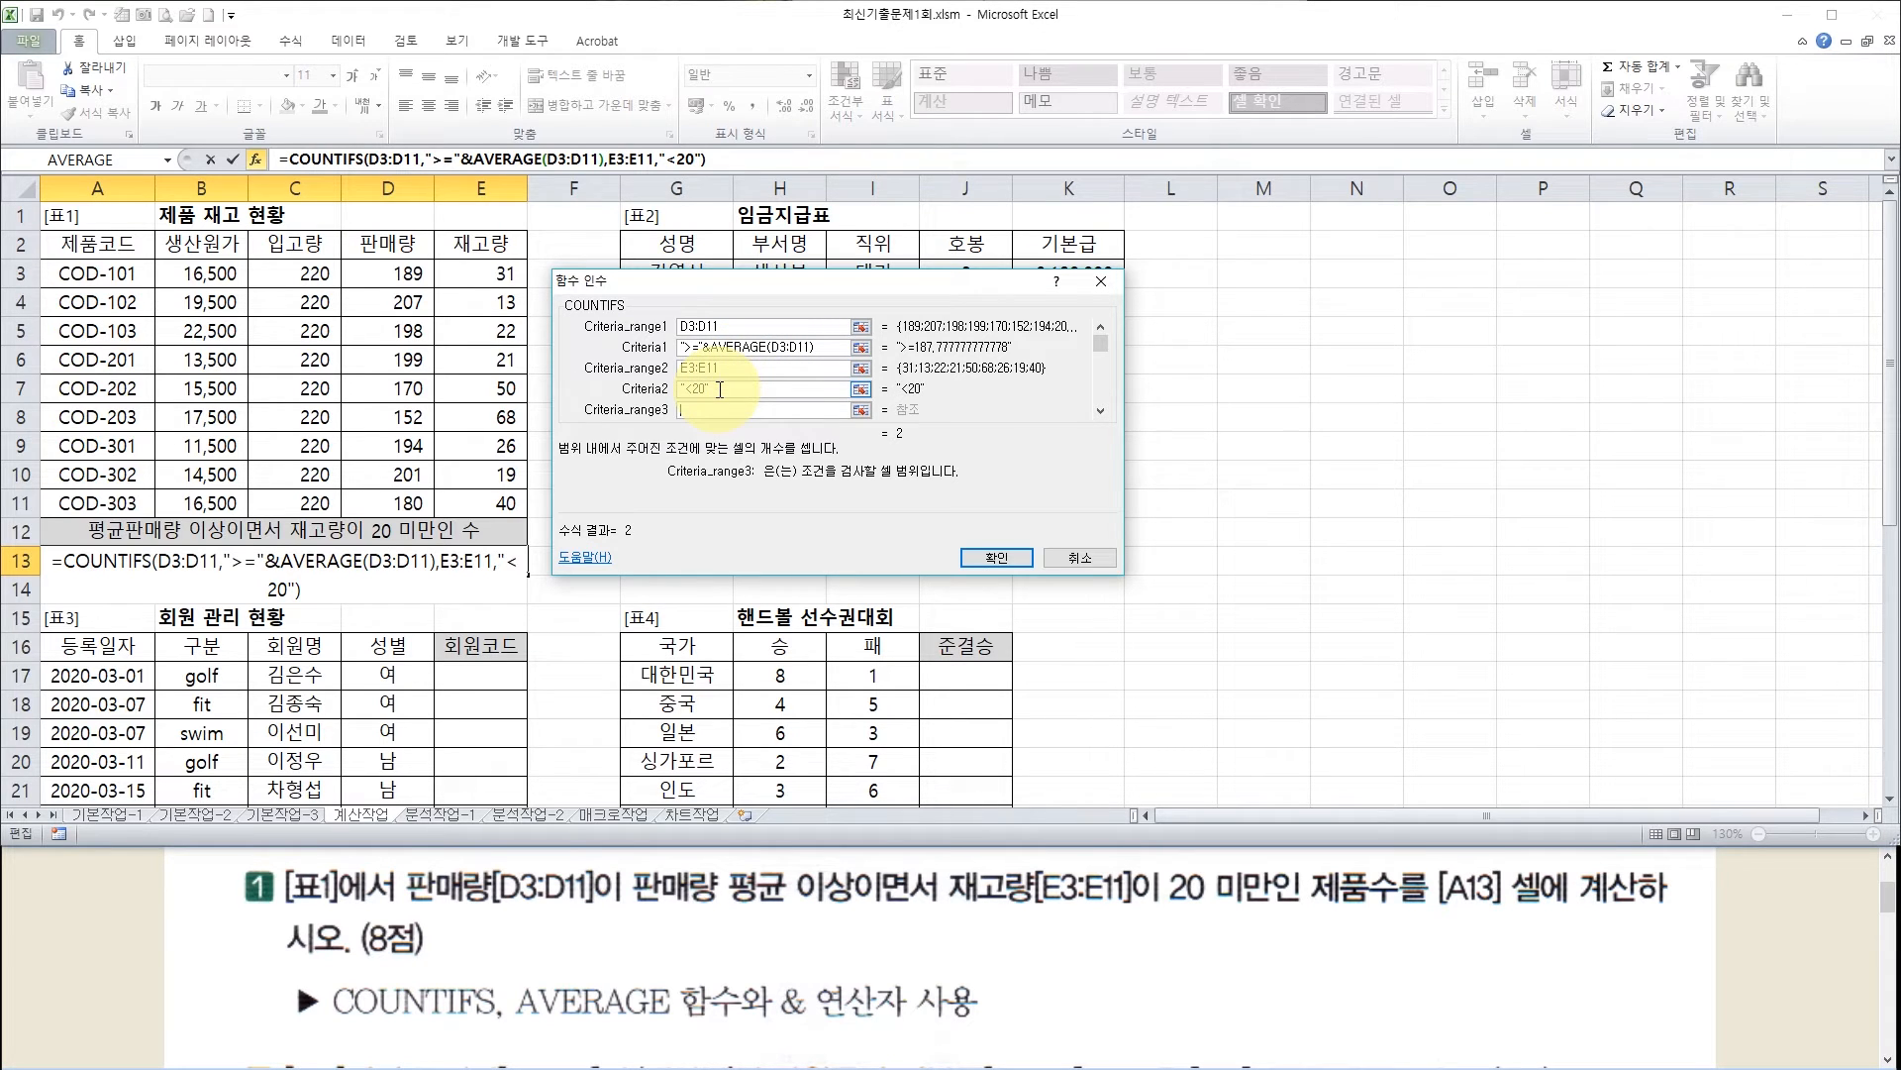
left_click(1001, 559)
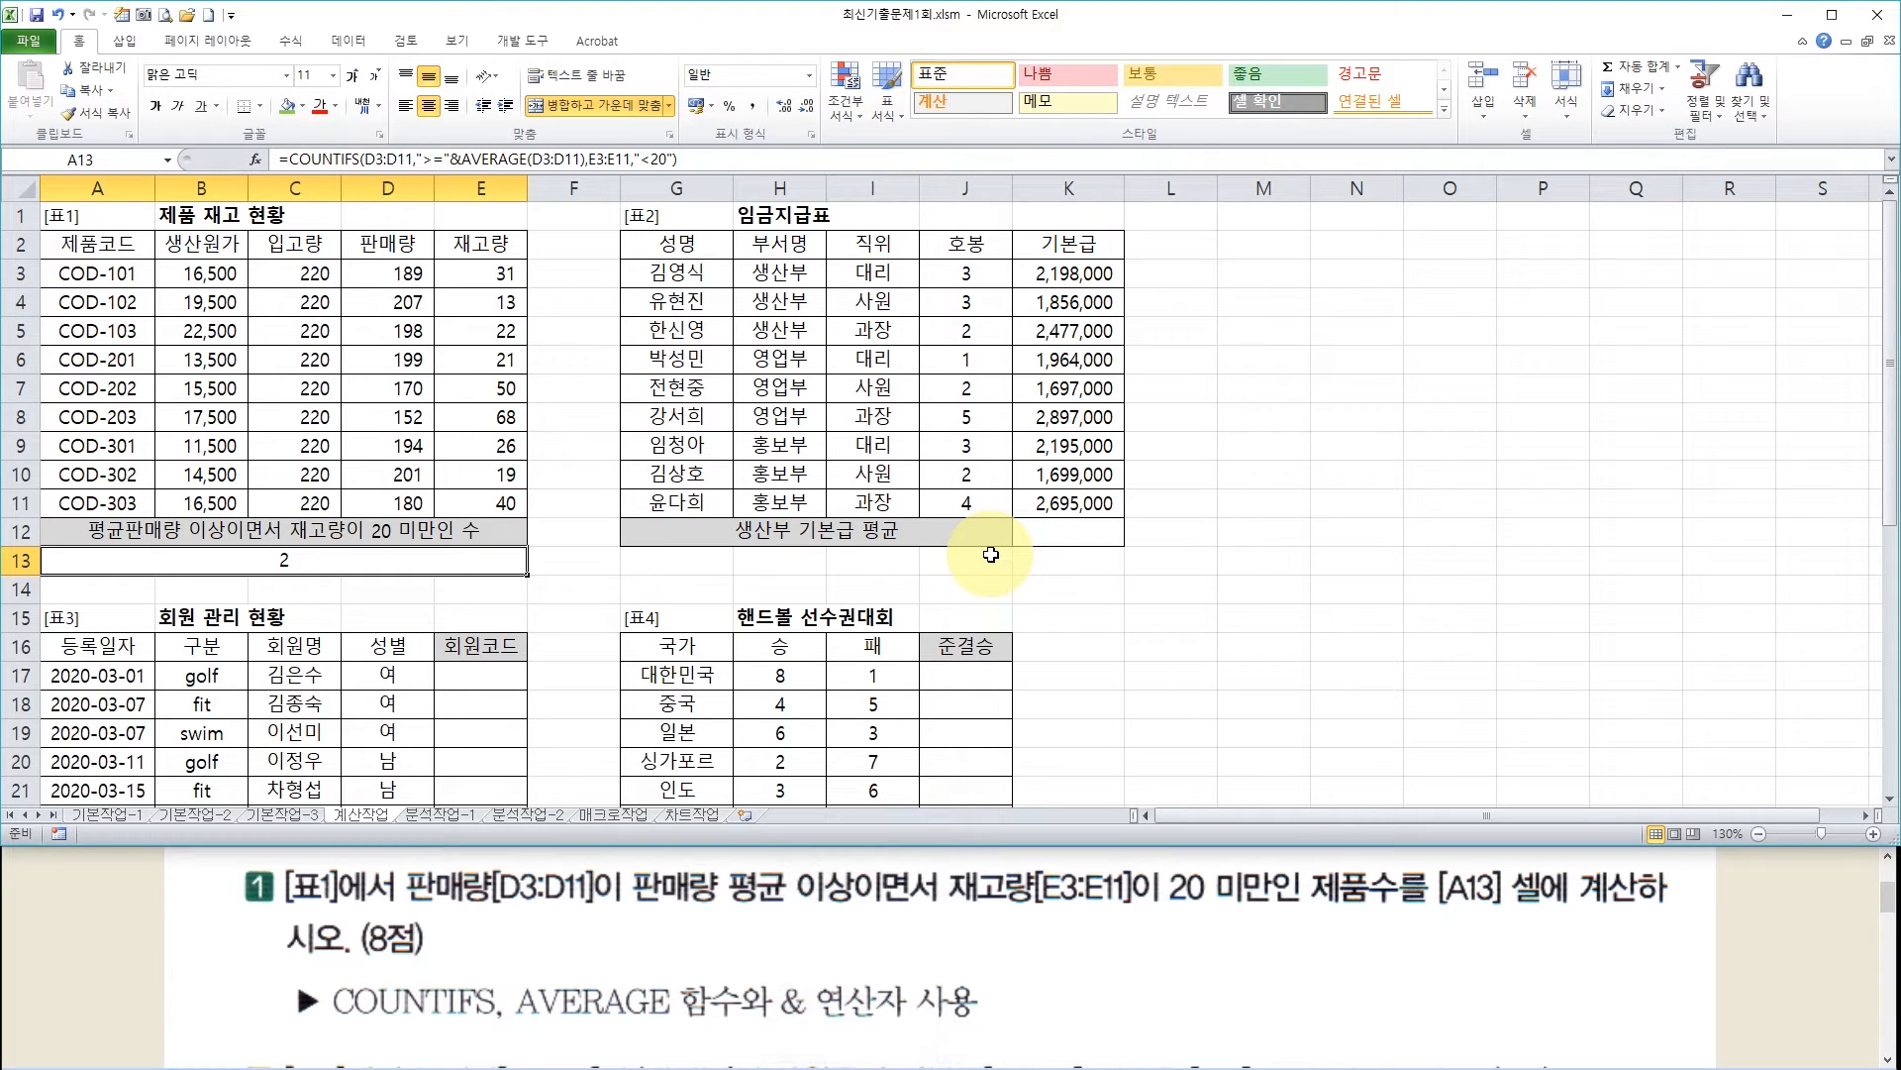
Bring up the instructions for question 2 on [표2] in the task document
left_click(1019, 1006)
scroll(1019, 959, "down", 3)
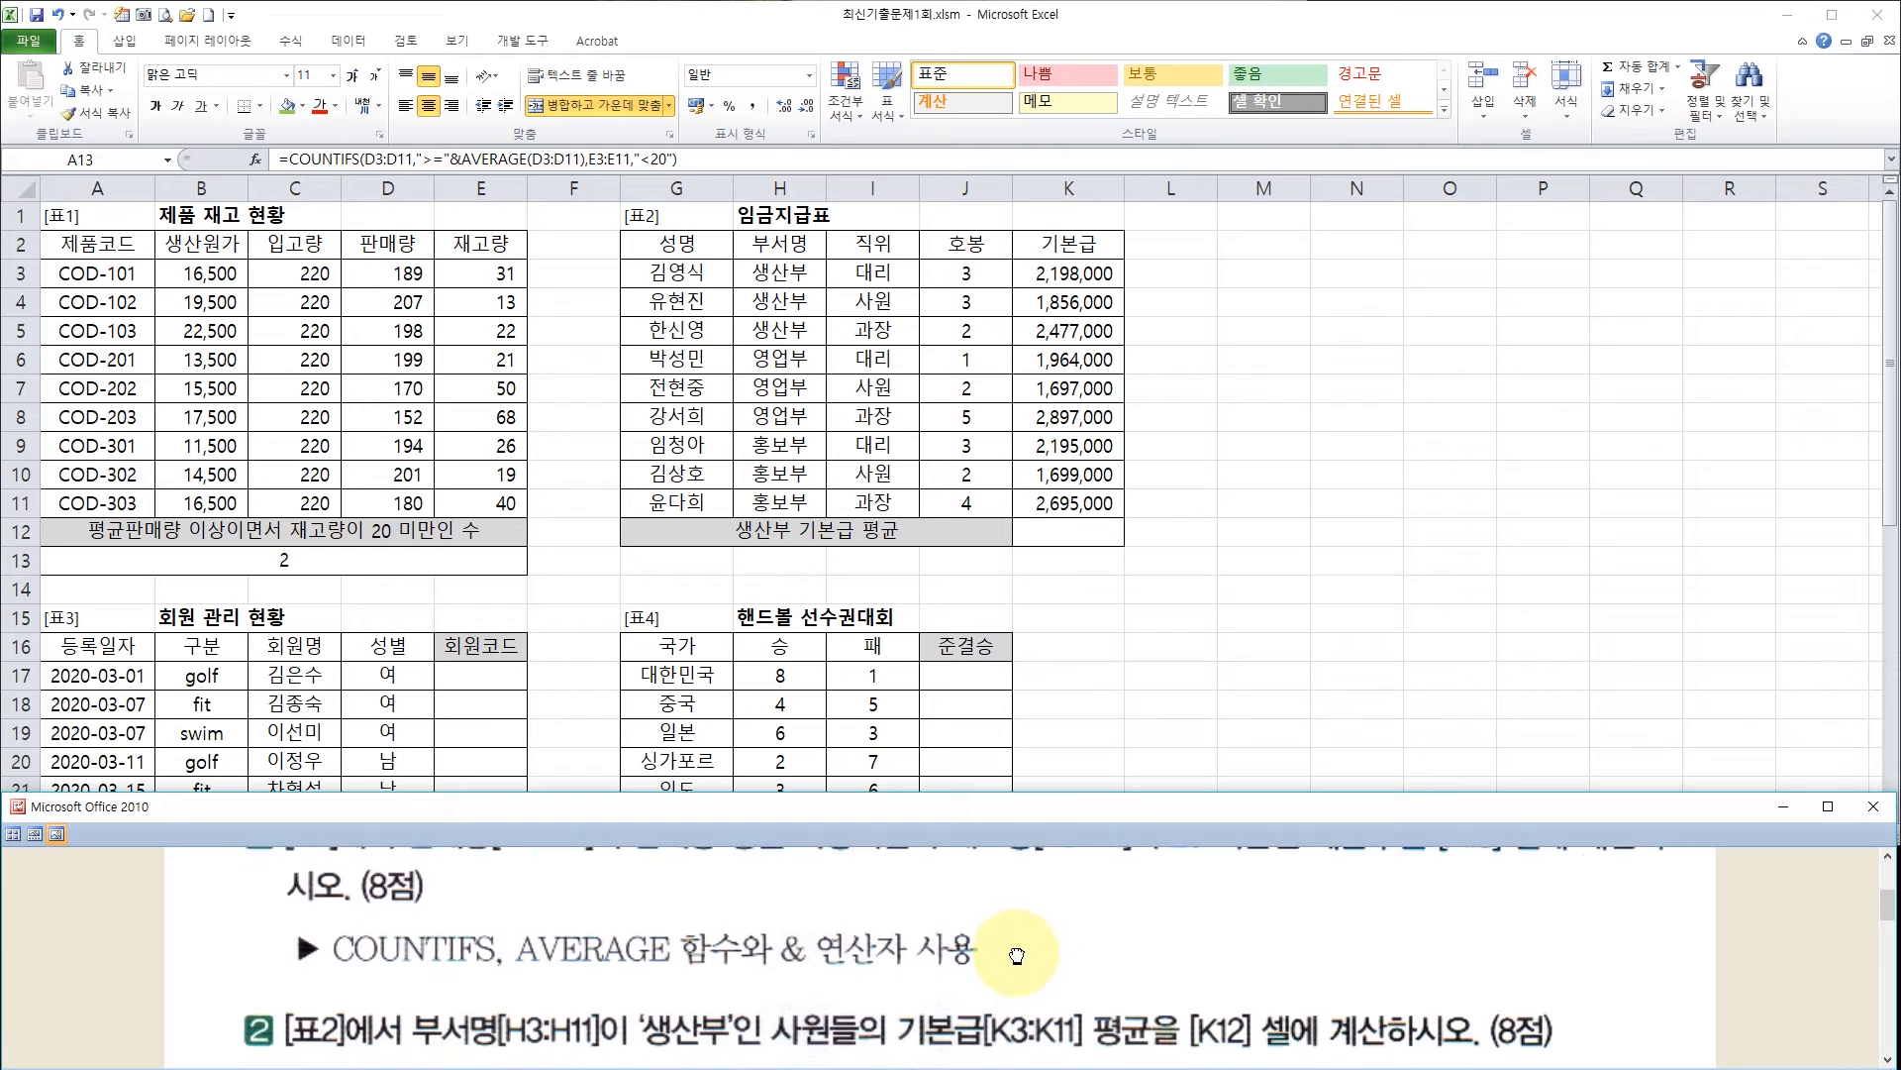
left_click_drag(1015, 880, 1016, 796)
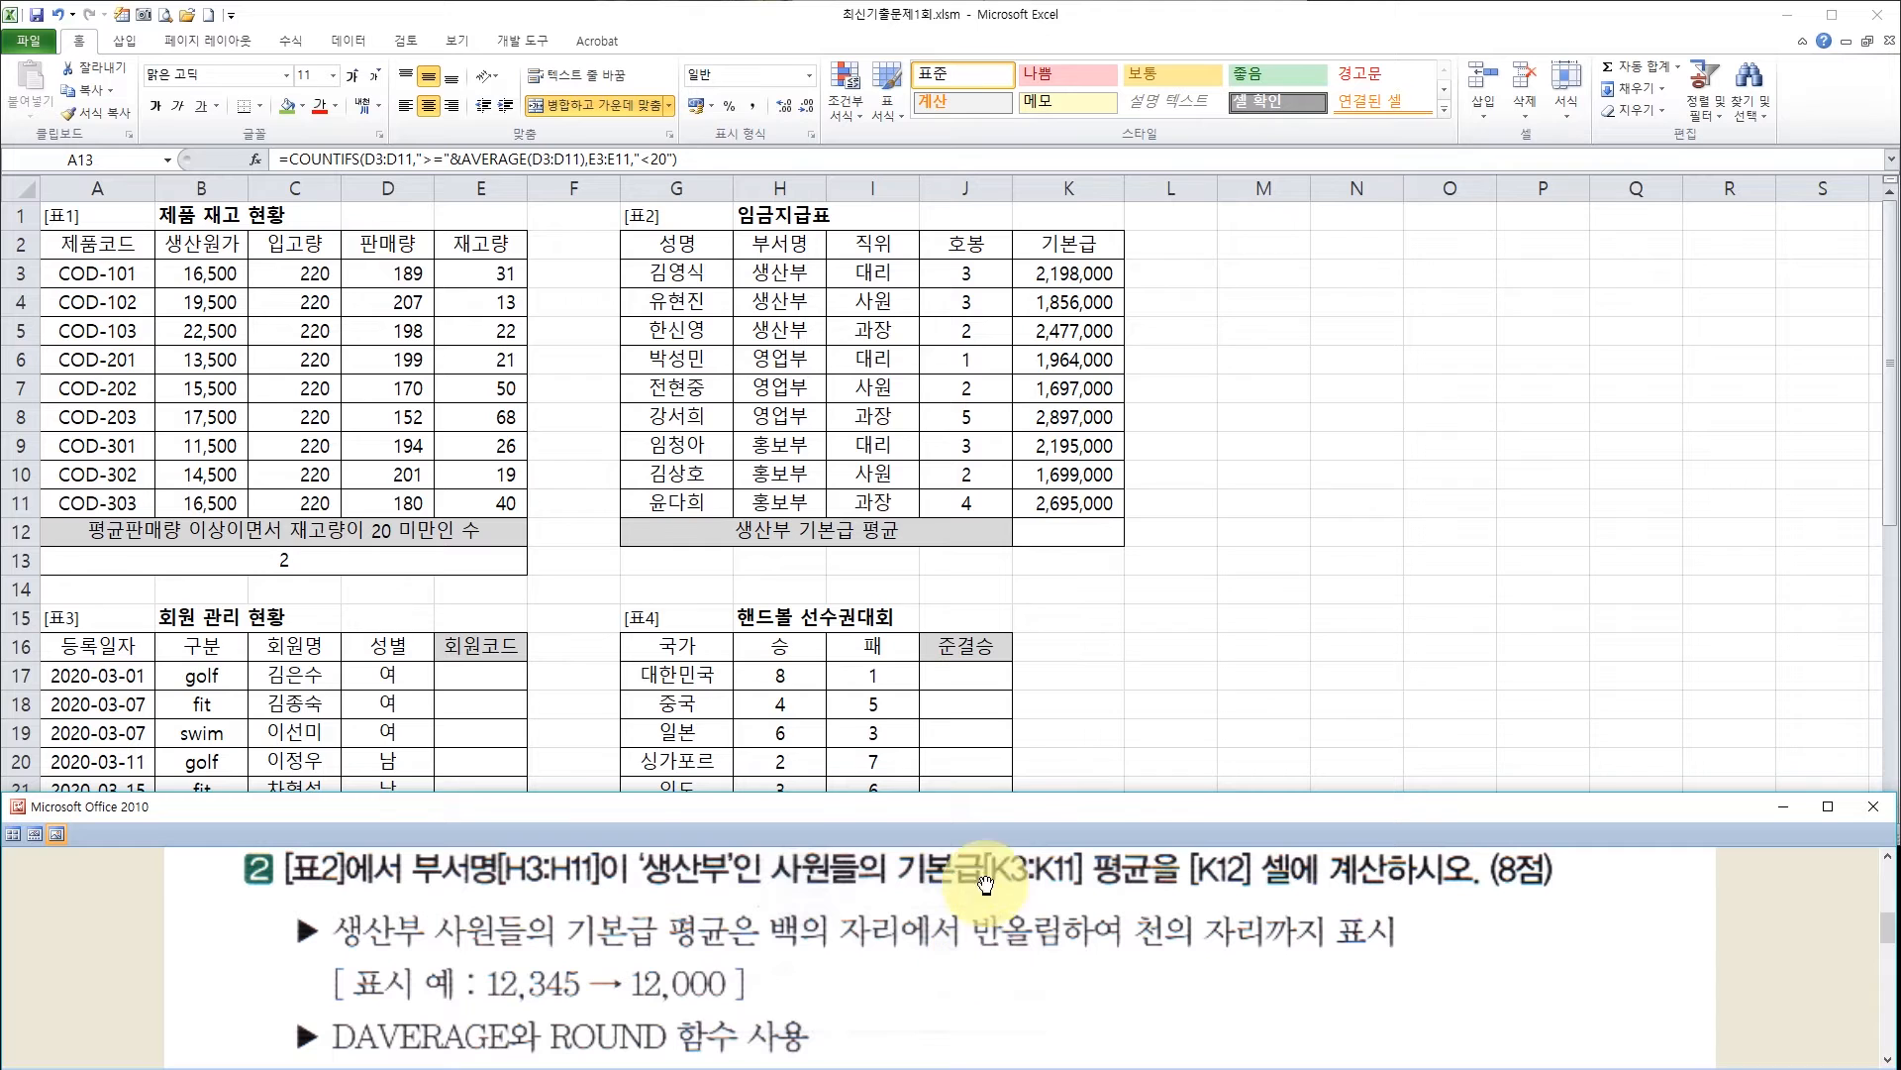
Start a ROUND formula in K12 and open its function arguments dialog, placed clear of the formula cell
left_click(1058, 535)
left_click(1057, 535)
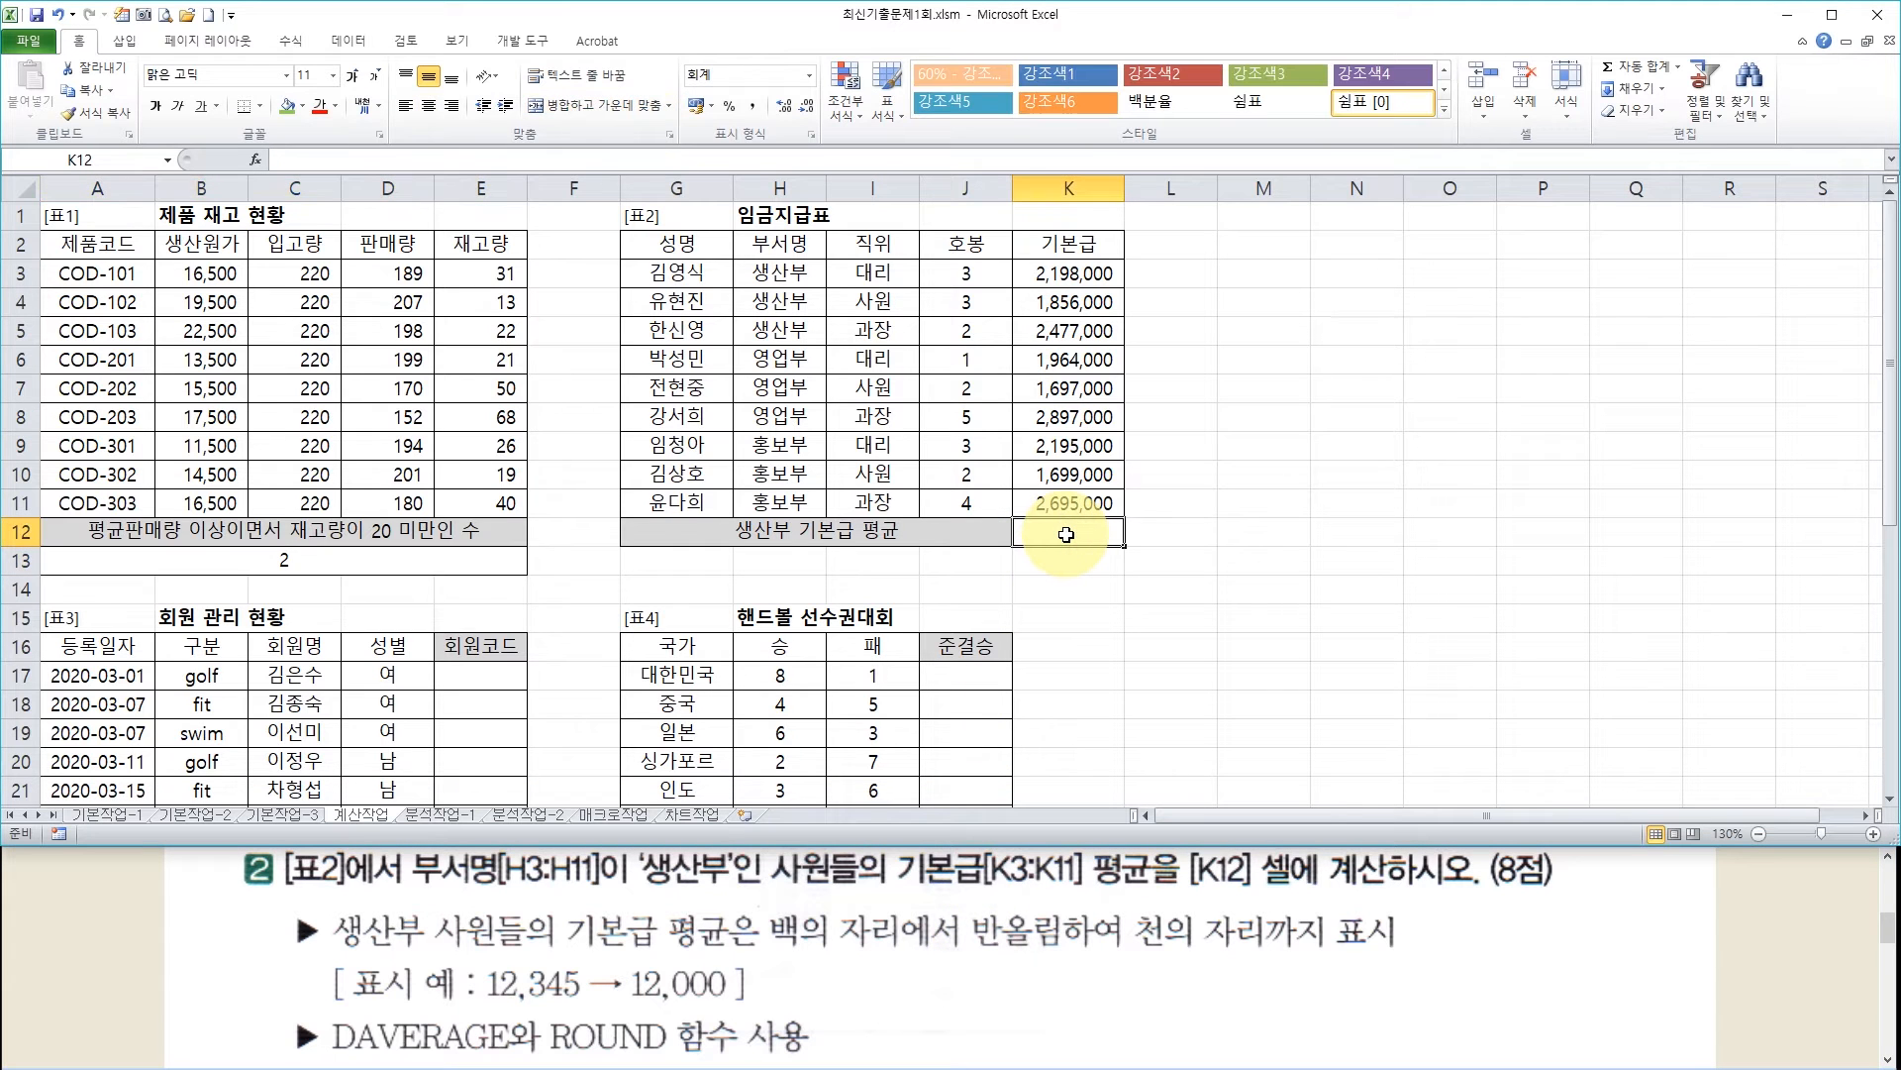
type("=")
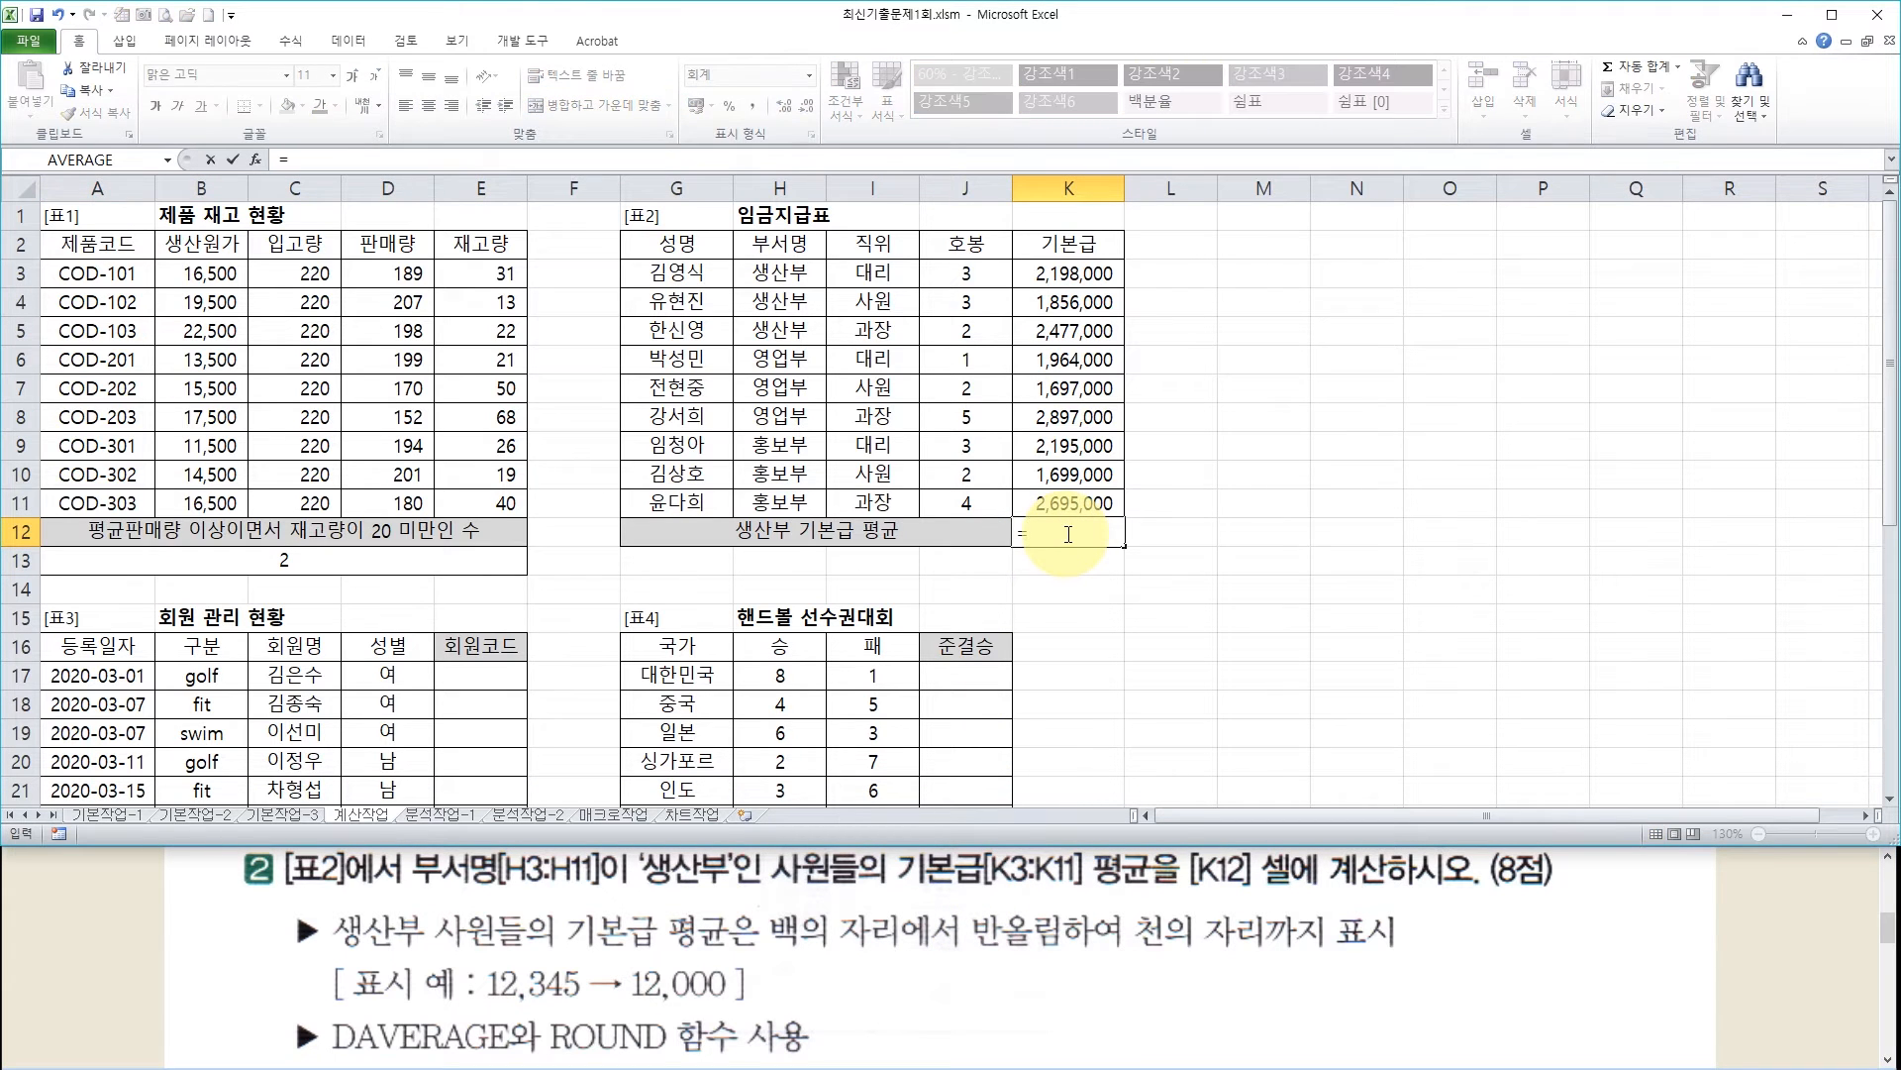
type("ro")
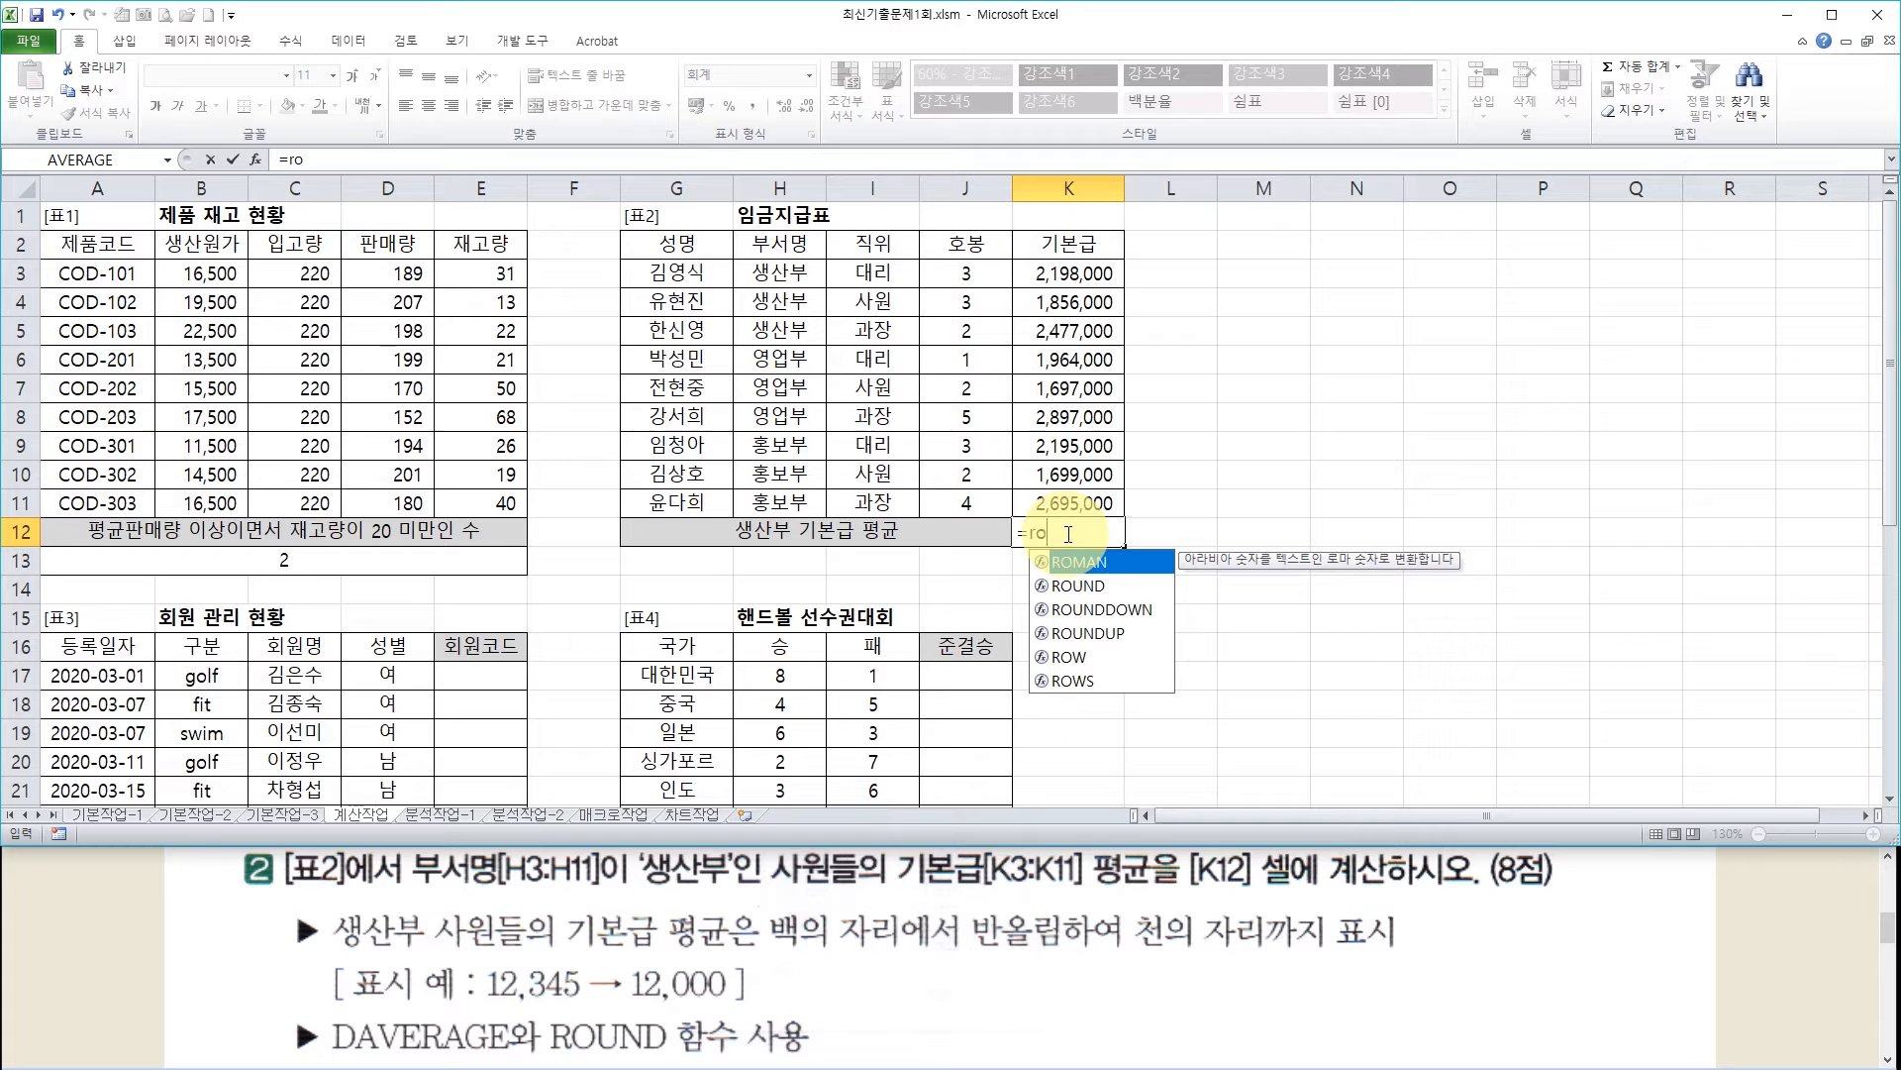
double_click(1097, 586)
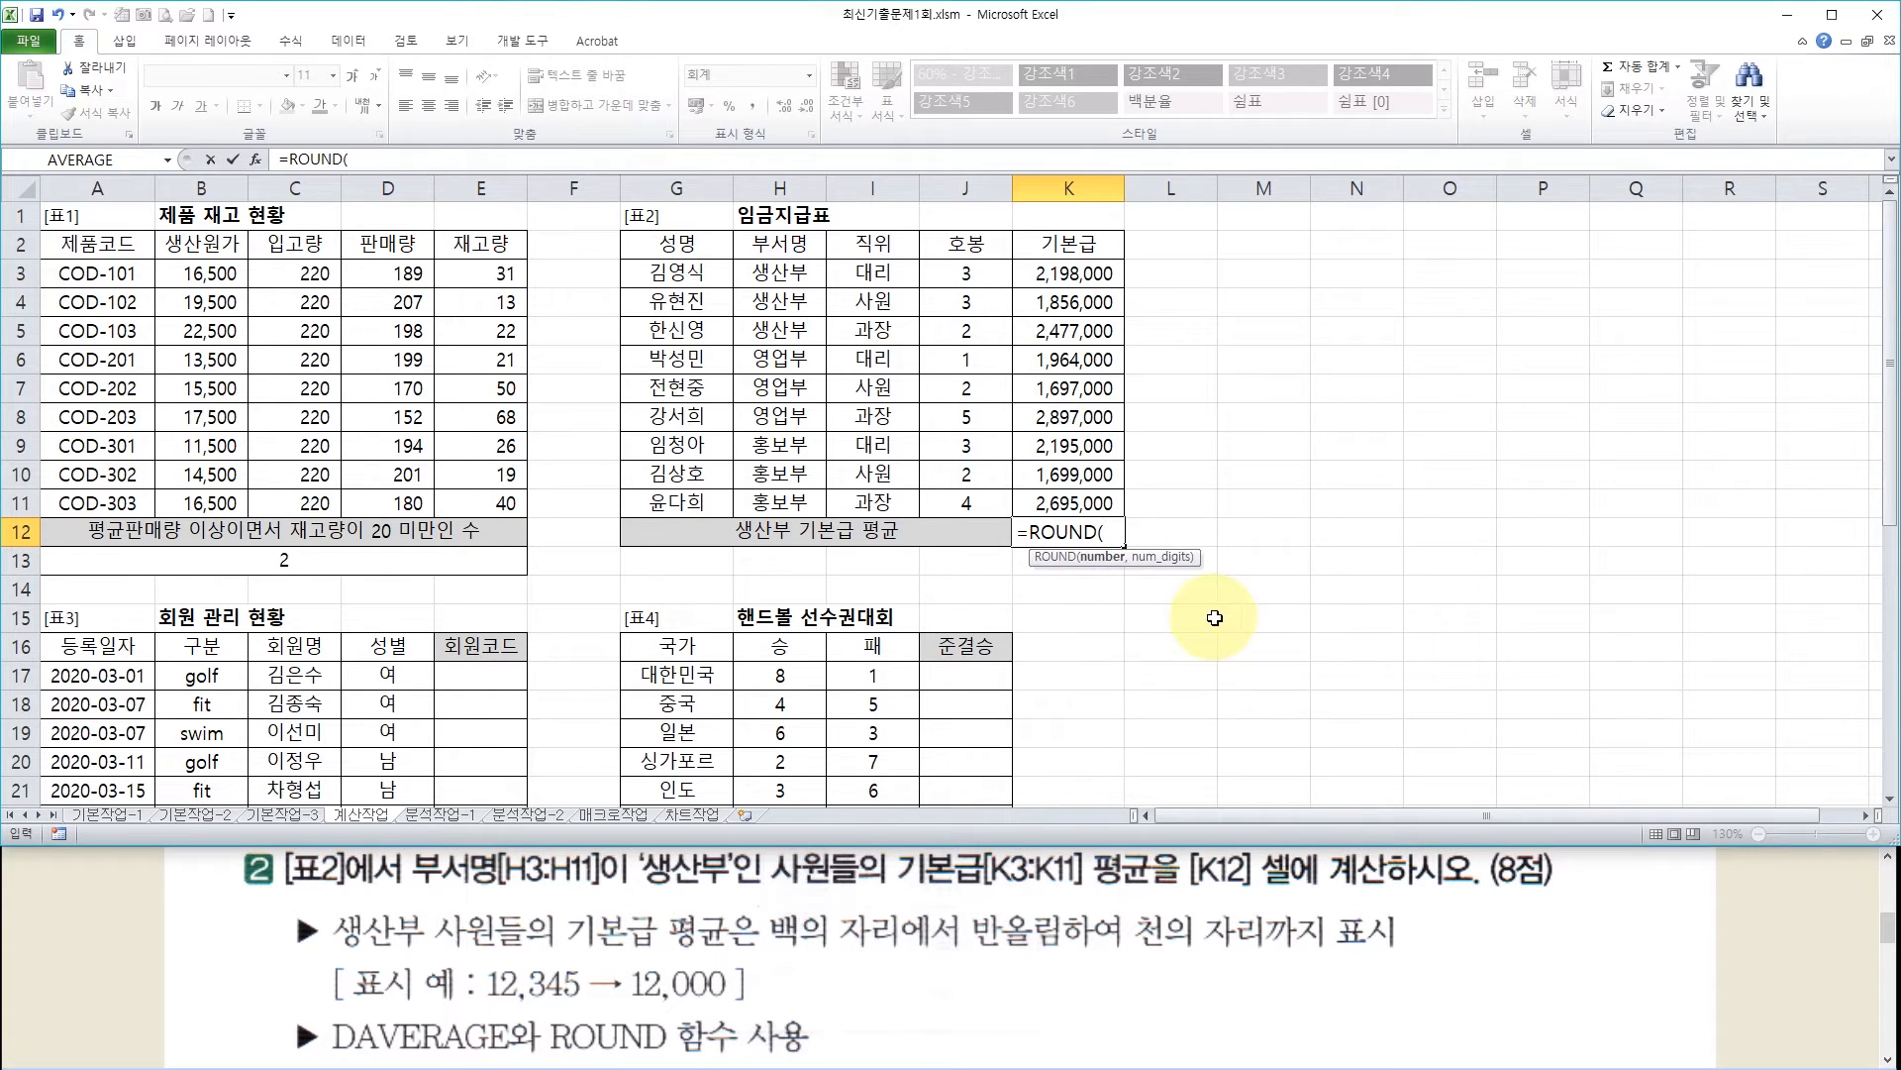
key("ctrl+a")
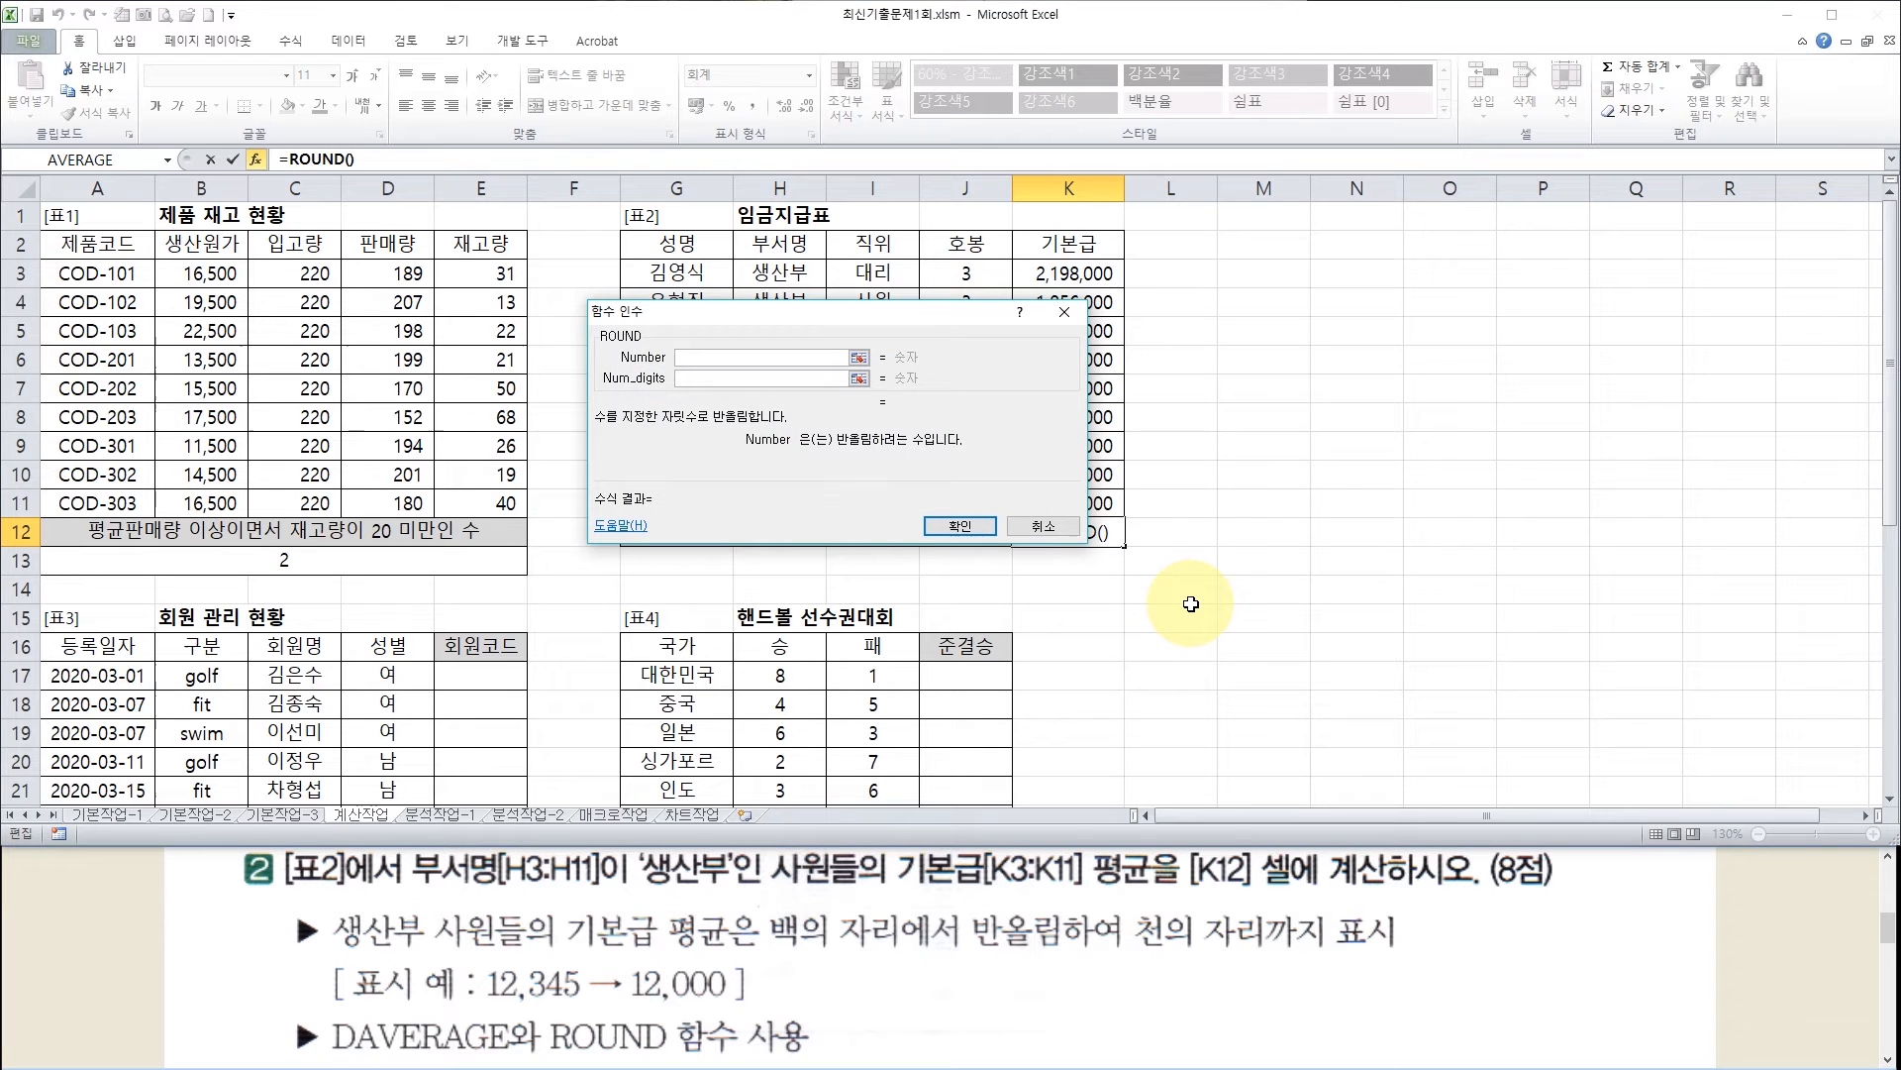
left_click_drag(802, 311, 1148, 253)
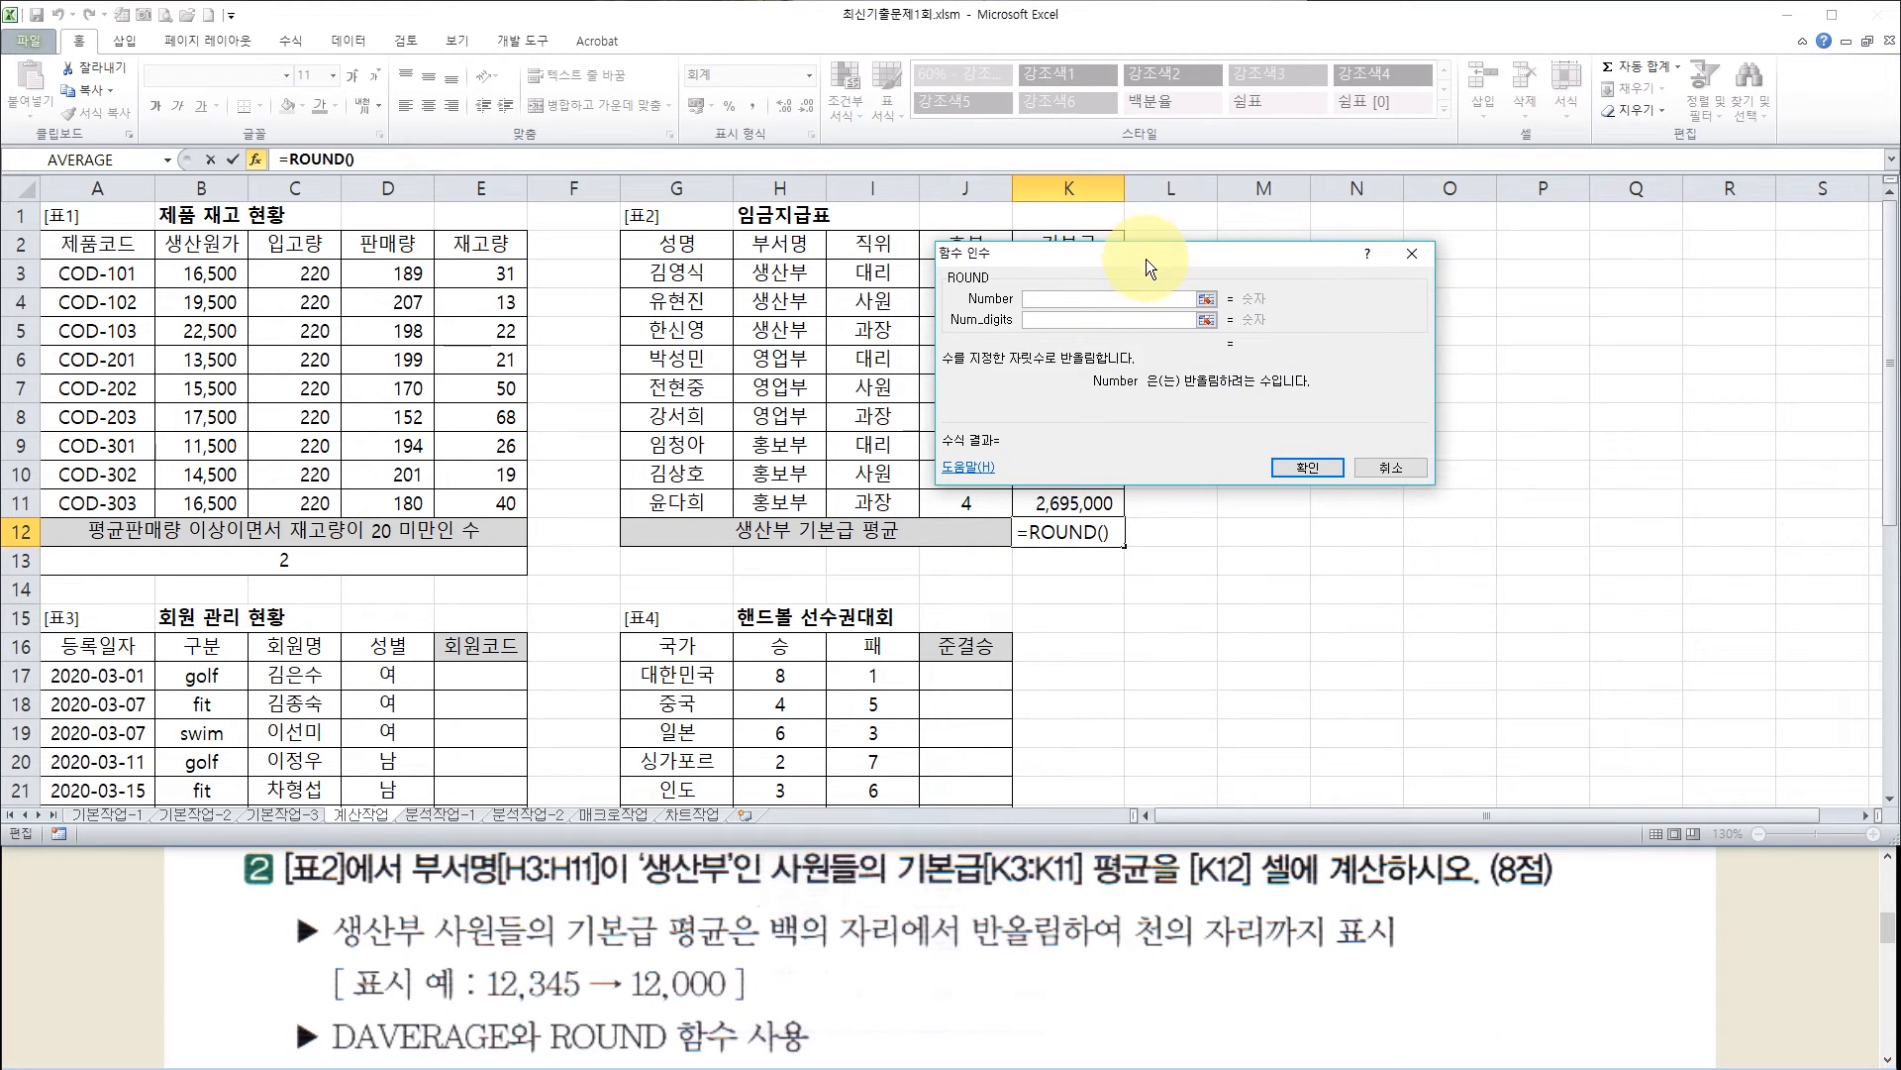
Open the function wizard to nest another function in ROUND's Number argument
left_click(1041, 320)
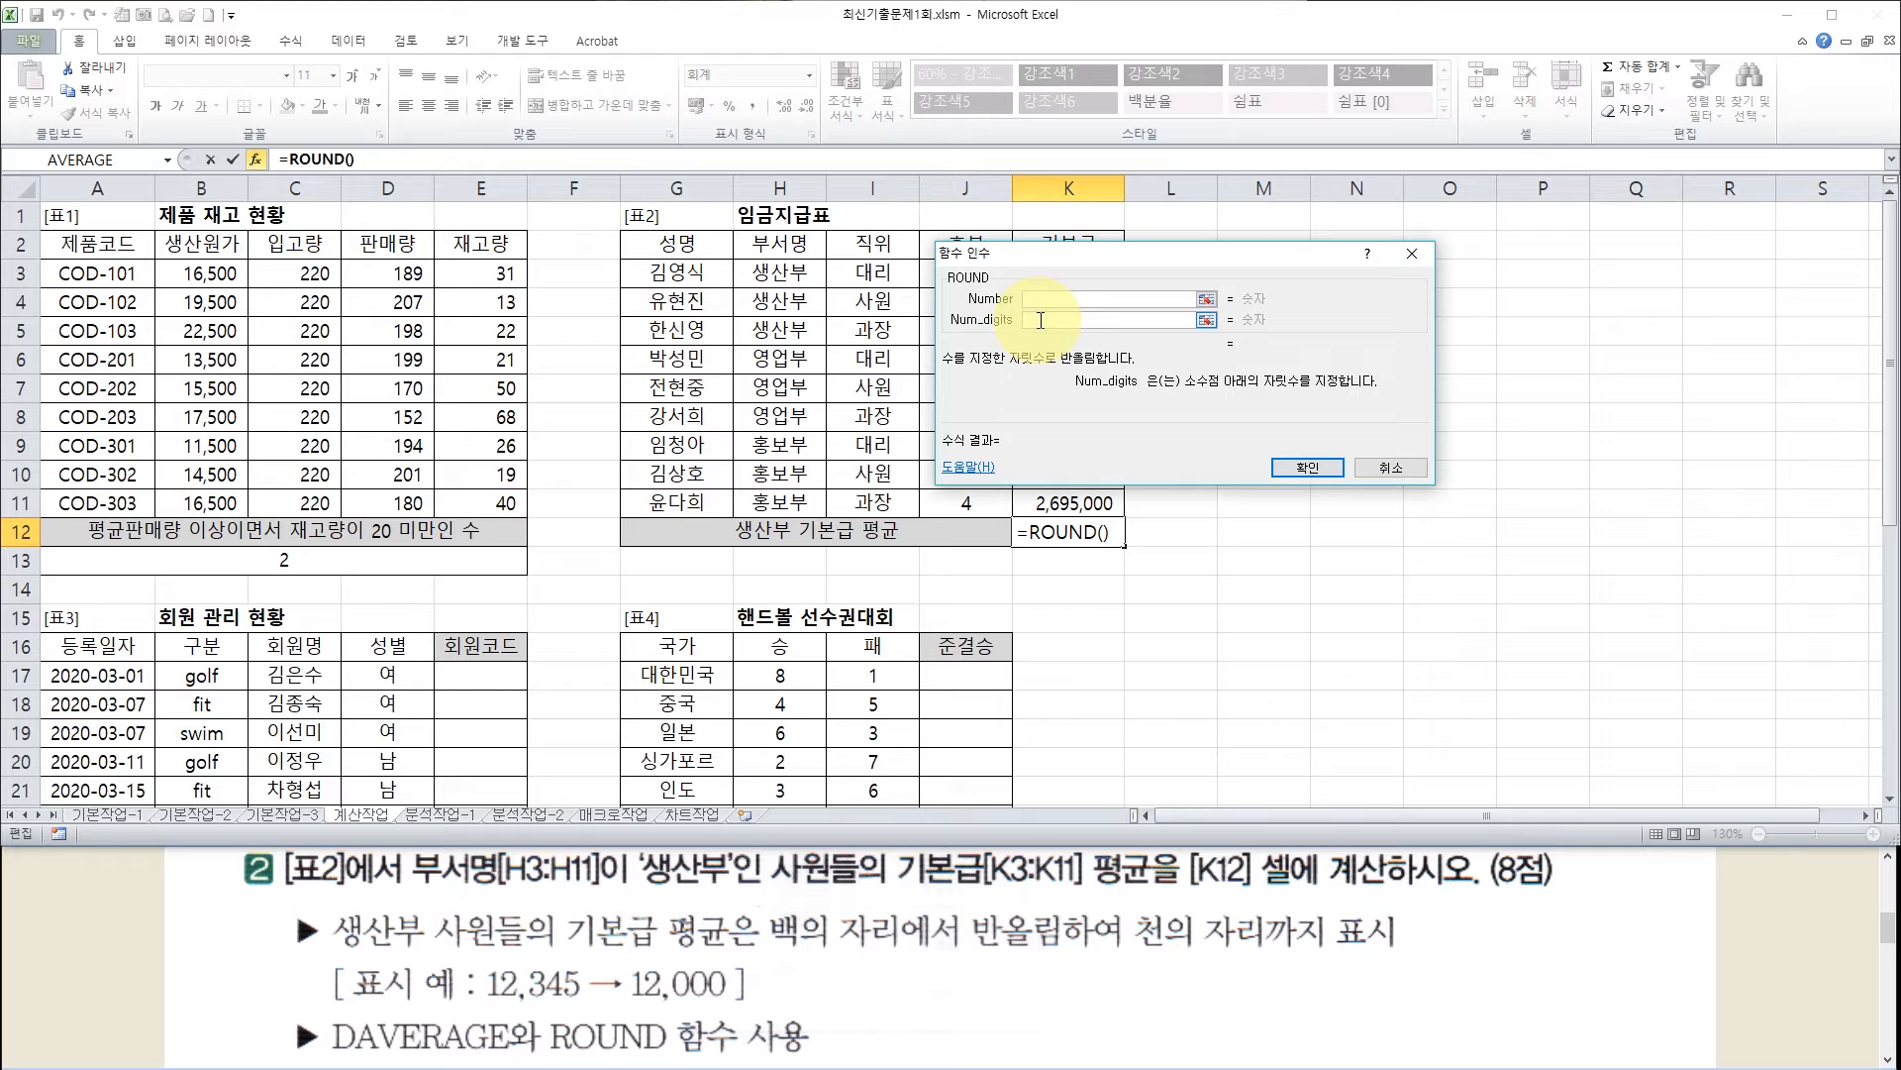
left_click(1041, 299)
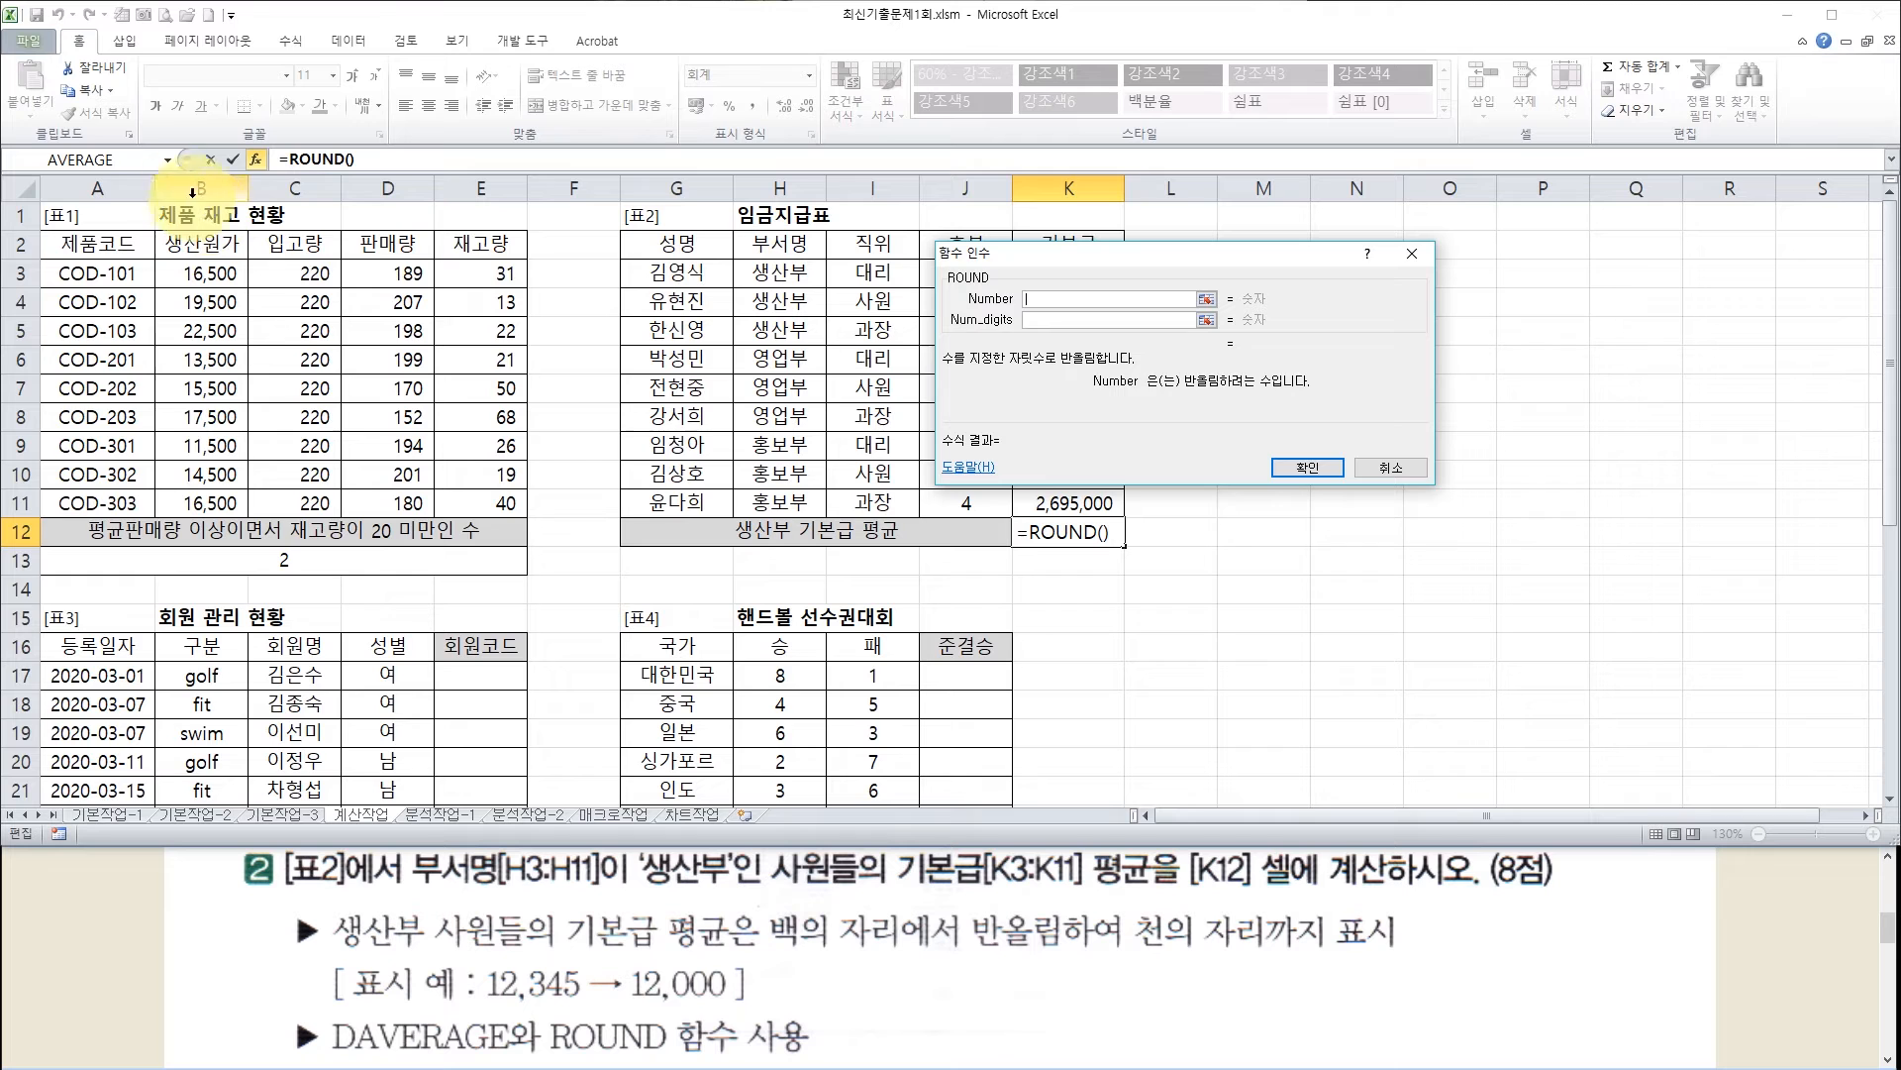
left_click(168, 162)
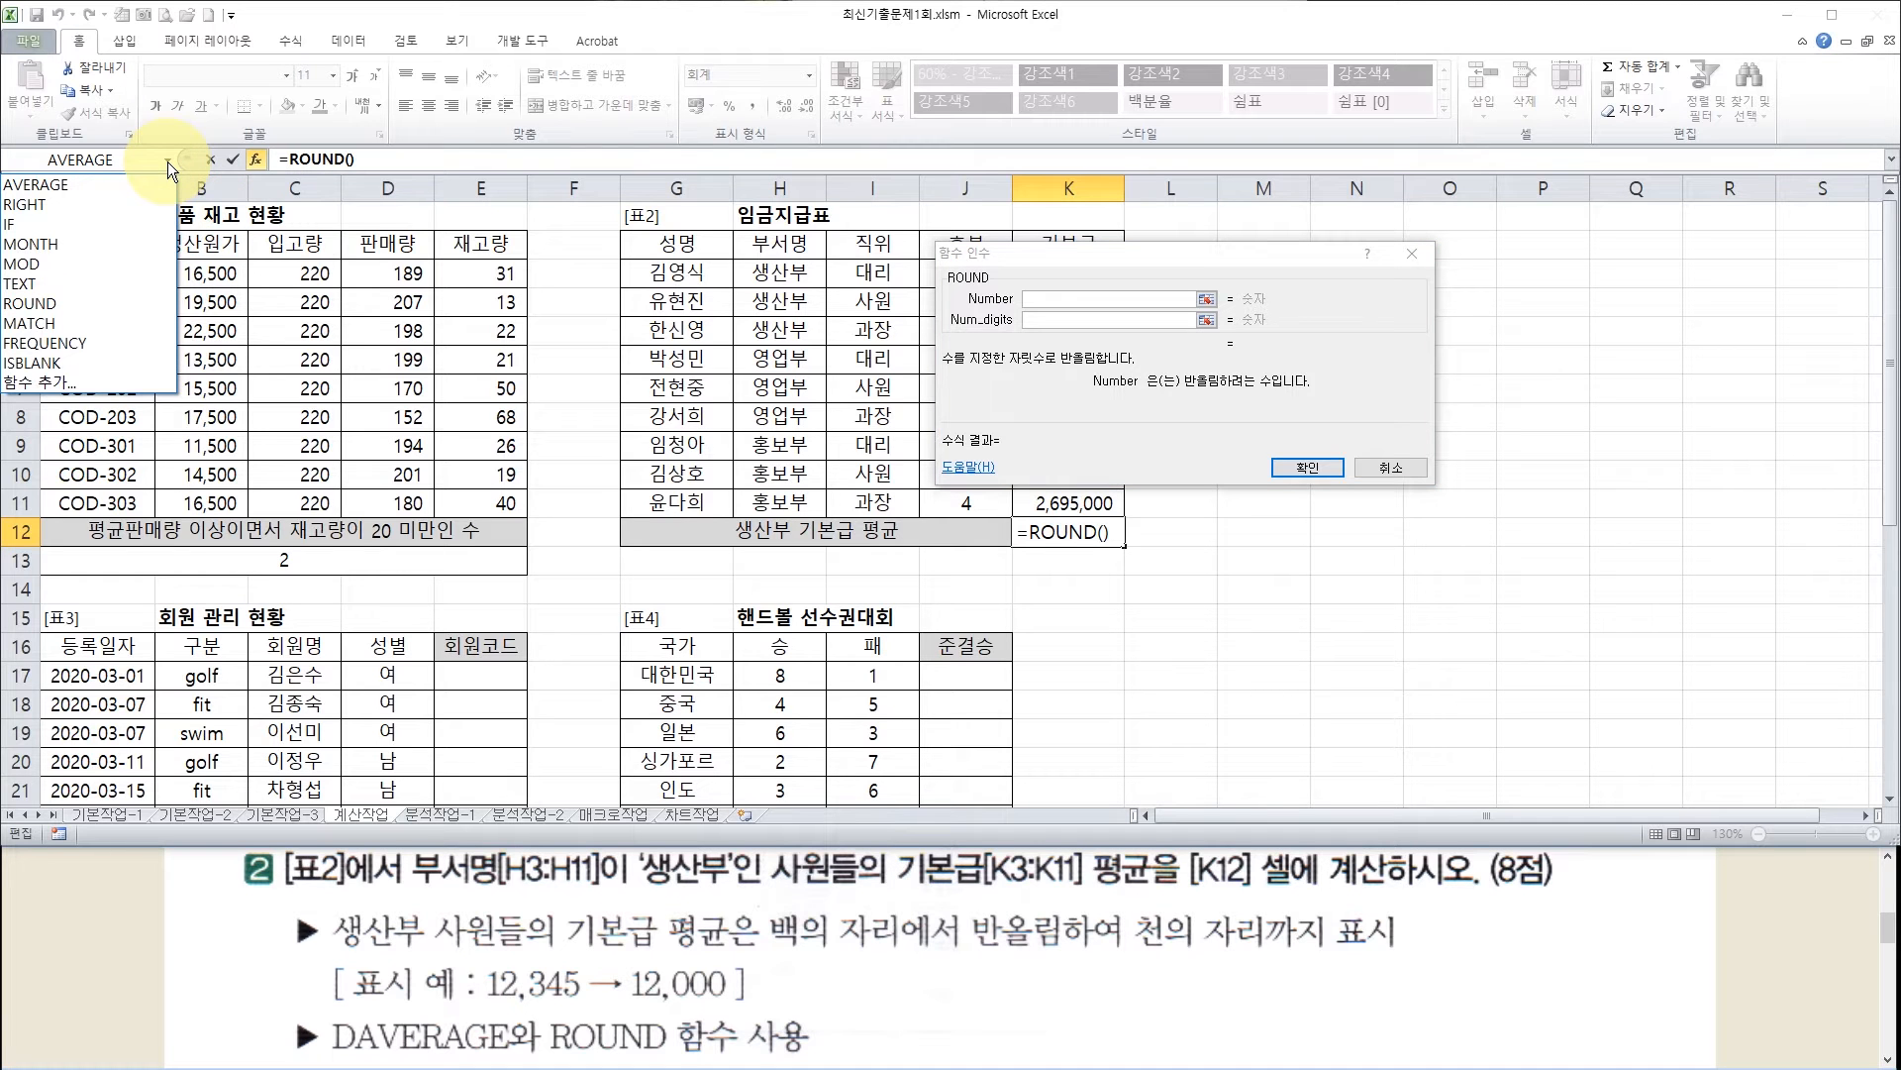
left_click(94, 379)
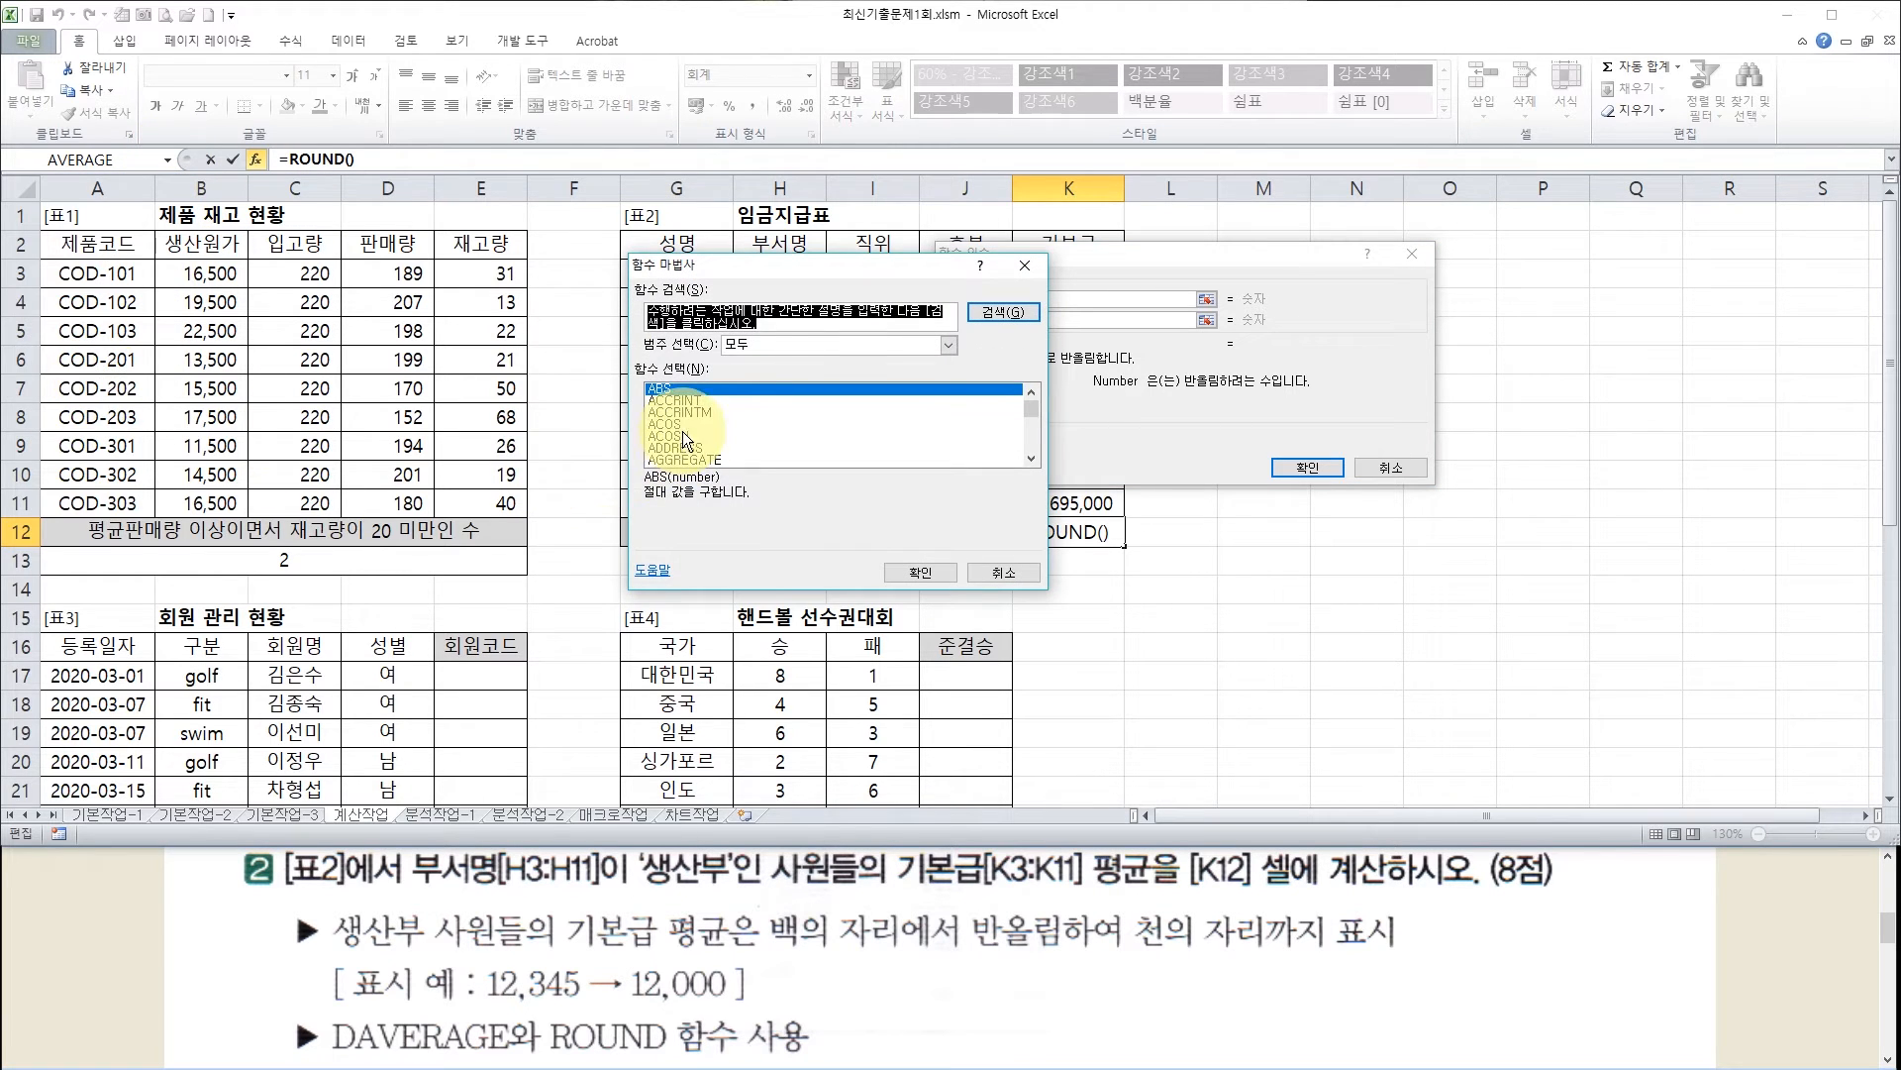
Show the 데이터베이스 category in the function wizard and return to the 모두 category
left_click(757, 344)
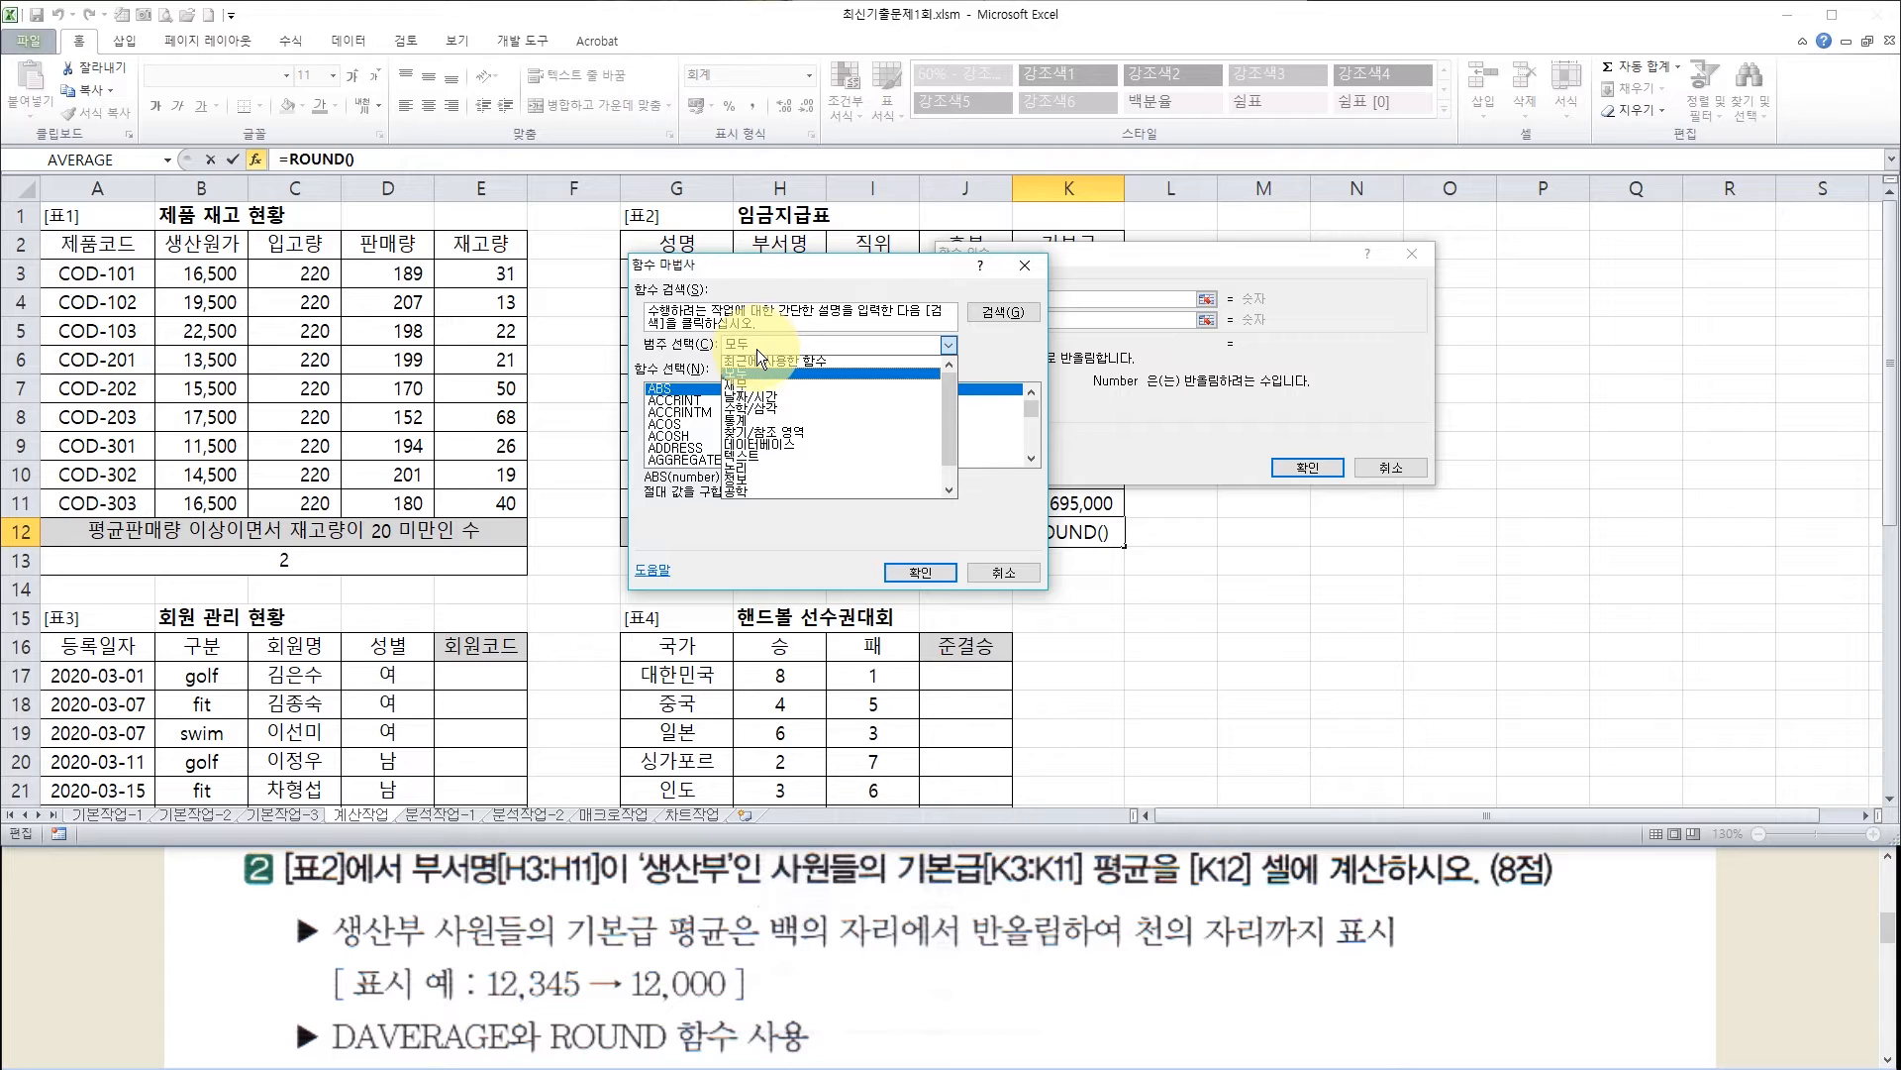
left_click(759, 443)
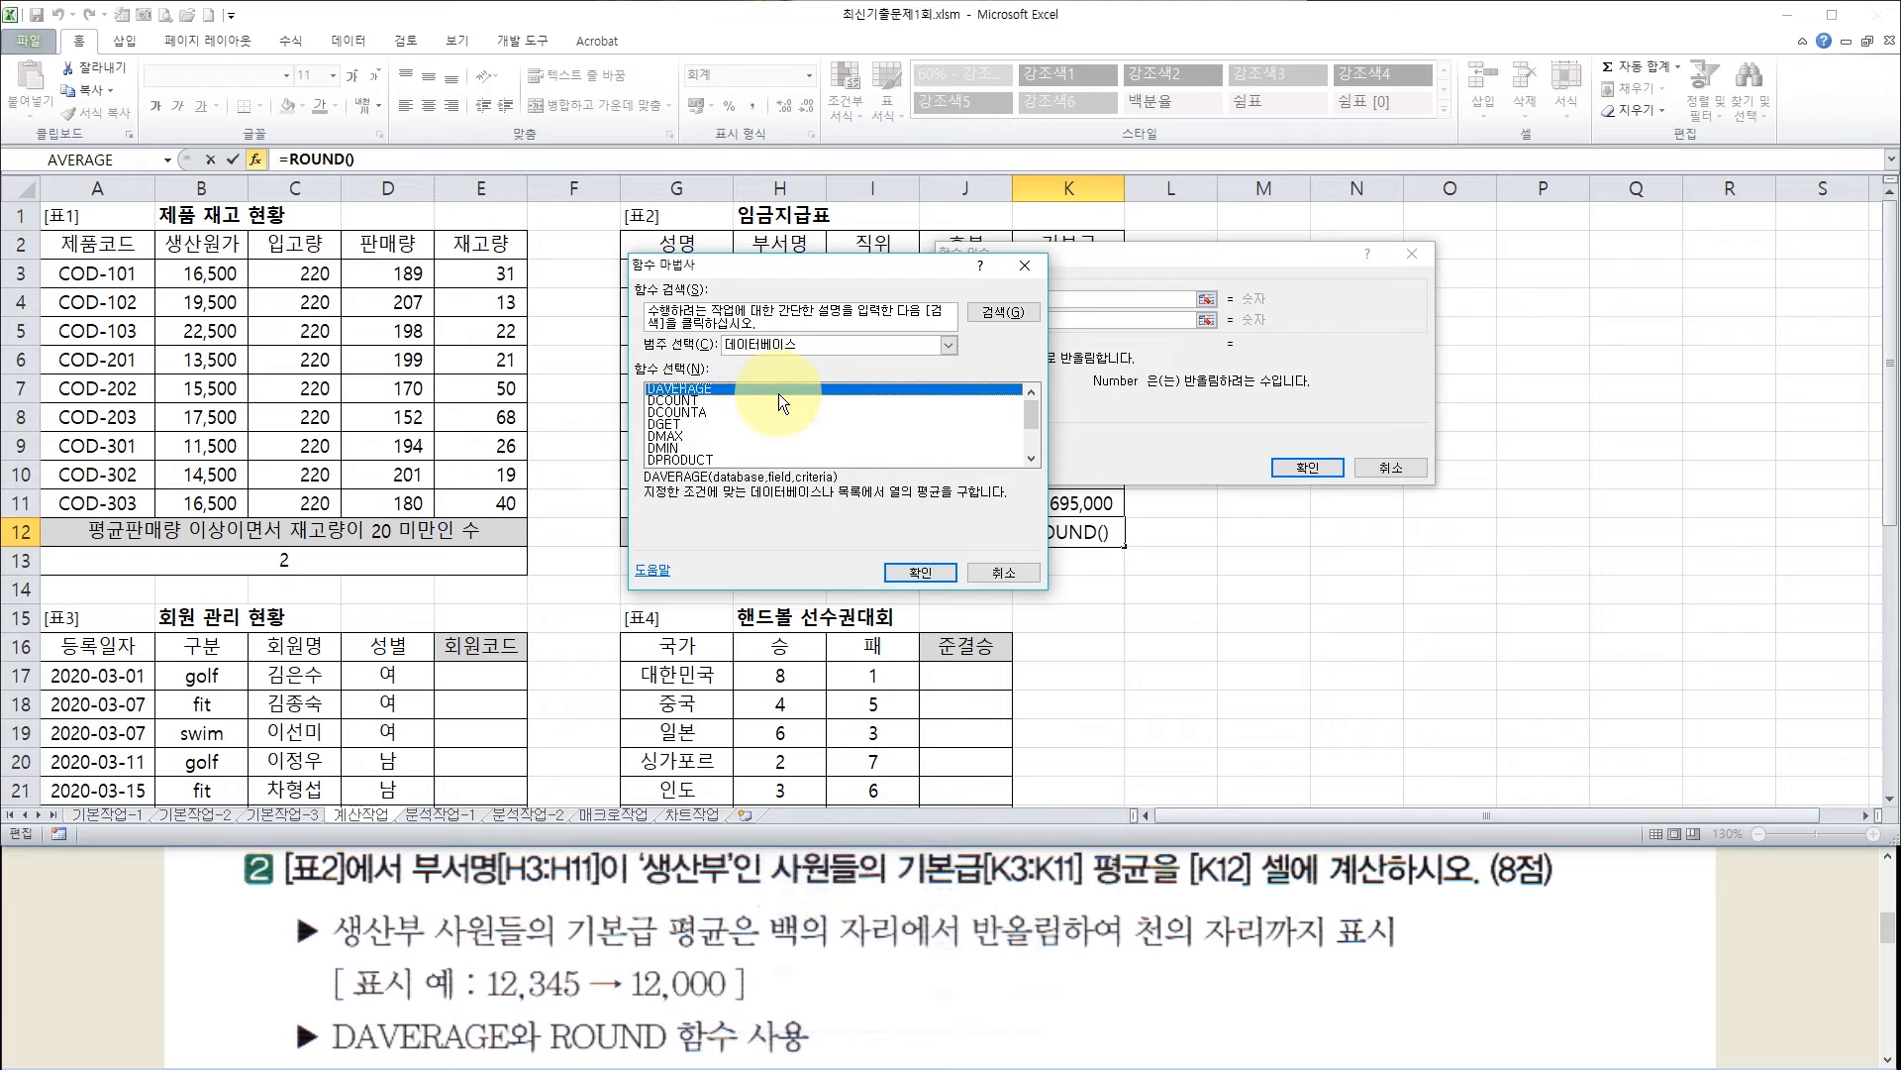
left_click(788, 343)
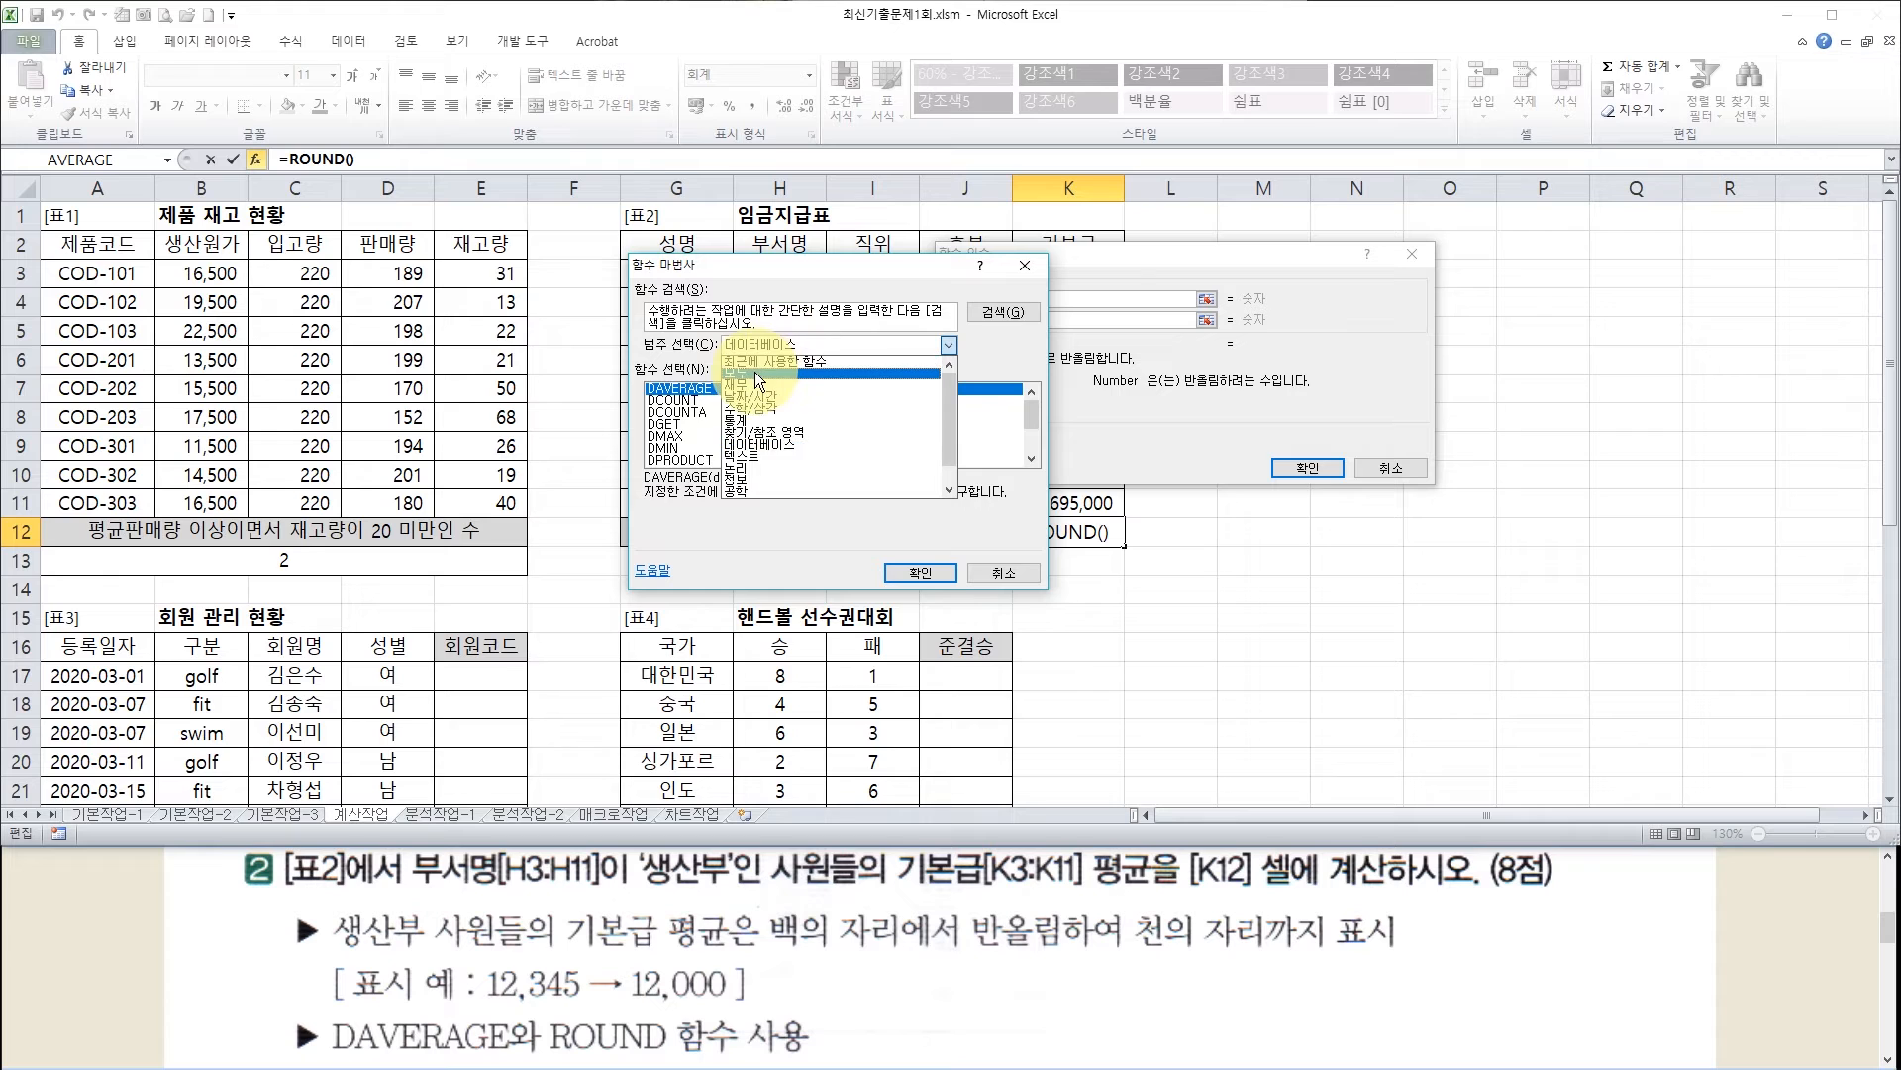
left_click(754, 371)
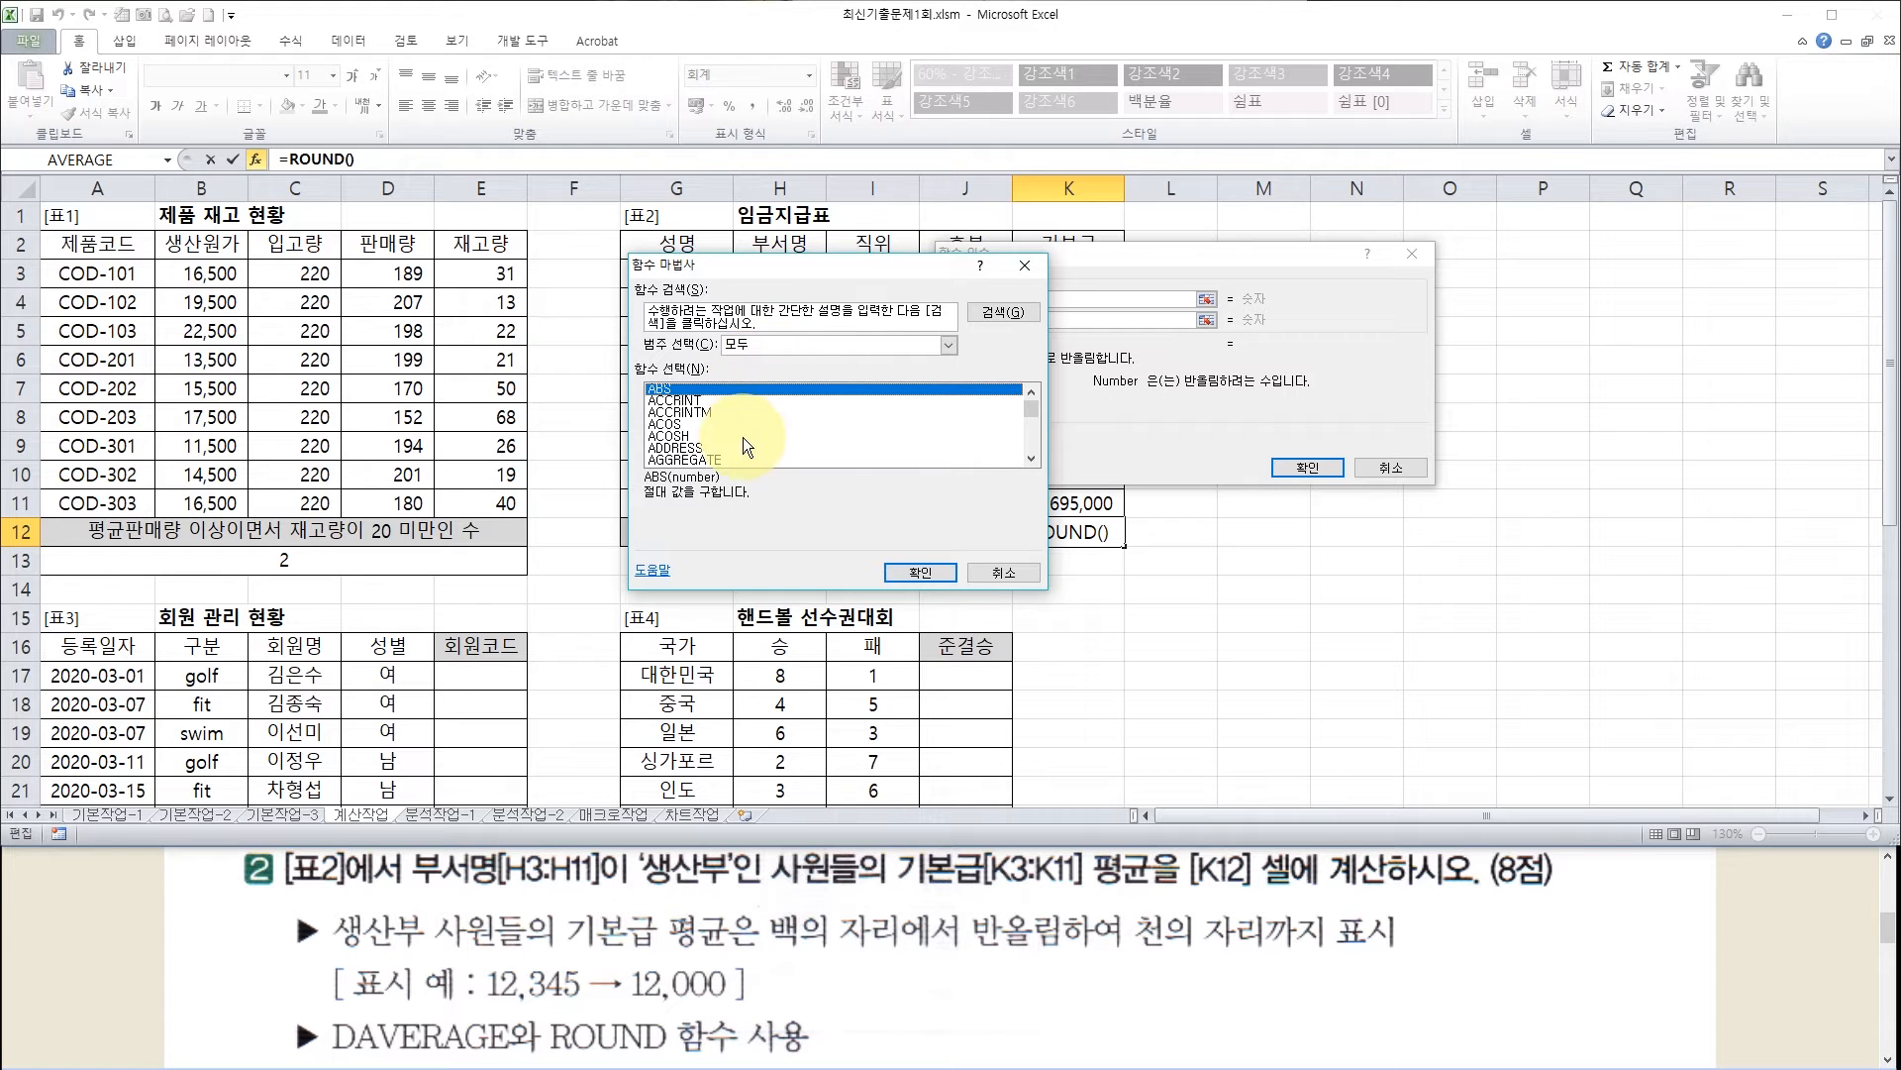
Nest the DAVERAGE function in ROUND's Number argument
left_click(691, 436)
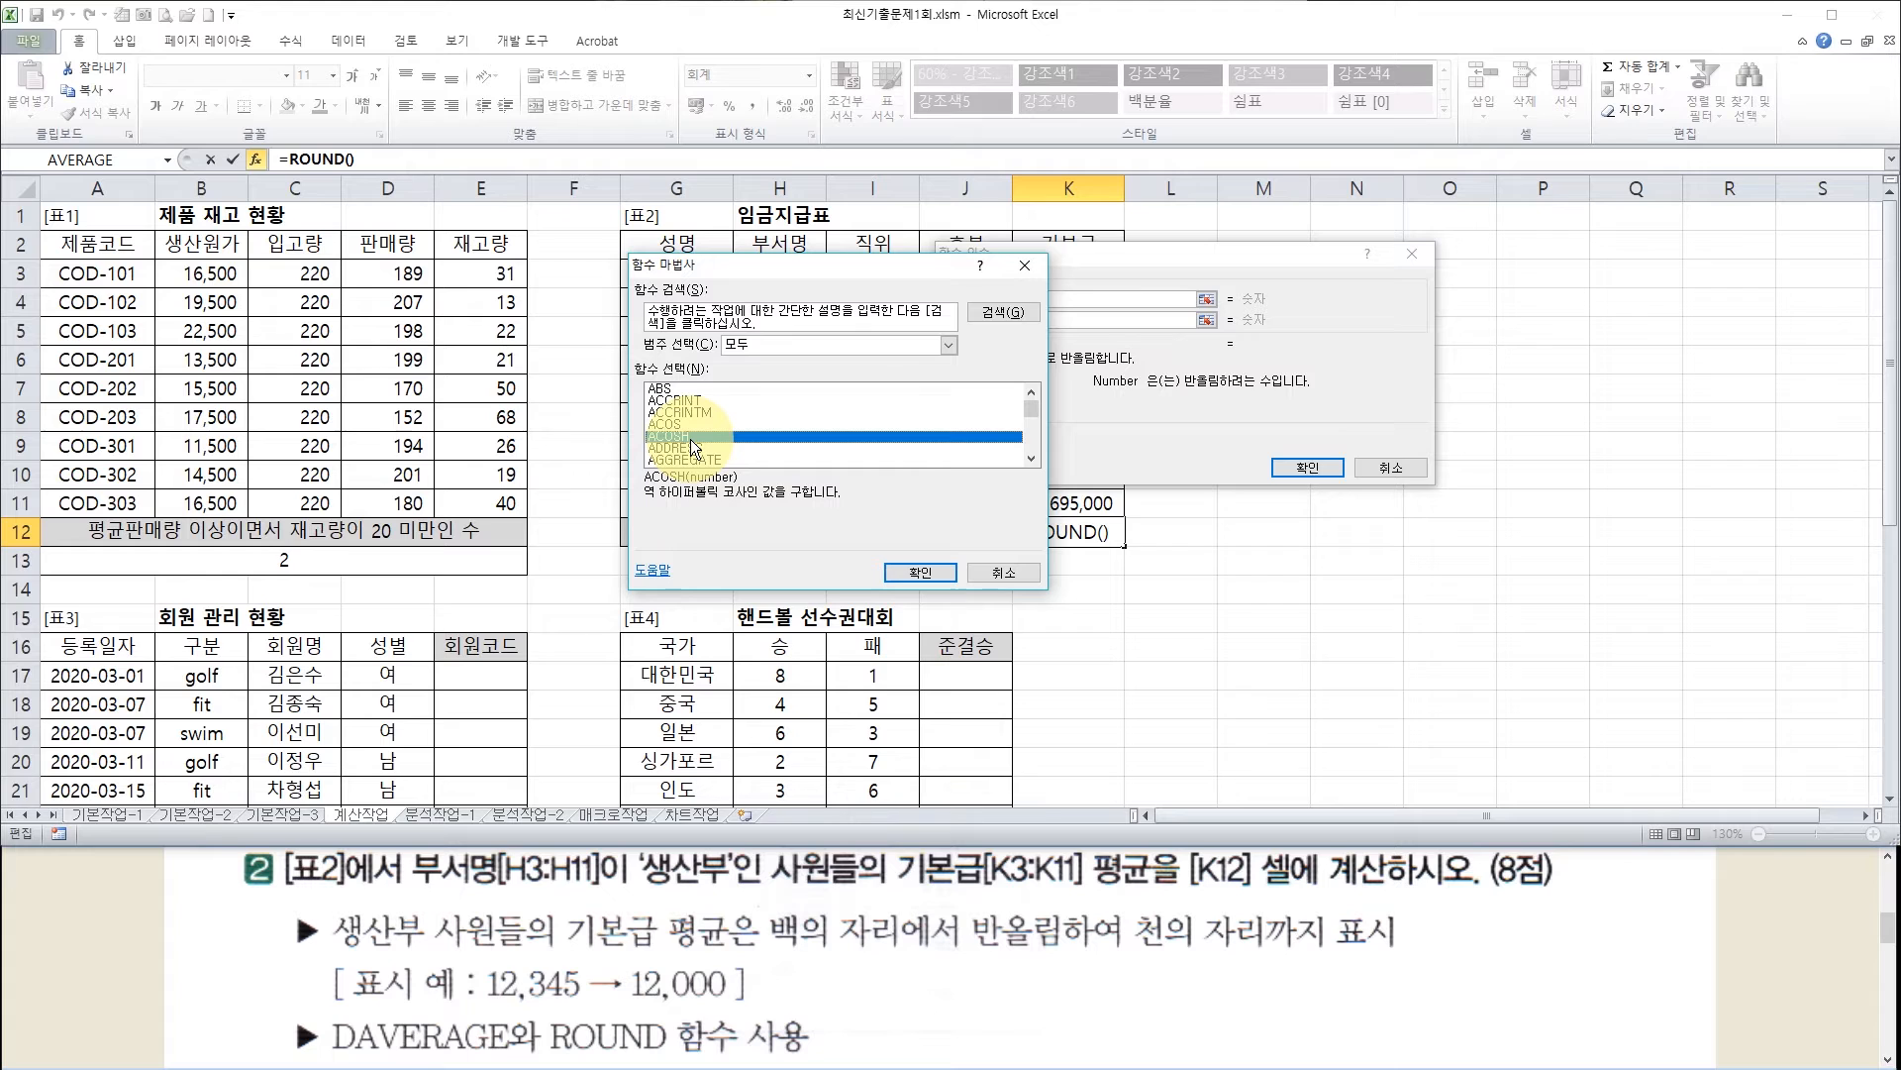
key("d")
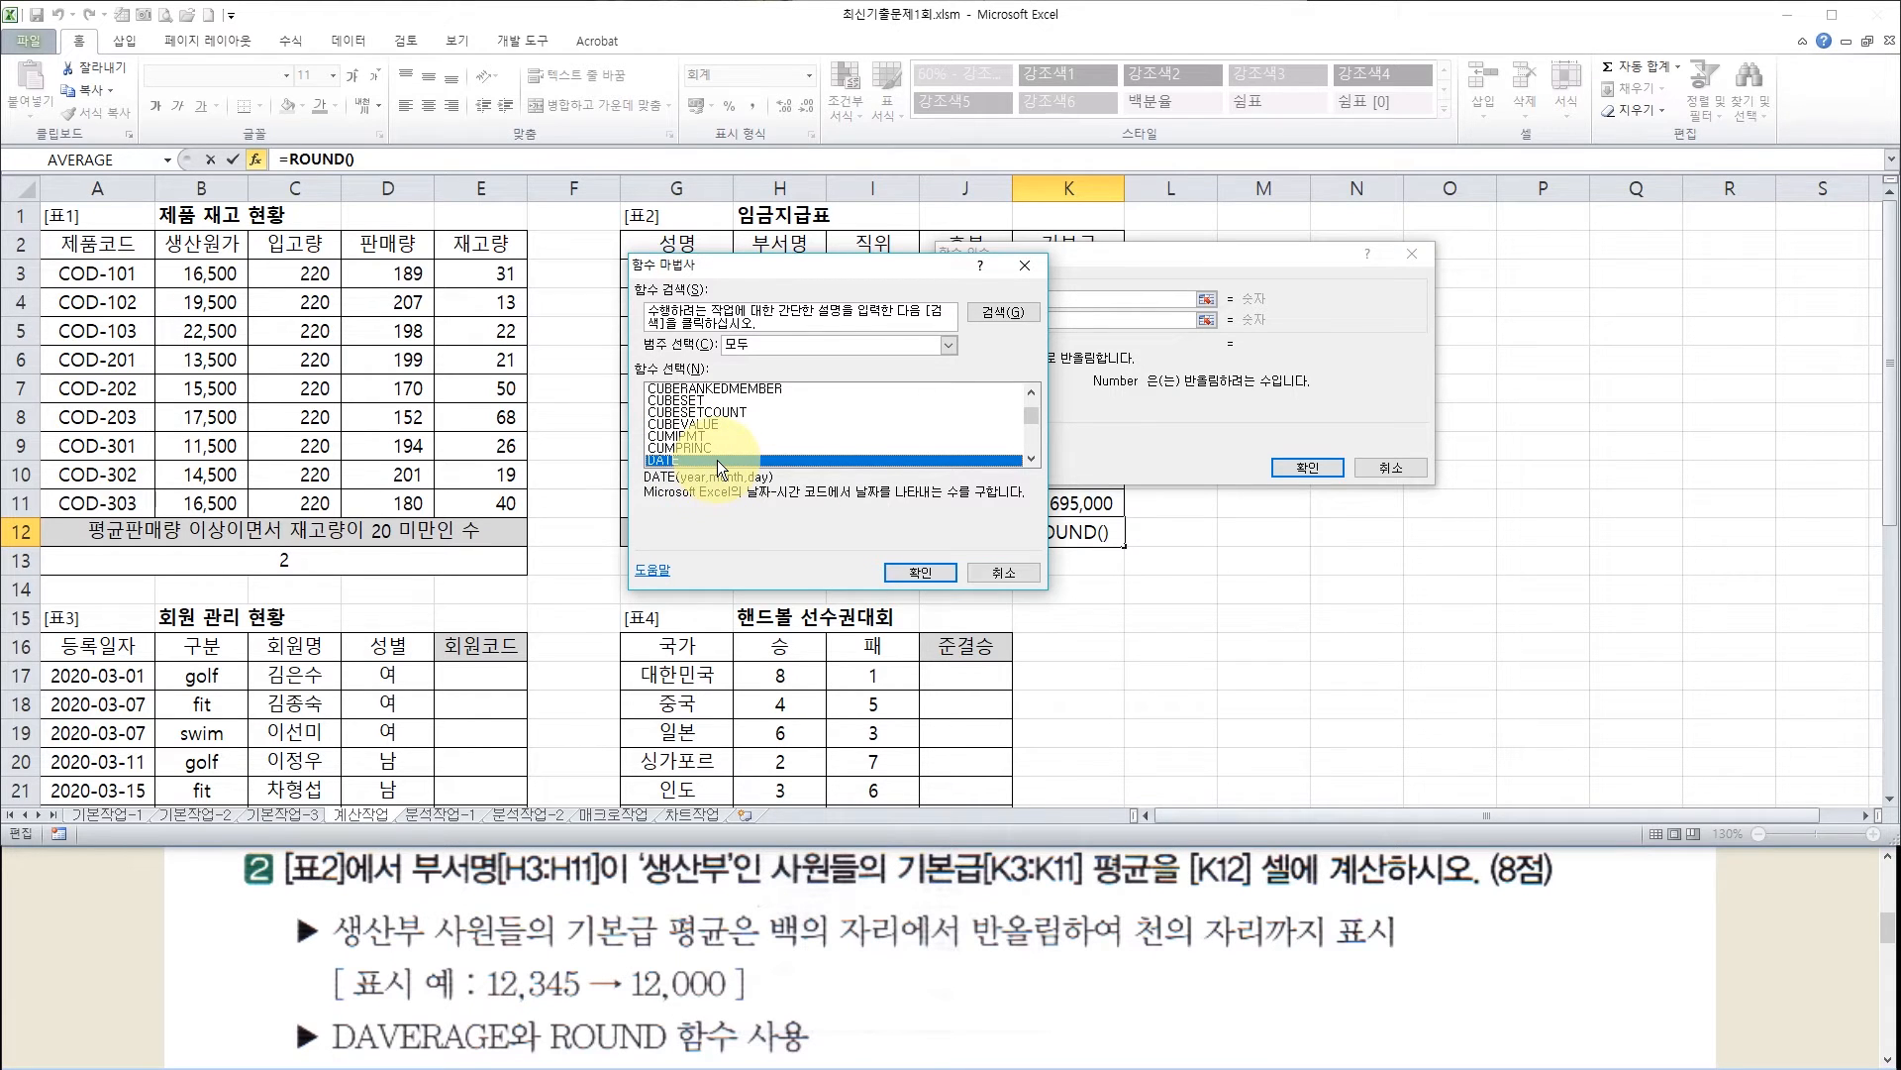
scroll(717, 460, "down", 1)
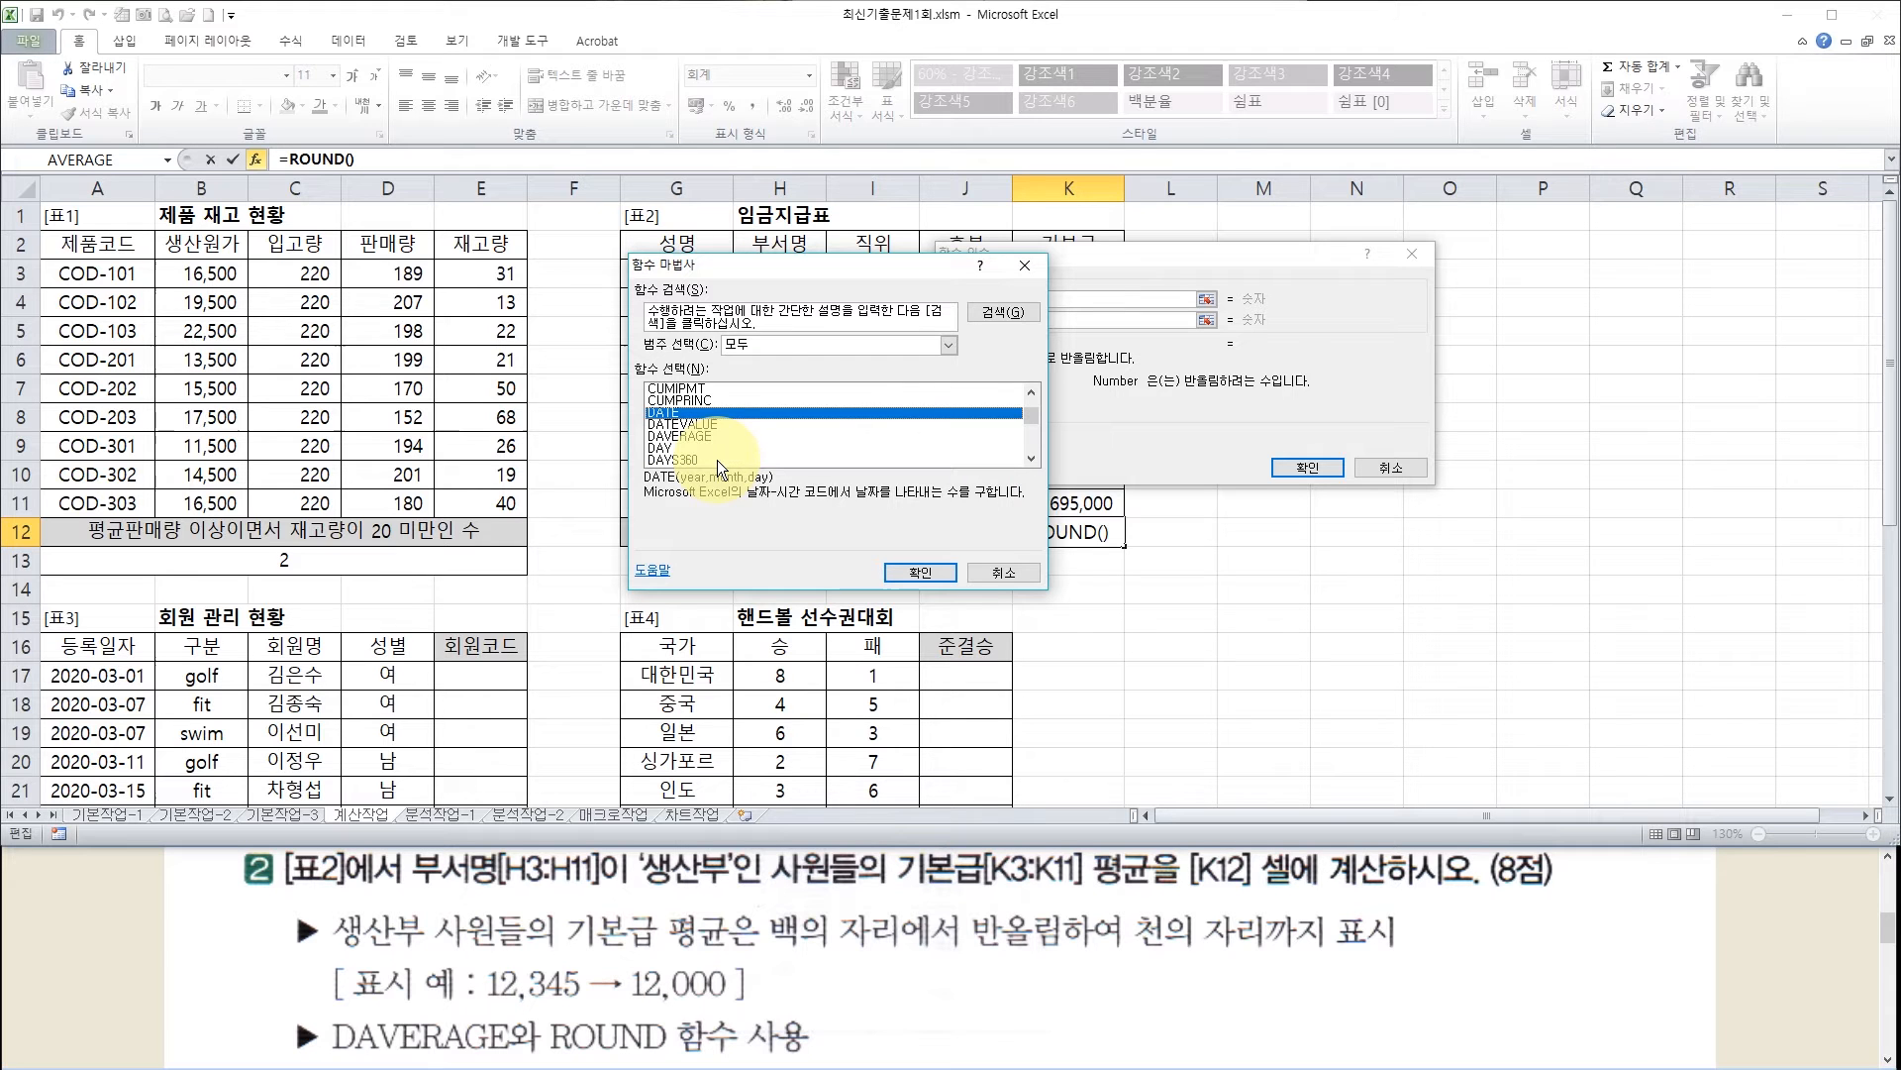
left_click(707, 436)
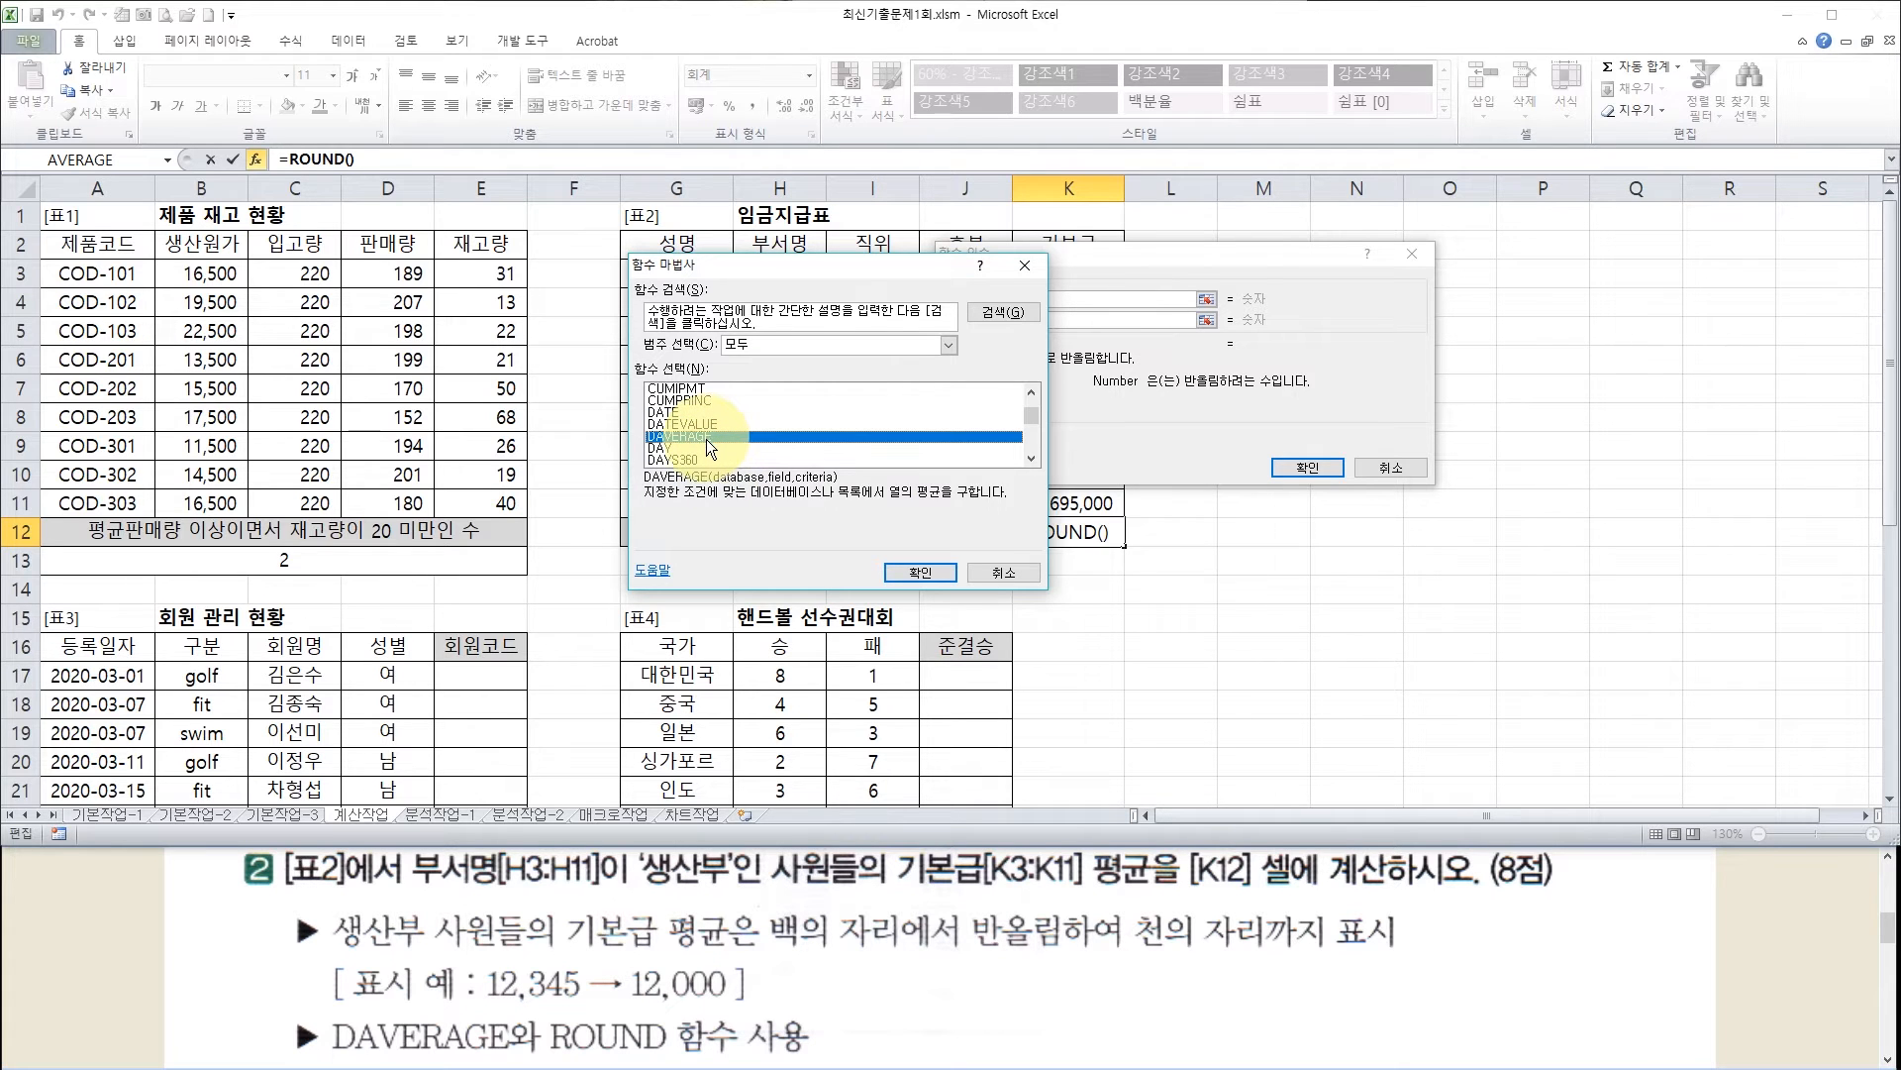
left_click(907, 572)
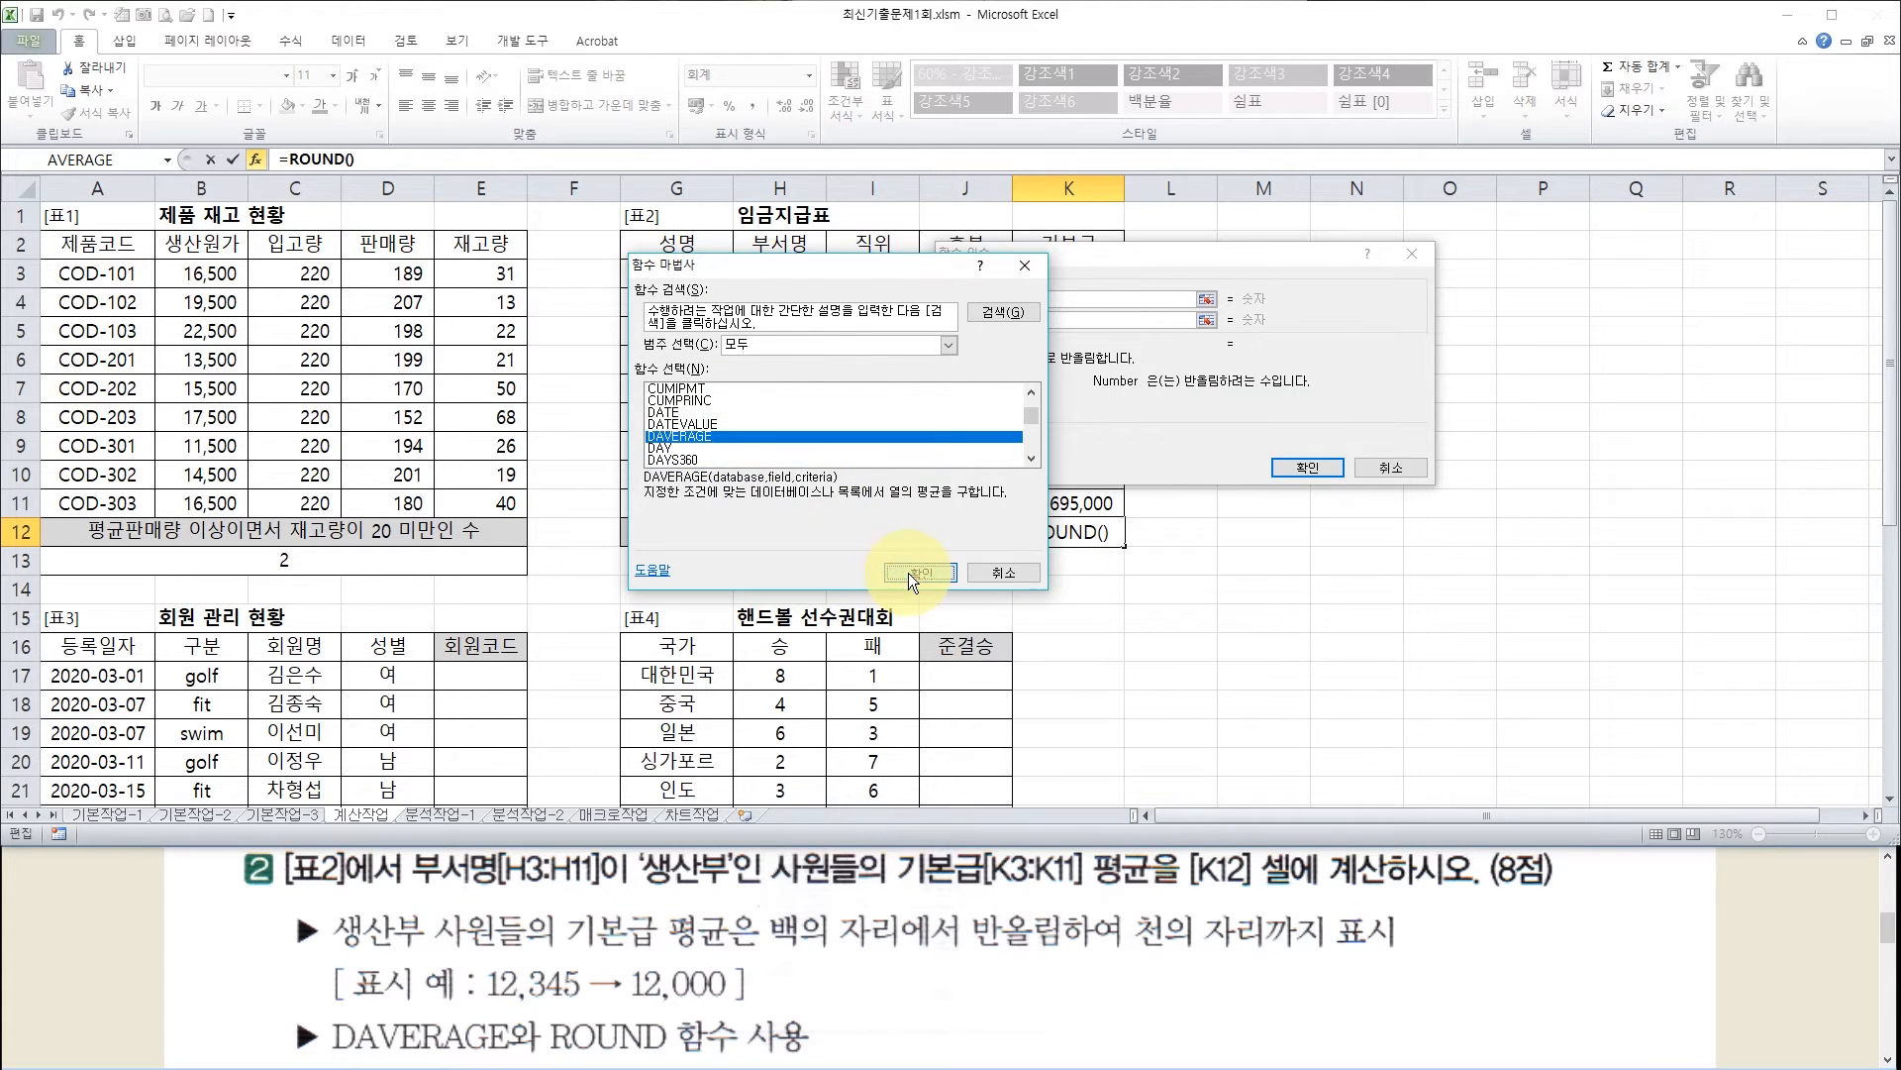
Move the DAVERAGE arguments dialog clear of [표2] and set Database to the range G2:K11
left_click(1035, 298)
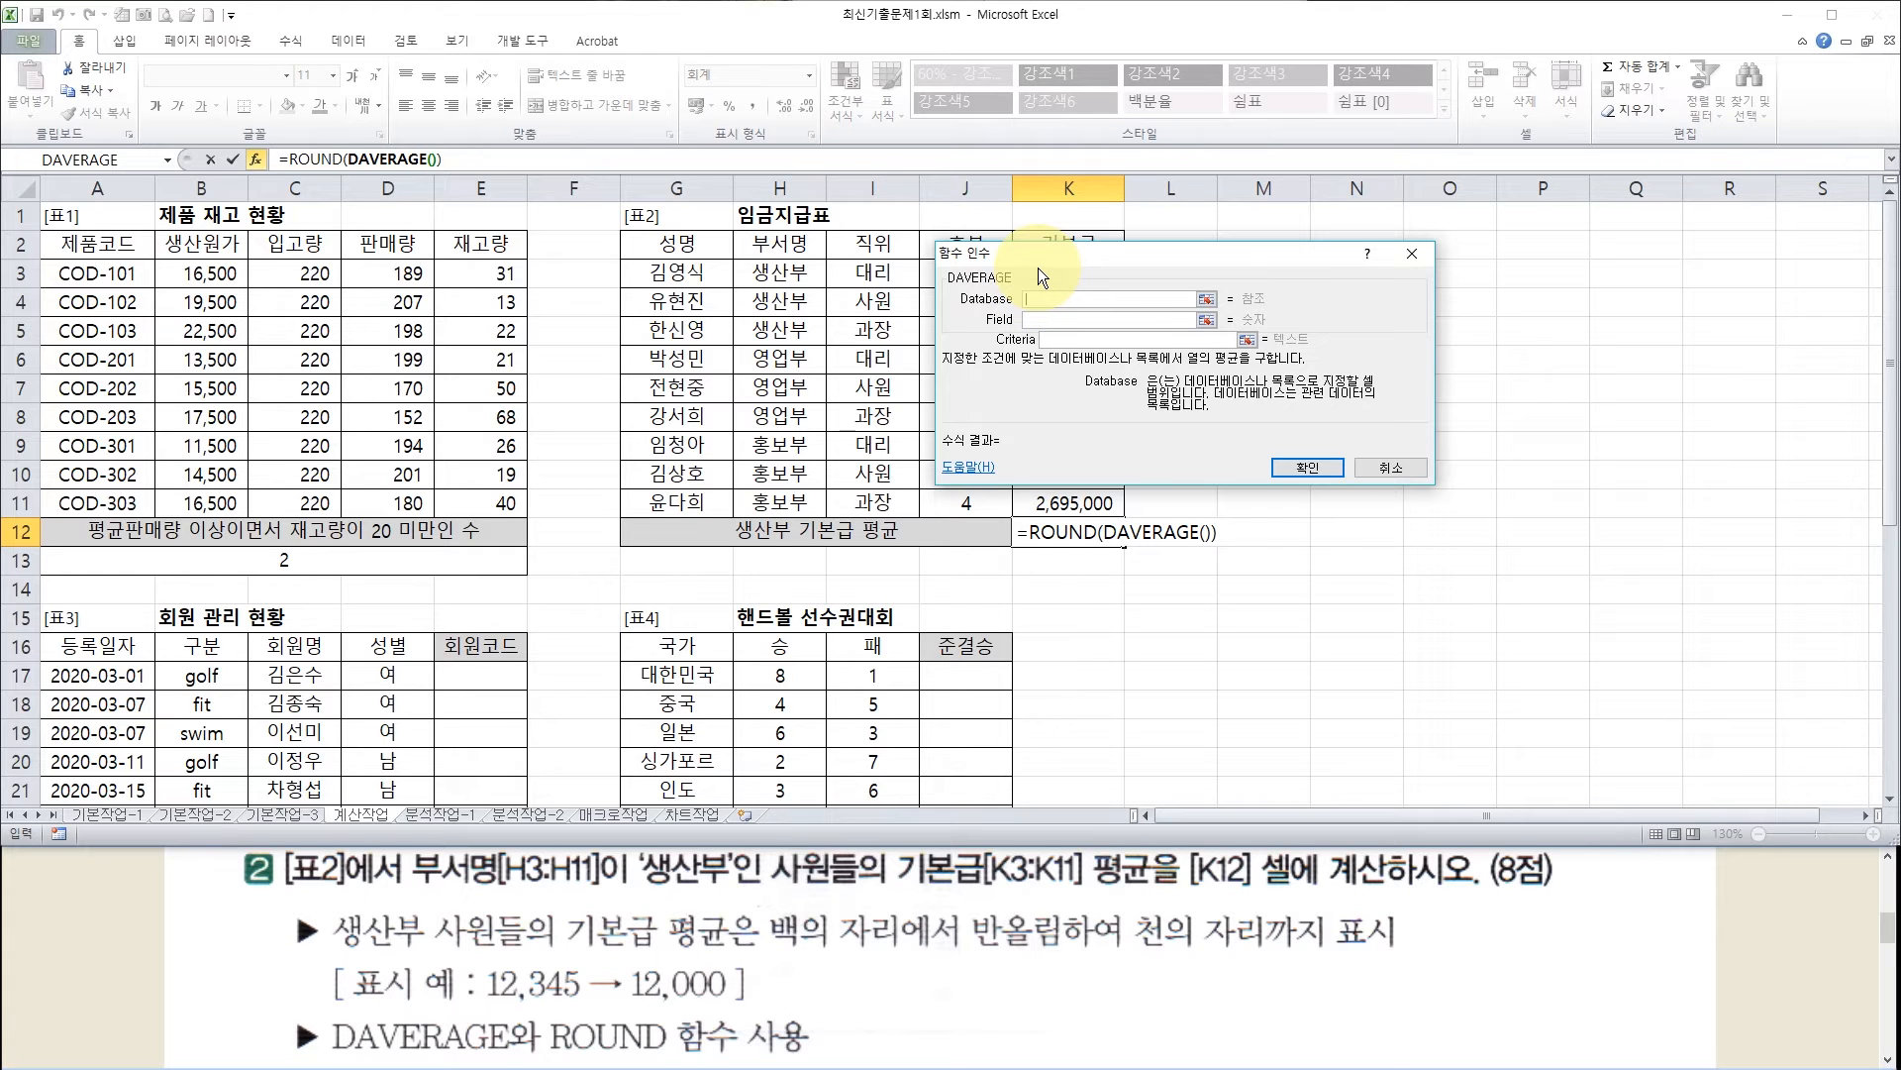
left_click(1045, 319)
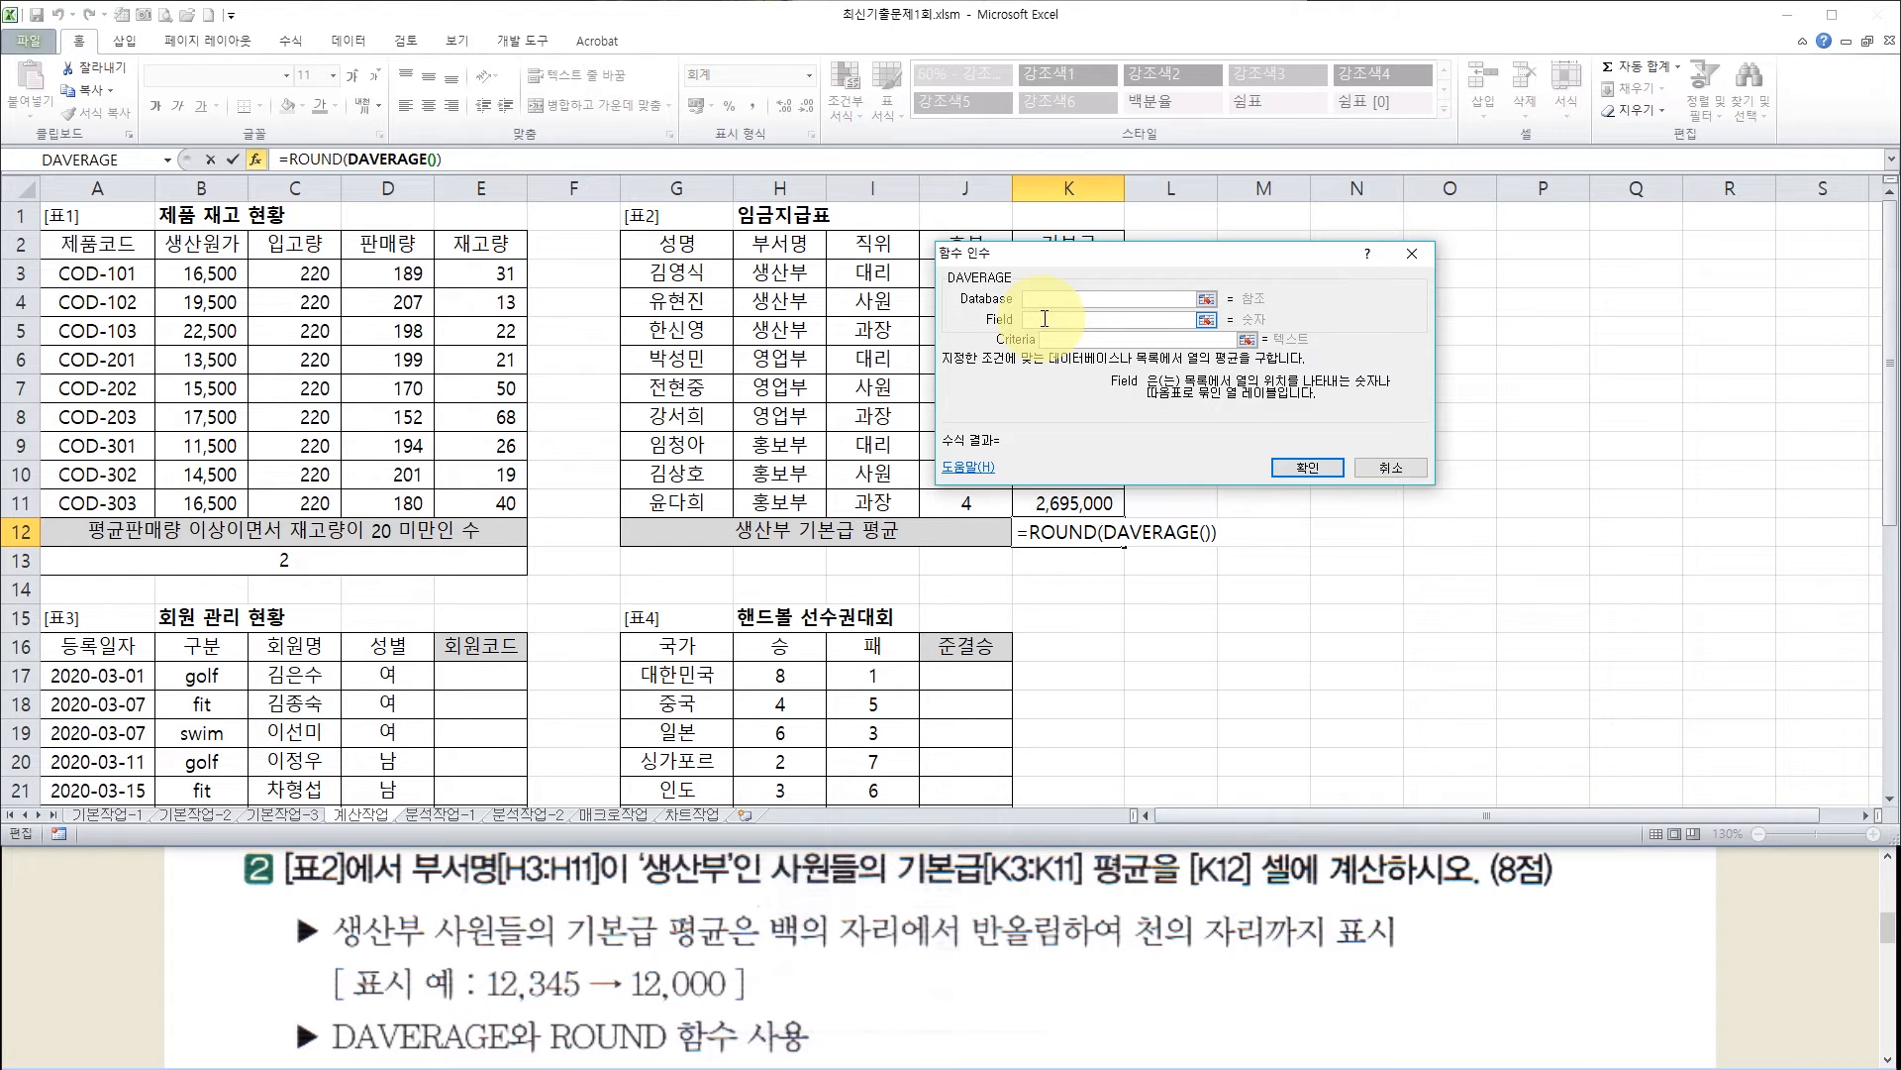
left_click(1052, 340)
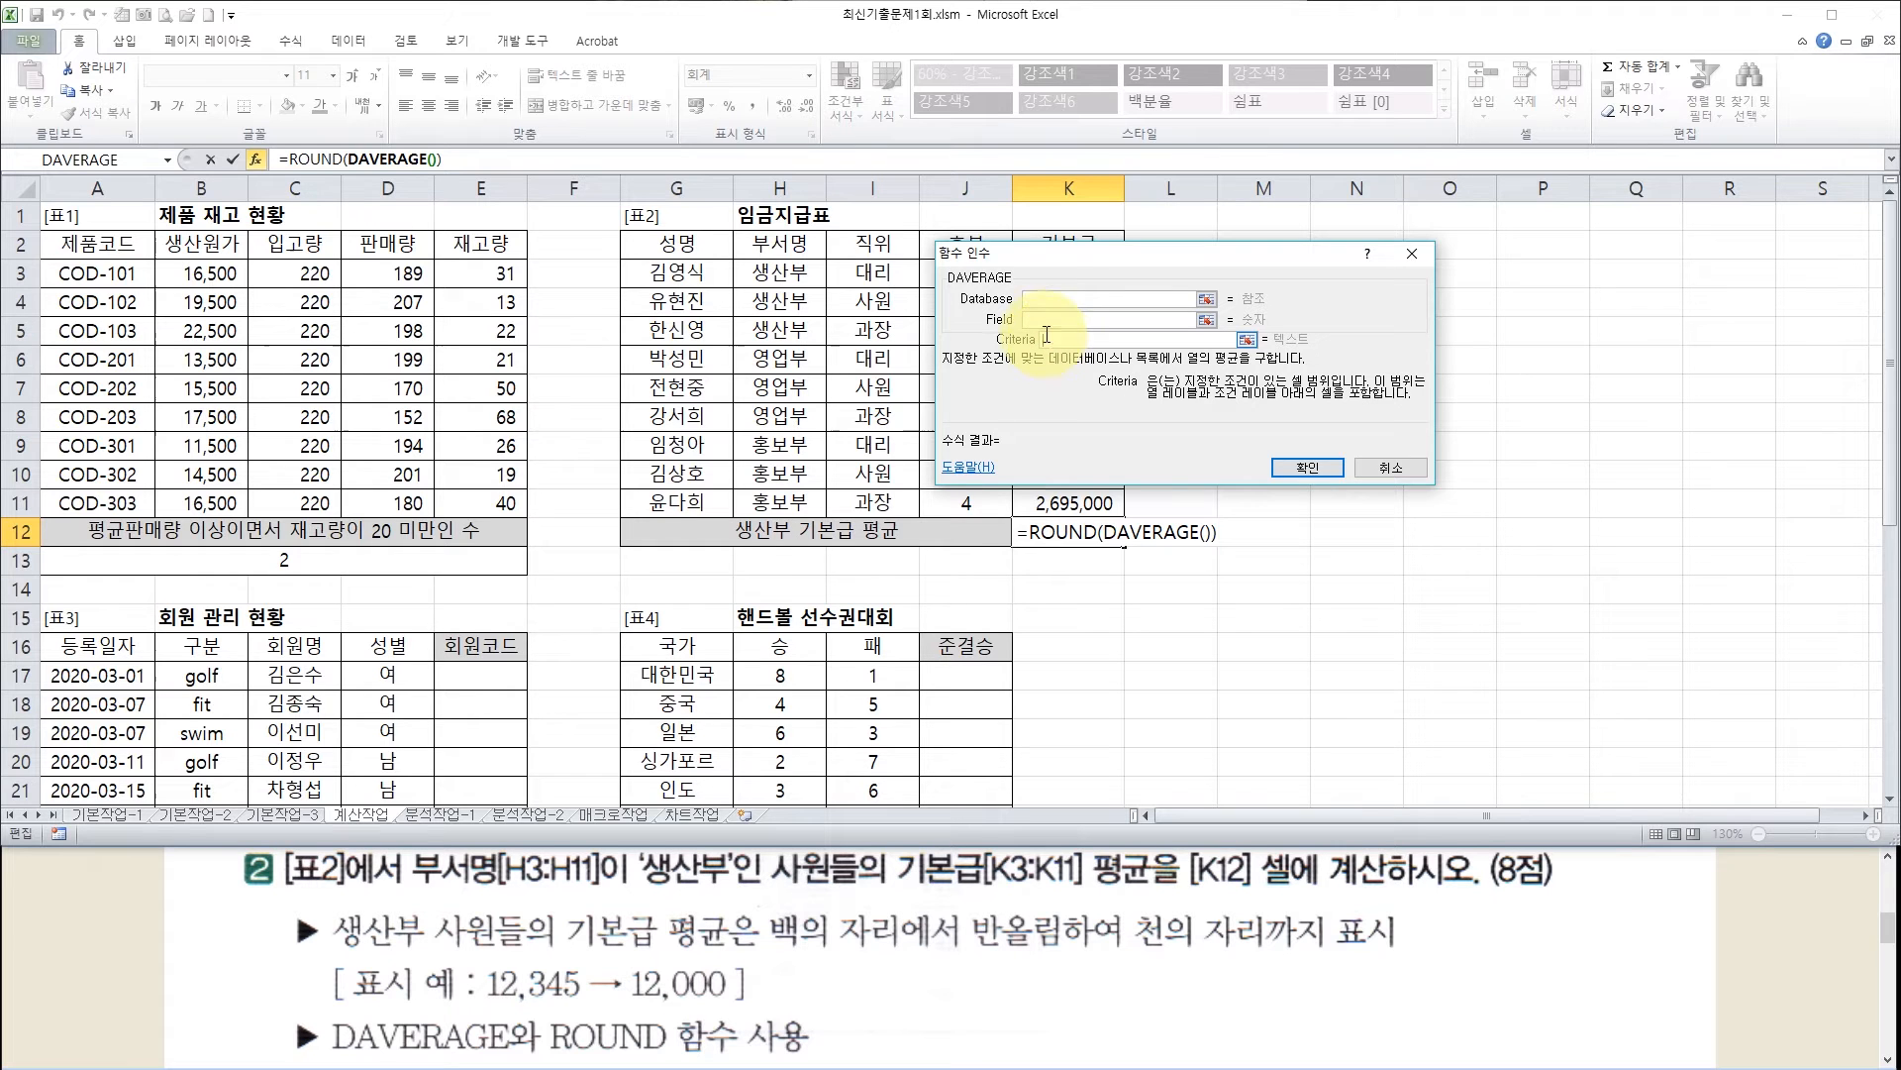
left_click_drag(1022, 255, 1238, 252)
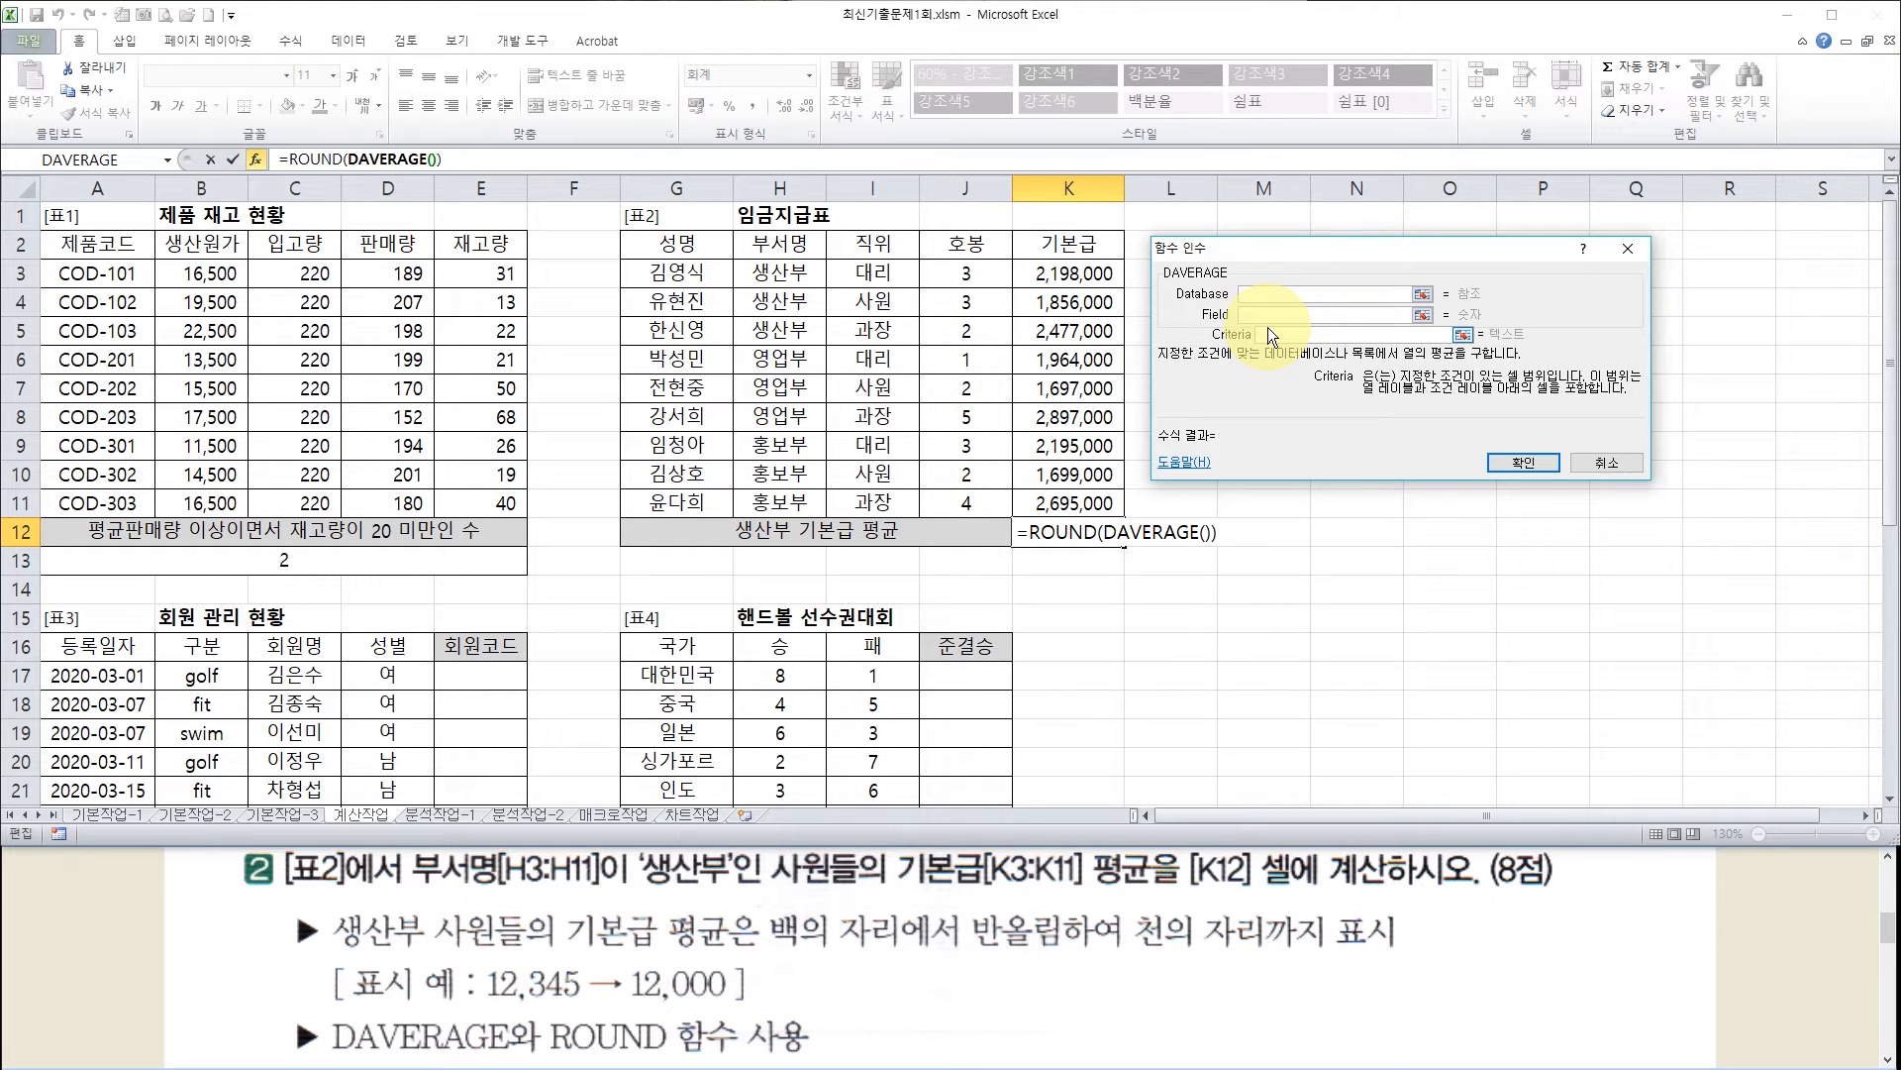
left_click(1256, 297)
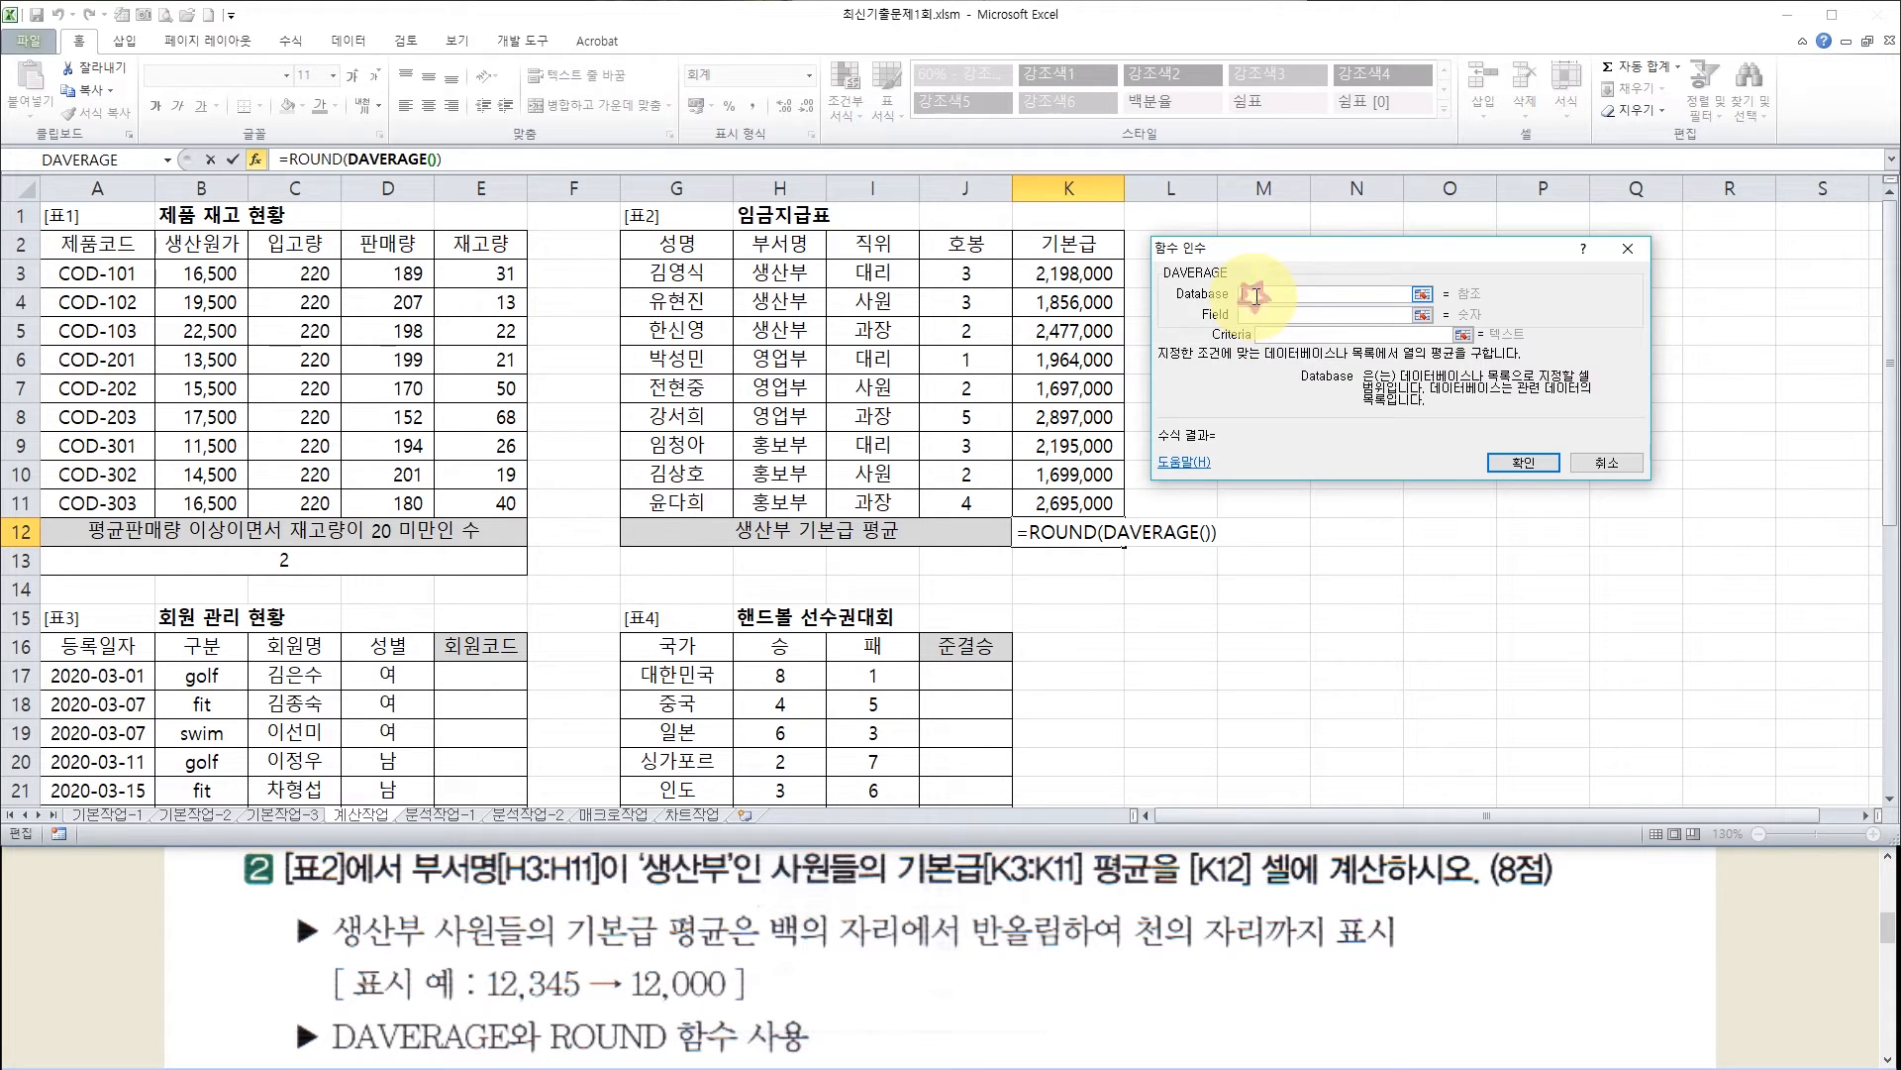
left_click_drag(679, 250, 1077, 502)
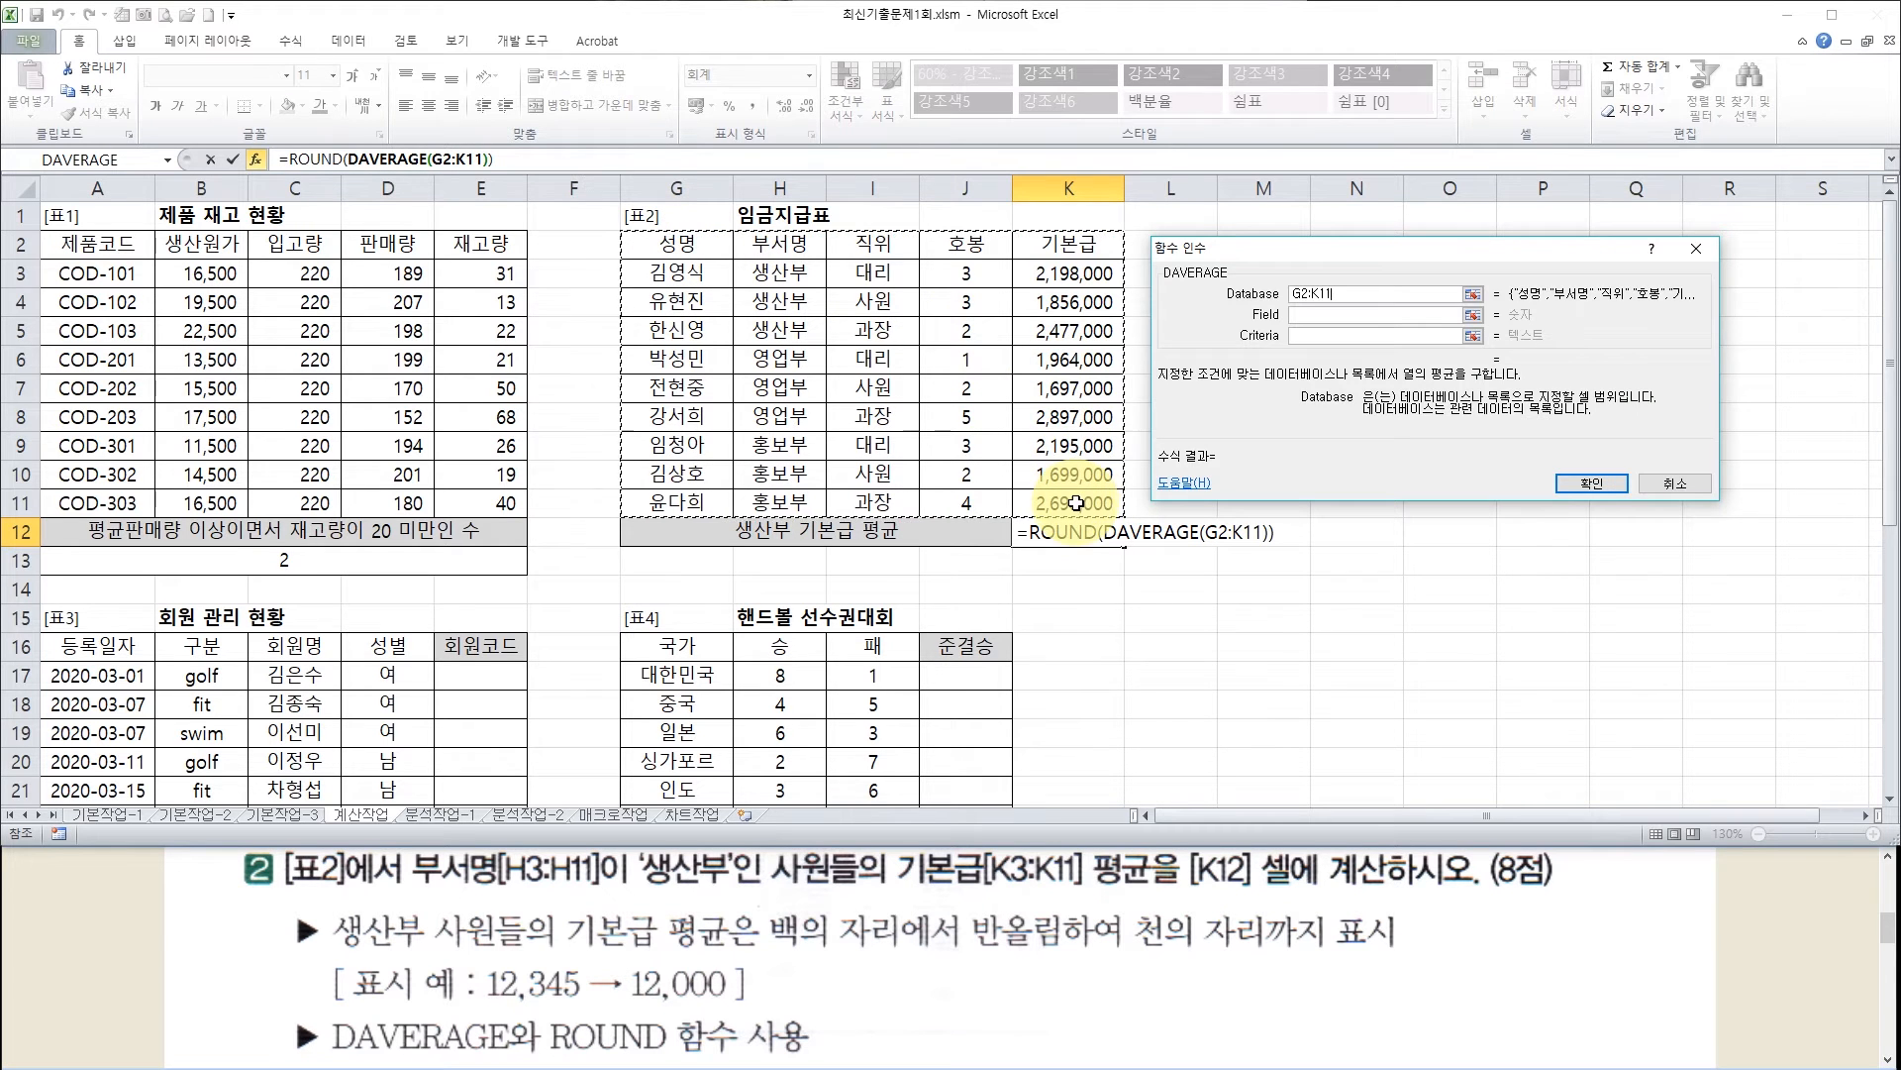
Set DAVERAGE's Field to the 기본급 header K2 and its Criteria to H2:H3
left_click(1310, 316)
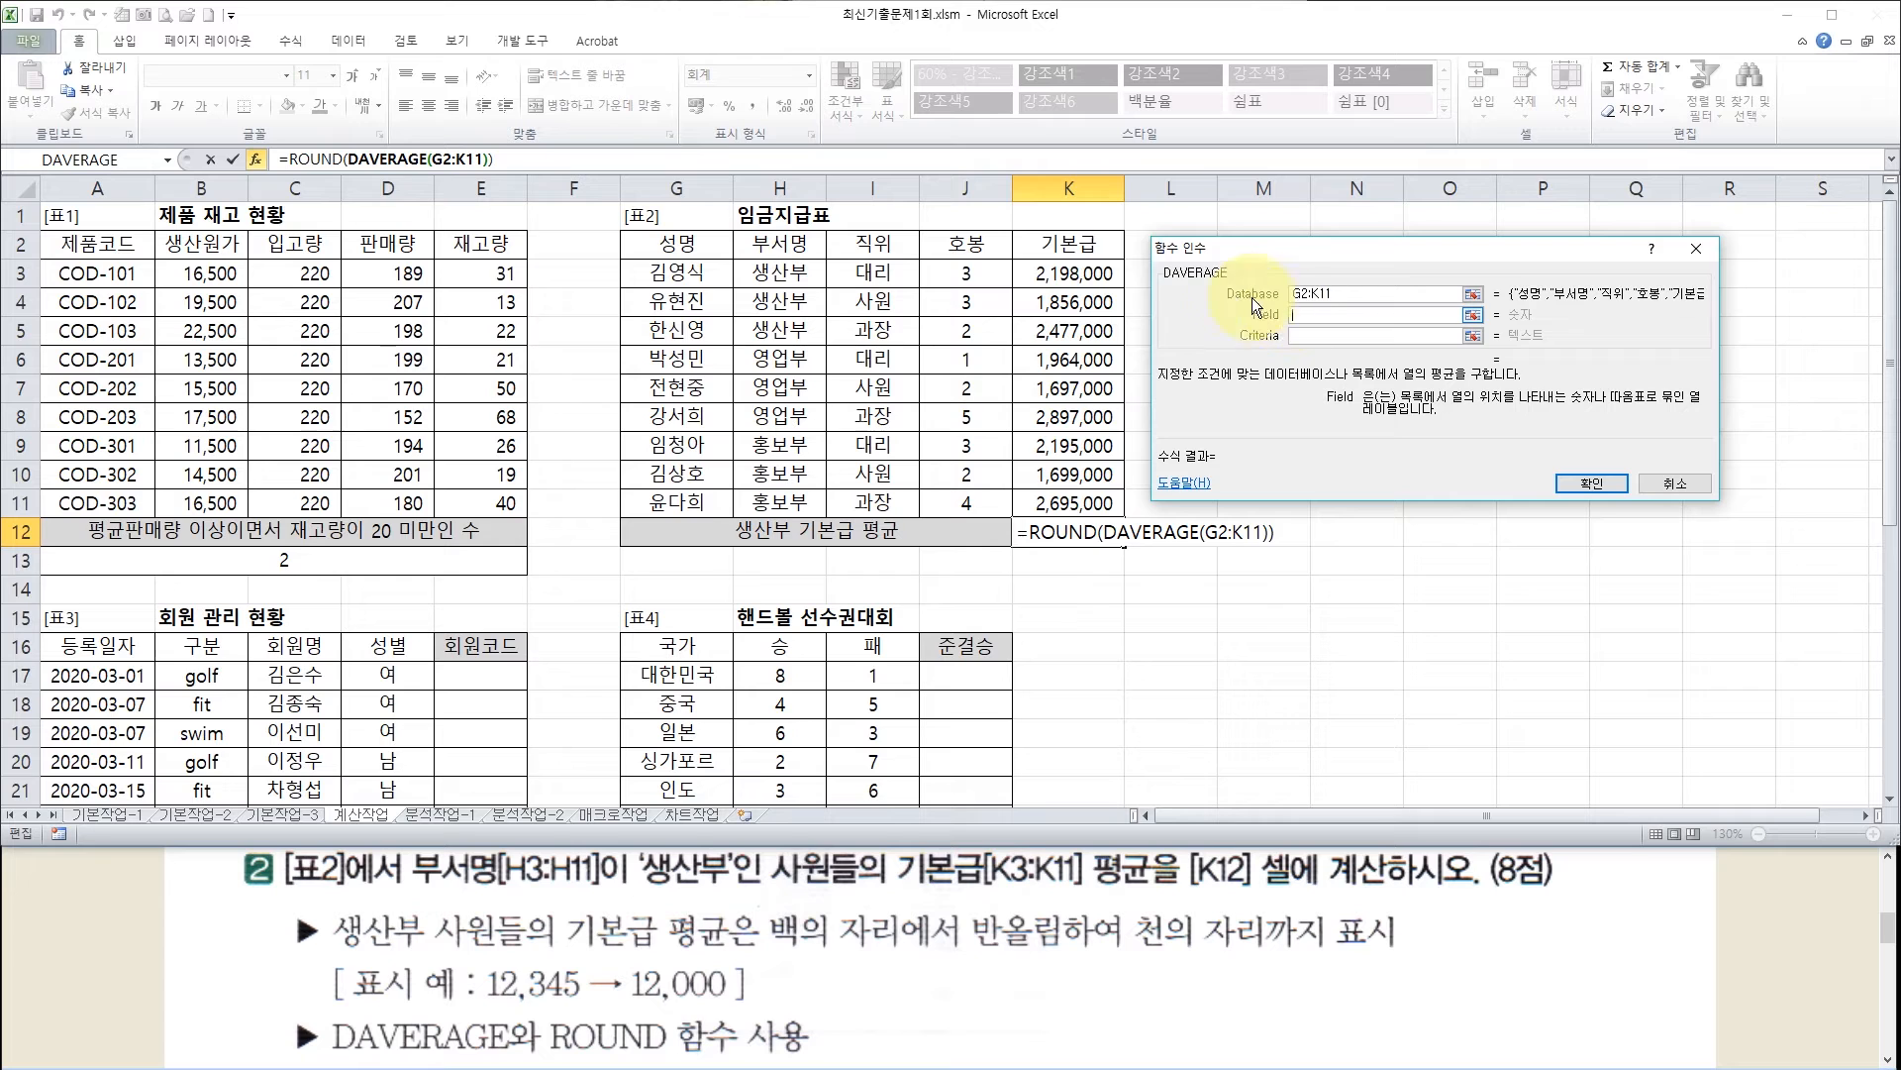
left_click(1070, 244)
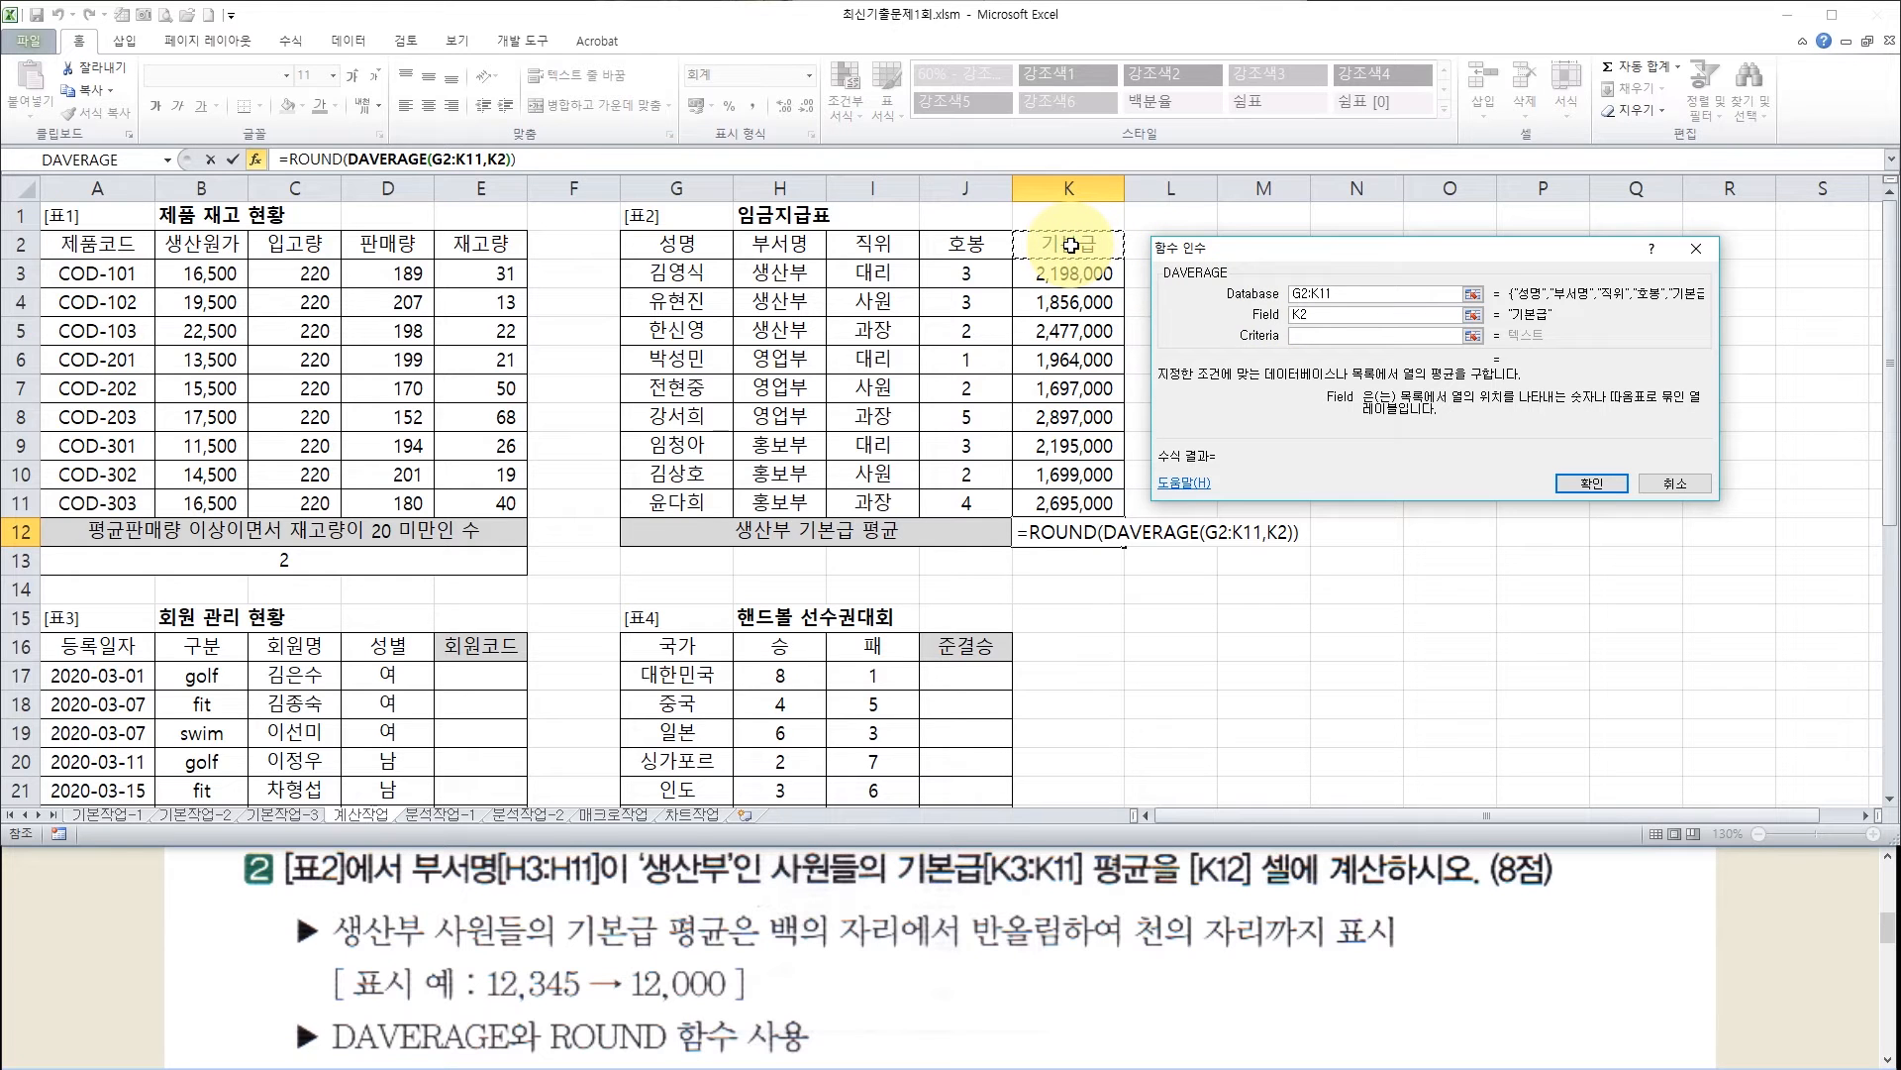
left_click(1322, 335)
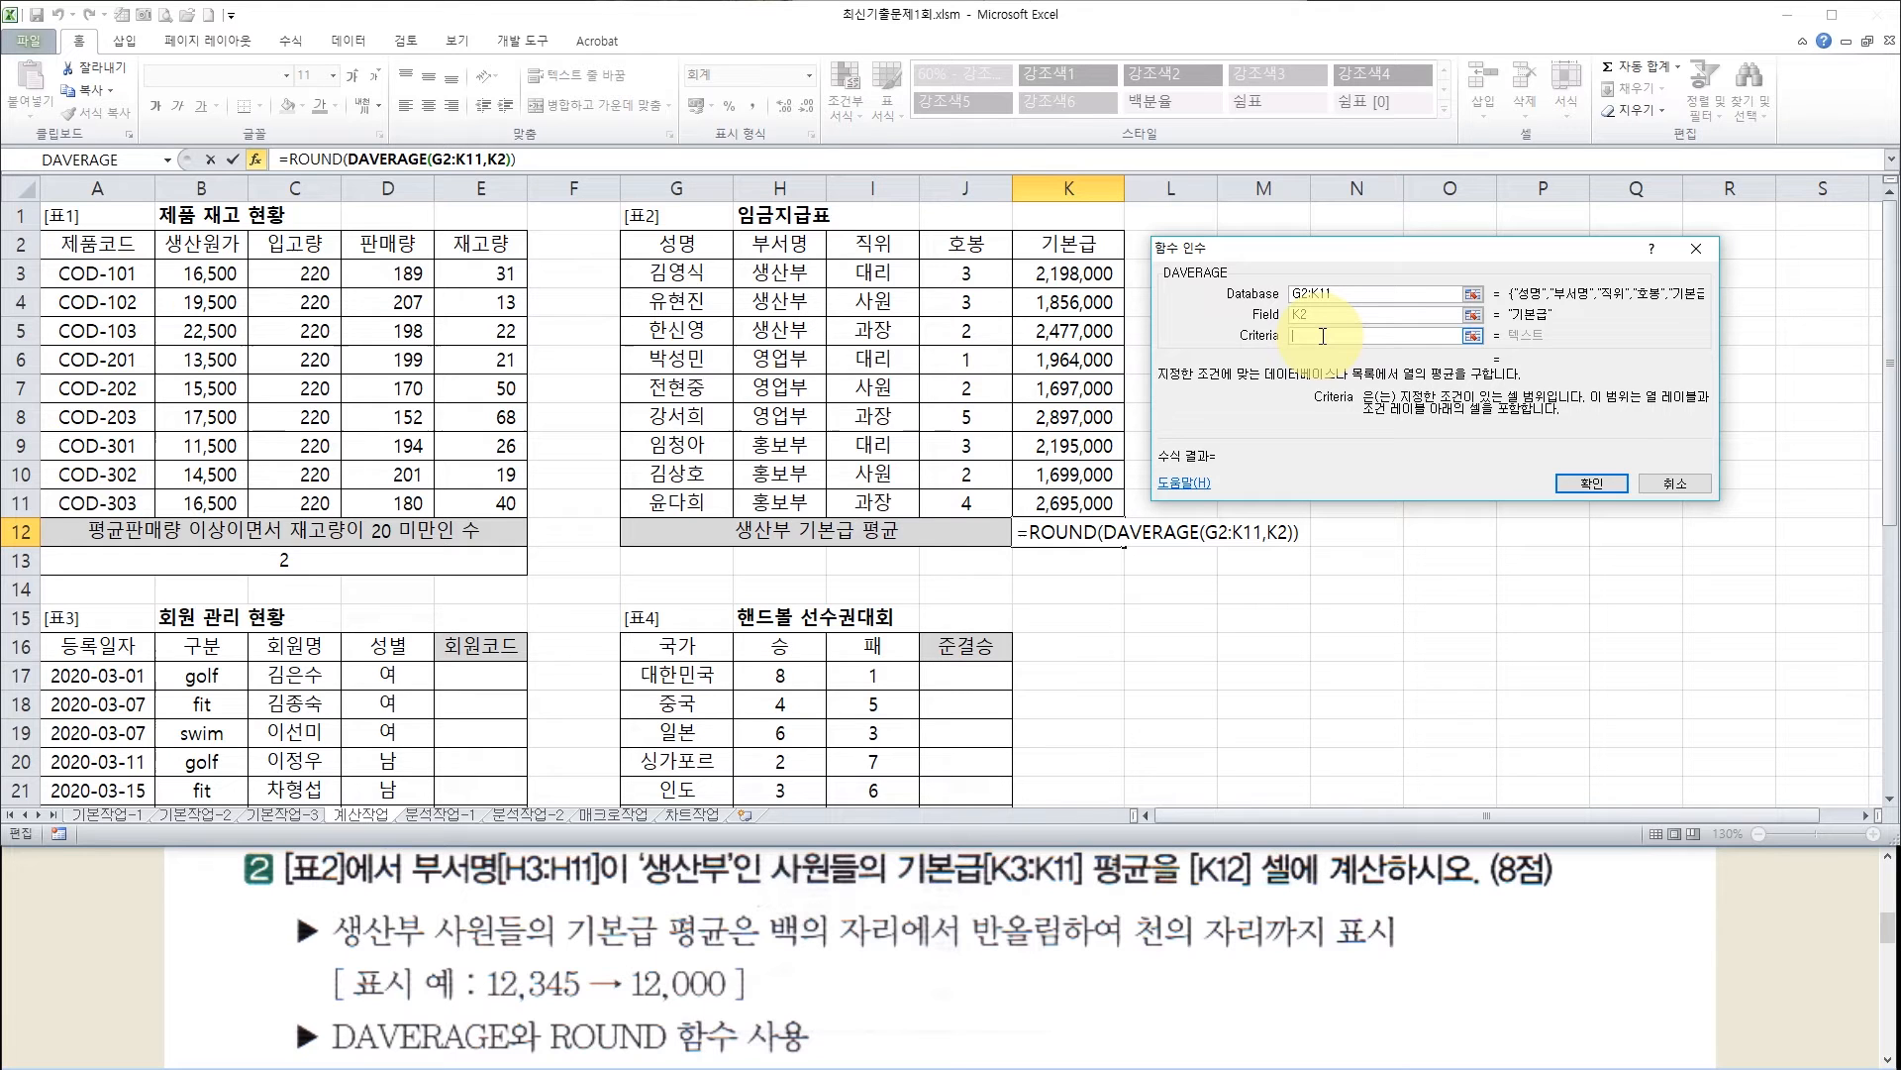
left_click(787, 243)
left_click_drag(787, 244, 785, 274)
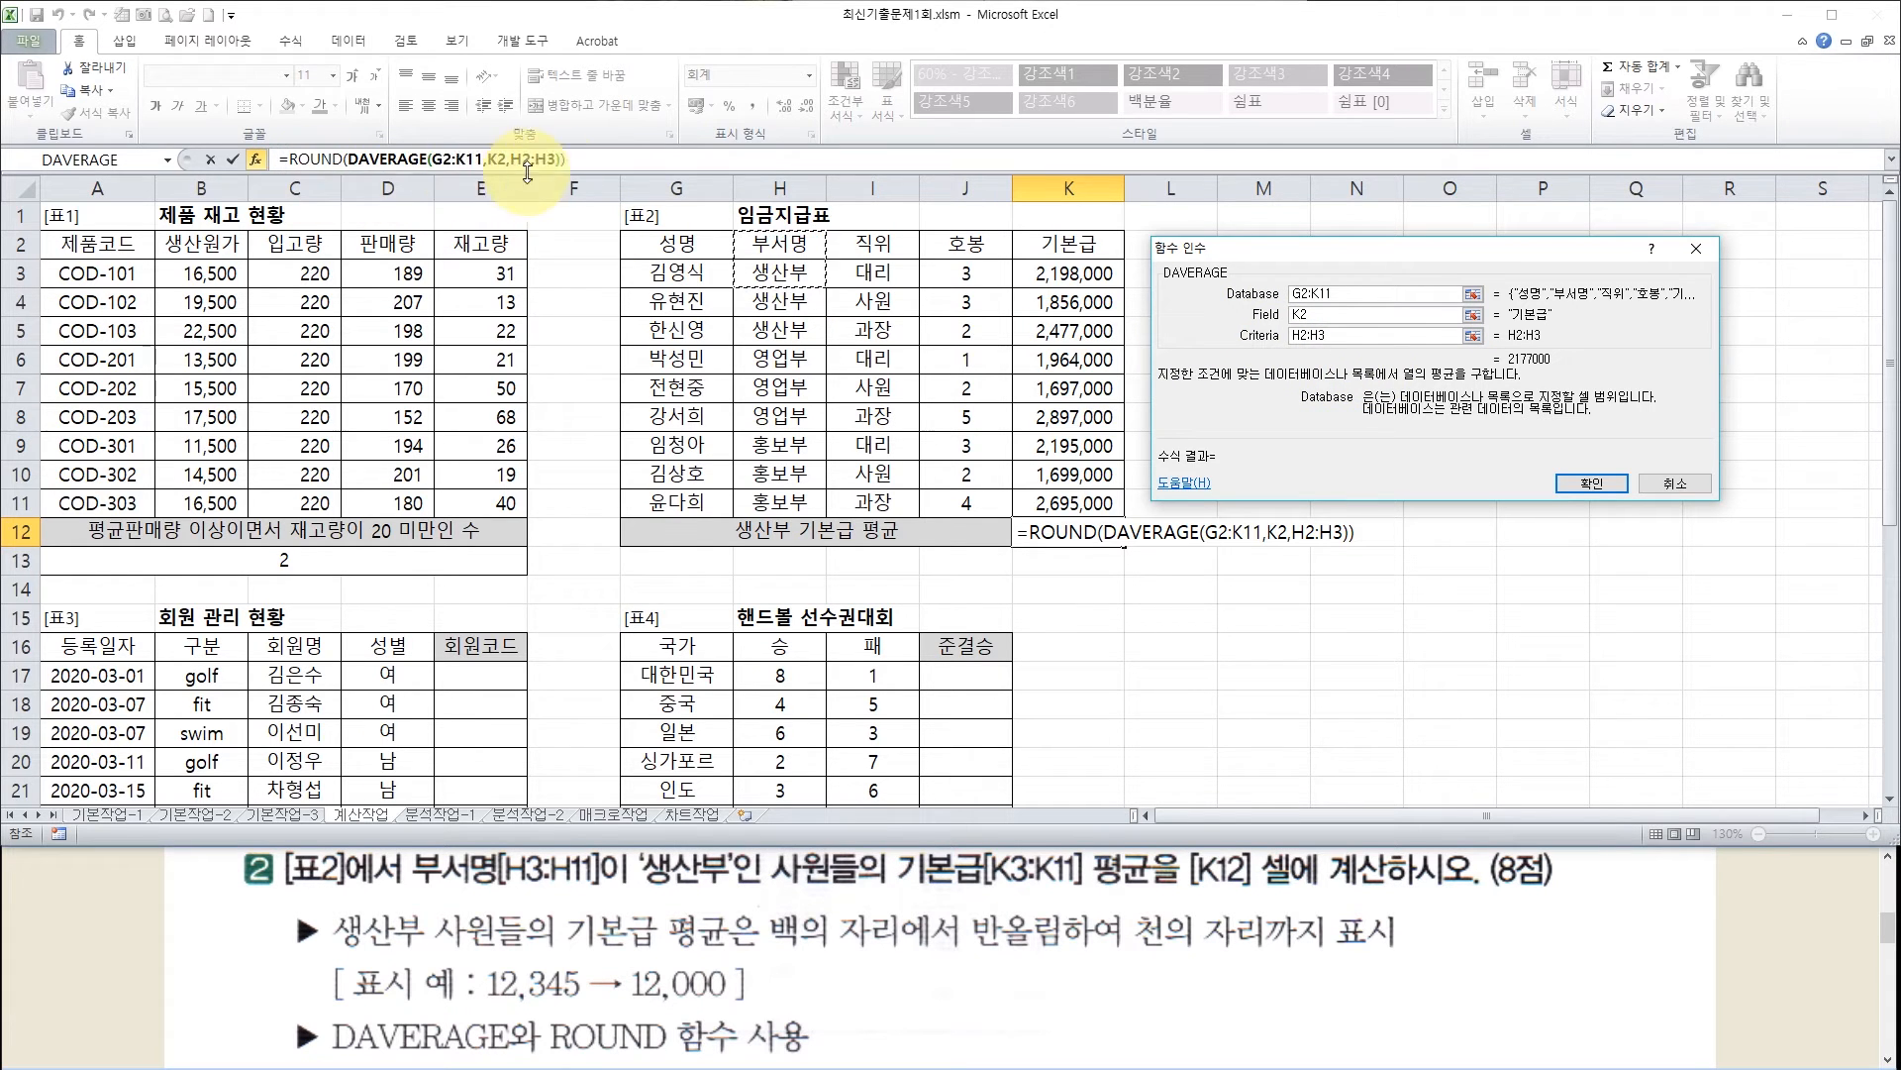
Return to the outer ROUND arguments, set Num_digits to -3 and finish the K12 formula
left_click(319, 160)
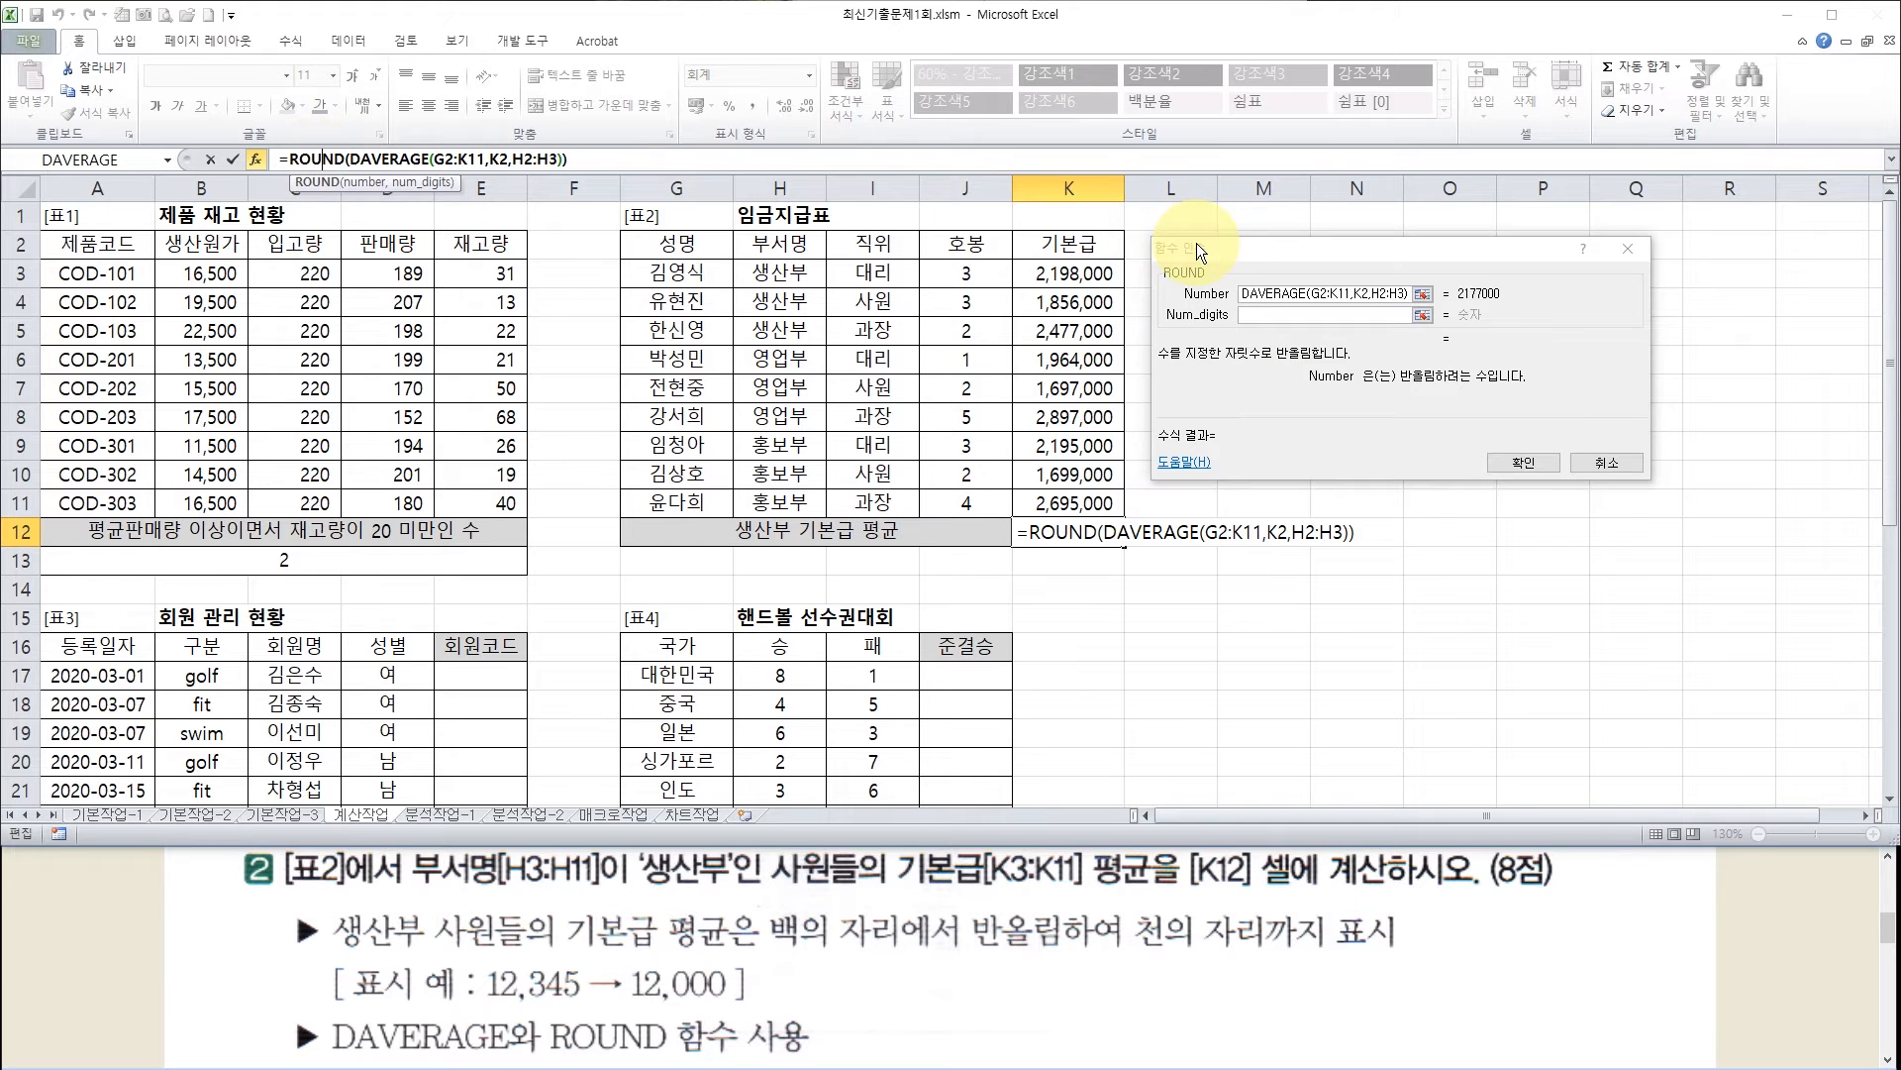
left_click(1260, 315)
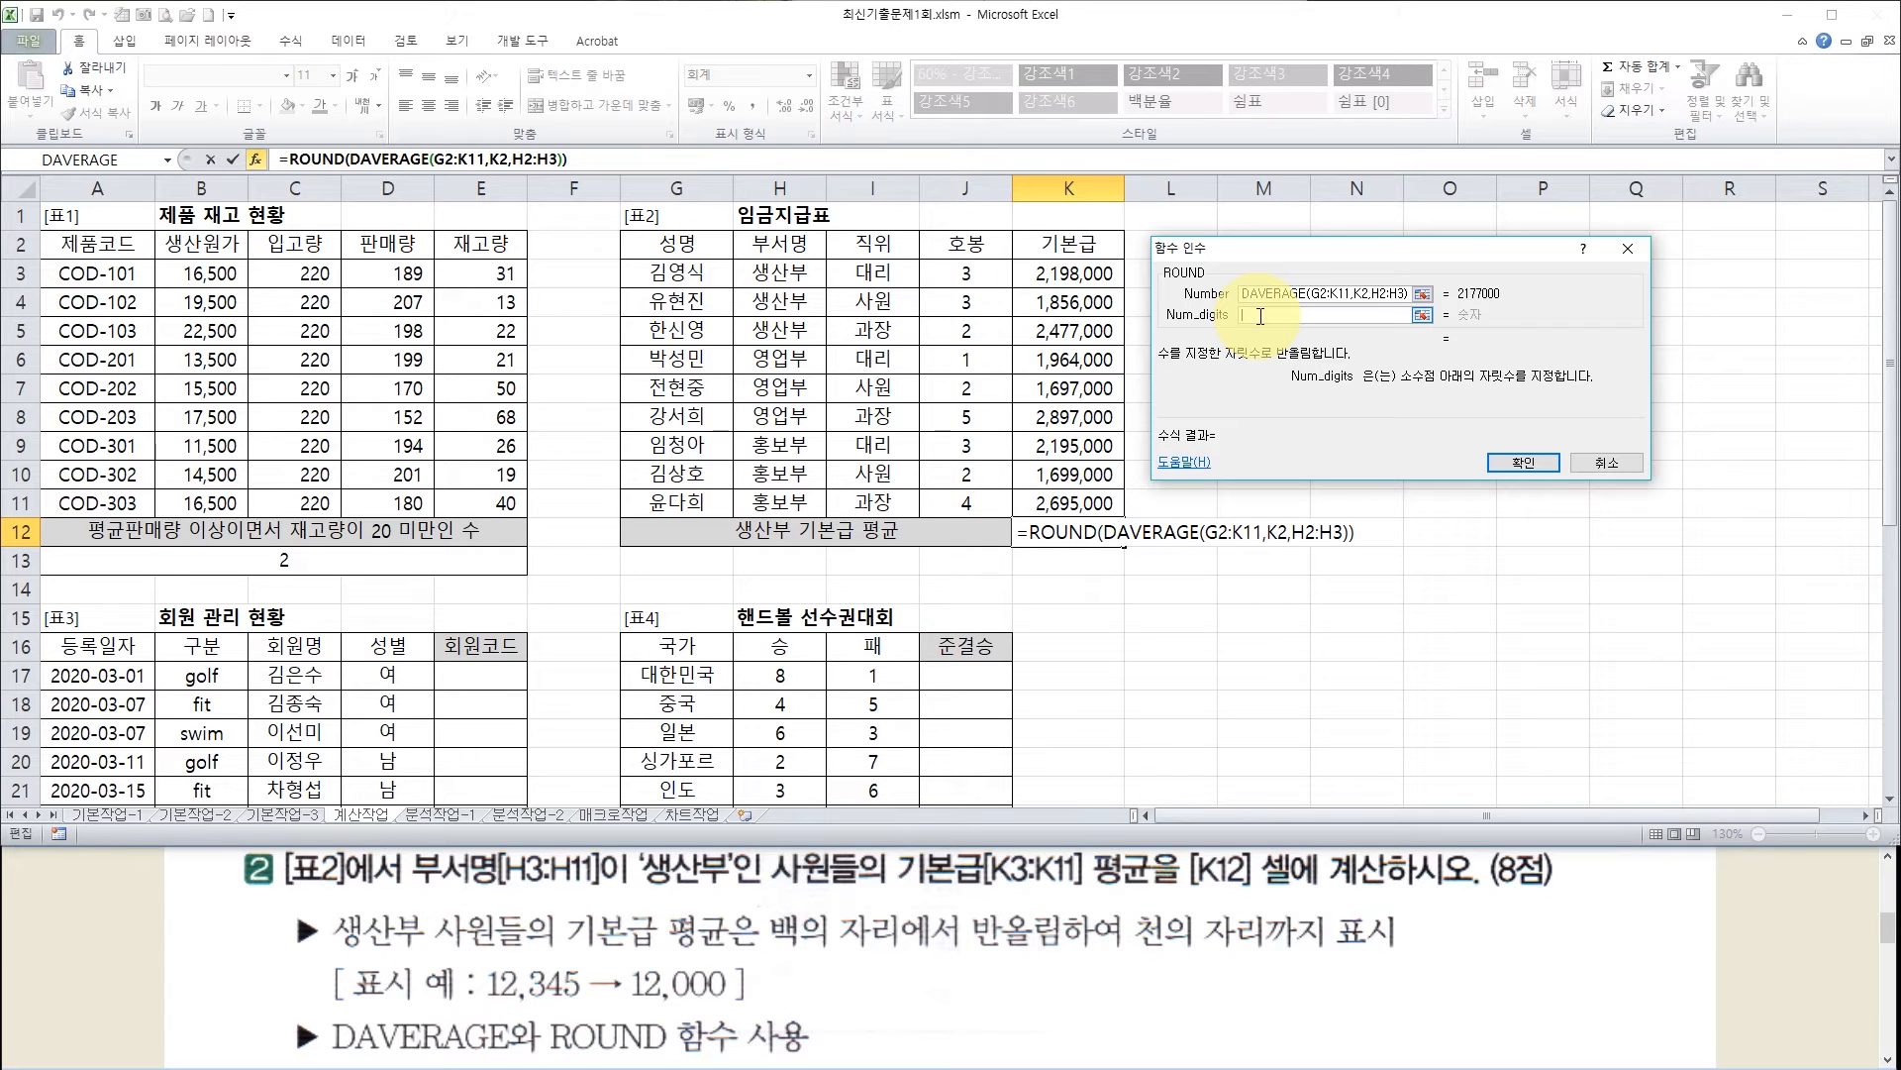
type("-3")
left_click(1522, 463)
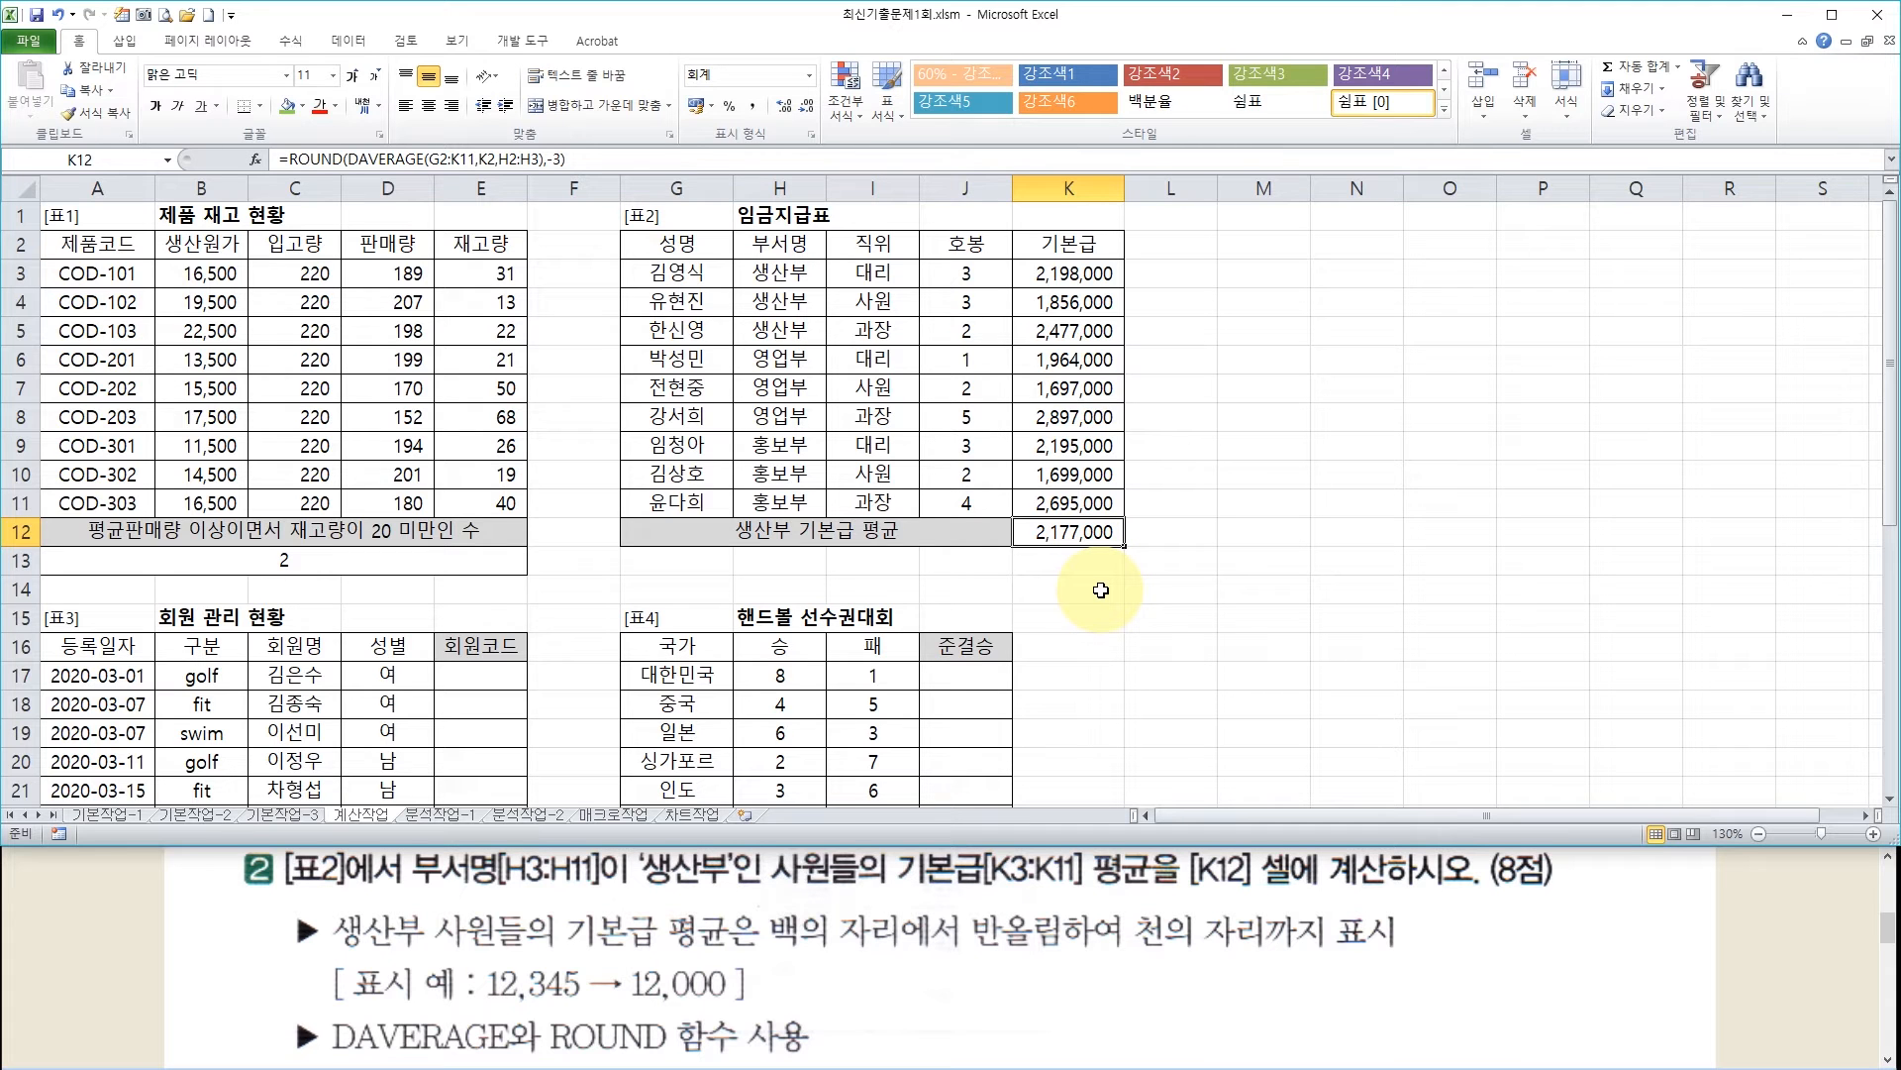
Bring [표3] into view in the sheet and show the instructions for question 3 in the task document
scroll(1092, 610, "down", 4)
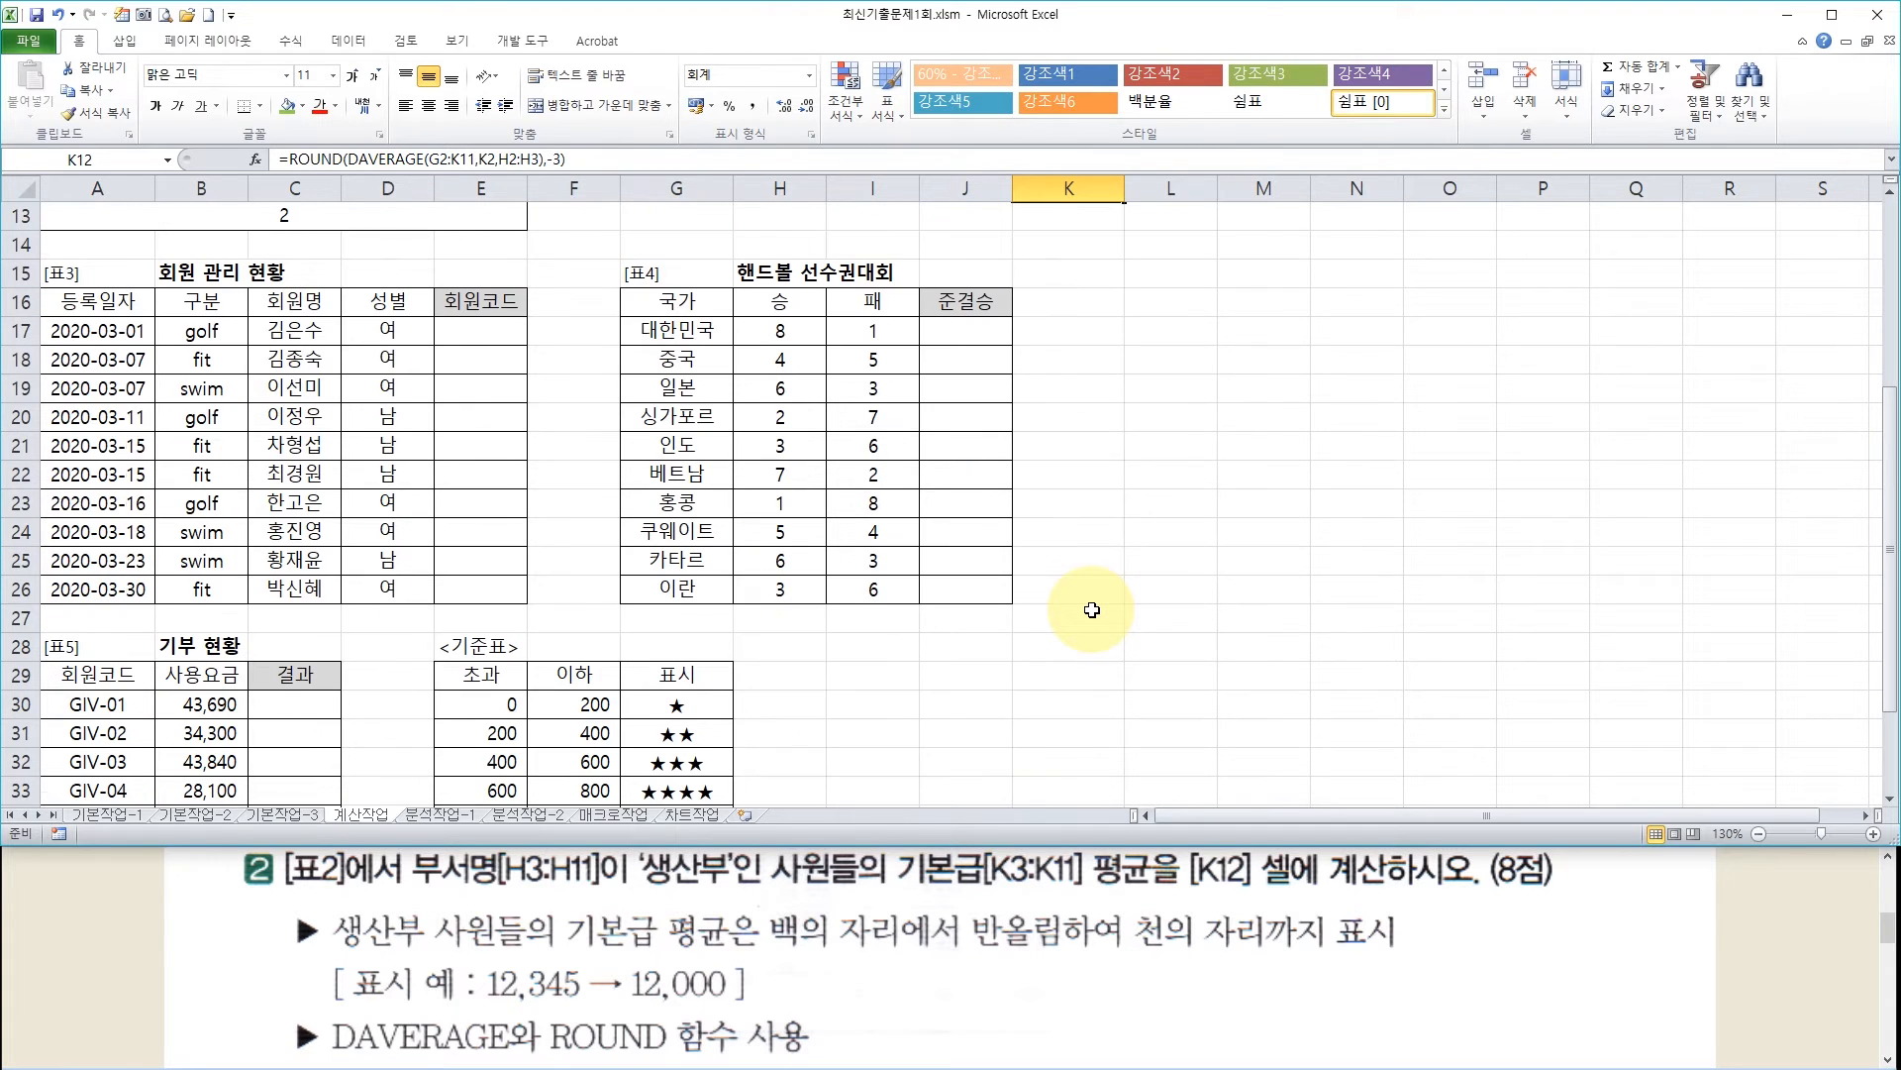
scroll(1092, 610, "down", 1)
scroll(1092, 610, "up", 1)
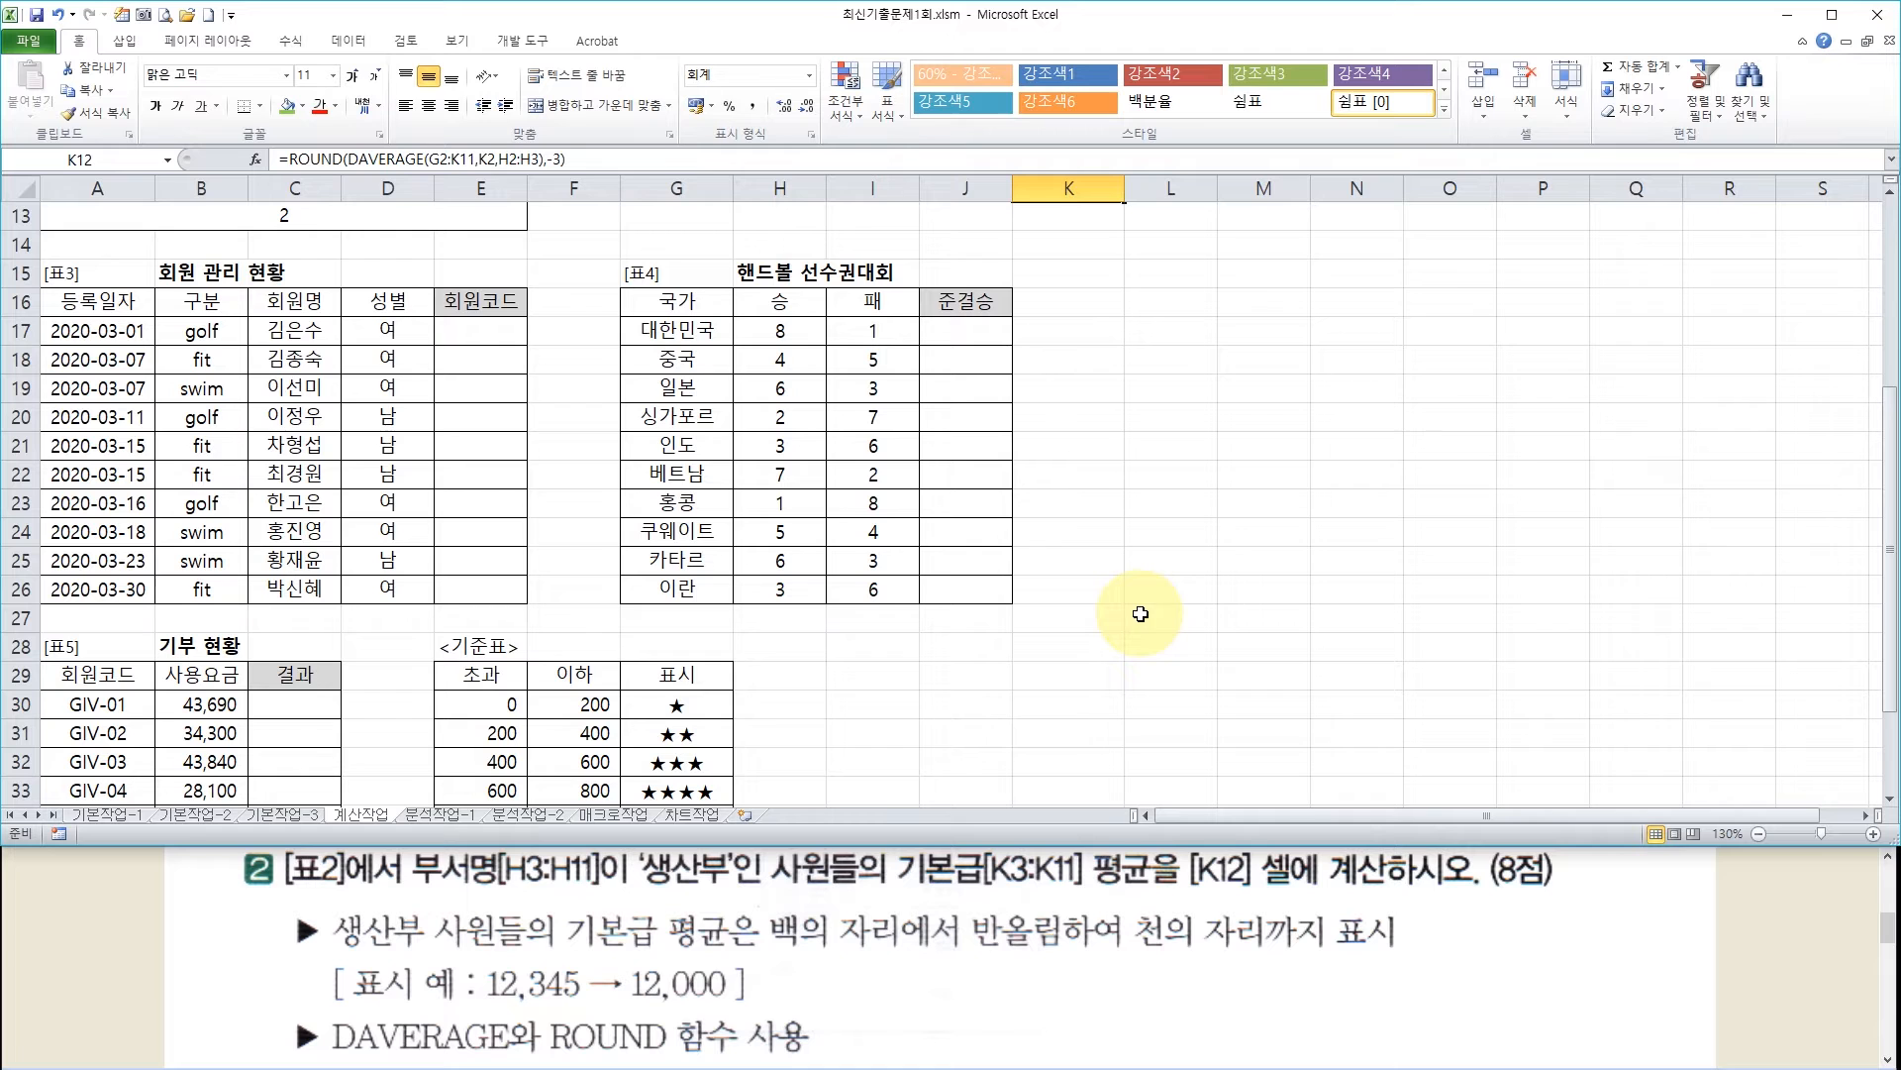
left_click(1006, 942)
scroll(991, 871, "down", 3)
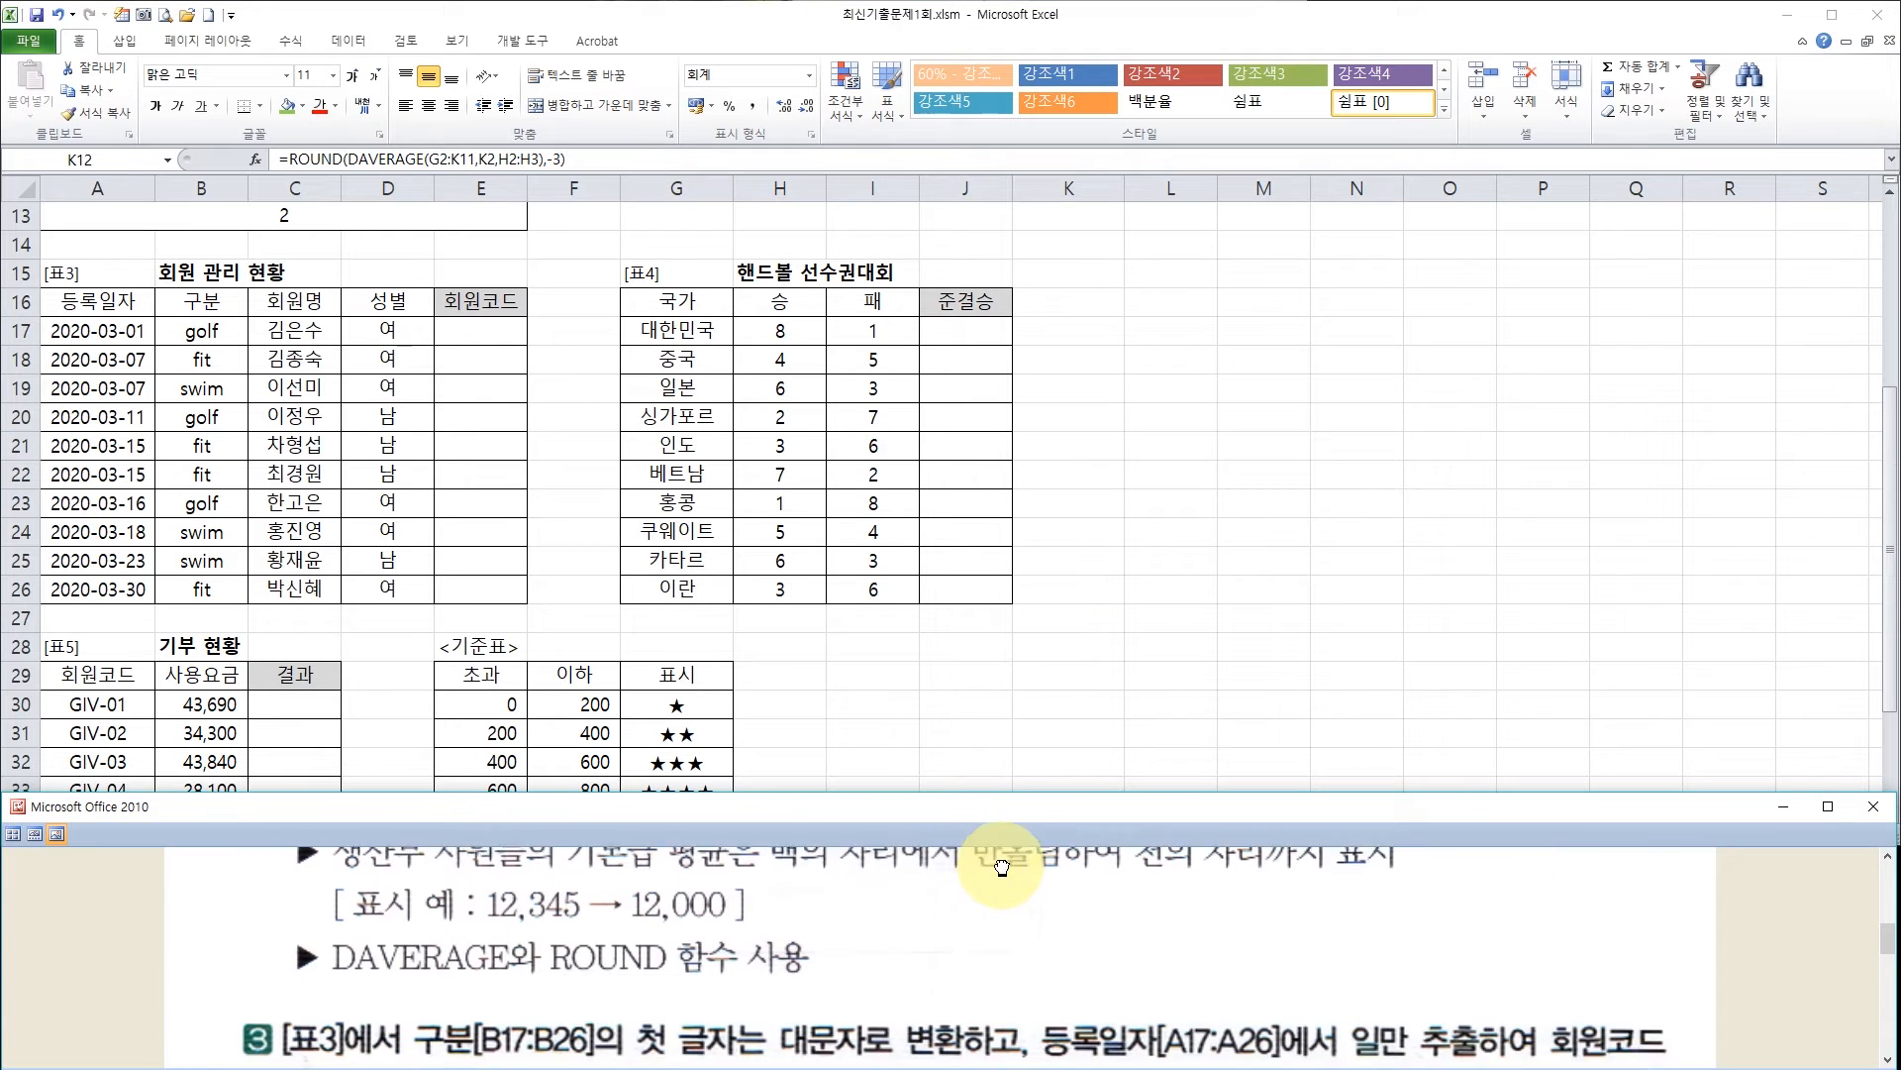
left_click(768, 506)
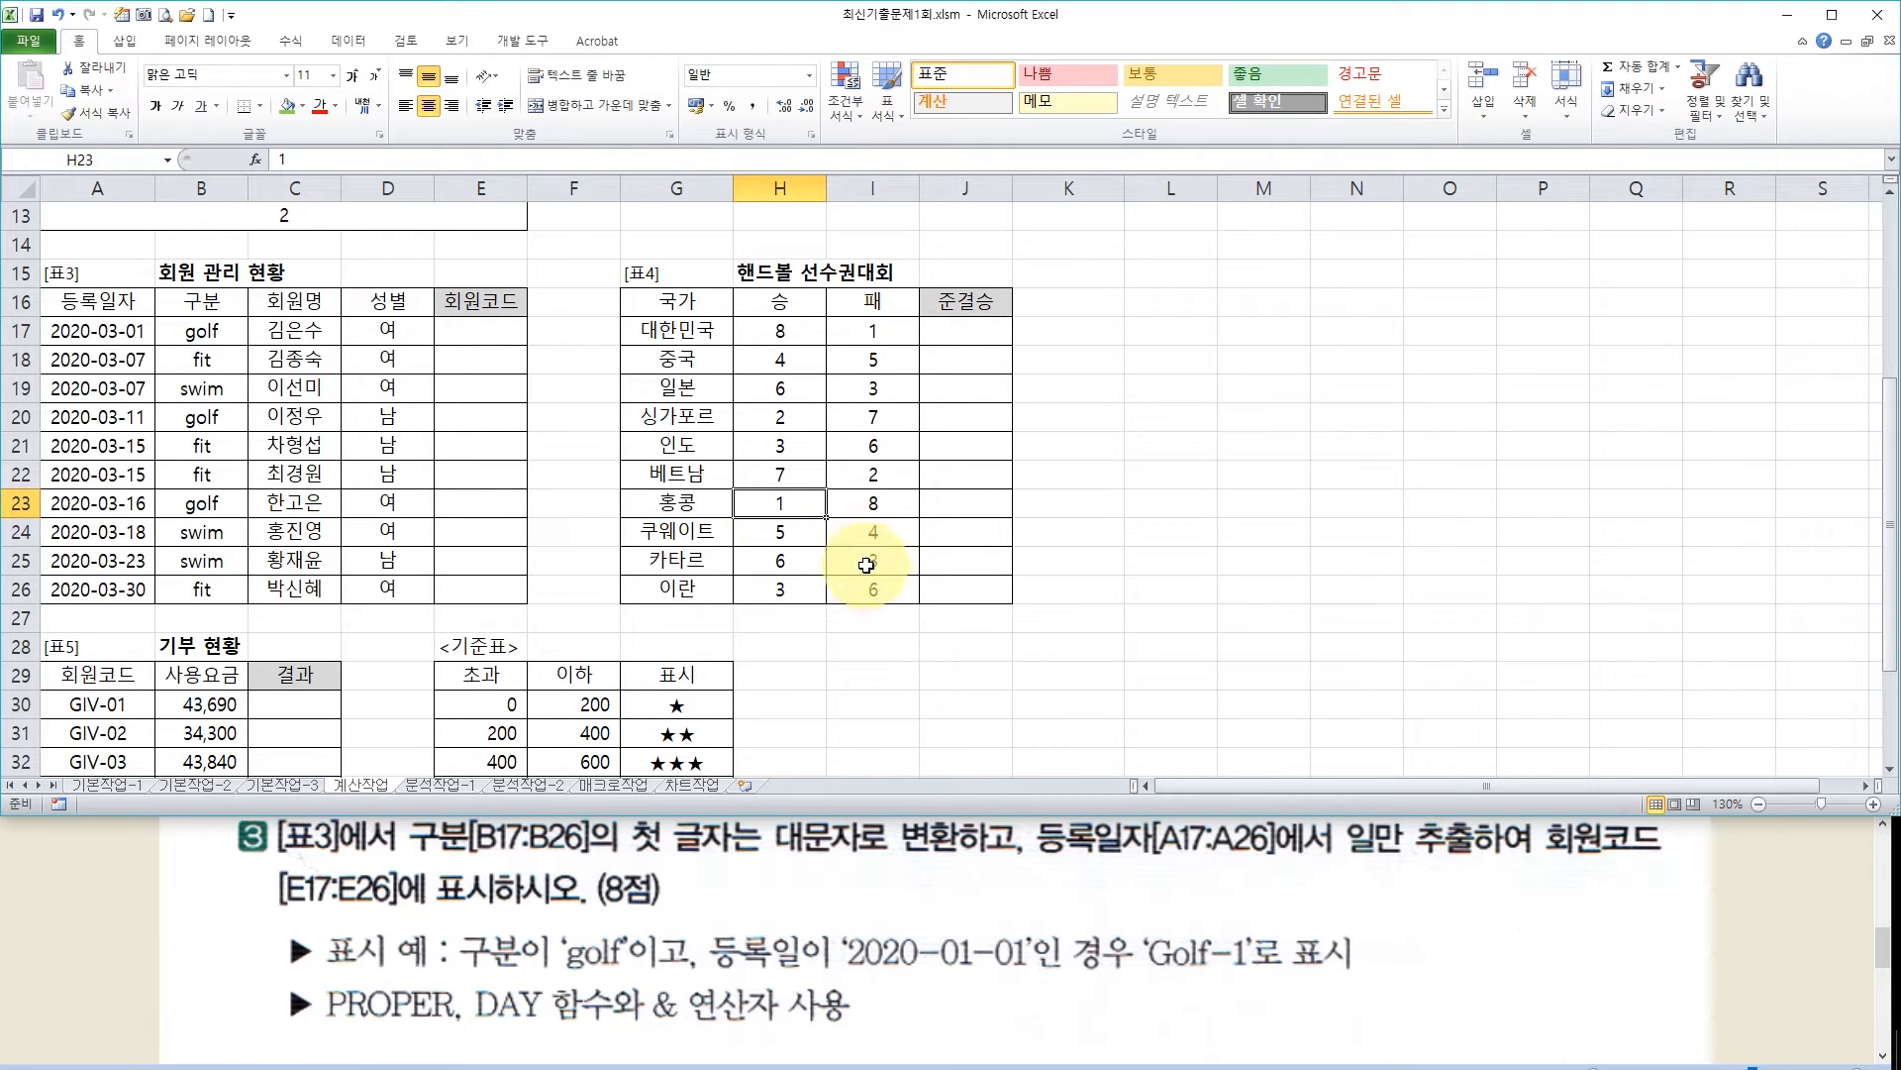
Compare the 구분 cells B17:B26 of [표3] with the question 3 instructions
left_click(761, 909)
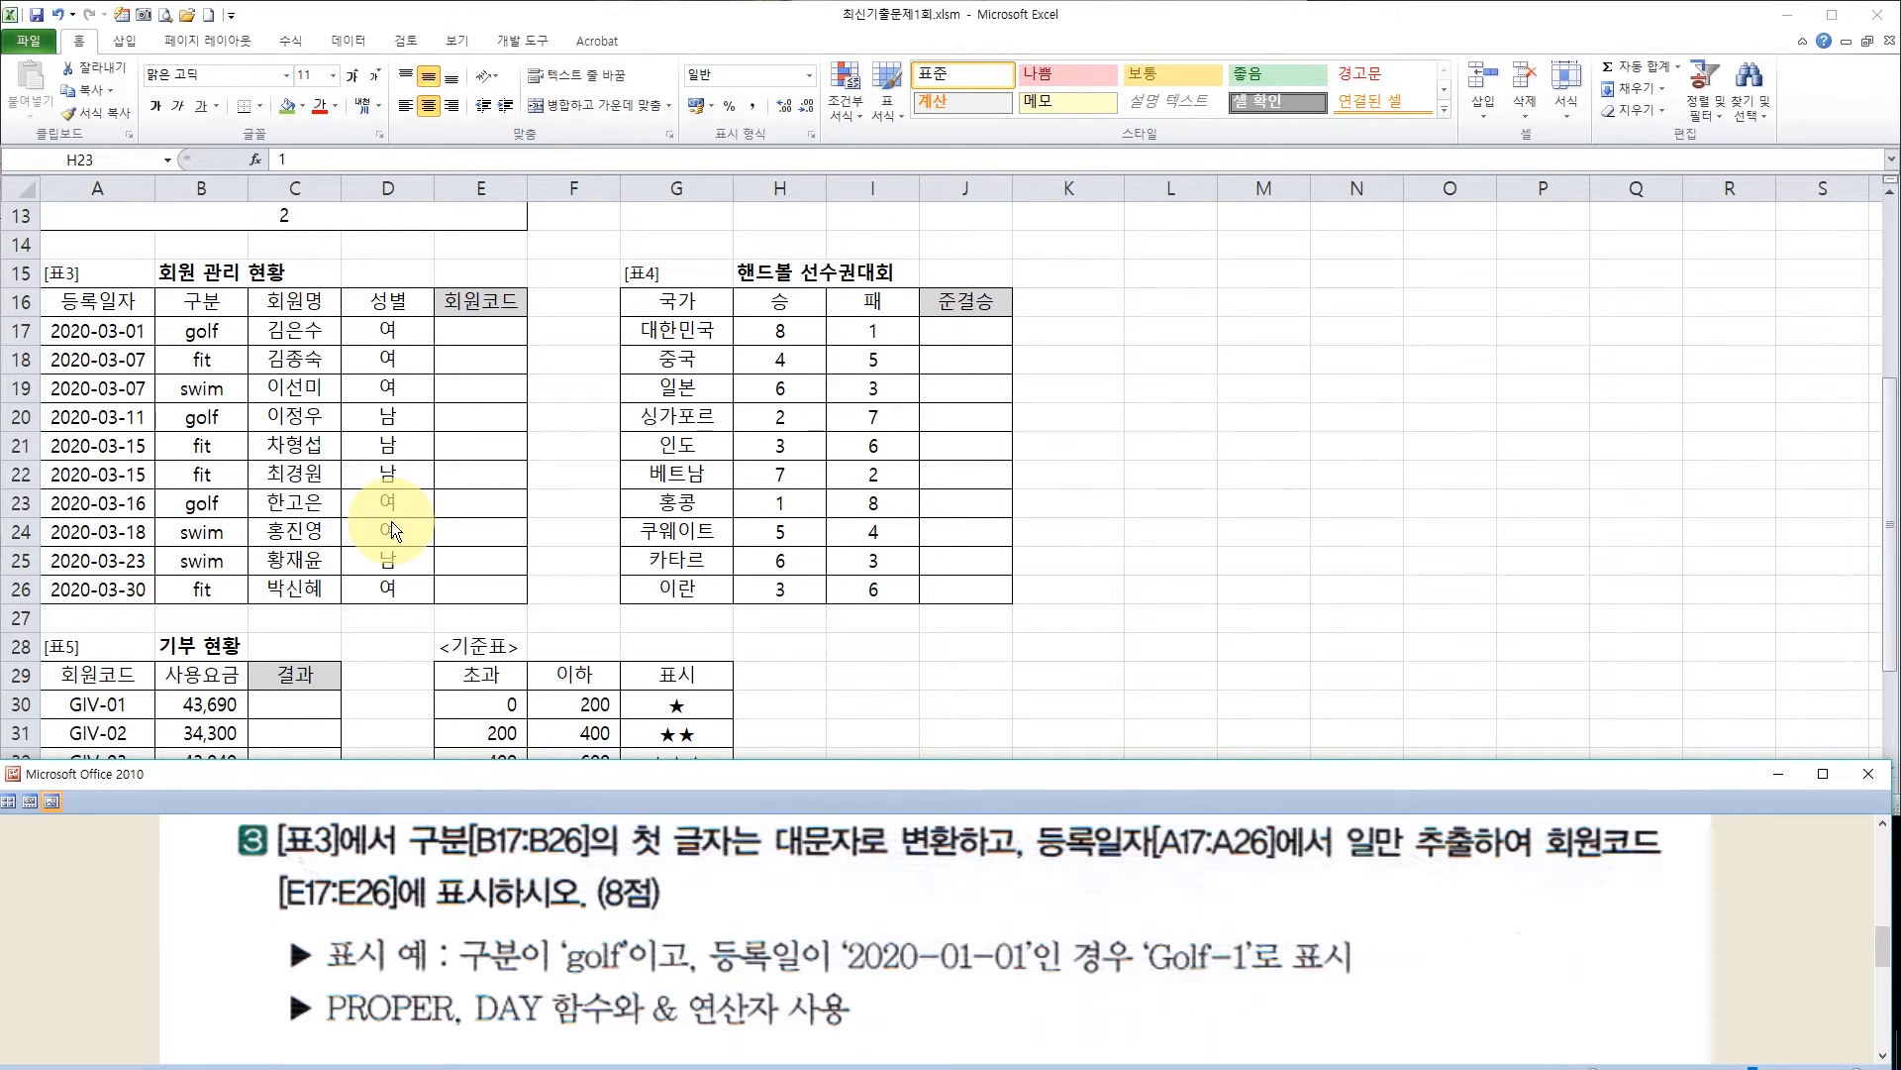
left_click(309, 417)
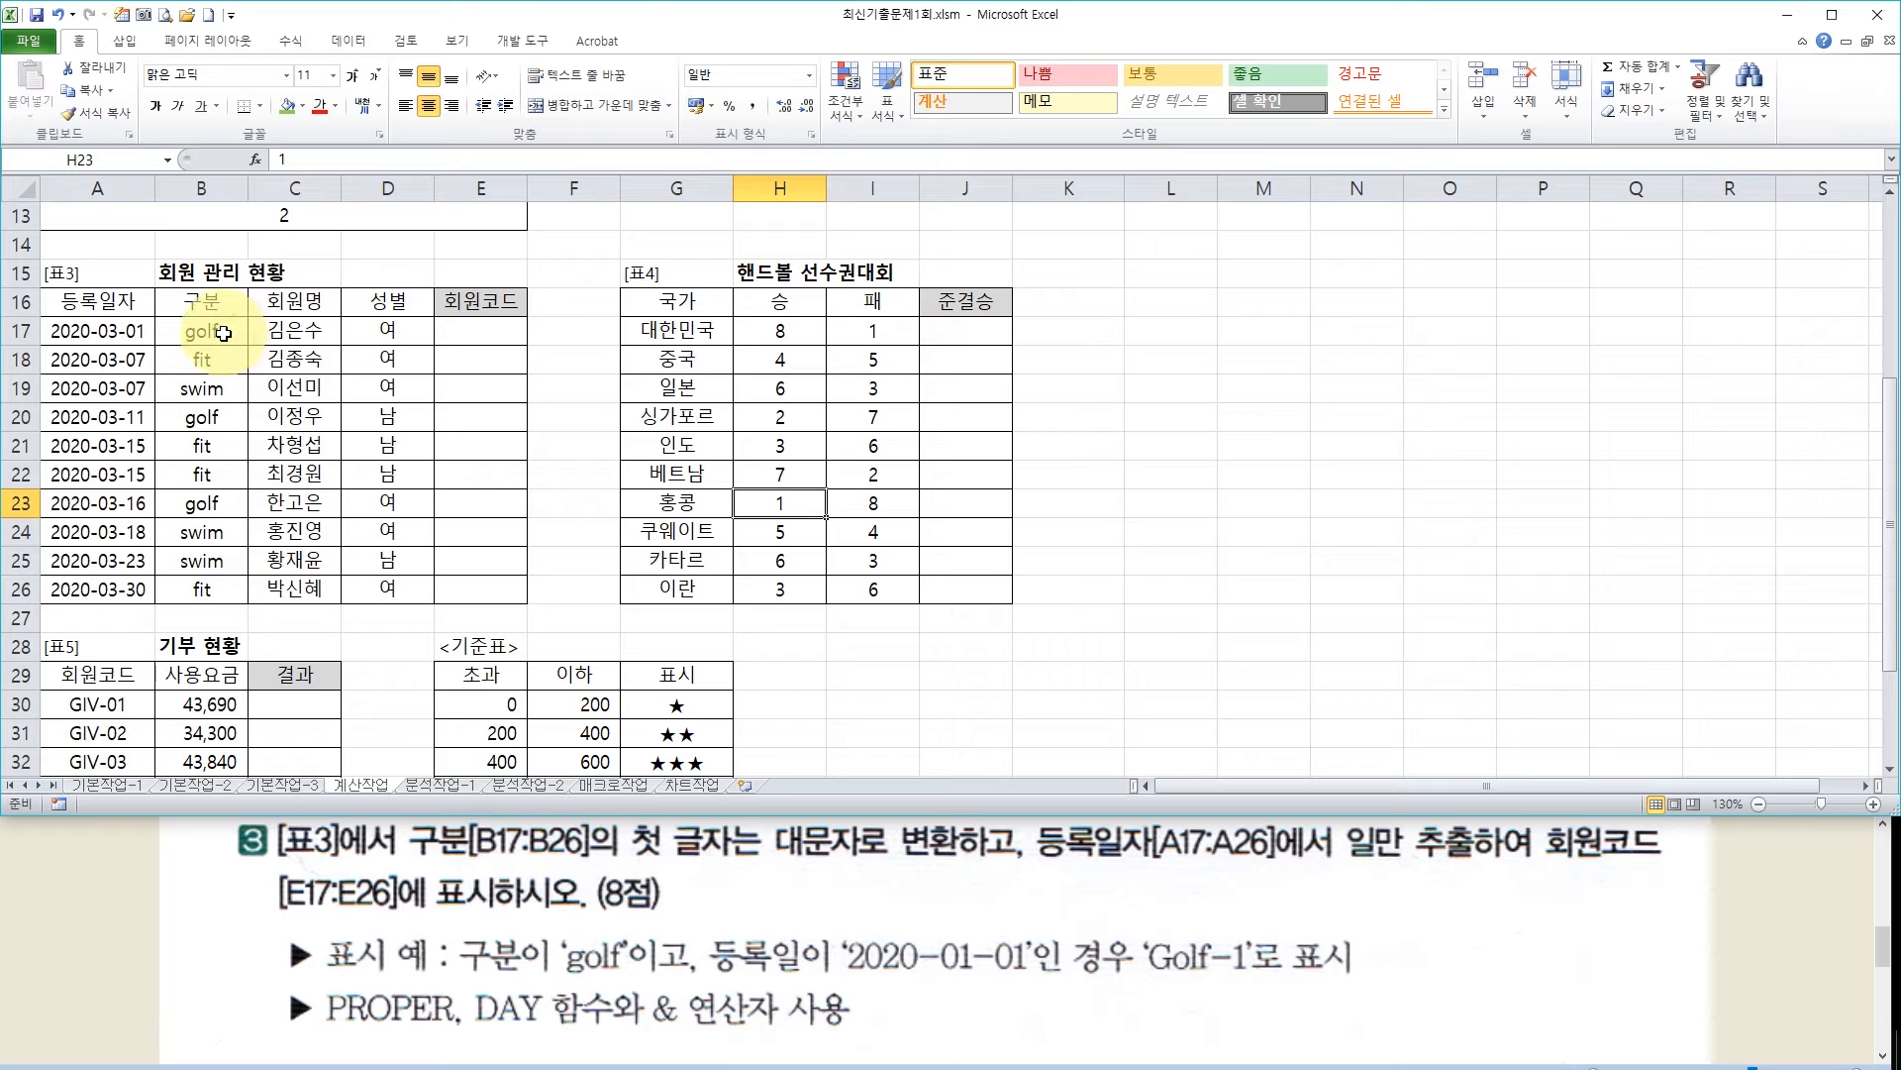
left_click_drag(224, 333, 211, 586)
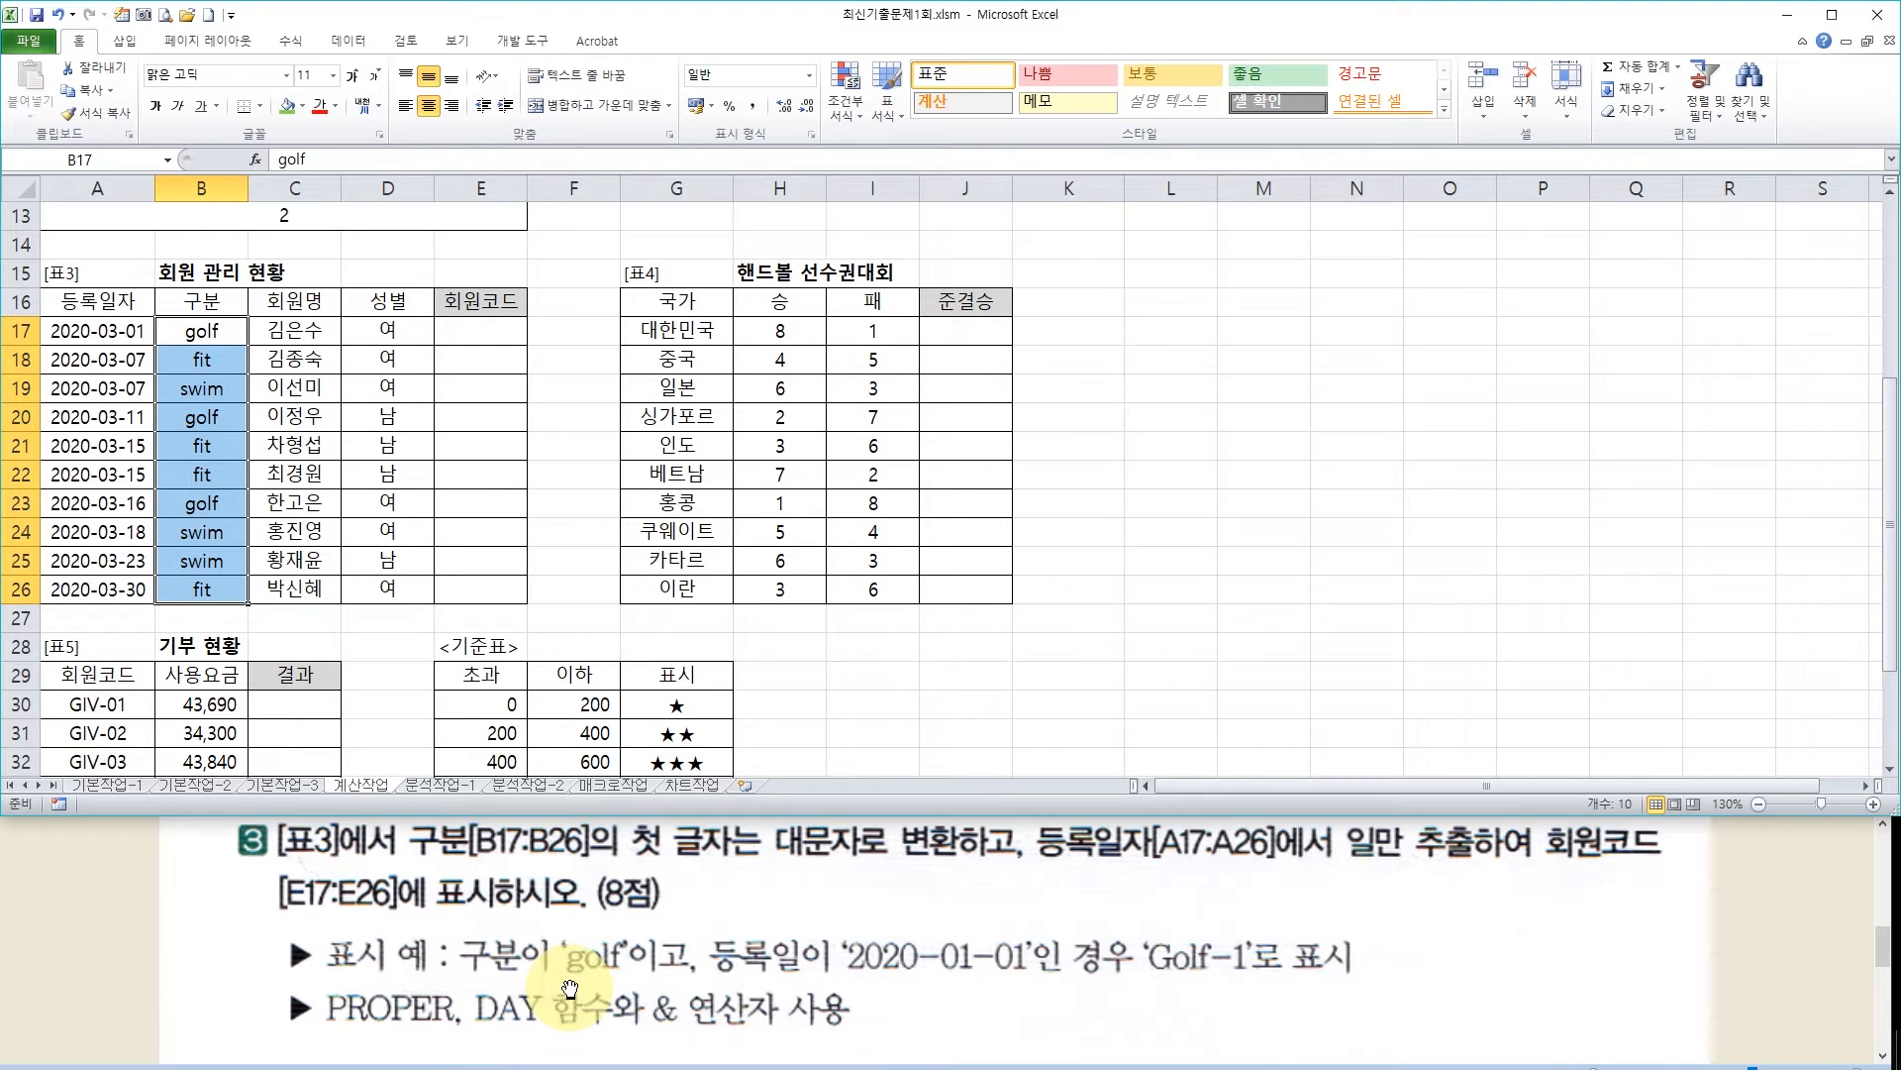
left_click(691, 978)
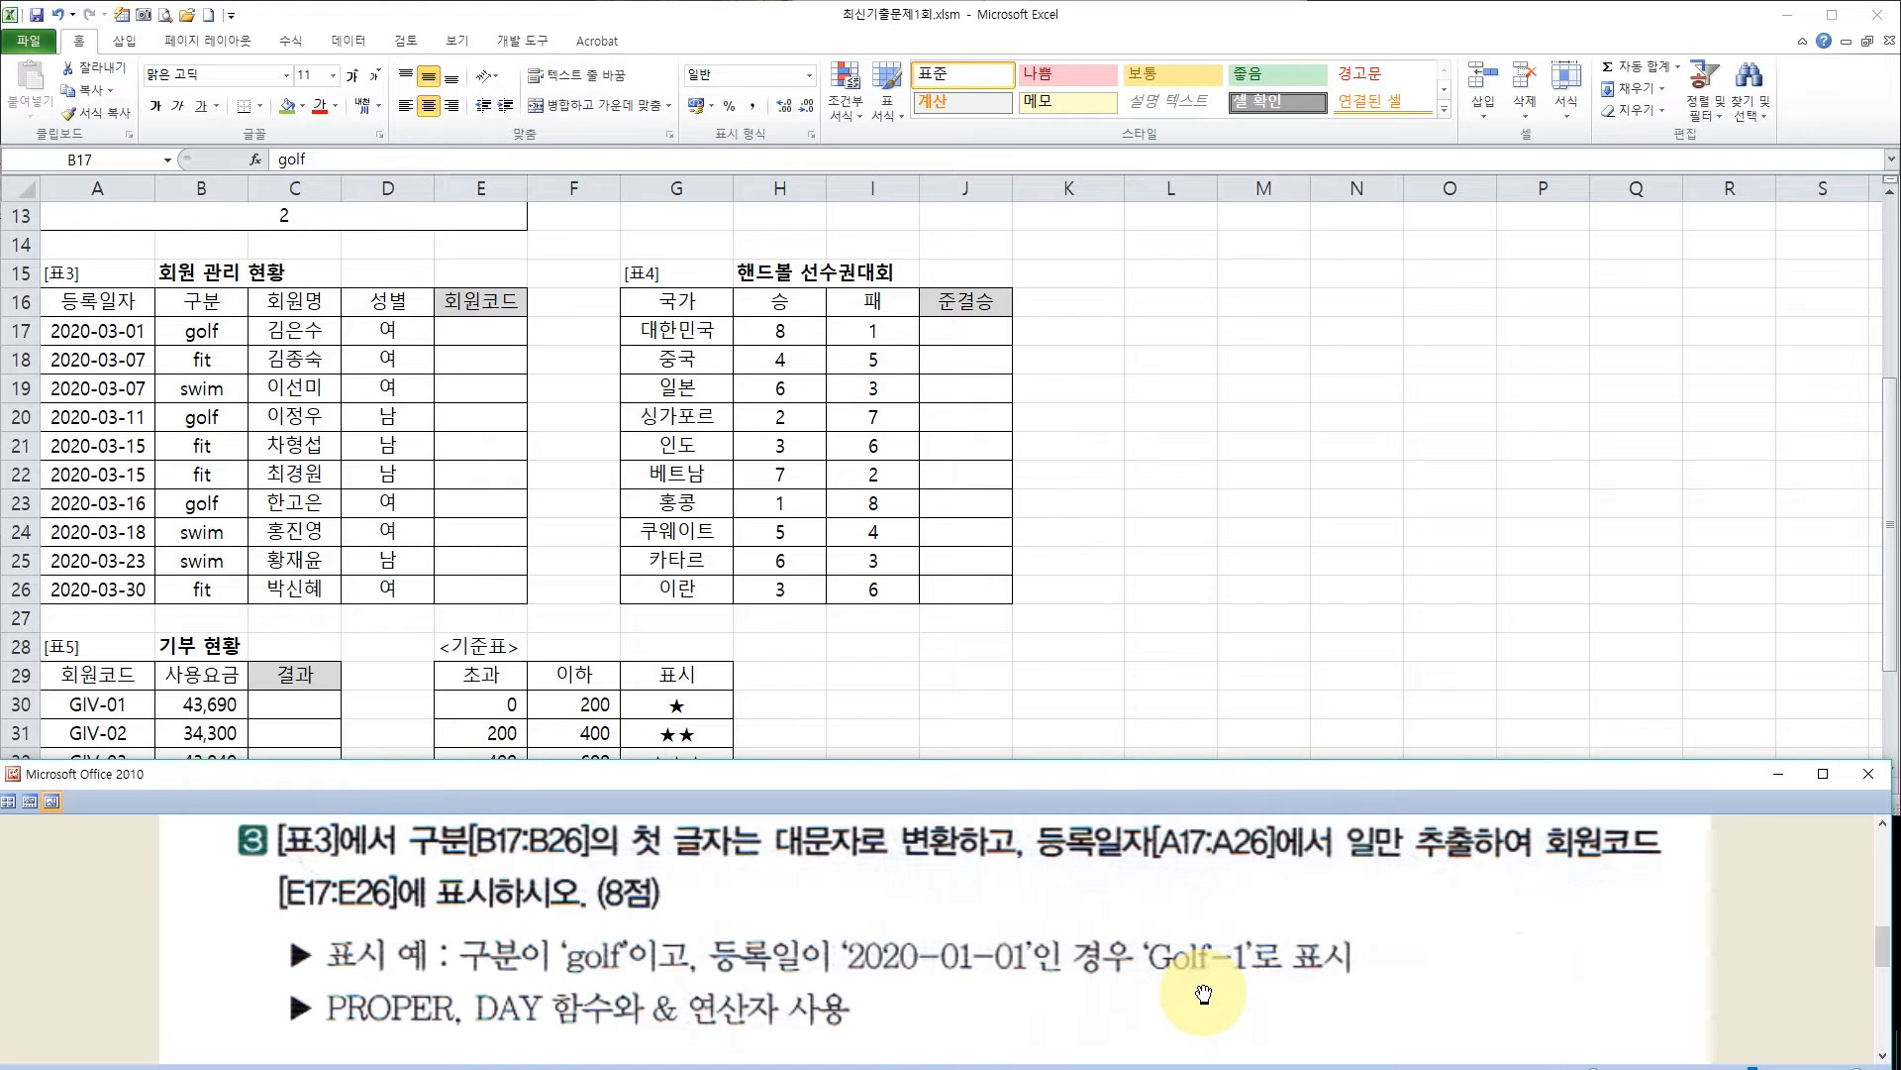
Enter a PROPER formula in E17 through the function arguments dialog, with B17 as its Text argument
left_click(485, 338)
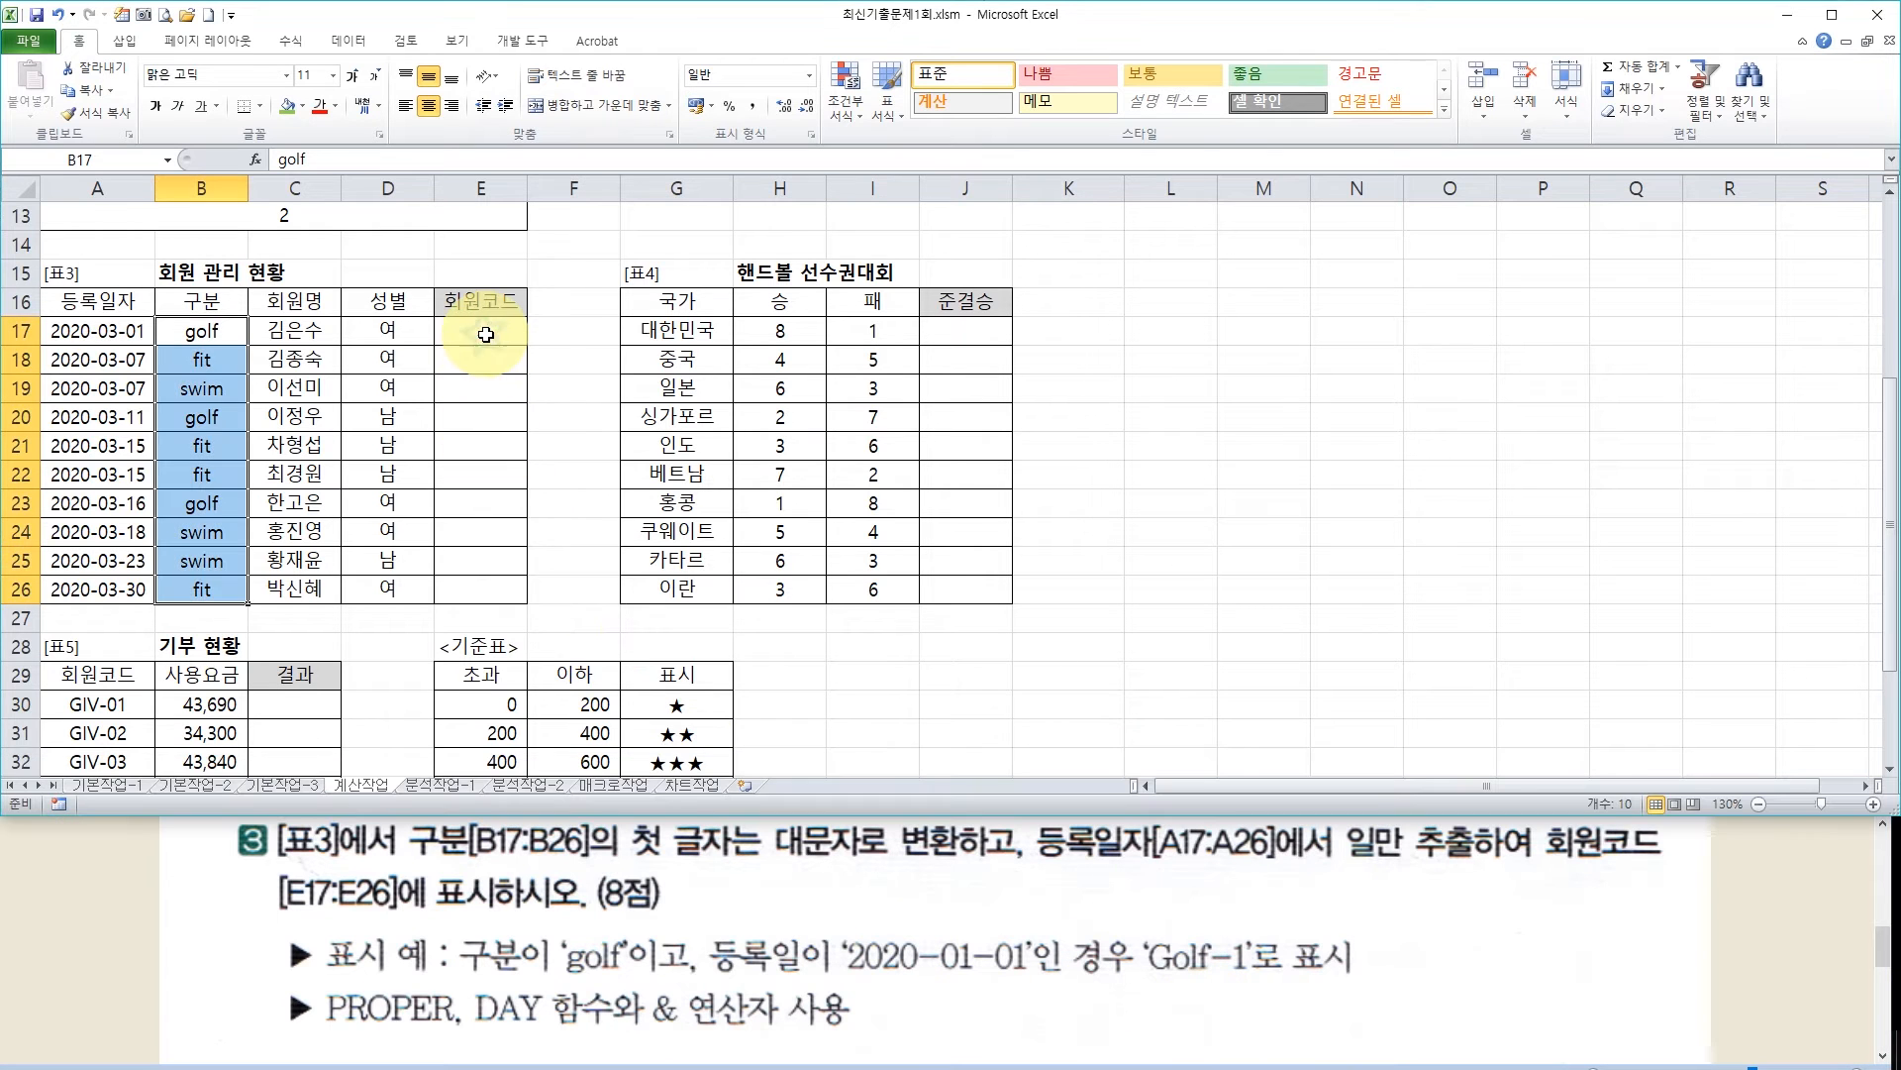
left_click(485, 334)
type("=")
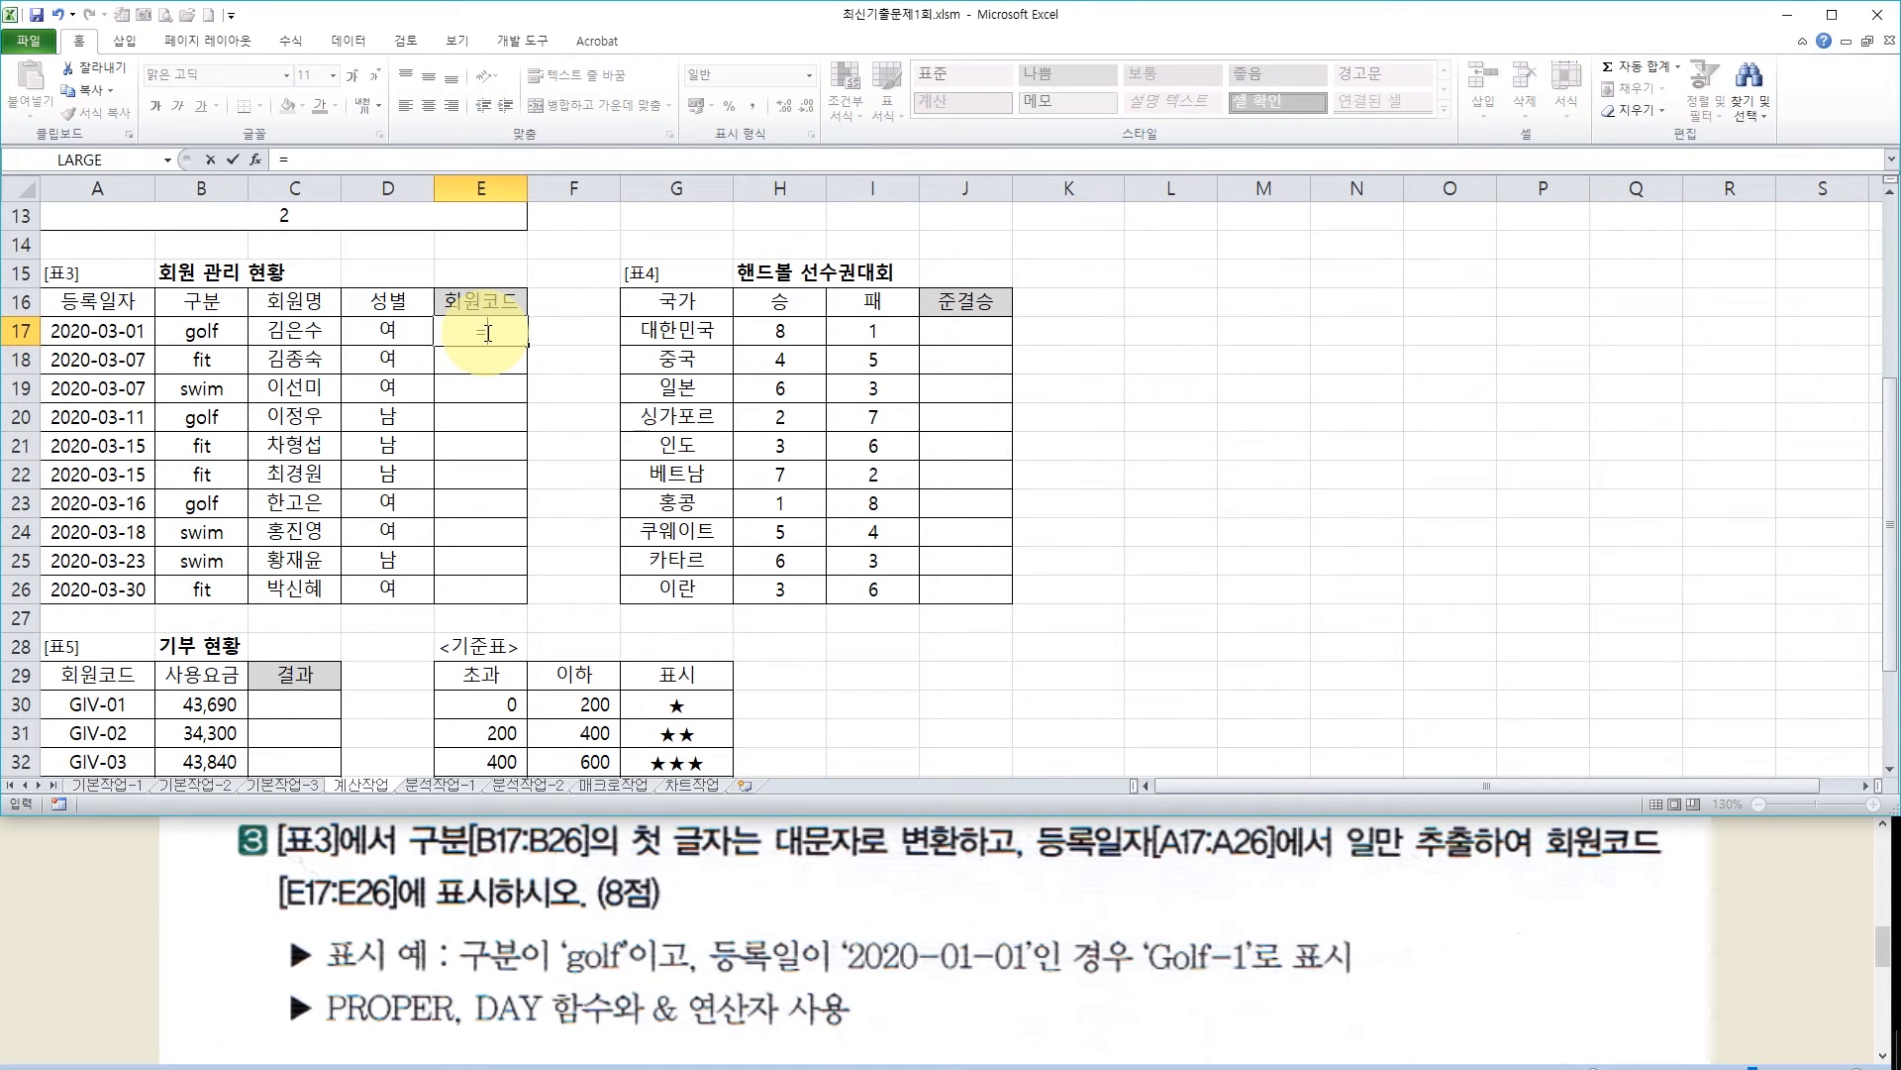
type("pro")
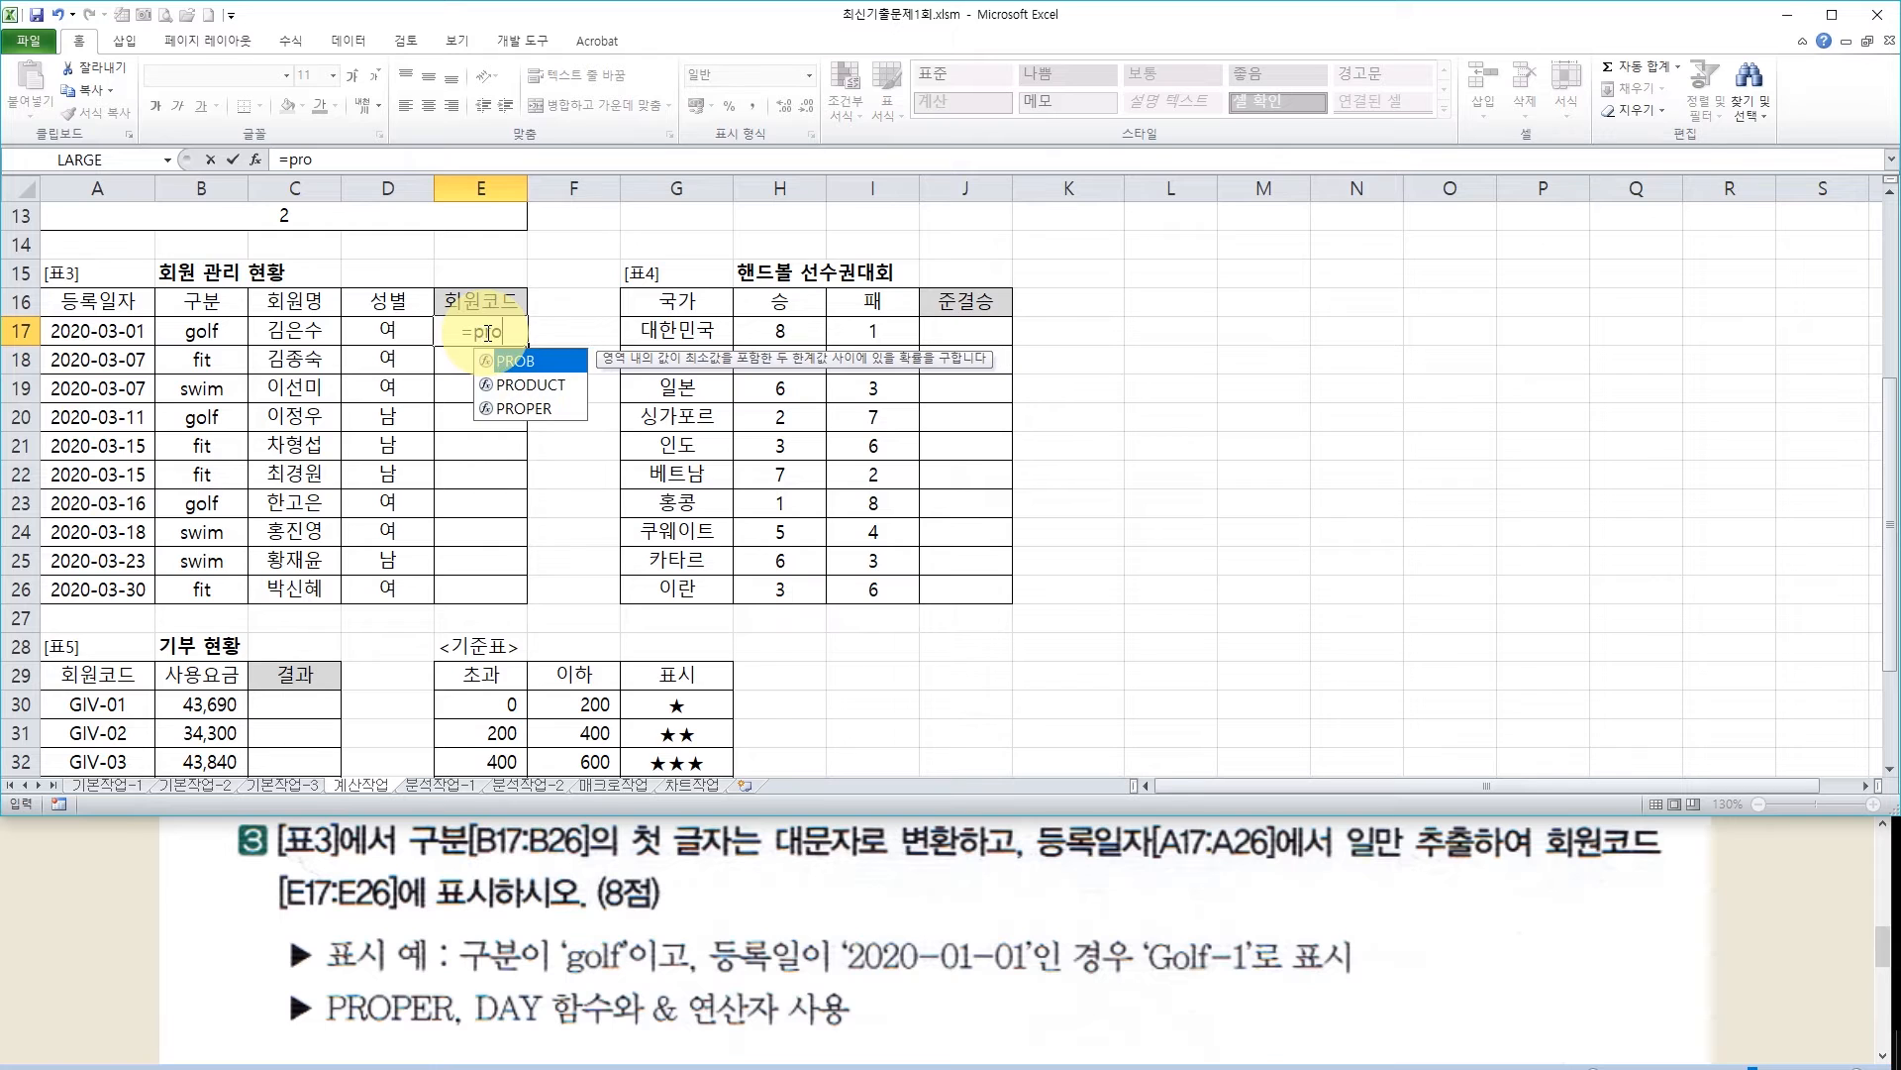
double_click(519, 409)
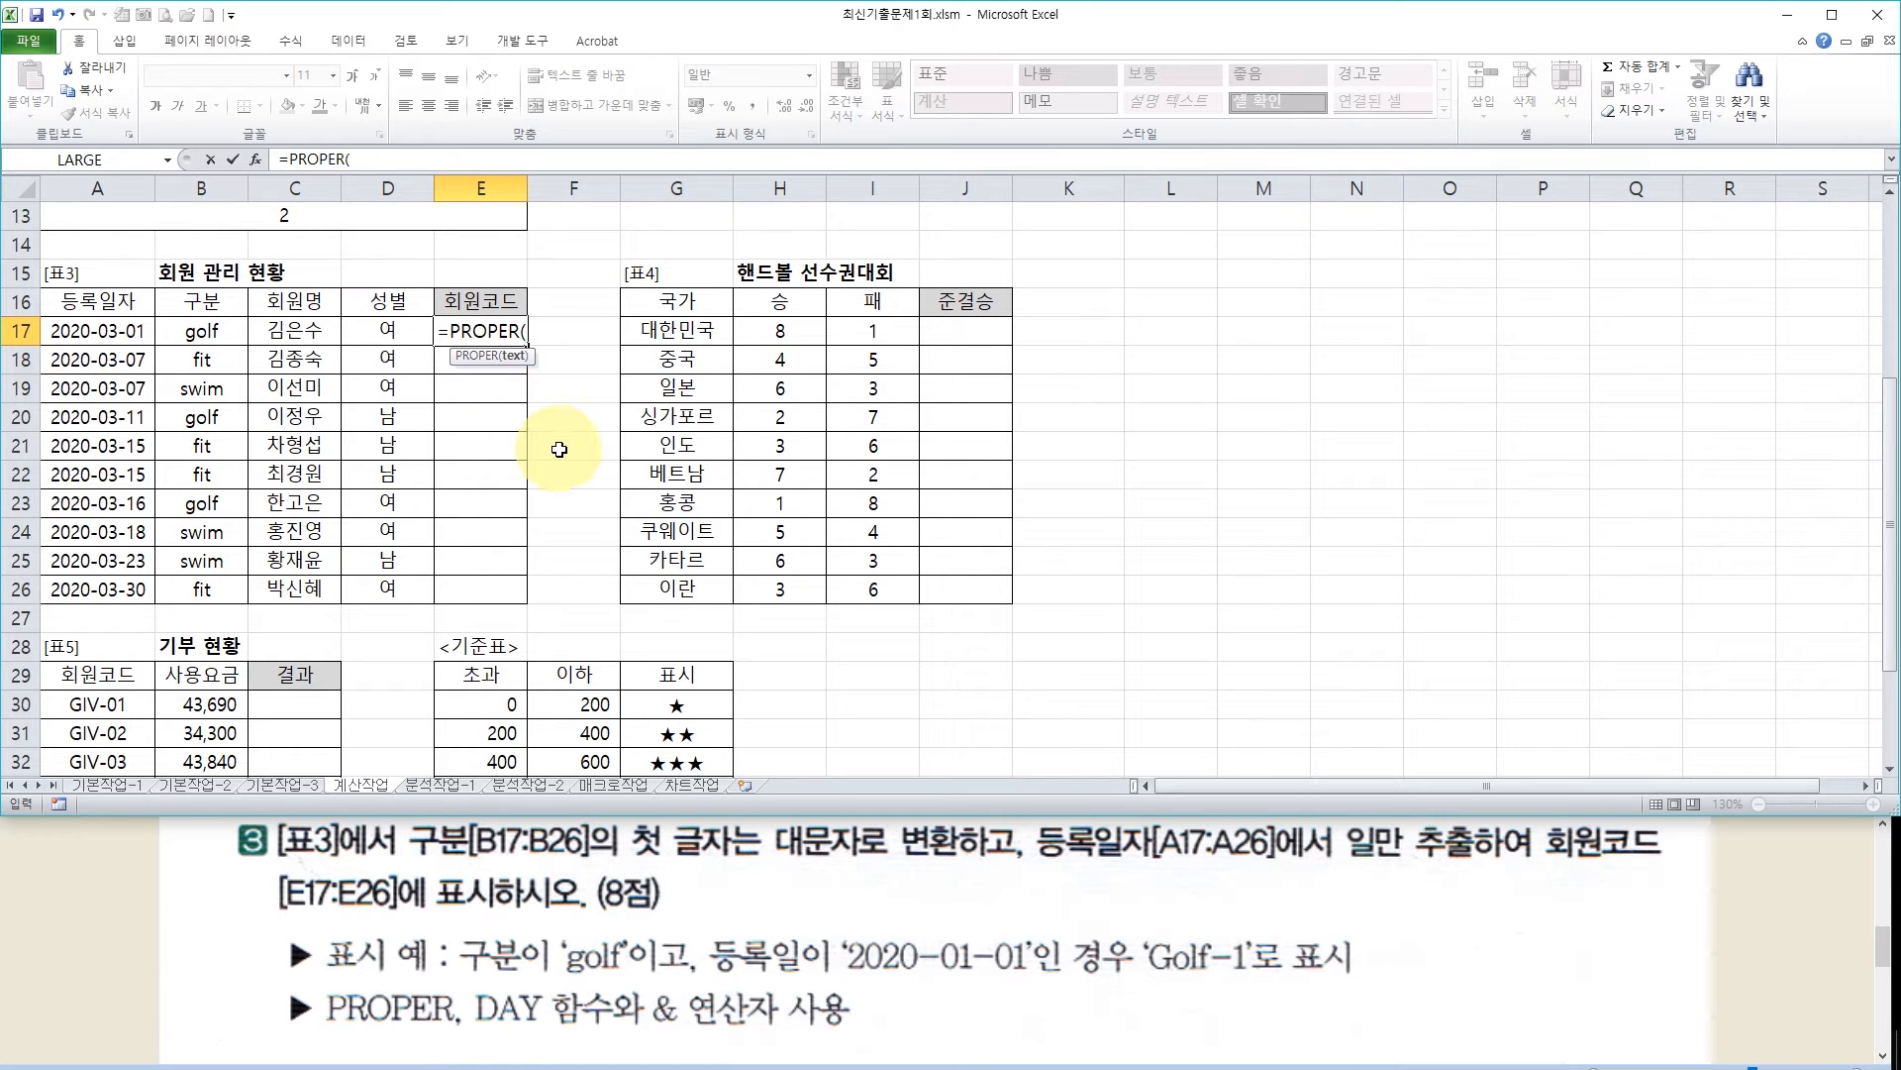
key("ctrl+a")
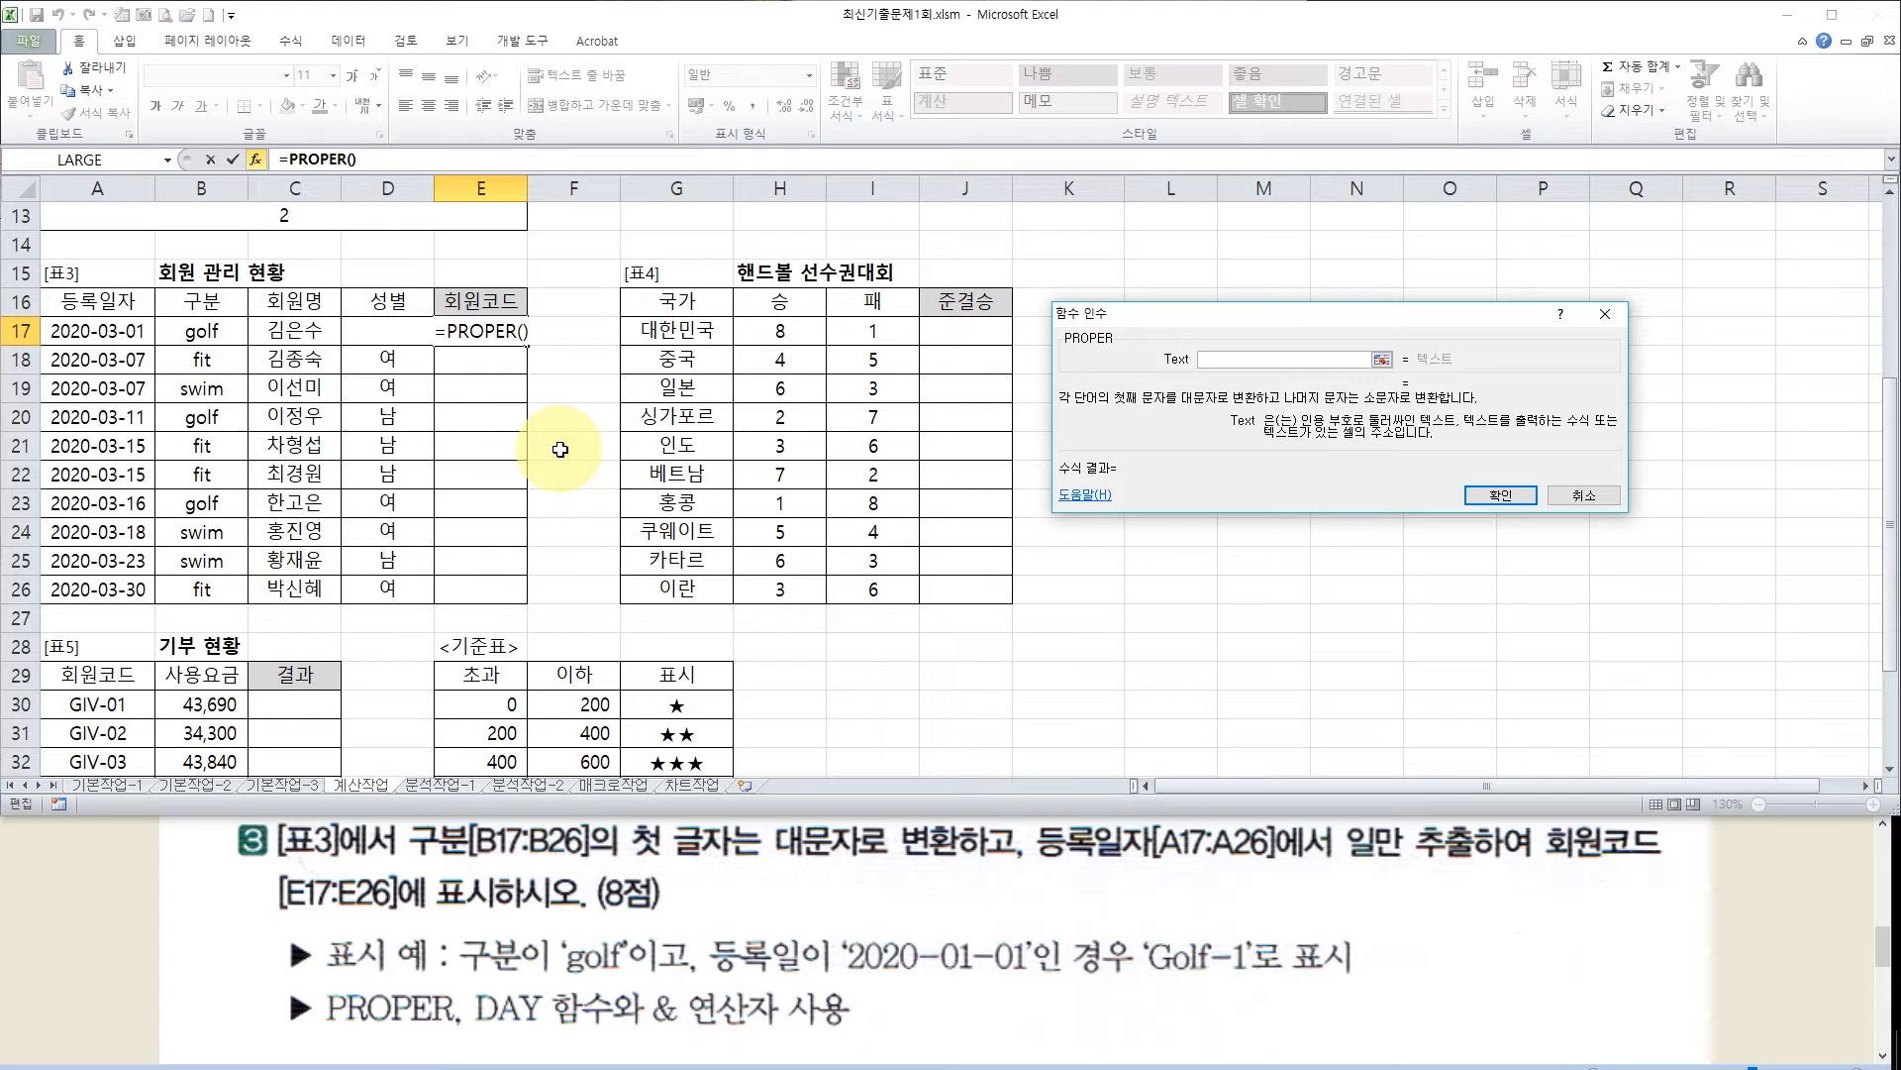
left_click_drag(1123, 313, 661, 259)
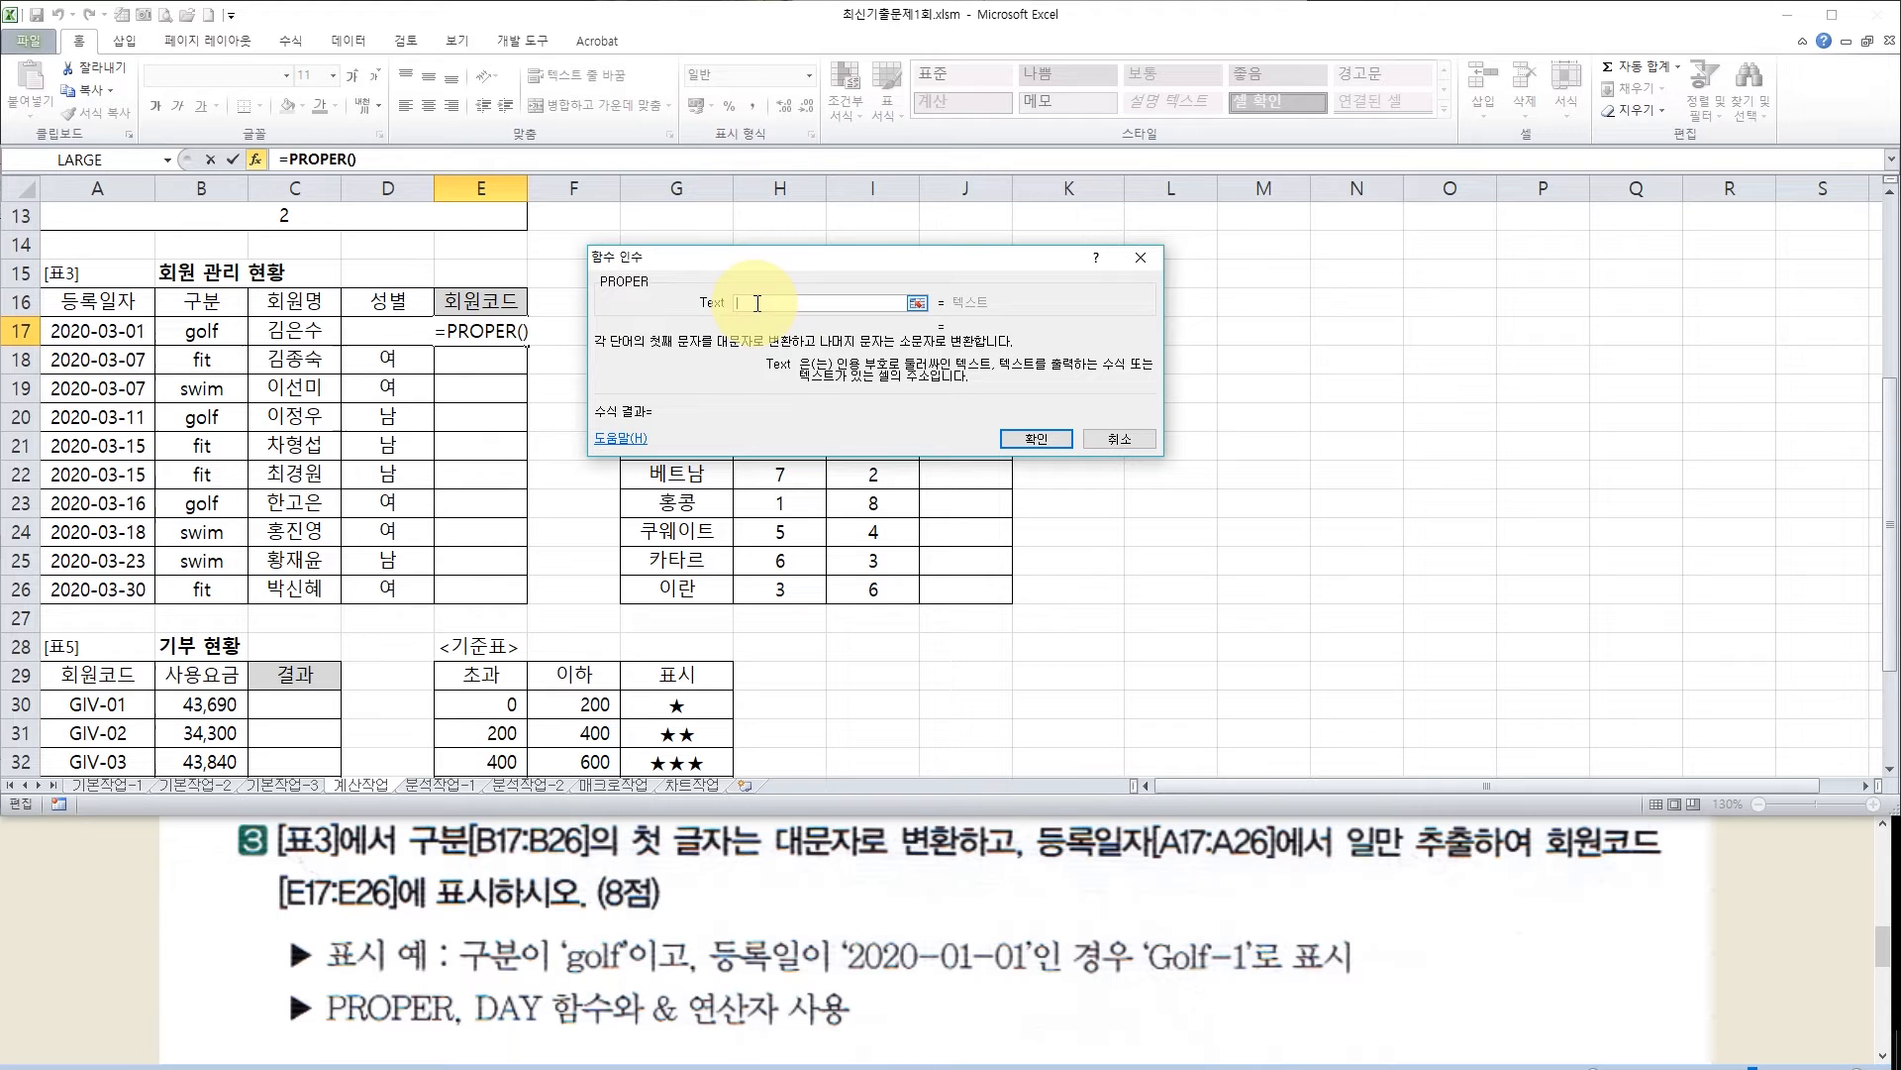
left_click(225, 334)
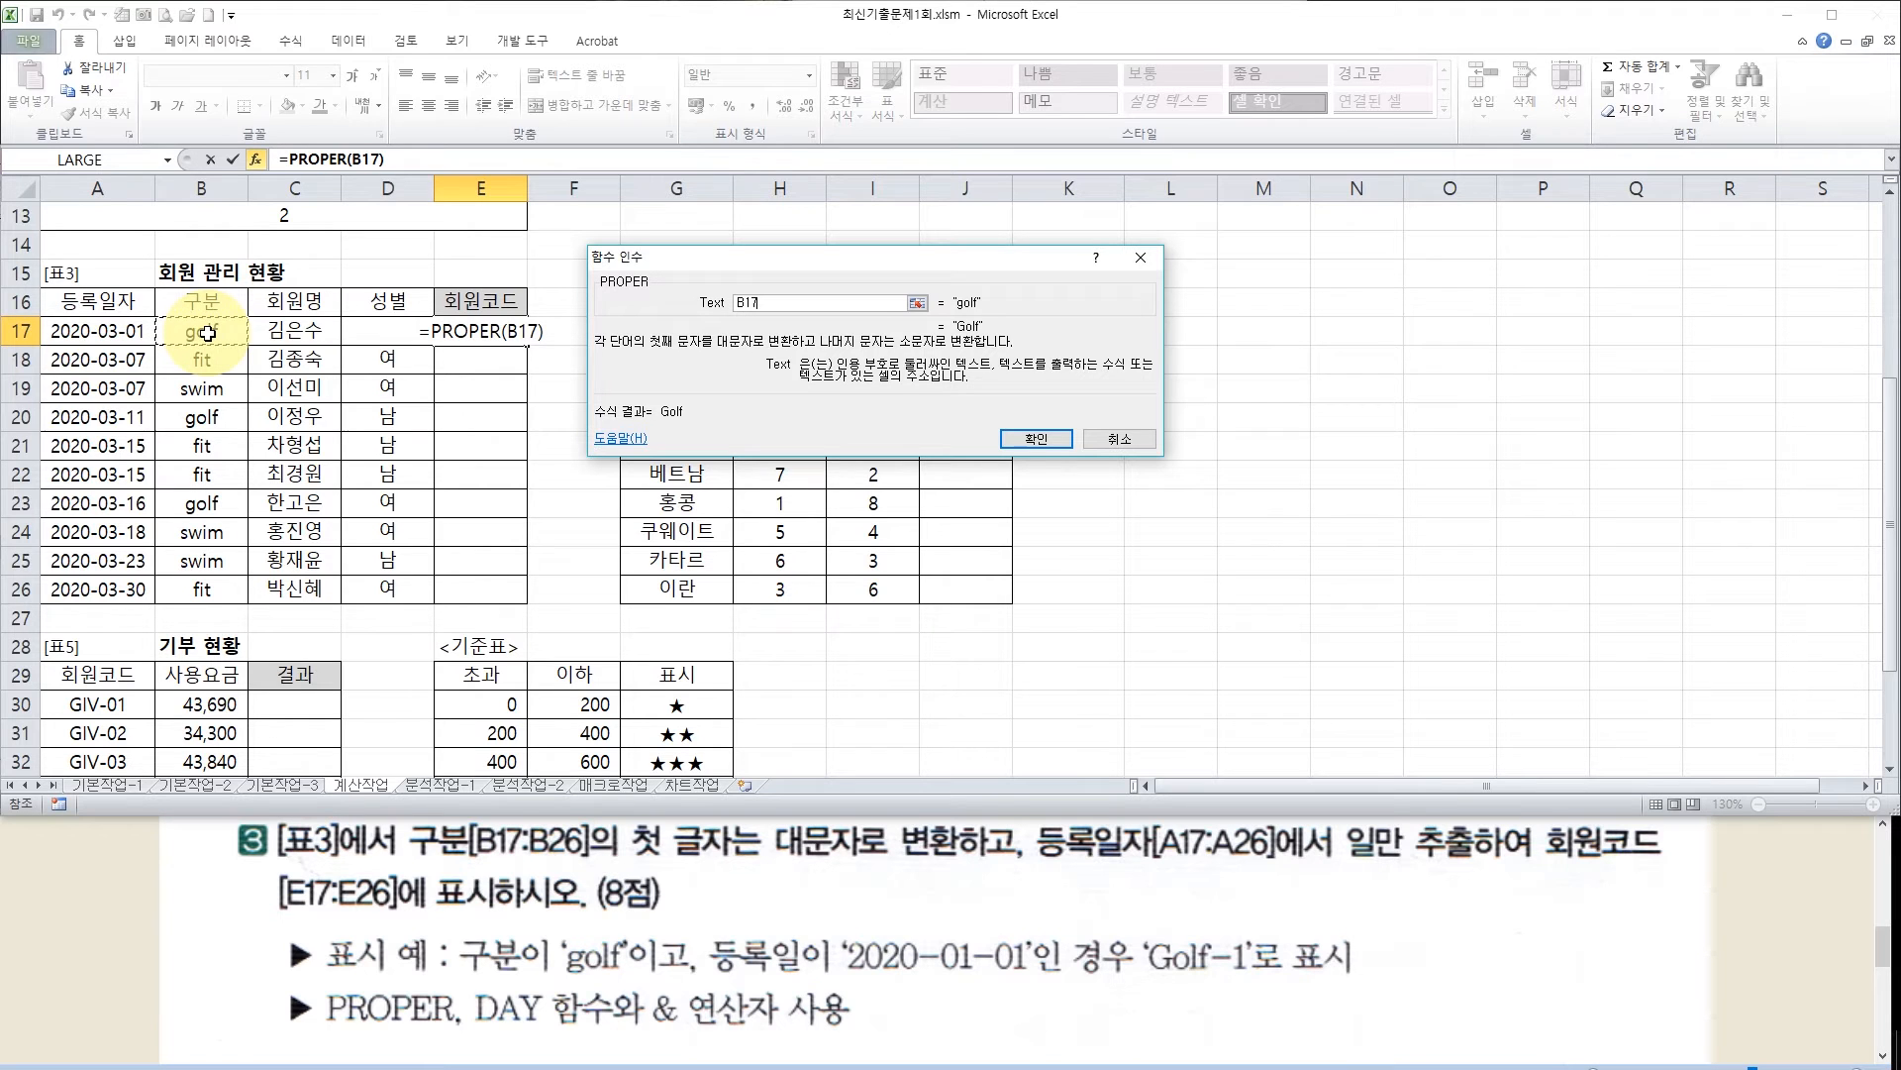
left_click(1042, 437)
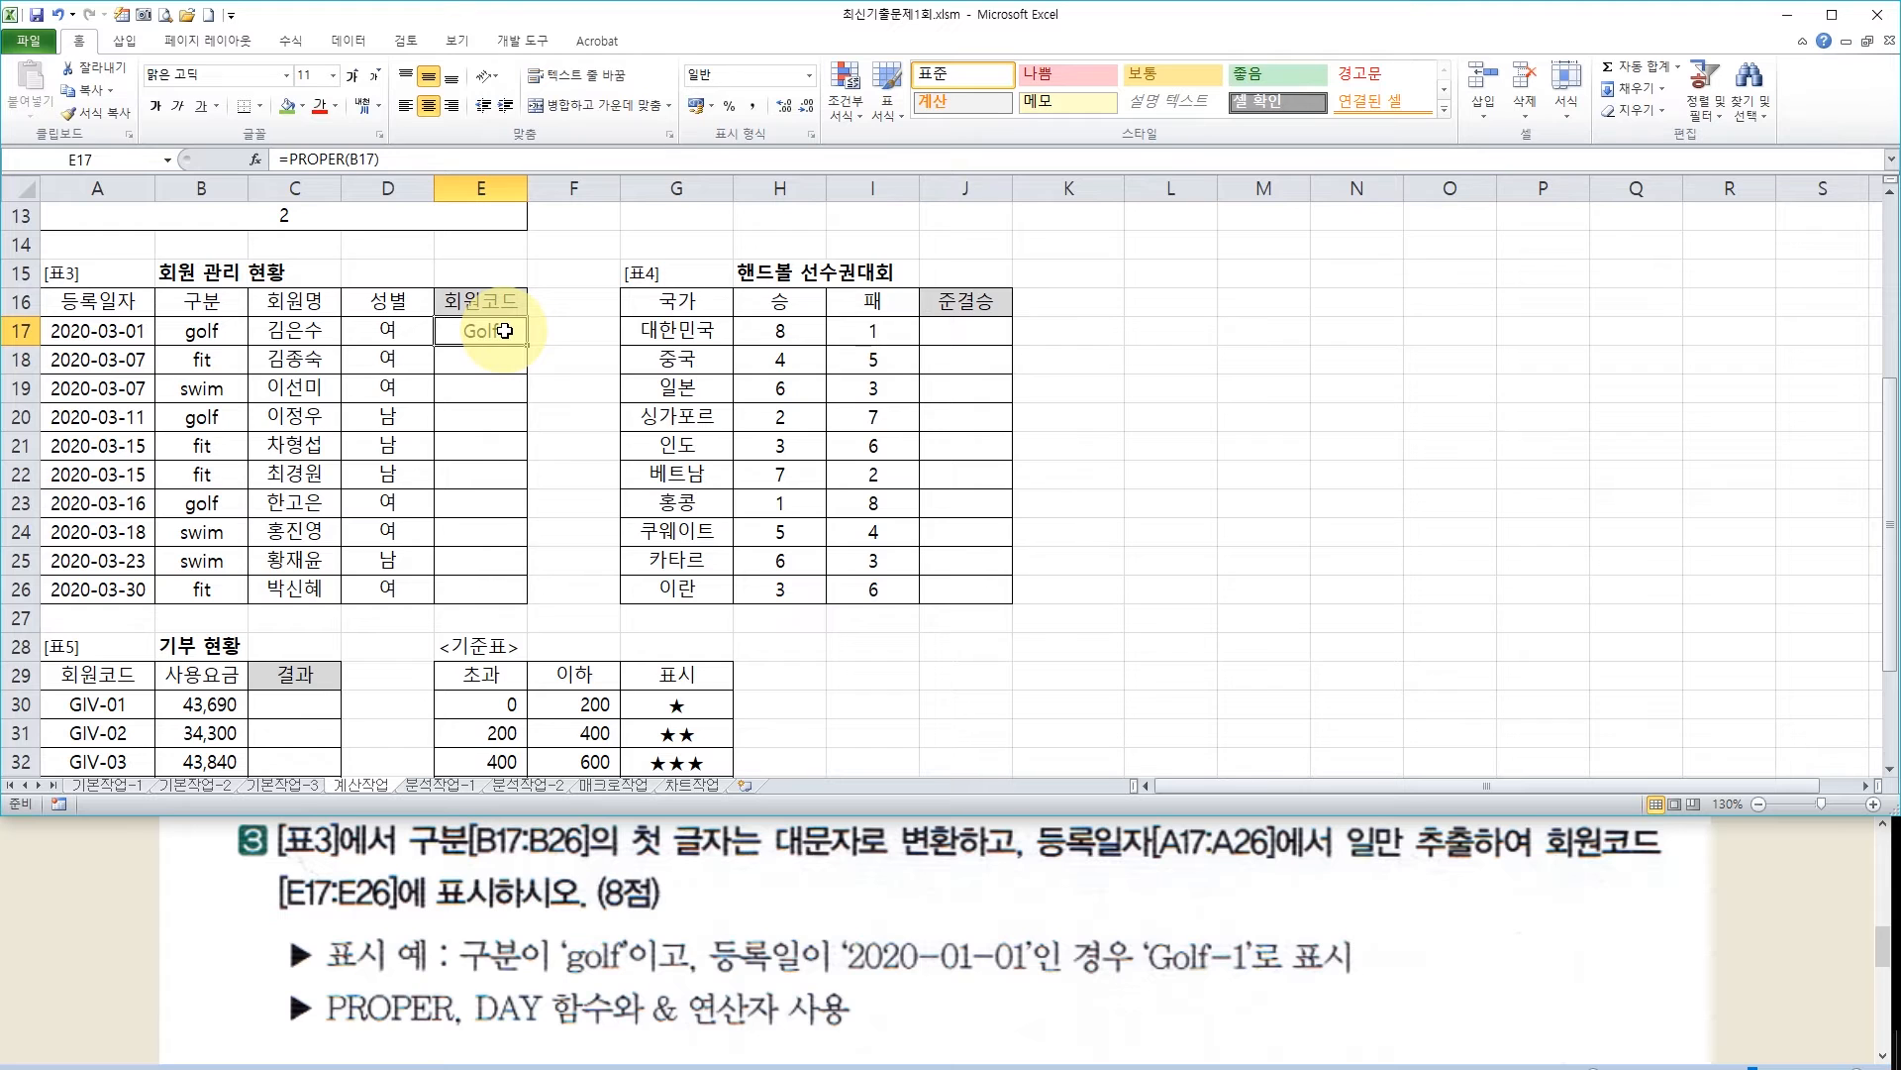
Append &"-" to the PROPER formula in E17
left_click(401, 159)
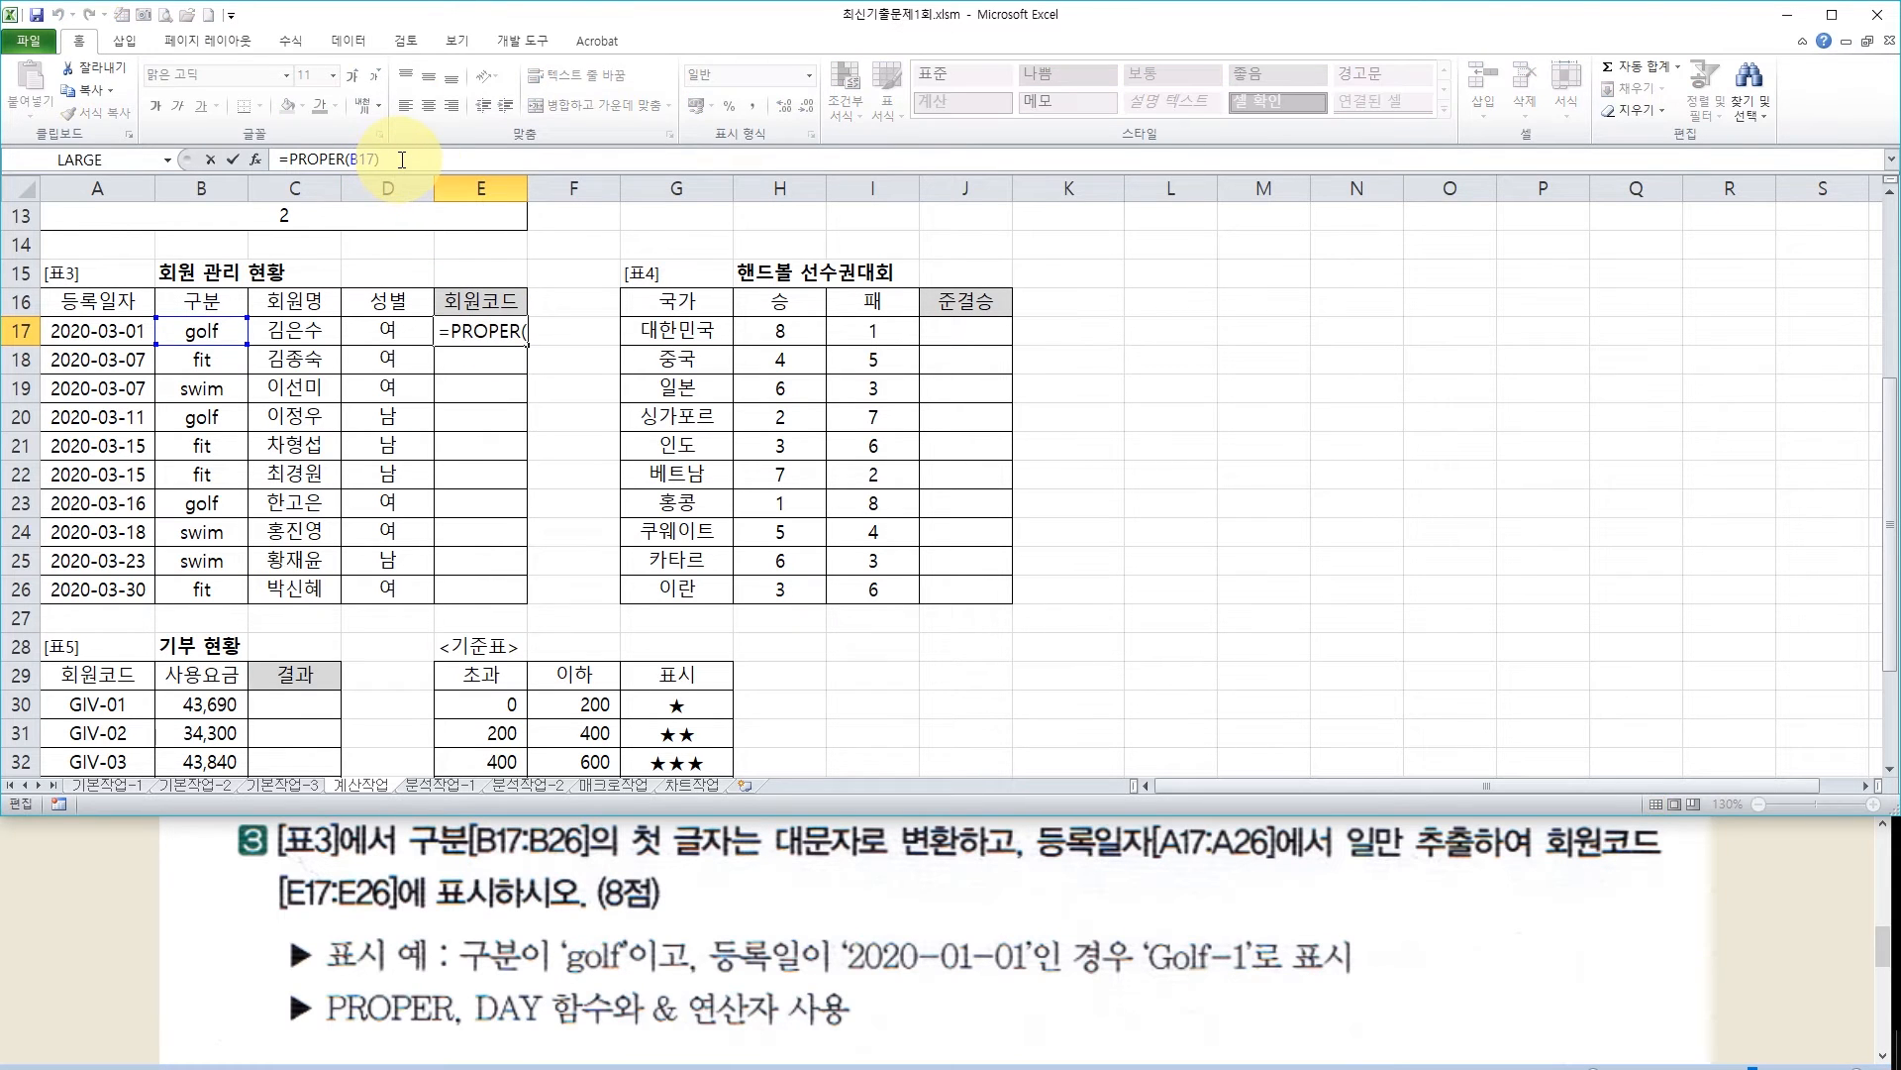
type("&\"-")
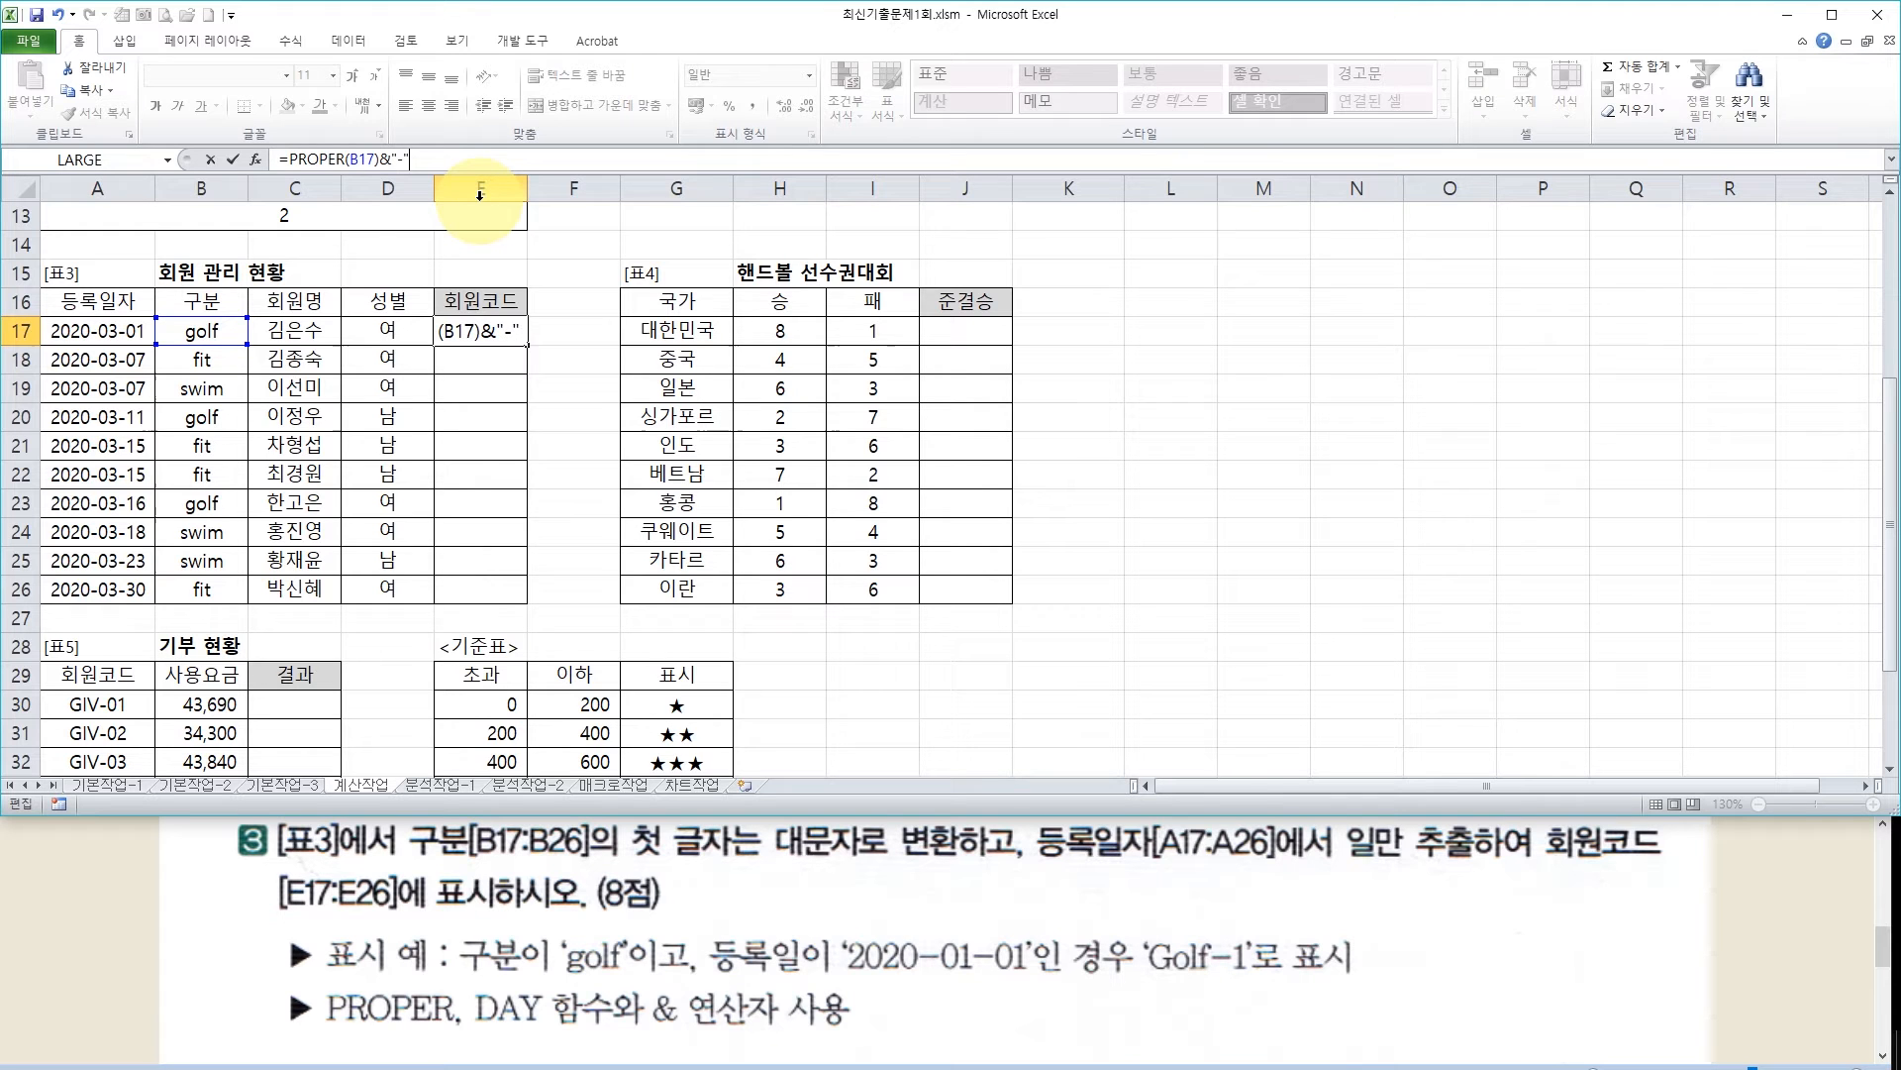
key("Return")
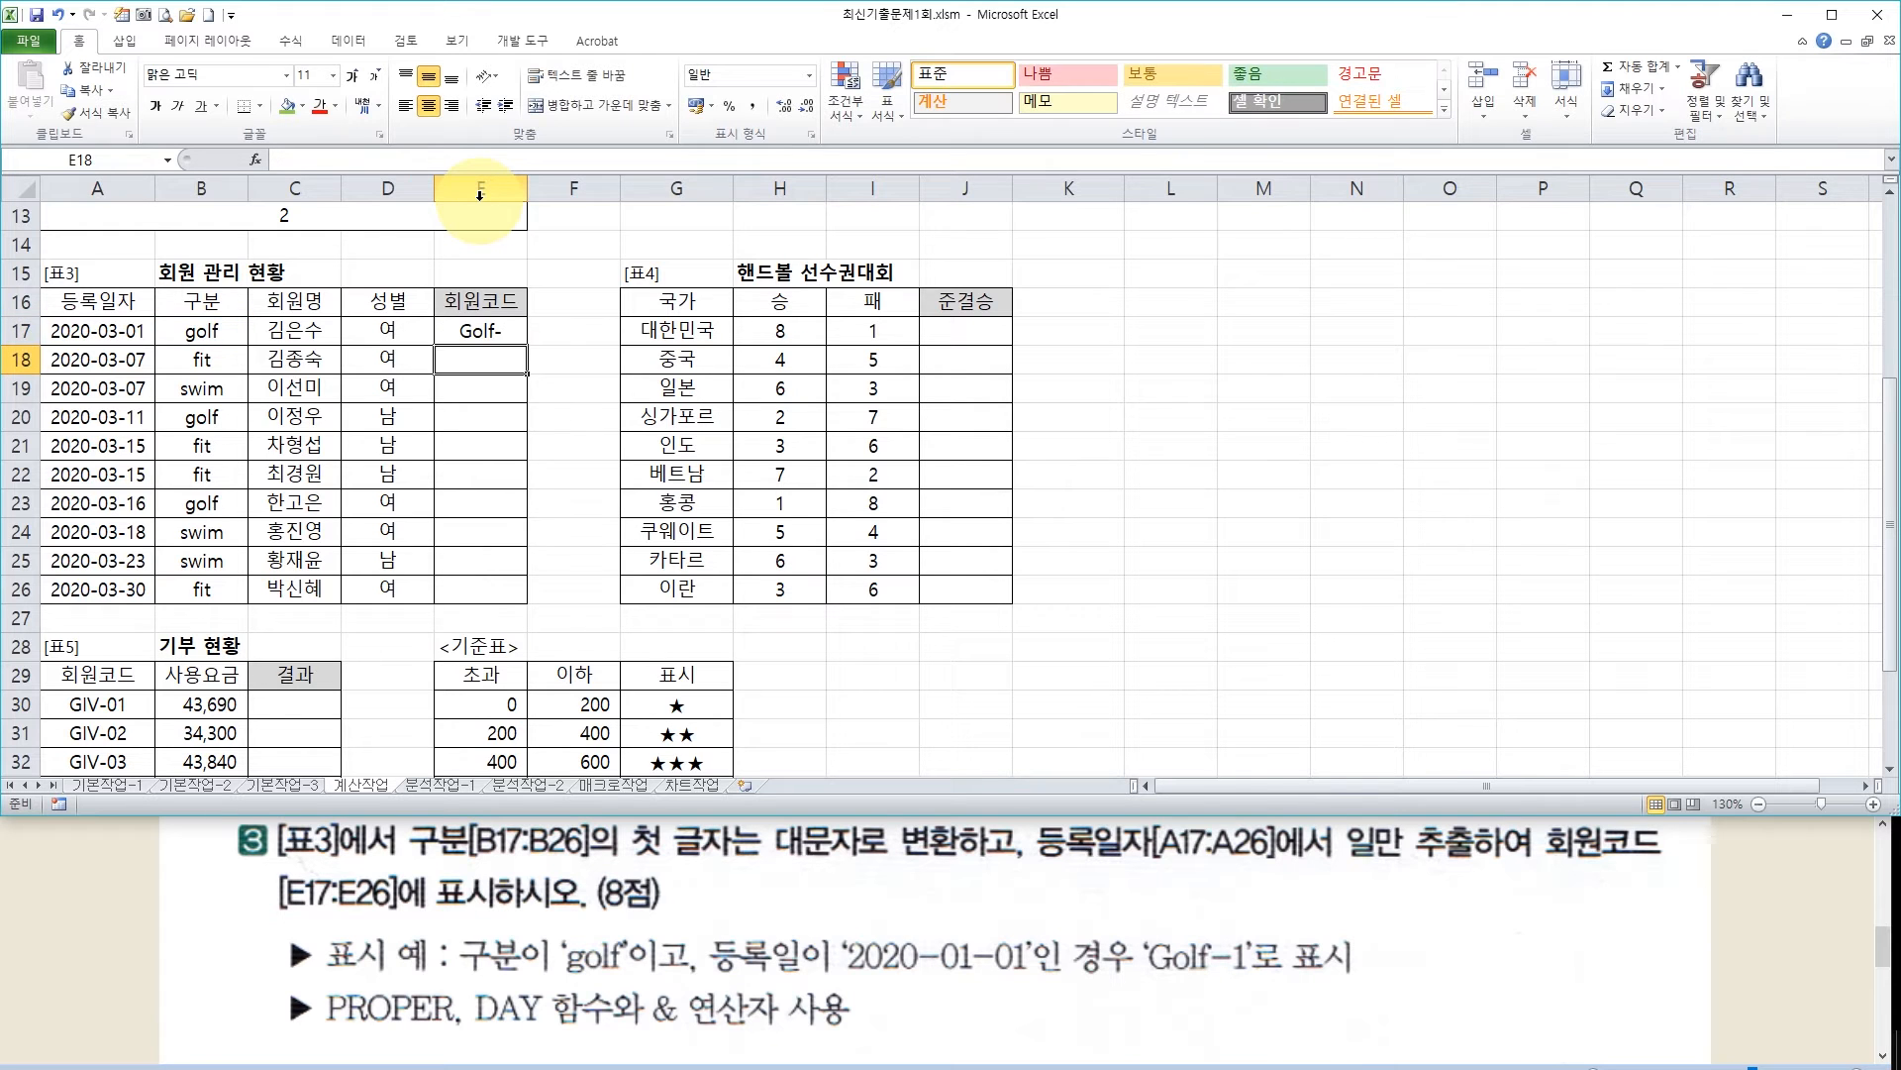
Append &DAY(A17) to the E17 formula through the function arguments dialog and fill it down to E26
left_click(514, 332)
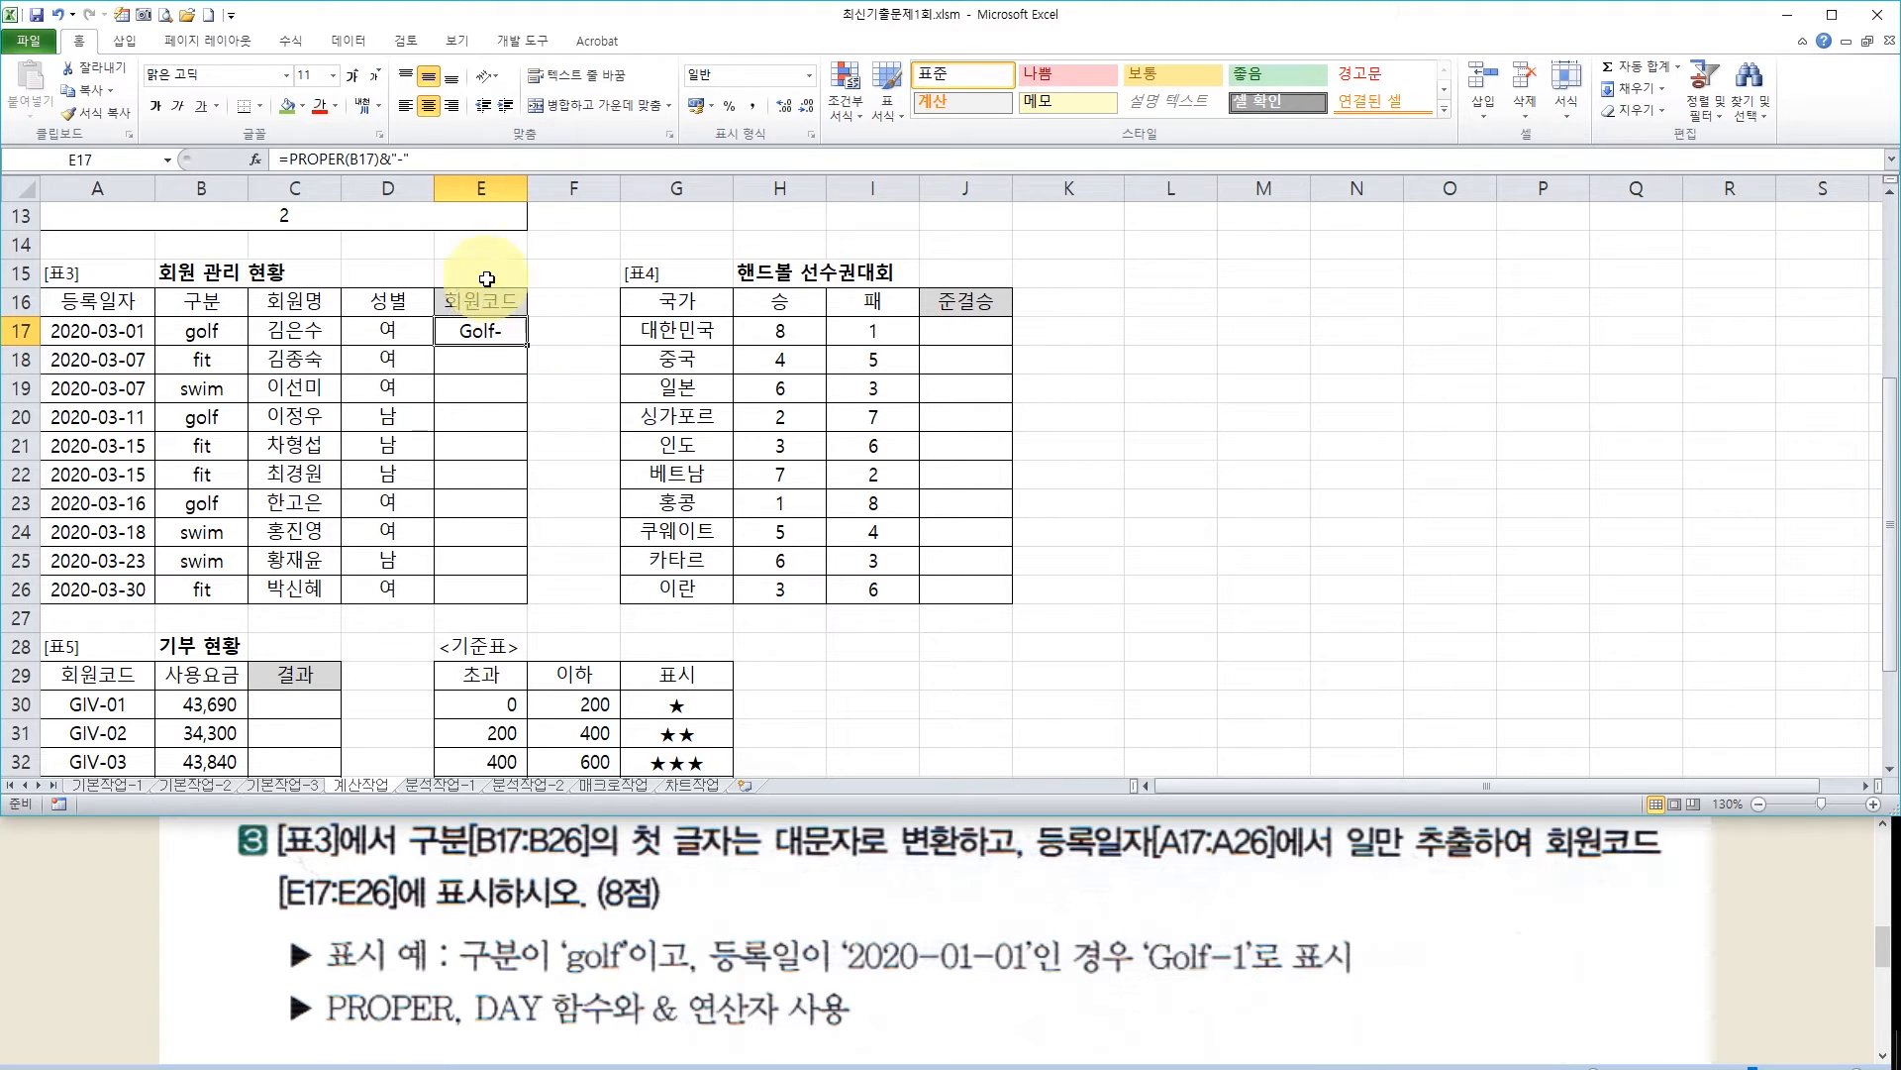
left_click(441, 164)
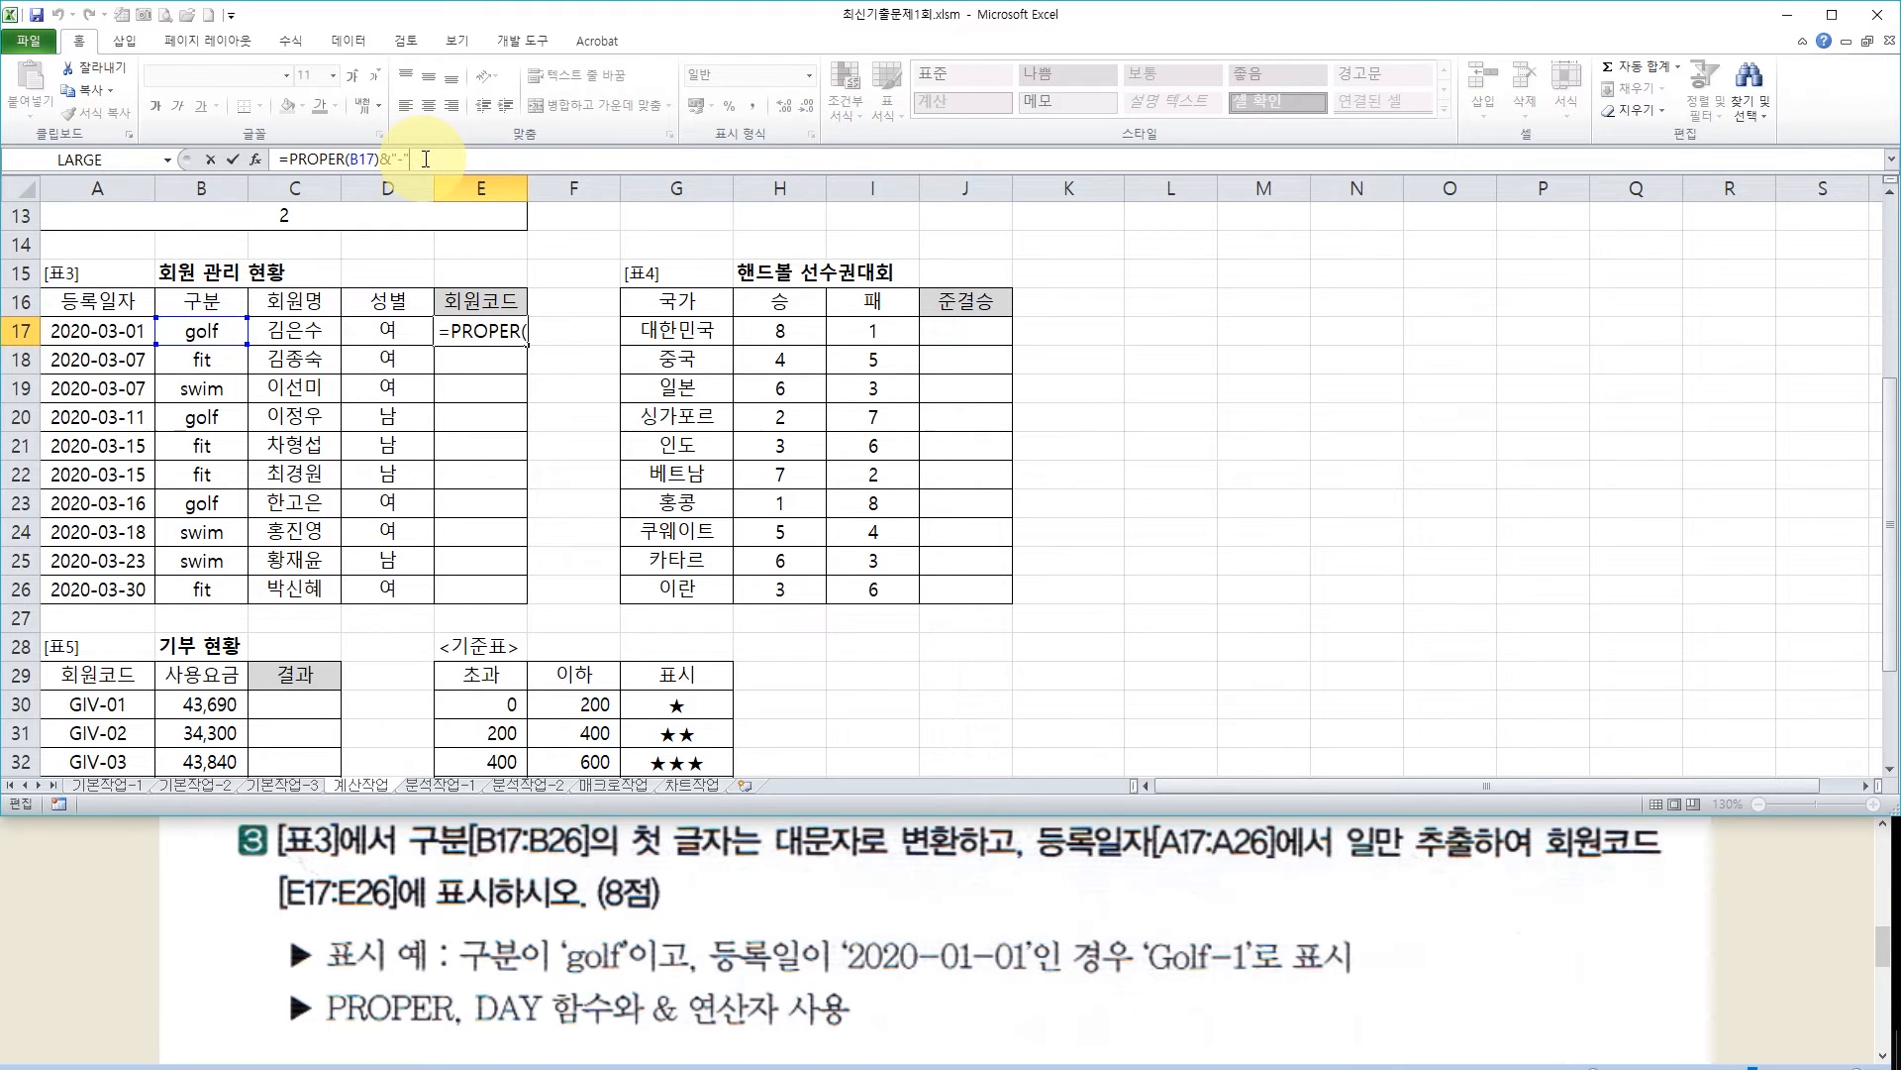
left_click(426, 159)
type("&da")
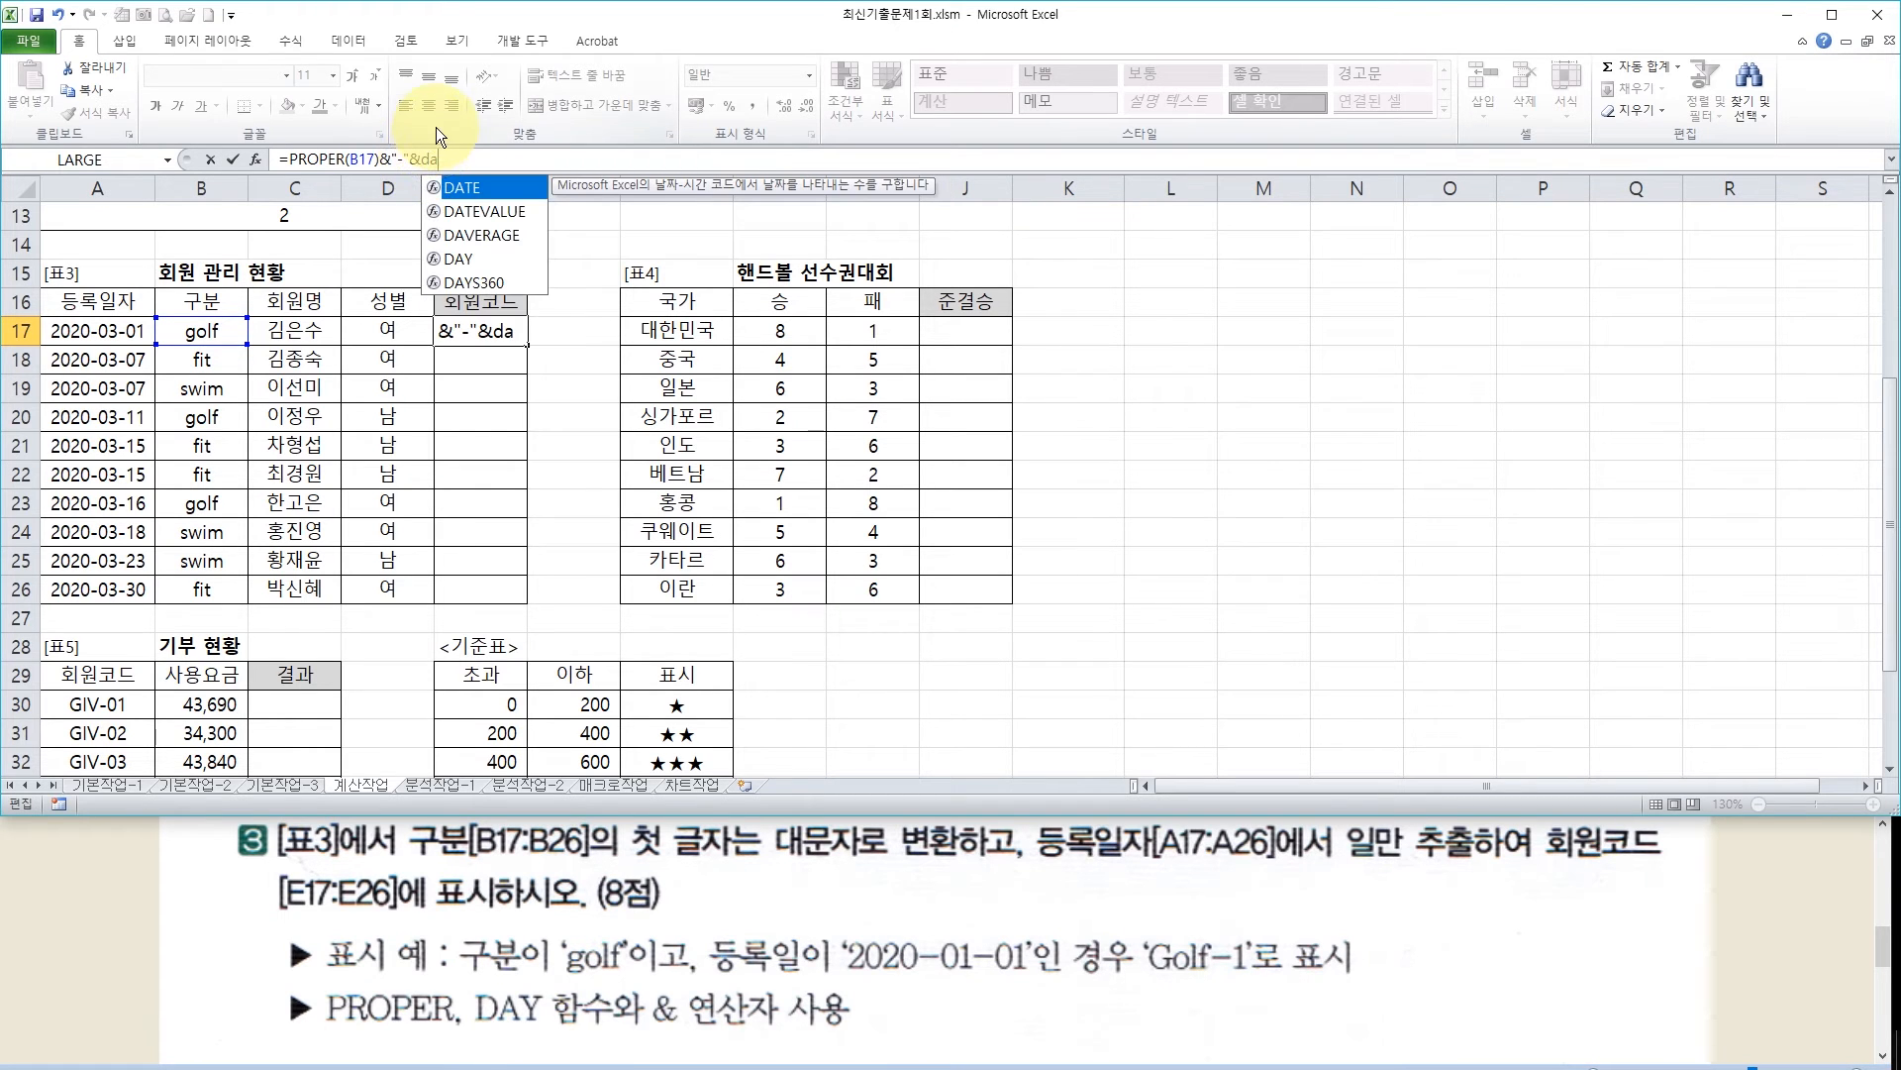
type("y")
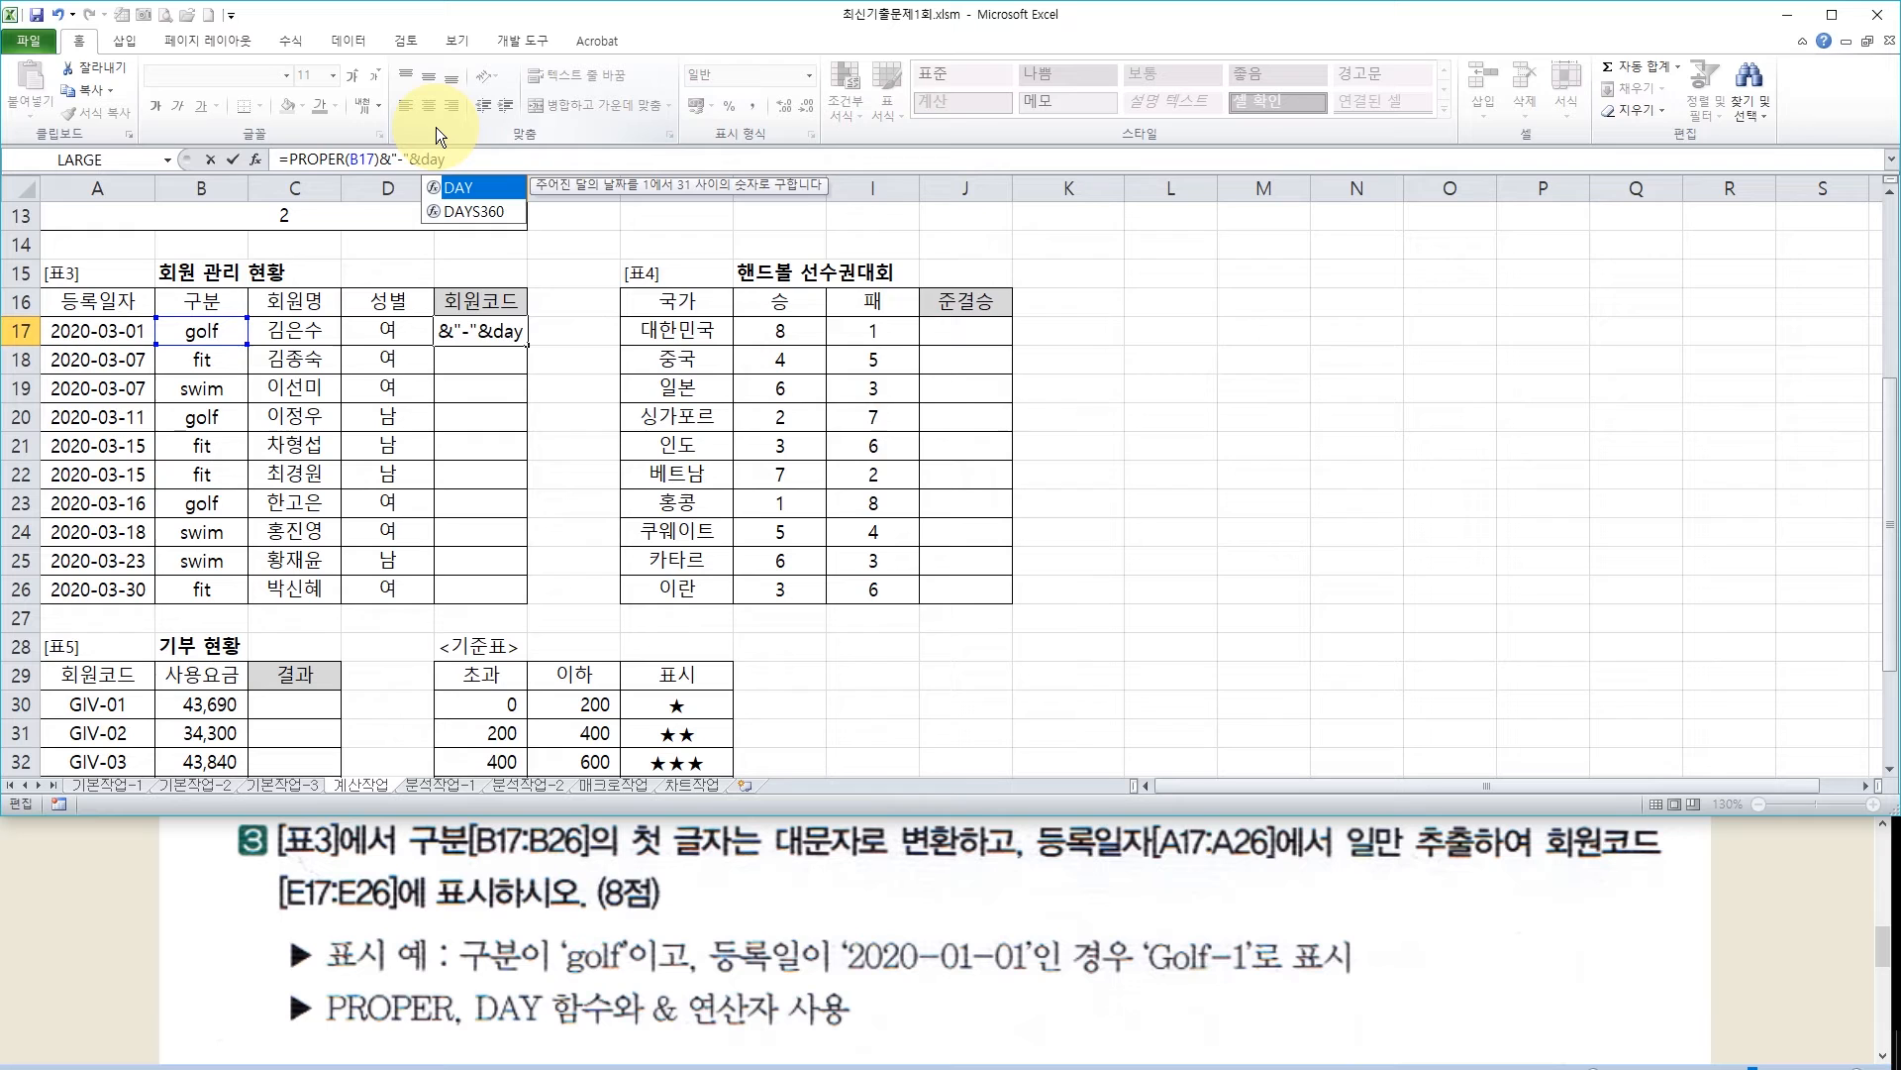
key("Tab")
key("ctrl+a")
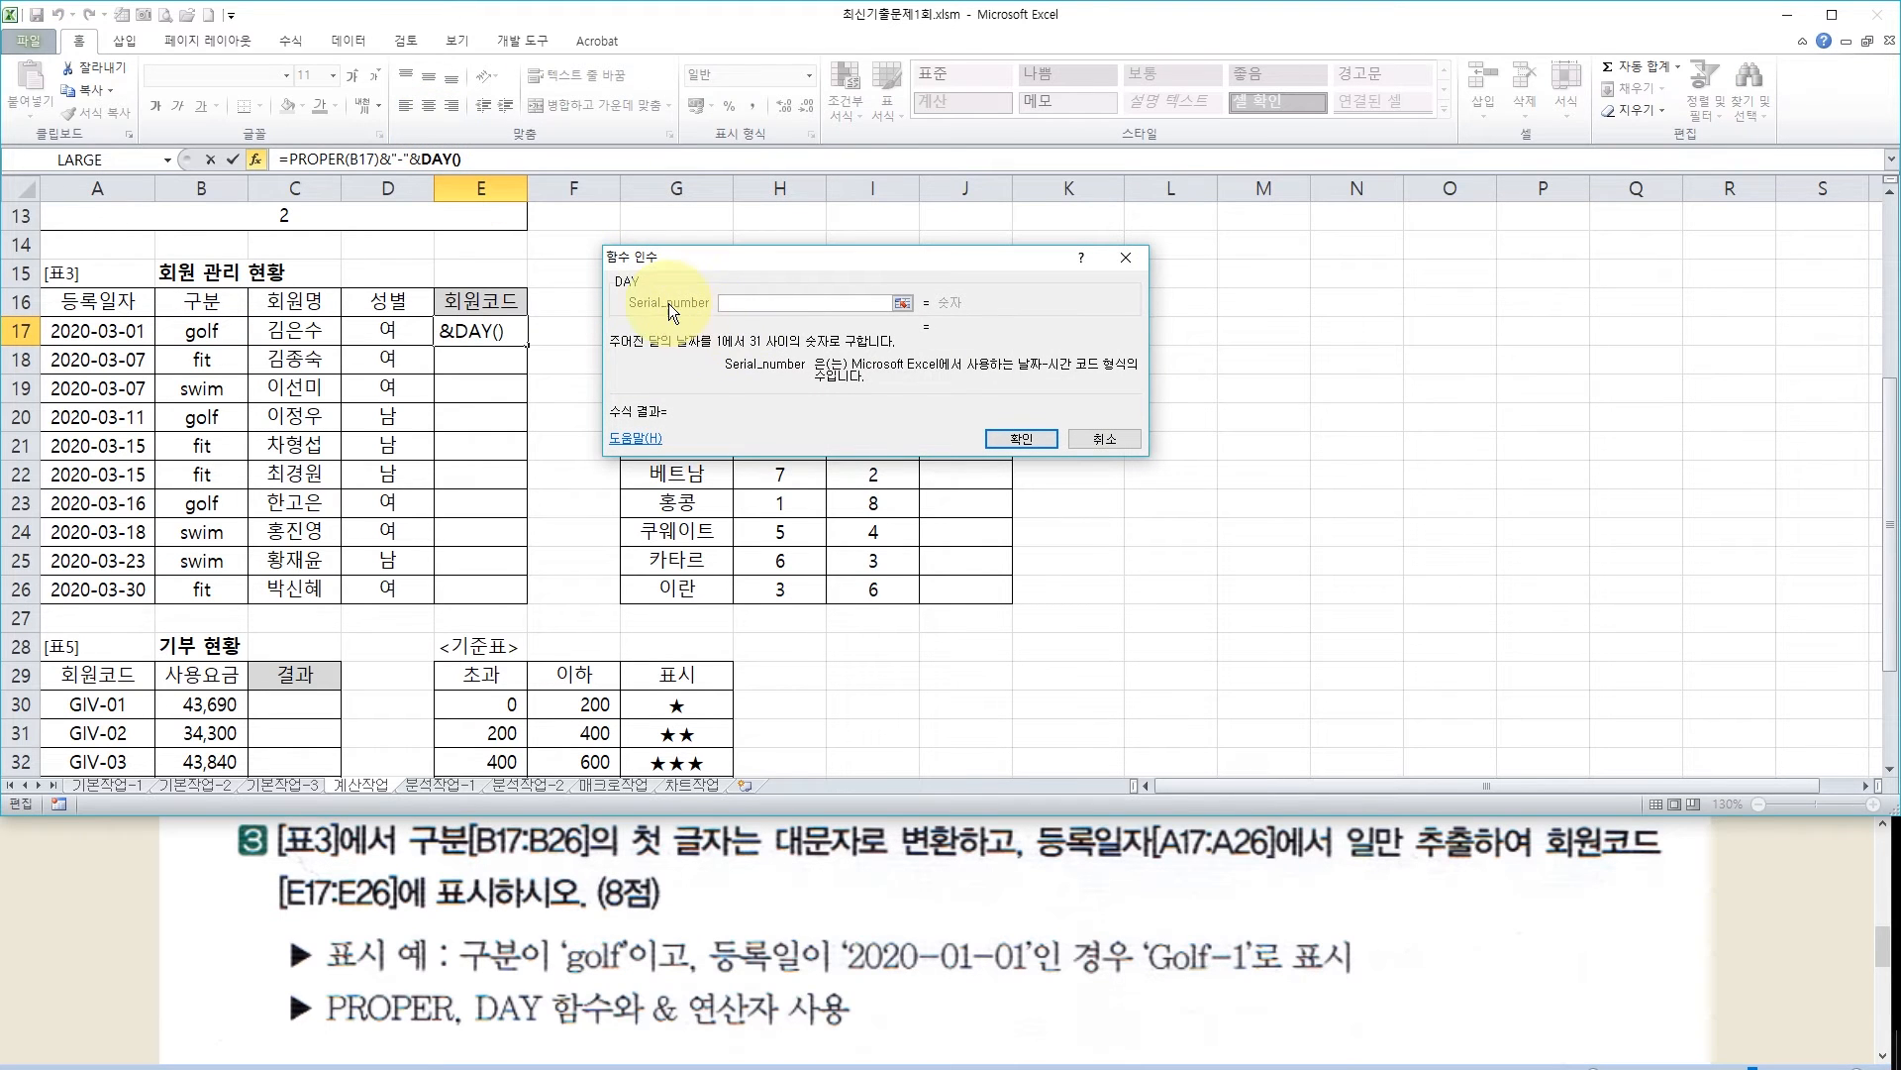
left_click(115, 329)
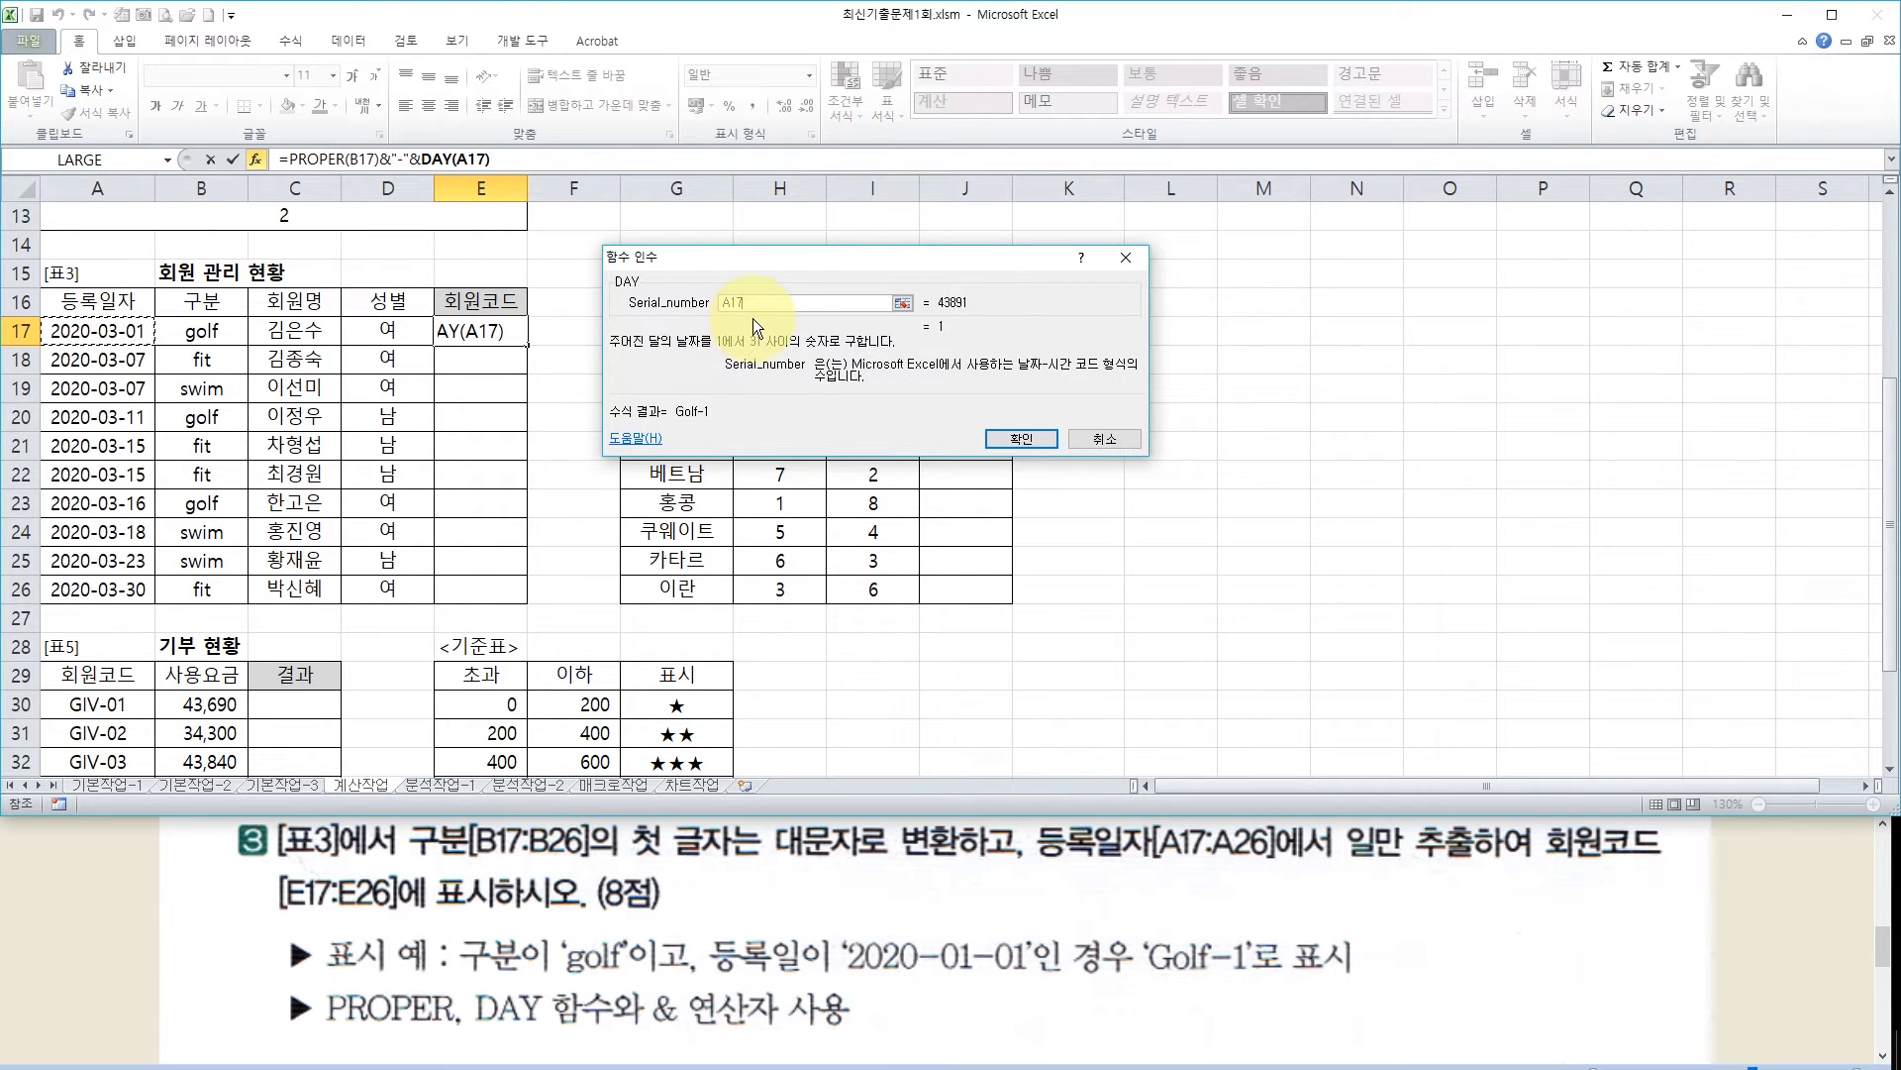
left_click(1006, 433)
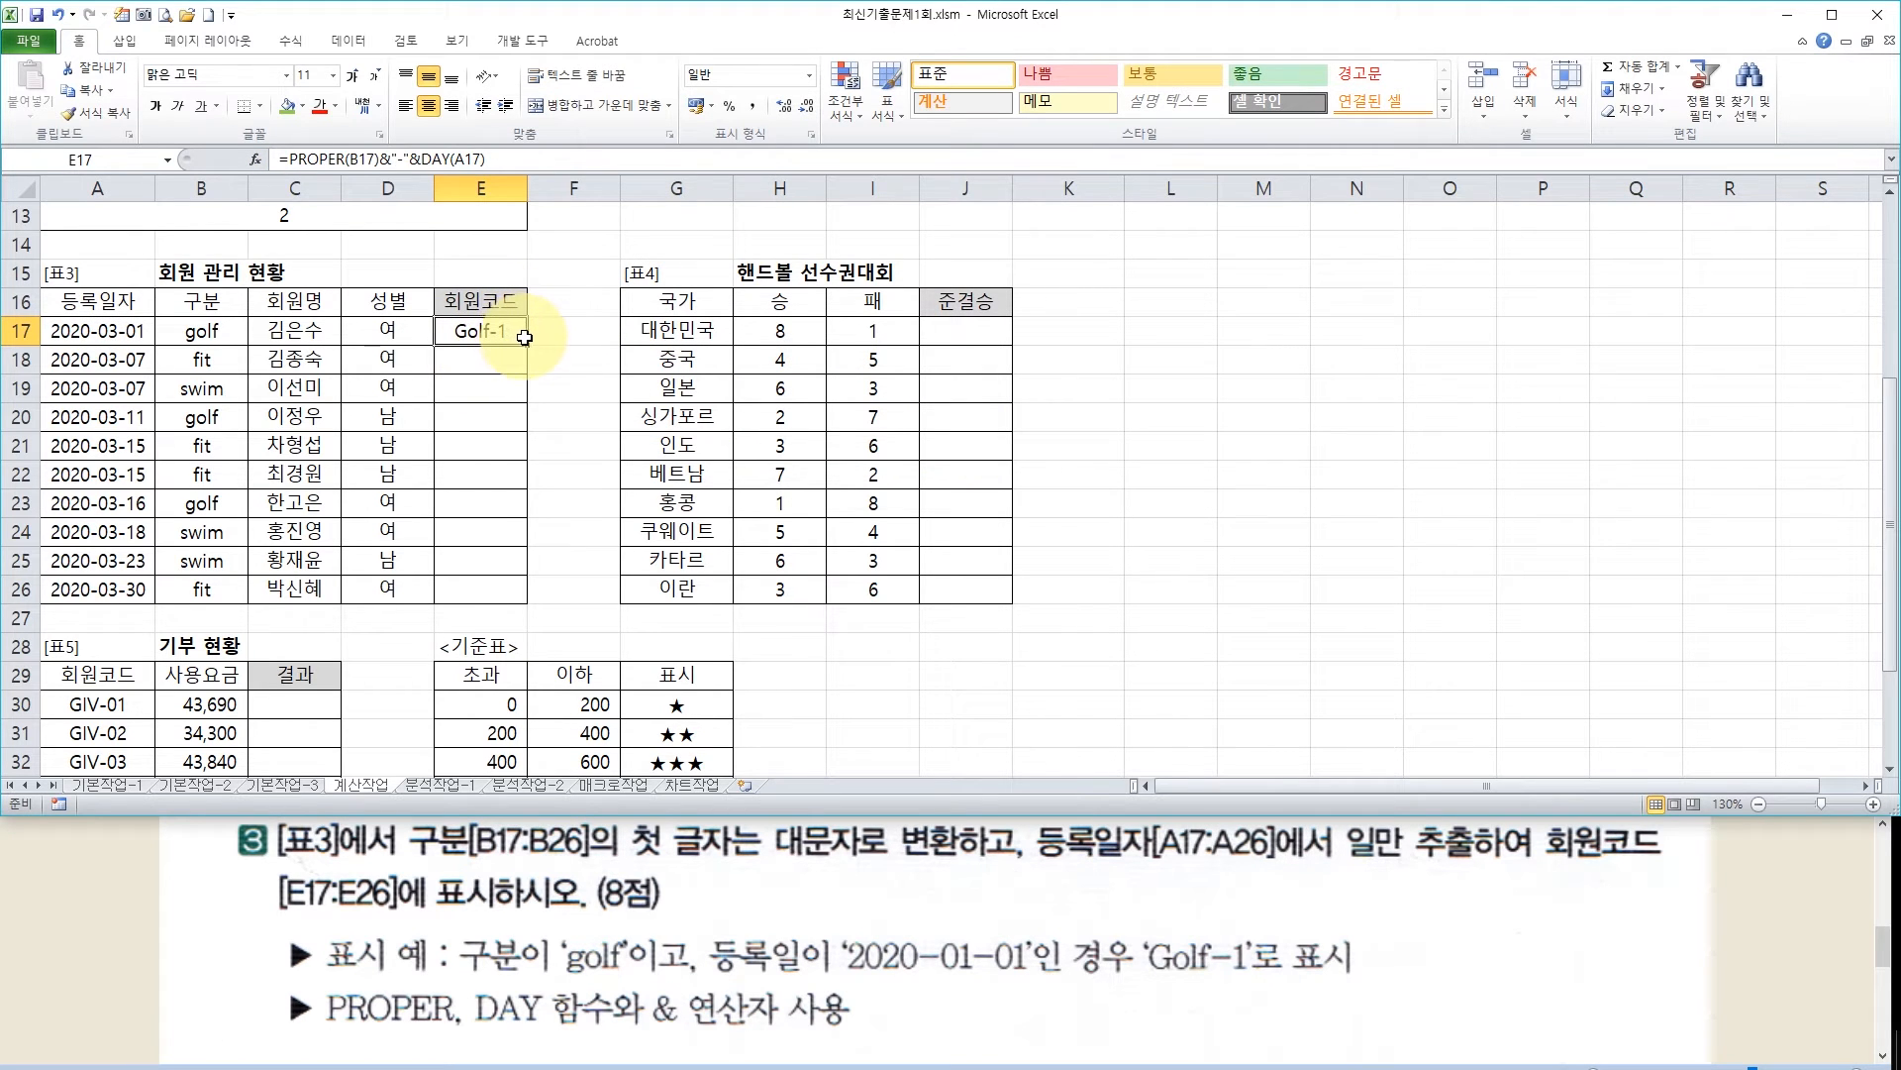
left_click_drag(530, 345, 523, 602)
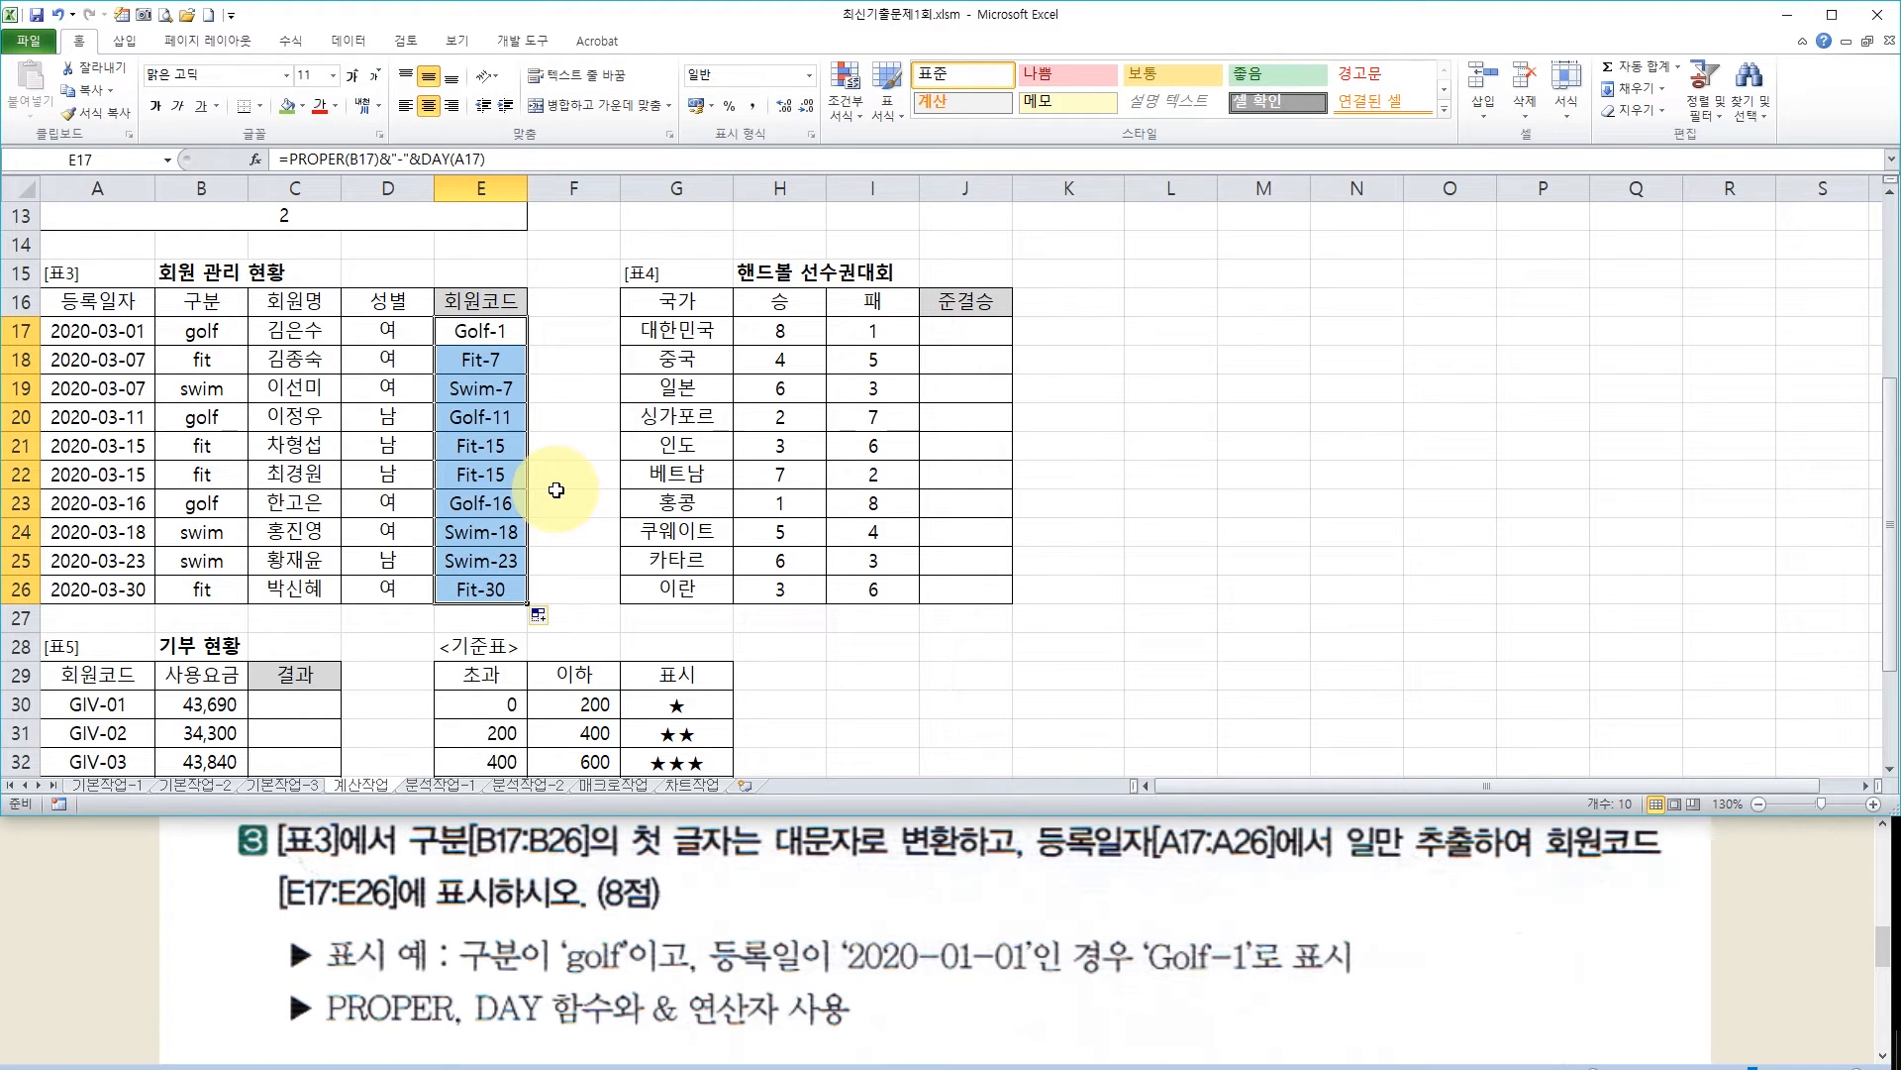
Select the first 준결승 cell of [표4] and show the instructions for question 4 in the task document
left_click(961, 338)
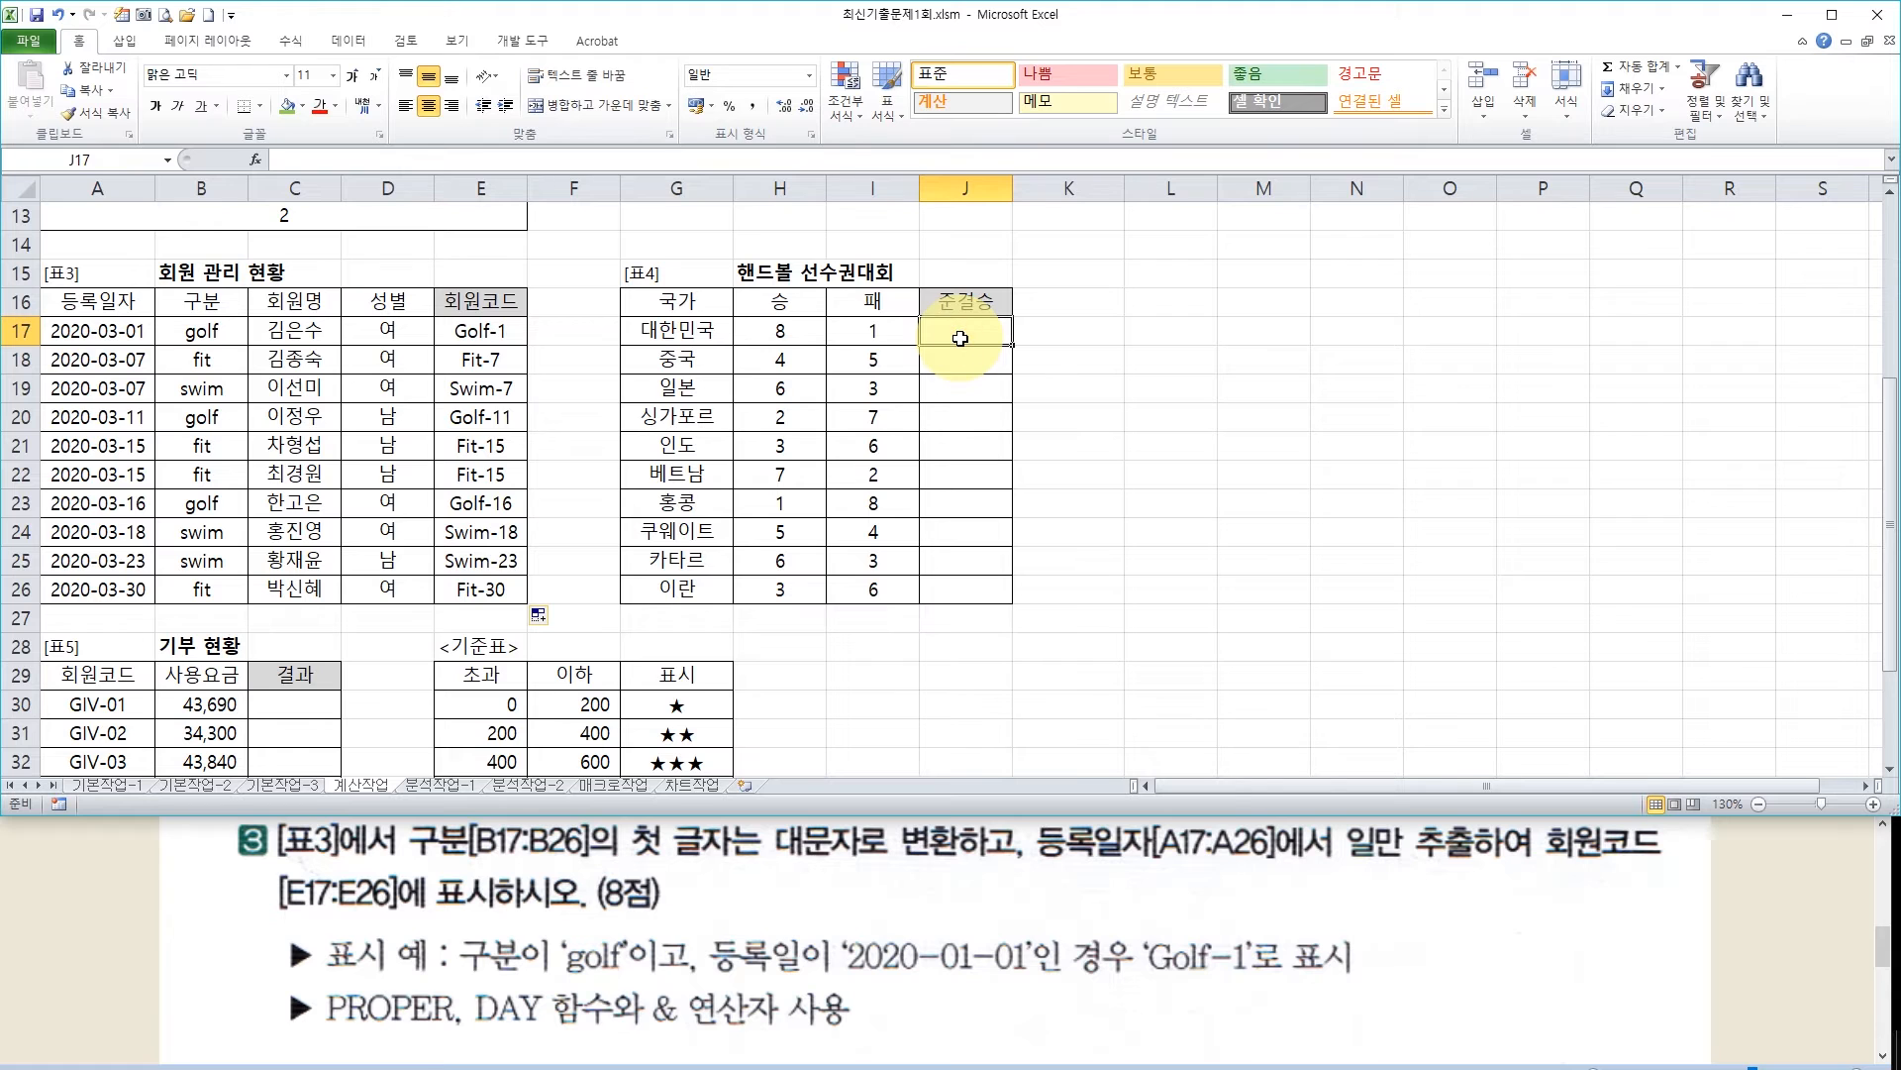
left_click(953, 871)
scroll(952, 842, "down", 3)
scroll(952, 842, "down", 2)
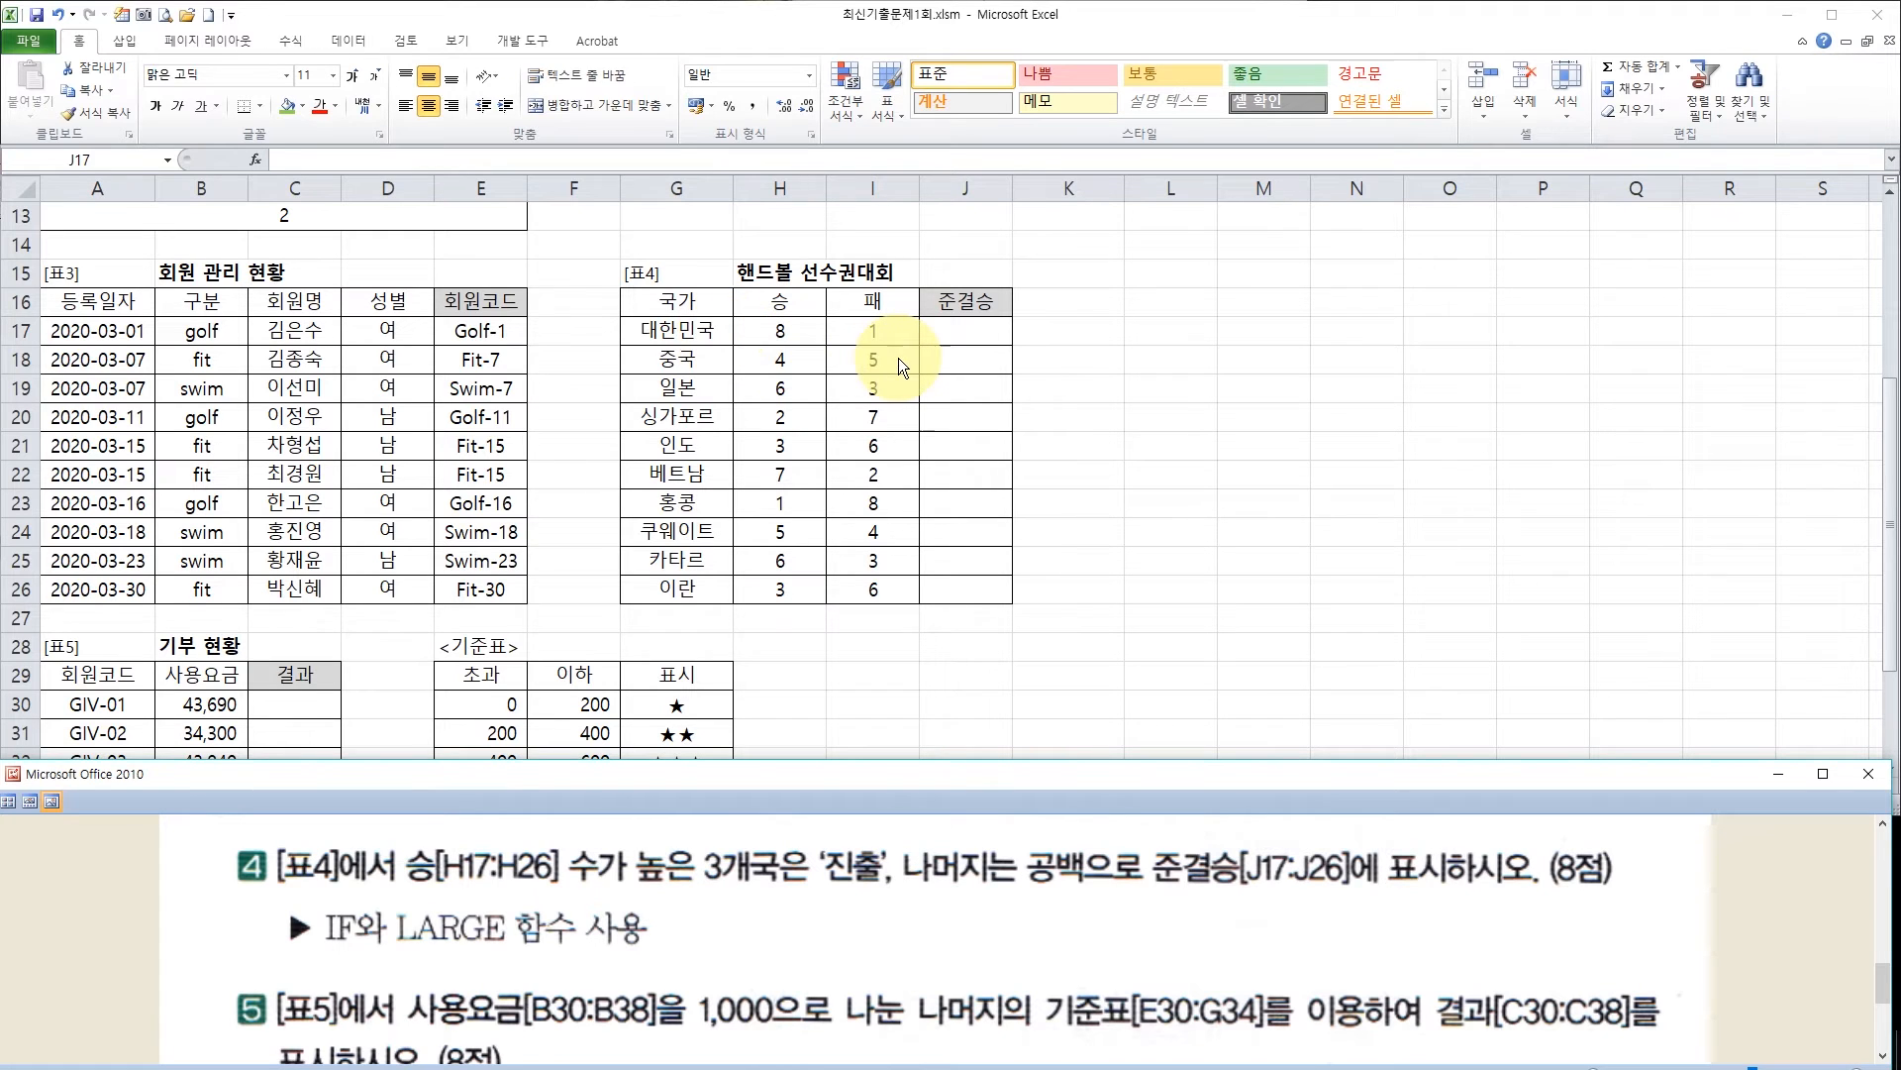
Start an IF formula in J17 through the function arguments dialog, with H17>= as the beginning of its Logical_test
left_click(968, 333)
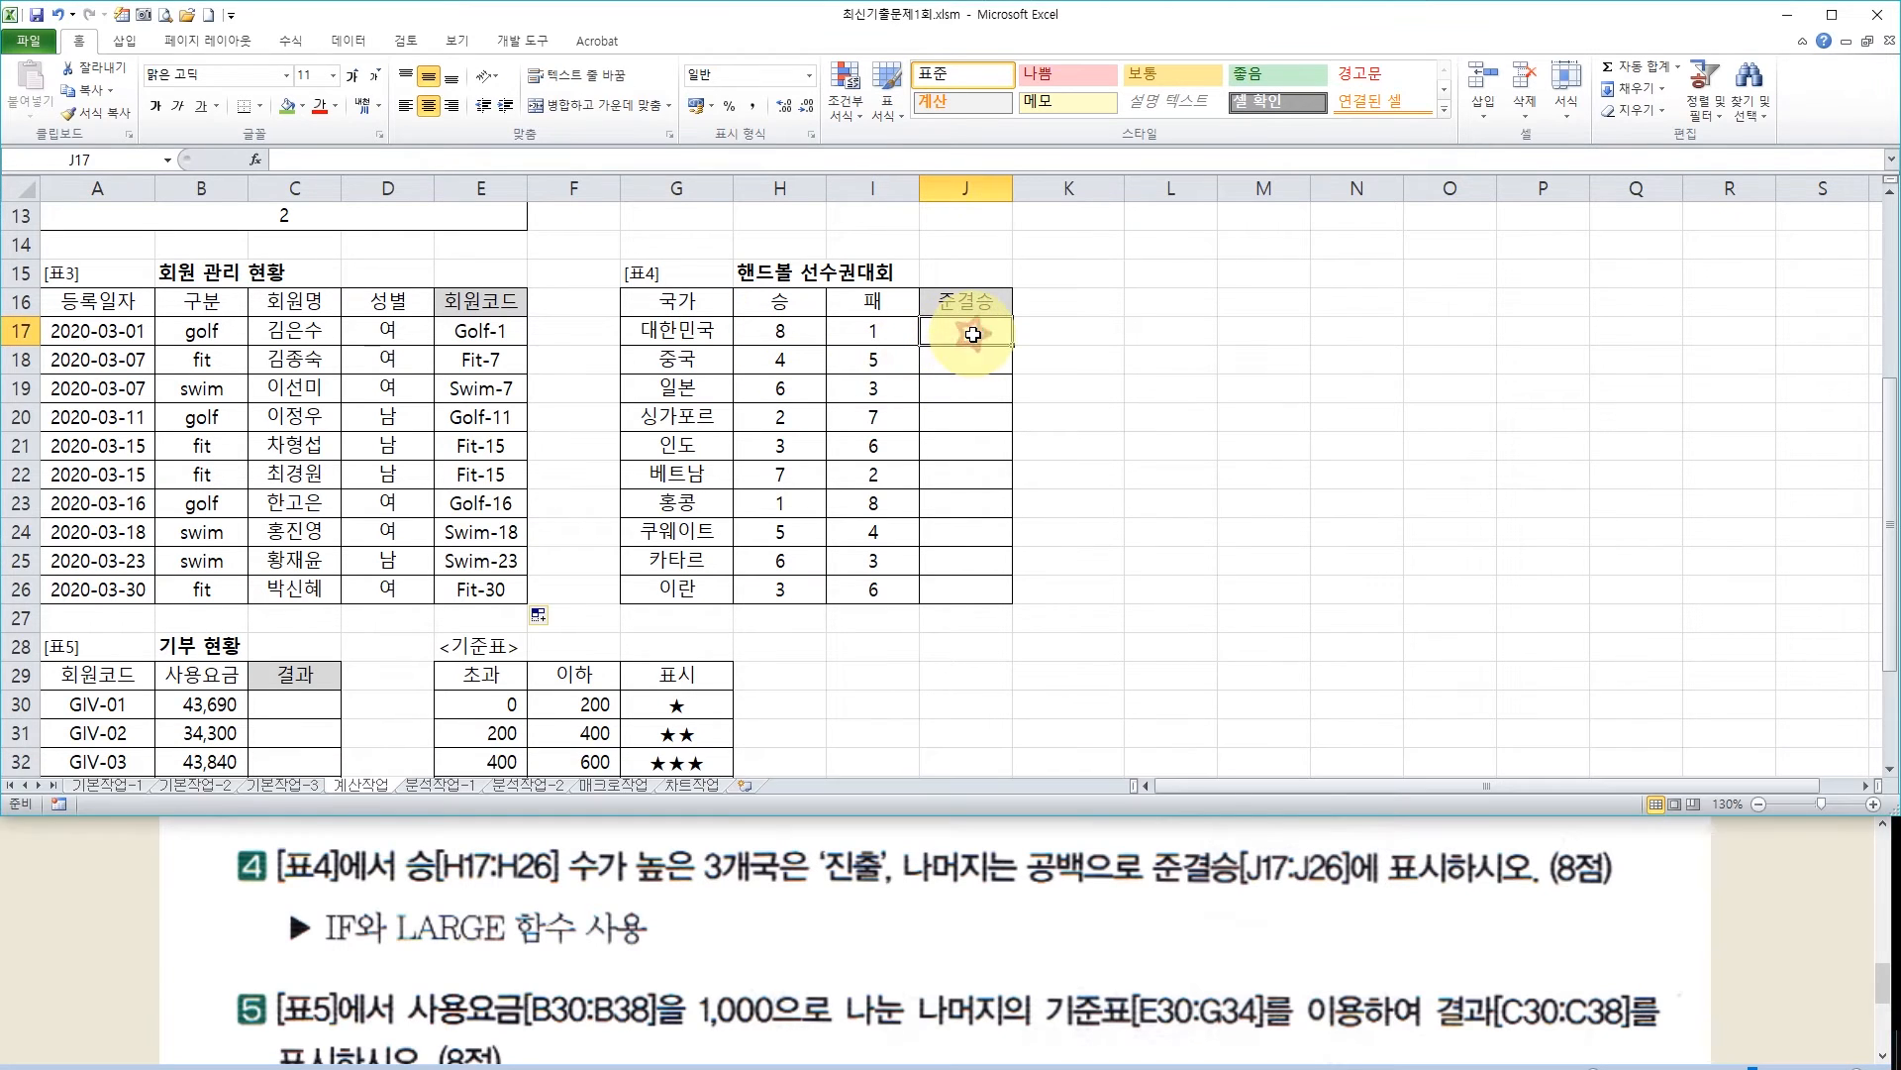
type("=if")
key("ctrl+a")
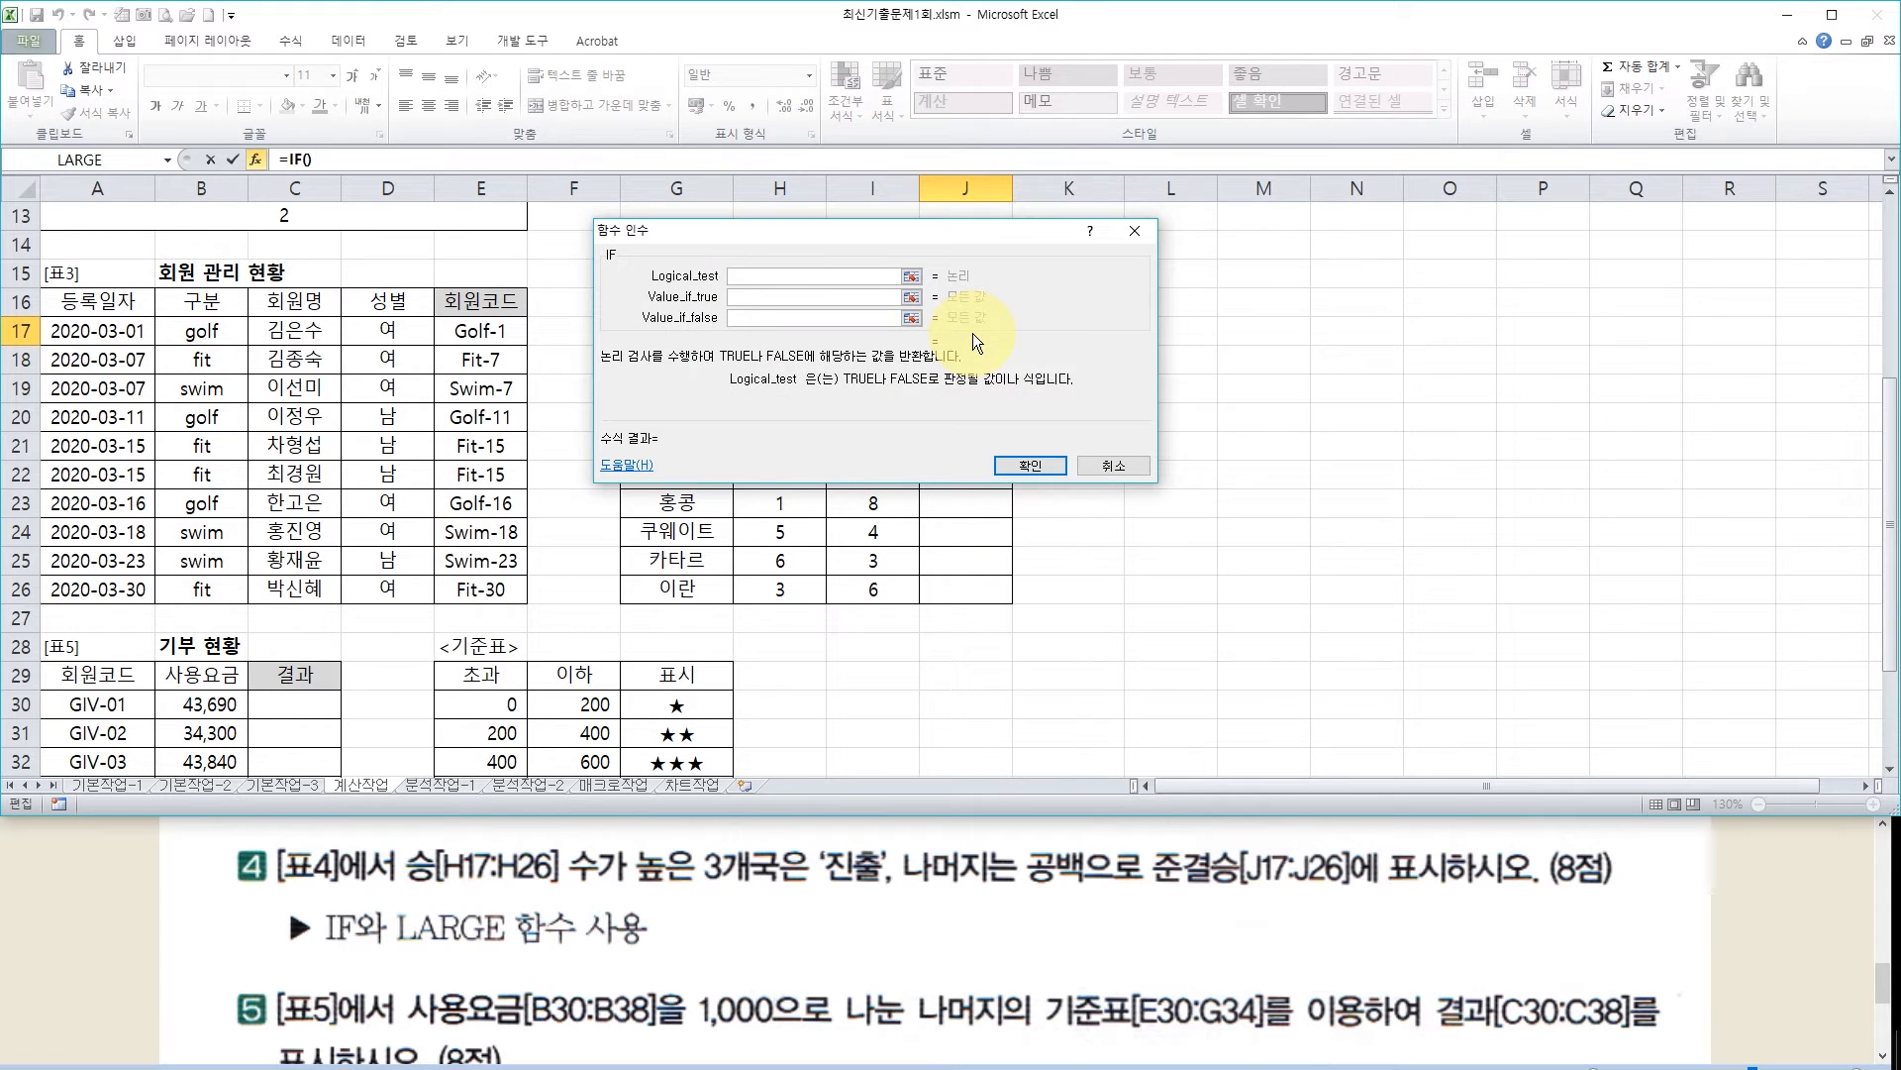
left_click_drag(776, 241, 1194, 263)
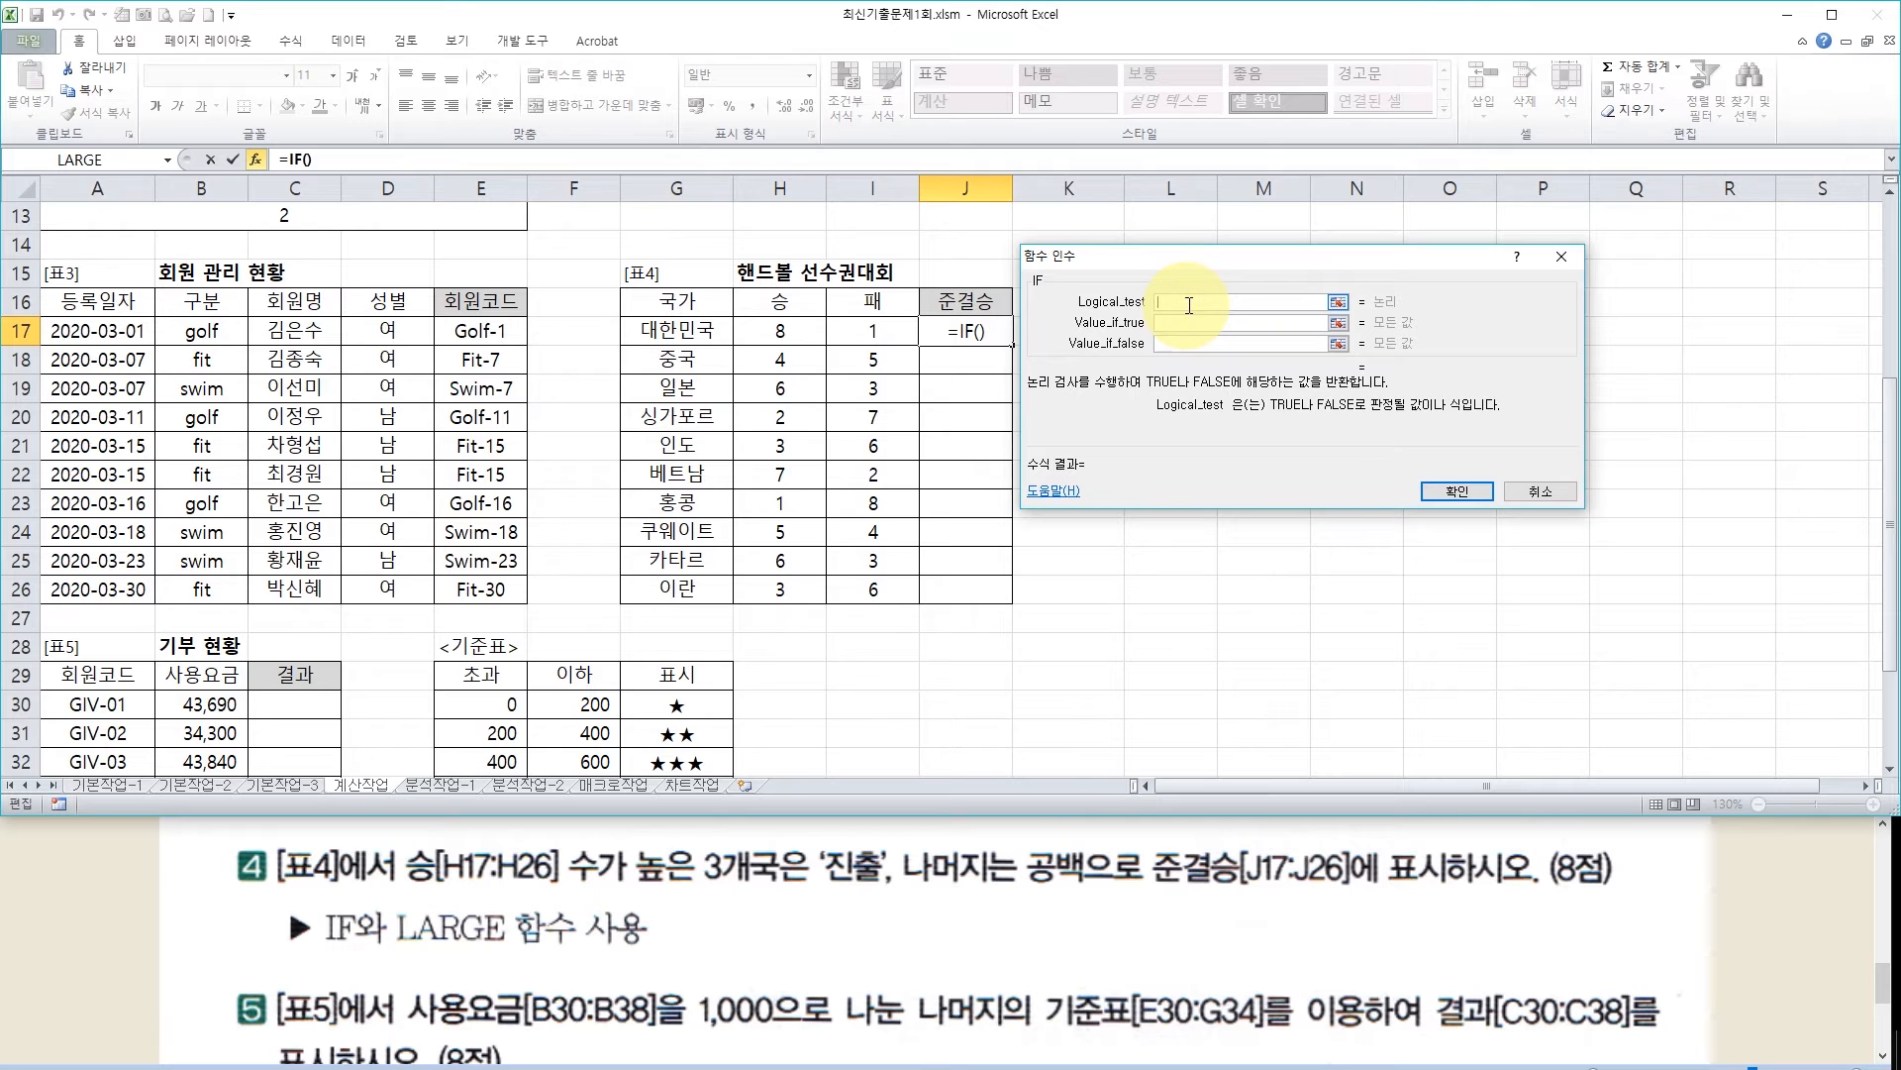
left_click(795, 334)
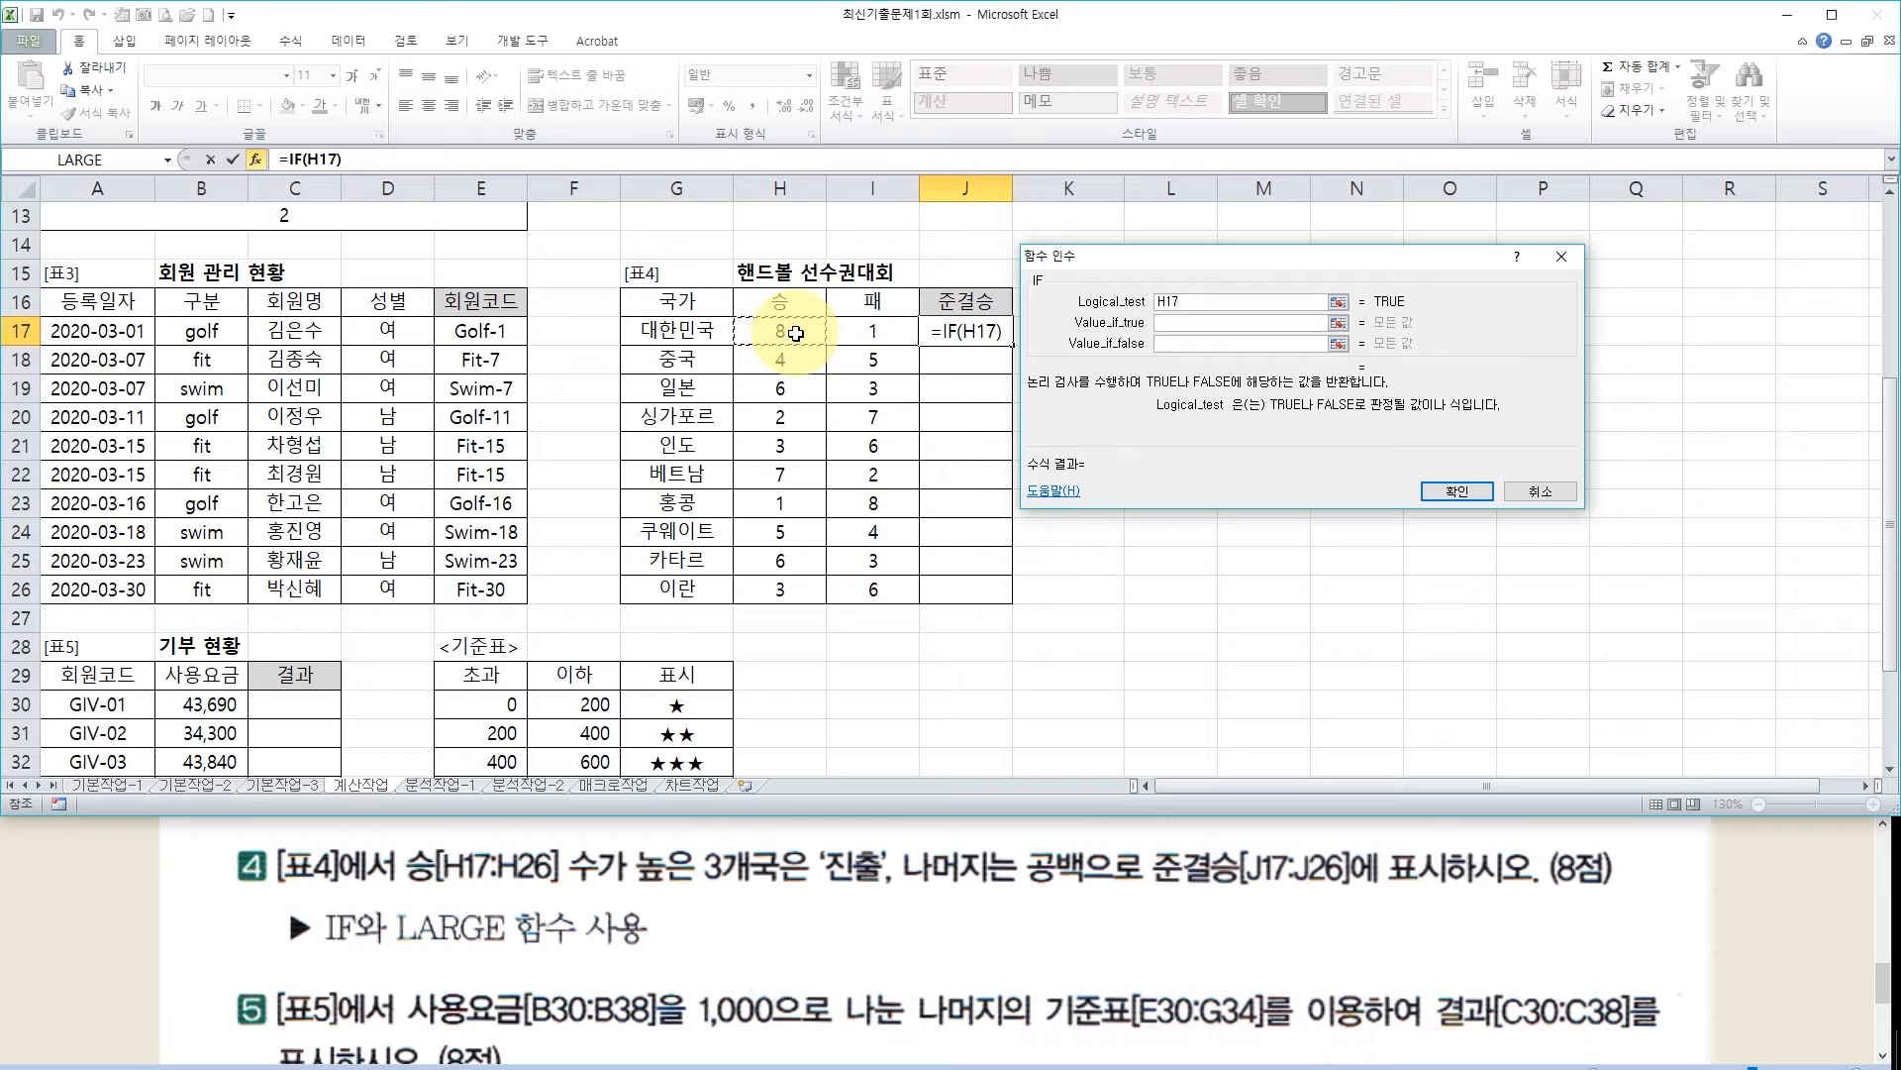
type(">=")
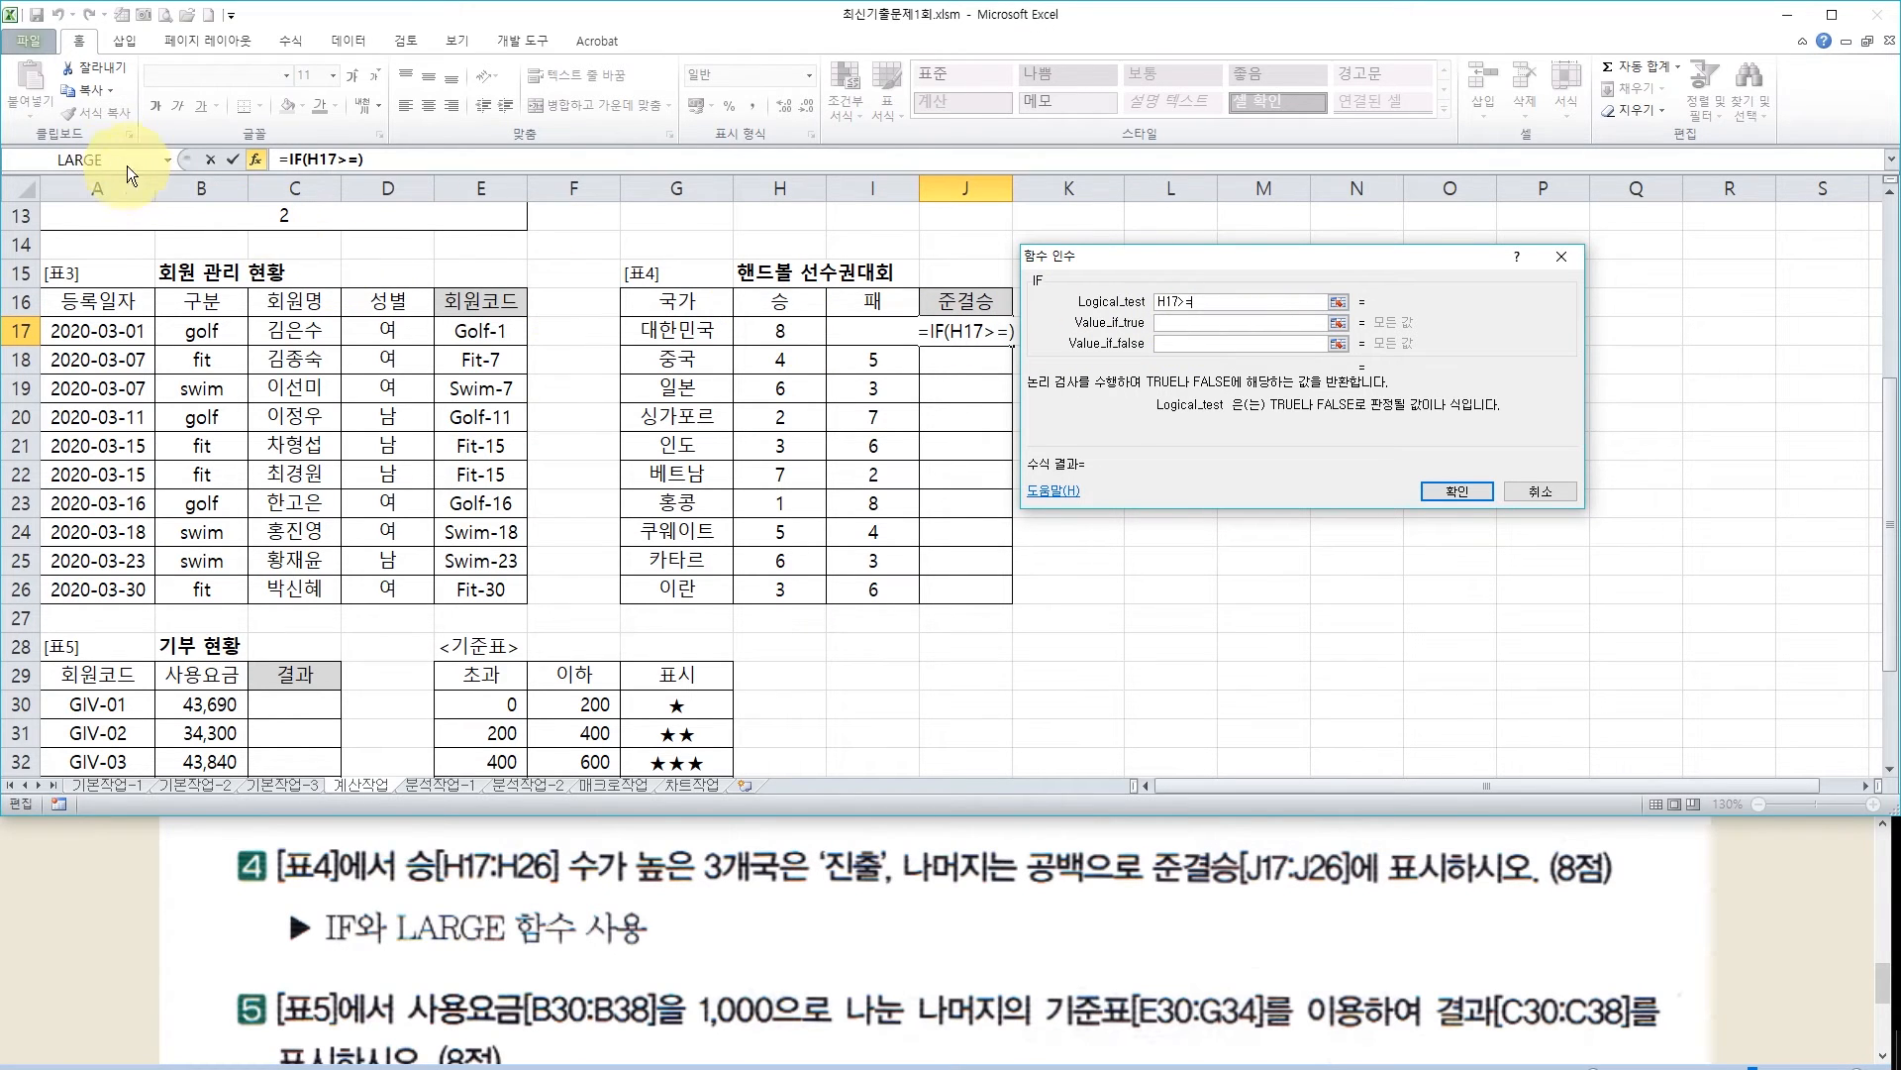
Nest LARGE in the IF logical test, with the absolute range $H$17:$H$26 as Array and 3 as K
left_click(164, 158)
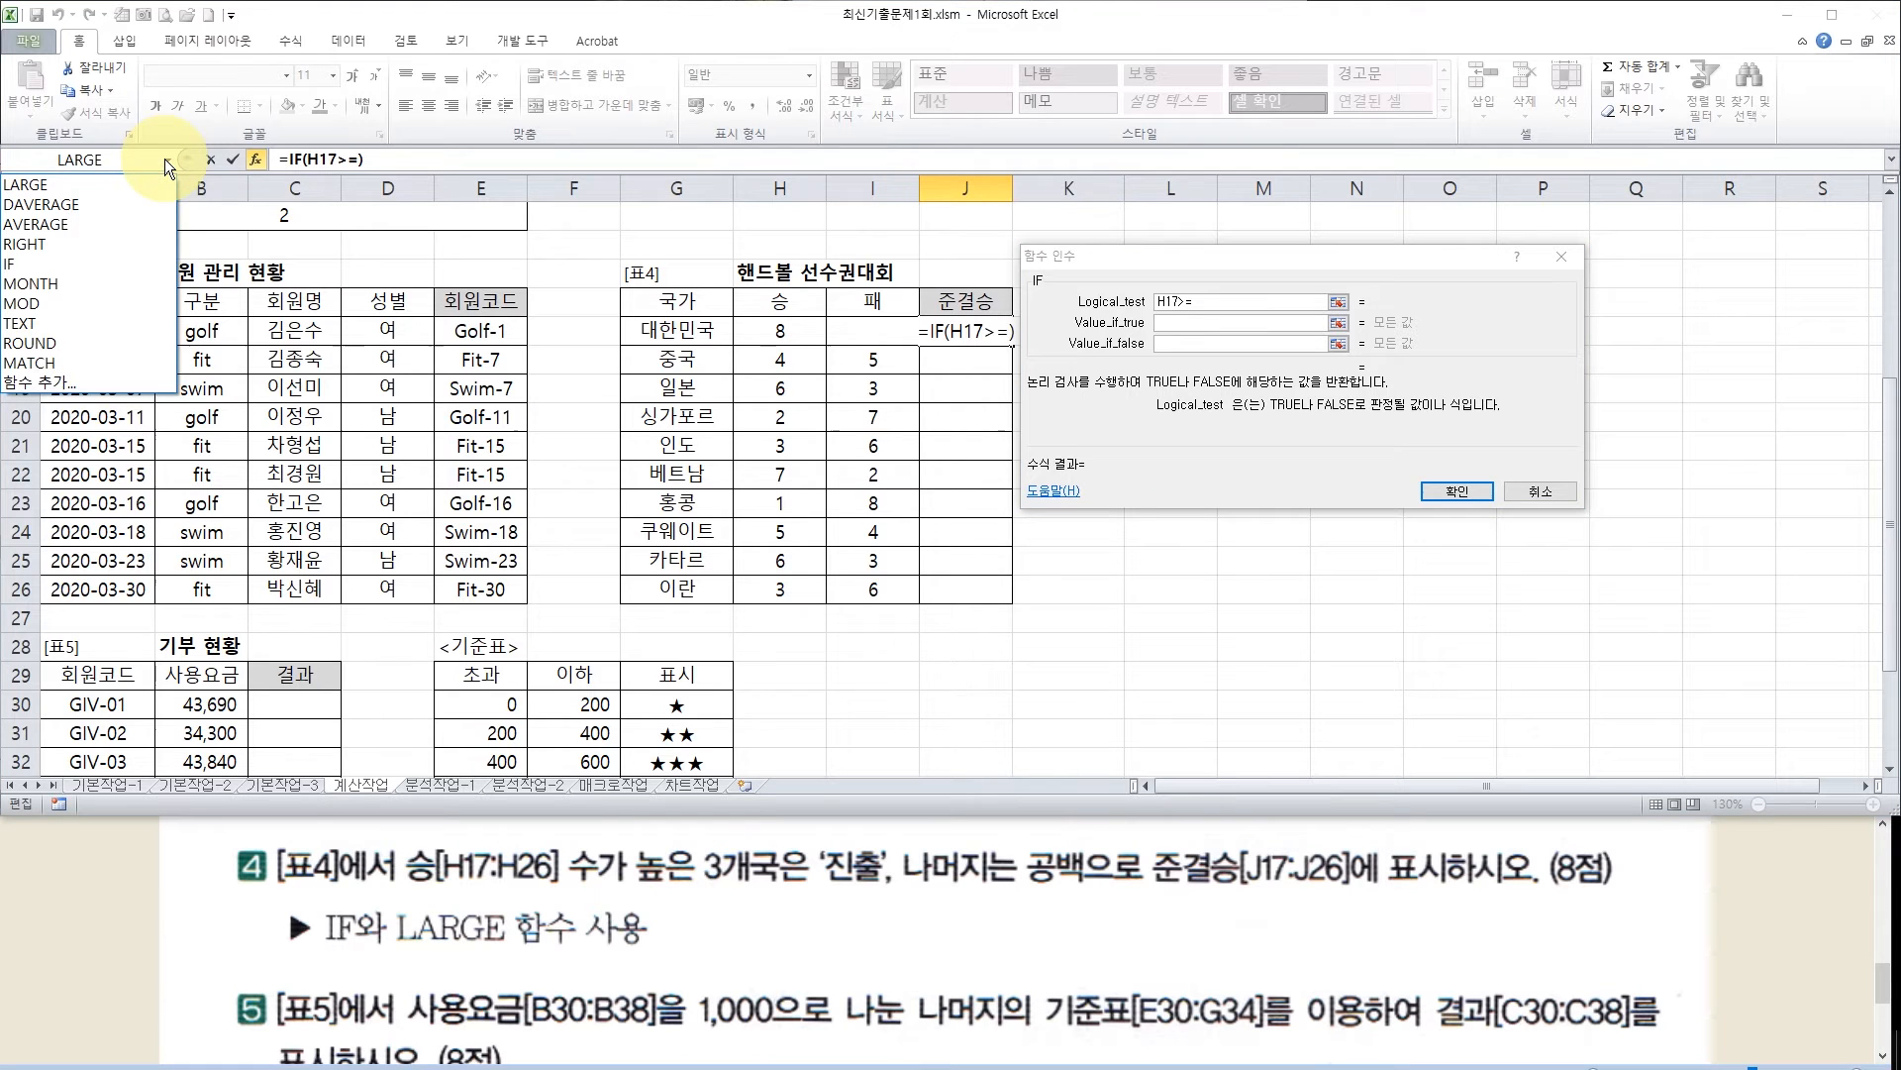
left_click(95, 160)
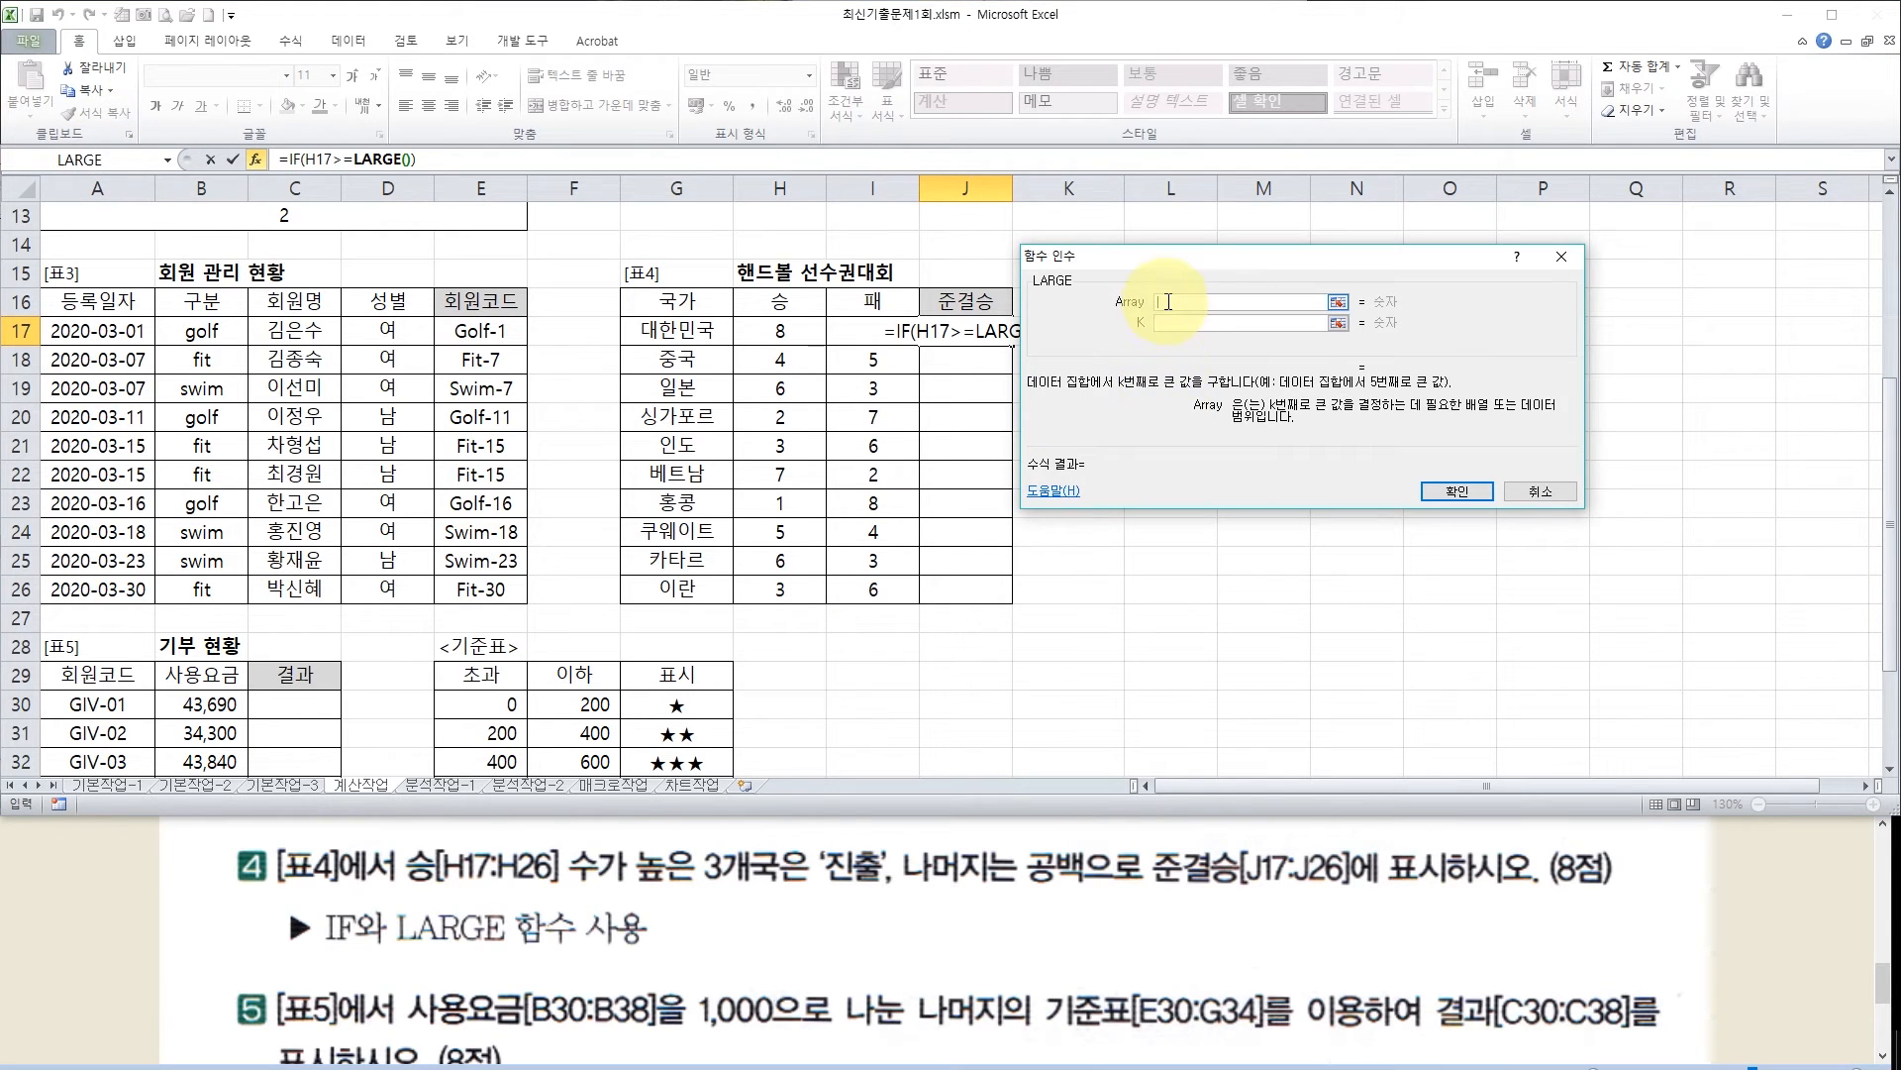
left_click(1169, 302)
left_click(1169, 324)
left_click(1169, 301)
left_click(794, 331)
left_click_drag(794, 331, 783, 583)
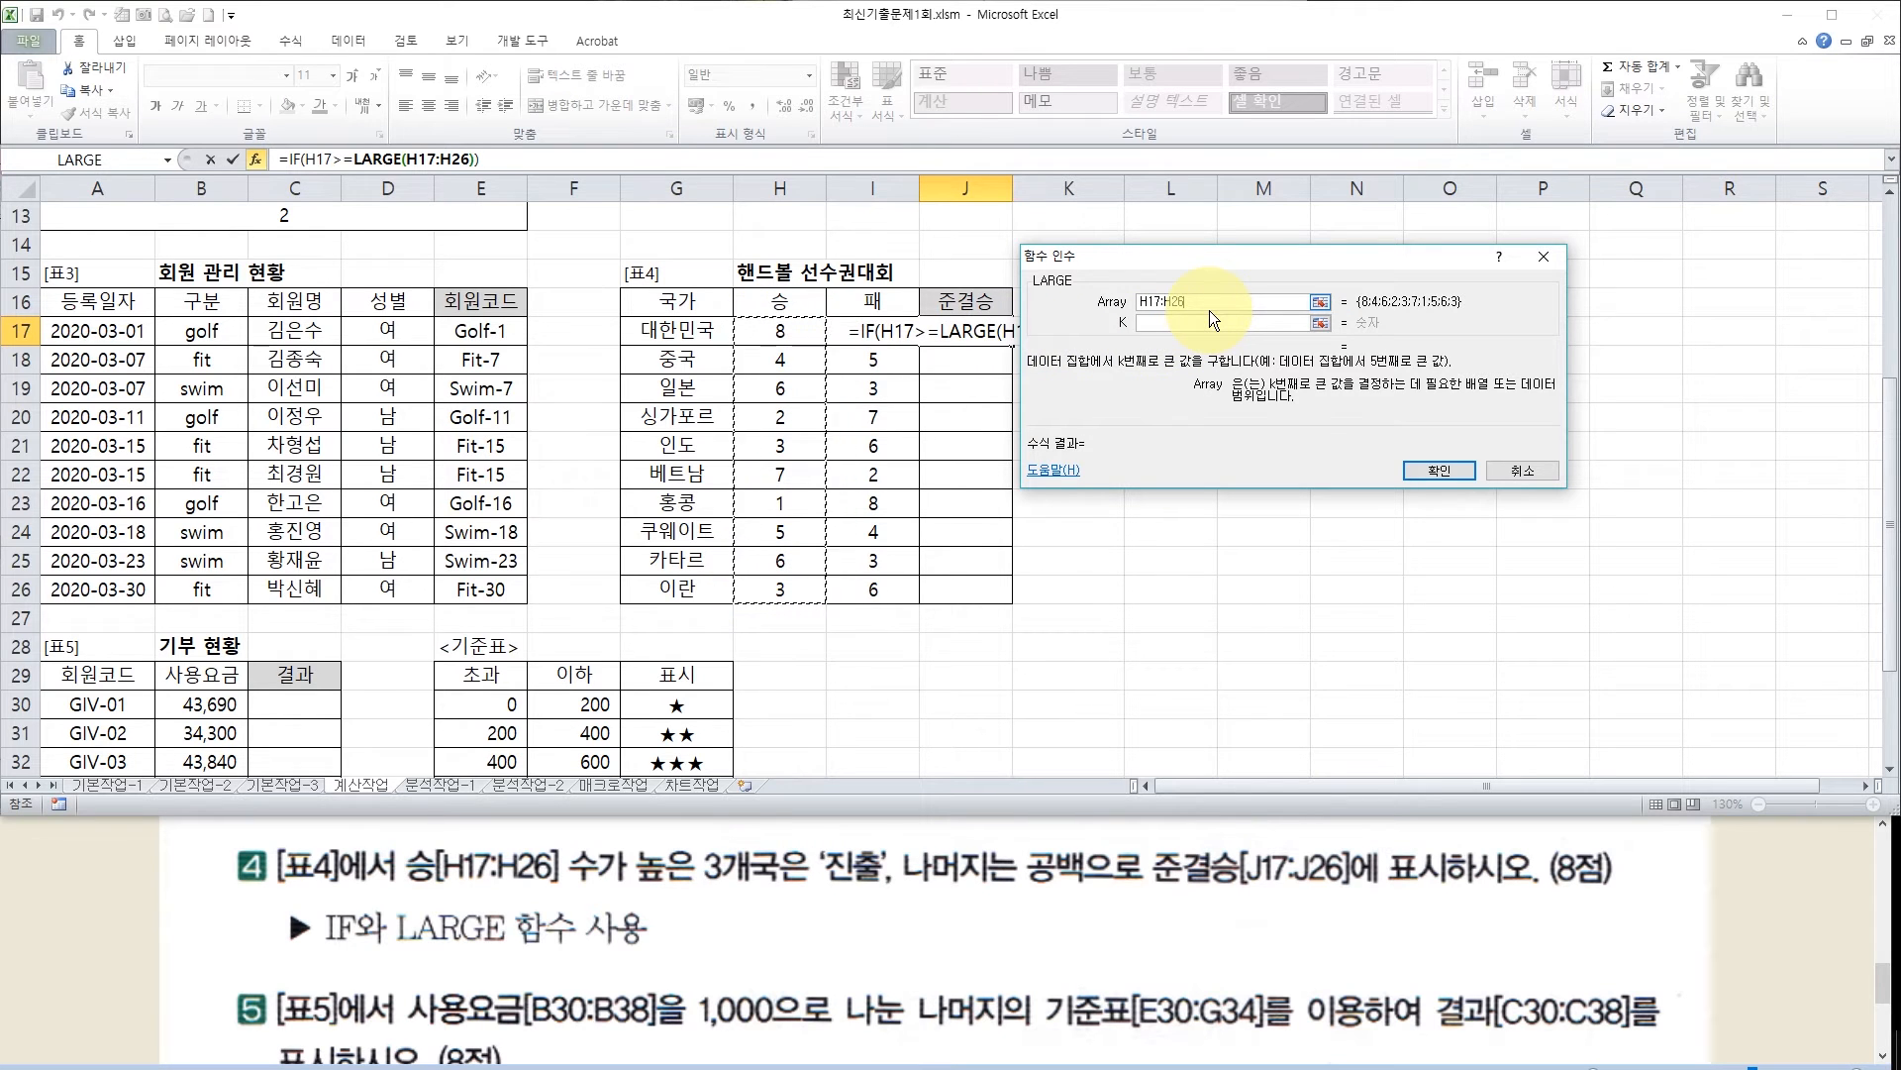
key("F4")
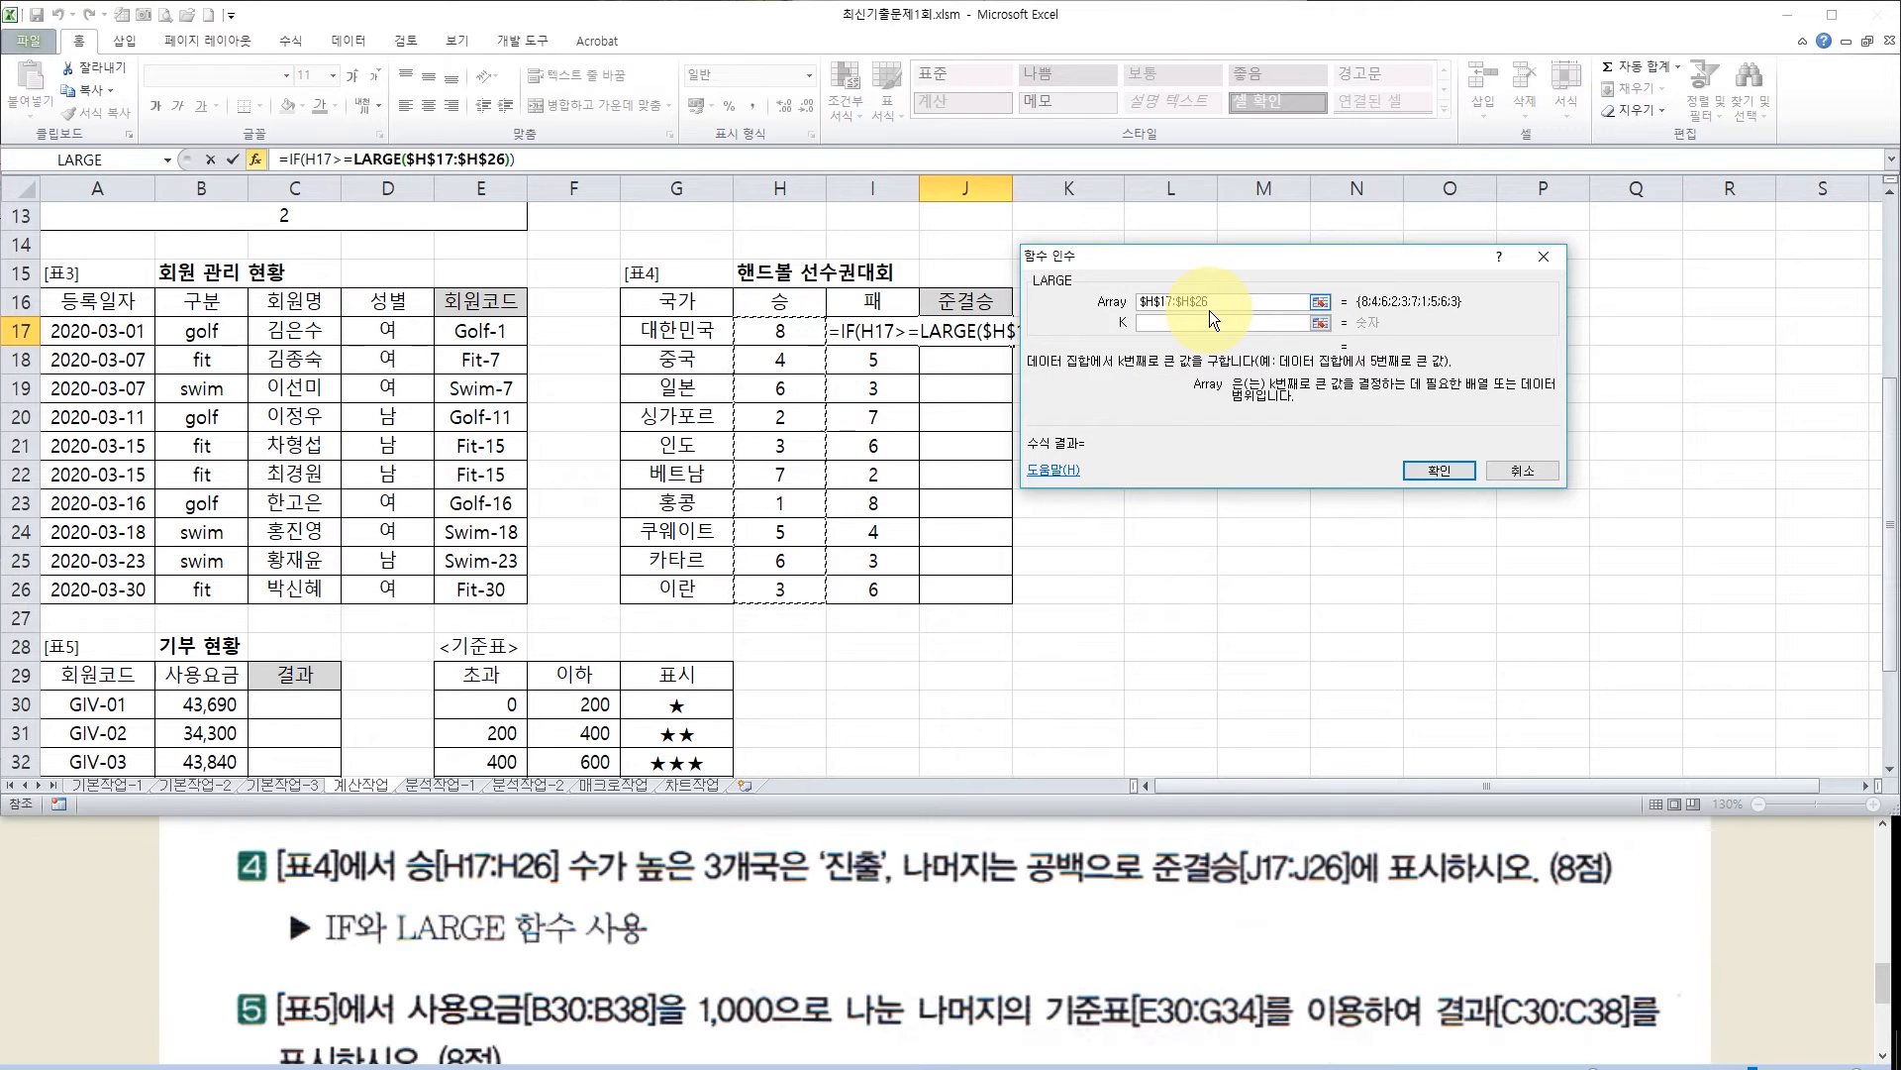
left_click(1177, 324)
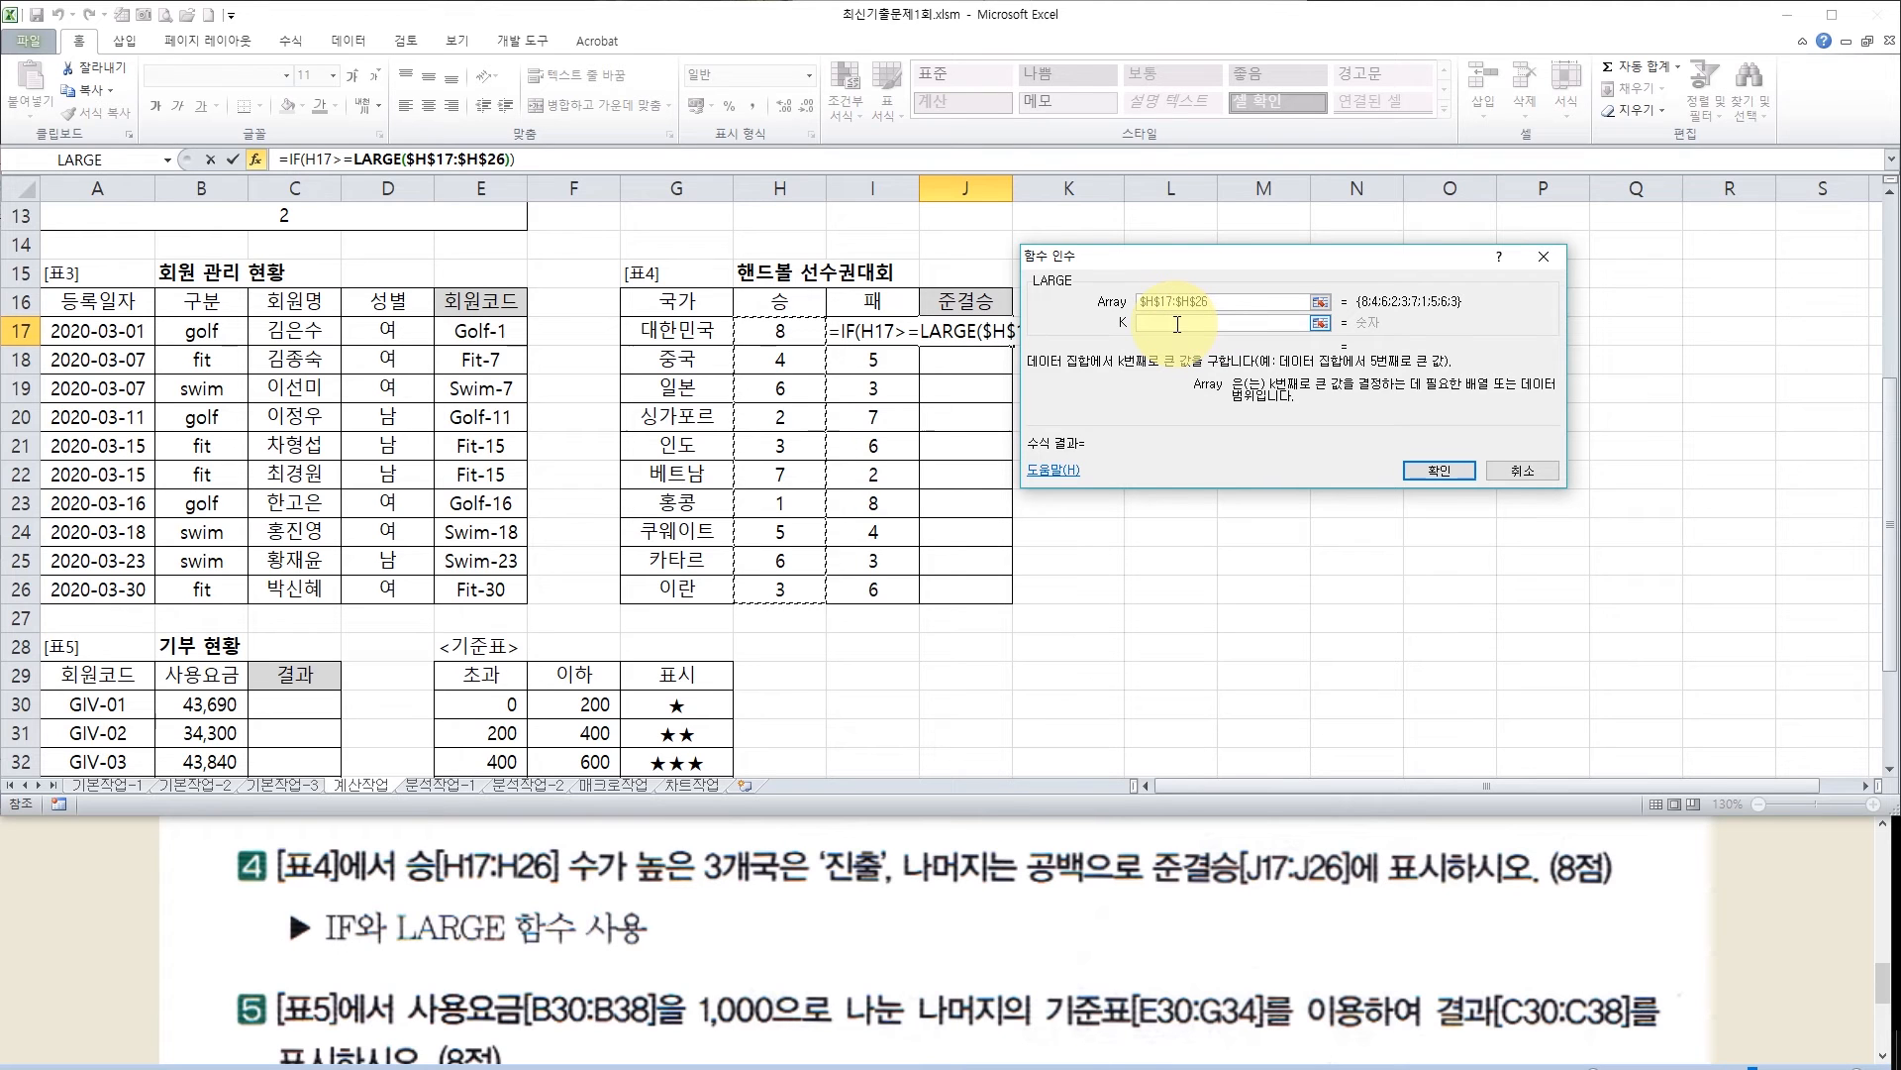
left_click(1176, 324)
type("3")
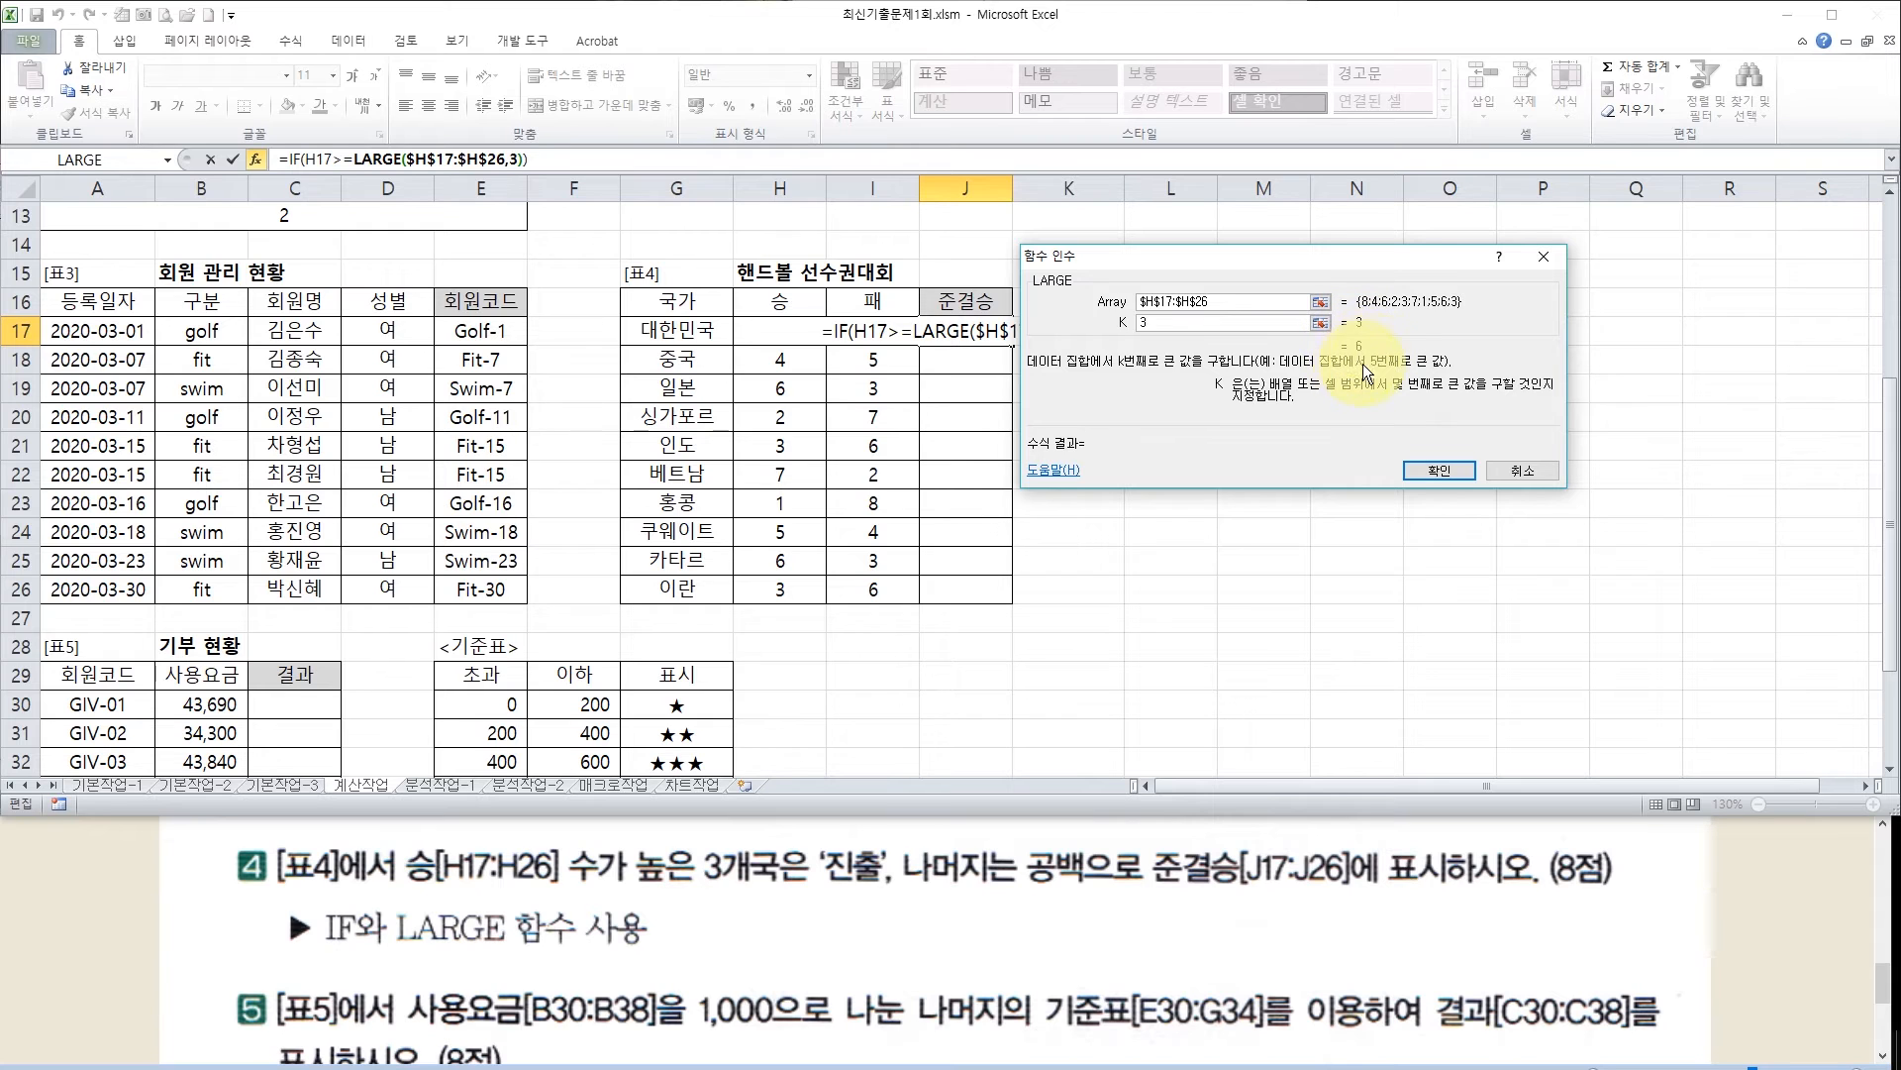
Return to the IF arguments, set Value_if_true to "진출" and Value_if_false to "", and fill the J17 formula down to J26
left_click(302, 161)
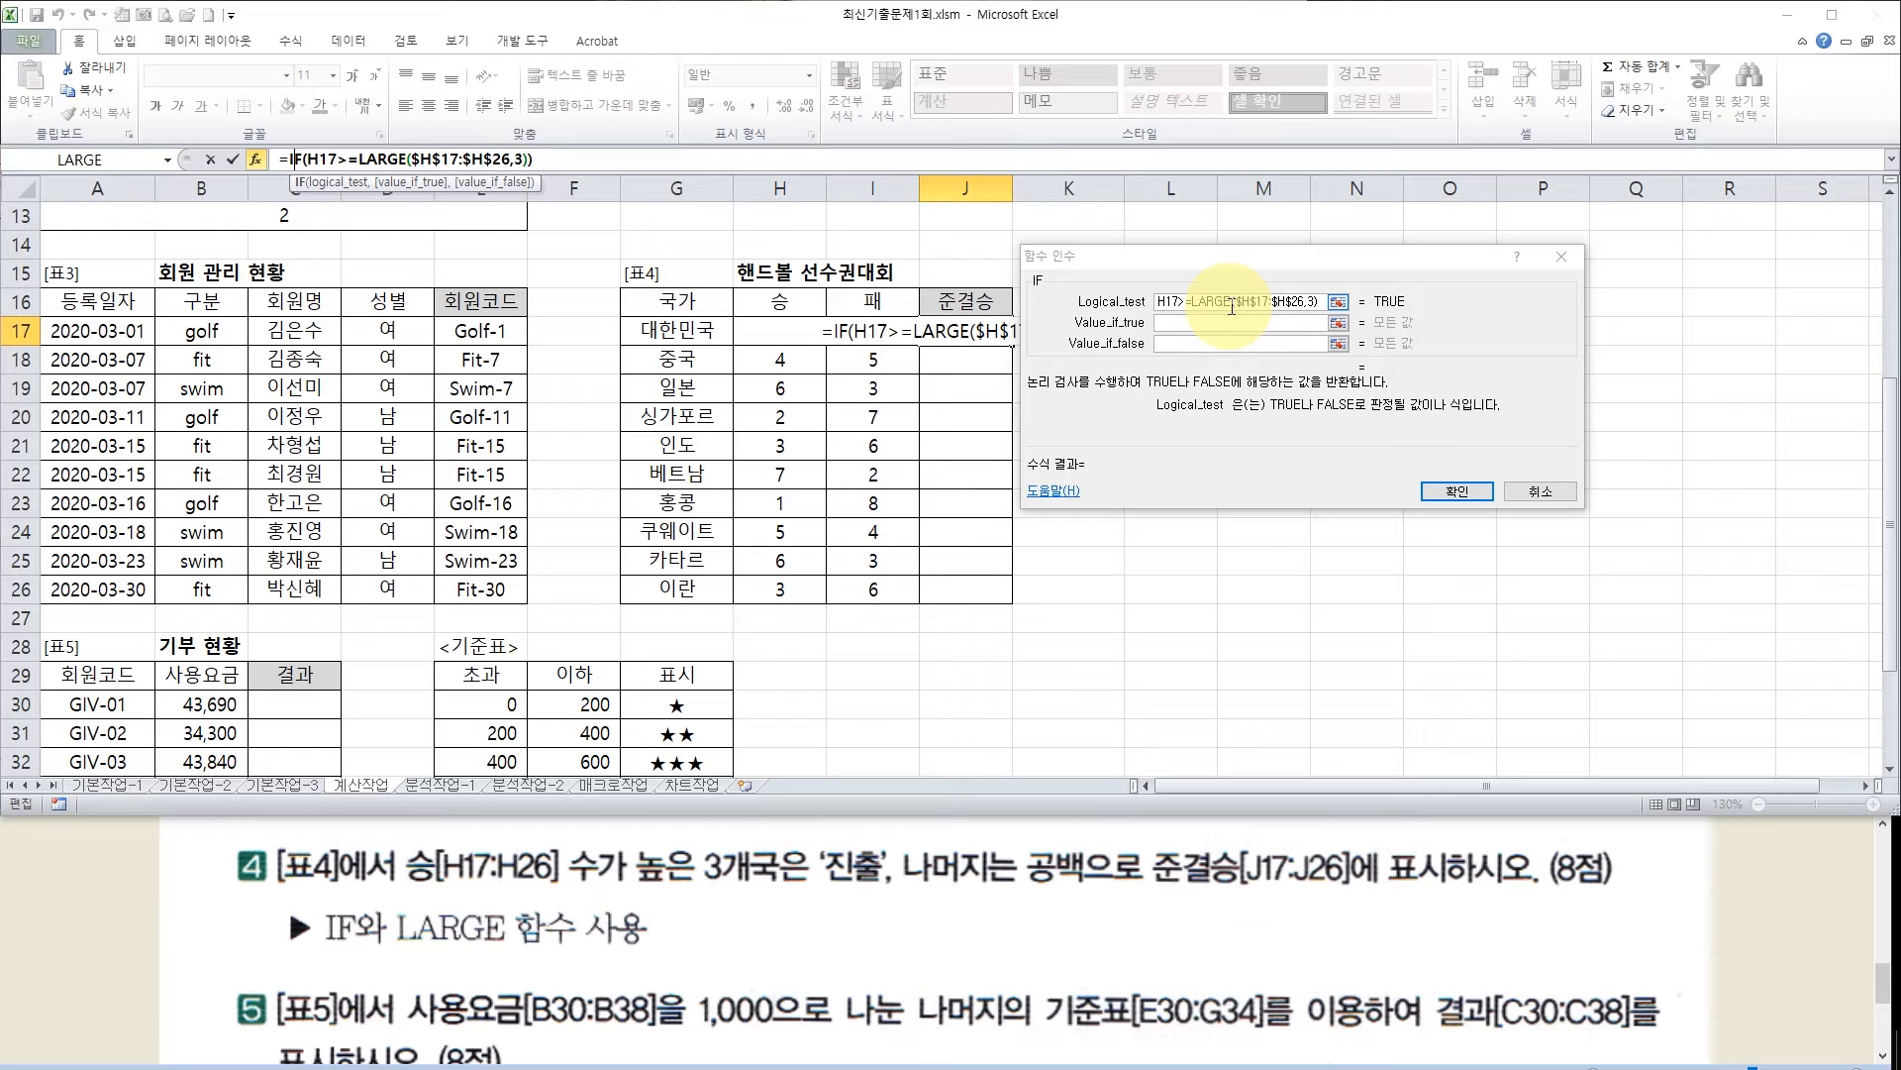
left_click(1168, 321)
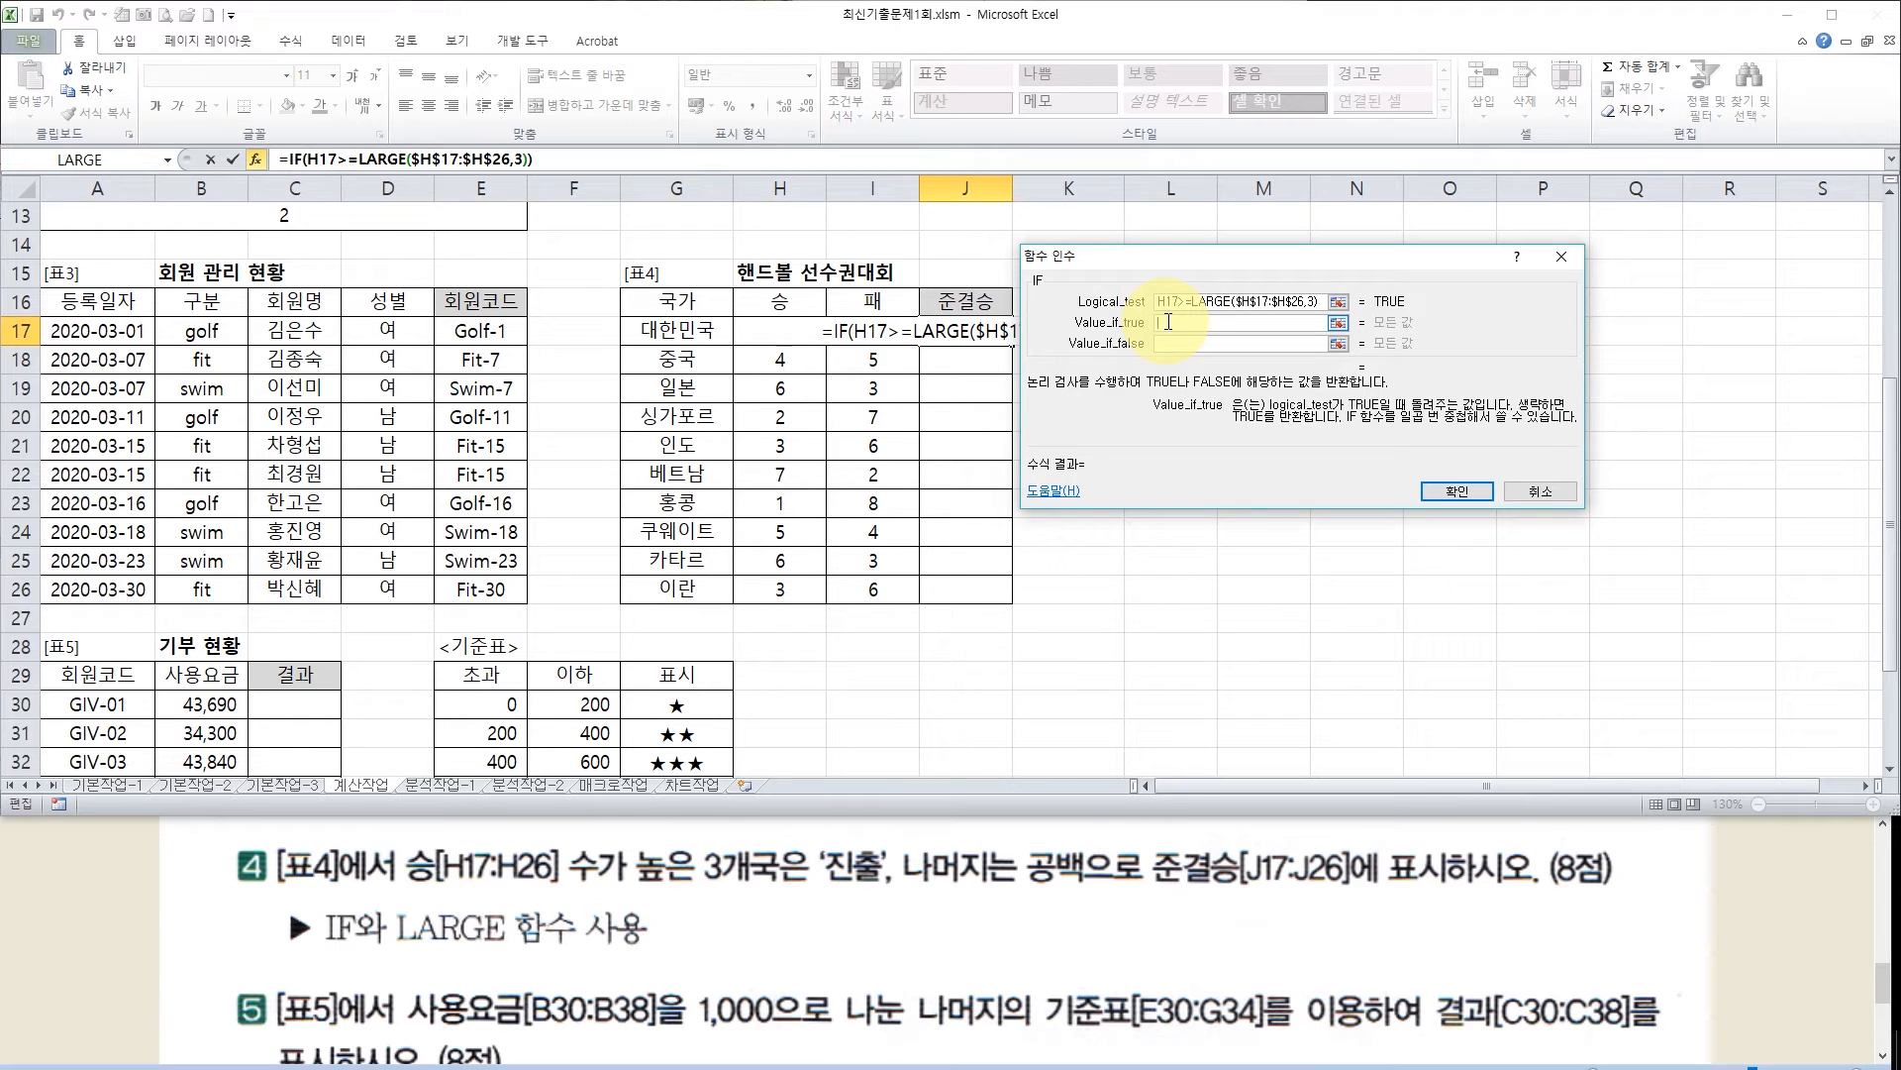
type("w")
key("BackSpace")
type("ㅈ진출")
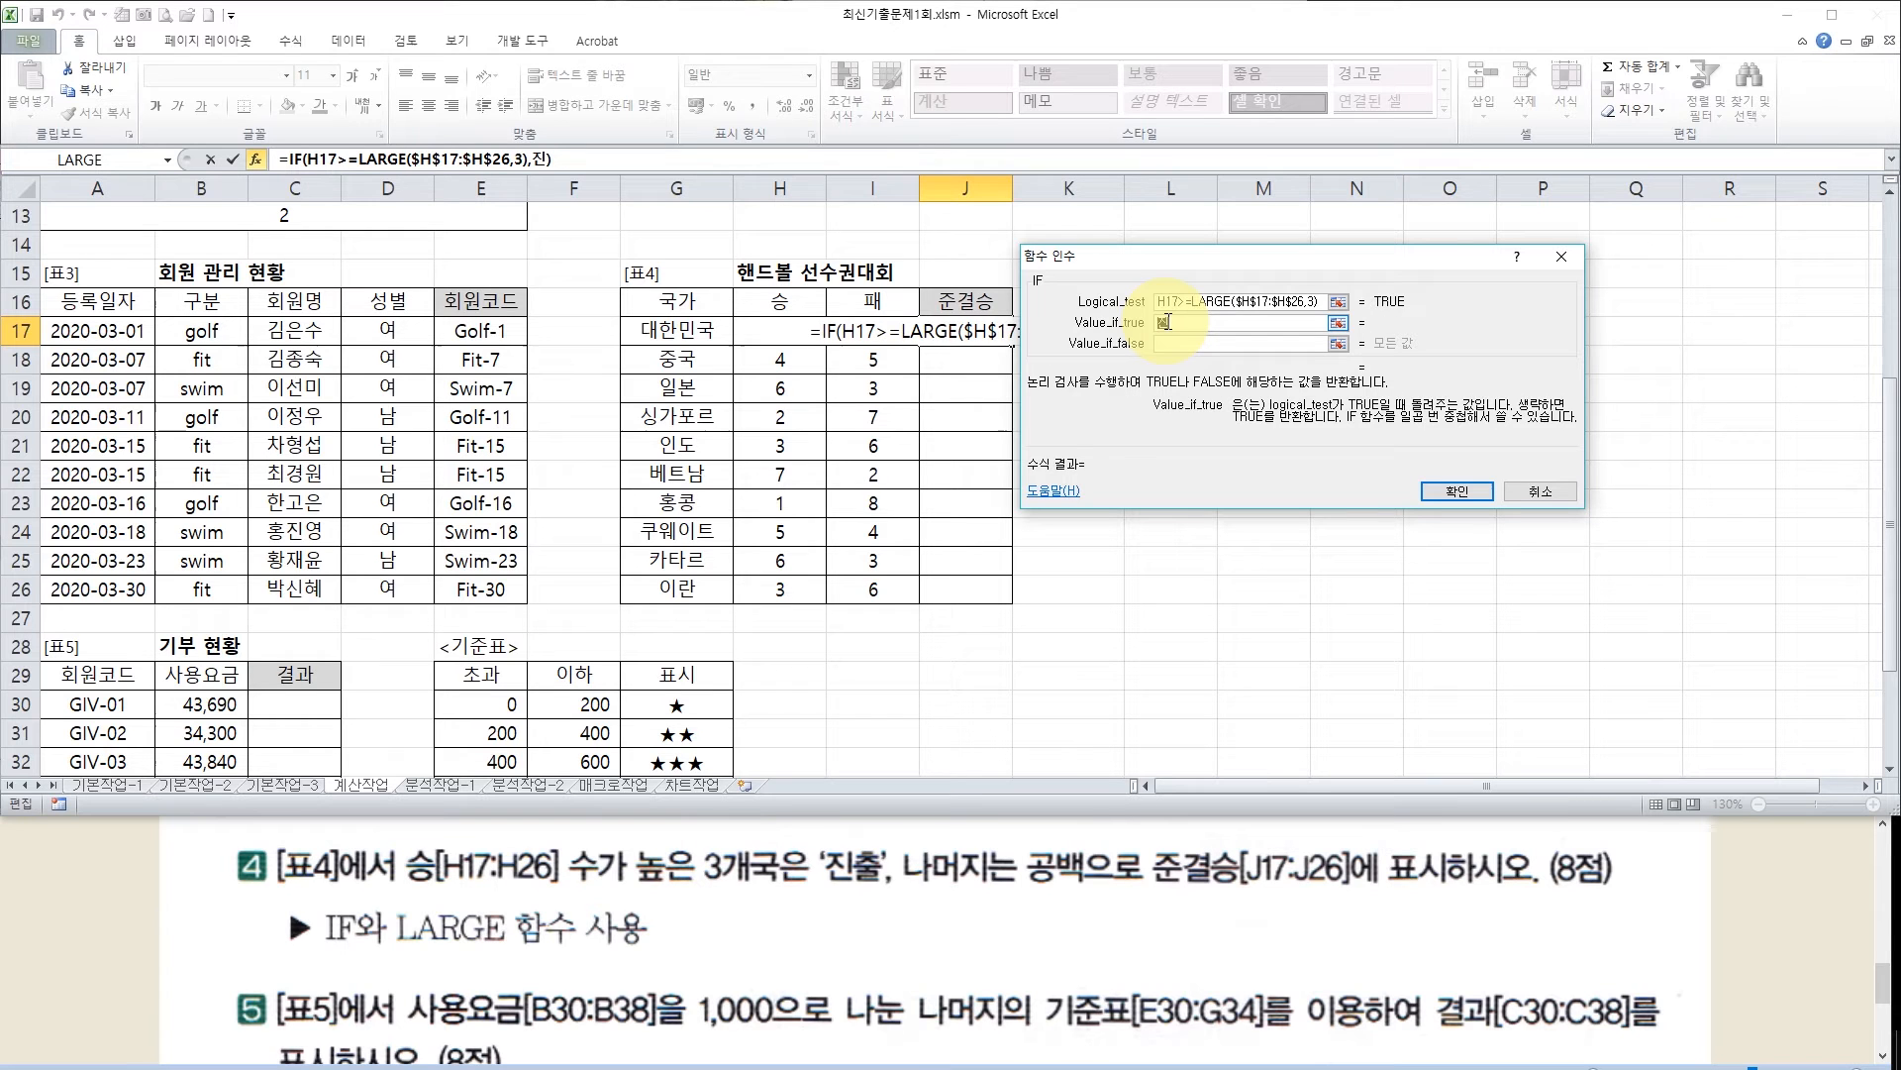
left_click(1181, 343)
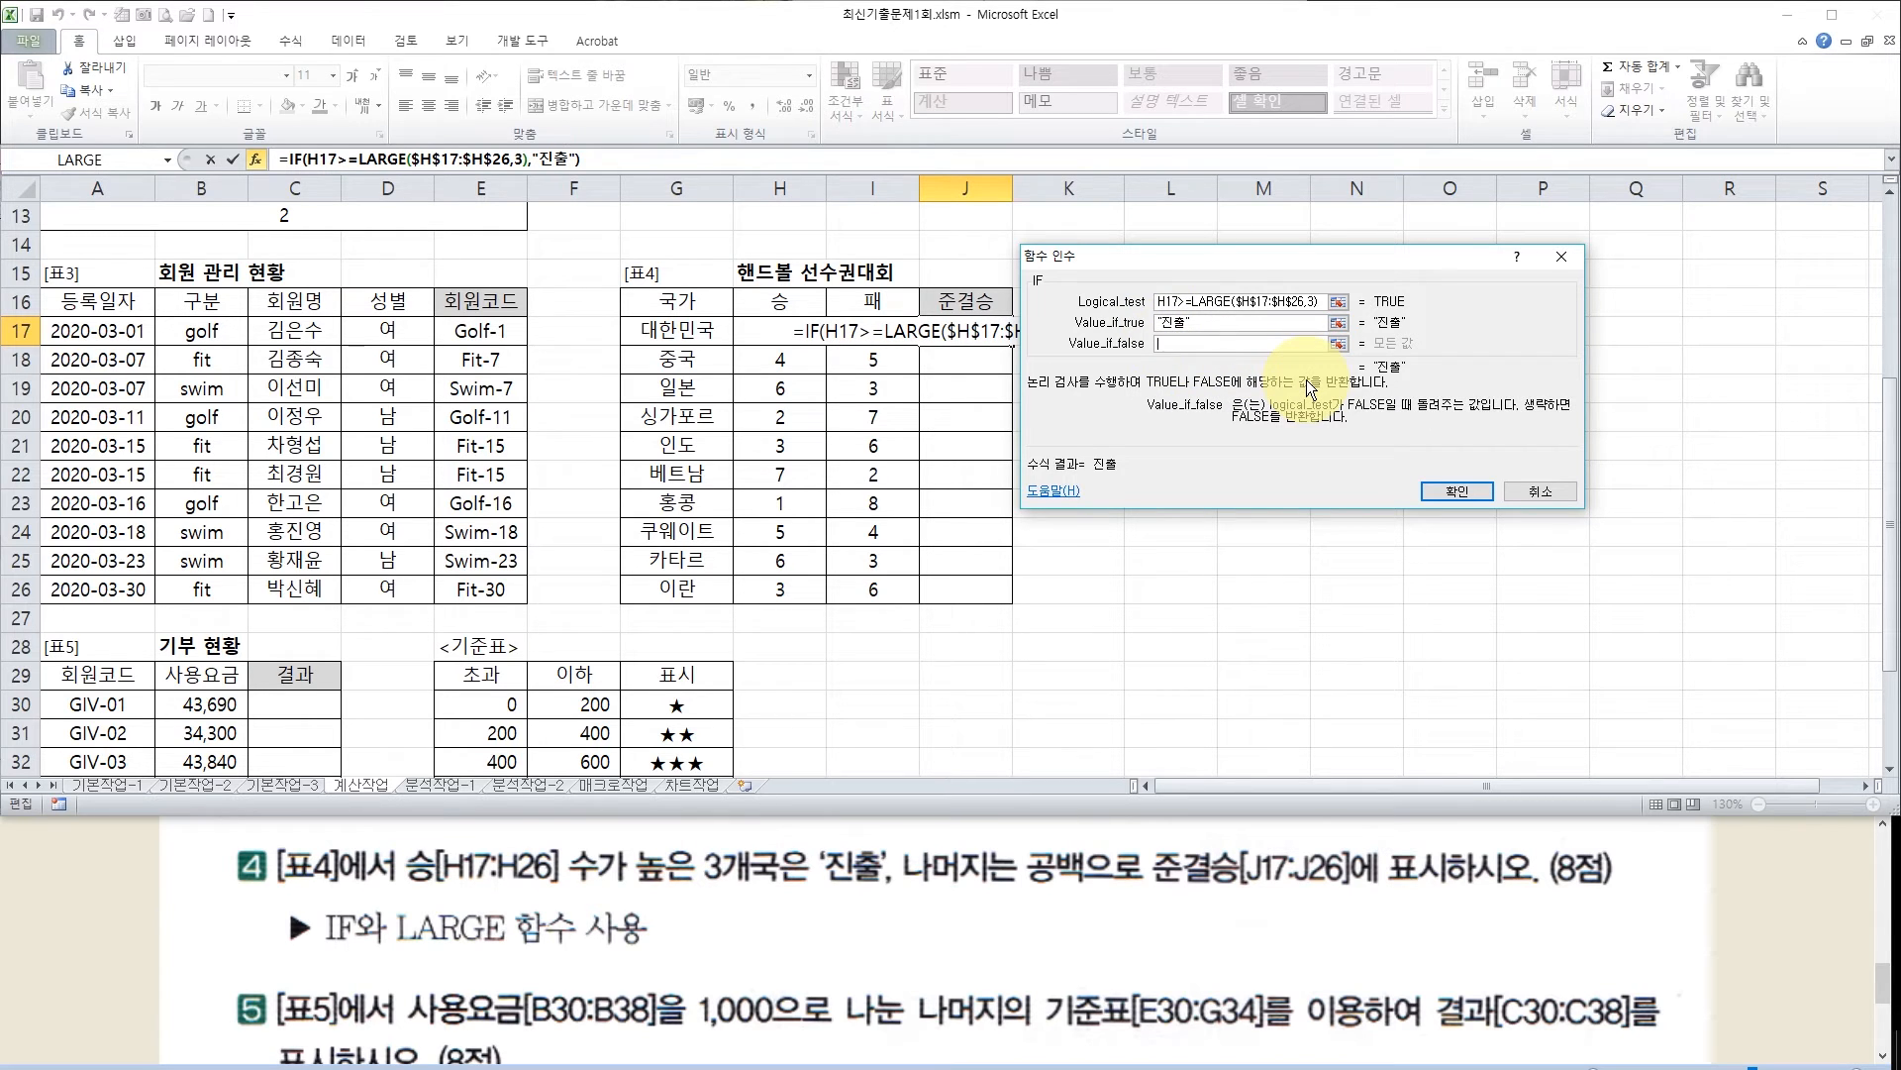
type("\"\"")
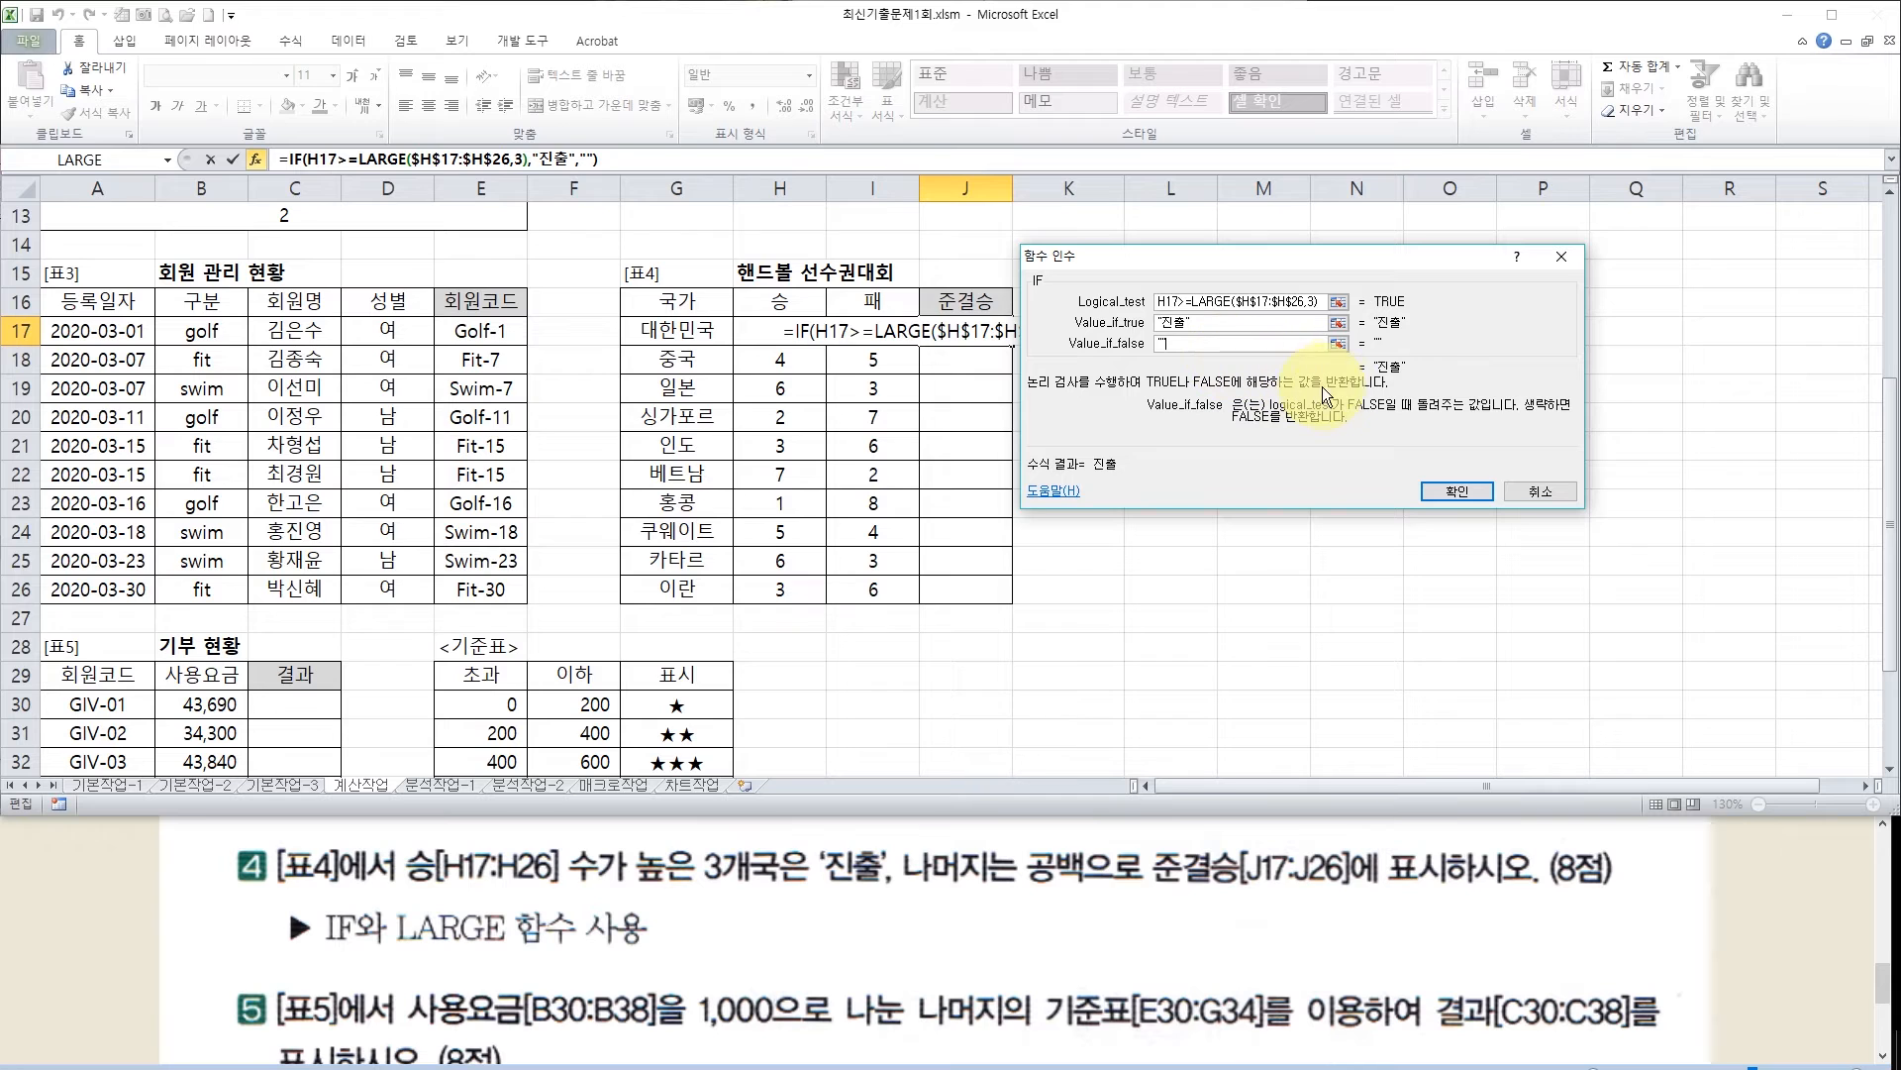
left_click(1453, 492)
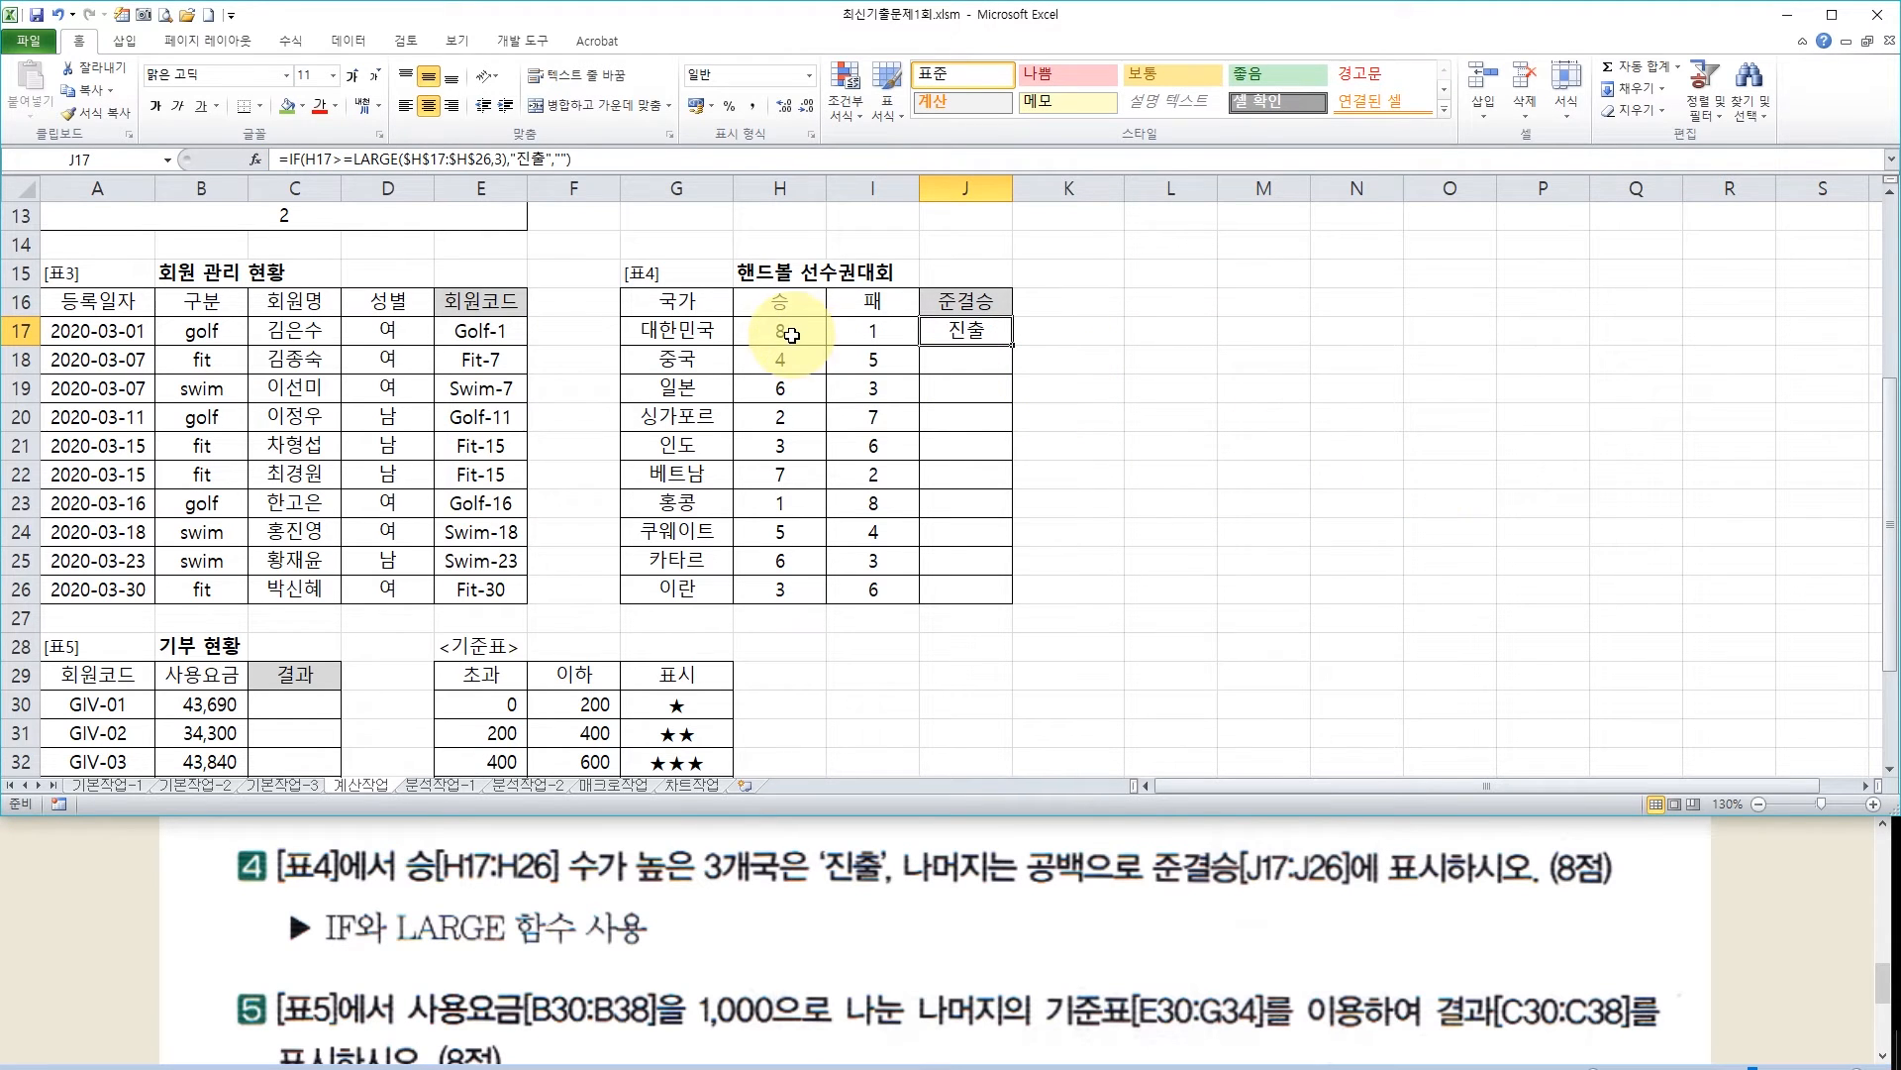
left_click_drag(1012, 345, 1004, 600)
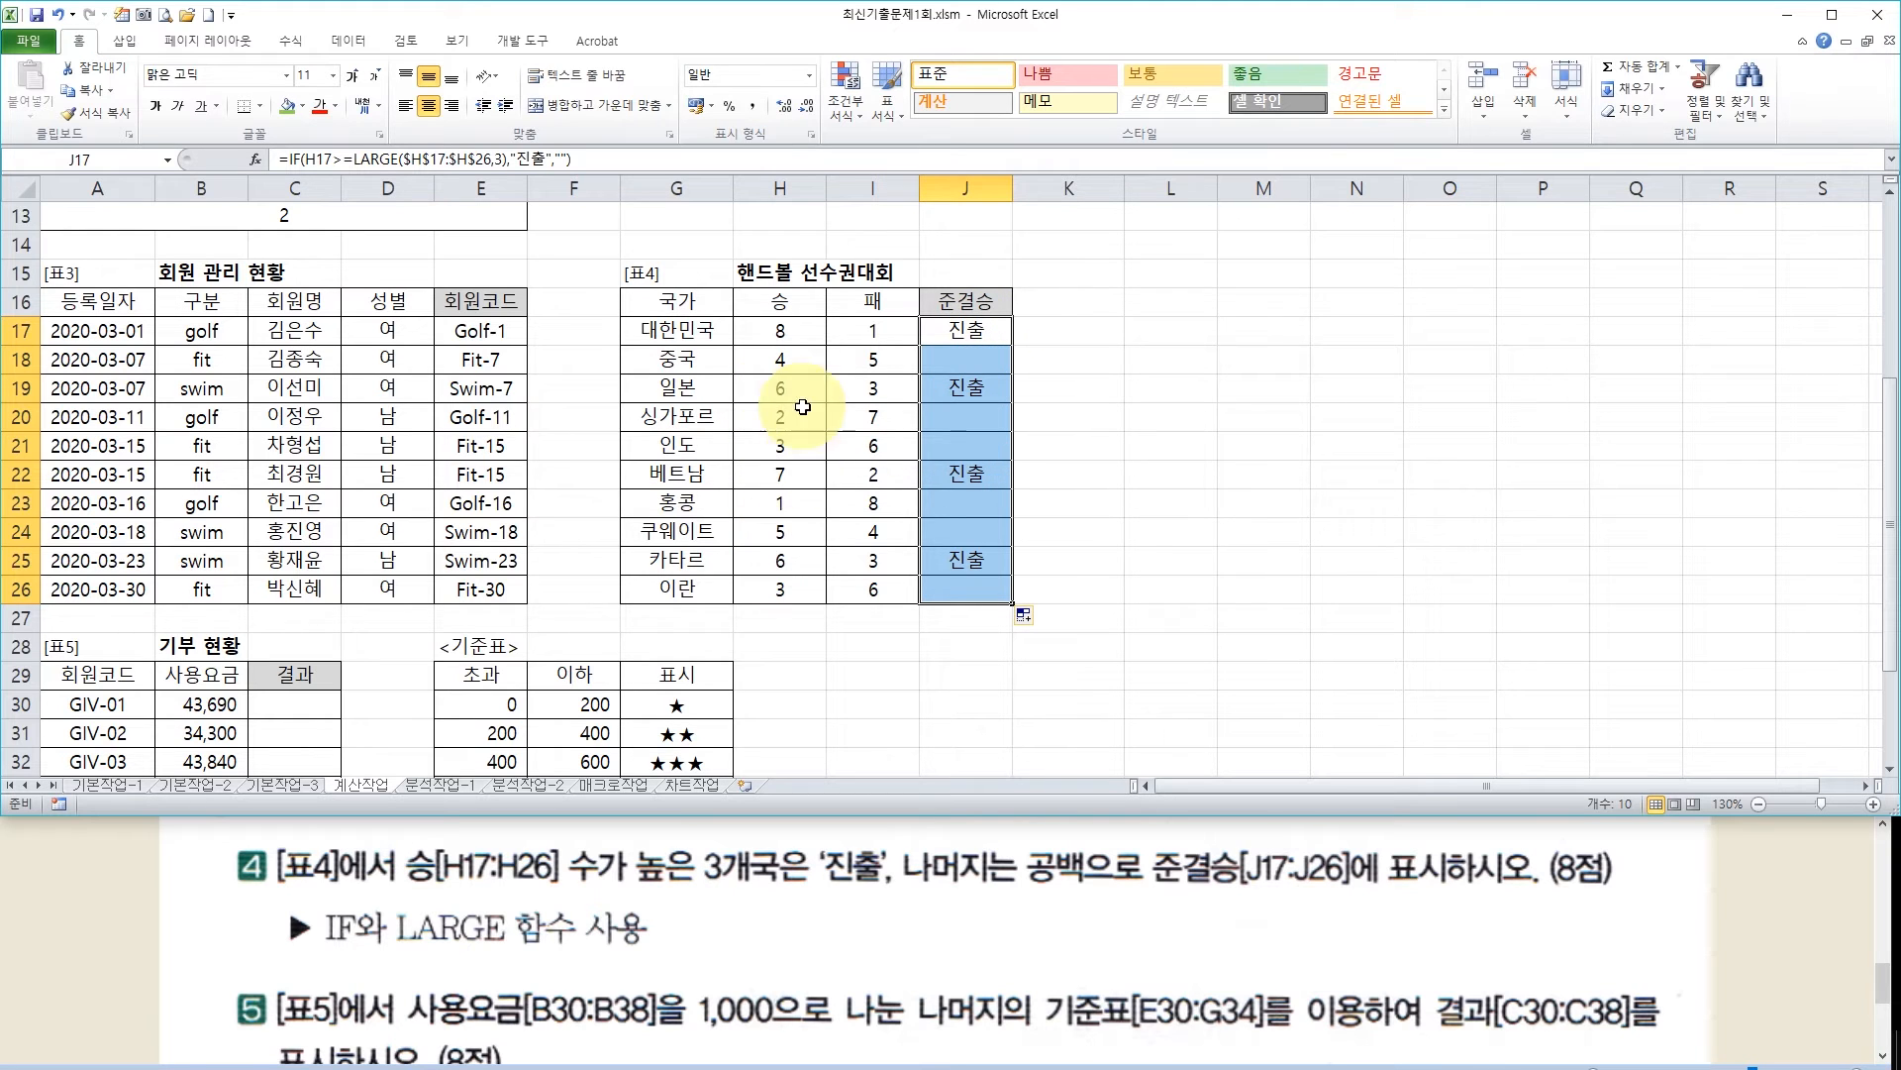
left_click(968, 560)
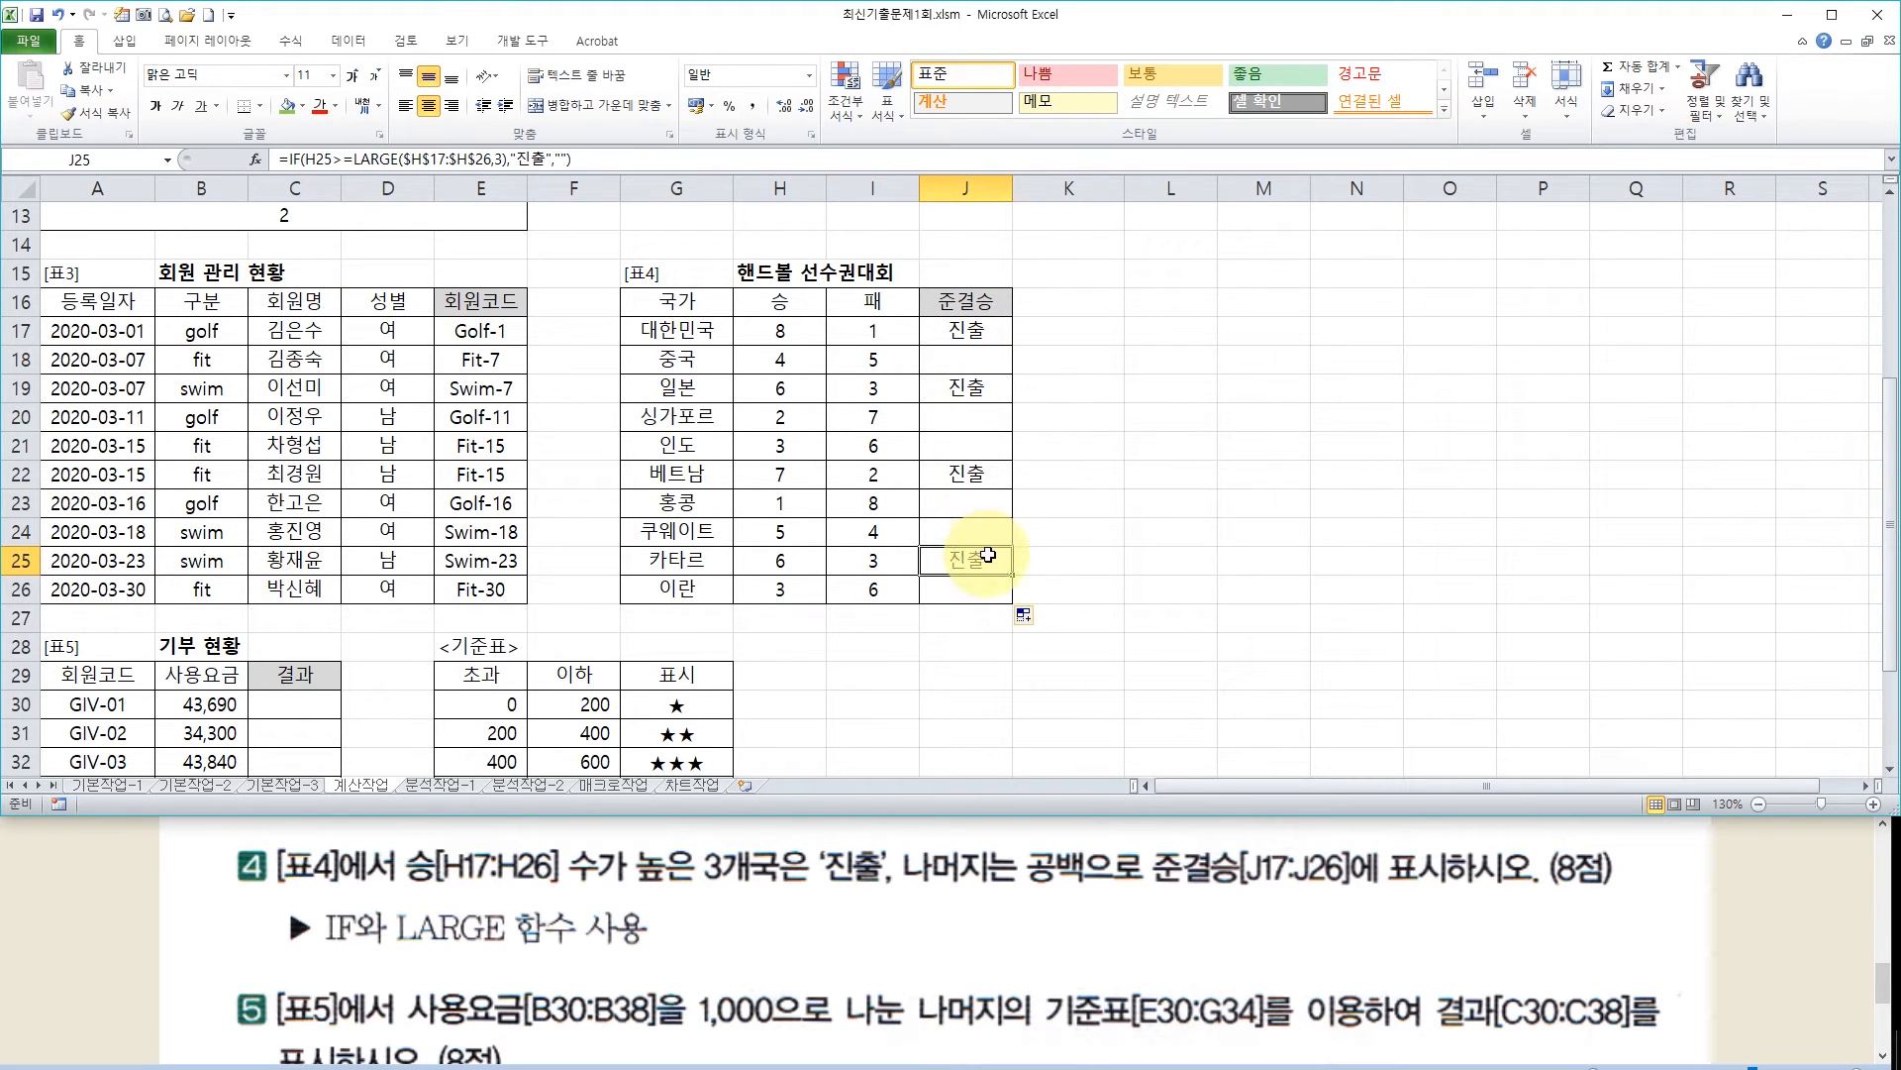
Bring [표5] and its <기준표> into view in the sheet and show the question 5 instructions in the task document
left_click_drag(753, 711, 816, 606)
left_click(868, 648)
scroll(867, 655, "down", 4)
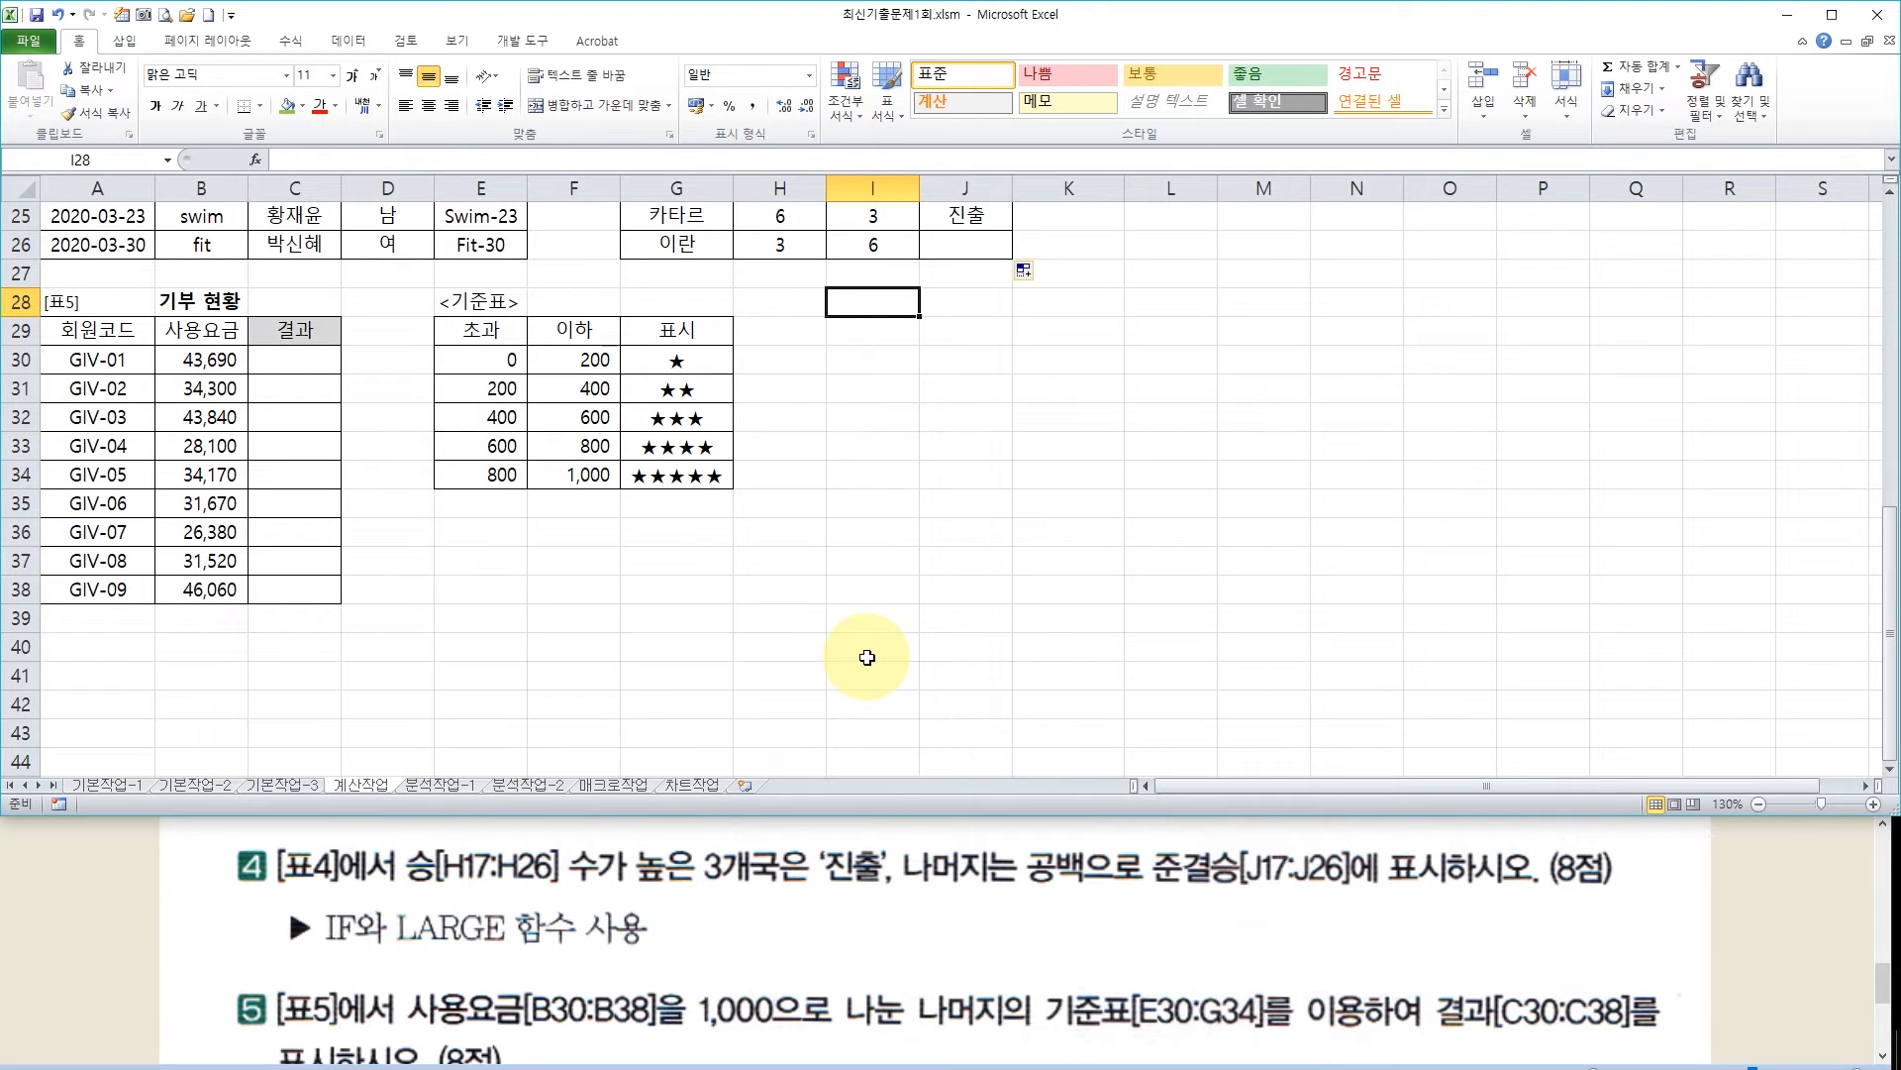
left_click(870, 951)
scroll(869, 837, "down", 2)
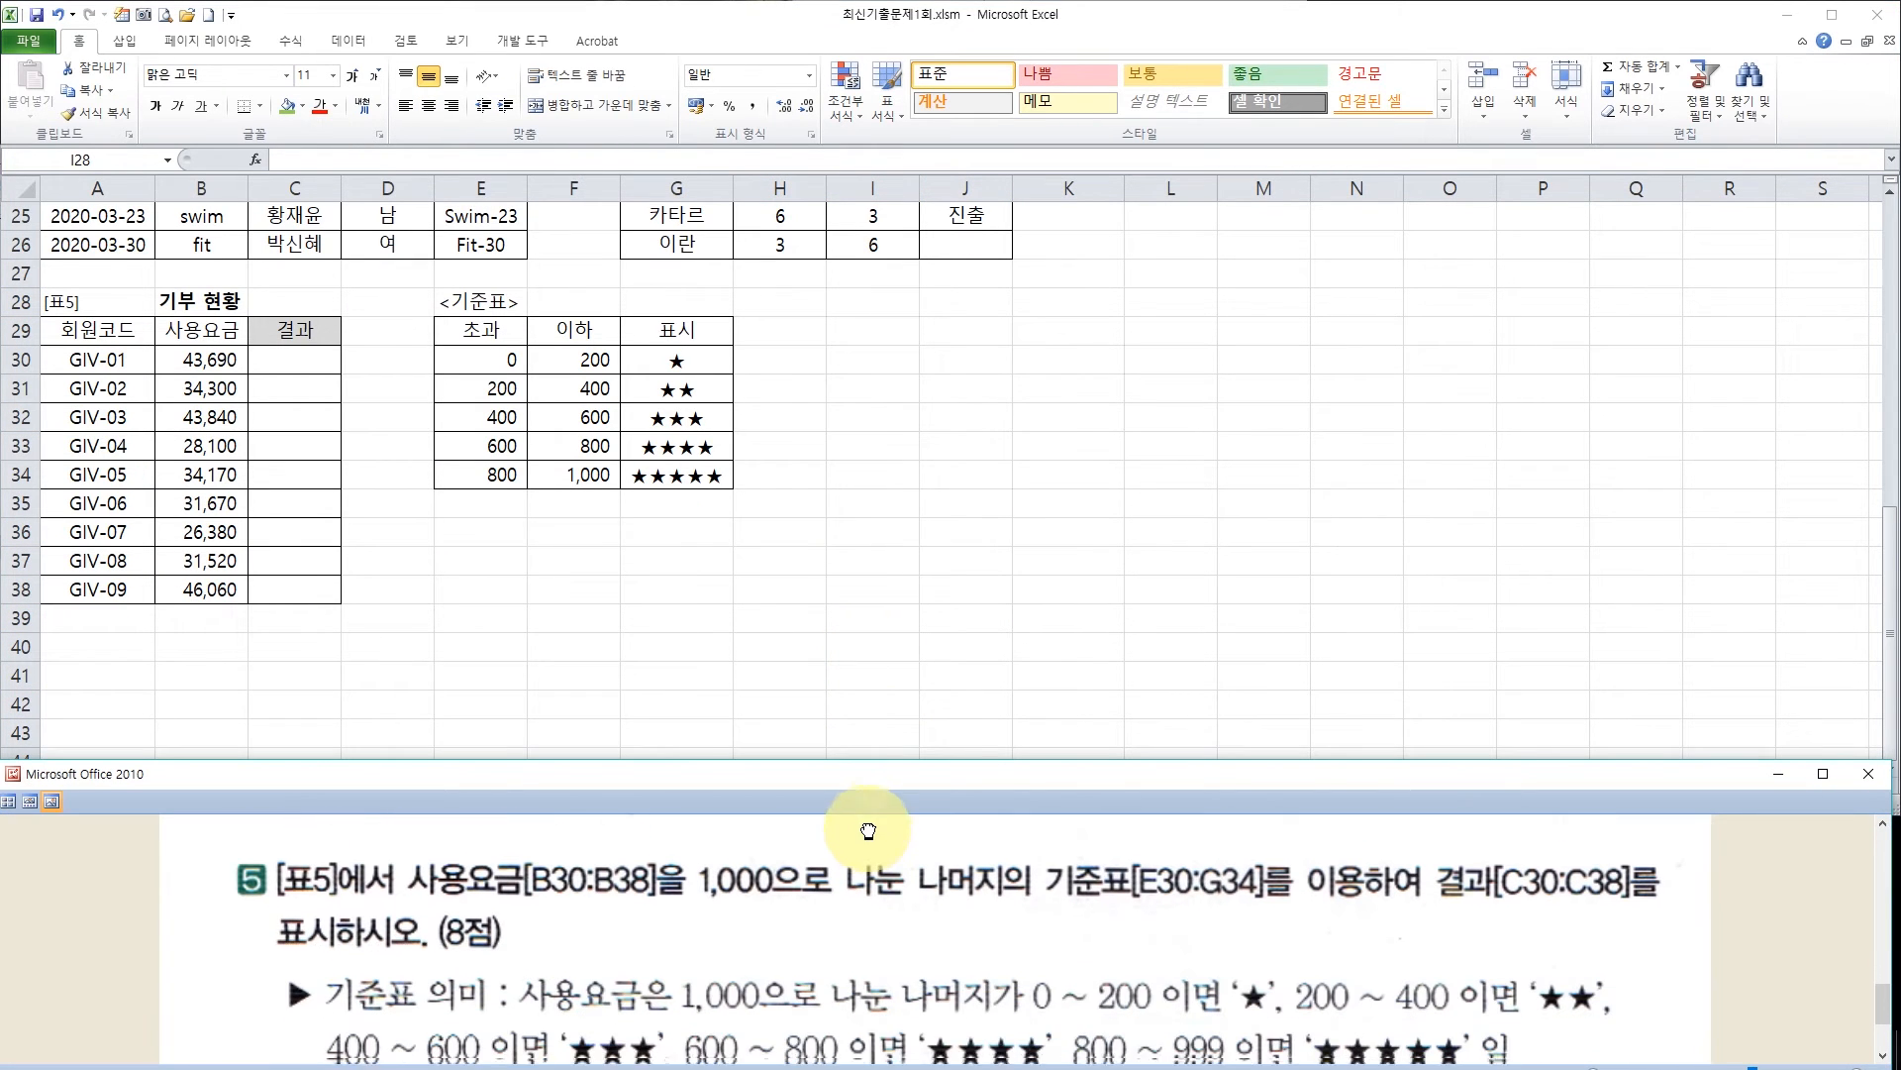
scroll(869, 812, "down", 2)
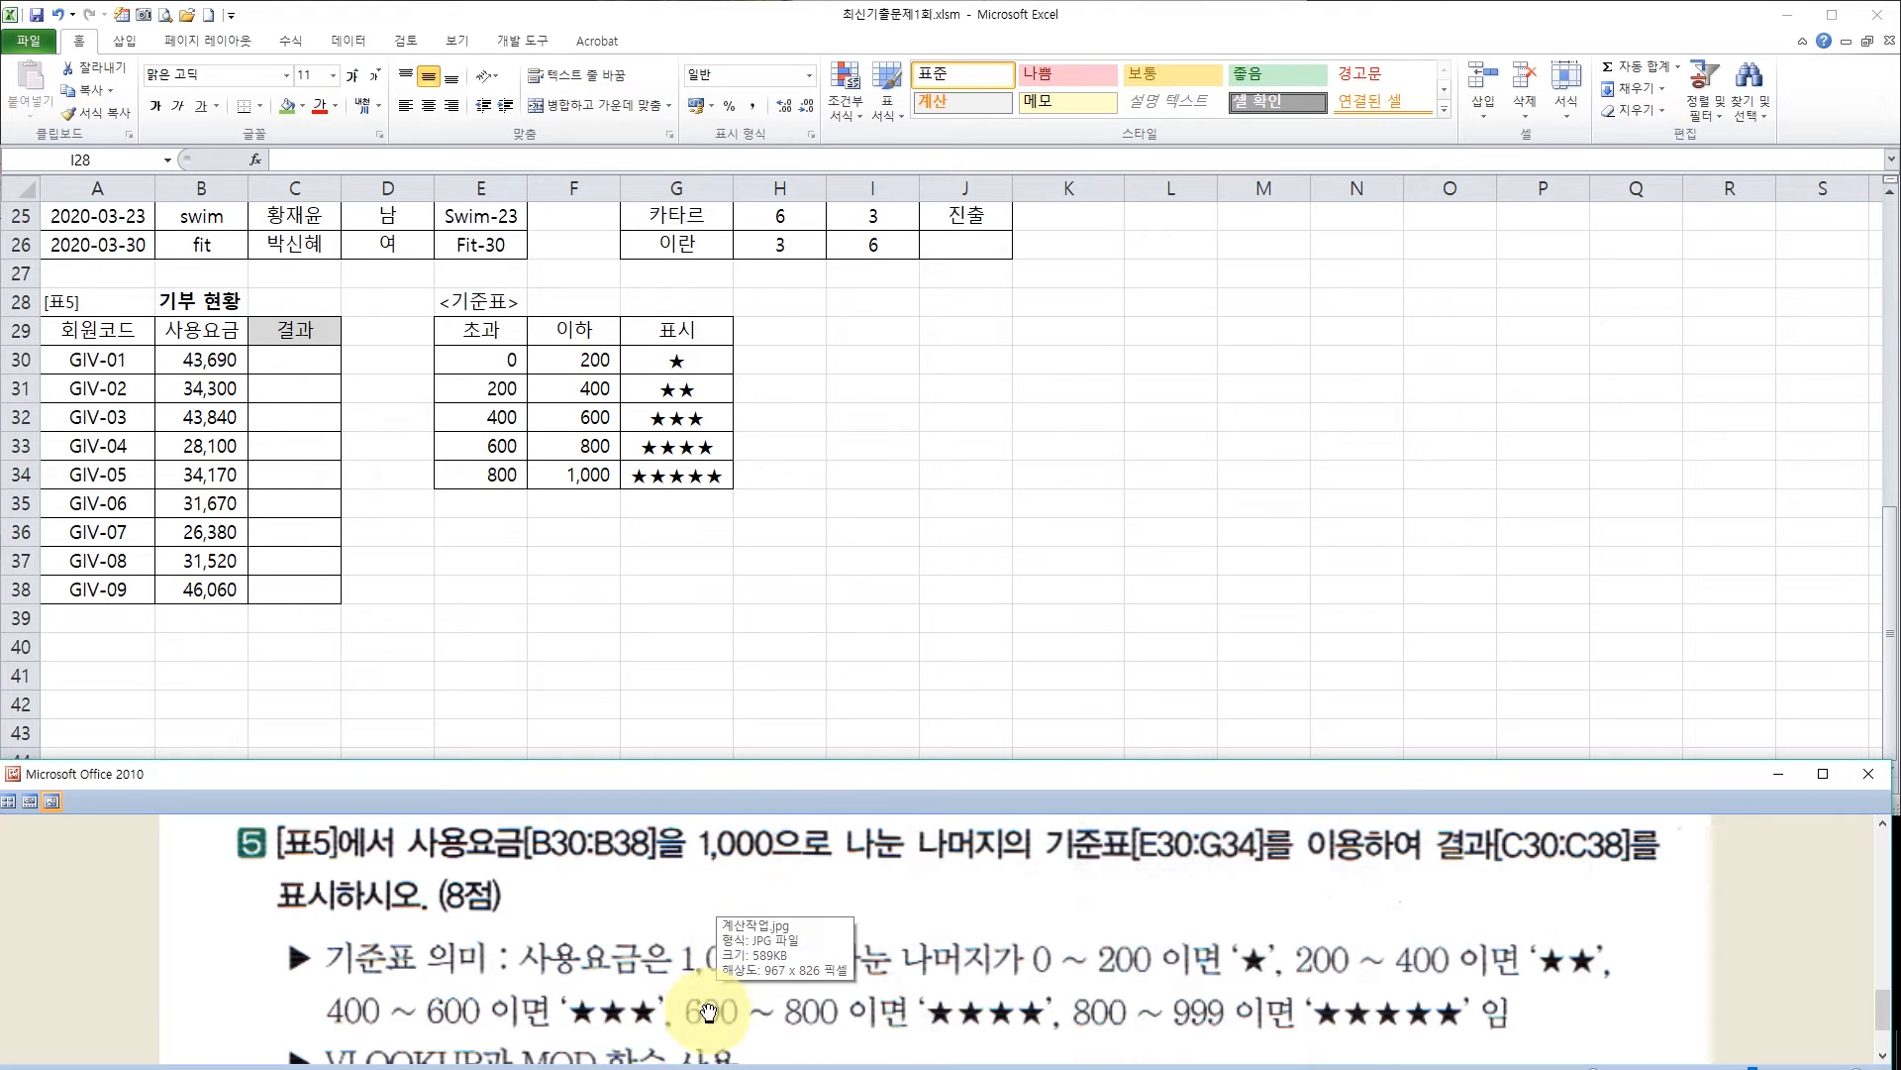
Read the question 5 instructions and start a VLOOKUP formula in C30 through the function arguments dialog
scroll(707, 1005, "down", 1)
scroll(707, 1006, "down", 2)
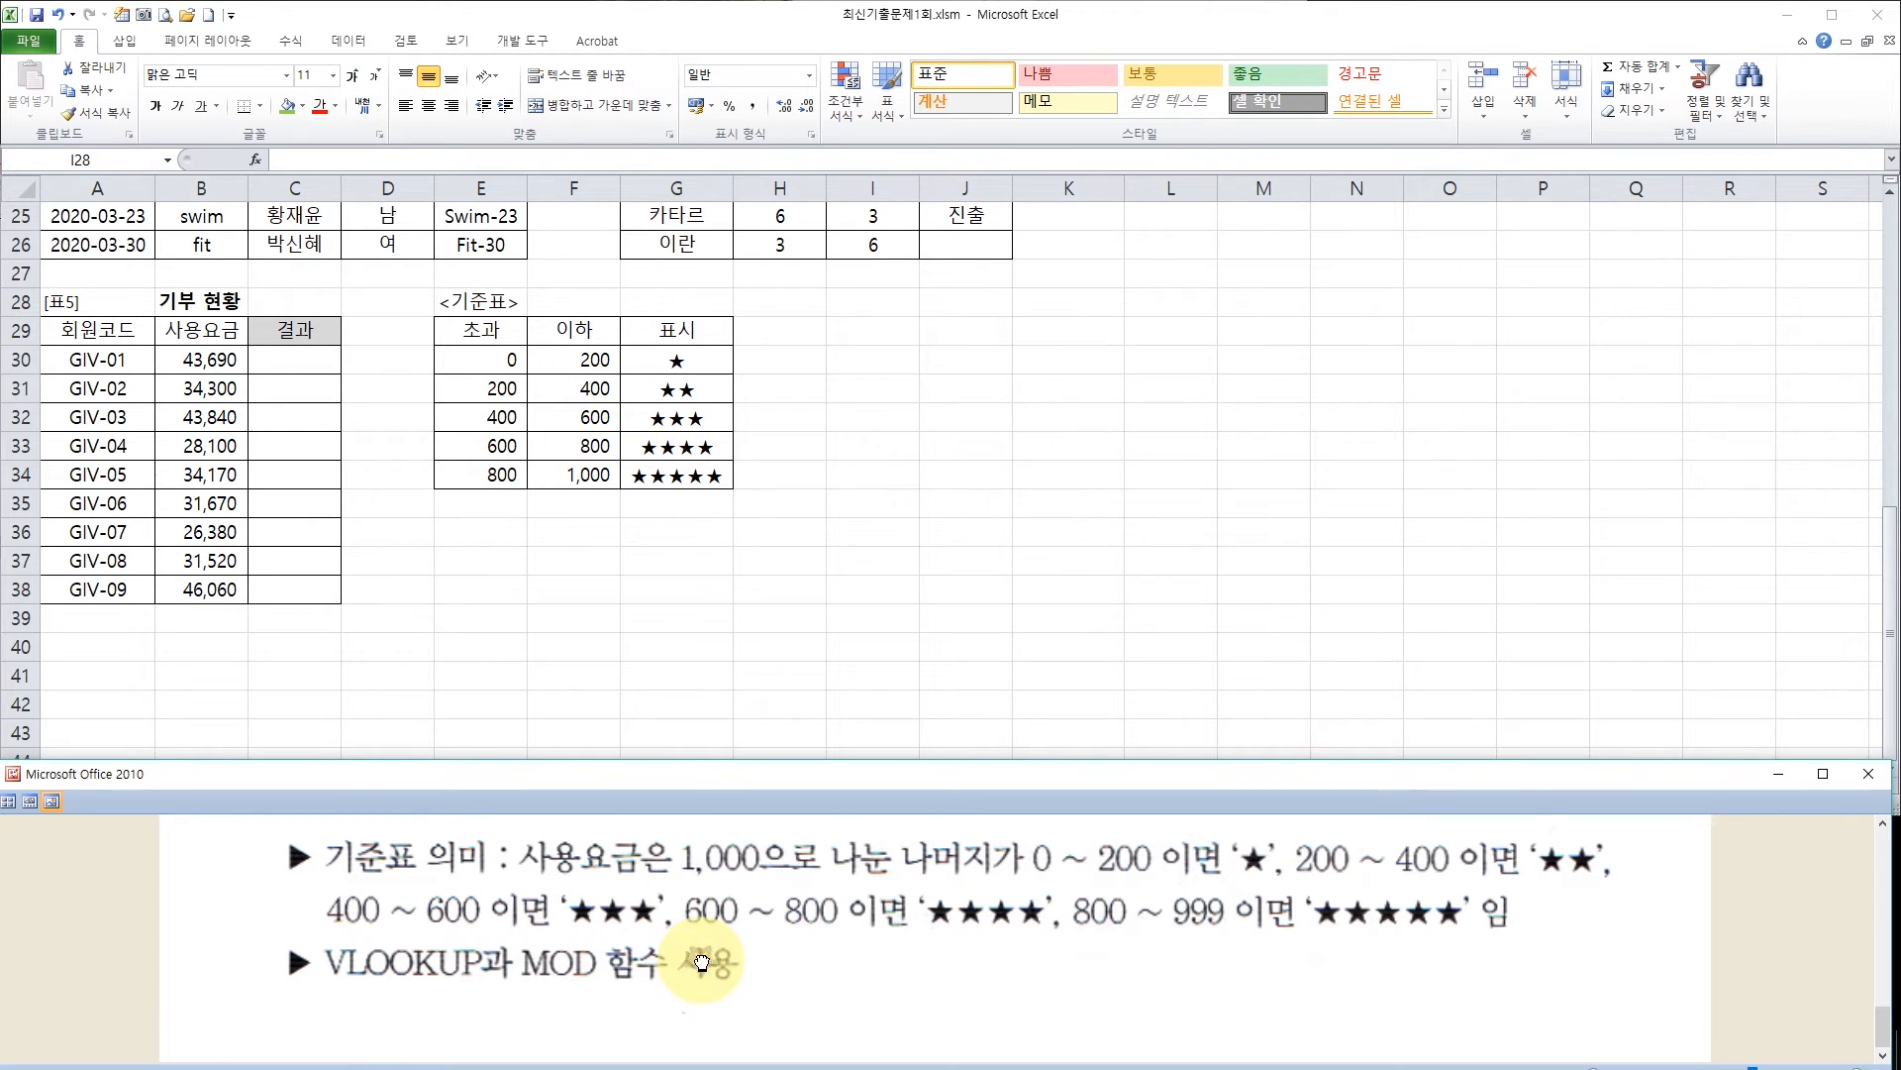
scroll(701, 961, "up", 1)
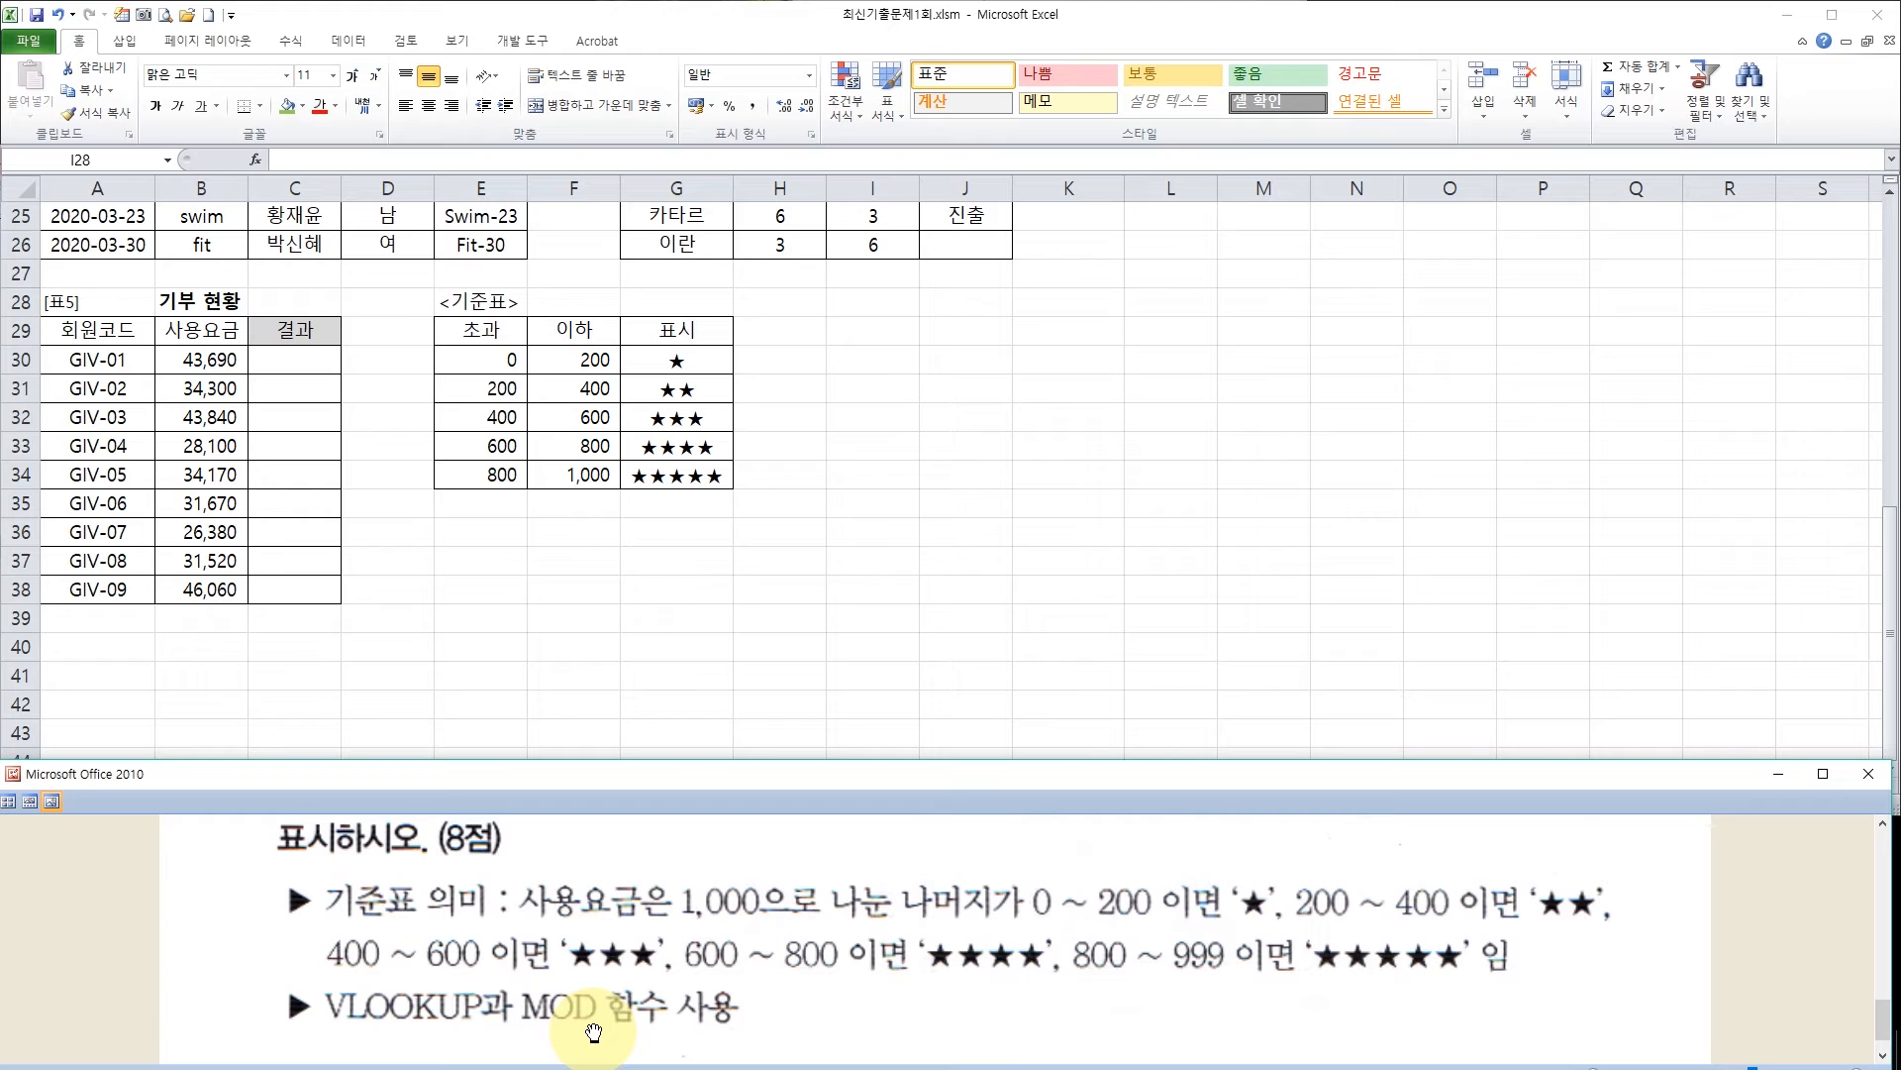
left_click(301, 362)
type("=")
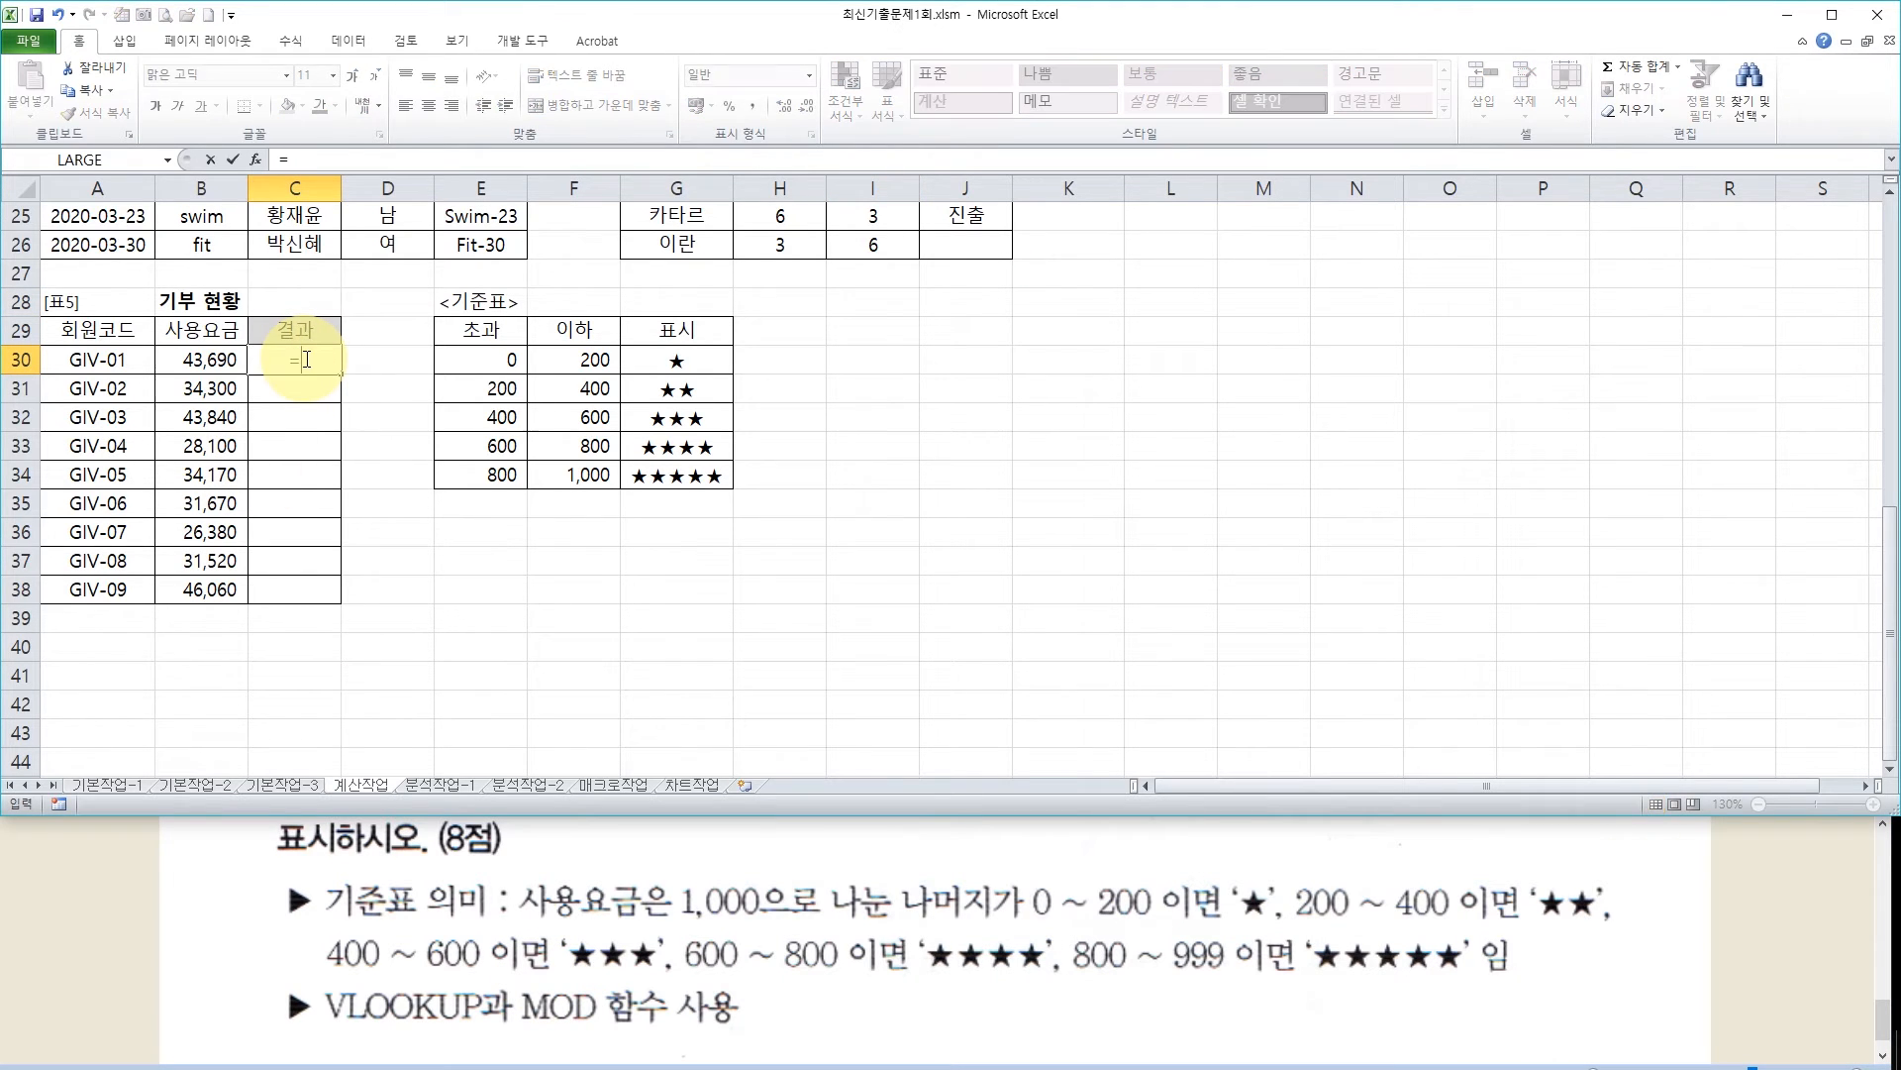
type("ㅍ")
type("v")
double_click(391, 532)
key("ctrl+a")
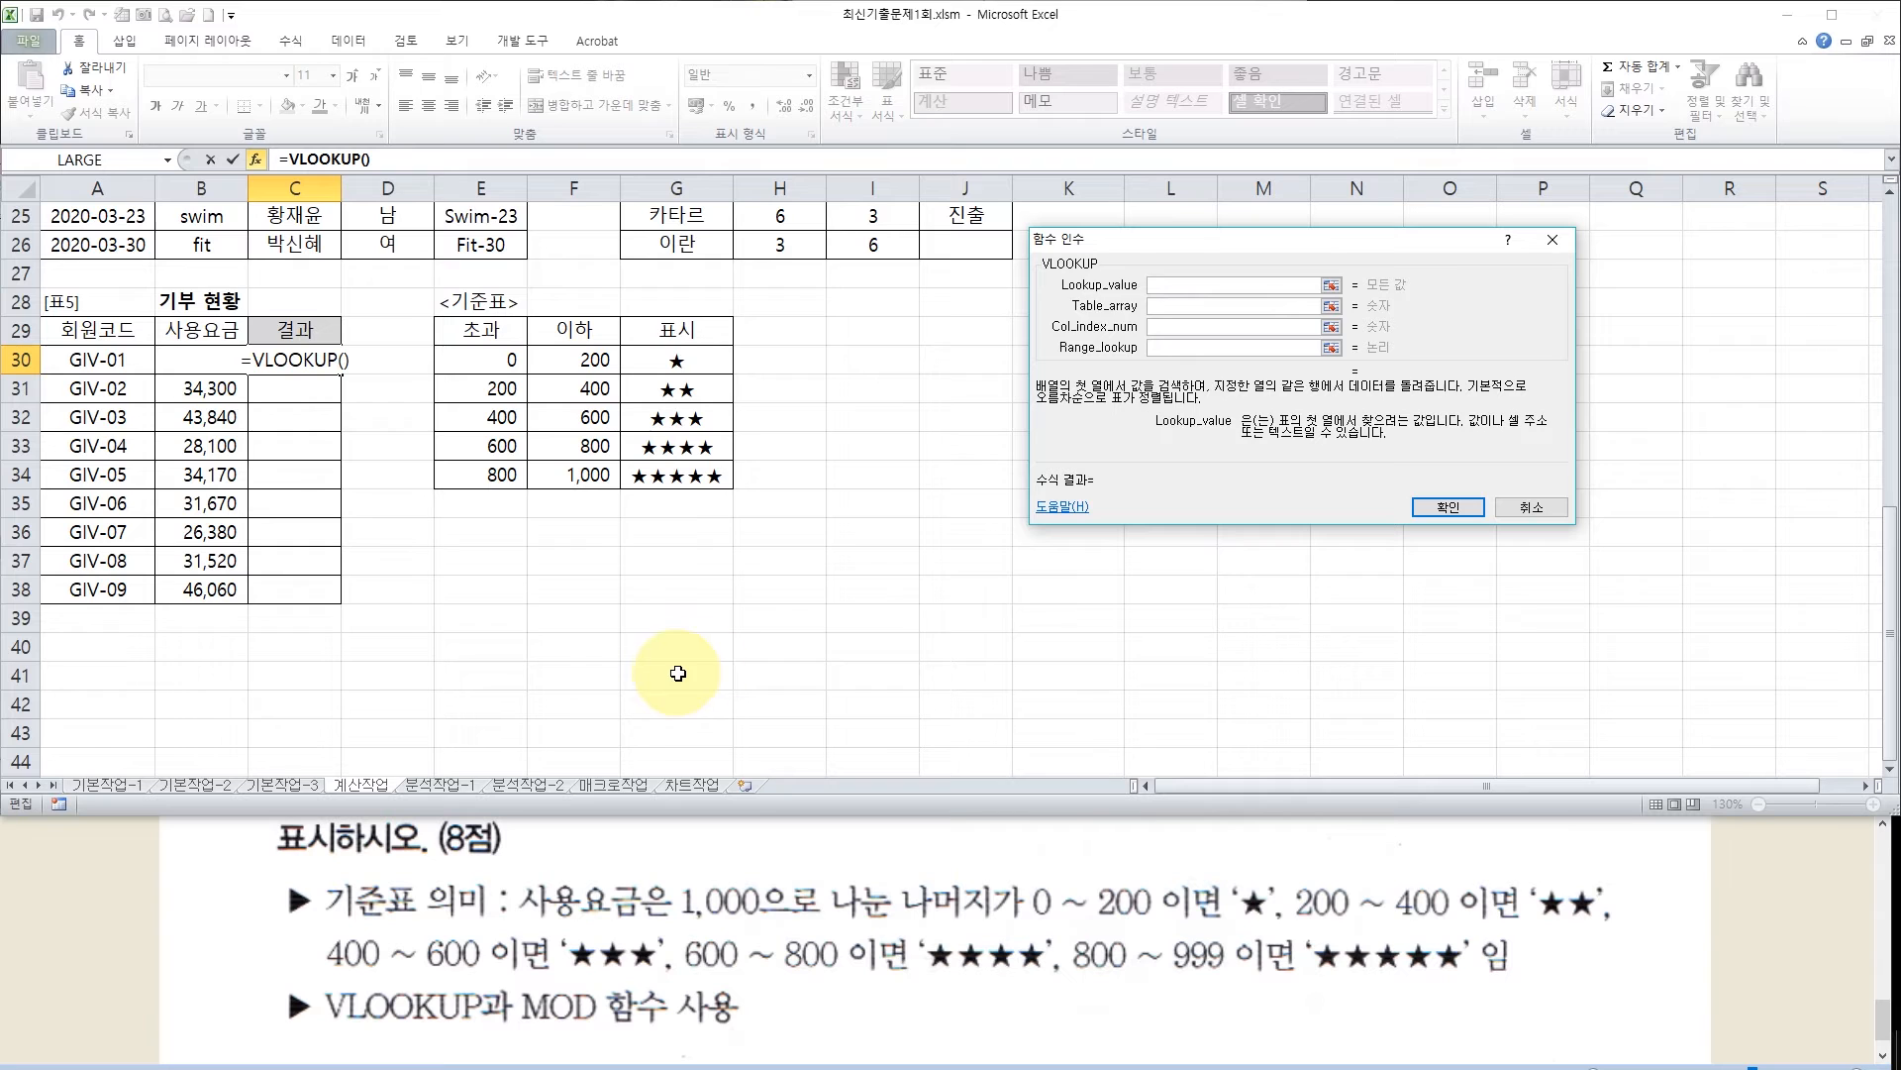
left_click_drag(1125, 241, 923, 321)
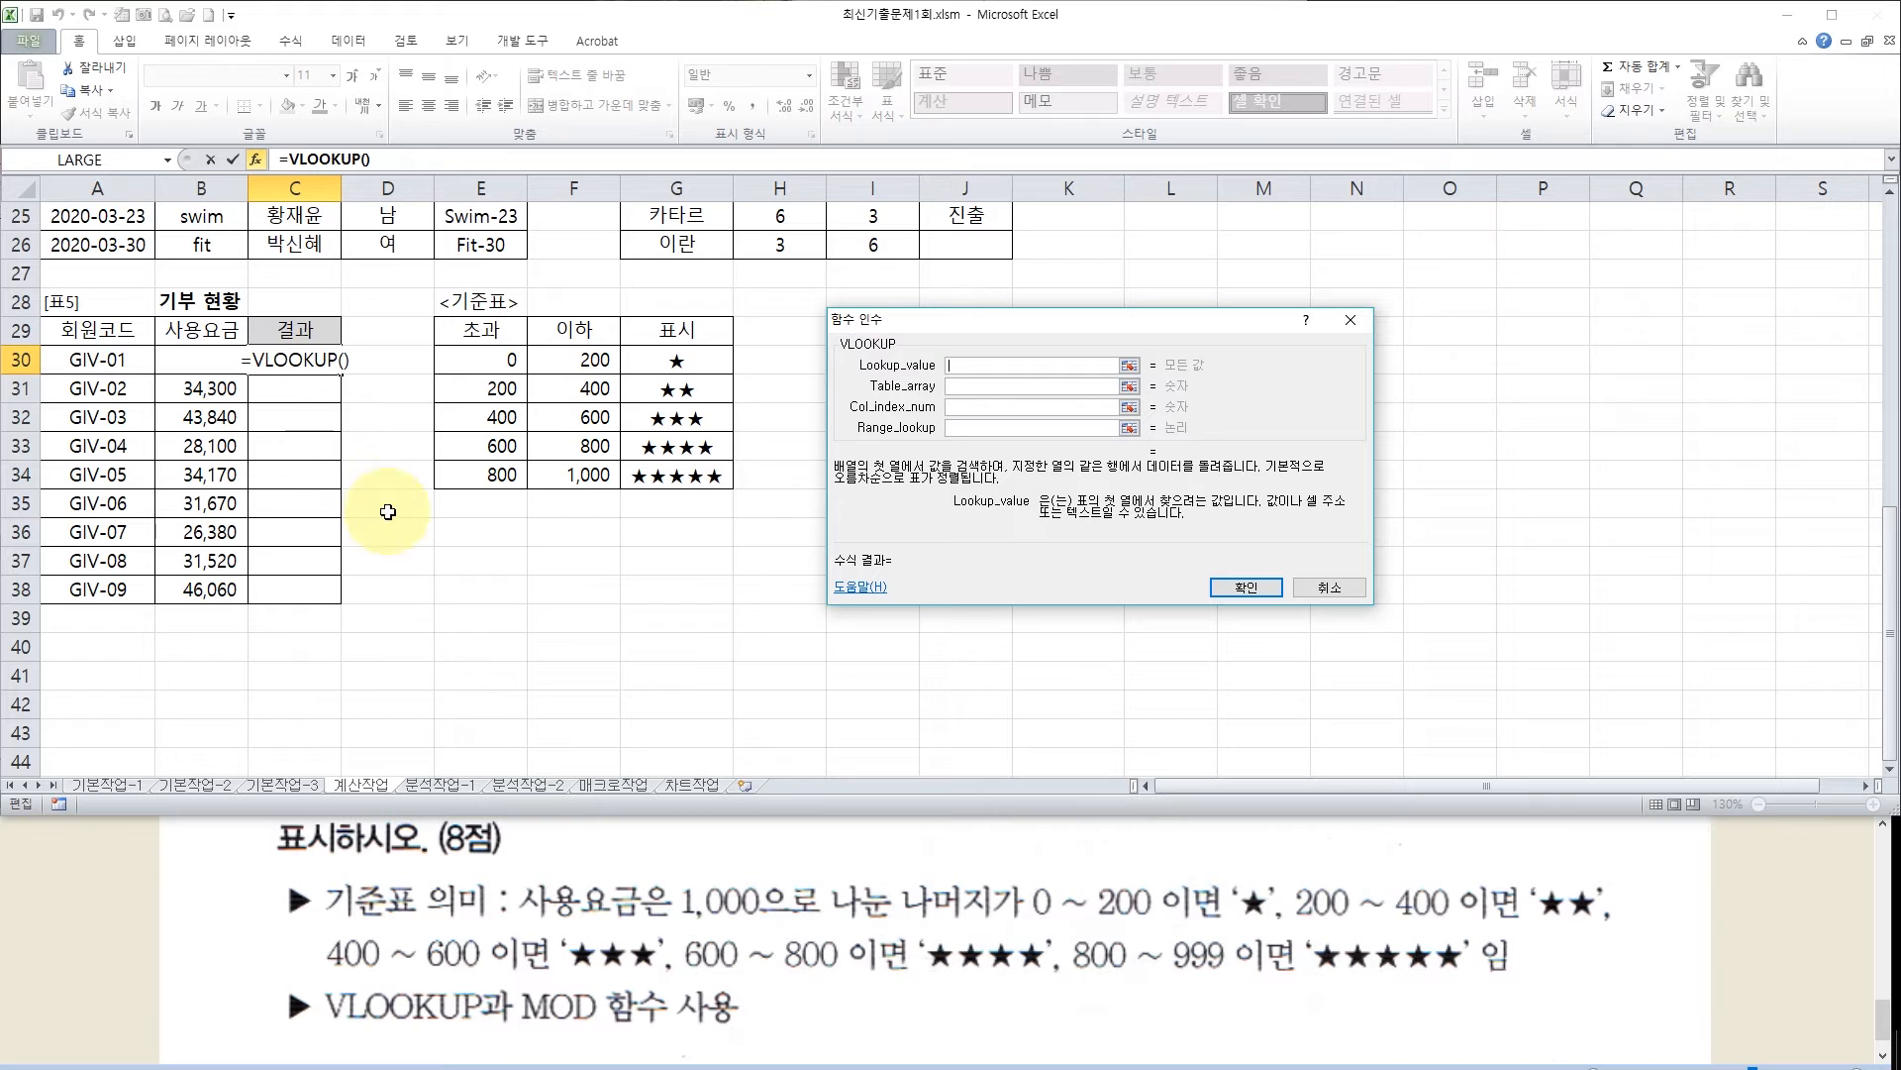
Nest MOD in the VLOOKUP Lookup_value, with B30 as Number and 1000 as Divisor
left_click(975, 364)
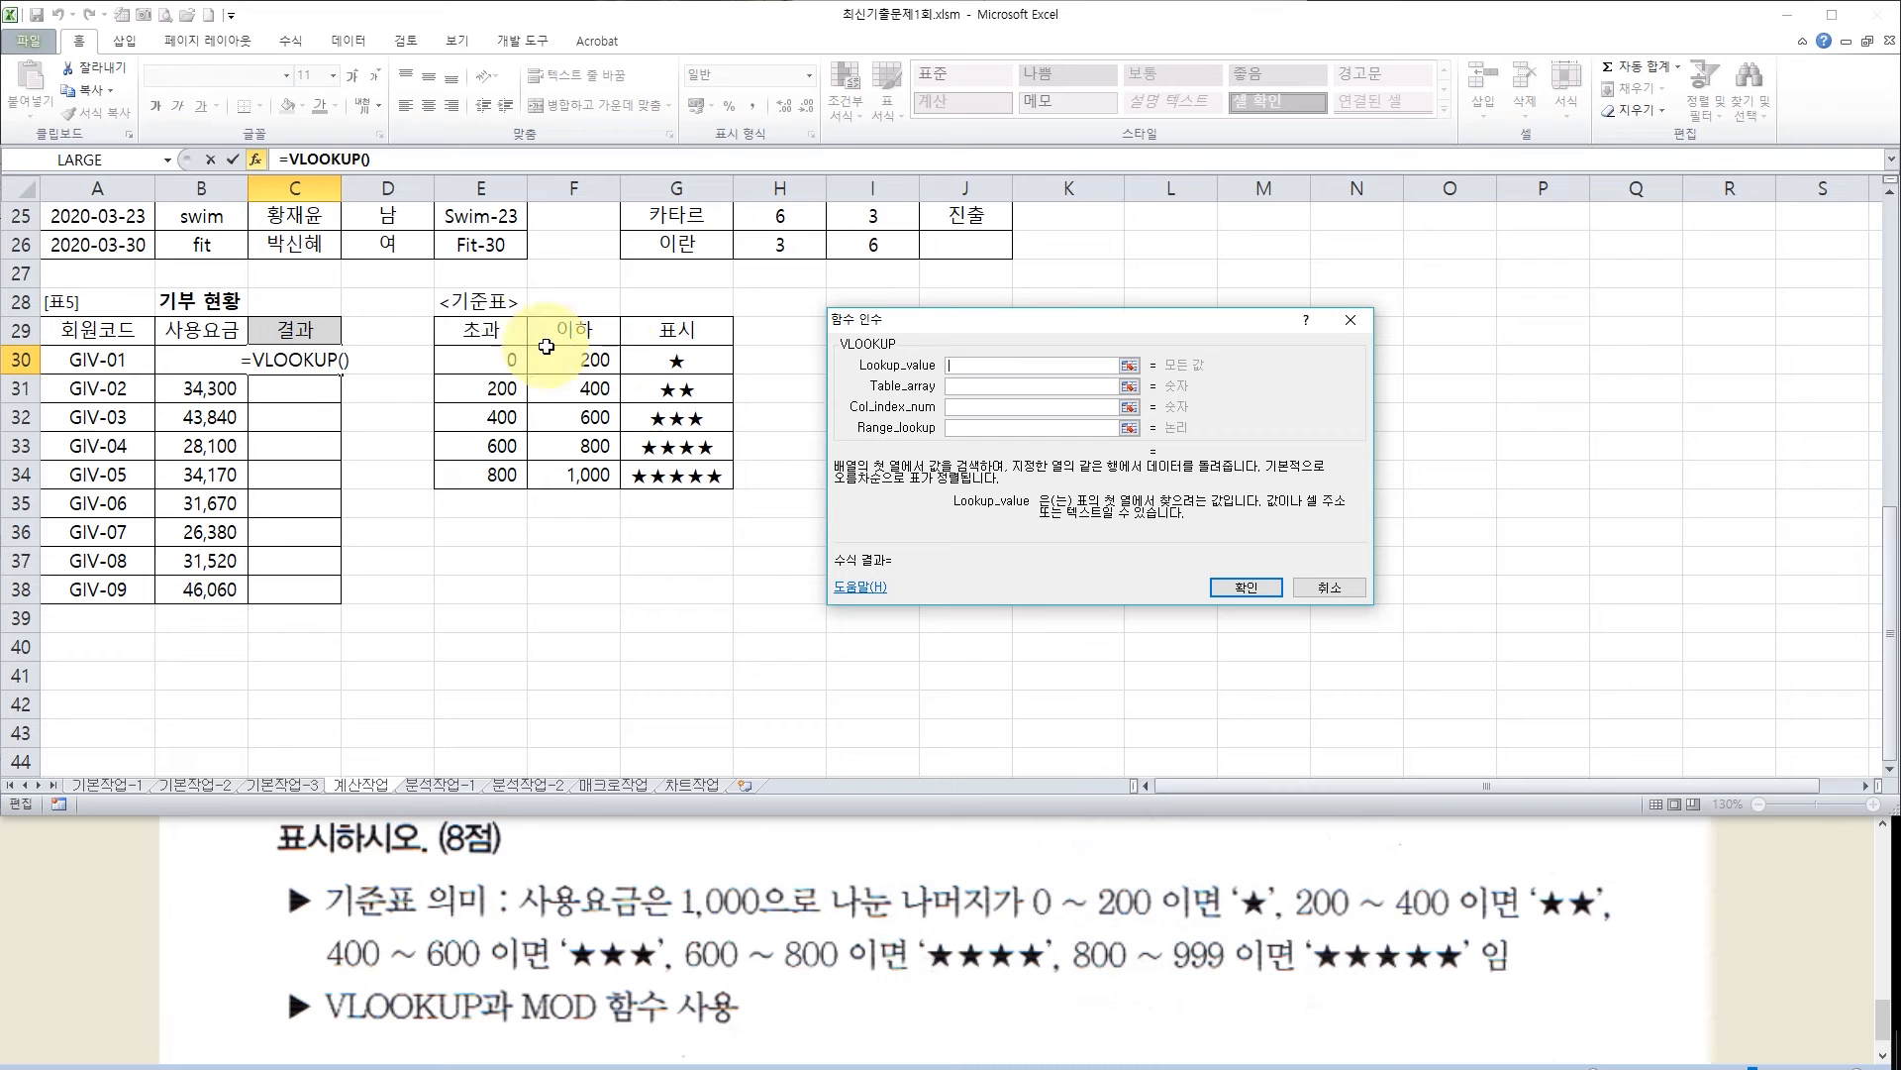
left_click(170, 159)
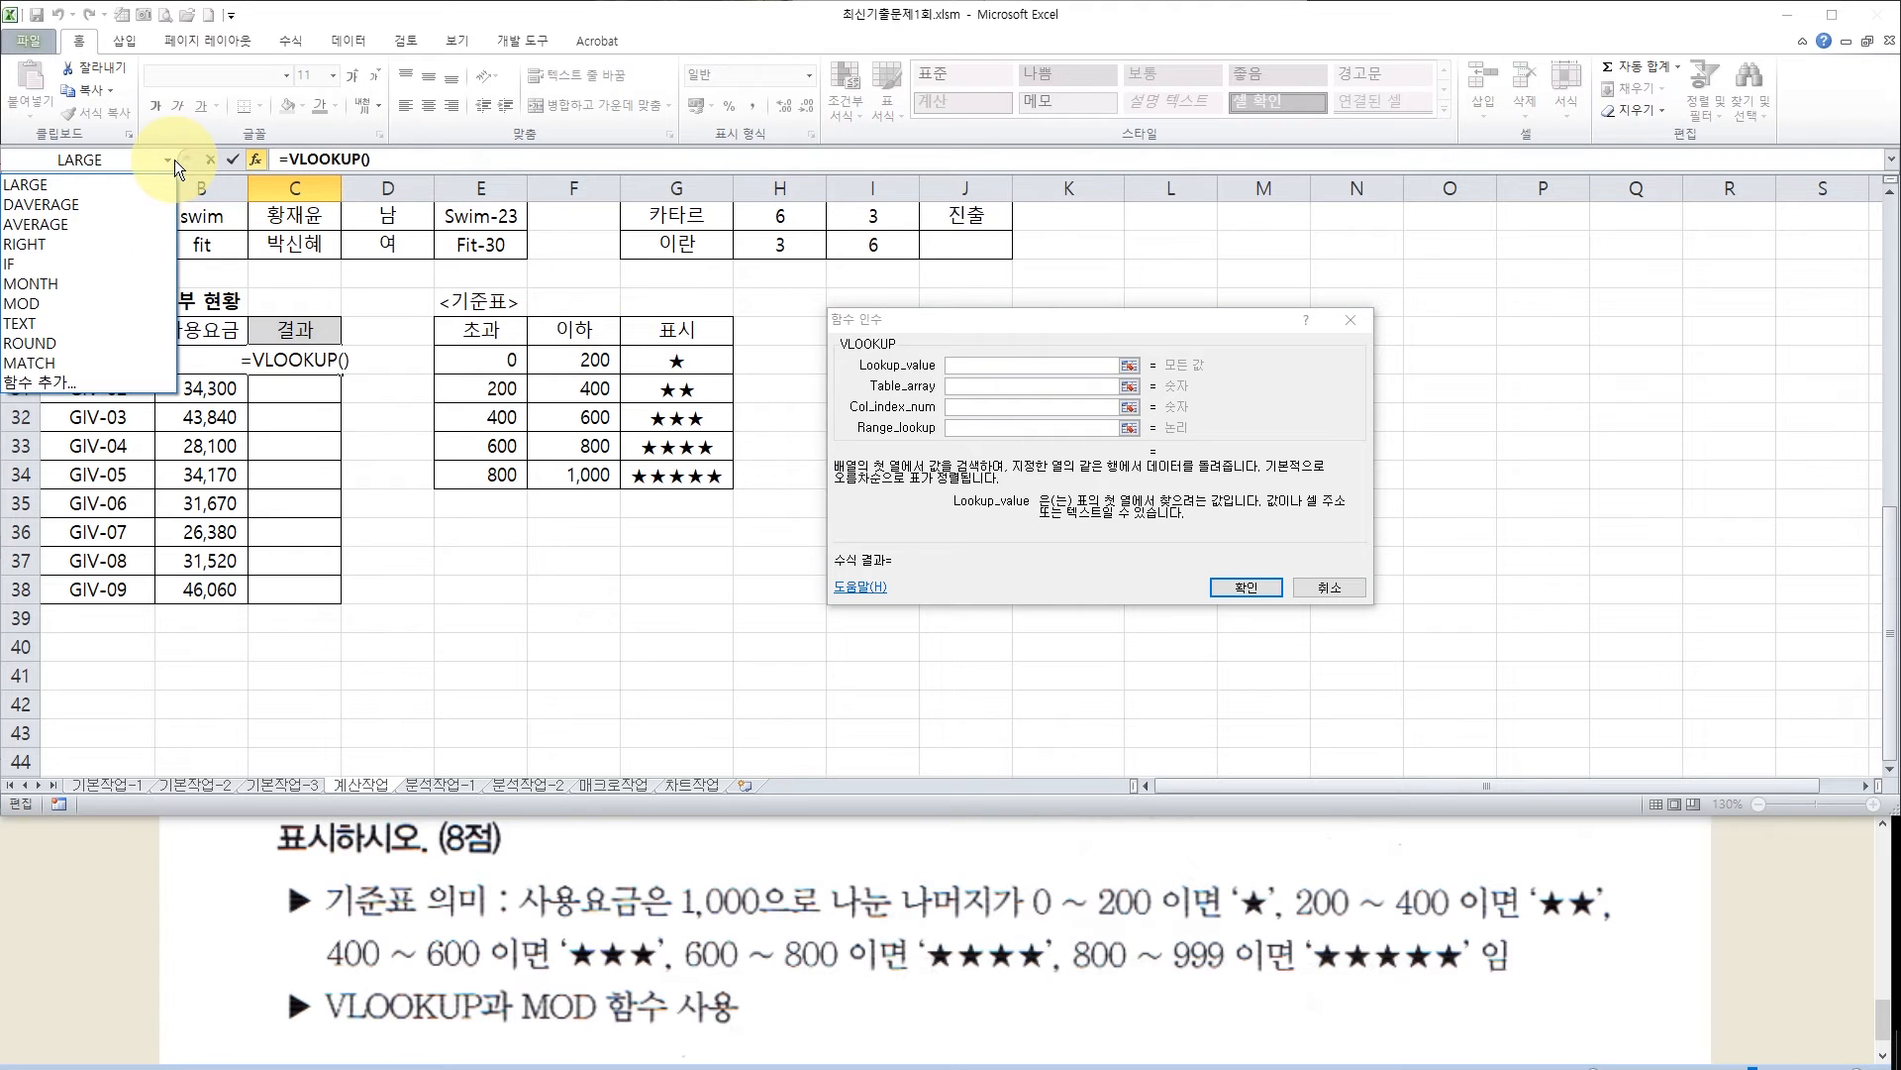
left_click(96, 303)
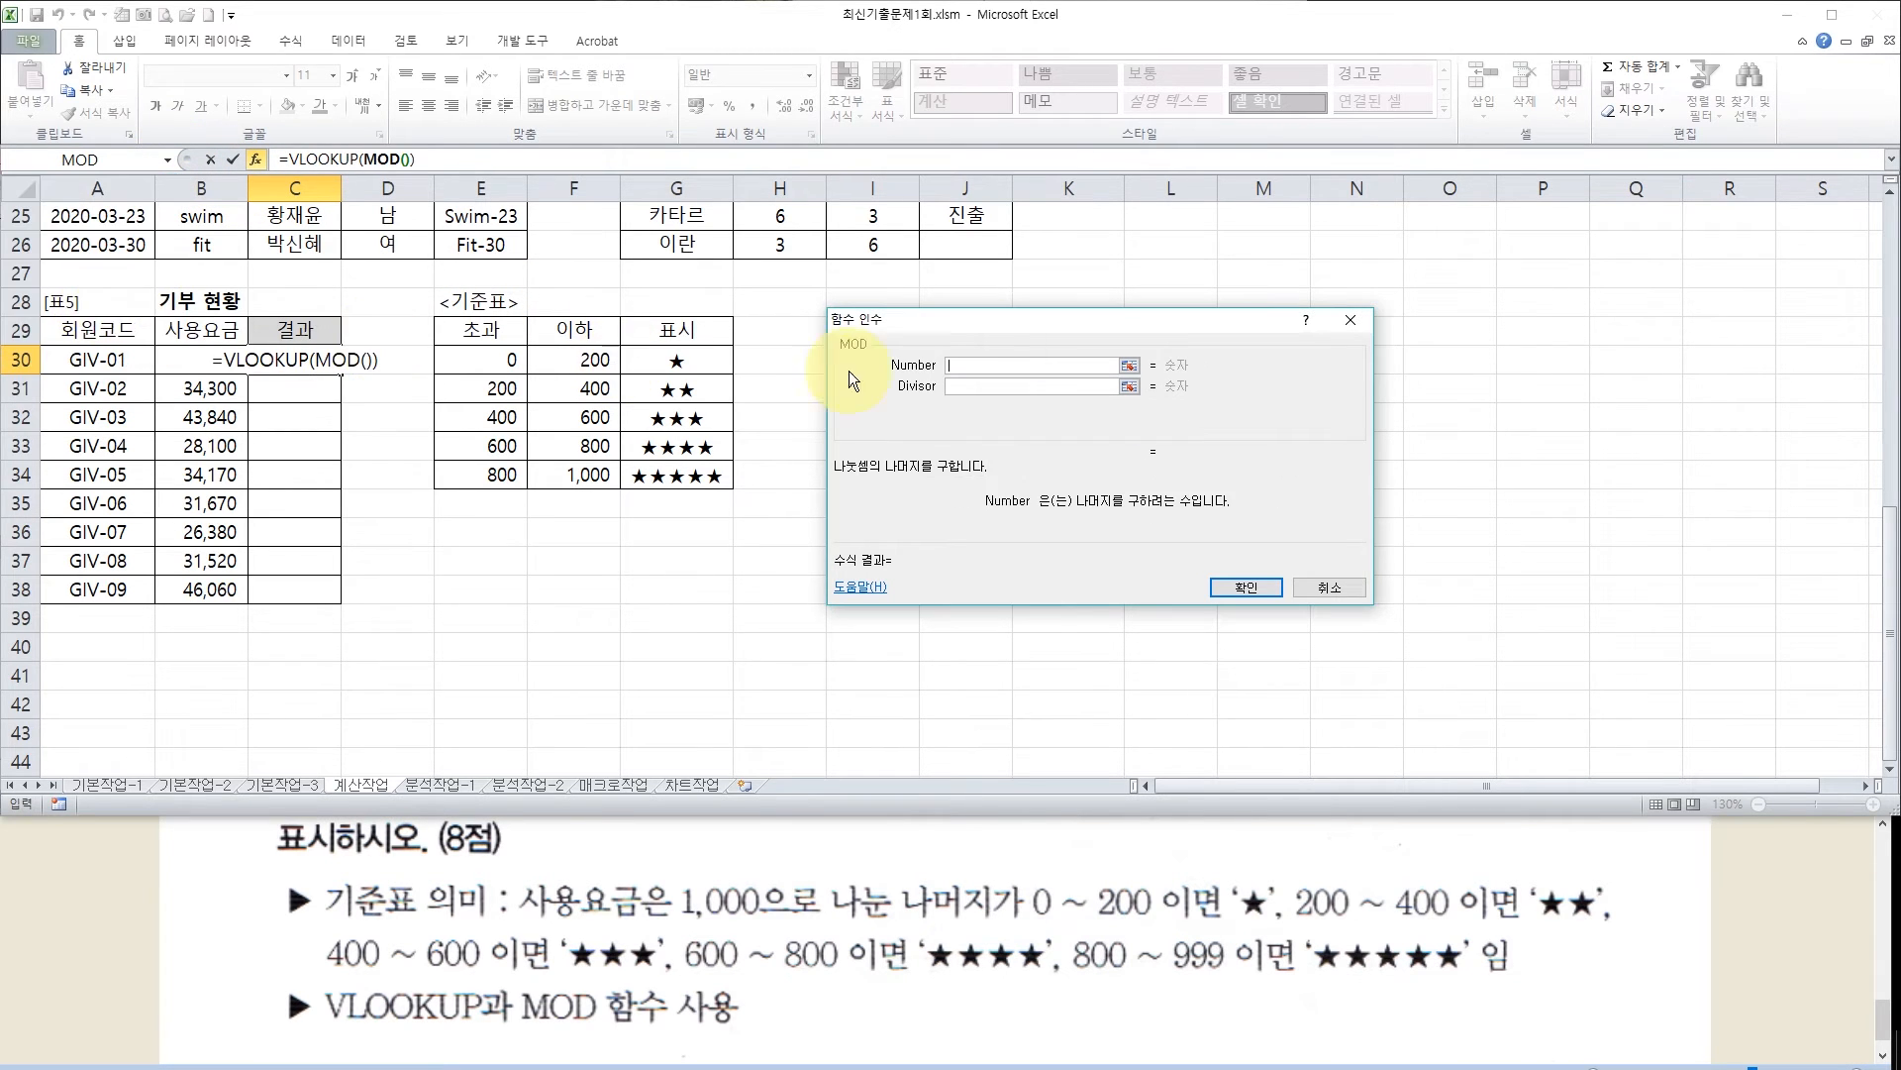
left_click(229, 365)
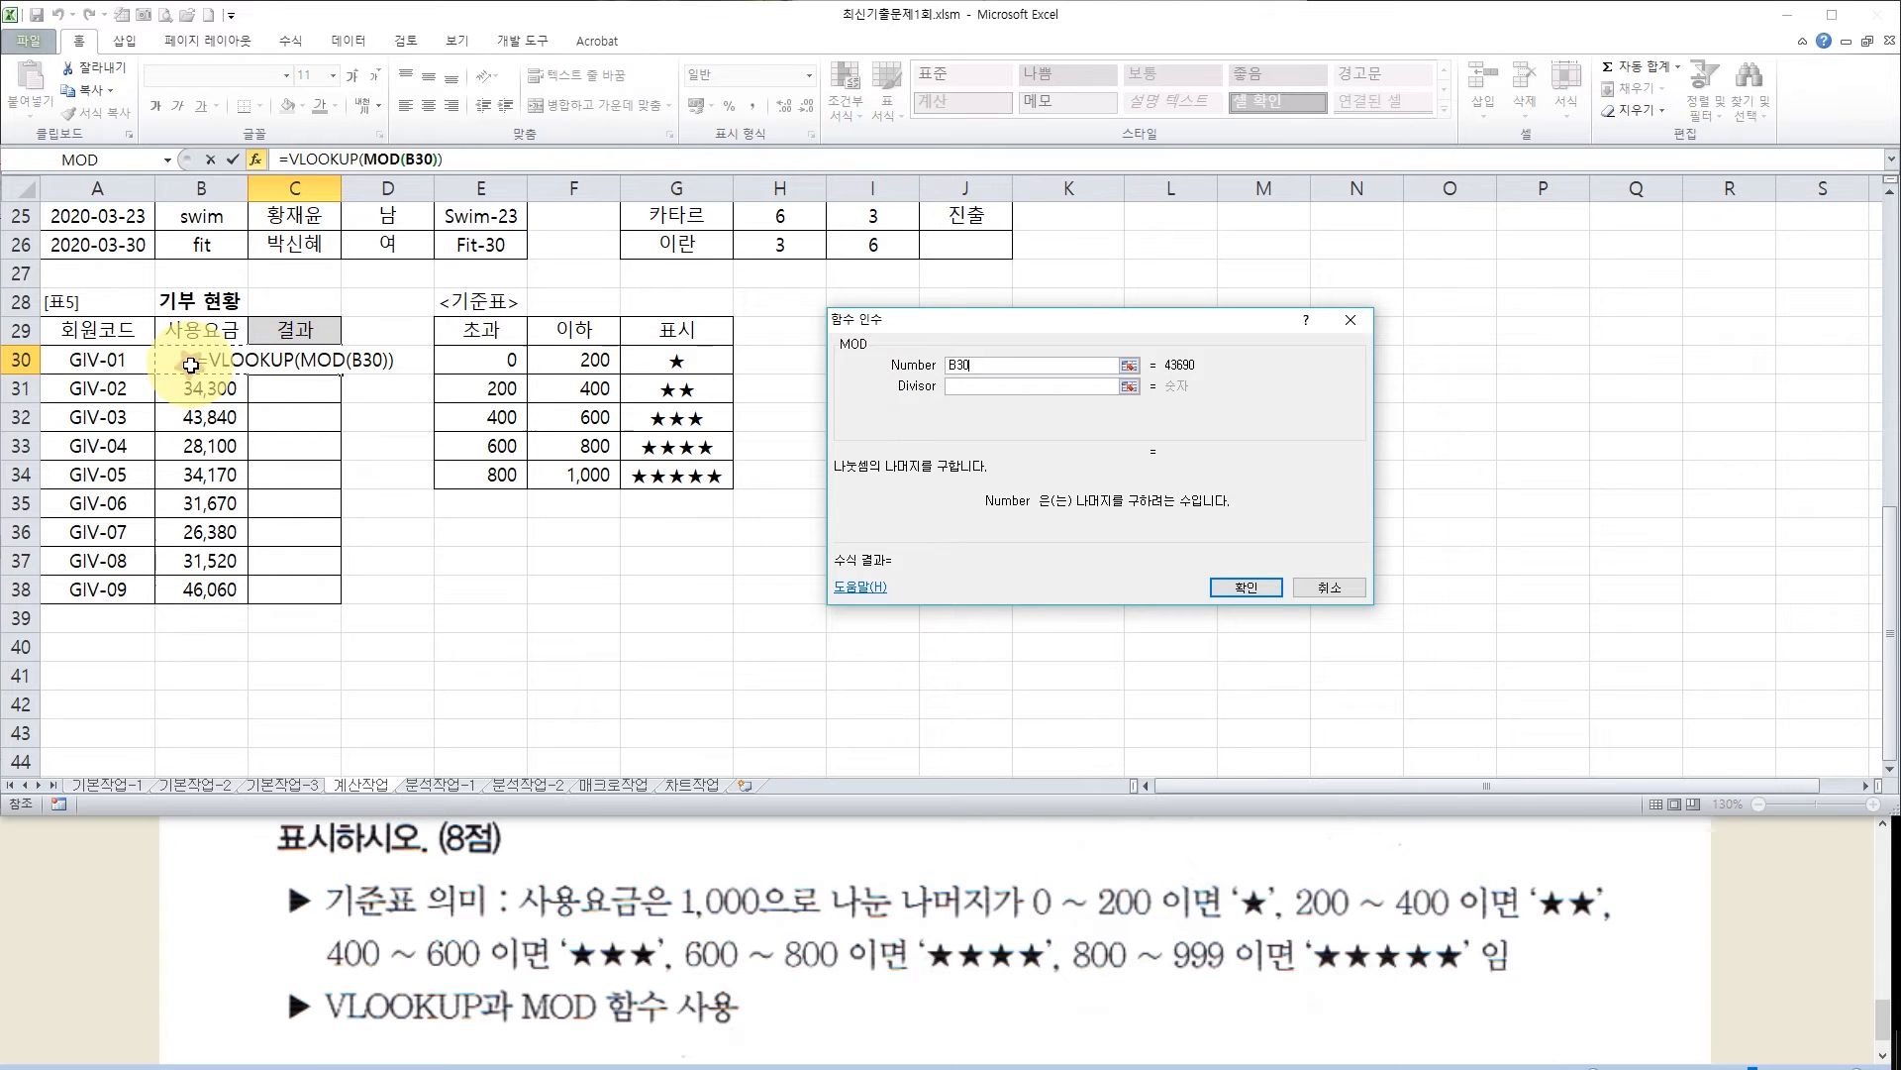
left_click(960, 387)
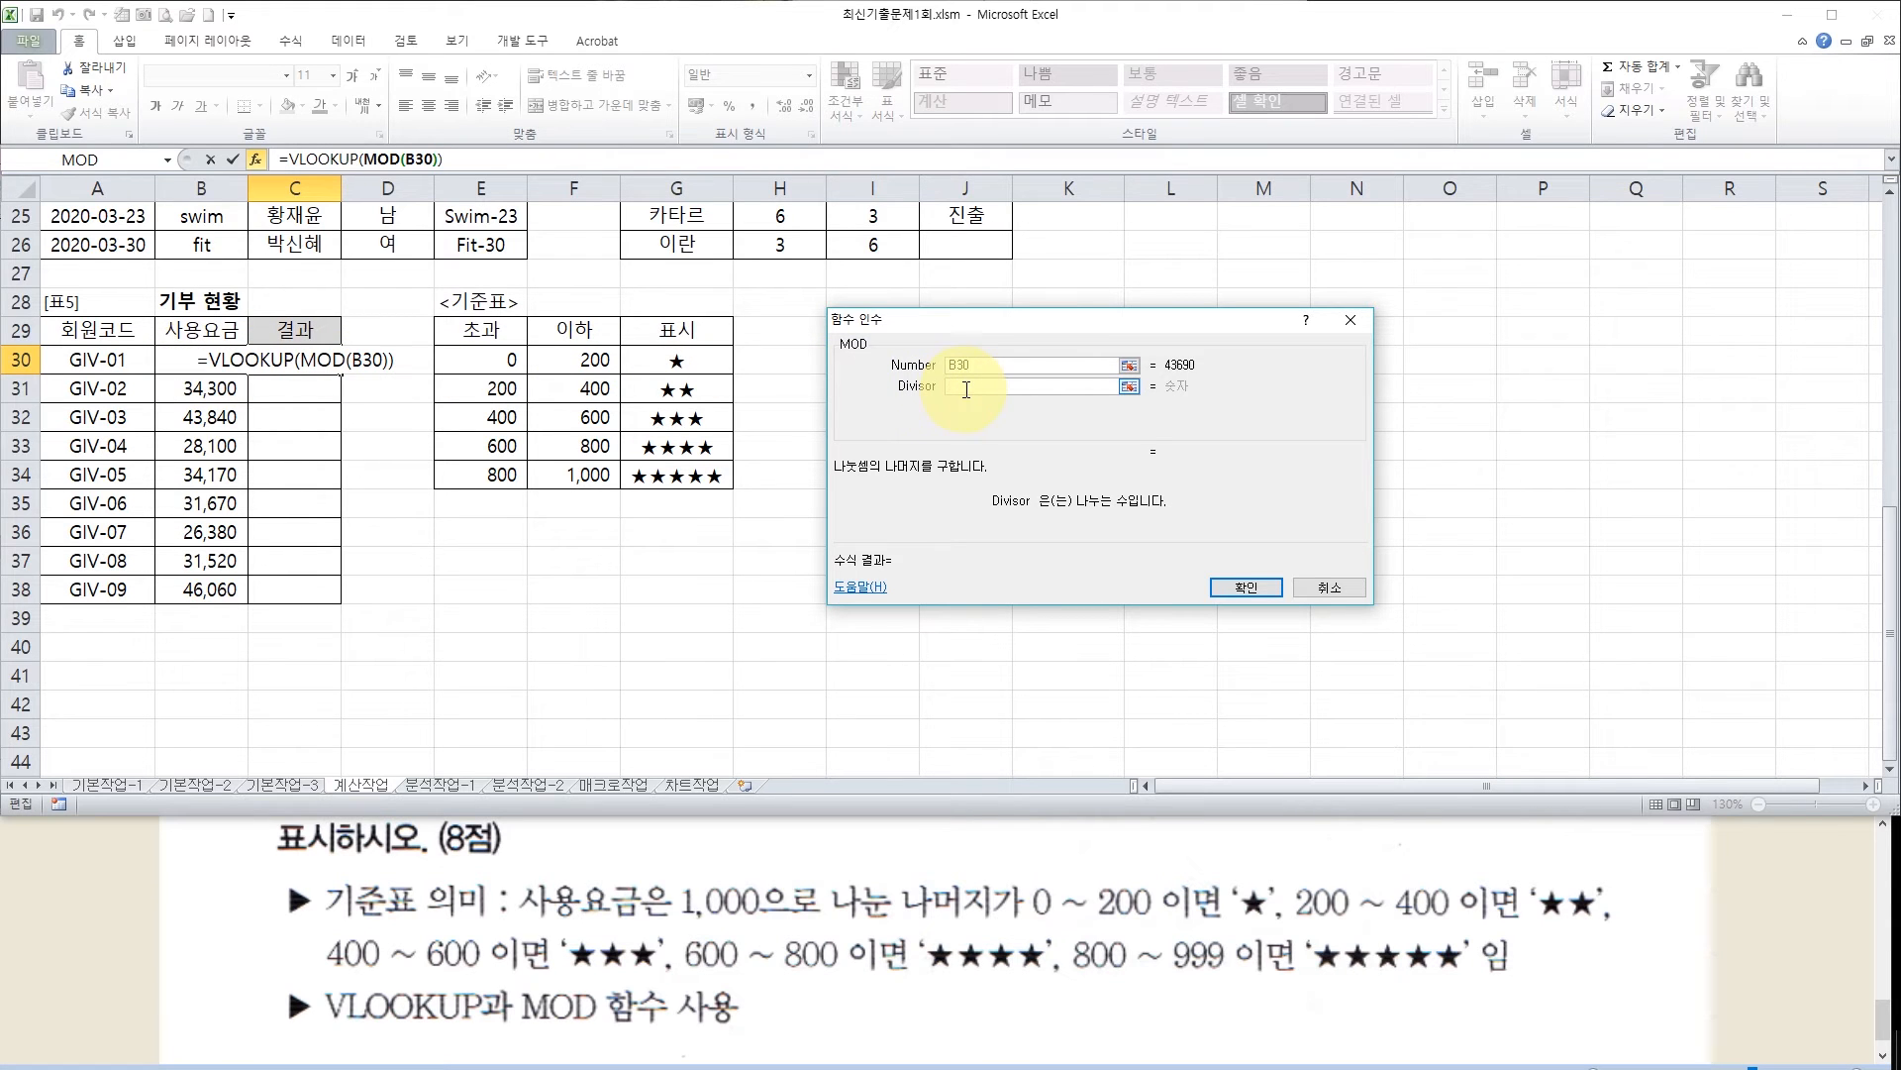
type("1000")
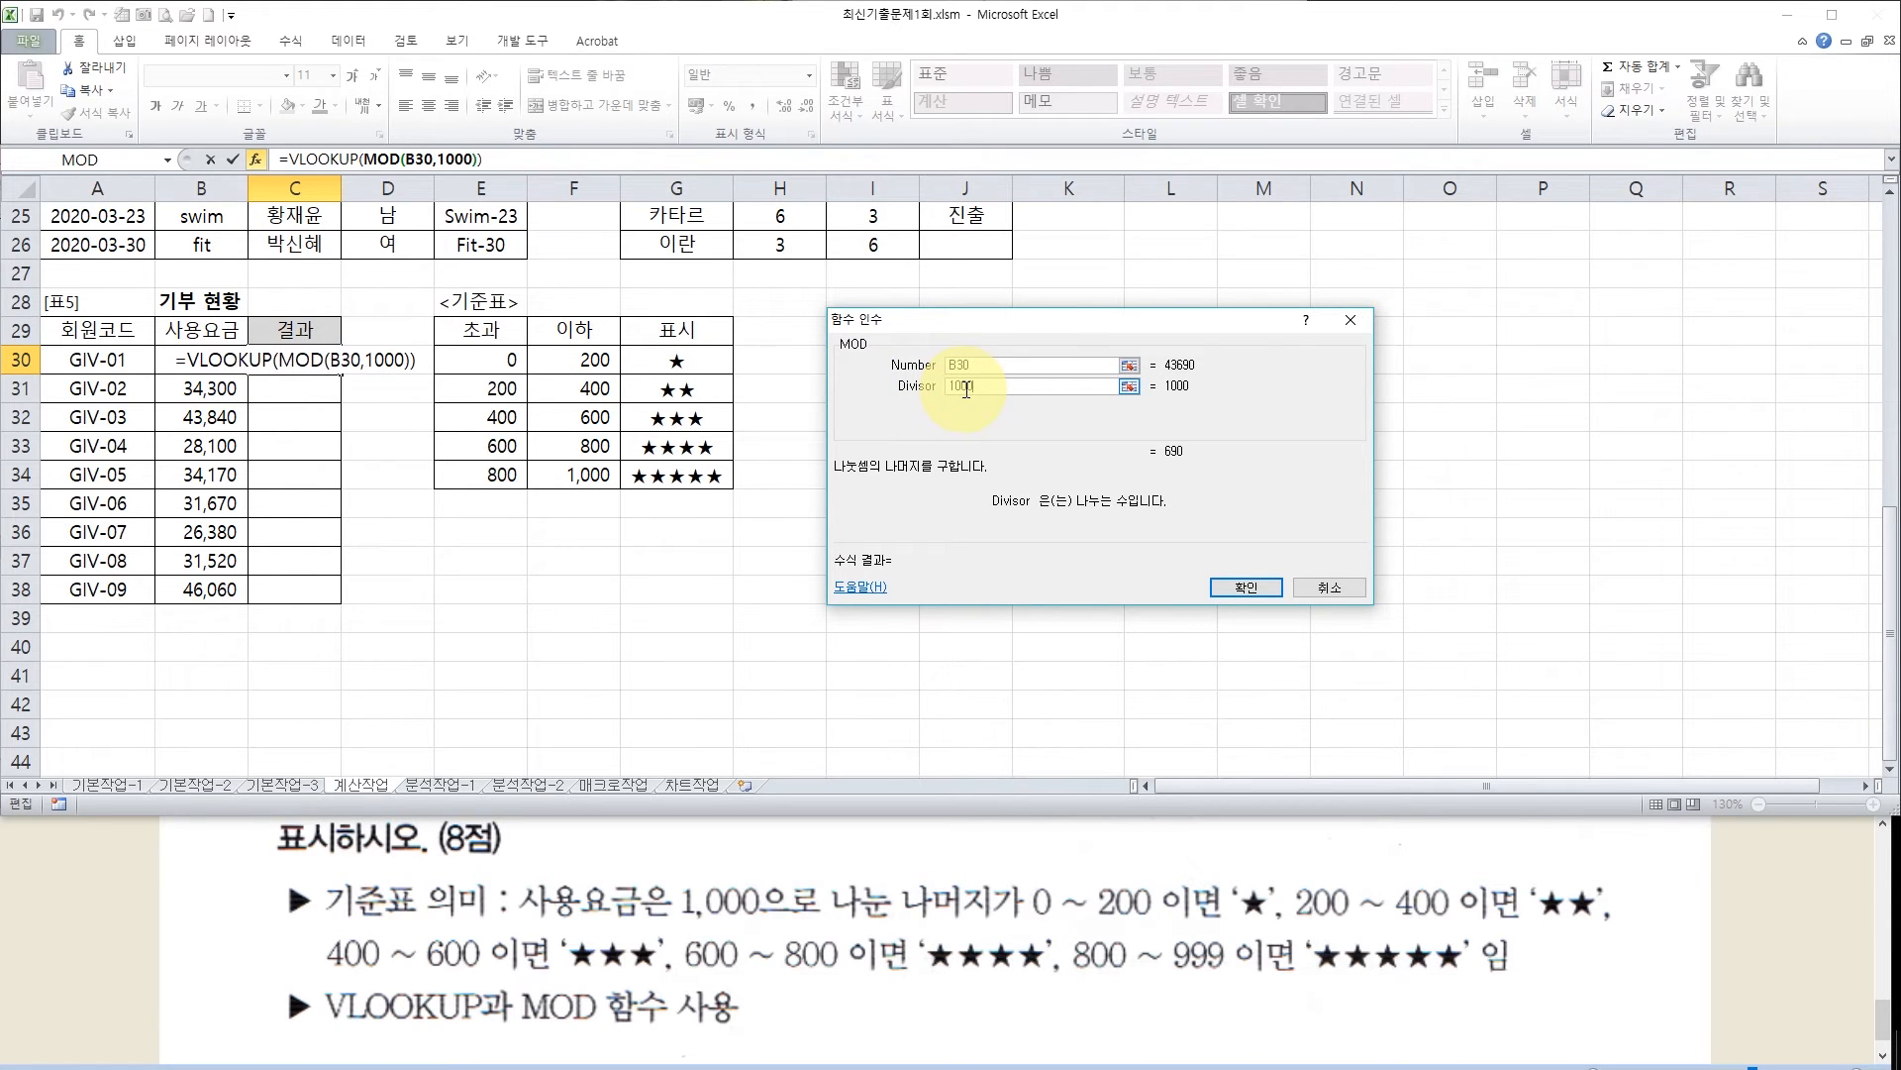
Return to the VLOOKUP arguments and set Table_array to the absolute range $E$29:$G$34 and Col_index_num to 3
left_click(336, 160)
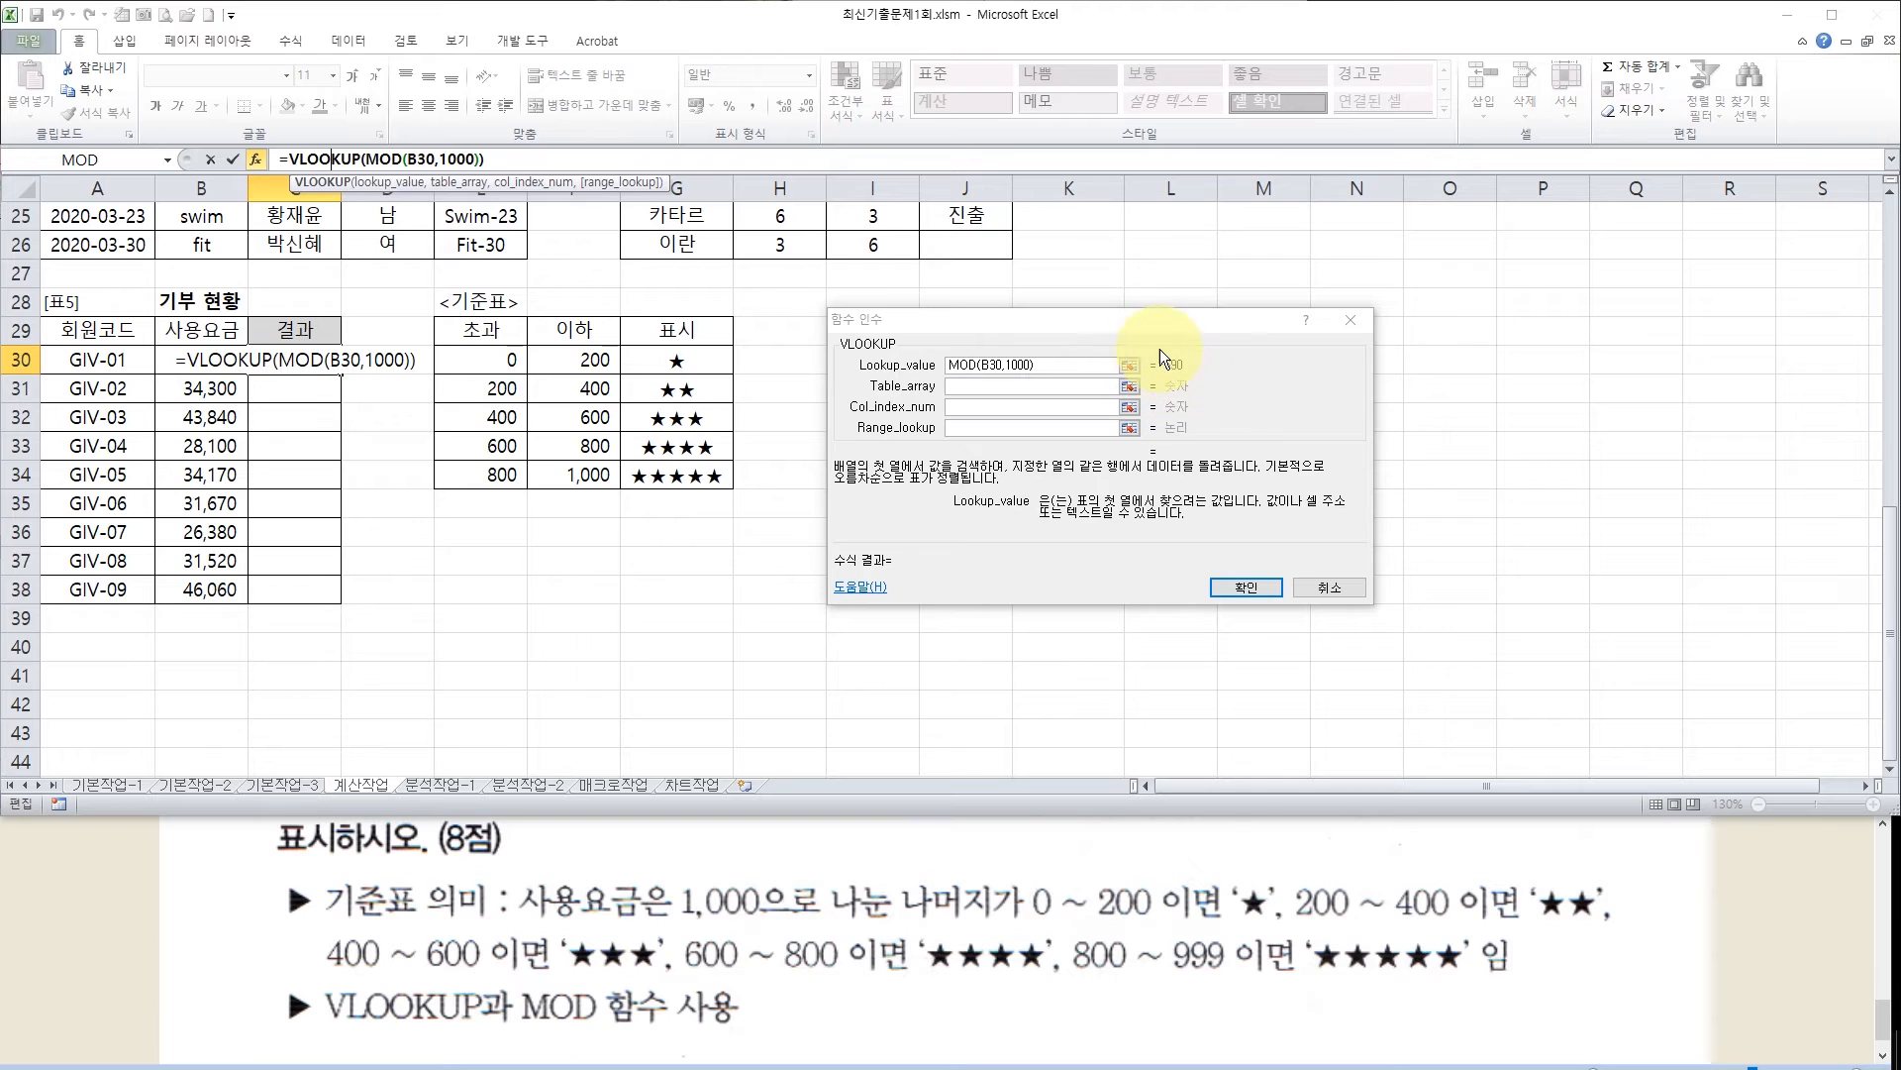
left_click(968, 387)
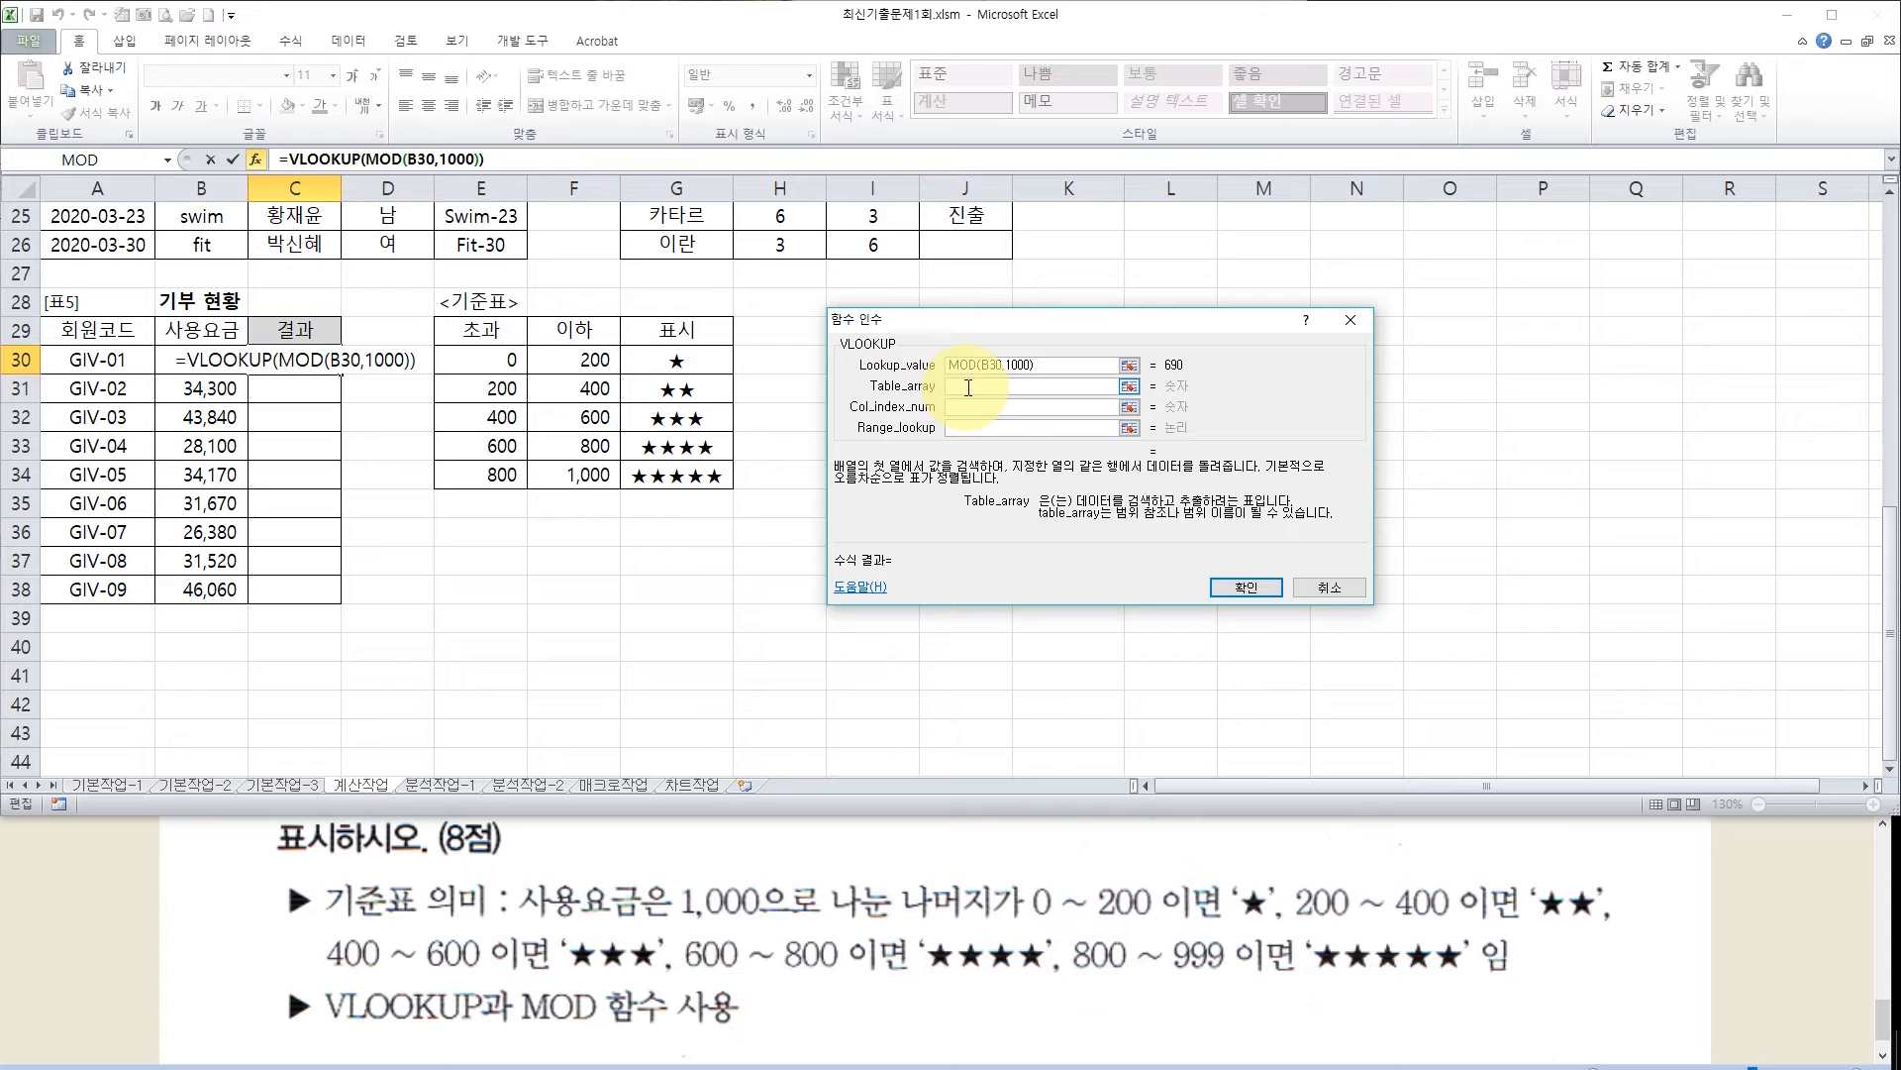
left_click_drag(478, 337, 649, 478)
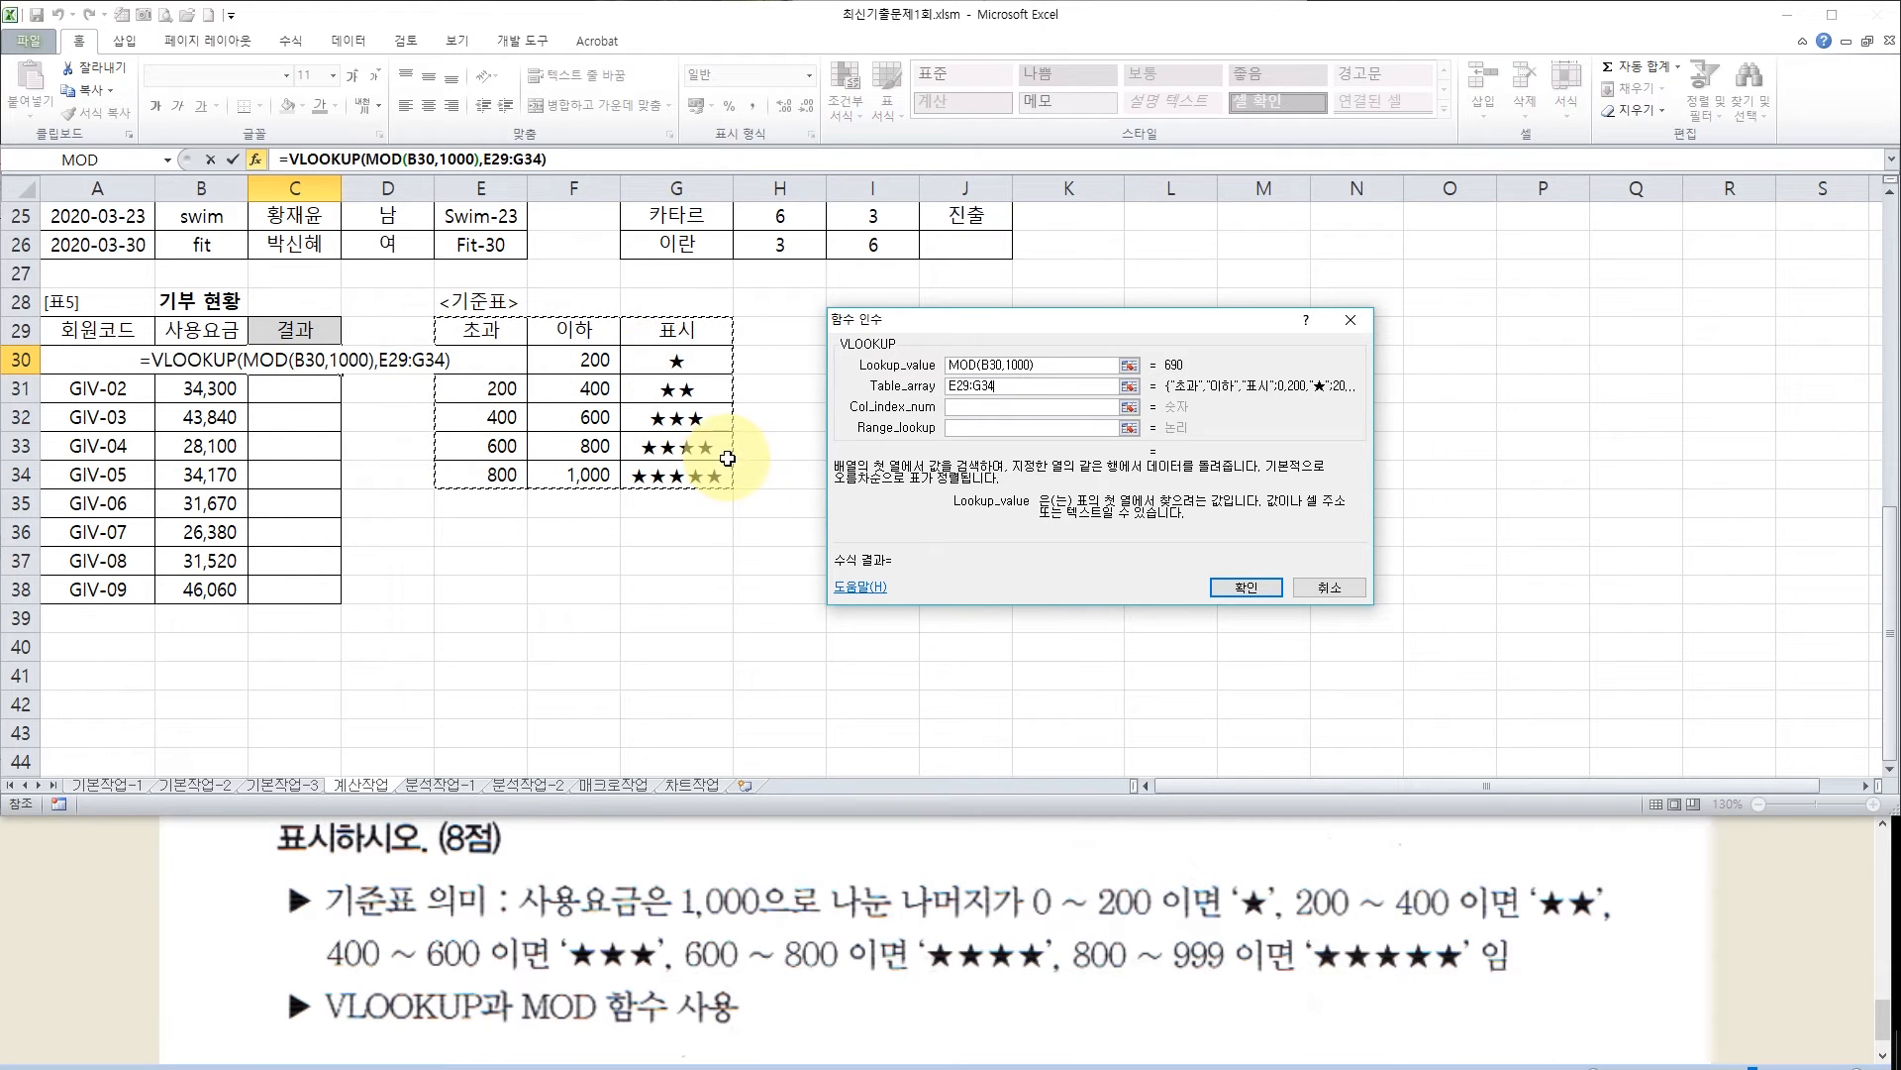
key("F4")
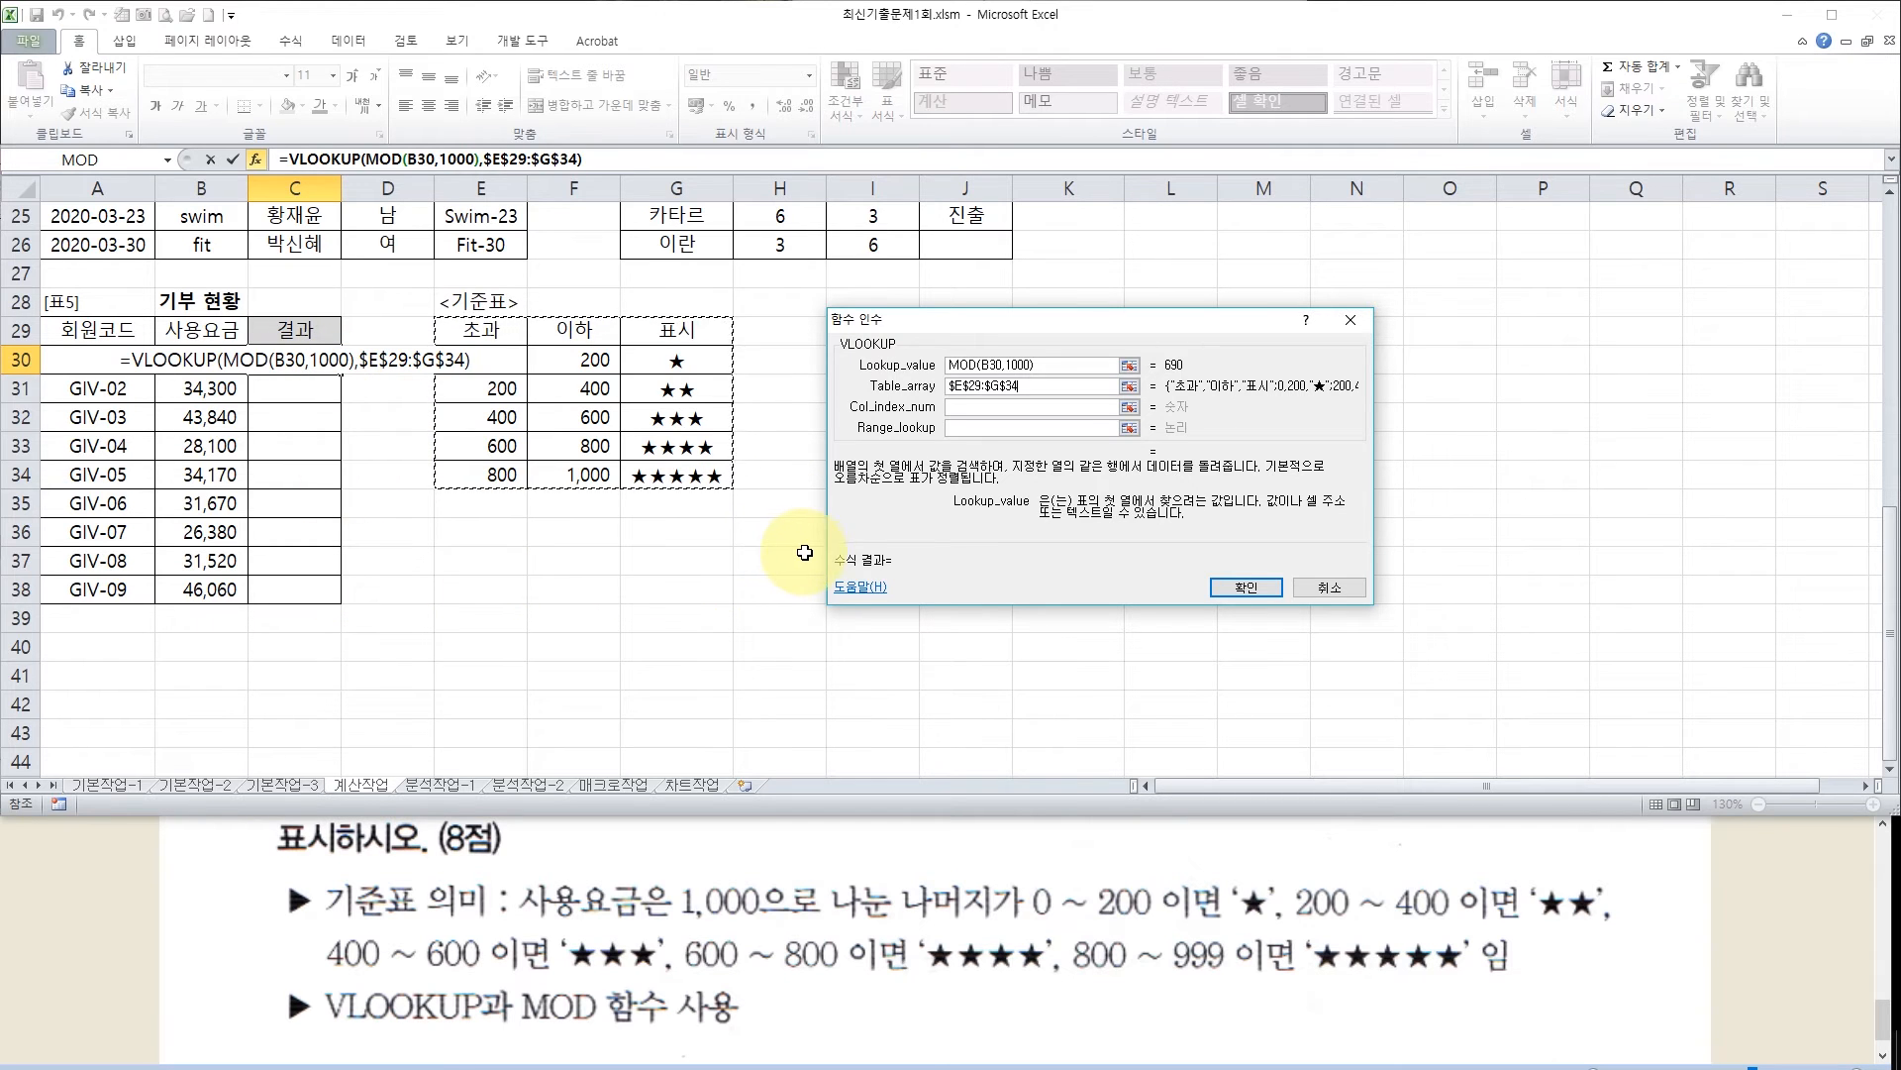
left_click(966, 406)
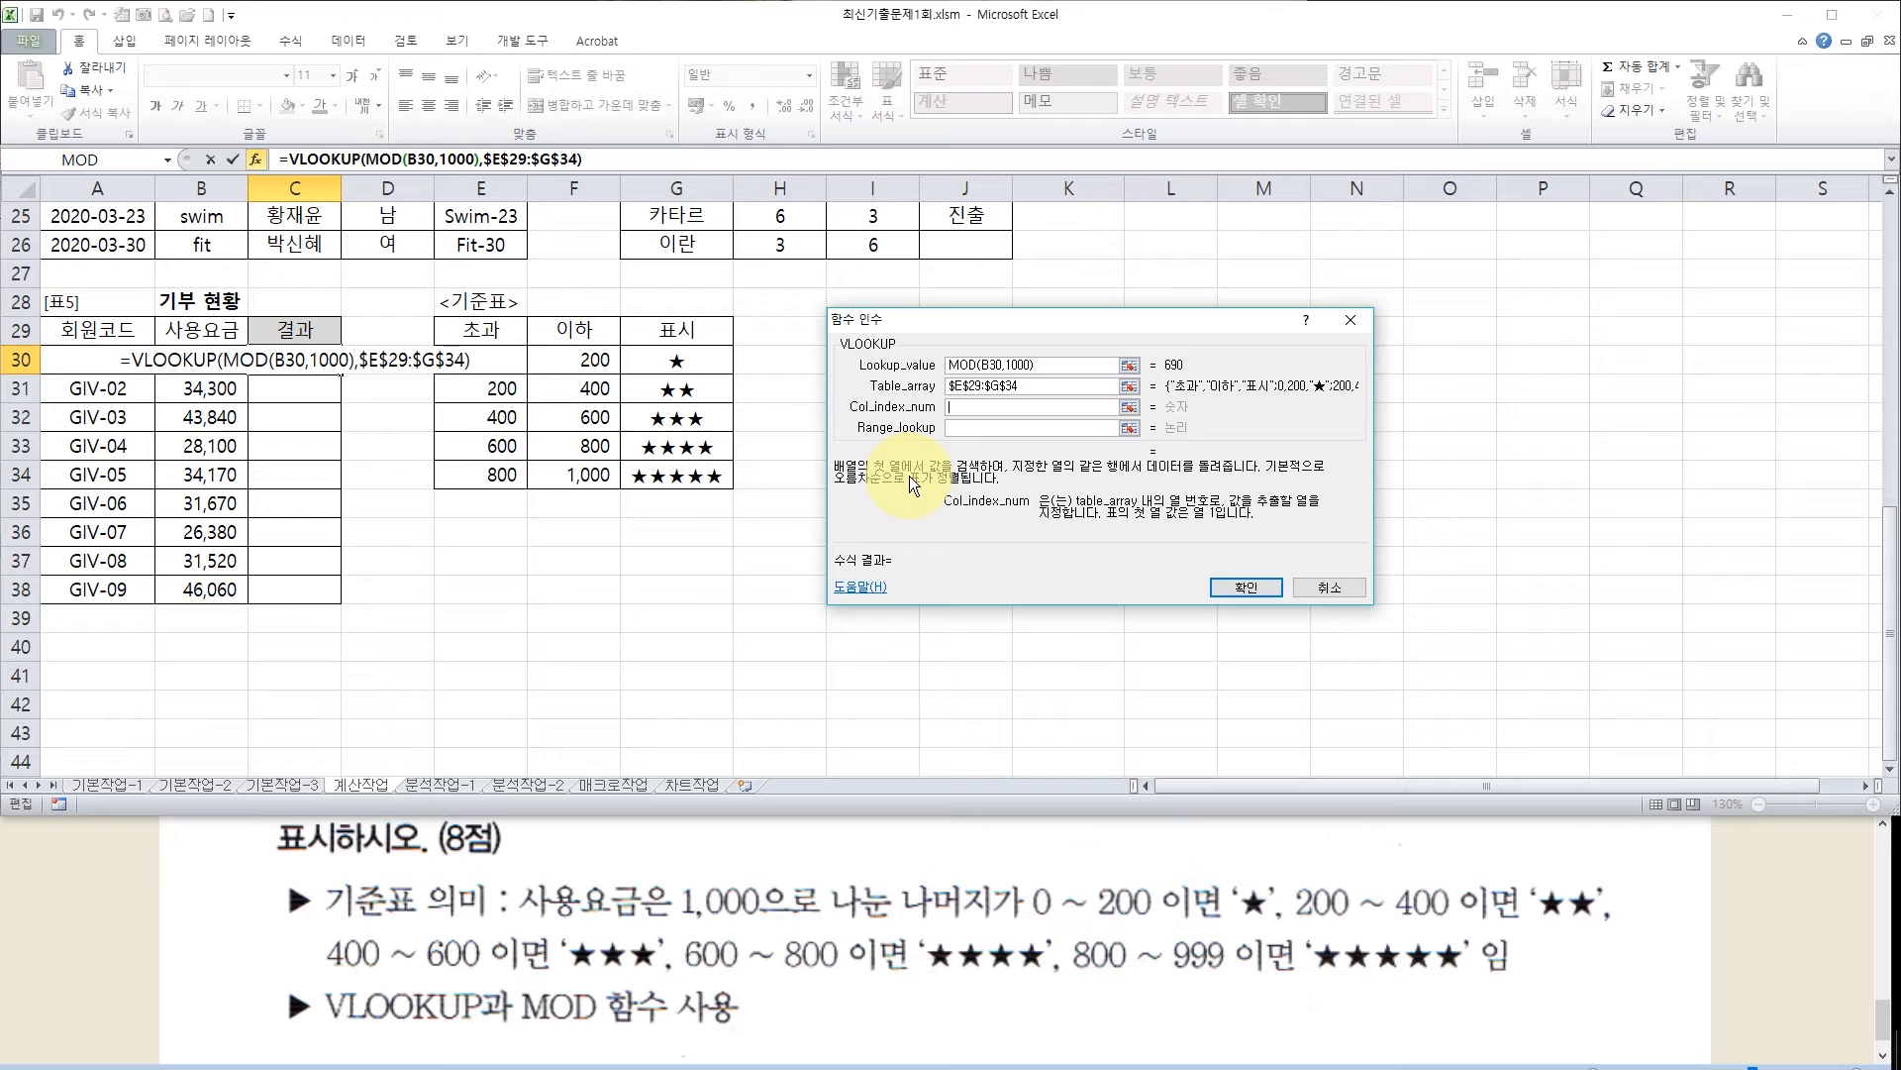
type("3")
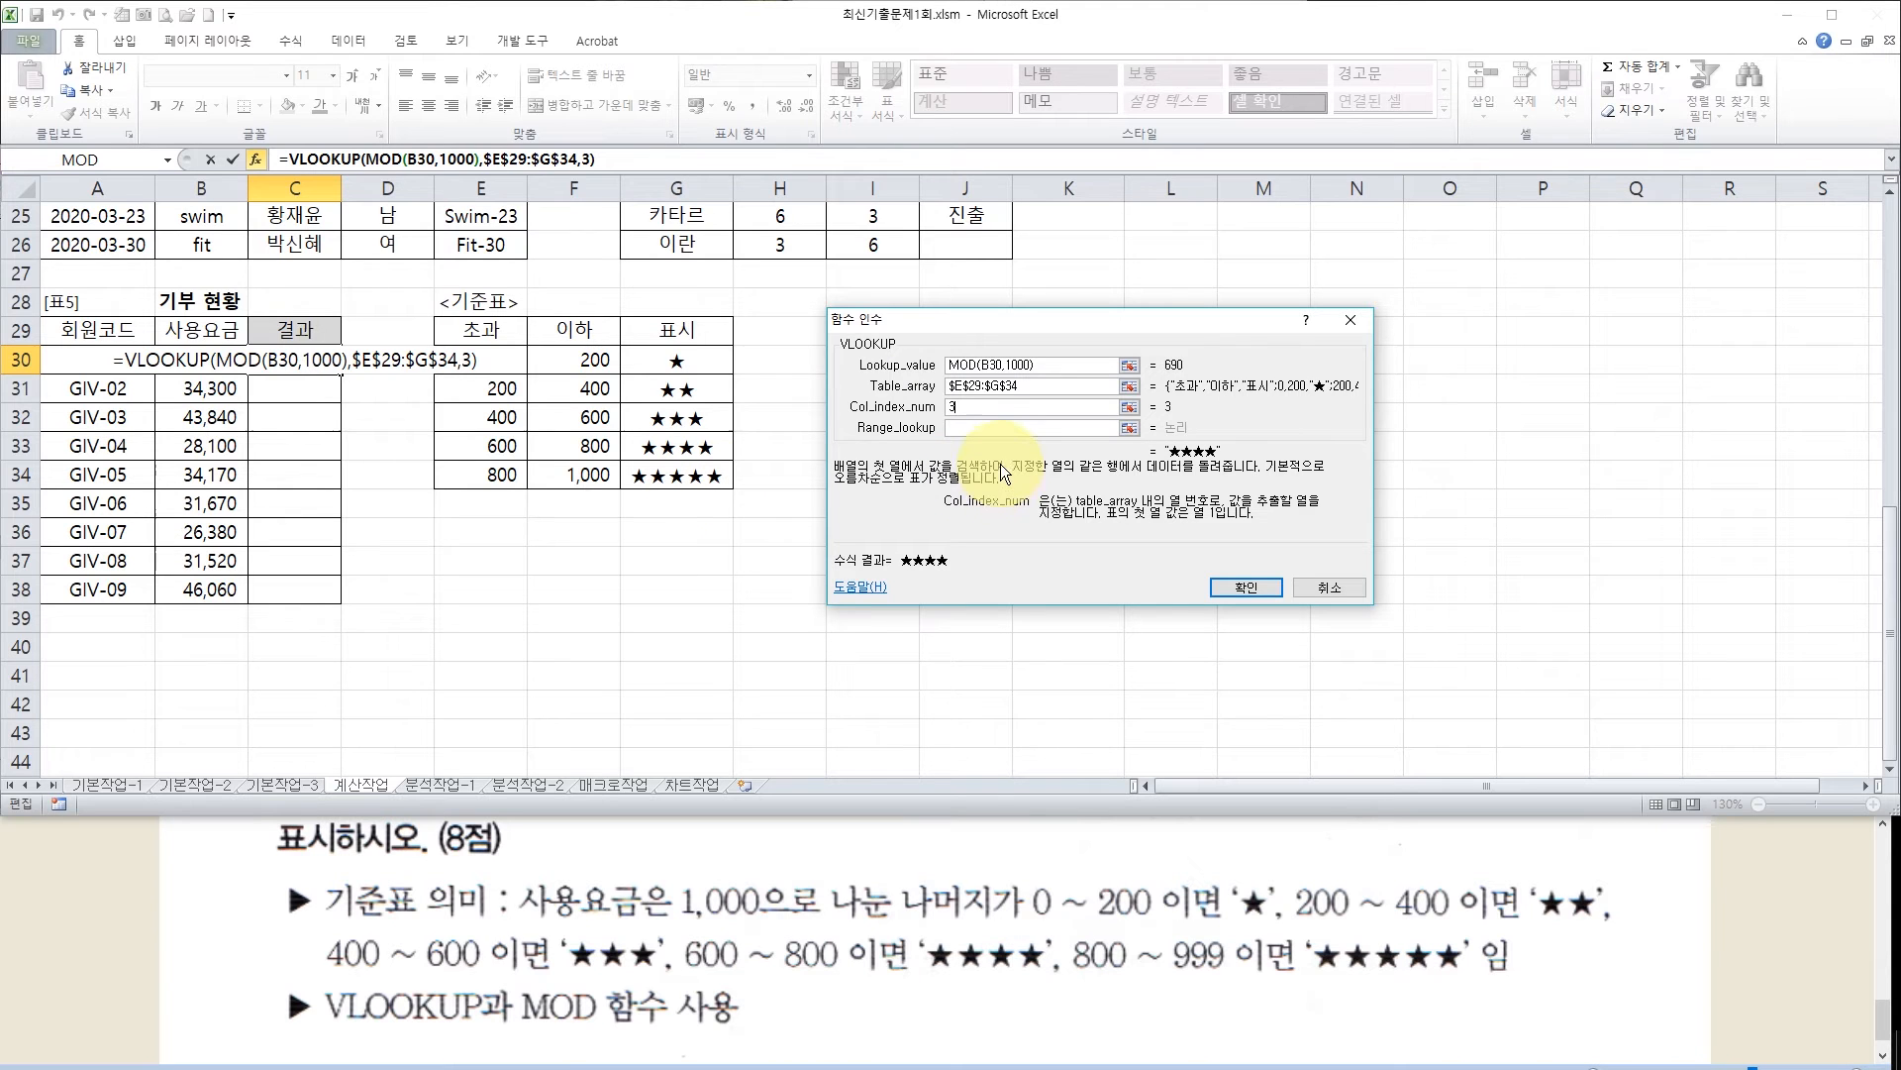
Leave Range_lookup empty, confirm the VLOOKUP formula, and fill it from C30 down to C38
left_click(980, 427)
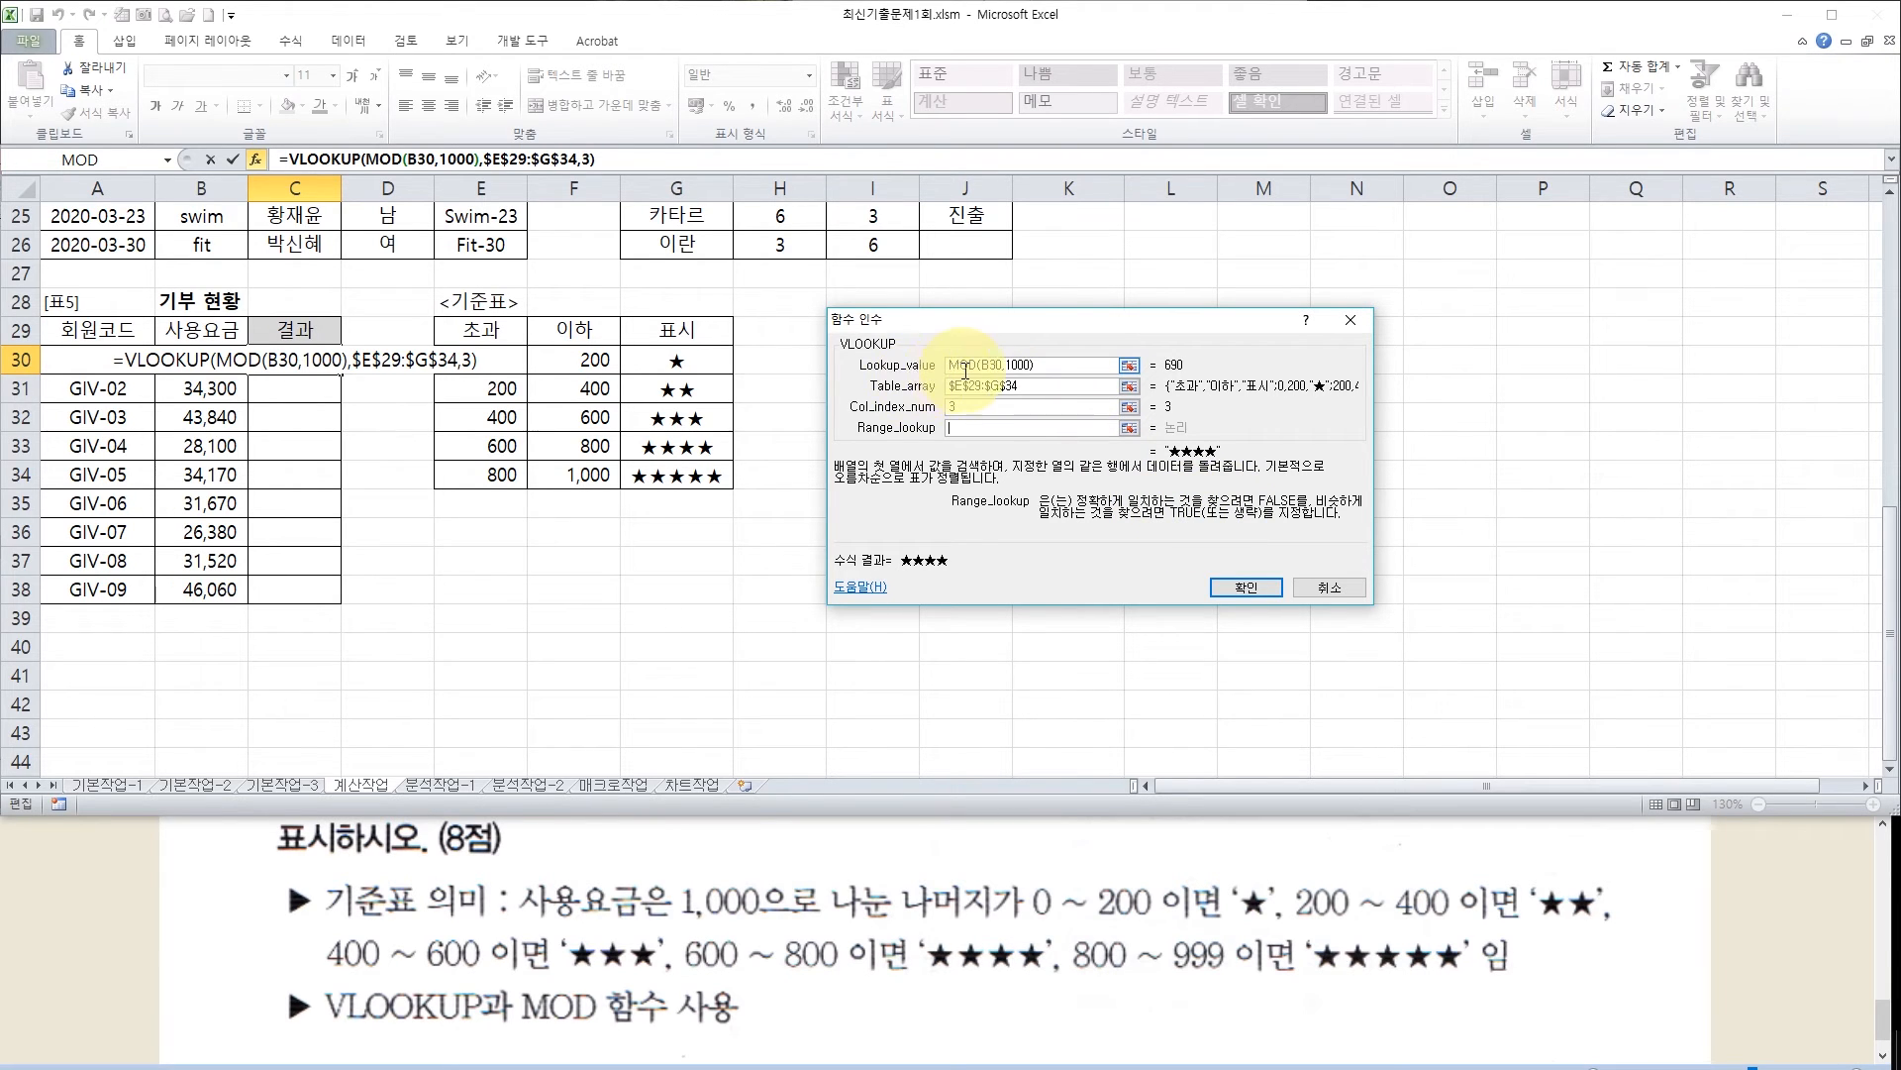
left_click(1056, 368)
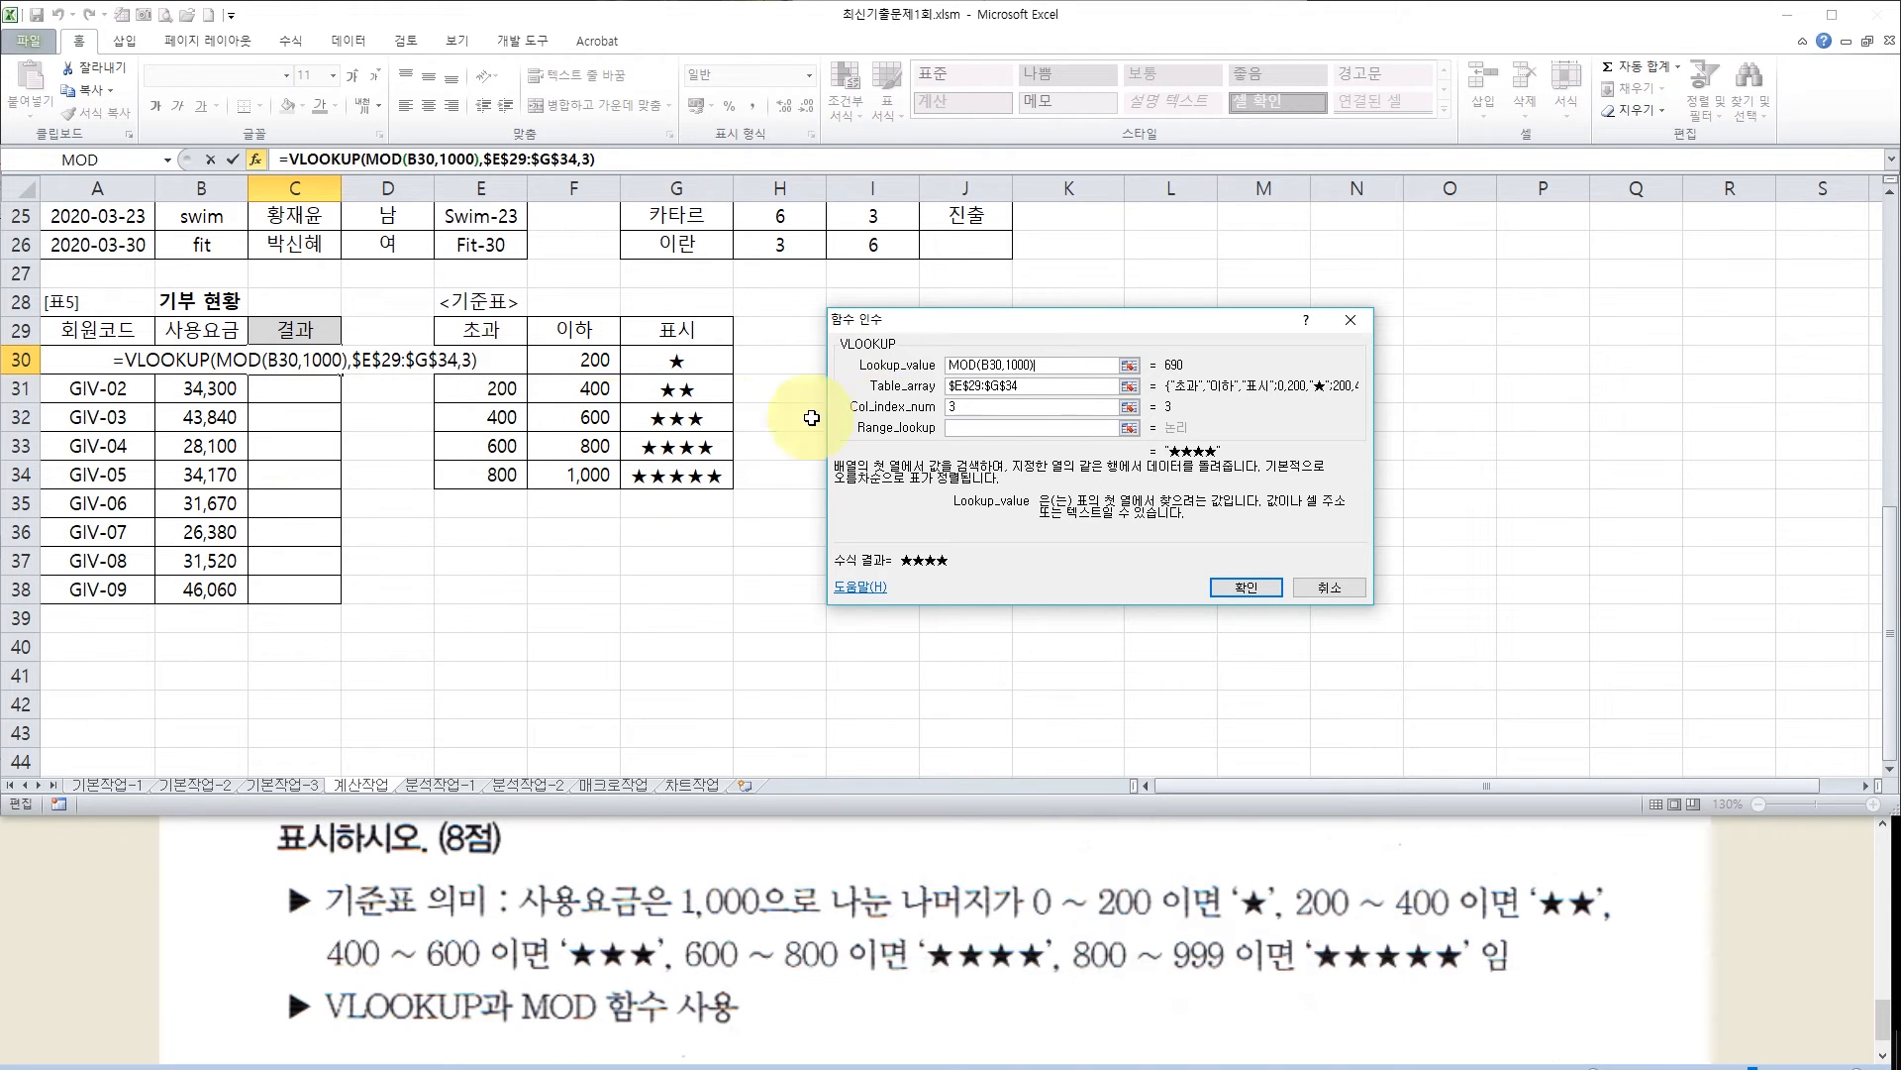
left_click(1027, 427)
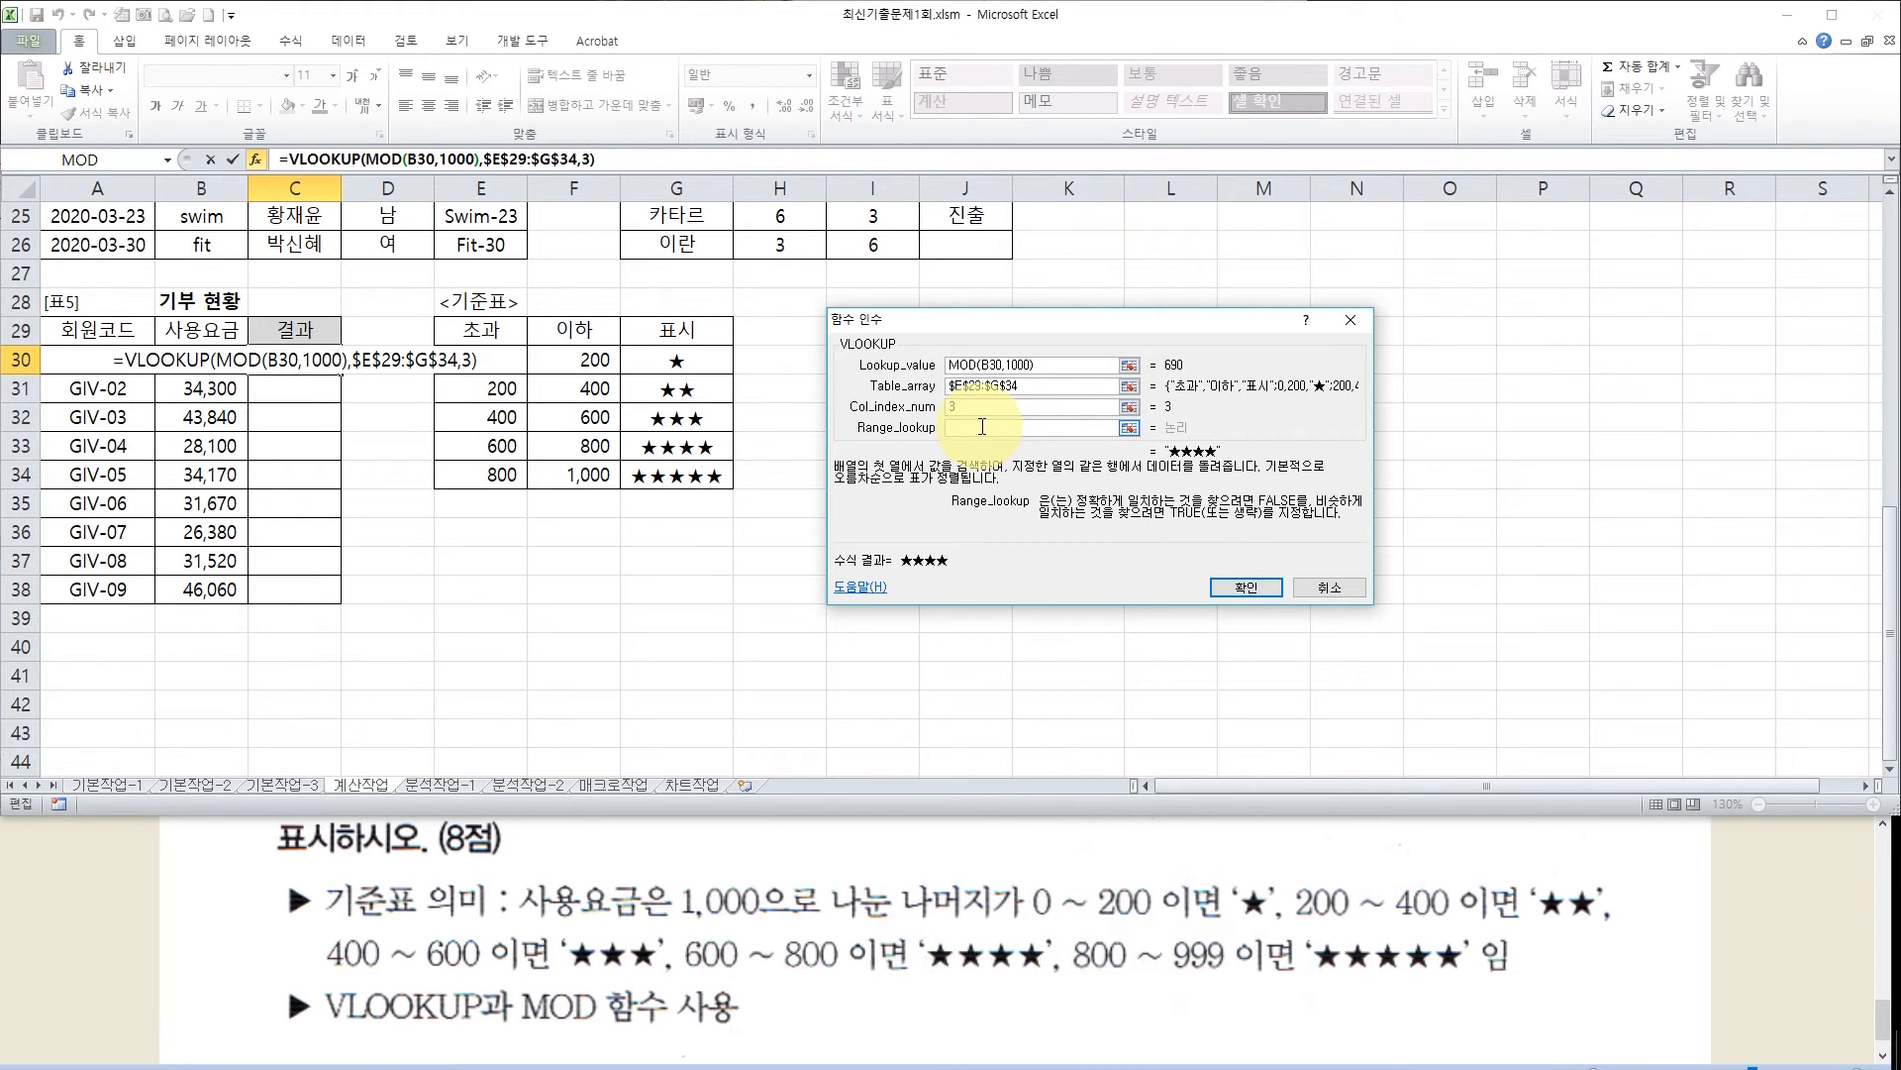
left_click(1244, 587)
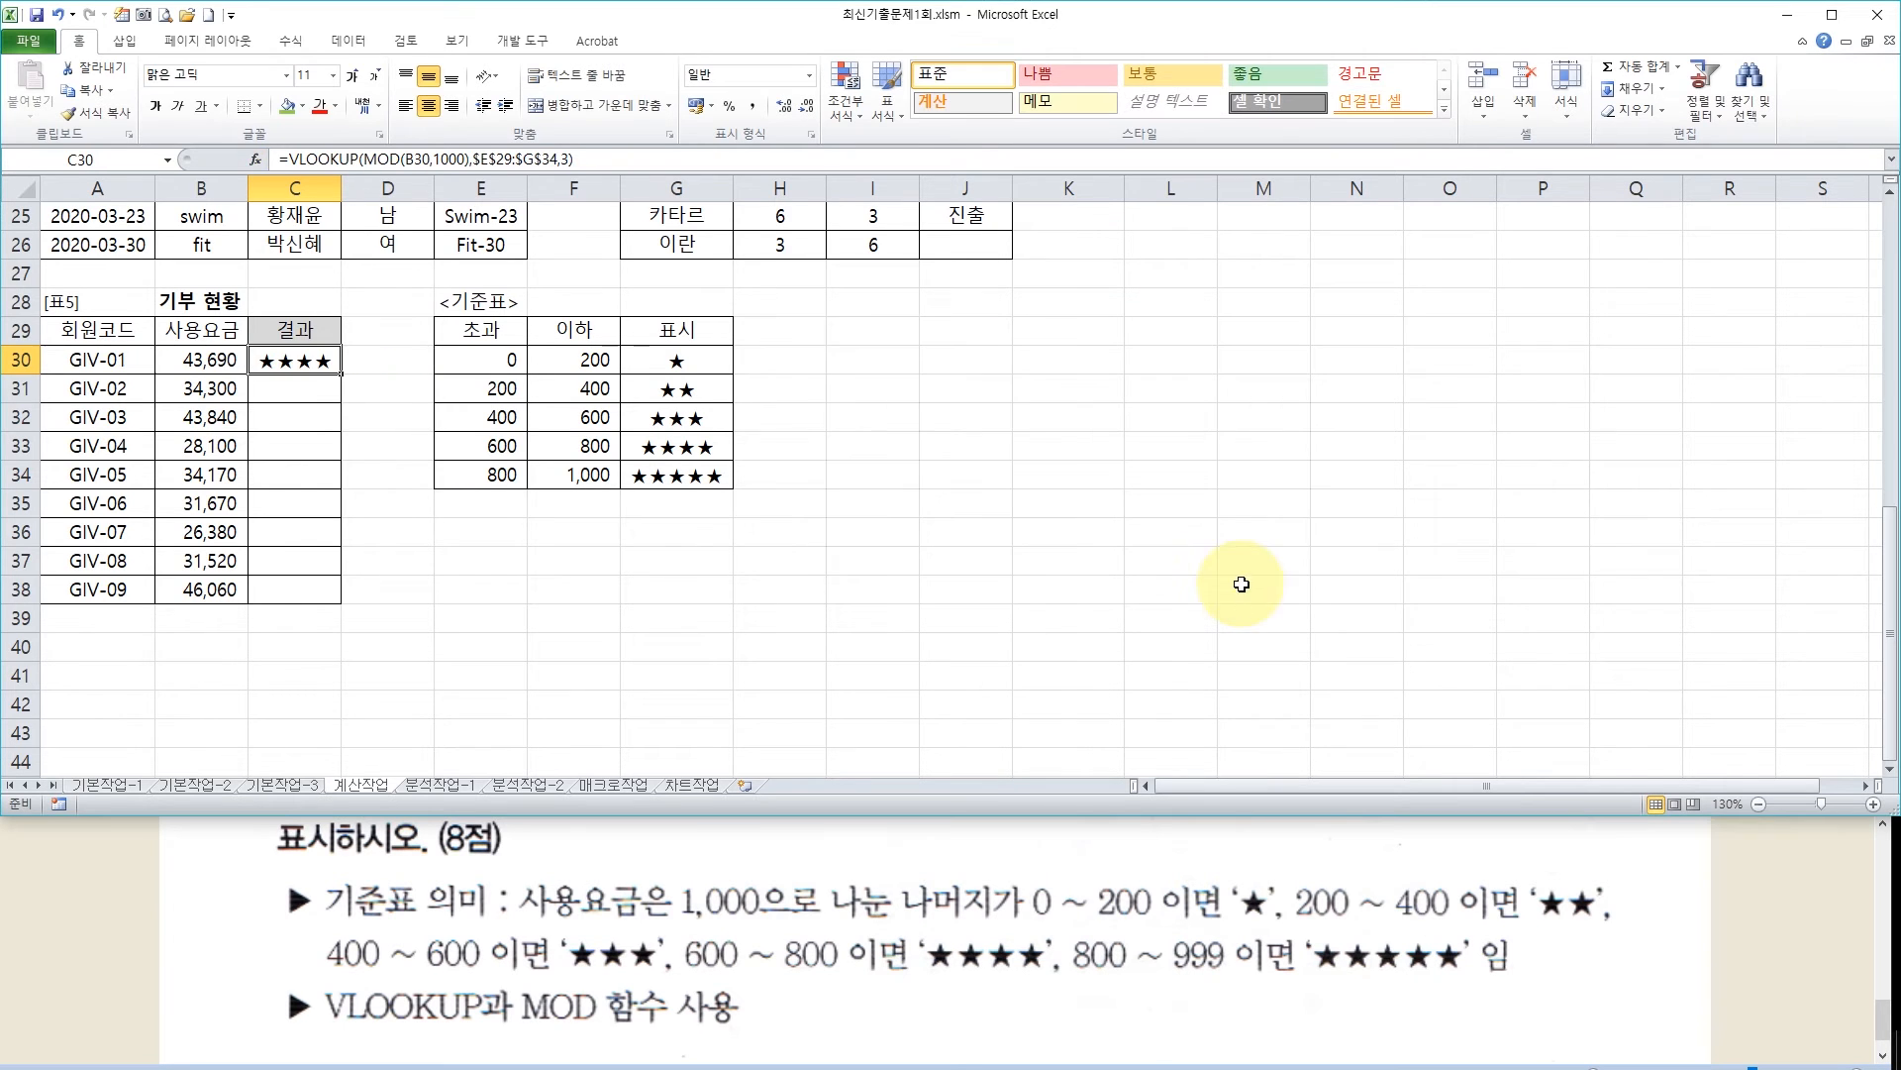
left_click_drag(340, 373, 342, 596)
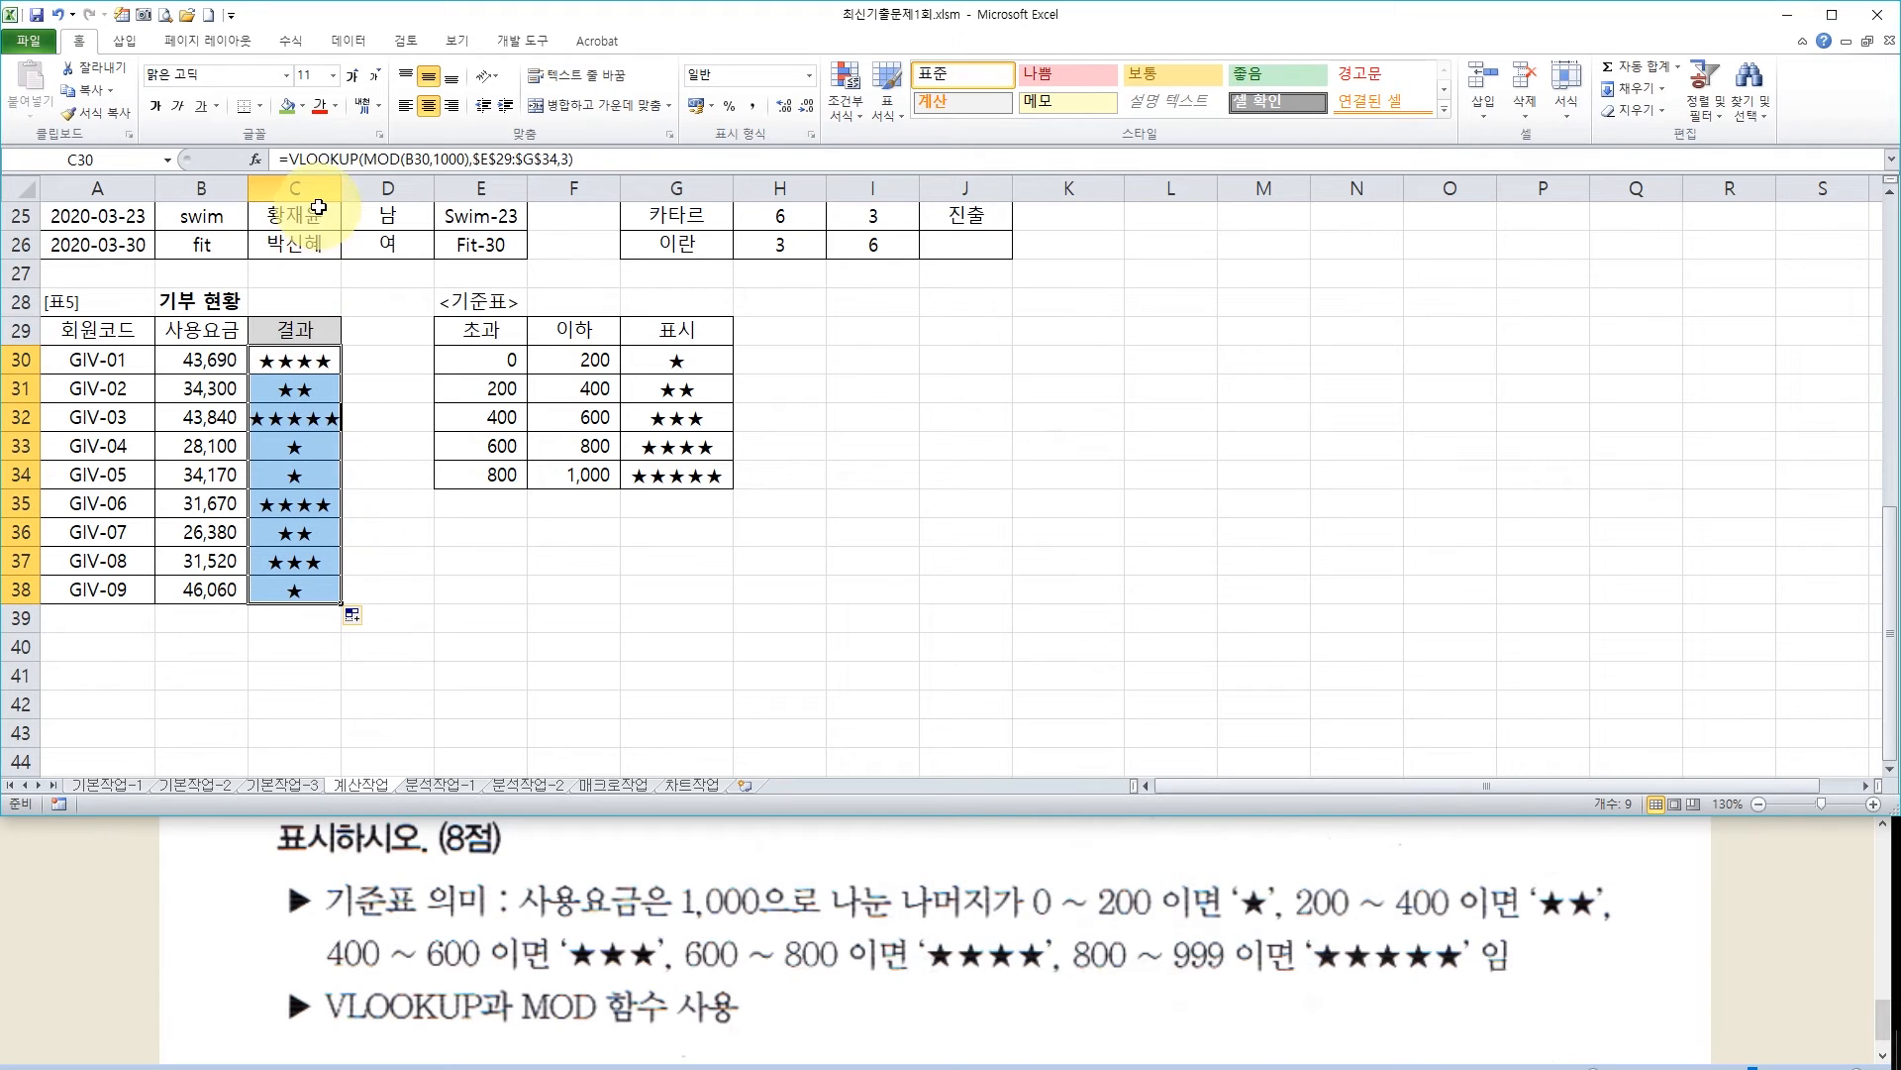
Reopen the function arguments of the C30 formula and review each VLOOKUP argument, including the empty Range_lookup
left_click(313, 159)
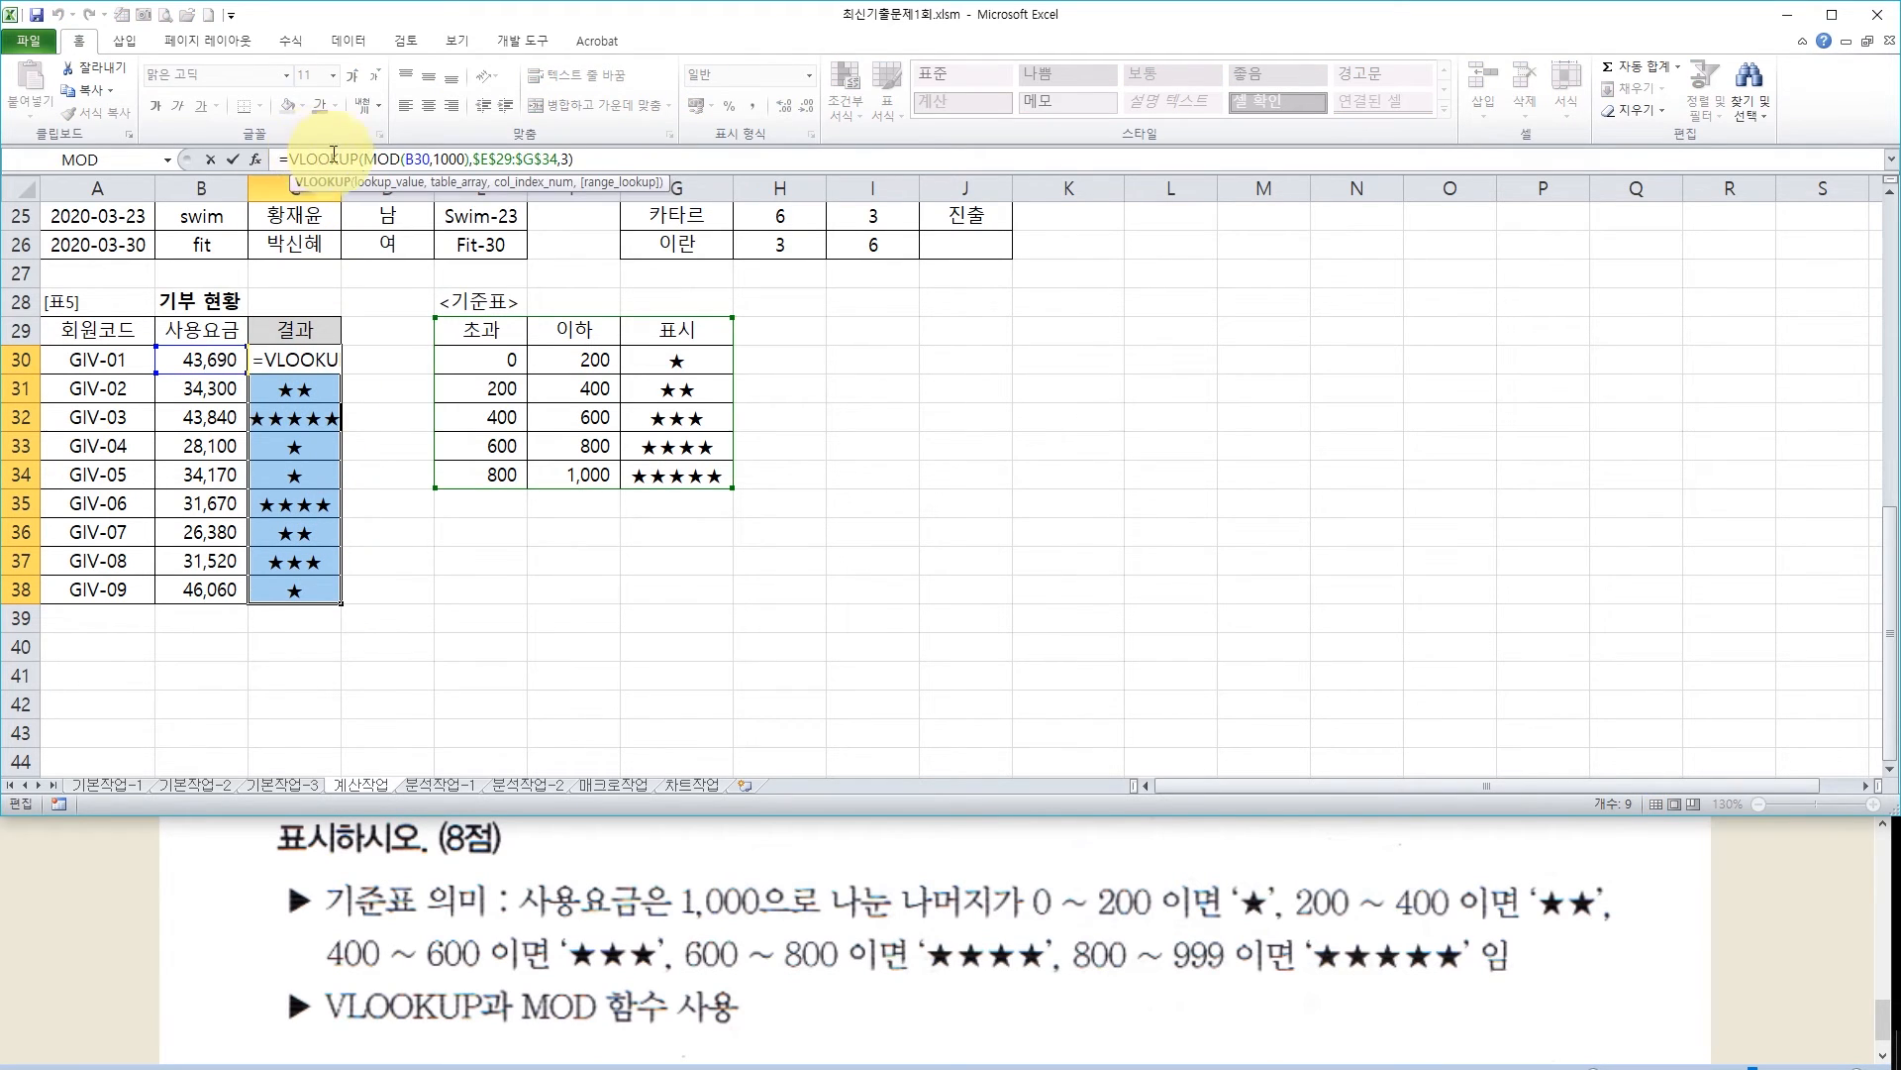
left_click(256, 158)
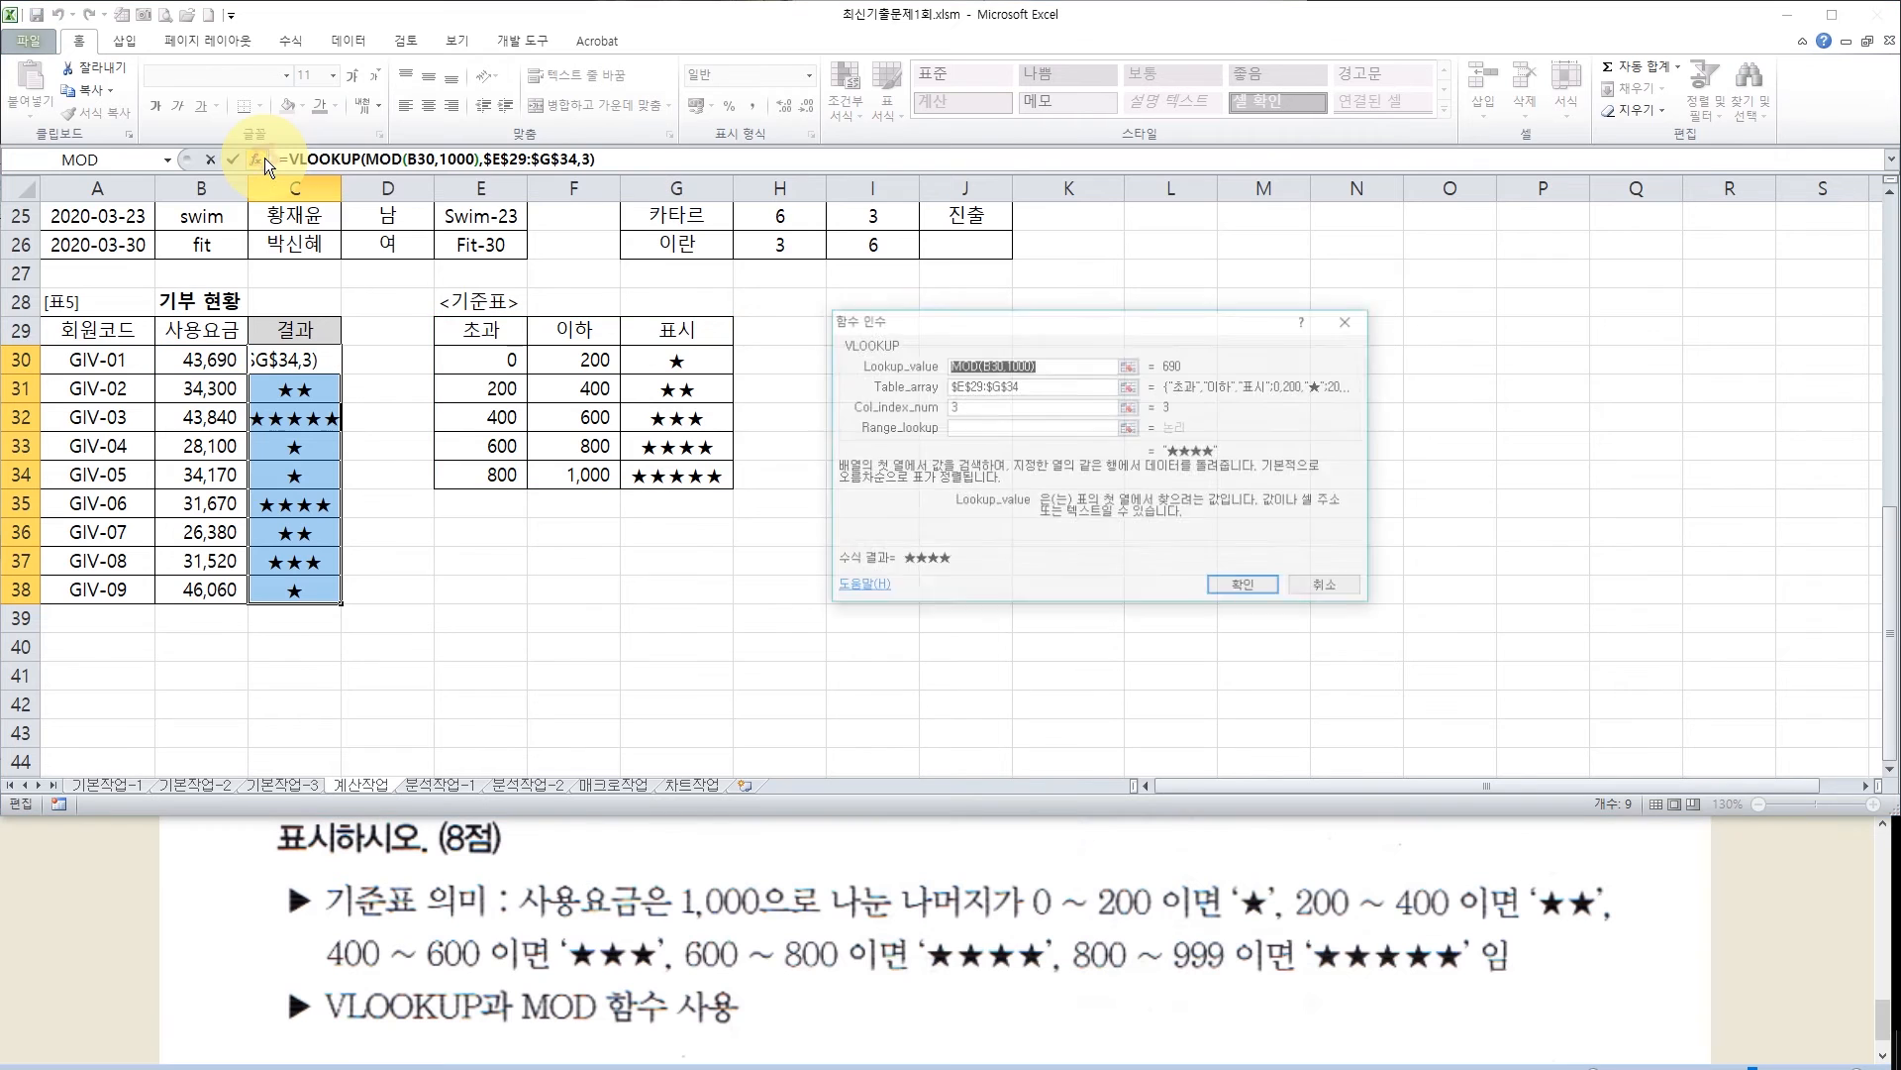
left_click_drag(977, 323, 912, 306)
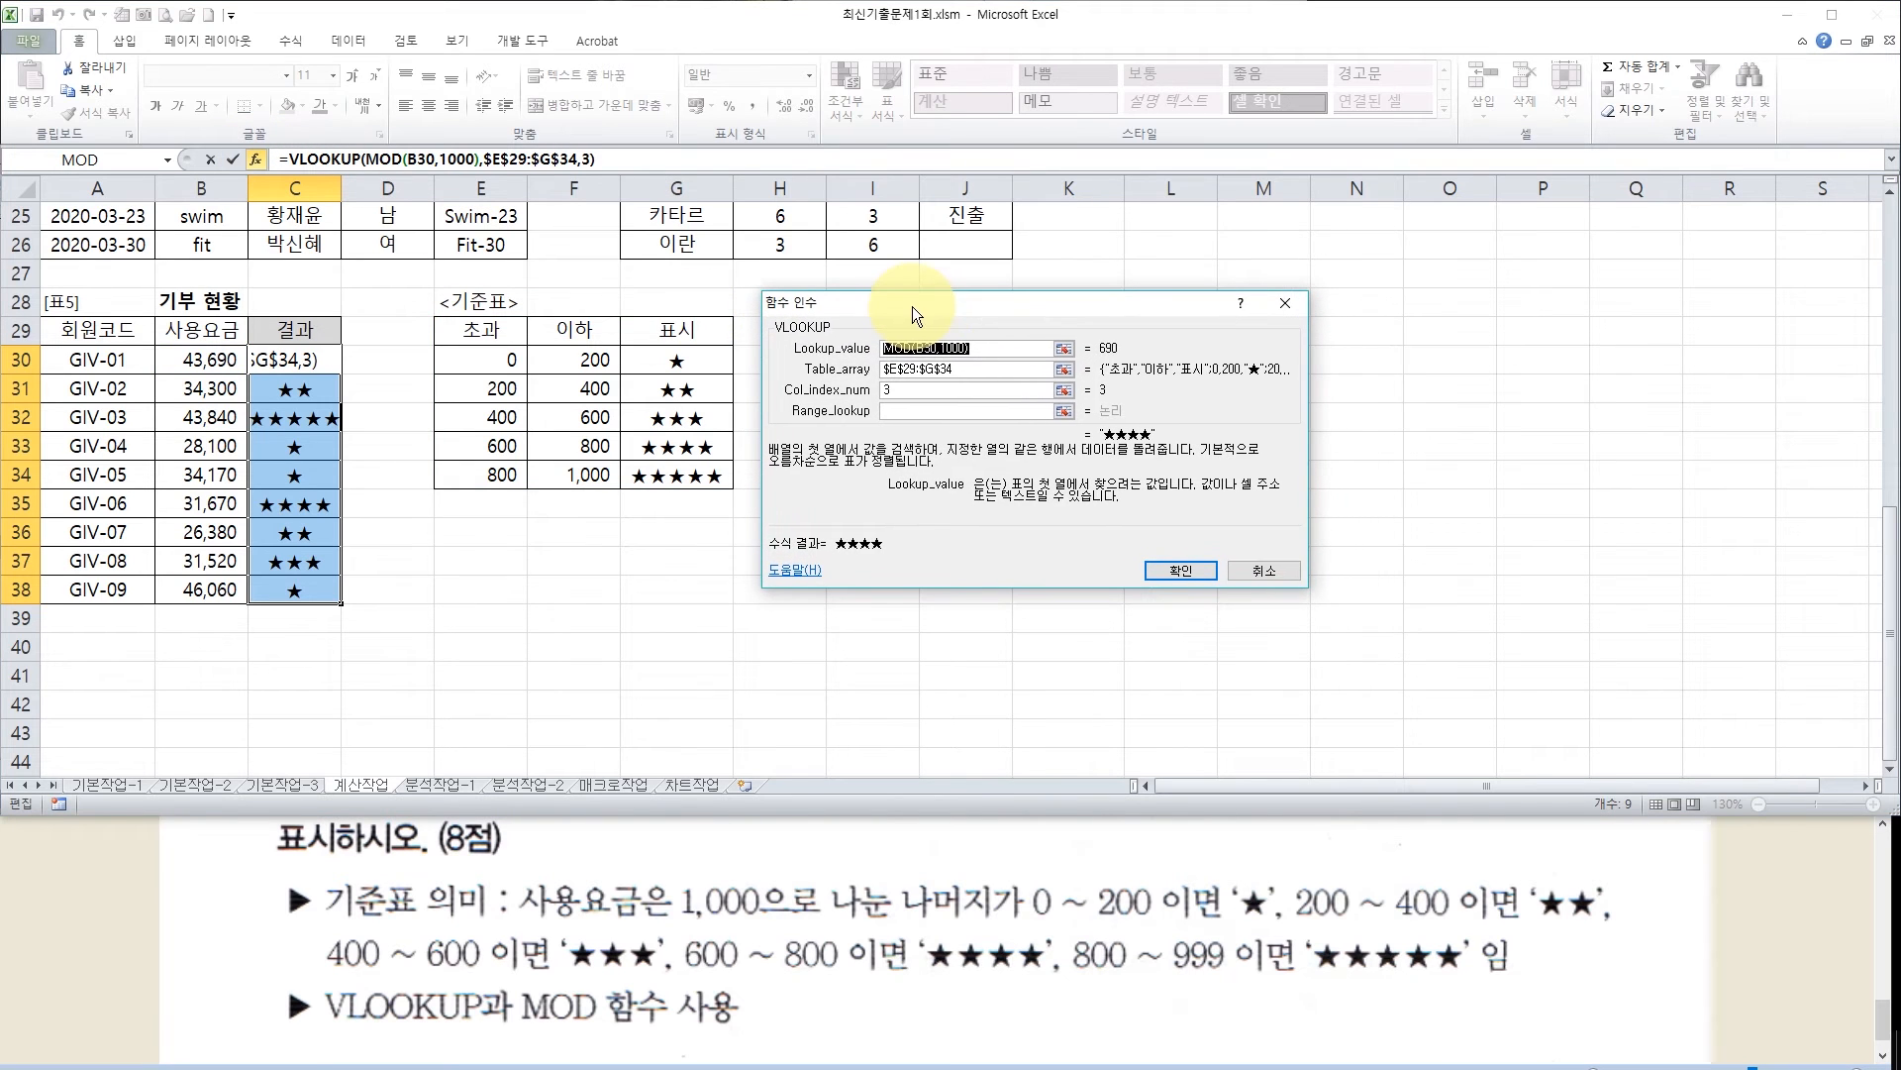
left_click(931, 348)
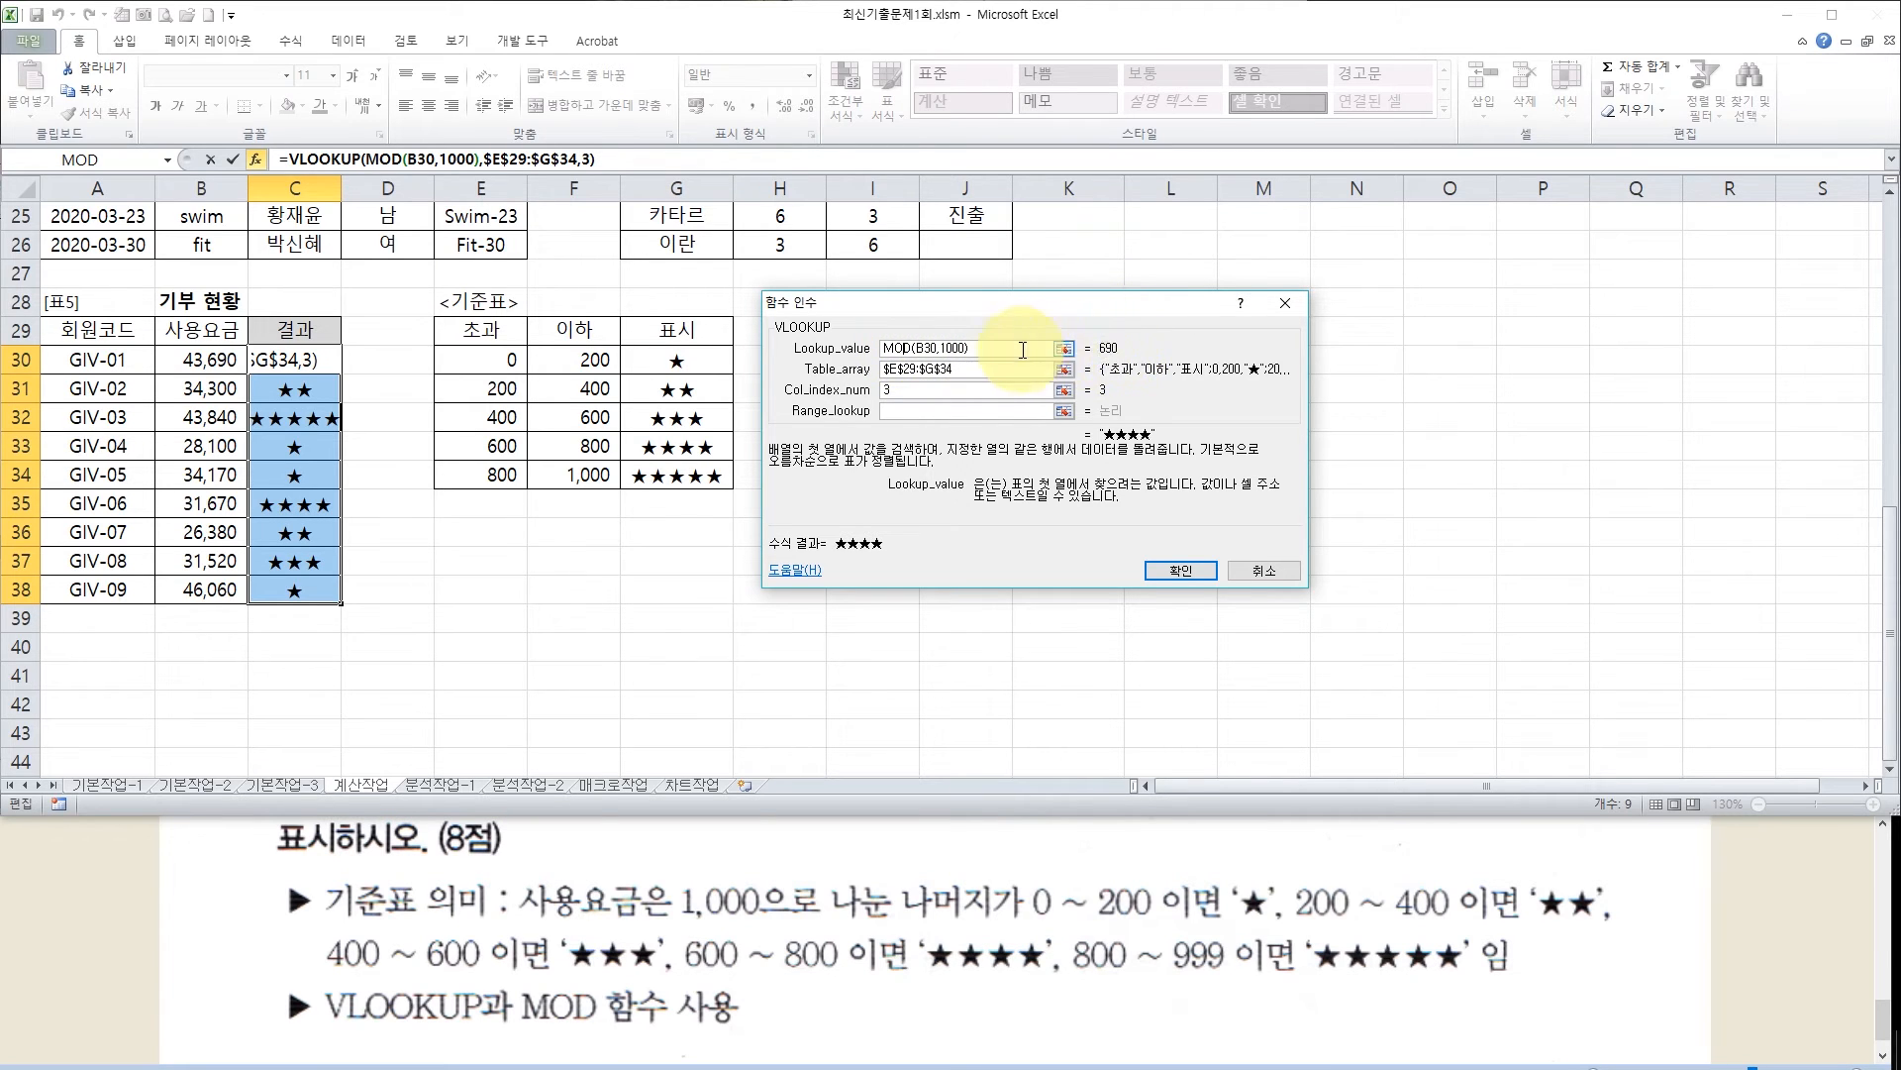
left_click(964, 369)
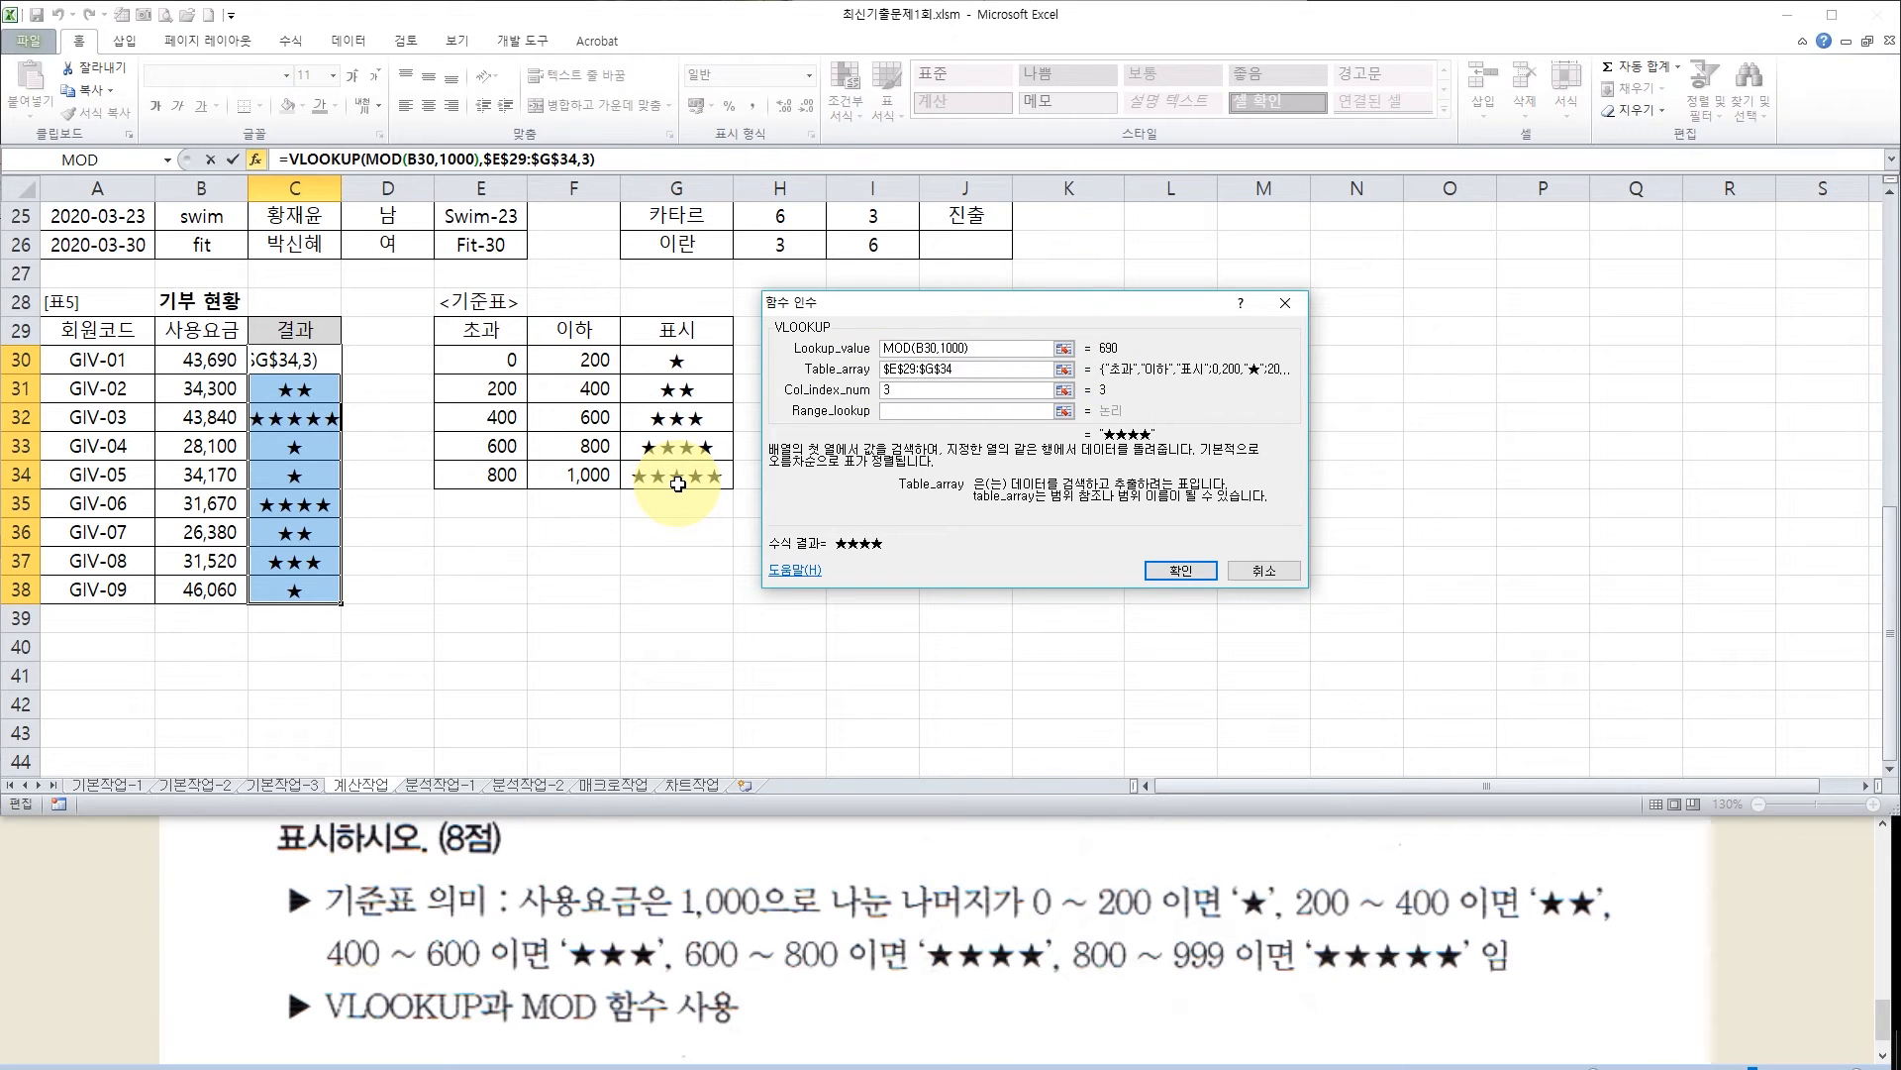
left_click(895, 393)
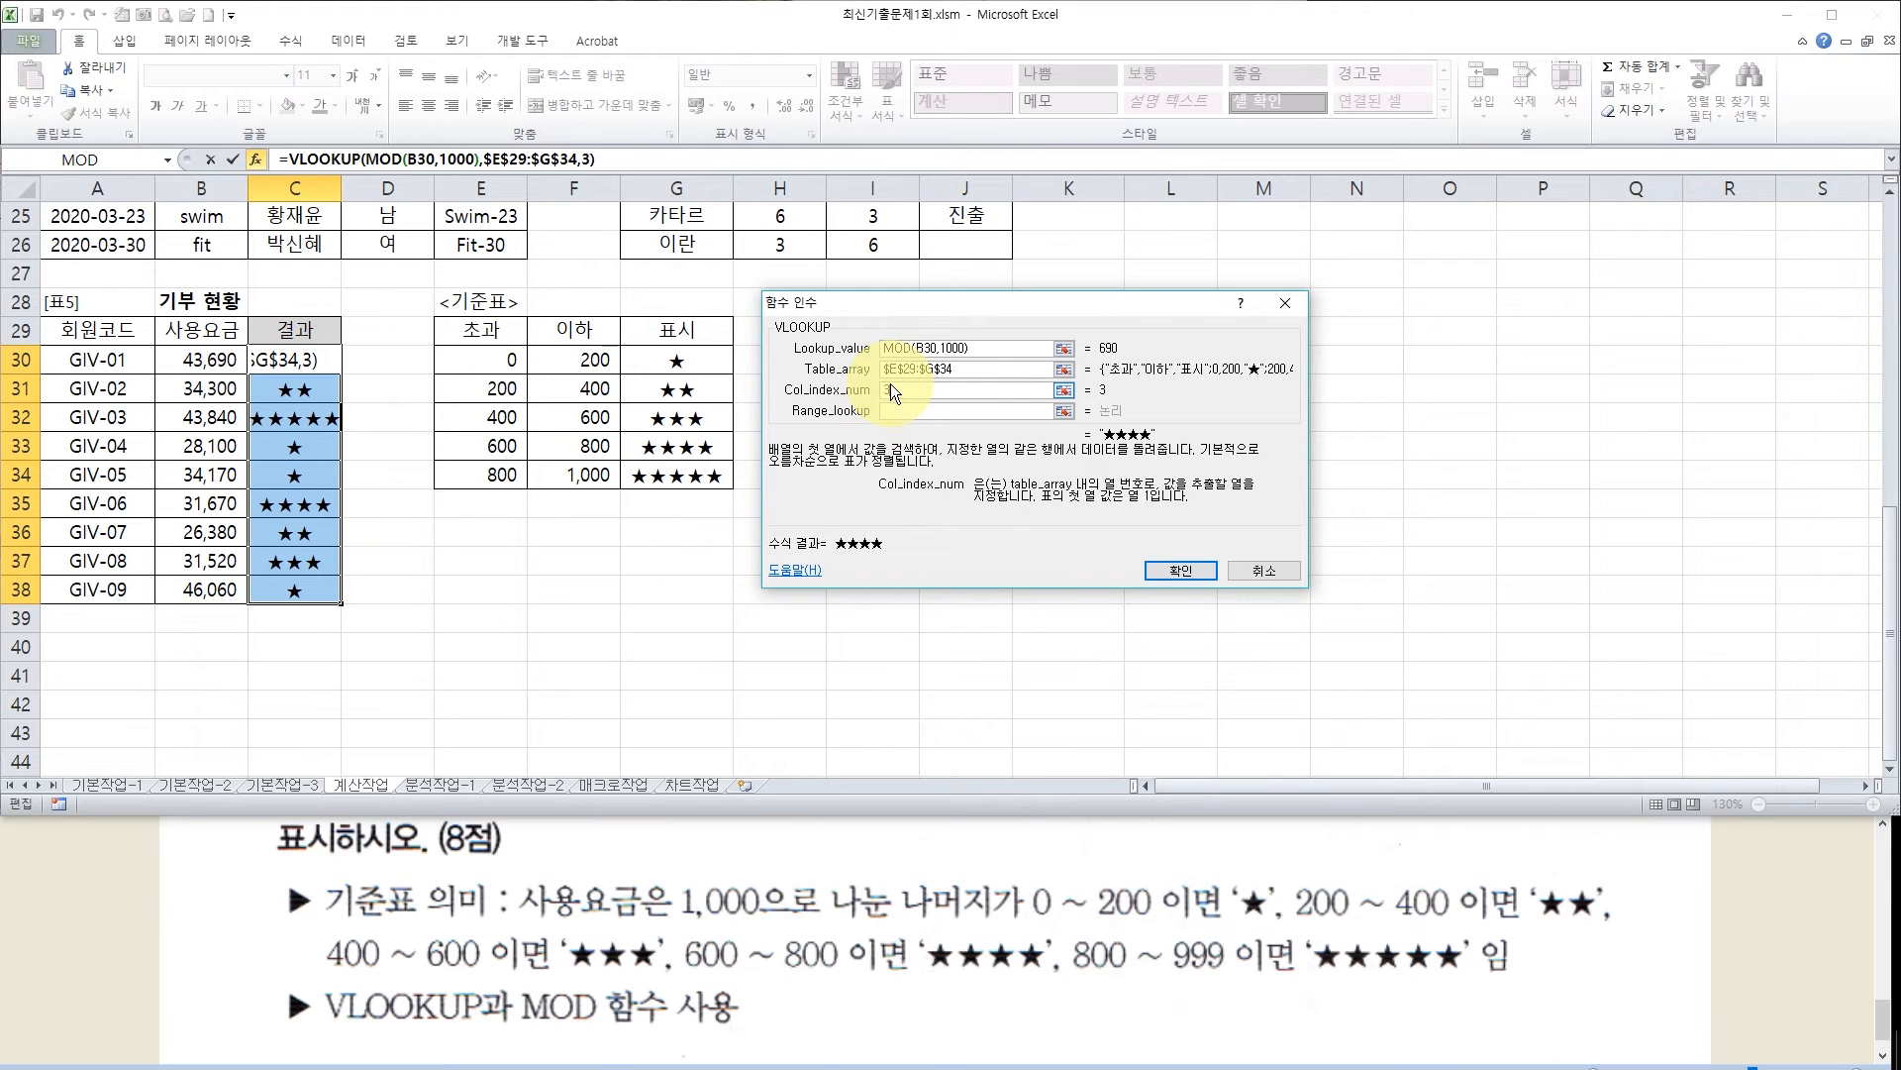
left_click(978, 349)
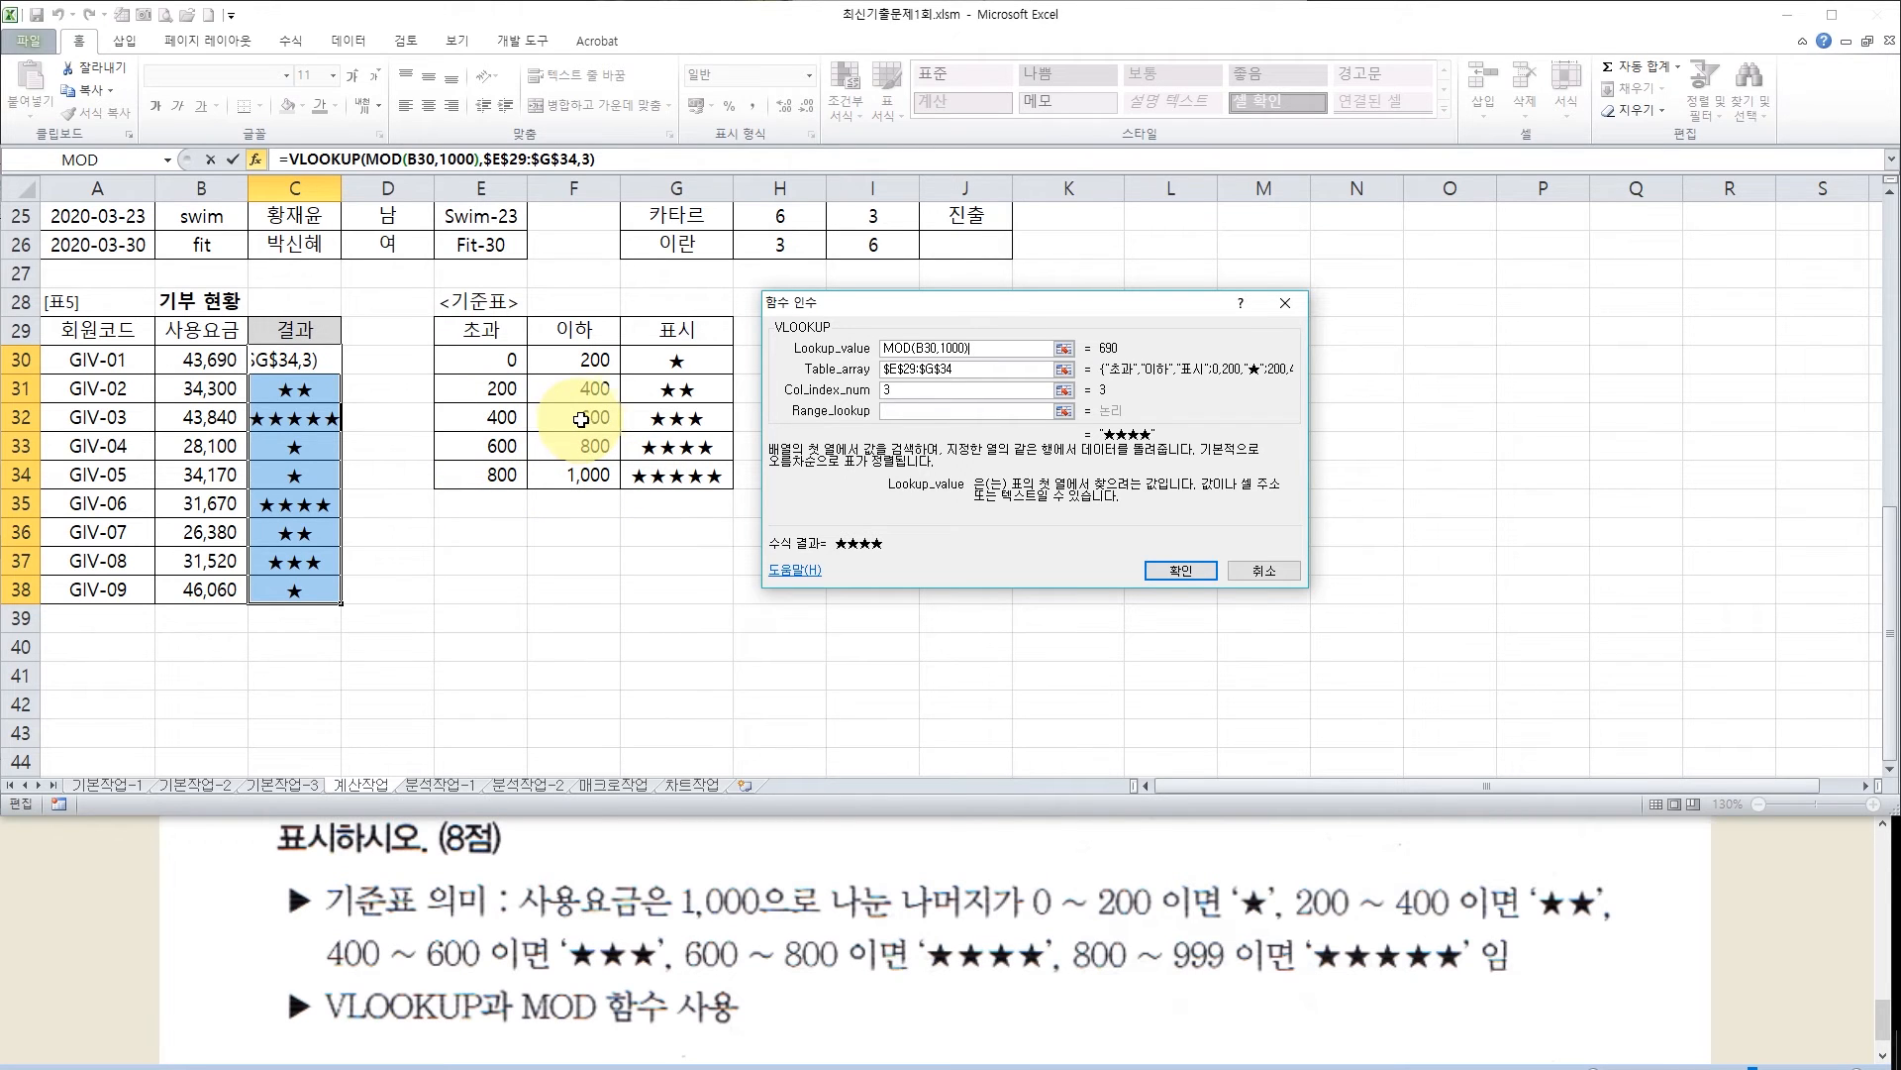
left_click(907, 411)
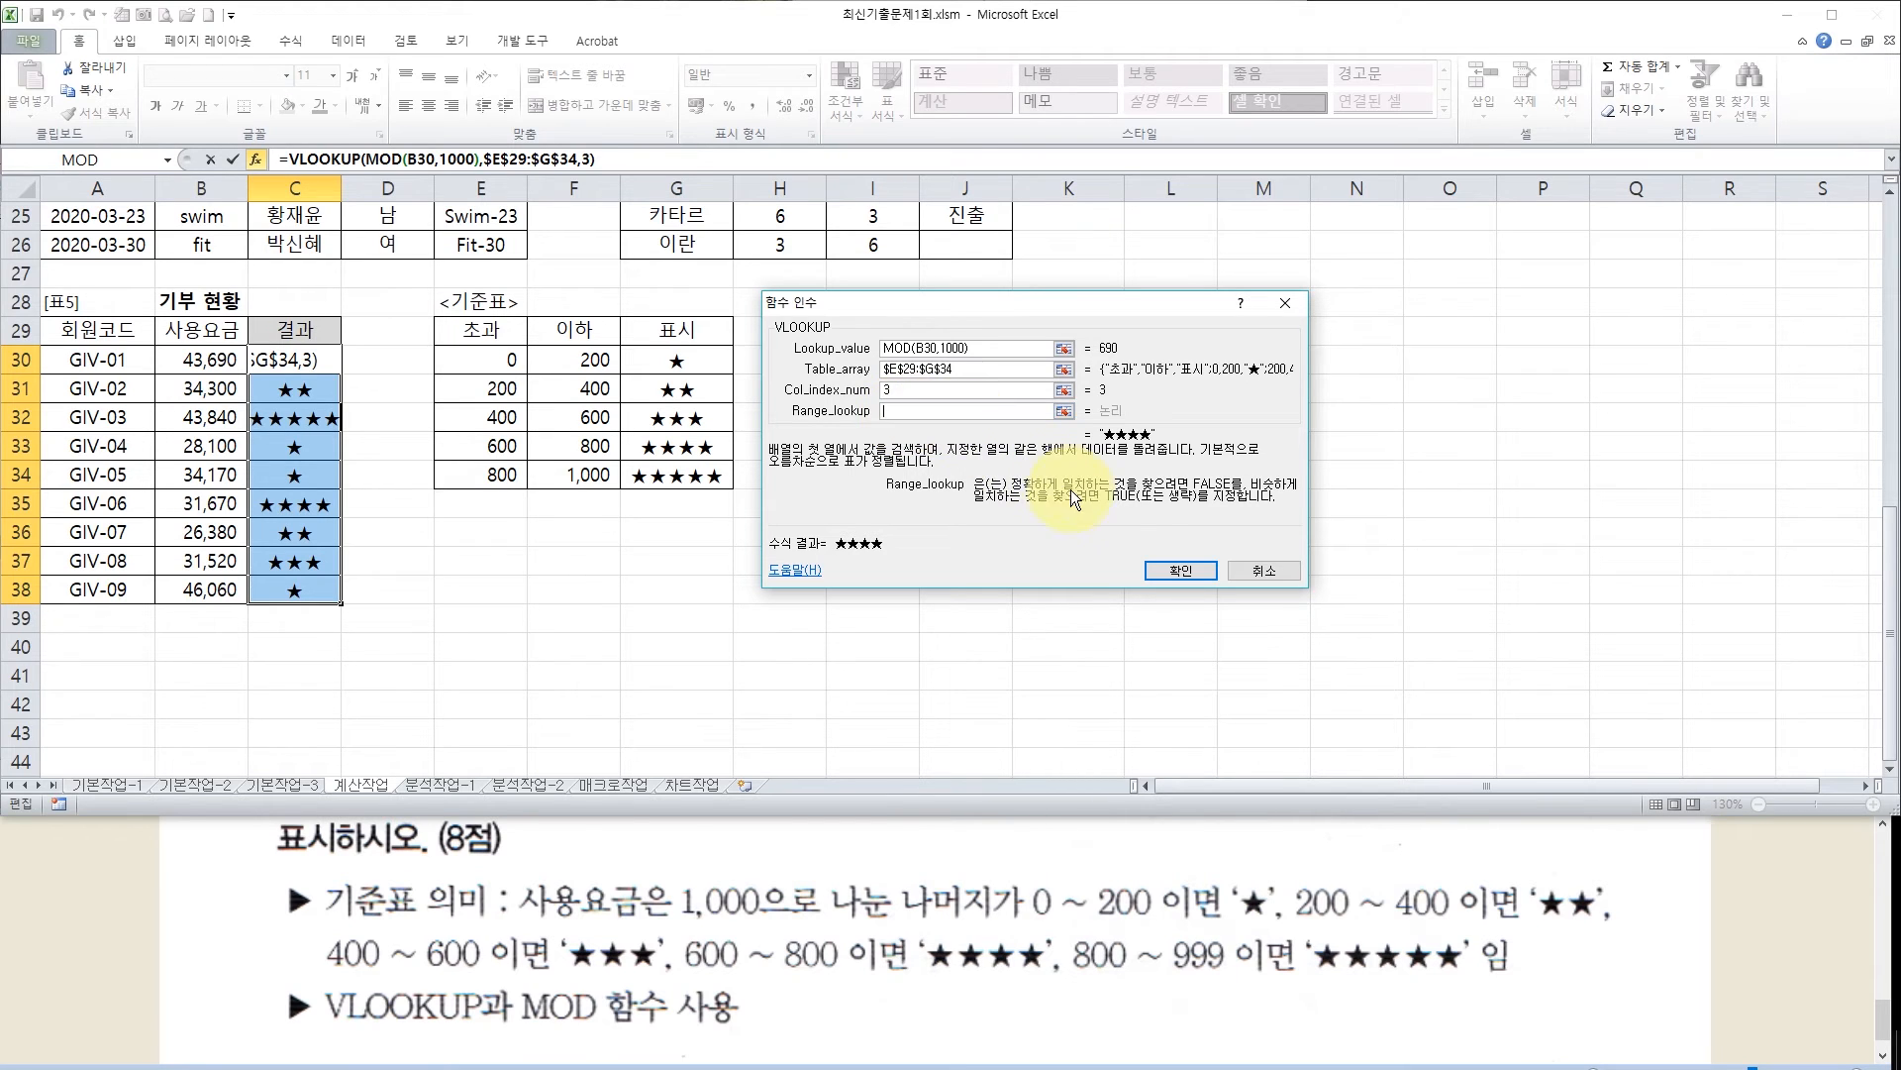
left_click(1181, 569)
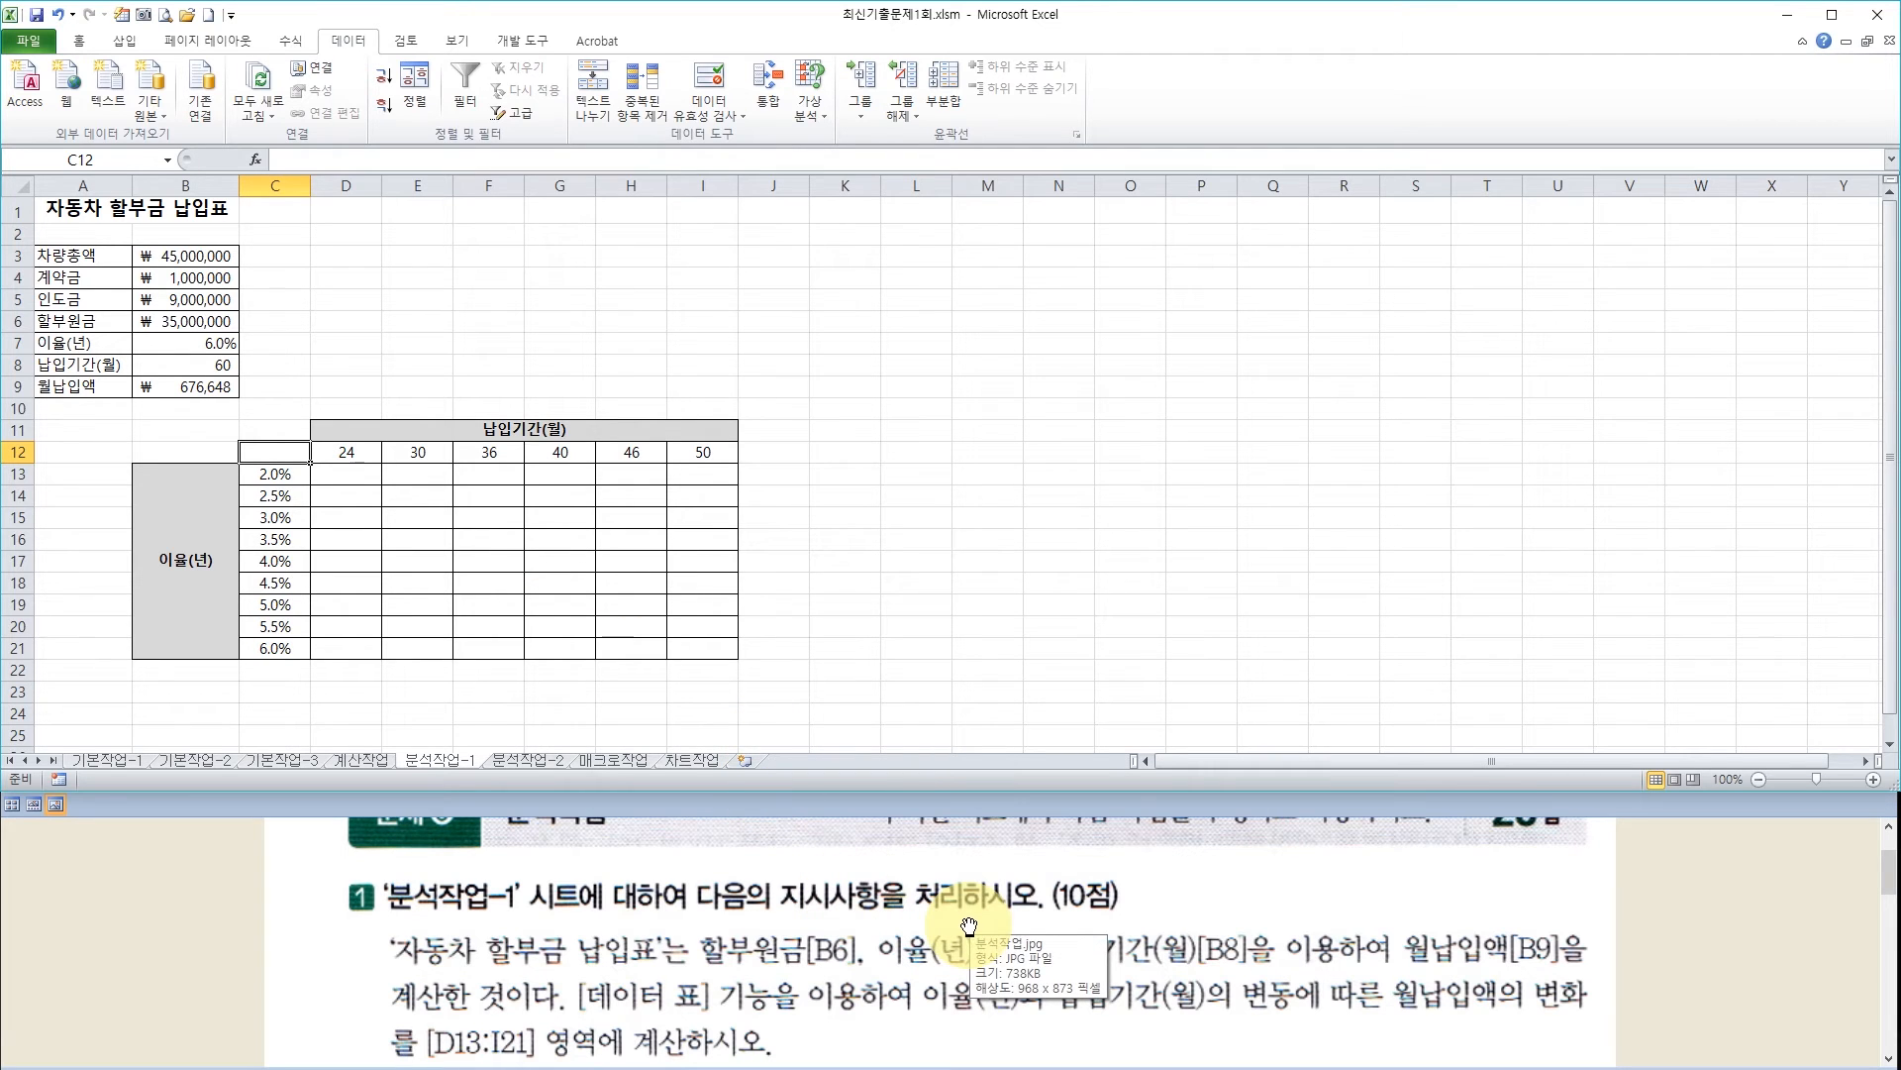
Show the 분석작업-1 question 1 instructions in the task document and inspect the 월납입액 formula in B9
left_click(1239, 933)
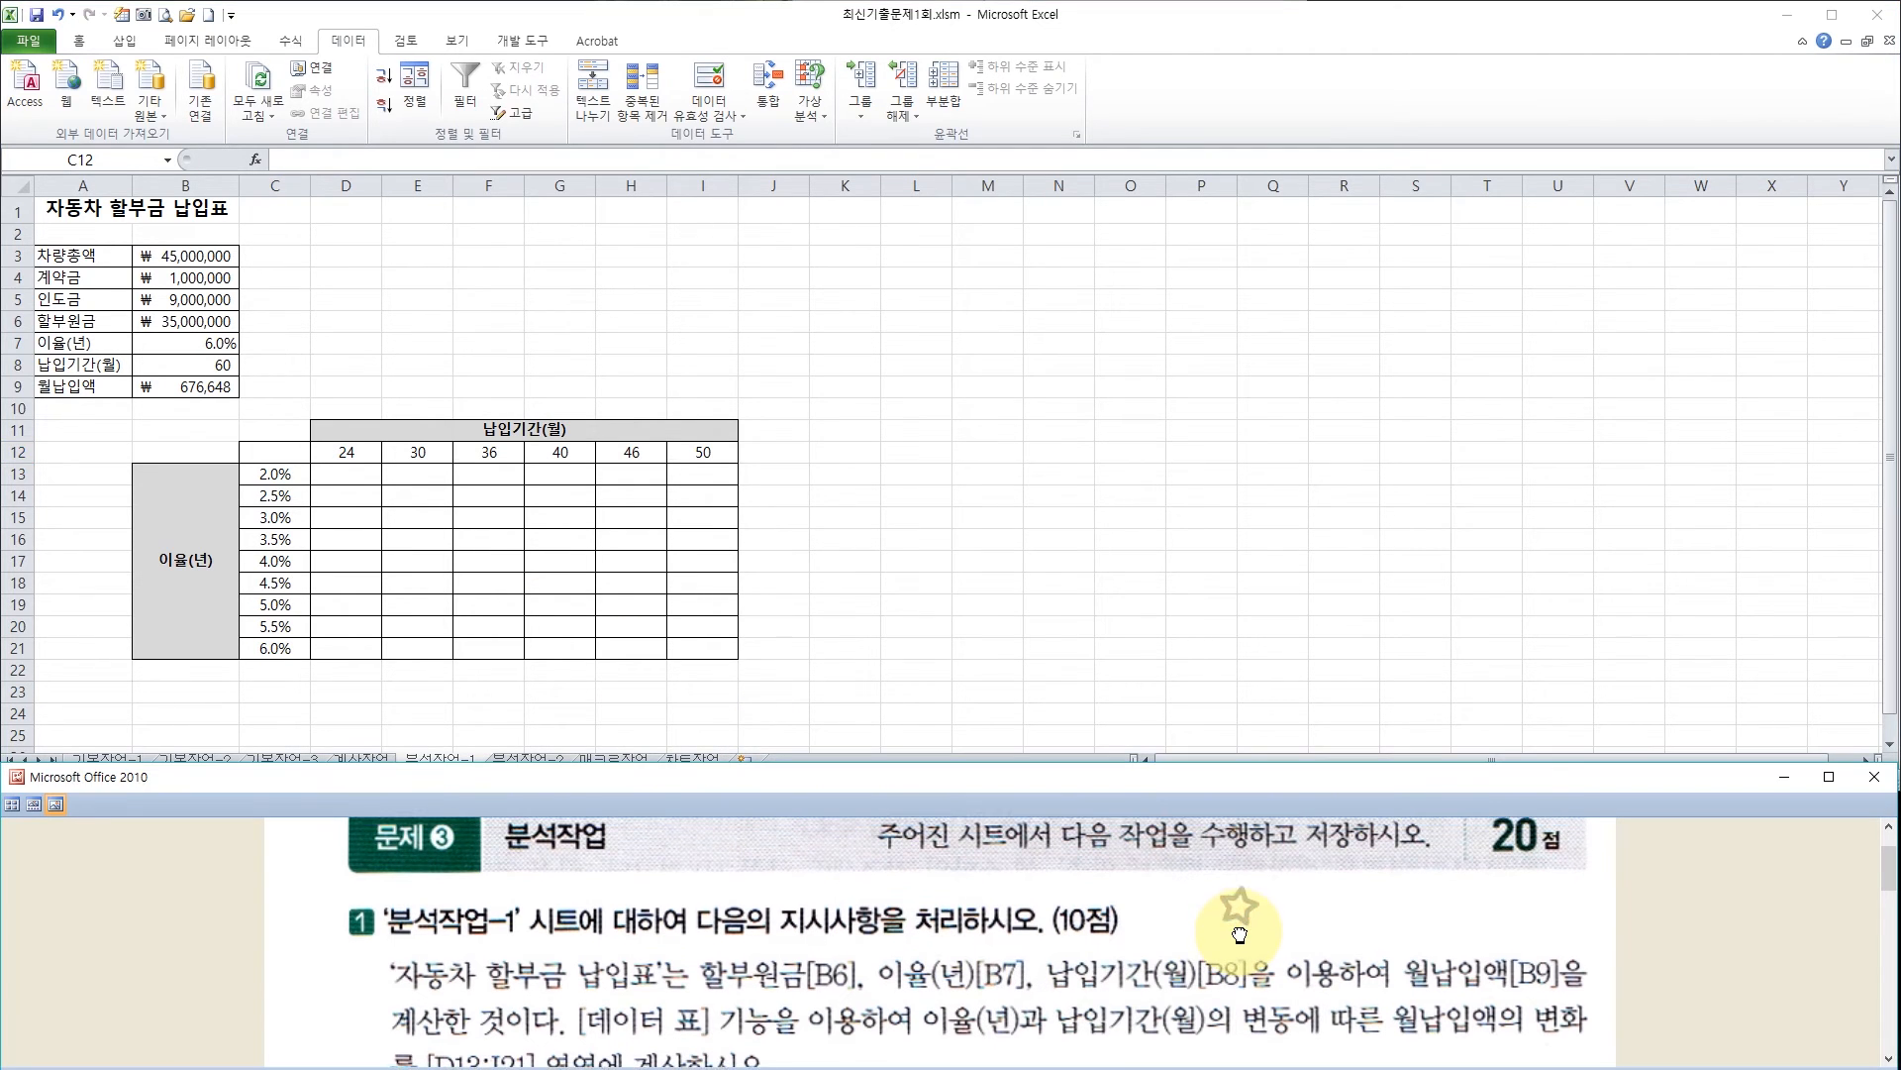
left_click_drag(1239, 934, 1242, 868)
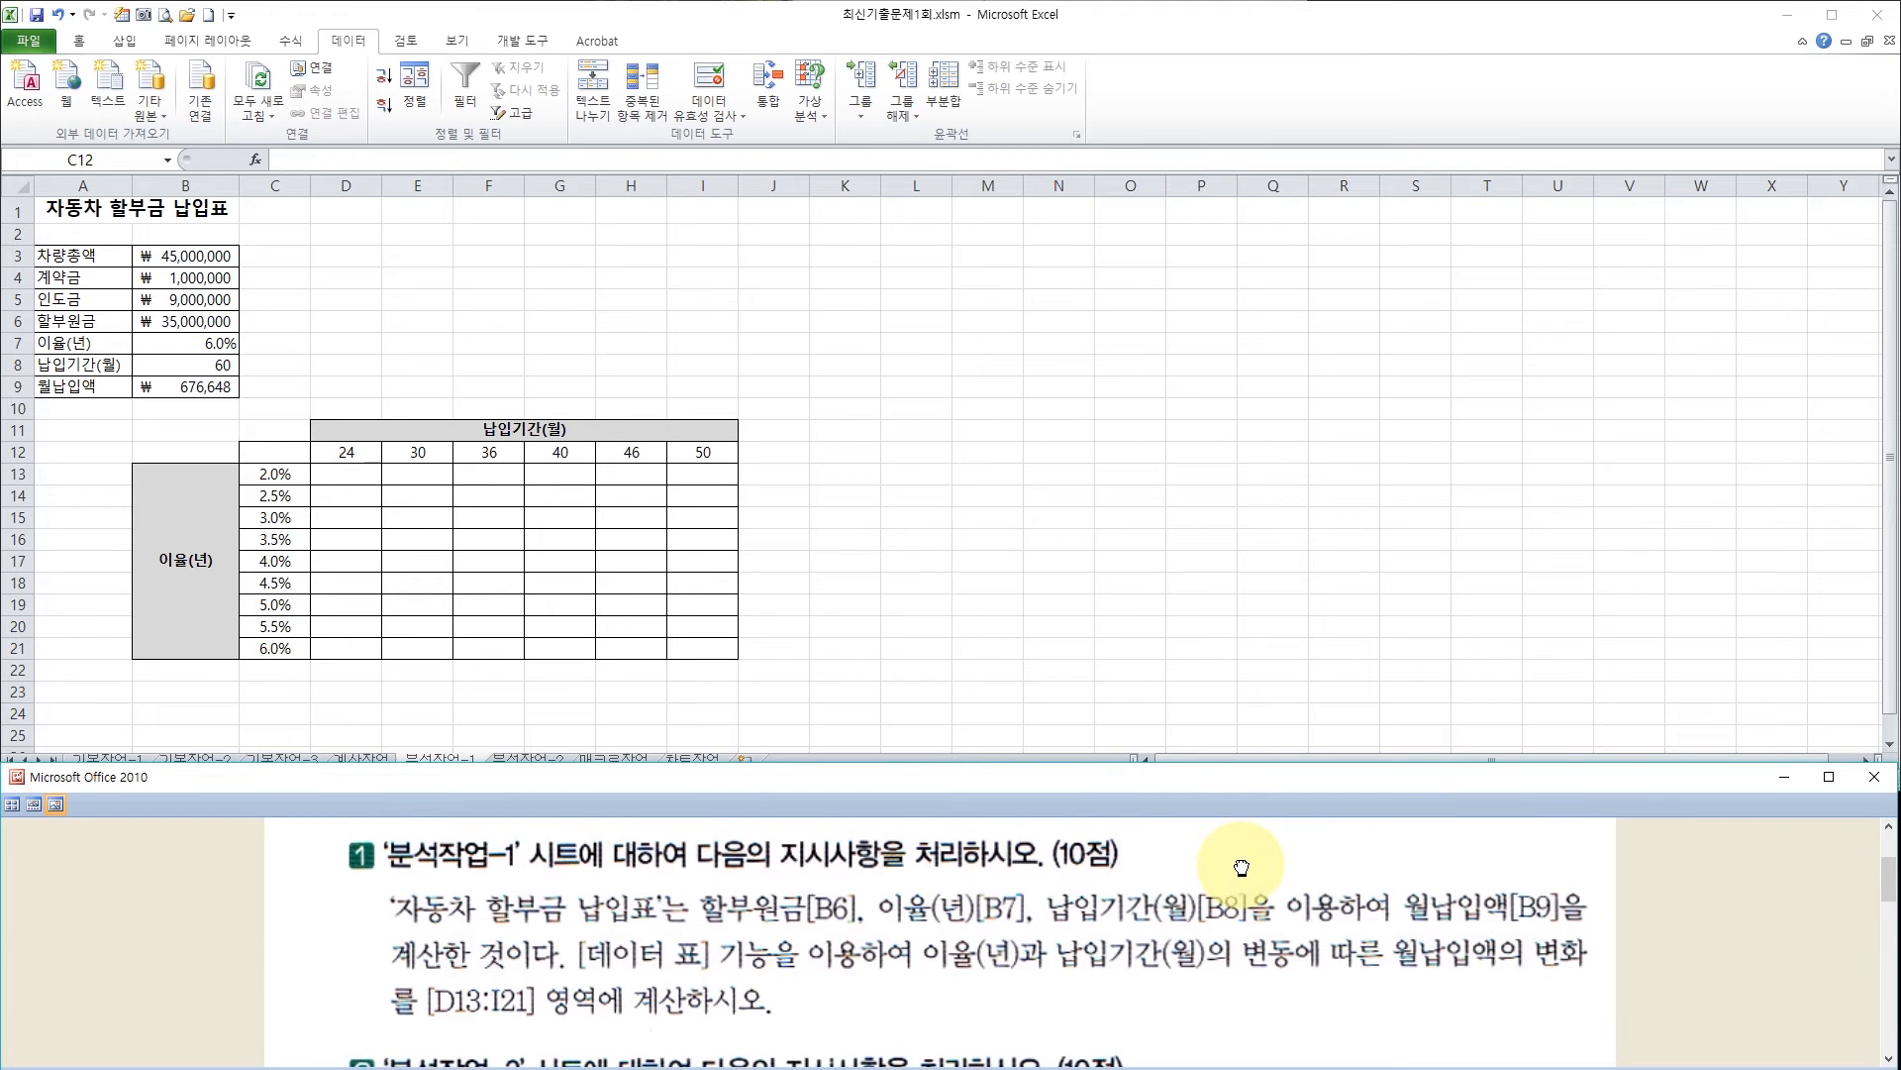
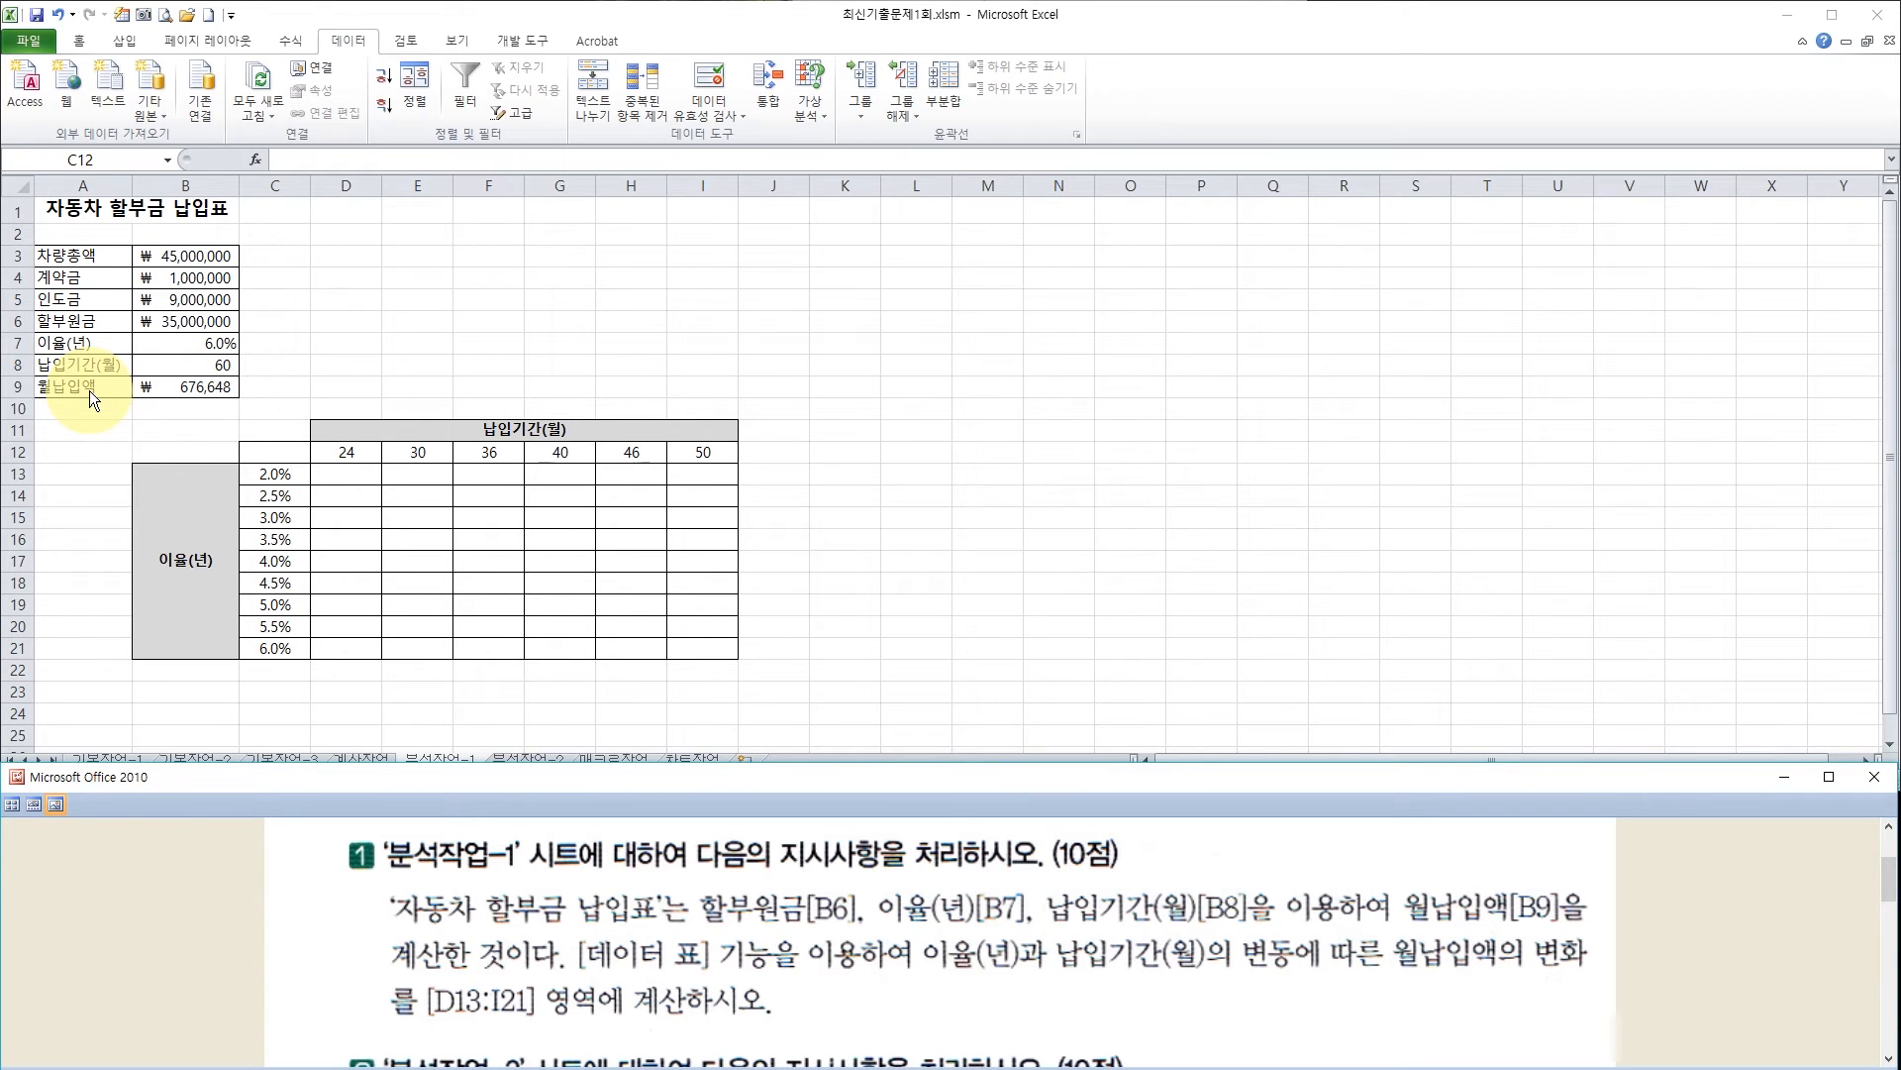
left_click(183, 386)
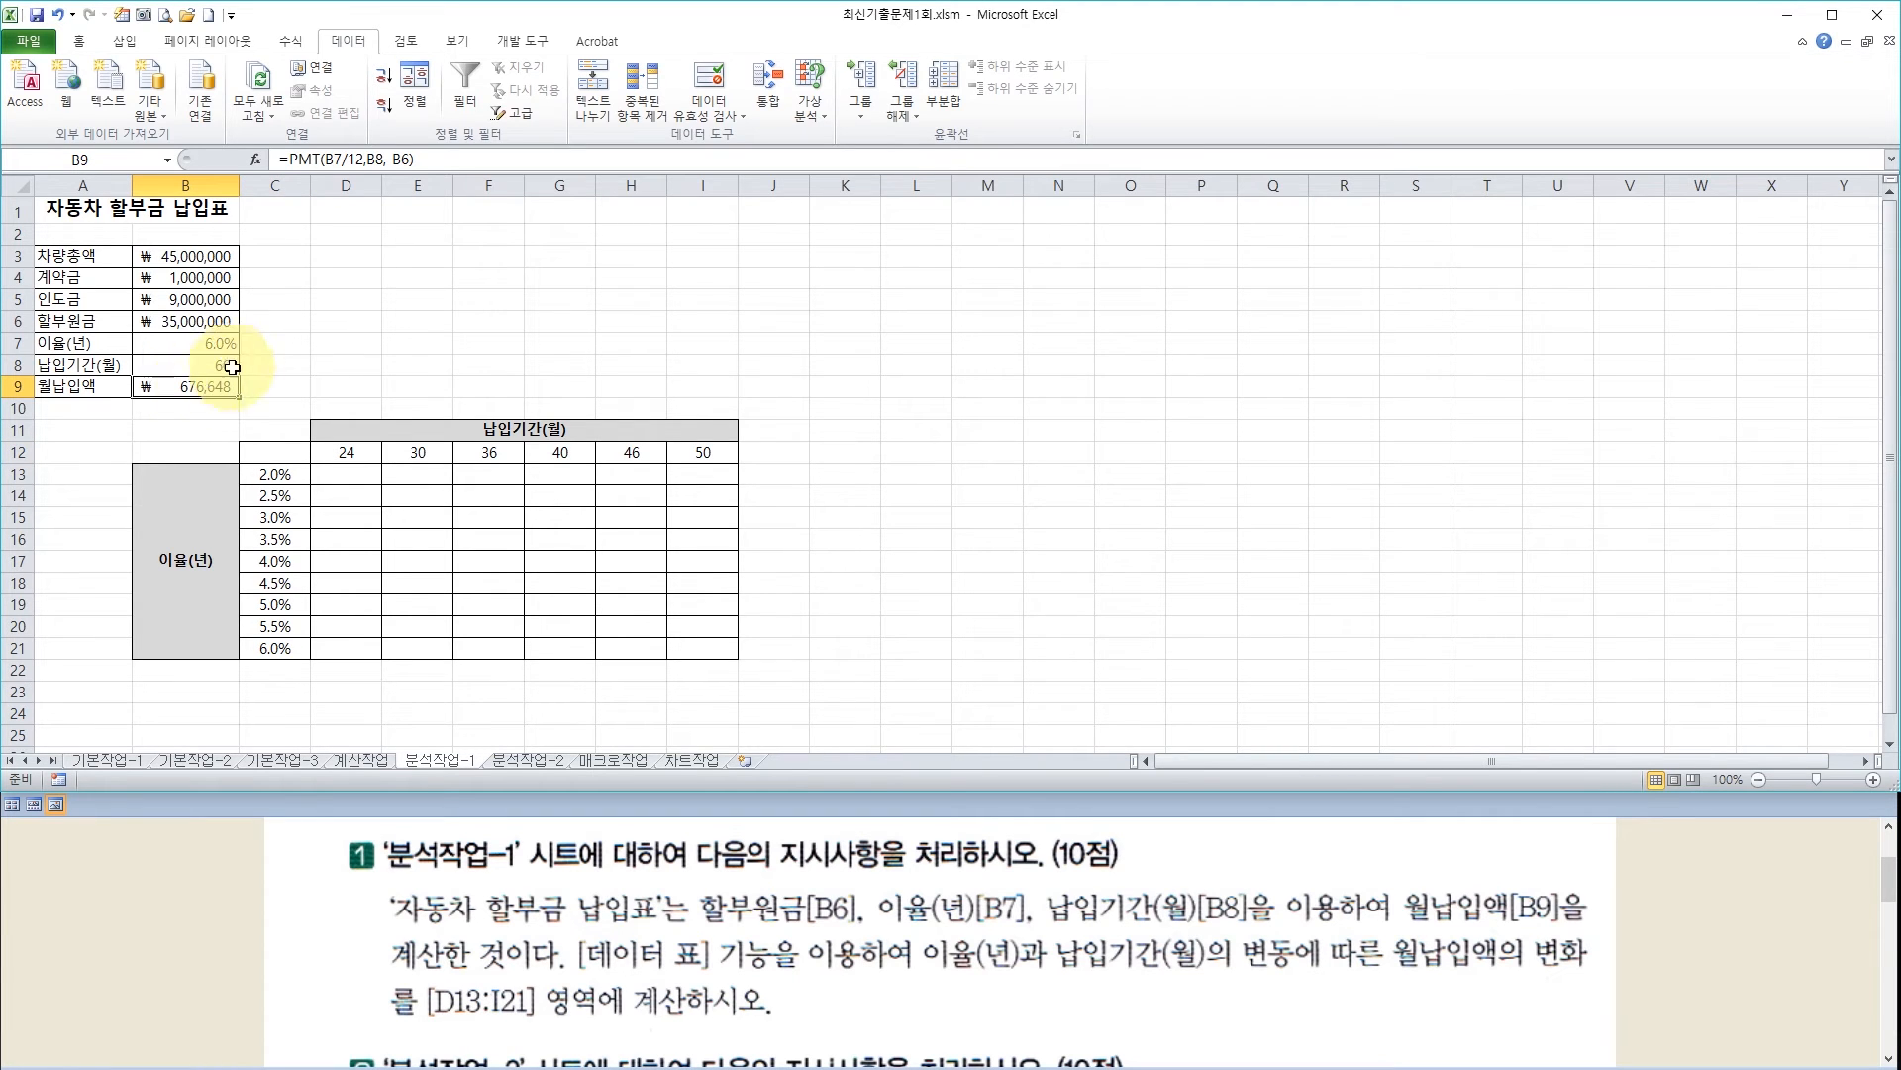
Copy the PMT formula text from B9 without altering its references and paste it into C12, the payment table's corner cell
left_click(302, 158)
left_click_drag(302, 159, 436, 159)
key("ctrl+c")
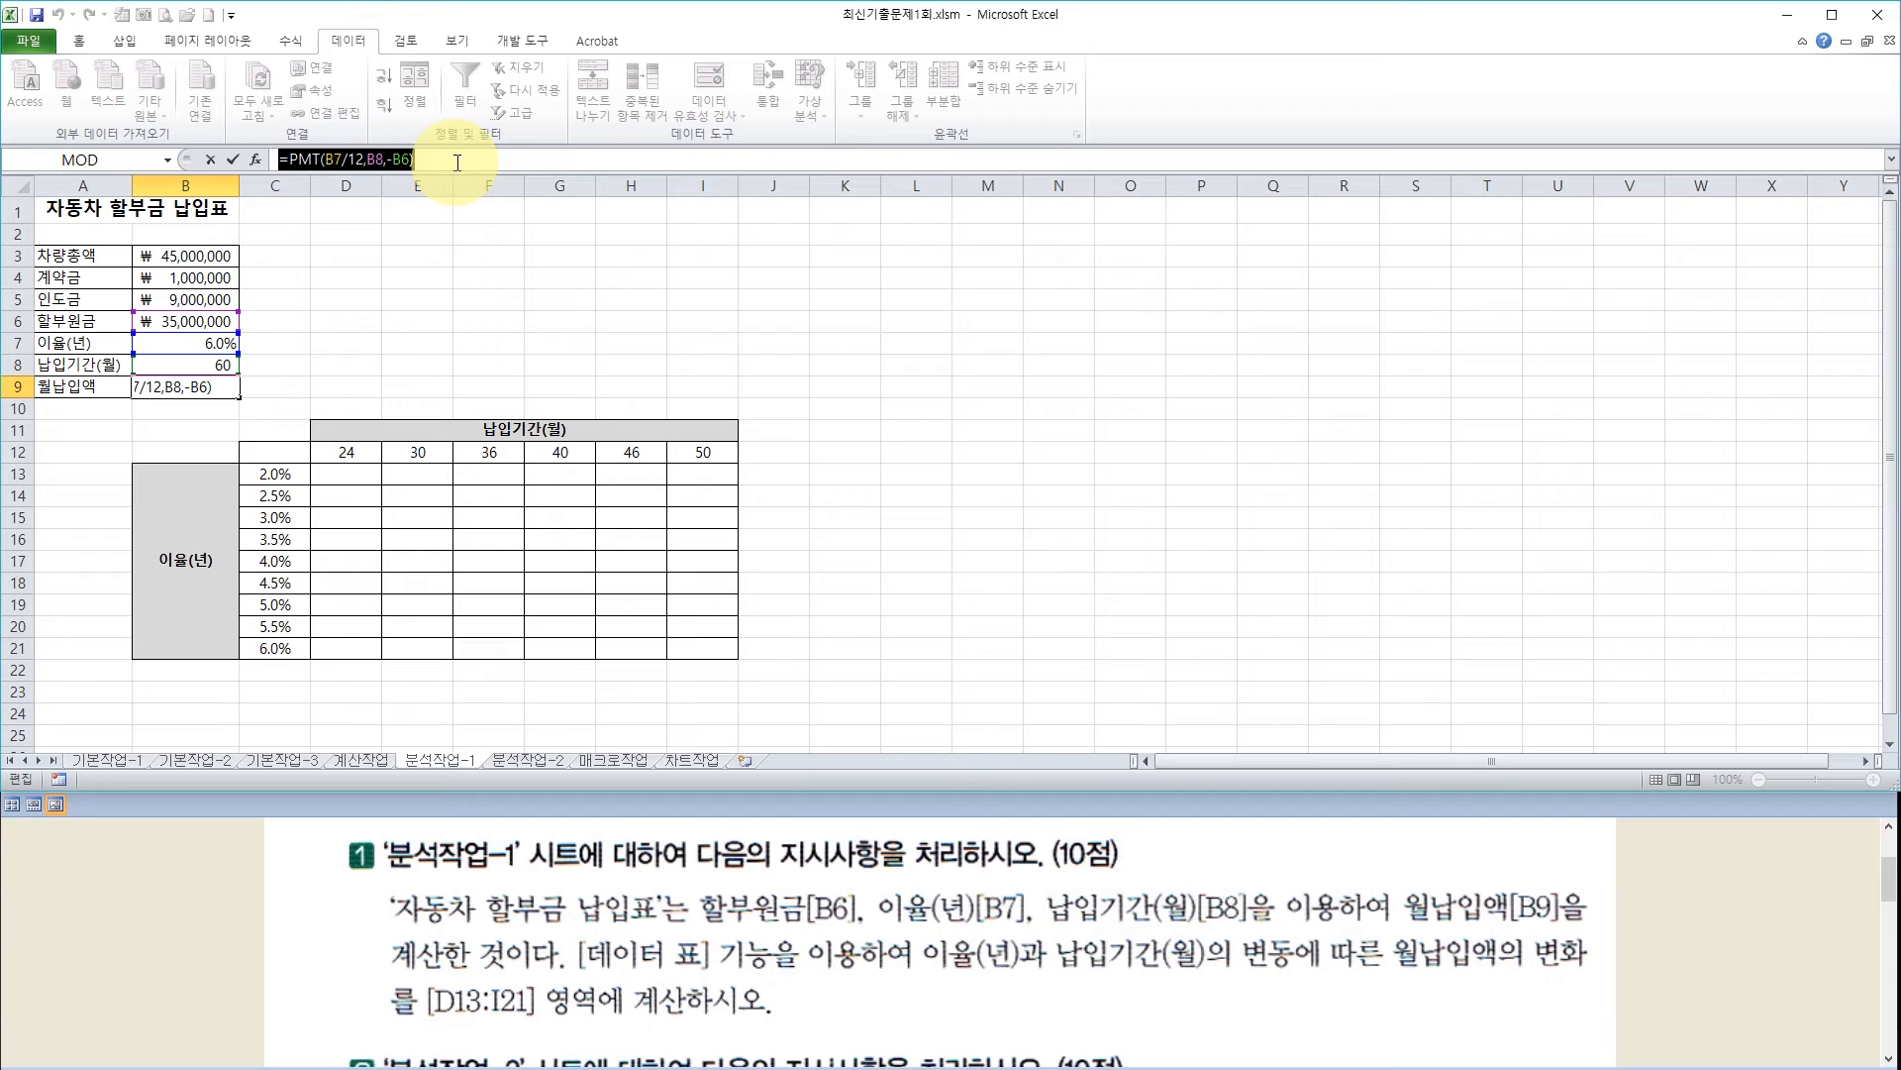
key("Escape")
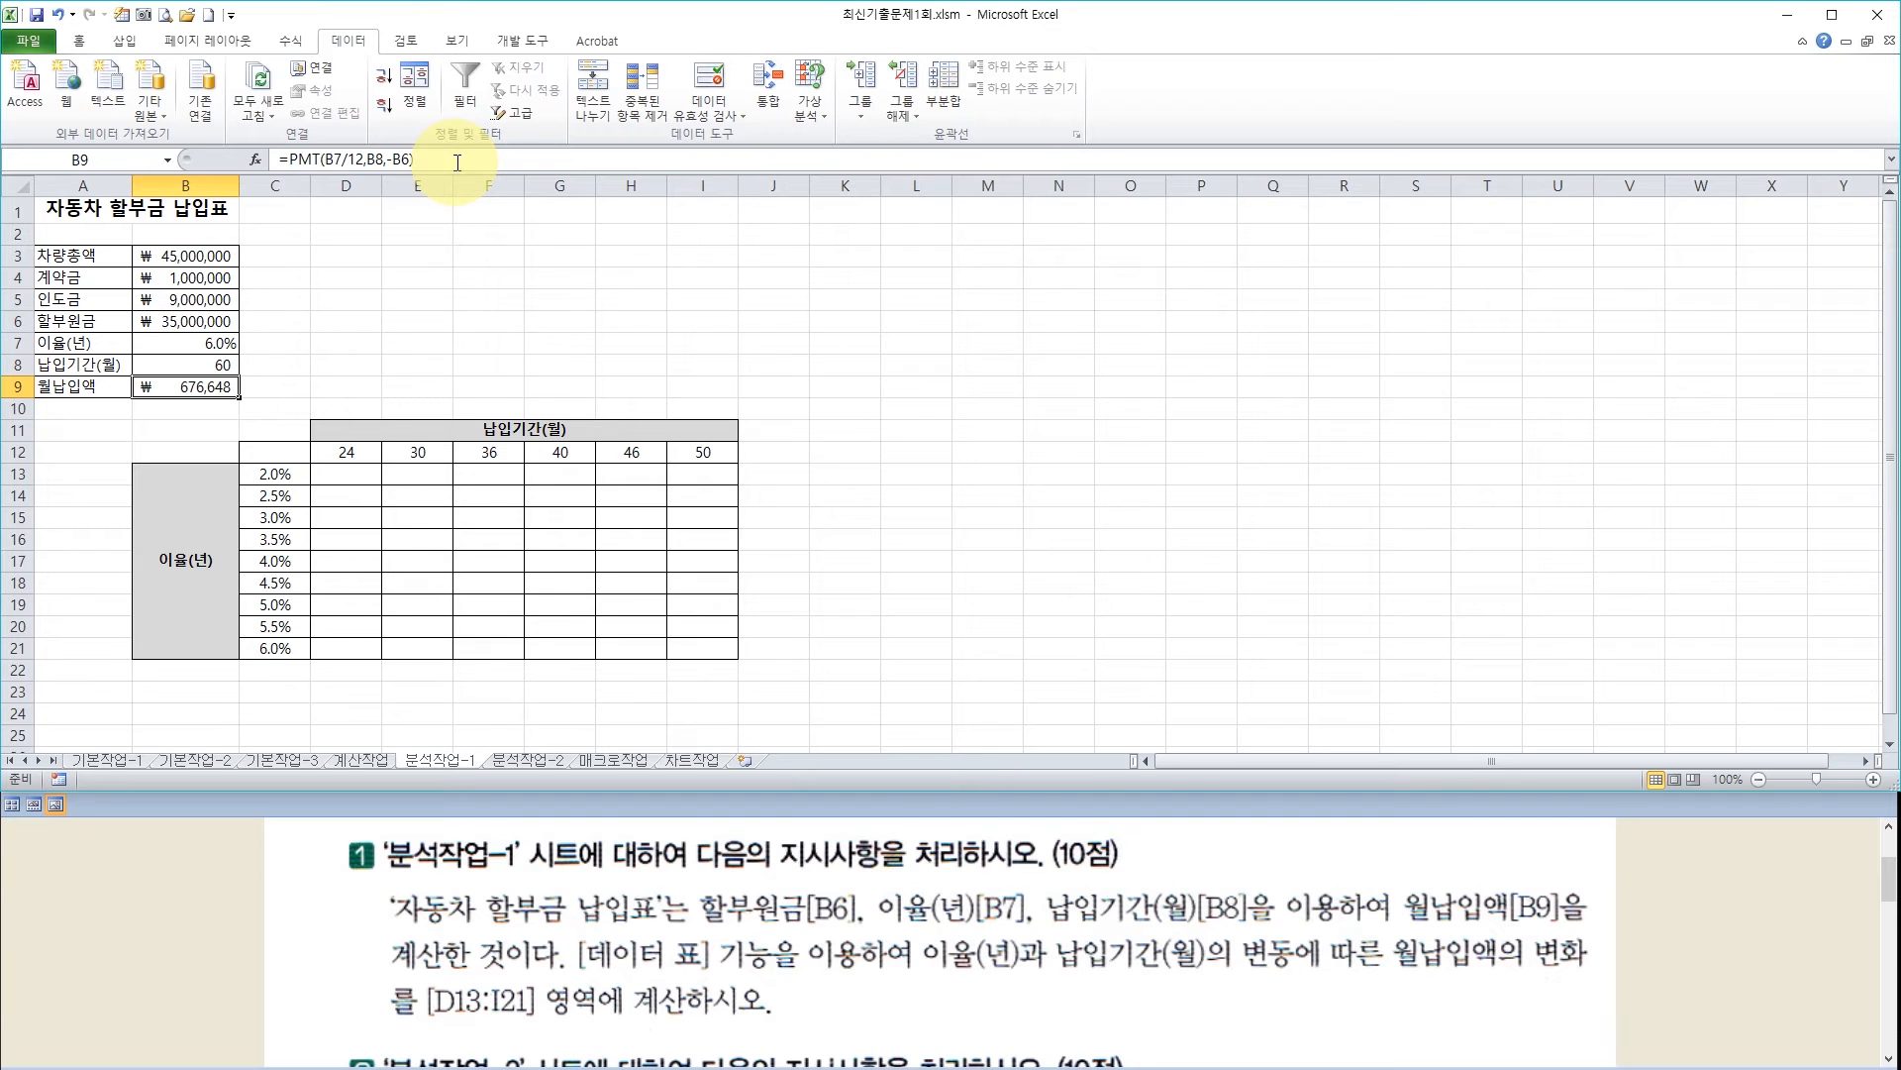
left_click(287, 457)
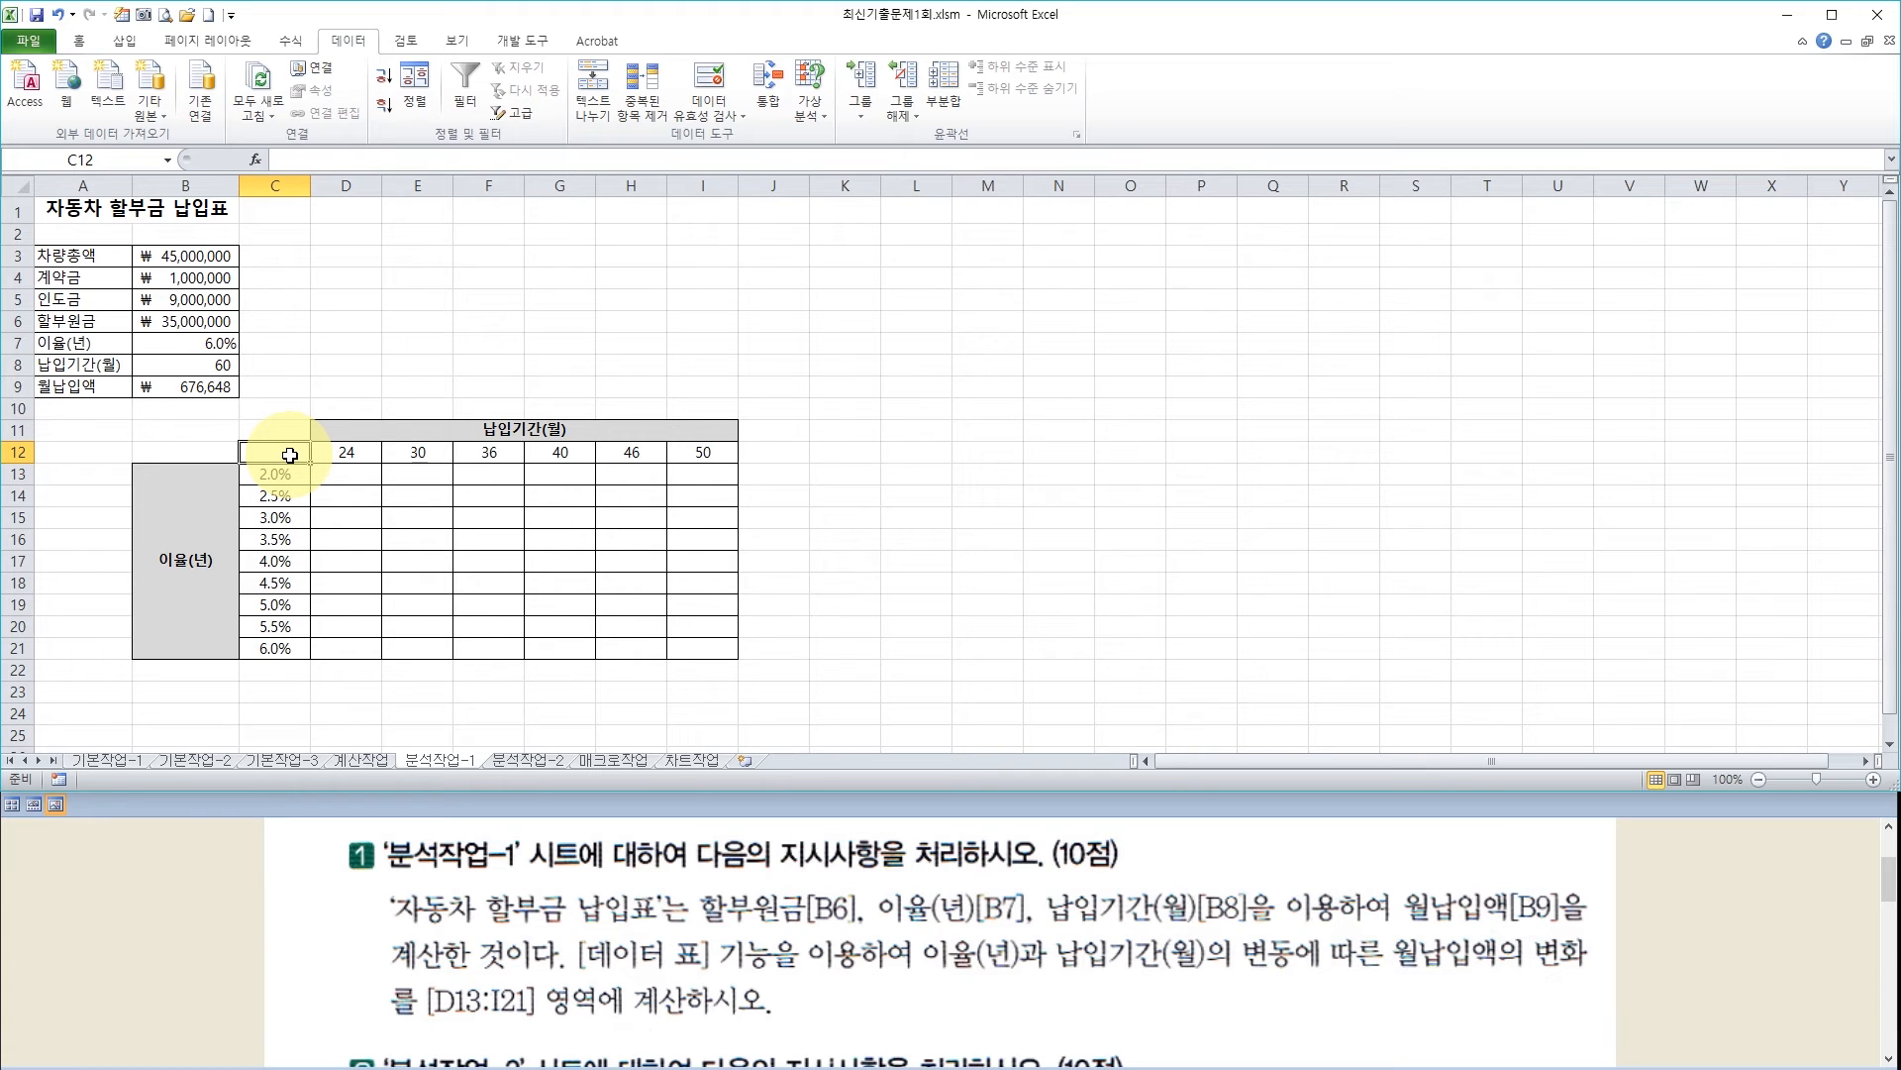
key("ctrl+v")
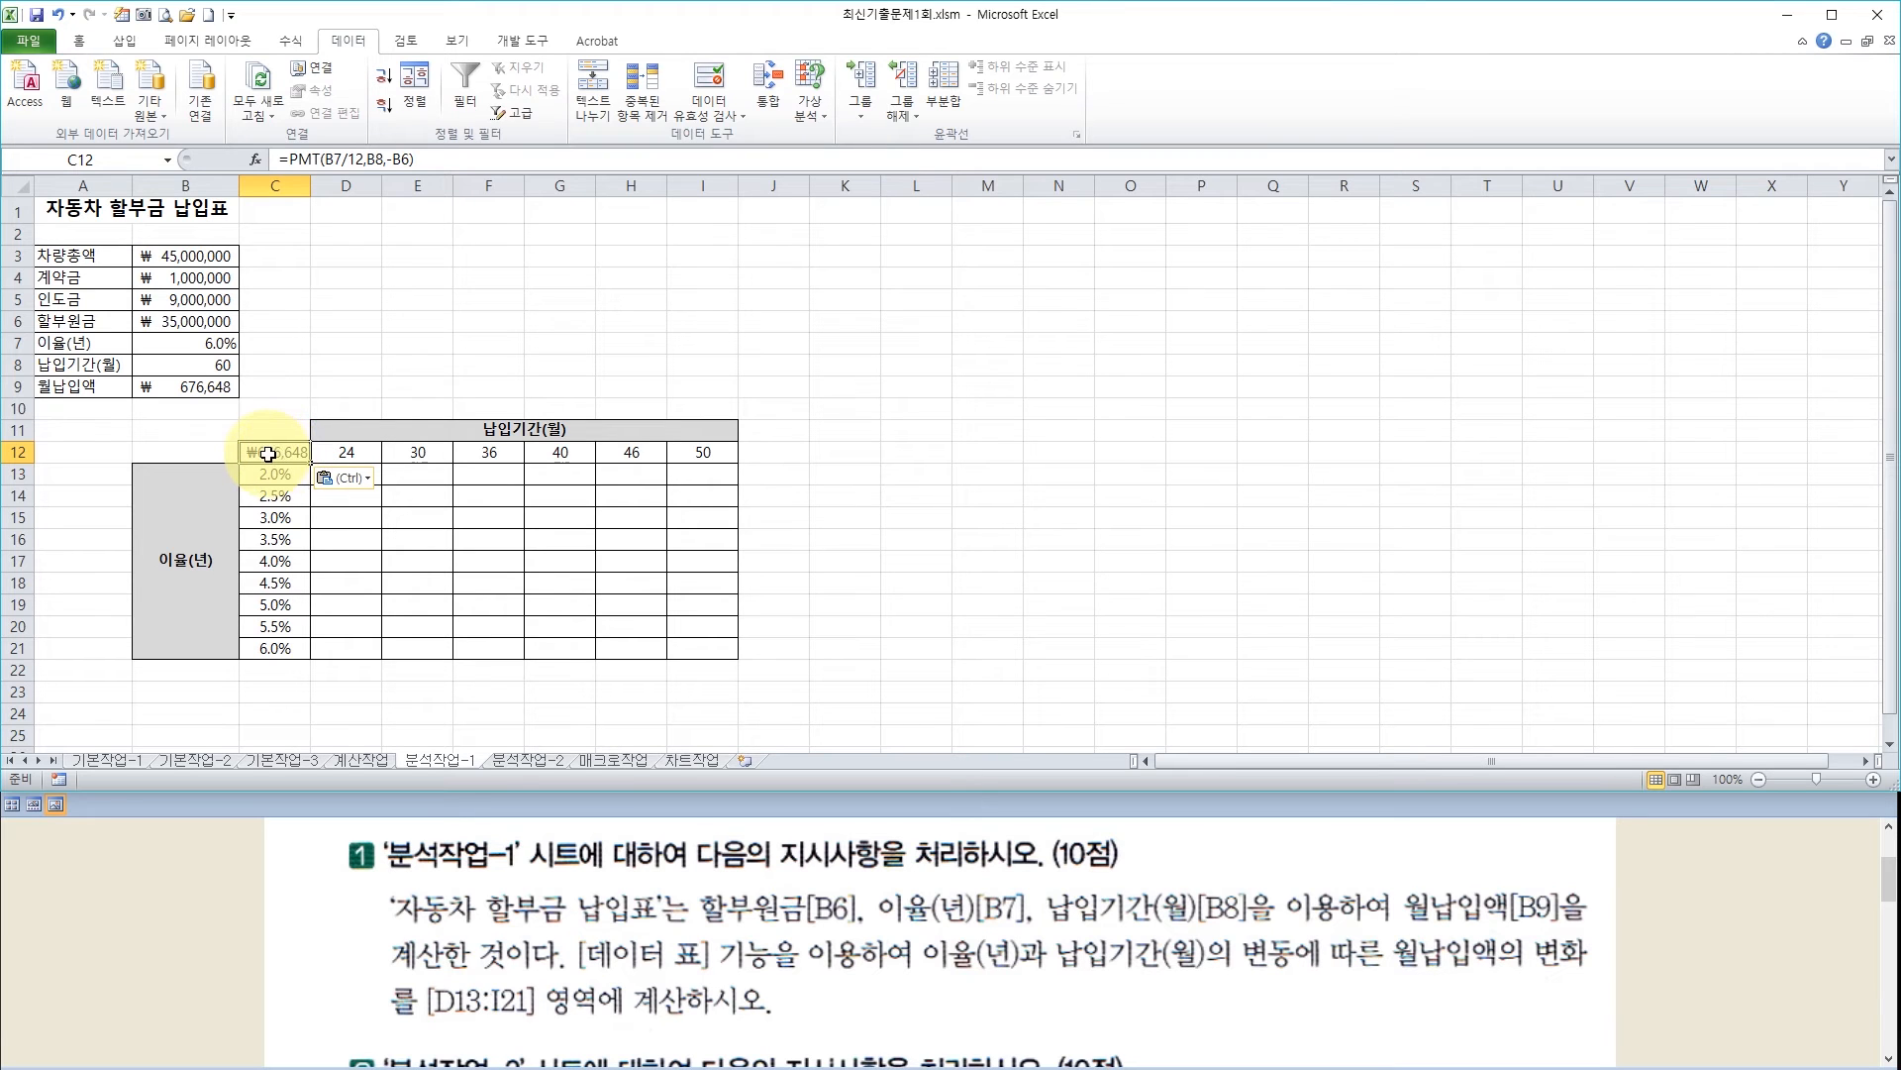
Create a what-if data table on C12:I21 with row input cell $B$8 and column input cell $B$7
left_click_drag(267, 453, 670, 624)
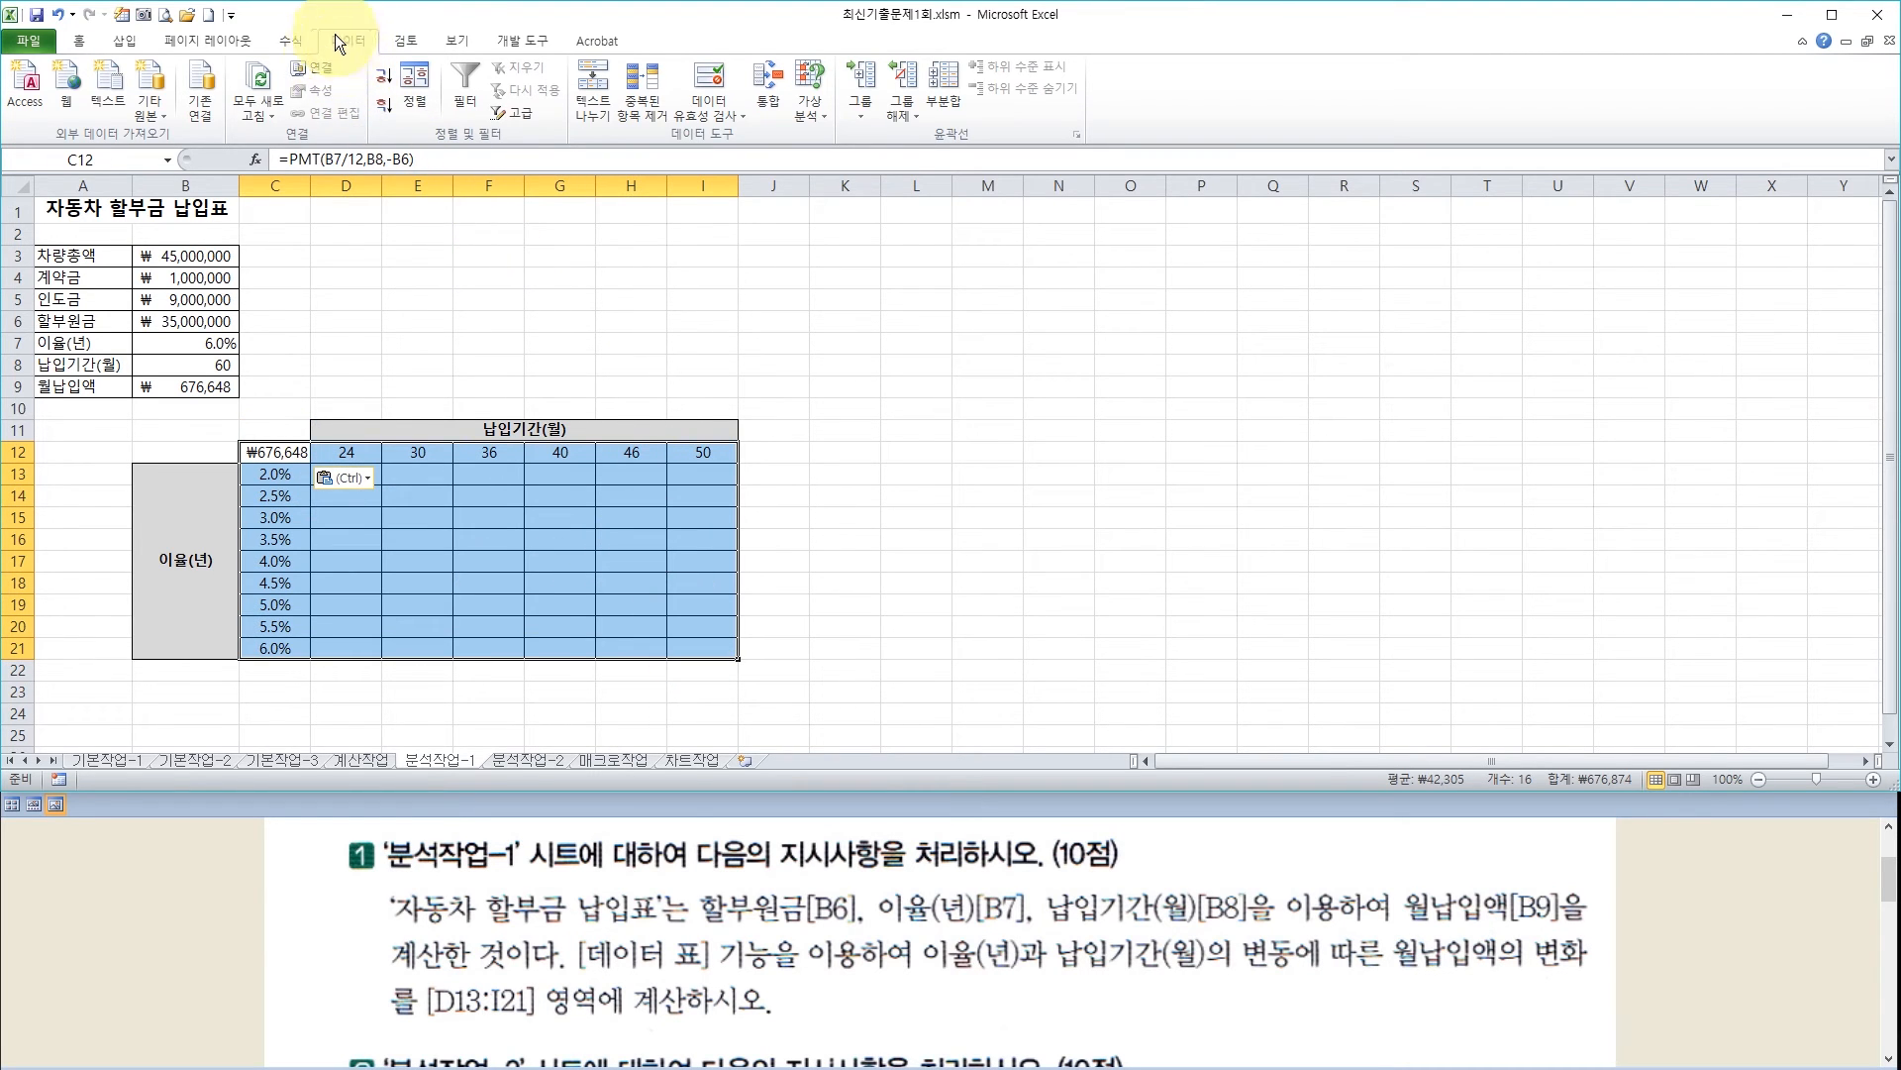
left_click(818, 87)
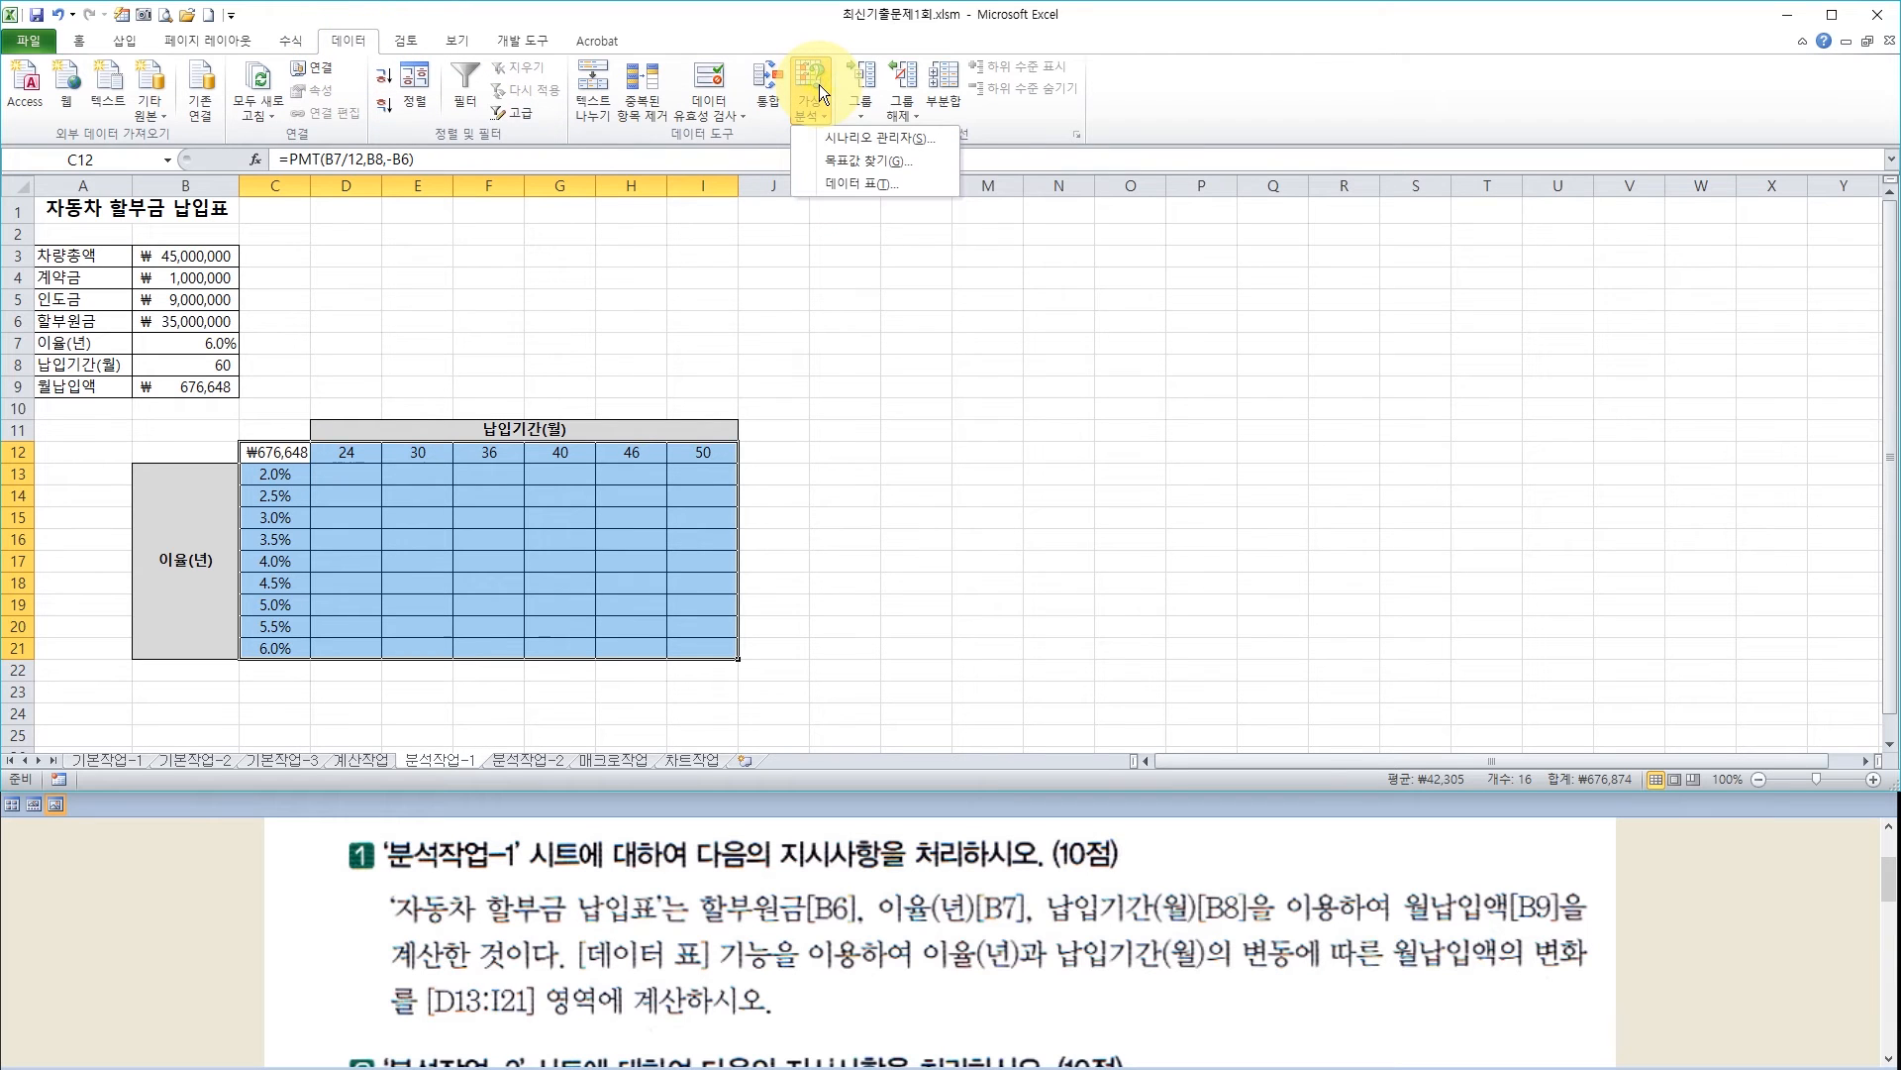
left_click(836, 184)
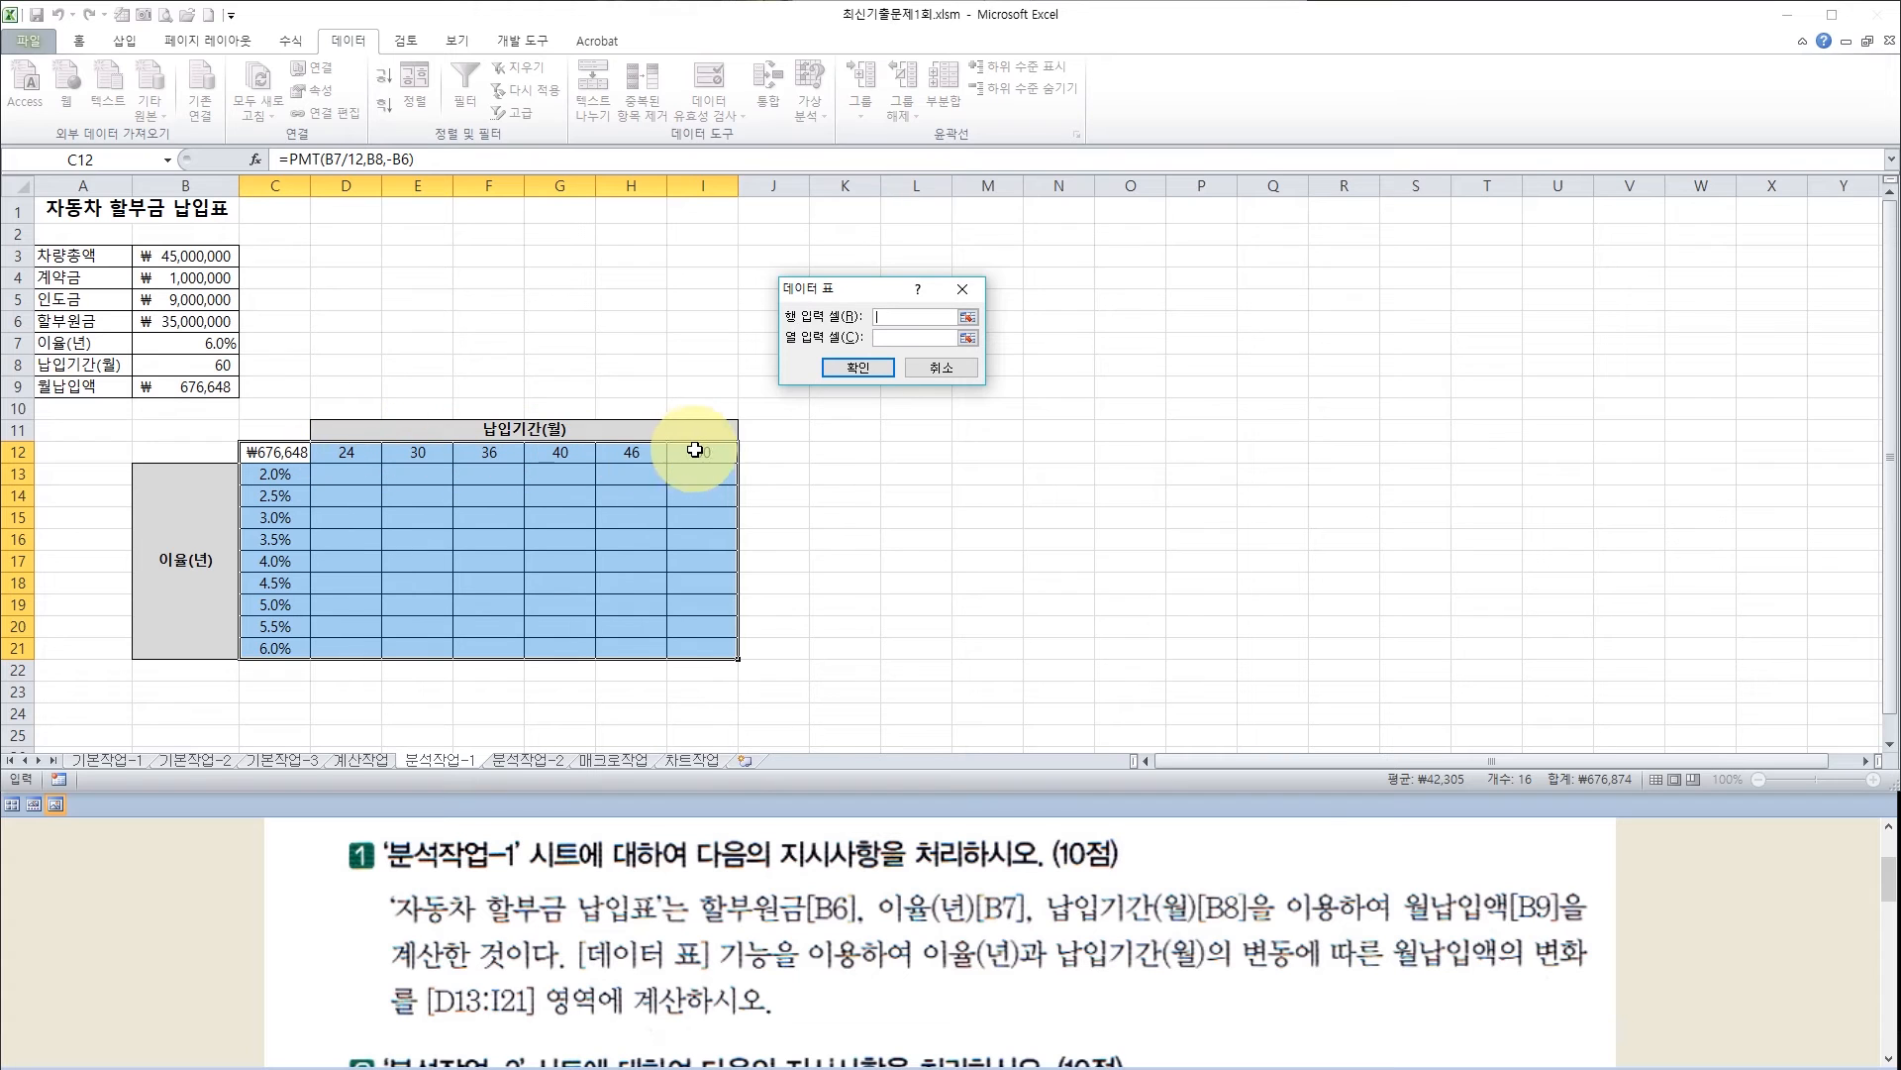
left_click(199, 365)
left_click(883, 337)
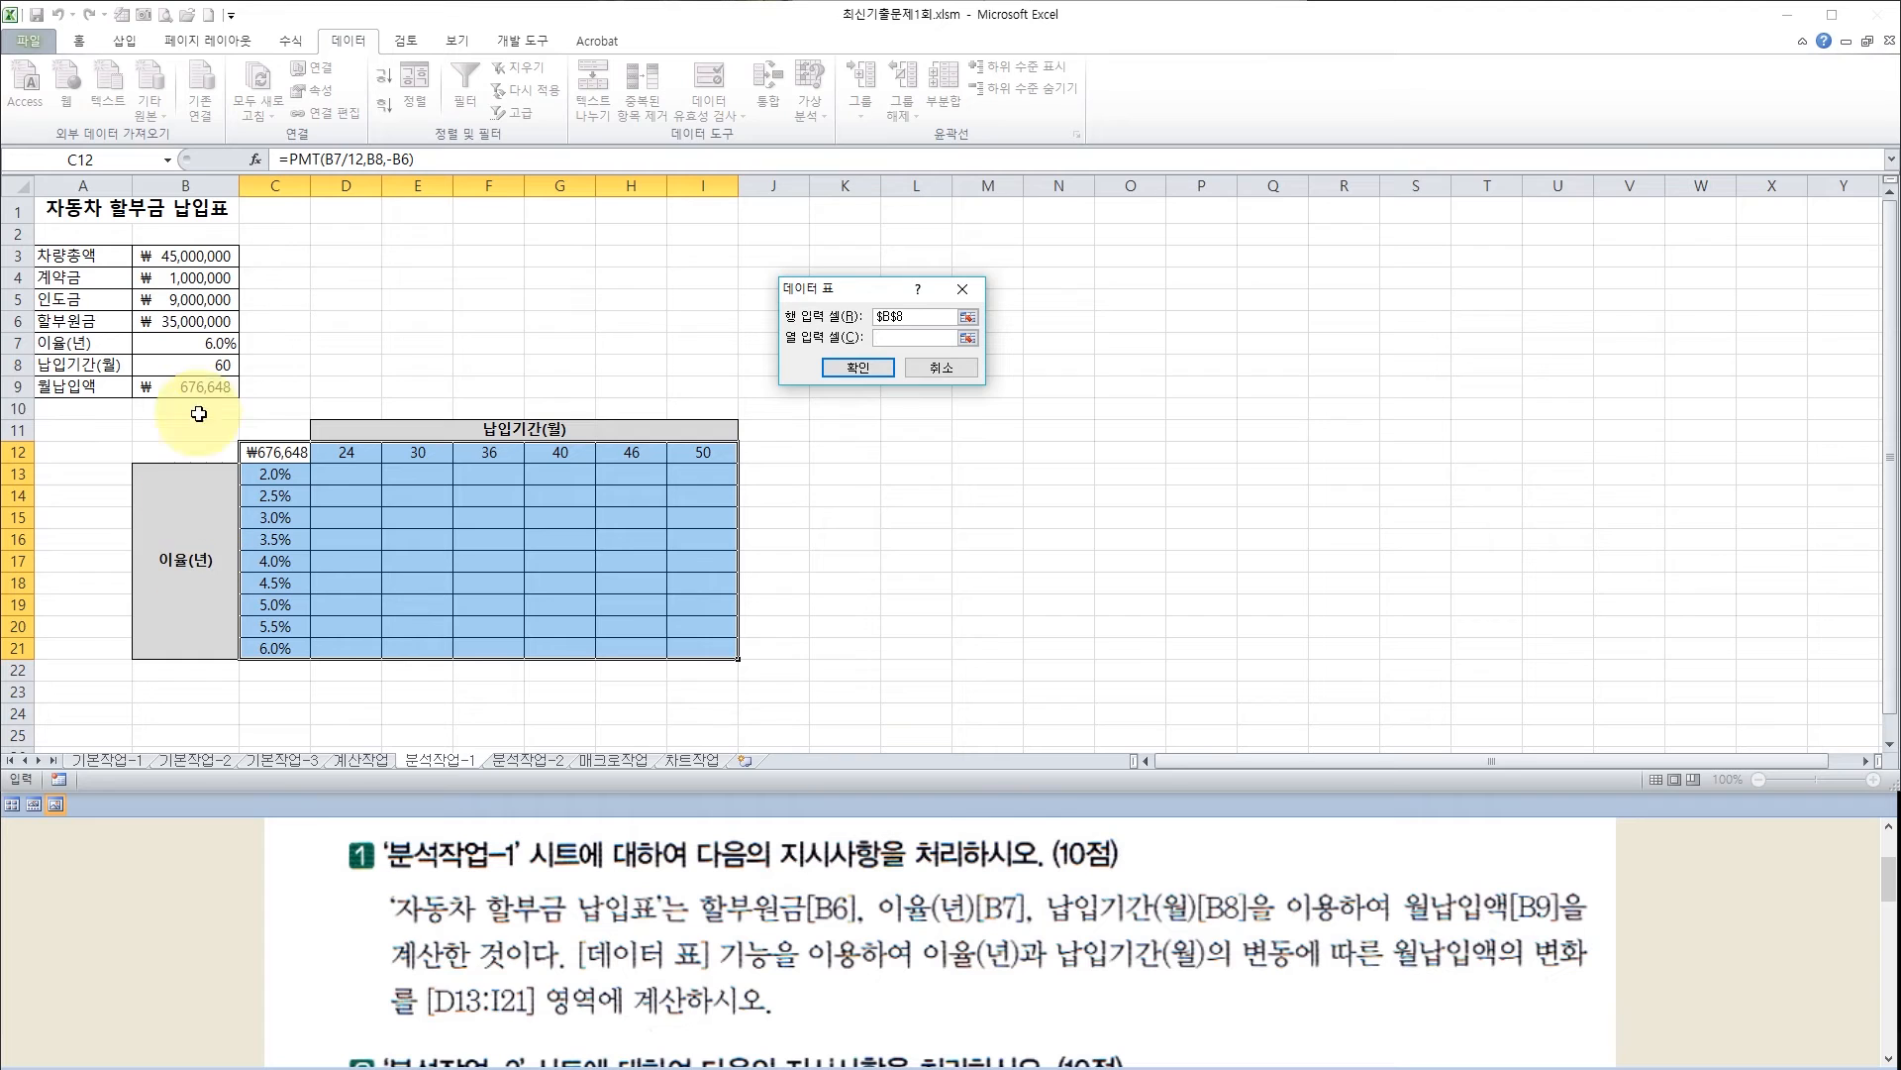
left_click(210, 343)
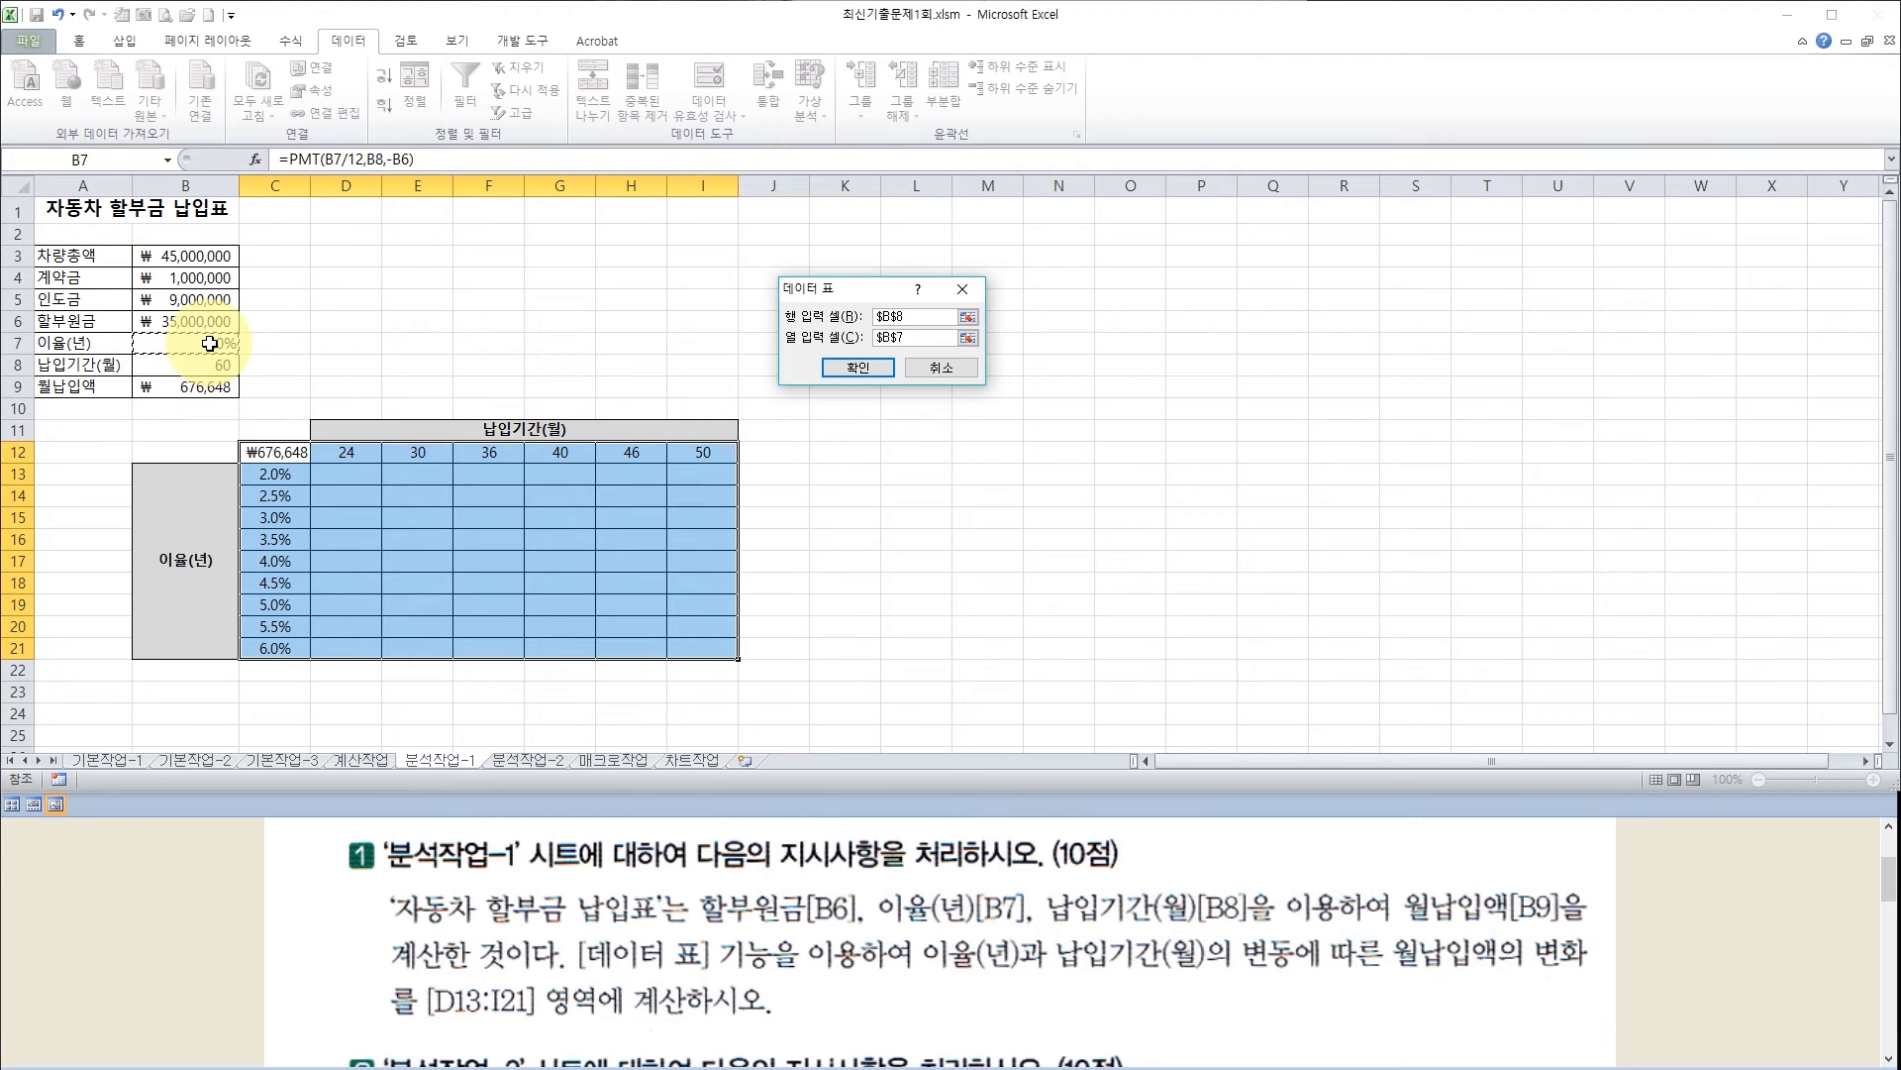
left_click(858, 369)
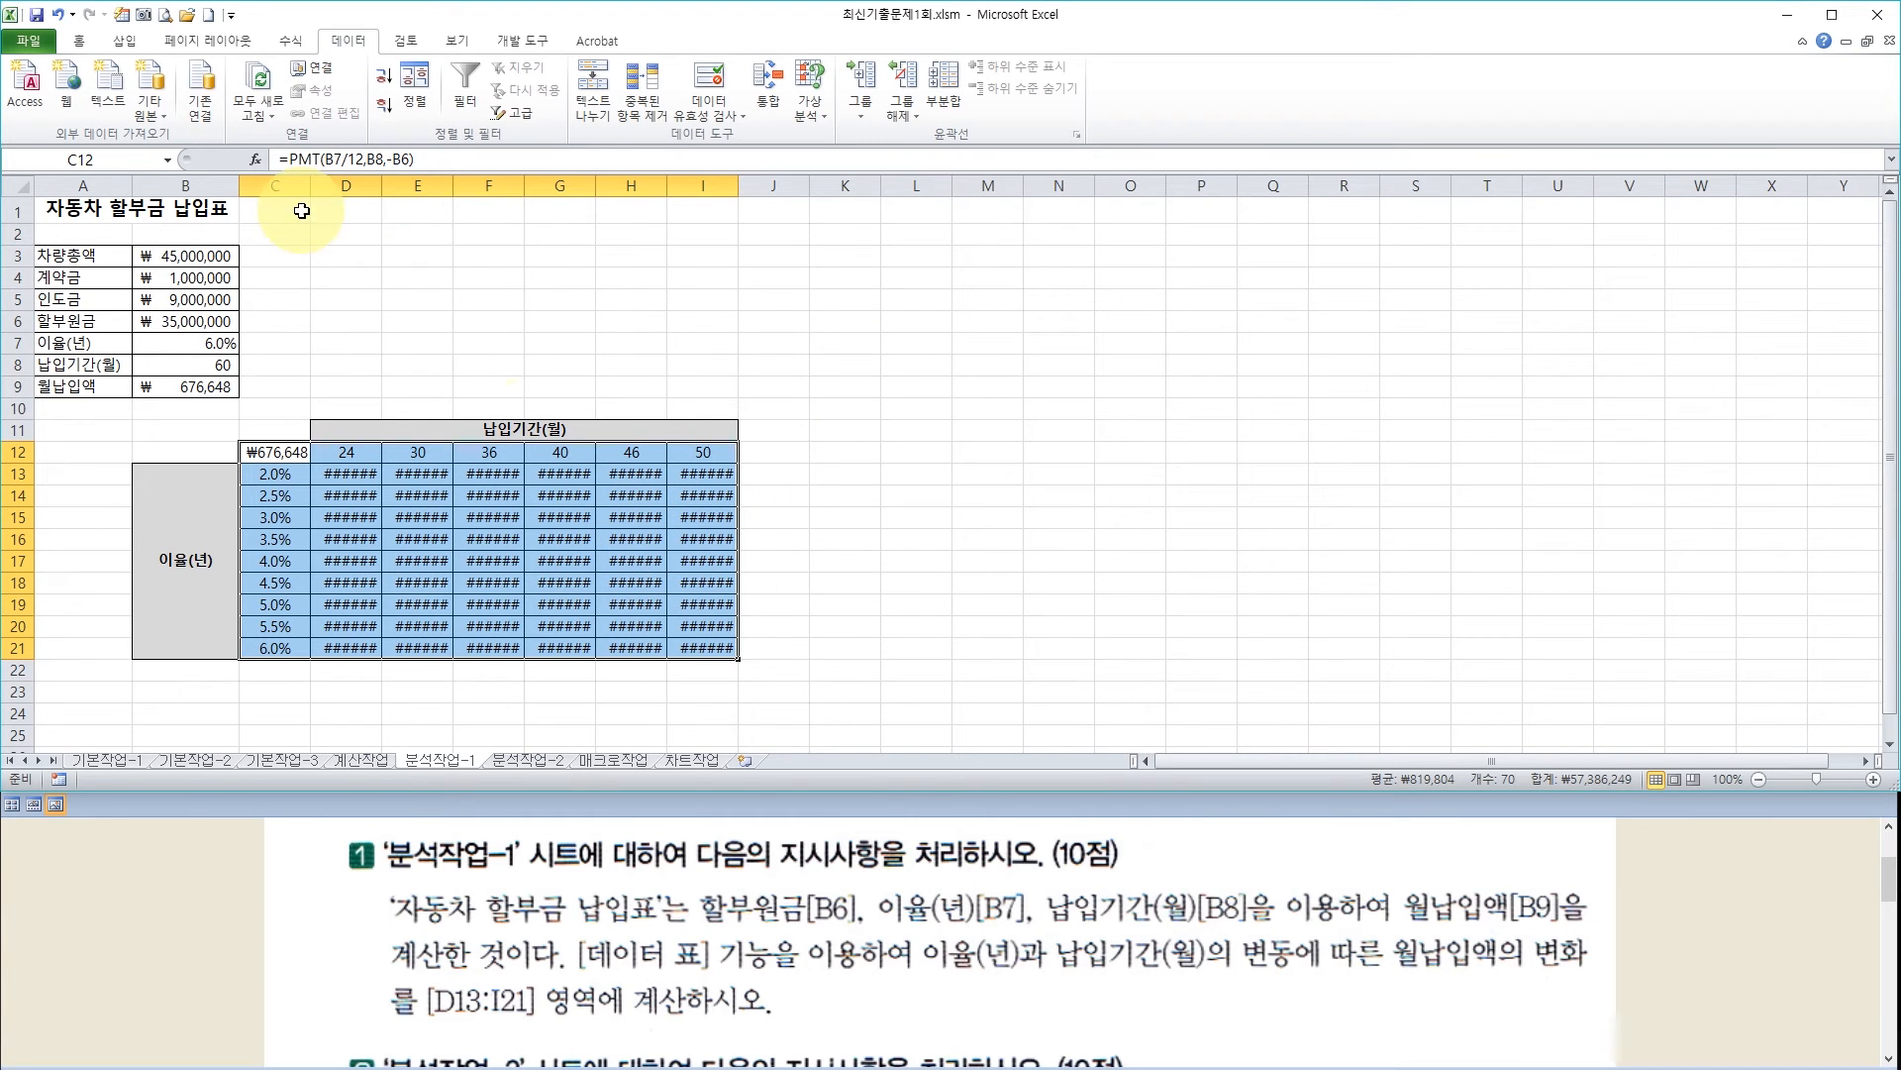
AutoFit the widths of columns C through I to their contents and deselect them
left_click_drag(275, 185, 701, 182)
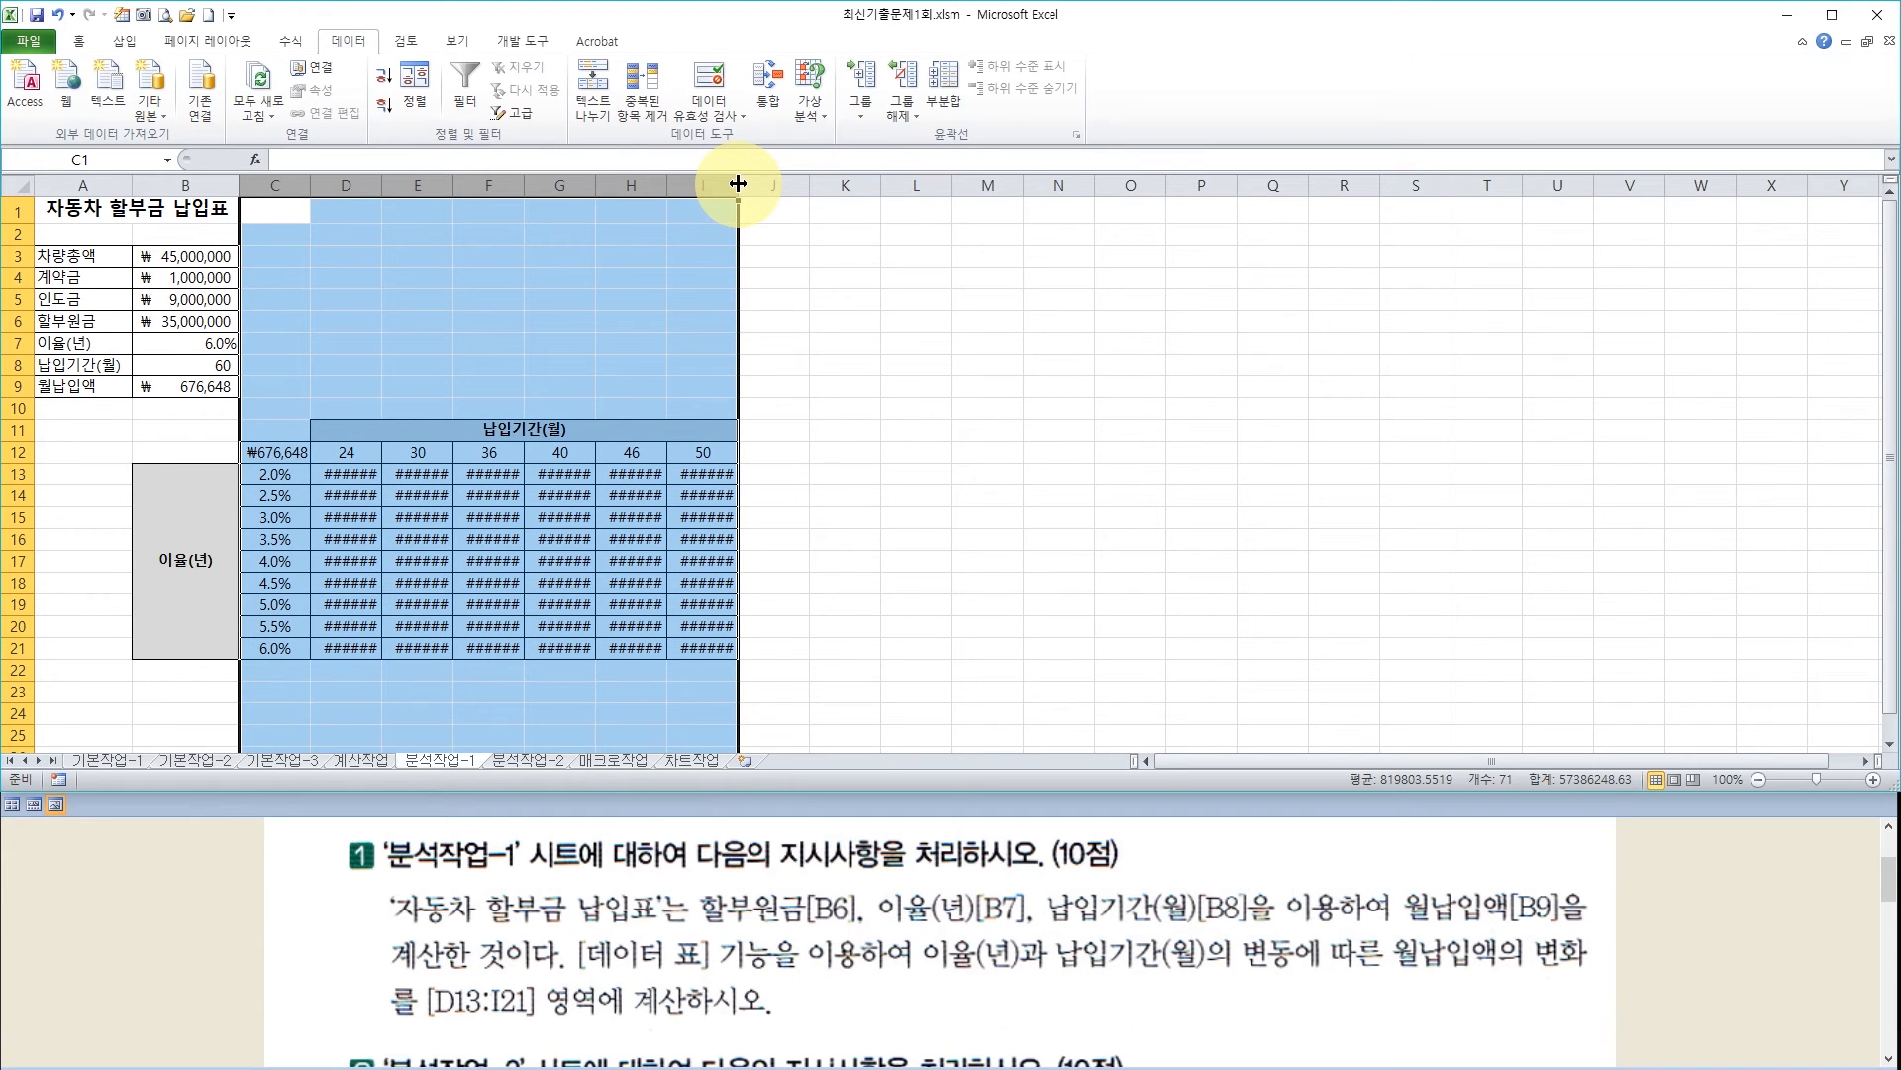
double_click(738, 183)
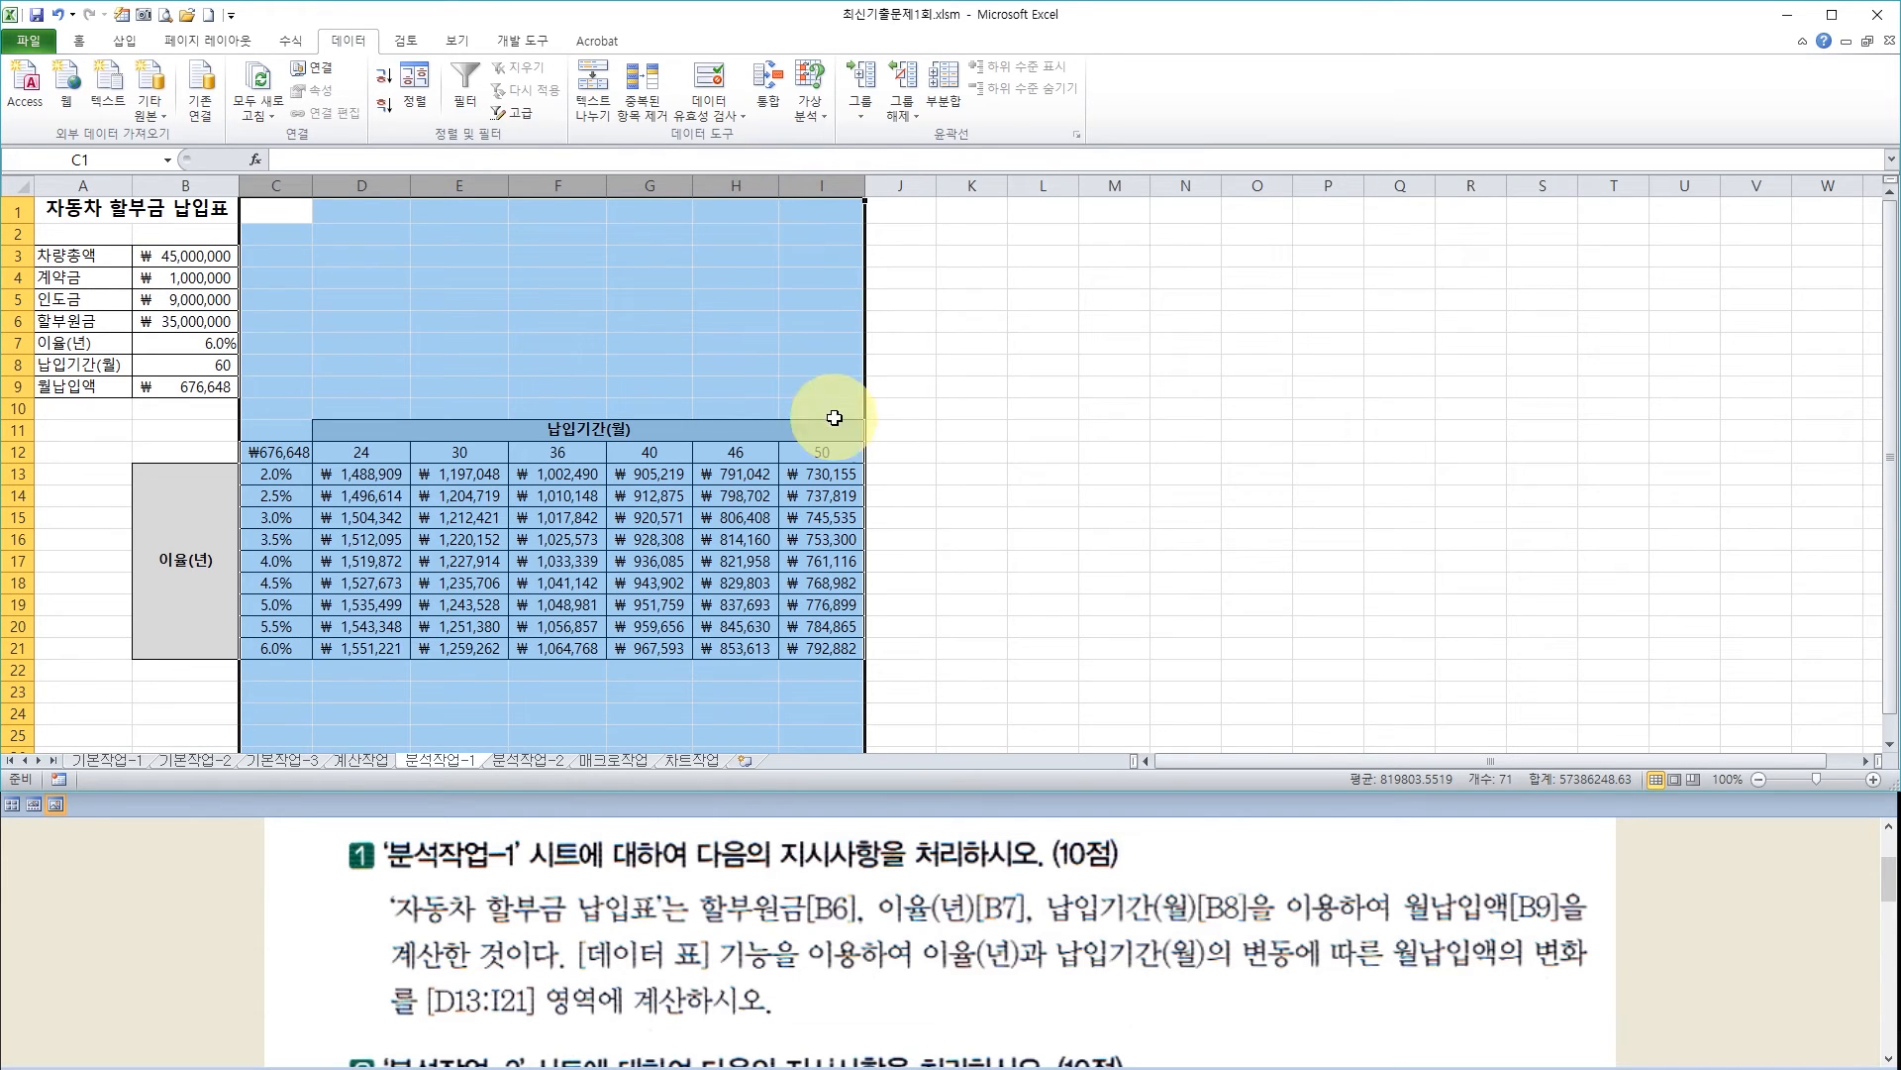
left_click(940, 392)
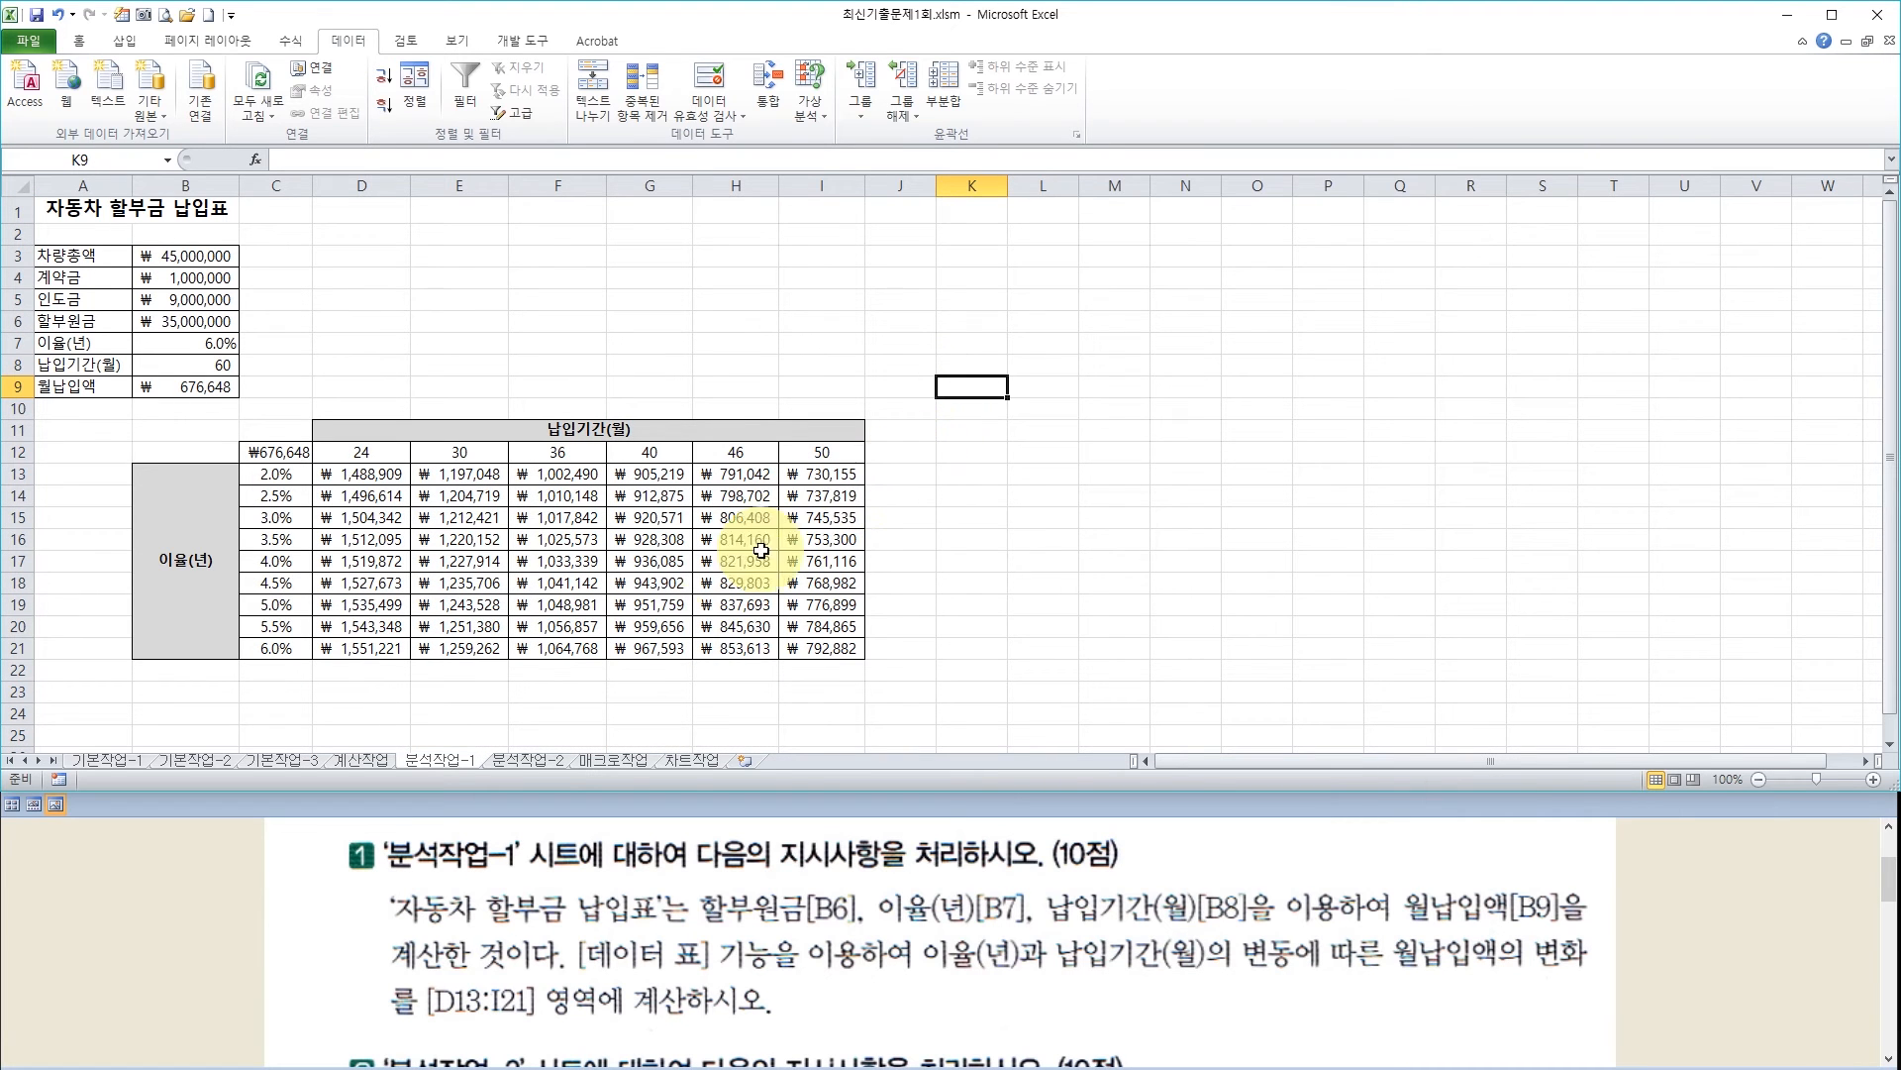
Switch to the 분석작업-2 sheet, show its question 2 instructions, and sort the 도시락 판매 현황 table ascending by 구분
left_click(533, 760)
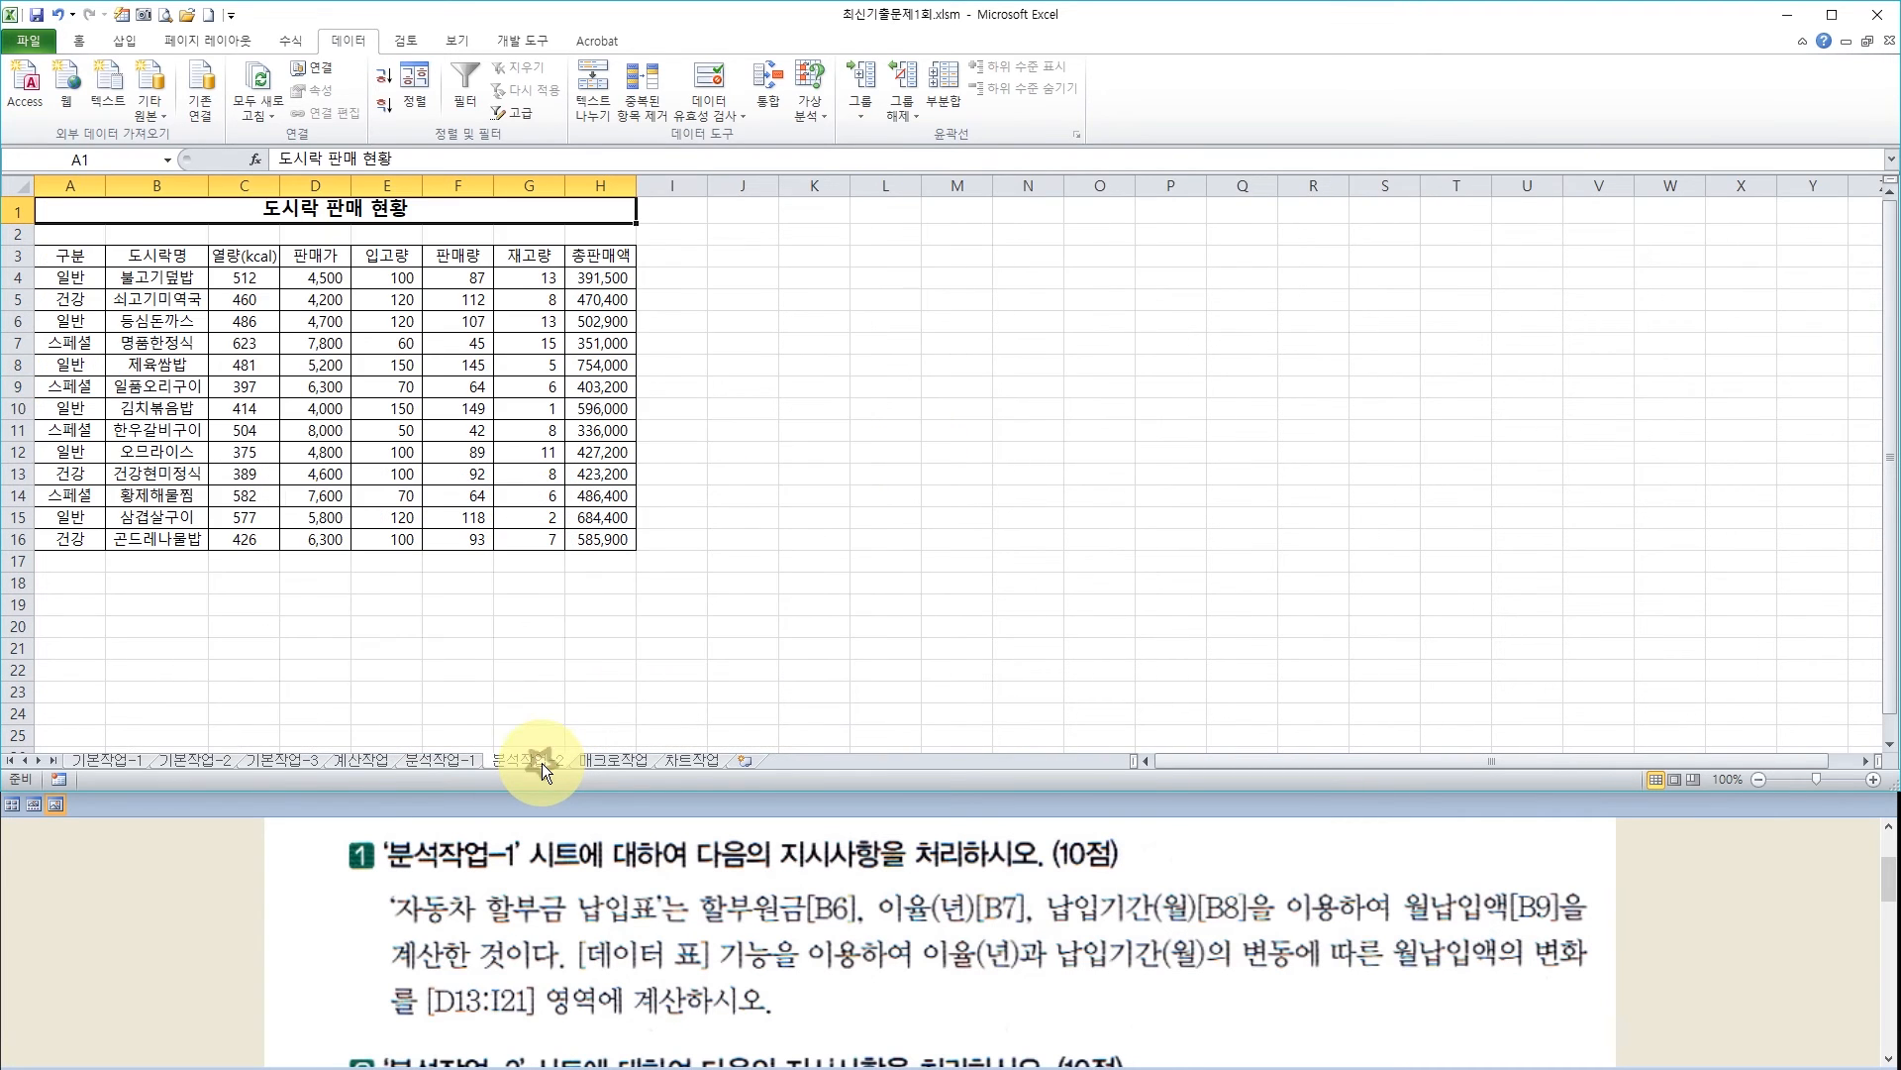
left_click(661, 945)
scroll(661, 946, "down", 3)
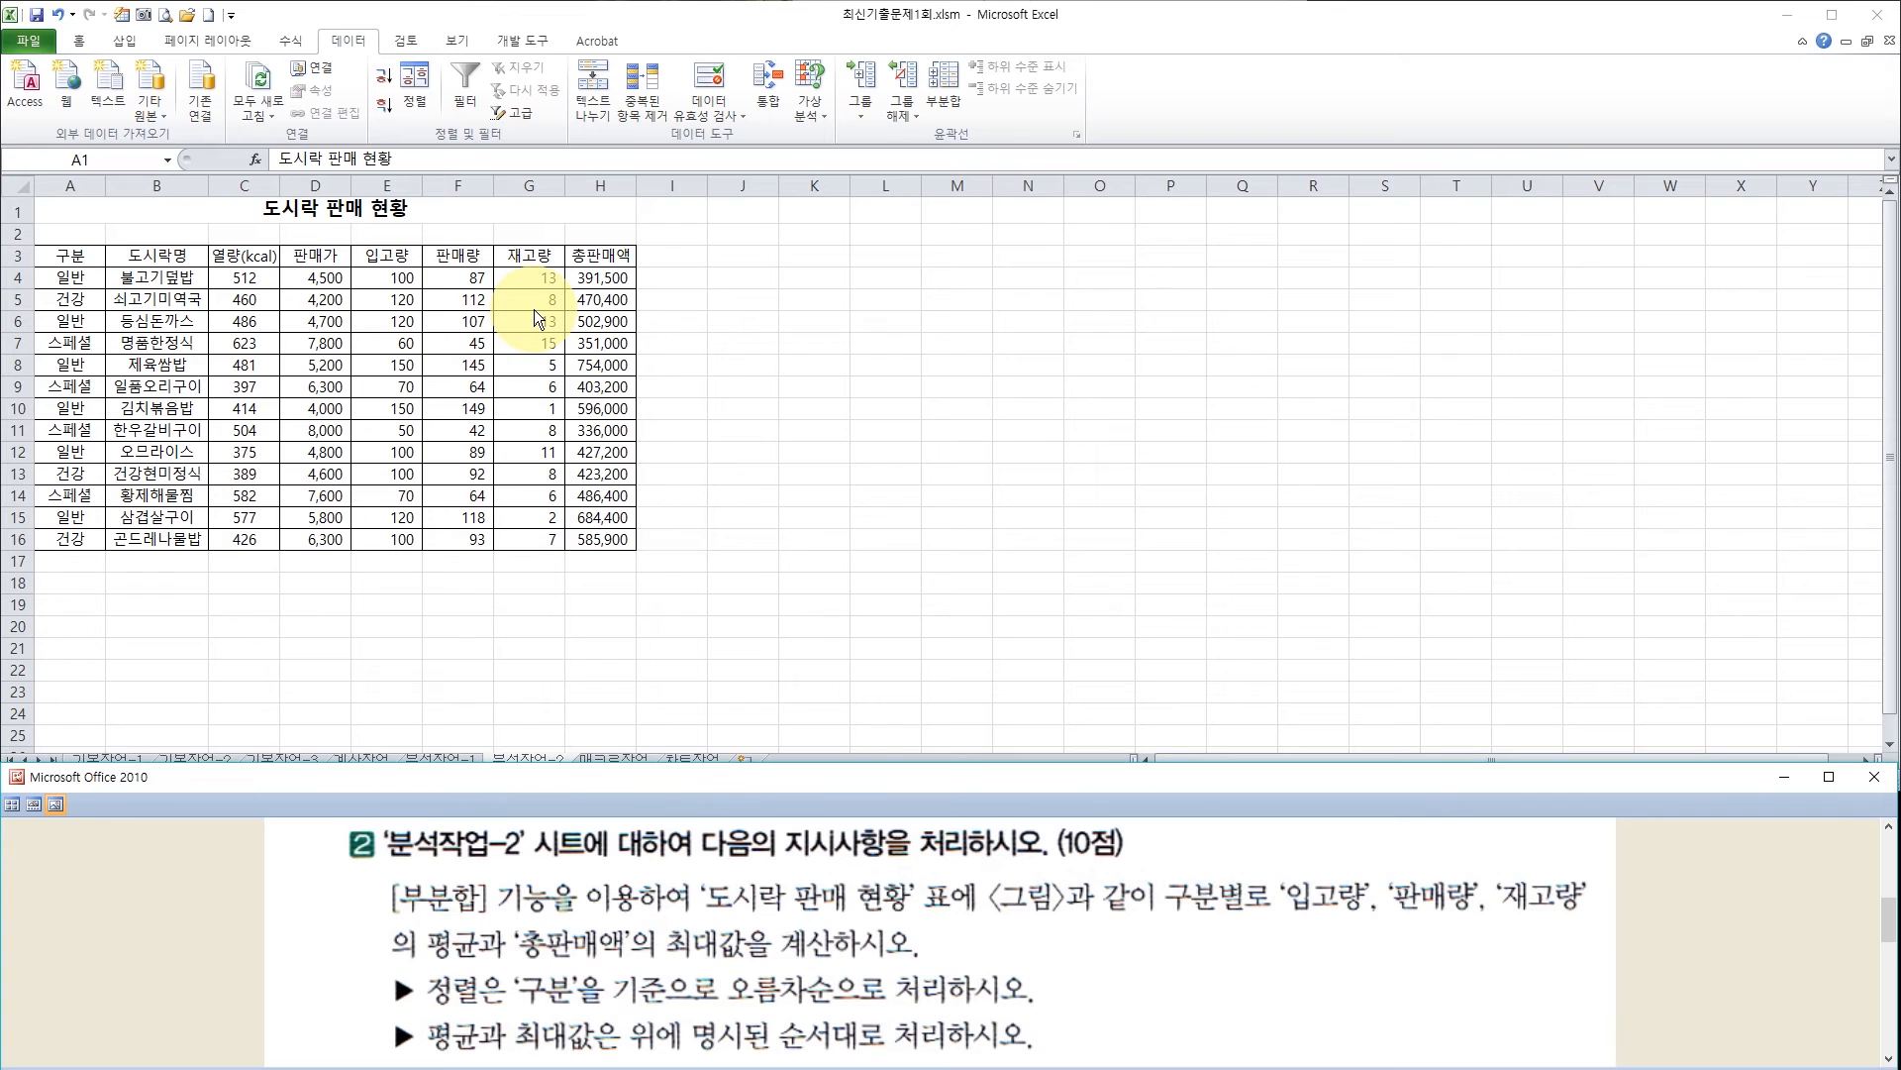
left_click(70, 255)
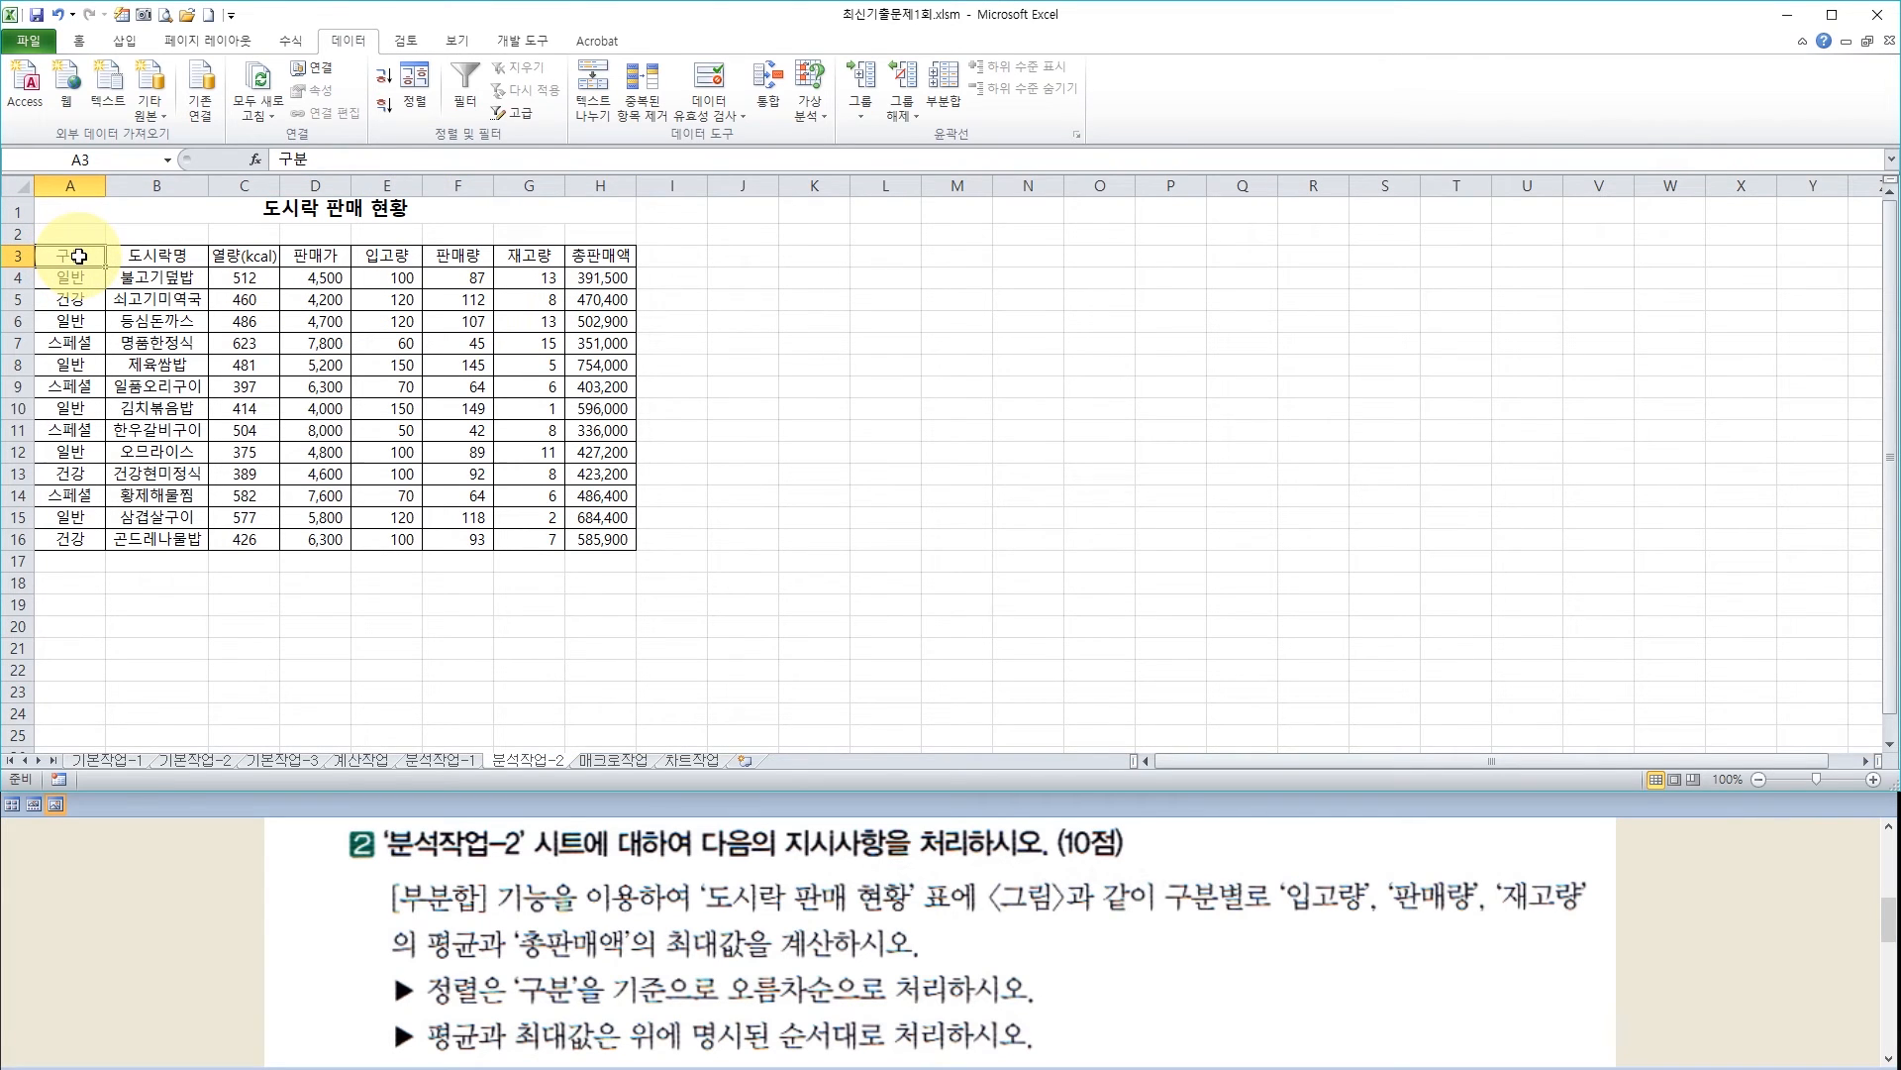
left_click(383, 76)
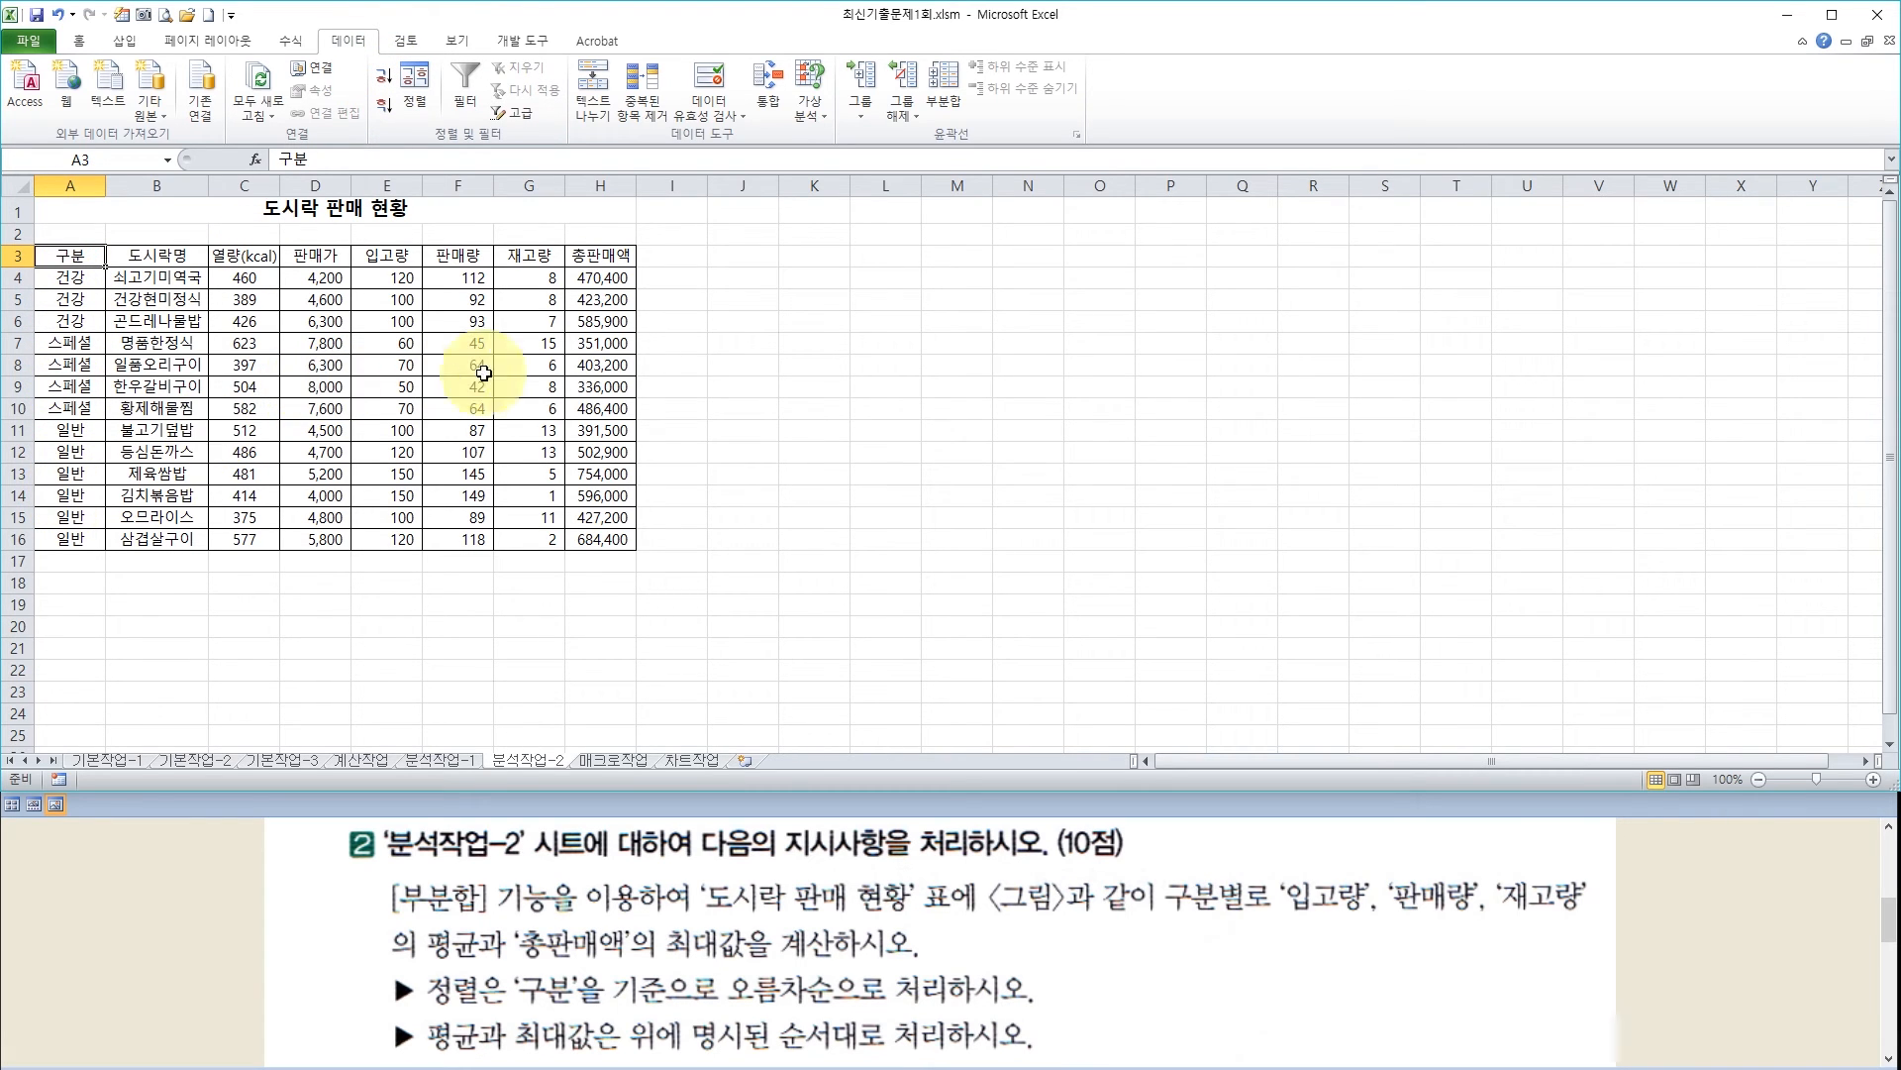
Add subtotals grouped by 구분 using the 평균 function on 입고량, 판매량 and 재고량, with 총판매액 excluded
left_click(945, 97)
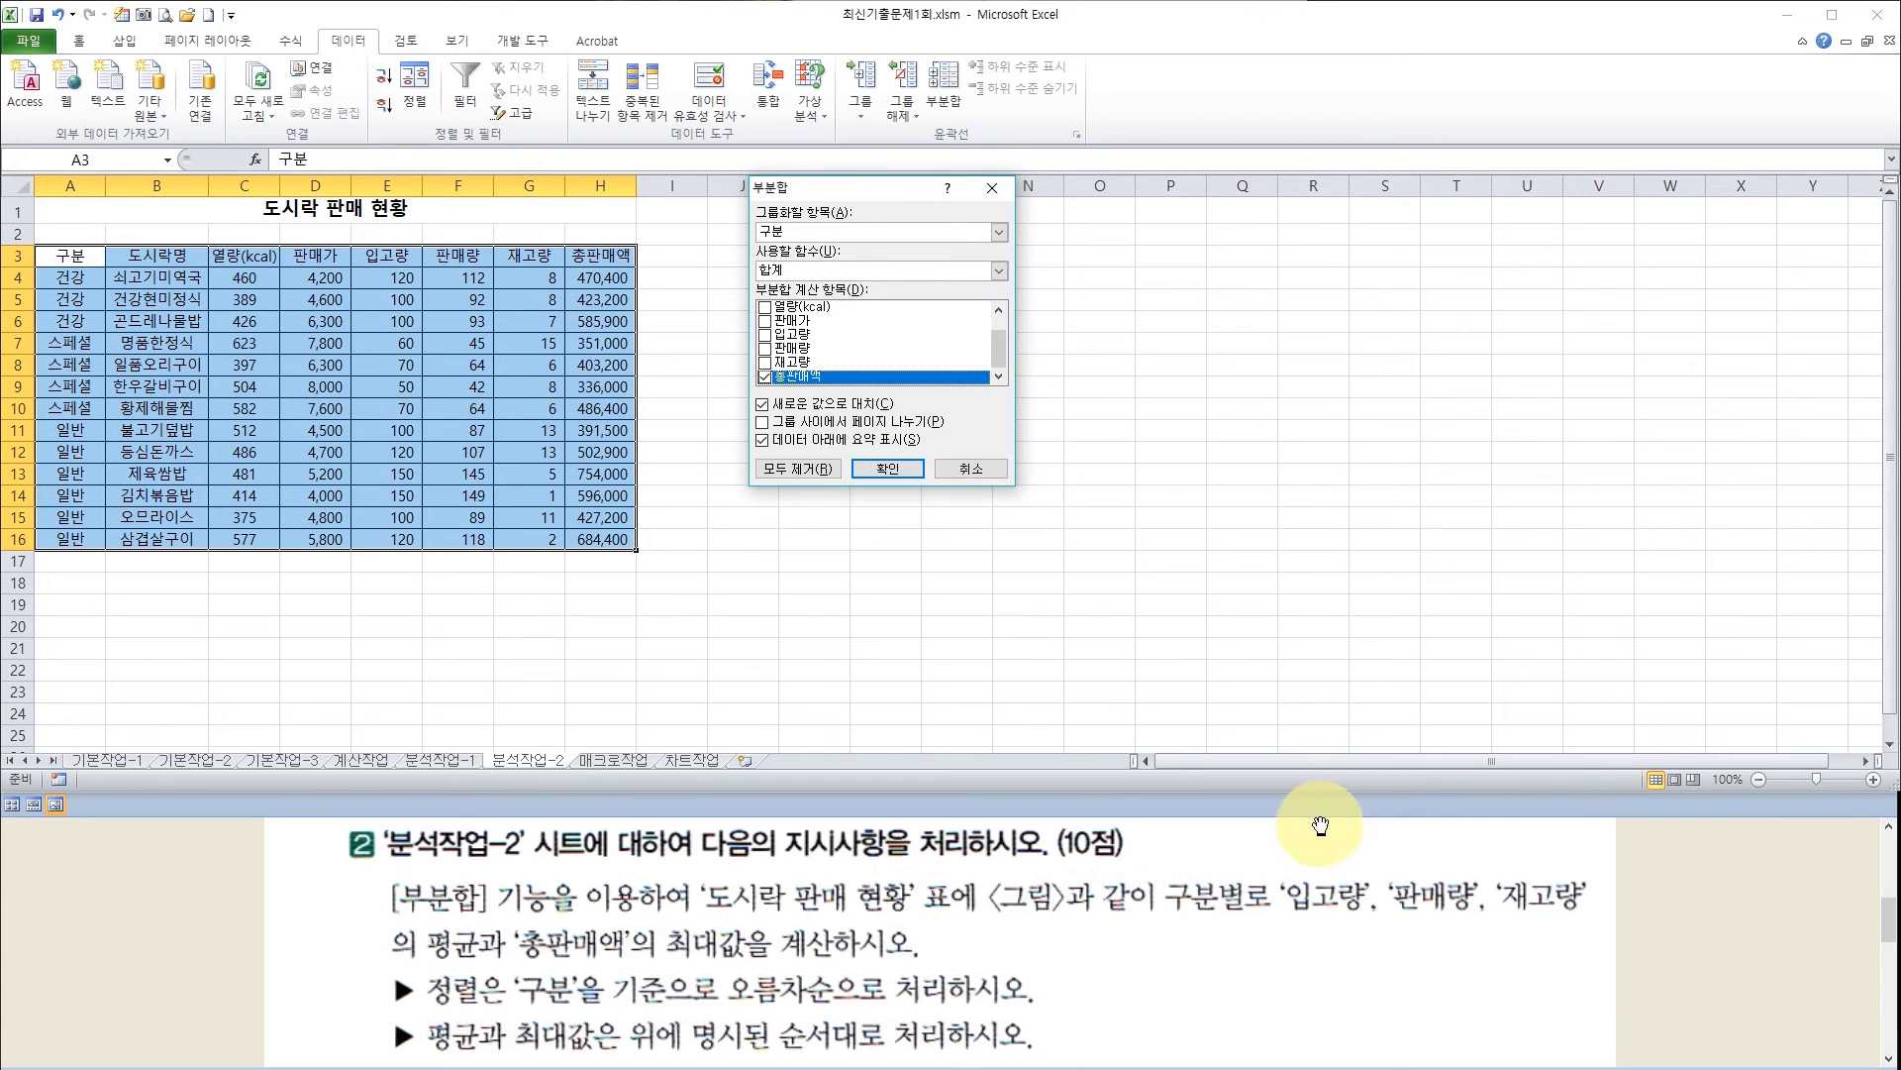
left_click(1497, 896)
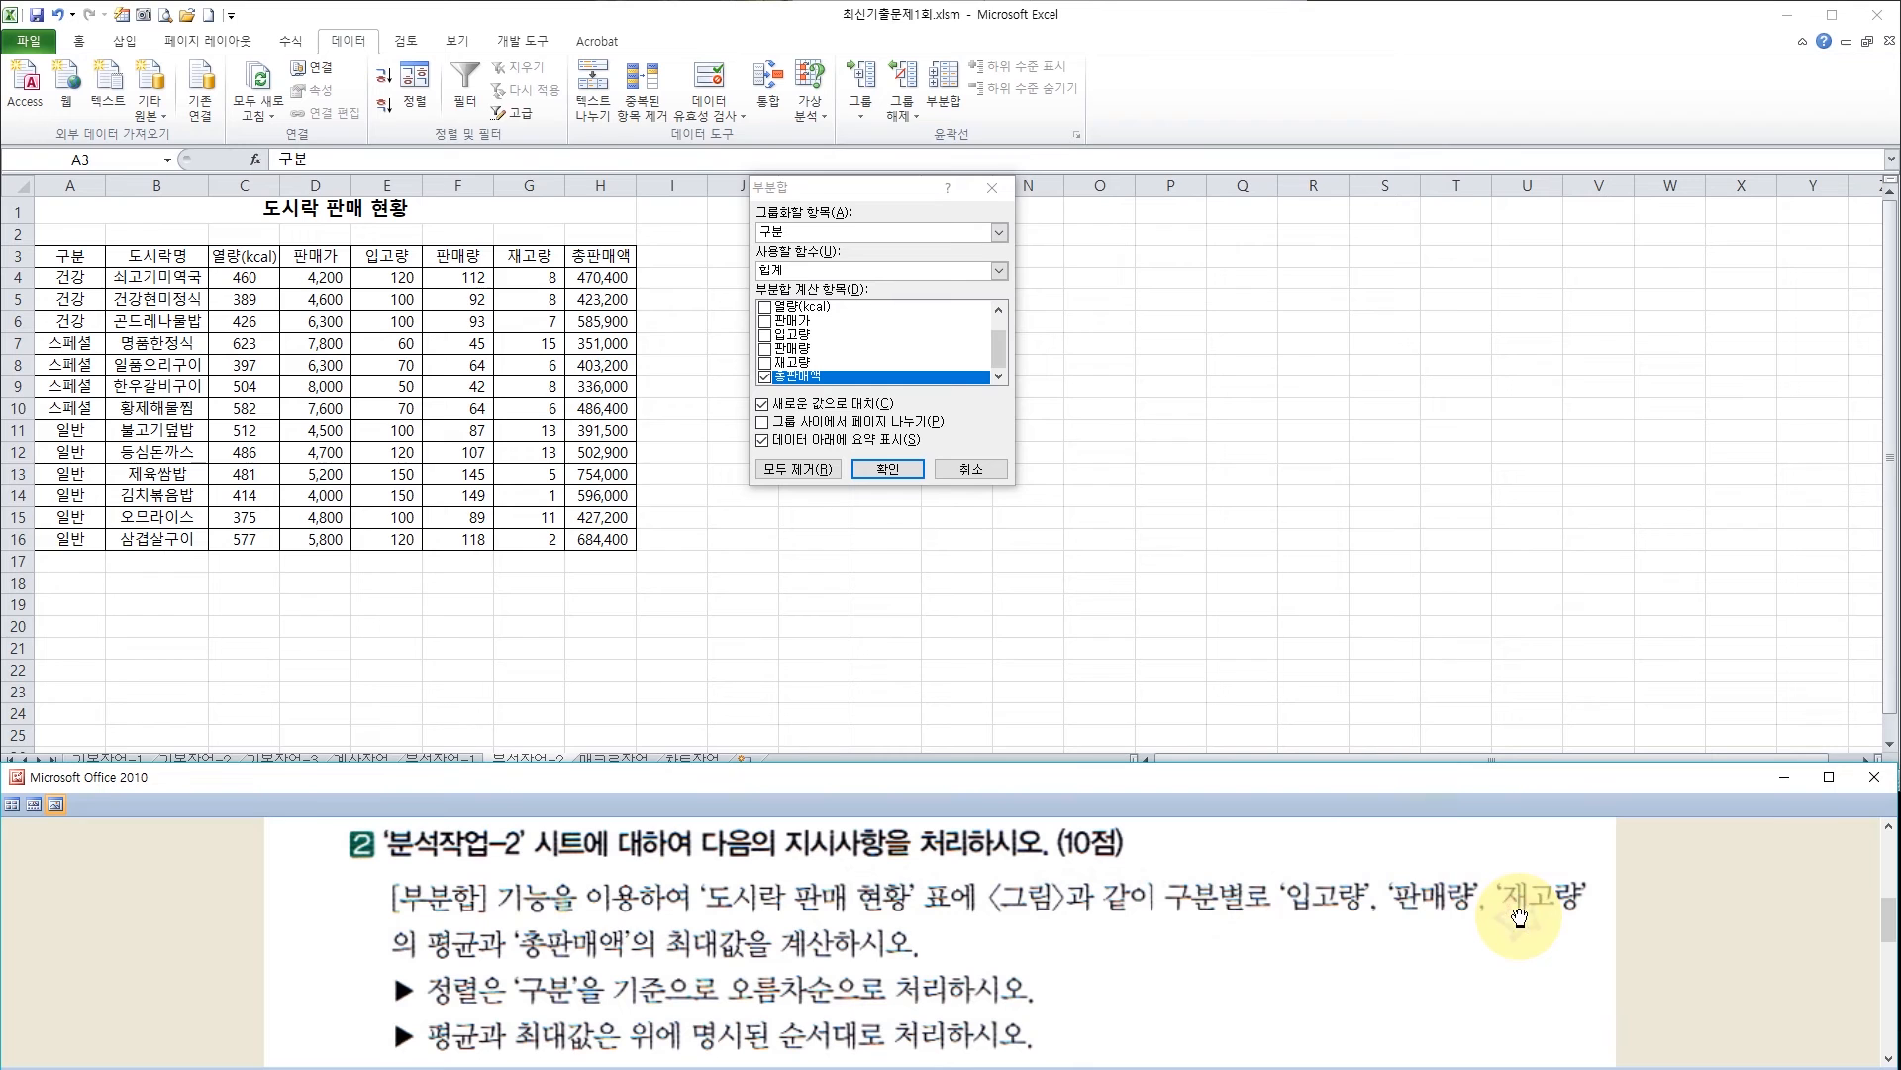
left_click(816, 269)
left_click(806, 311)
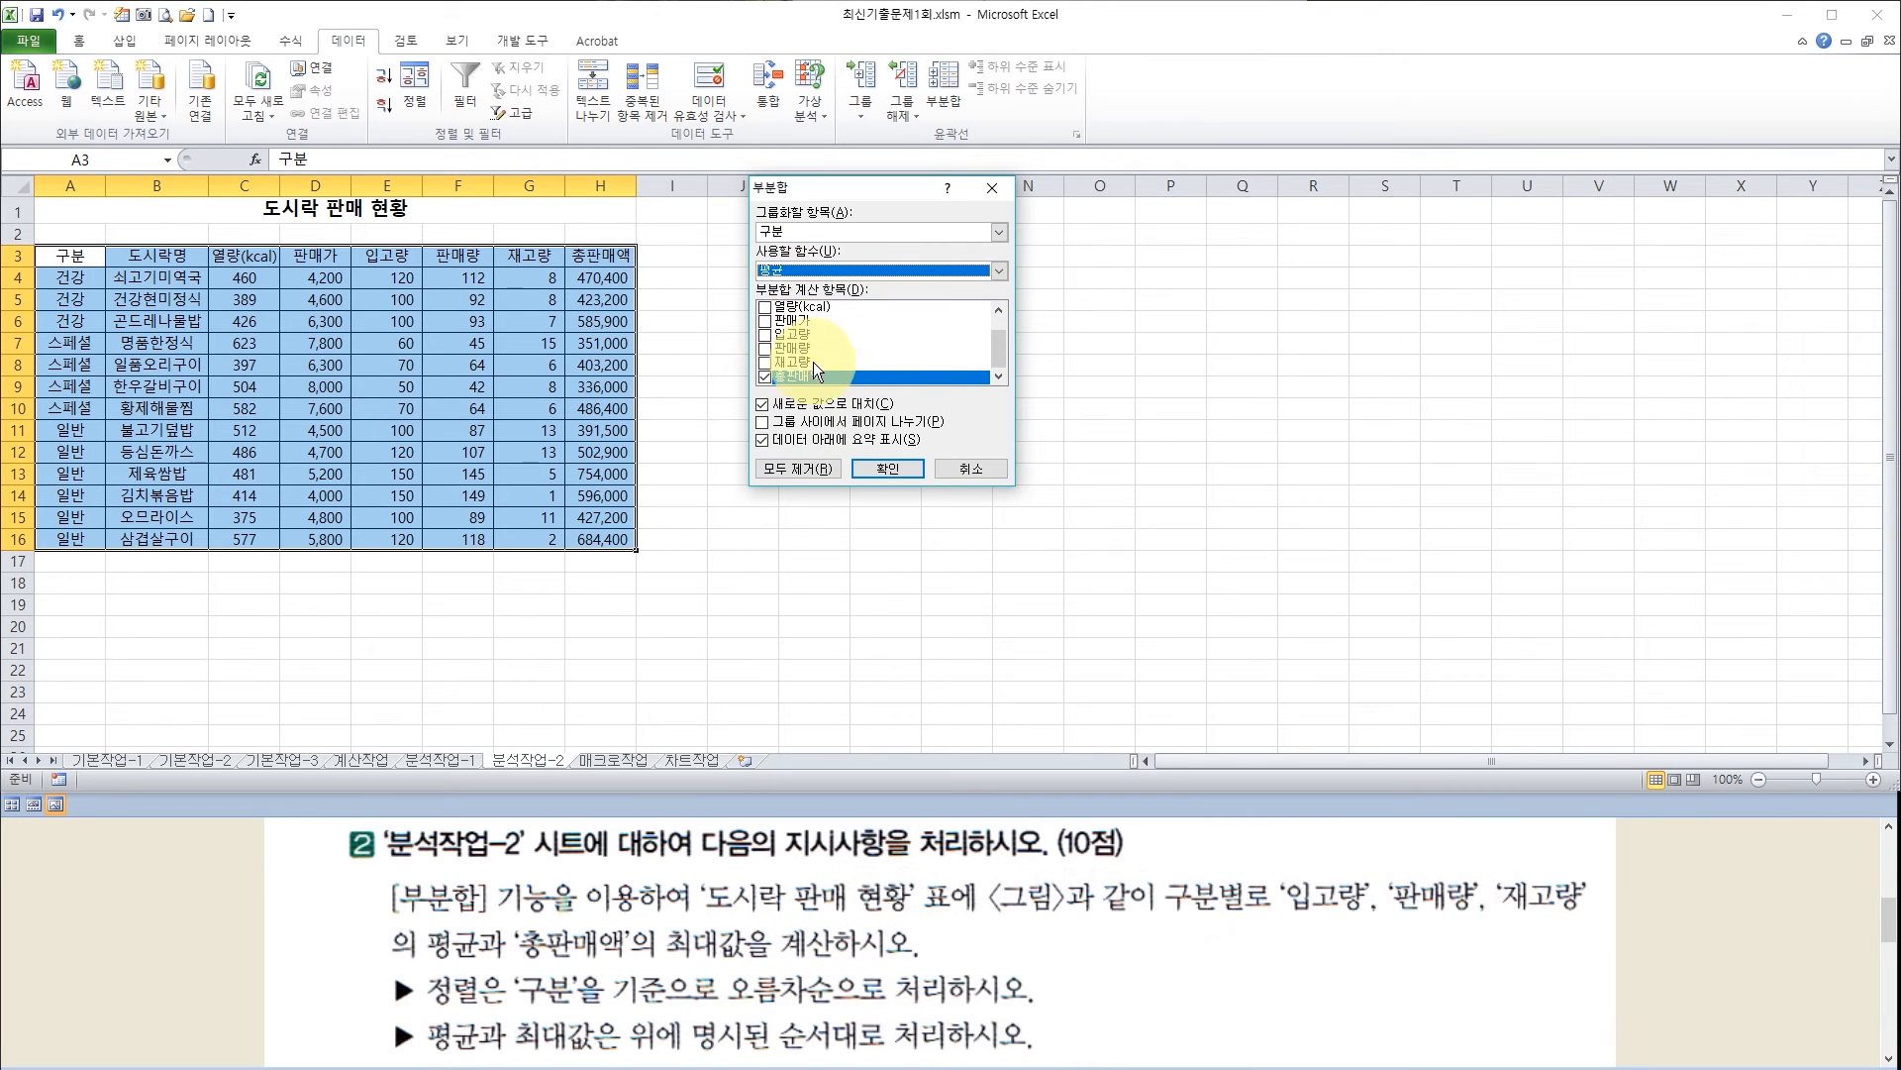
left_click(767, 378)
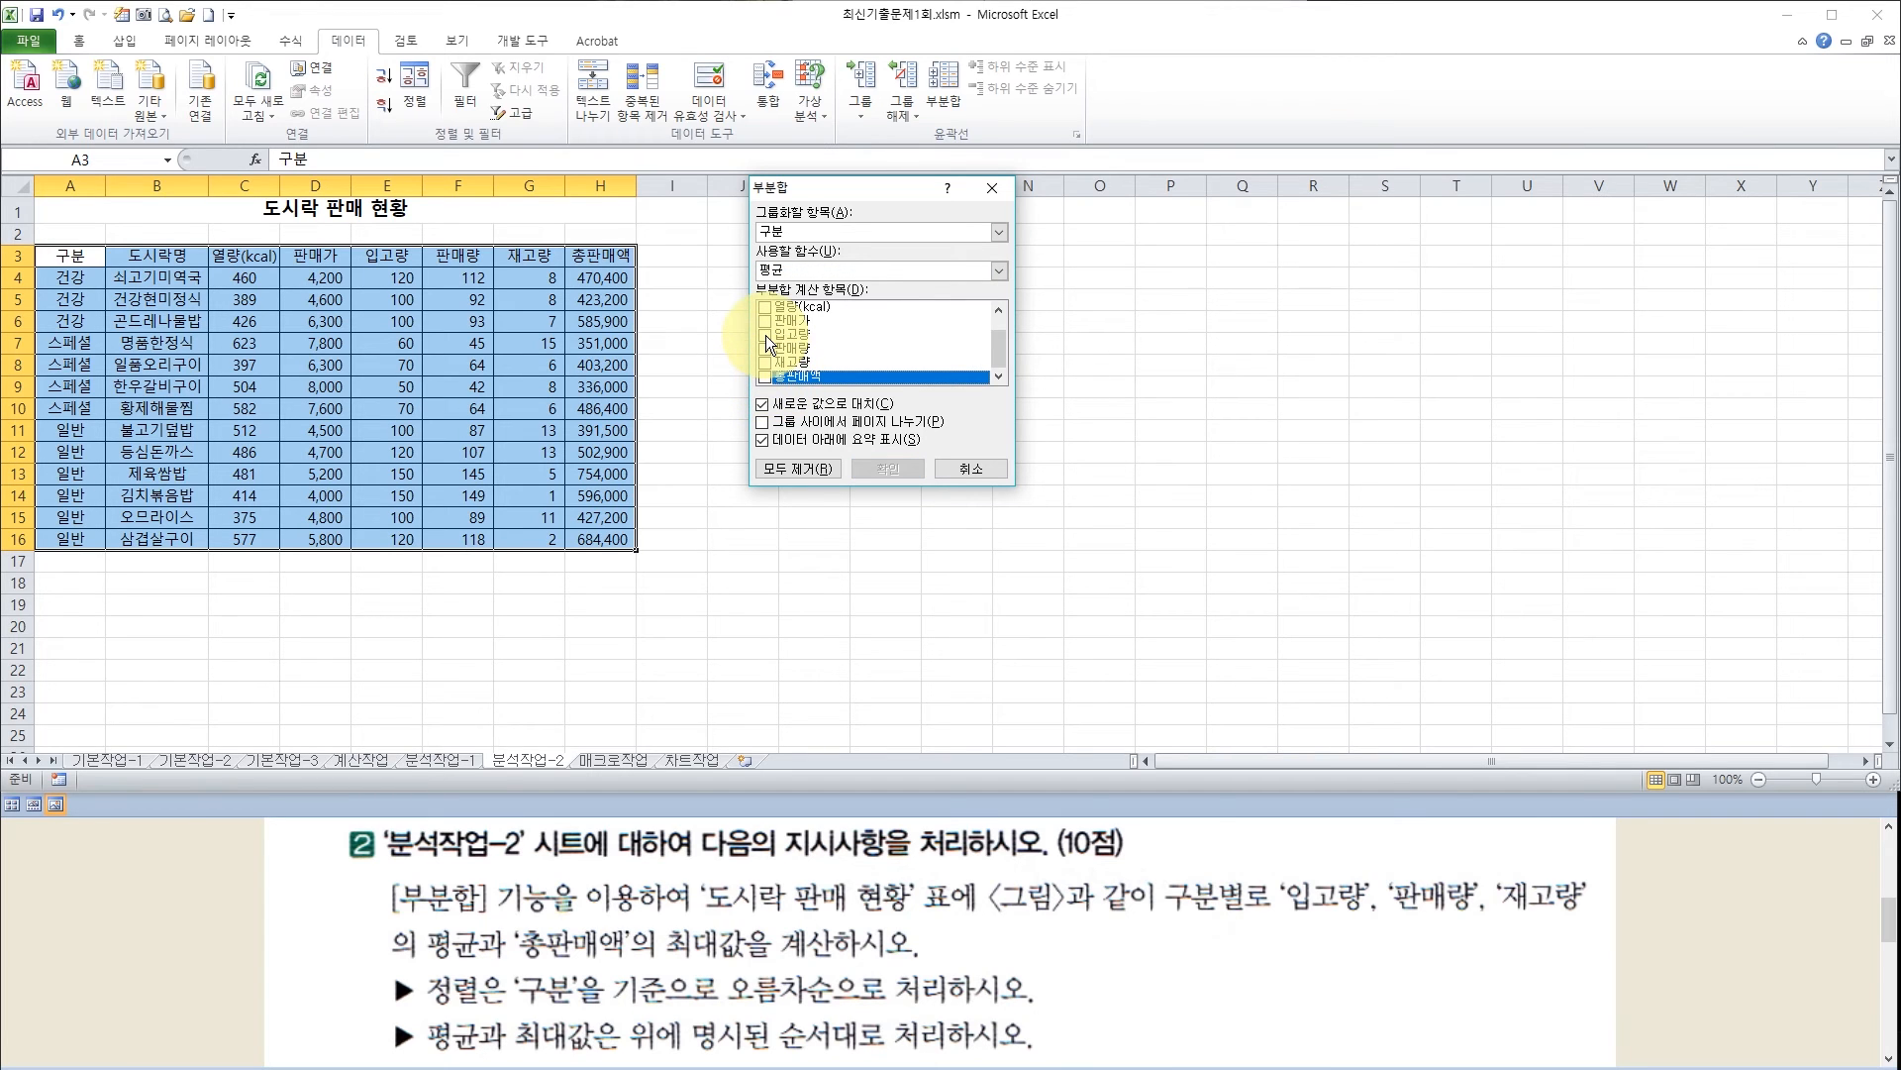
left_click(765, 335)
left_click(766, 348)
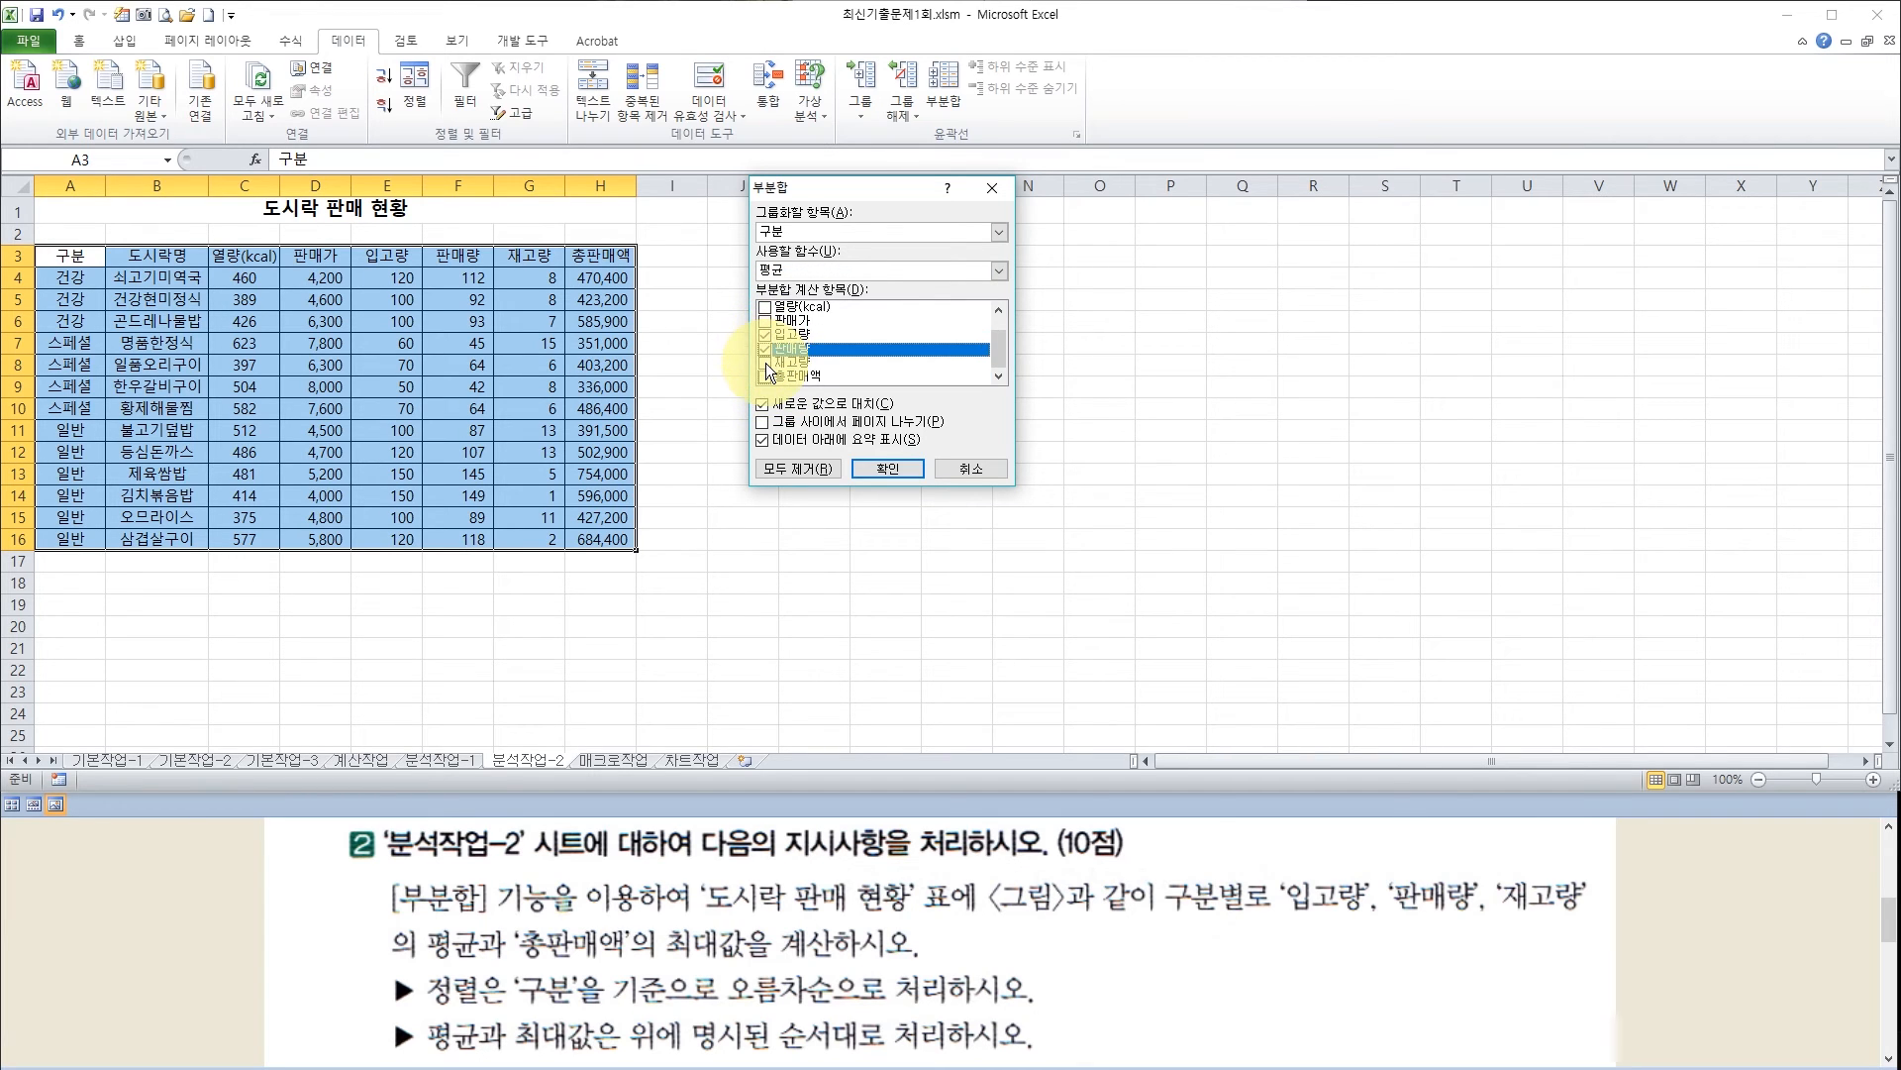
left_click(764, 363)
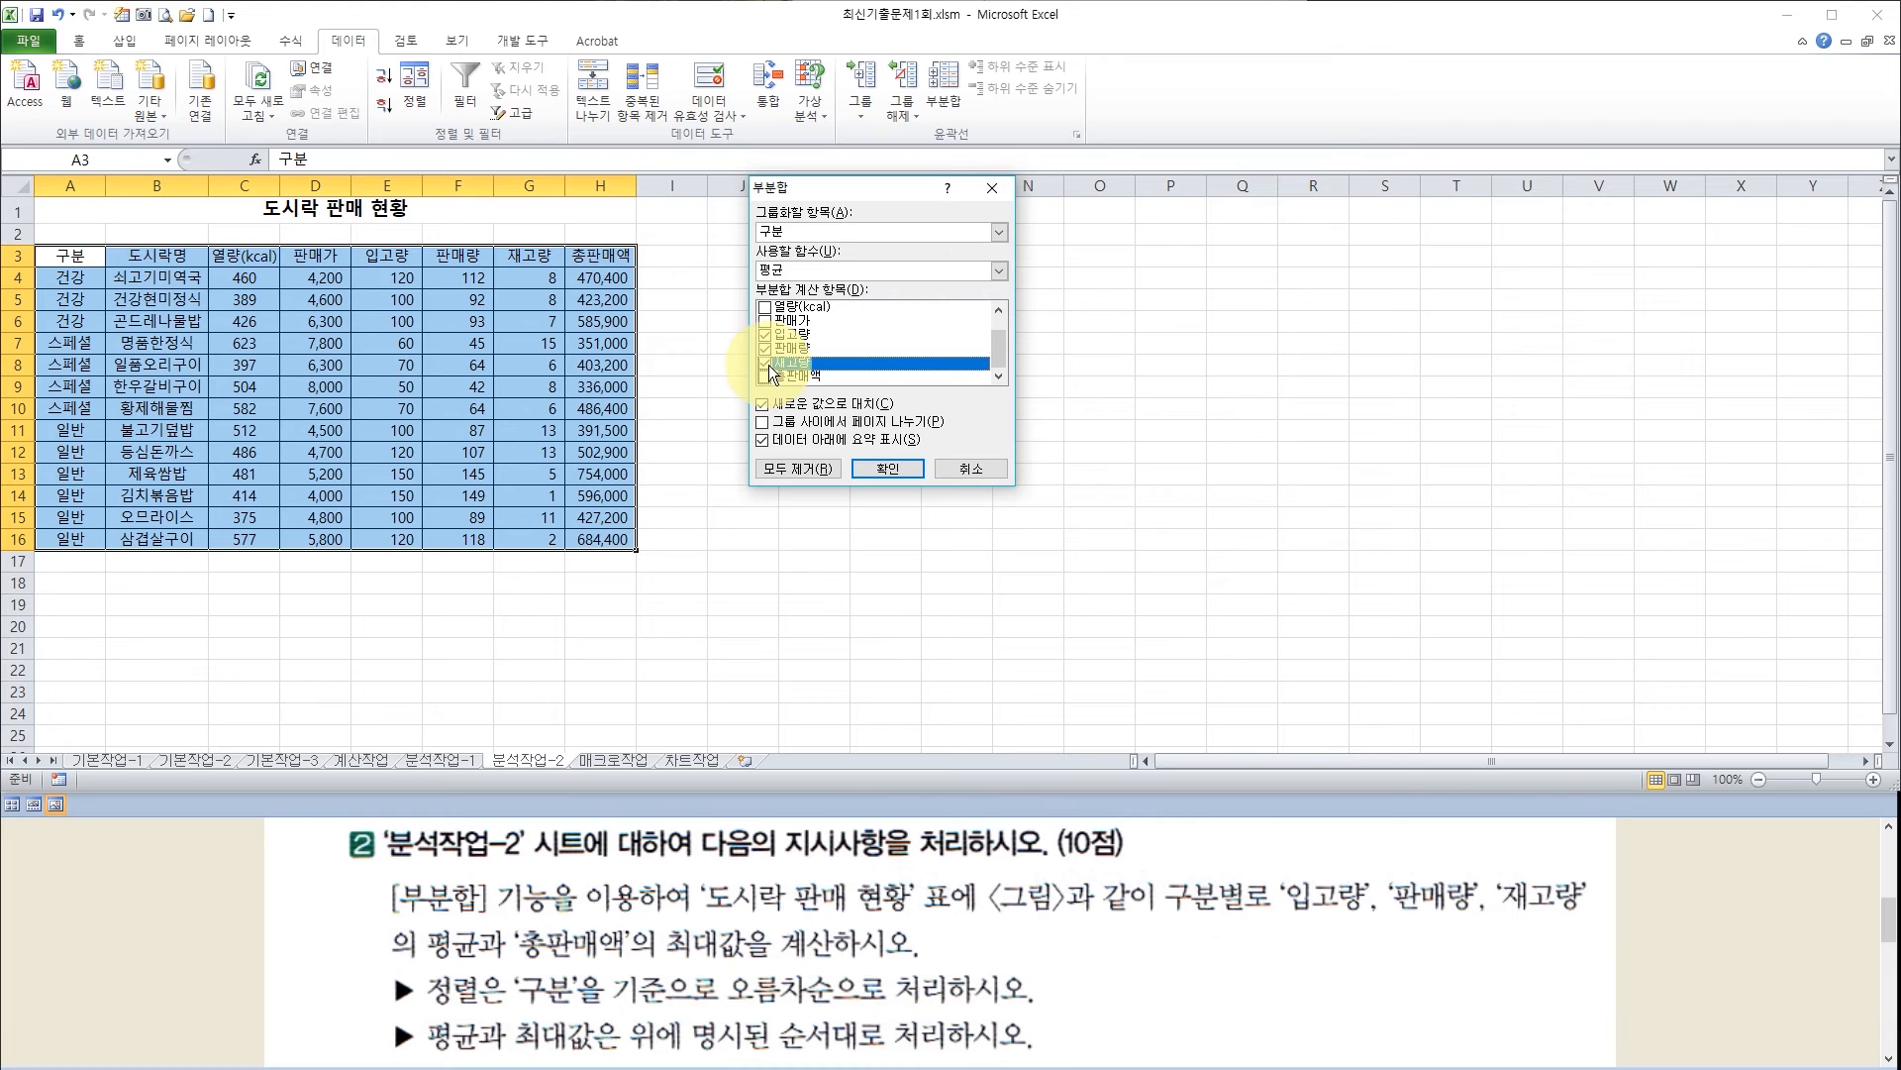
left_click(884, 467)
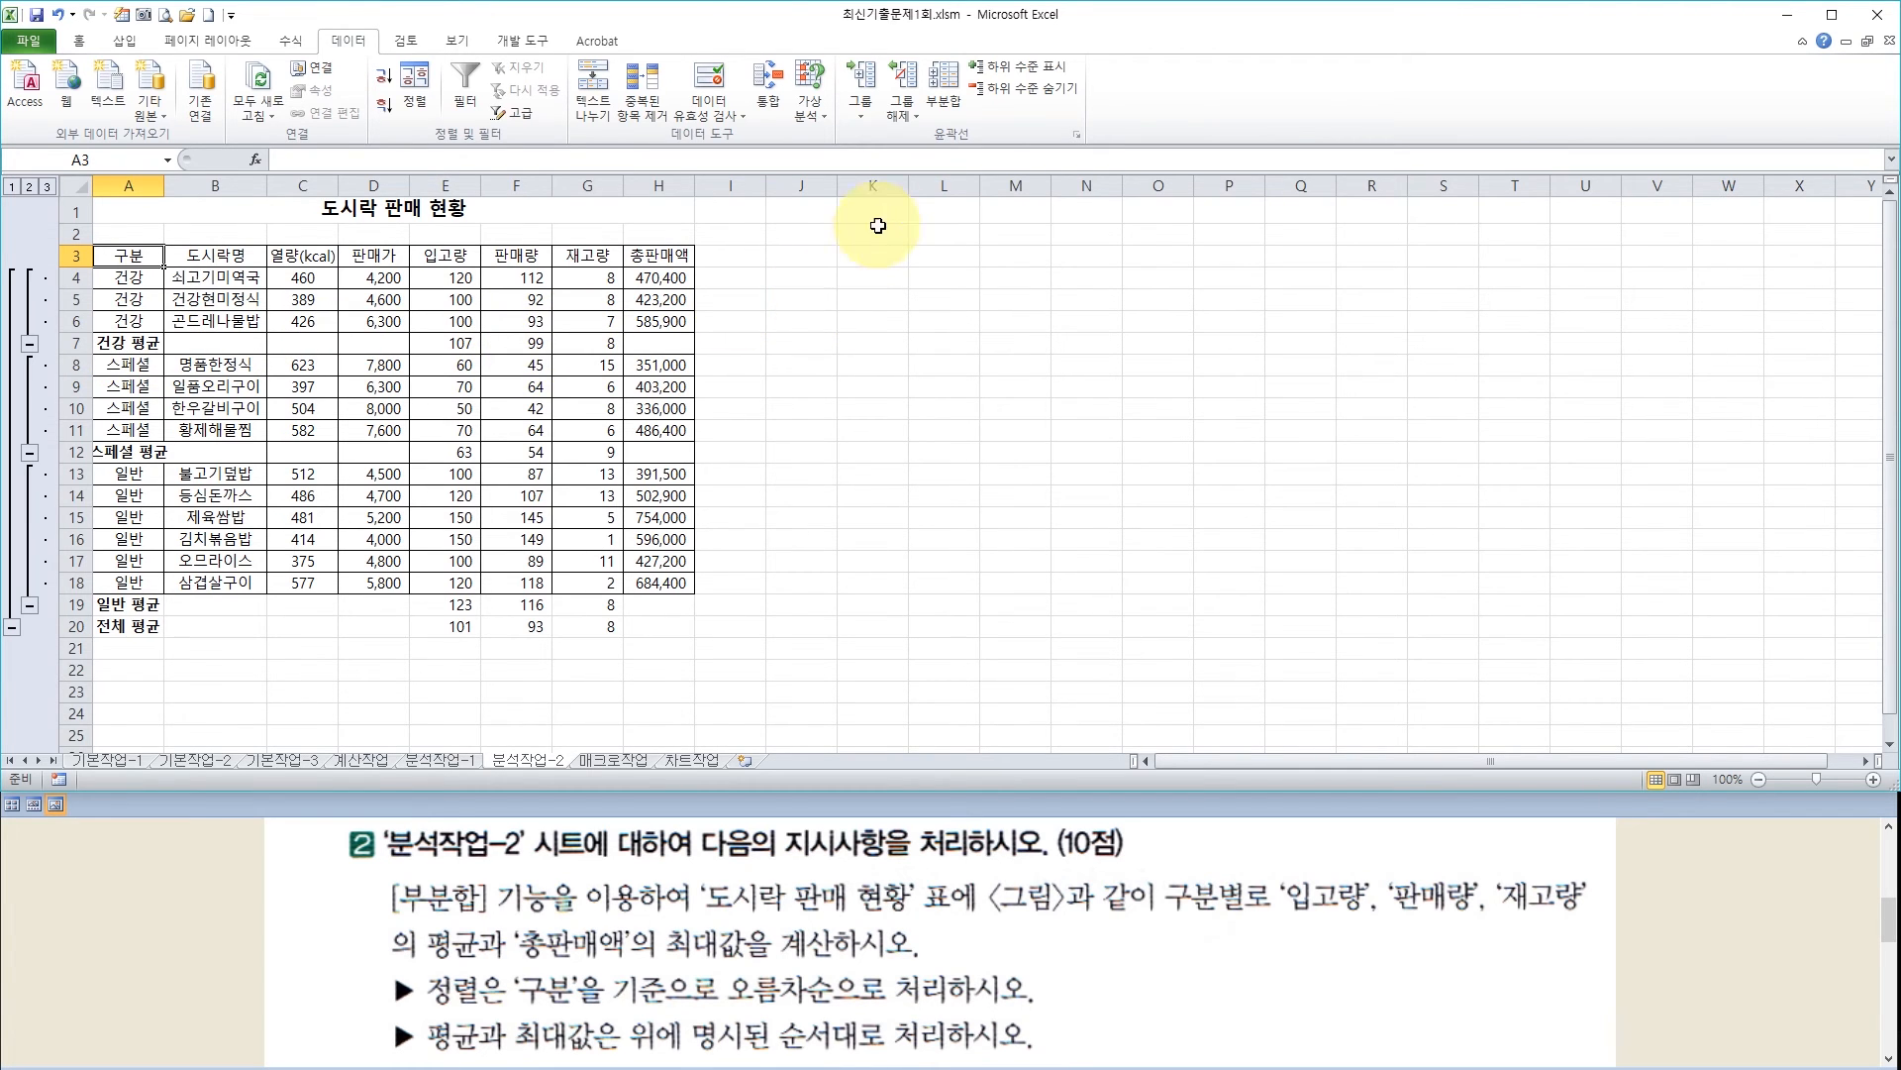
Add a second subtotal by 구분 using 최대값 on 총판매액 only, with 새로운 값으로 대치 turned off to keep the averages
left_click(944, 98)
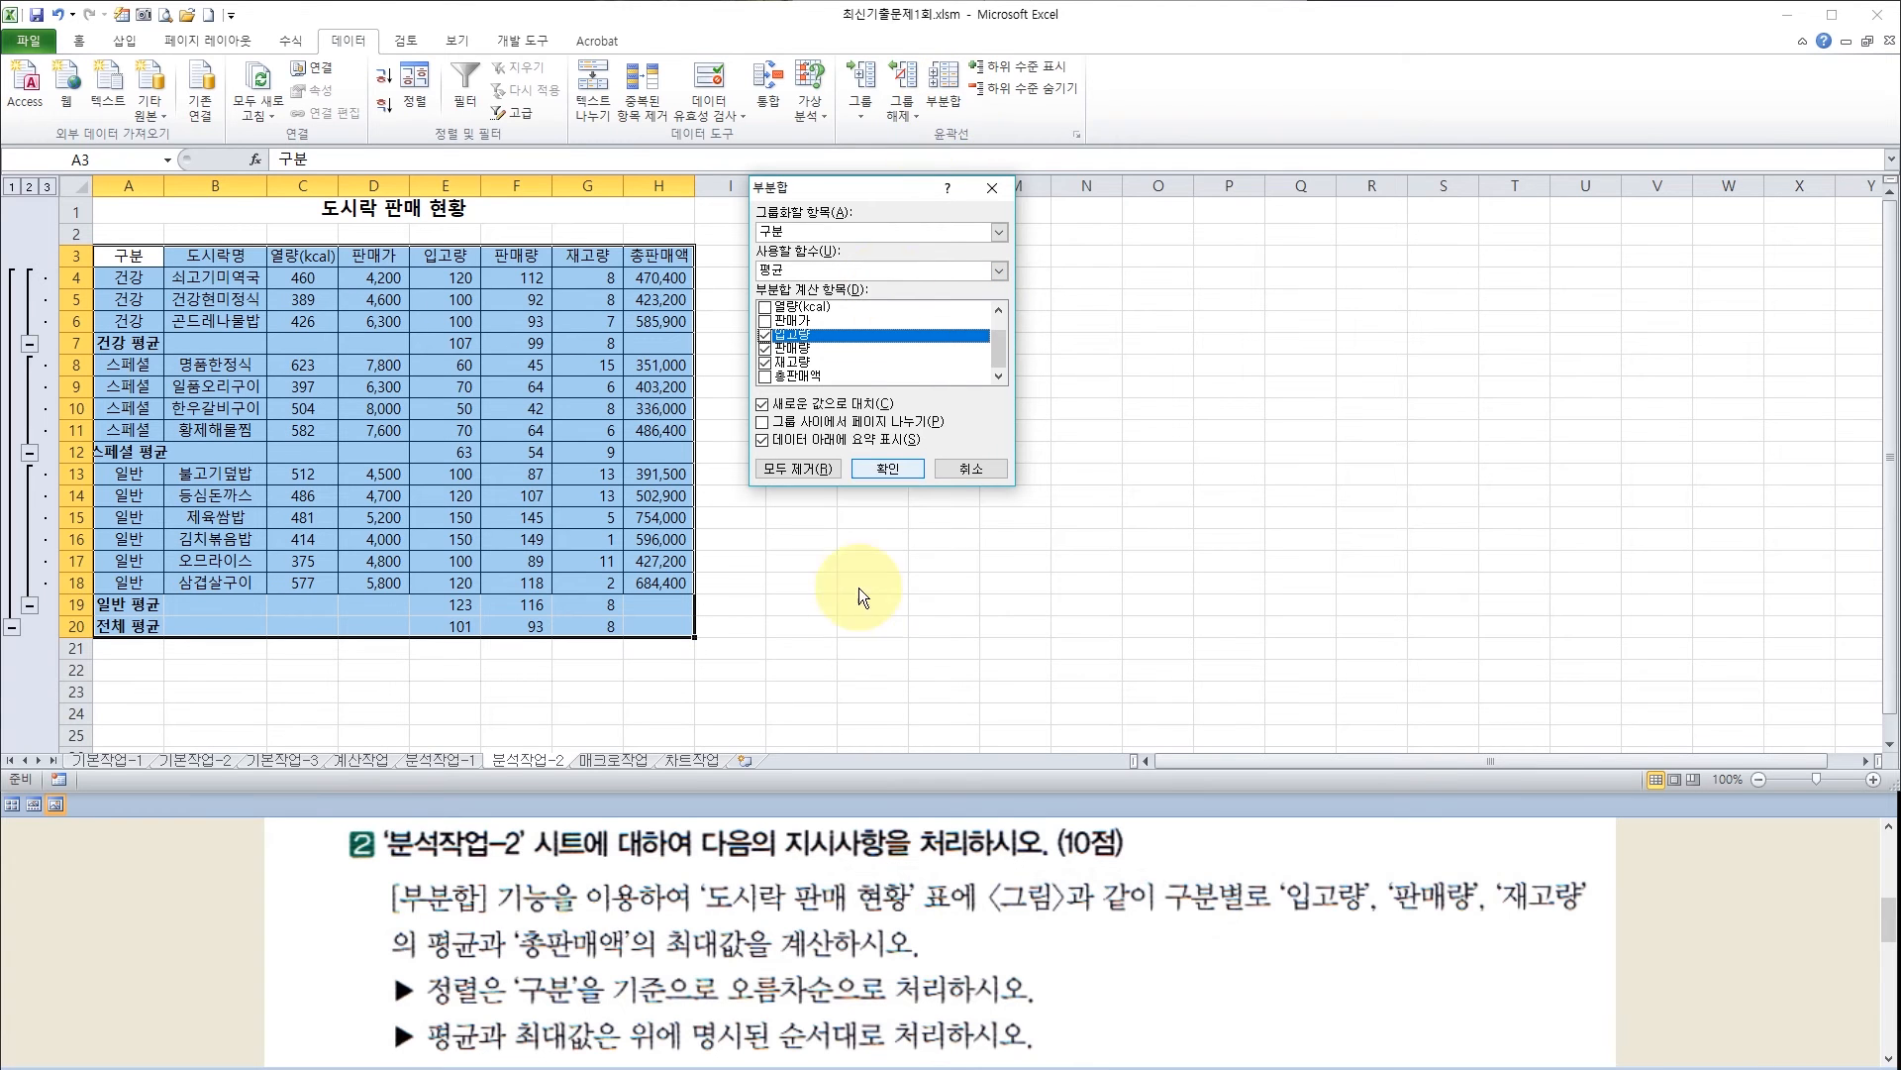
left_click(533, 959)
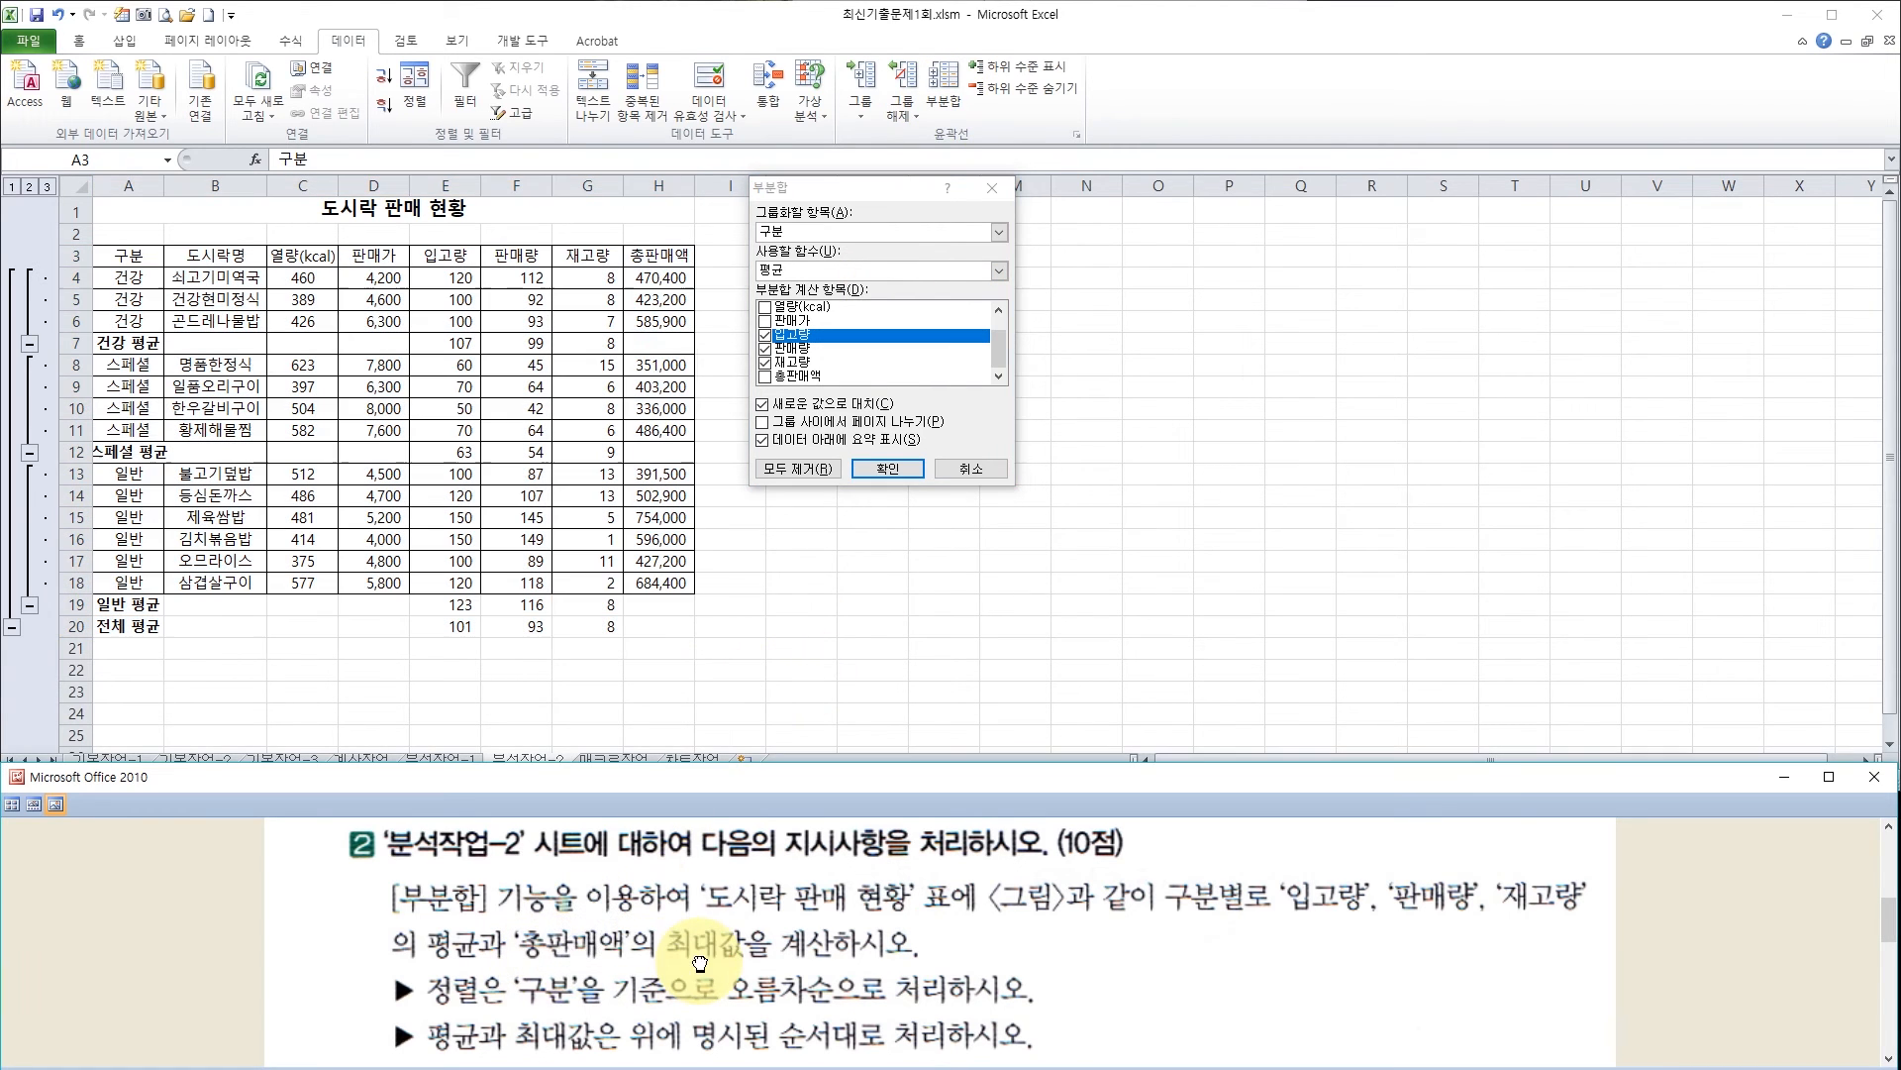
left_click(872, 480)
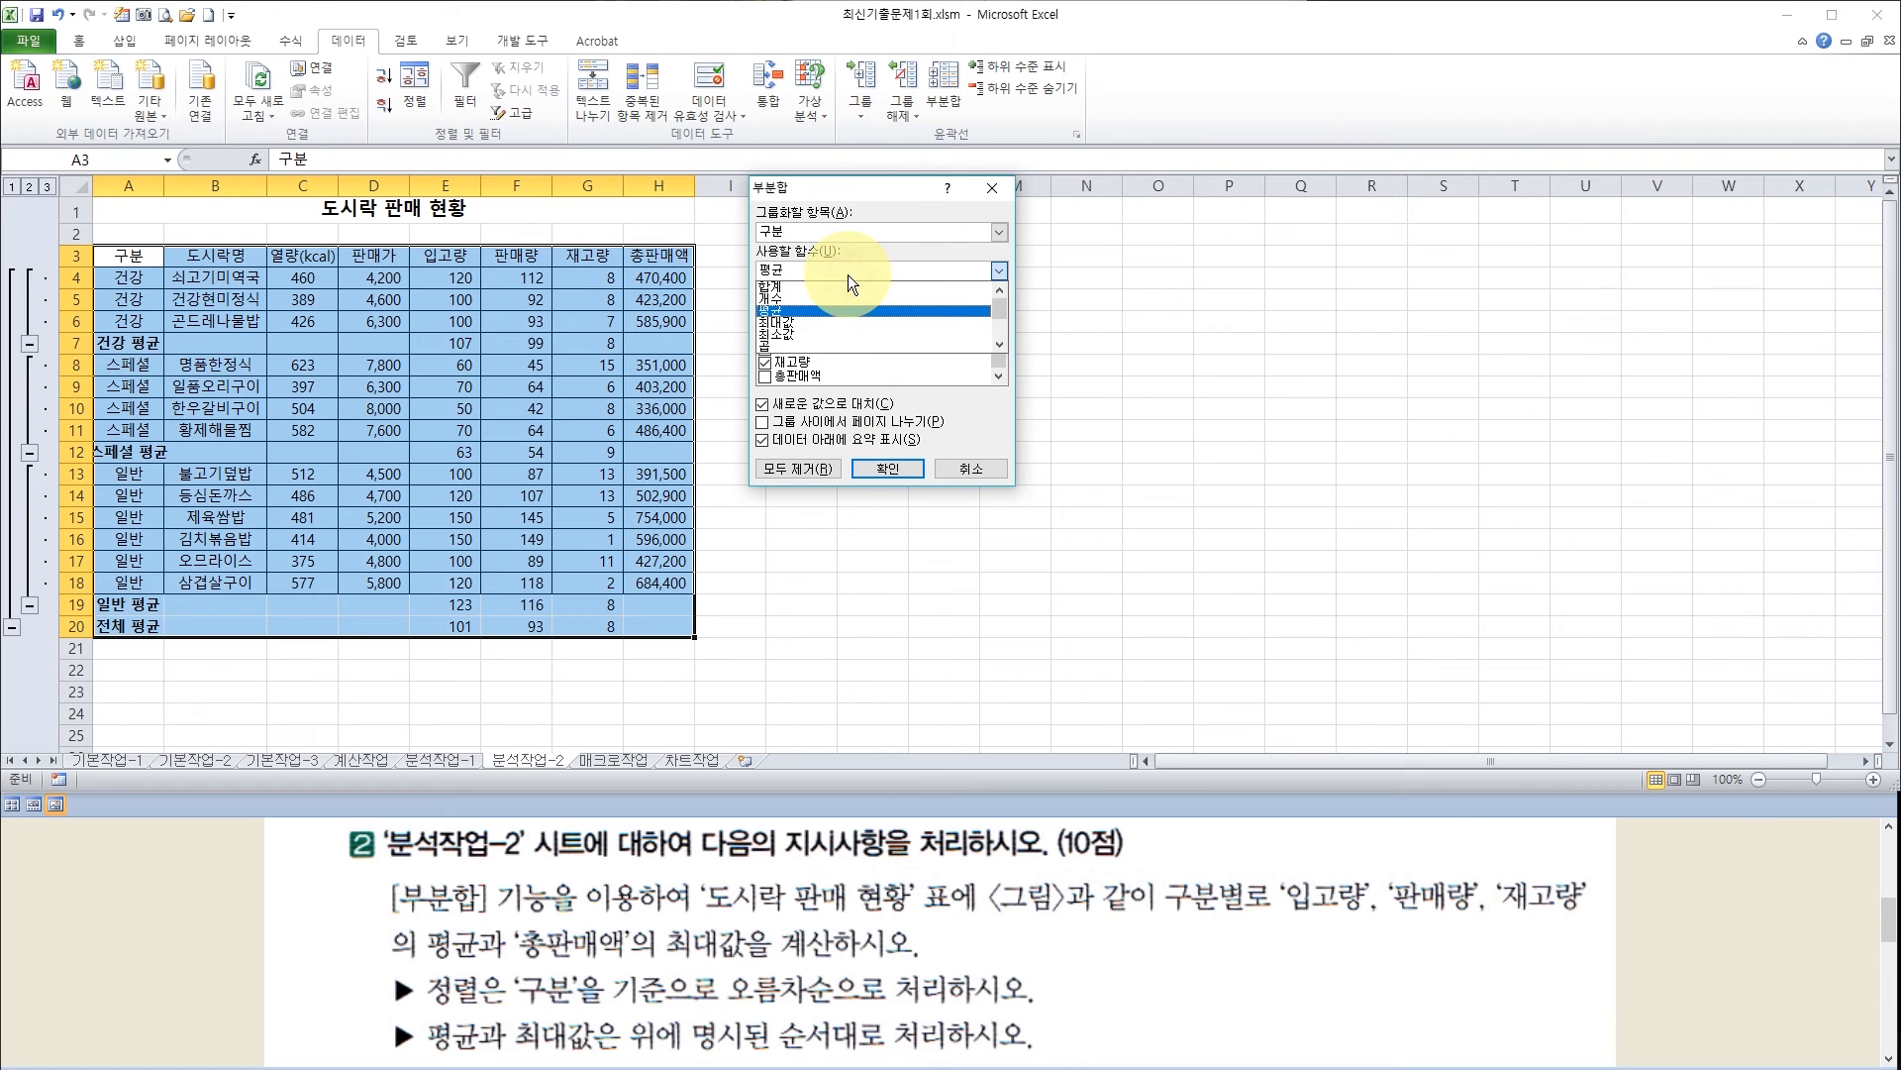
left_click(816, 323)
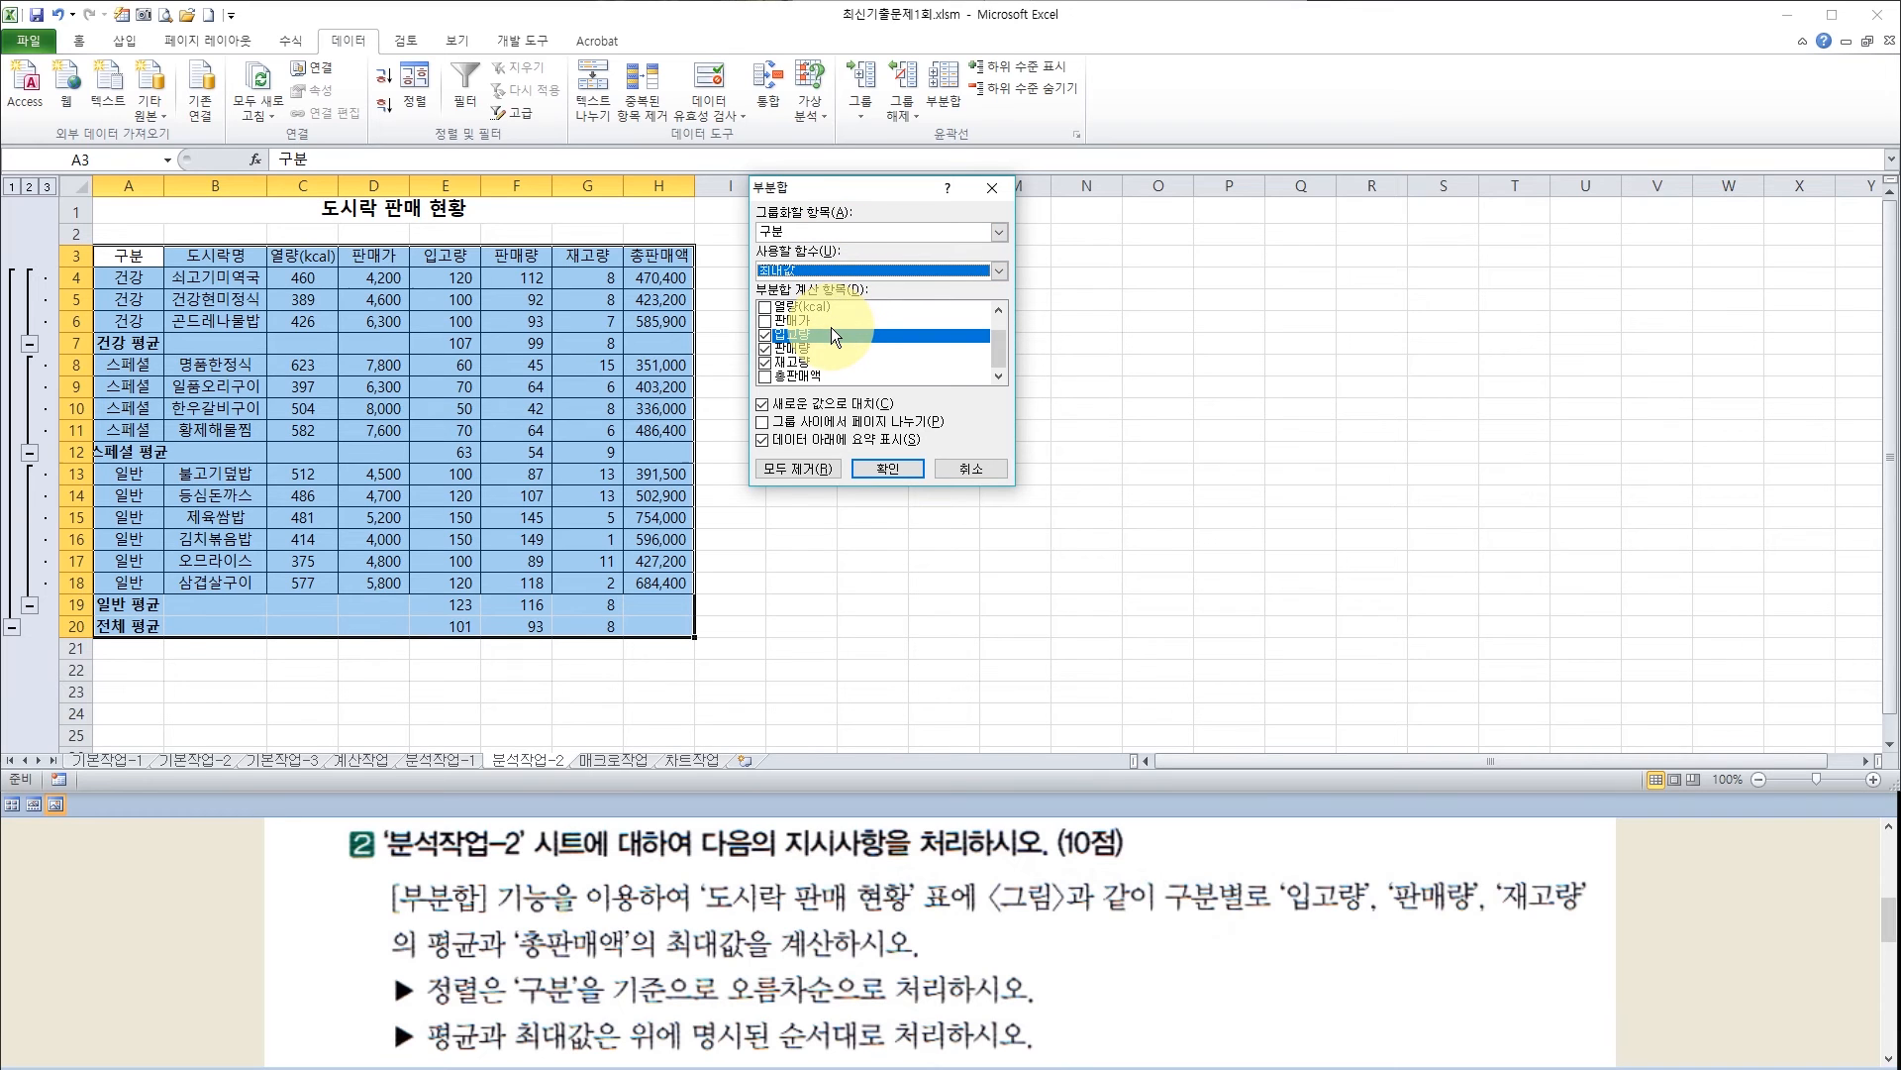
left_click(767, 336)
left_click(766, 350)
left_click(767, 364)
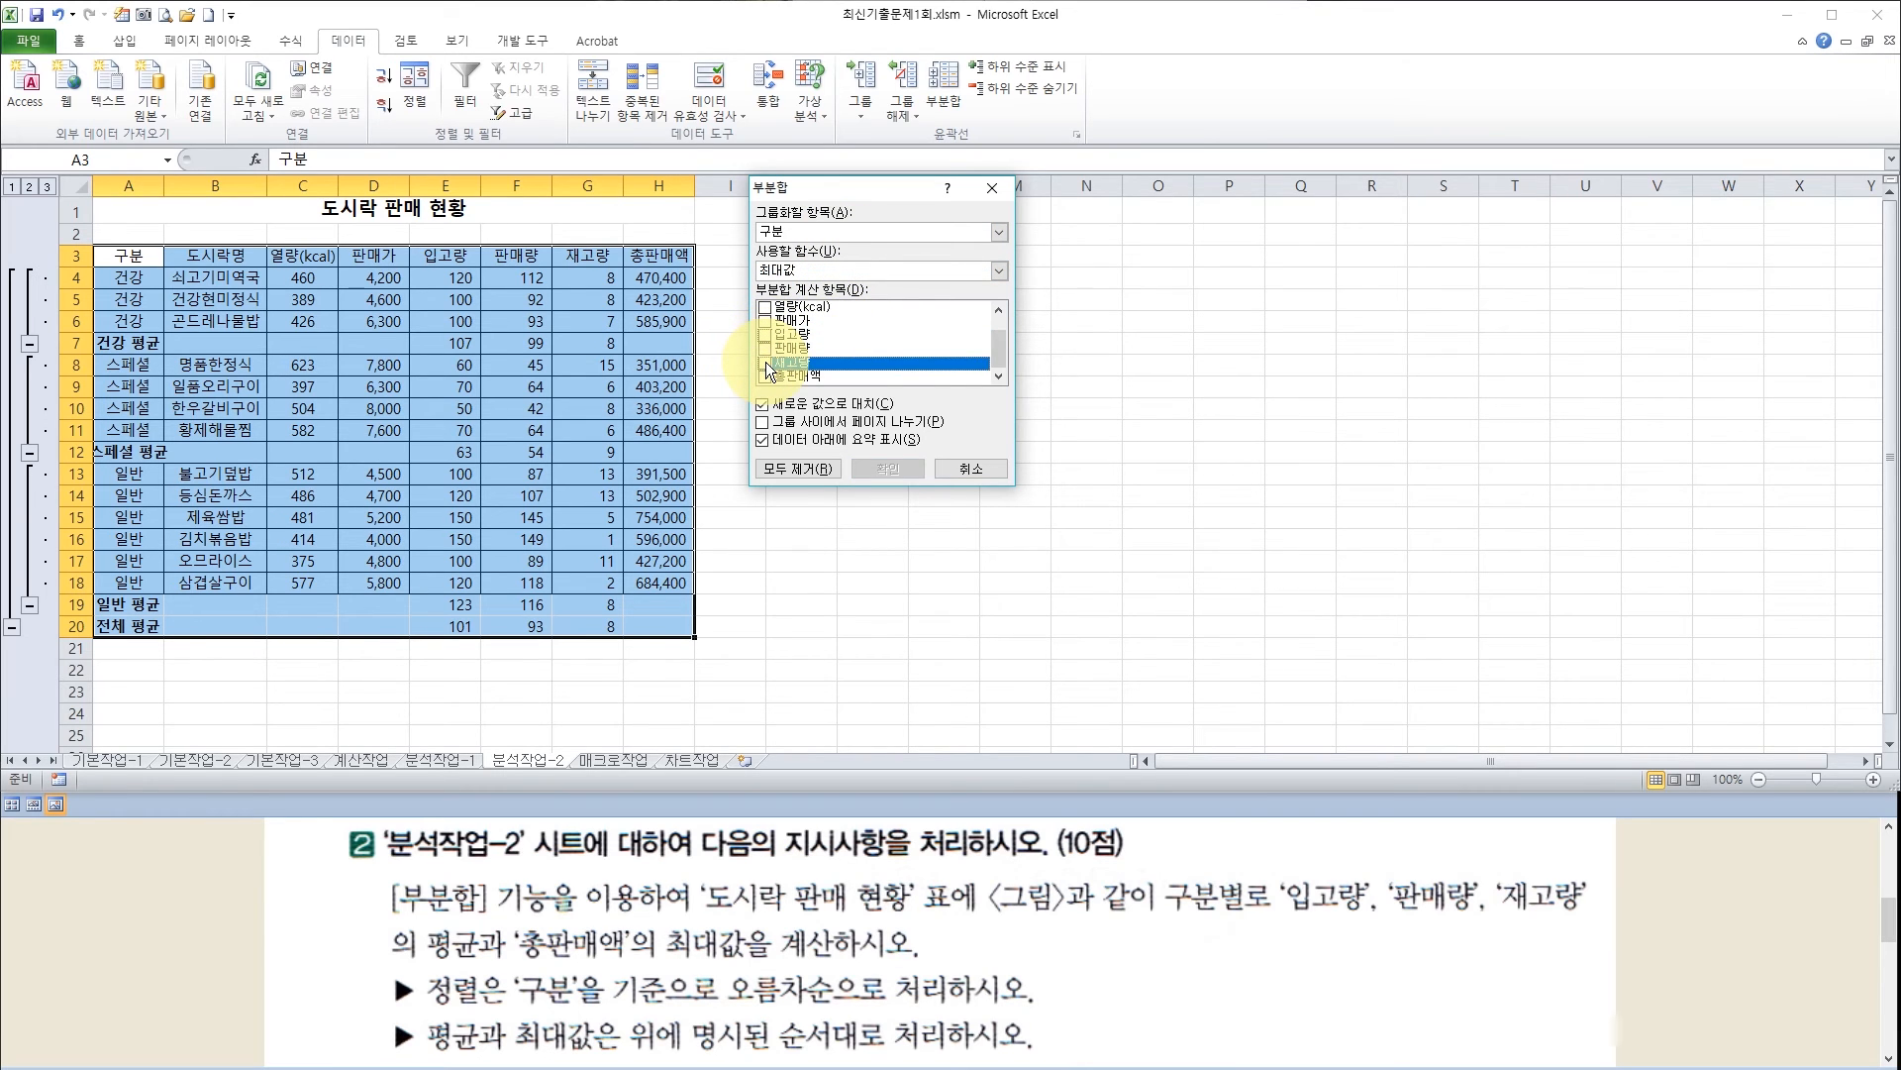
left_click(764, 376)
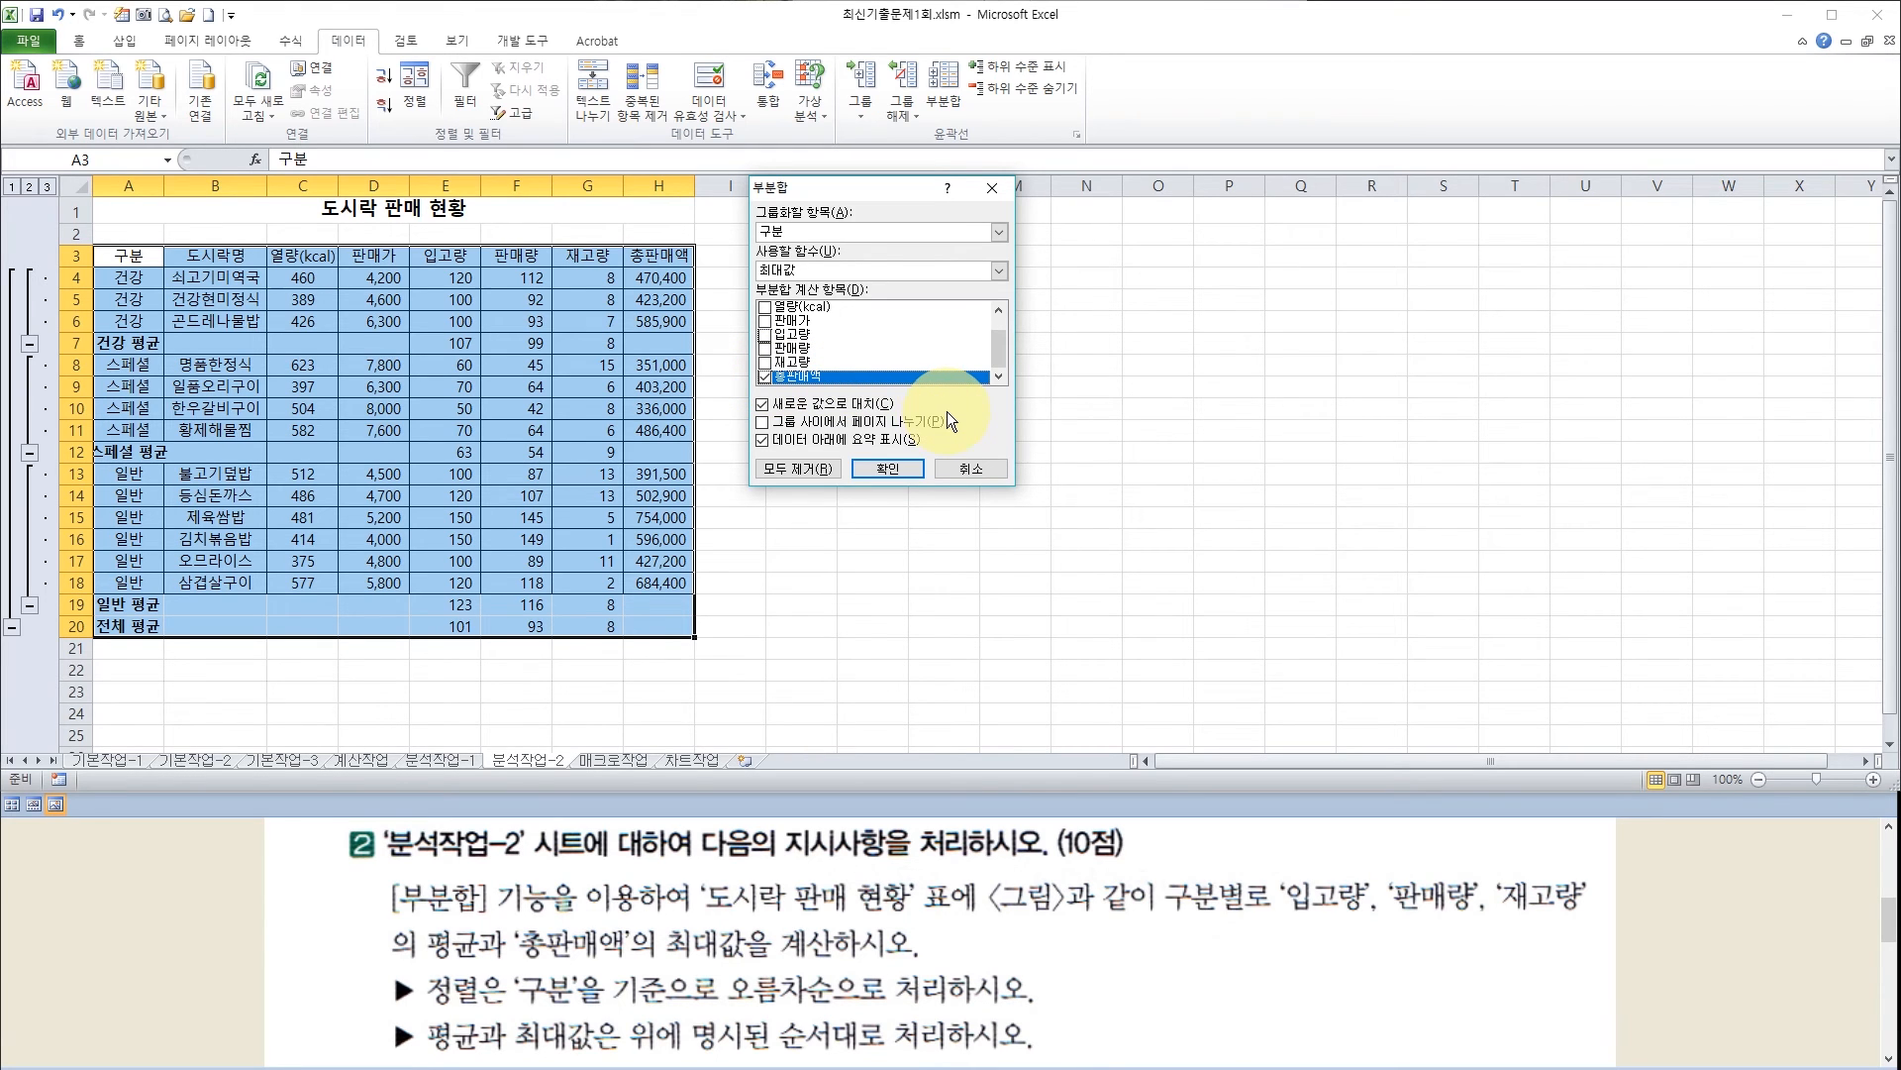
left_click(762, 406)
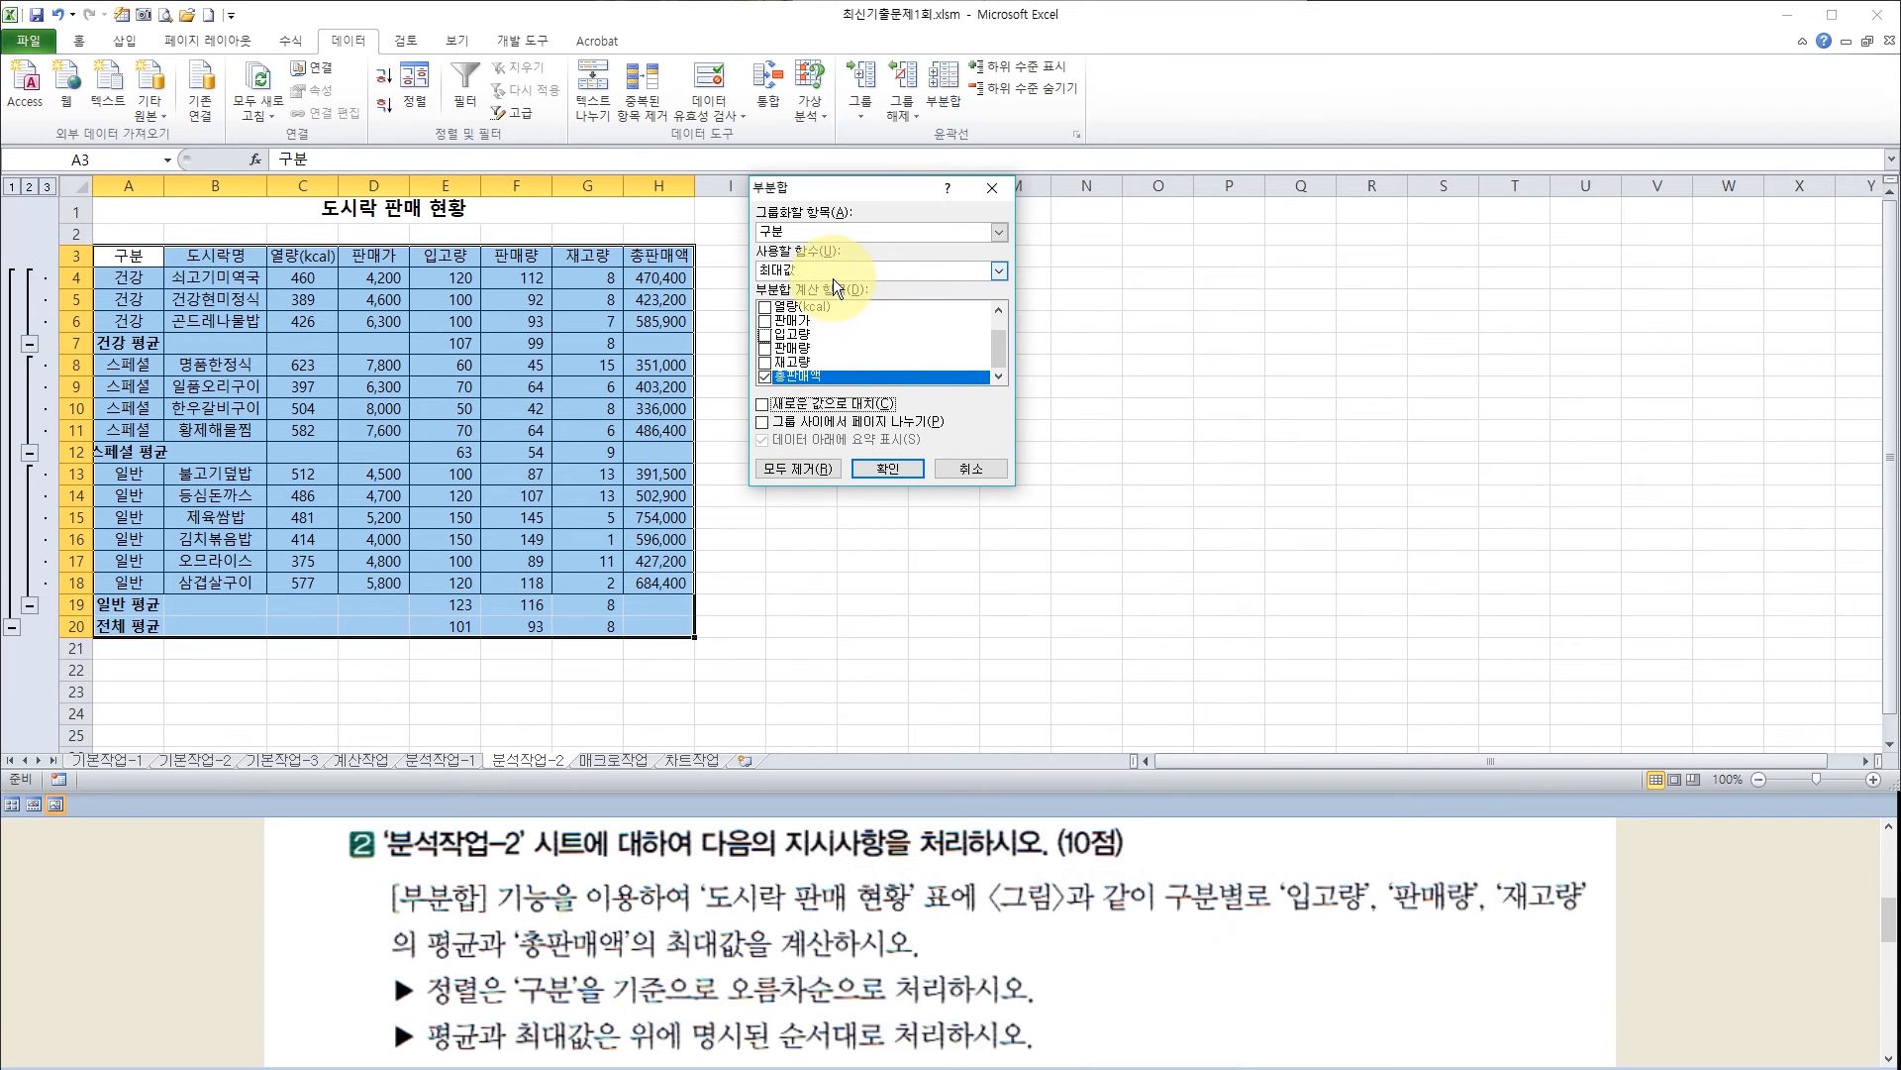
left_click(887, 472)
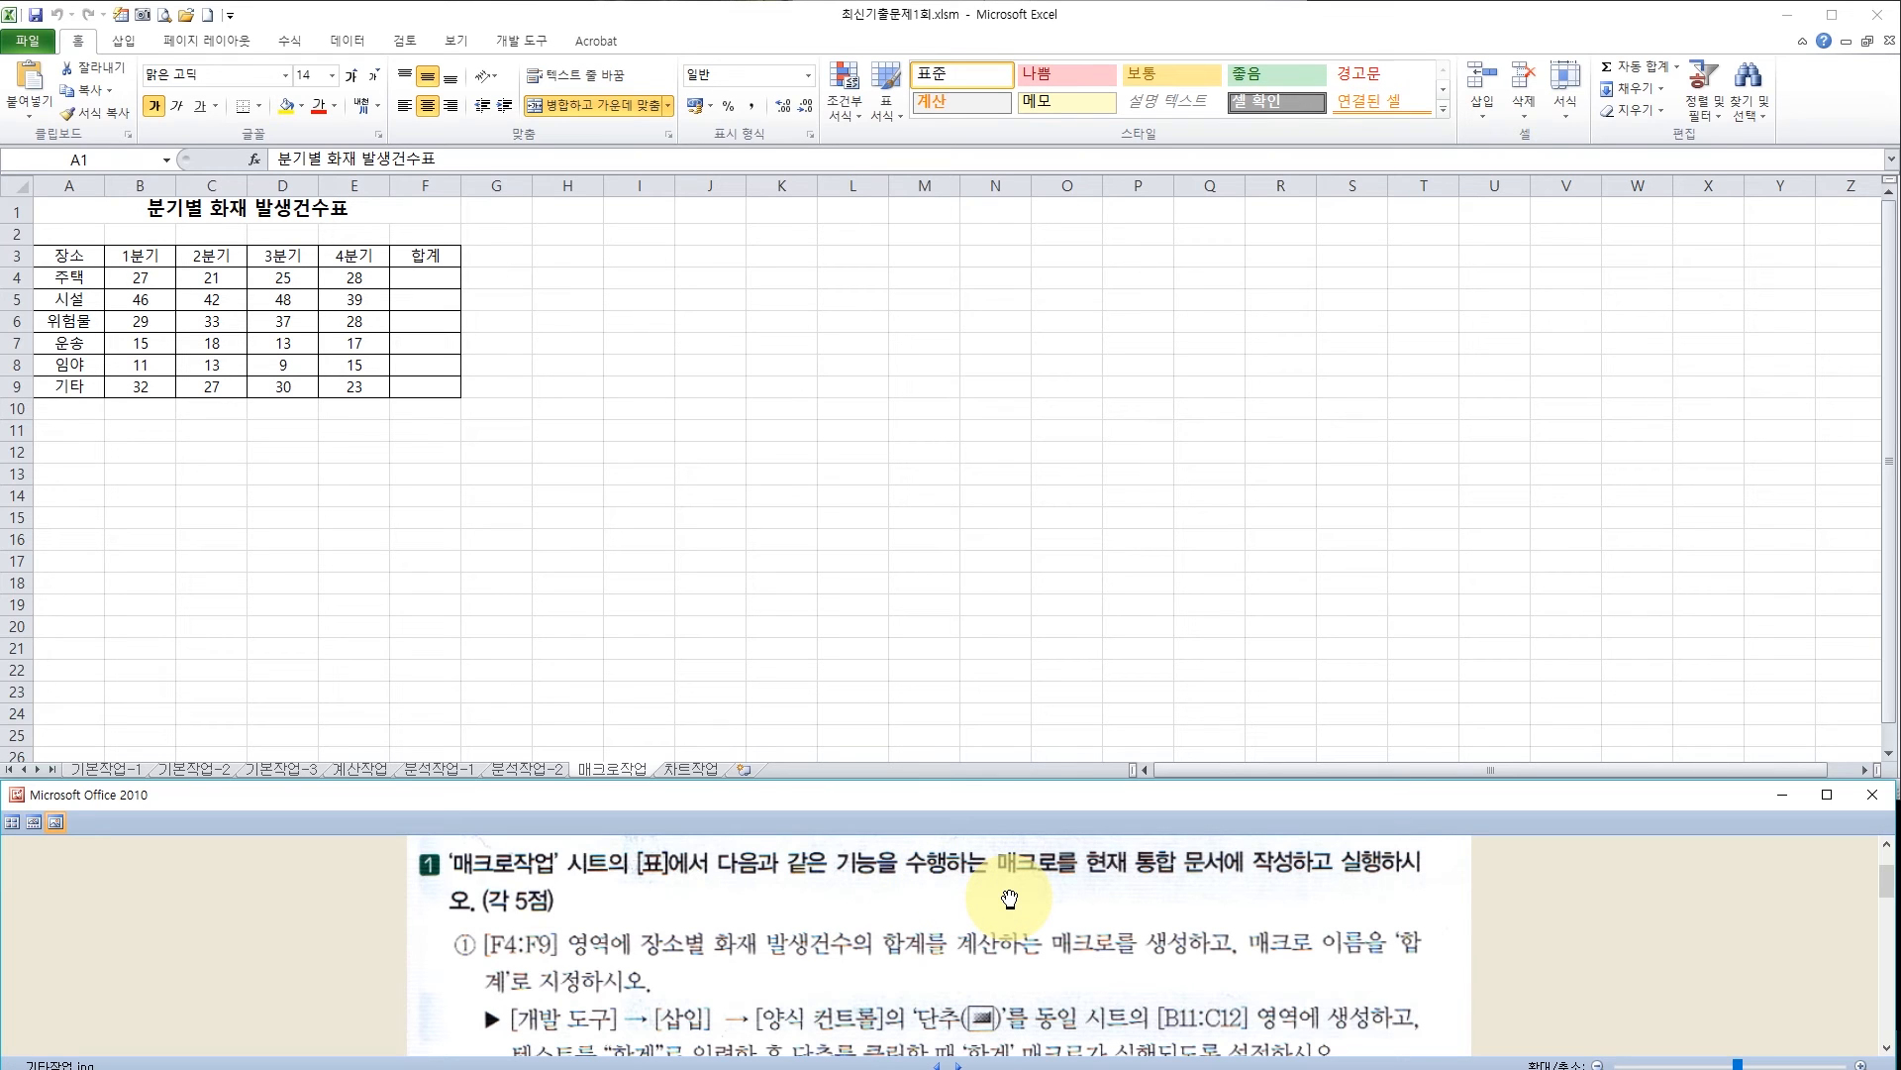
Read the 합계 macro instructions and draw a form control button covering B11:C12 on the 매크로작업 sheet
scroll(941, 971, "down", 1)
left_click_drag(942, 971, 942, 899)
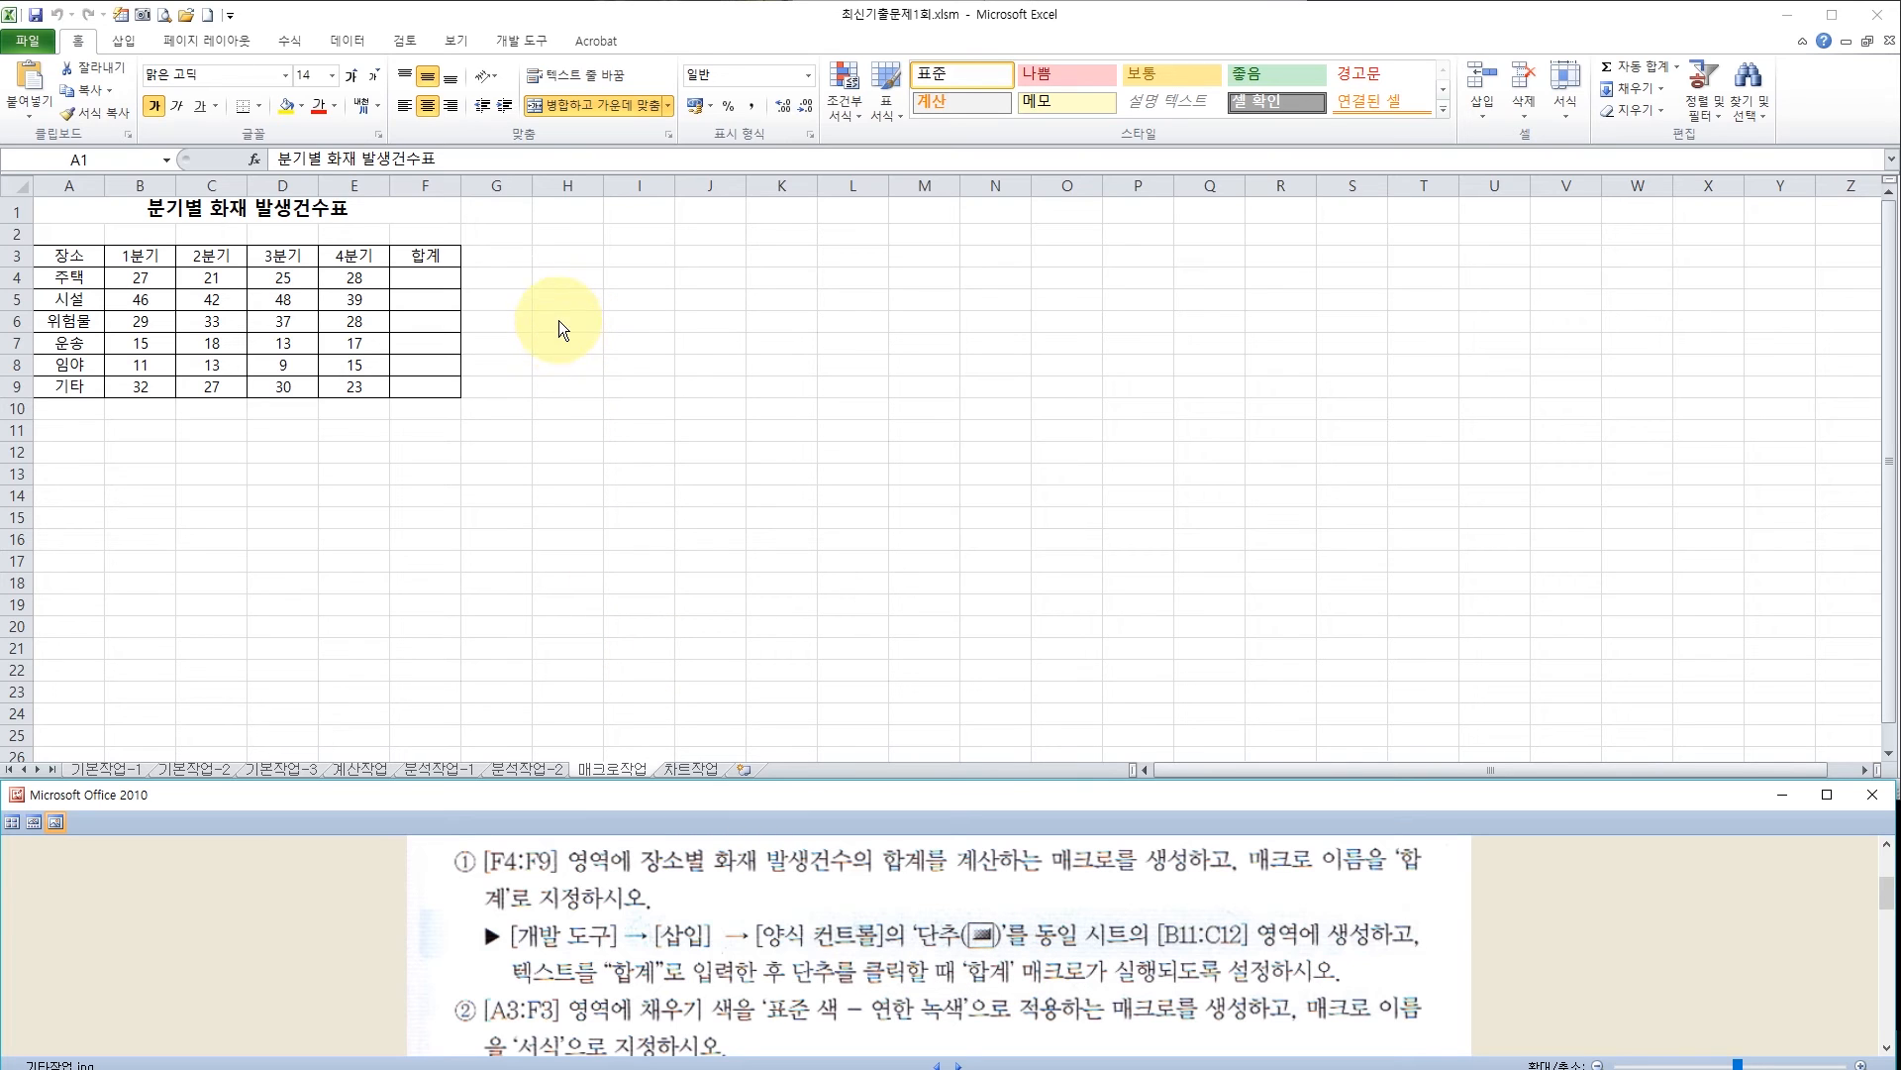
left_click(515, 40)
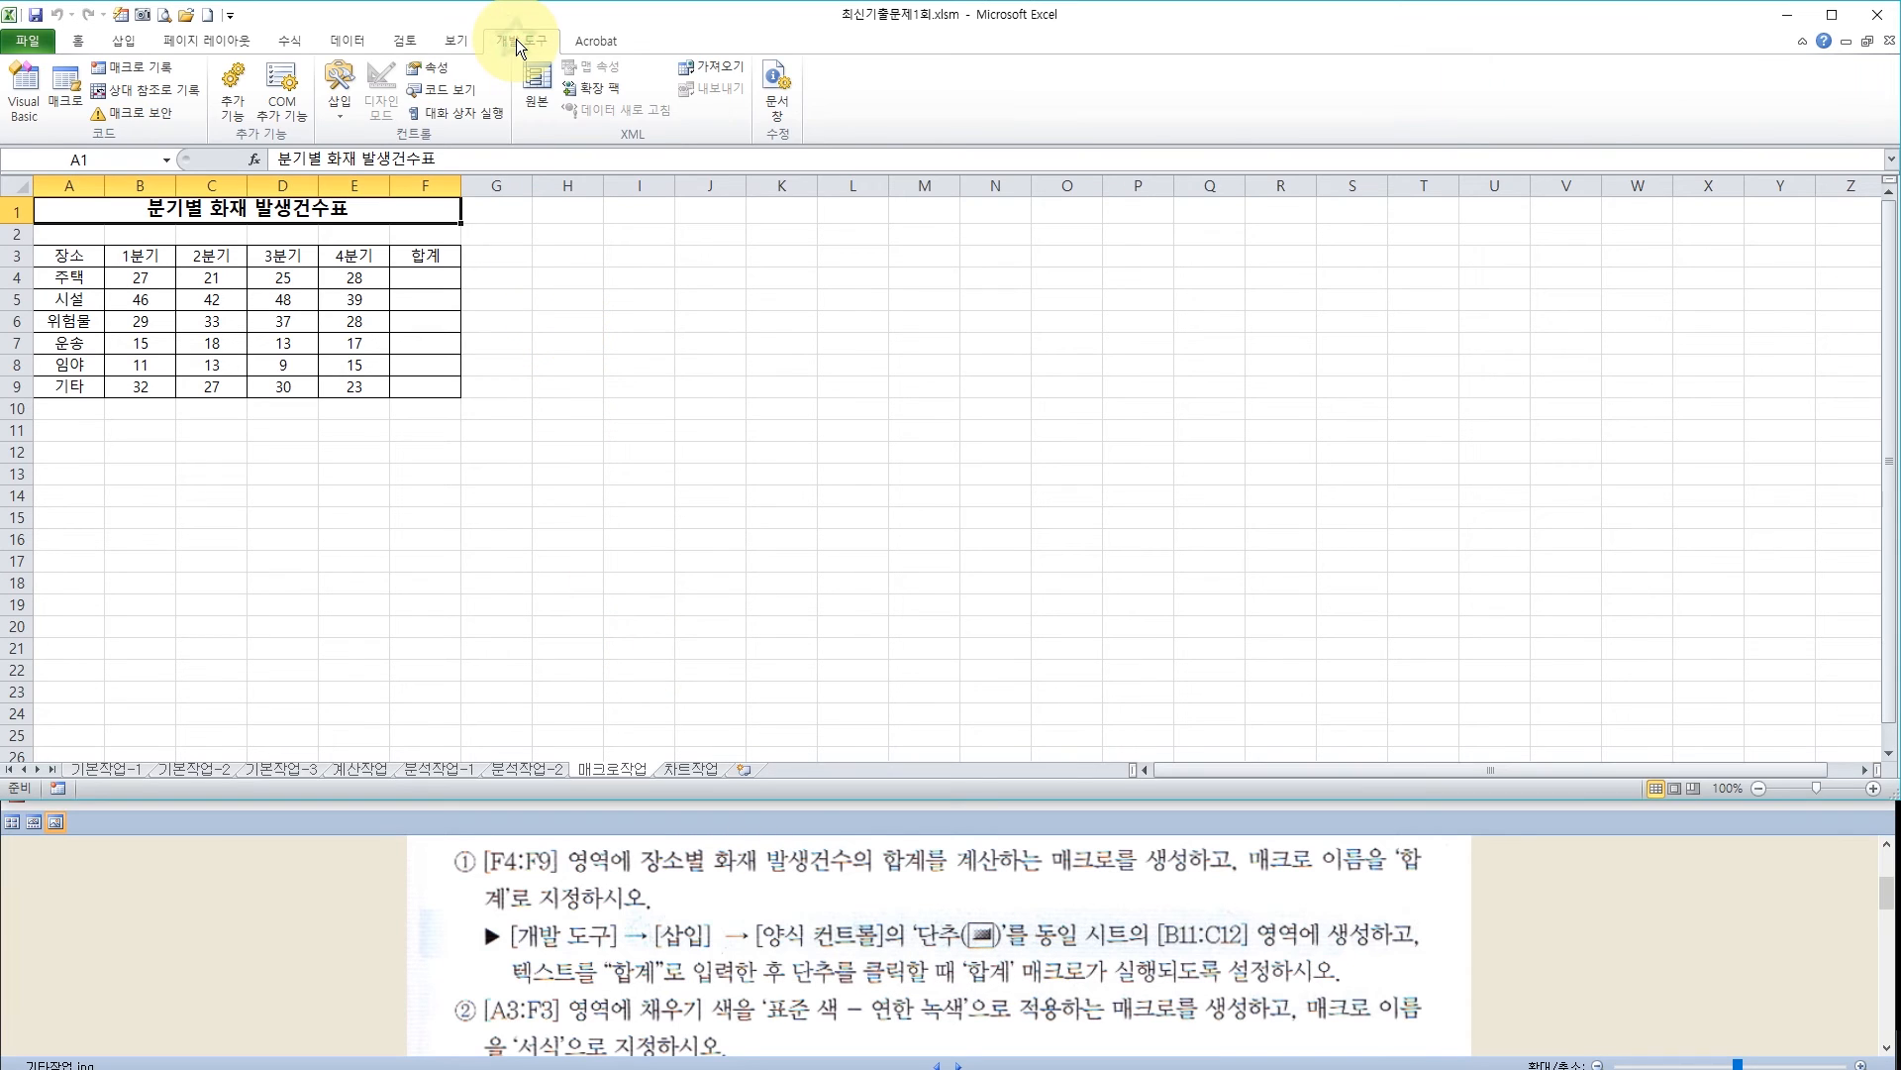
left_click(340, 87)
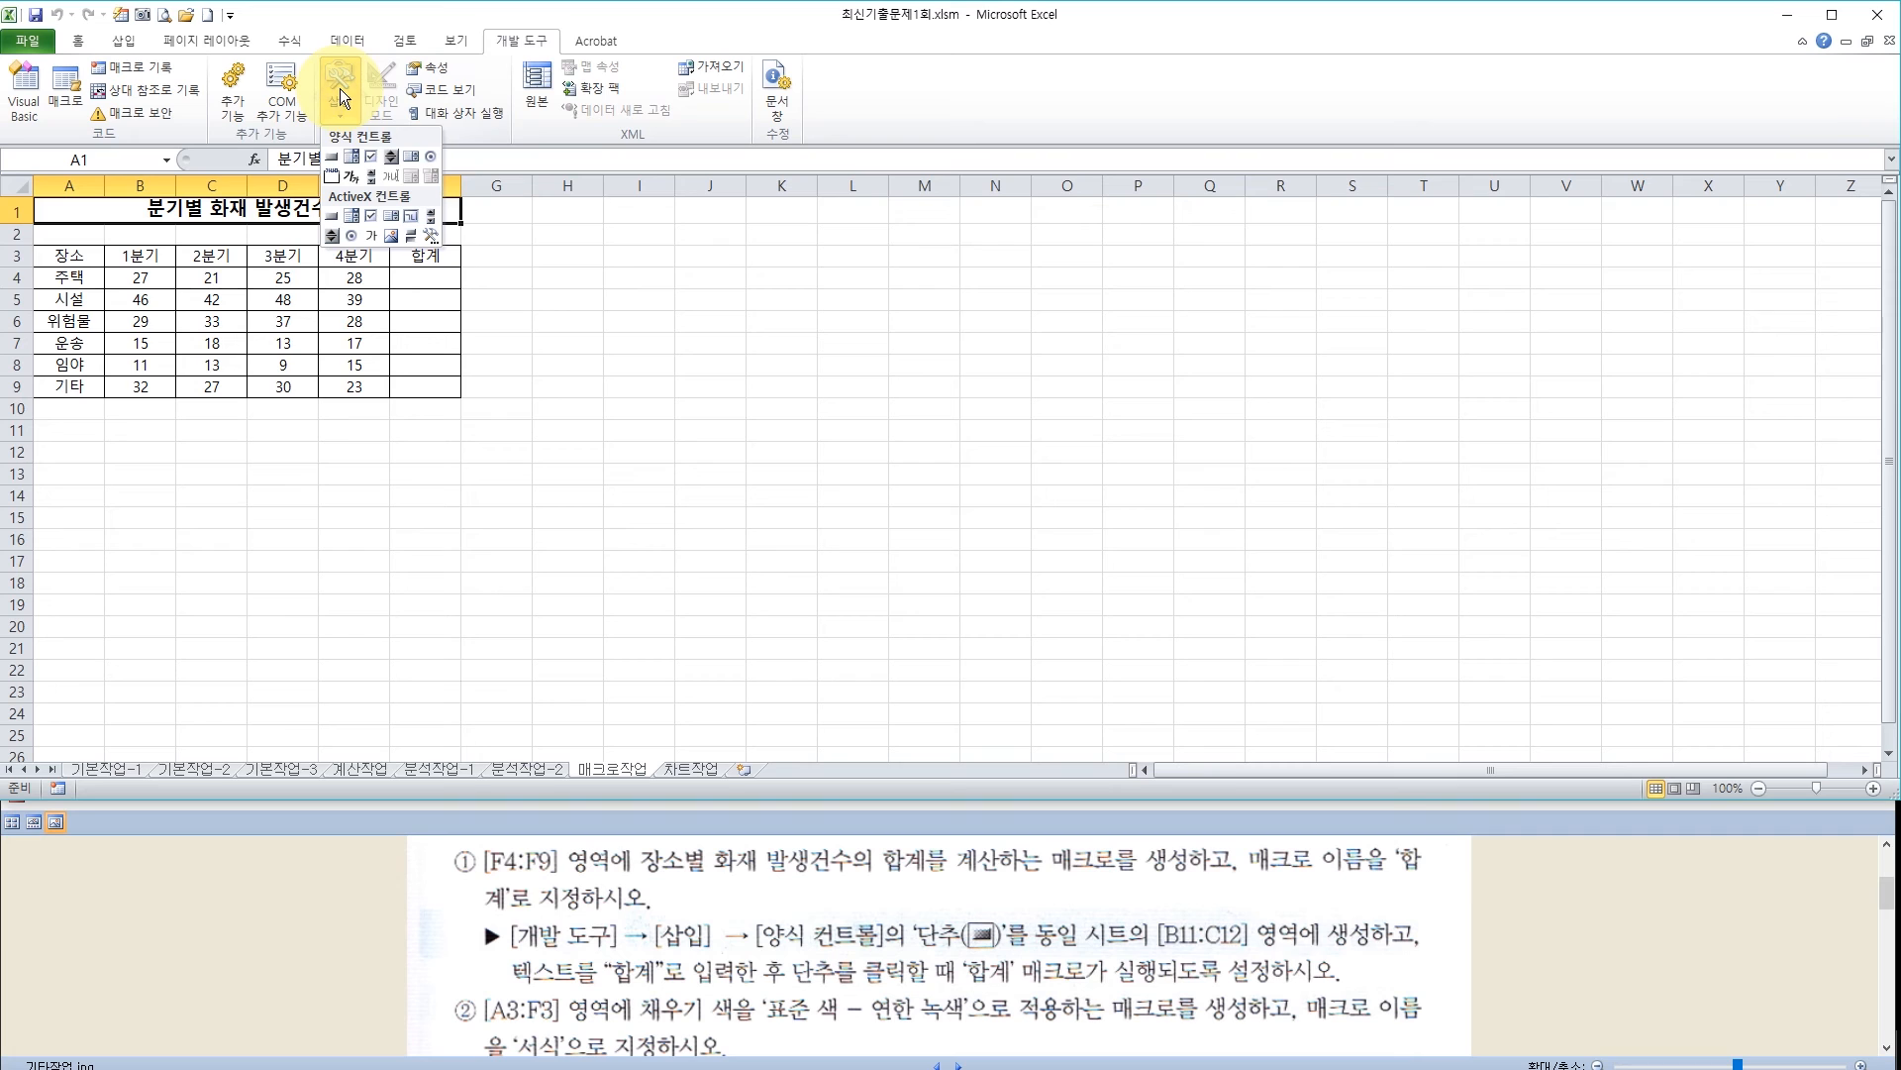
left_click(333, 155)
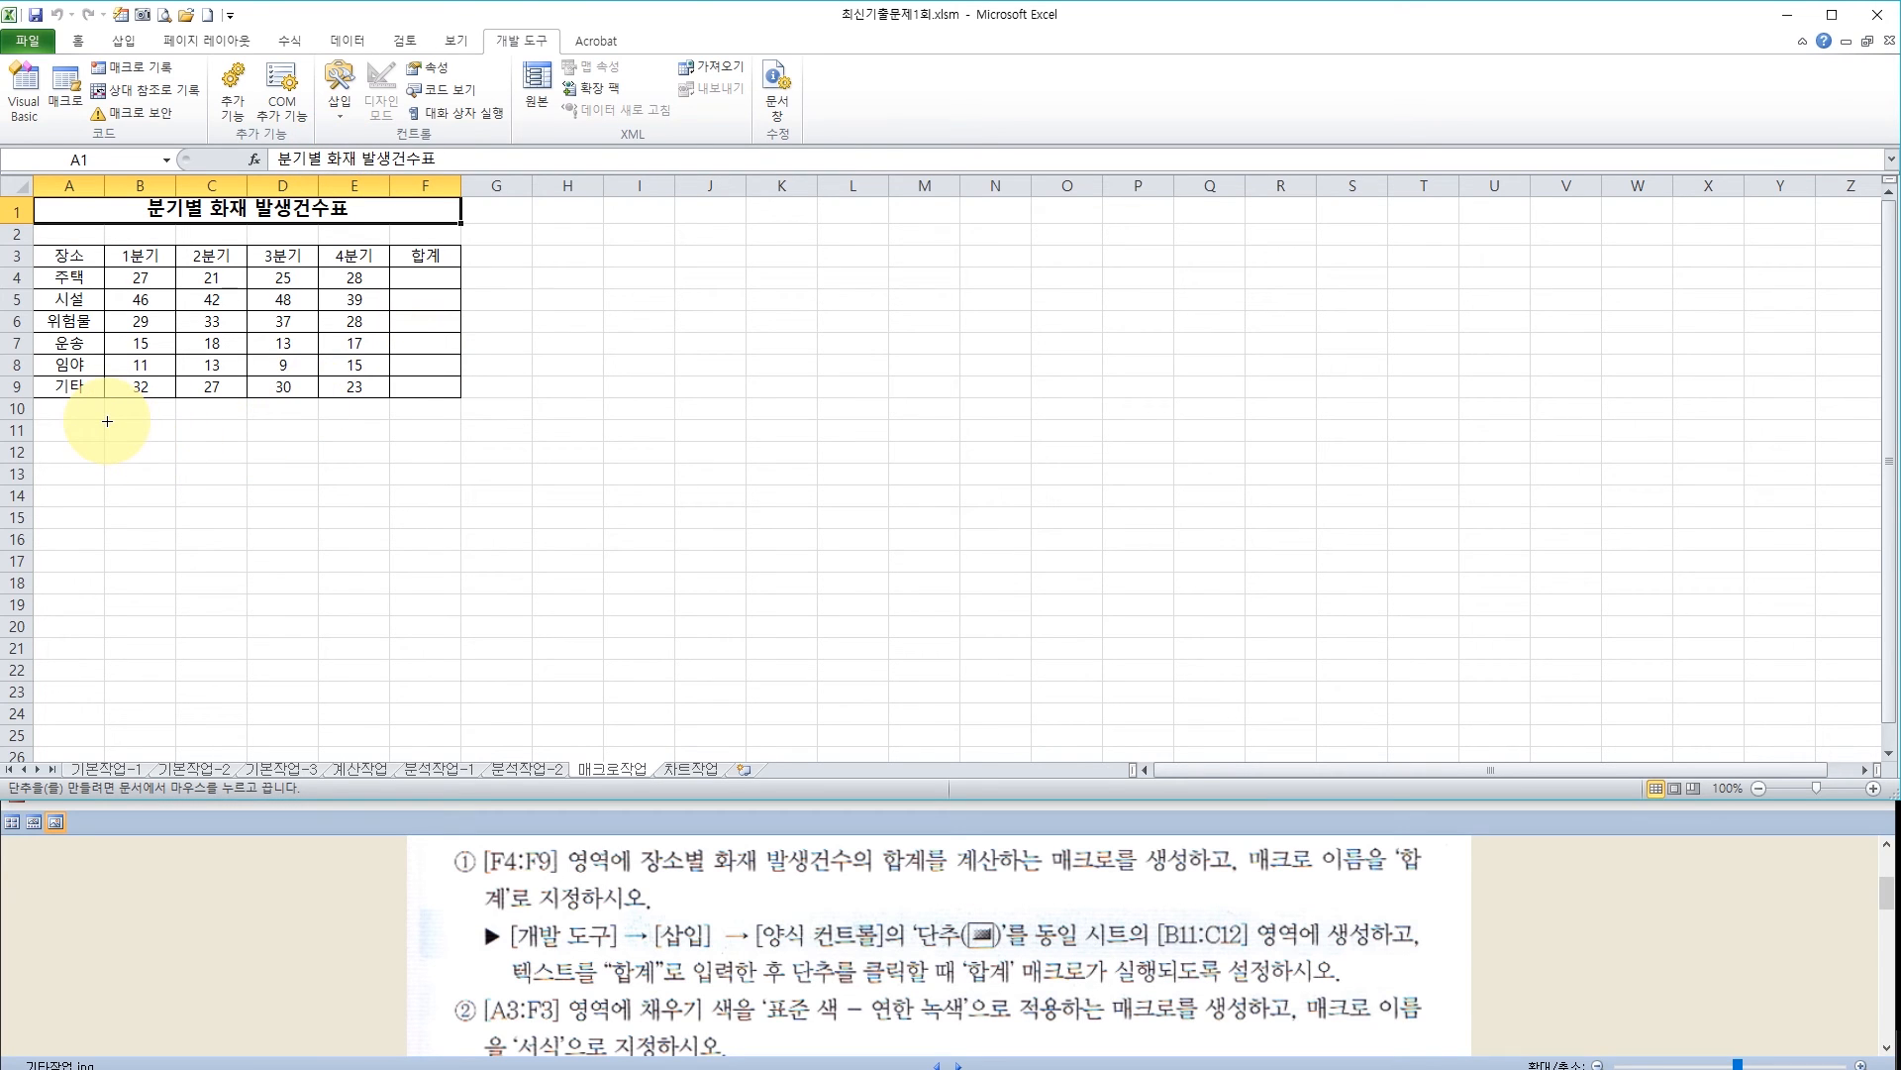
left_click_drag(107, 421, 214, 456)
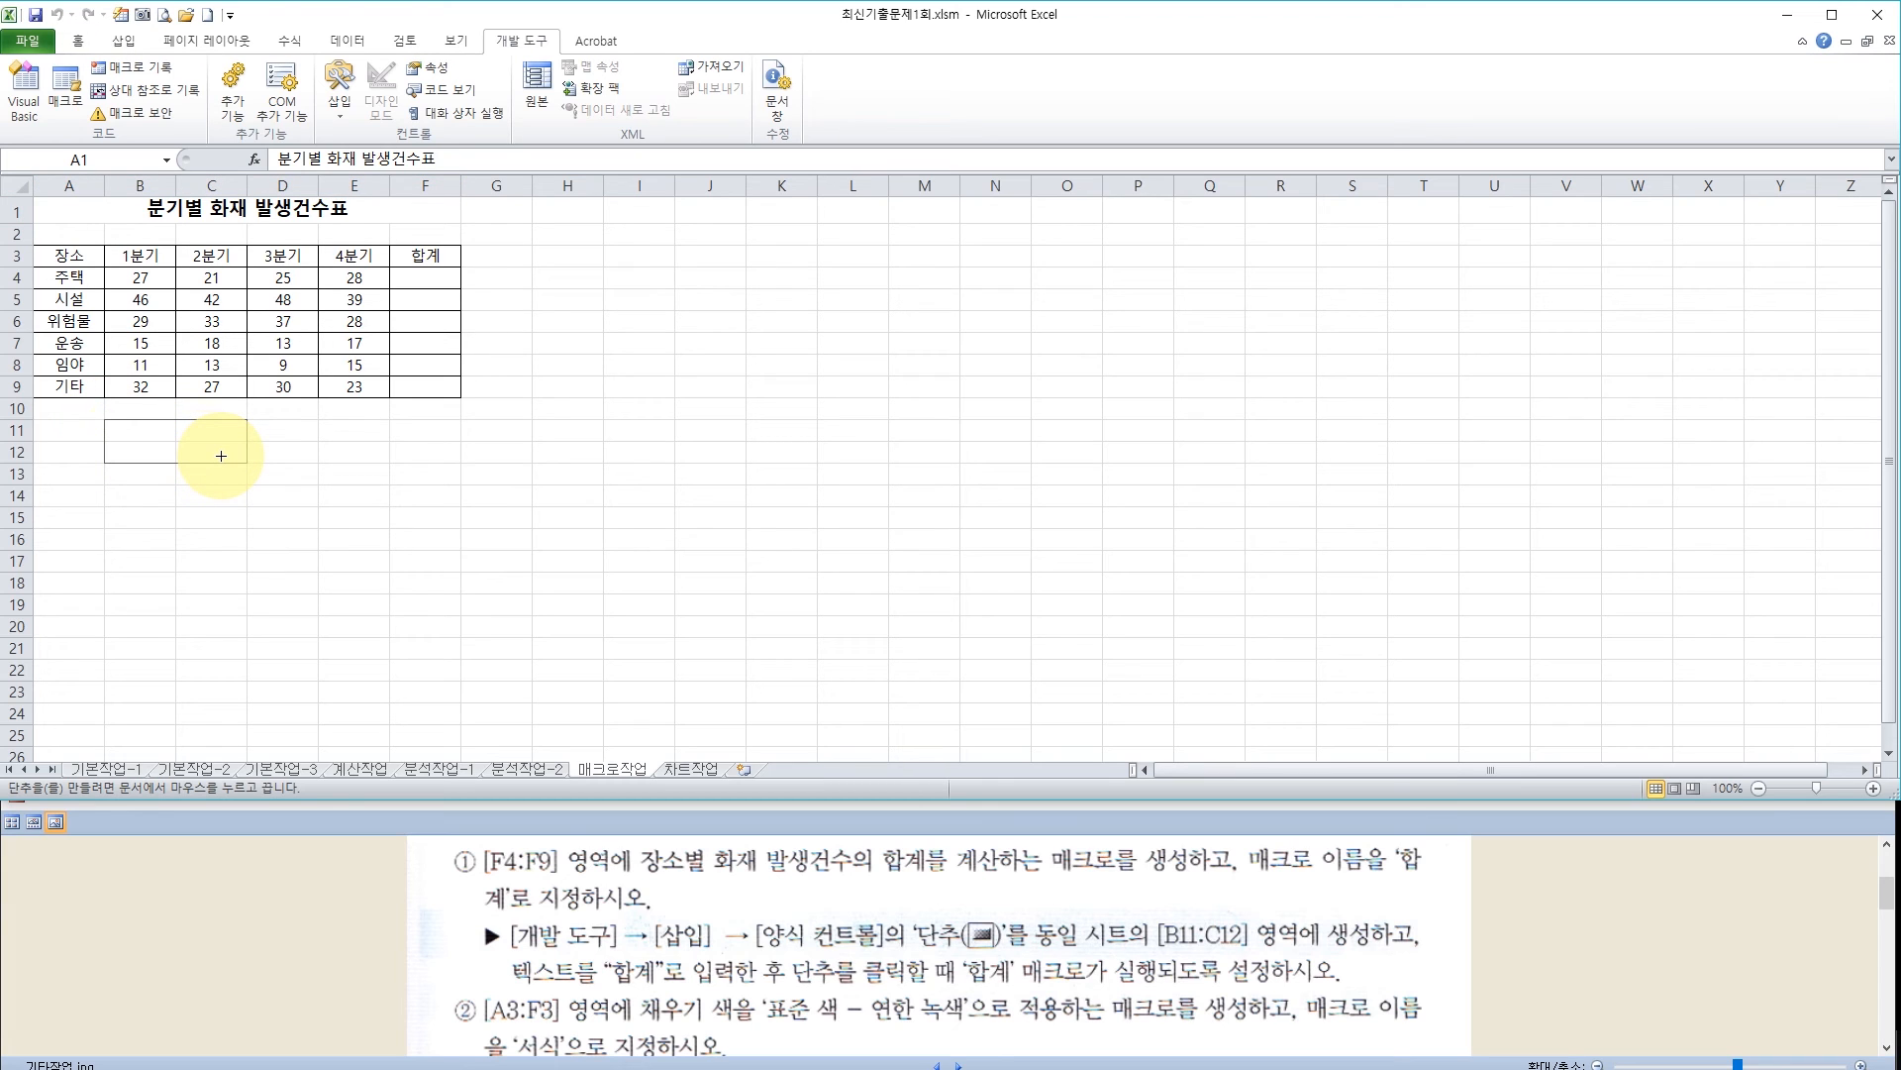
left_click_drag(221, 455, 221, 456)
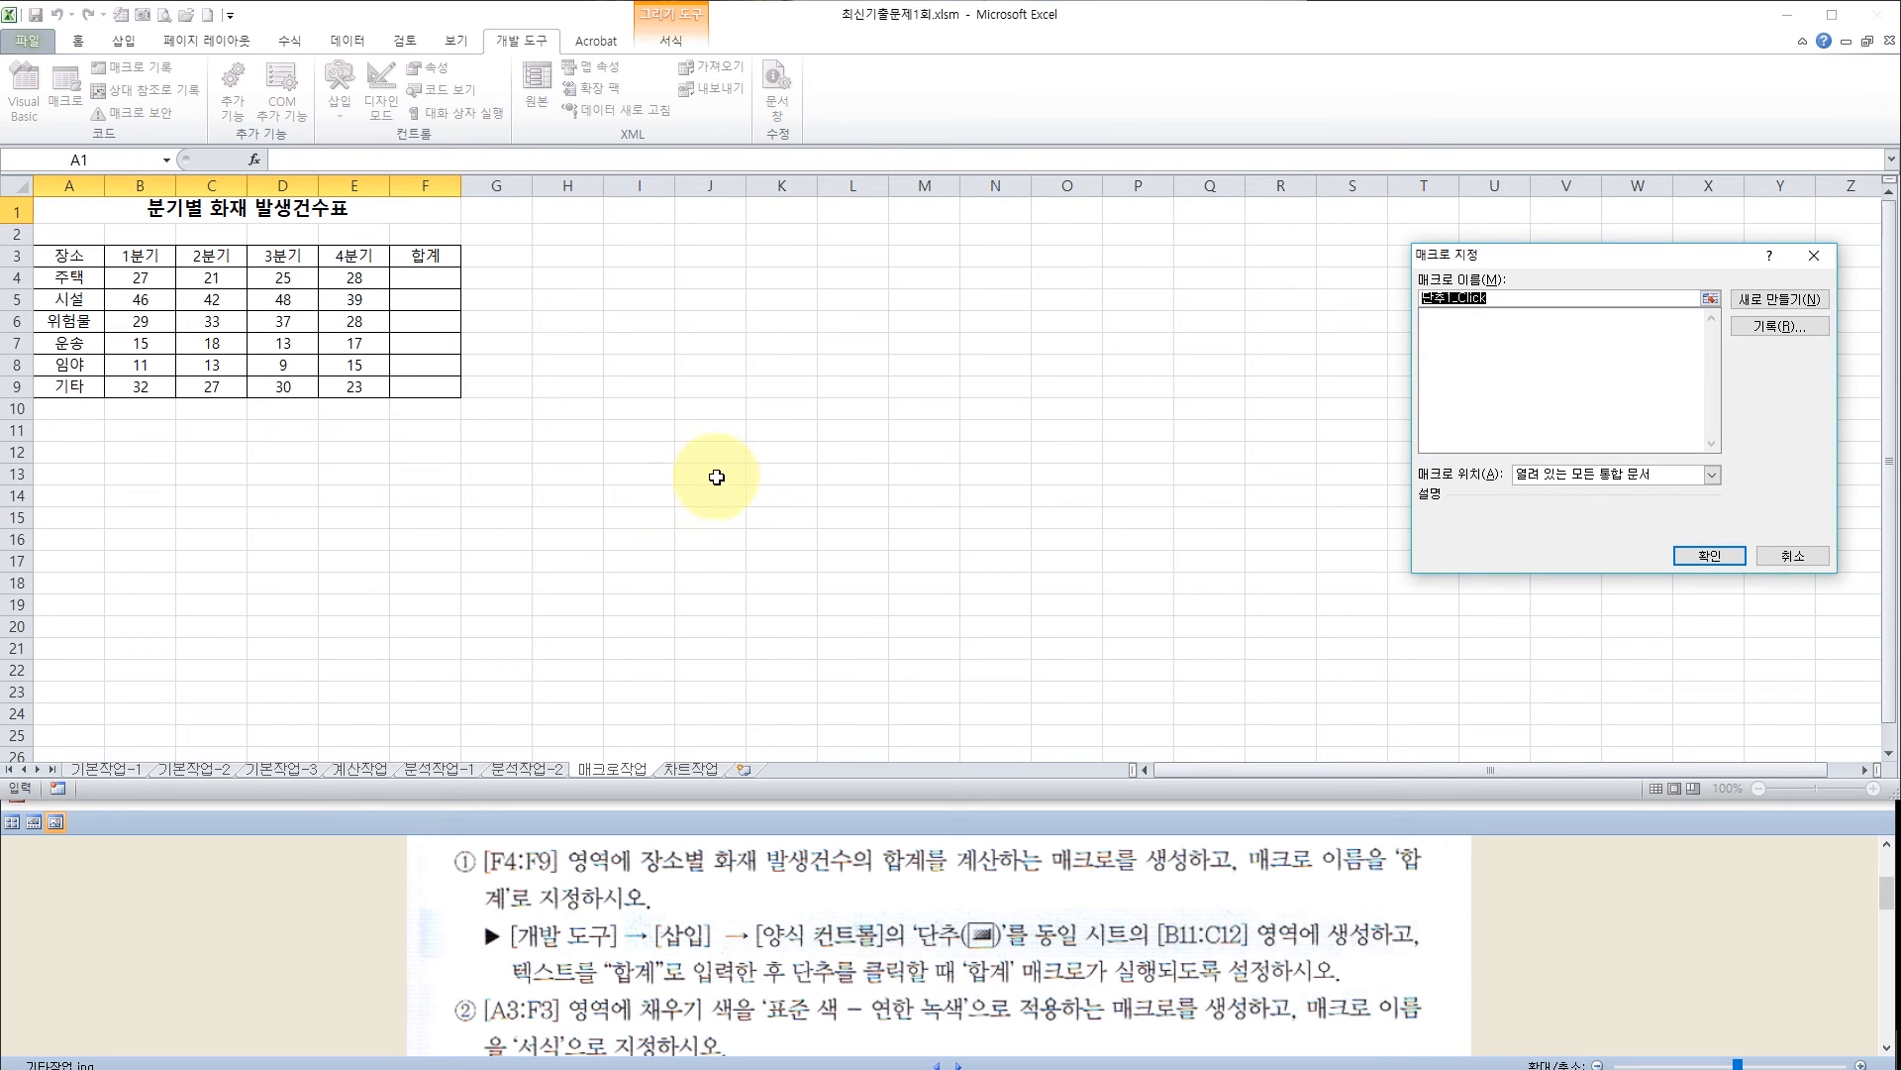
Name the button's macro 합계 and start recording it, stored in 현재 통합 문서
left_click_drag(1476, 258, 638, 278)
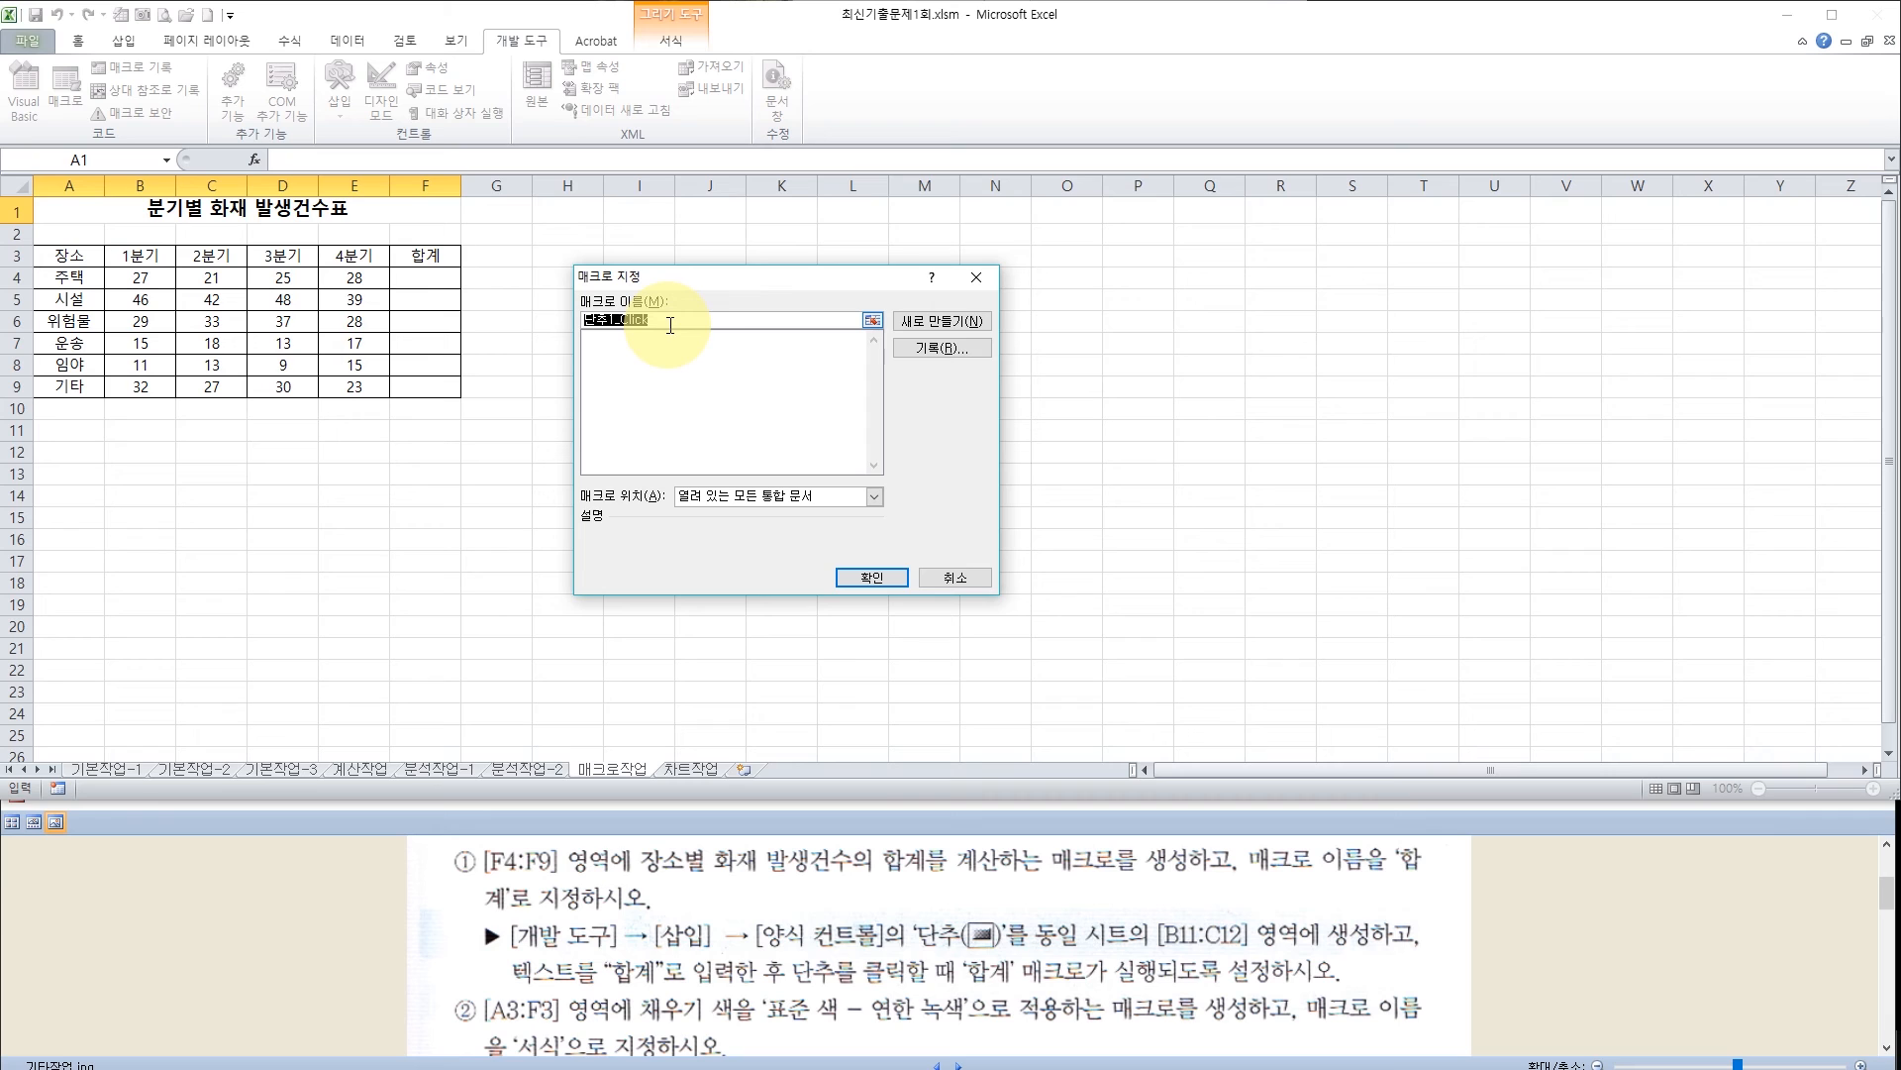
type("합계")
left_click(931, 352)
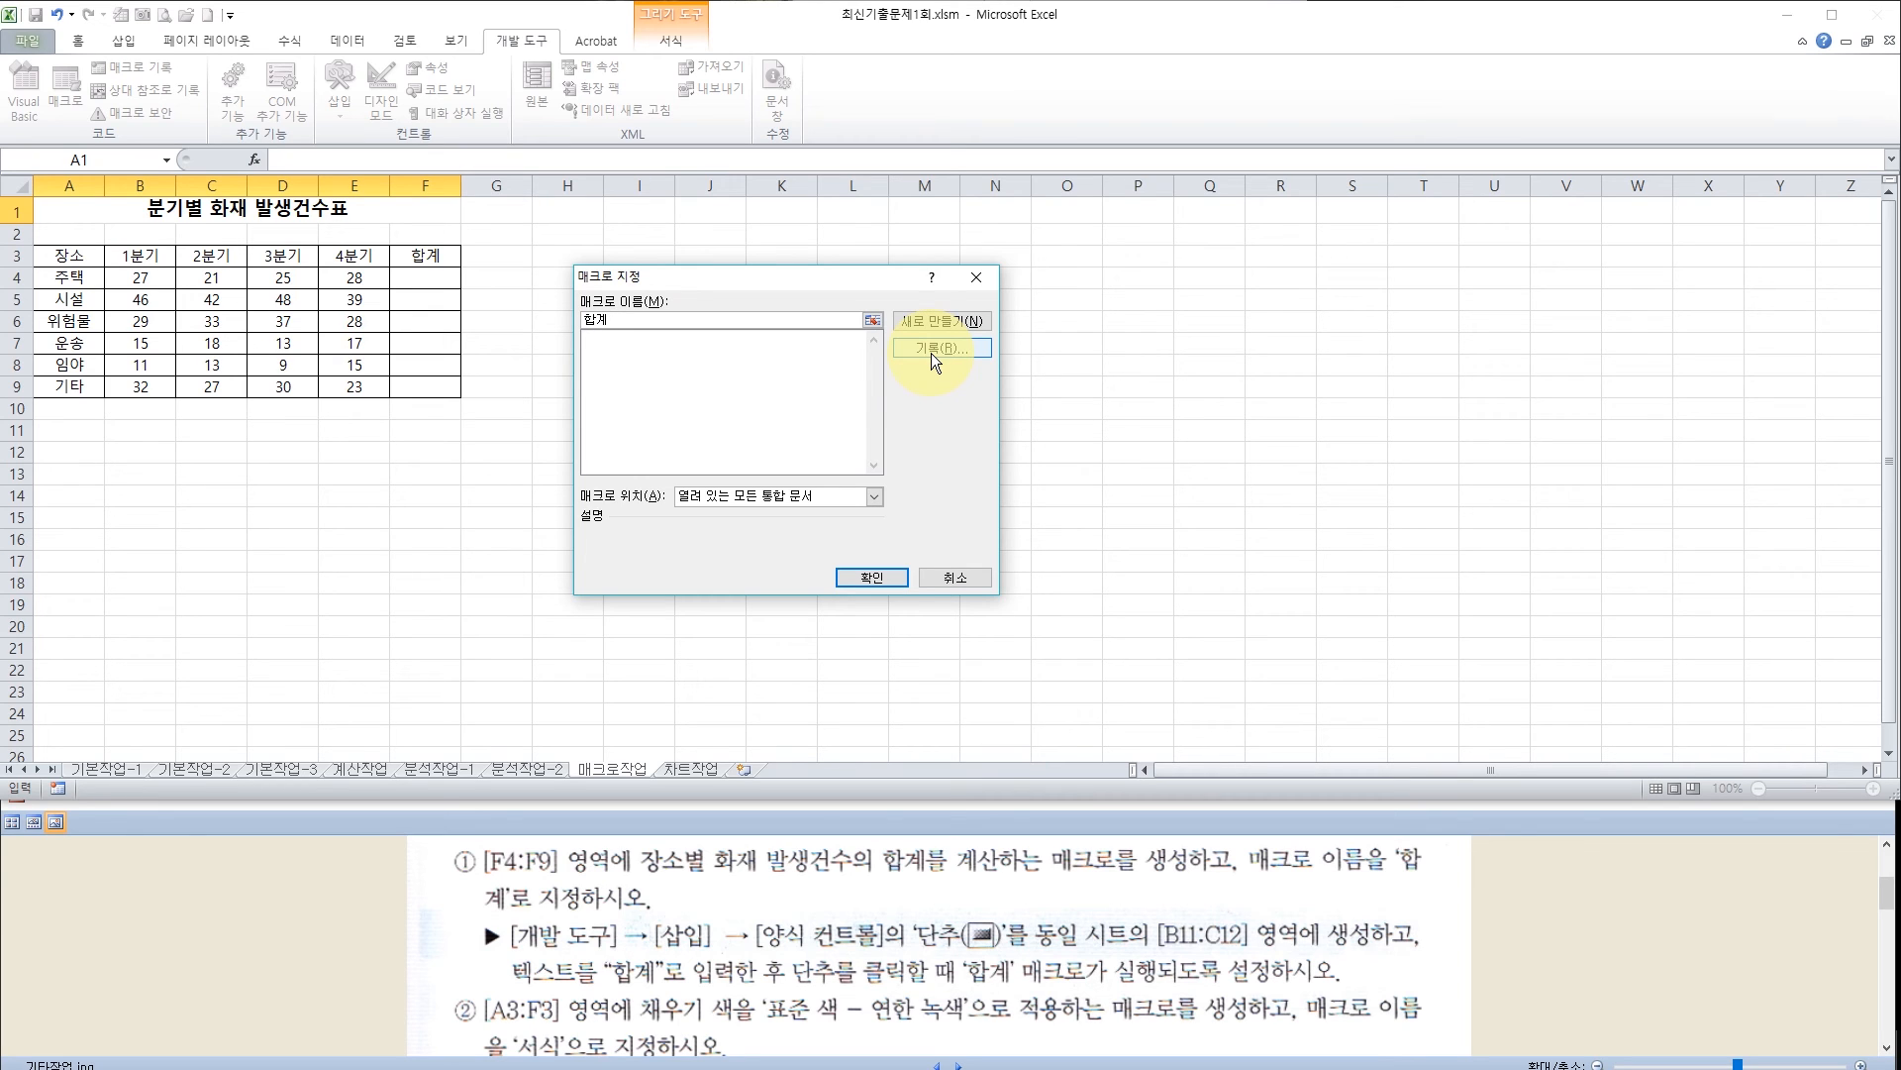
left_click(931, 348)
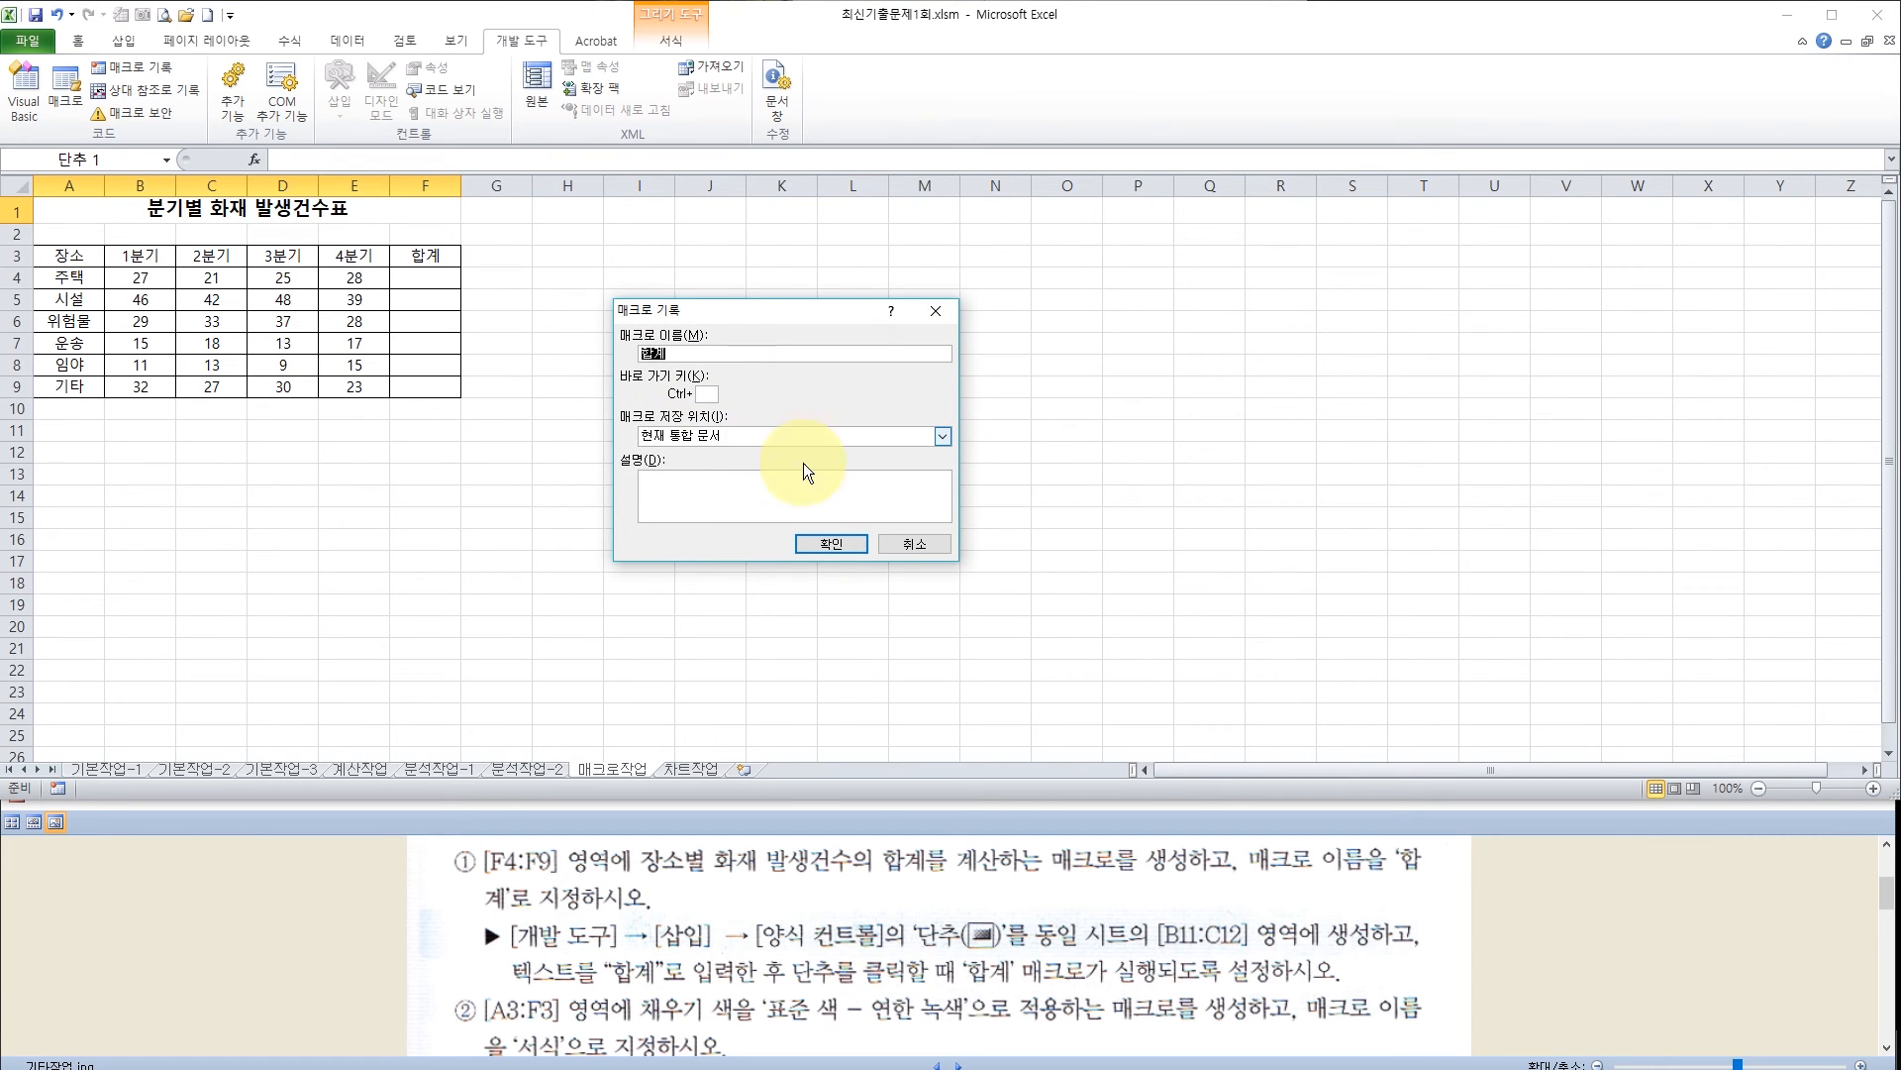
left_click(826, 544)
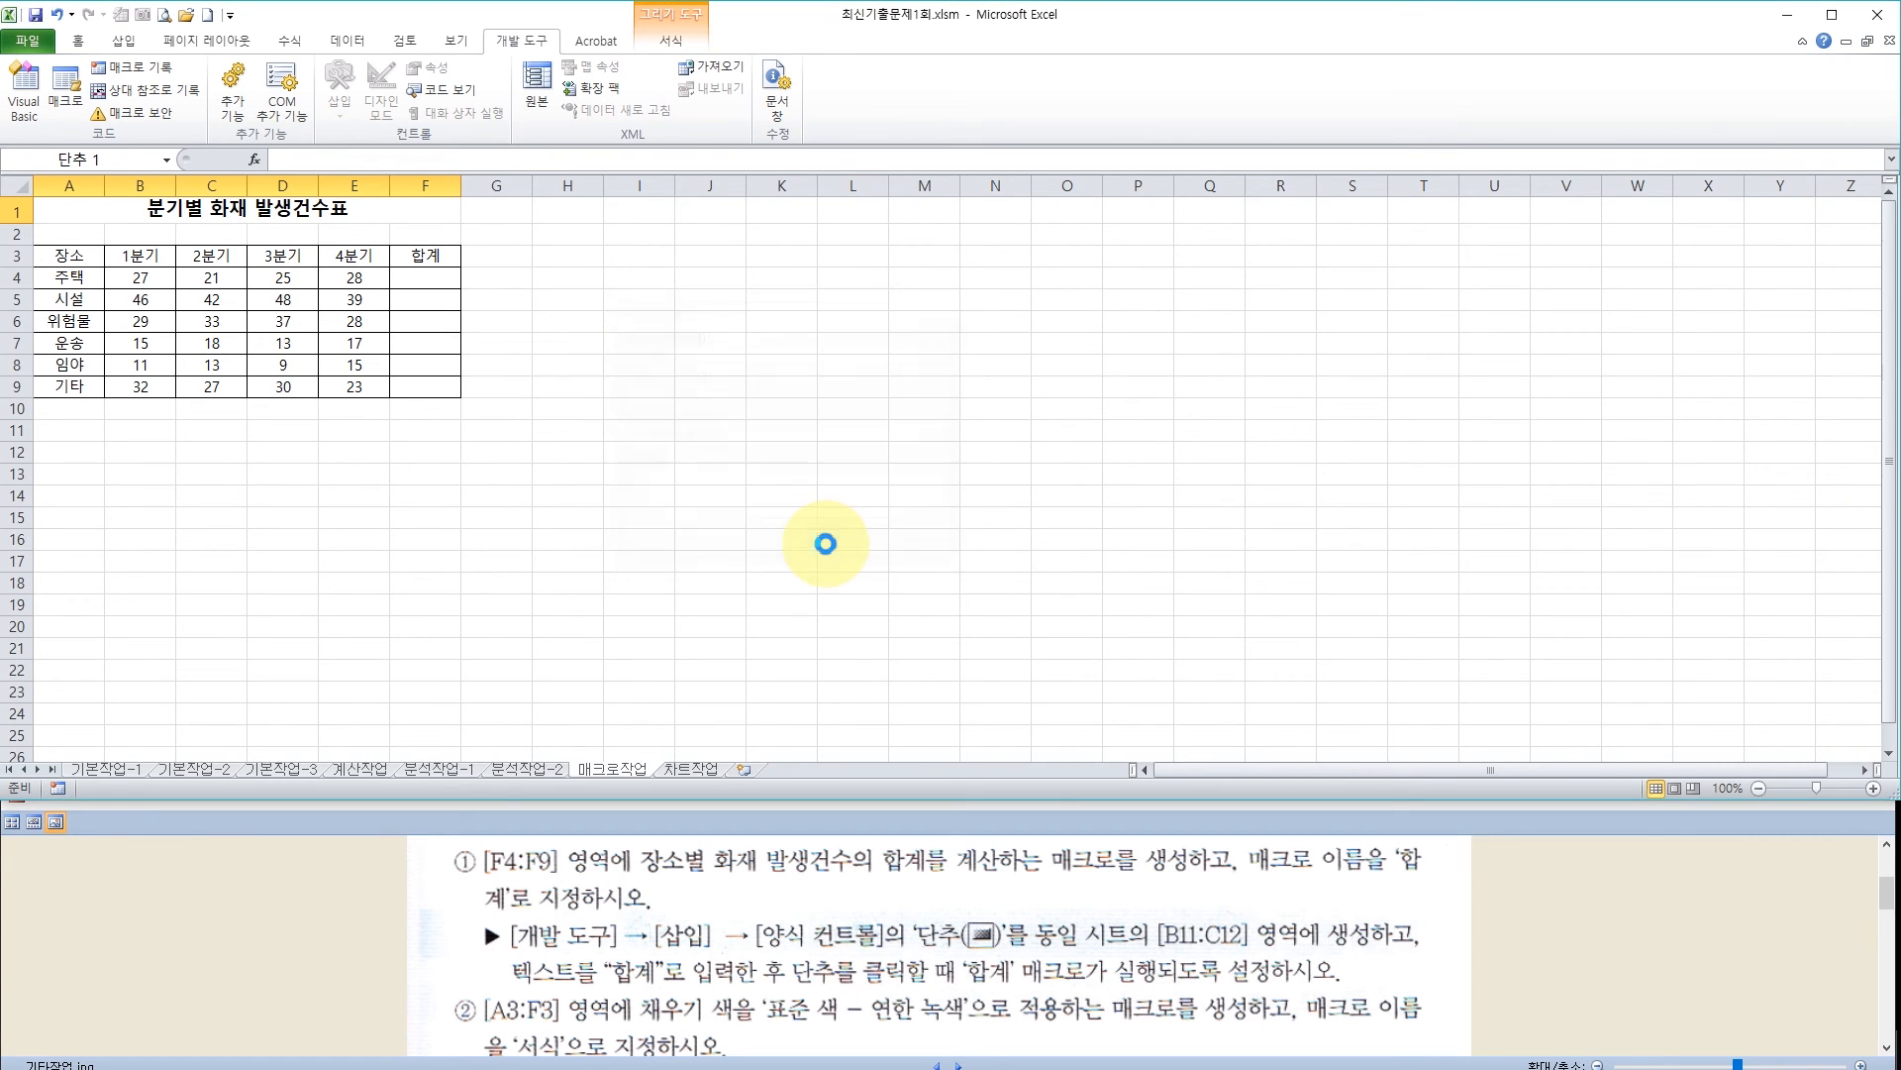
Record AutoSum on B4:F9 to total each row into F4:F9, and stop the macro recording
left_click(425, 282)
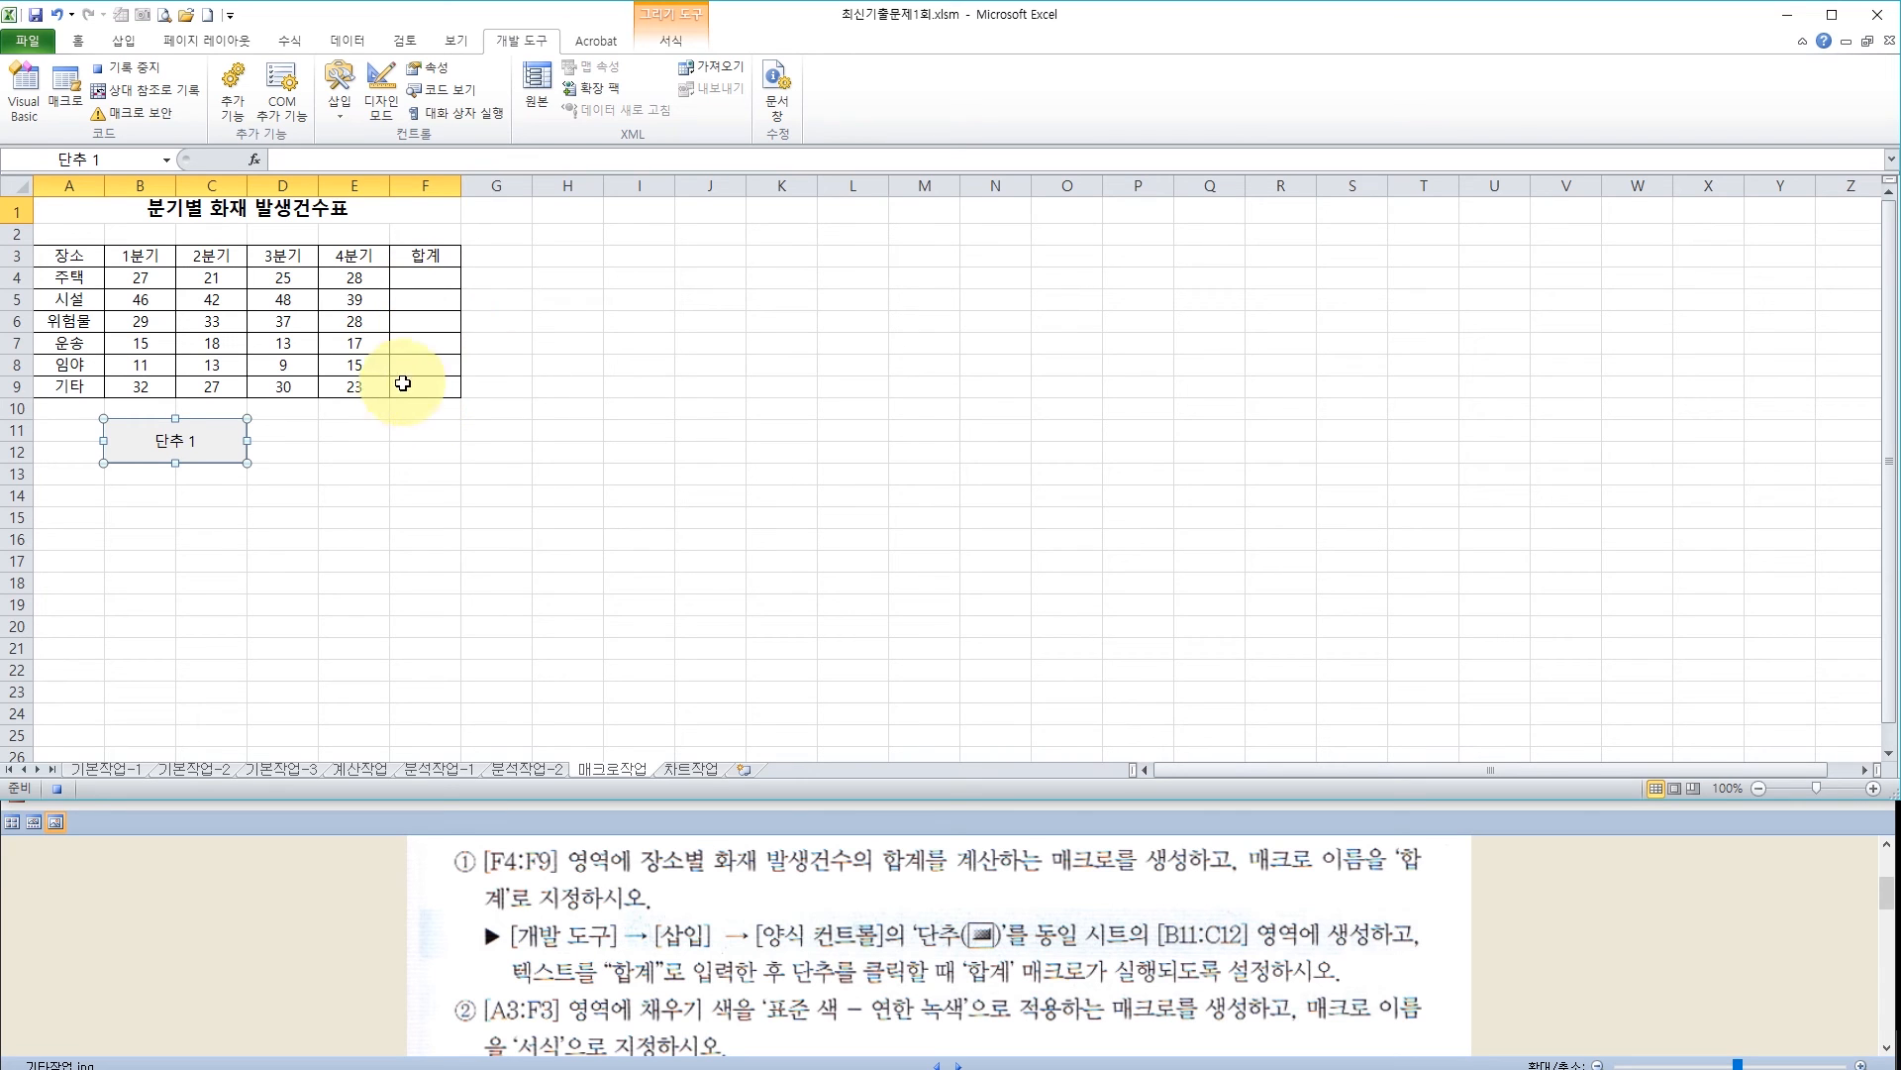
left_click(139, 276)
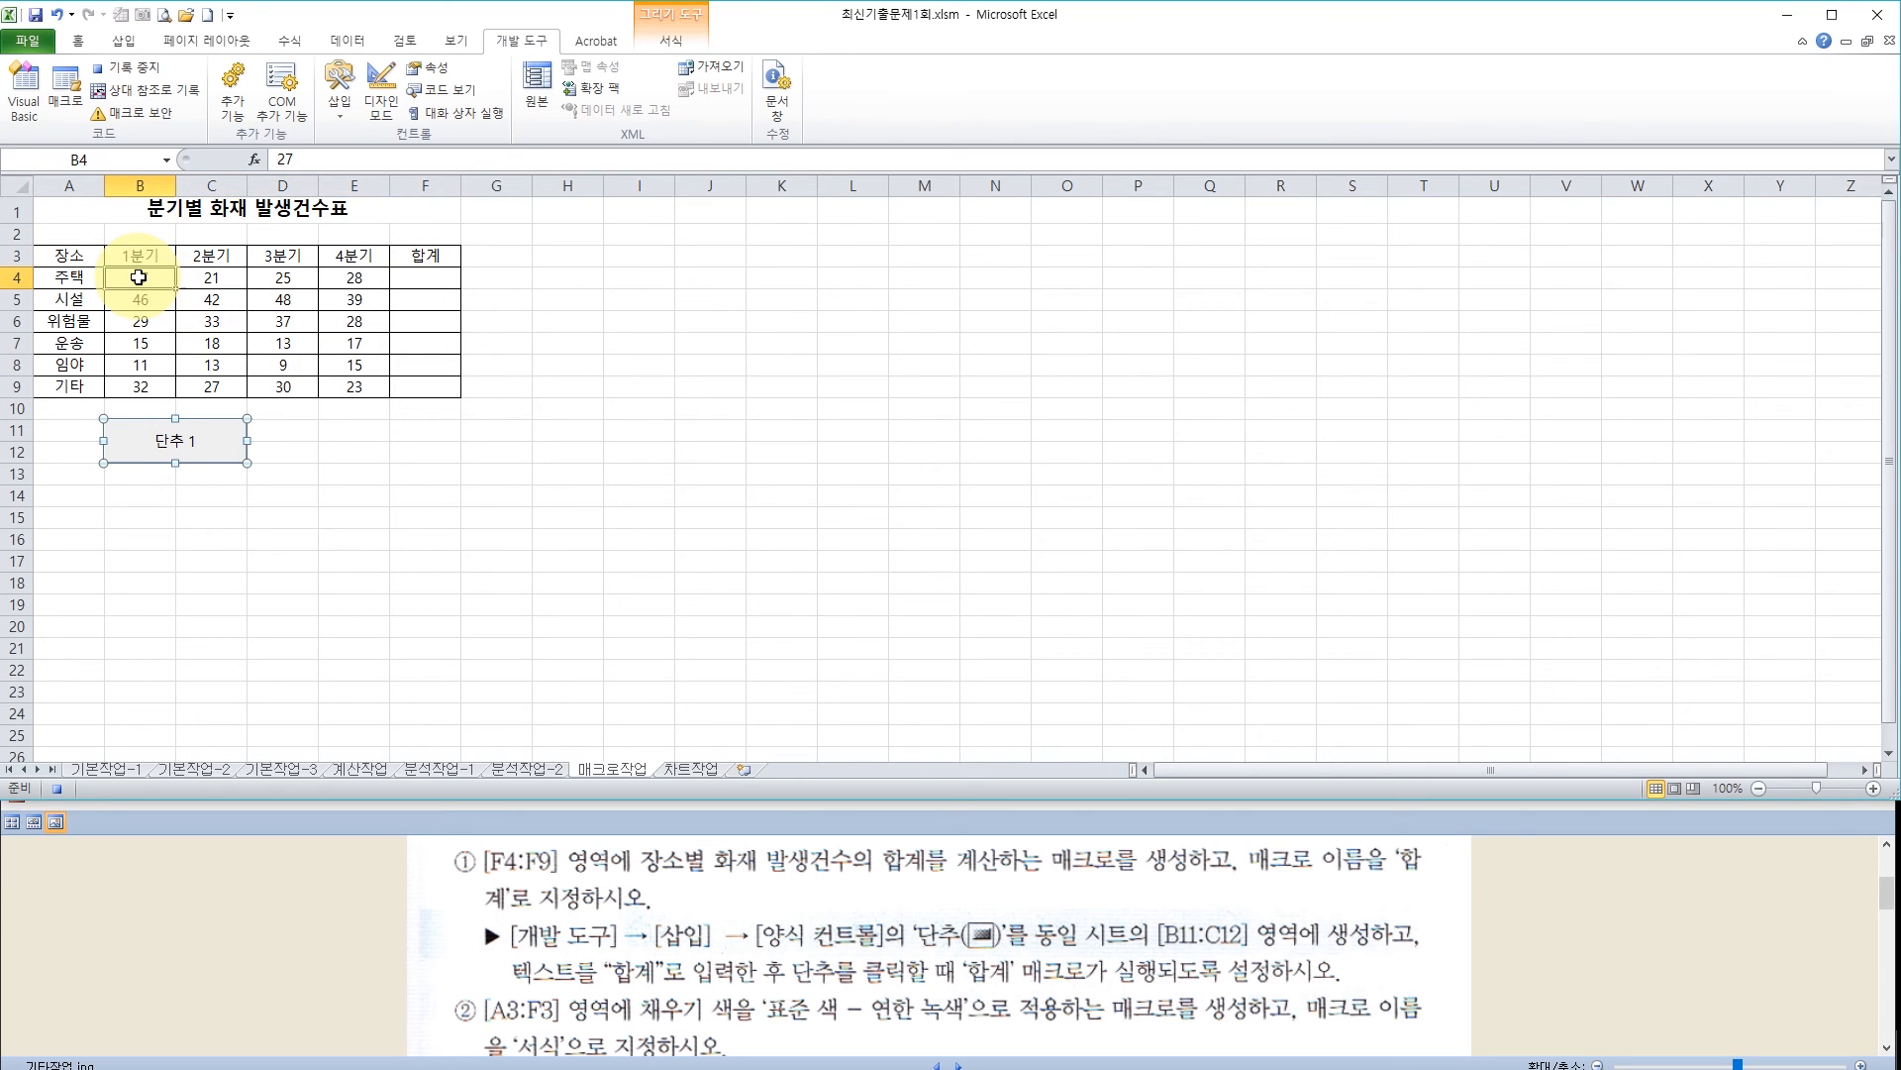
mouse_move(139, 277)
left_mouse_down()
mouse_move(397, 282)
mouse_move(401, 388)
left_mouse_up()
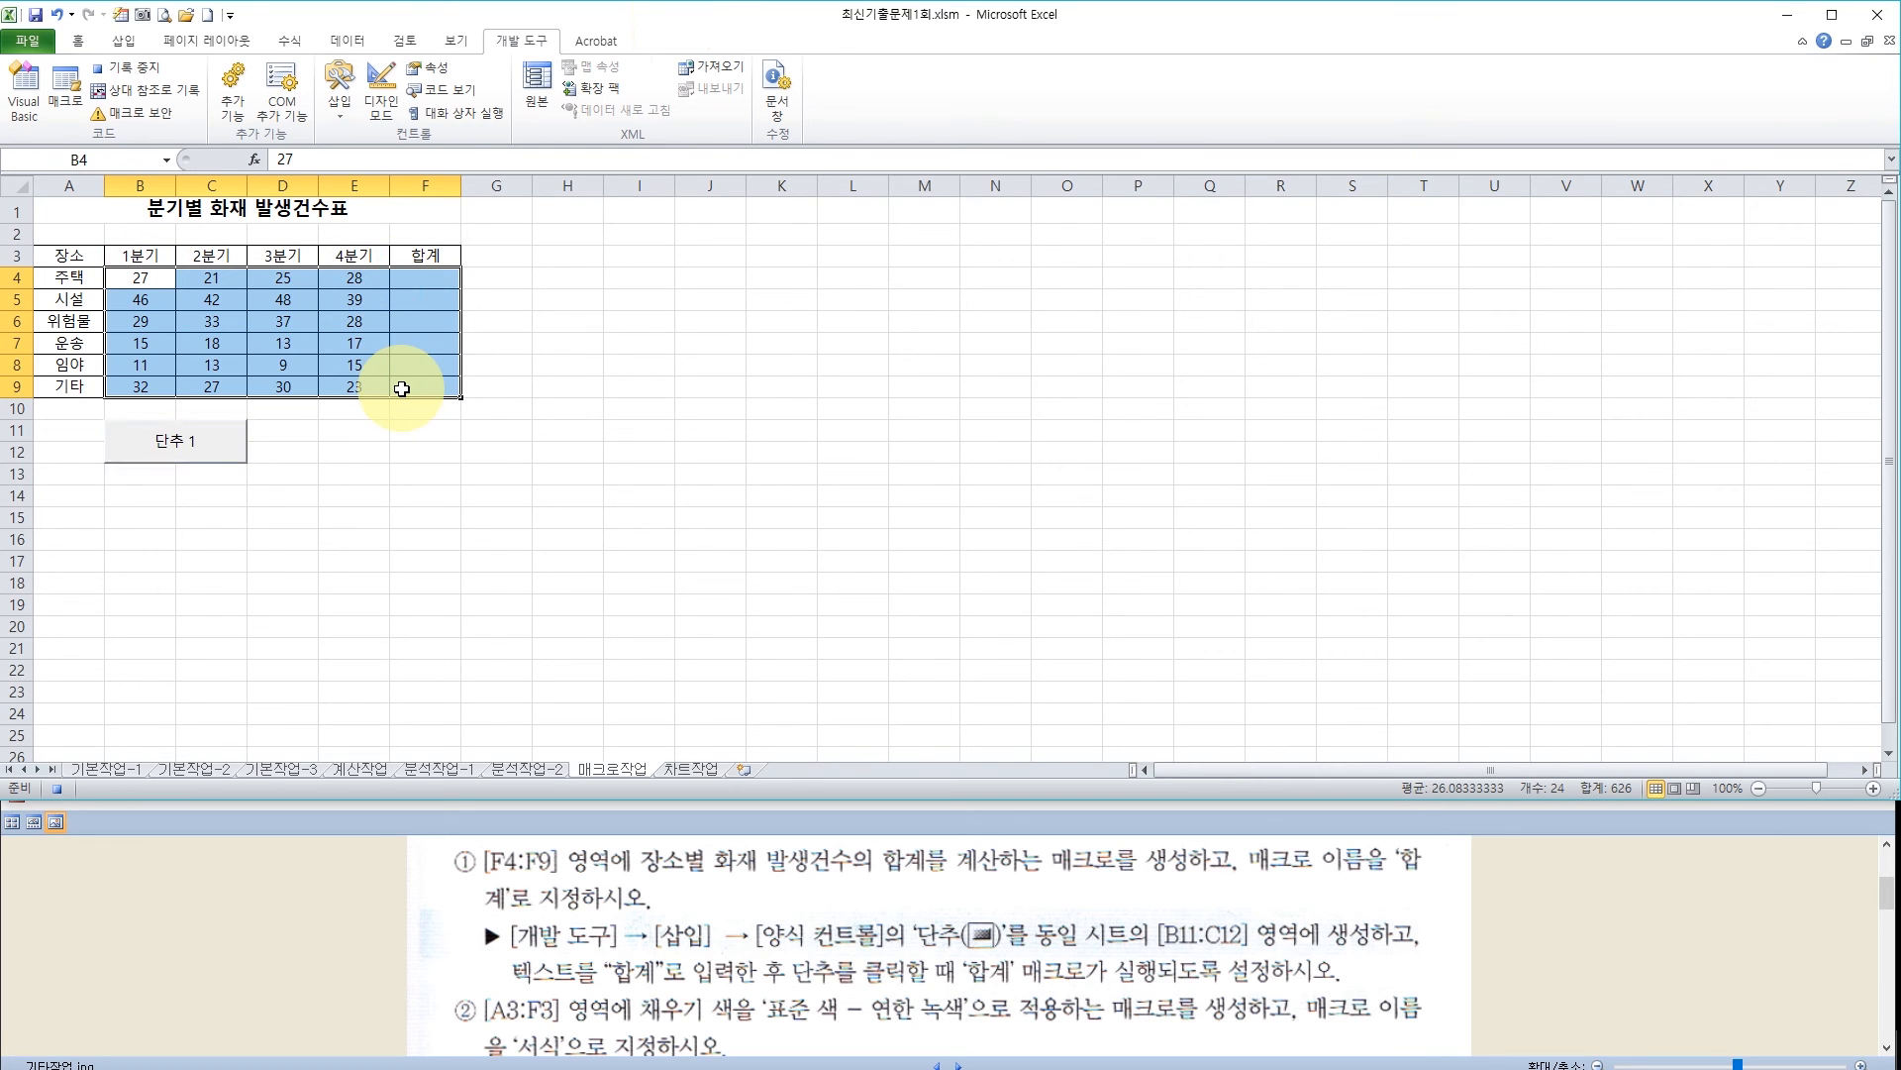
left_click(76, 43)
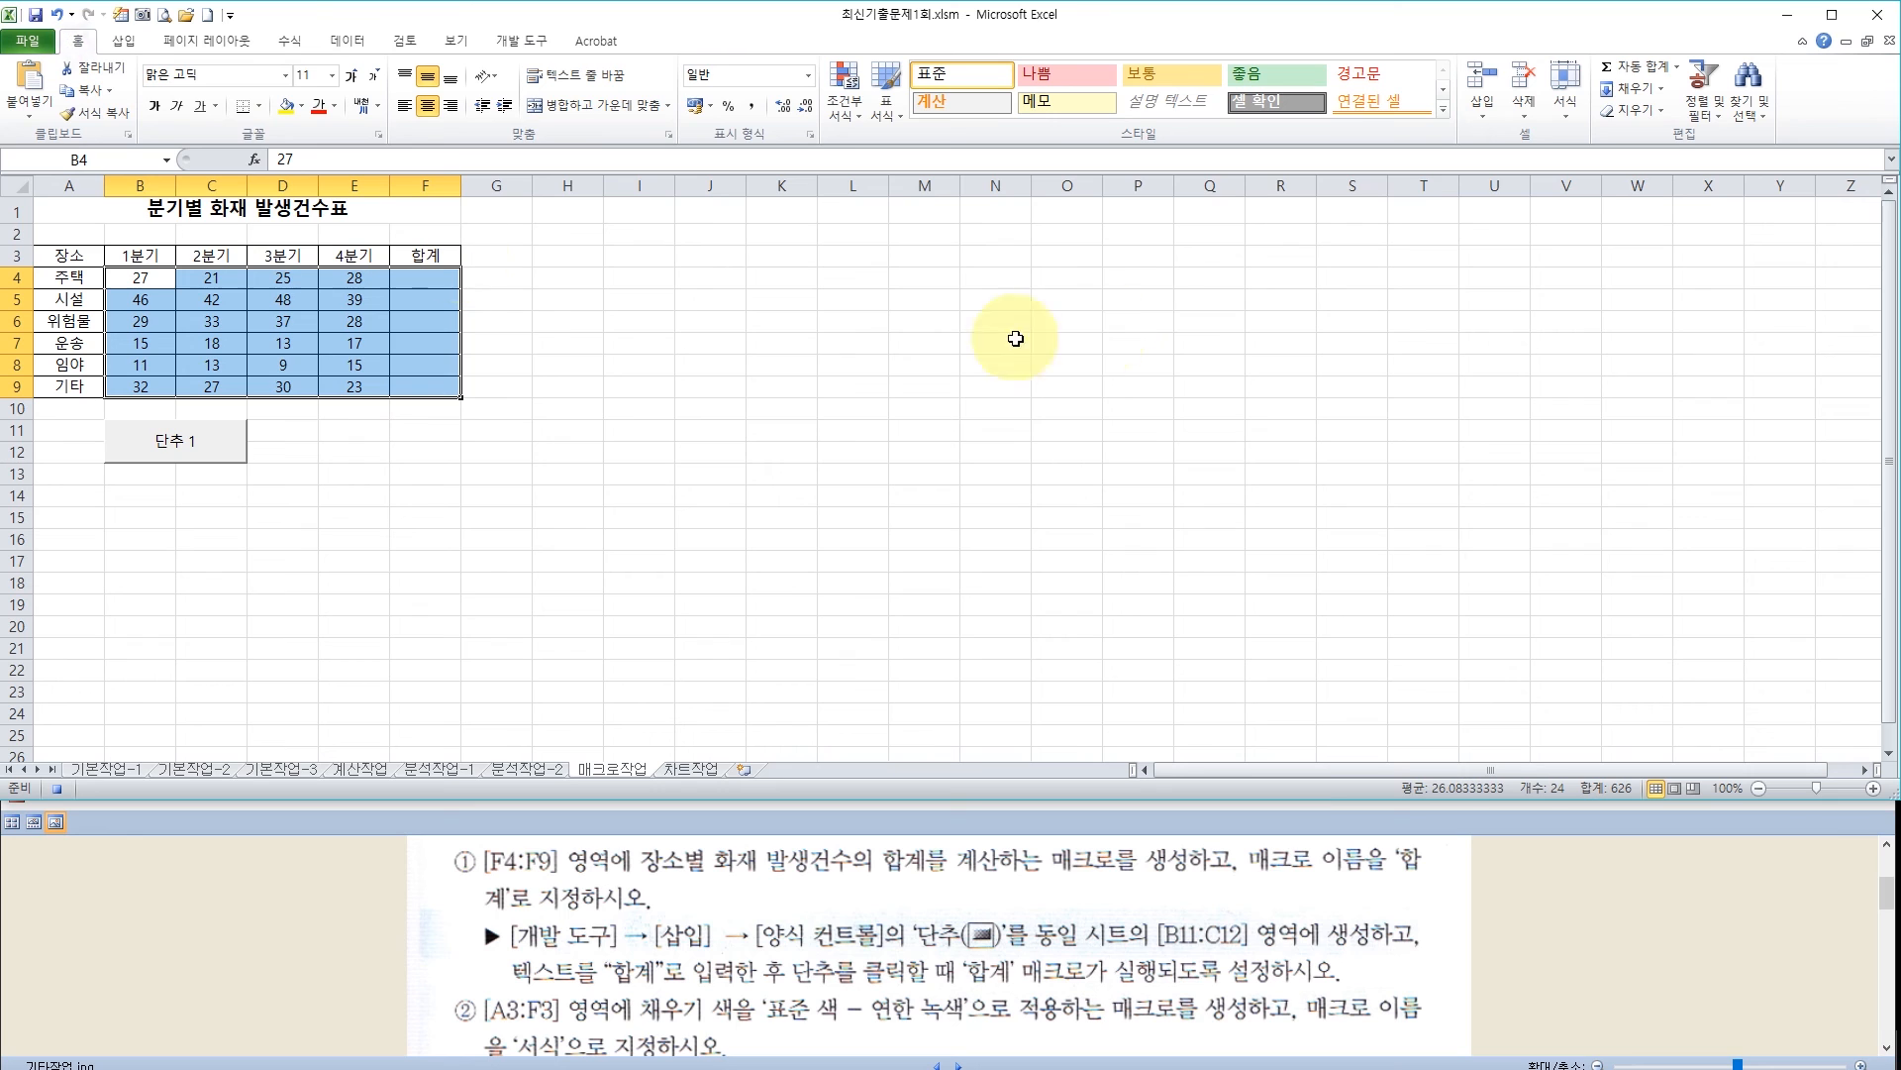
left_click(1638, 67)
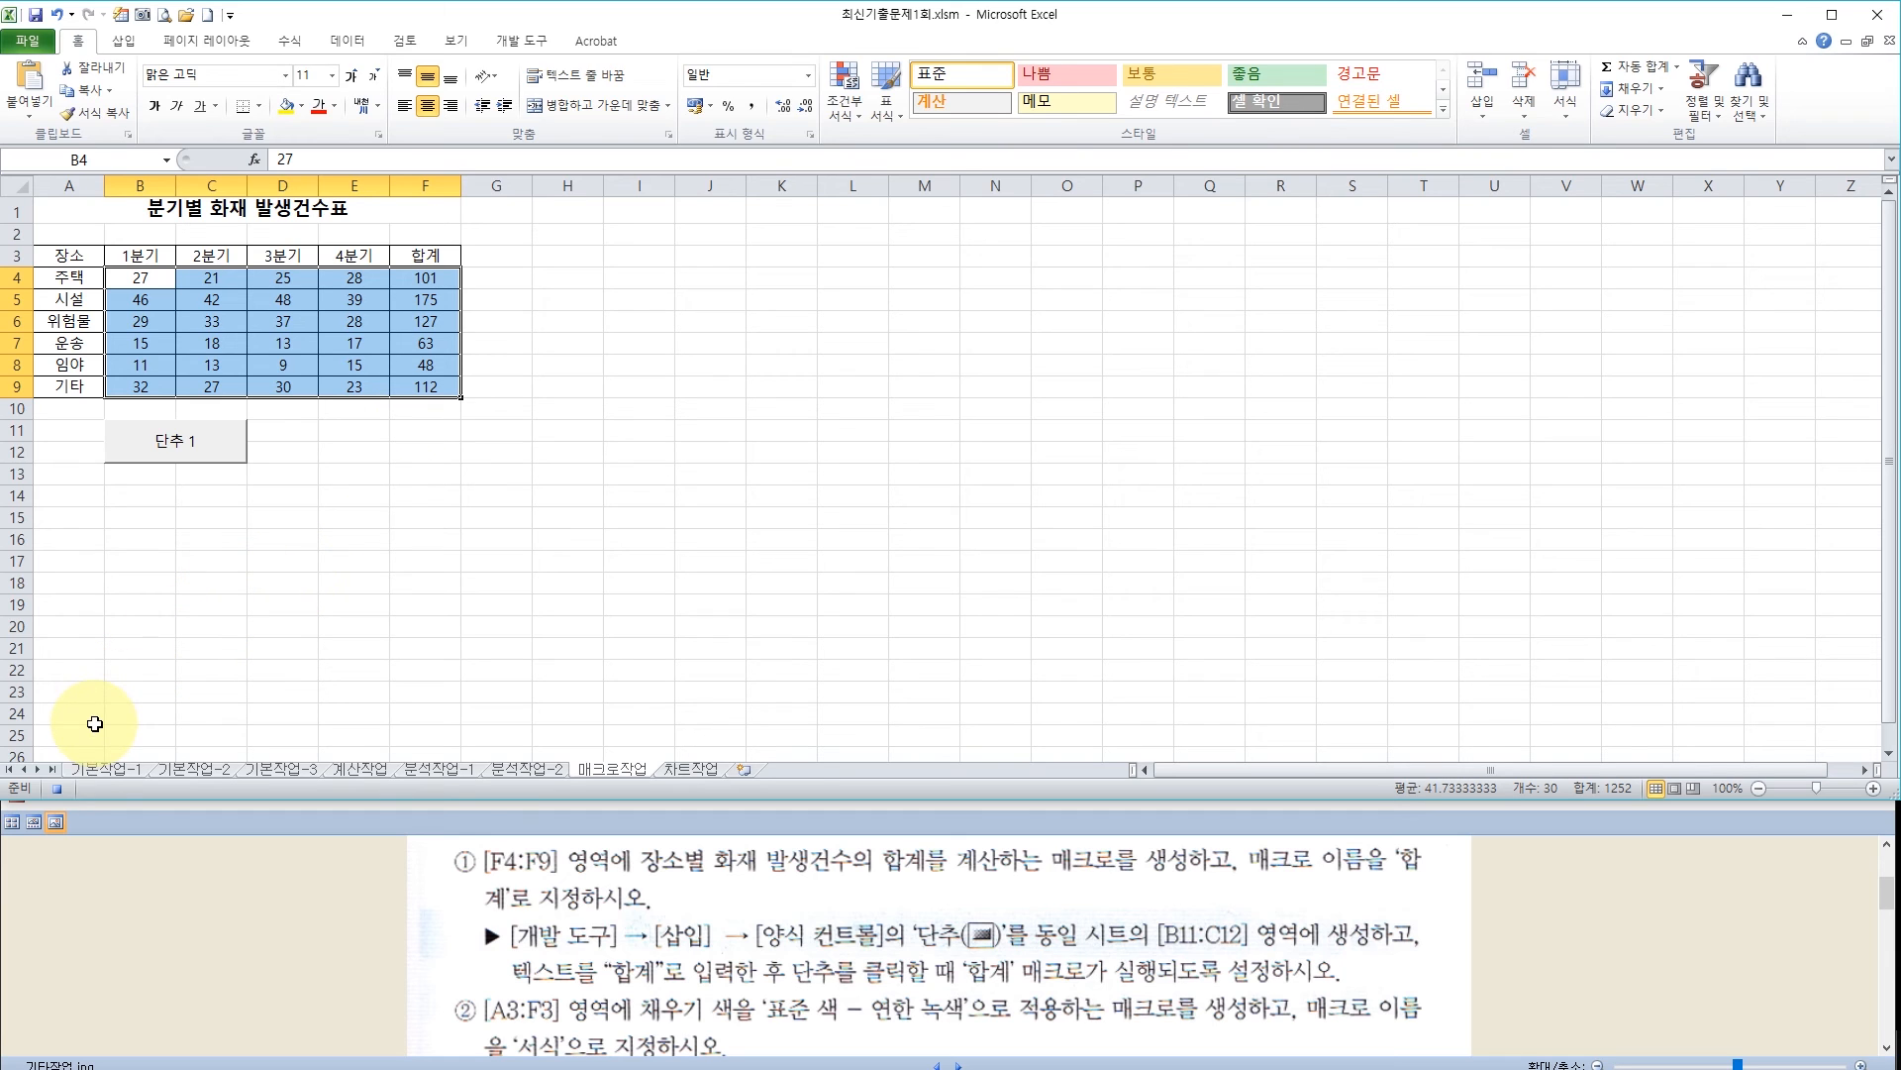
left_click(57, 787)
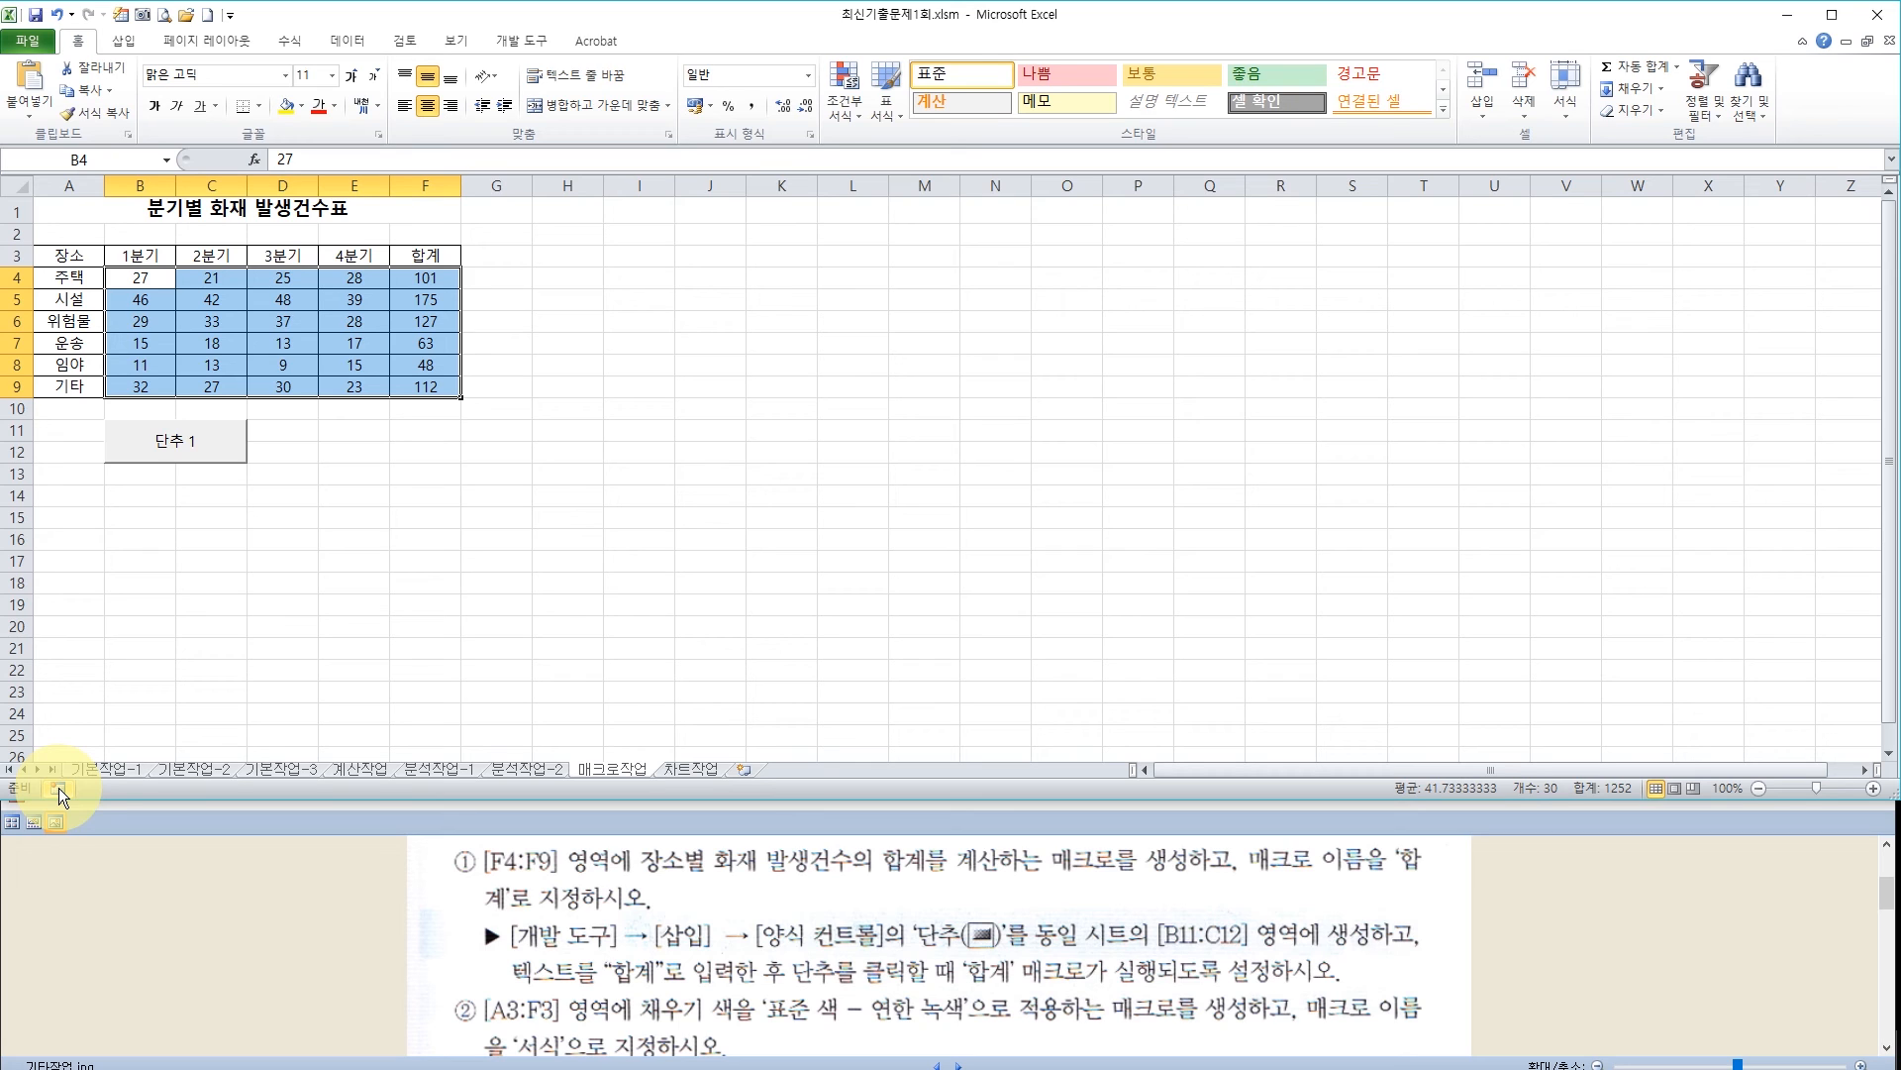
Replace the label of the button in B11:C12 with 합계 and deselect the button
left_click(184, 453)
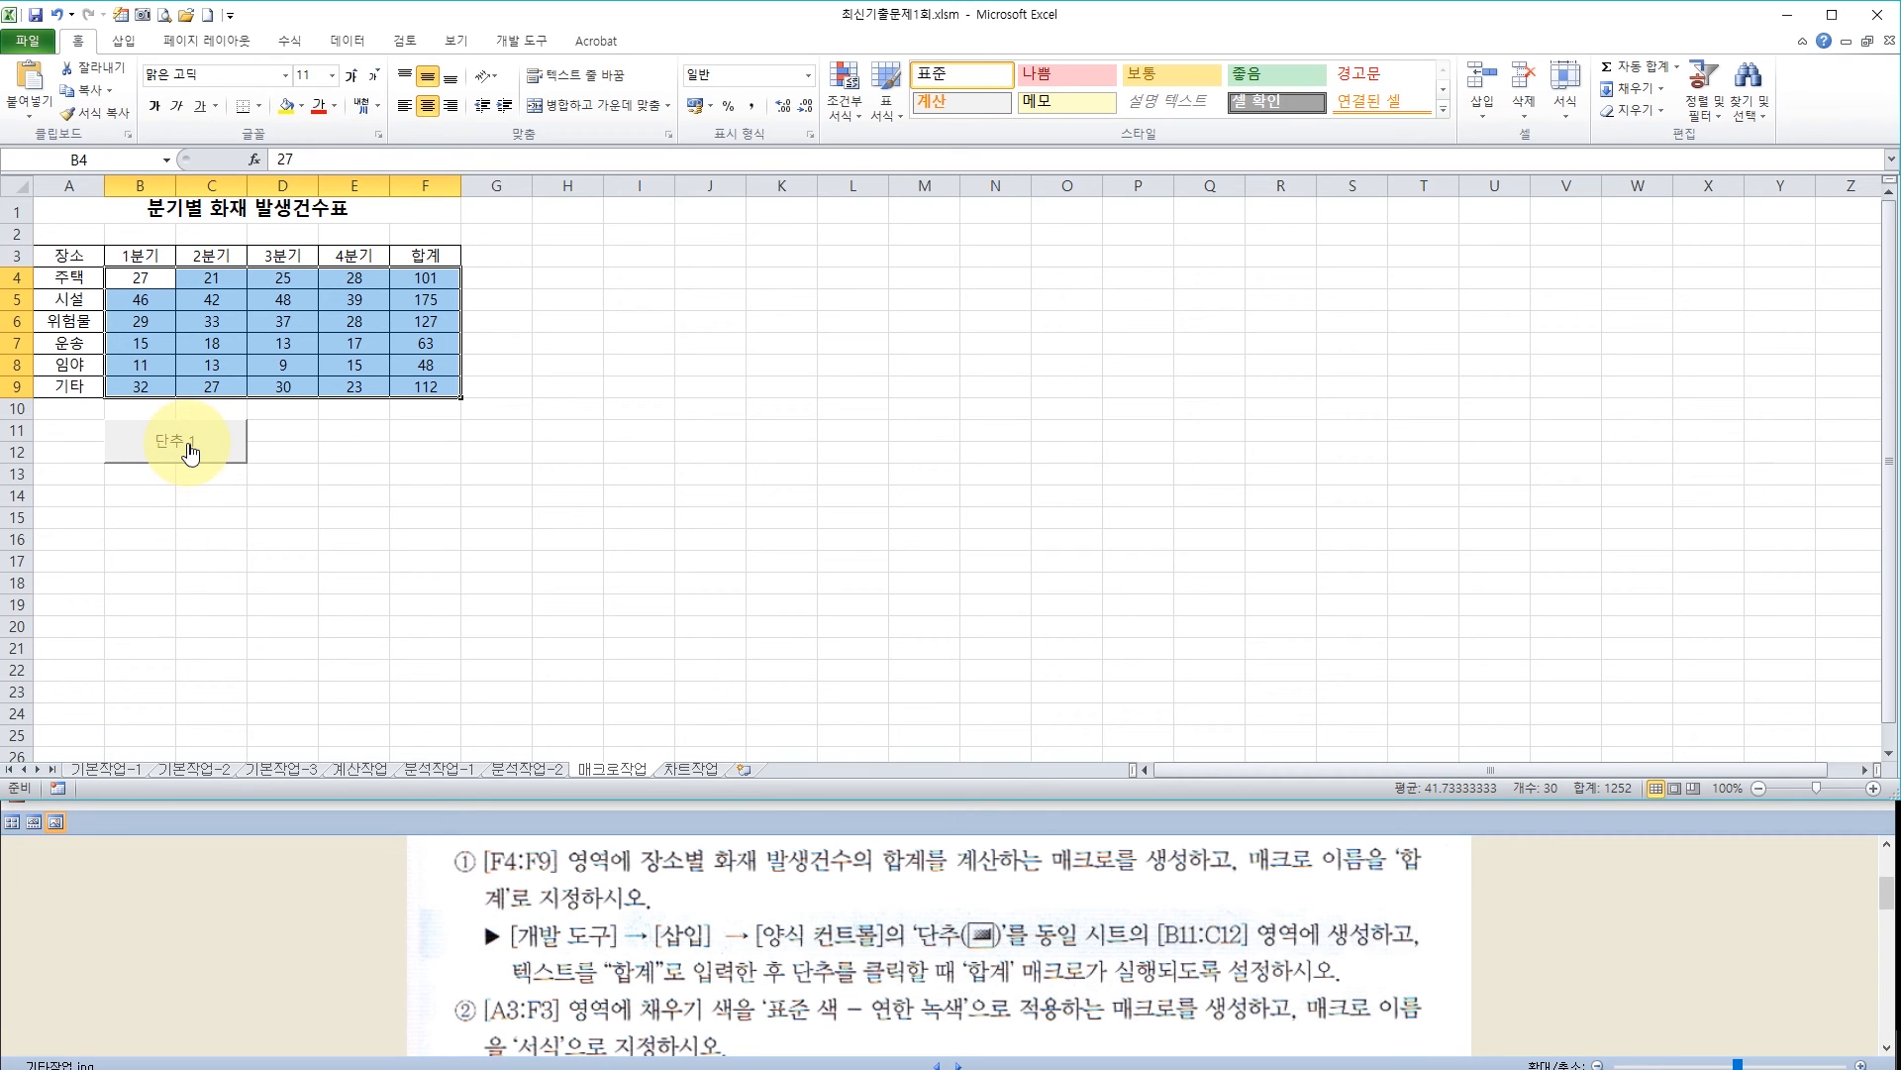
right_click(188, 445)
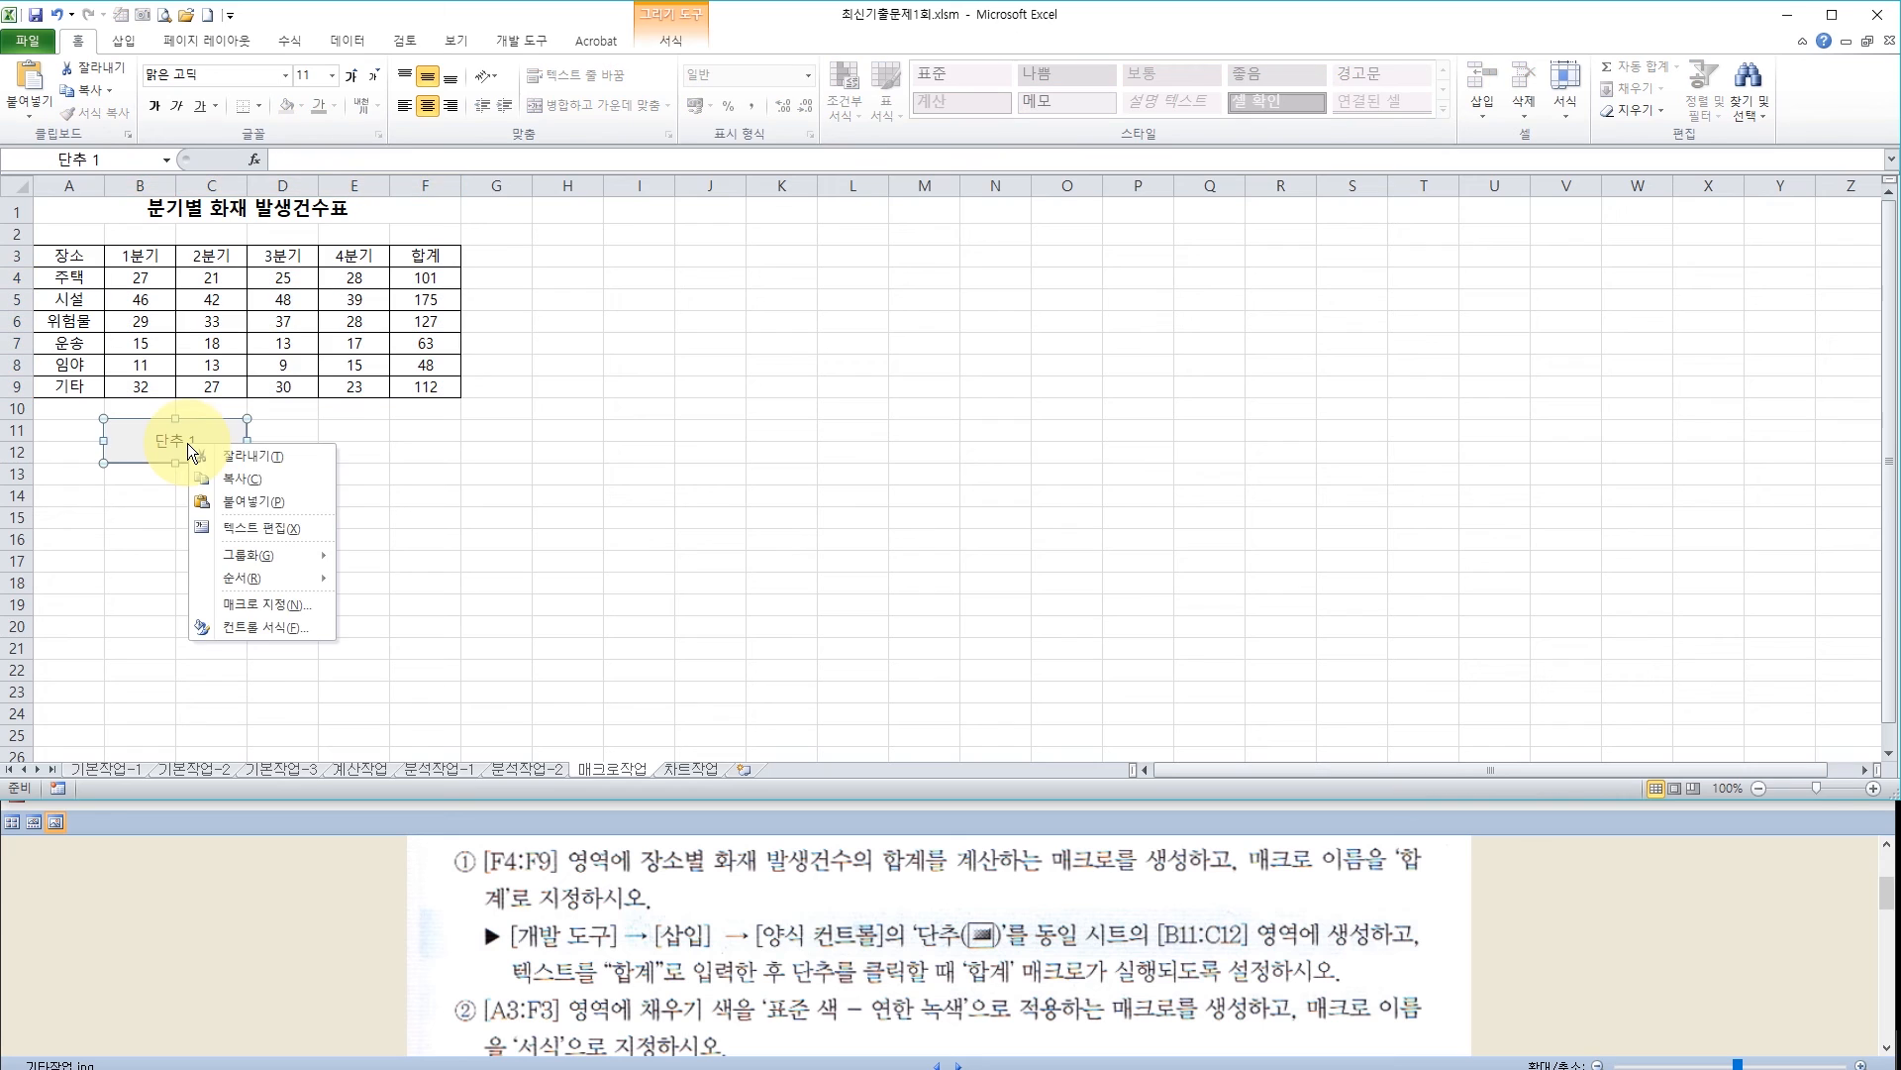
left_click(260, 525)
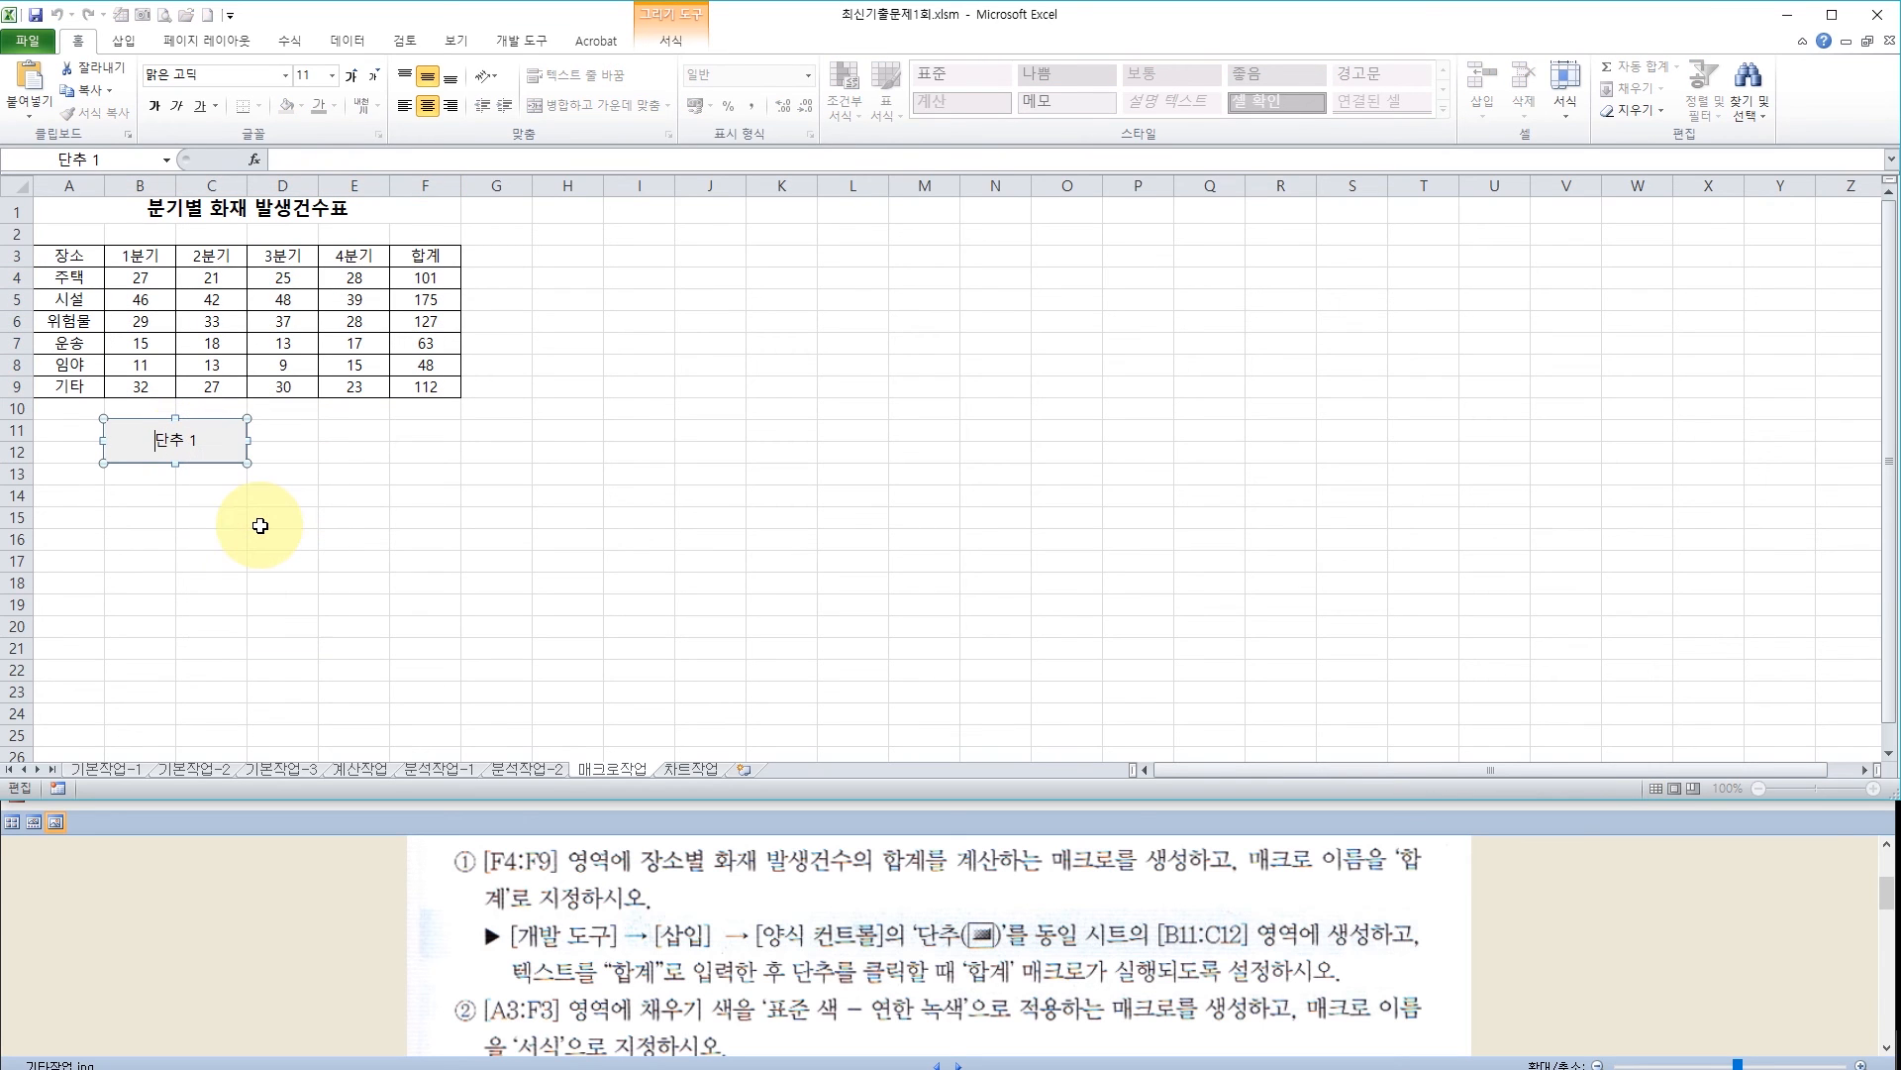
key("BackSpace")
key("BackSpace")
key("BackSpace")
key("BackSpace")
type("합계")
left_click(496, 470)
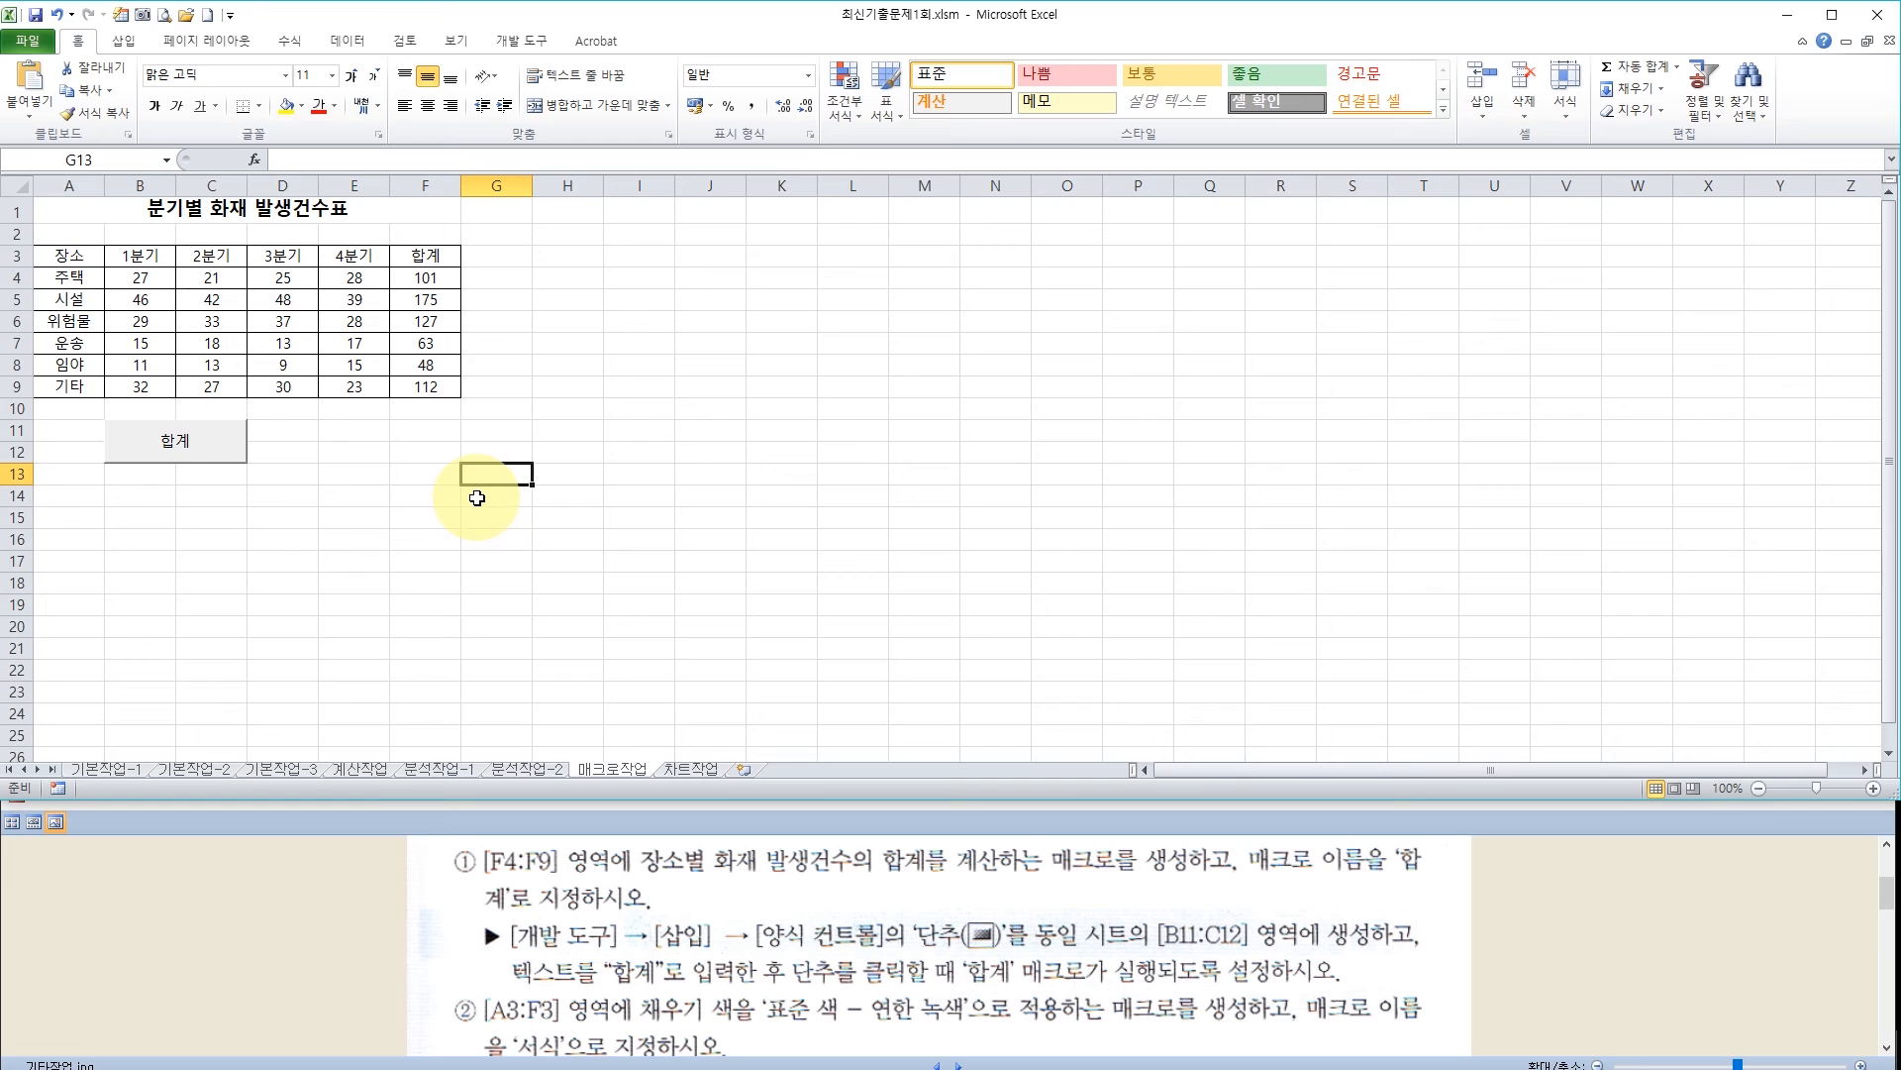
Clear the totals in F4:F9 and run the 합계 macro from its button to recalculate them
left_click_drag(435, 278, 436, 386)
key("Delete")
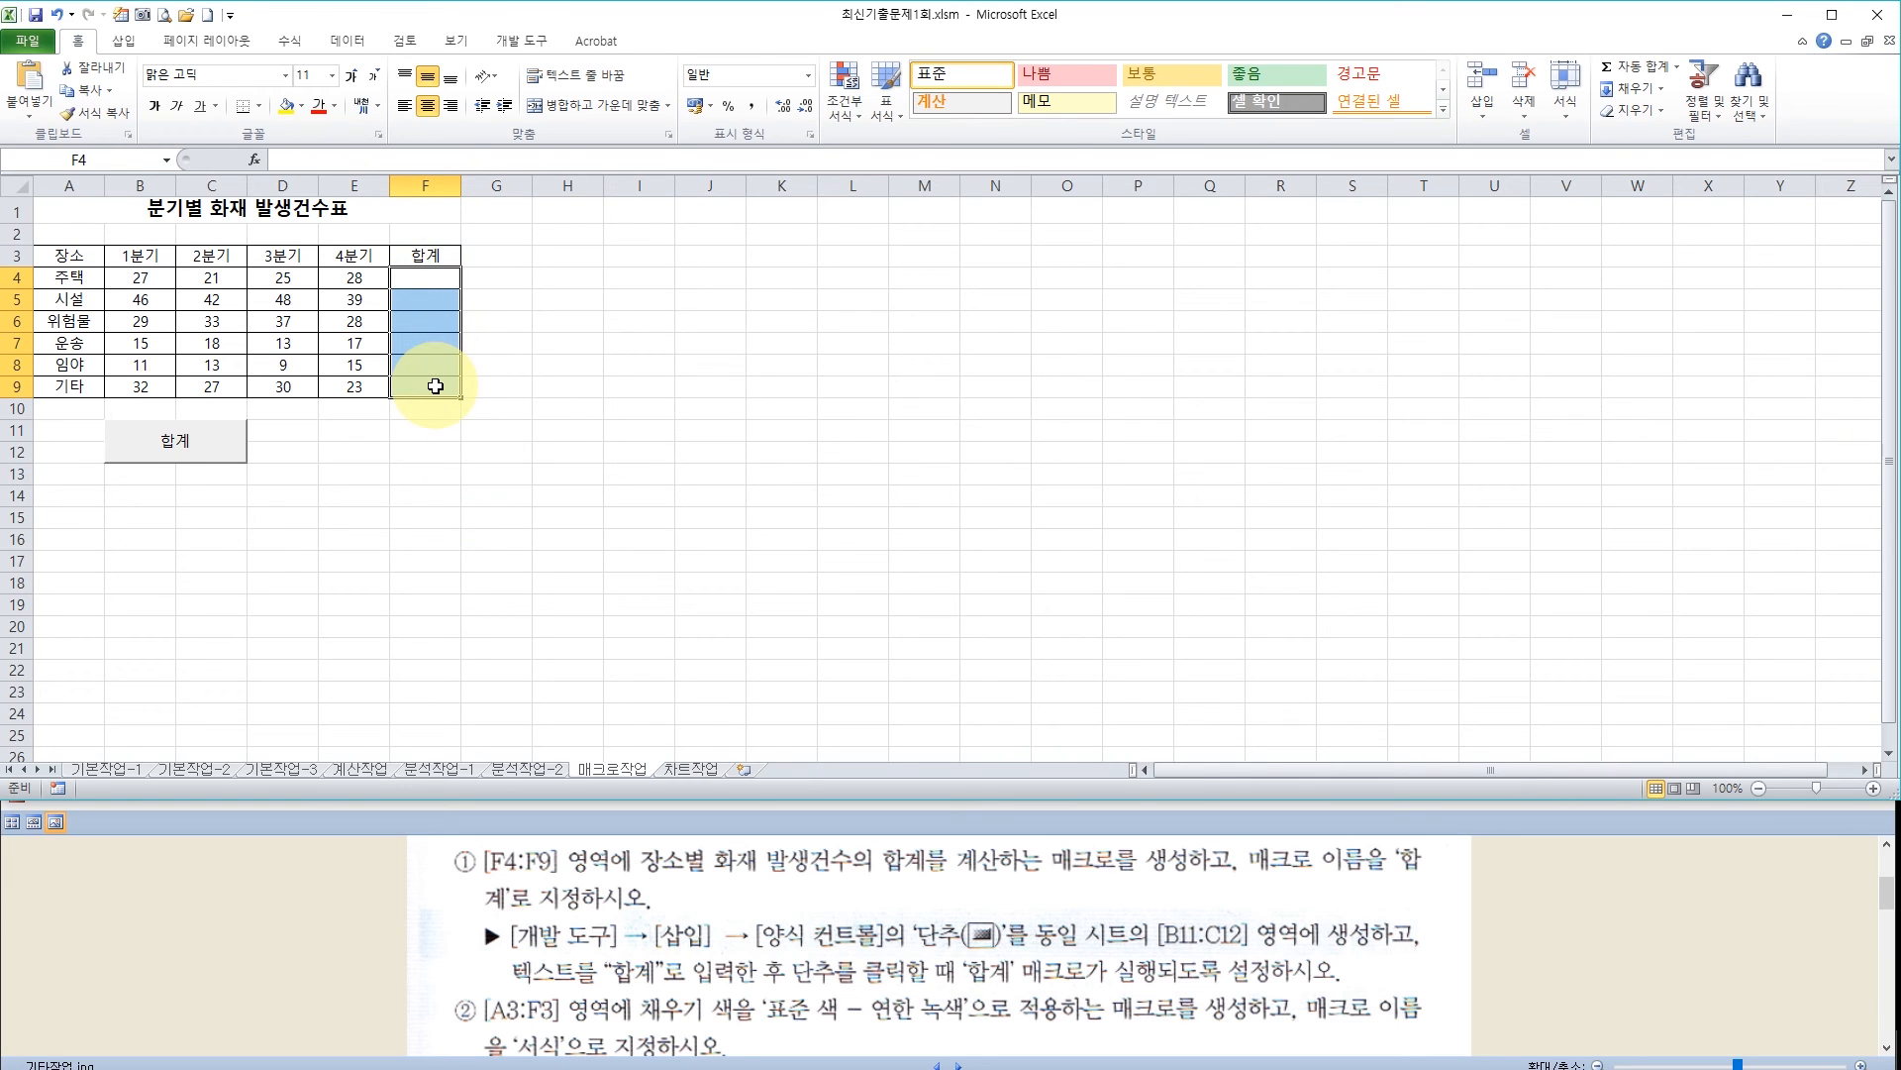
left_click(421, 473)
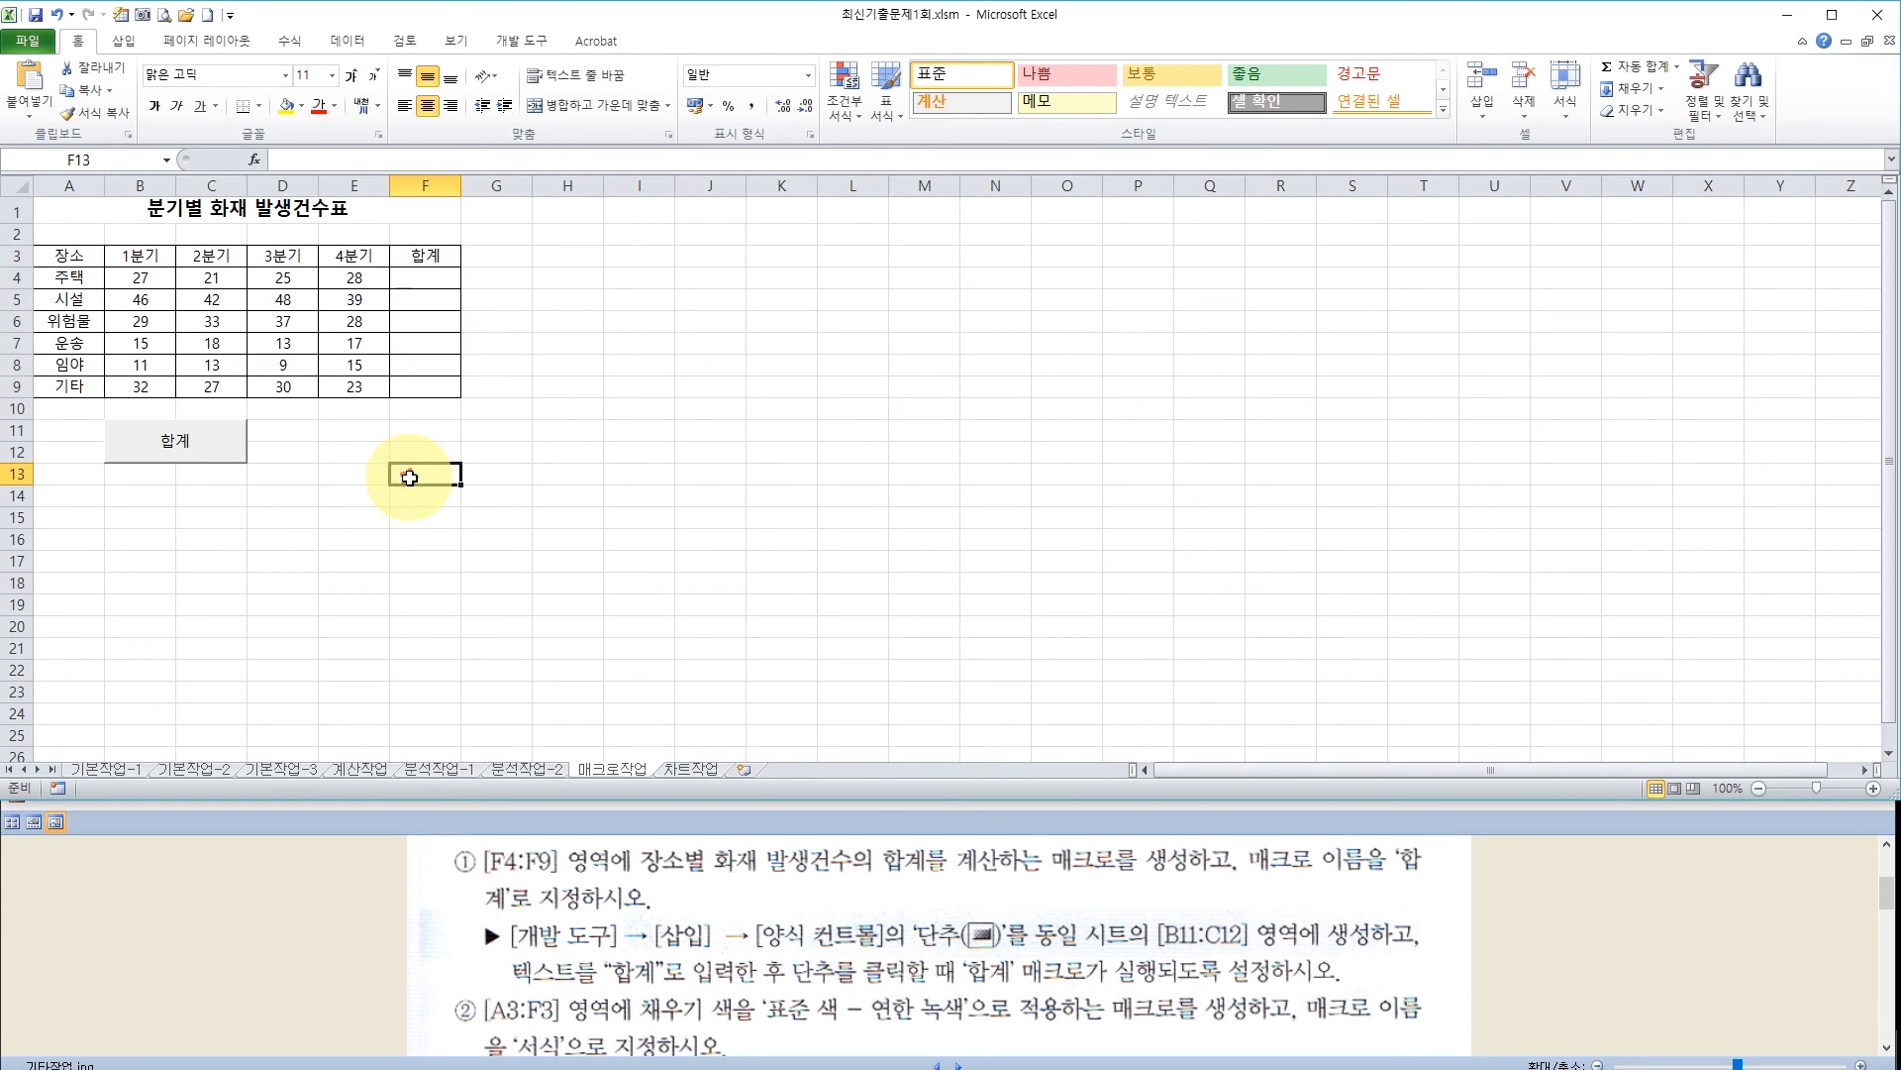
left_click(202, 452)
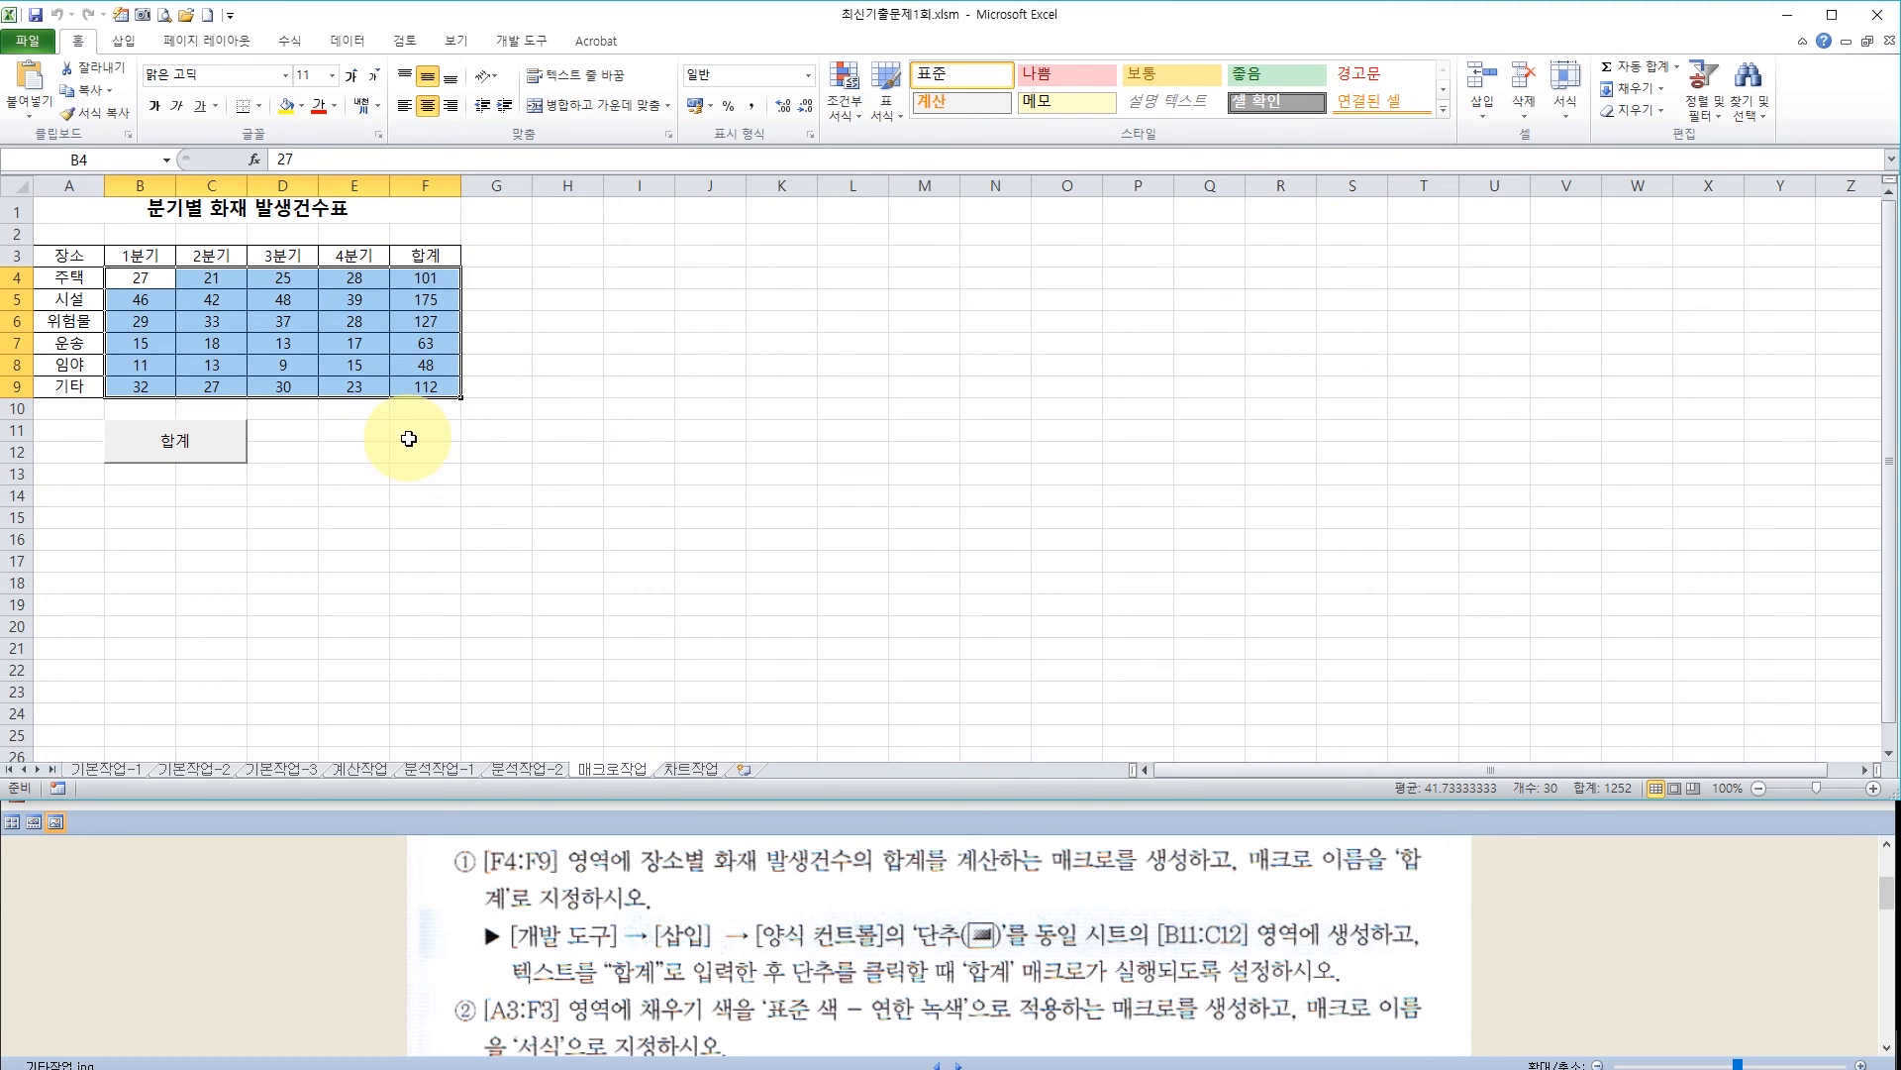
left_click(448, 475)
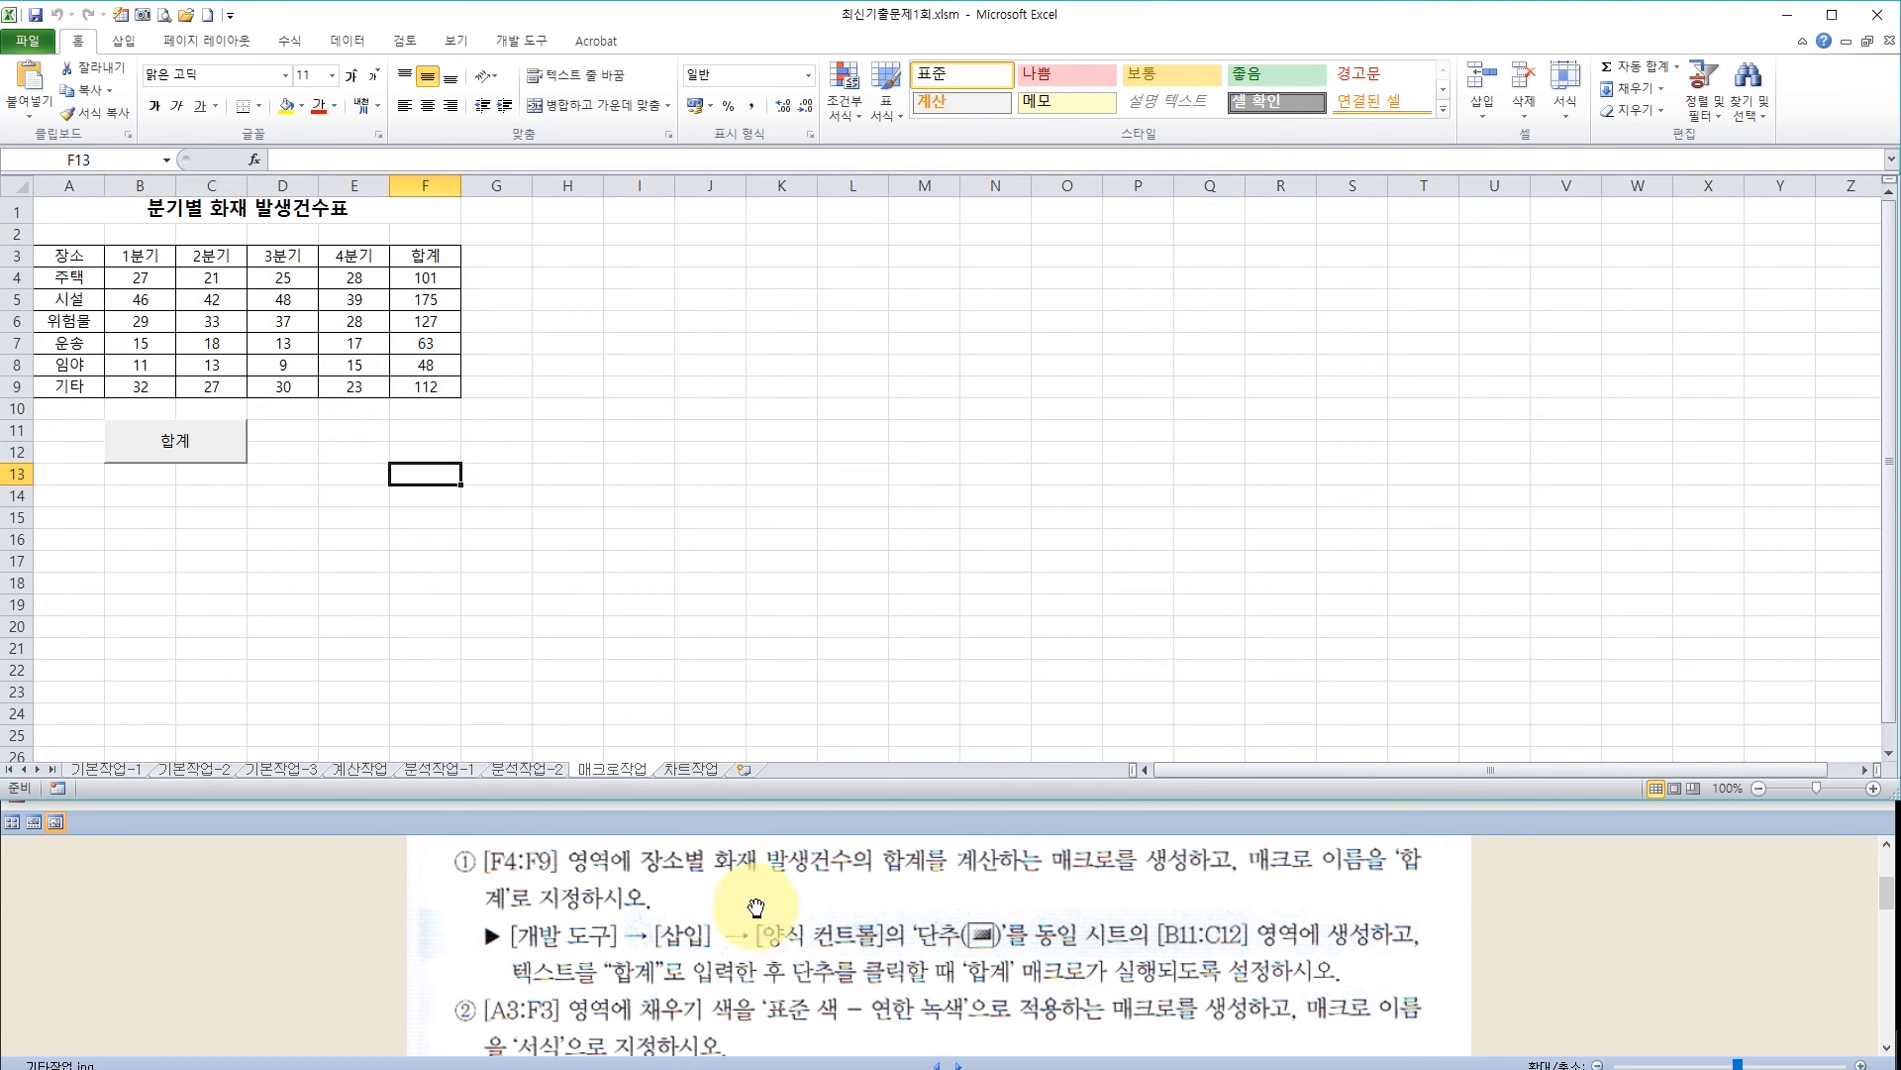
Show the 서식 macro instructions and draw a rounded rectangle (모서리가 둥근 직사각형) covering D11:E12
left_click_drag(777, 990, 778, 852)
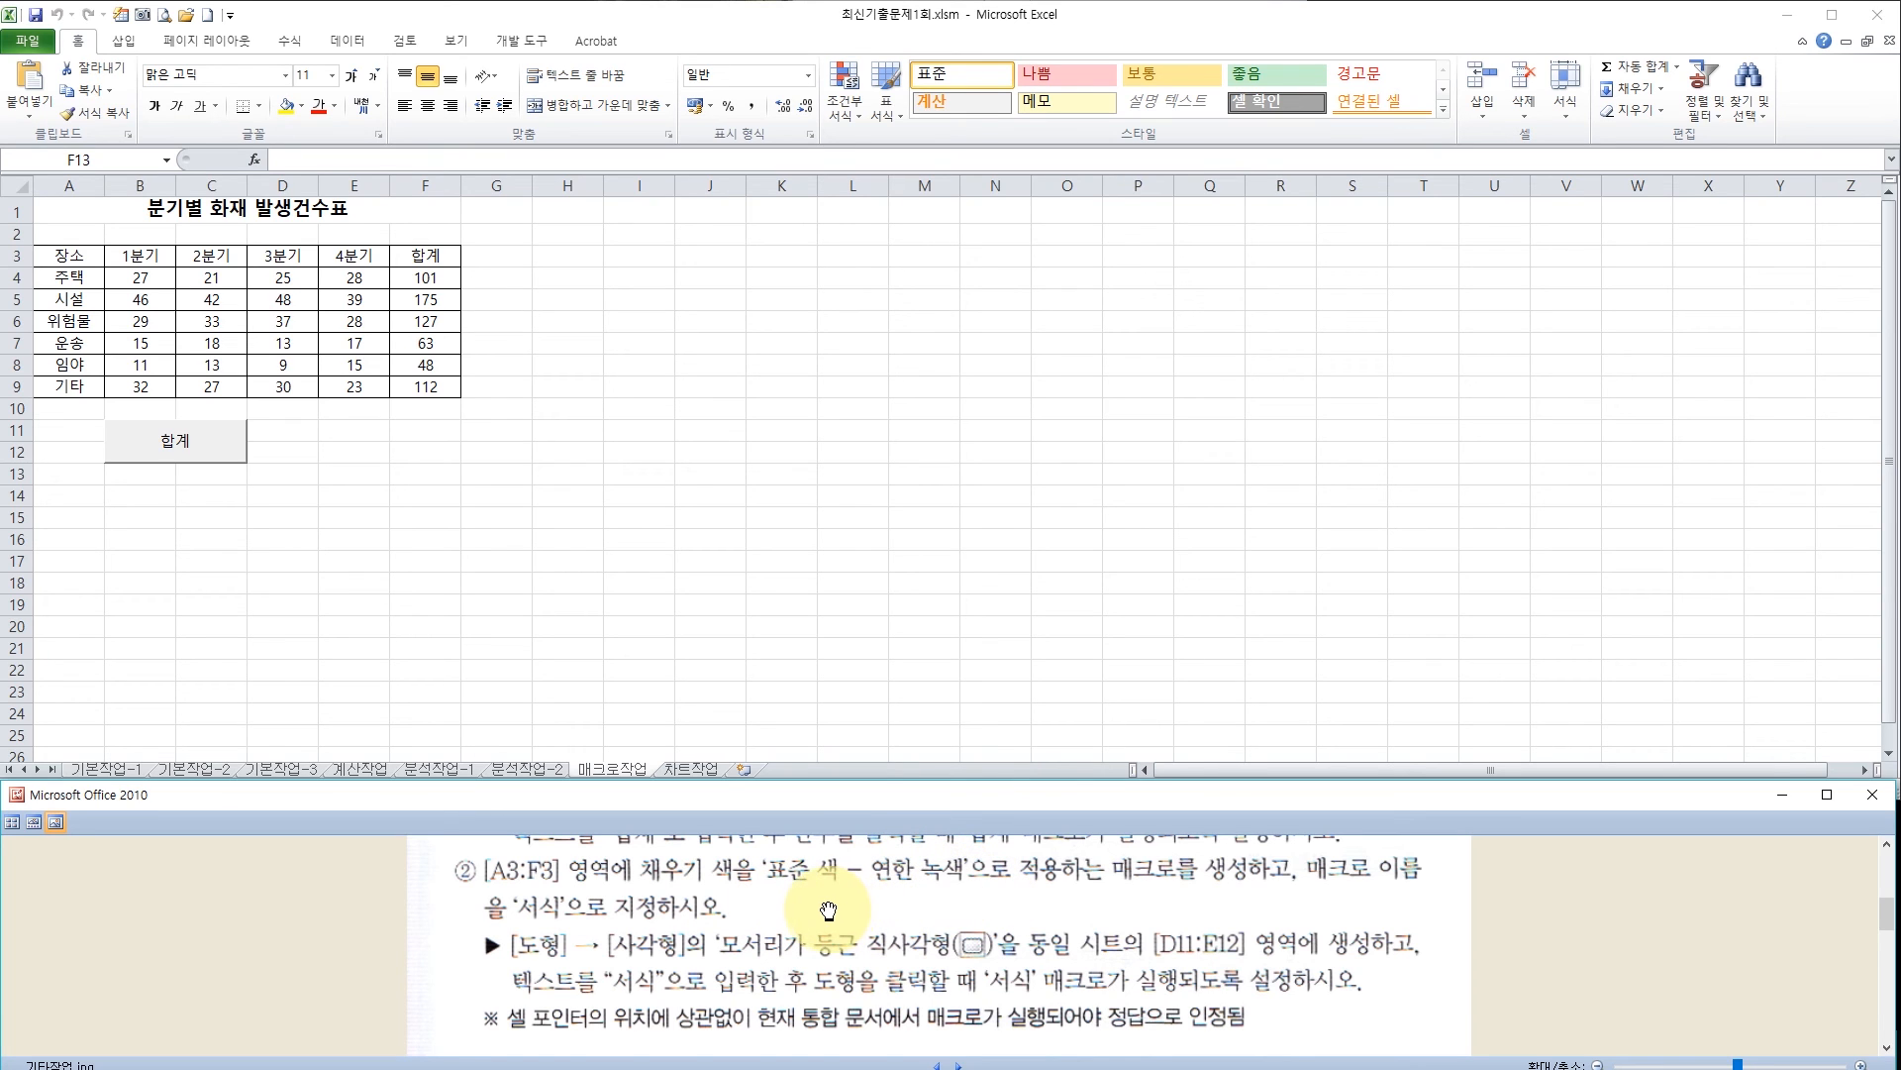
scroll(837, 985, "down", 1)
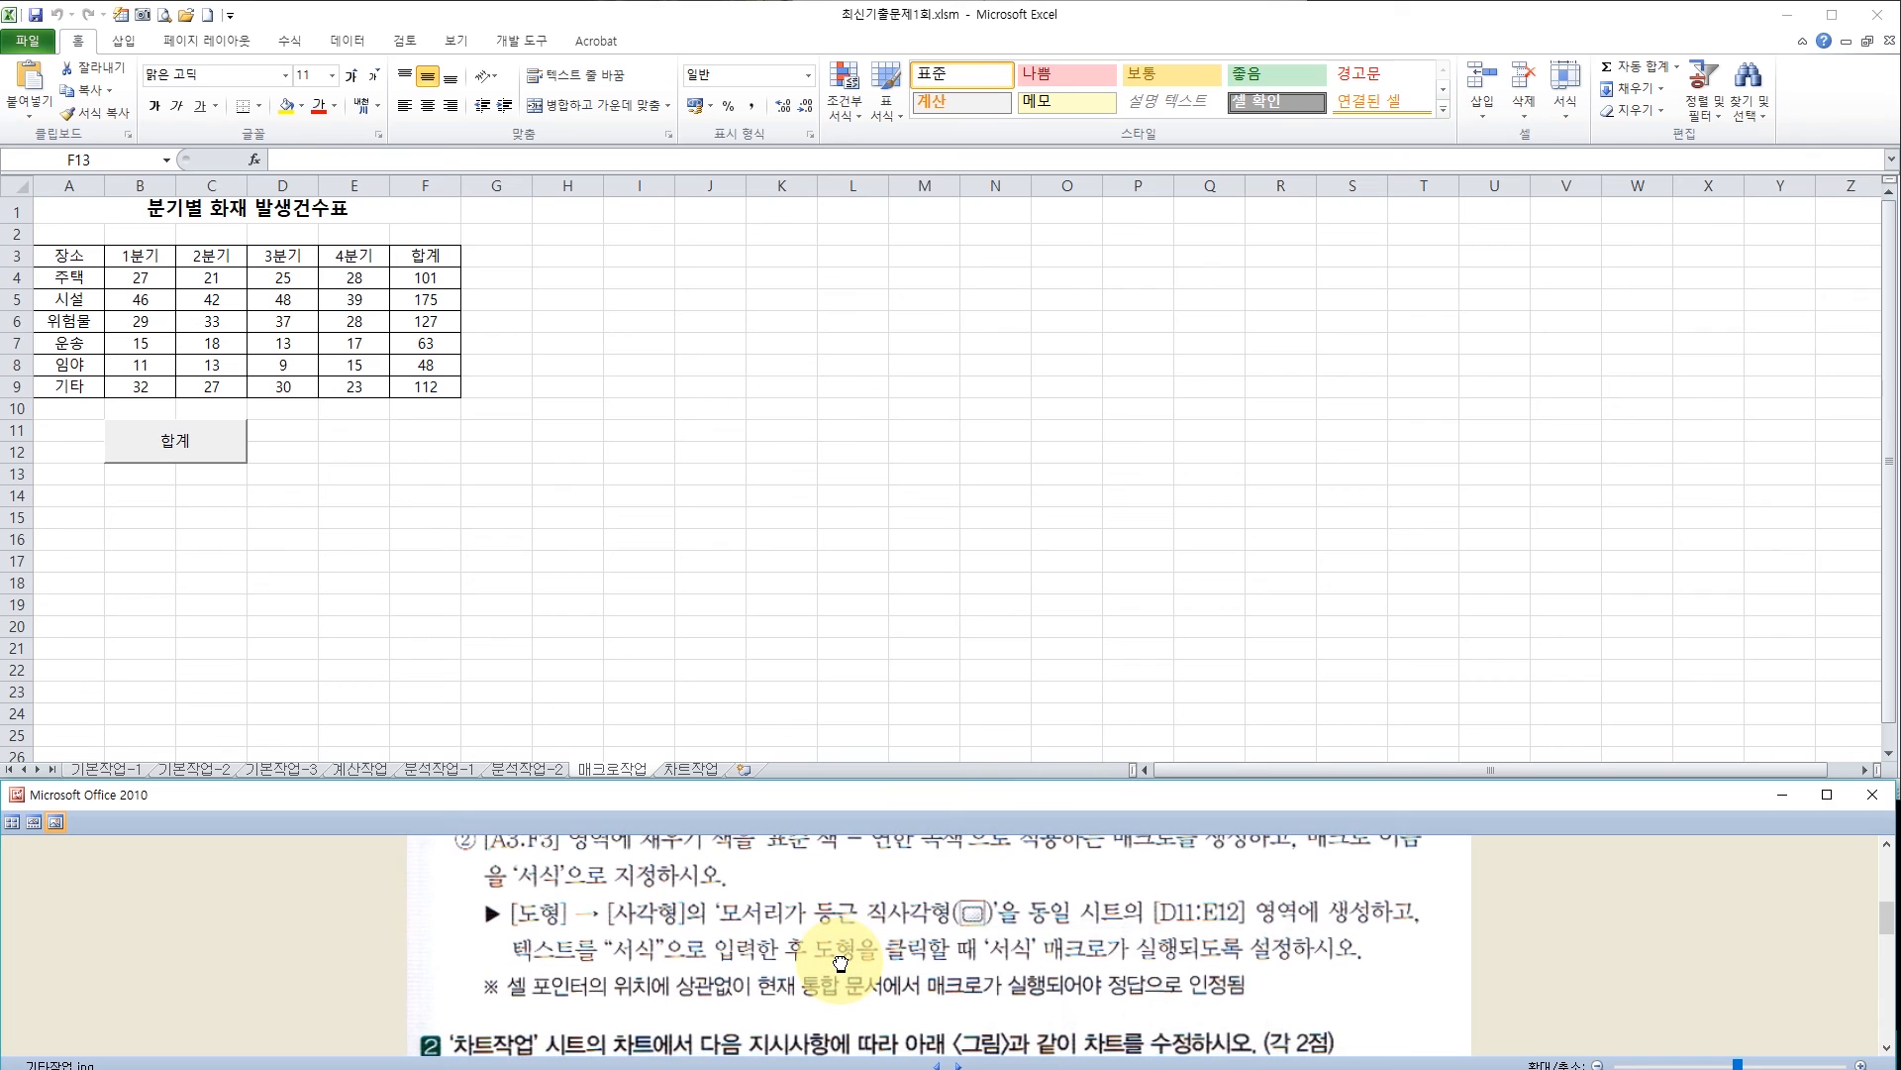
scroll(840, 972, "up", 1)
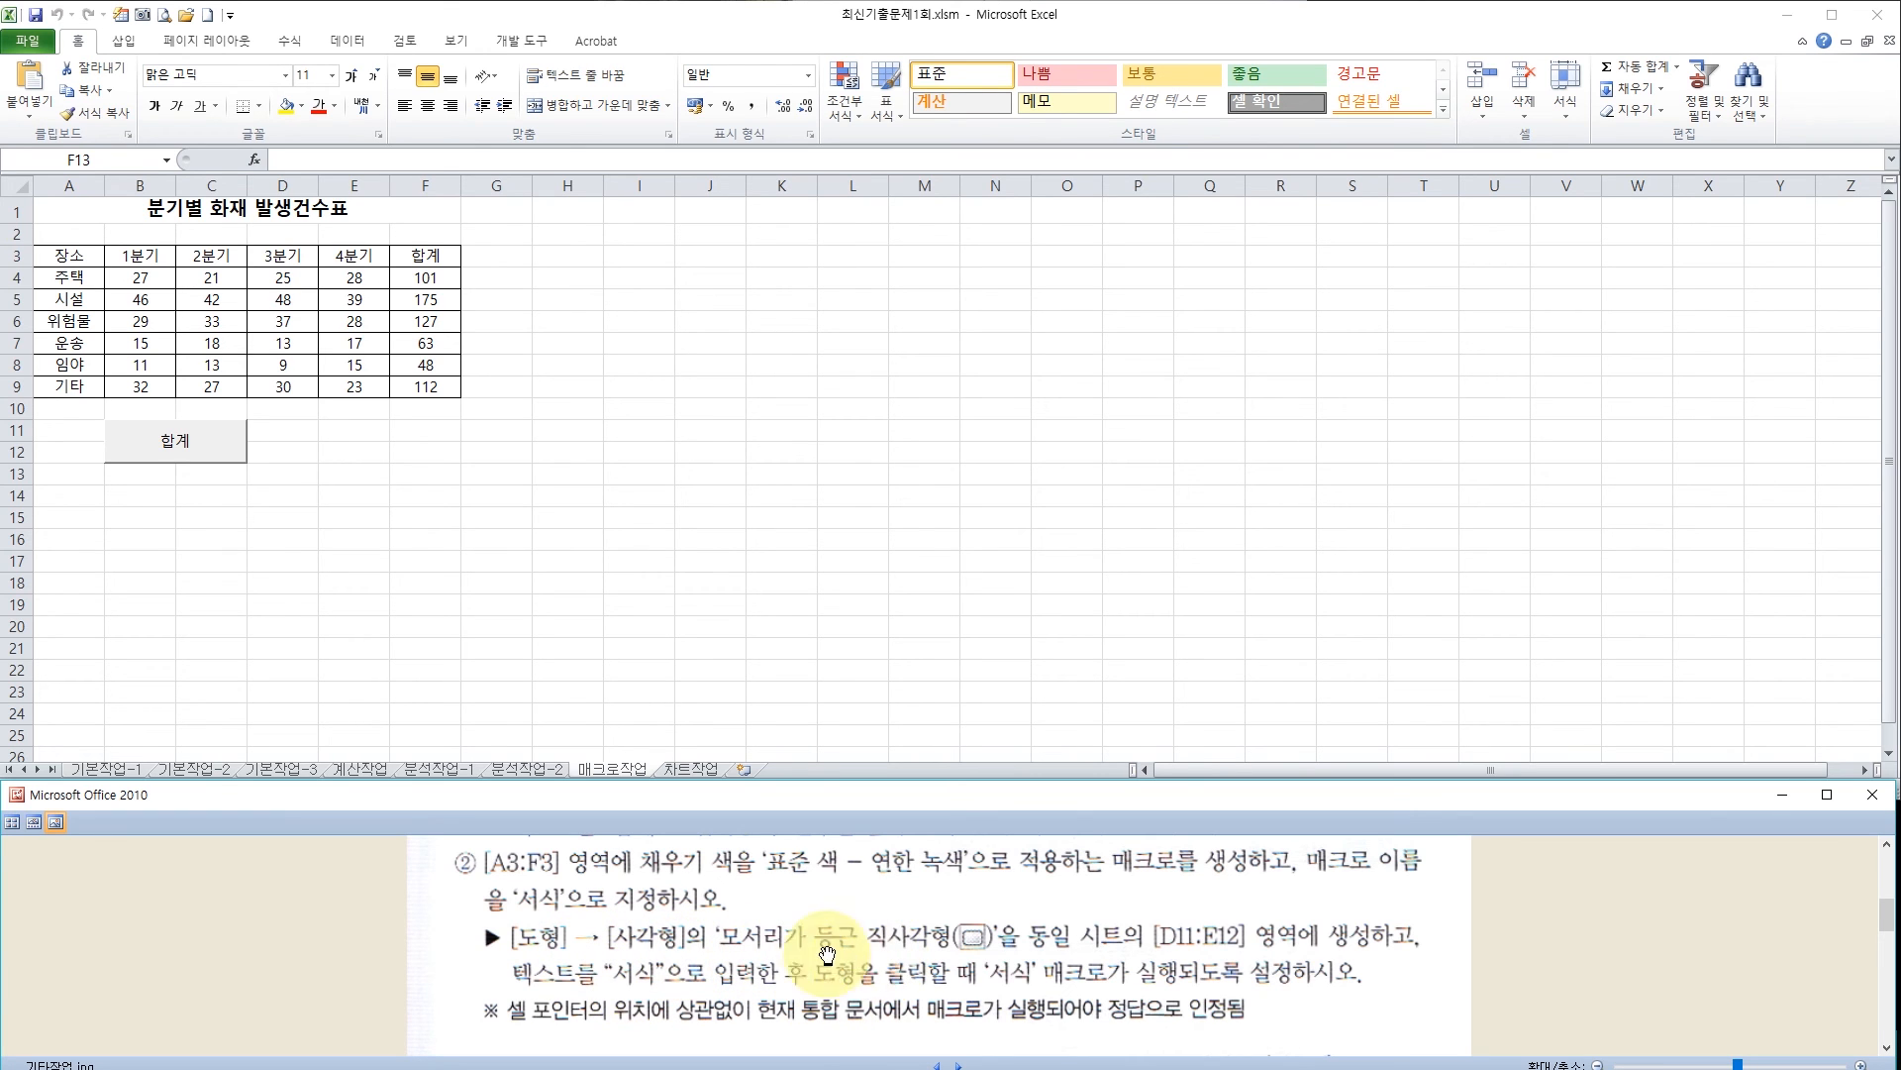
left_click(133, 45)
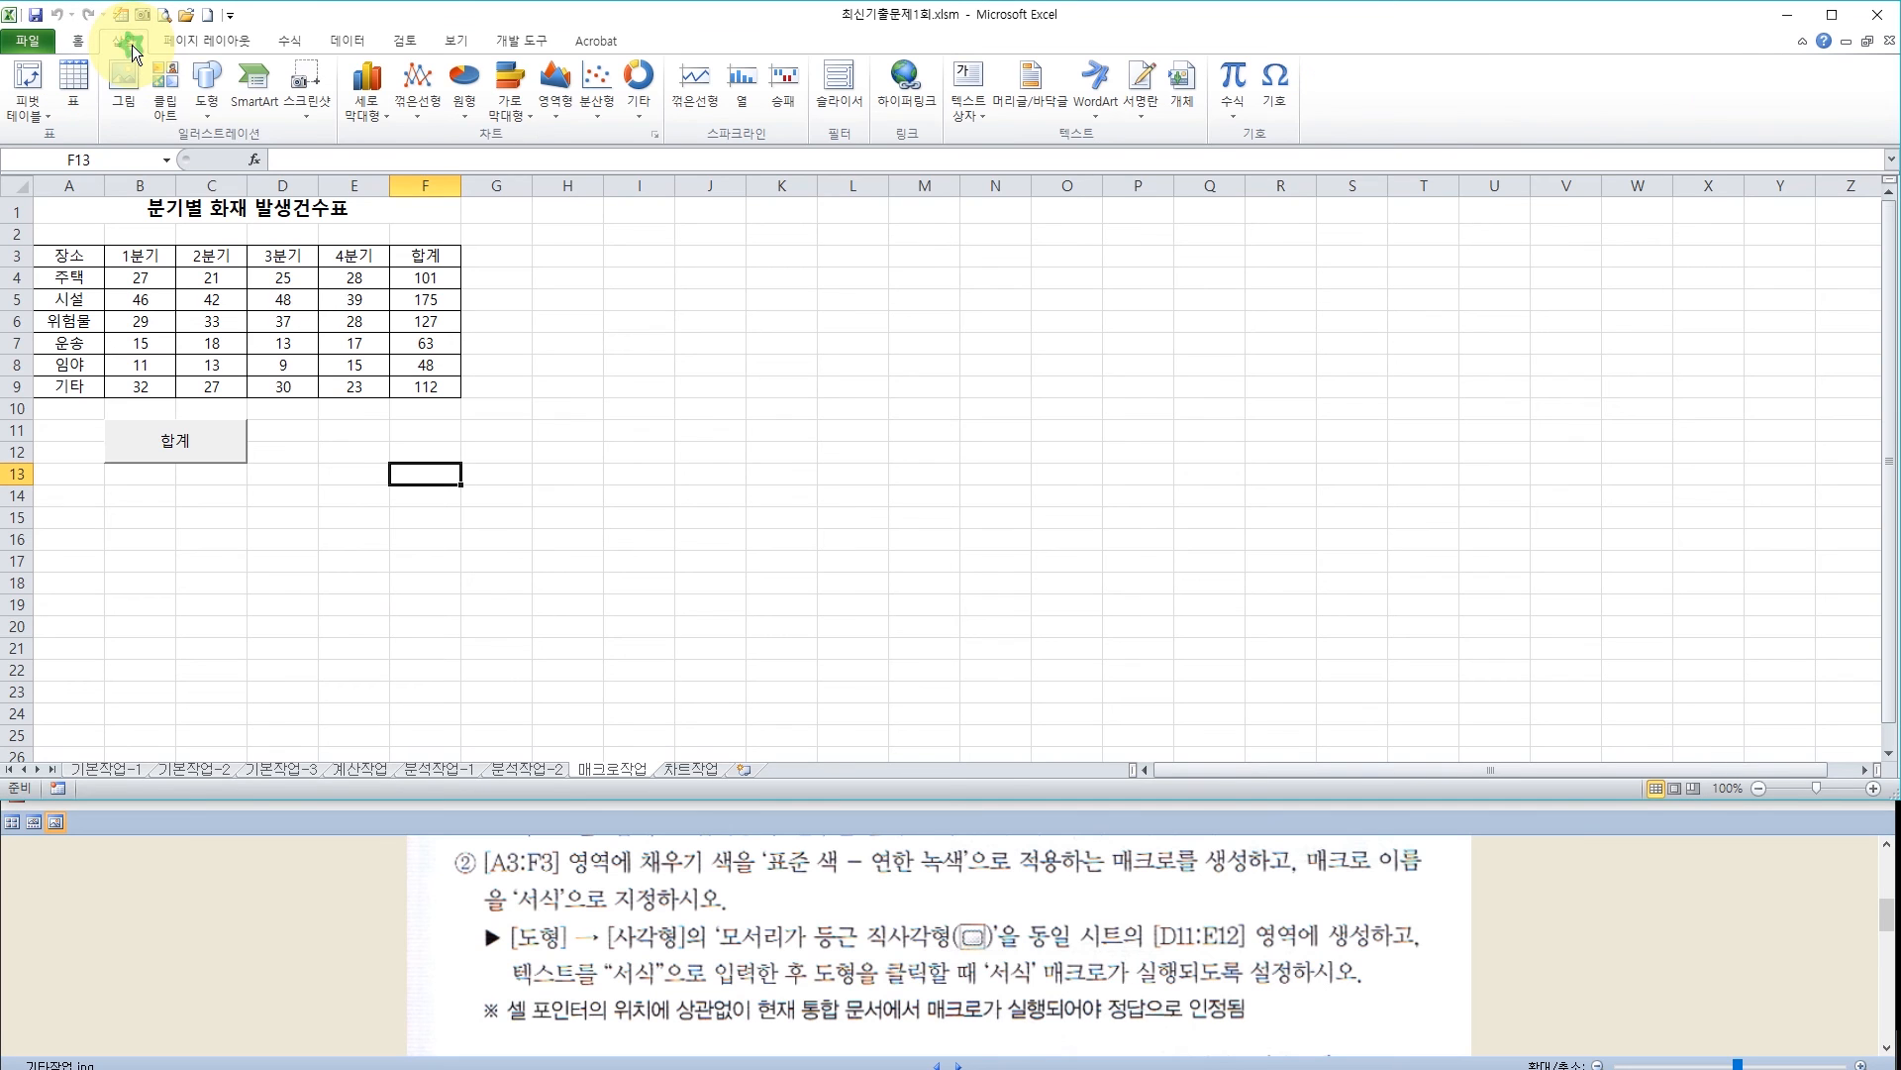
left_click(212, 101)
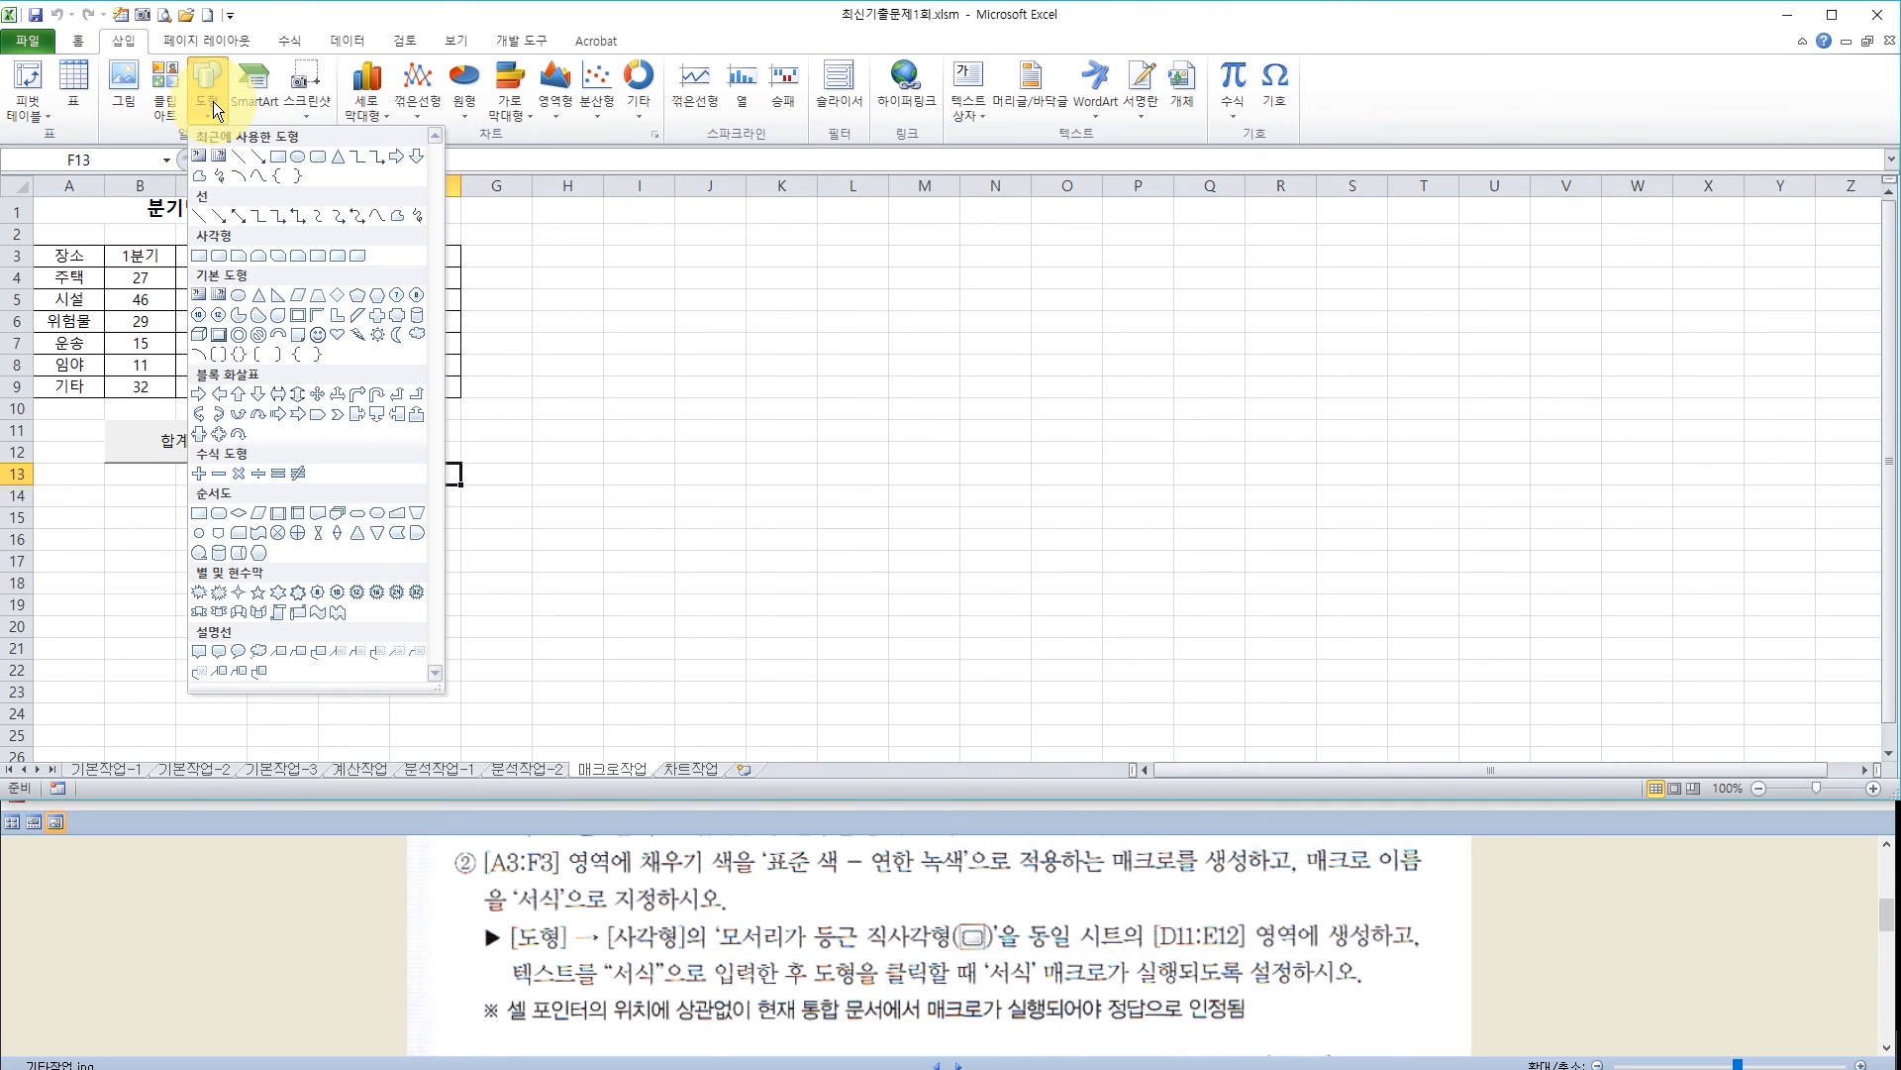
left_click(218, 255)
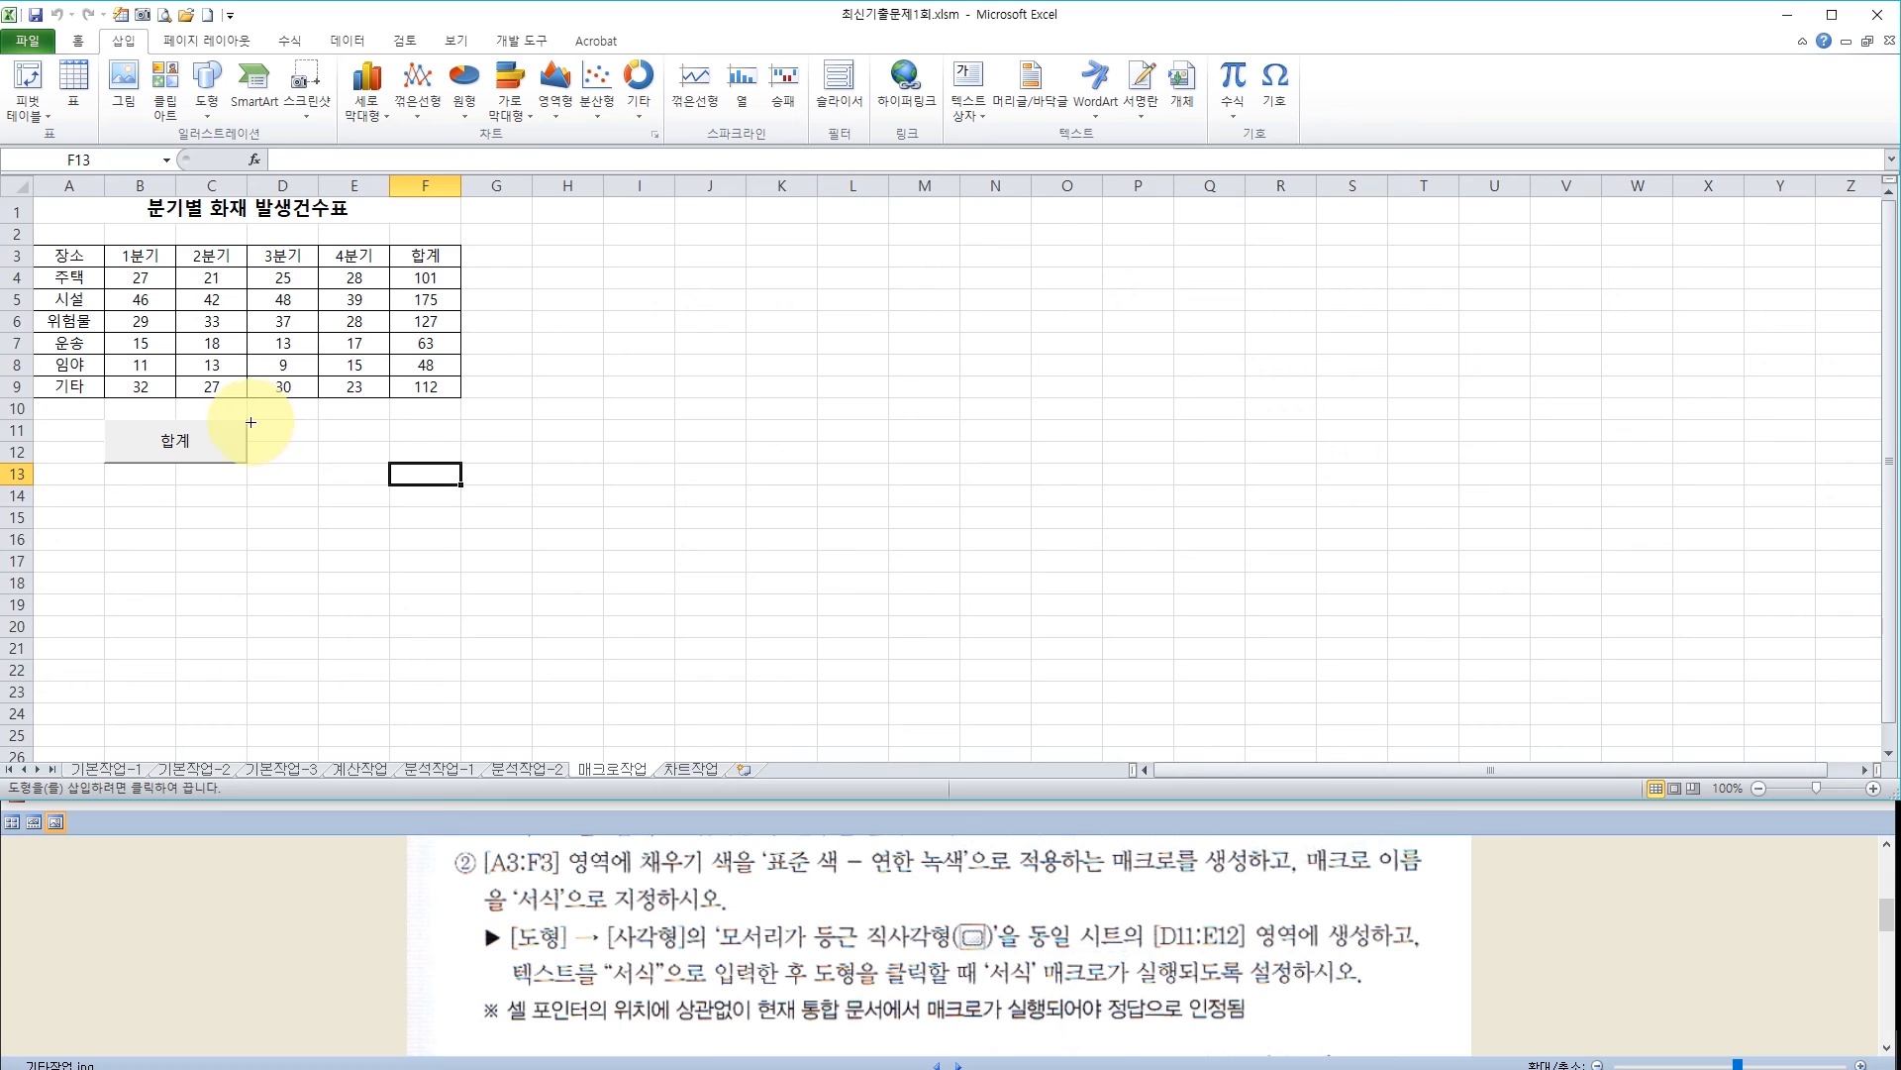
left_click_drag(250, 421, 363, 455)
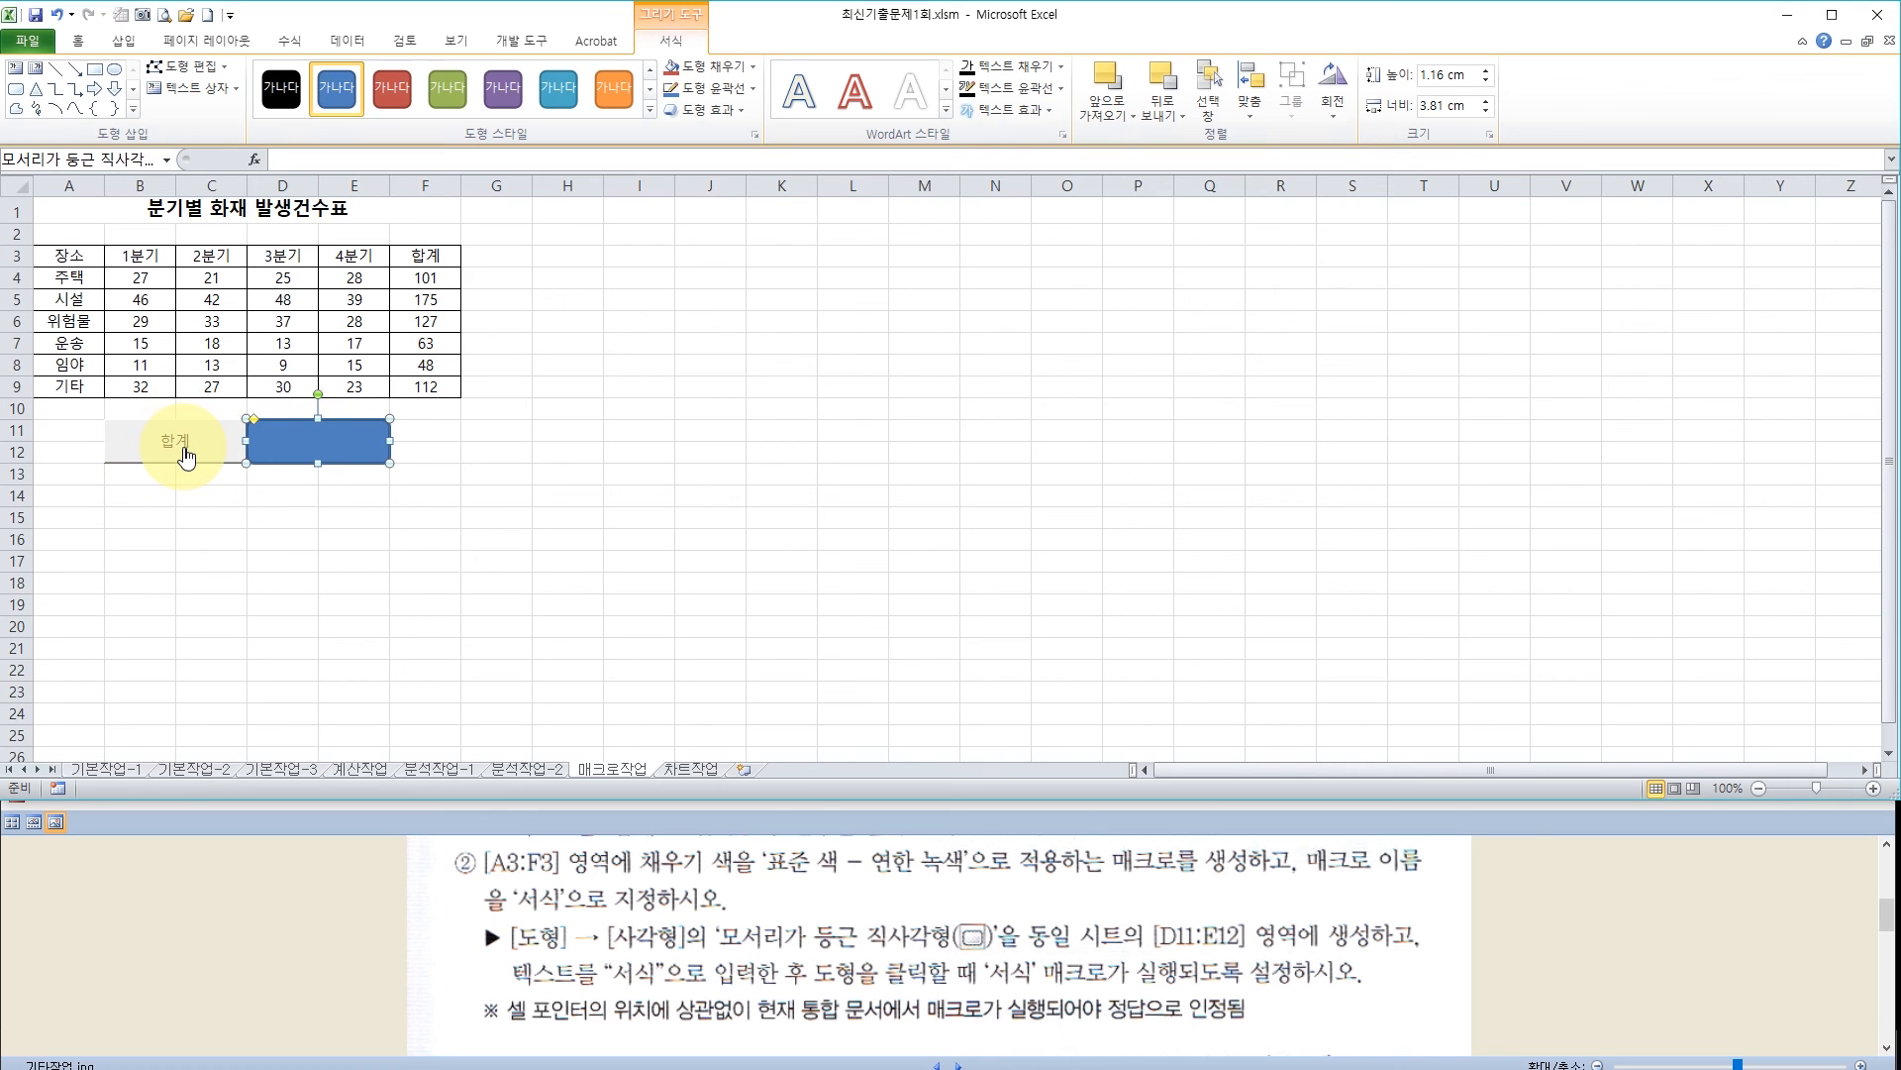
Assign a new macro named 서식 to the rounded rectangle and start recording it in the current workbook (현재 통합 문서)
right_click(334, 451)
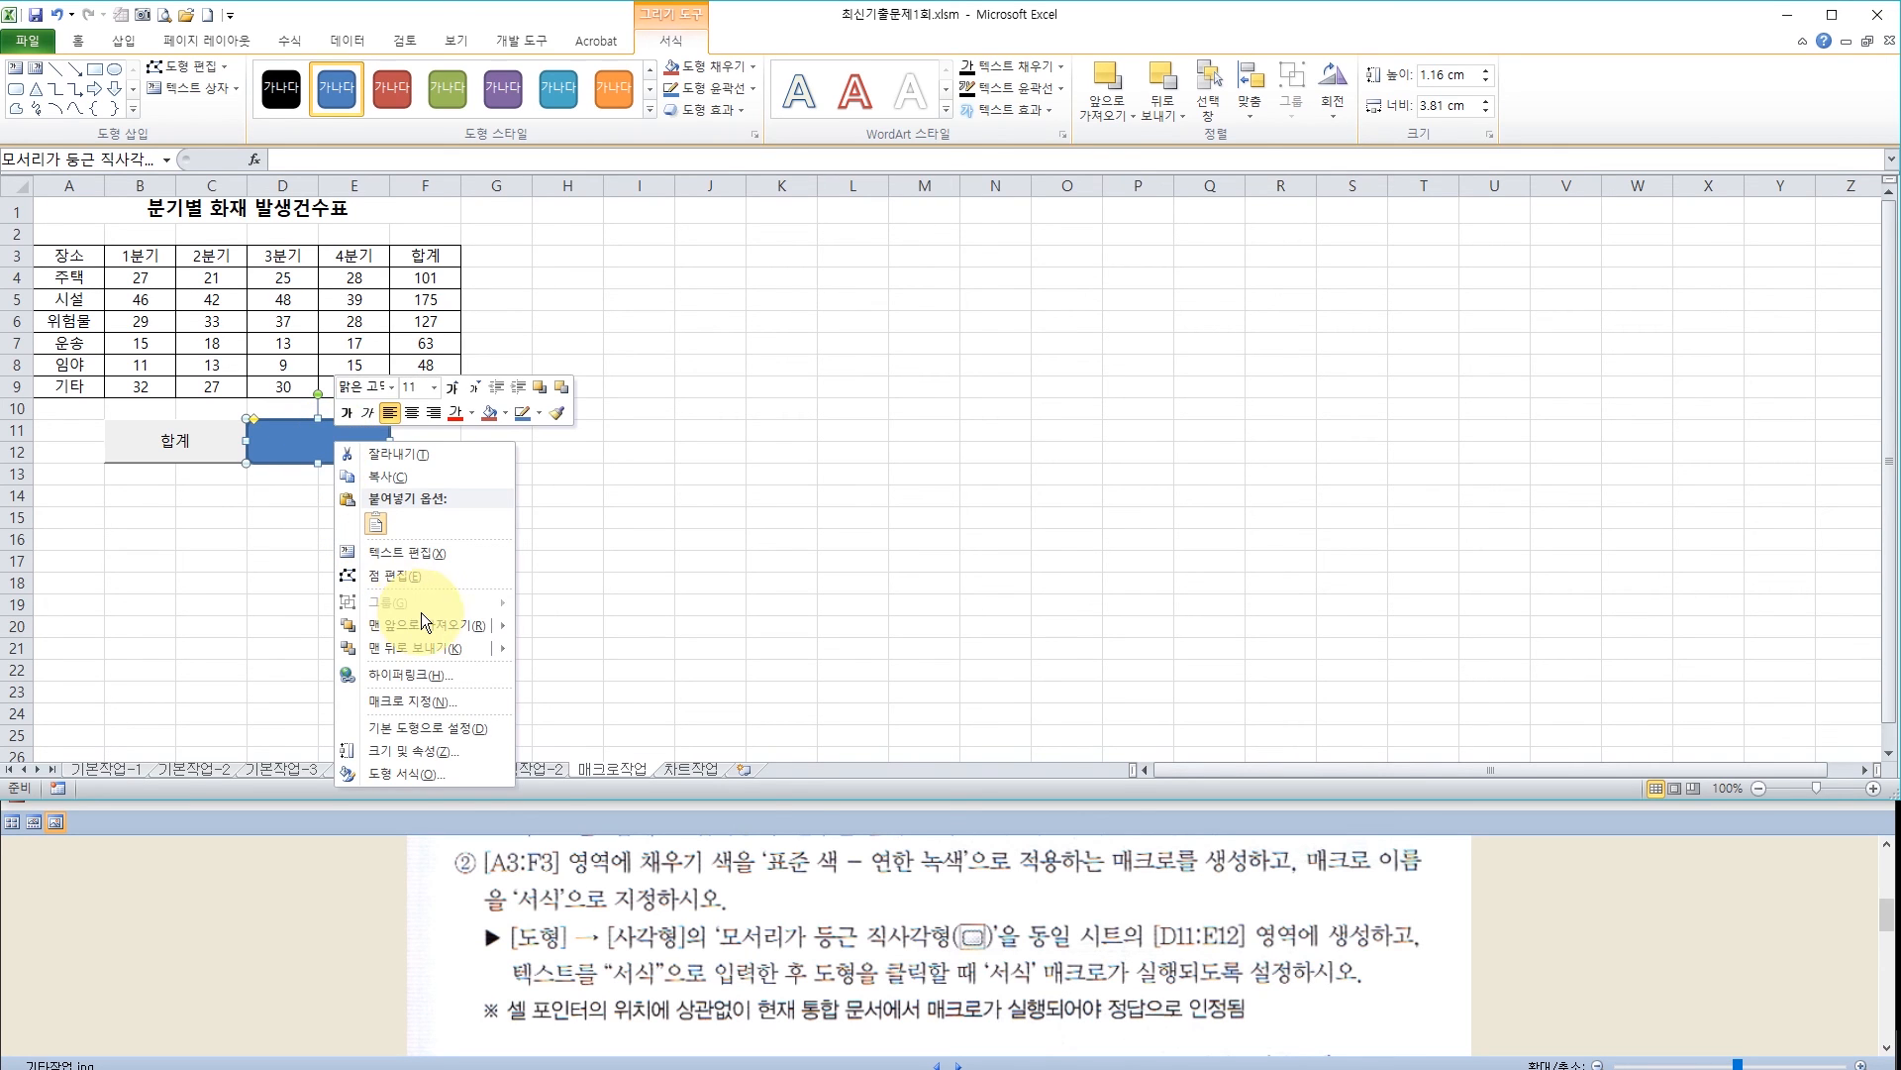
left_click(426, 699)
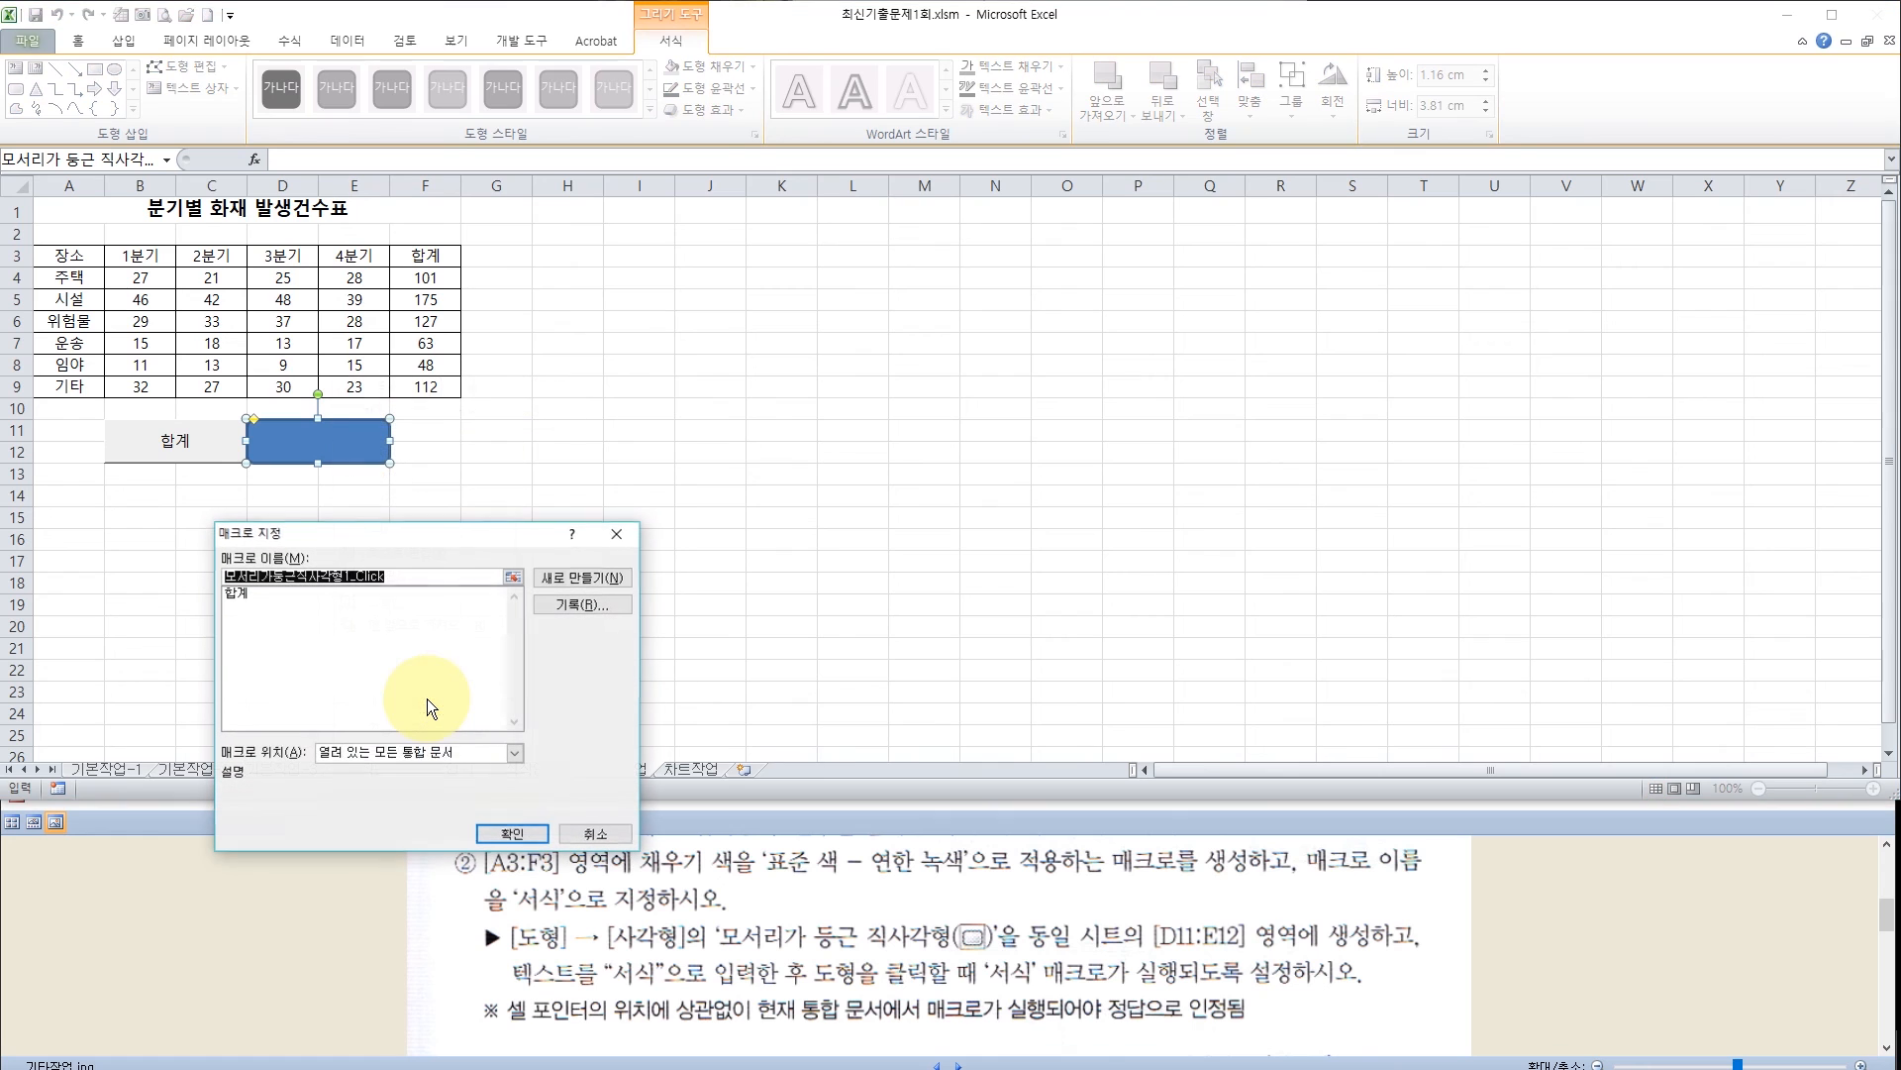
left_click_drag(391, 542, 394, 552)
type("서식")
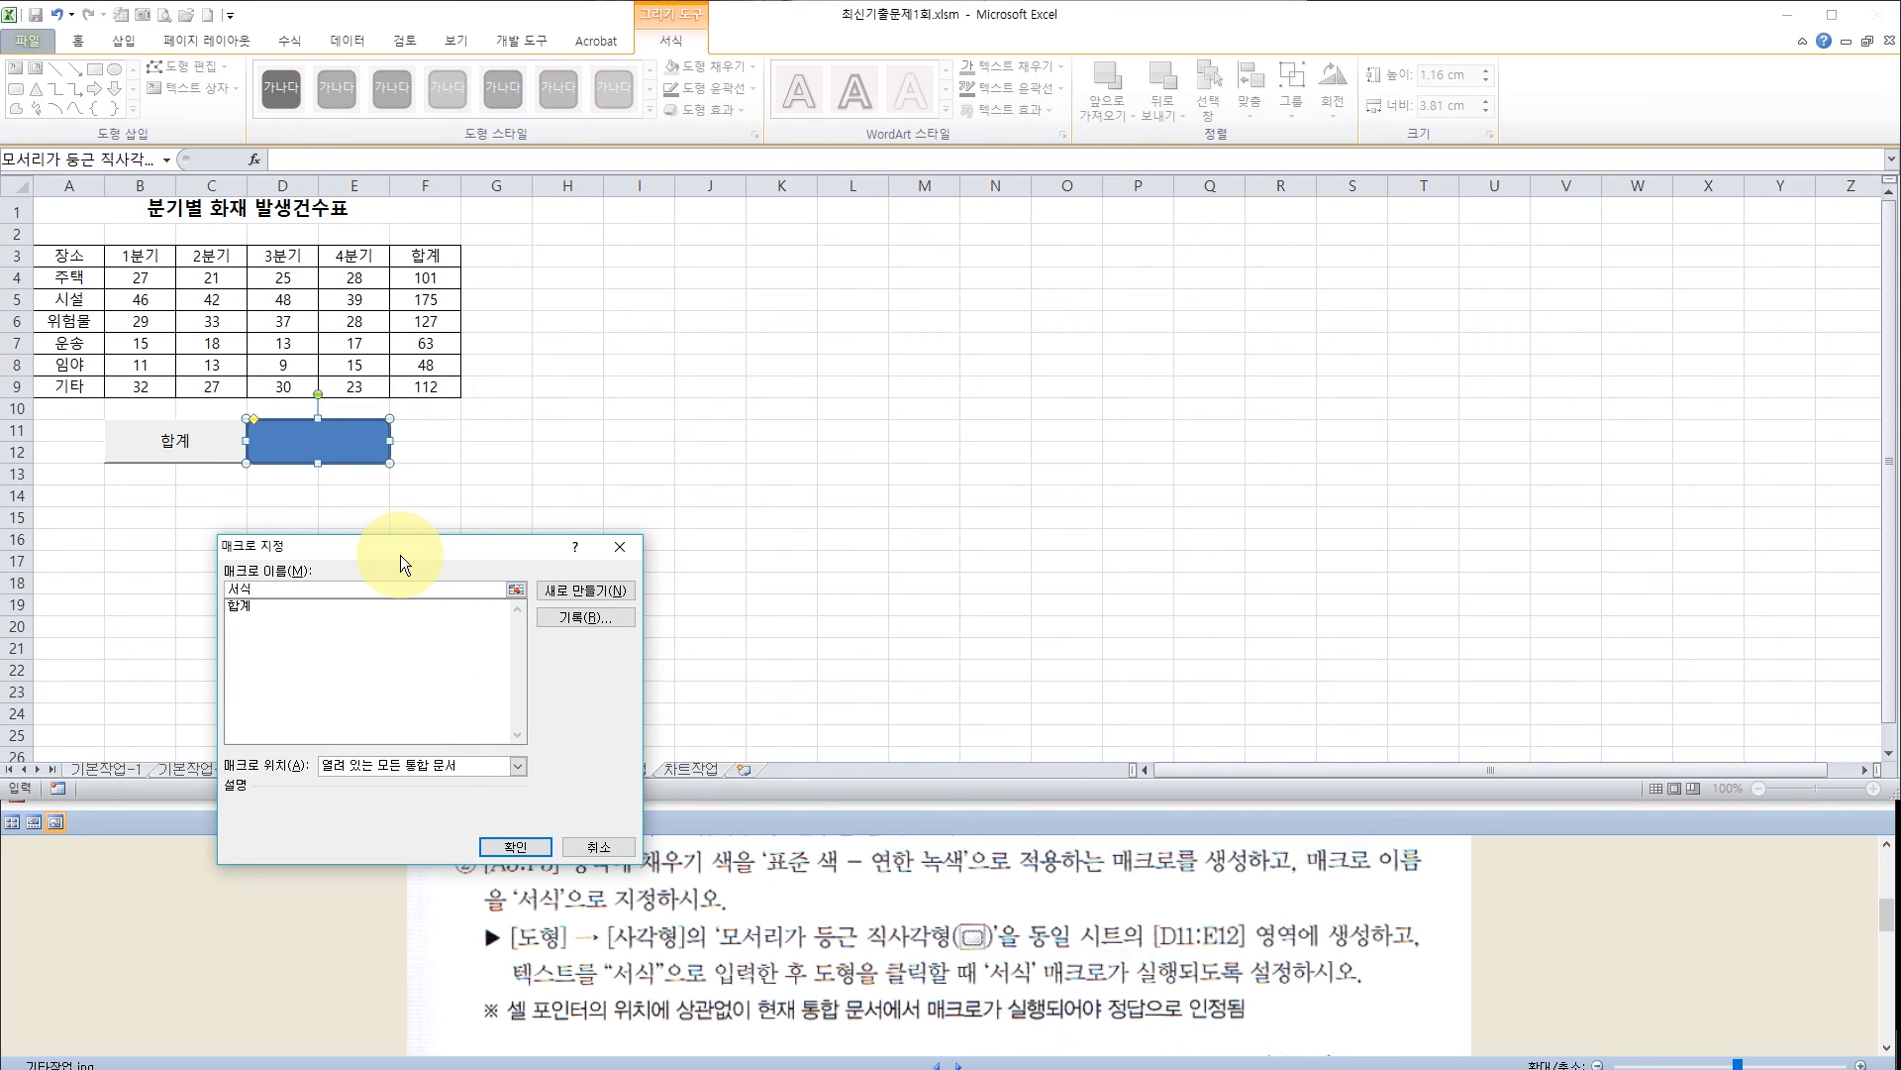
left_click(578, 624)
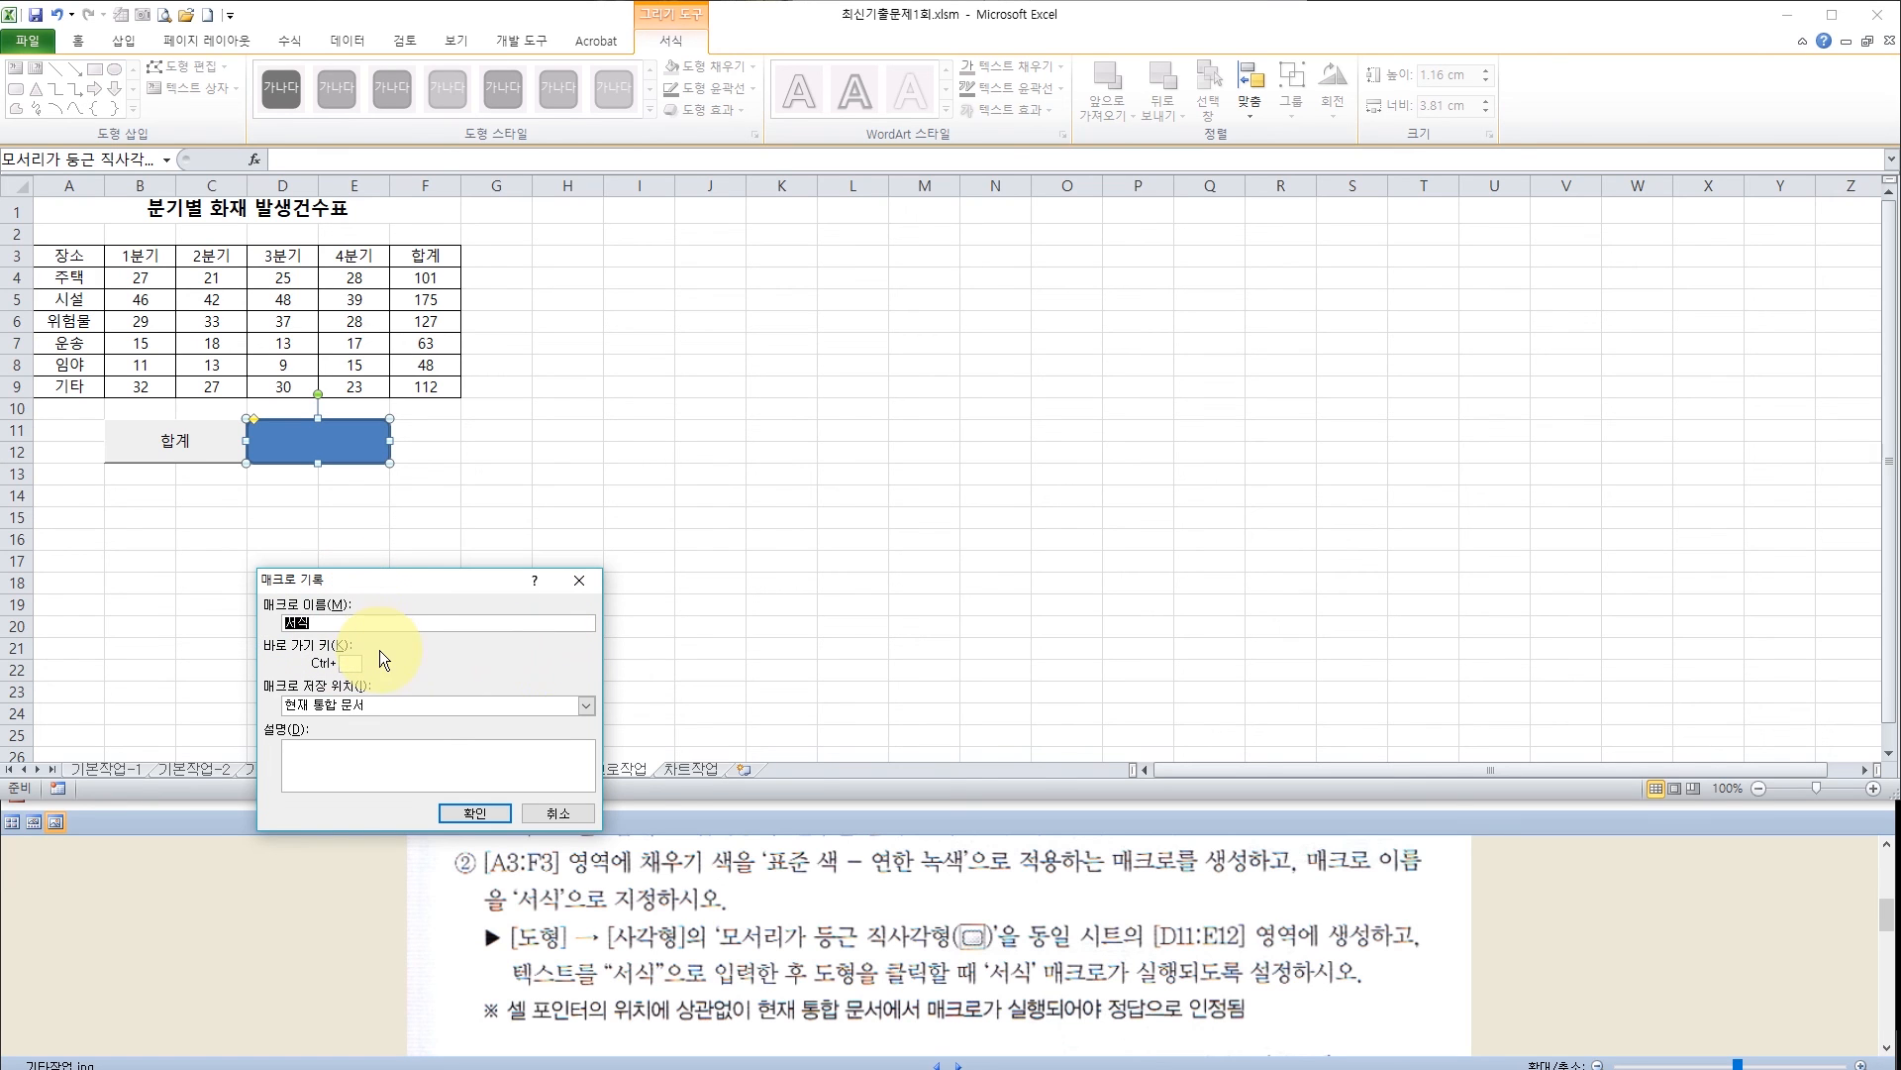
left_click(462, 811)
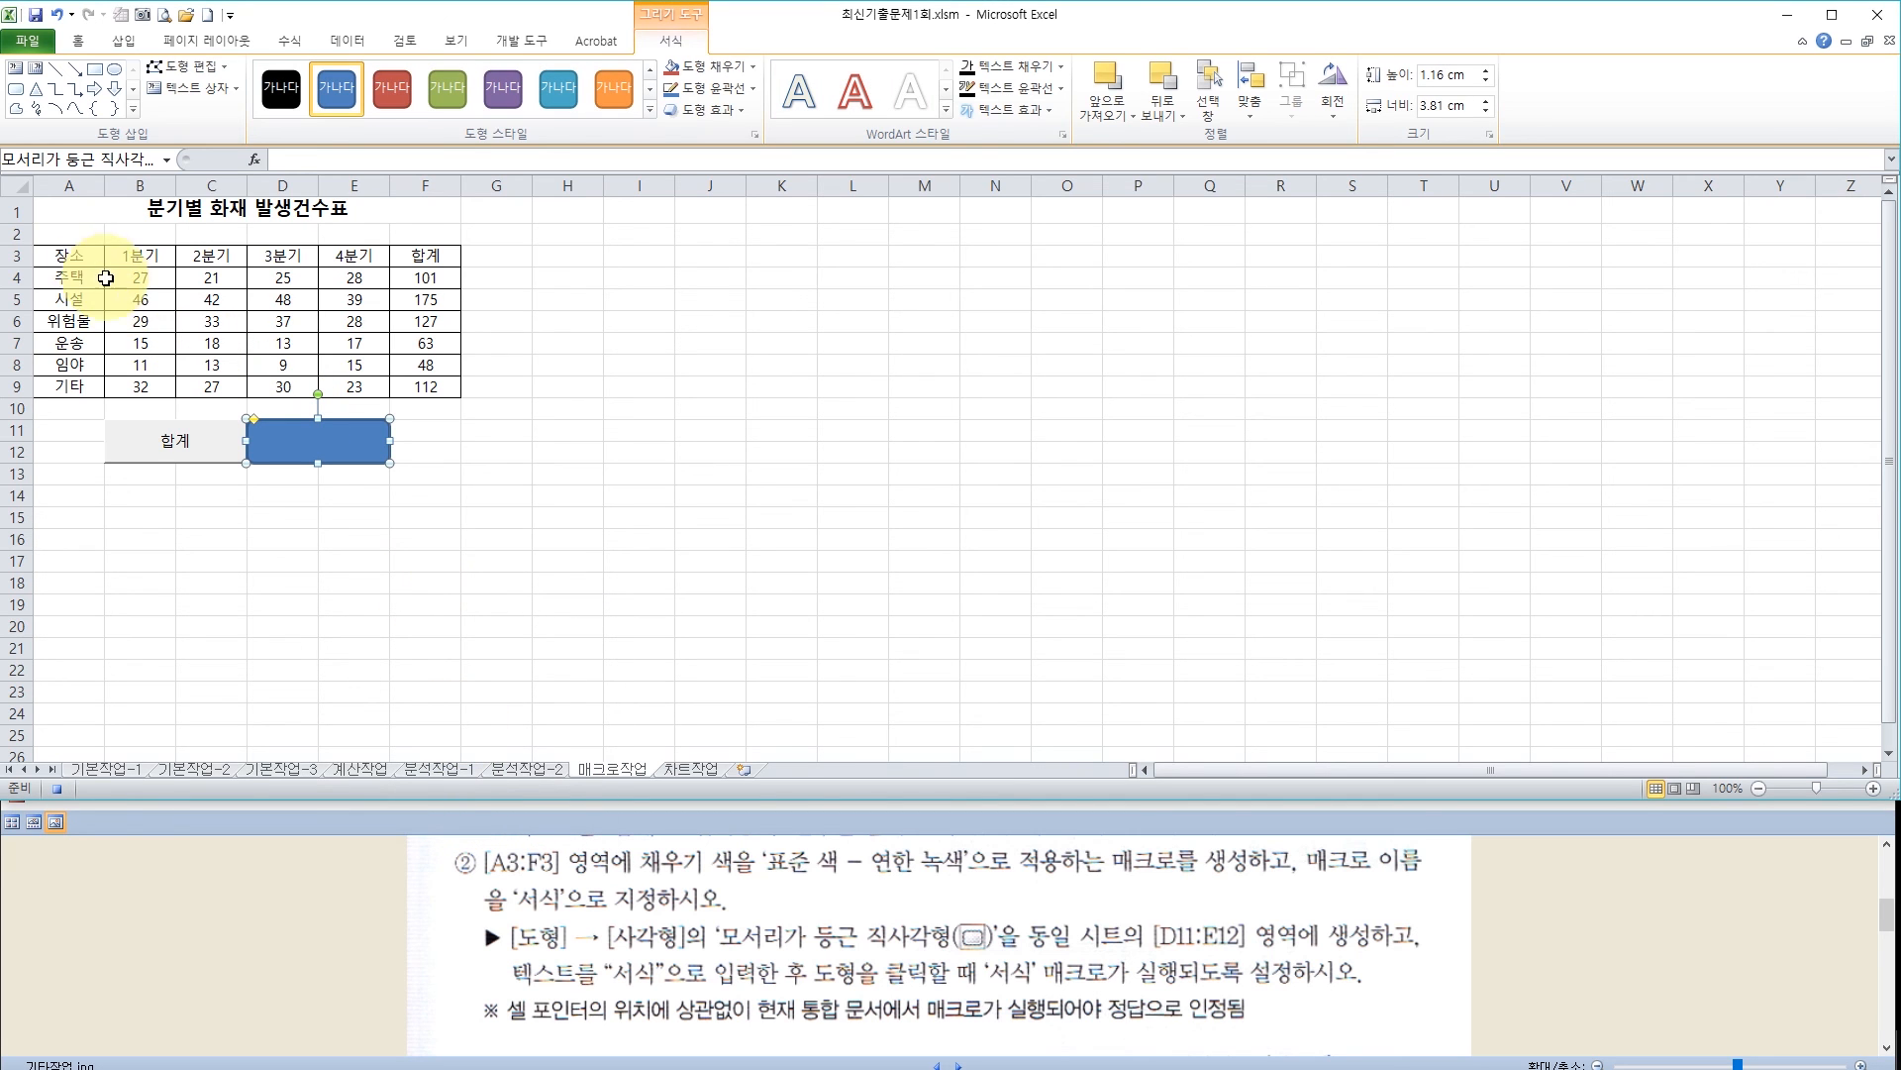
Fill A3:F3 with the standard colour light green (연한 녹색), deselect the range and stop the macro recording
left_click_drag(67, 255, 409, 257)
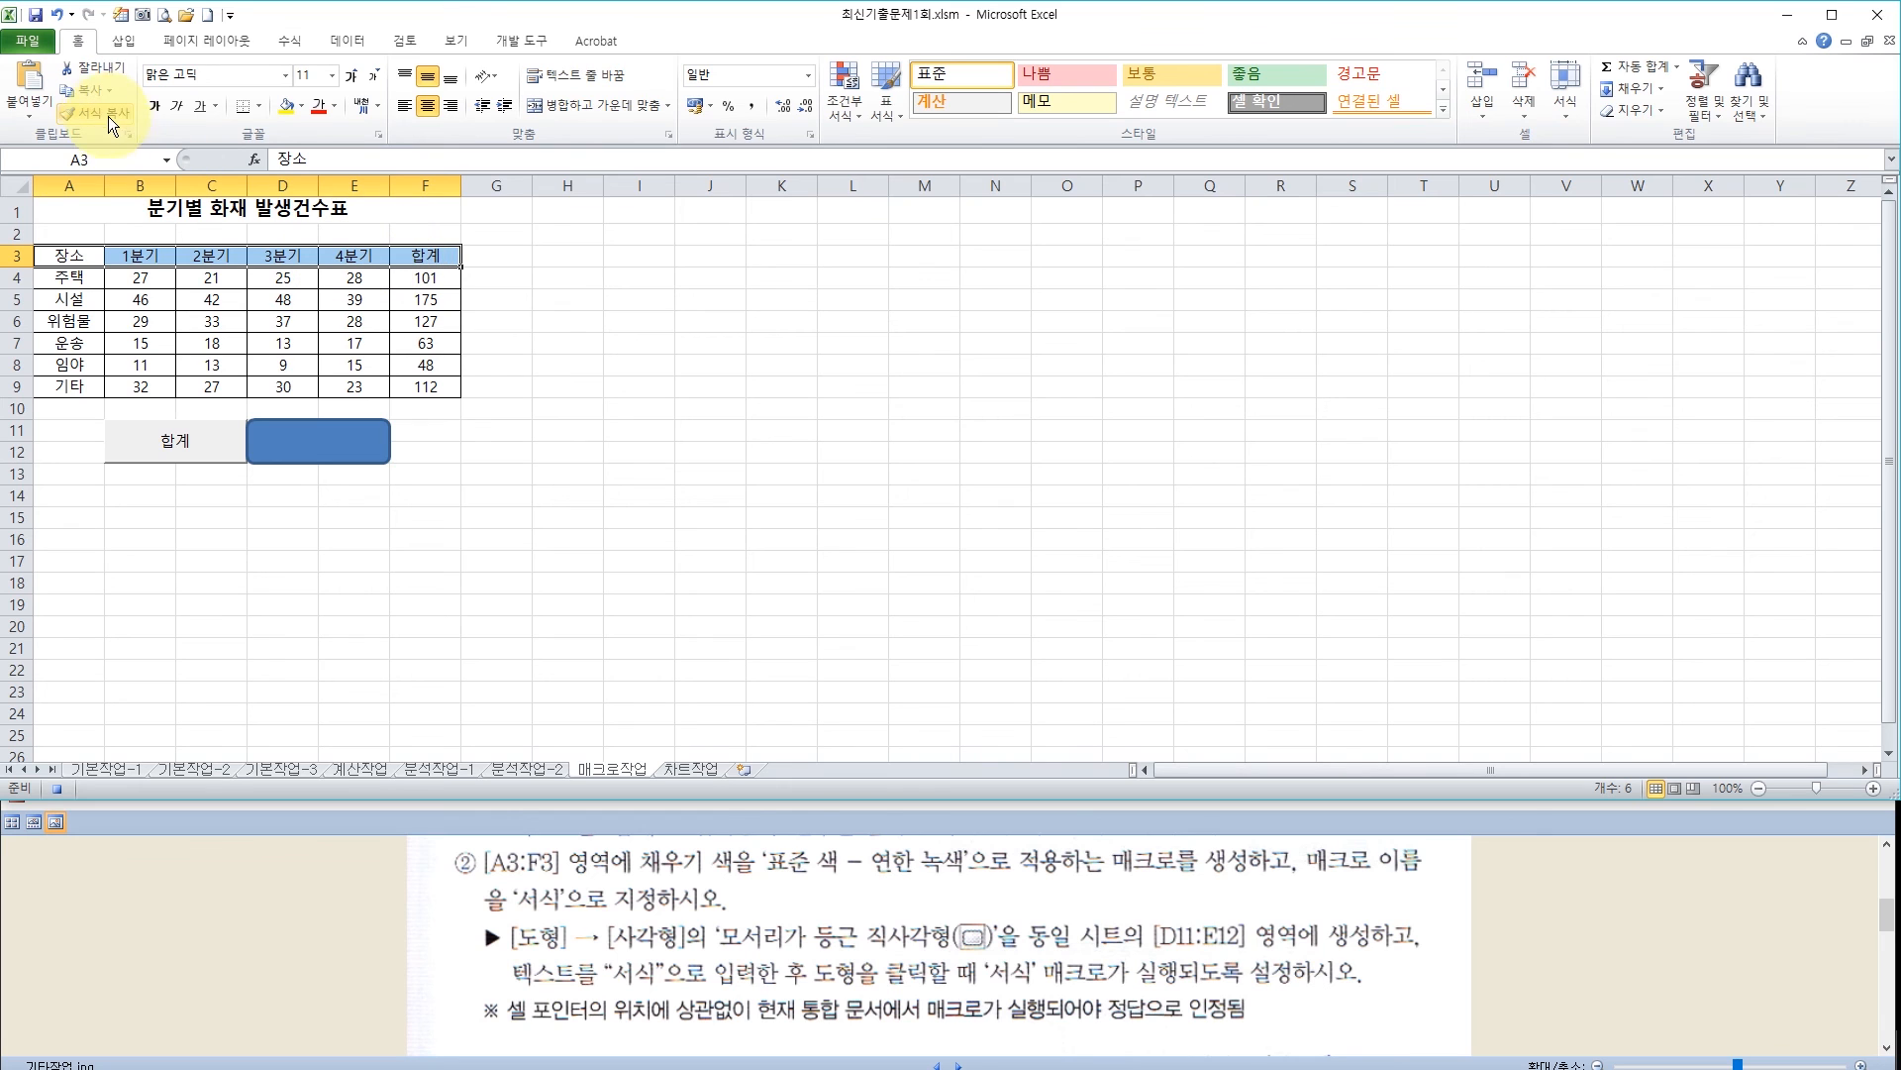
left_click(301, 107)
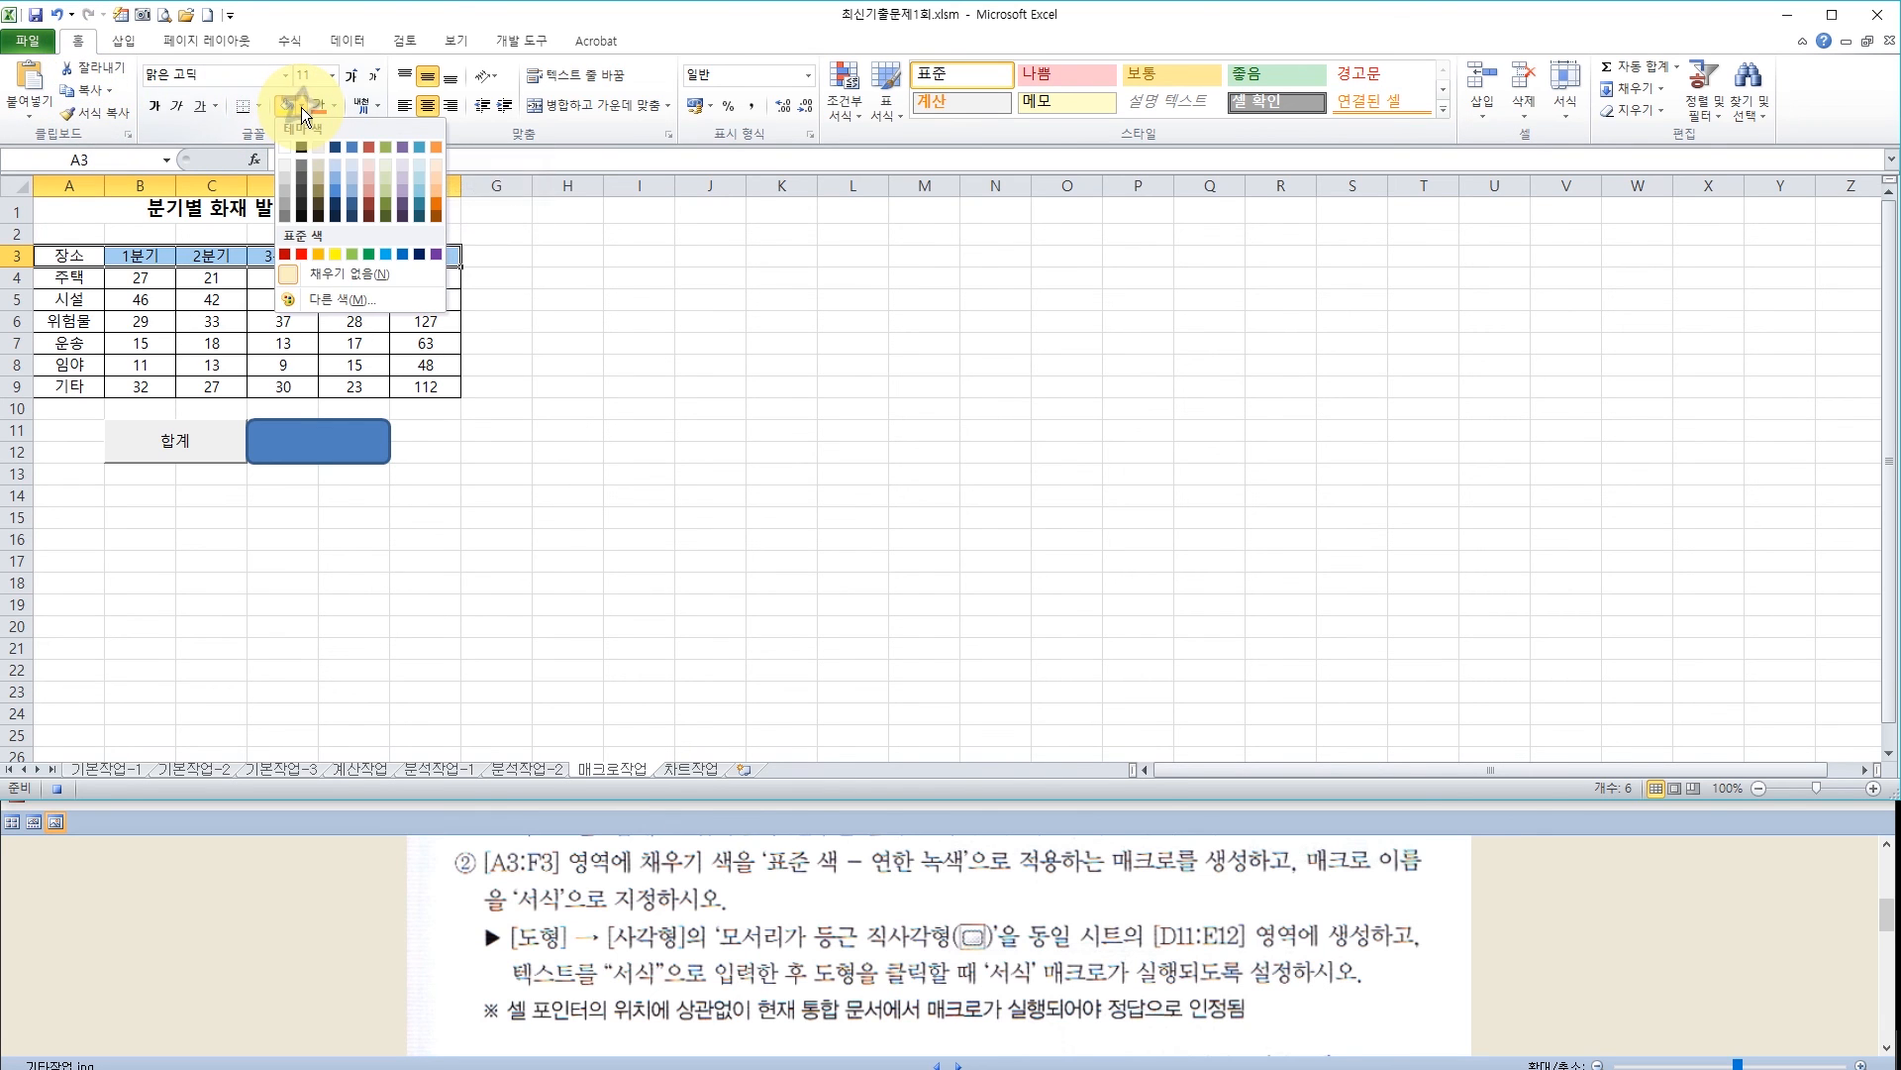
left_click(350, 256)
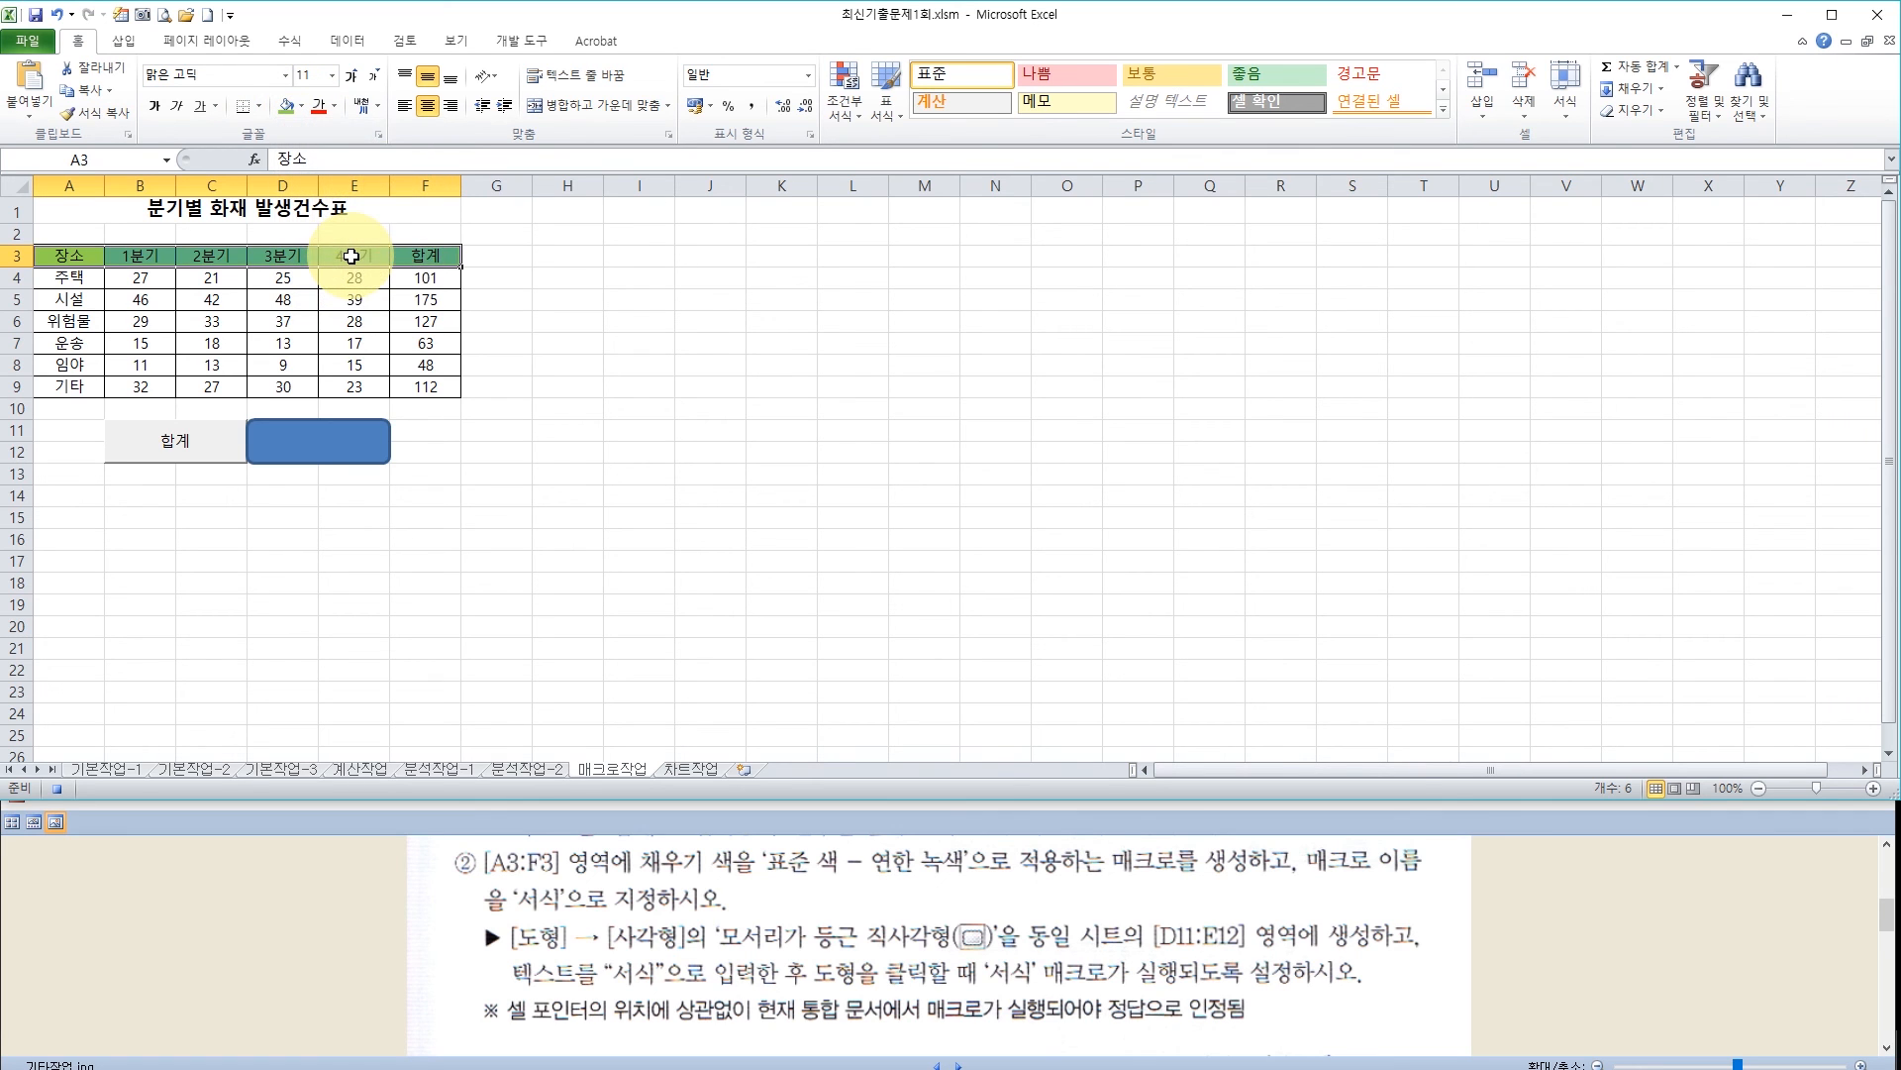
left_click(425, 254)
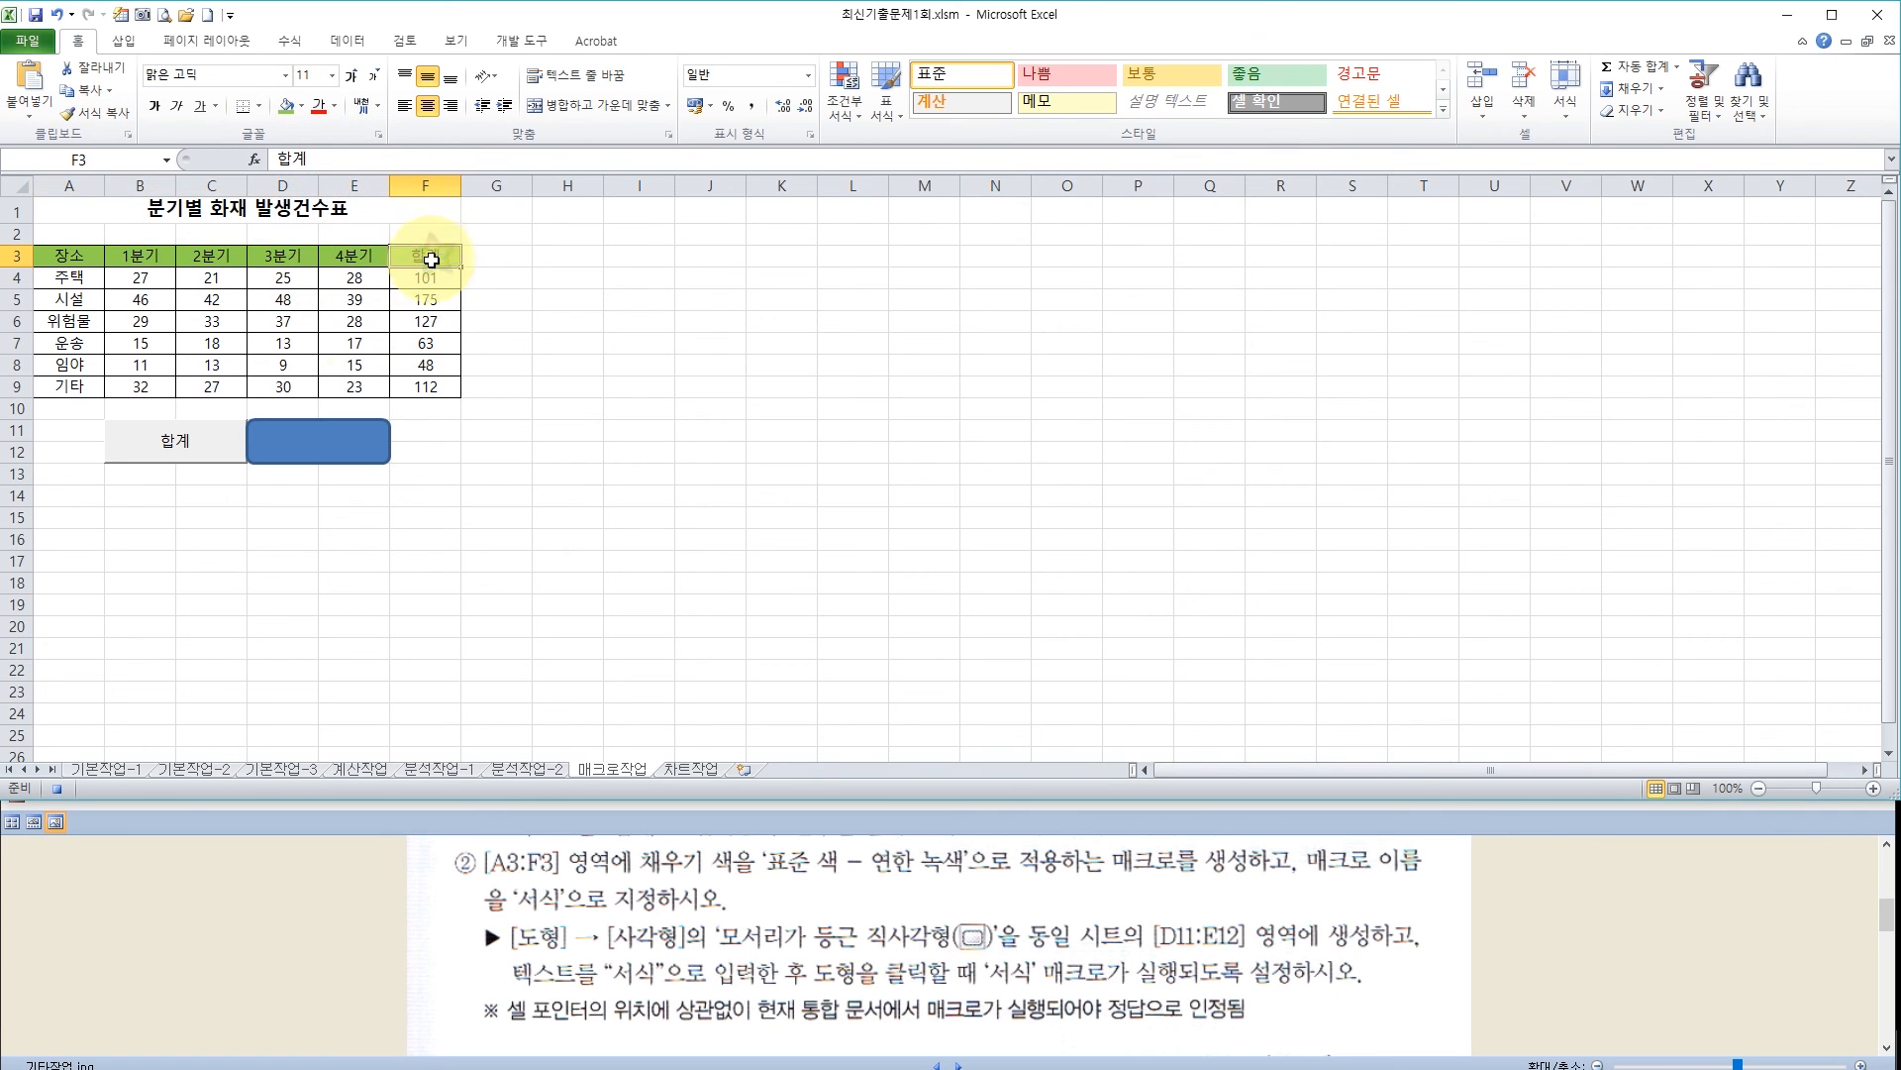
left_click(58, 789)
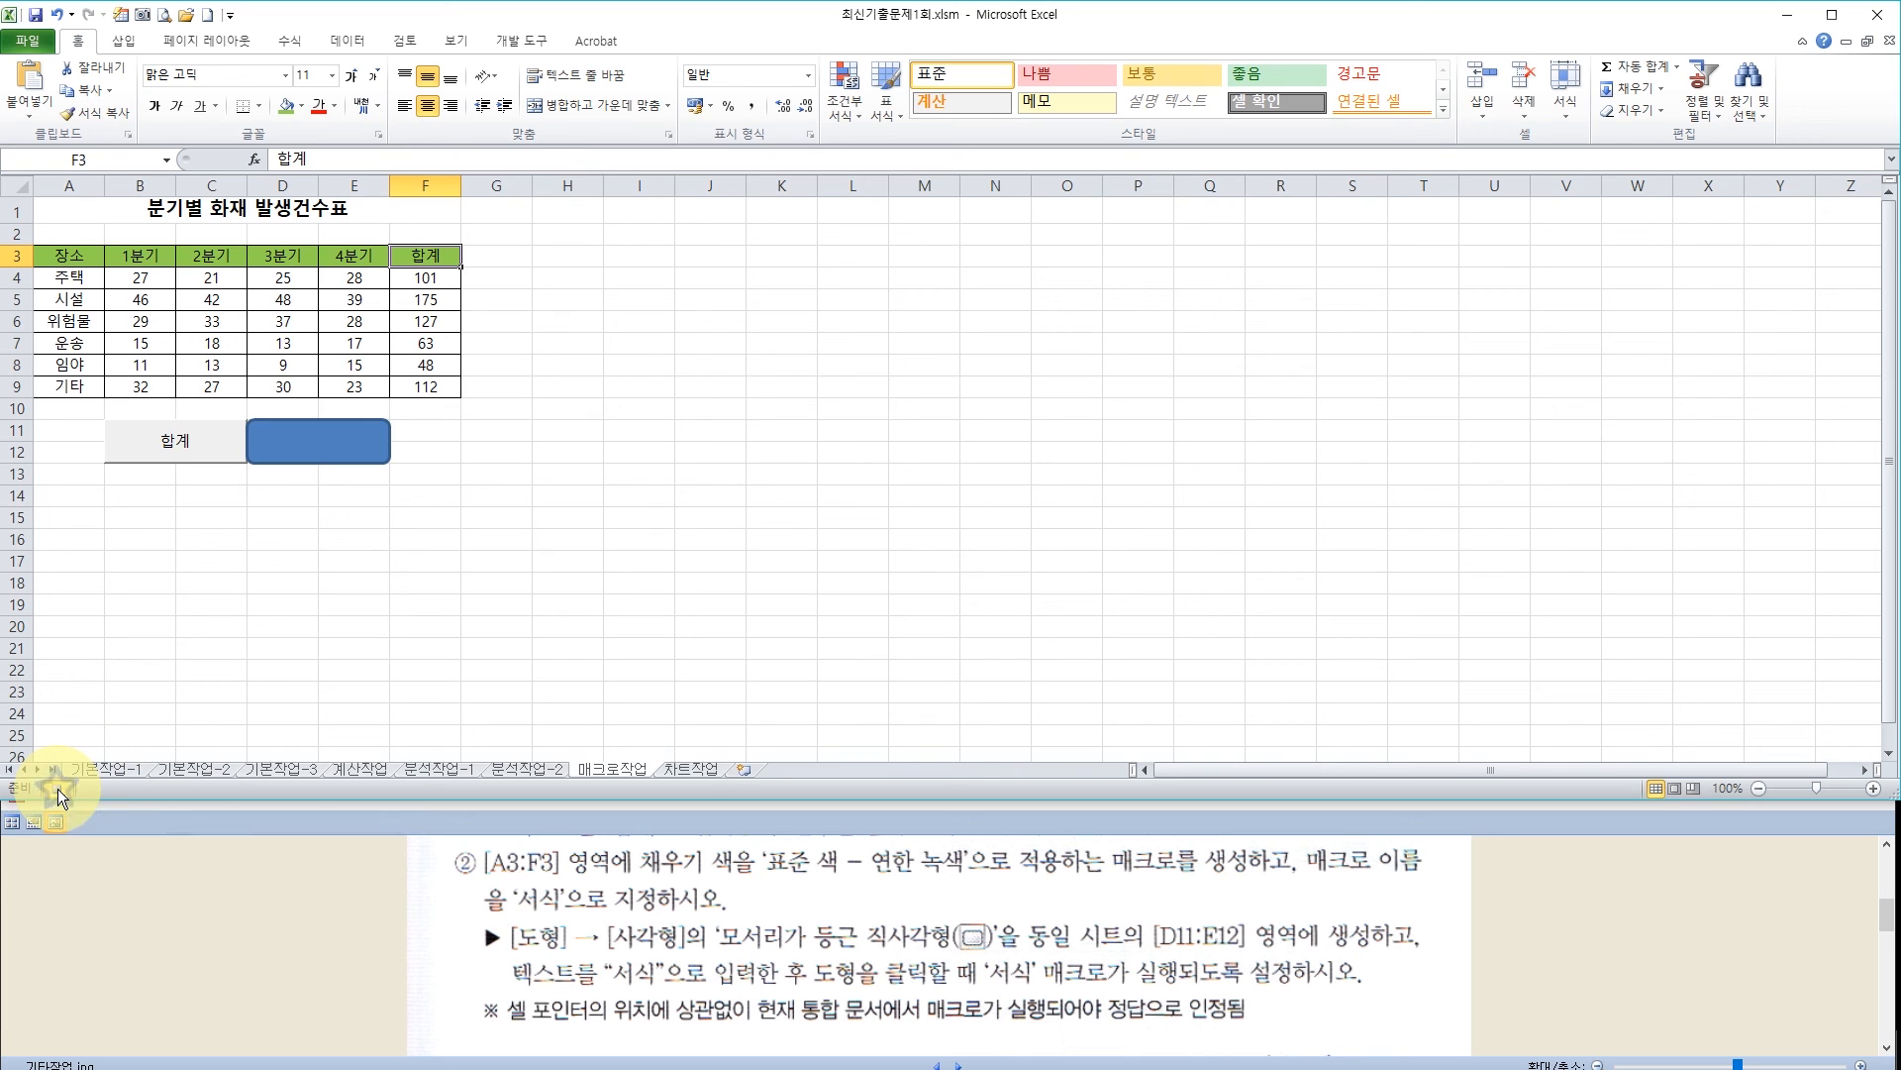
Label the rounded rectangle in D11:E12 서식, centre the text vertically and horizontally, and deselect the shape
right_click(324, 440)
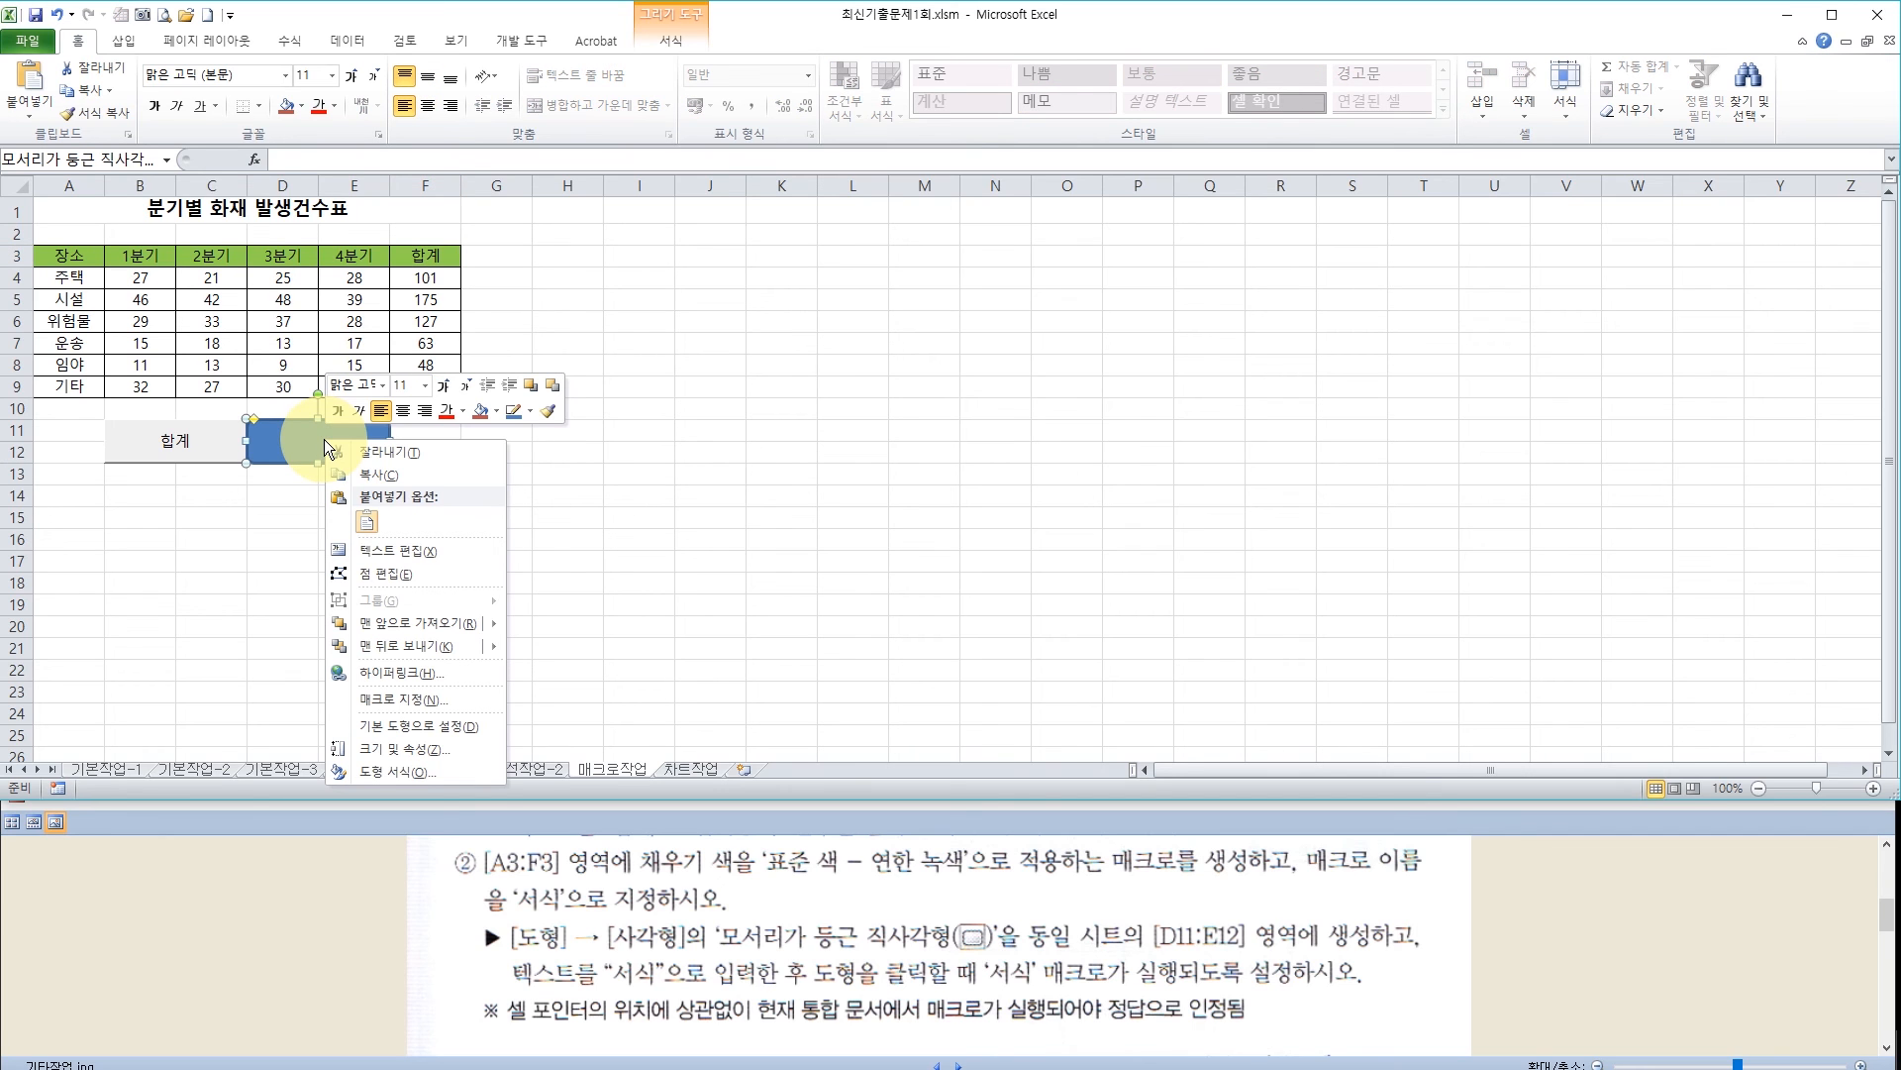
left_click(400, 553)
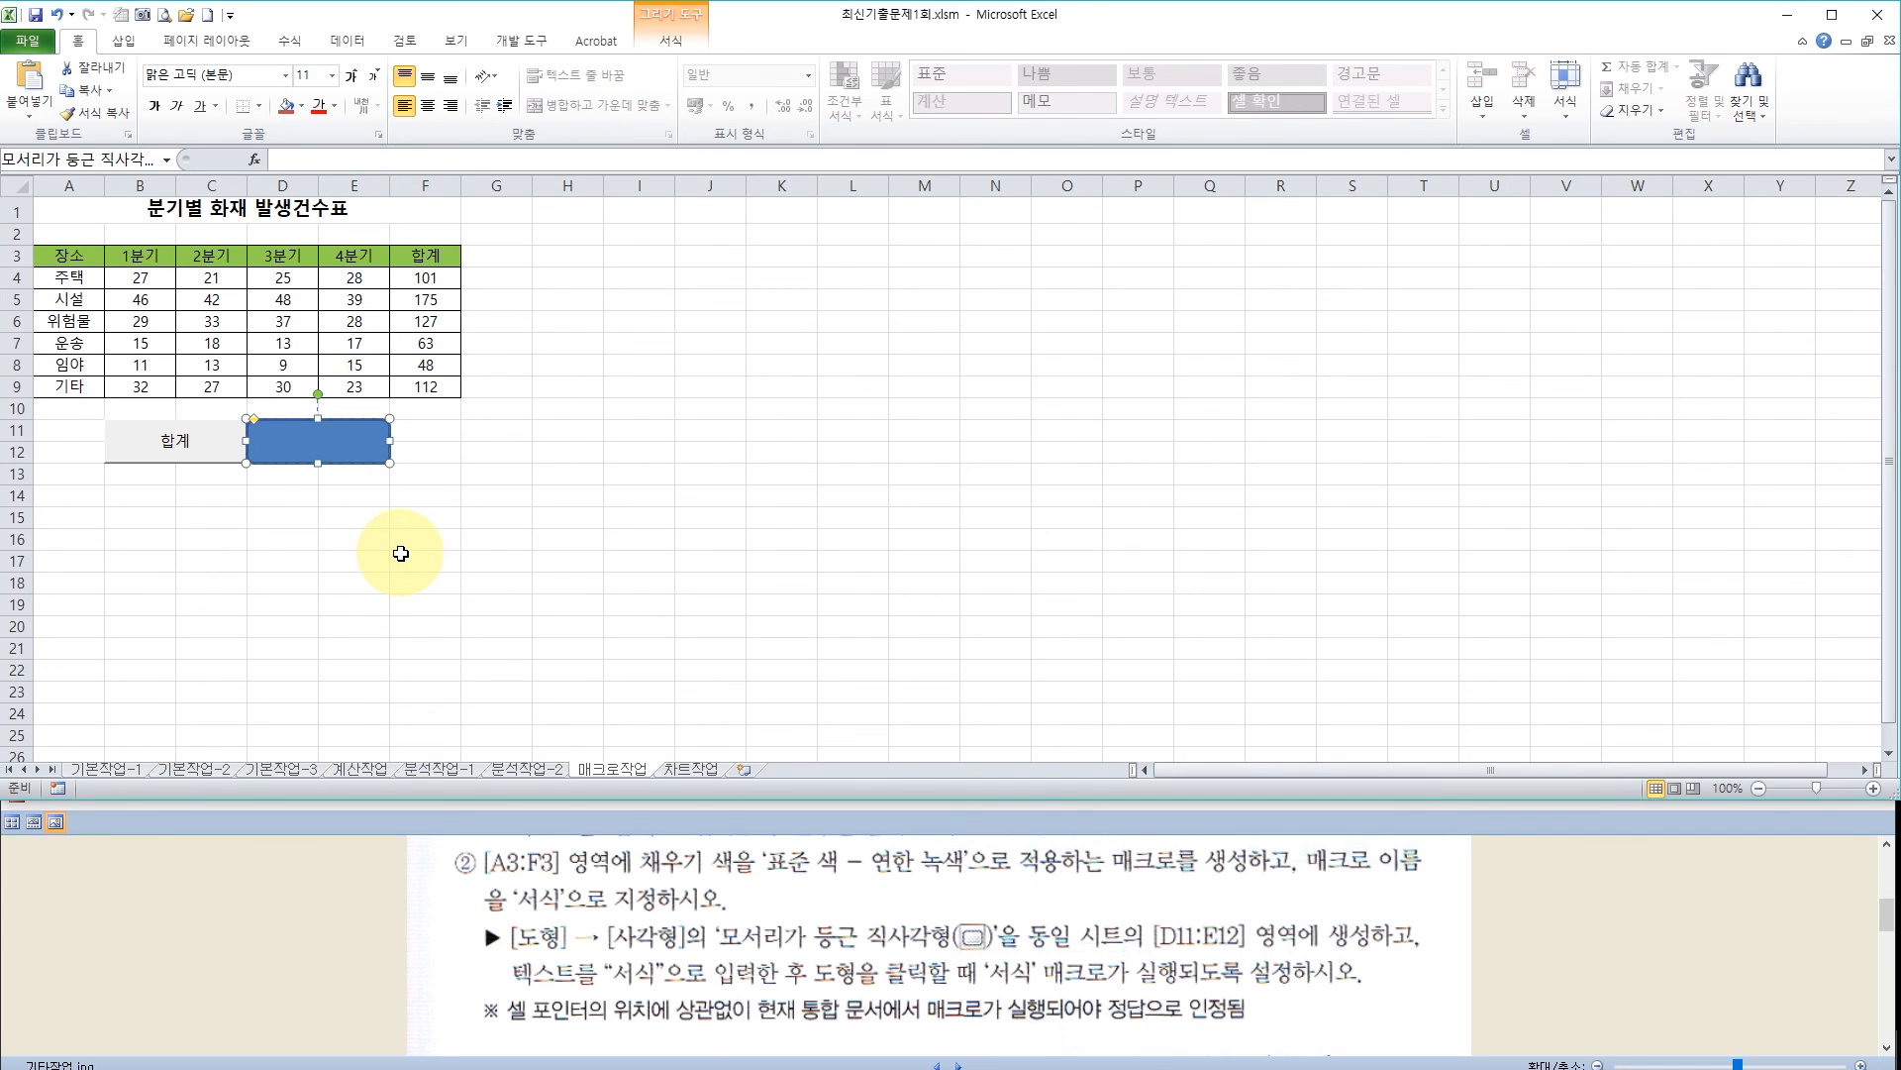
type("서식")
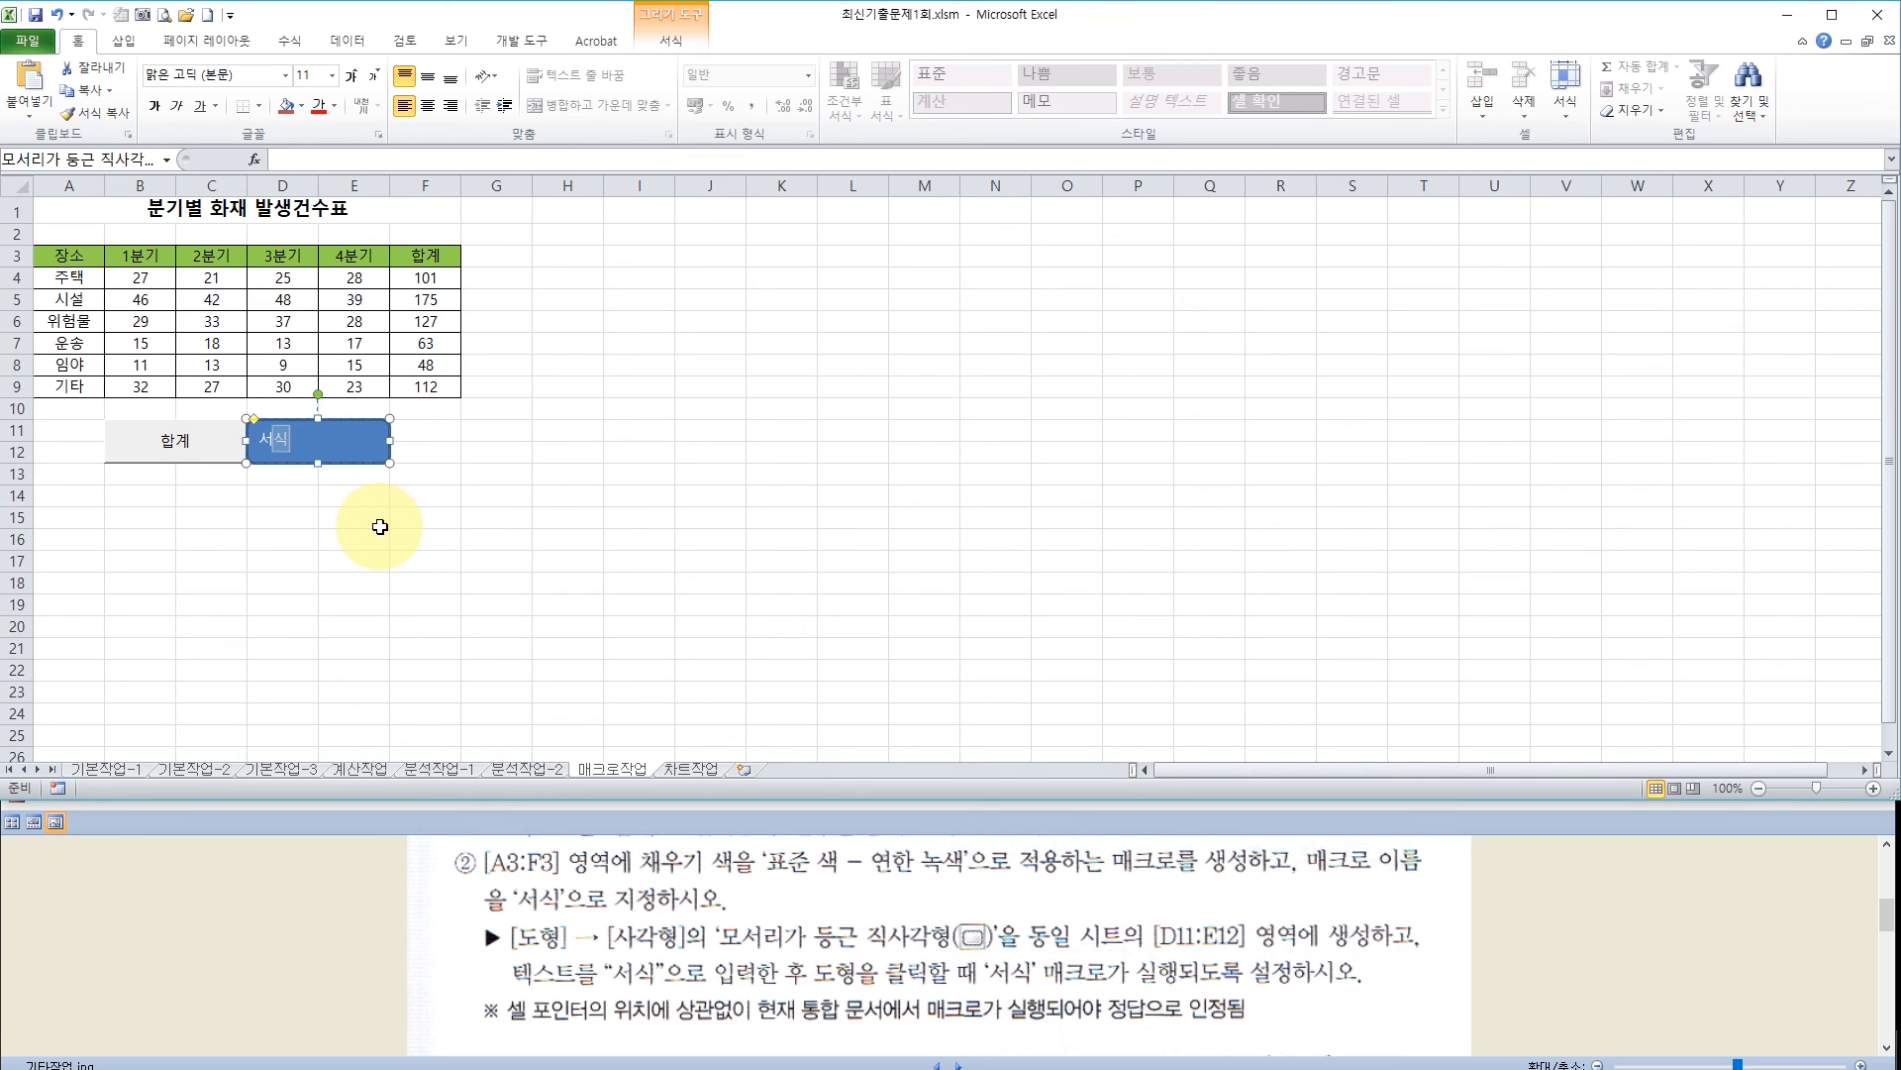
left_click(359, 448)
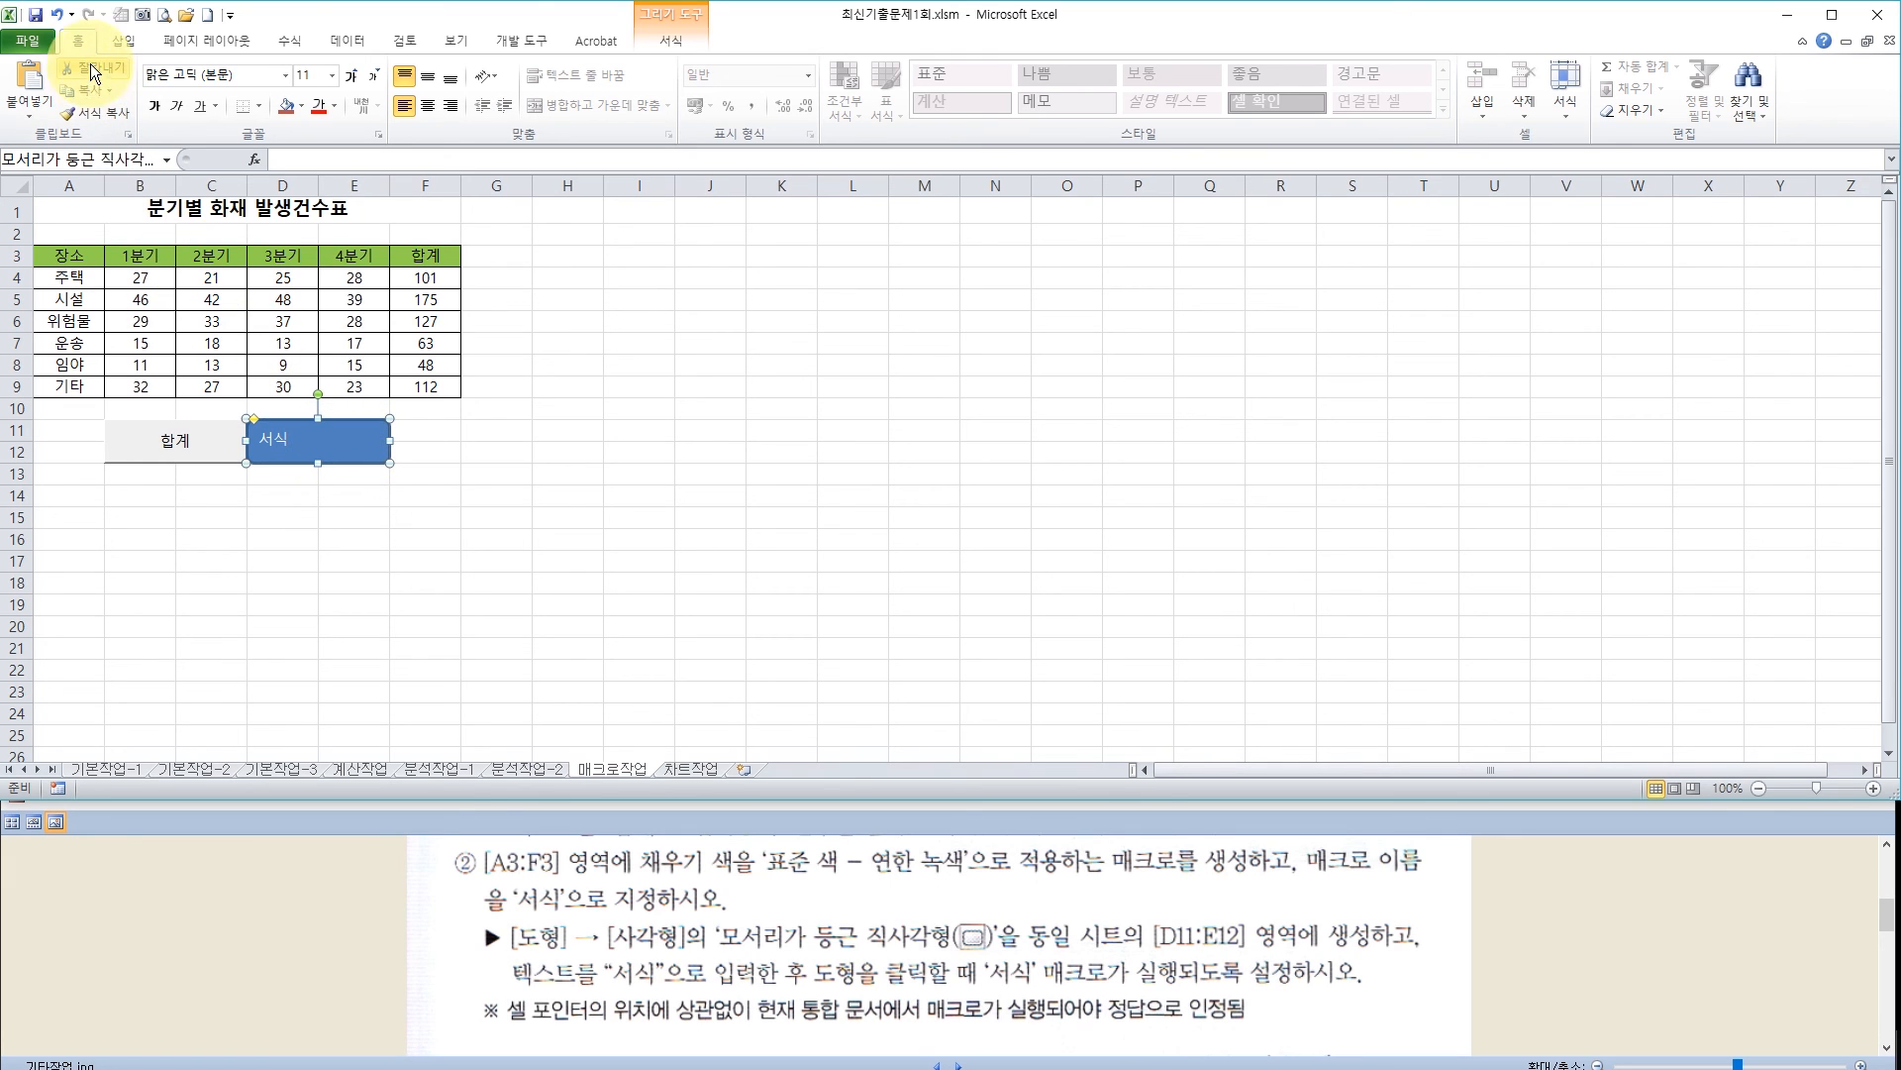
left_click(423, 79)
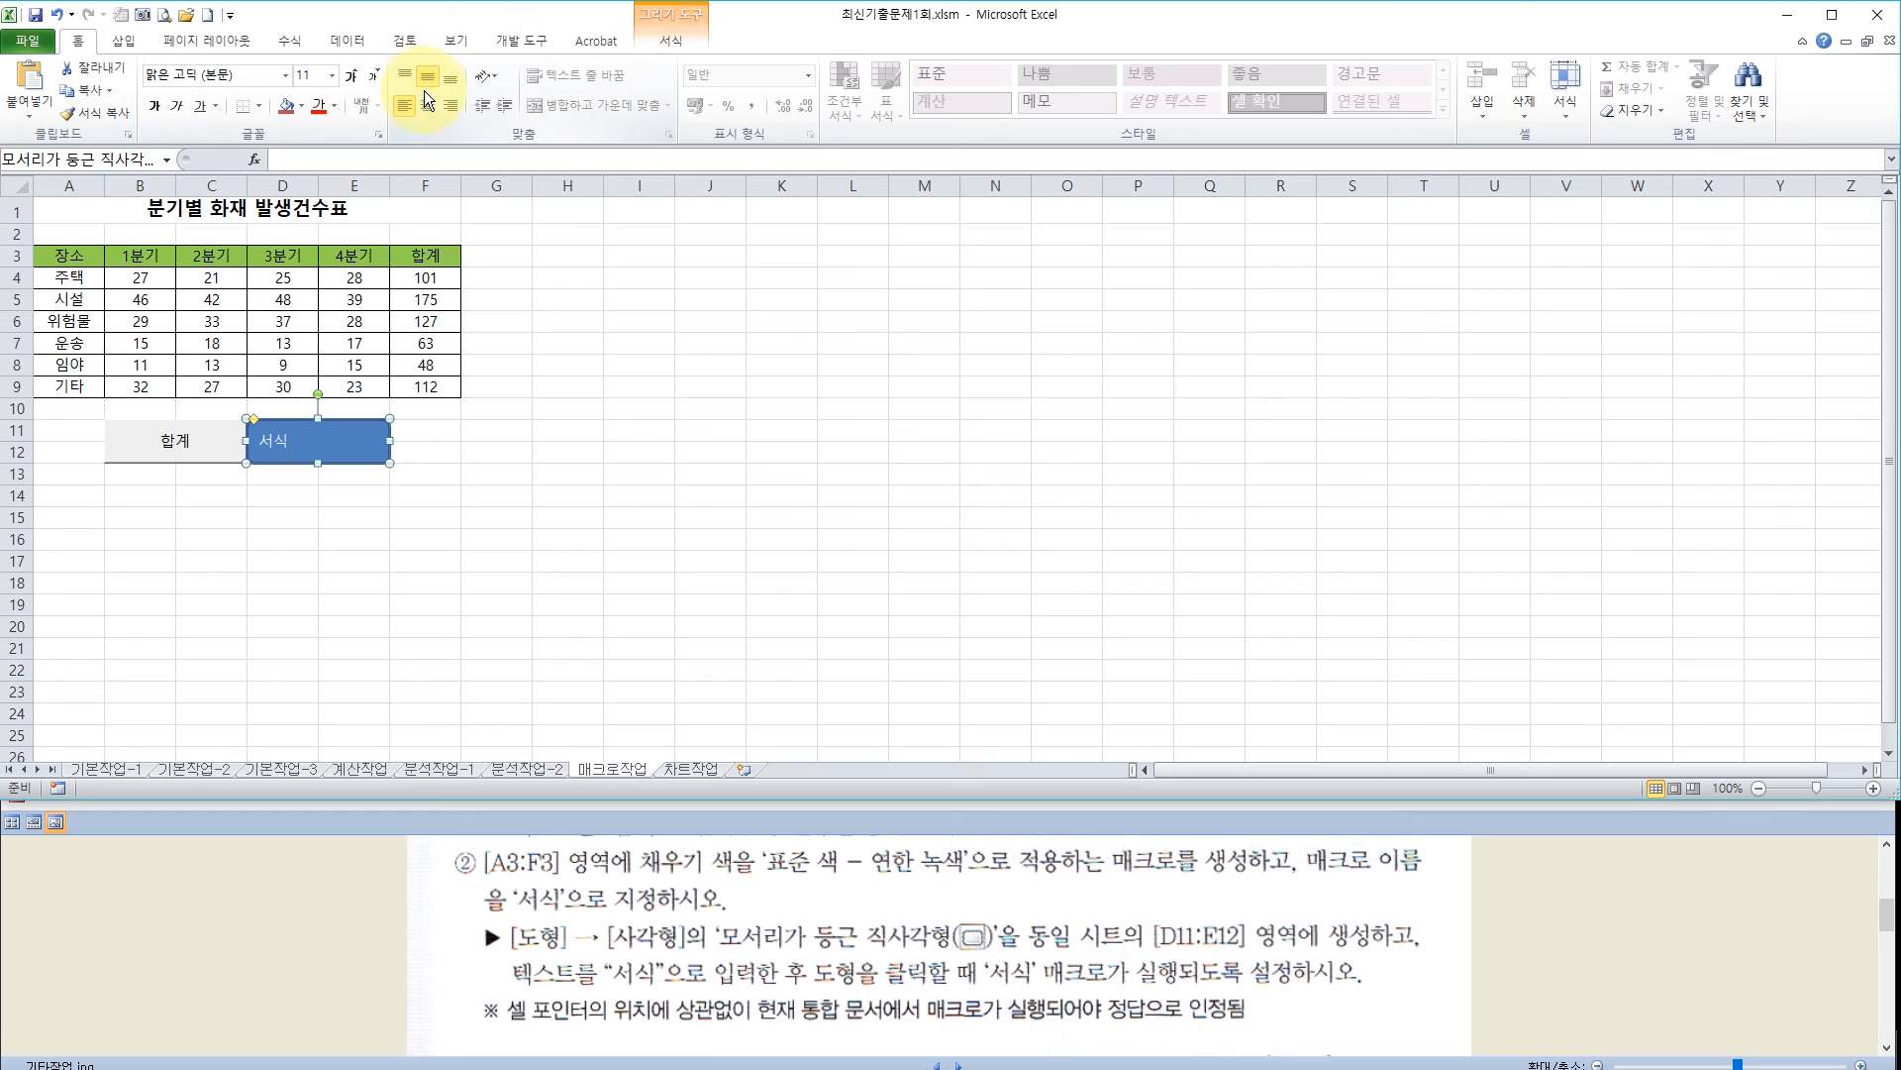
left_click(426, 105)
left_click(484, 471)
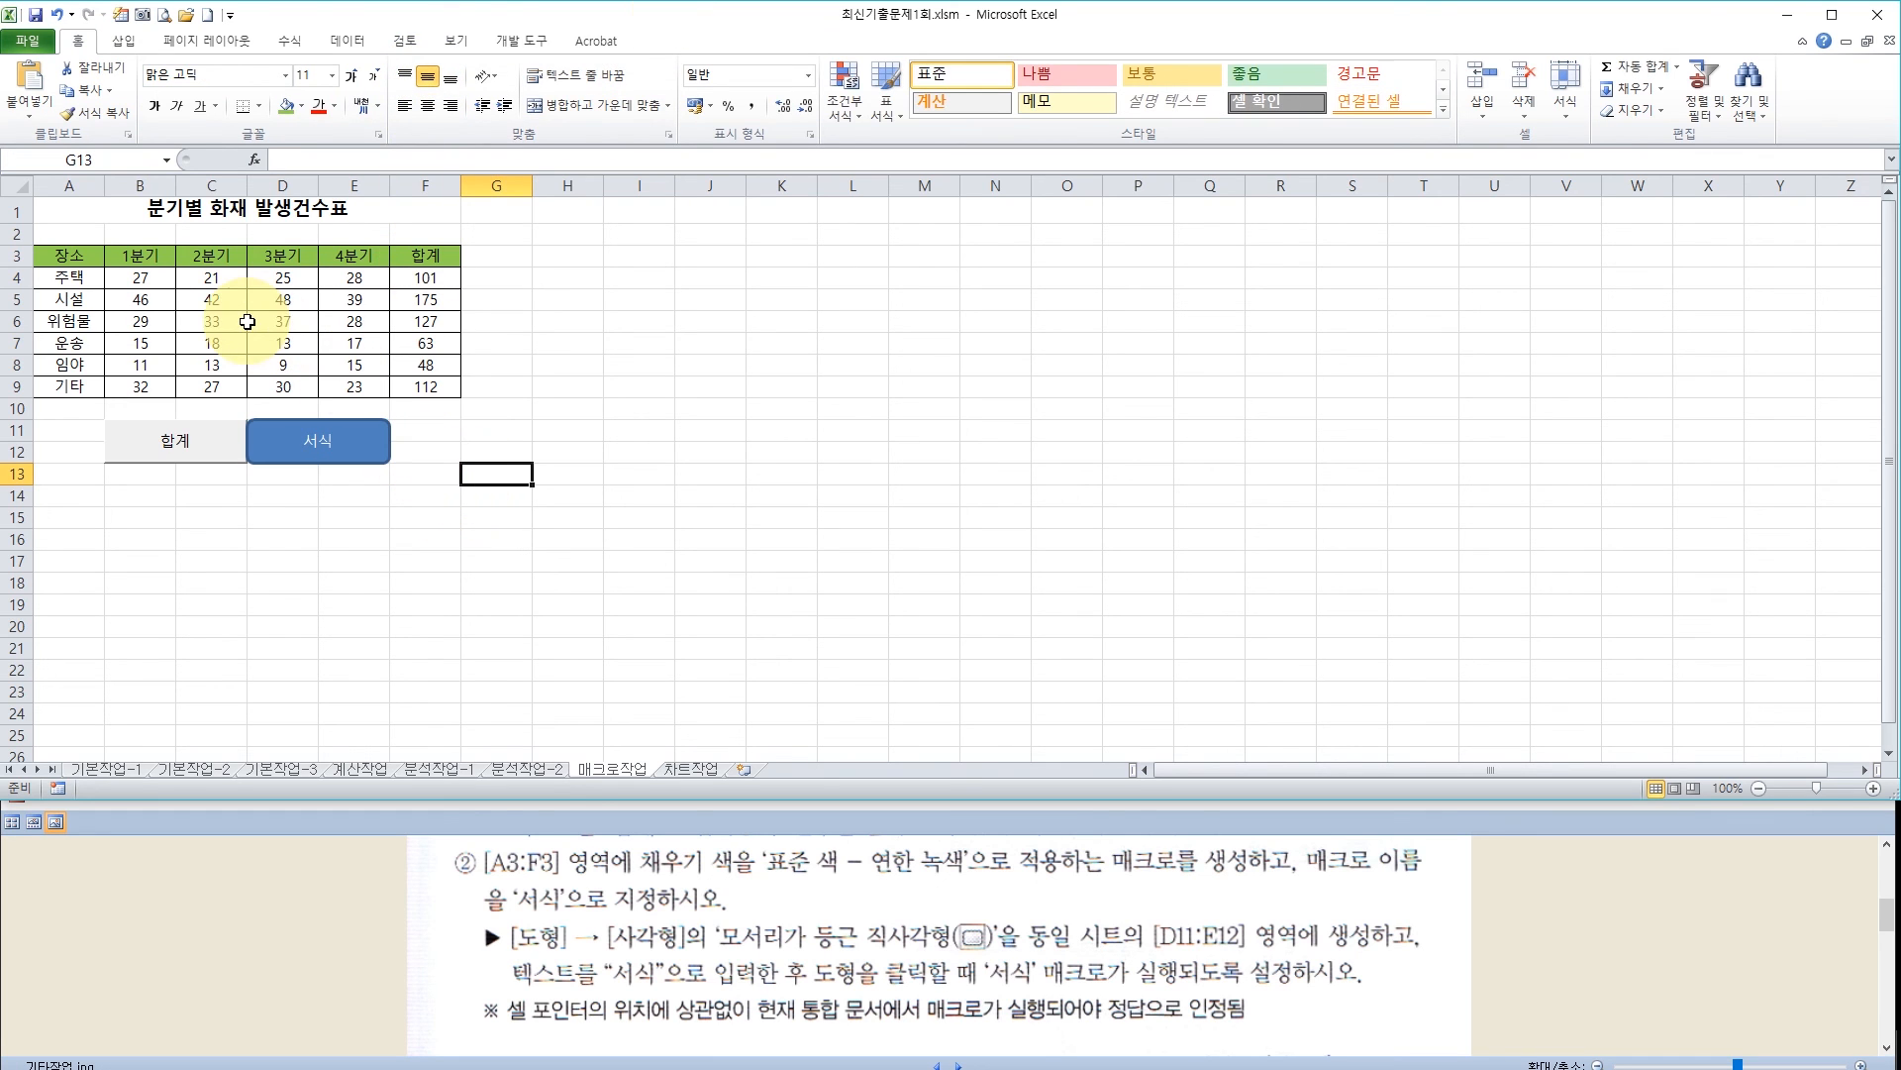
Remove the light green fill from A3:F3 and run the 서식 macro from its rounded rectangle to reapply it
left_click_drag(65, 256, 426, 255)
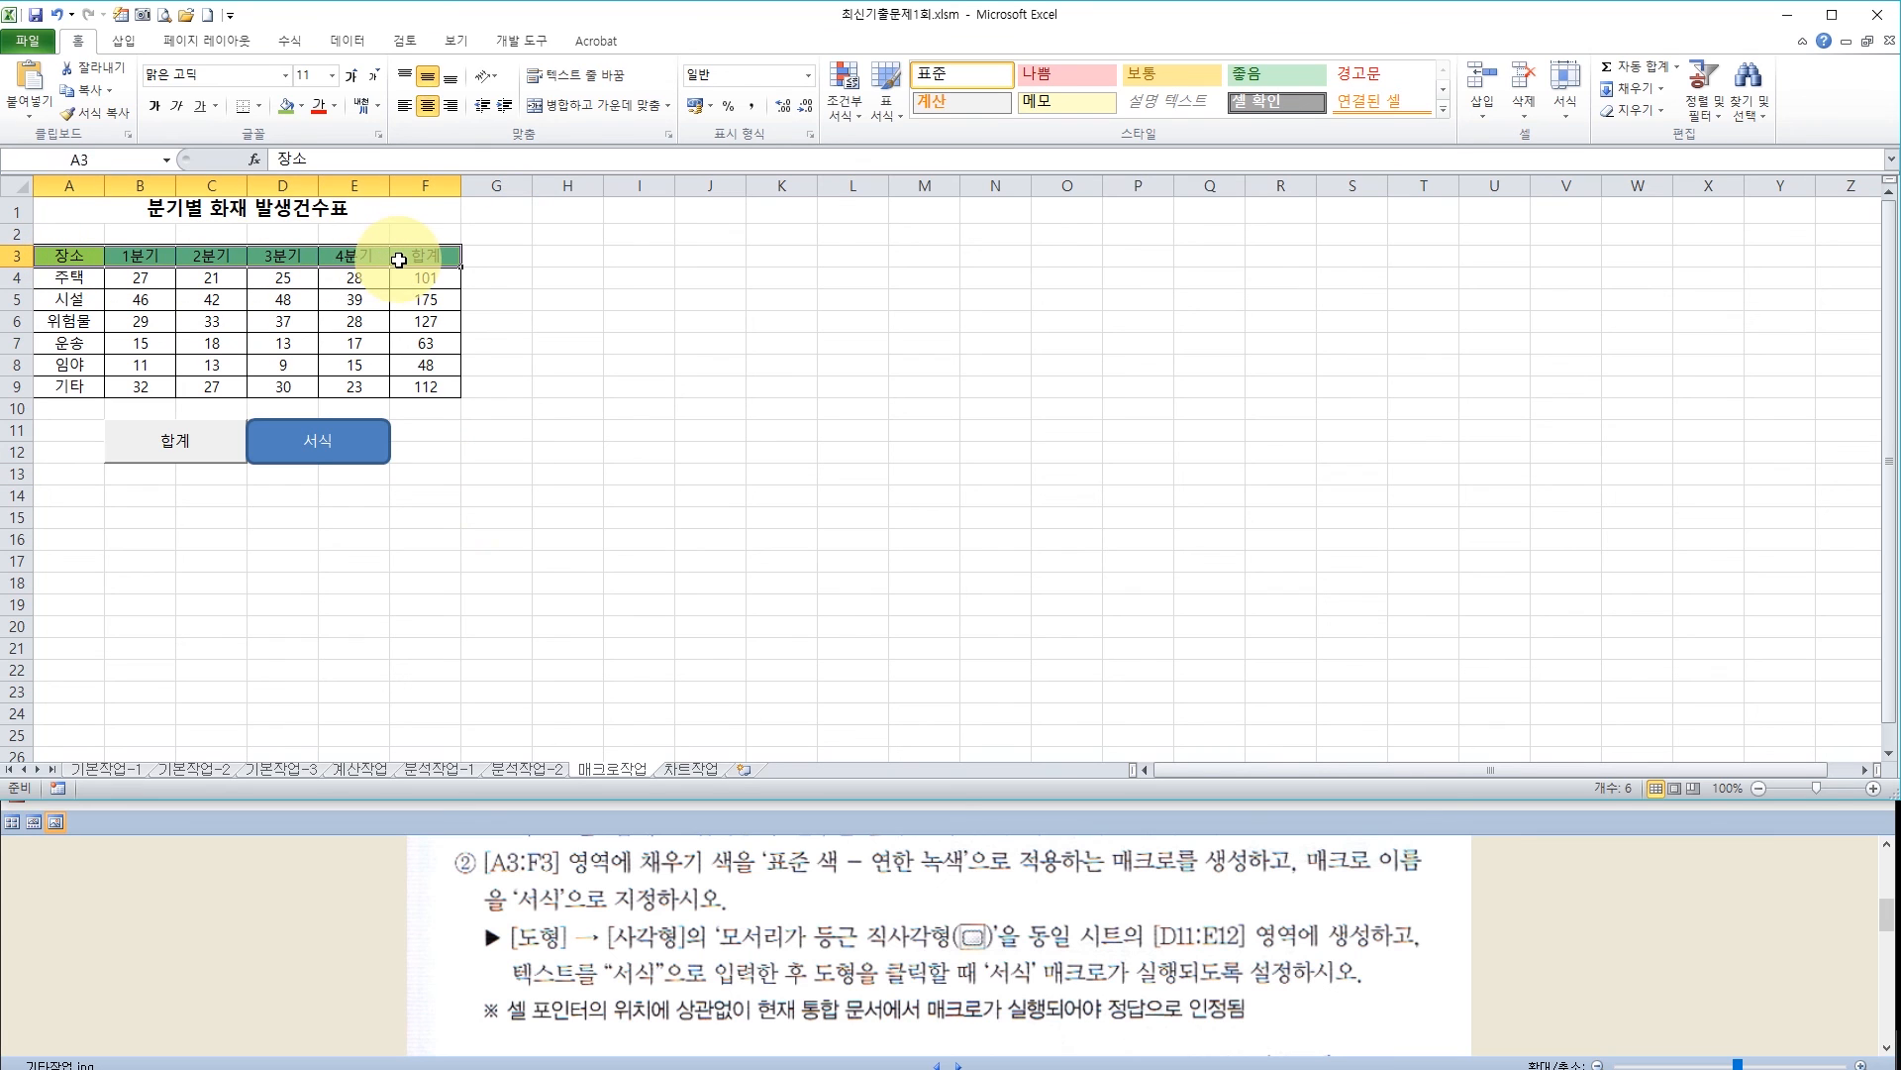
left_click(301, 109)
left_click(287, 145)
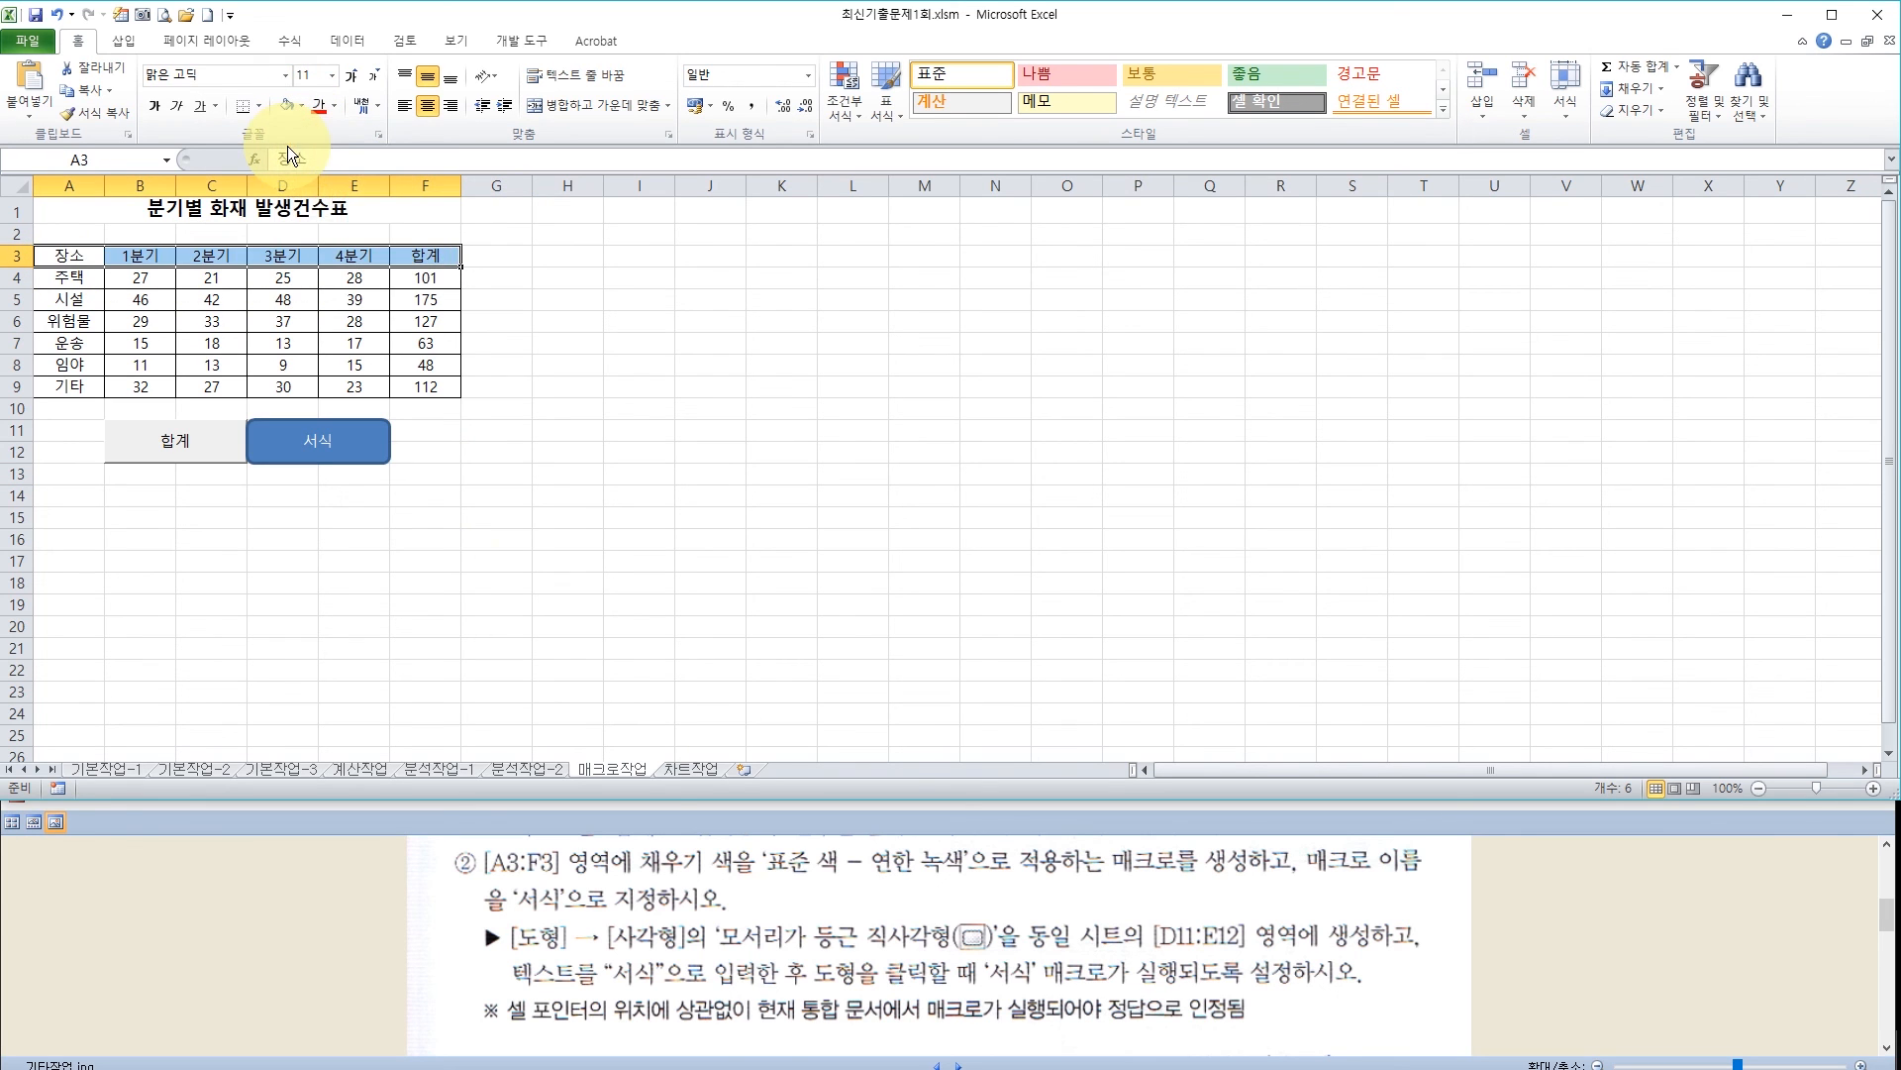
left_click(412, 430)
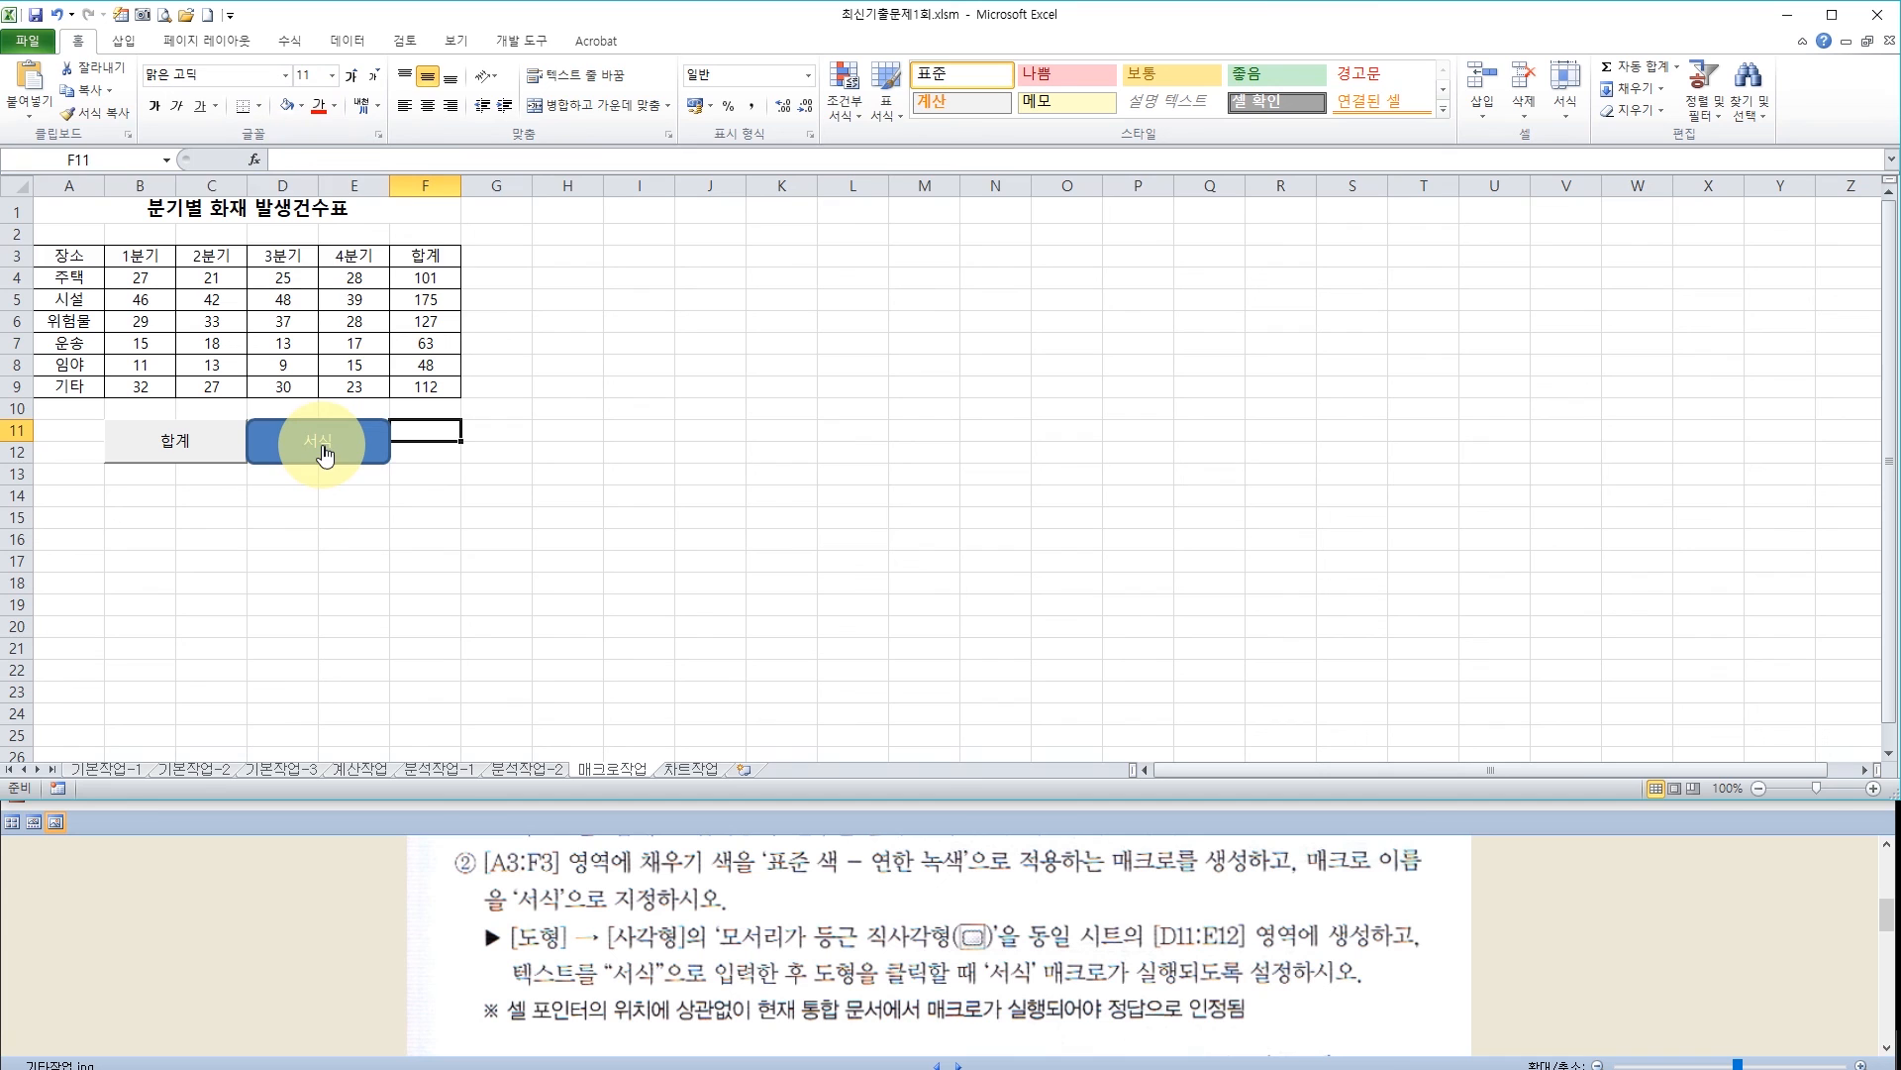
left_click(325, 454)
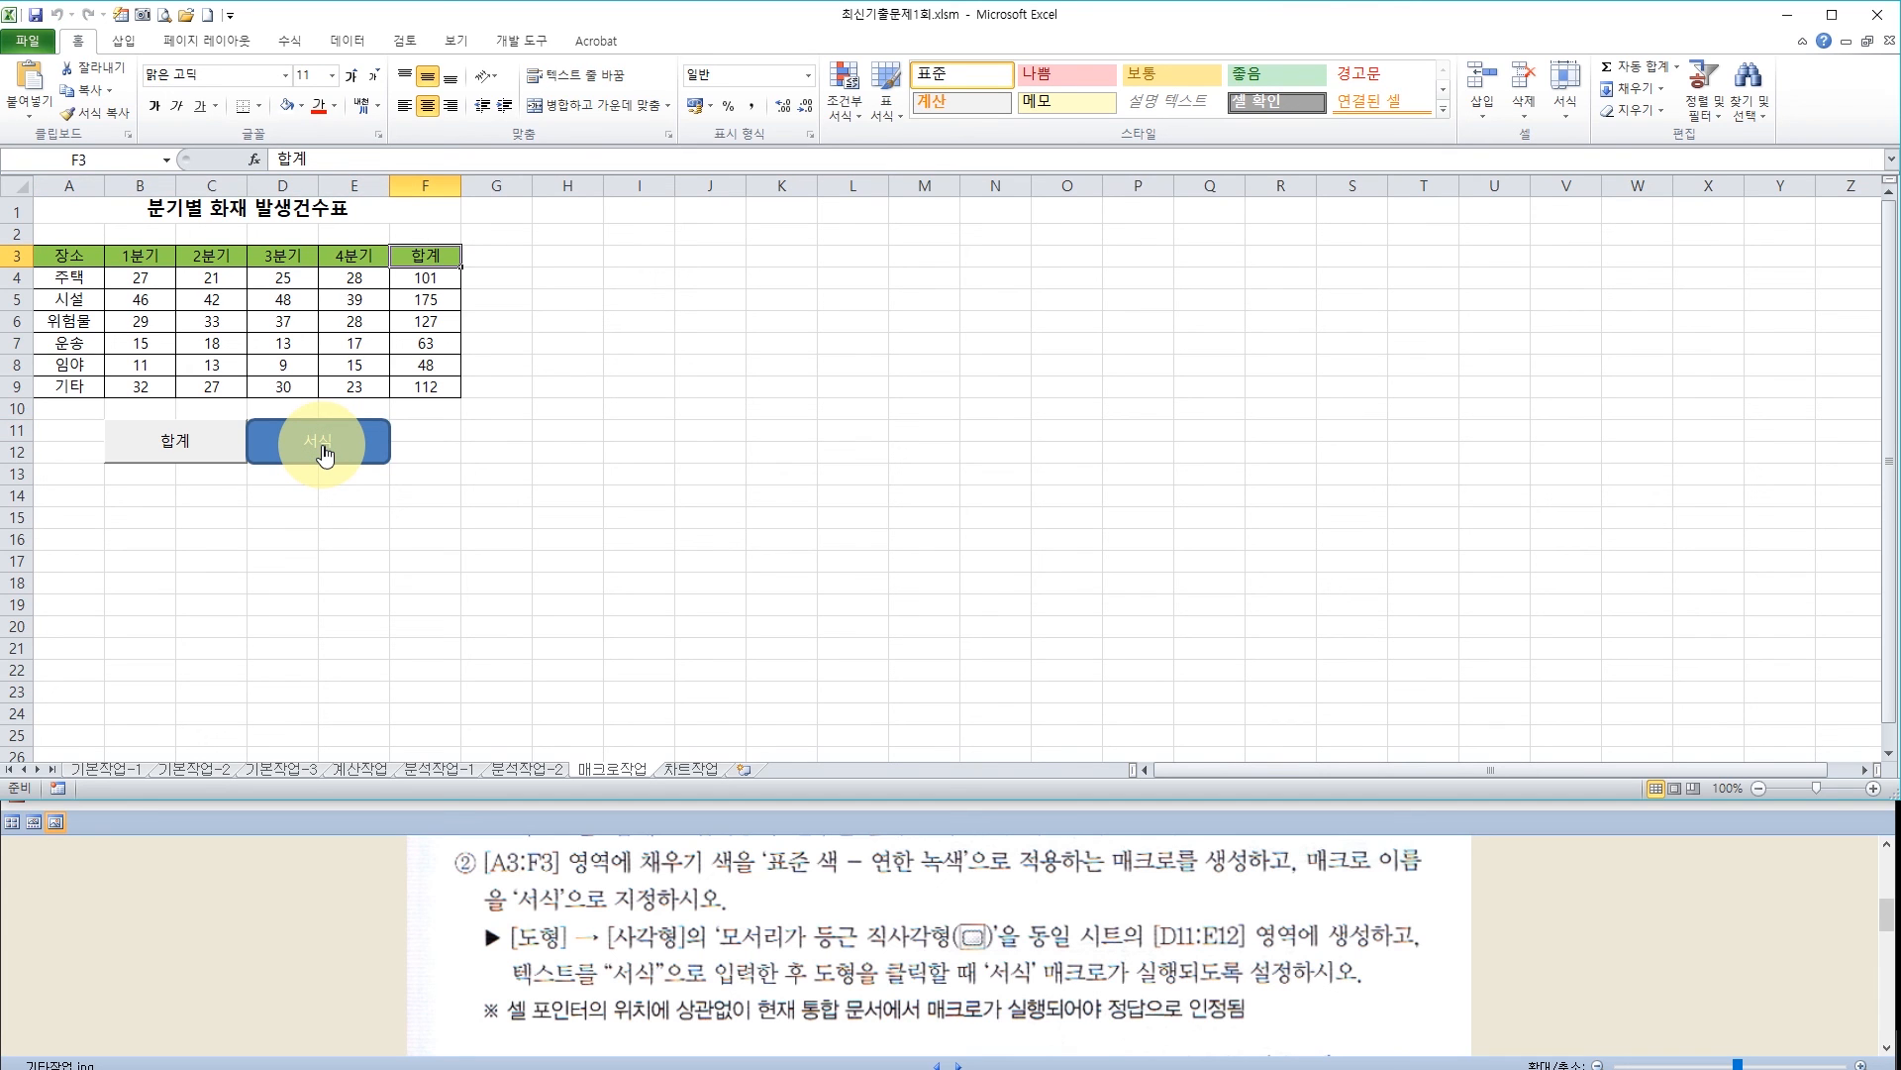
left_click(469, 465)
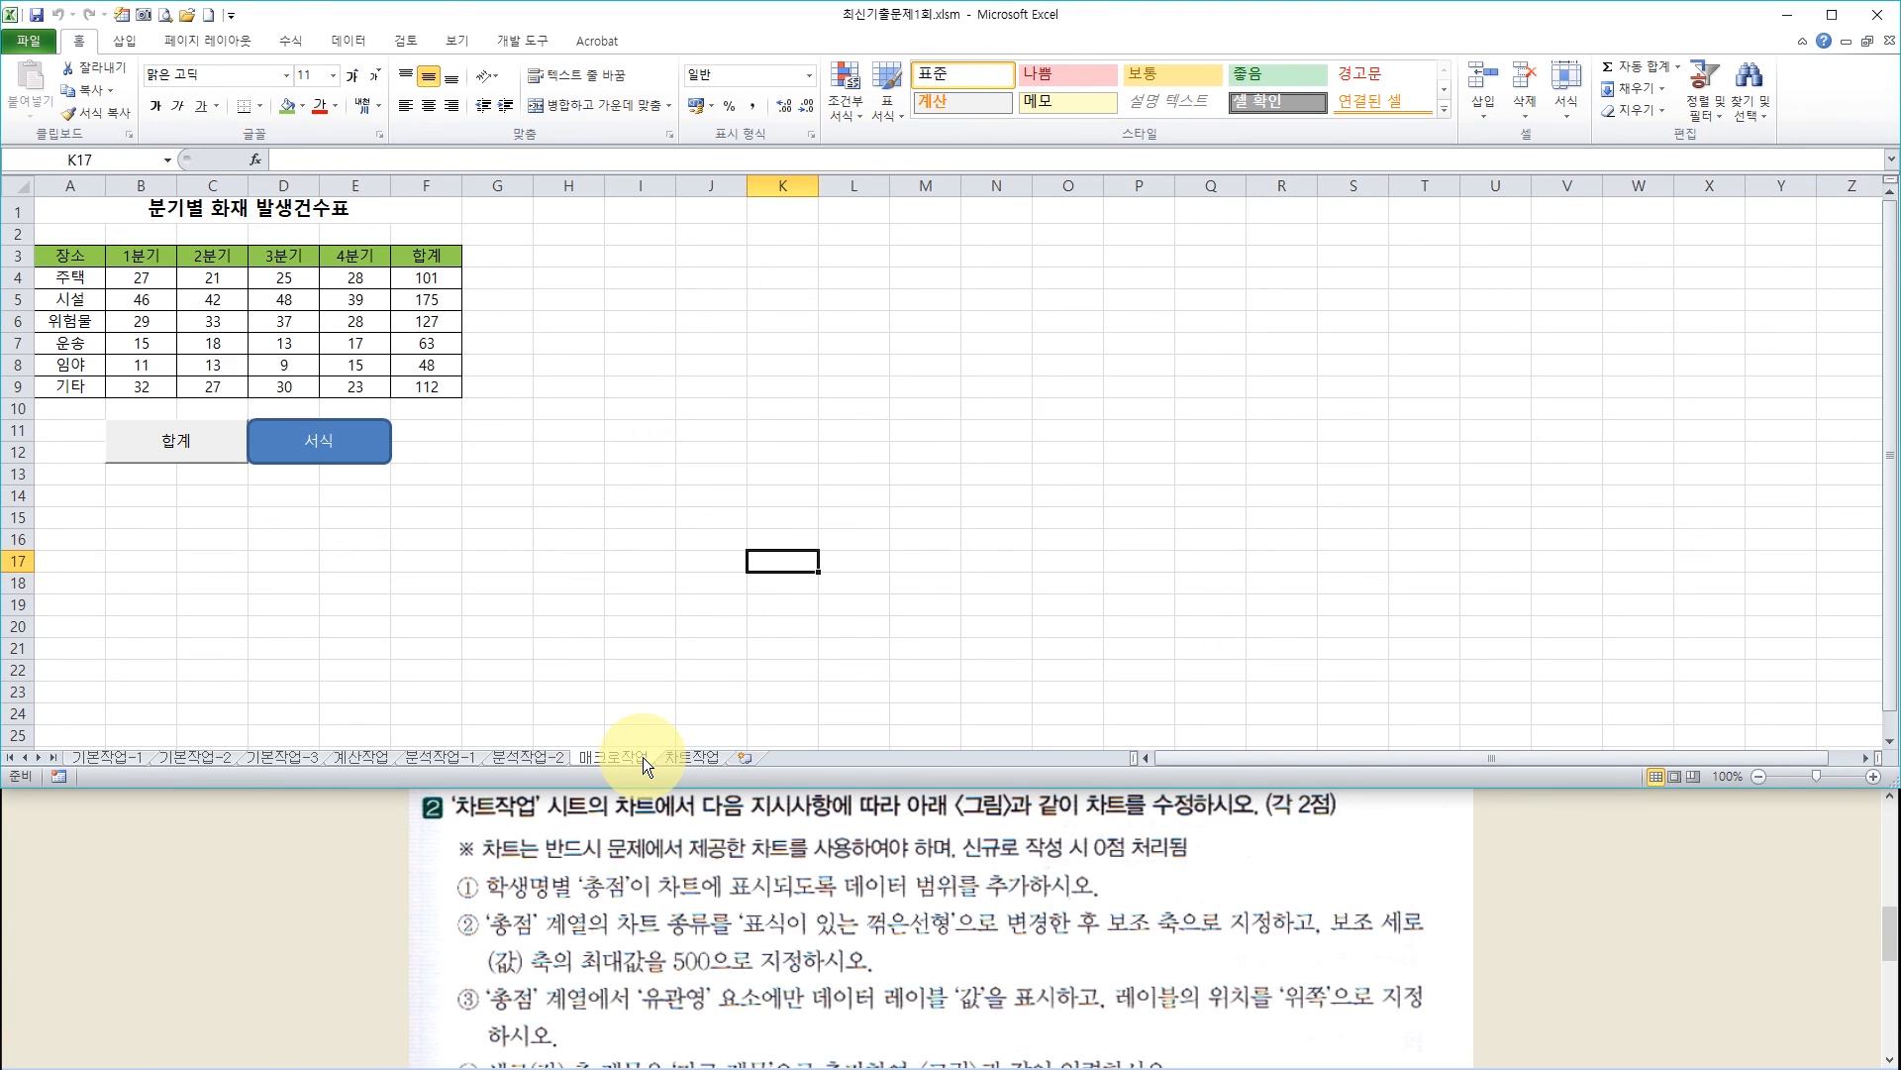
Open the 차트작업 sheet and show the five chart modification instructions in the task image
left_click(681, 758)
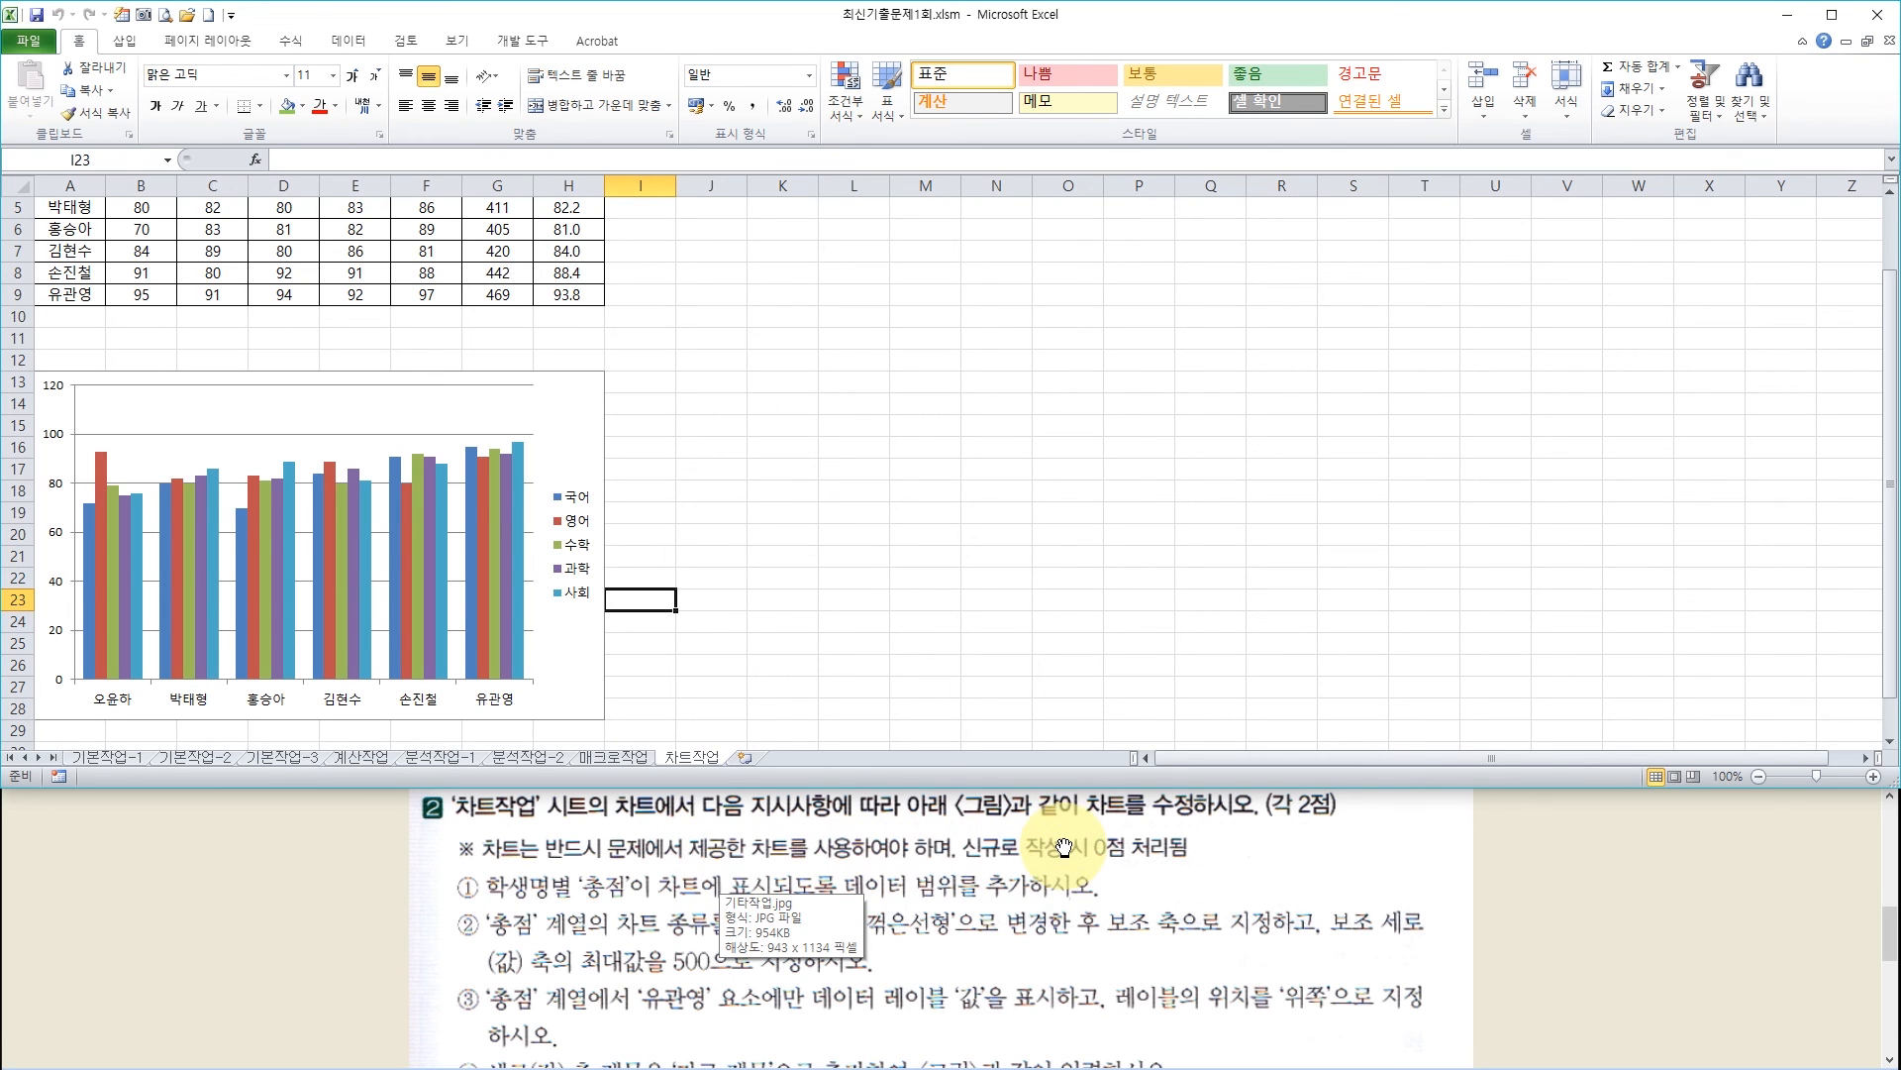
left_click(1245, 872)
scroll(1246, 861, "down", 2)
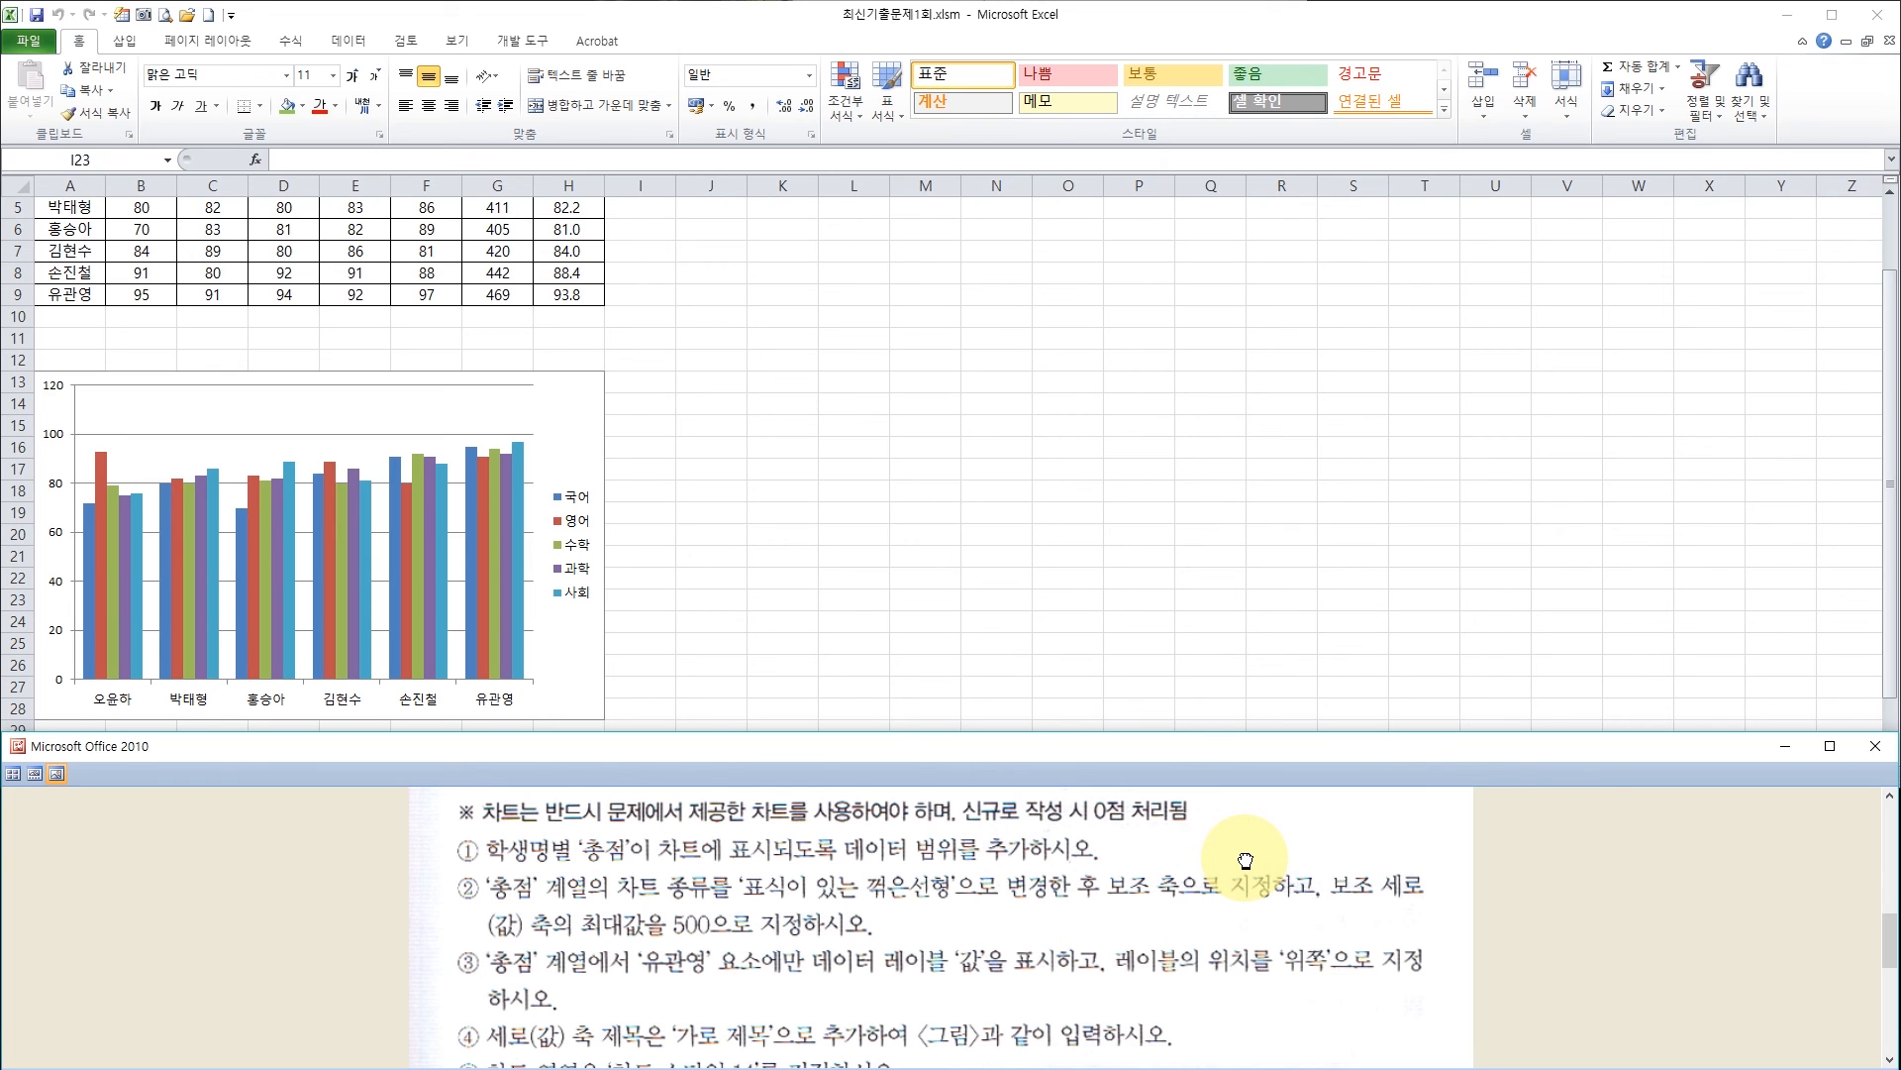
left_click_drag(1246, 861, 1247, 817)
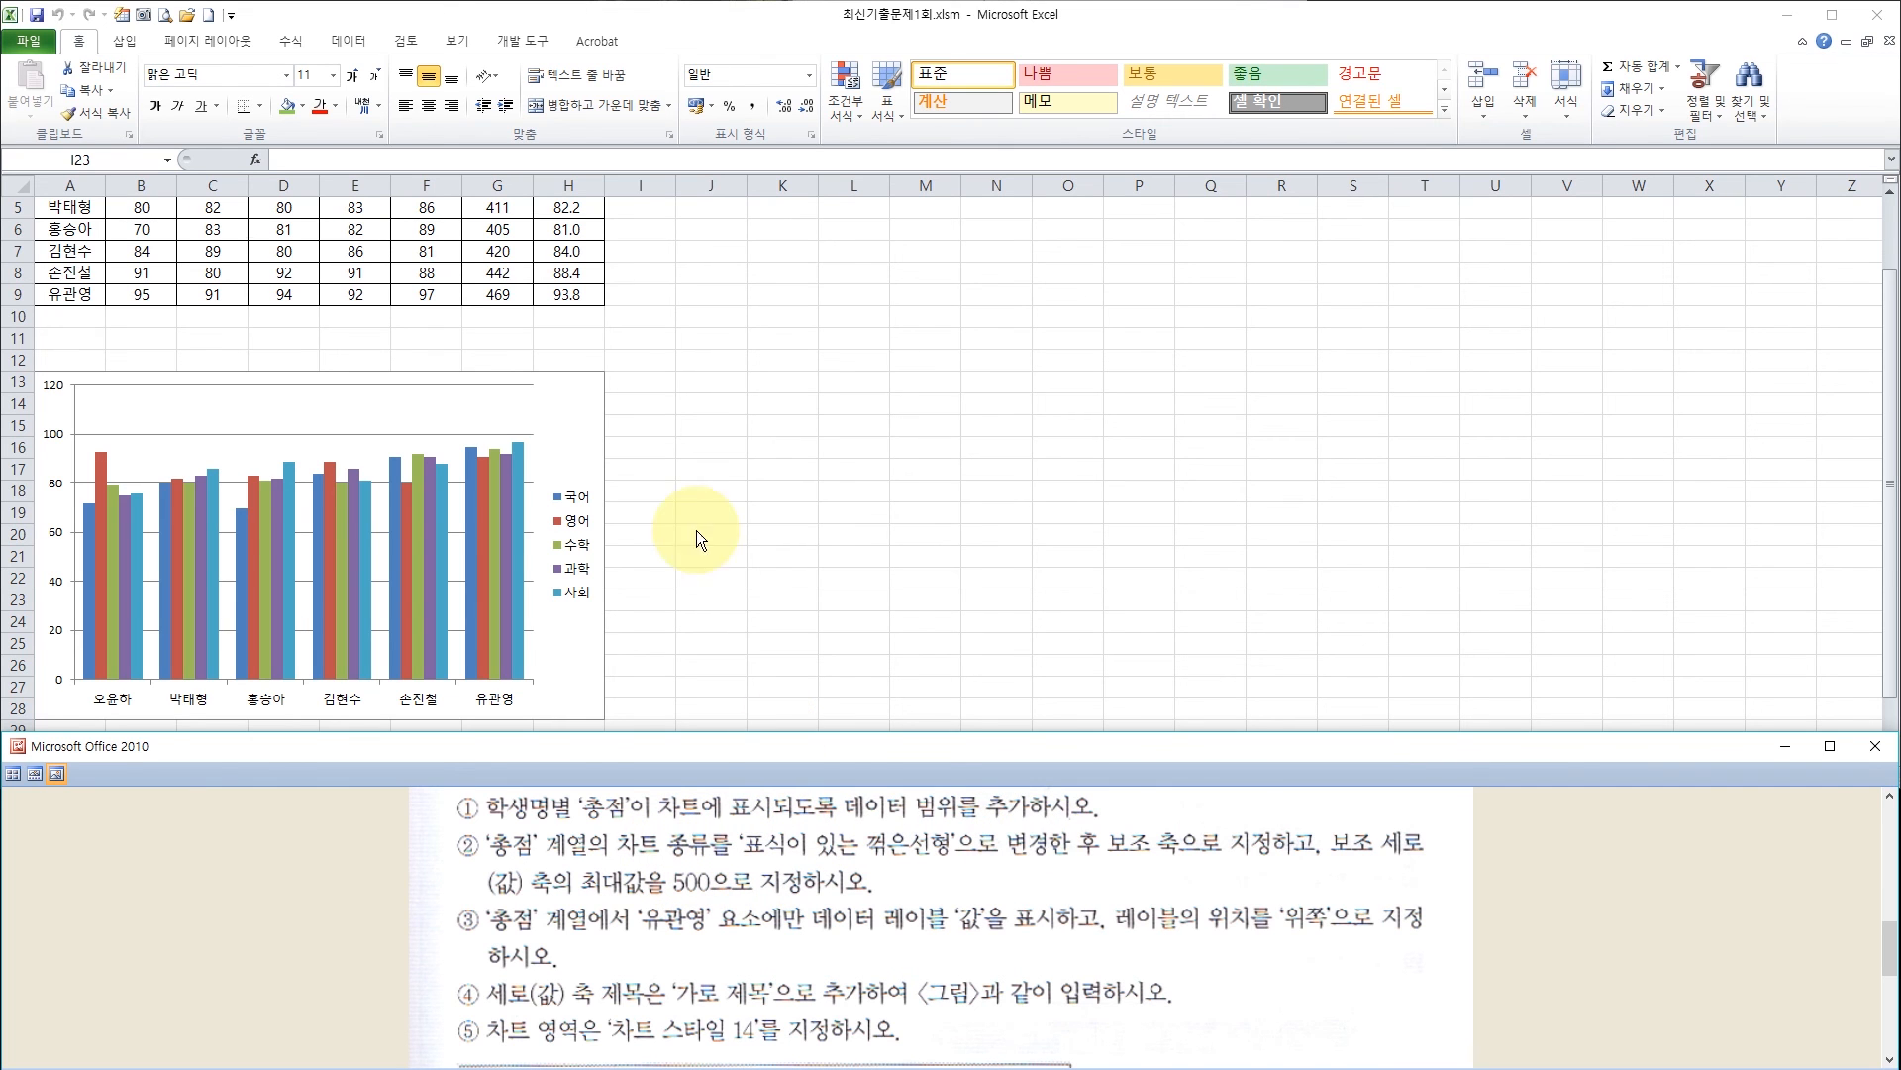
Add the 총점 data in G3:G9 to the chart as a new series by copying and pasting it
left_click(658, 475)
scroll(669, 476, "up", 2)
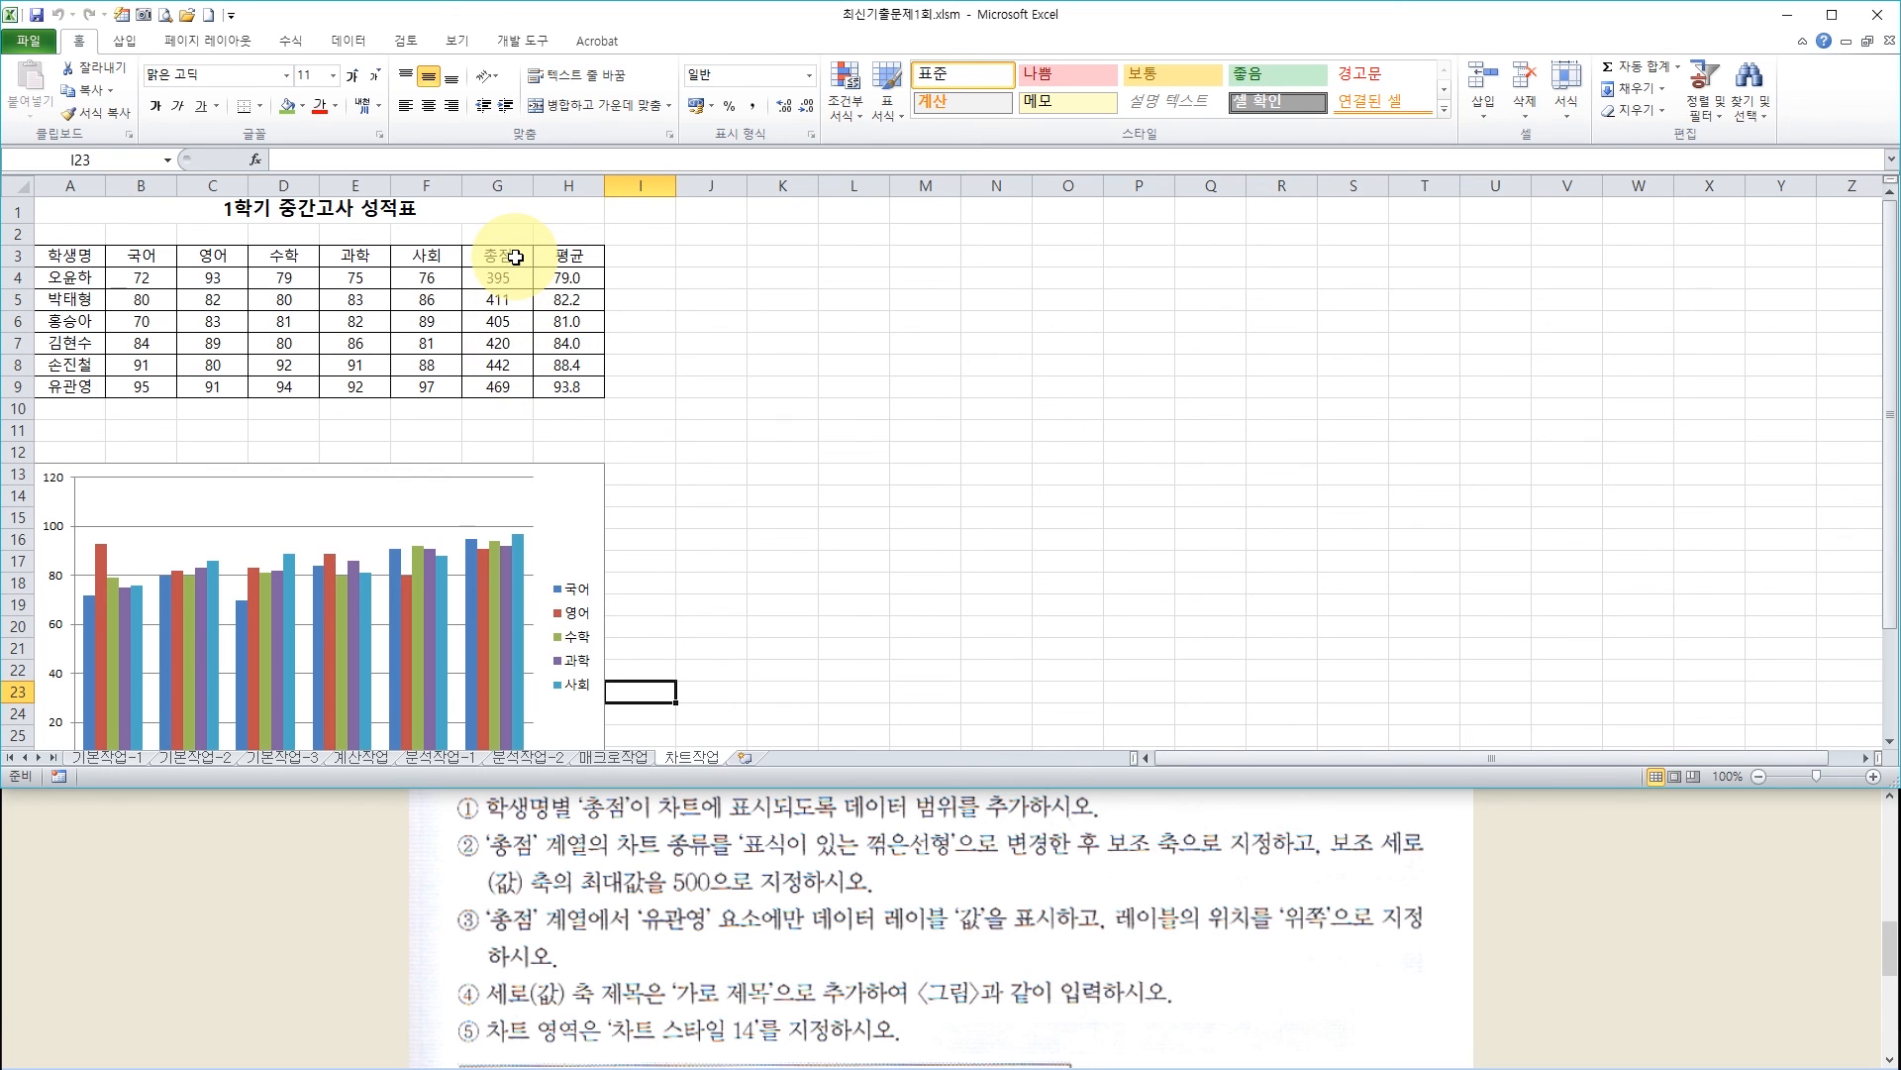
left_click_drag(515, 257, 507, 387)
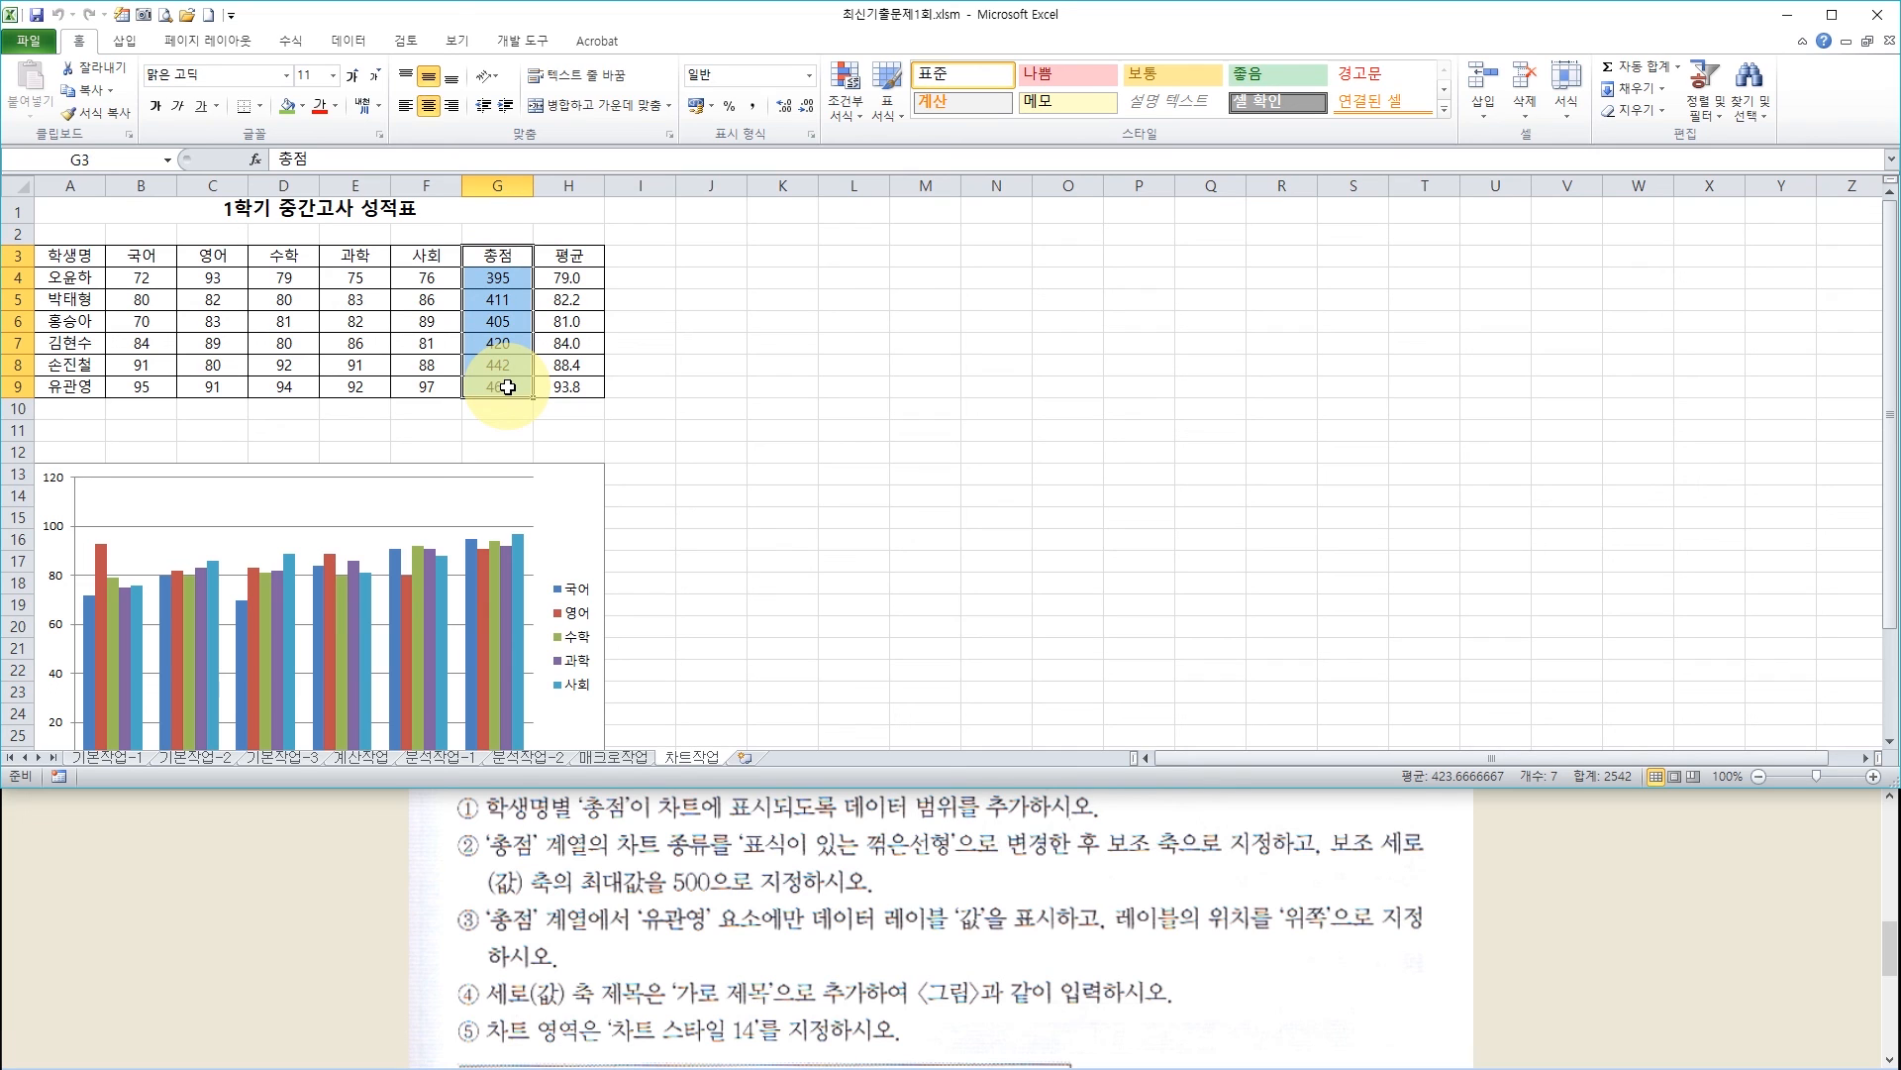
key("ctrl+c")
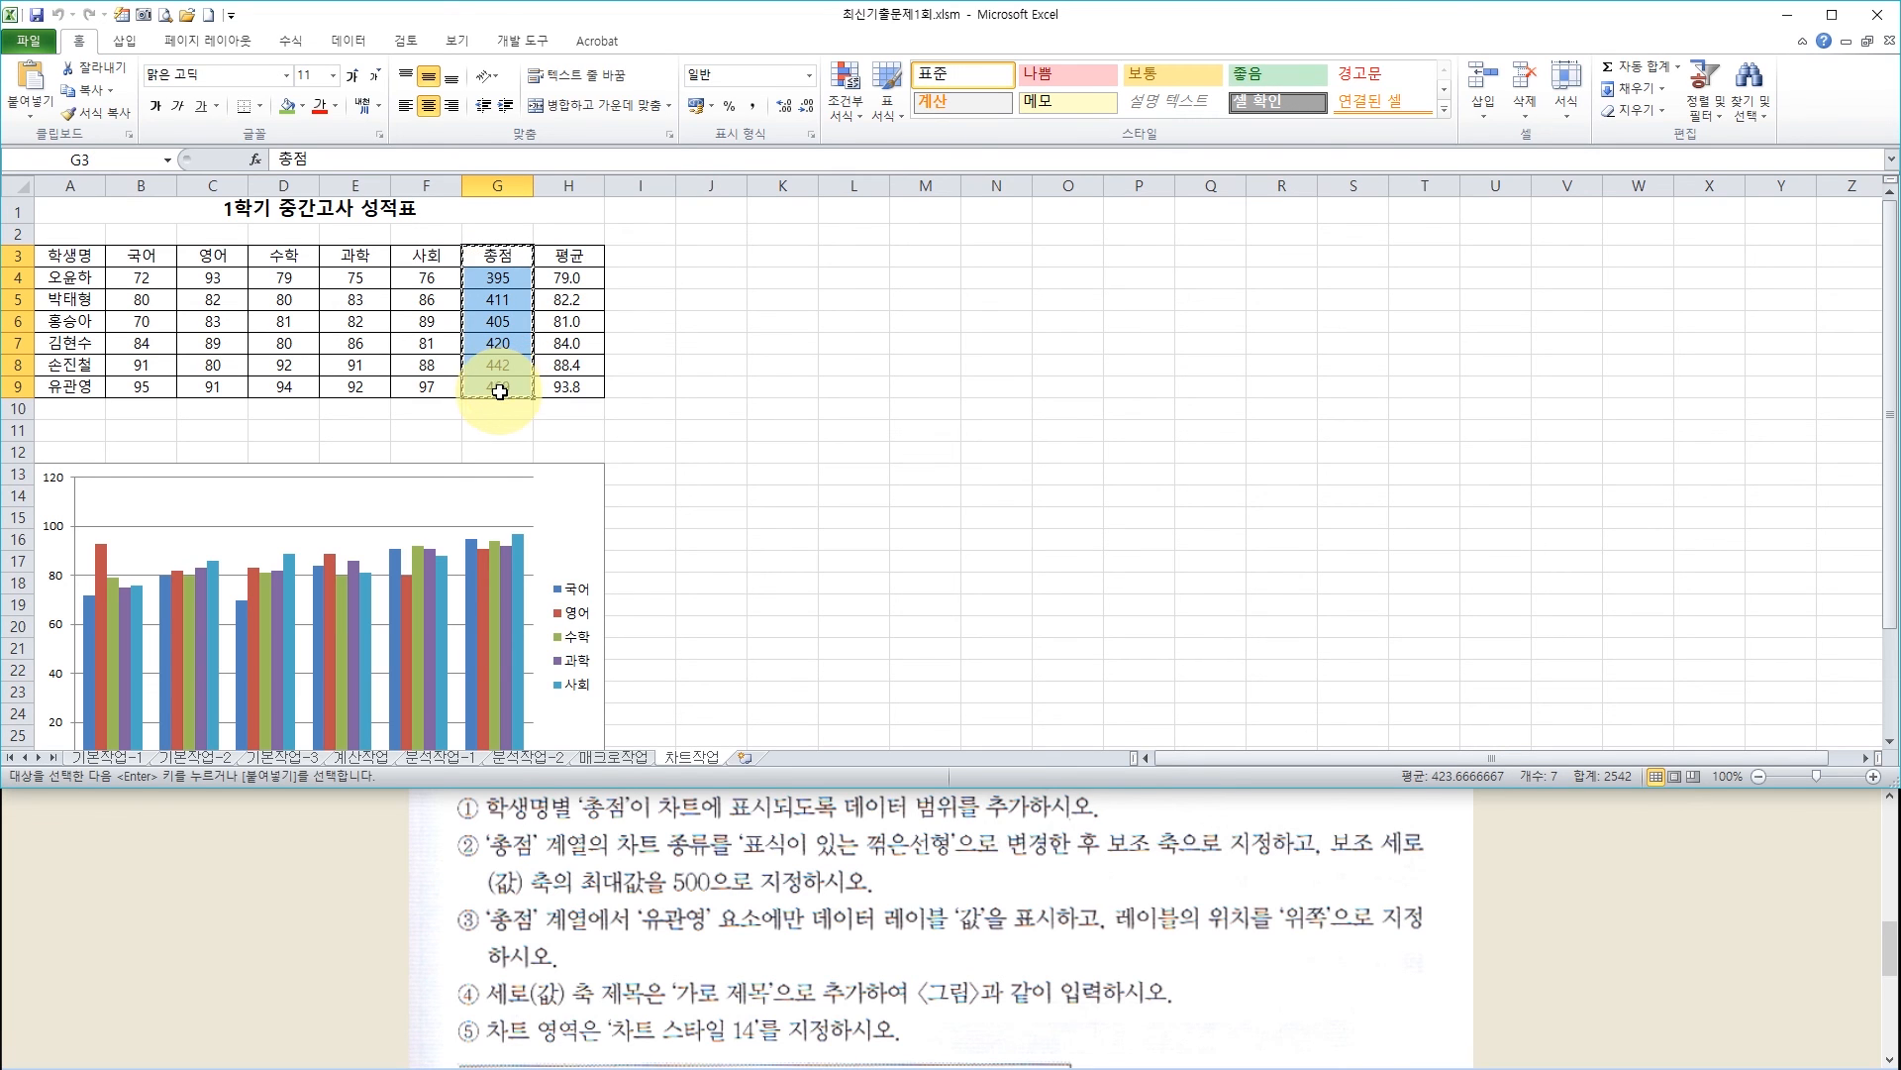
left_click(575, 513)
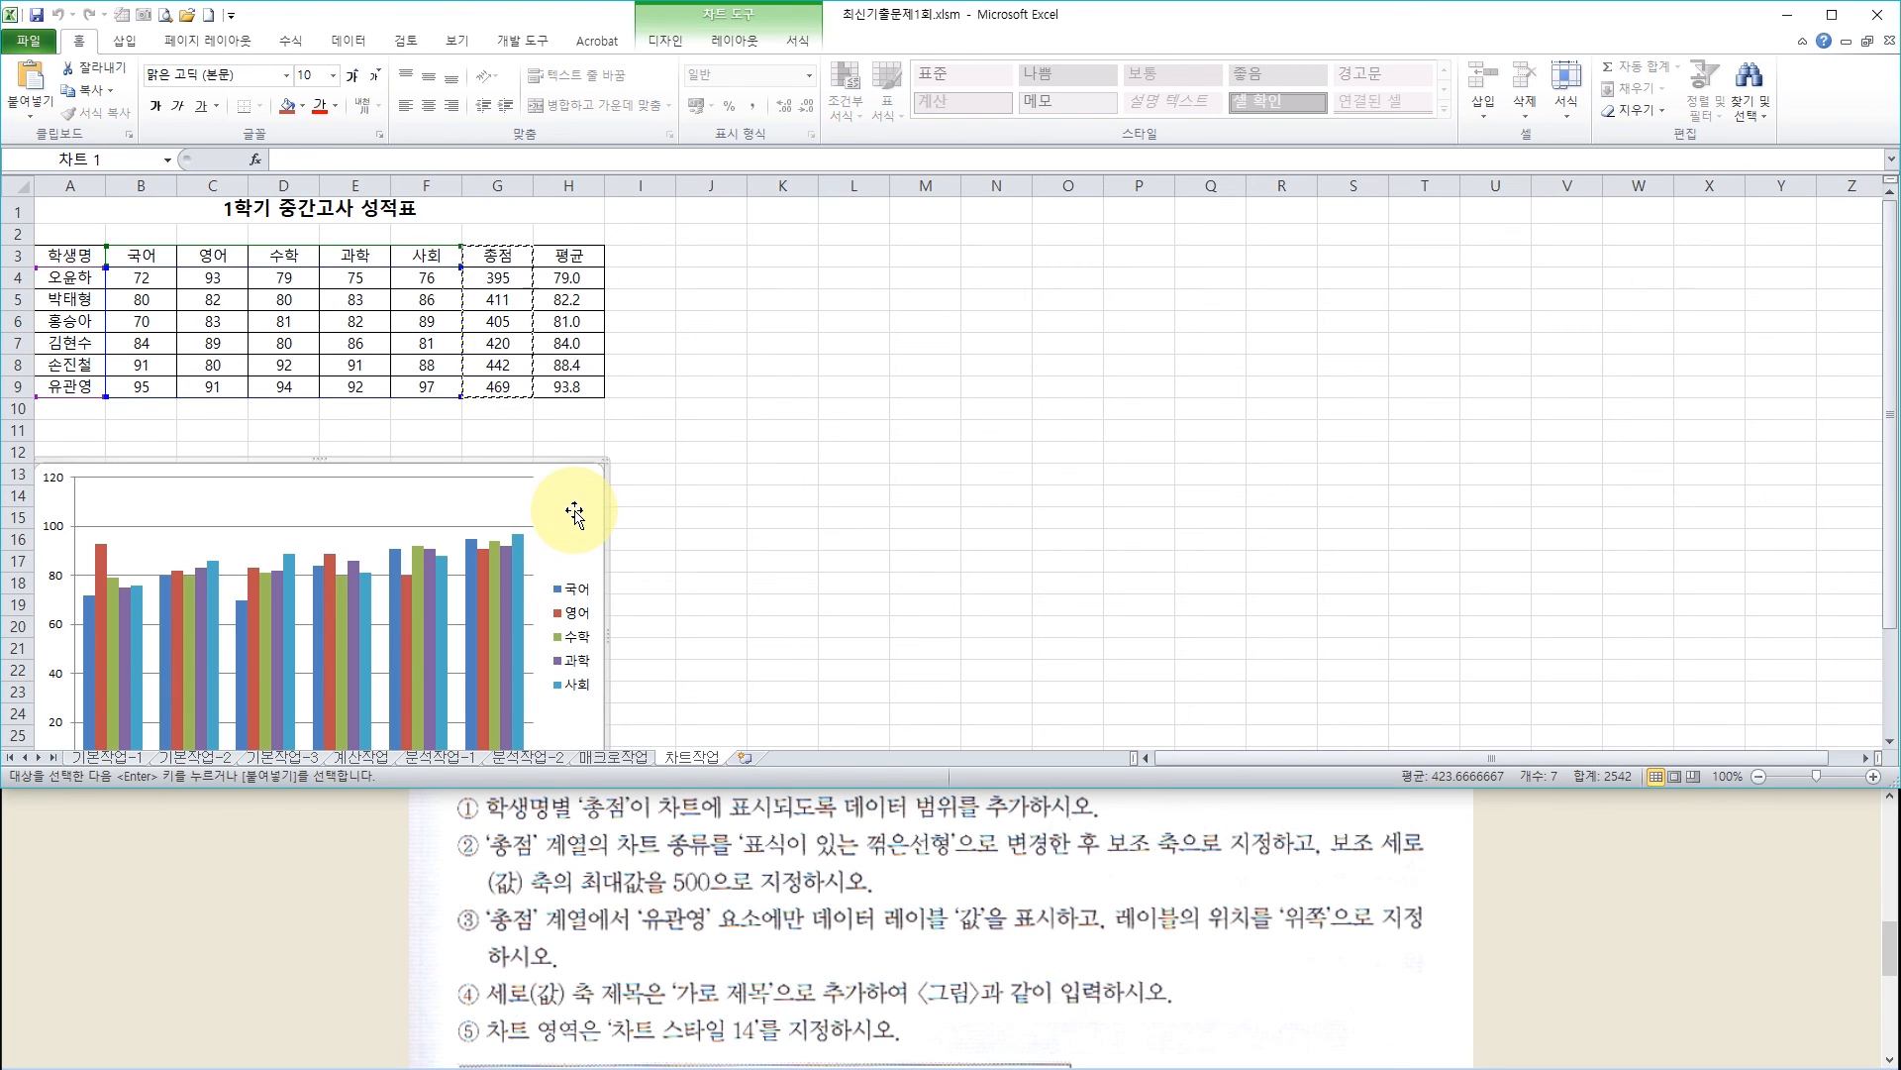
key("ctrl+v")
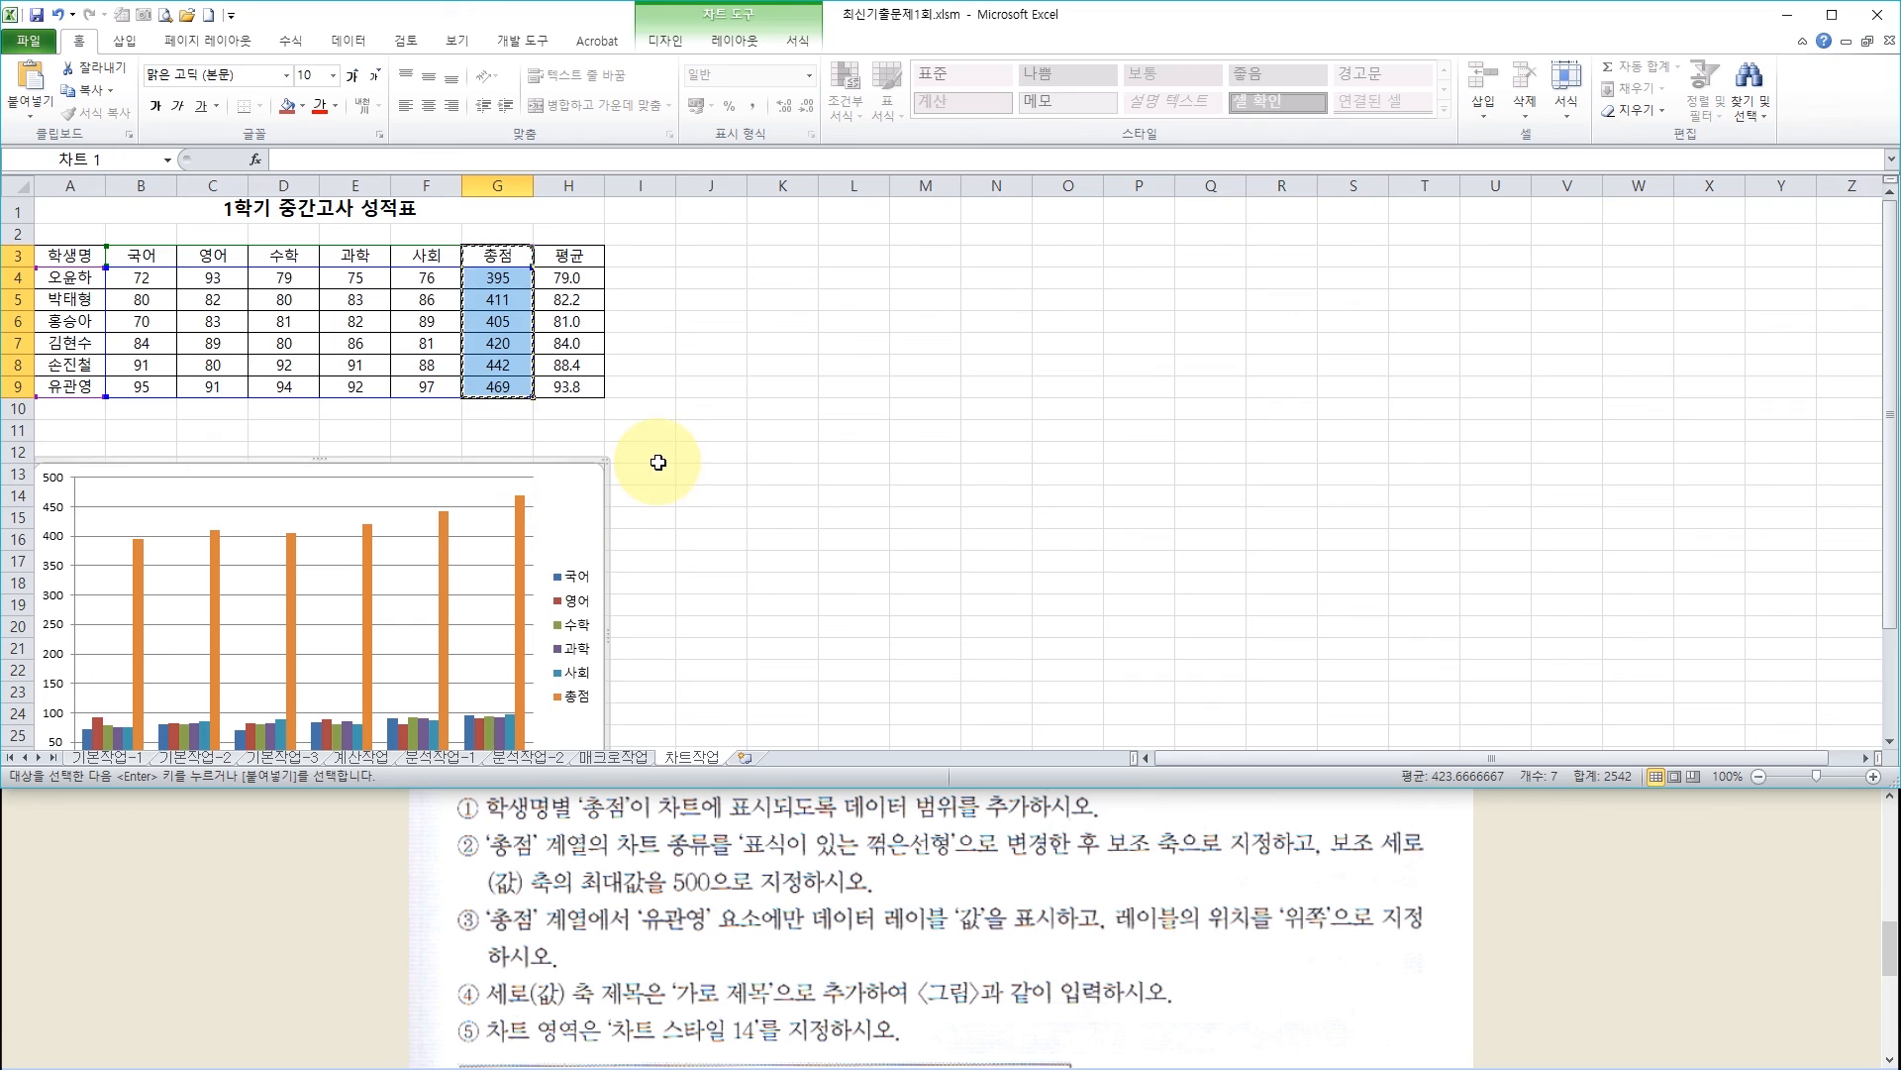
left_click(705, 473)
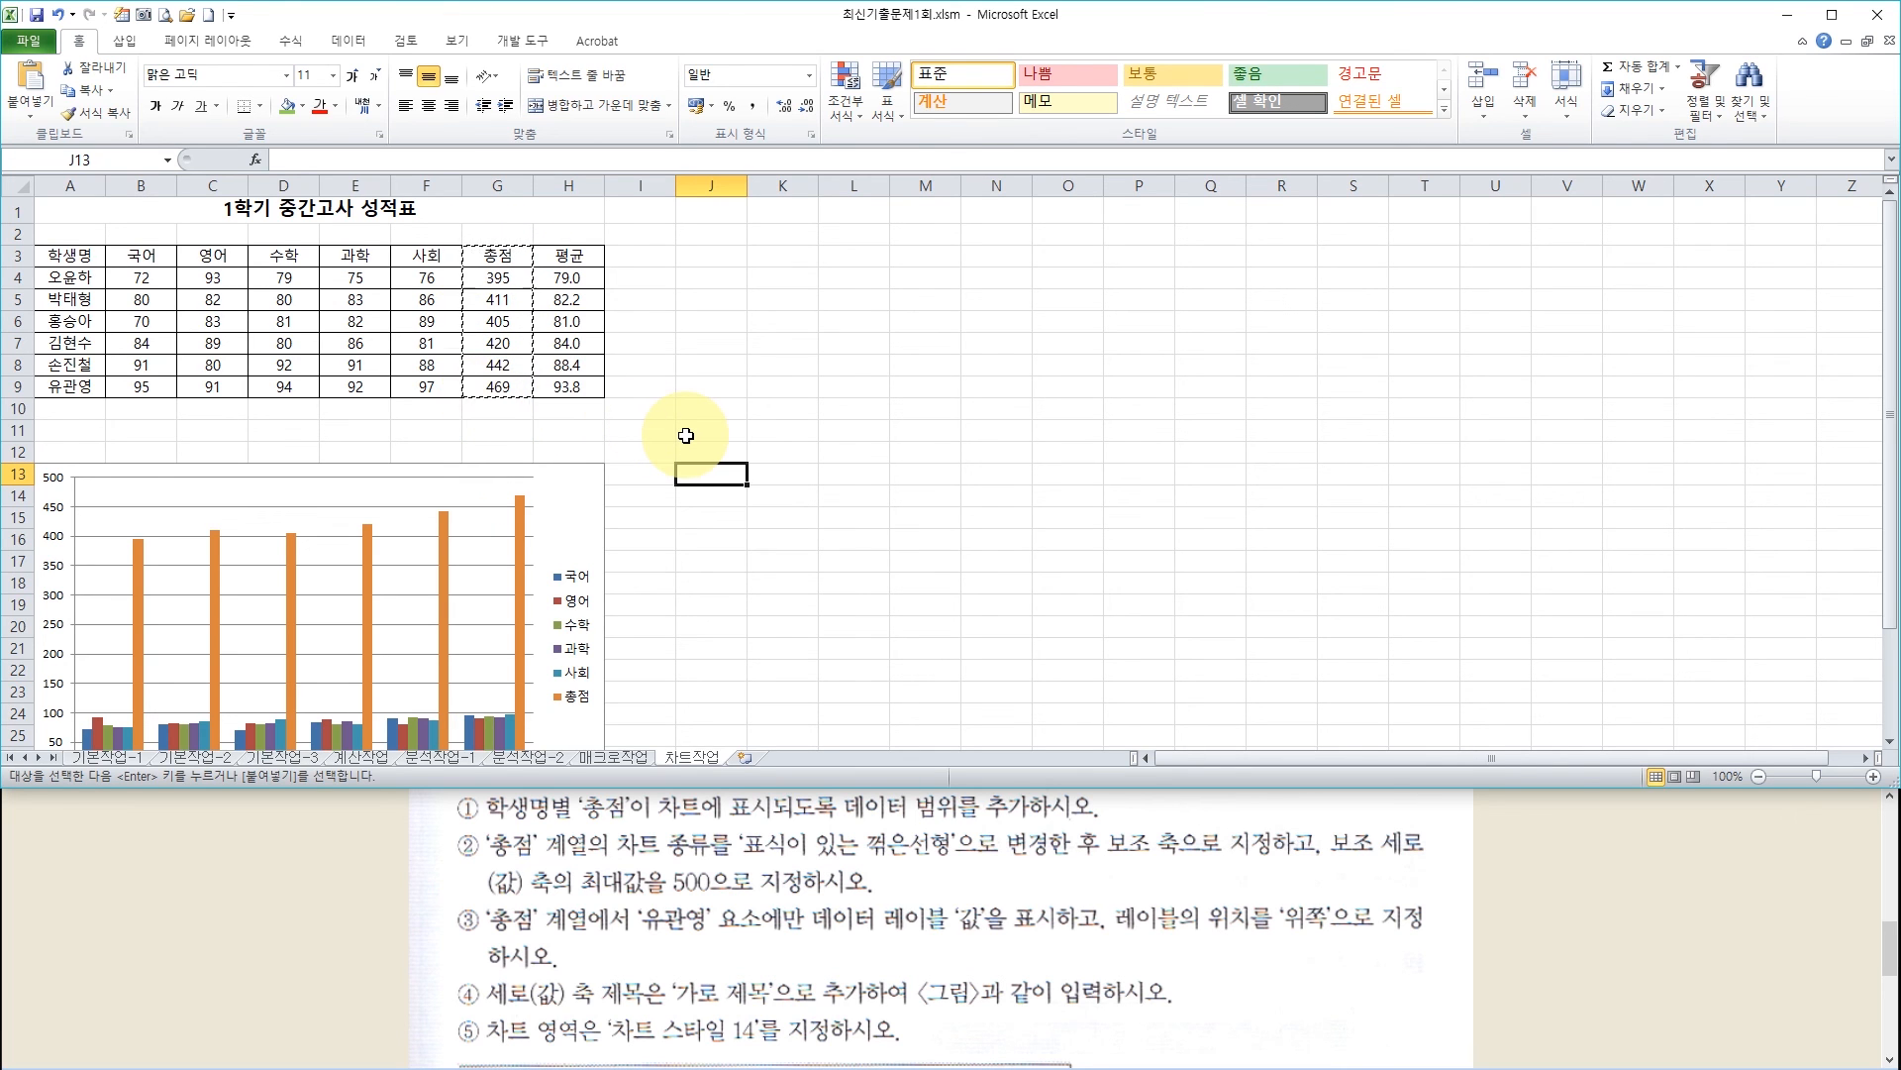
key("Escape")
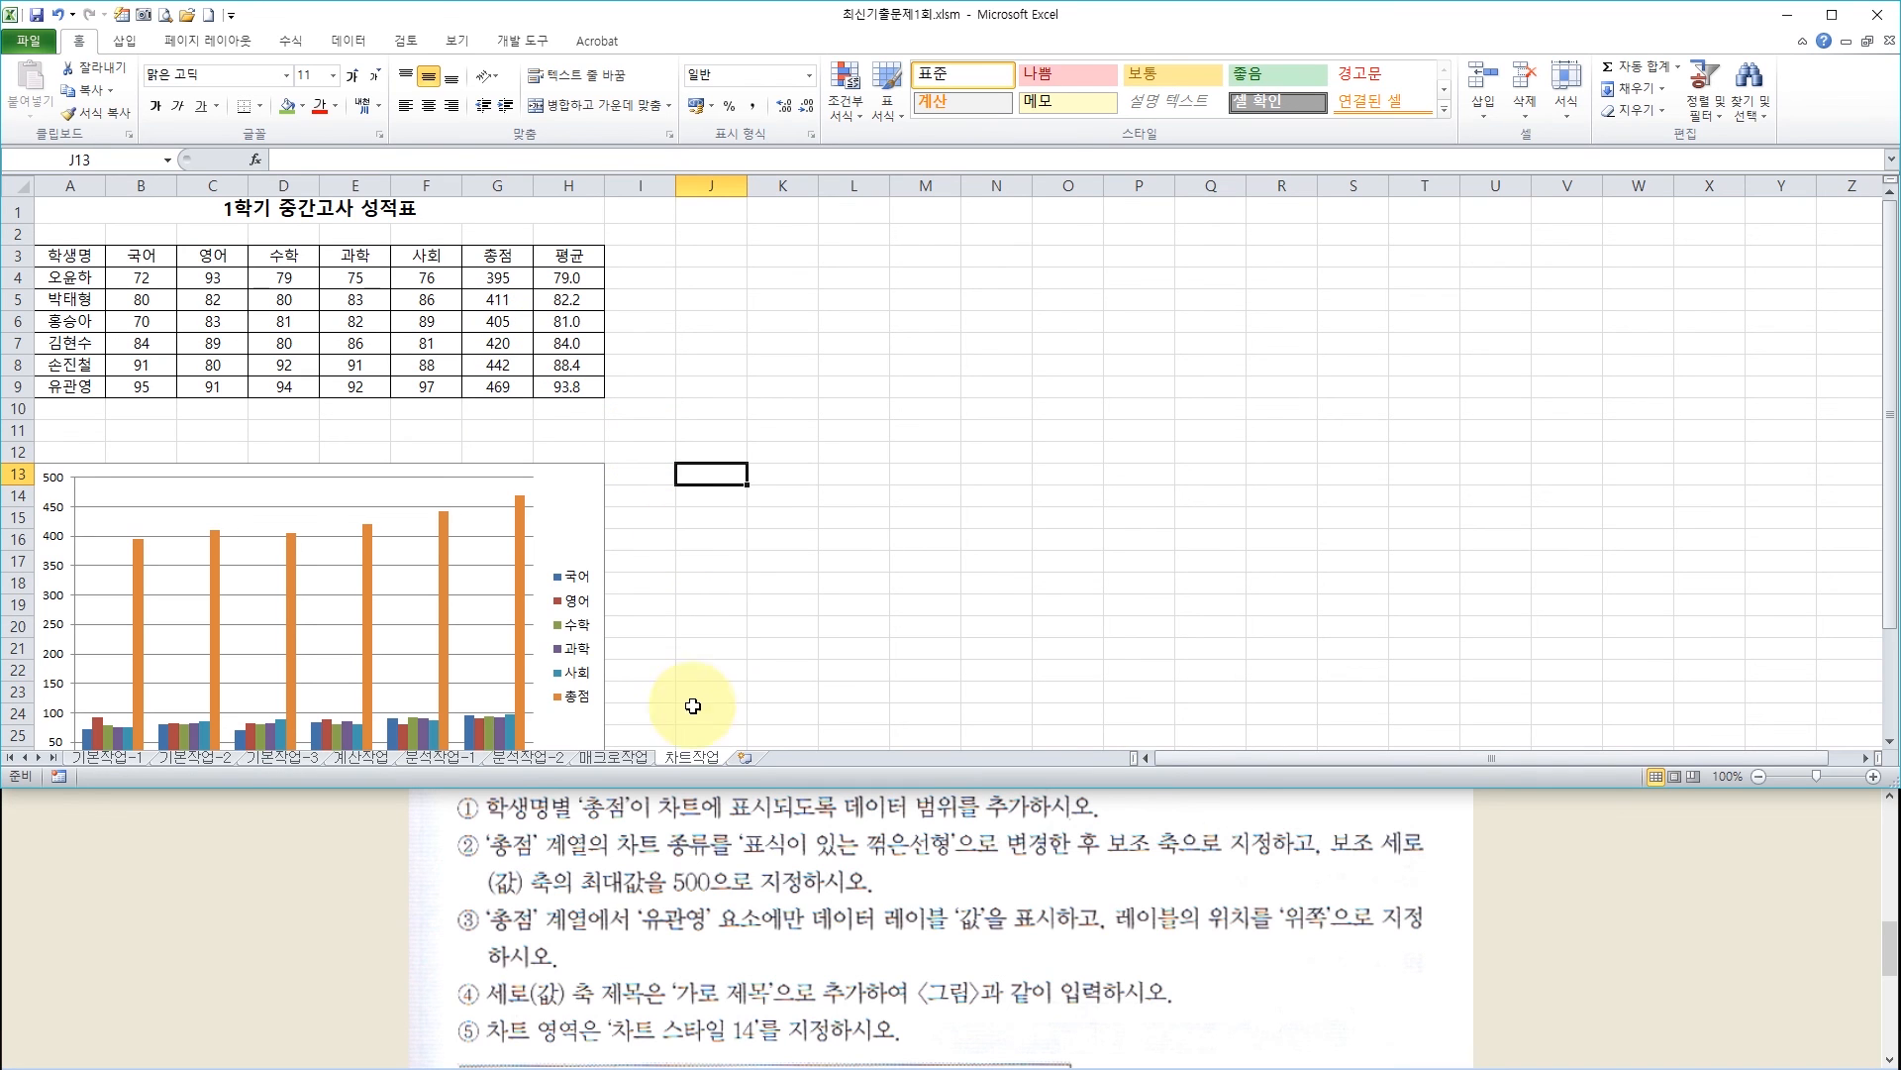
Change the 총점 series to a line chart with markers (표식이 있는 꺾은선형)
left_click(788, 917)
scroll(789, 893, "down", 1)
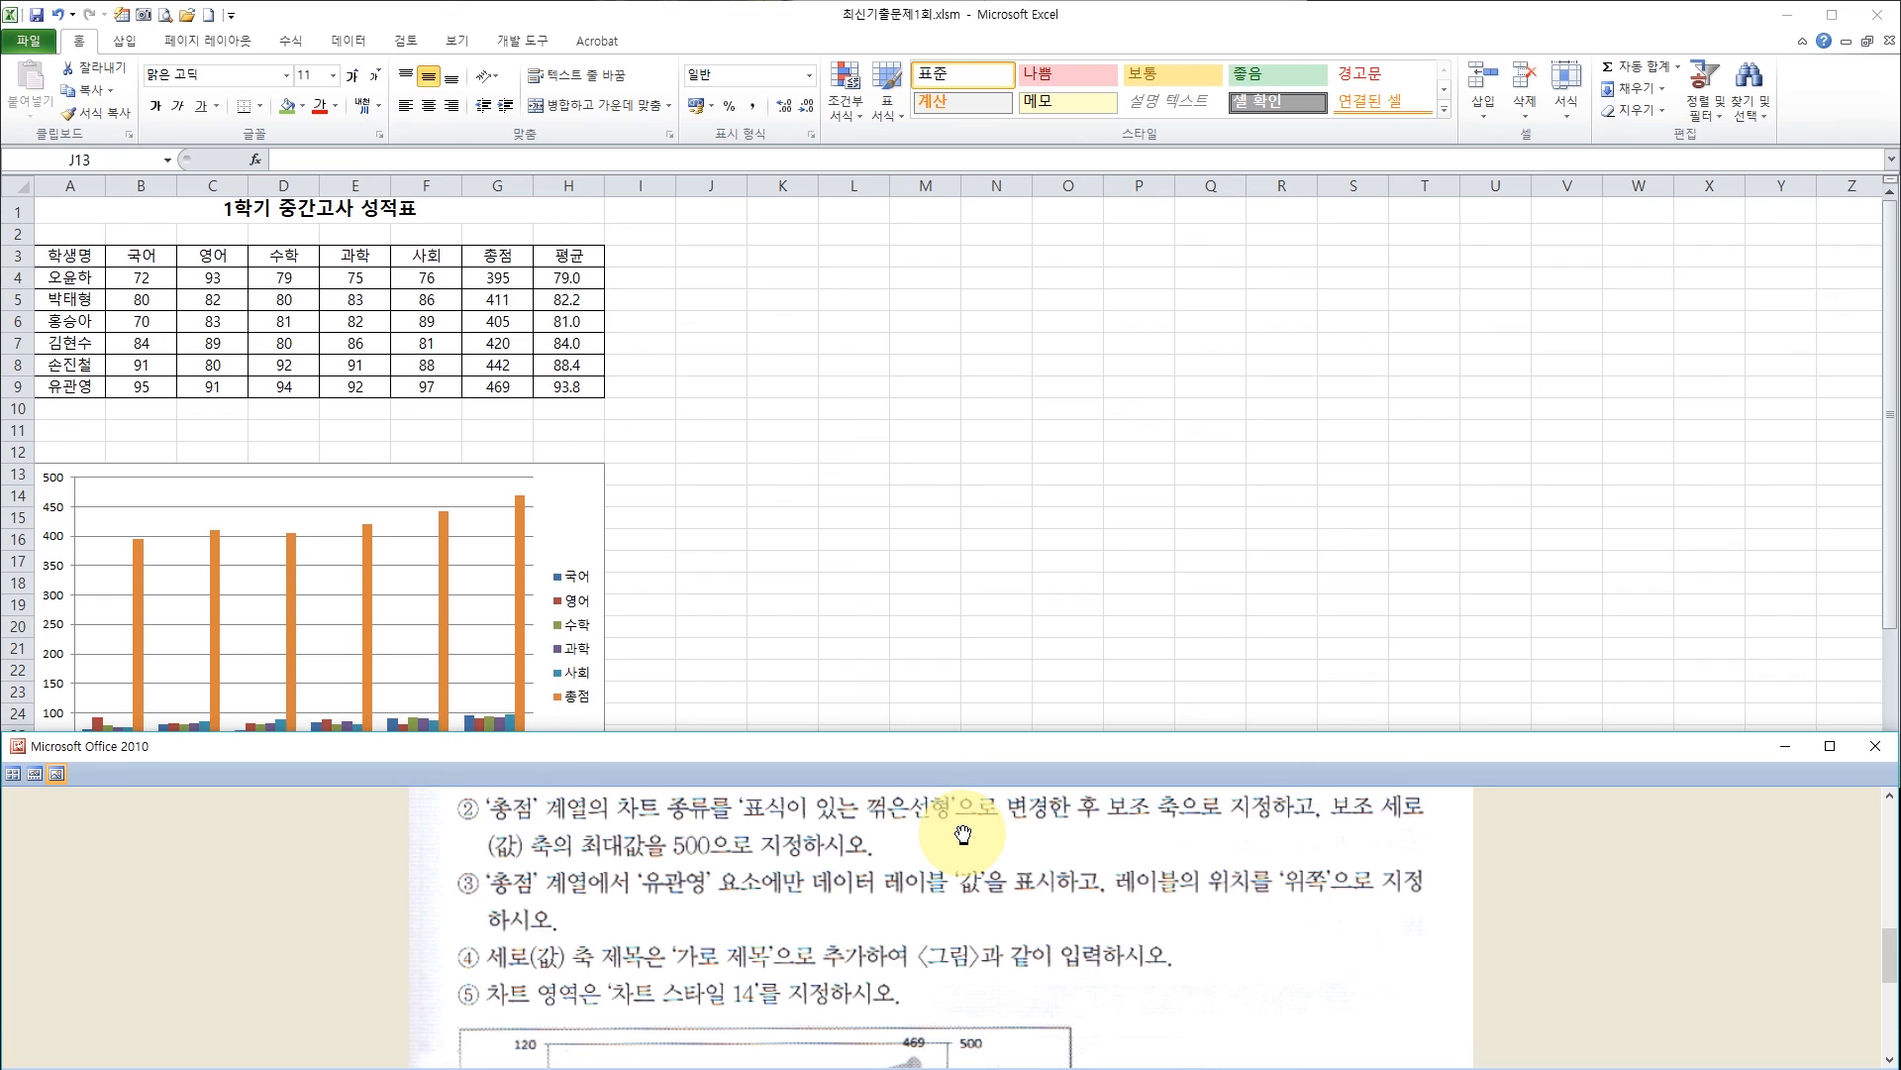
left_click(521, 549)
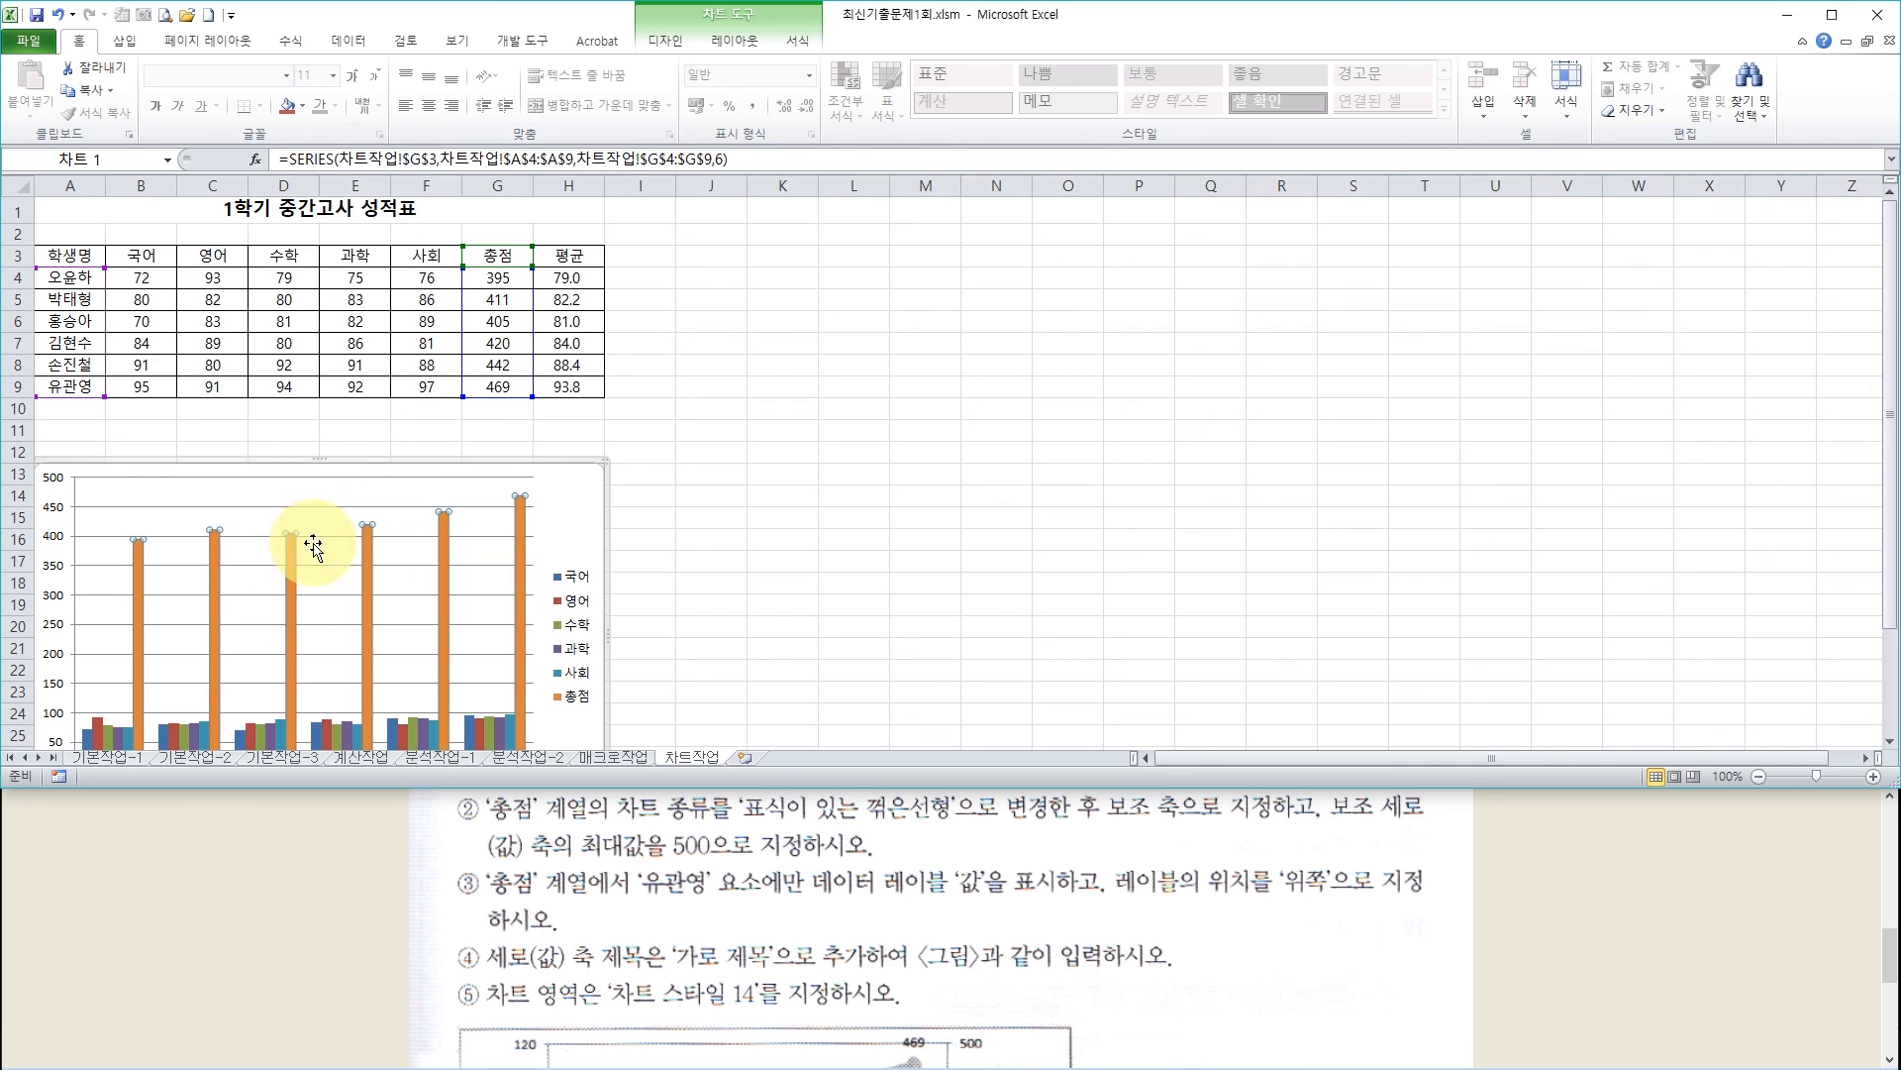
right_click(517, 538)
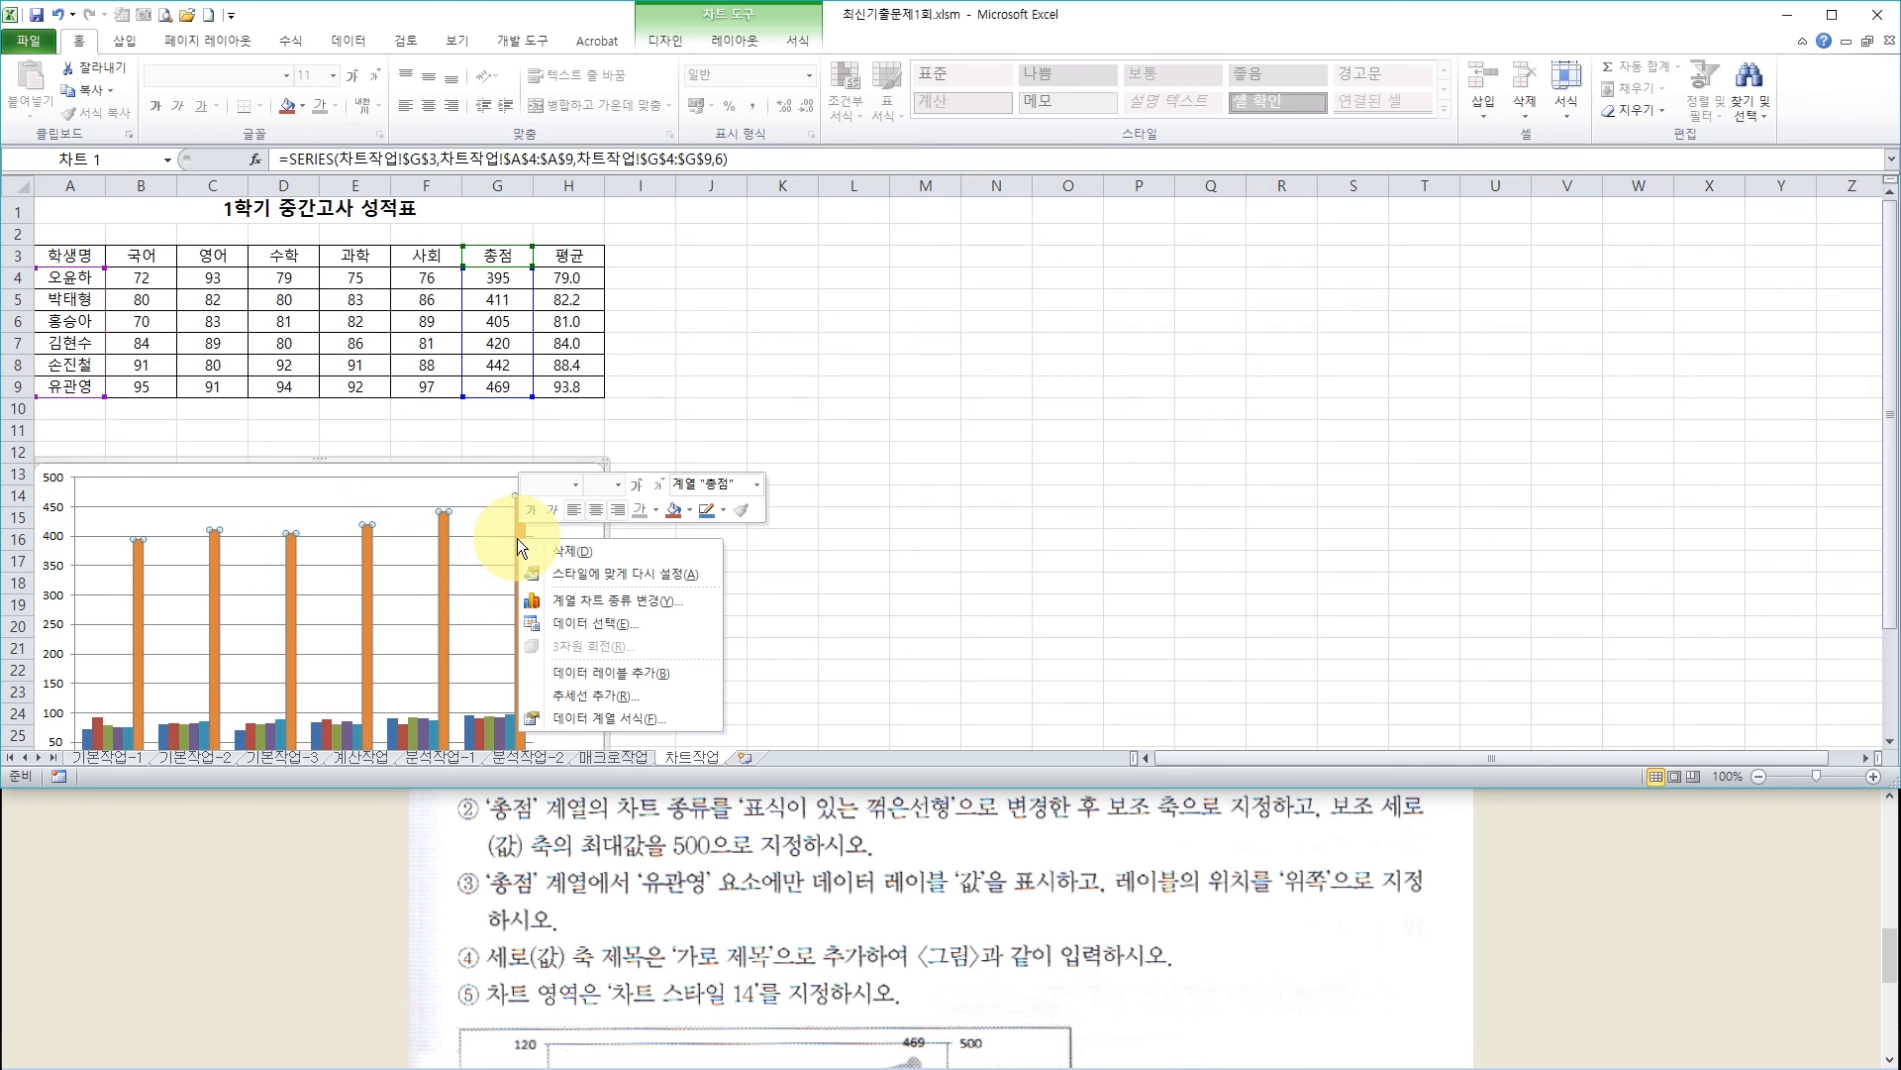
left_click(610, 603)
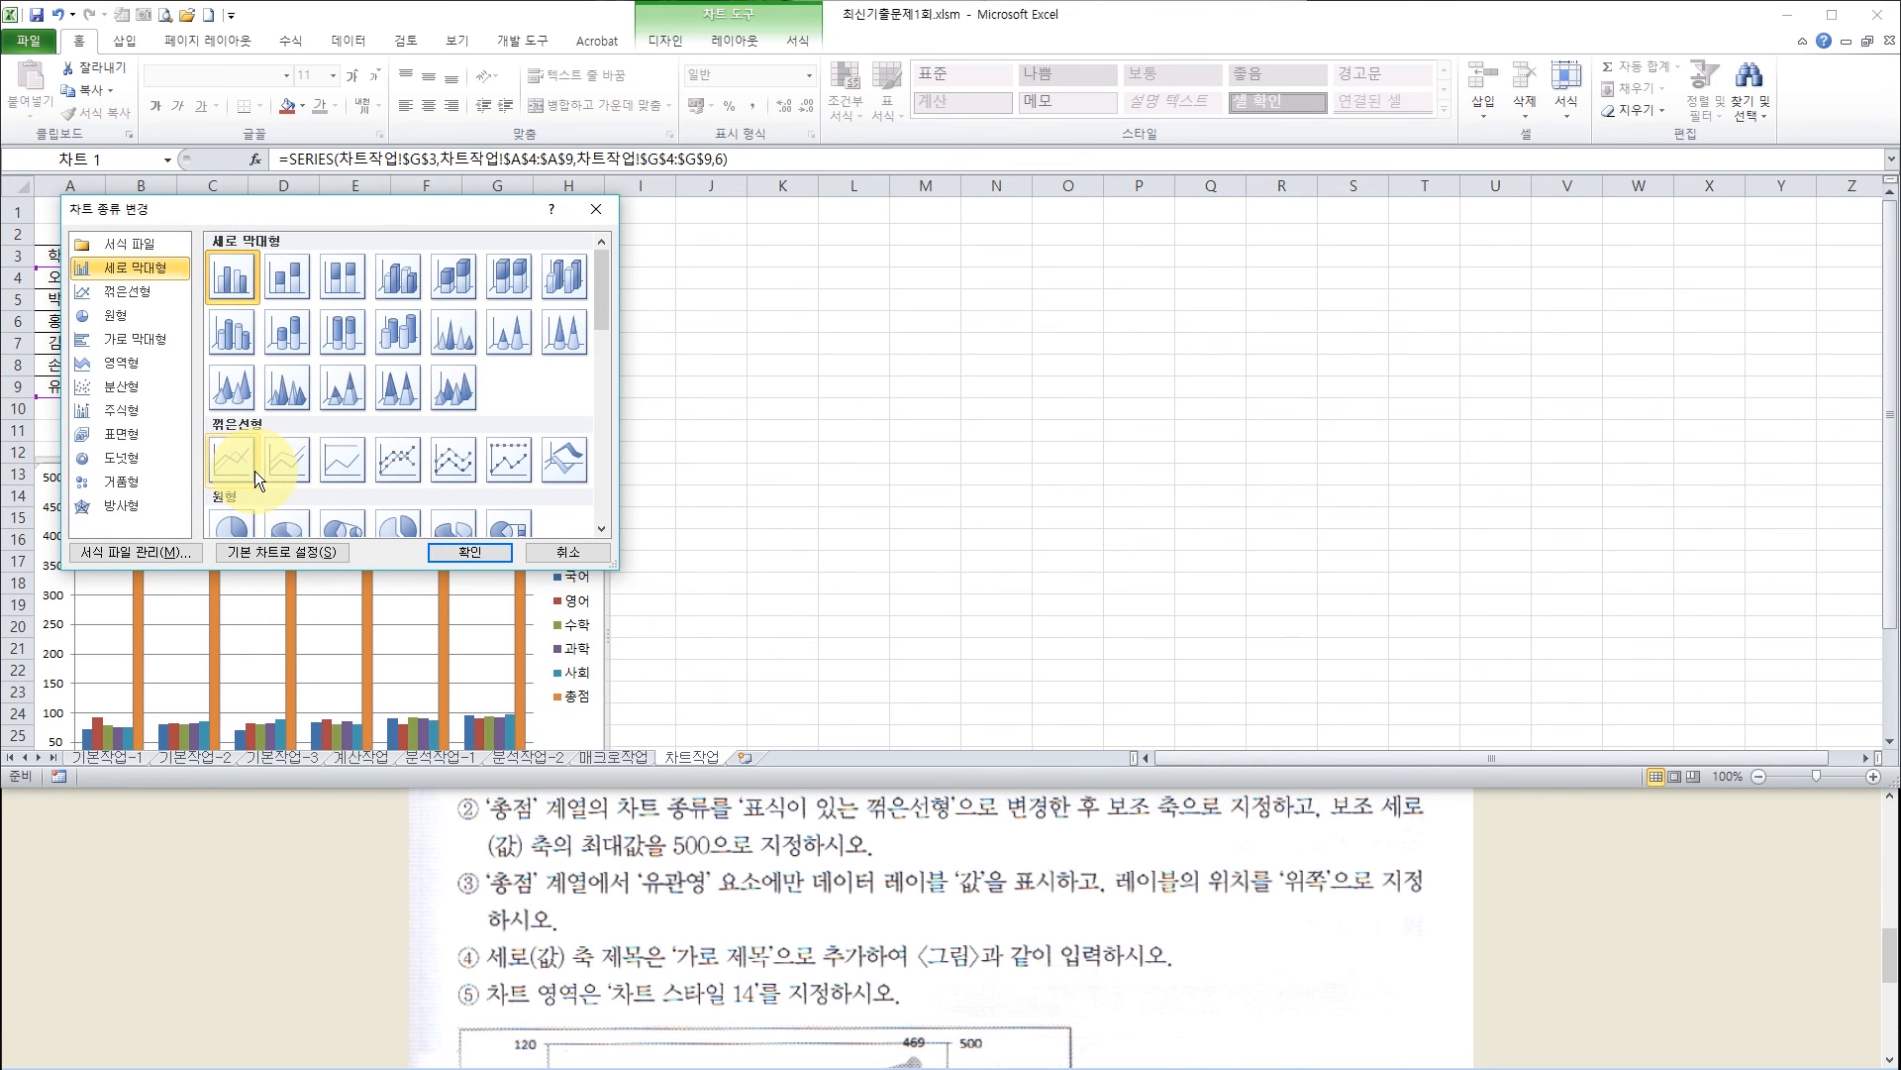
left_click(400, 464)
left_click(448, 551)
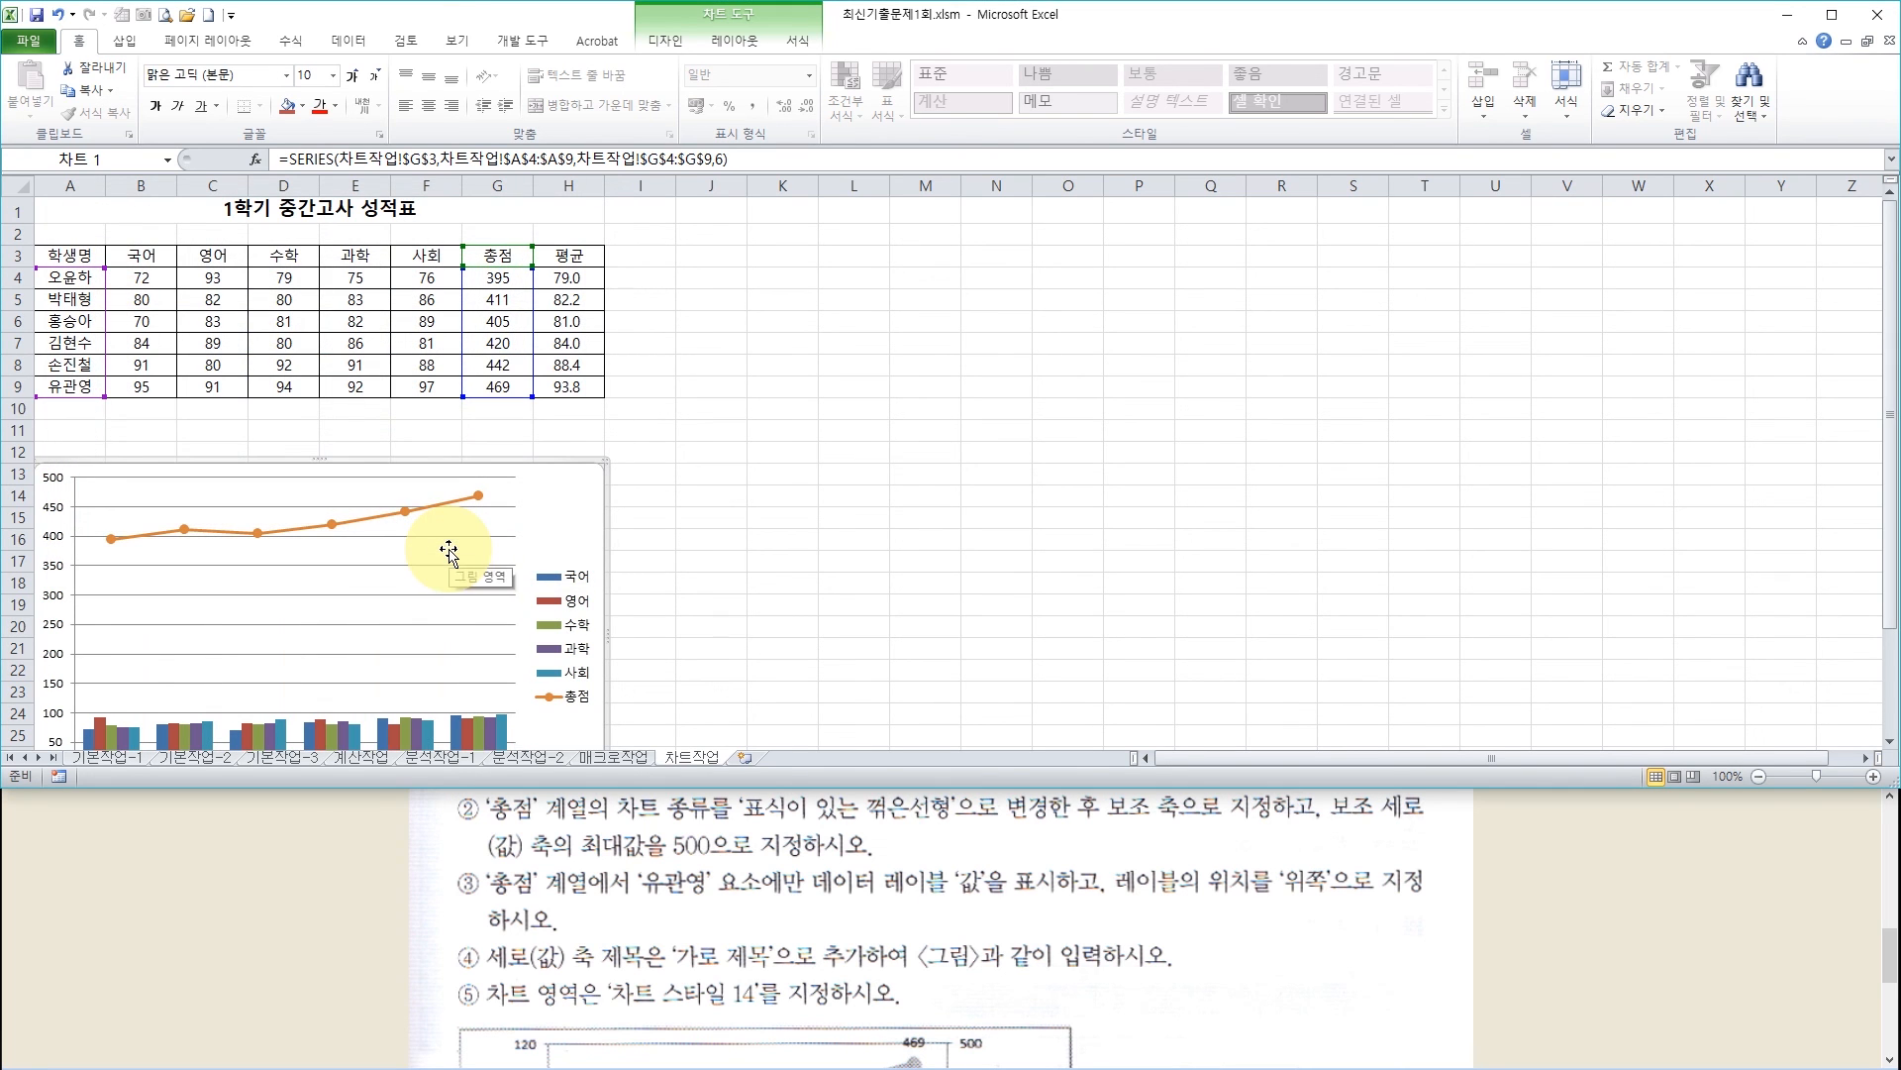
Plot the 총점 line series on the secondary axis (보조 축)
left_click(384, 522)
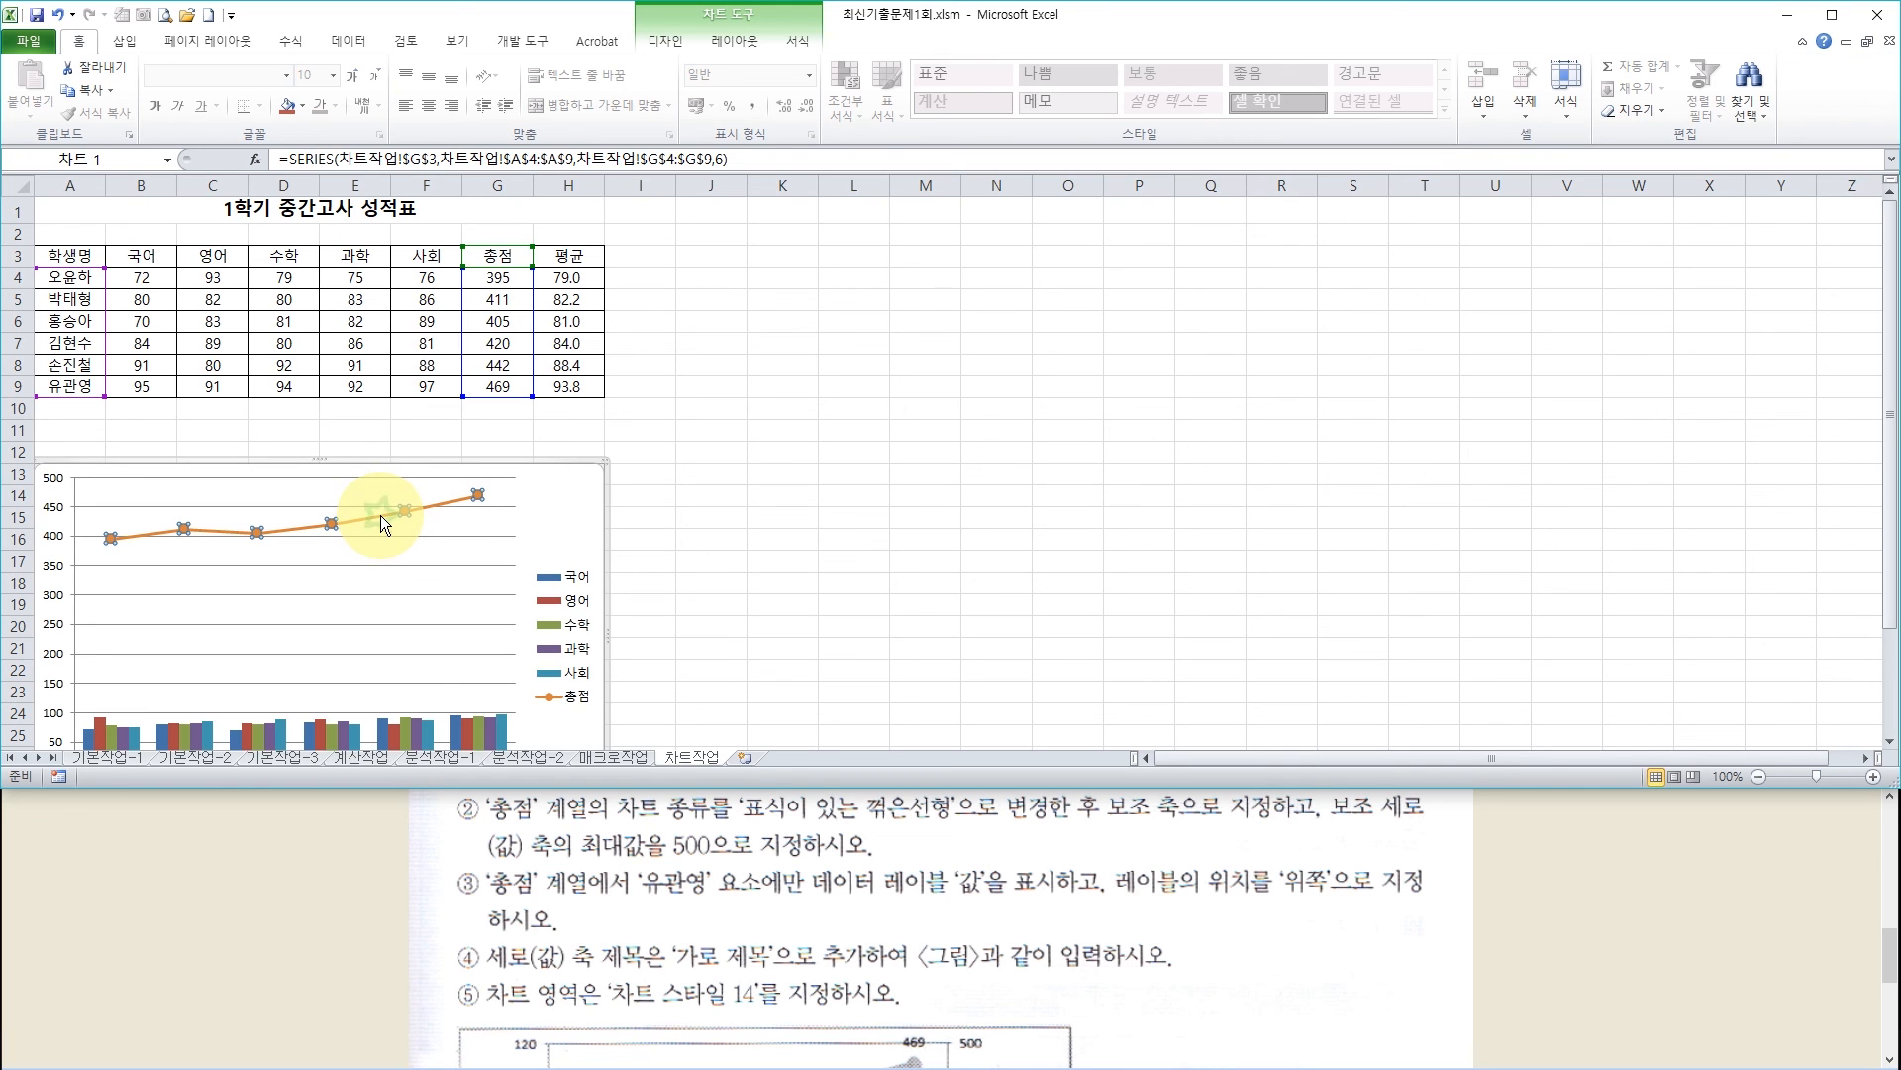
right_click(382, 522)
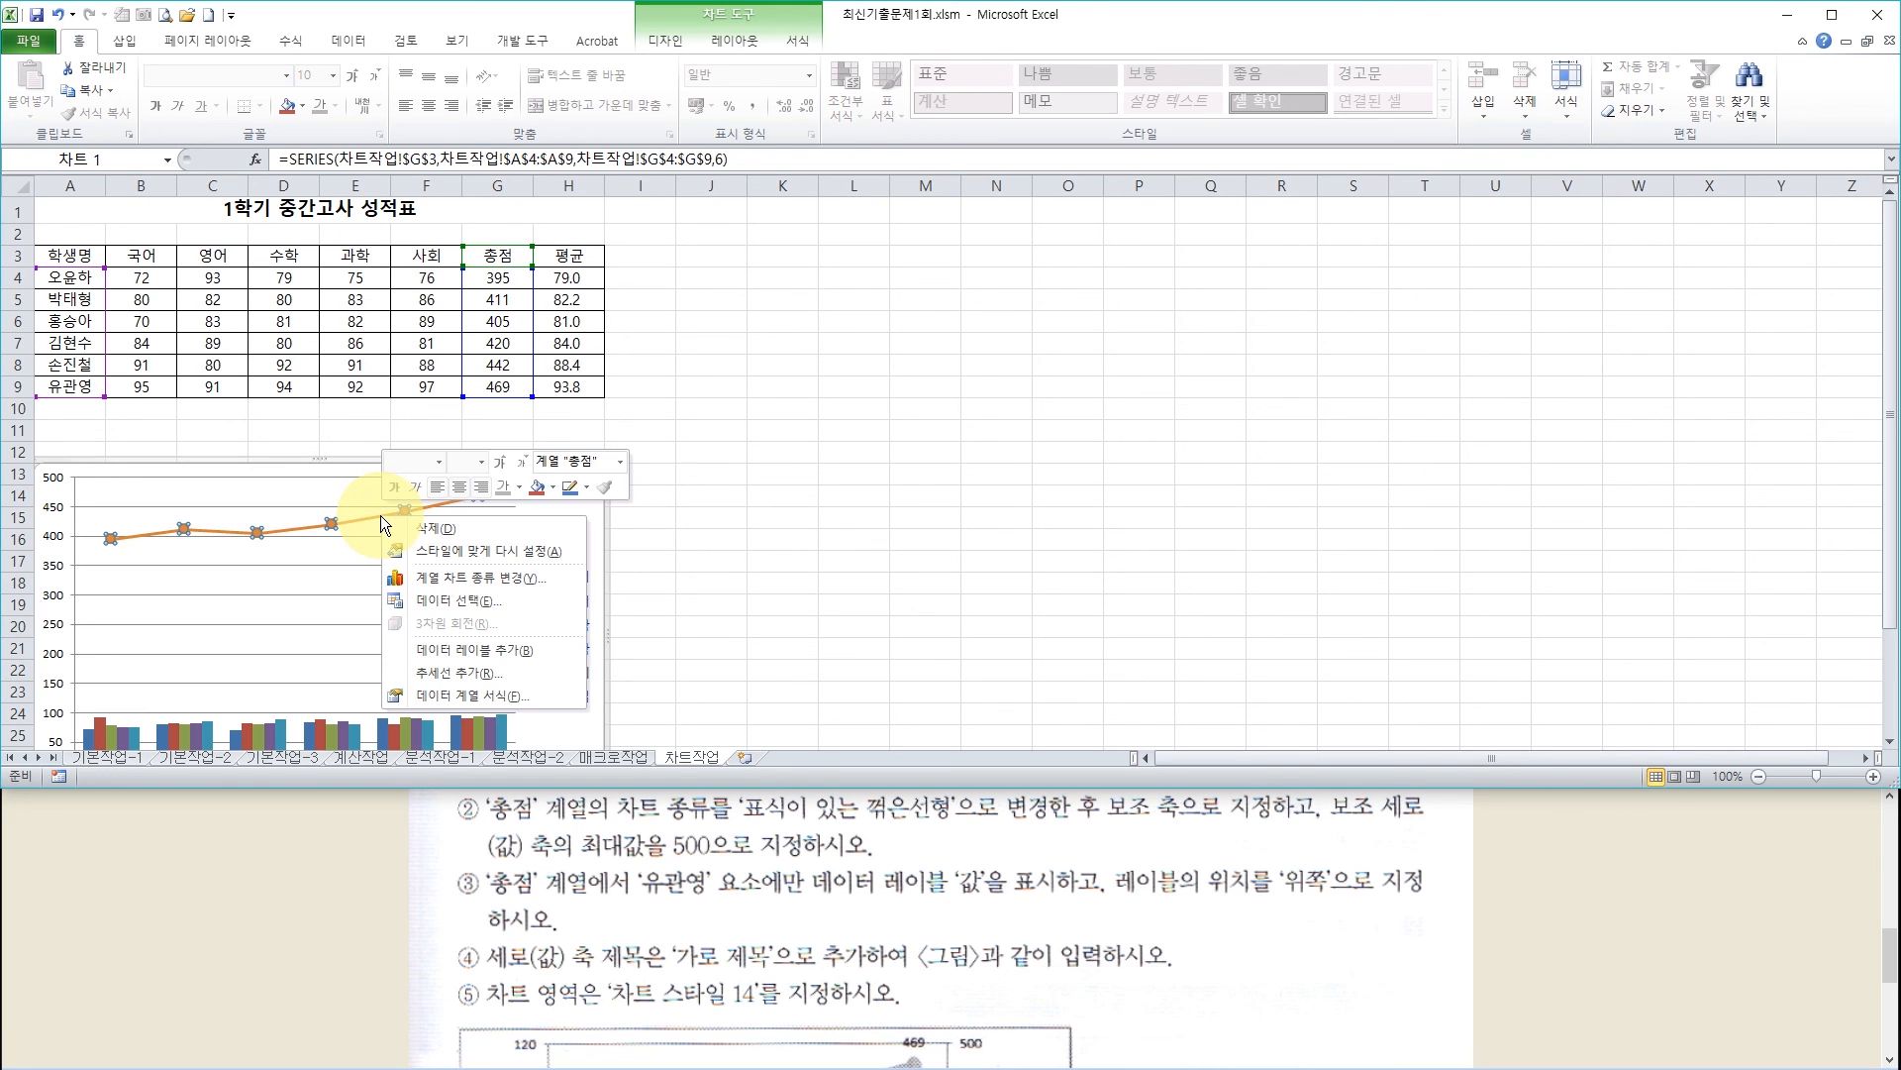
left_click(440, 696)
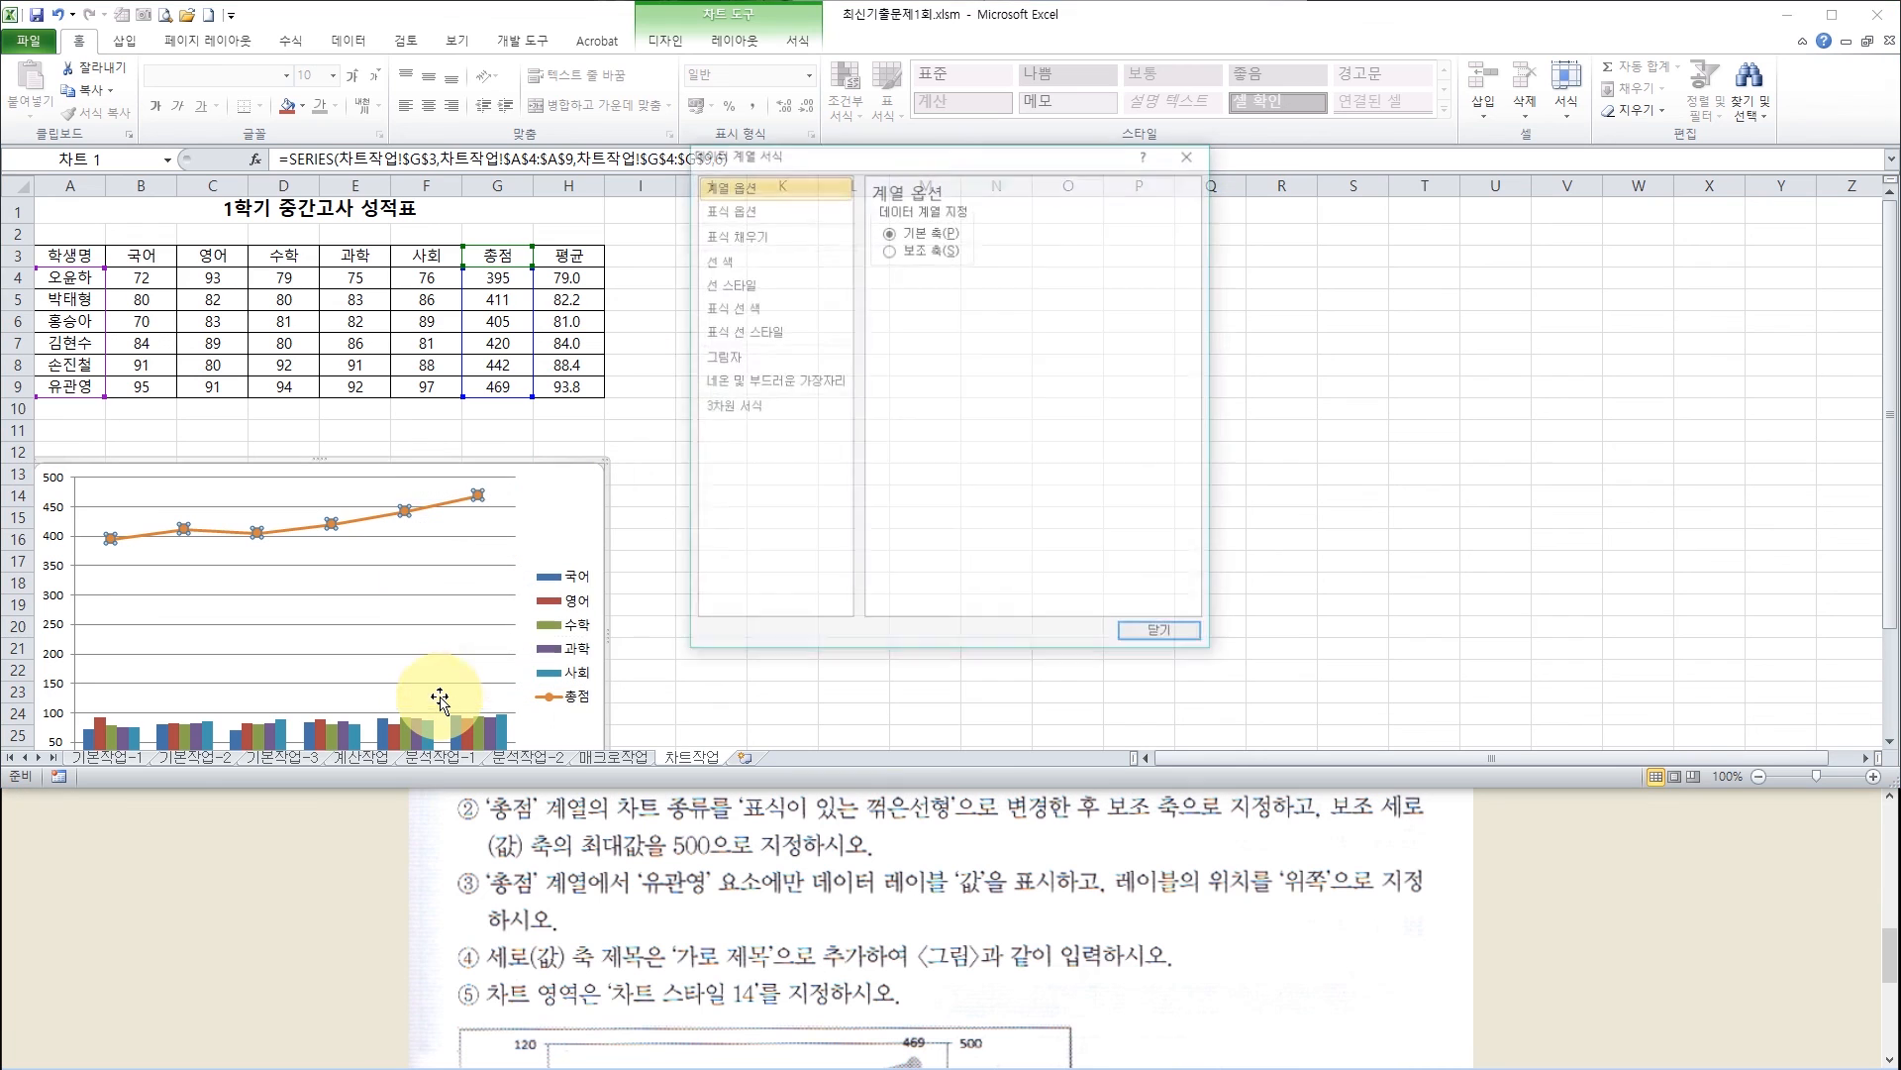
left_click(889, 248)
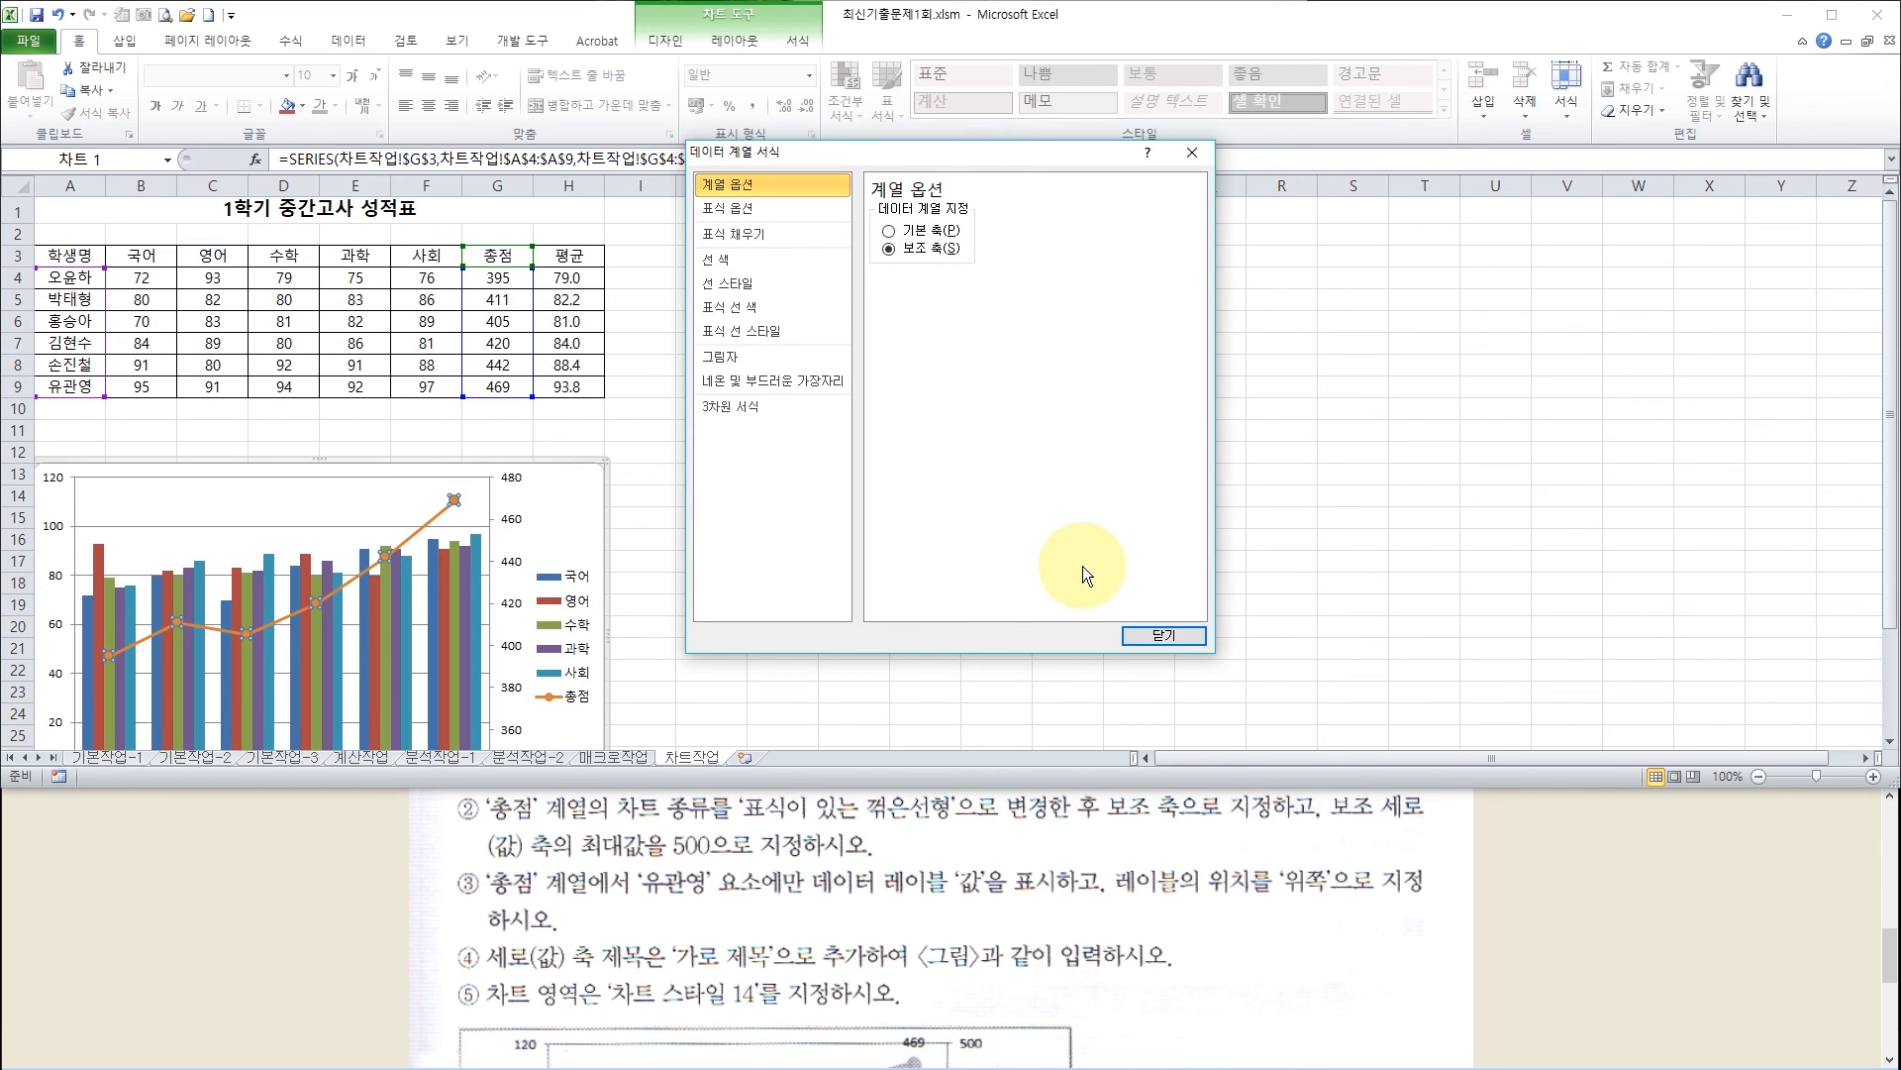
left_click(1142, 634)
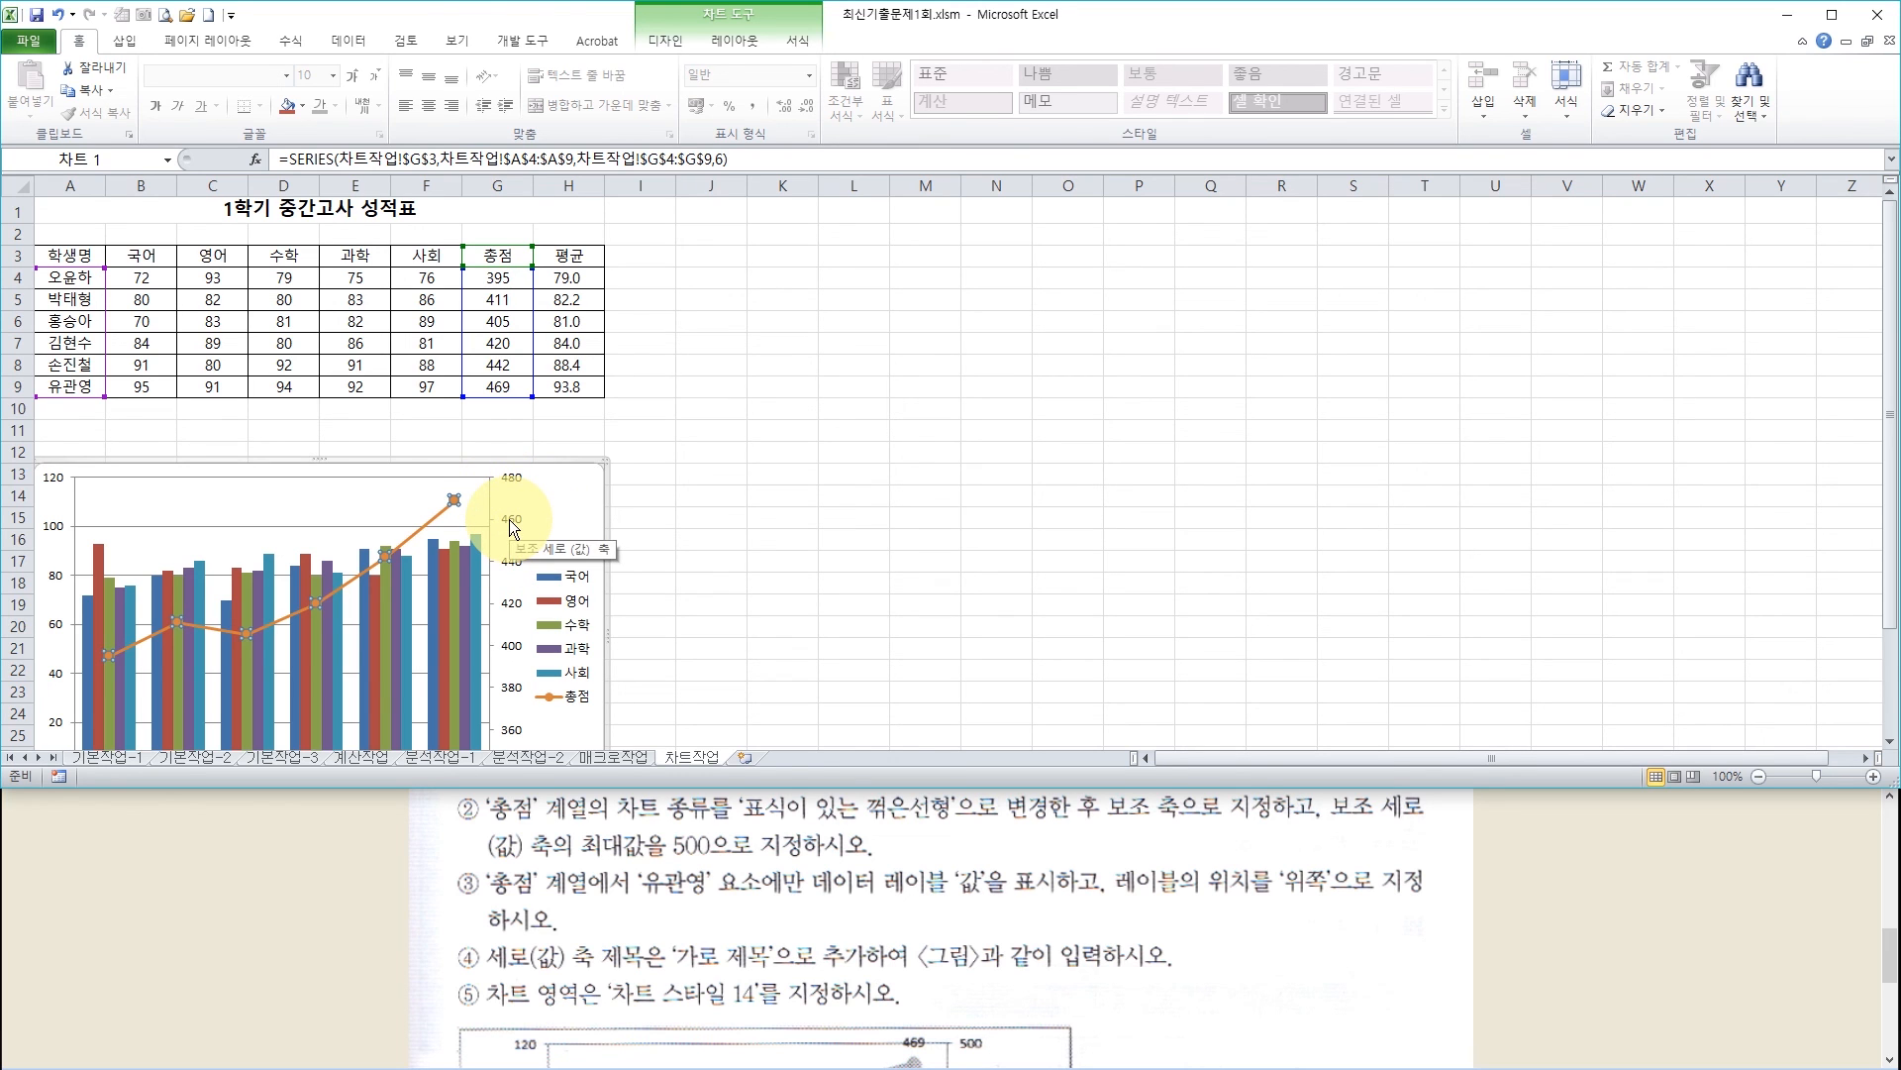
left_click(514, 528)
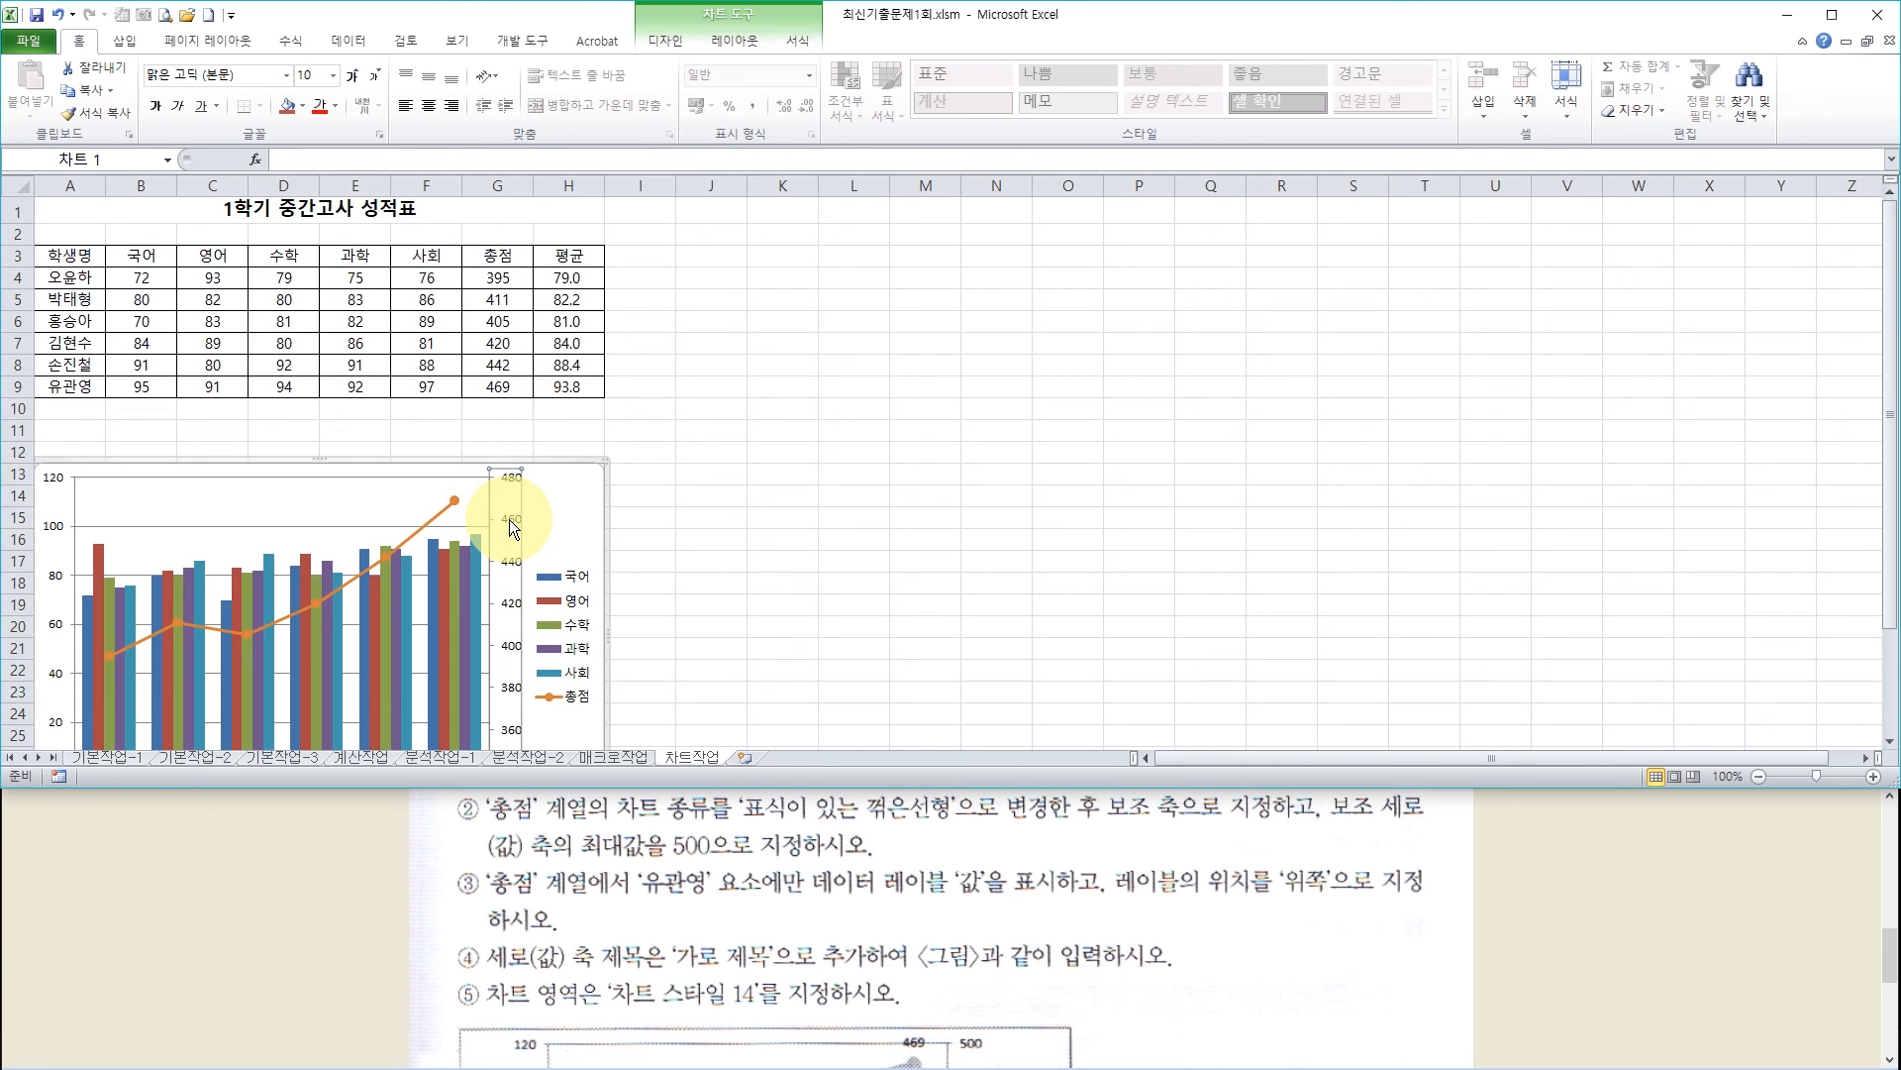
right_click(514, 527)
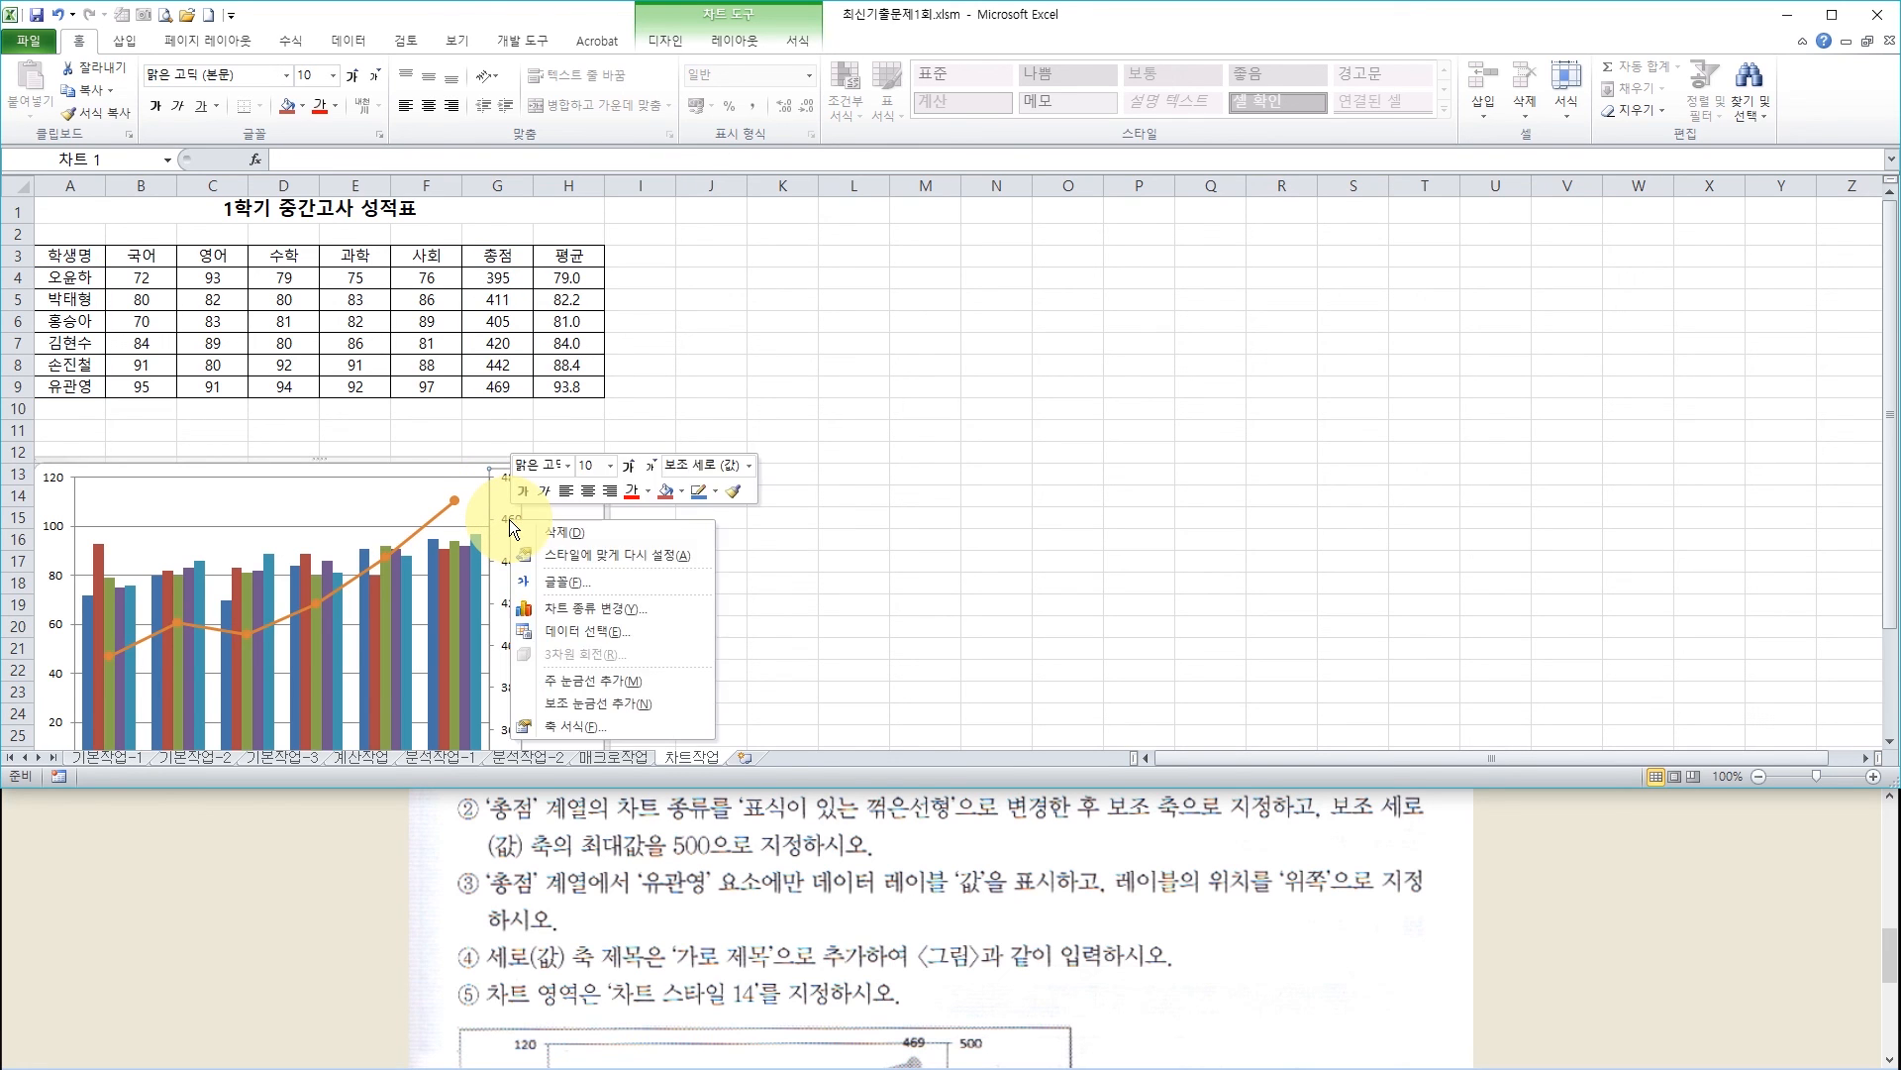
left_click(572, 724)
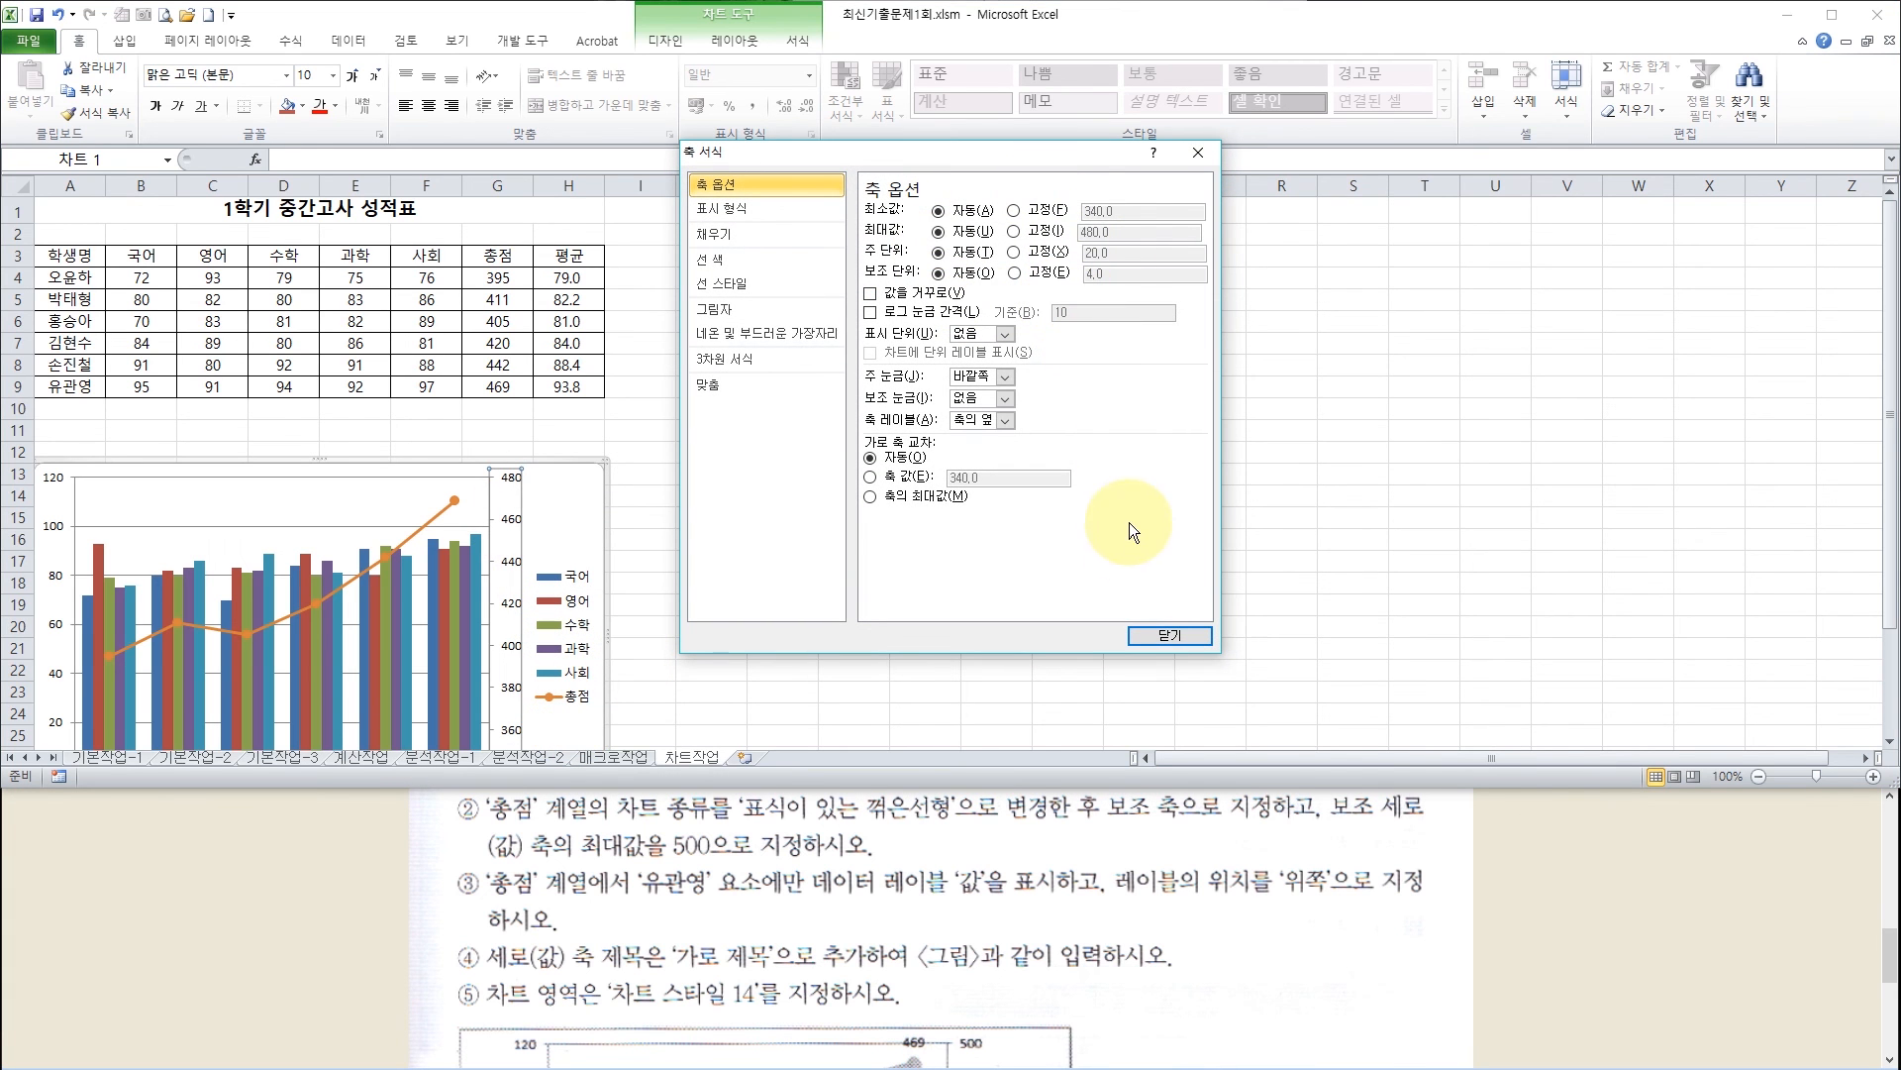
left_click(1155, 637)
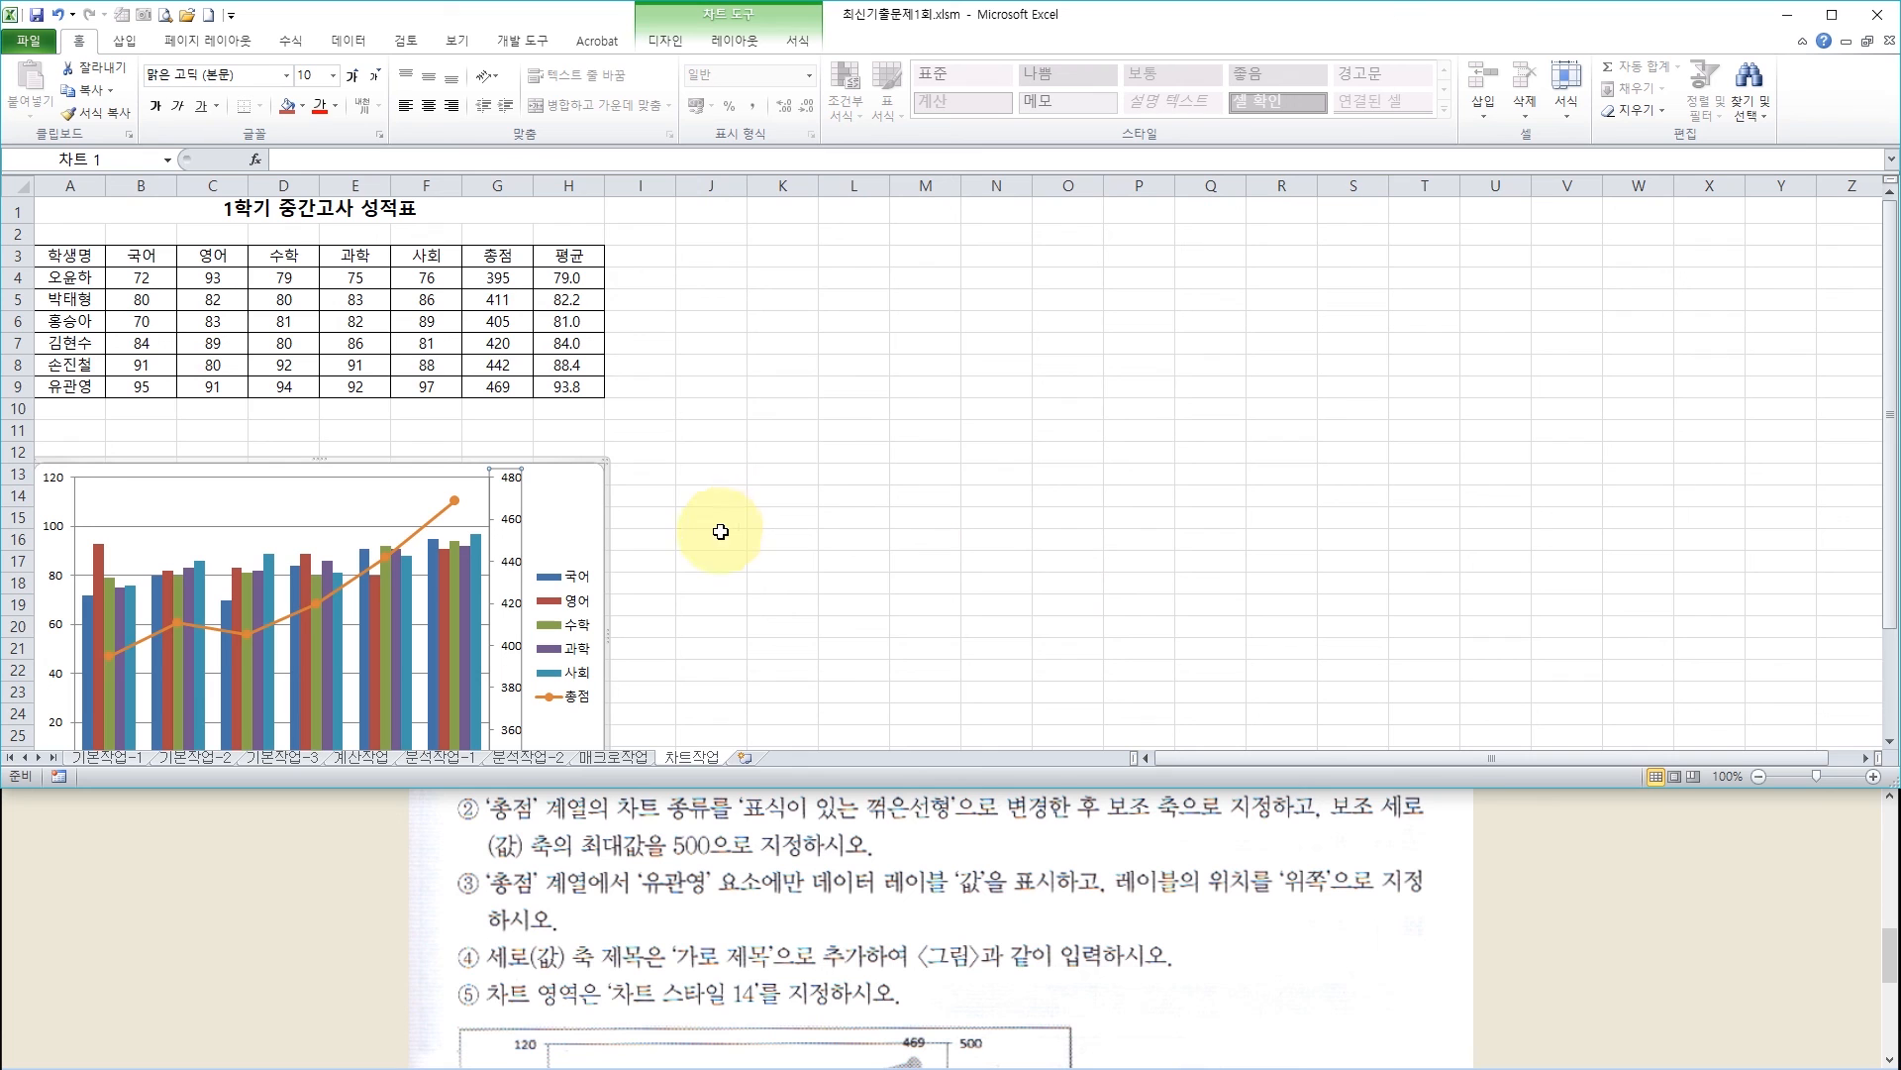
Set the secondary vertical axis to a fixed maximum of 500
double_click(513, 521)
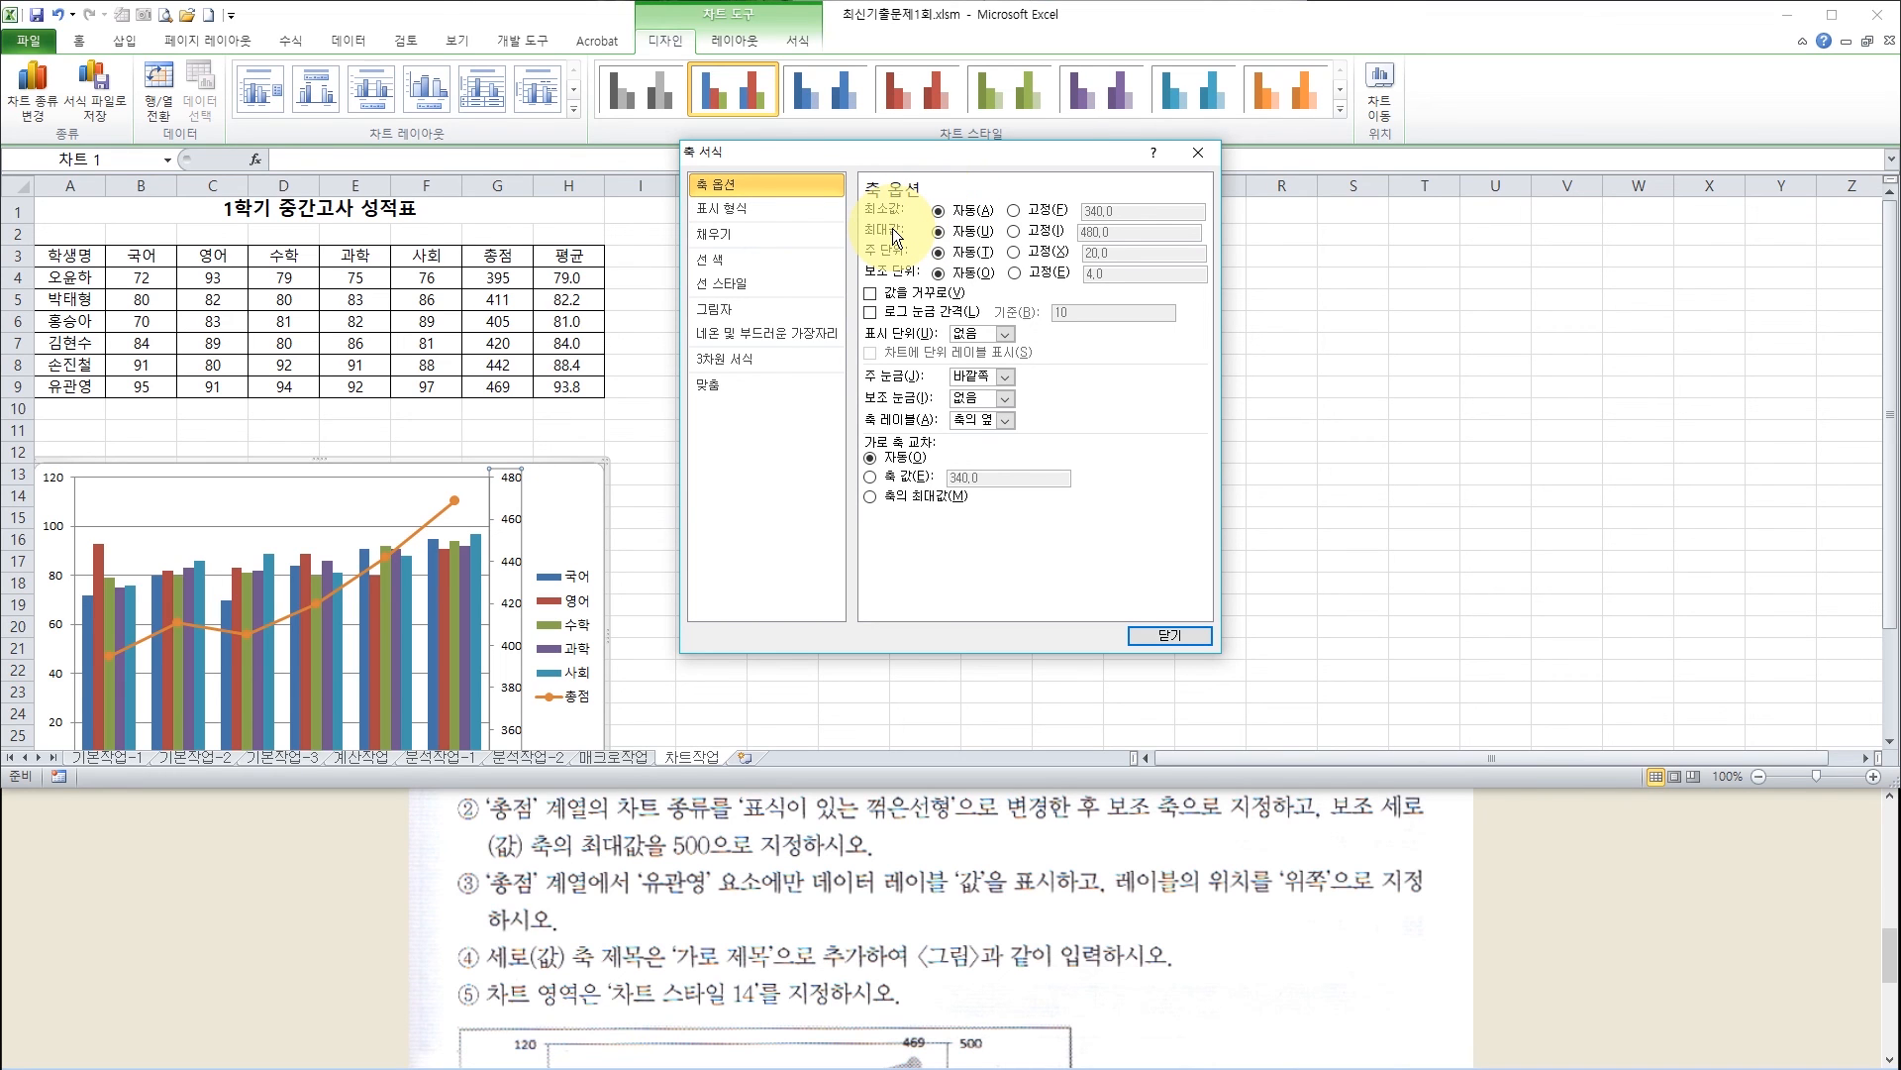
left_click(1013, 231)
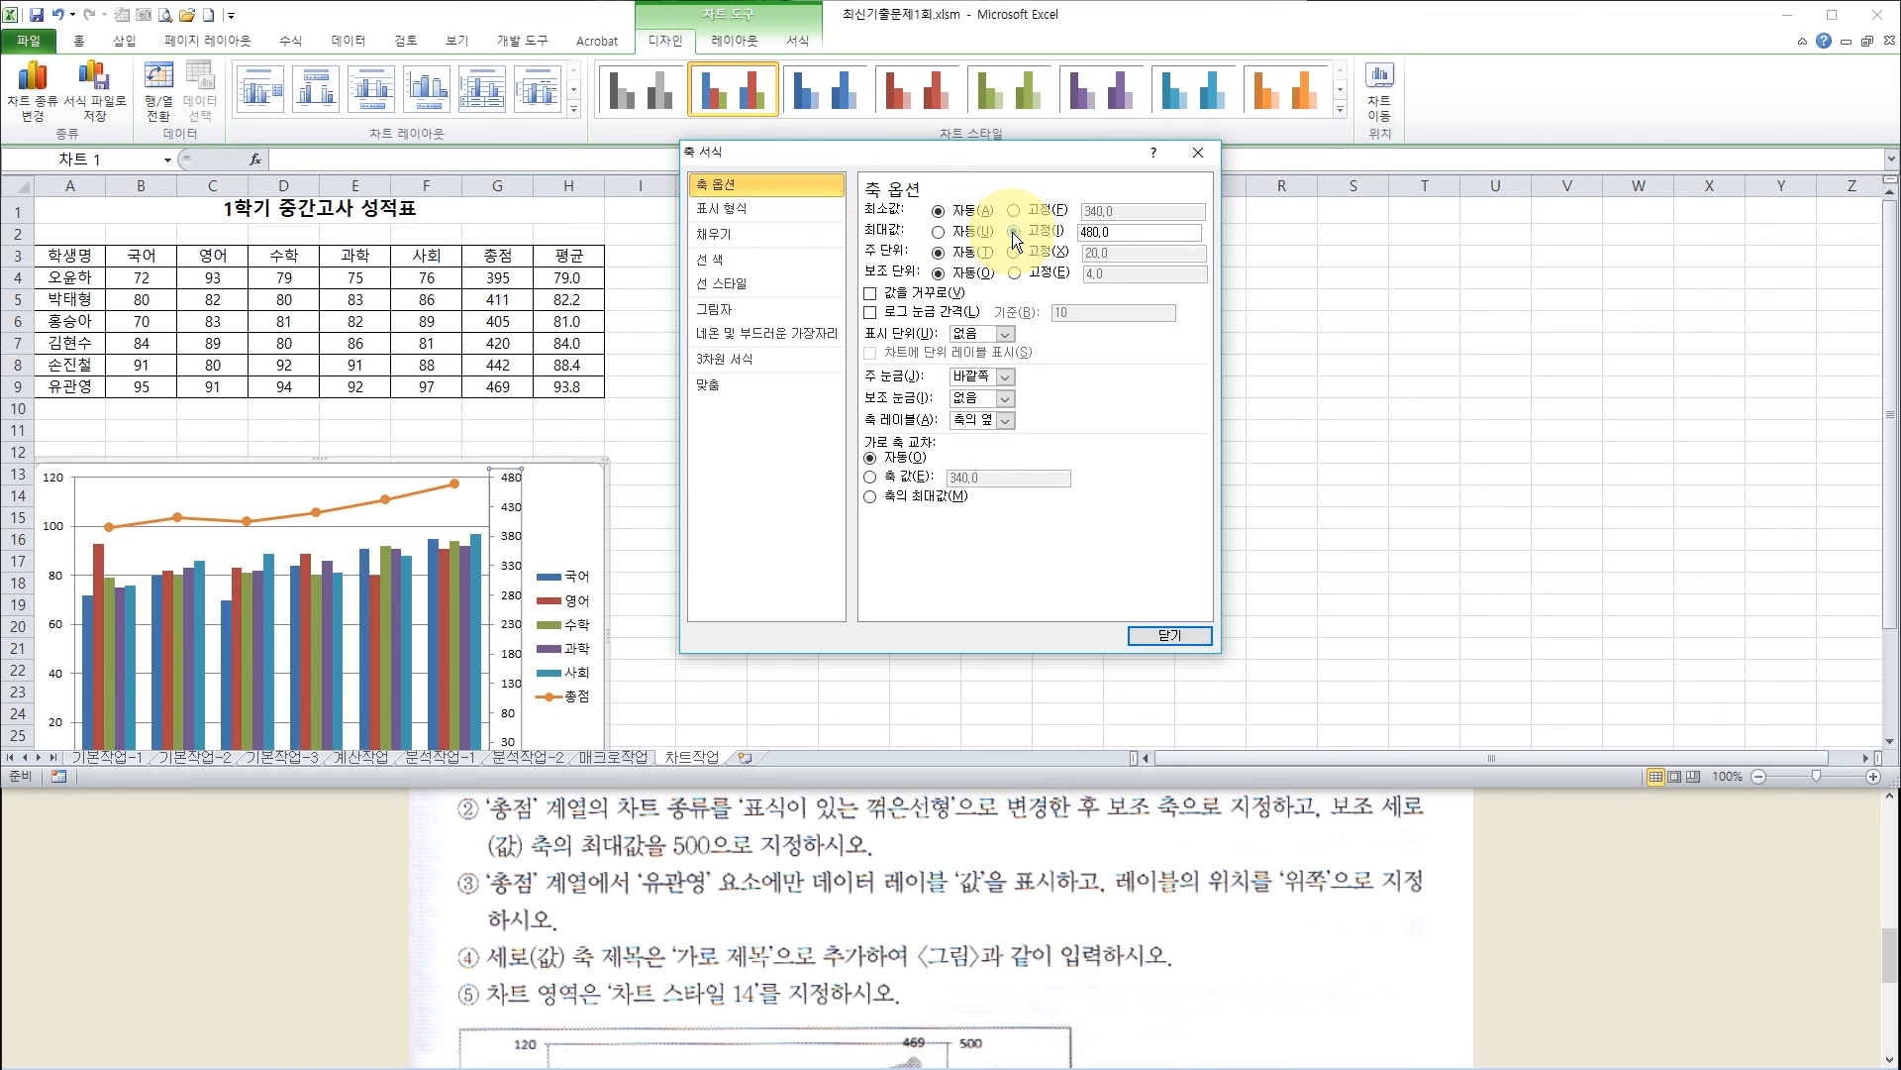
left_click_drag(1124, 233, 1028, 238)
type("500")
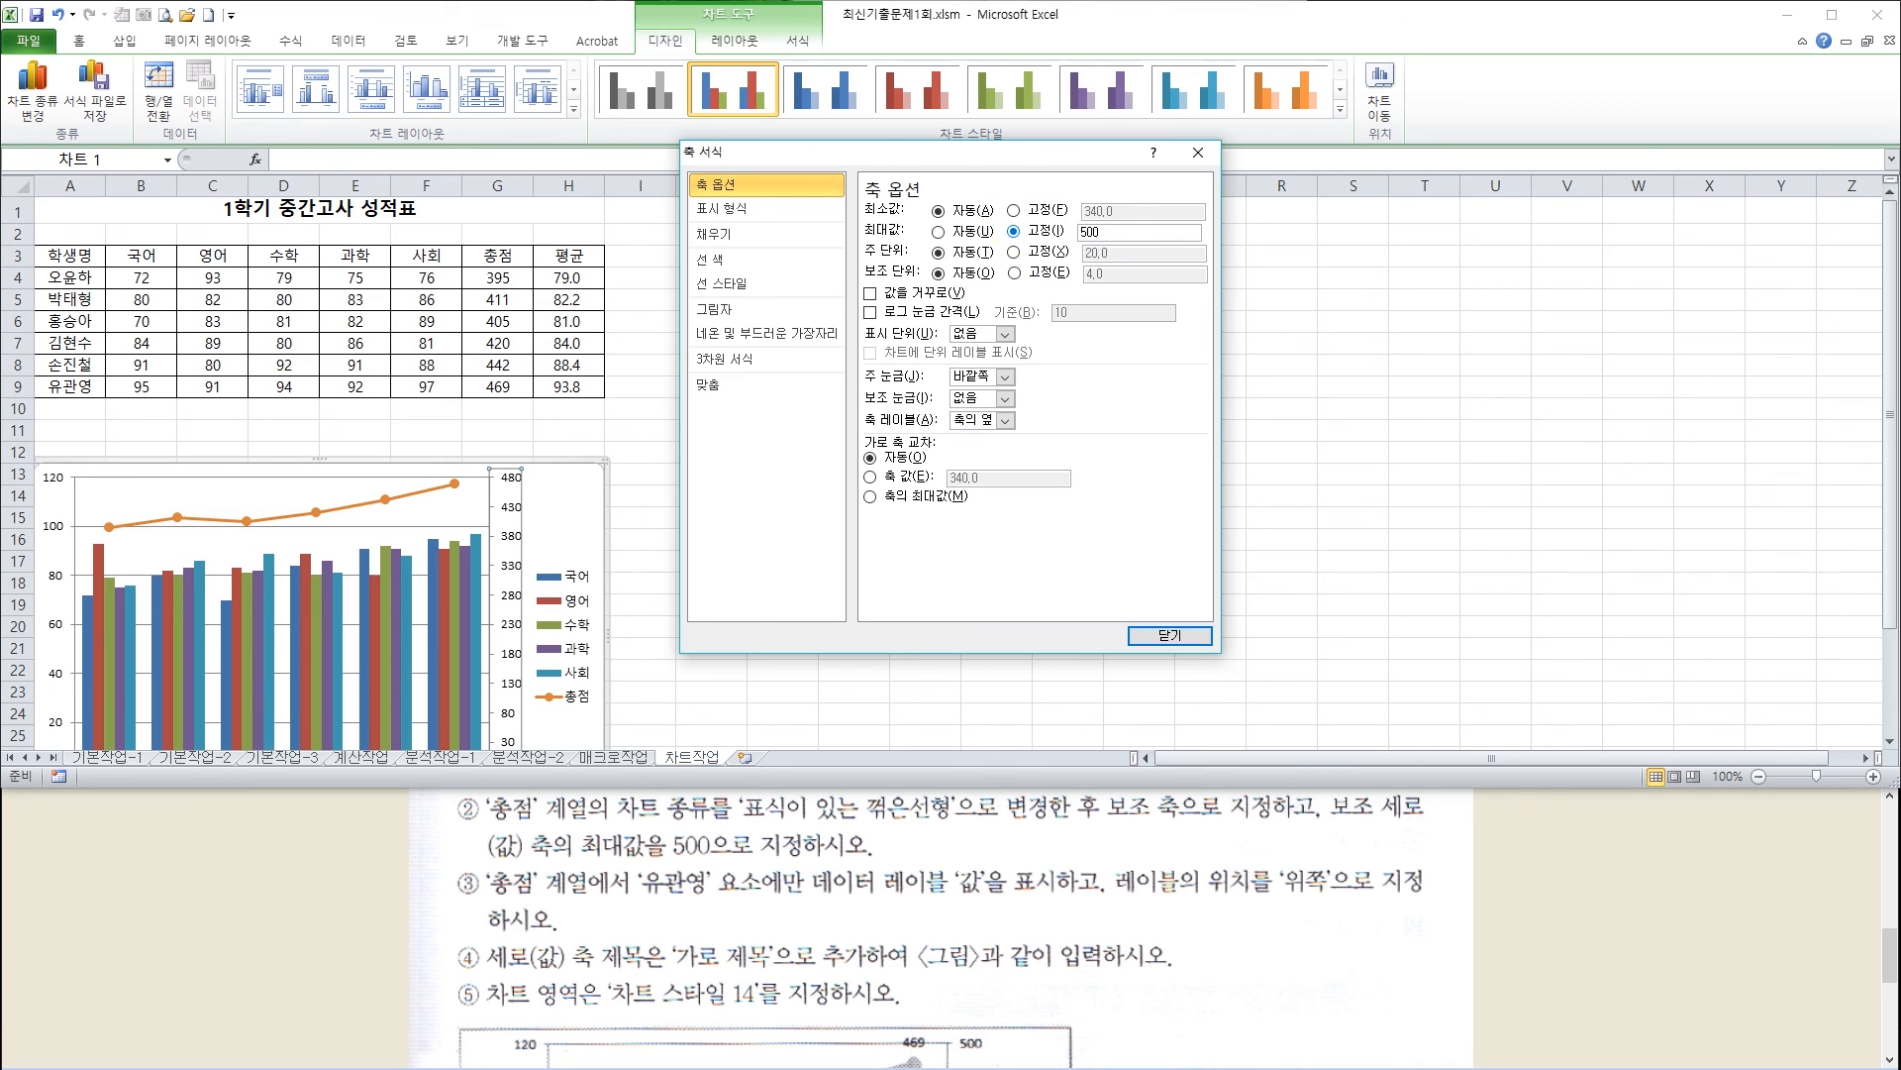
left_click(1144, 637)
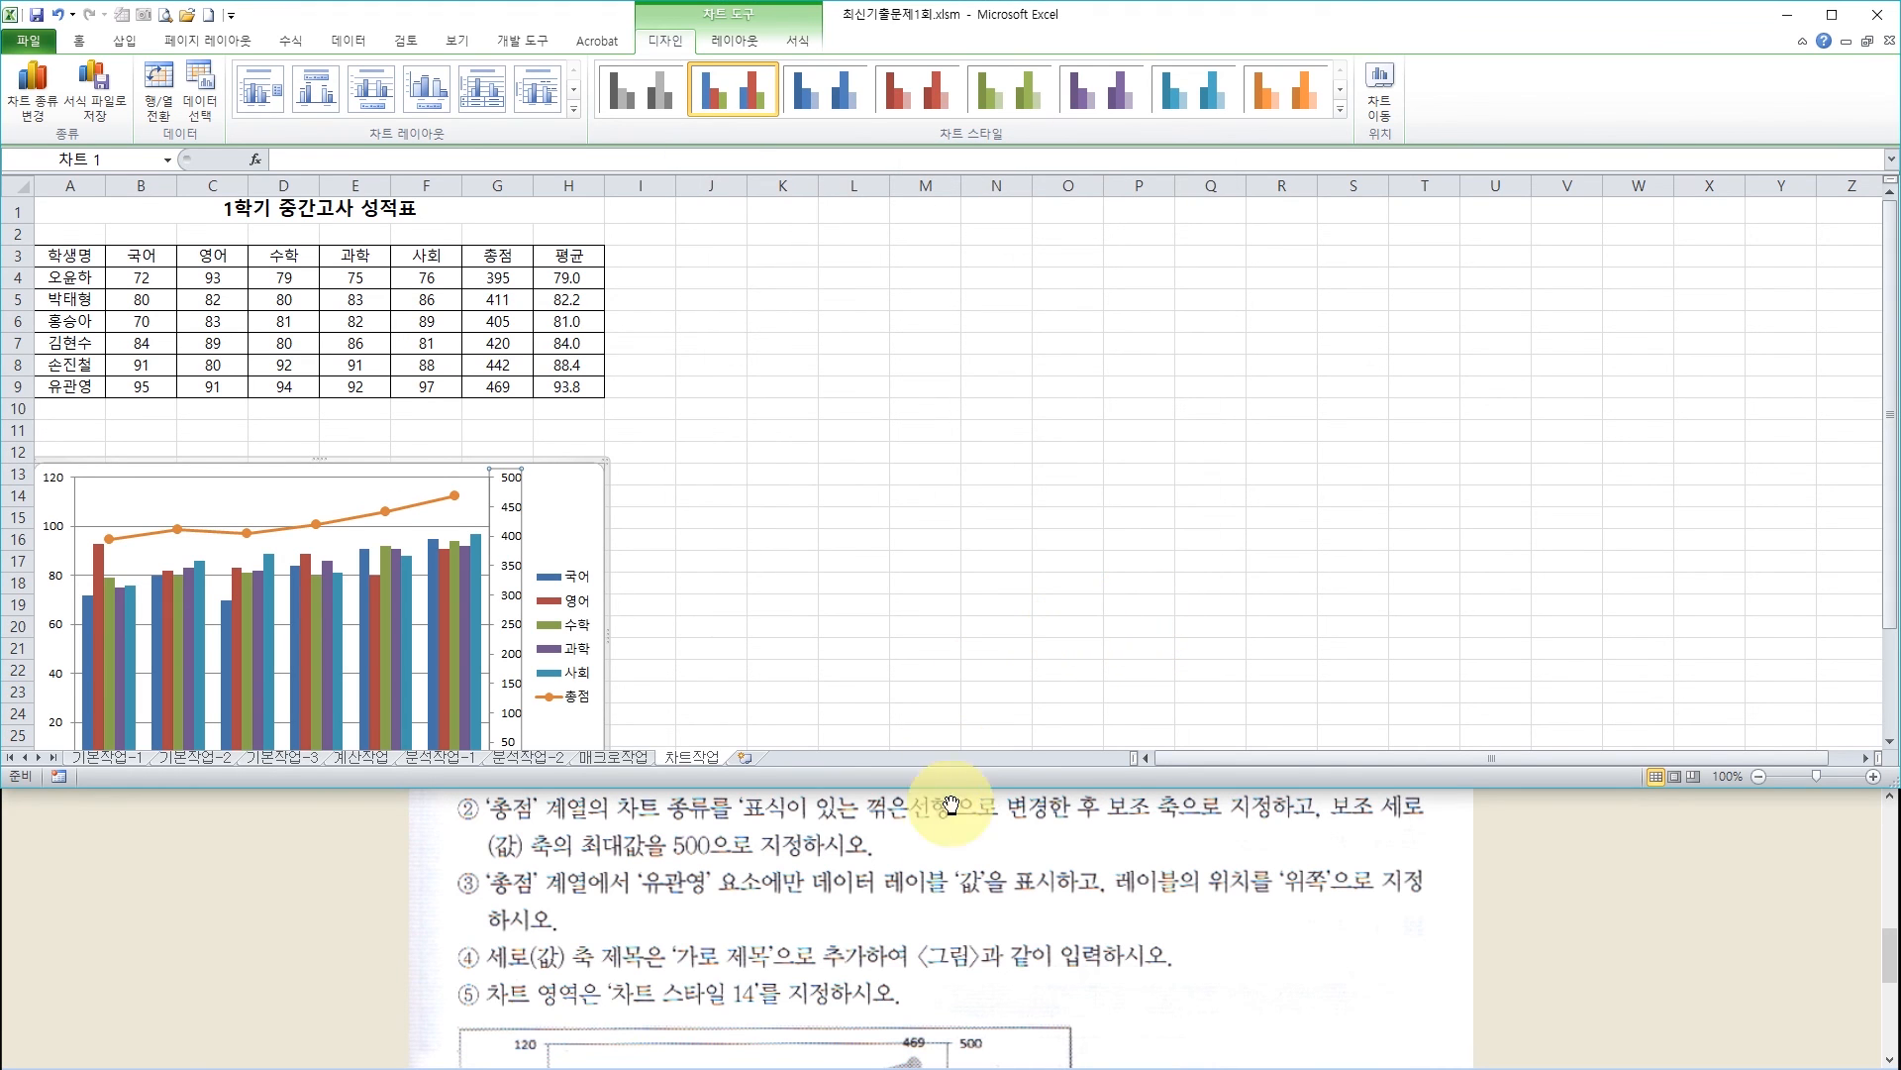
Add a value data label above (위쪽) only the last student's point in the 총점 series
left_click(928, 931)
scroll(927, 931, "down", 2)
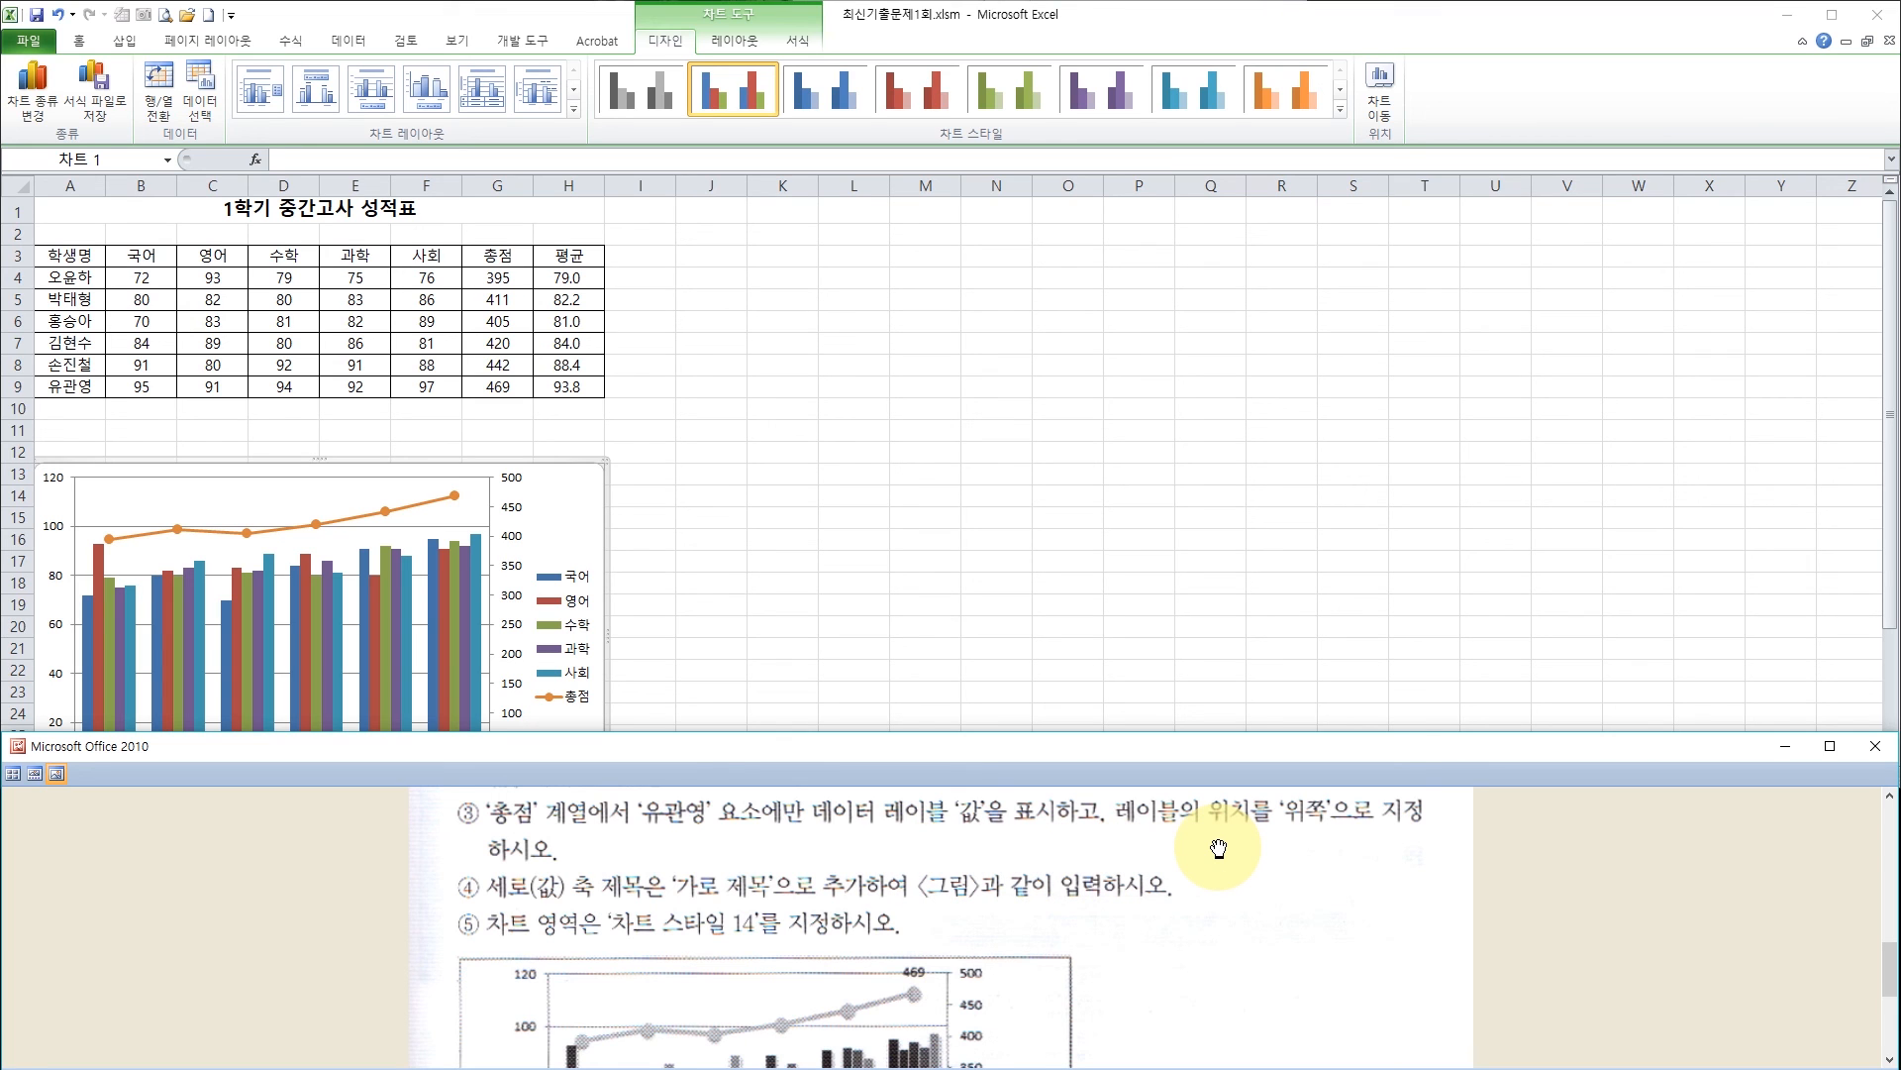
left_click(700, 634)
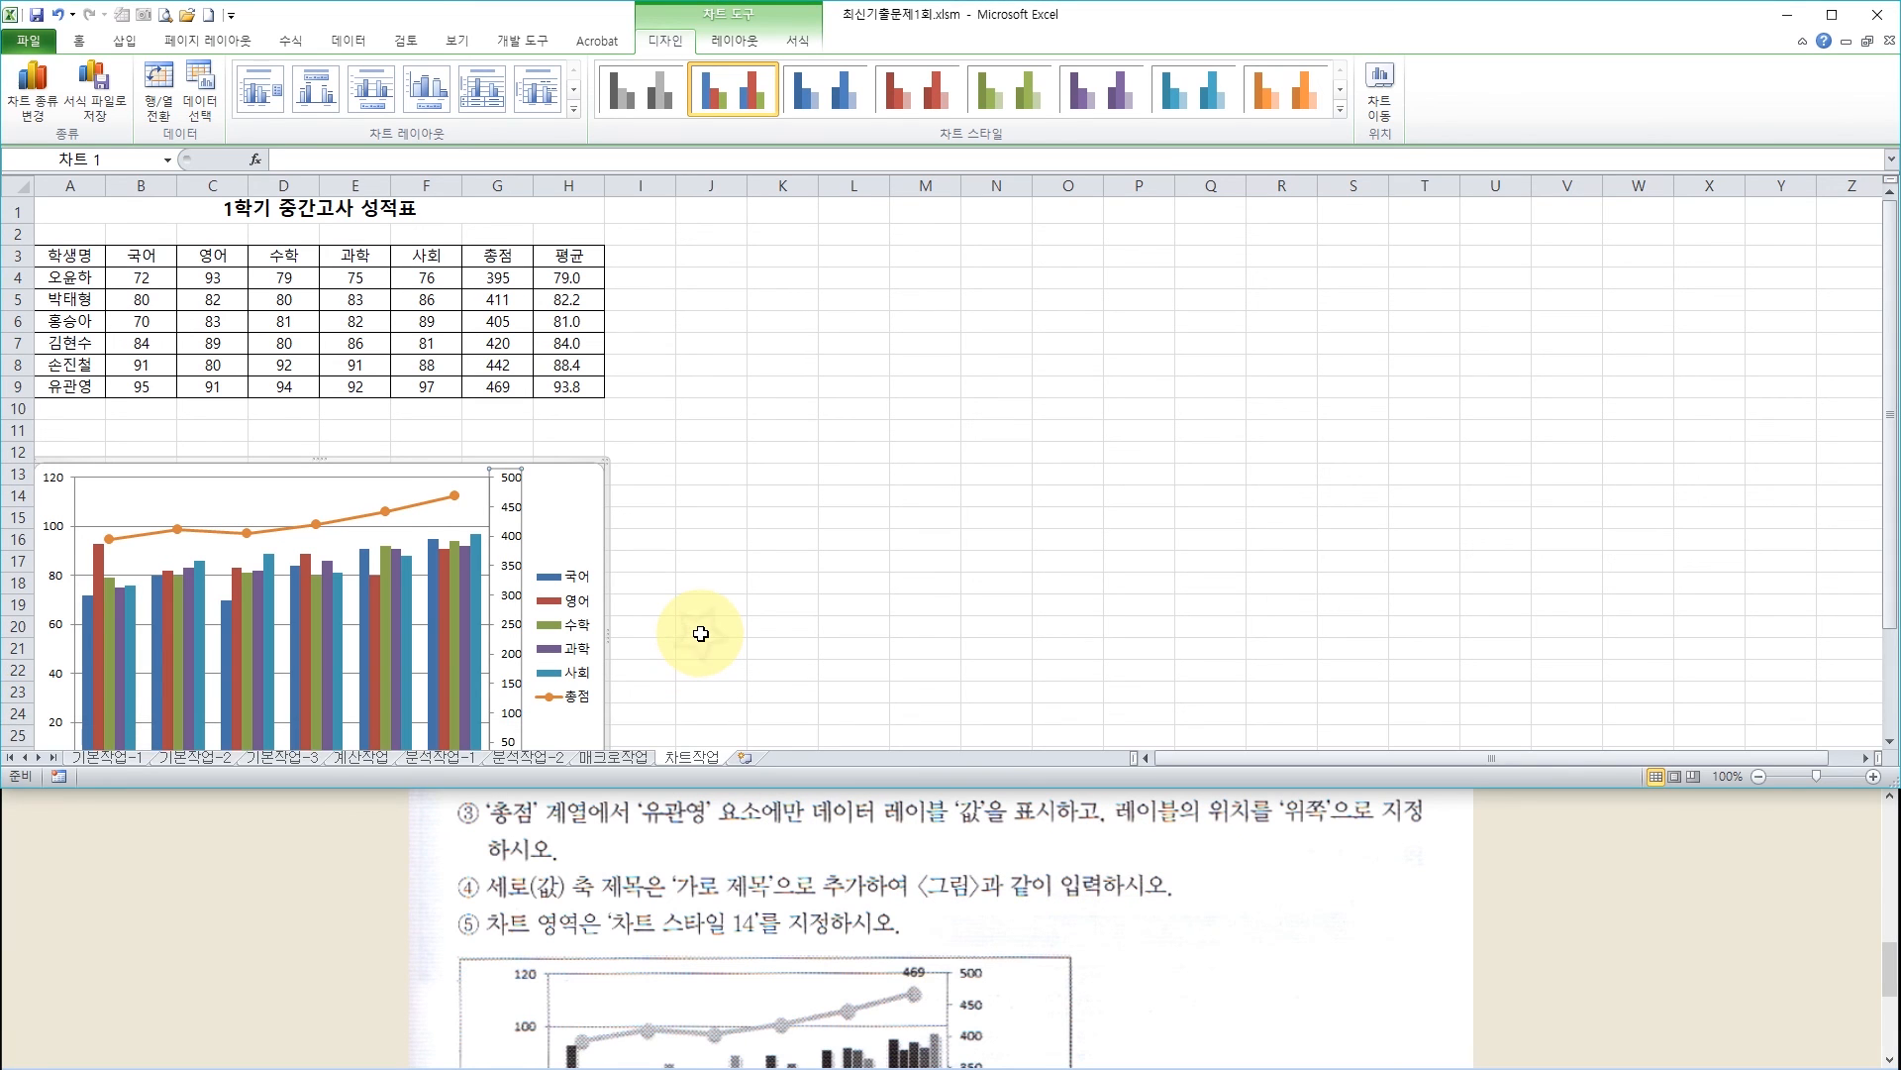
scroll(700, 634, "down", 1)
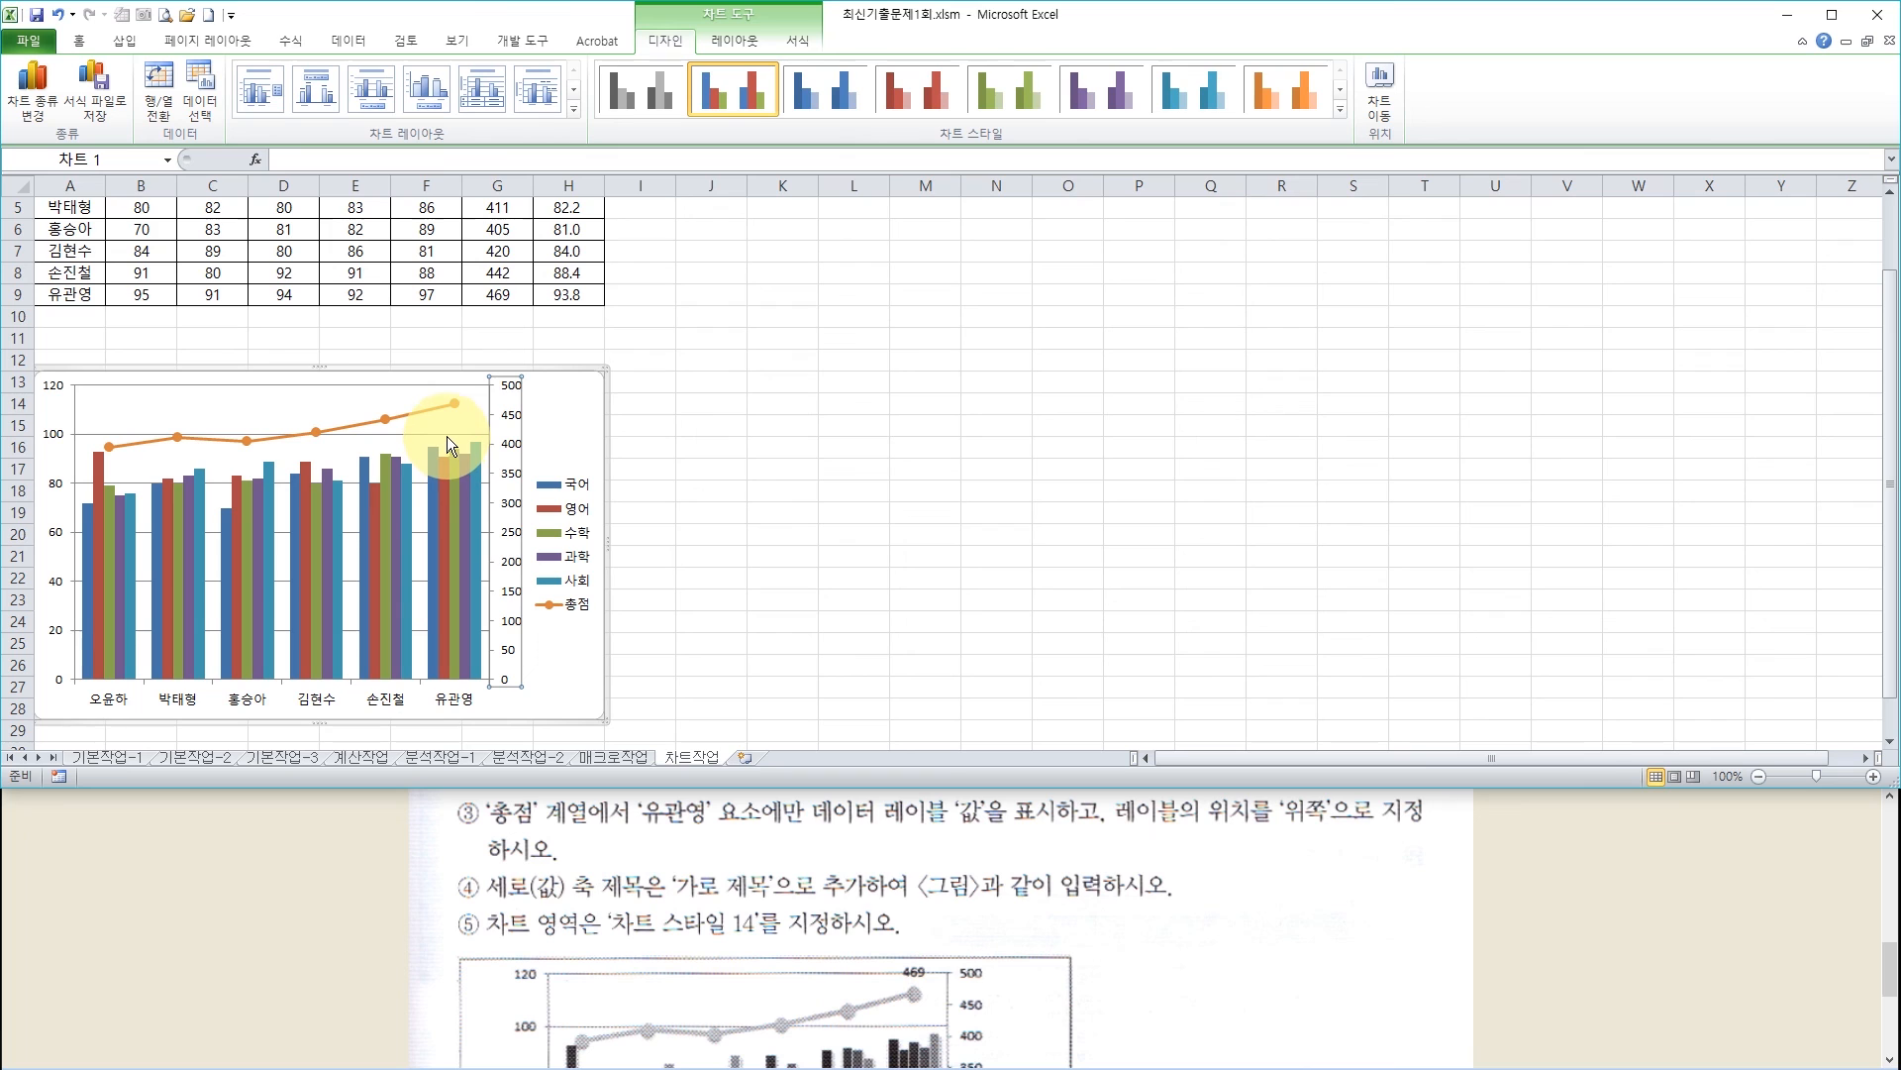
left_click(453, 406)
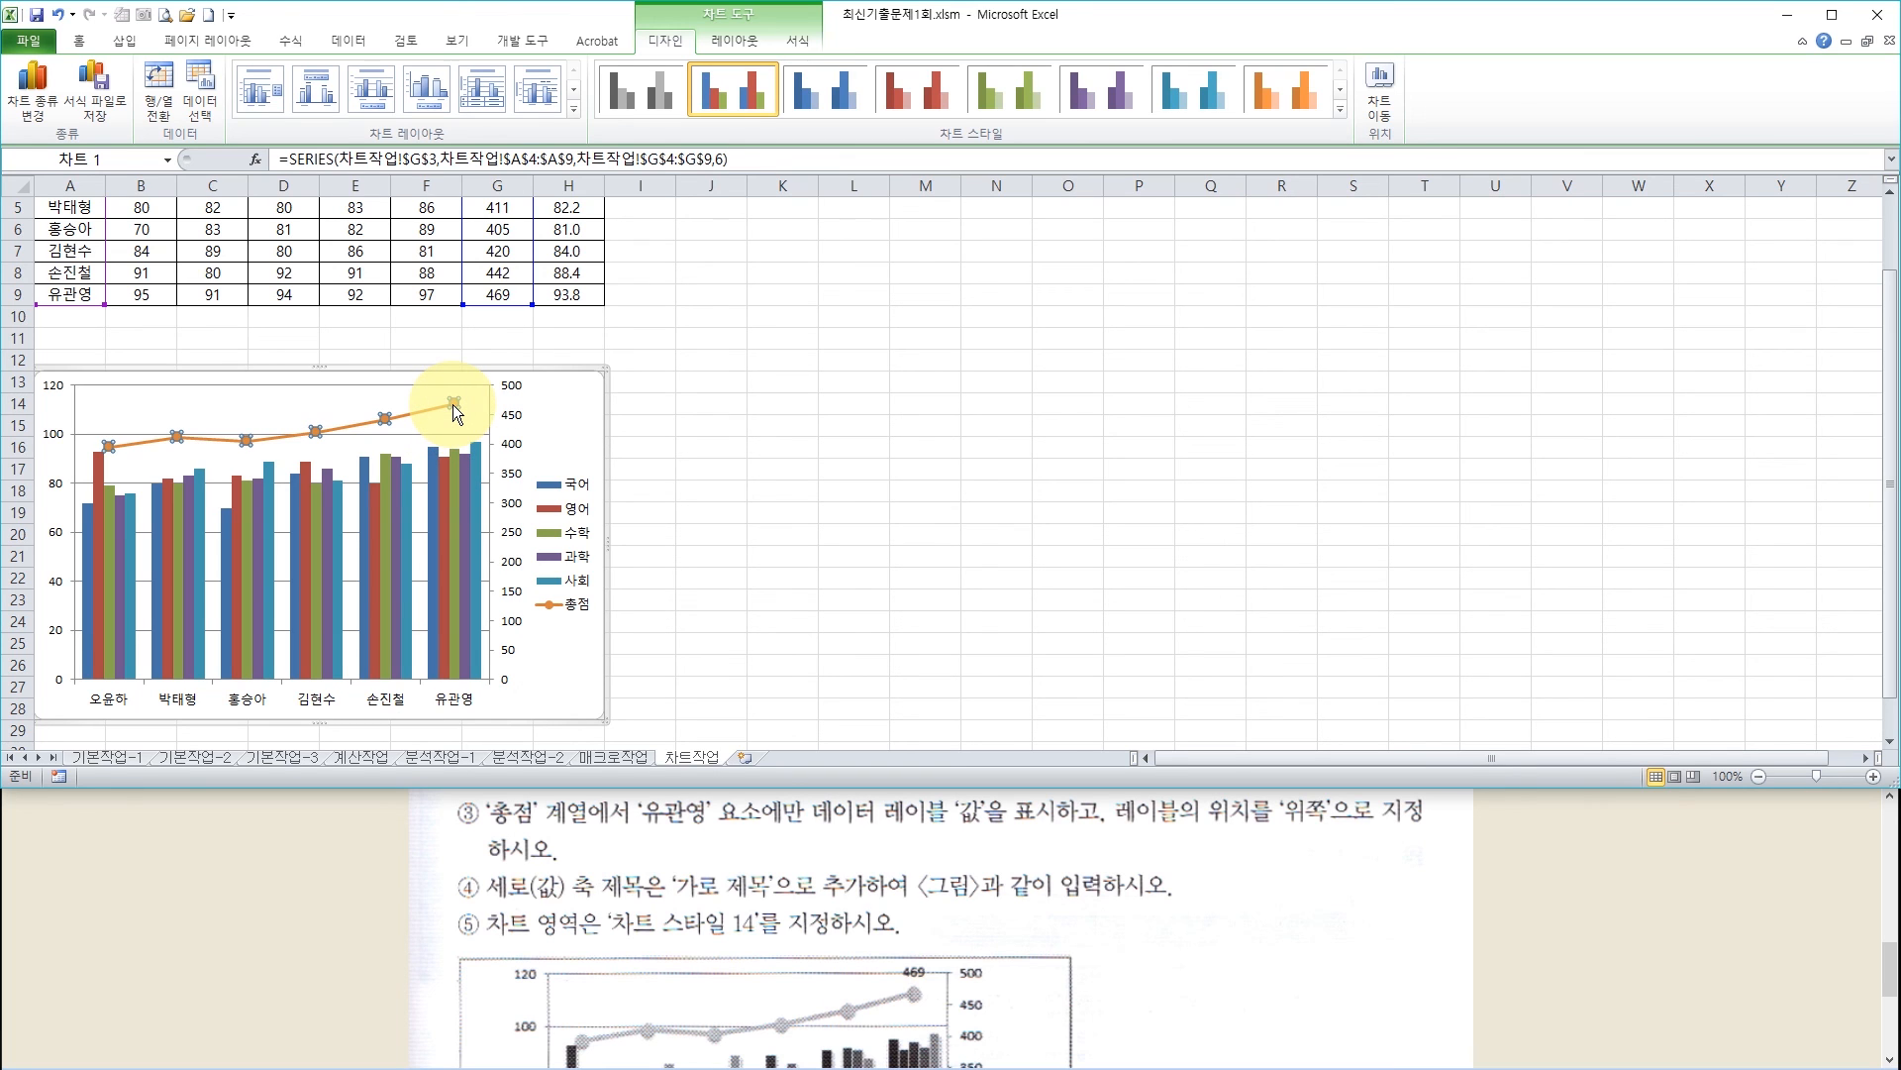
left_click(455, 402)
left_click(722, 44)
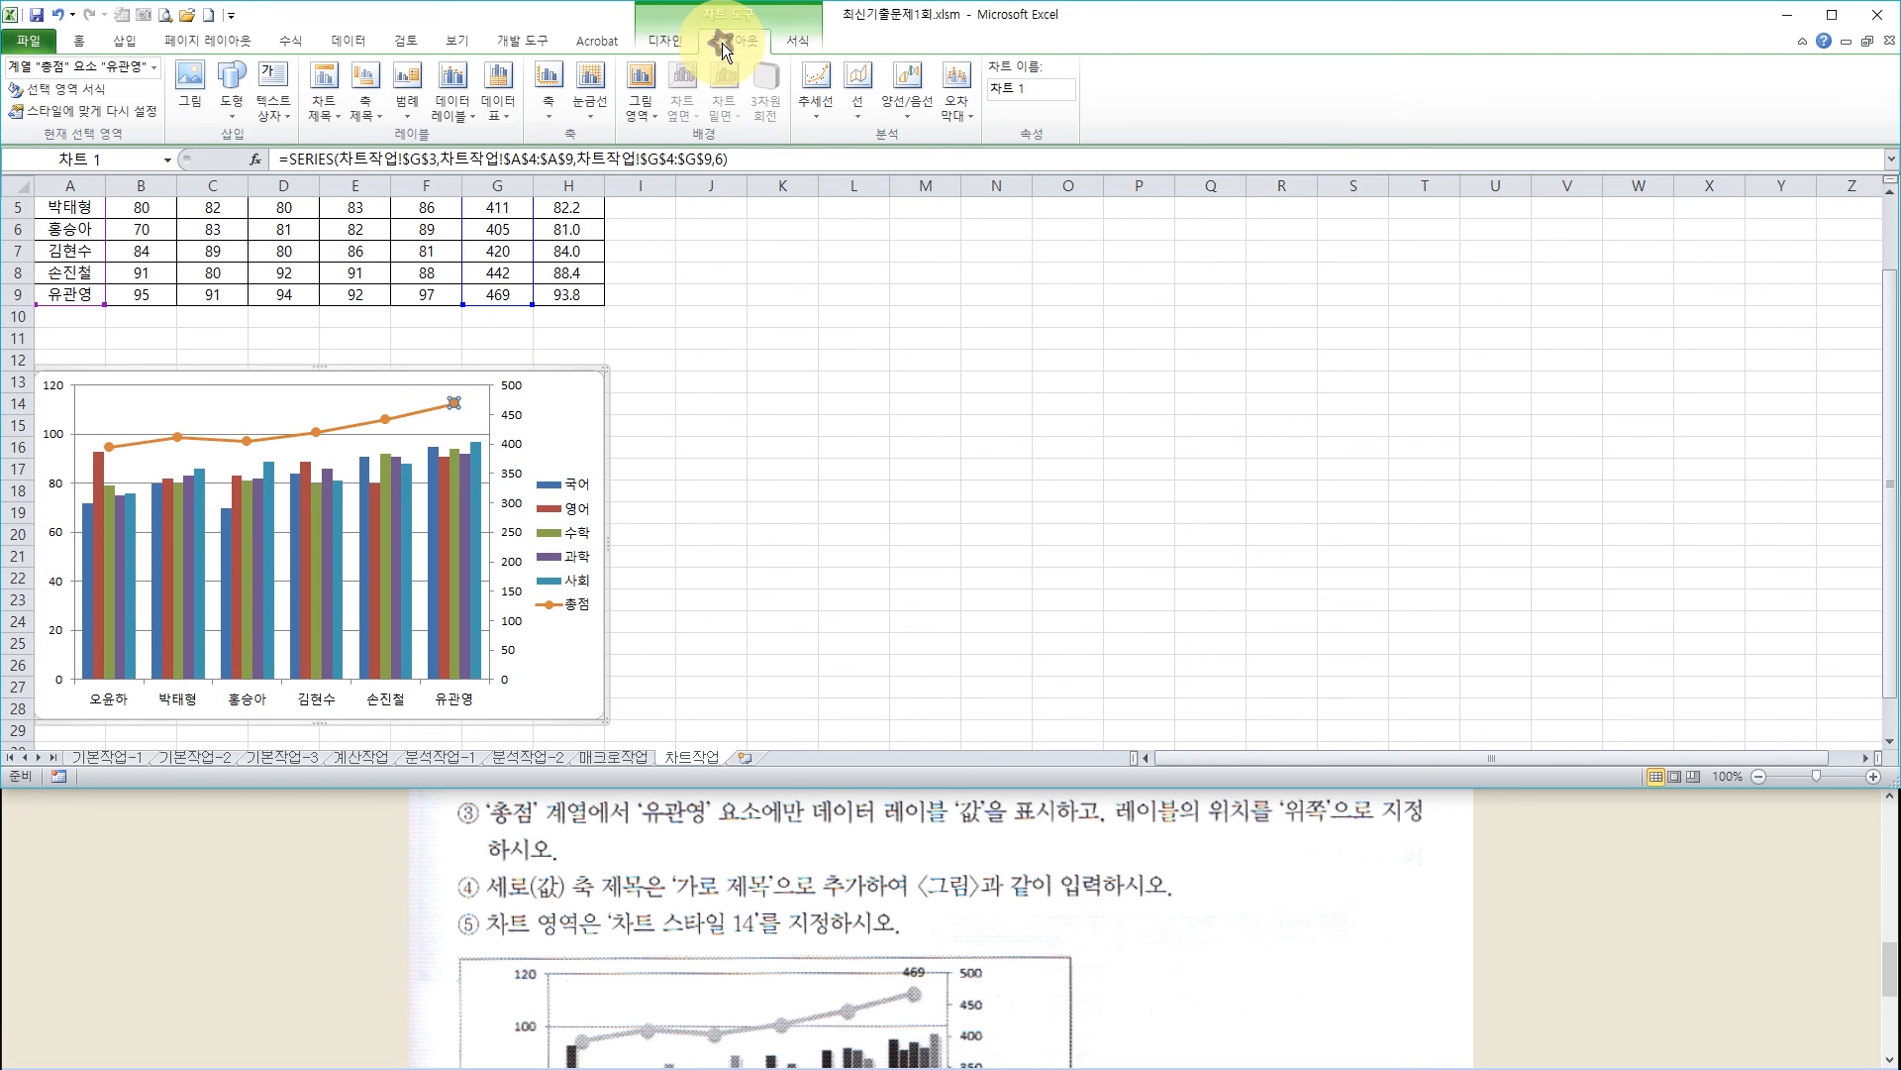
left_click(449, 105)
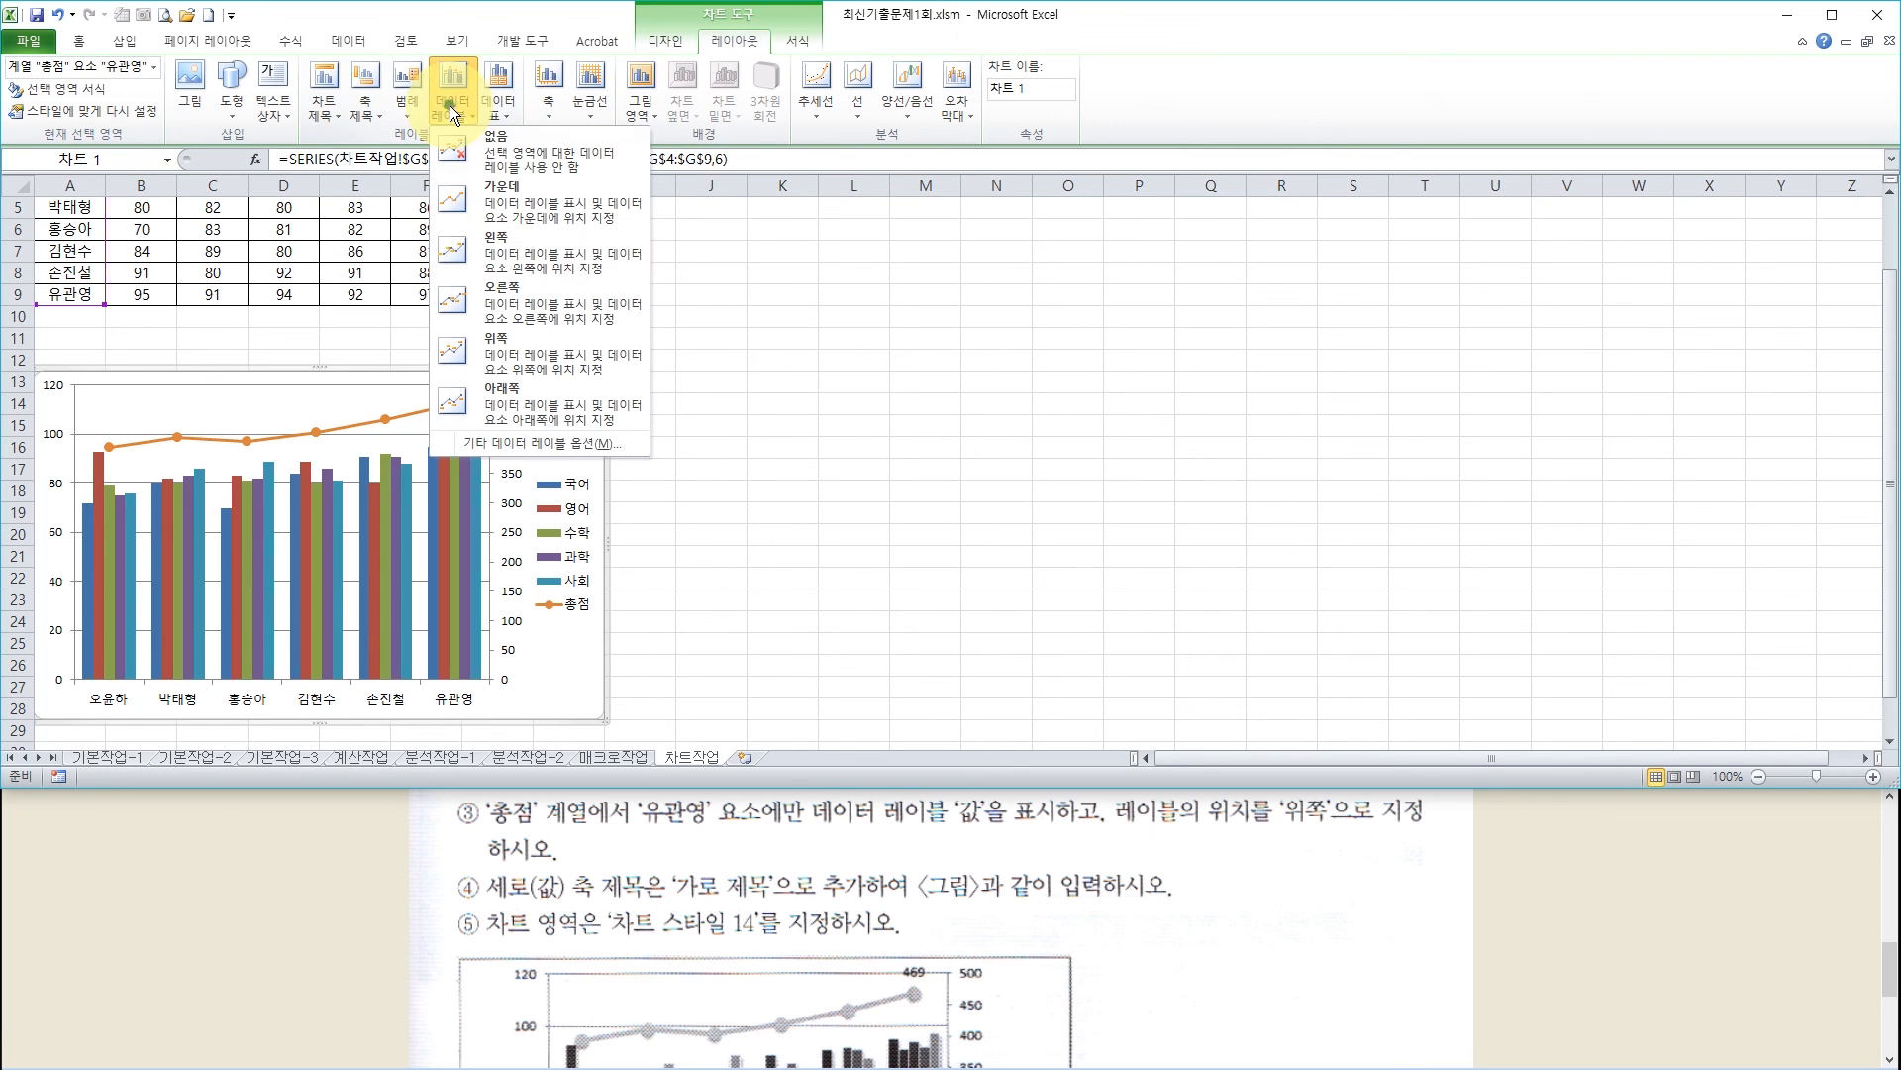
left_click(487, 354)
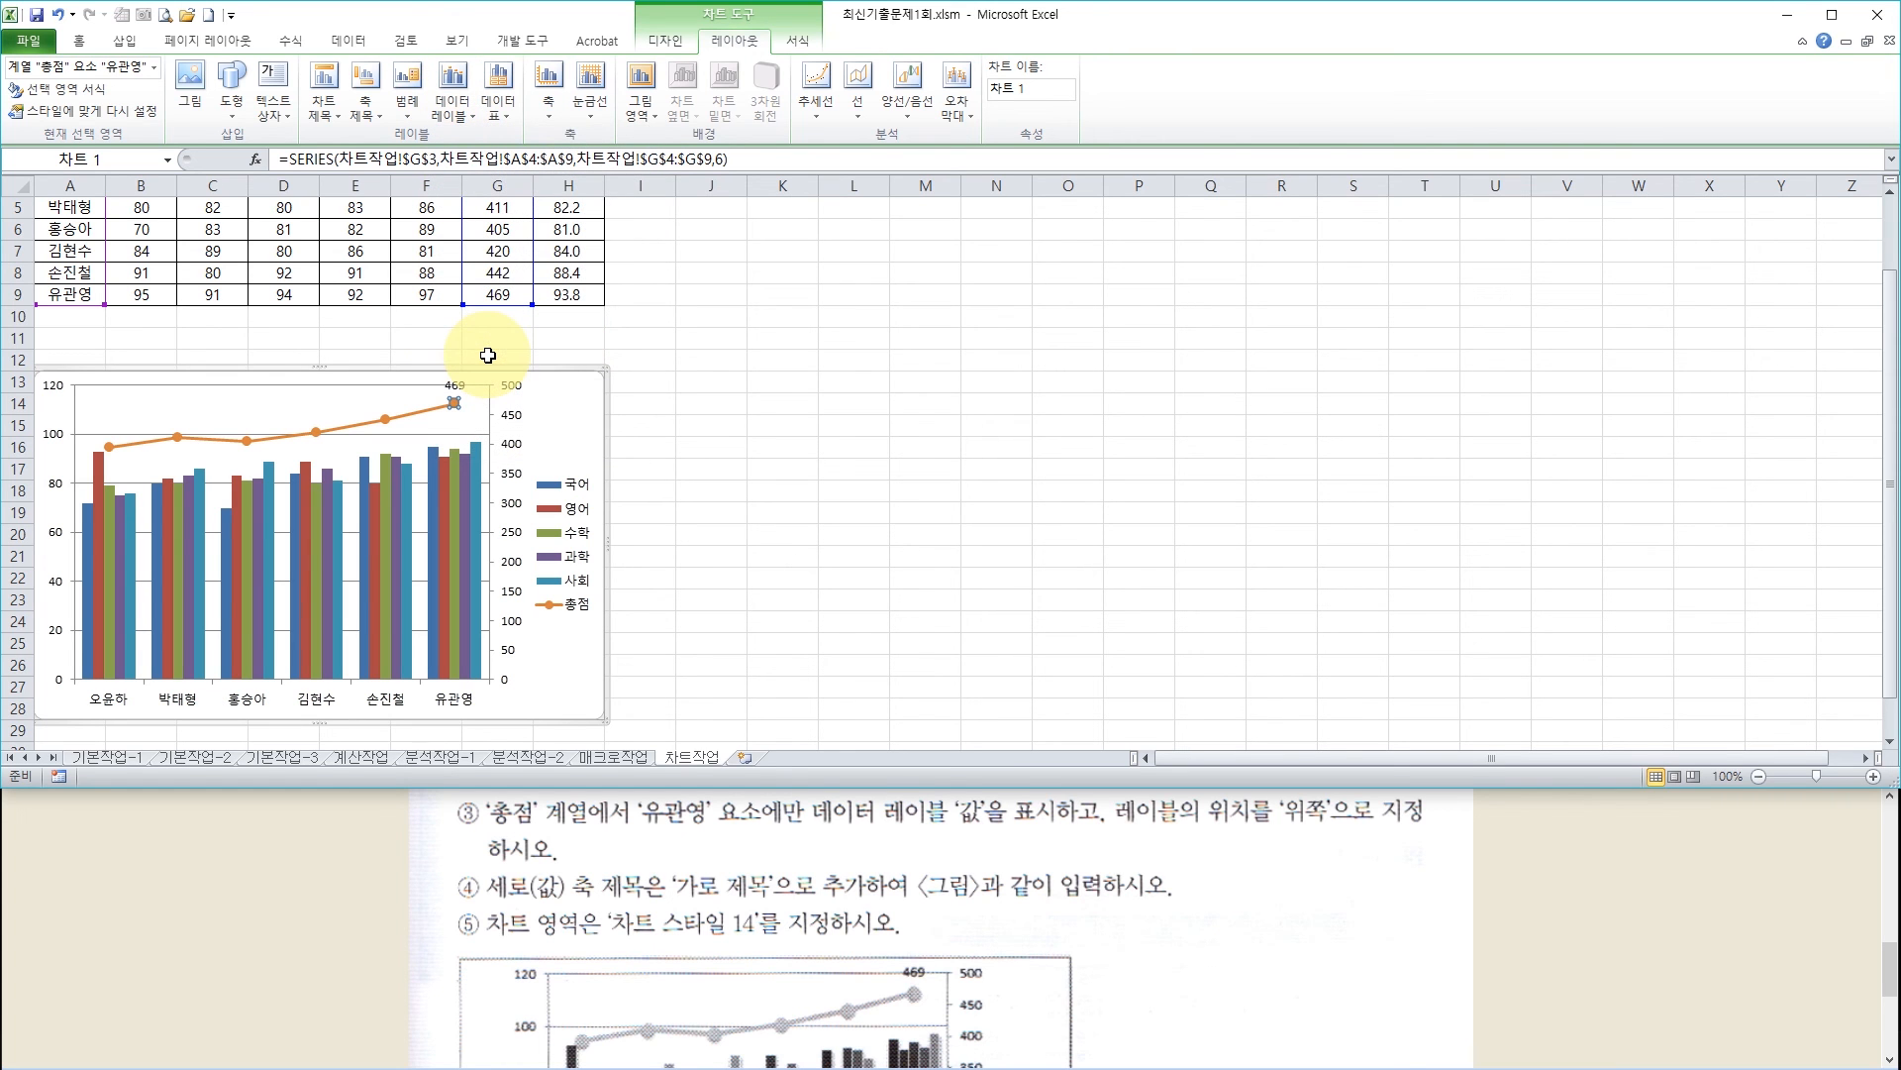
Add a horizontal title (가로 제목) to the primary vertical axis and set its text to 점수
left_click_drag(784, 956, 786, 883)
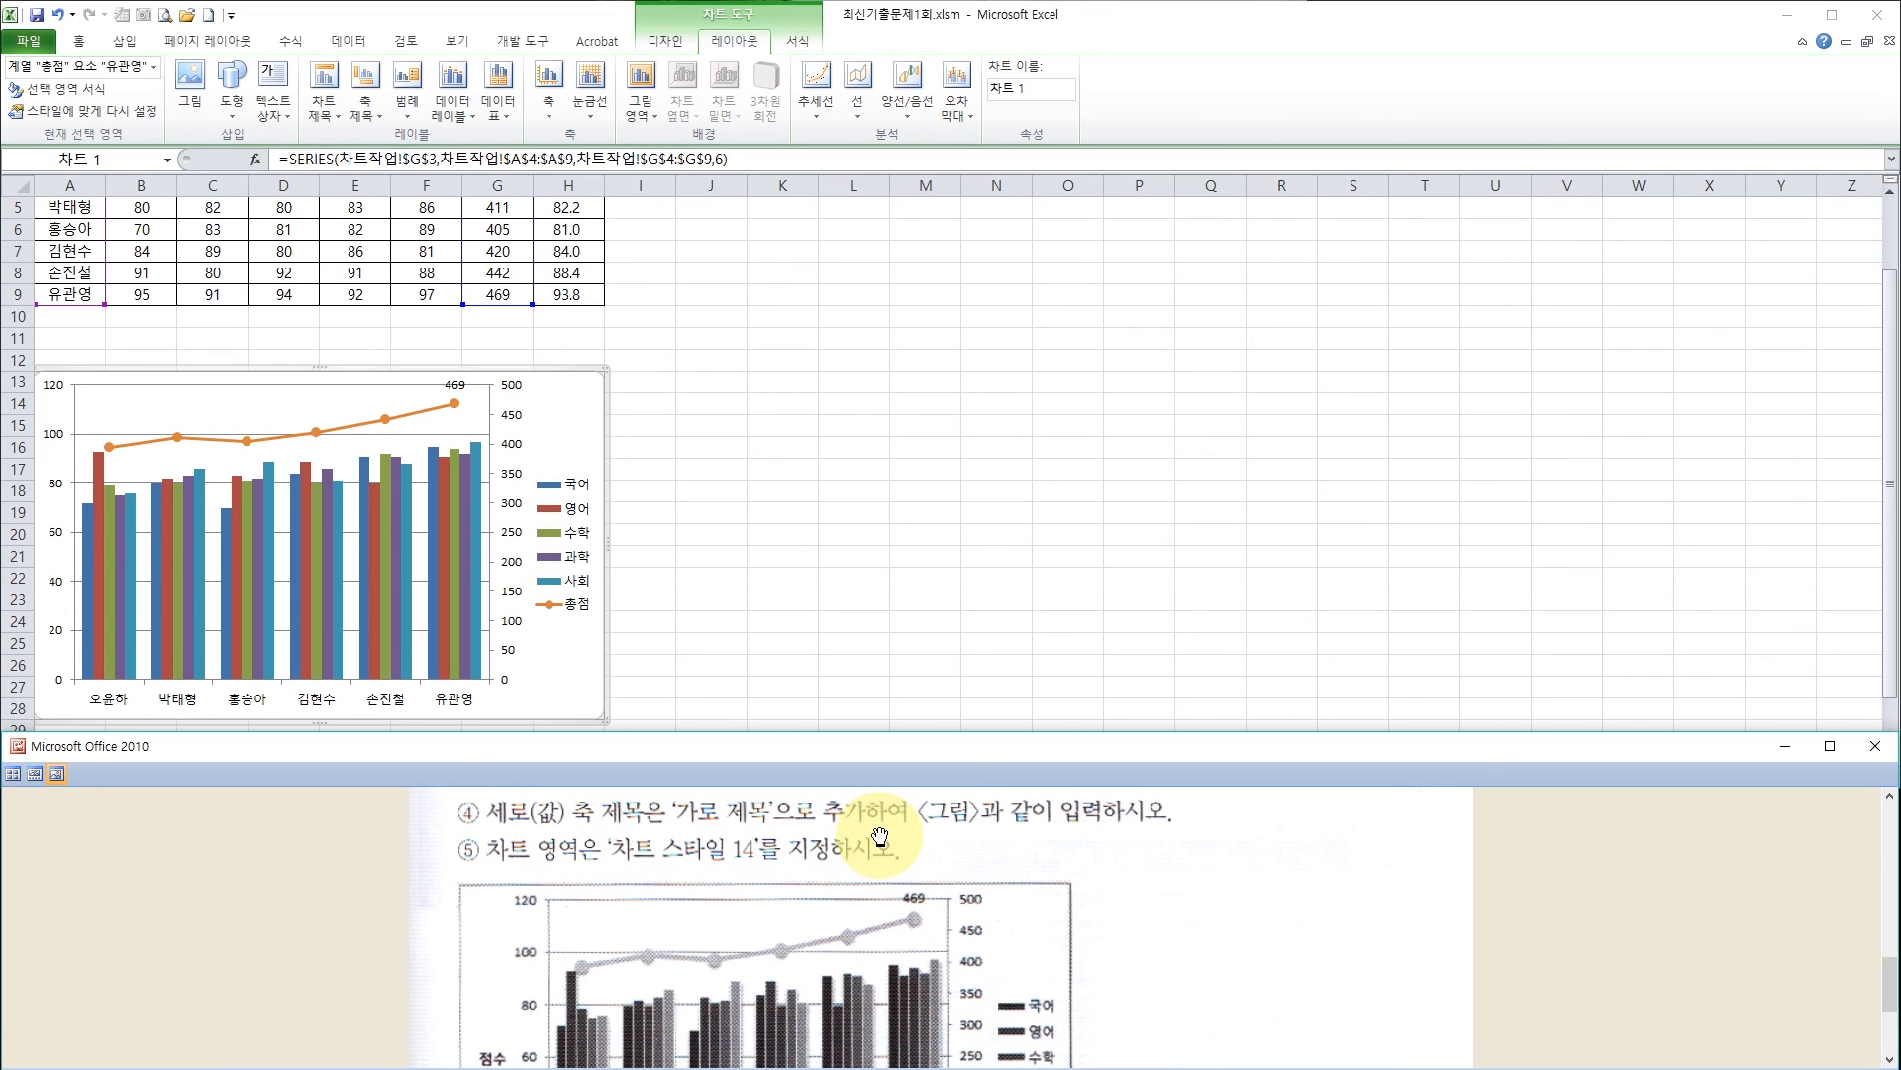
left_click_drag(878, 969, 878, 870)
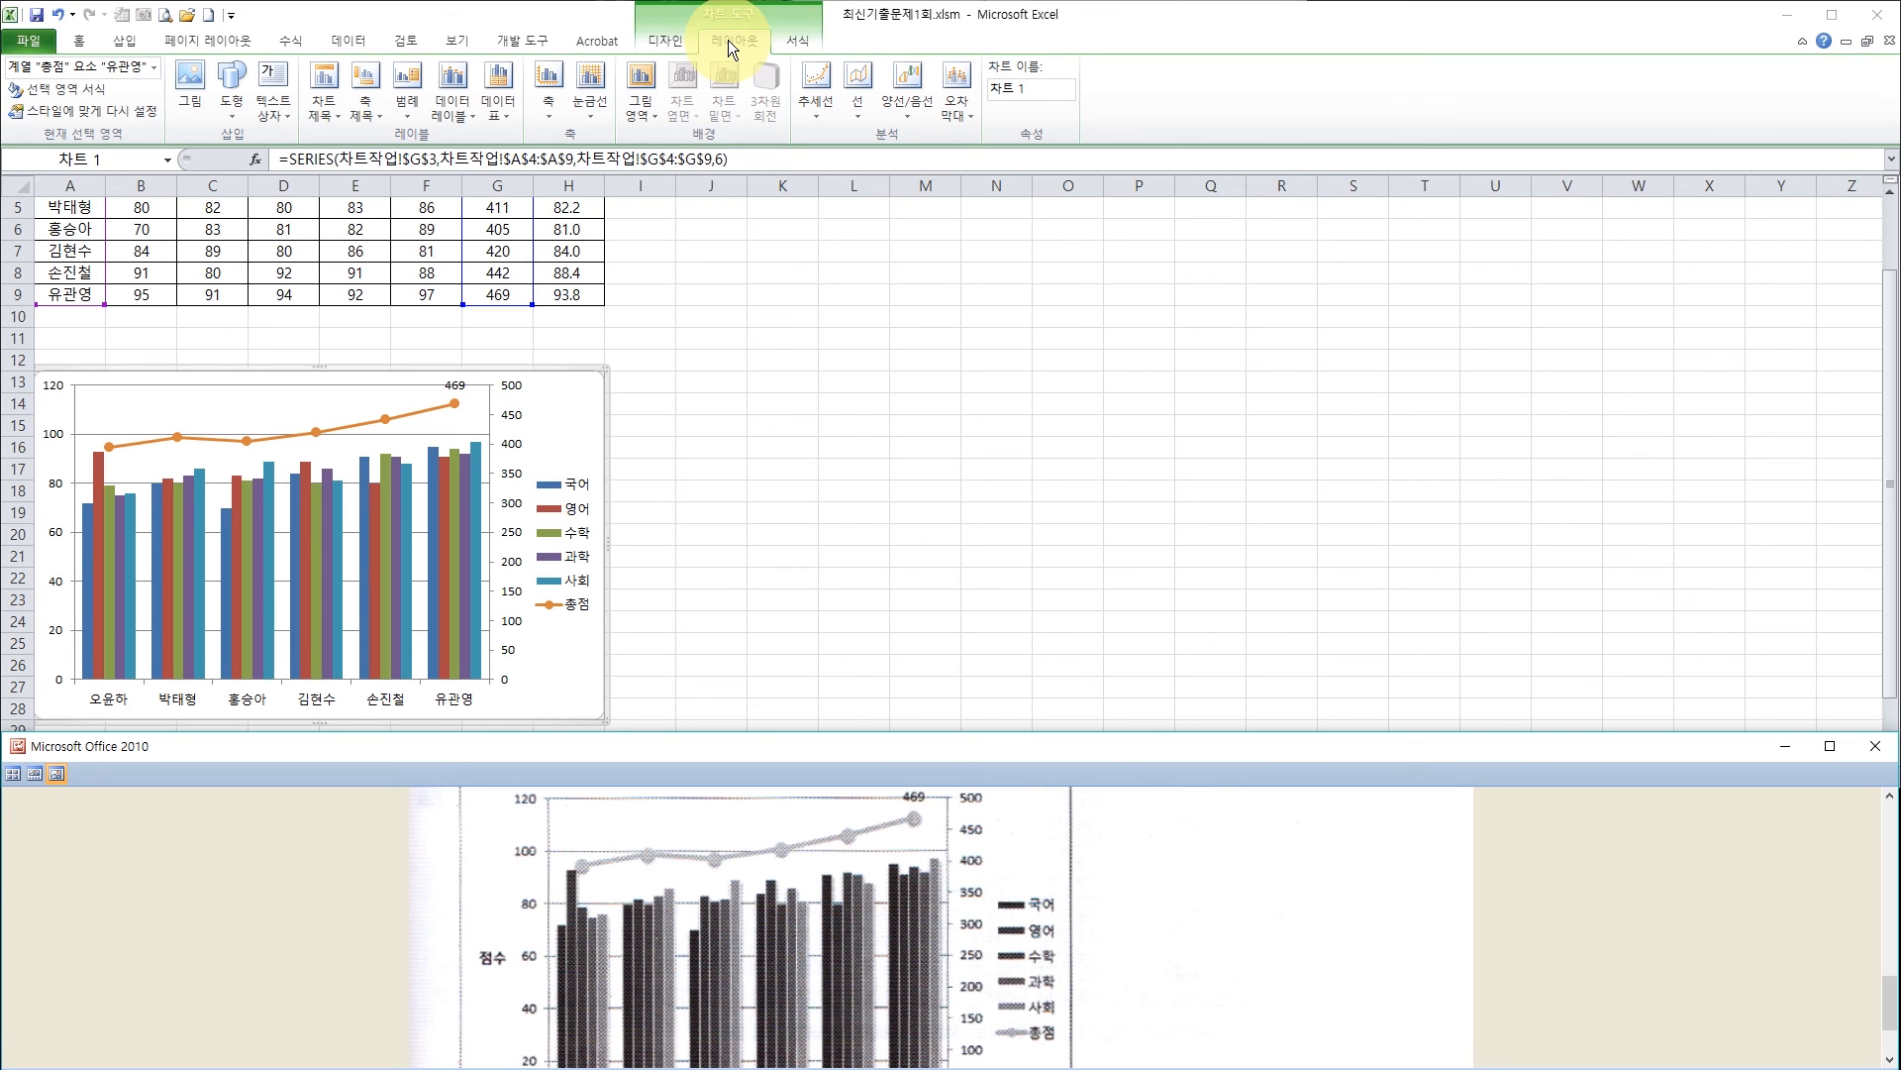
left_click(369, 99)
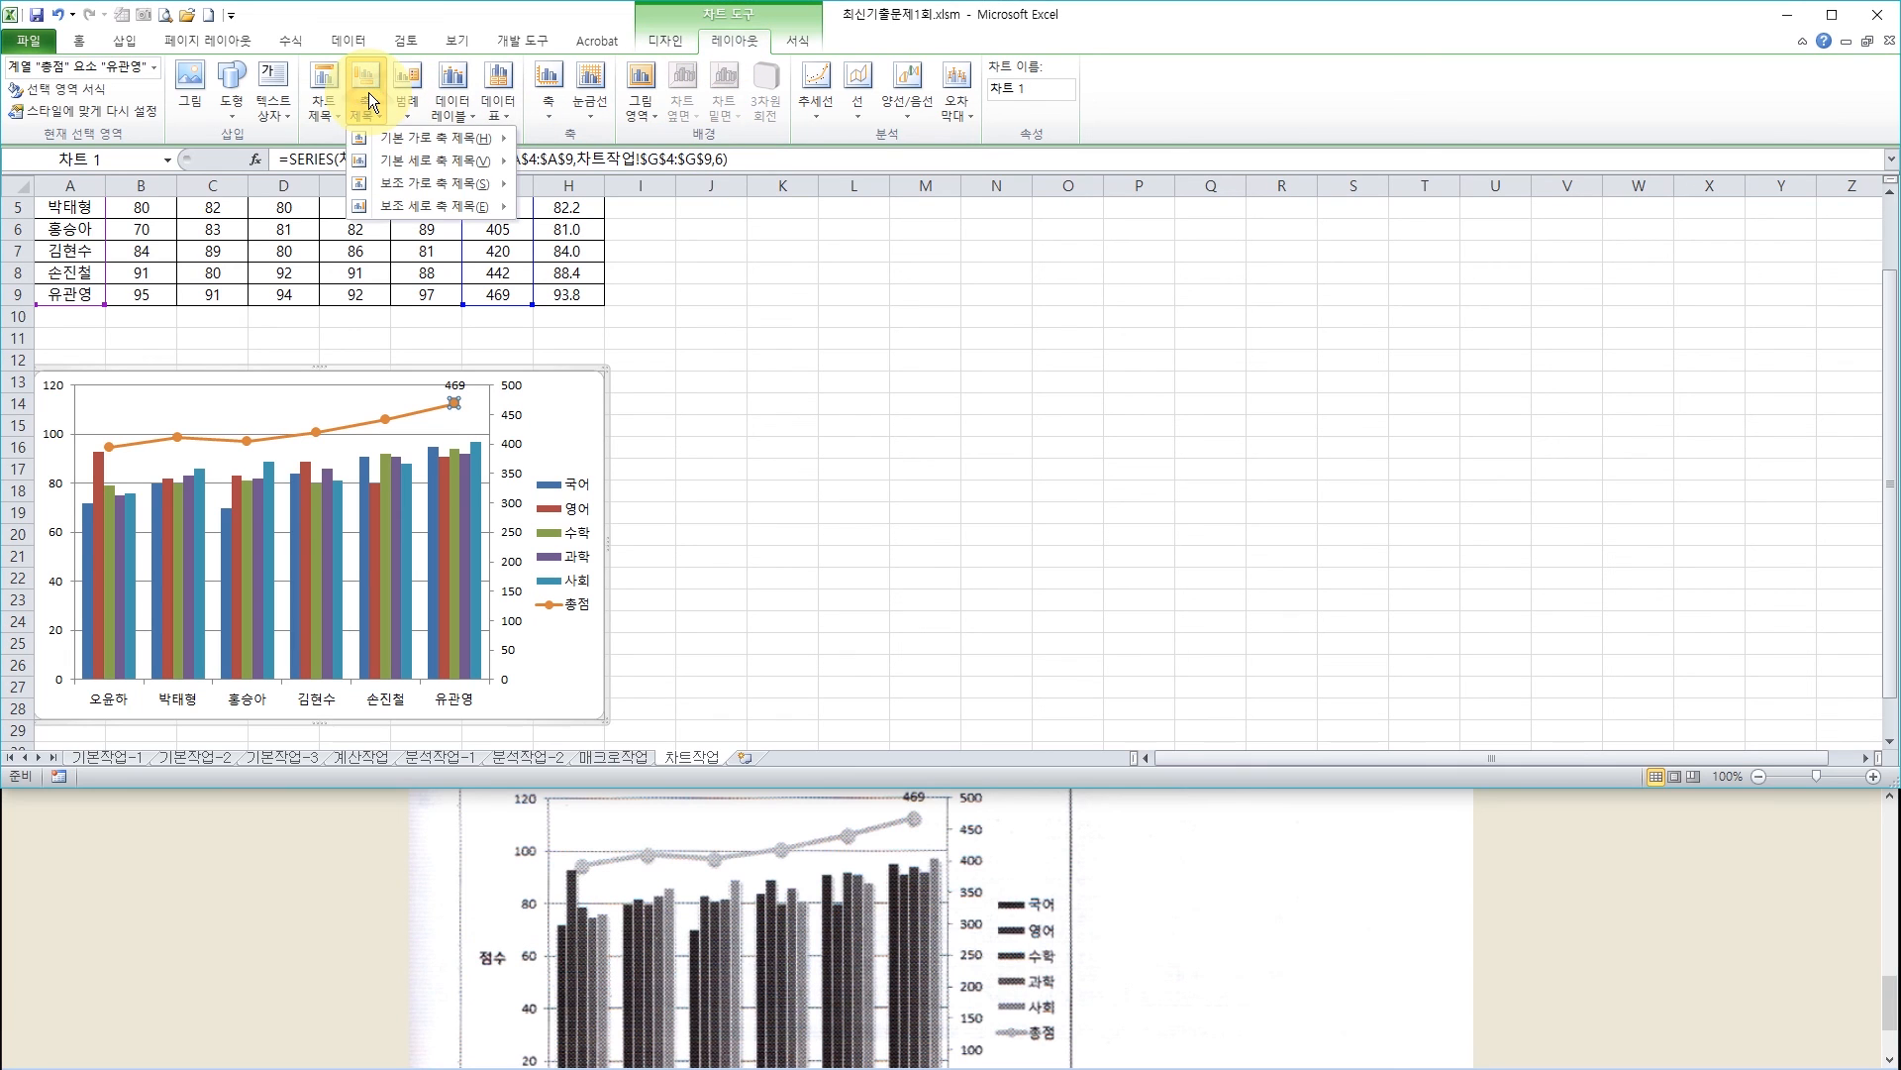
mouse_move(439, 163)
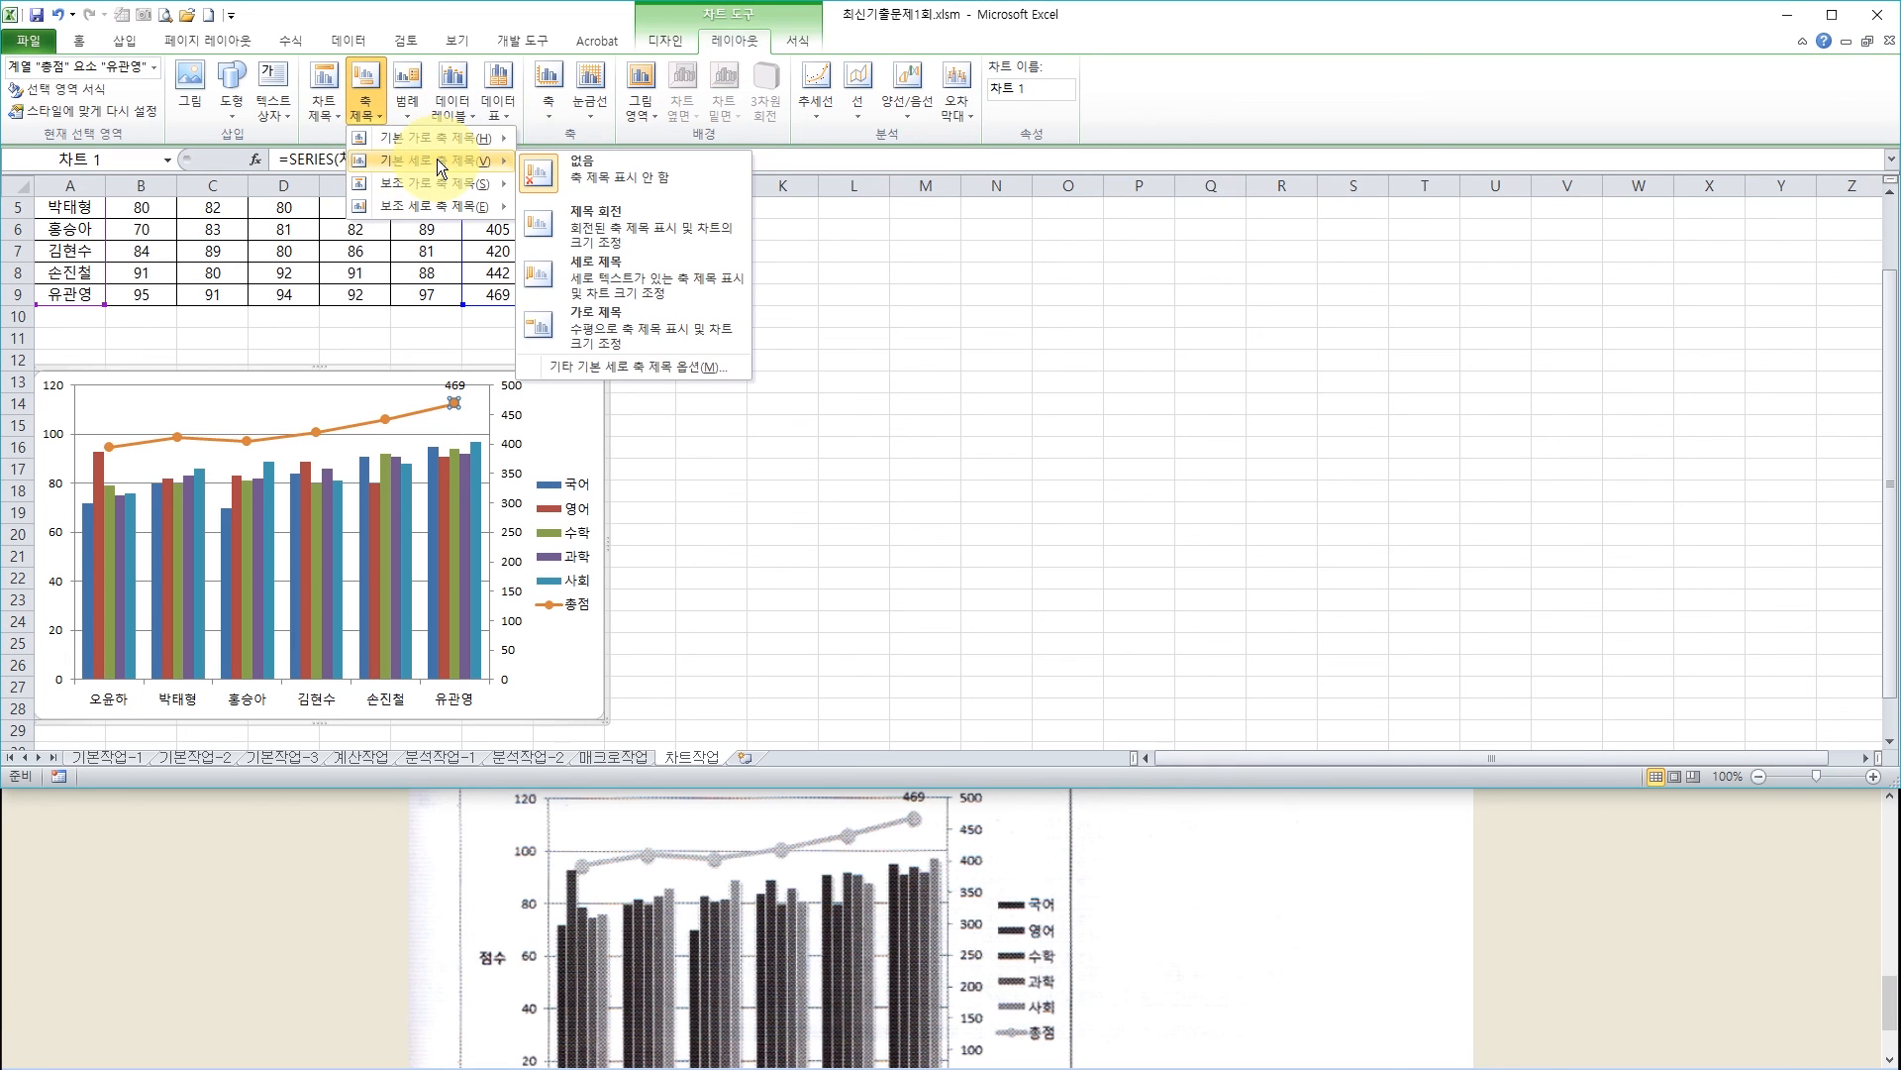
left_click(592, 335)
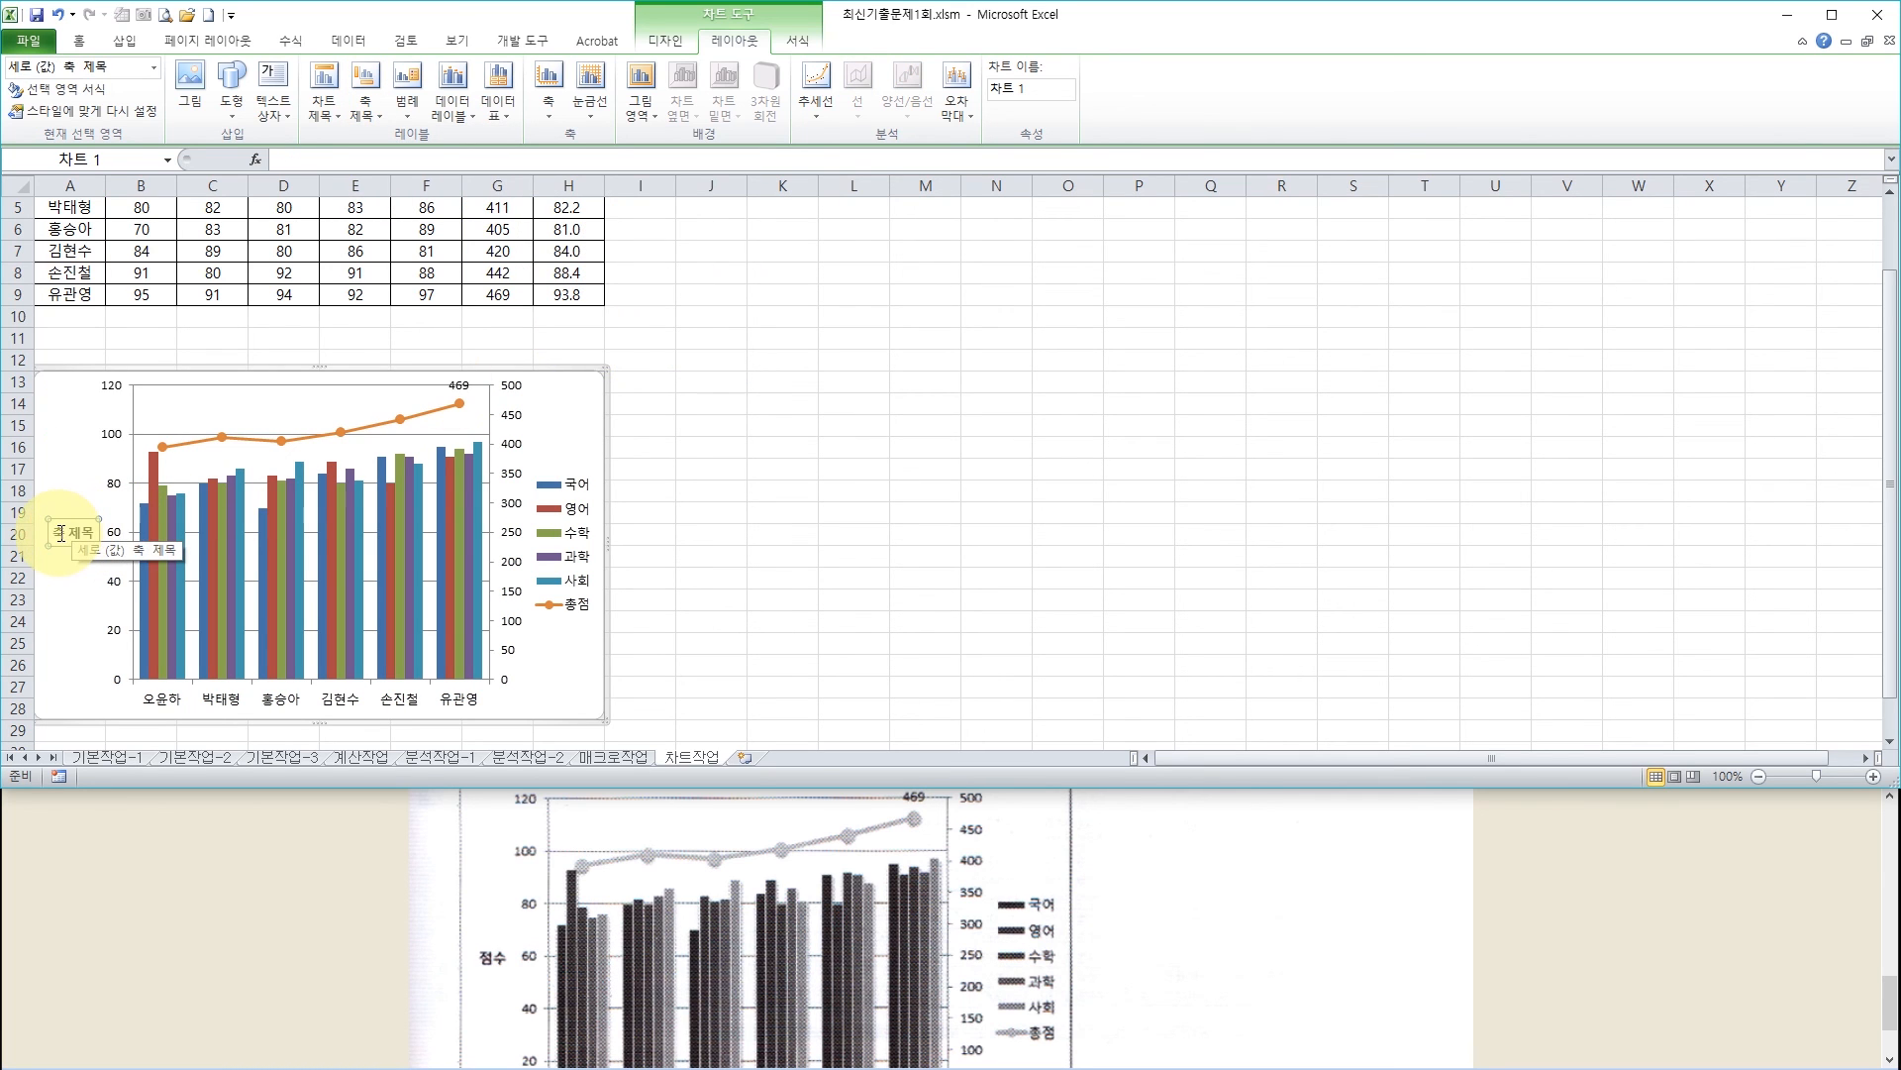
left_click_drag(54, 533, 92, 533)
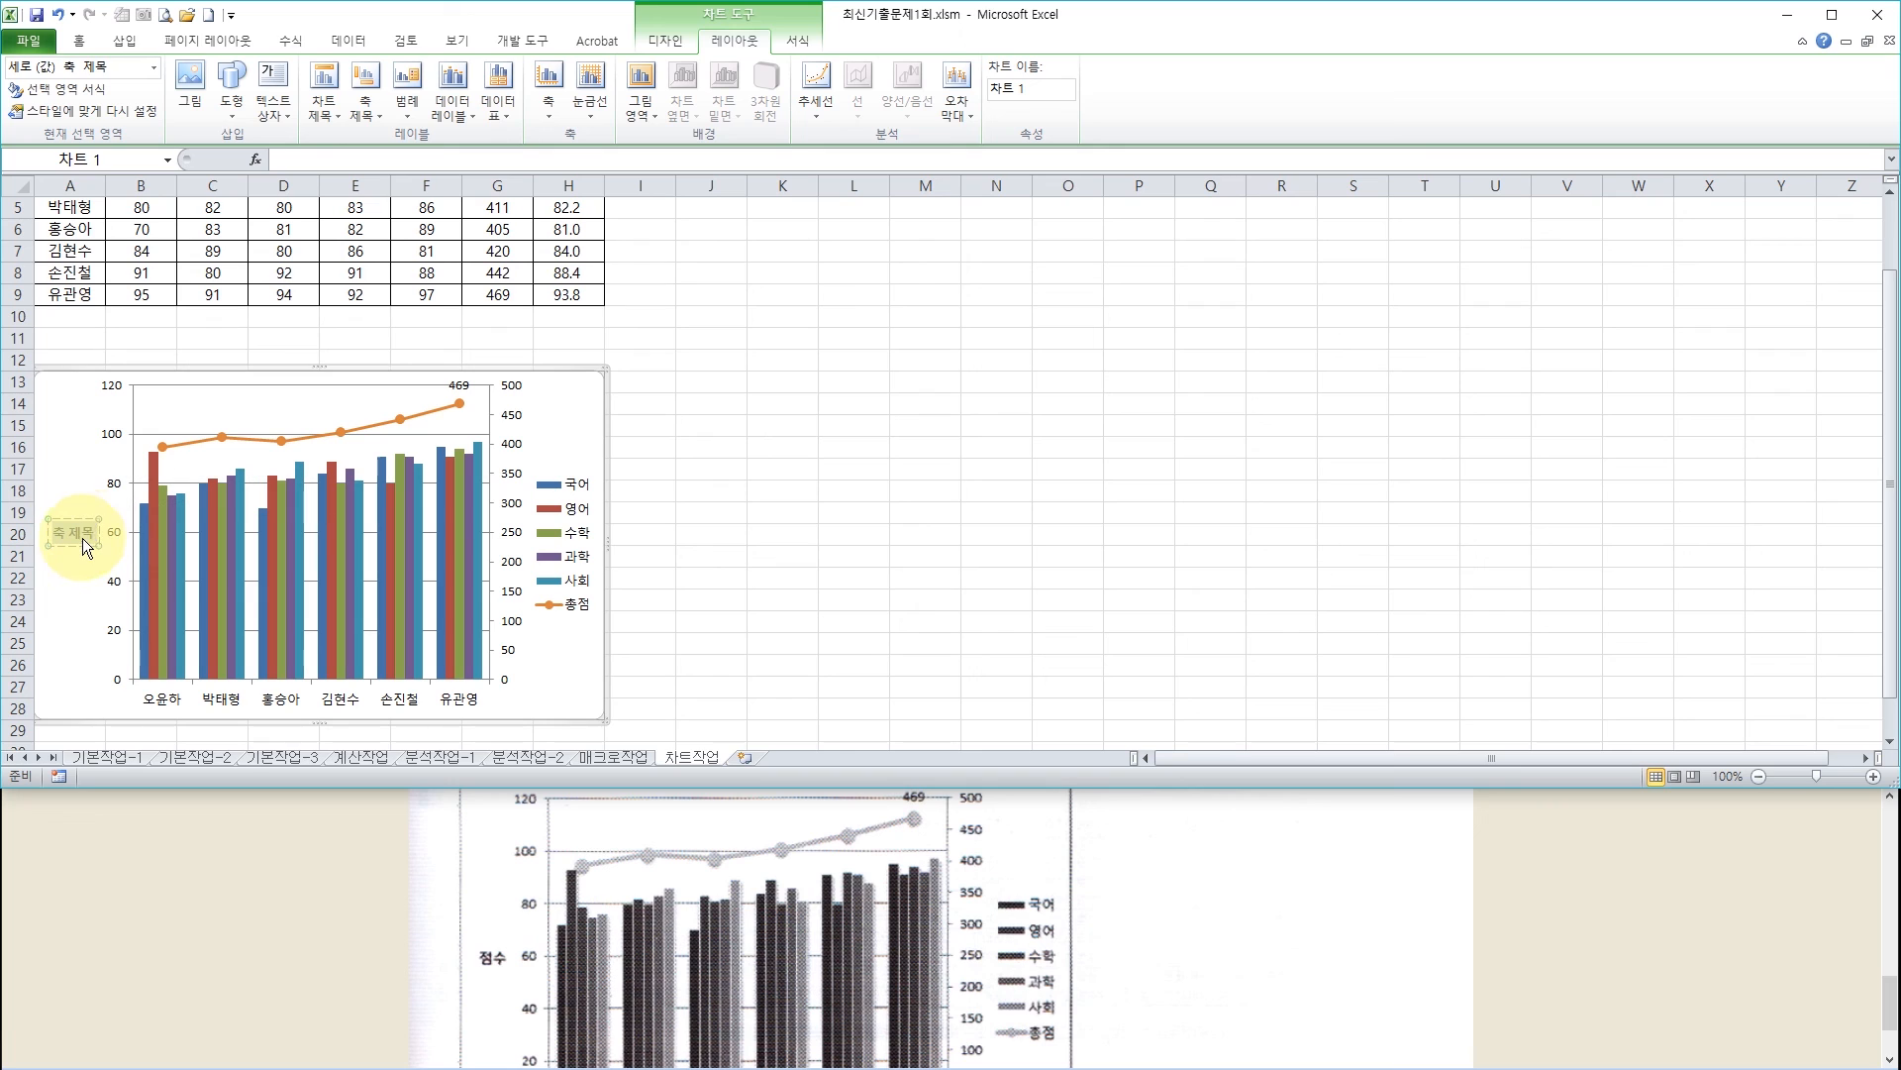
key("Delete")
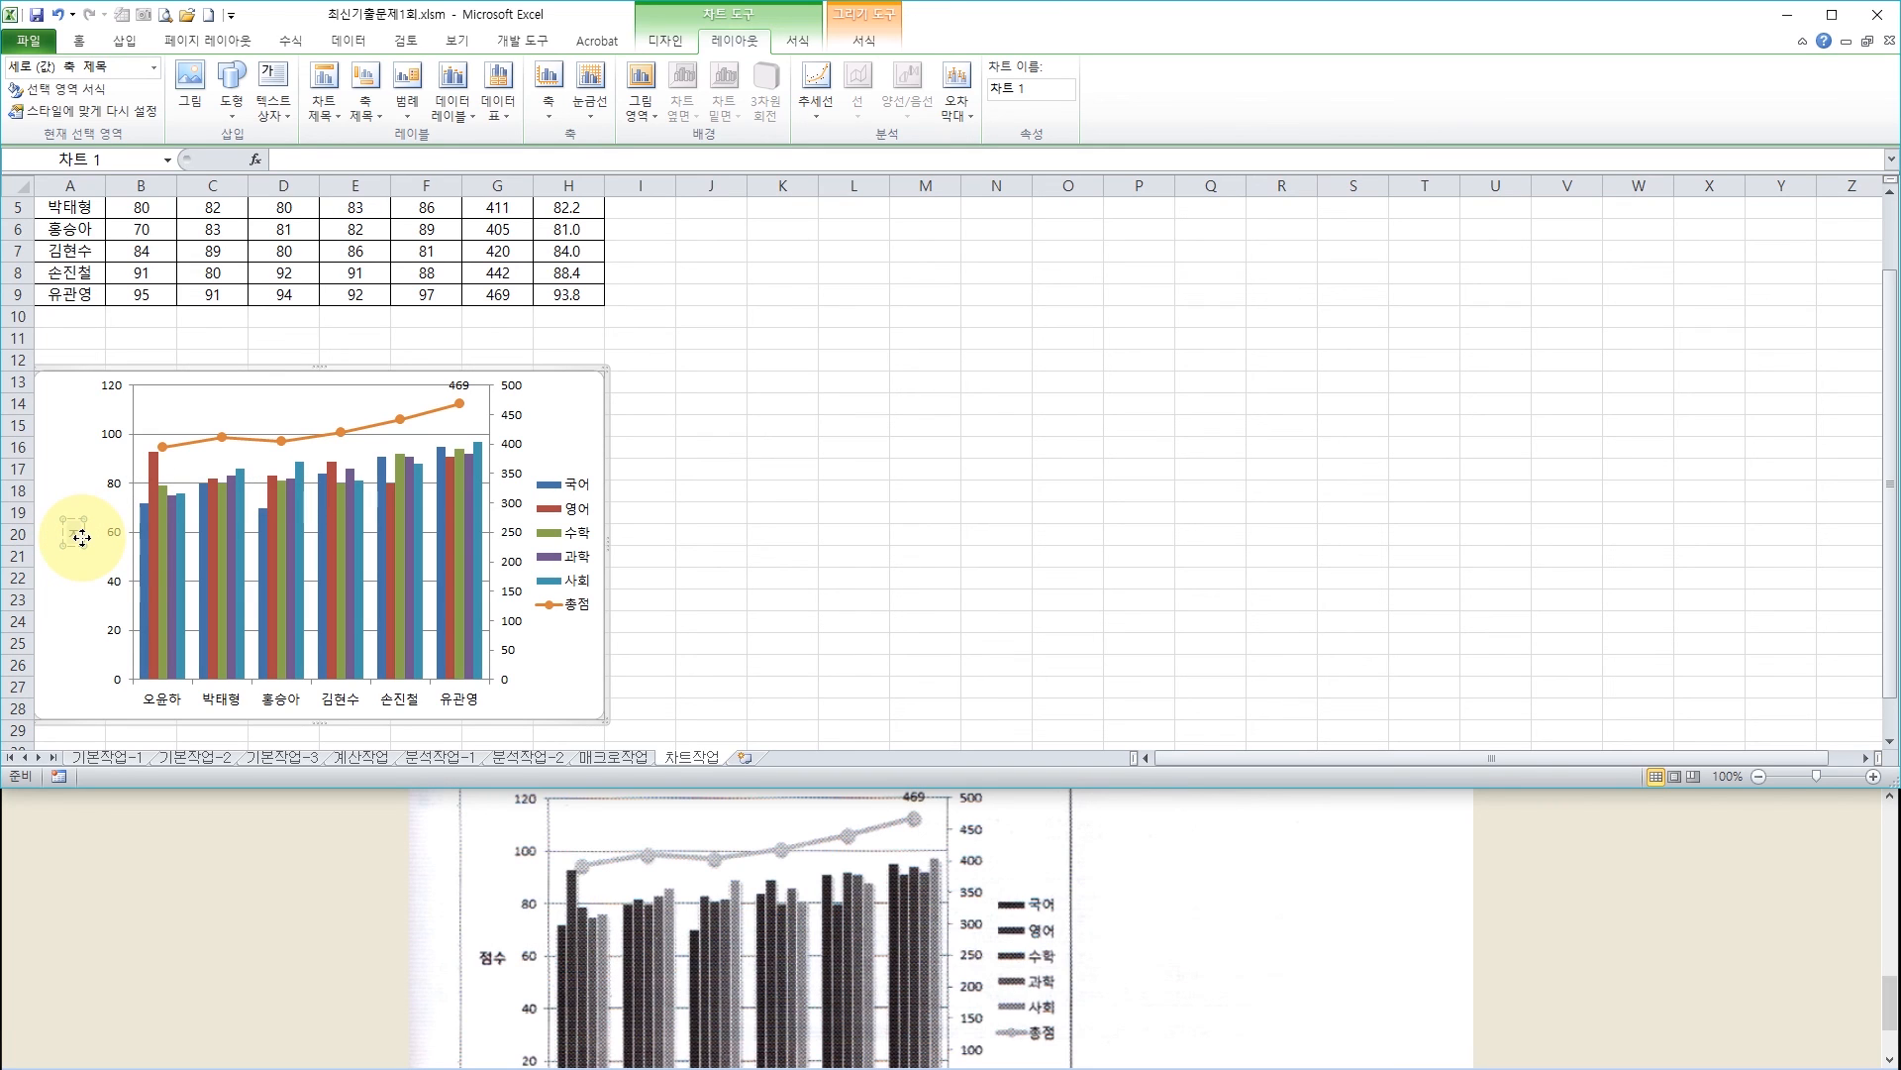
type("점수")
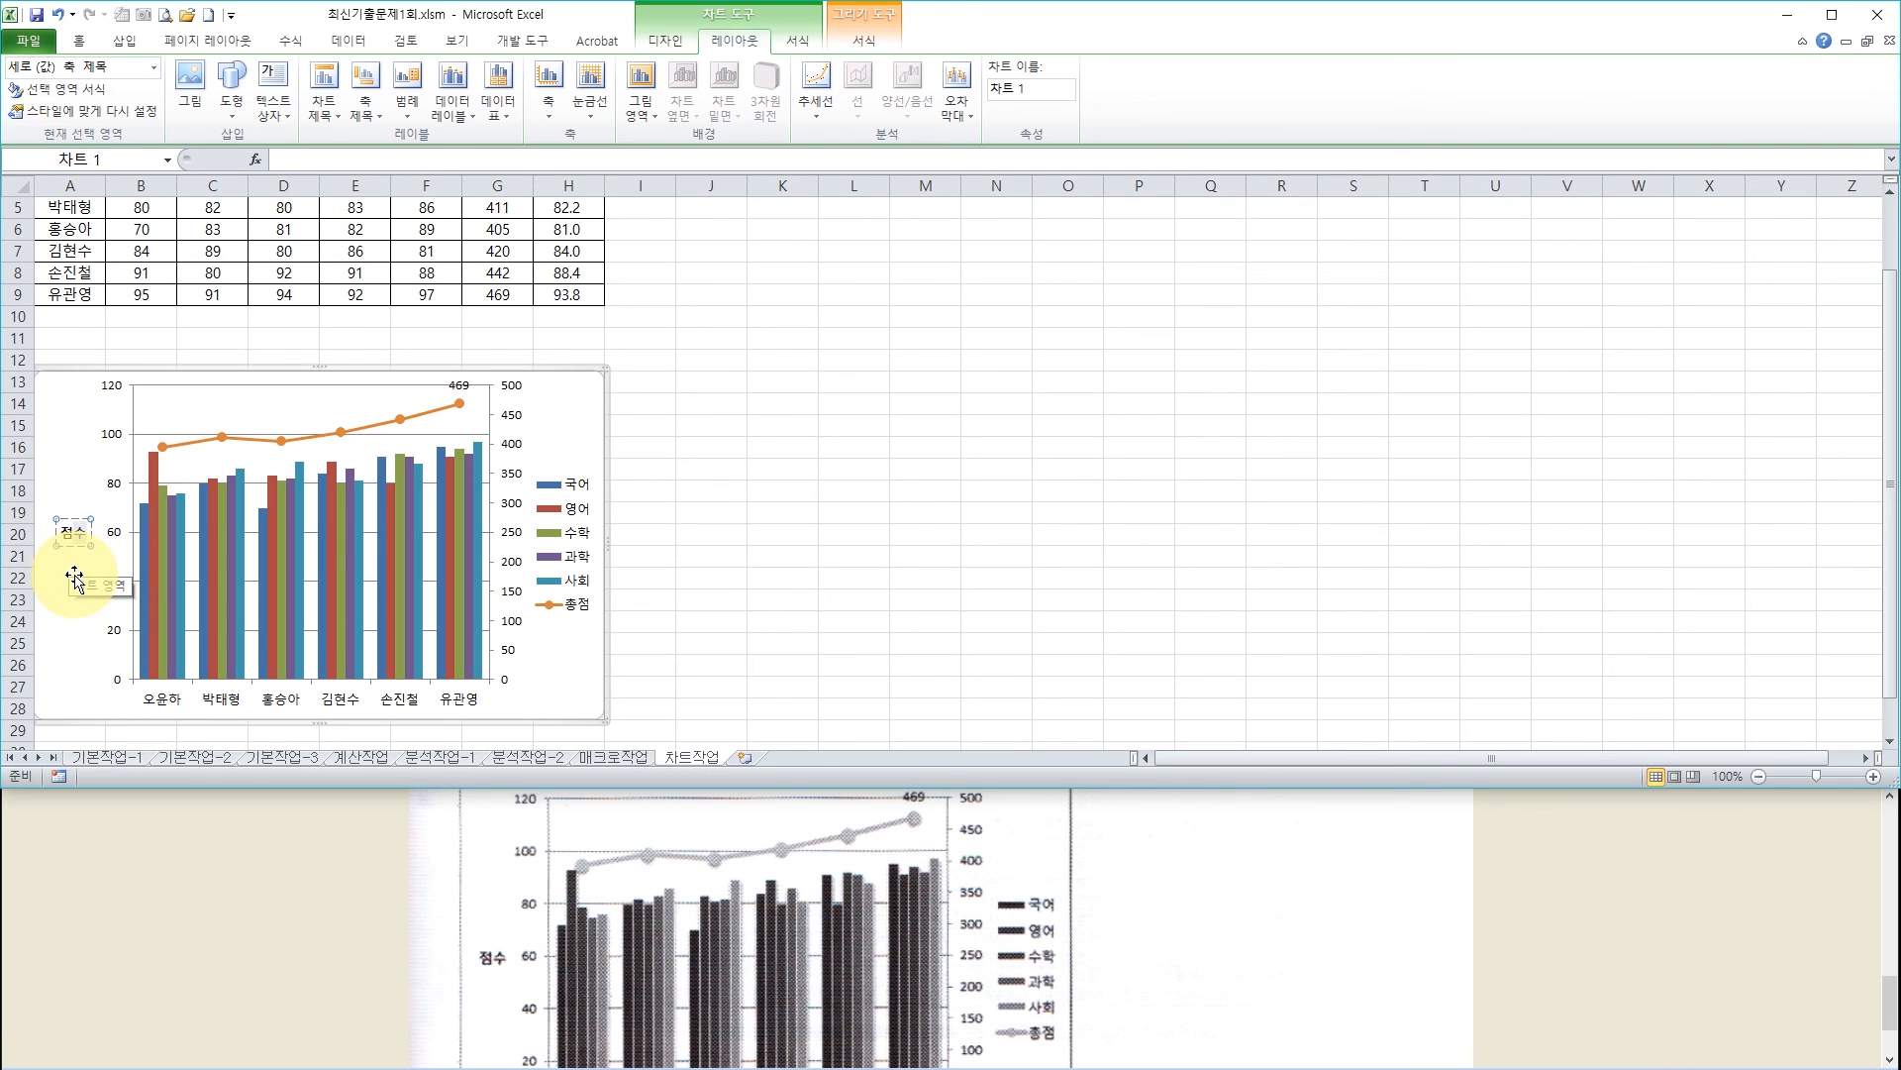
left_click(75, 579)
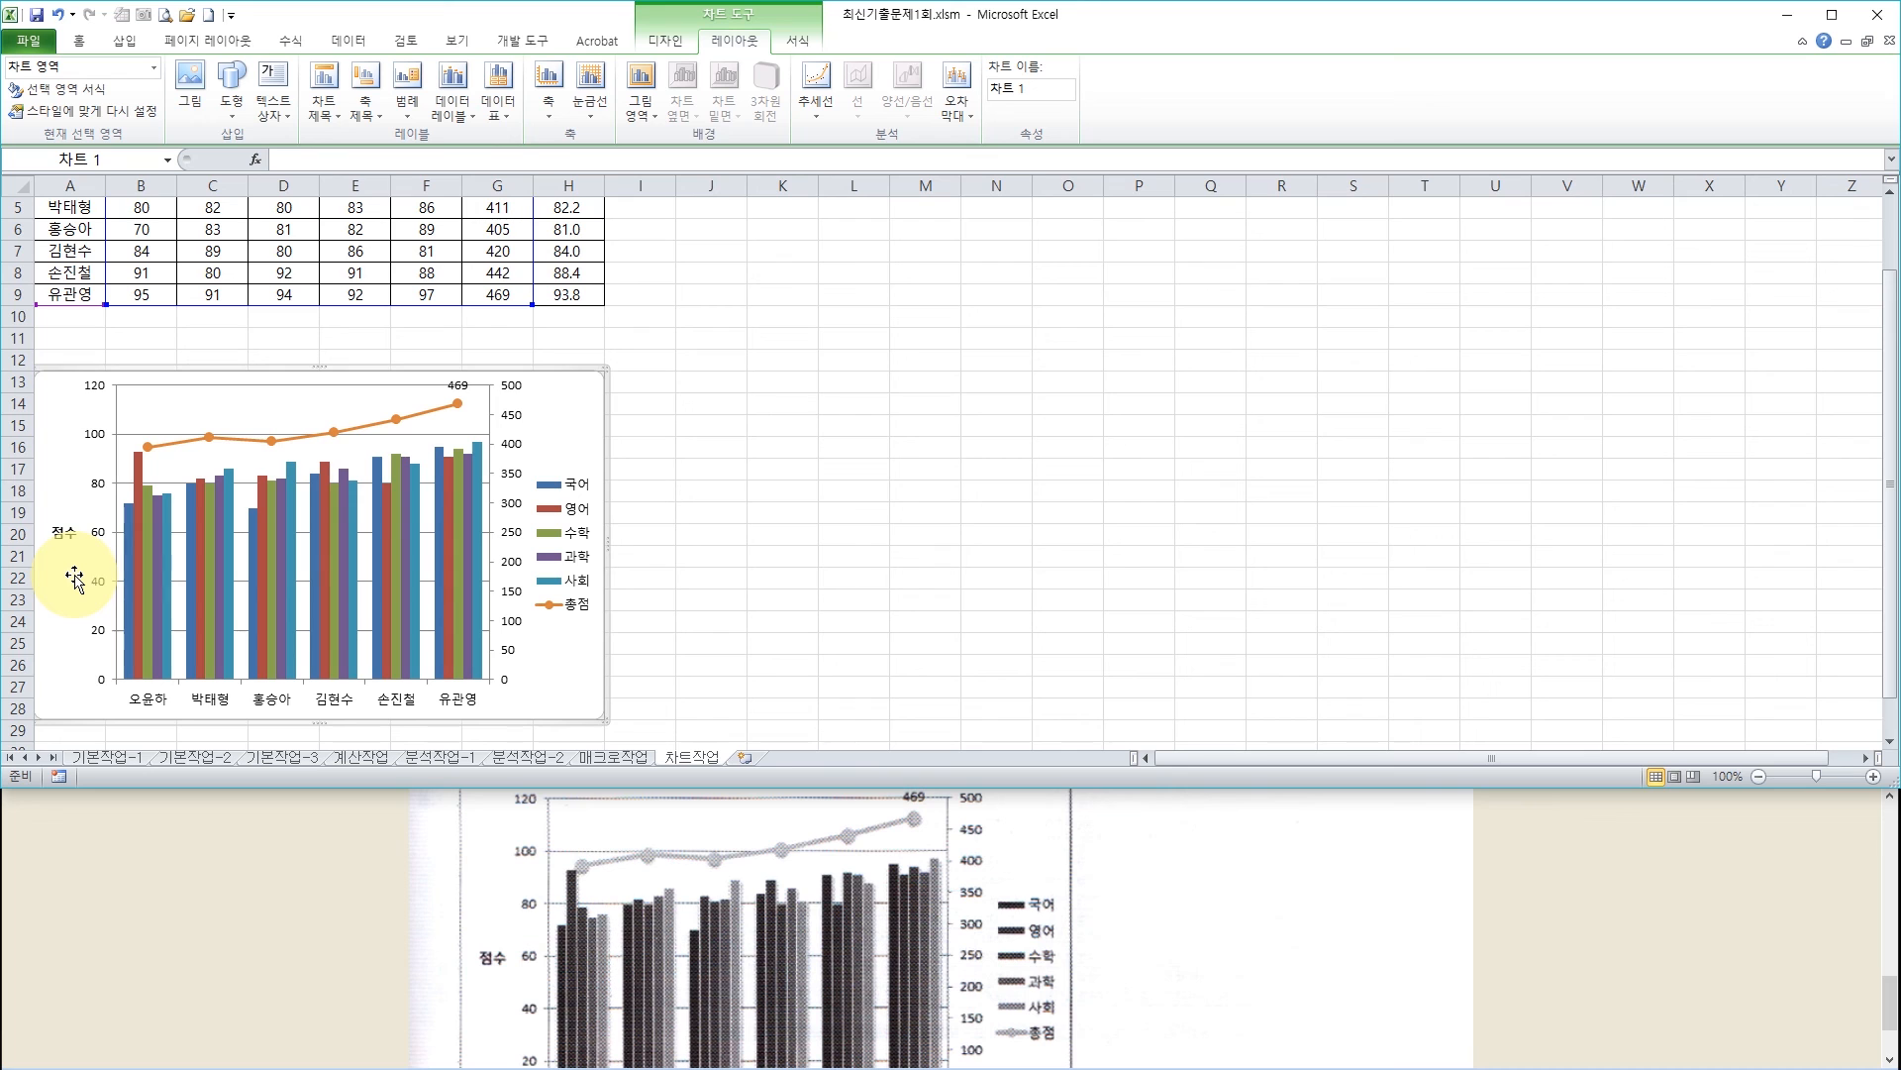
Apply chart style 14 to the chart and compare it with the sample picture in the task image
left_click(822, 892)
left_click_drag(788, 834, 788, 926)
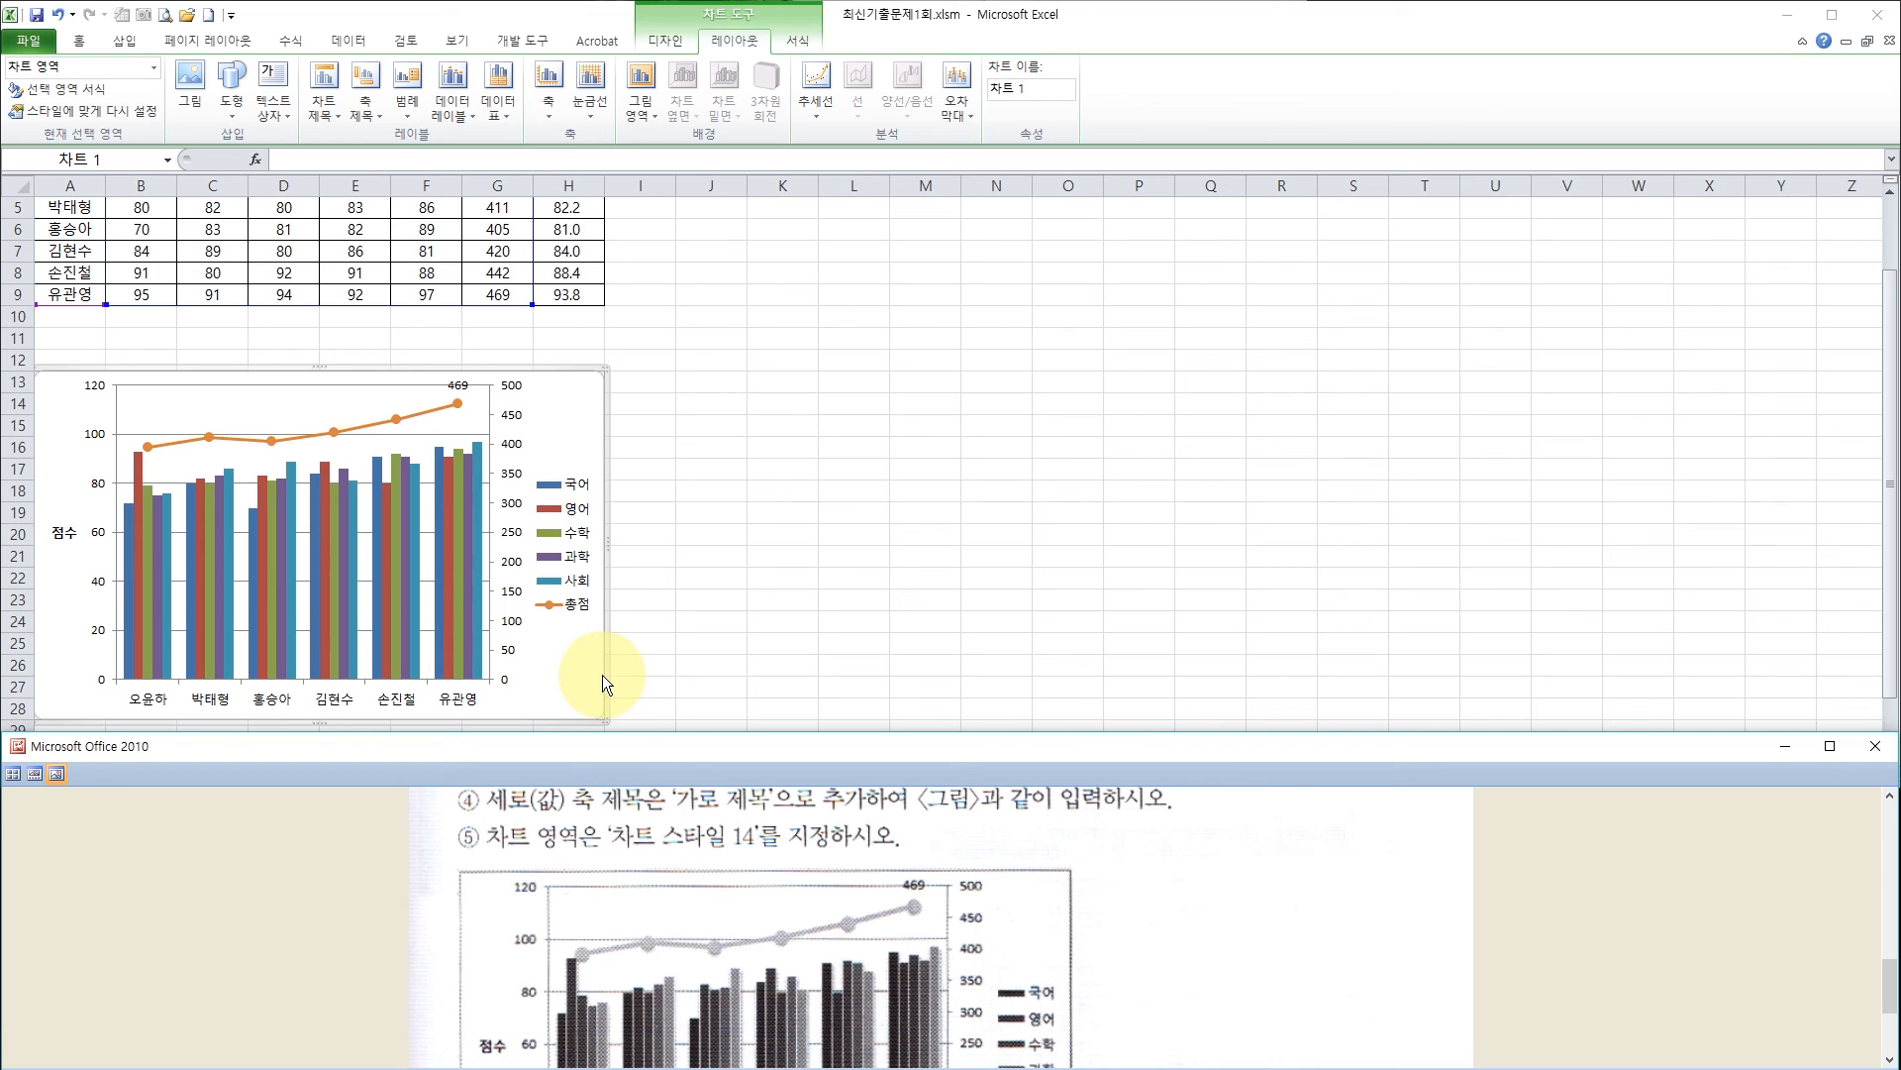
left_click(675, 33)
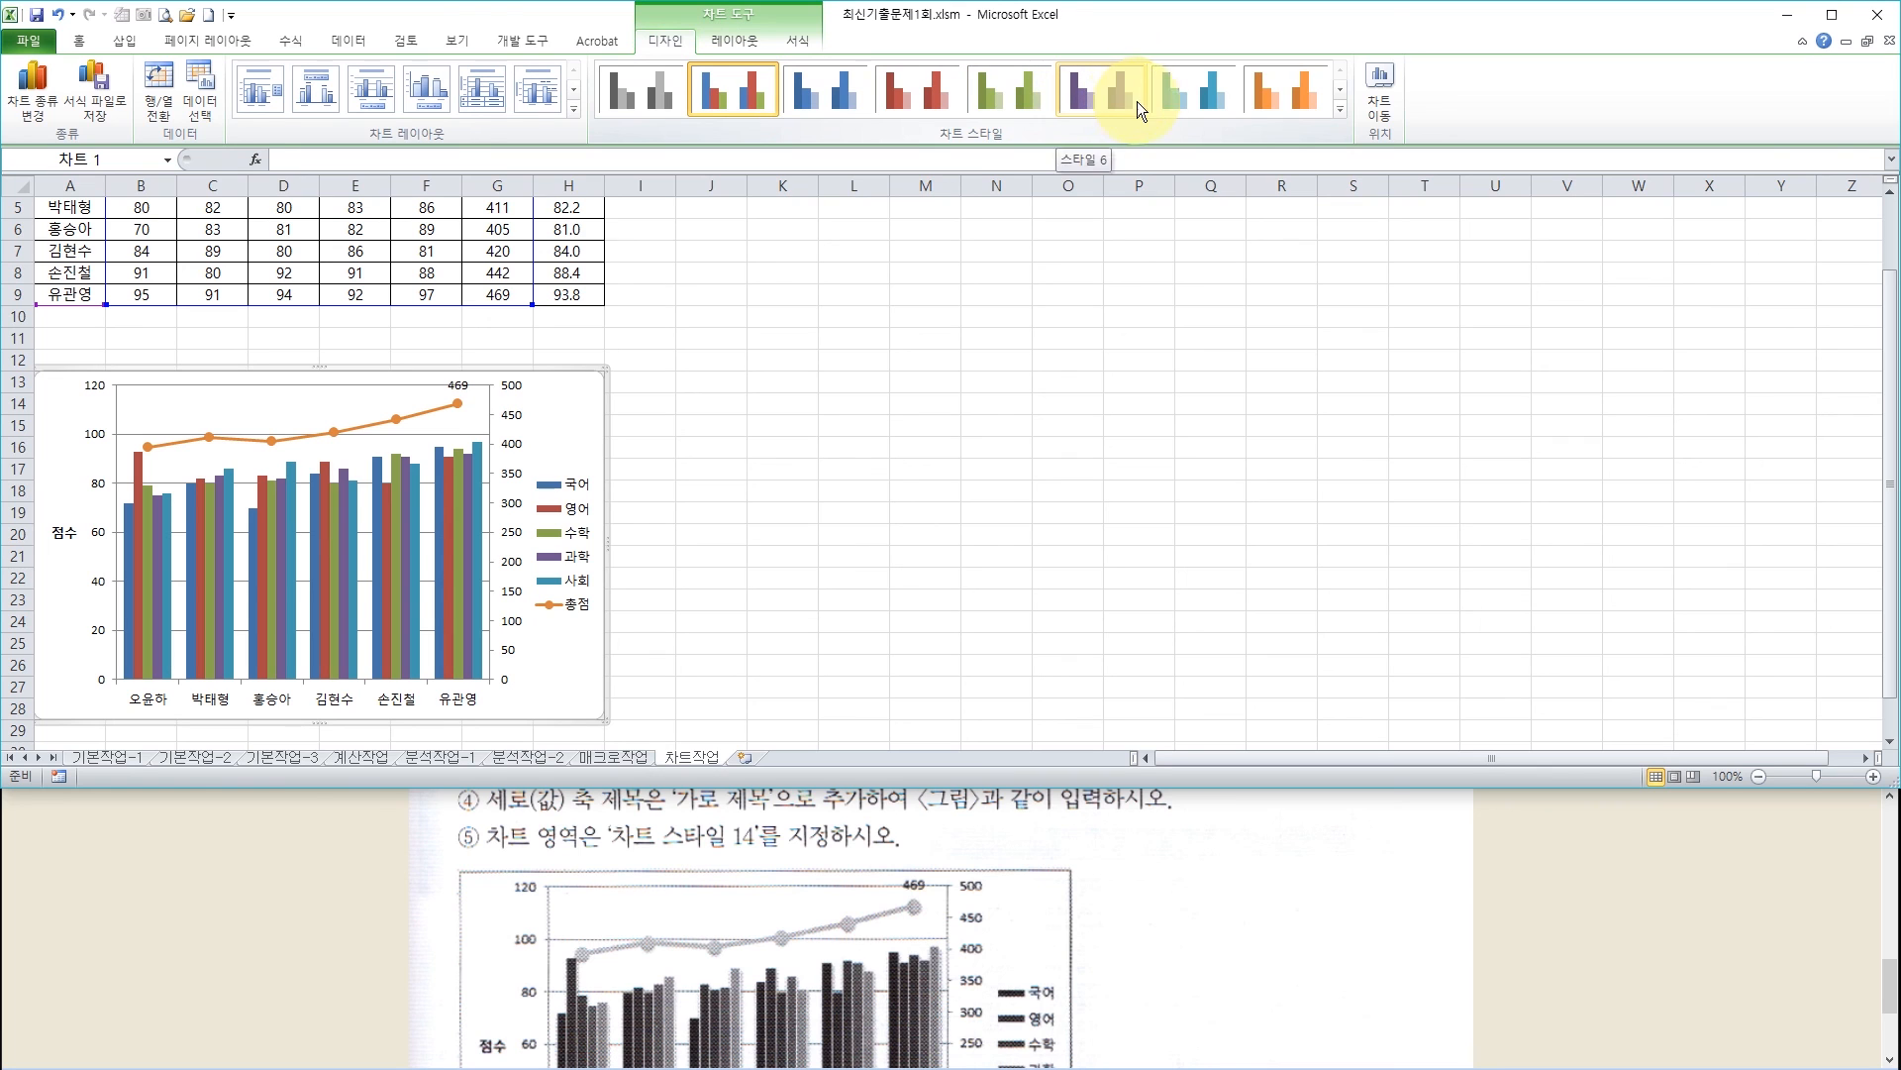
left_click(1342, 113)
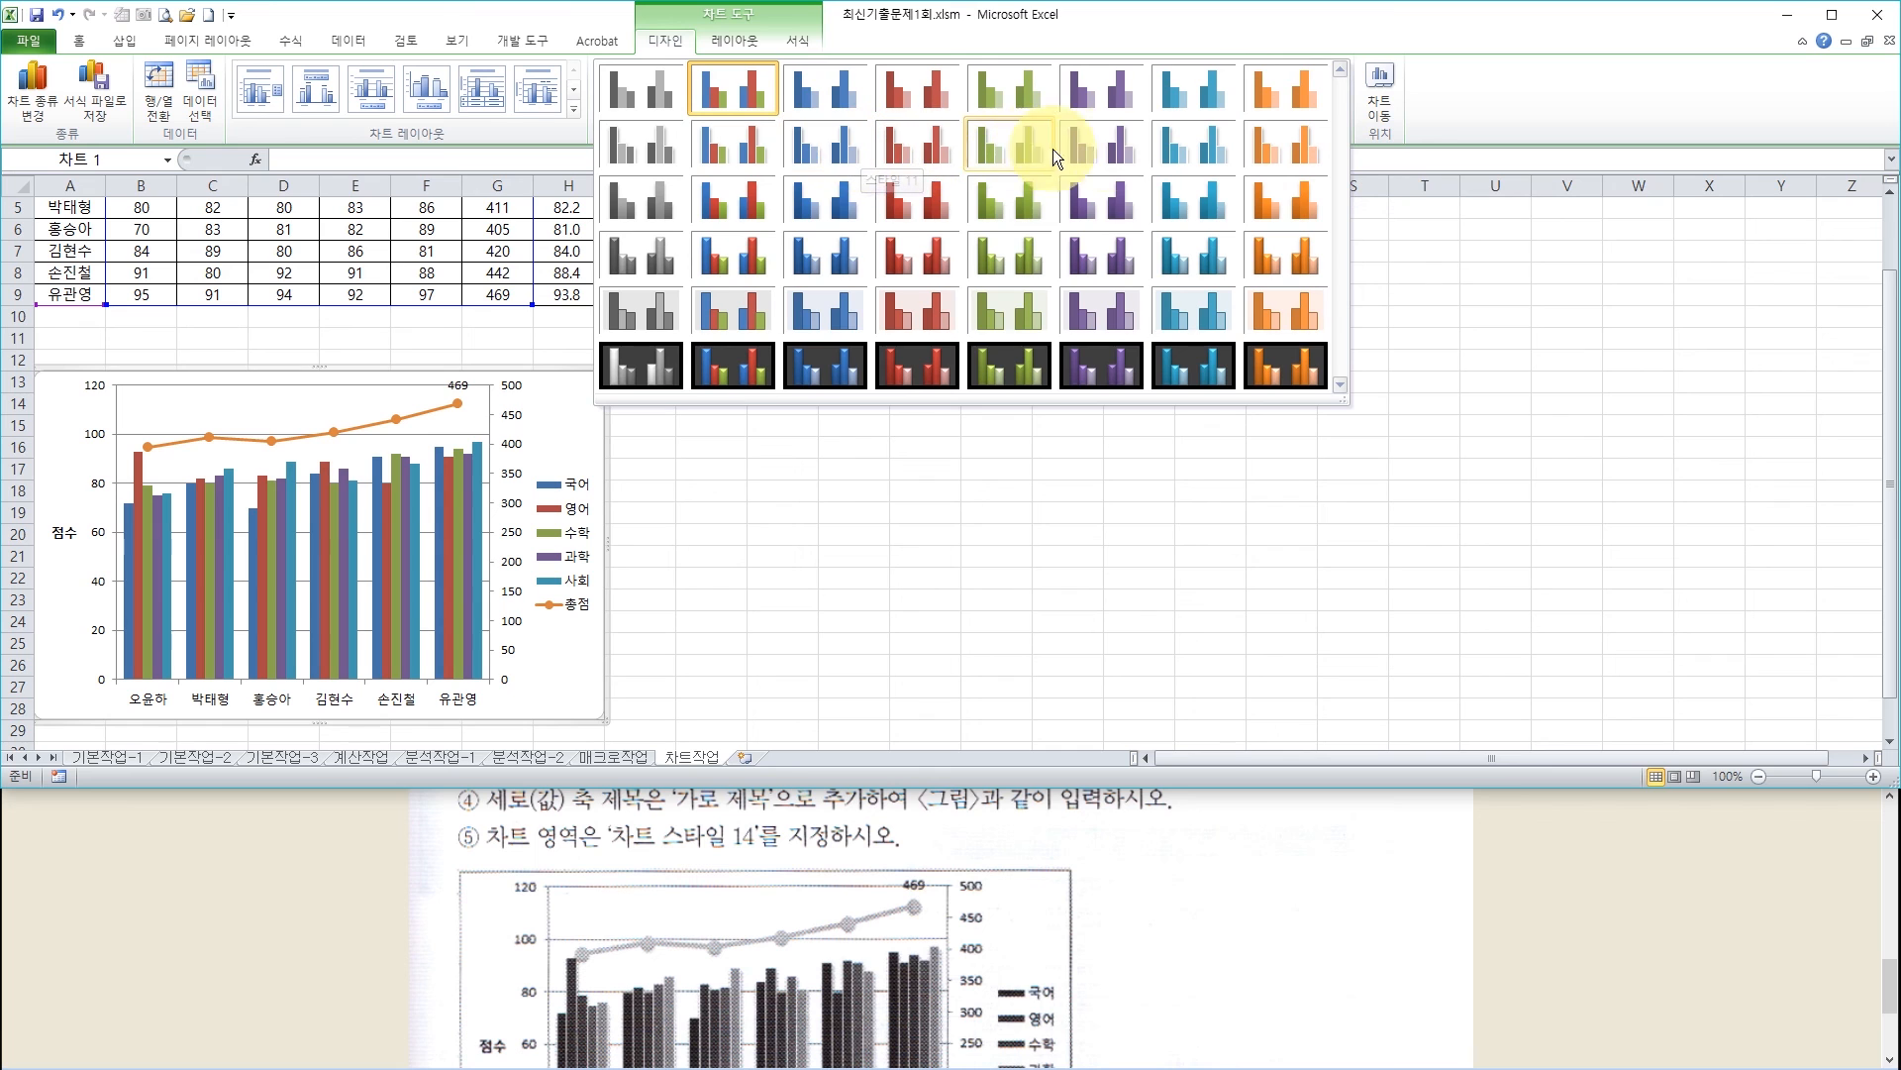
left_click(1107, 146)
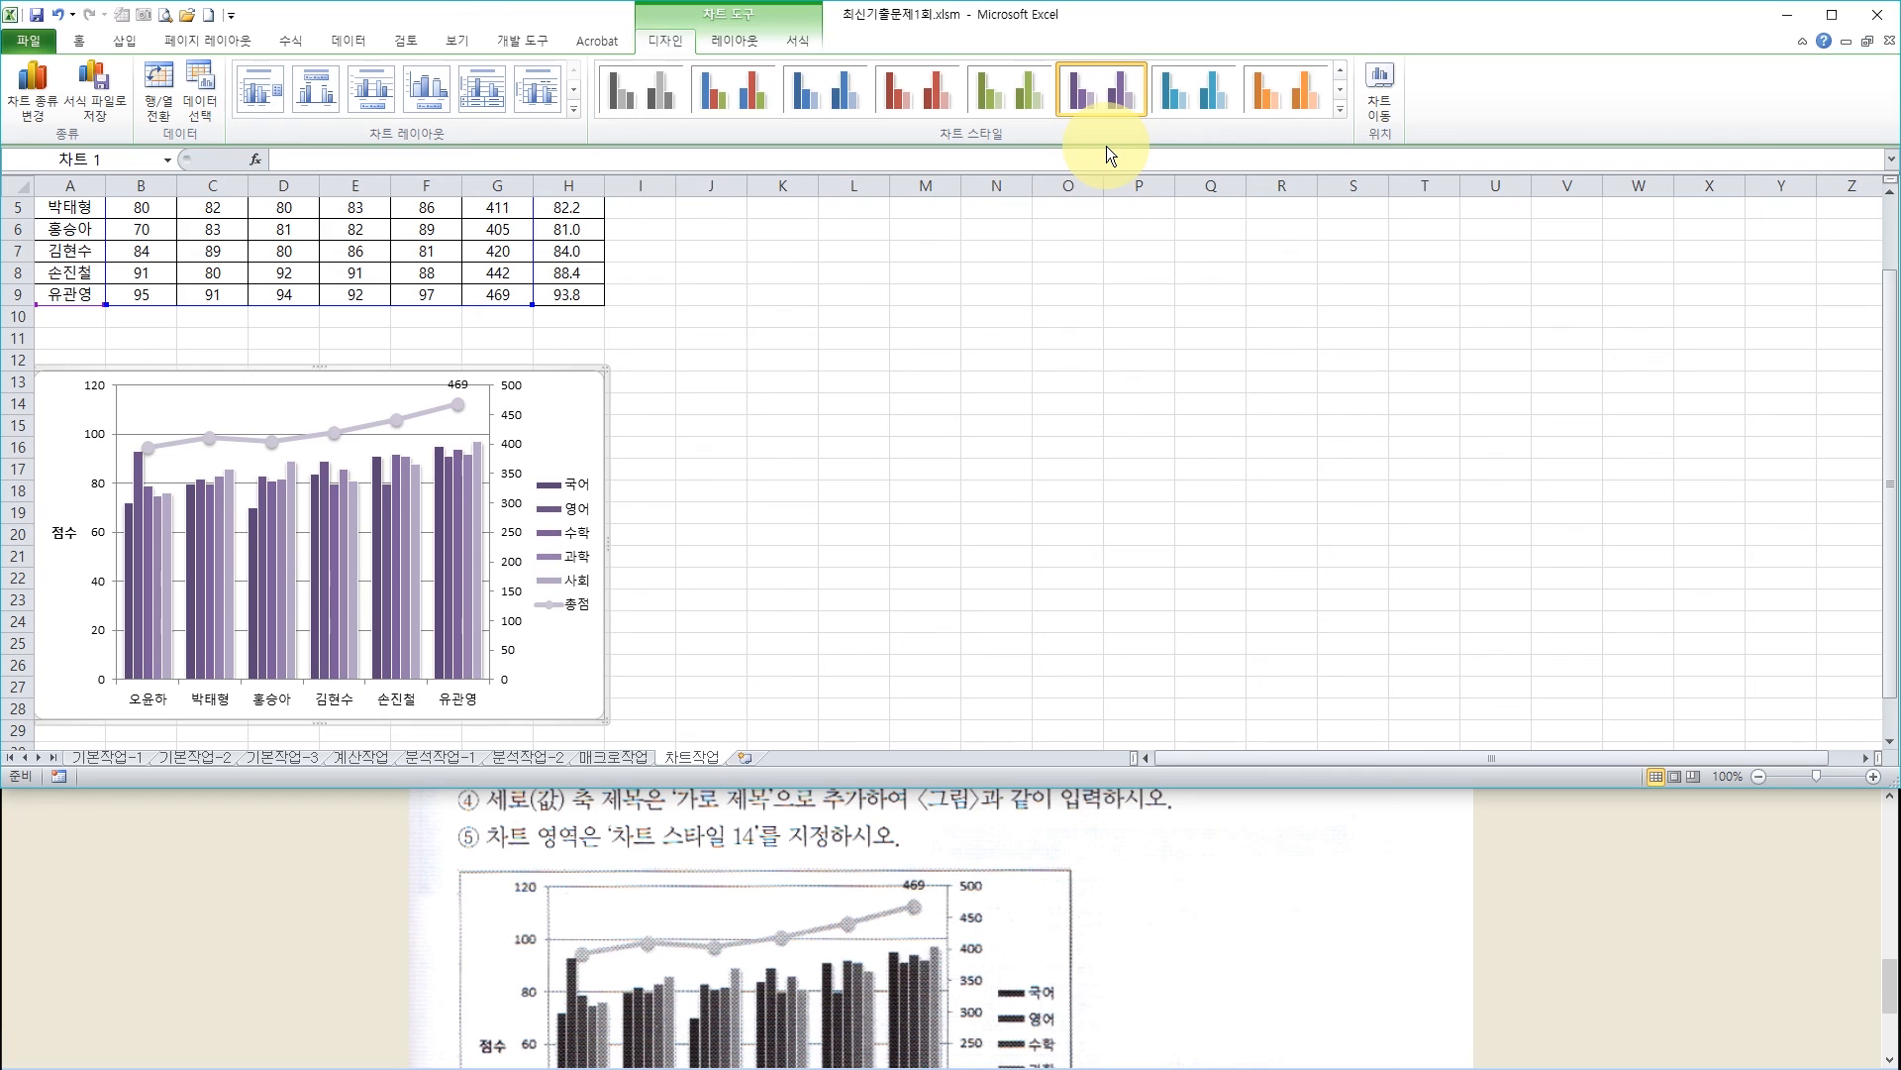
left_click_drag(1105, 938, 1116, 743)
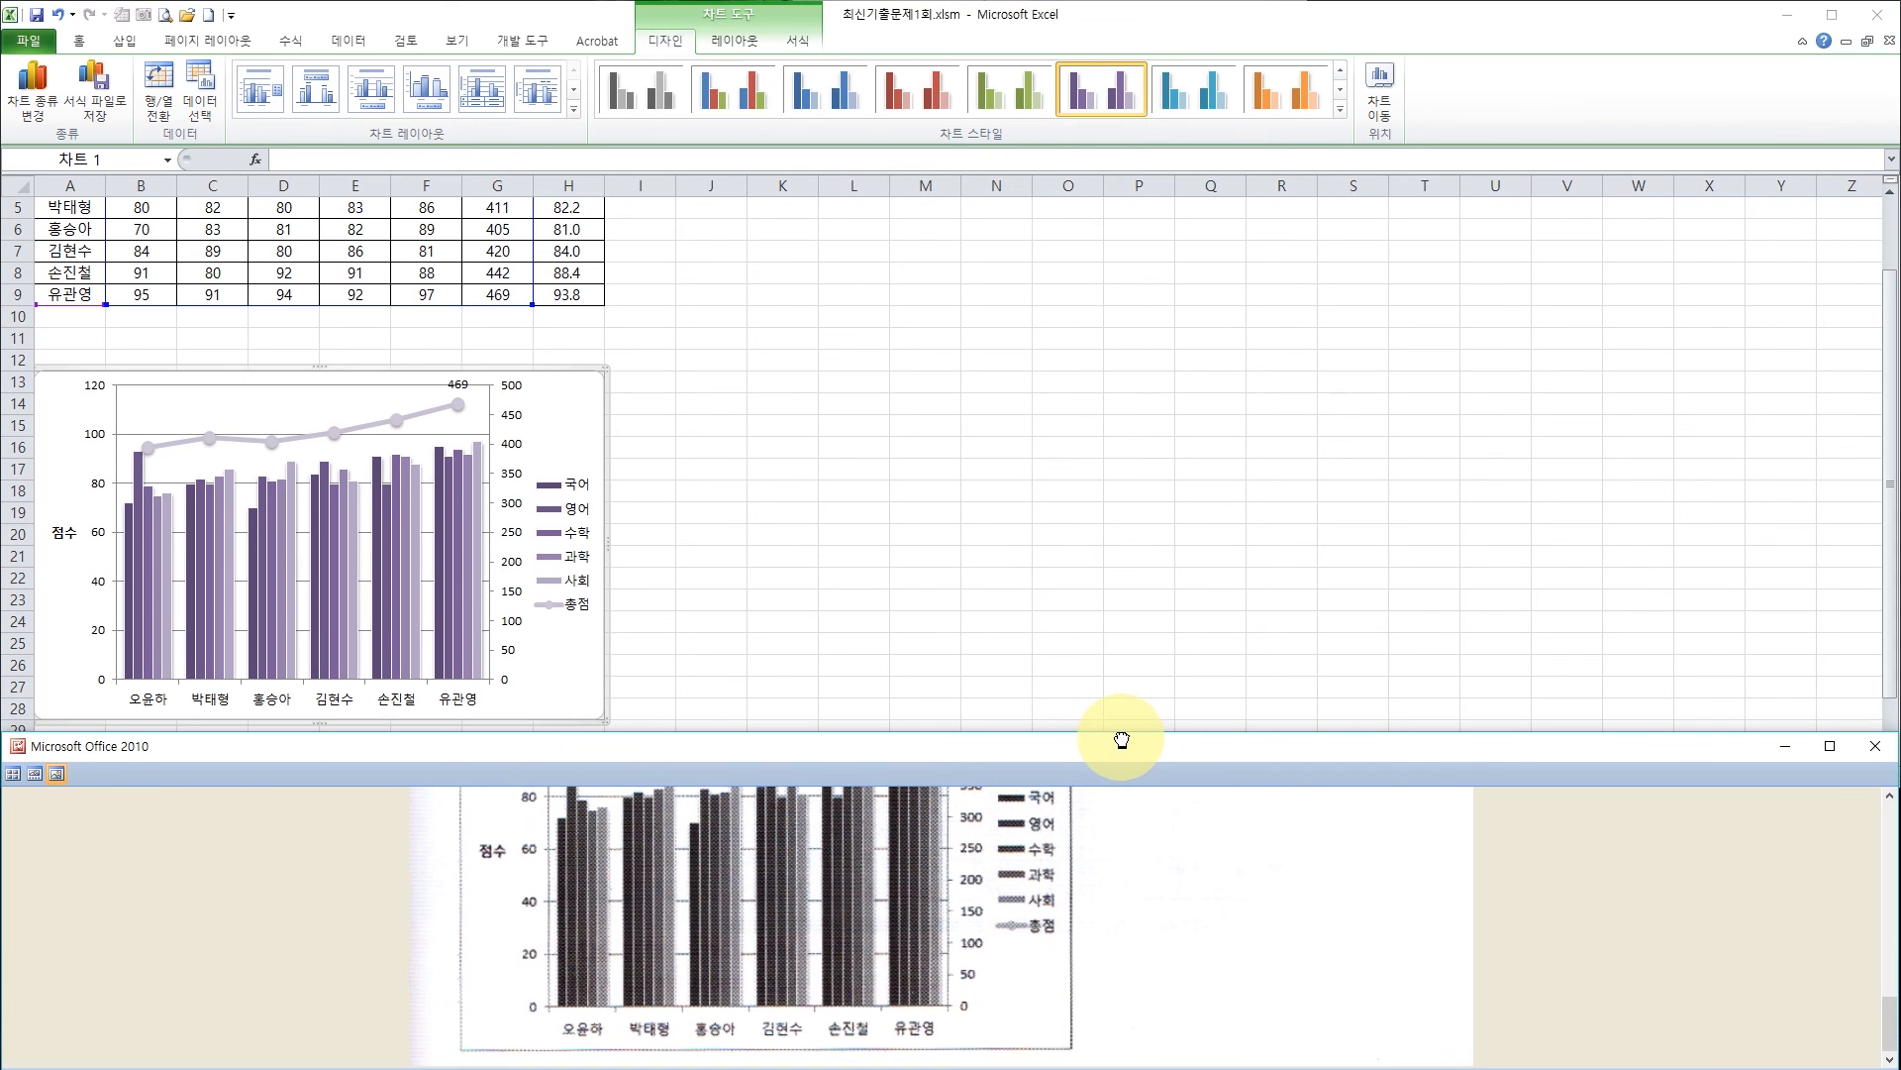